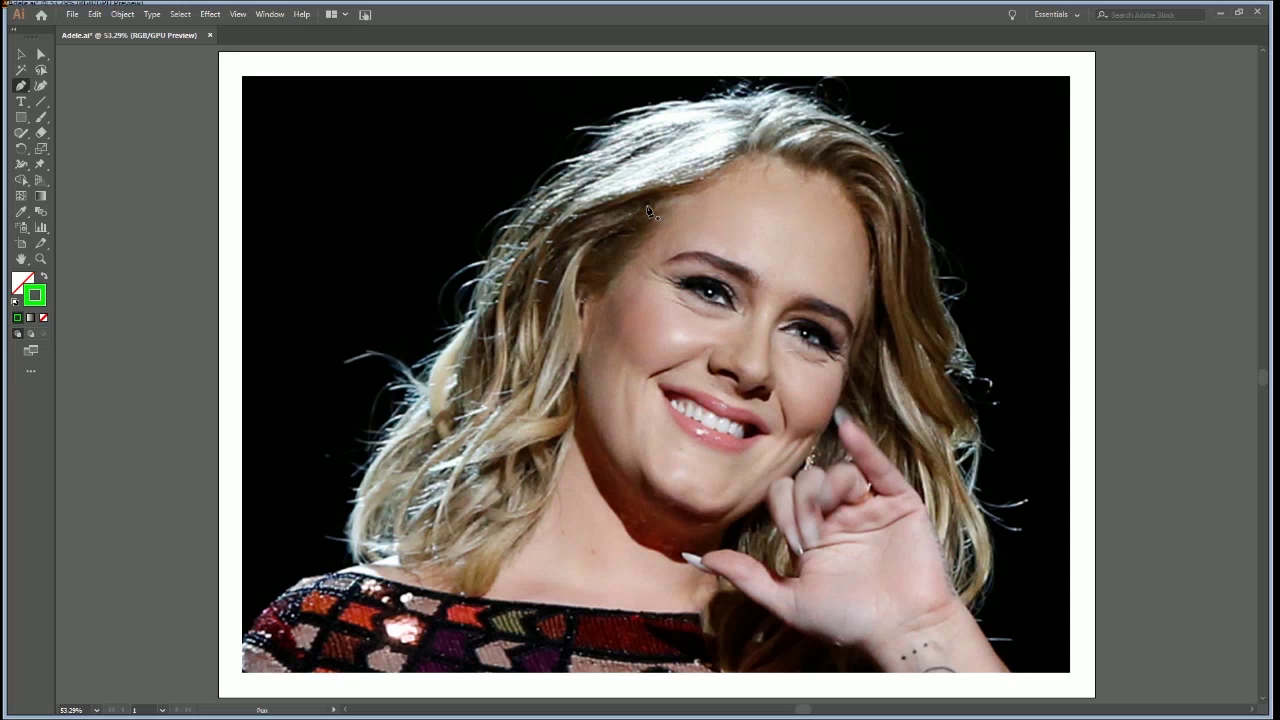
Trace the hair edge beside the left temple and cheek down to the lower curls as an open Pen tool path
click(672, 232)
click(723, 375)
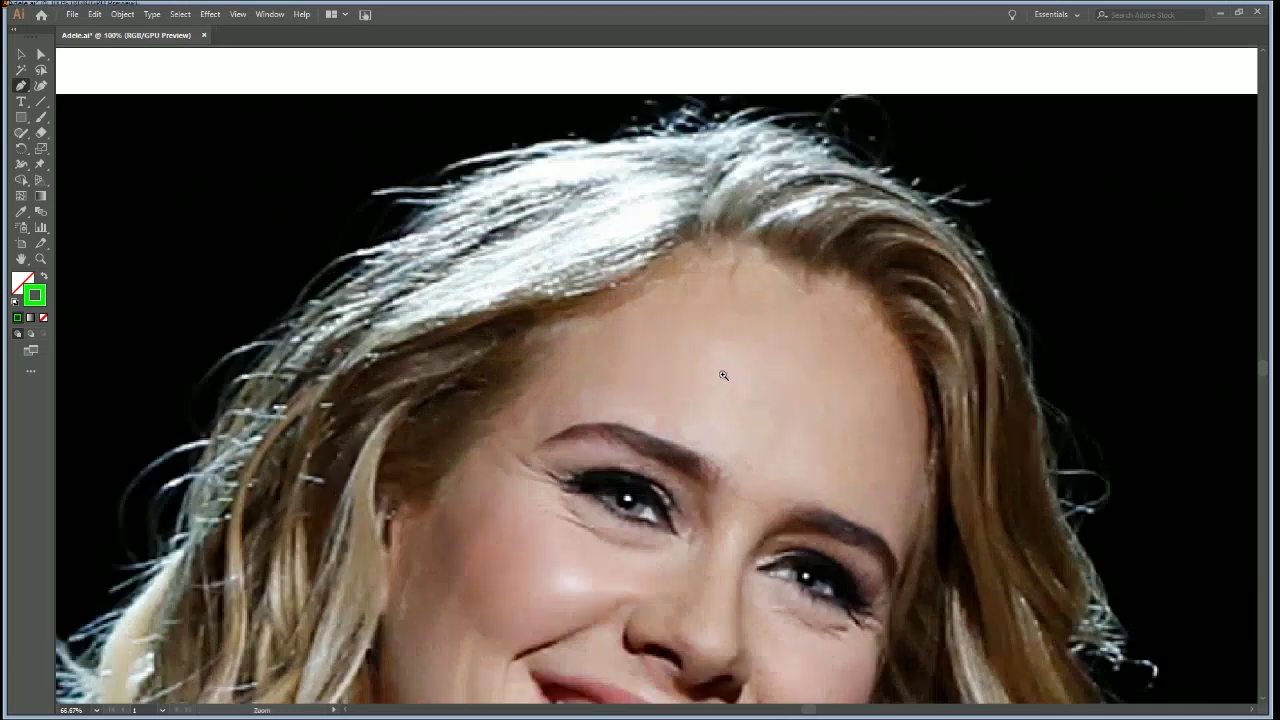
drag(663, 374, 740, 306)
click(607, 250)
drag(533, 333, 497, 353)
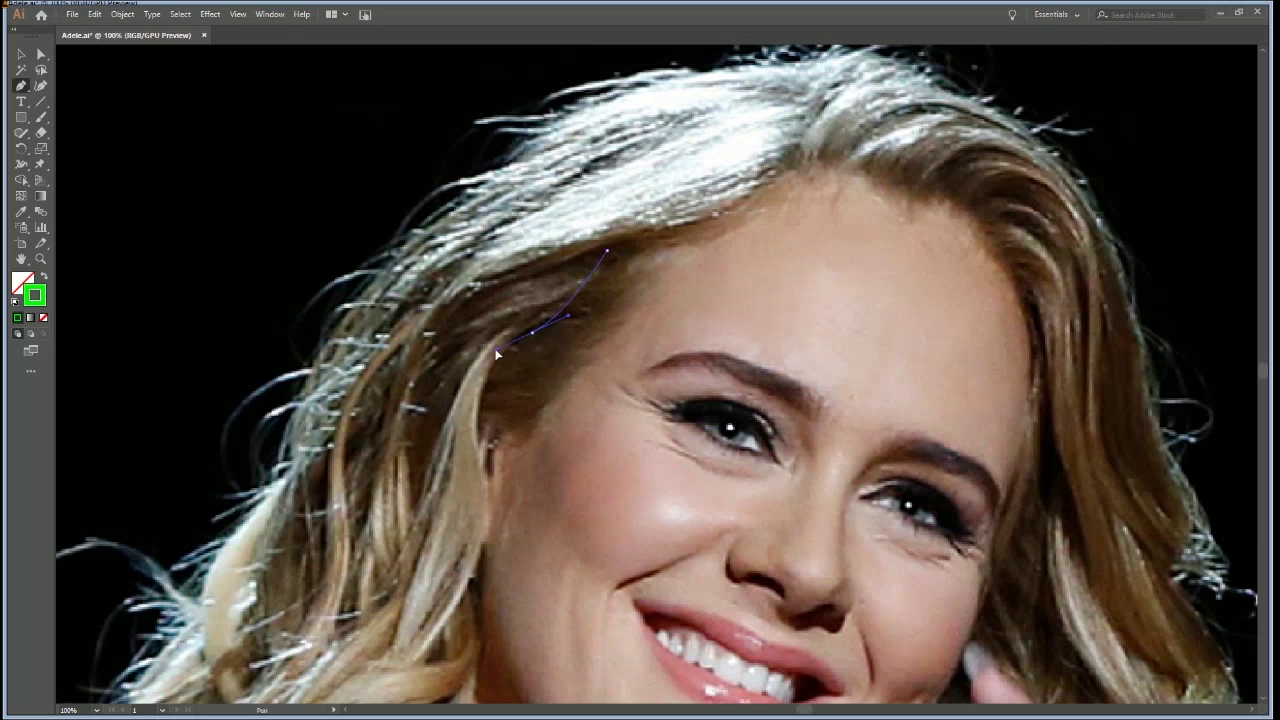
drag(480, 451, 499, 496)
drag(540, 480, 620, 264)
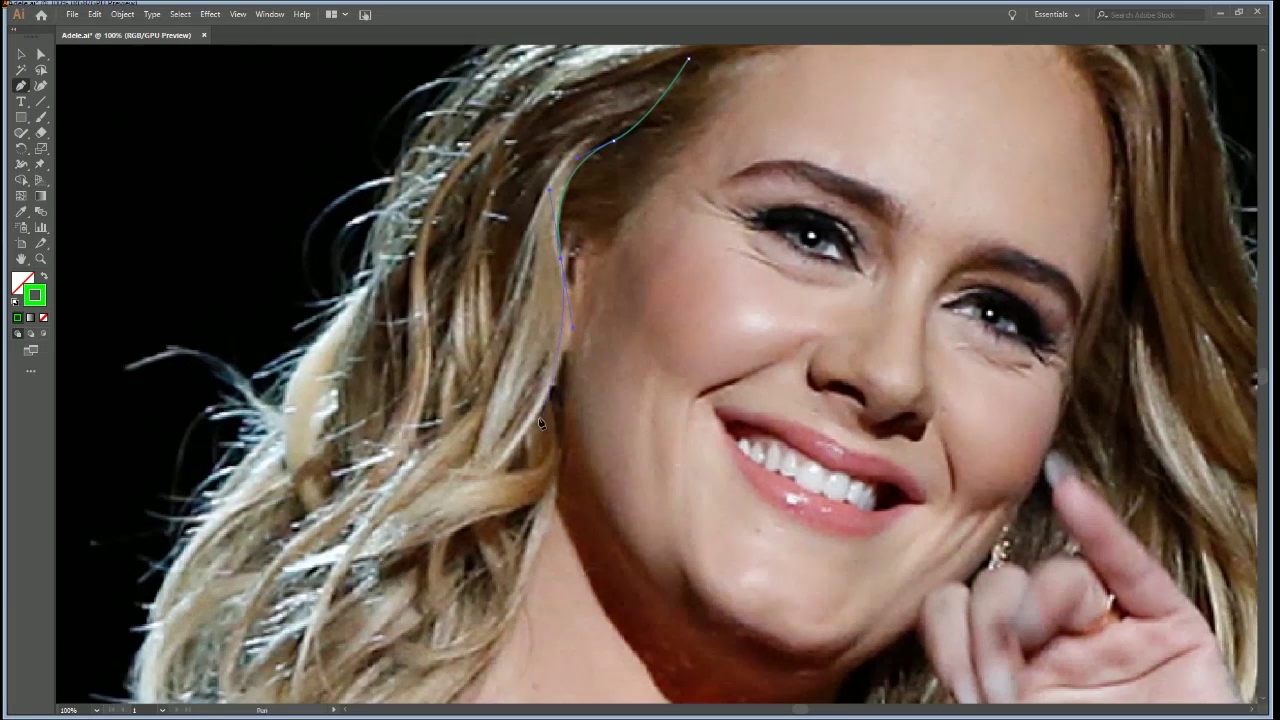
click(486, 492)
click(497, 471)
ctrl+click(579, 447)
Draw two open curved paths along the outer and inner edges of the curl beside the left jaw
drag(593, 450, 690, 370)
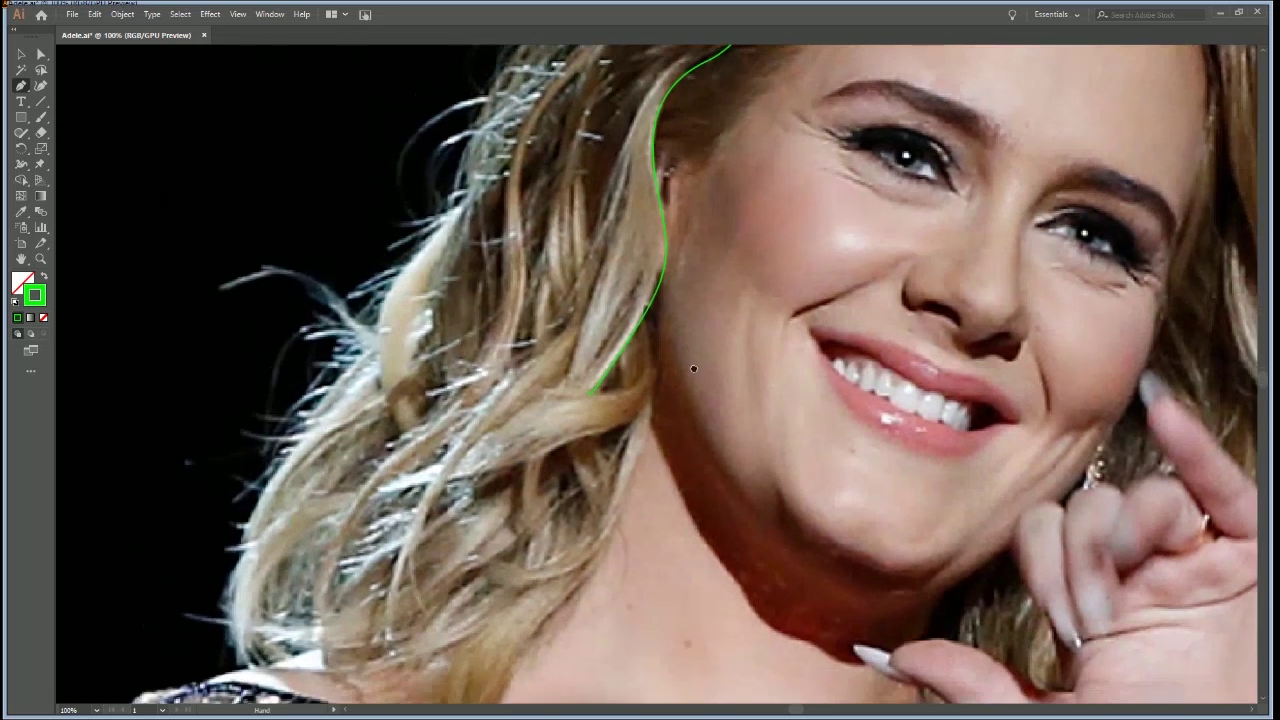
click(649, 325)
drag(630, 412, 538, 505)
ctrl+click(676, 477)
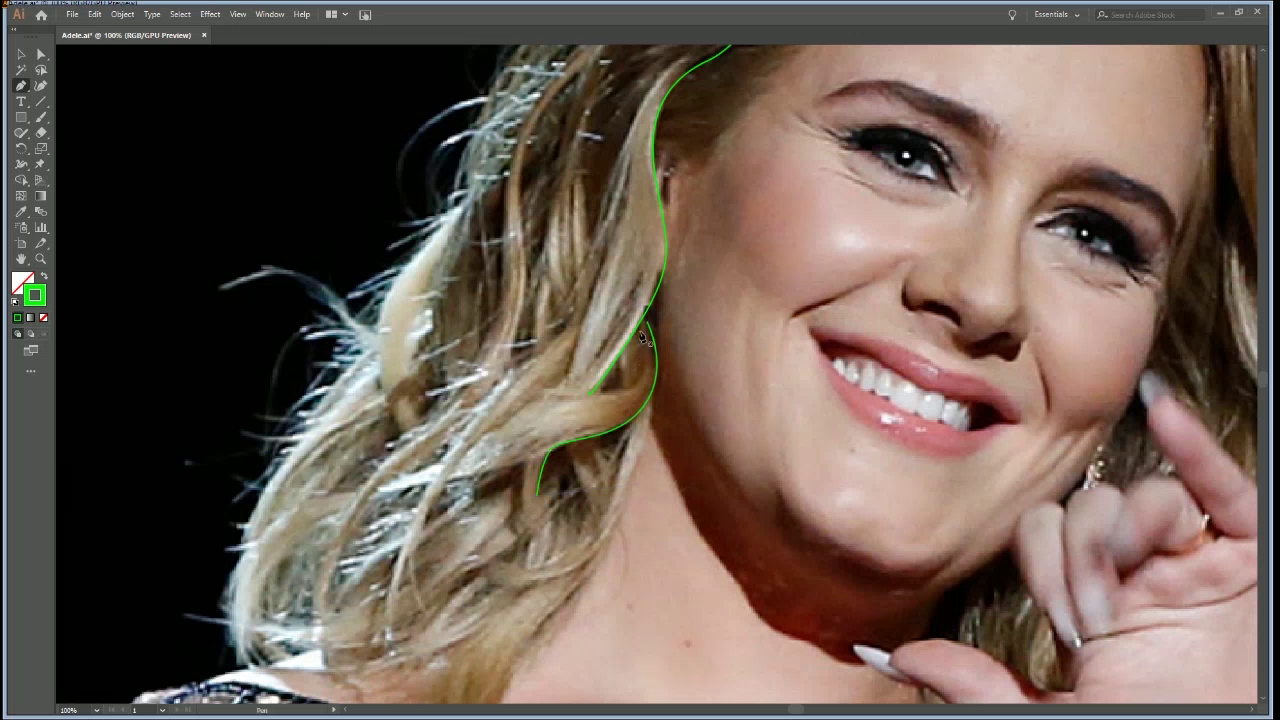
drag(641, 373, 631, 386)
drag(521, 409, 529, 414)
click(527, 404)
ctrl+click(547, 366)
Trace the inner edge of the long face-framing strand from the curl up to the left temple
scroll(630, 200, up, 3)
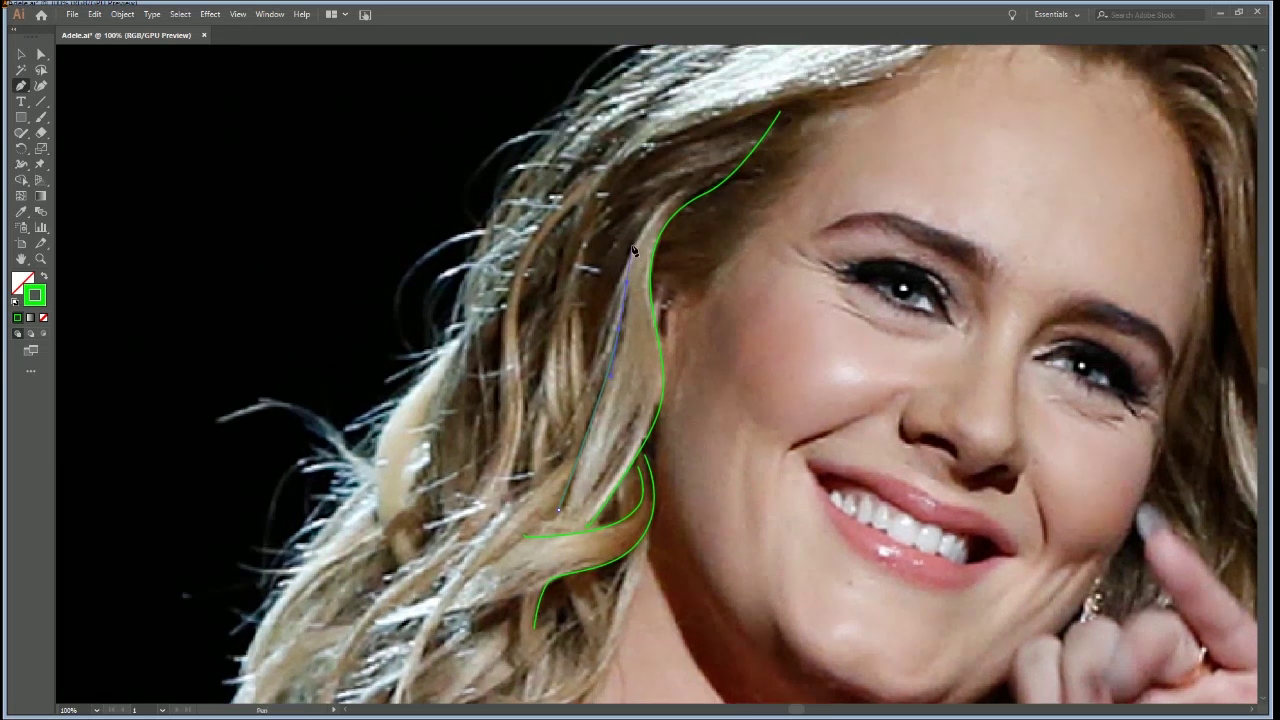
click(638, 245)
drag(648, 217, 649, 215)
drag(690, 178, 698, 169)
Draw a curved strand path from the temple hair edge outward to the left side of the hair
drag(726, 295, 895, 385)
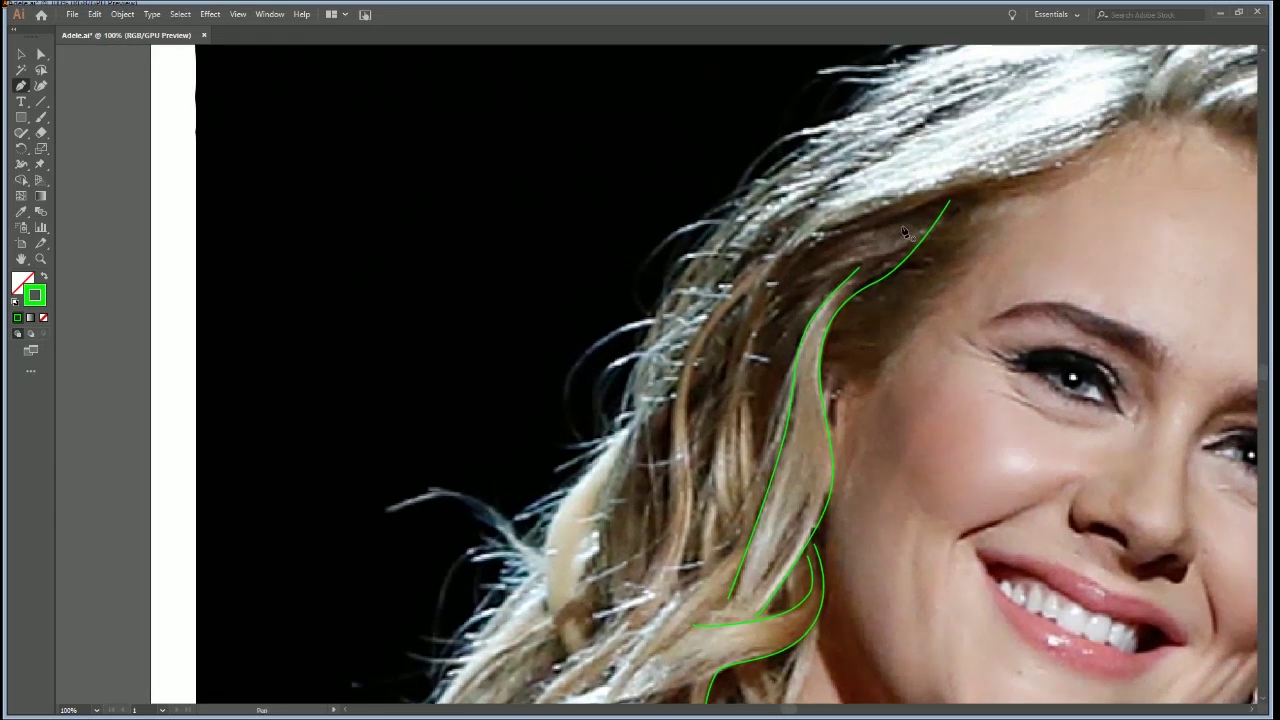
click(910, 255)
click(762, 328)
Trace the lower edge of the bright swept hair from the left side up to the parting at the forehead
drag(876, 266, 743, 352)
click(640, 362)
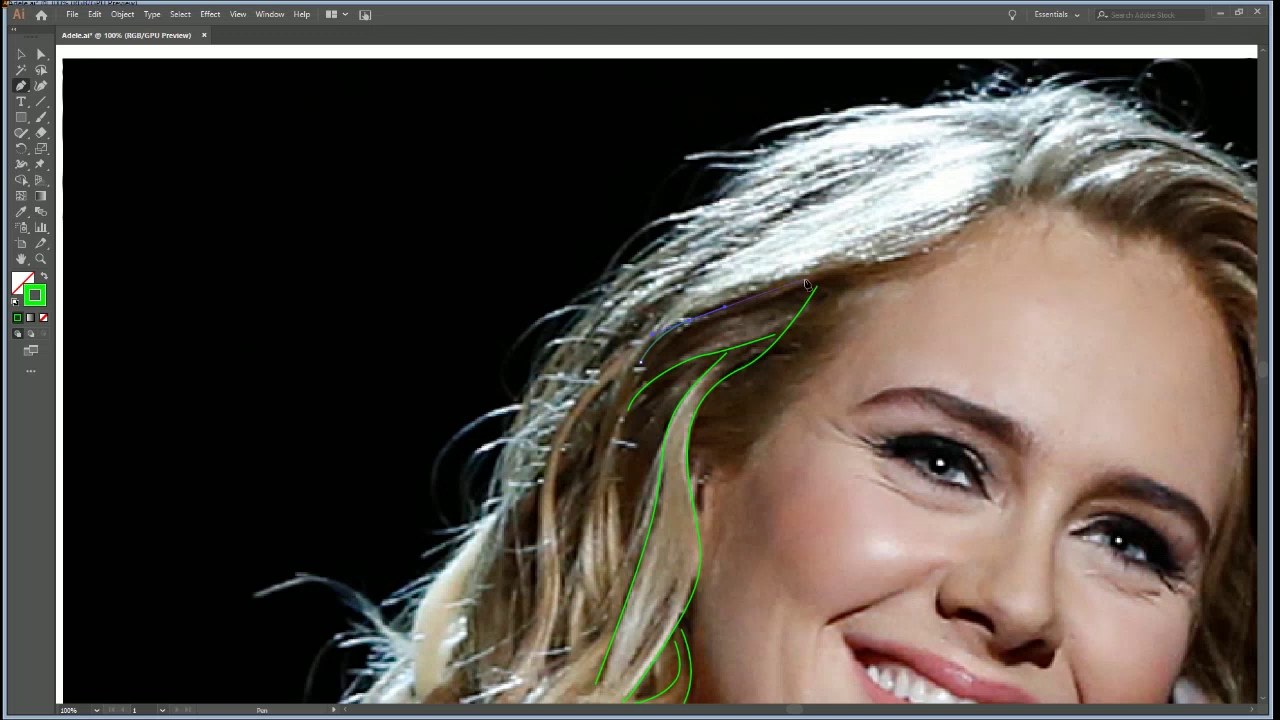
drag(926, 248, 949, 226)
ctrl+click(996, 190)
drag(1007, 187, 1009, 189)
click(1009, 203)
ctrl+click(1011, 265)
Trace a long strand from the parting through the bright highlight and down the left side of the hair
drag(1002, 252, 829, 379)
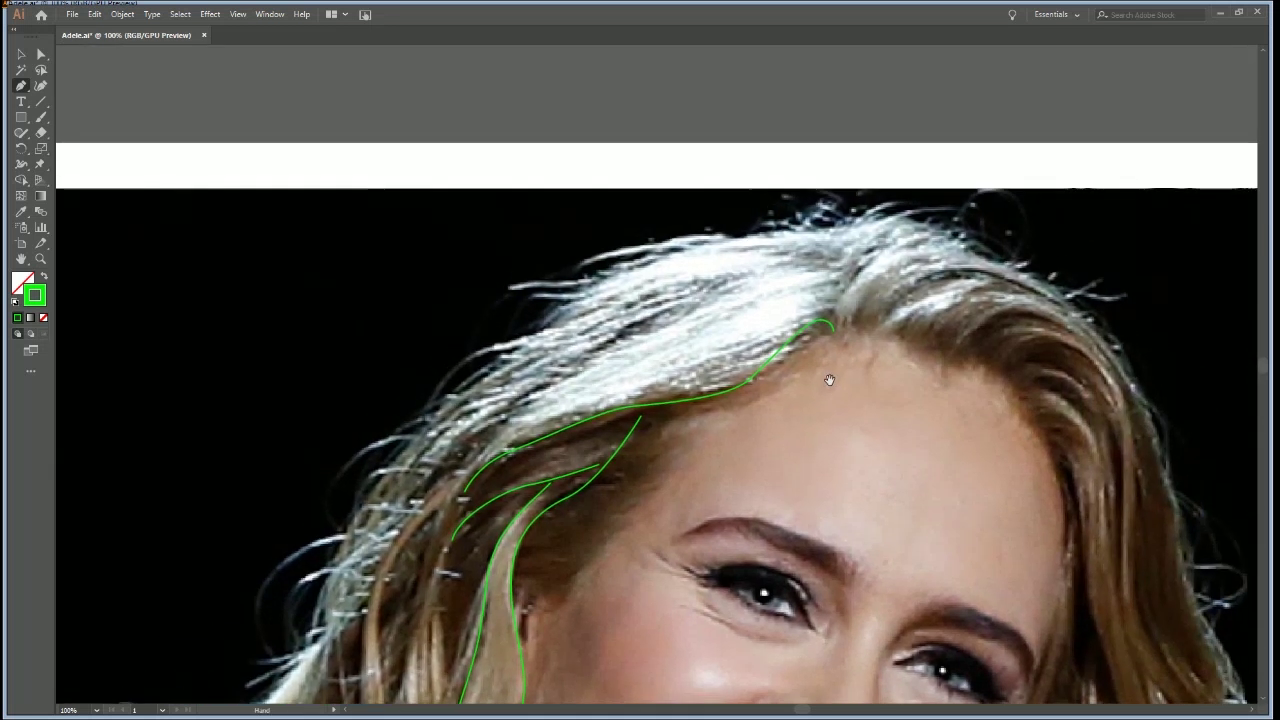
click(845, 288)
mouse_move(736, 314)
mouse_down()
mouse_move(664, 358)
mouse_move(630, 360)
mouse_up()
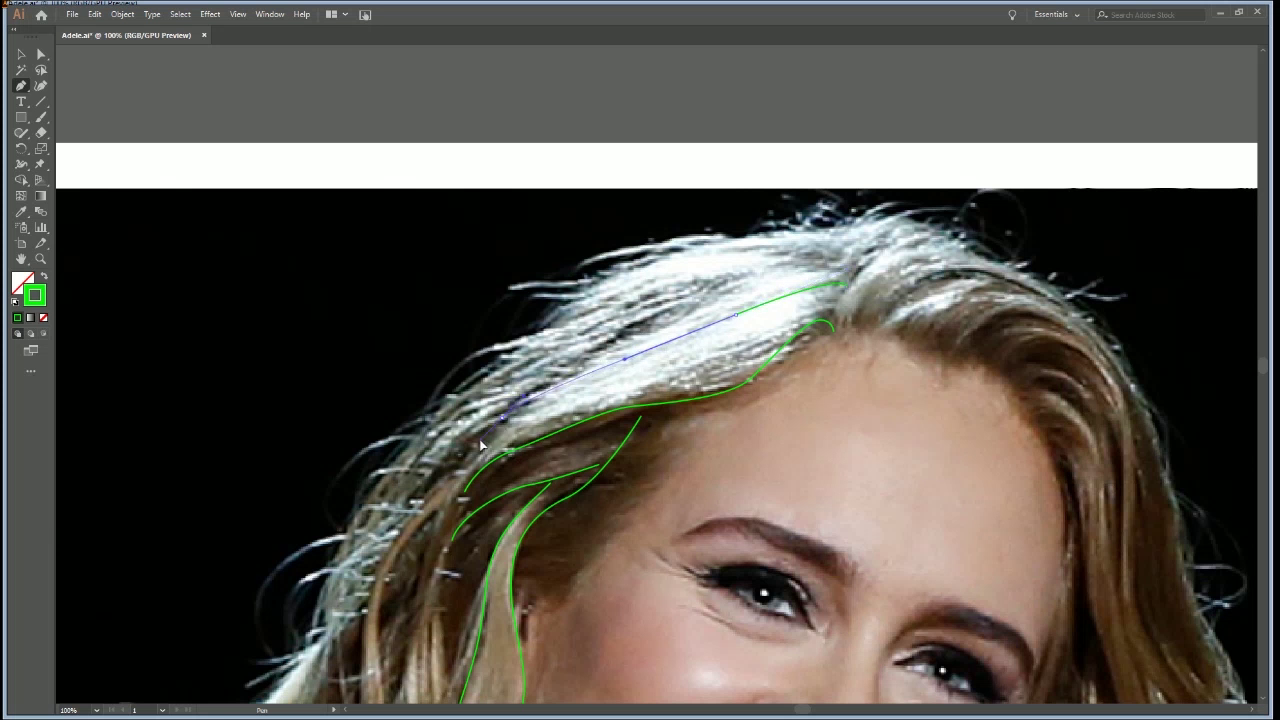
key(ctrl)
drag(504, 423, 478, 442)
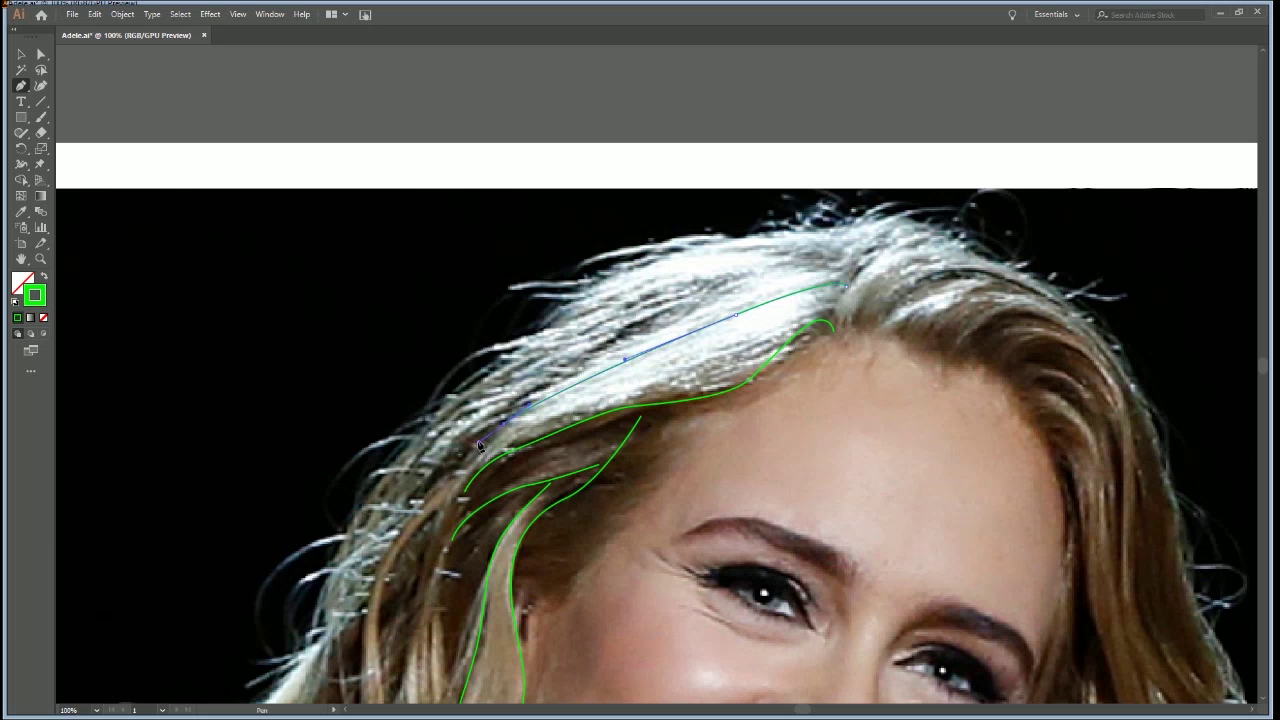
mouse_move(434, 513)
mouse_down()
mouse_move(429, 532)
mouse_move(580, 409)
mouse_up()
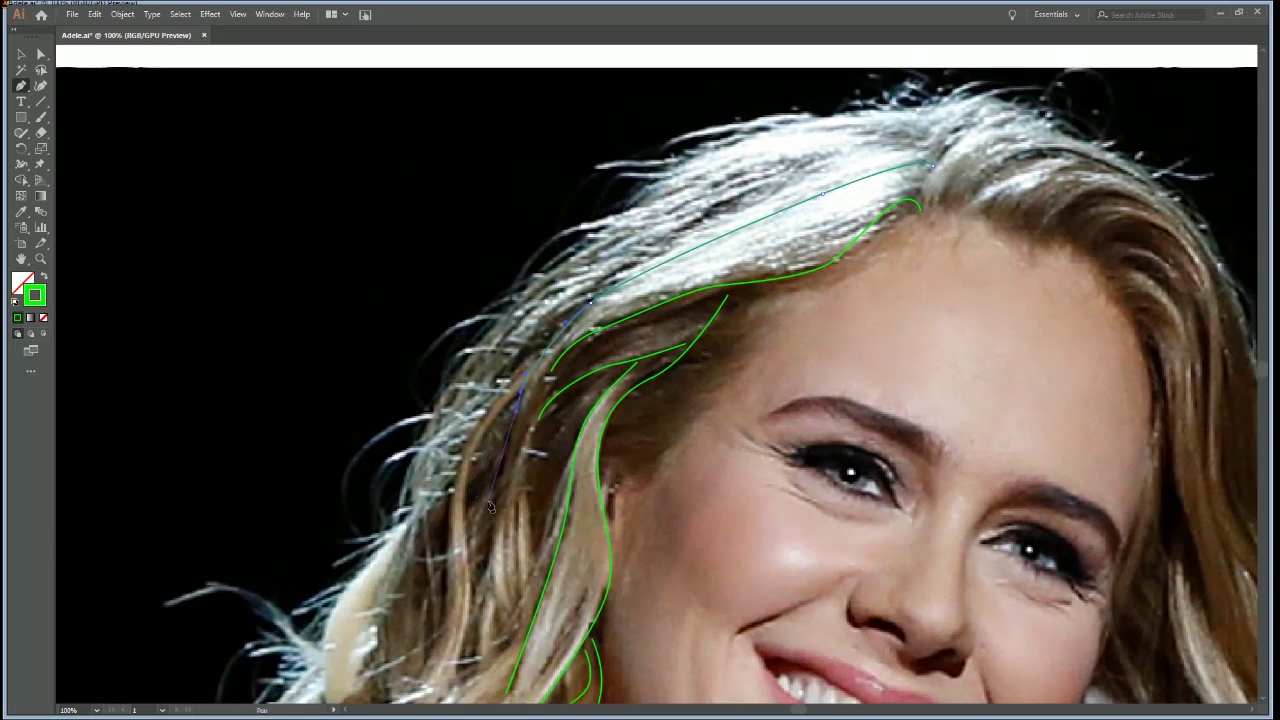
drag(494, 504, 489, 567)
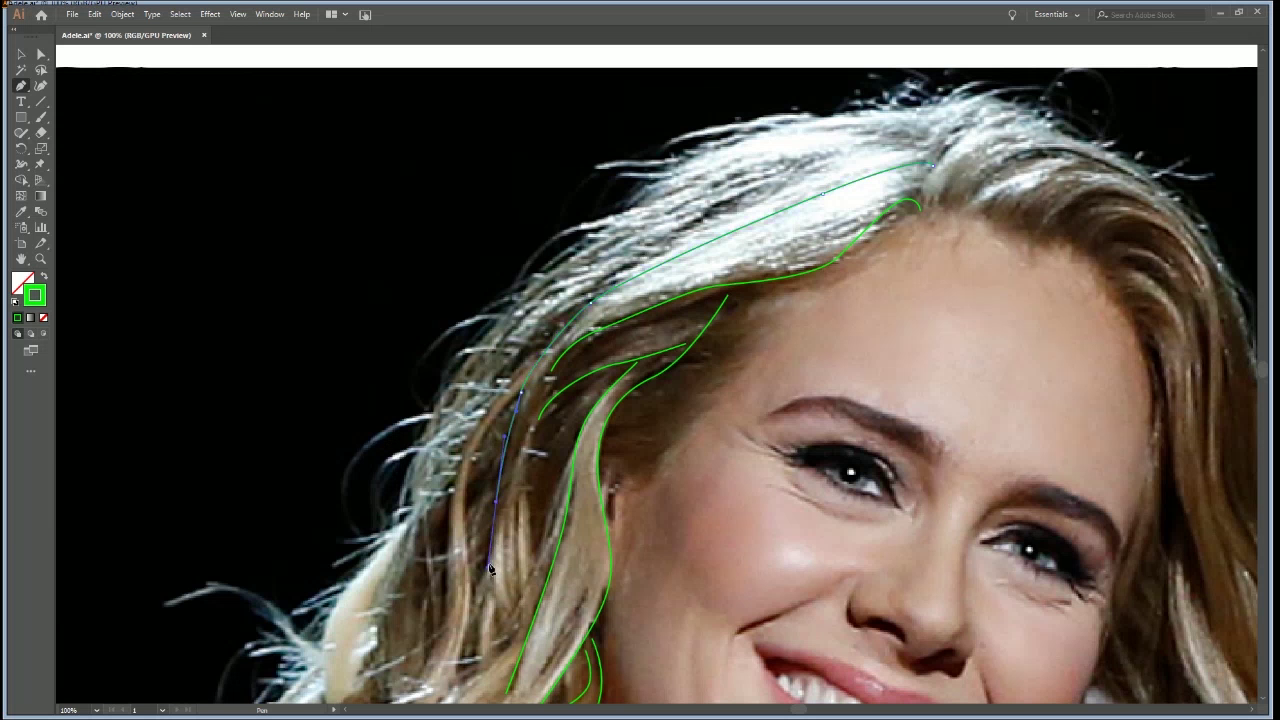
click(498, 621)
ctrl+click(531, 539)
Draw two short vertical strand paths inside the left side hair, between the long strand and the face-framing lock
click(544, 391)
drag(513, 515, 512, 527)
click(520, 591)
ctrl+click(531, 553)
click(531, 441)
click(535, 558)
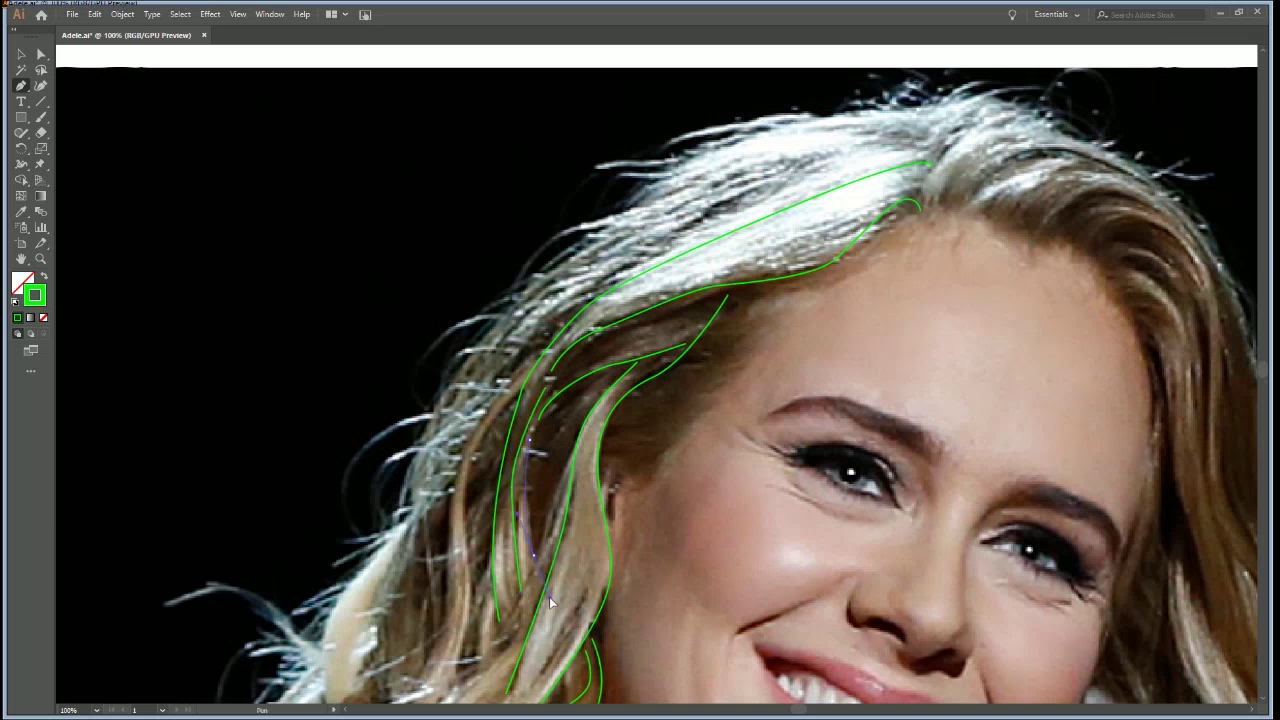
ctrl+click(551, 508)
Reshape the two short vertical strands and extend the inner one up toward the temple hair
key(a)
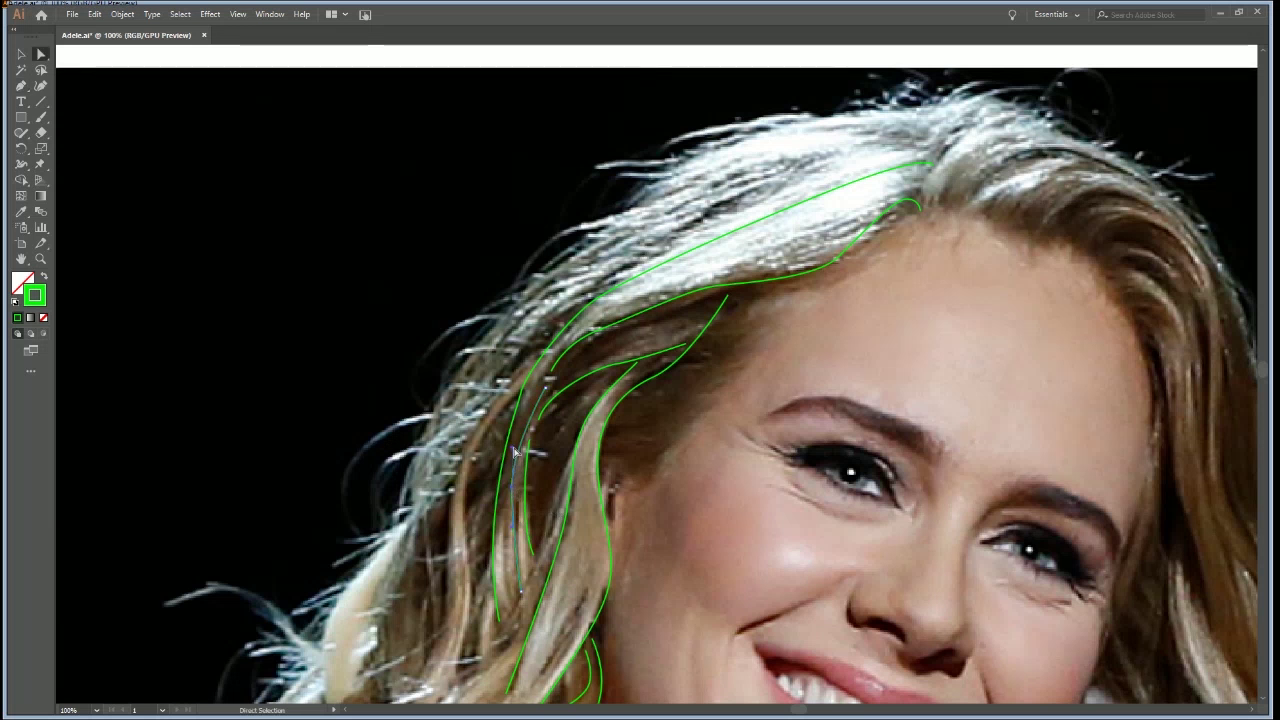
drag(514, 452, 519, 430)
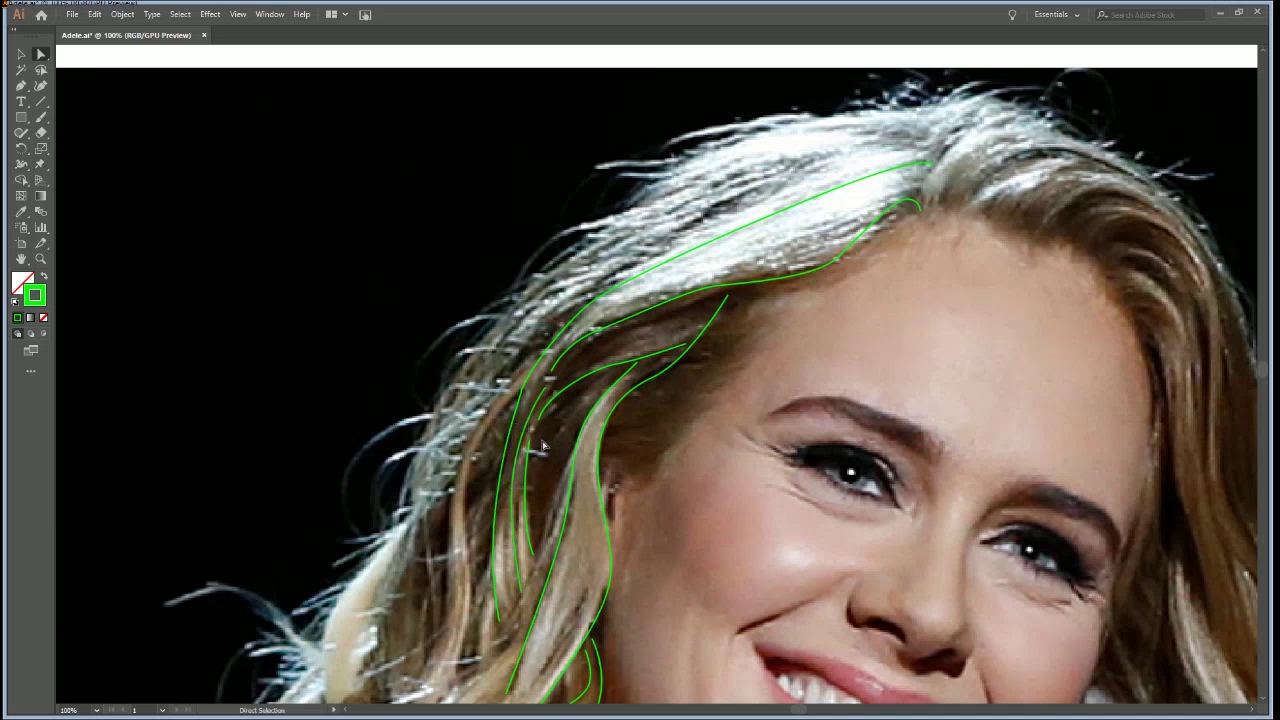
drag(531, 444, 528, 466)
key(p)
drag(529, 467, 539, 438)
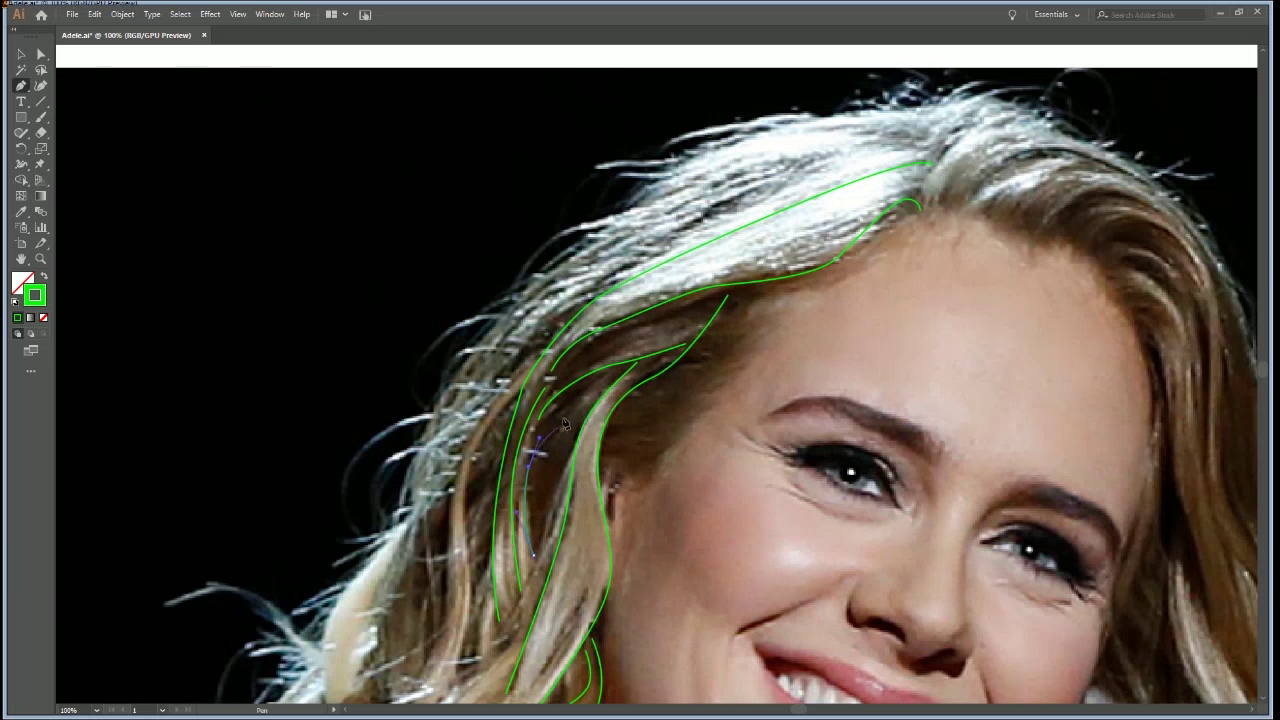
drag(605, 378, 655, 340)
ctrl+click(811, 469)
Draw a curved strand path just below the lower edge of the bright swept hair above the left temple
click(566, 372)
drag(612, 335, 724, 297)
ctrl+click(754, 338)
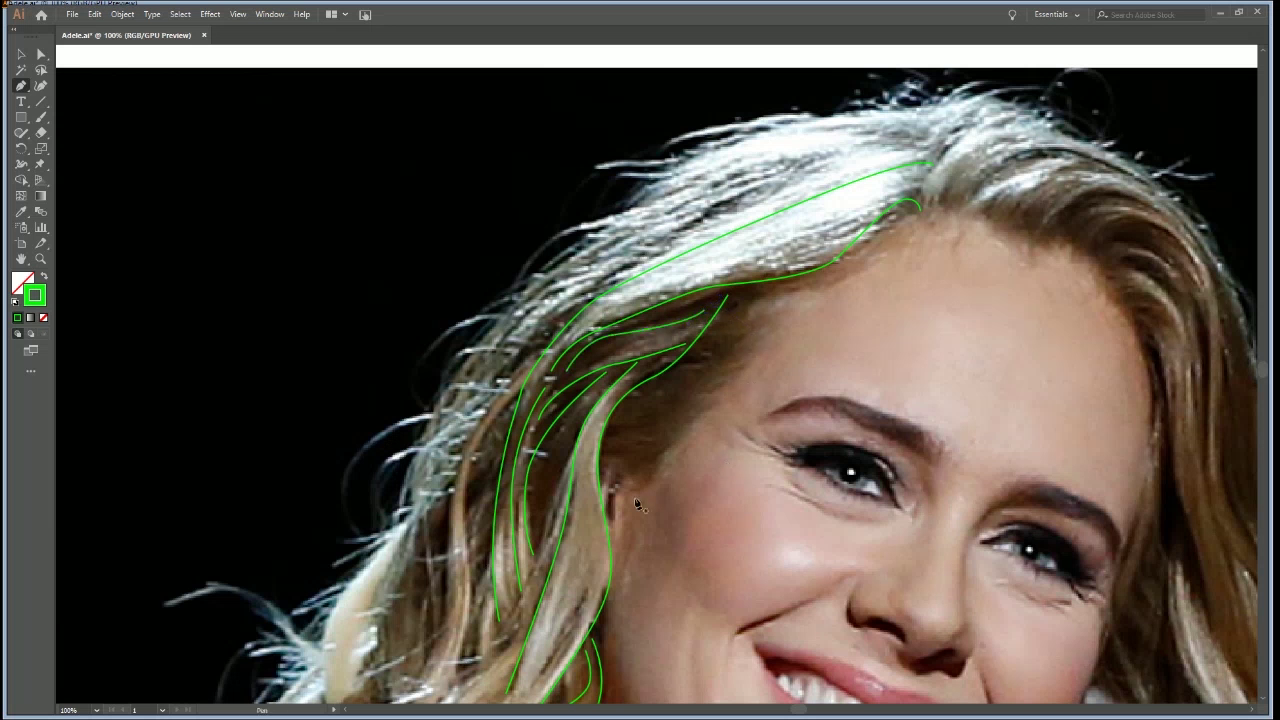
Draw the two lowest curved strand paths from the face-framing lock across the left temple hair
drag(638, 462, 652, 456)
click(677, 444)
key(Escape)
click(608, 433)
ctrl+click(740, 393)
Add two more curved paths above them, following the temple hair and hairline up to the bright swept section
click(711, 388)
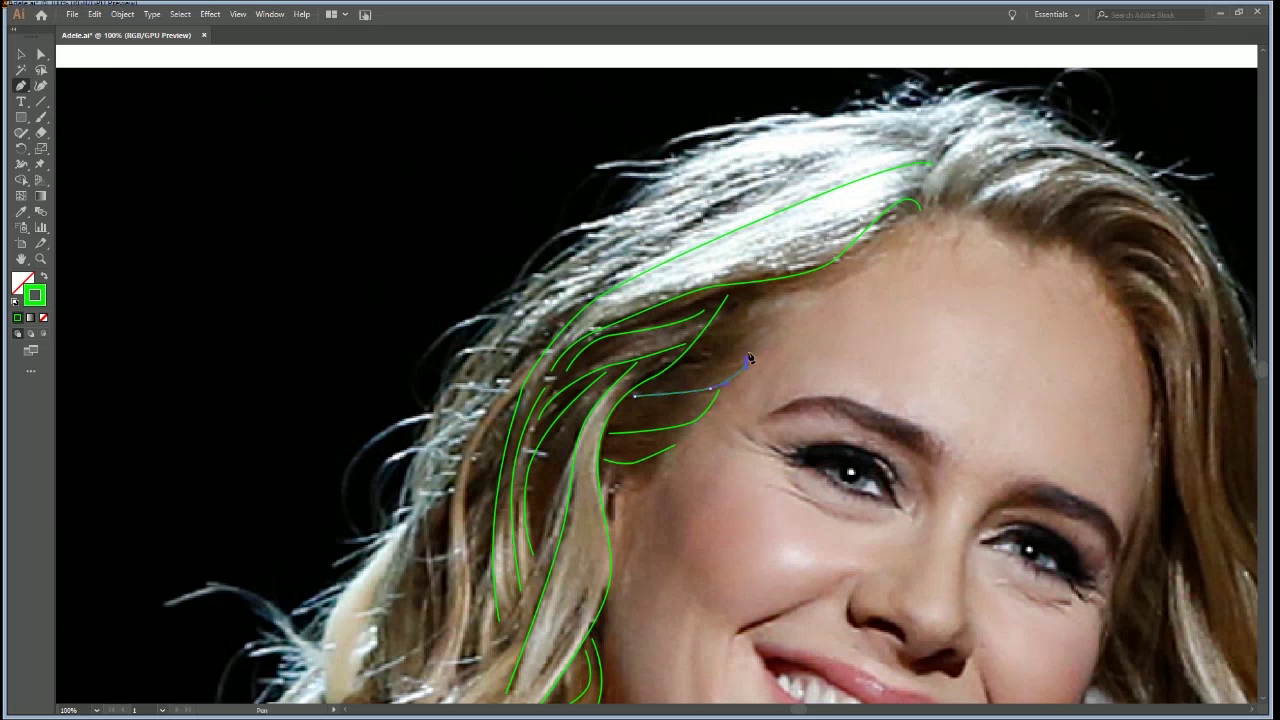
drag(783, 355, 783, 355)
key(Escape)
drag(731, 353, 768, 290)
click(768, 290)
key(Escape)
Trace the hair parting from the forehead up and over the crown as an open path
drag(674, 515, 529, 428)
drag(743, 323, 623, 509)
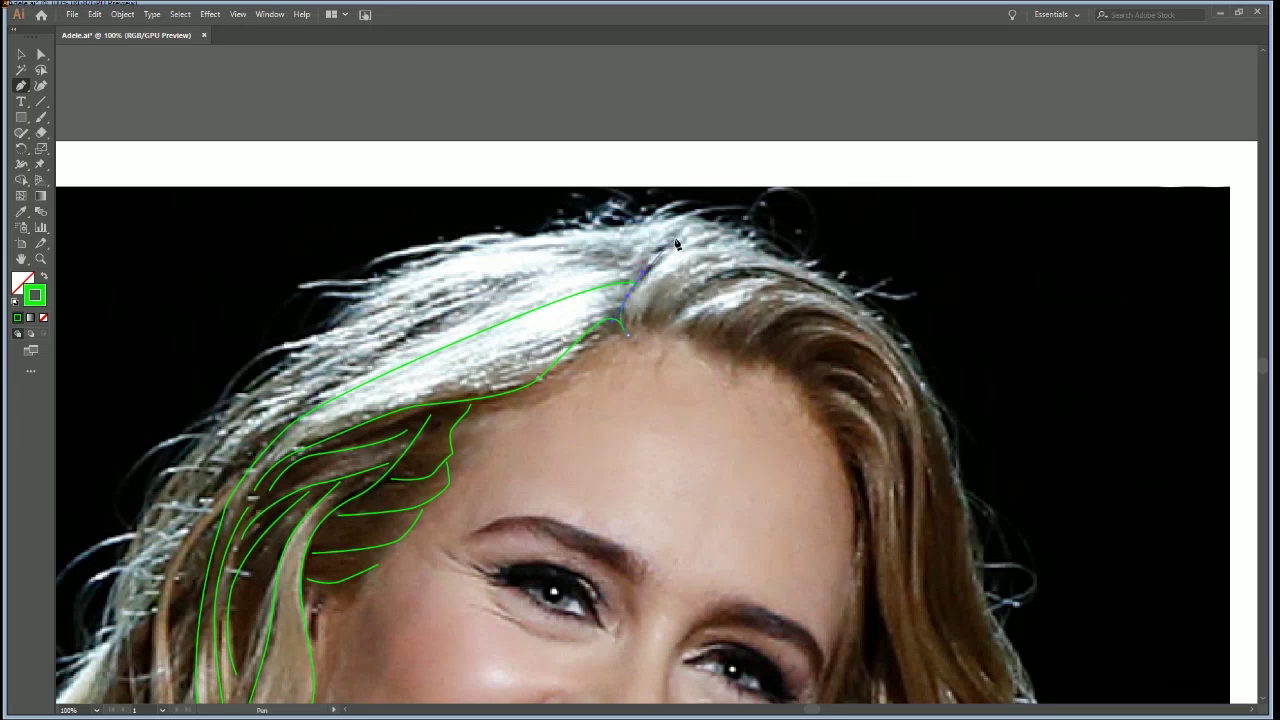
mouse_move(685, 241)
mouse_down()
mouse_move(712, 241)
mouse_move(697, 241)
mouse_up()
drag(752, 239, 773, 256)
Trace a path from the hairline over the crown and down the outer edge of the right side hair
drag(839, 373, 637, 393)
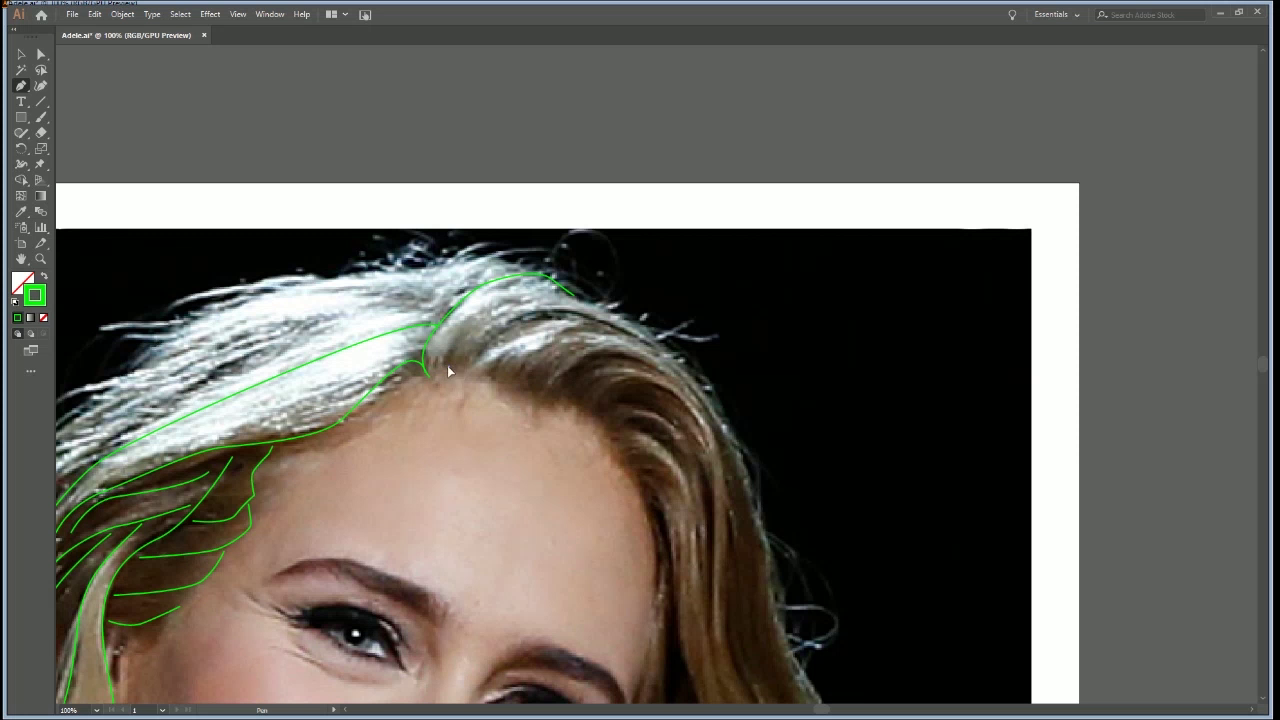
drag(520, 296, 569, 293)
drag(667, 347, 710, 394)
mouse_move(779, 512)
mouse_down()
mouse_move(790, 327)
mouse_move(789, 384)
mouse_up()
drag(797, 457, 815, 490)
drag(834, 537, 829, 565)
click(809, 595)
ctrl+click(857, 589)
Draw two arched strand paths from the forehead hairline over toward the right outer edge of the hair
drag(736, 388, 769, 420)
click(523, 203)
drag(658, 169, 756, 210)
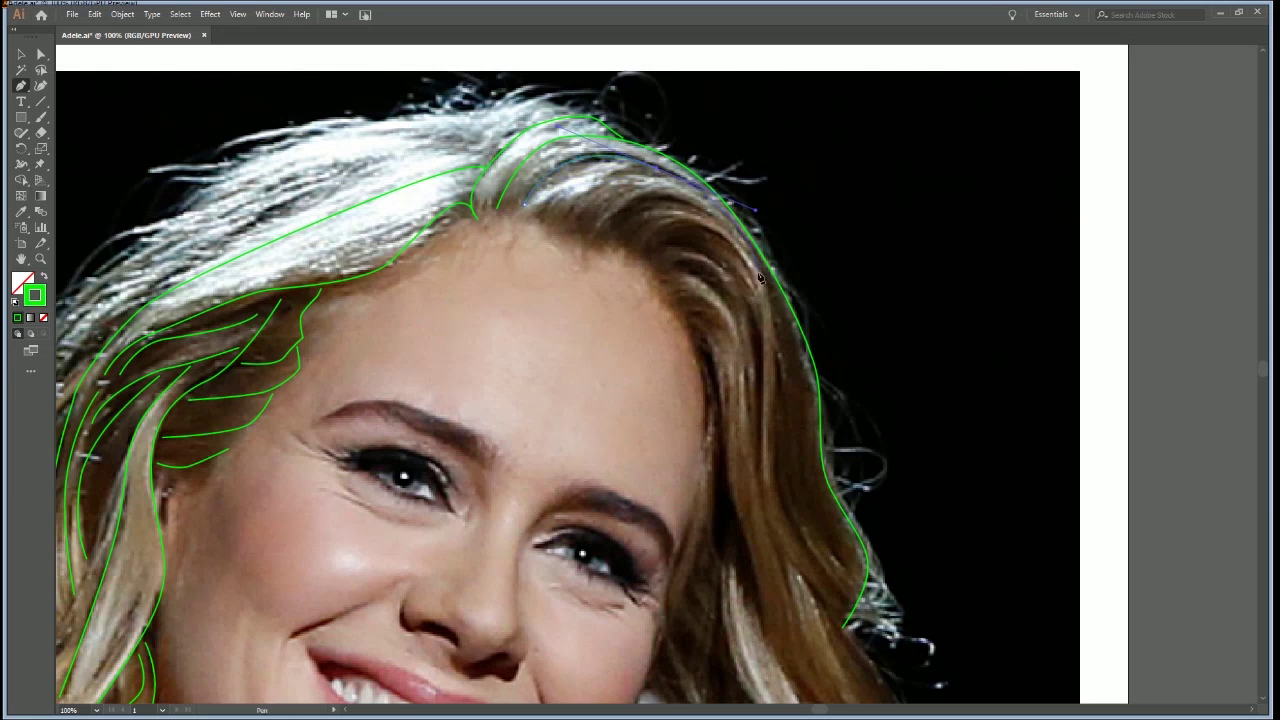
click(768, 289)
ctrl+click(692, 272)
drag(660, 178, 729, 191)
ctrl+click(686, 212)
Draw another arched strand path from the forehead hairline to the right outer edge, below the previous arches
click(600, 238)
drag(680, 203, 728, 216)
drag(727, 217, 724, 216)
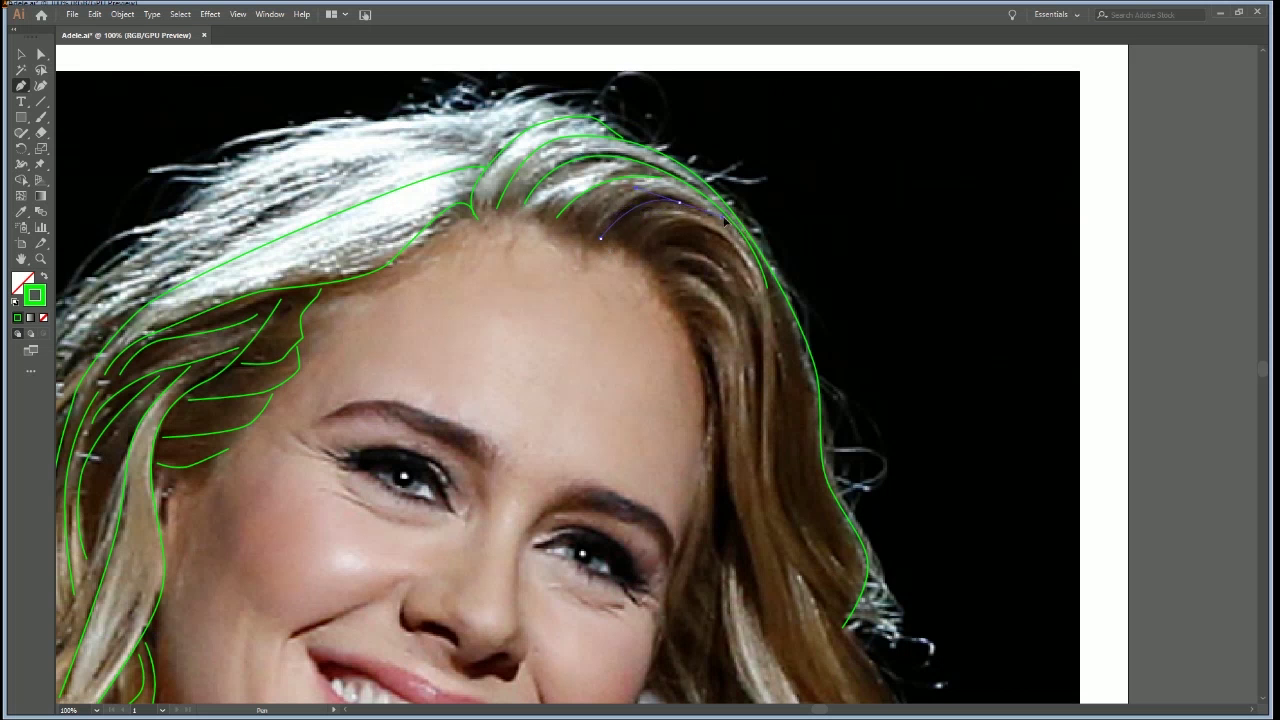
click(744, 241)
ctrl+click(830, 257)
Trace a long strand from the right hairline down through the right side hair, hooking around the lower curl tip
click(648, 263)
drag(752, 250, 770, 297)
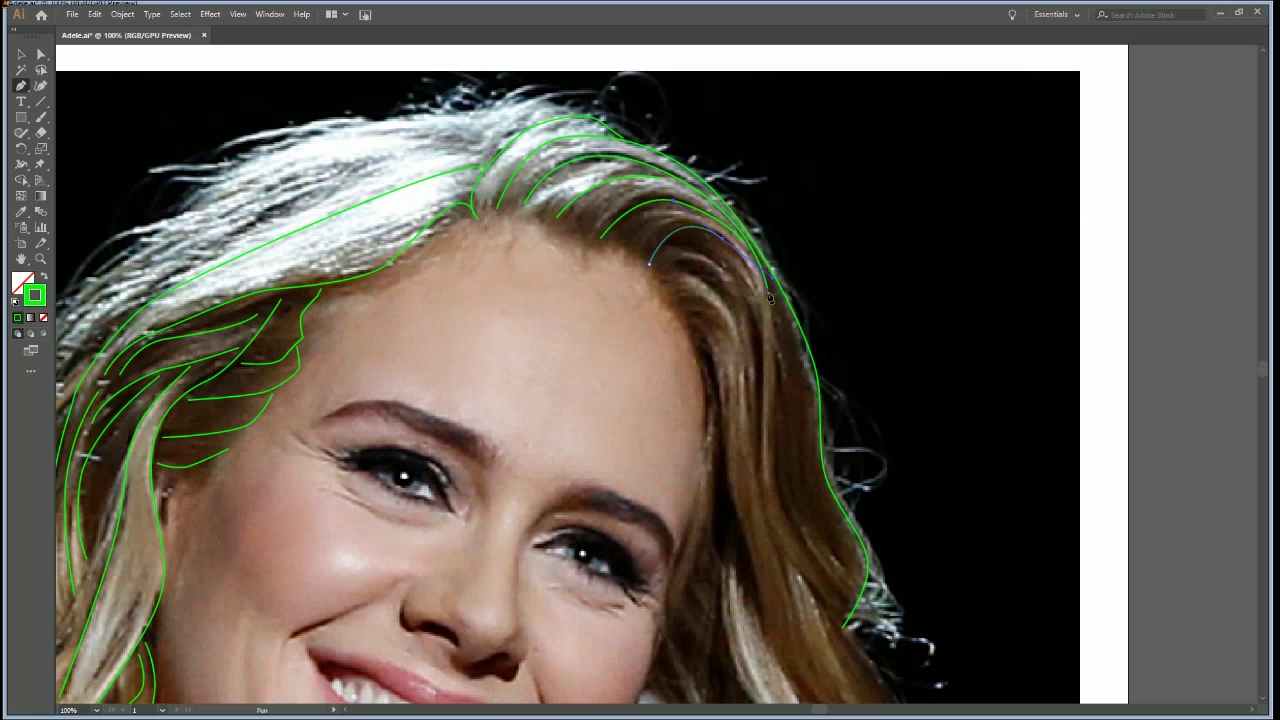
drag(764, 455, 762, 452)
click(757, 494)
click(790, 566)
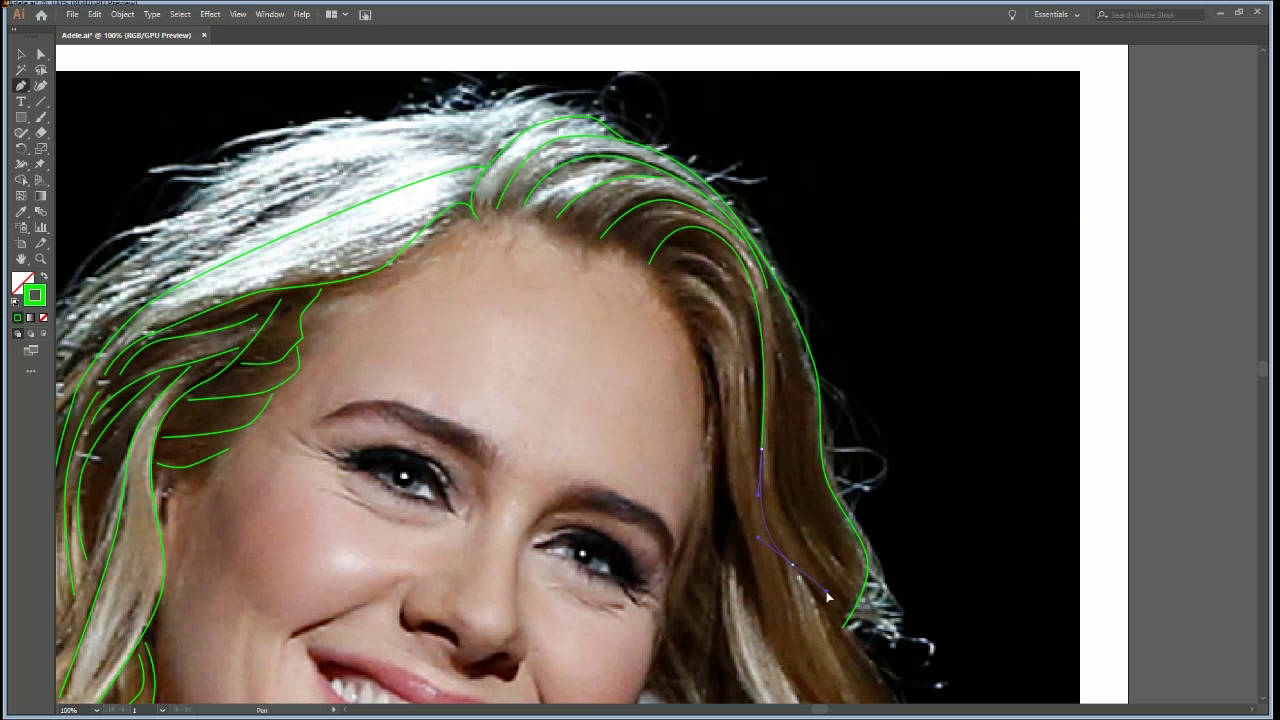
drag(859, 576, 872, 388)
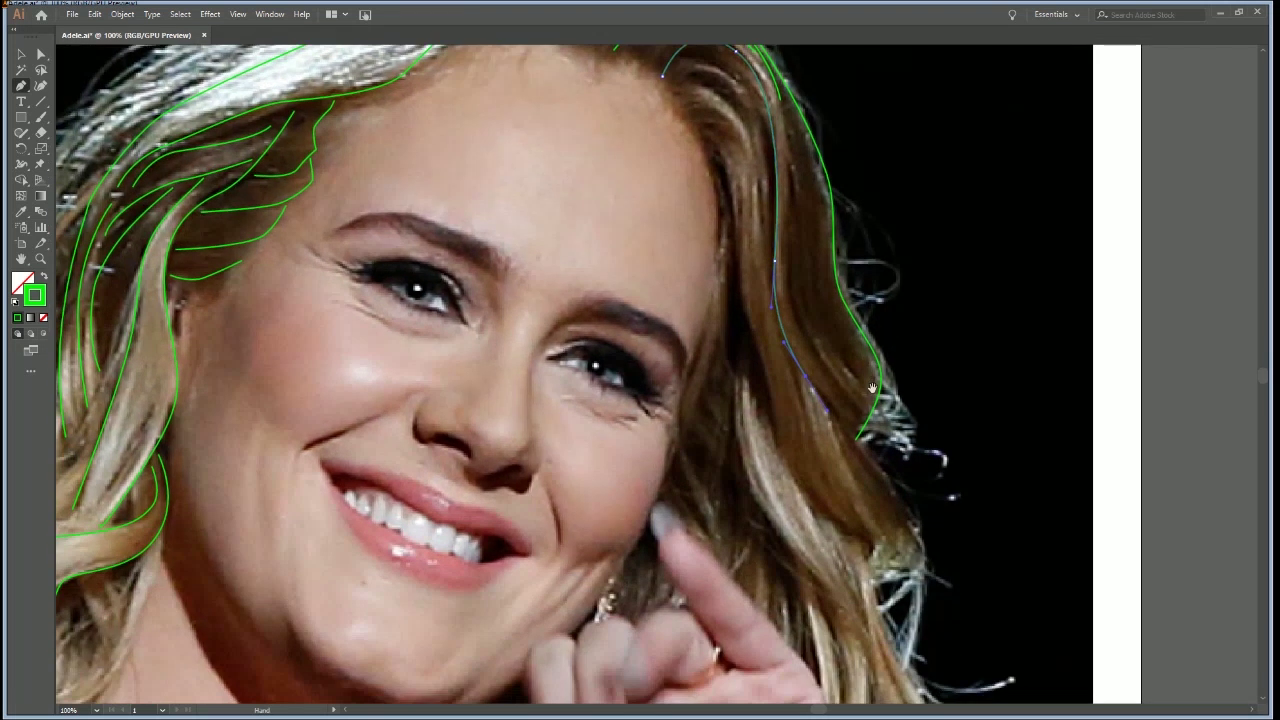
click(890, 488)
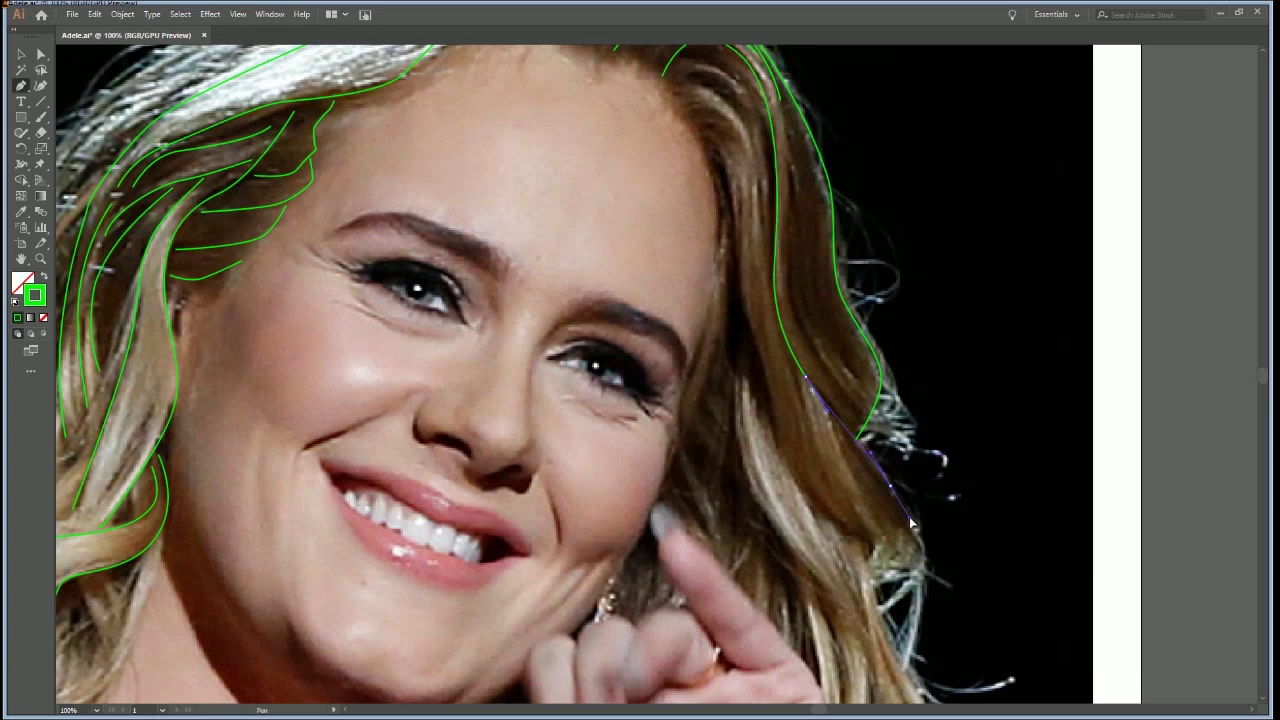
click(912, 522)
drag(926, 554, 931, 562)
click(876, 578)
Draw a curved strand and a short one beneath it from the right hairline, inside the long right strand
drag(735, 235, 755, 344)
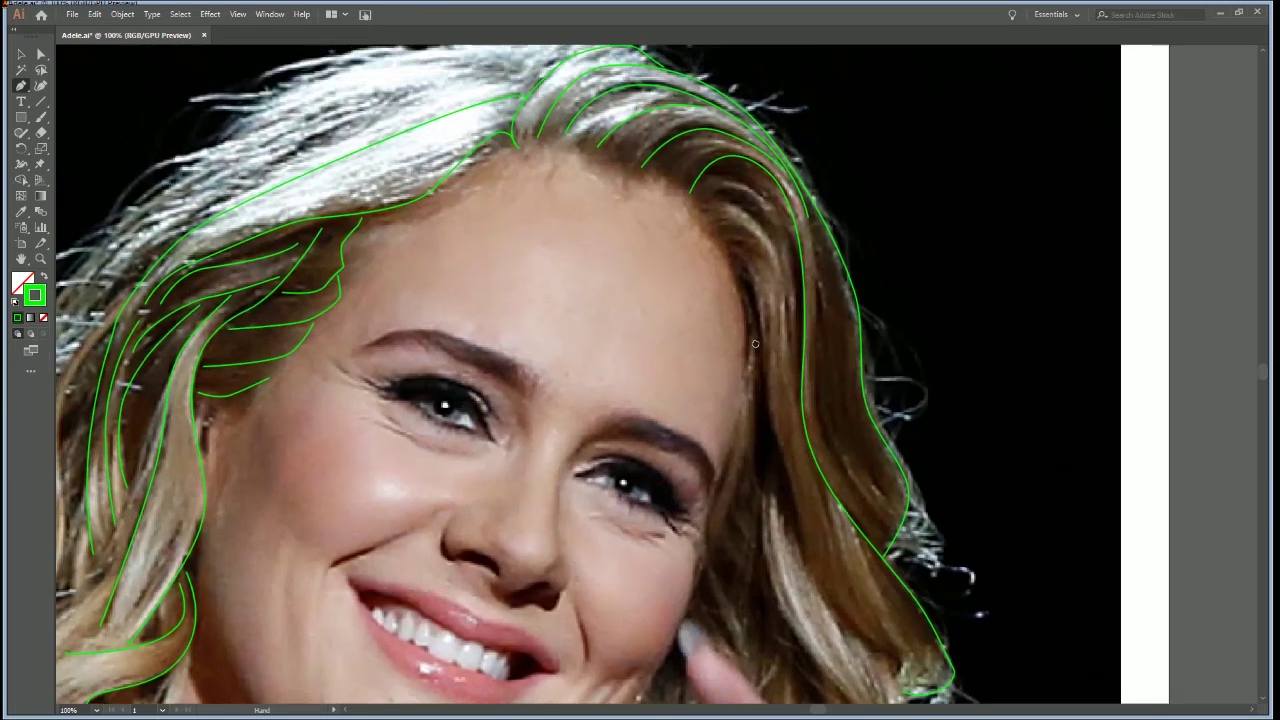
click(703, 199)
drag(760, 202, 782, 222)
drag(782, 305, 784, 317)
click(785, 351)
ctrl+click(746, 253)
drag(700, 242, 769, 271)
ctrl+click(769, 302)
Trace the right hairline edge beside the forehead and down into the side hair as an open path
click(734, 259)
drag(743, 278, 757, 322)
drag(772, 432, 783, 453)
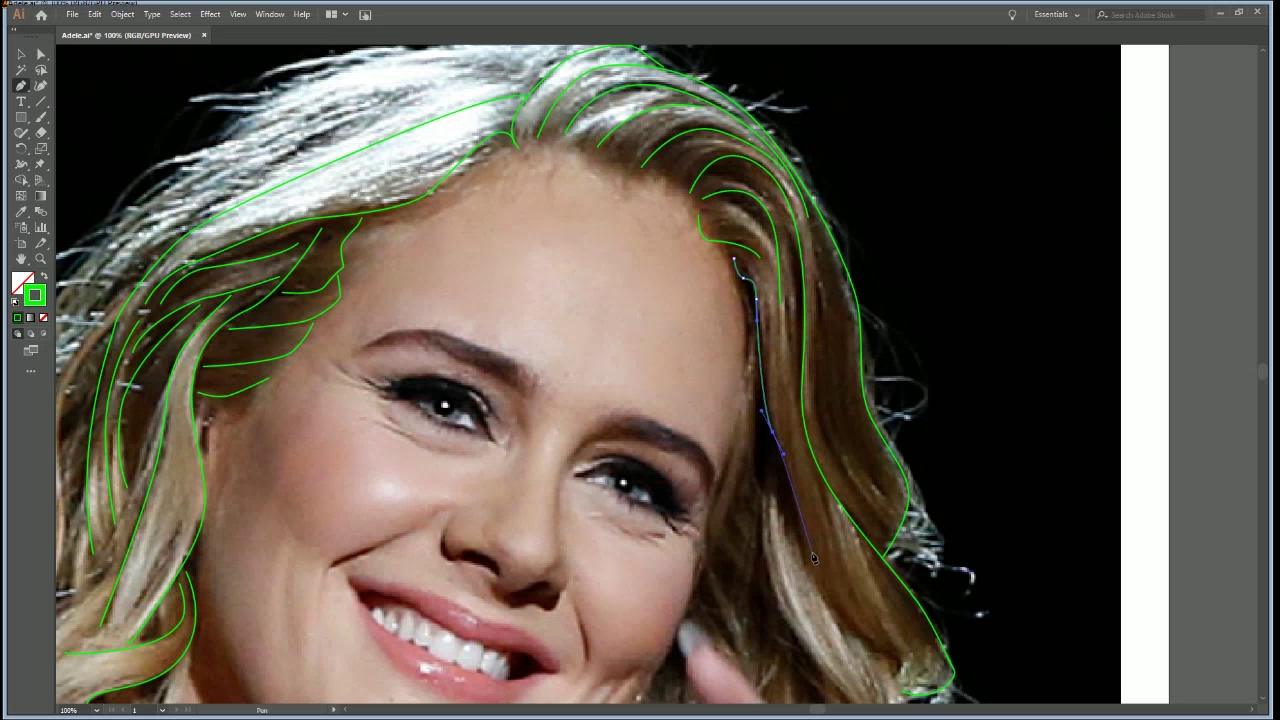
drag(805, 553, 800, 587)
ctrl+click(829, 523)
Draw a strand path continuing from the end of the right hairline path down toward the lower curls
mouse_move(832, 528)
mouse_down()
mouse_move(823, 466)
mouse_move(796, 428)
mouse_up()
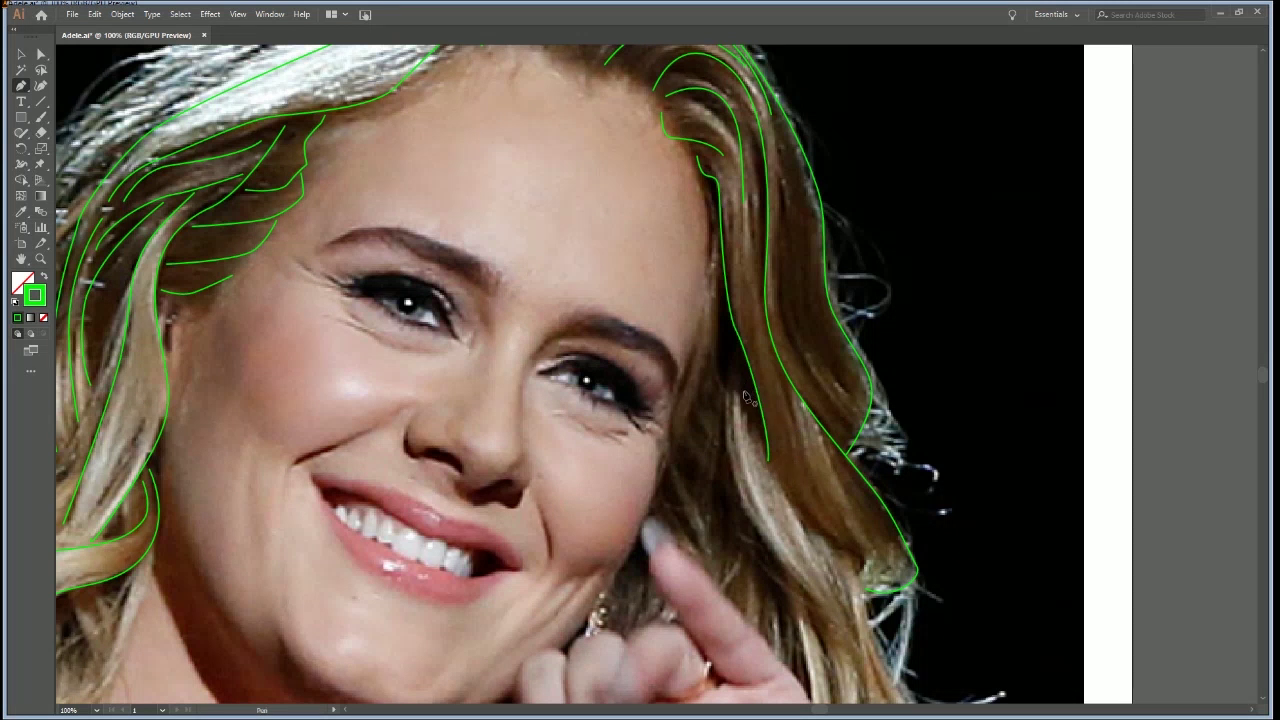
click(758, 425)
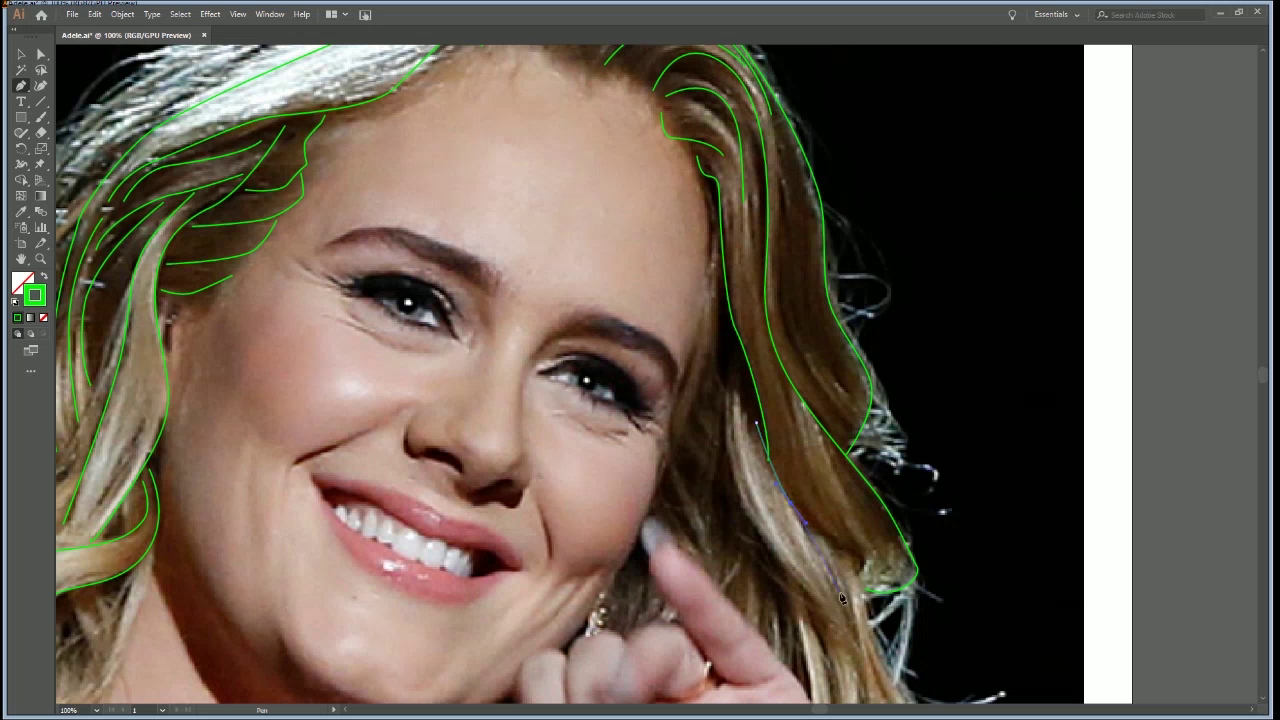
click(856, 640)
ctrl+click(803, 607)
Reshape the upper curve of the new lower right strand with Direct Selection, and return to the Pen tool
drag(845, 524, 806, 466)
key(a)
click(736, 428)
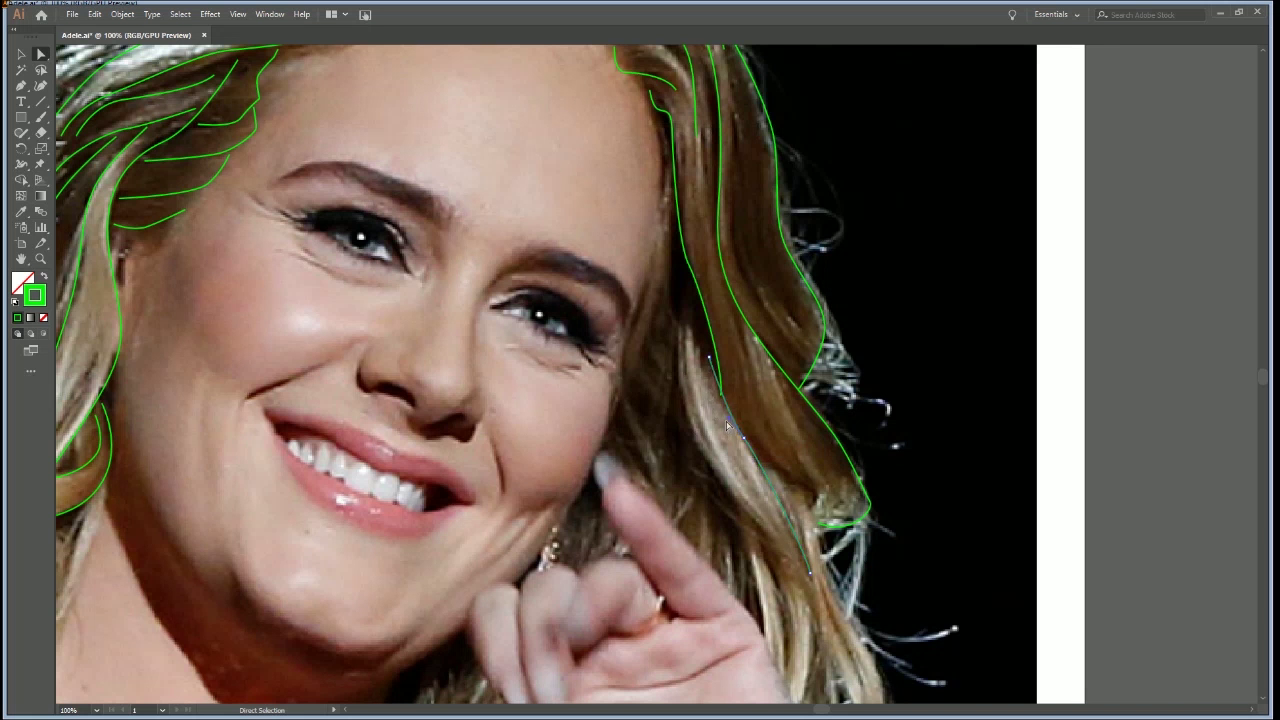
drag(727, 418, 714, 408)
click(754, 409)
click(22, 86)
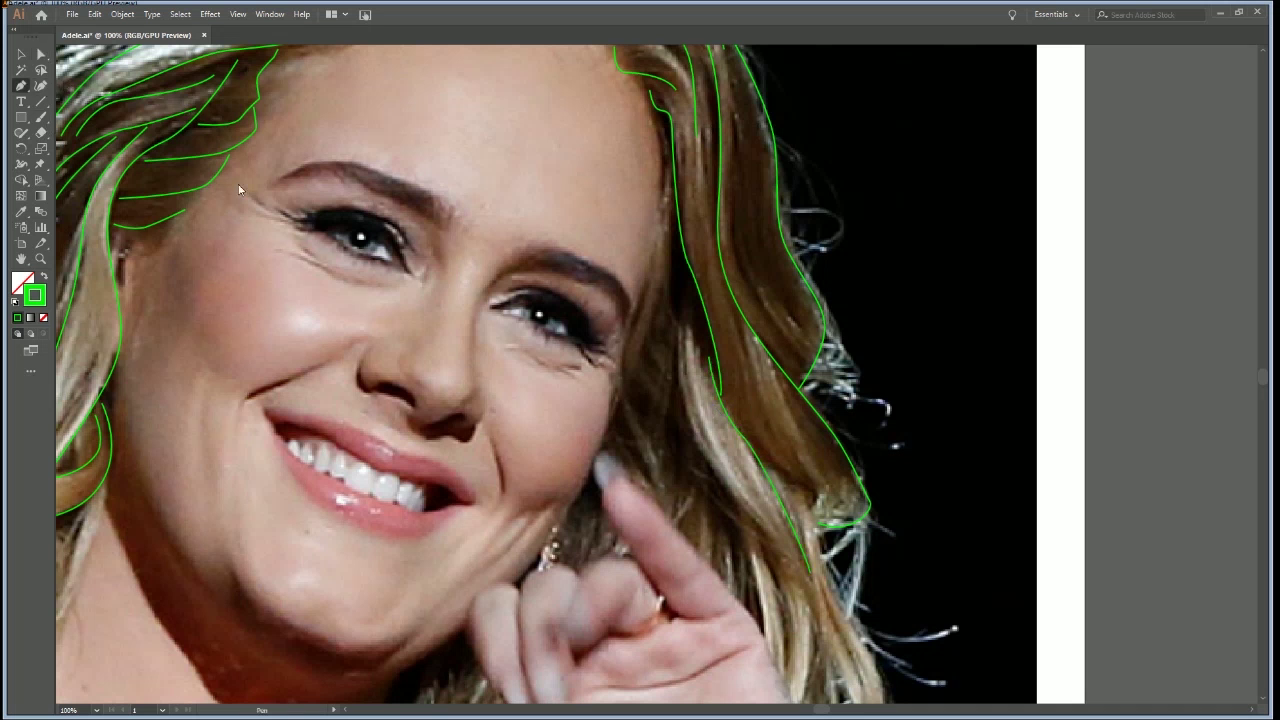
Draw a strand path branching off the long right strand down toward the curl tip
click(733, 316)
drag(757, 377, 760, 425)
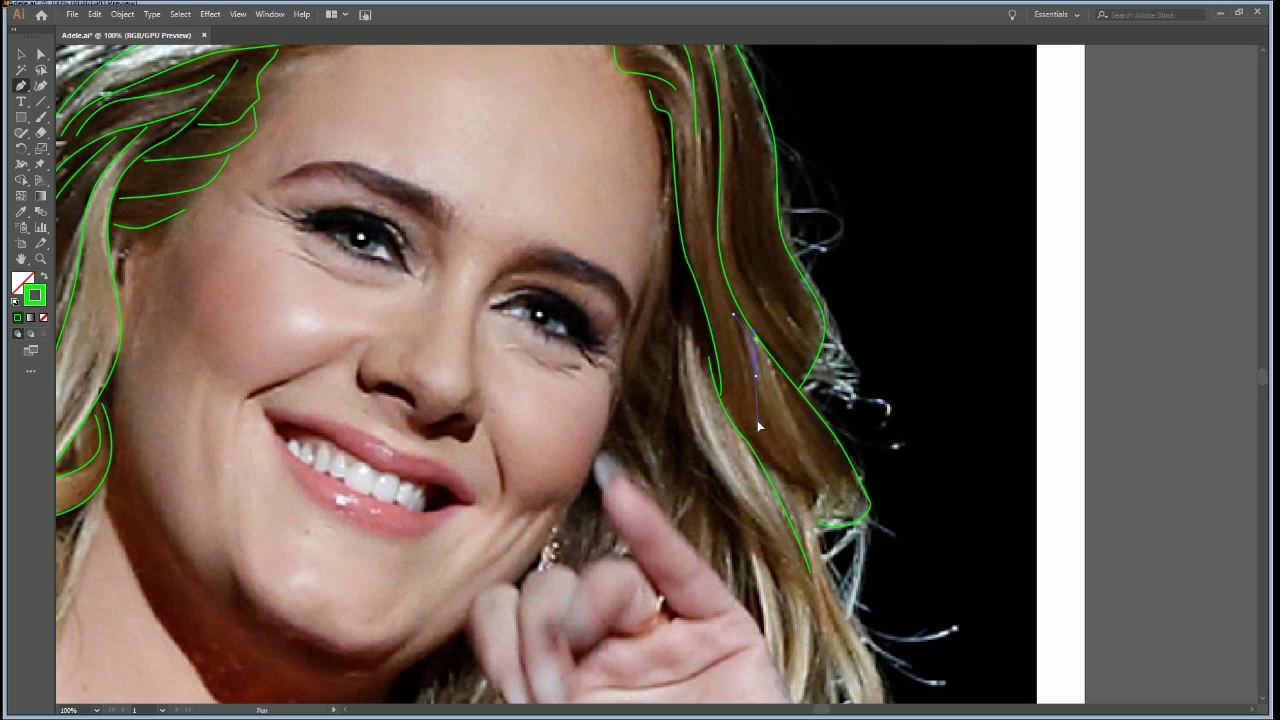
drag(812, 488, 829, 495)
ctrl+click(823, 465)
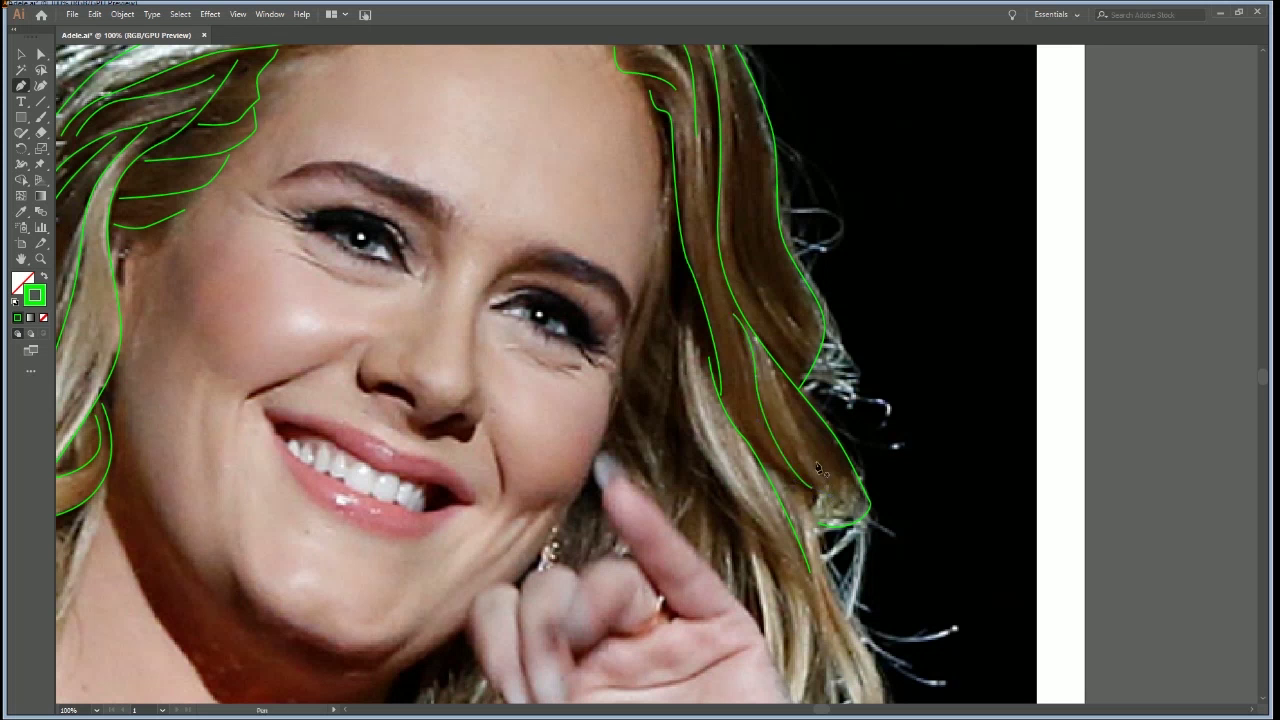
Draw a strand path inside the right side hair, parallel to the branching strand, curving down toward the curl
click(726, 321)
drag(743, 393, 743, 412)
drag(786, 472, 823, 485)
click(824, 486)
Trace a strand through the right curl tip, continue it along the lower curl's outer edge to the wrist, and add the curl's inner edge
click(818, 460)
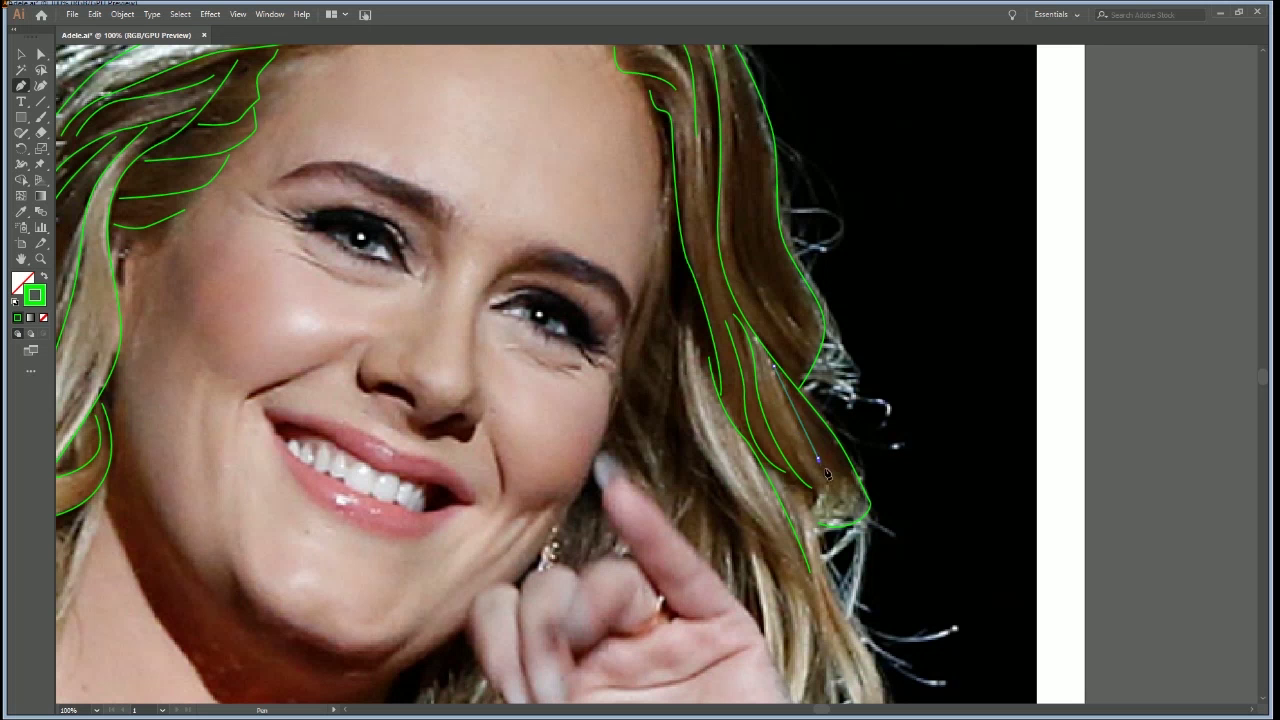
key(ctrl+z)
drag(841, 498, 817, 538)
key(ctrl)
key(space)
drag(883, 632, 862, 433)
drag(866, 549, 853, 591)
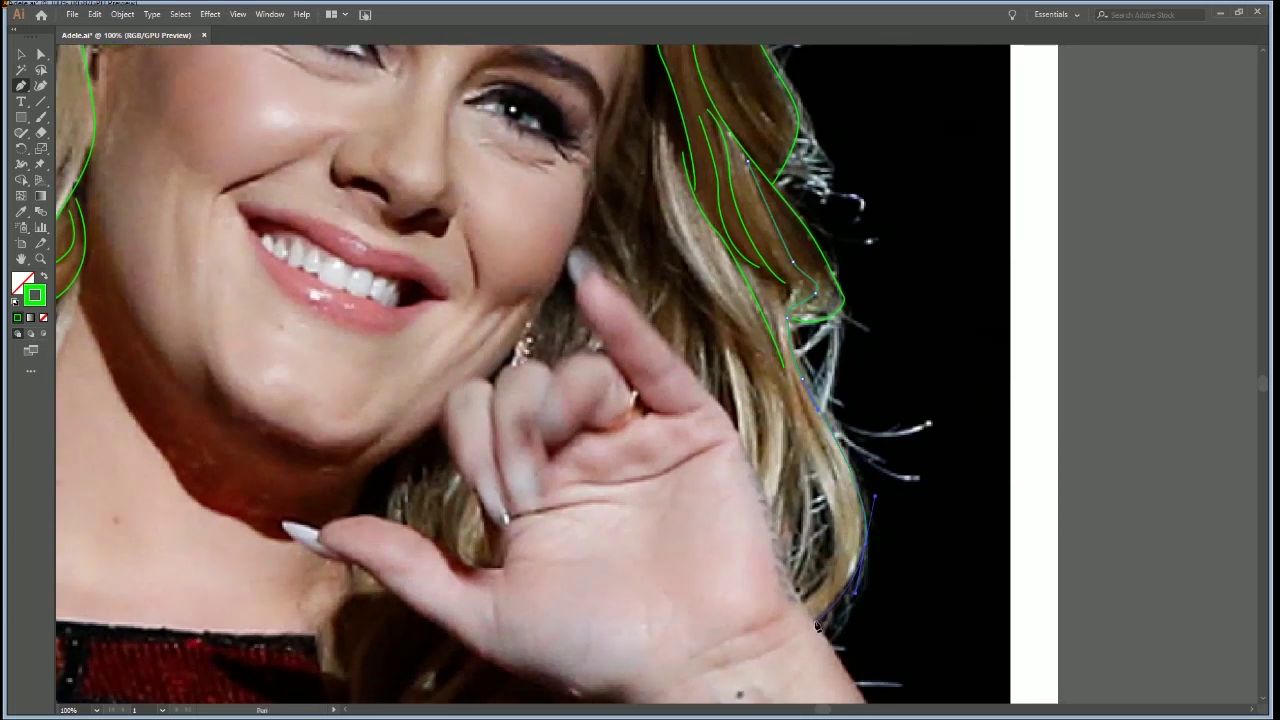
ctrl+click(844, 523)
drag(830, 522, 837, 552)
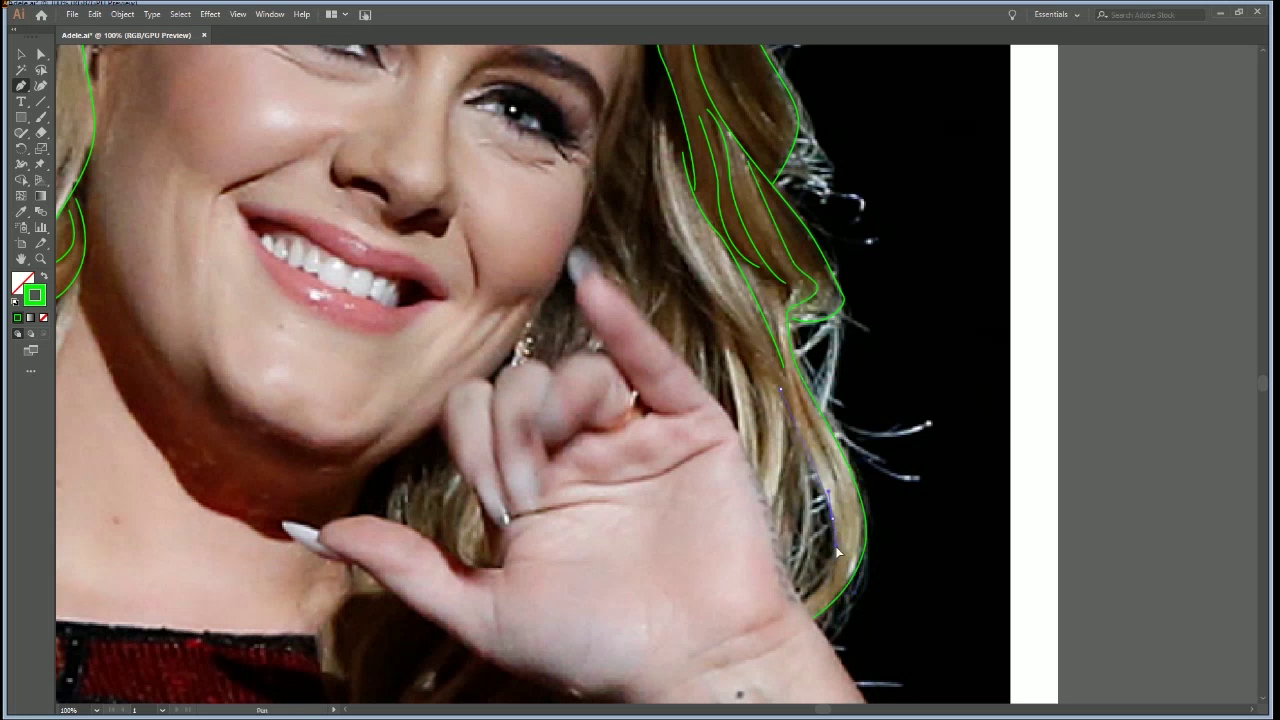
ctrl+click(801, 600)
Trace the left edge of the light strand in the right side hair from cheek height down to the hand
drag(802, 484, 780, 560)
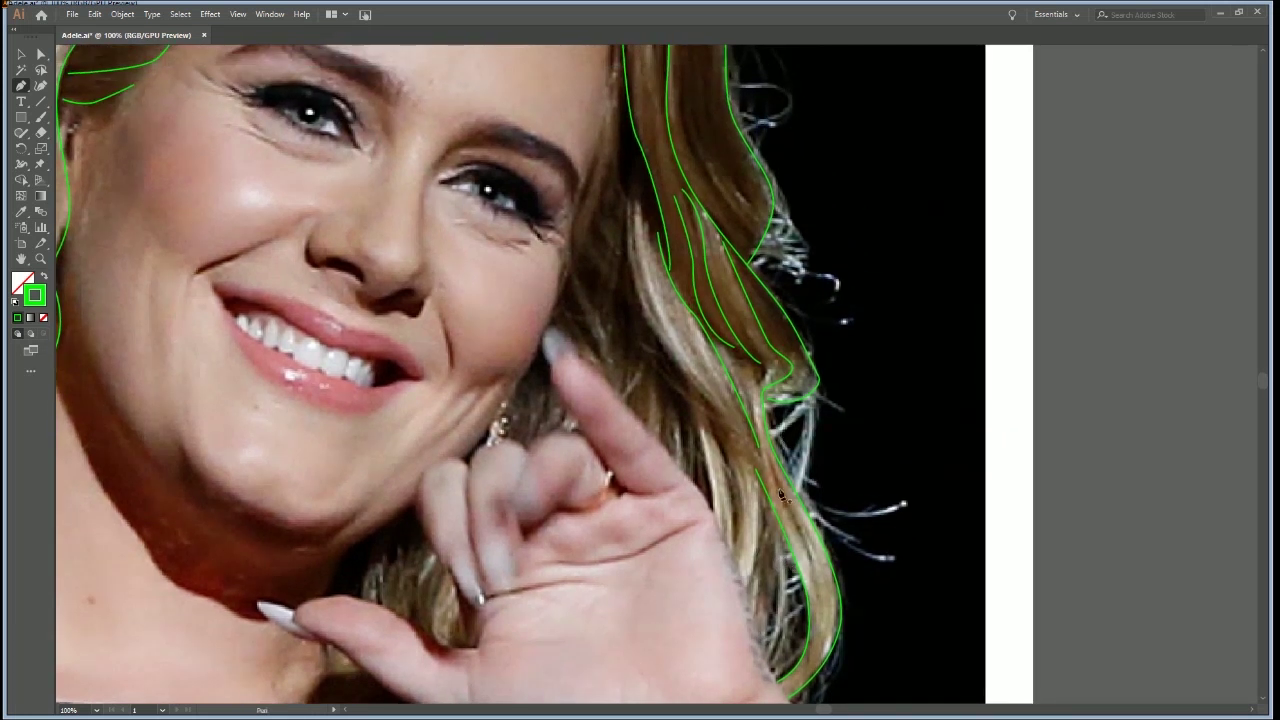
click(633, 196)
drag(655, 336, 705, 415)
drag(742, 522, 735, 558)
click(735, 558)
click(733, 556)
ctrl+click(761, 553)
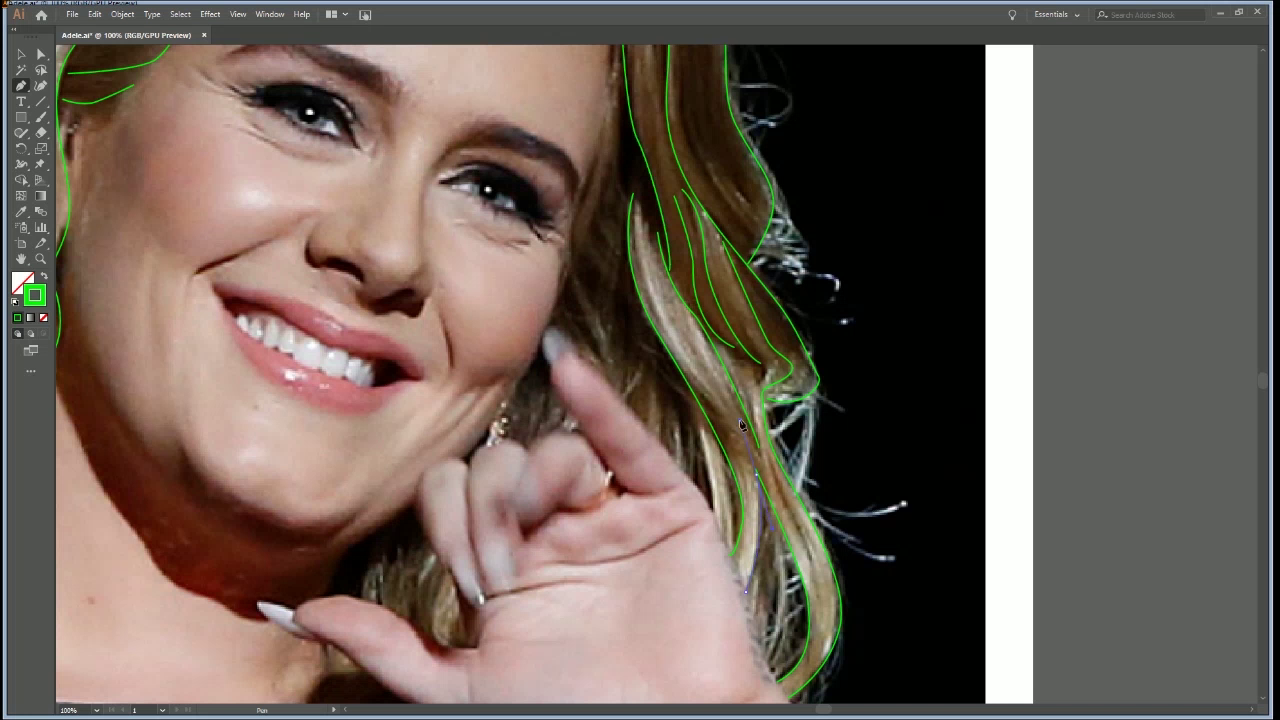
Add connecting strand paths from the light strand down into the lower right curl above the wrist
drag(709, 403, 755, 430)
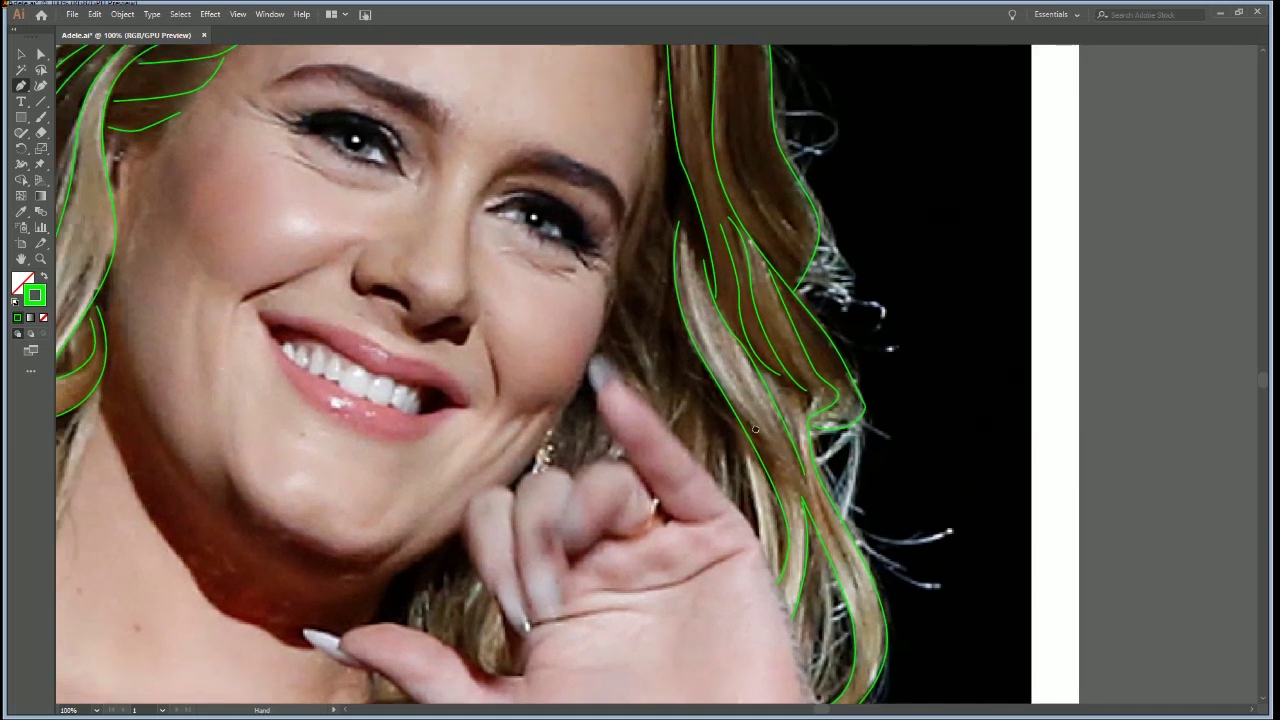
drag(791, 471, 810, 503)
ctrl+click(866, 619)
drag(866, 614, 869, 634)
ctrl+click(776, 627)
Draw an inner strand path along the right side of the light strand
key(space)
drag(767, 555, 725, 559)
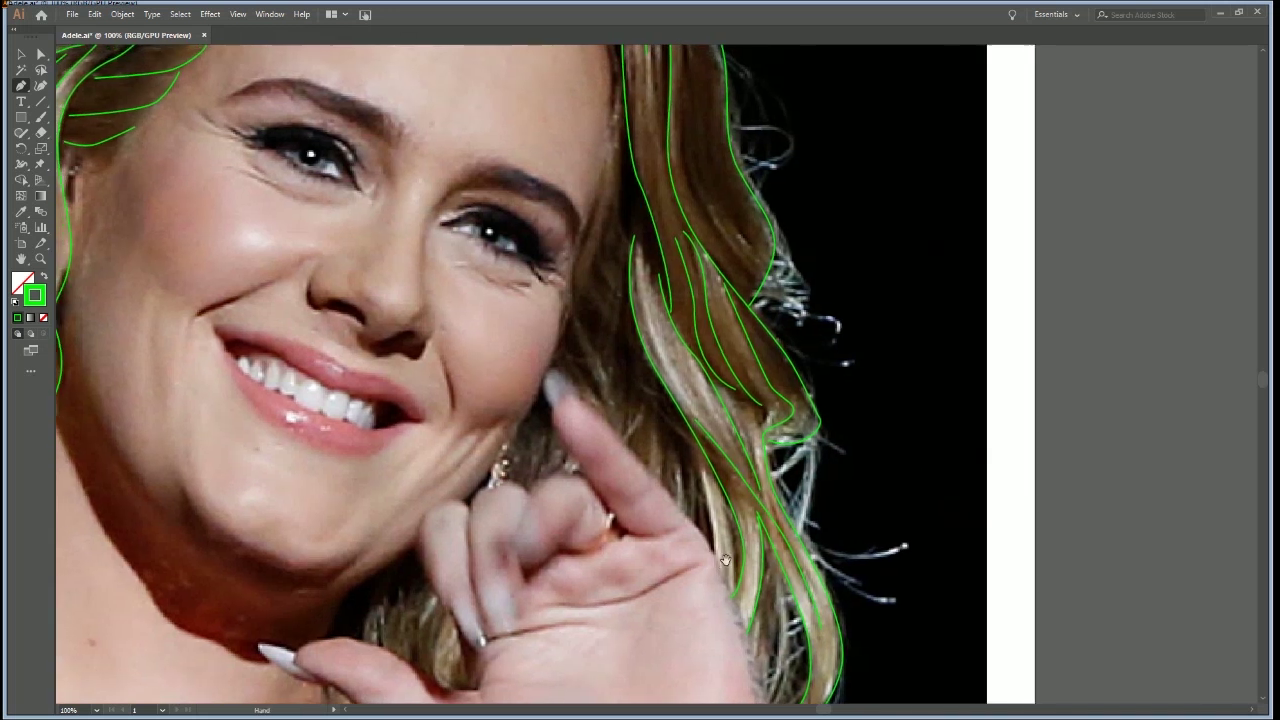
drag(686, 390, 740, 482)
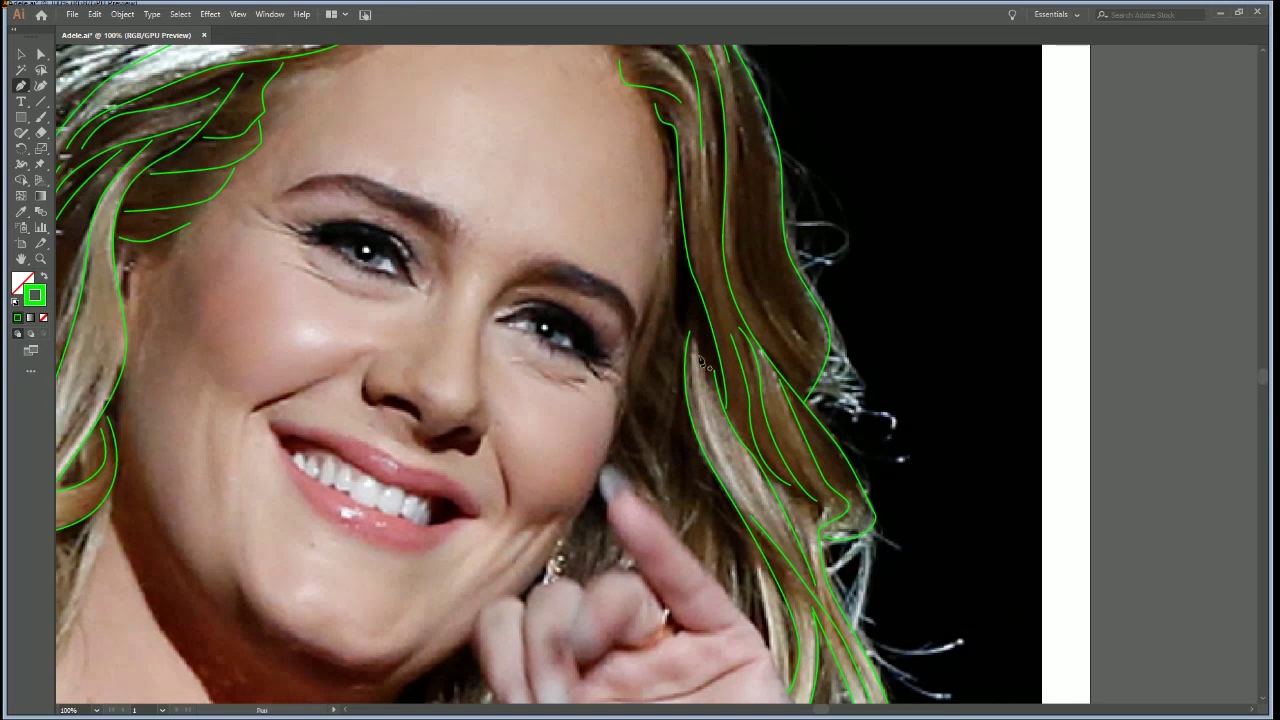
click(701, 313)
drag(747, 483, 769, 514)
ctrl+click(659, 493)
Draw a short hooked strand beside the right temple and trace the face edge from there down toward the raised fingertip
drag(662, 470, 716, 440)
click(725, 215)
click(716, 275)
click(734, 299)
ctrl+click(717, 386)
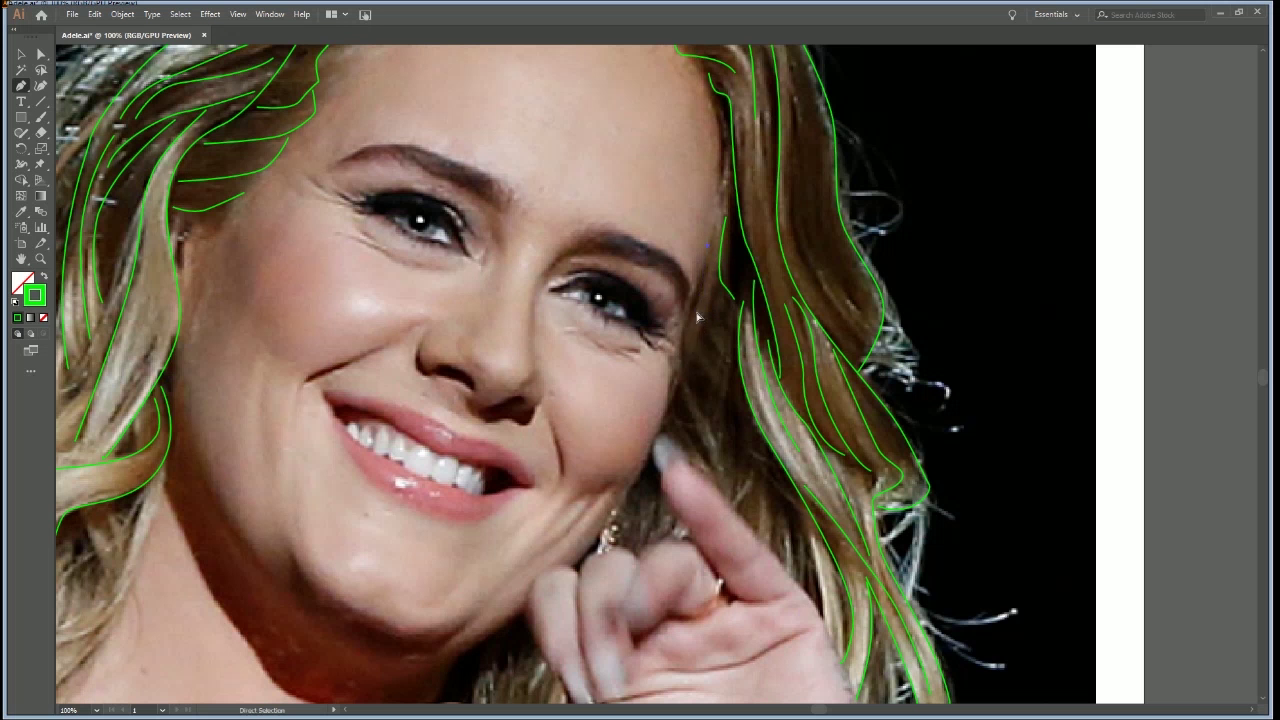
click(719, 218)
drag(680, 380, 674, 400)
ctrl+click(700, 412)
Draw two short strand paths from the right cheek edge down behind the raised finger
click(684, 393)
click(716, 491)
ctrl+click(740, 490)
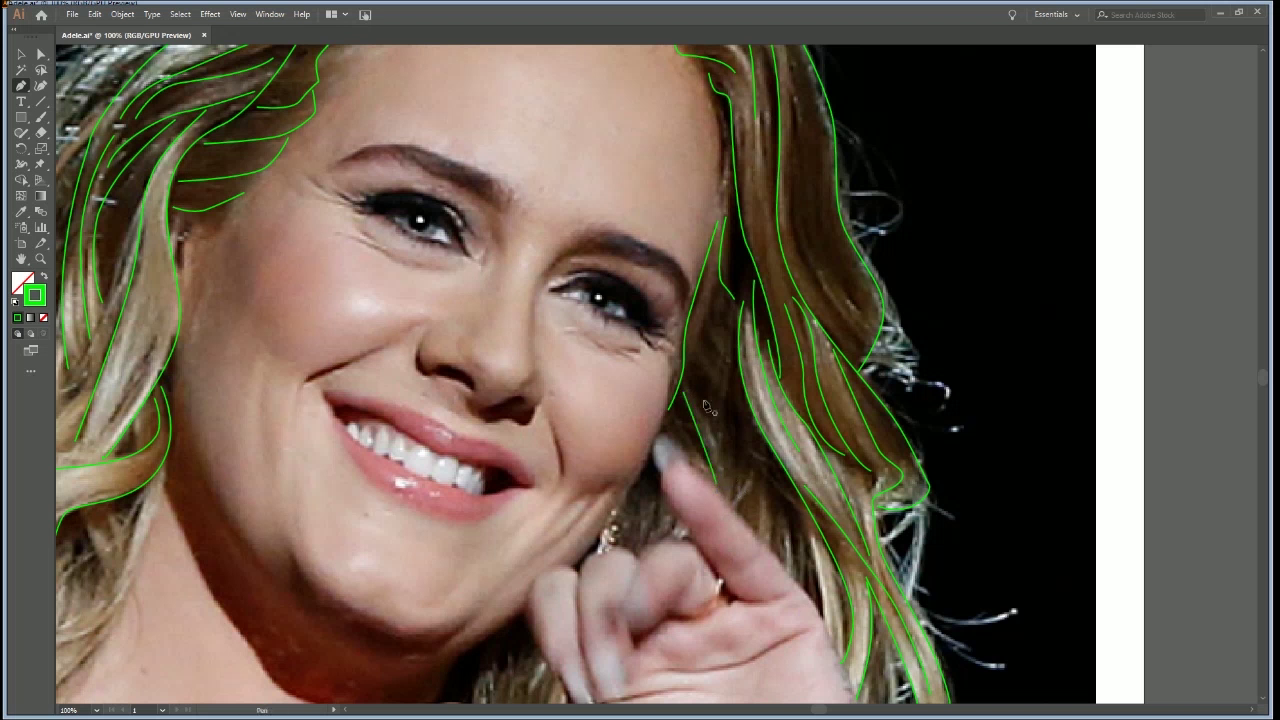
click(686, 377)
click(727, 505)
ctrl+click(747, 495)
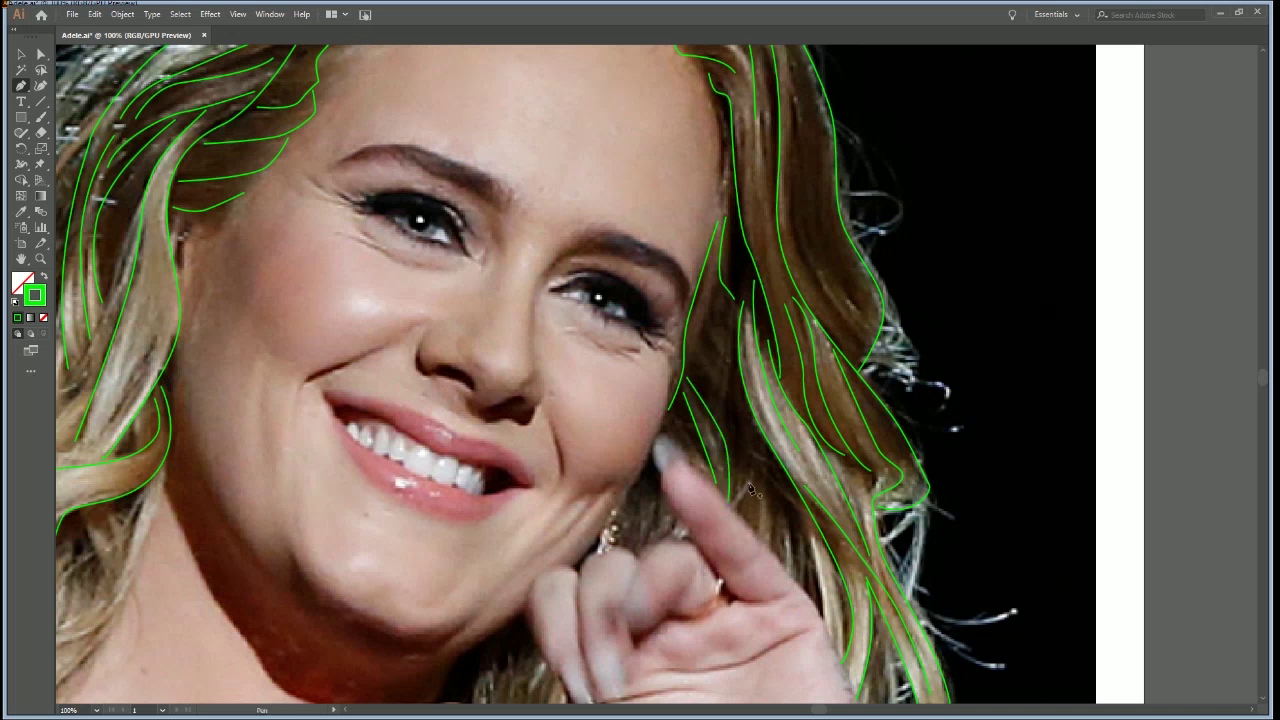
Draw two curved strand paths in the dark hair between the right cheek edge and the light strand
click(721, 419)
drag(734, 350, 718, 290)
click(726, 299)
ctrl+click(730, 312)
drag(776, 399, 789, 320)
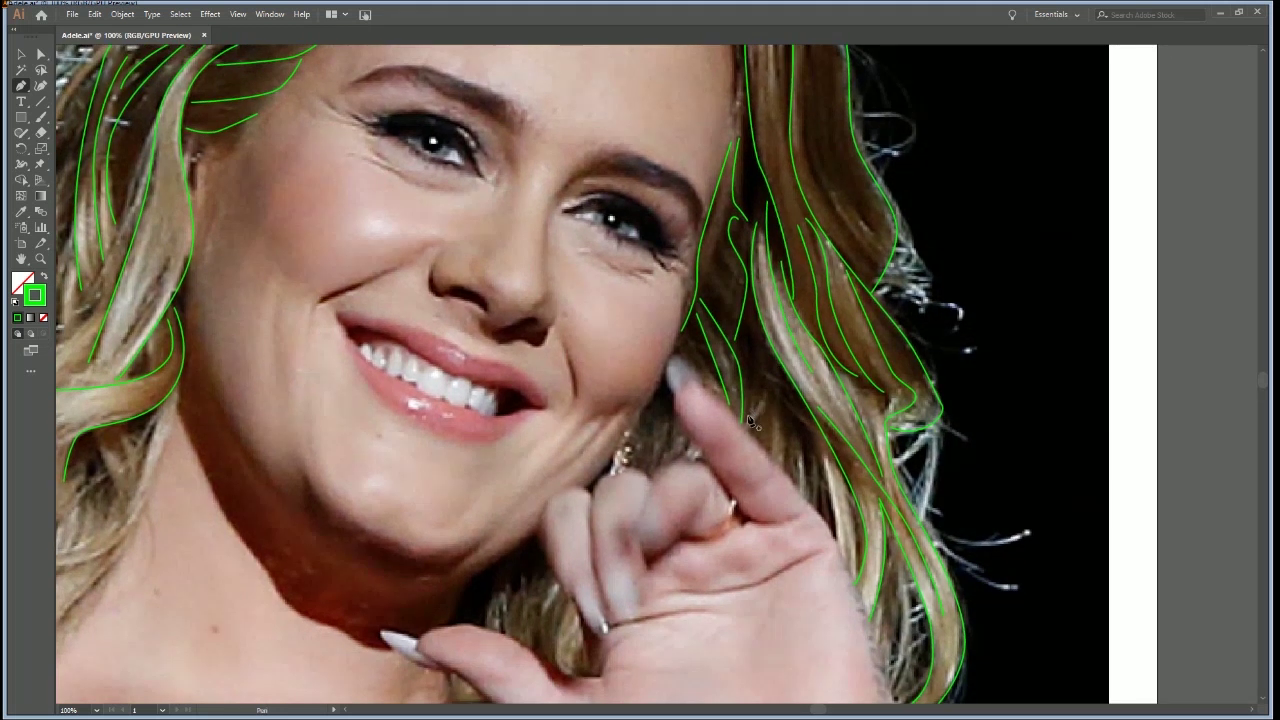
click(747, 418)
click(769, 349)
drag(760, 331, 760, 315)
ctrl+click(779, 362)
Draw short strand paths in the dark hair just above the raised finger's knuckle
click(748, 432)
drag(781, 402, 783, 378)
click(783, 376)
ctrl+click(786, 424)
click(788, 429)
click(788, 477)
ctrl+click(804, 479)
Draw a strand path from above the raised finger down along the hand's right side
click(801, 428)
click(787, 407)
drag(808, 424, 814, 442)
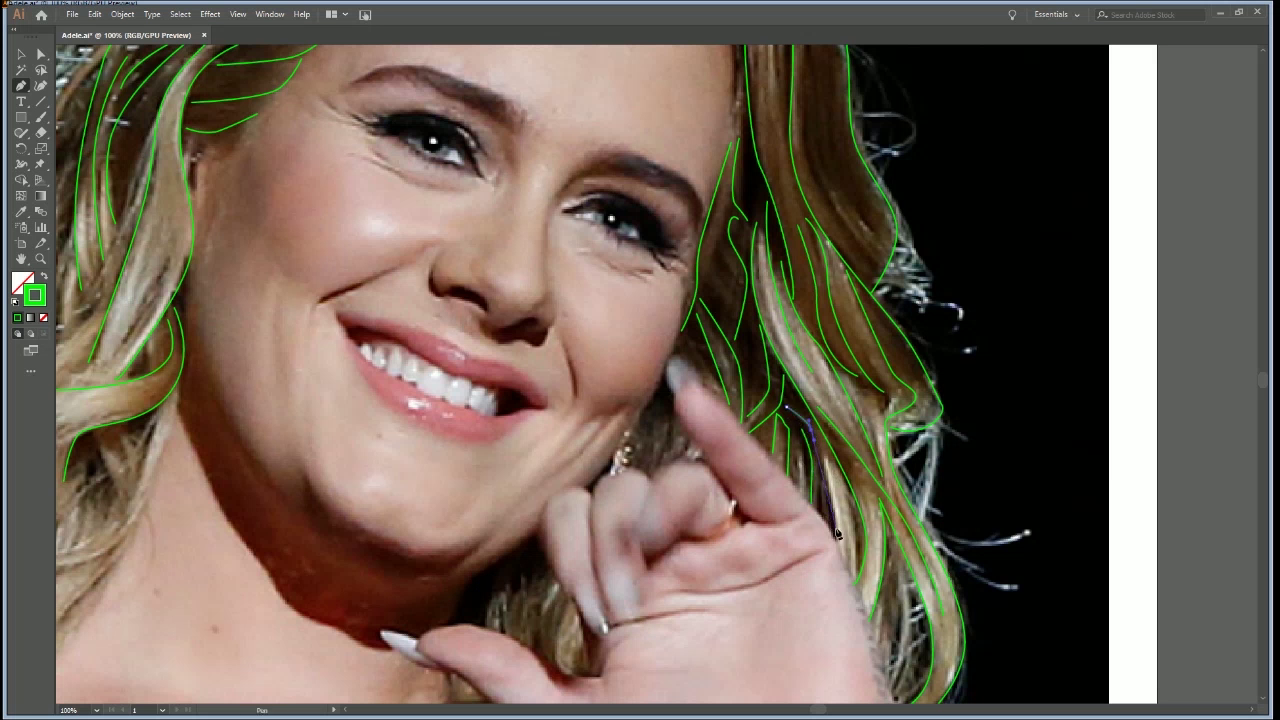
drag(835, 540, 838, 591)
ctrl+click(866, 548)
Trace the left cheek contour from below the temple hair down beside the mouth as an open path
drag(704, 507, 795, 489)
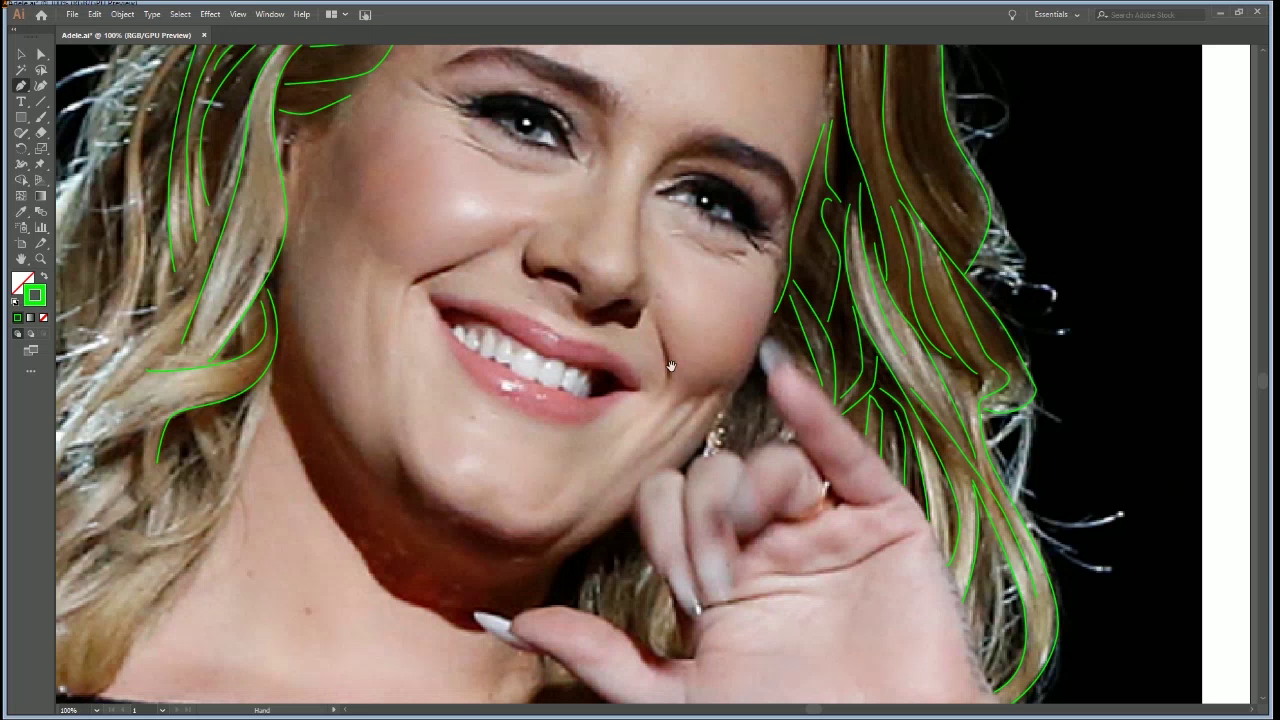
key(ctrl+minus)
drag(657, 322, 760, 408)
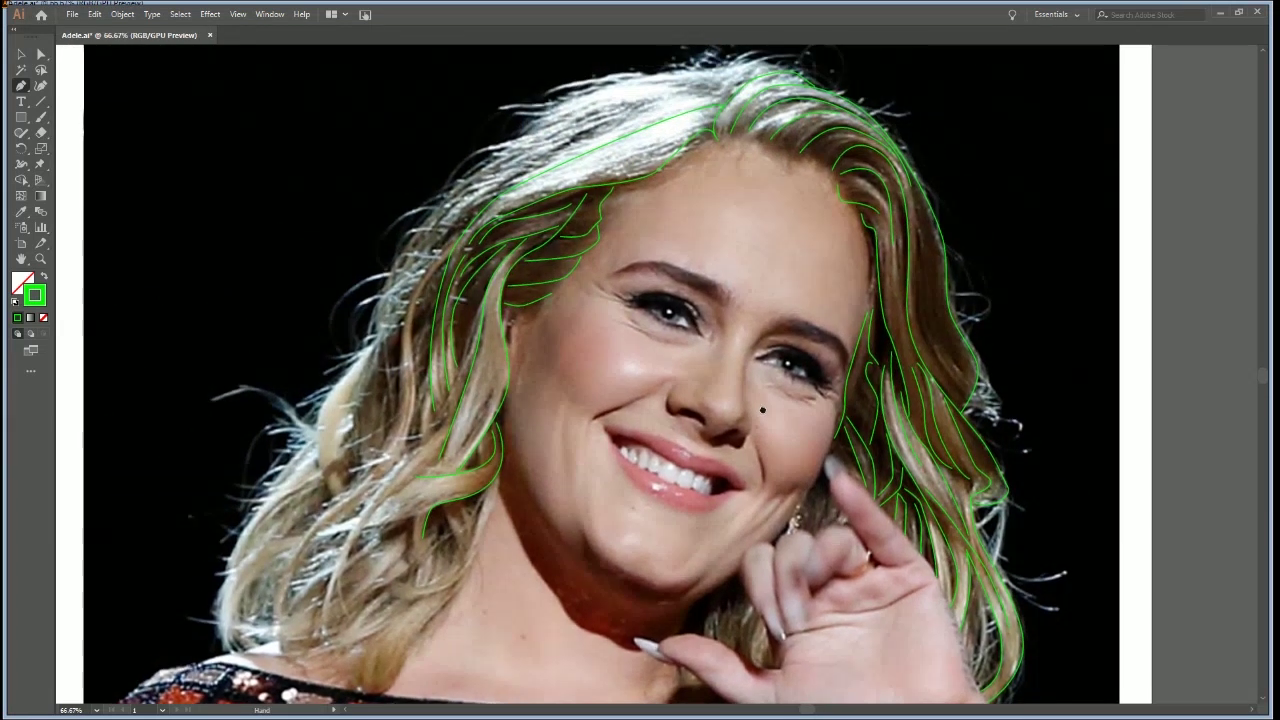
drag(475, 402, 533, 358)
key(ctrl+plus)
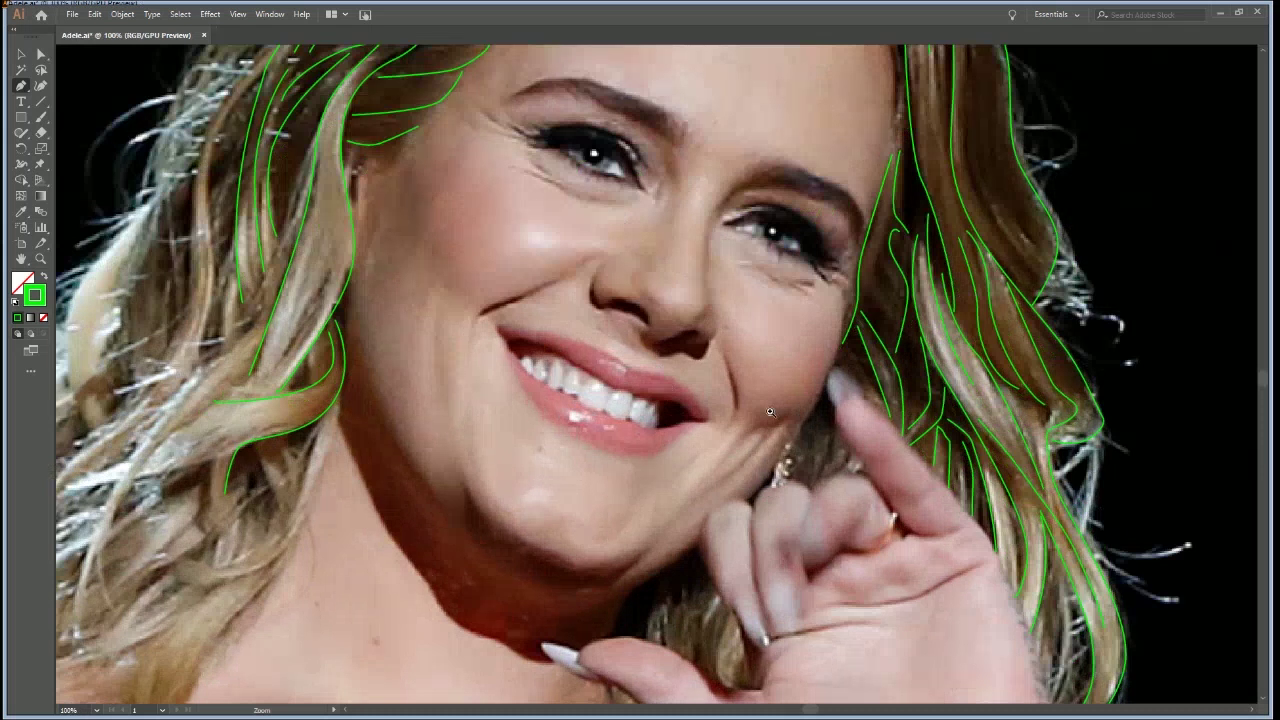
drag(459, 283, 562, 347)
click(512, 227)
click(538, 333)
drag(553, 357, 555, 360)
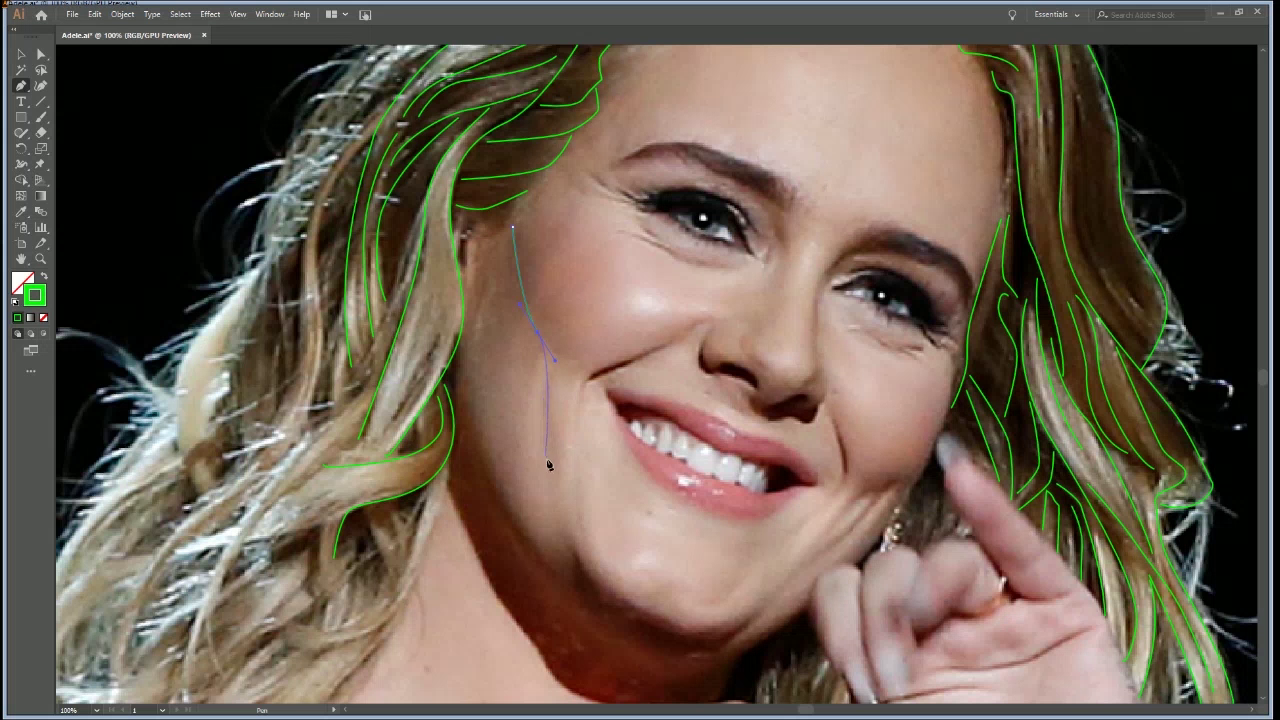
drag(553, 487, 574, 536)
key(ctrl+z)
drag(546, 379, 543, 395)
drag(551, 488, 566, 528)
ctrl+click(572, 438)
Trace the left smile line from beside the chin up past the mouth corner to the nose wing
click(573, 471)
drag(581, 383, 592, 369)
click(638, 357)
drag(662, 346, 663, 346)
key(ctrl+z)
drag(661, 348, 673, 340)
ctrl+click(694, 328)
drag(700, 321, 711, 320)
ctrl+click(683, 363)
Trace the smile crease beside the right mouth corner and a second crease on the lower right cheek
drag(894, 423, 829, 349)
click(760, 341)
drag(775, 400, 711, 476)
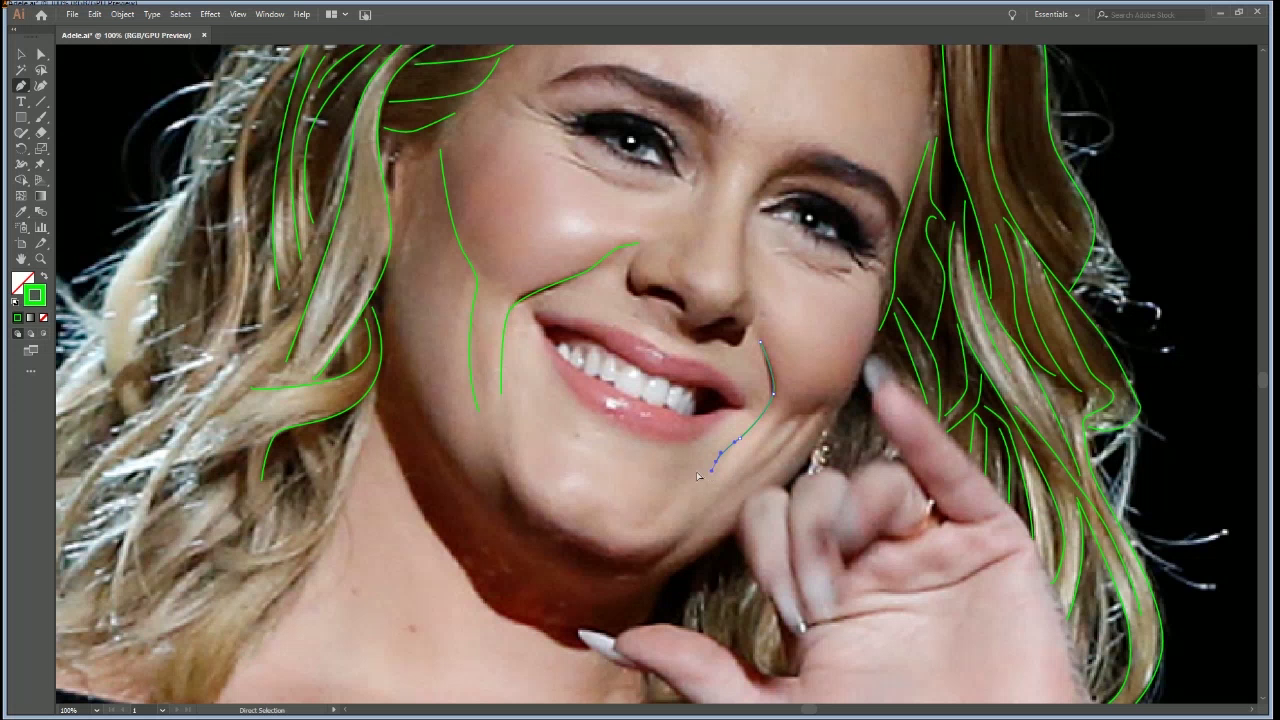
mouse_move(773, 434)
mouse_down()
mouse_move(641, 415)
mouse_move(624, 428)
mouse_move(646, 402)
mouse_up()
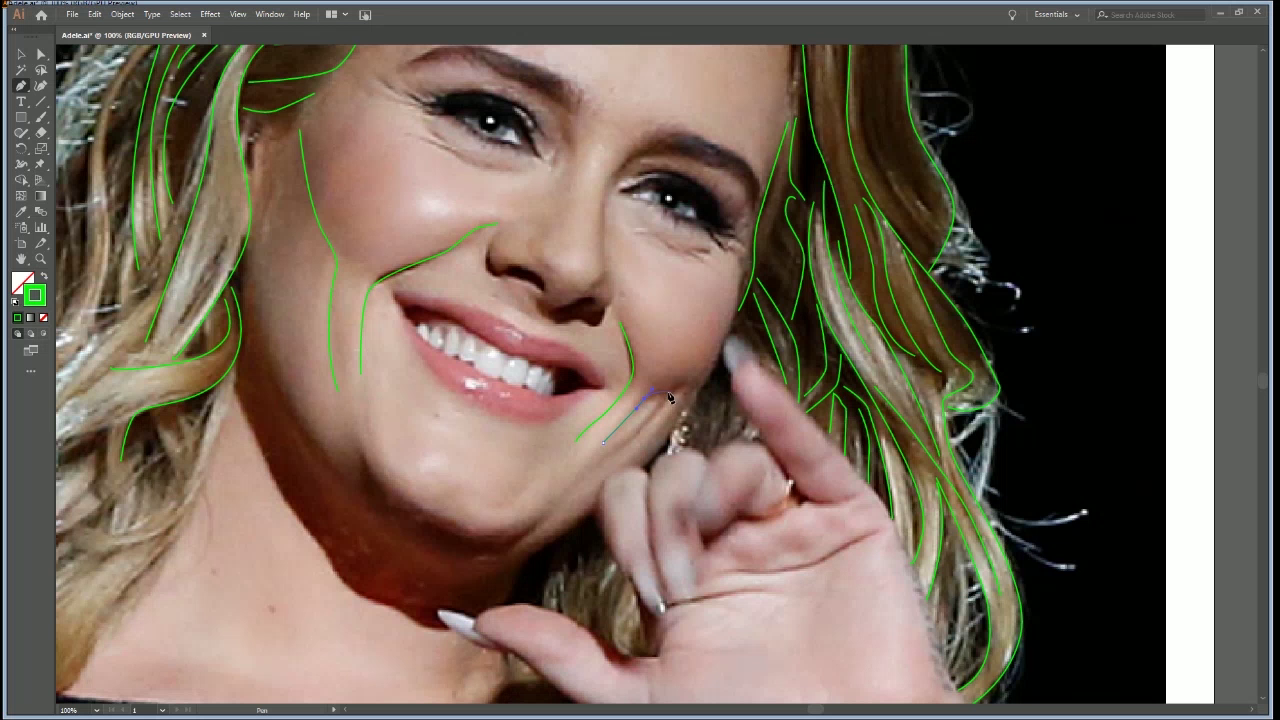
mouse_move(672, 397)
mouse_down()
mouse_move(703, 368)
mouse_move(798, 288)
mouse_up()
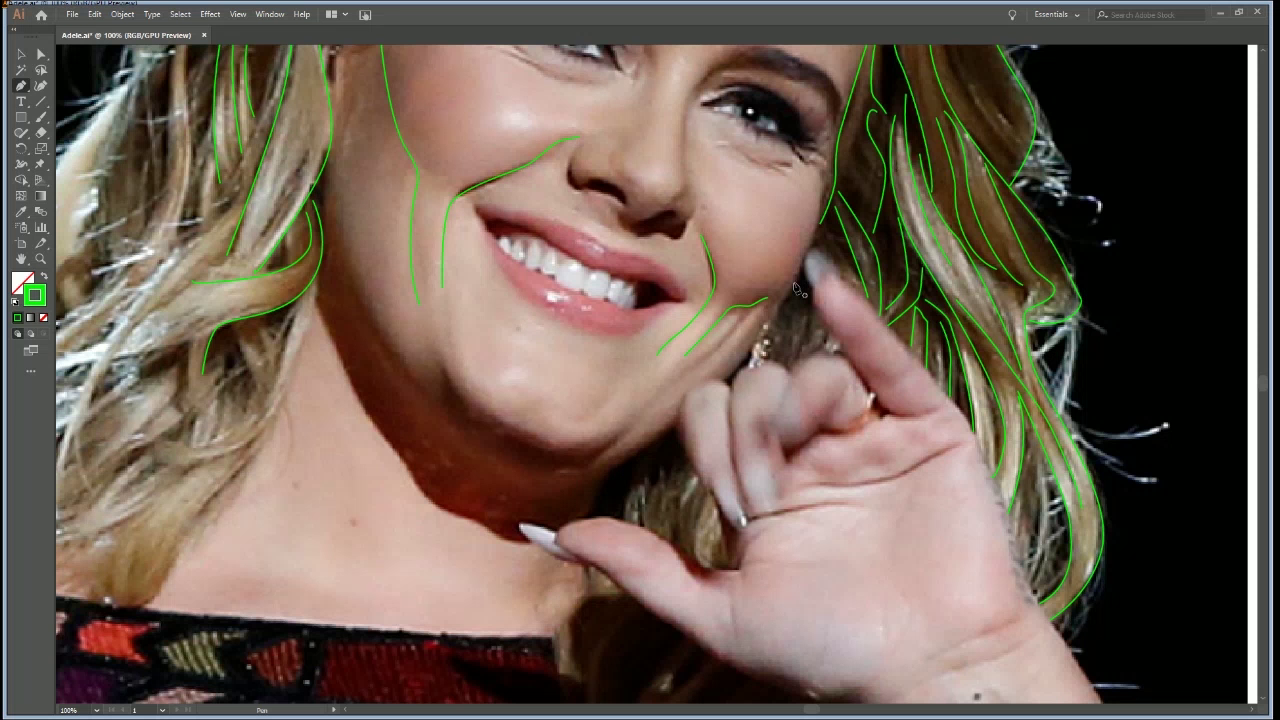
Trace the chin contour from its left side around the bottom and up along the right jaw toward the earring
scroll(495, 346, up, 1)
click(443, 384)
drag(480, 435, 563, 476)
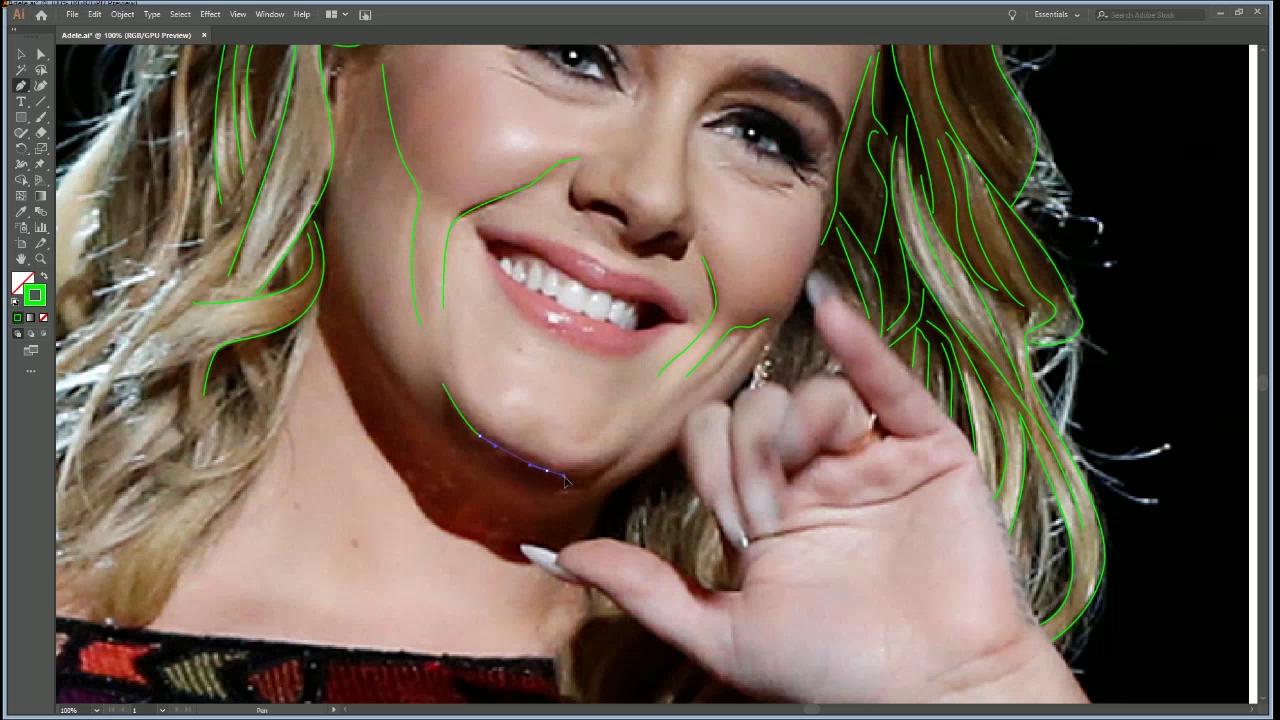
click(603, 472)
click(684, 392)
drag(722, 366, 731, 358)
click(730, 357)
ctrl+click(735, 375)
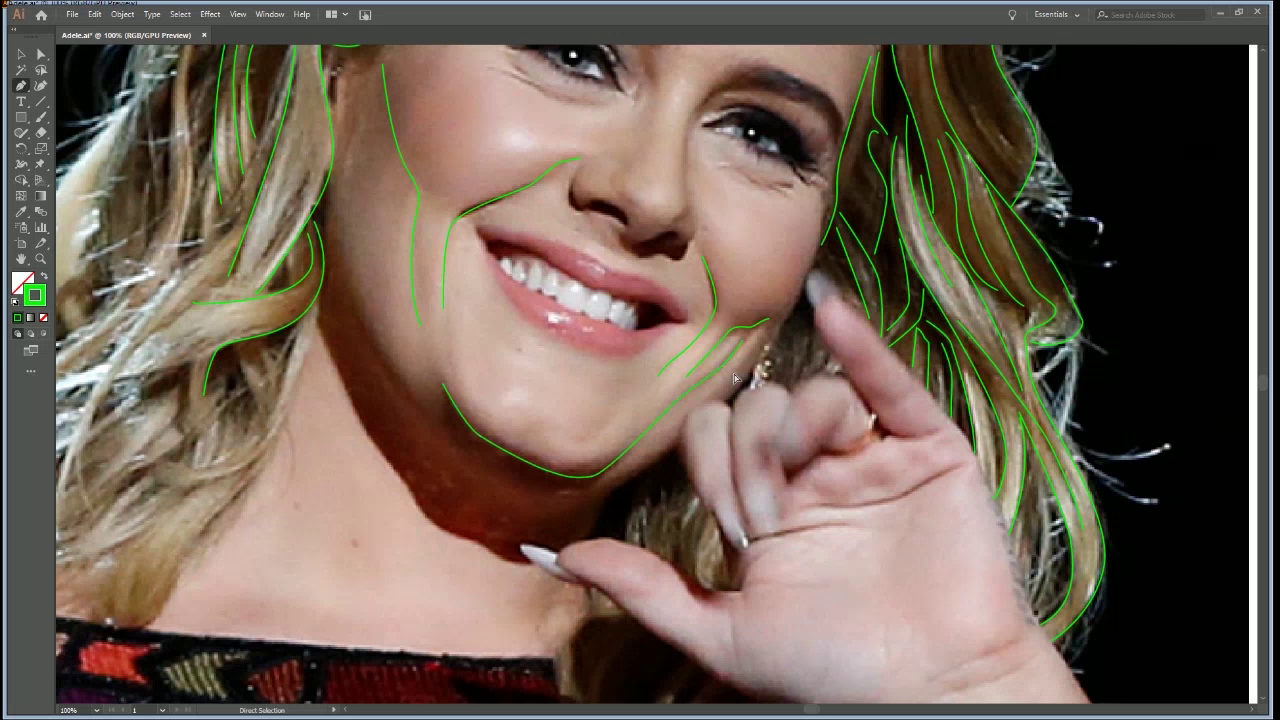
Trace the lower right jaw edge up to the fingers and the left jaw edge from the hair toward the chin
click(573, 511)
drag(615, 484, 680, 444)
ctrl+click(676, 422)
drag(331, 182, 339, 272)
click(338, 269)
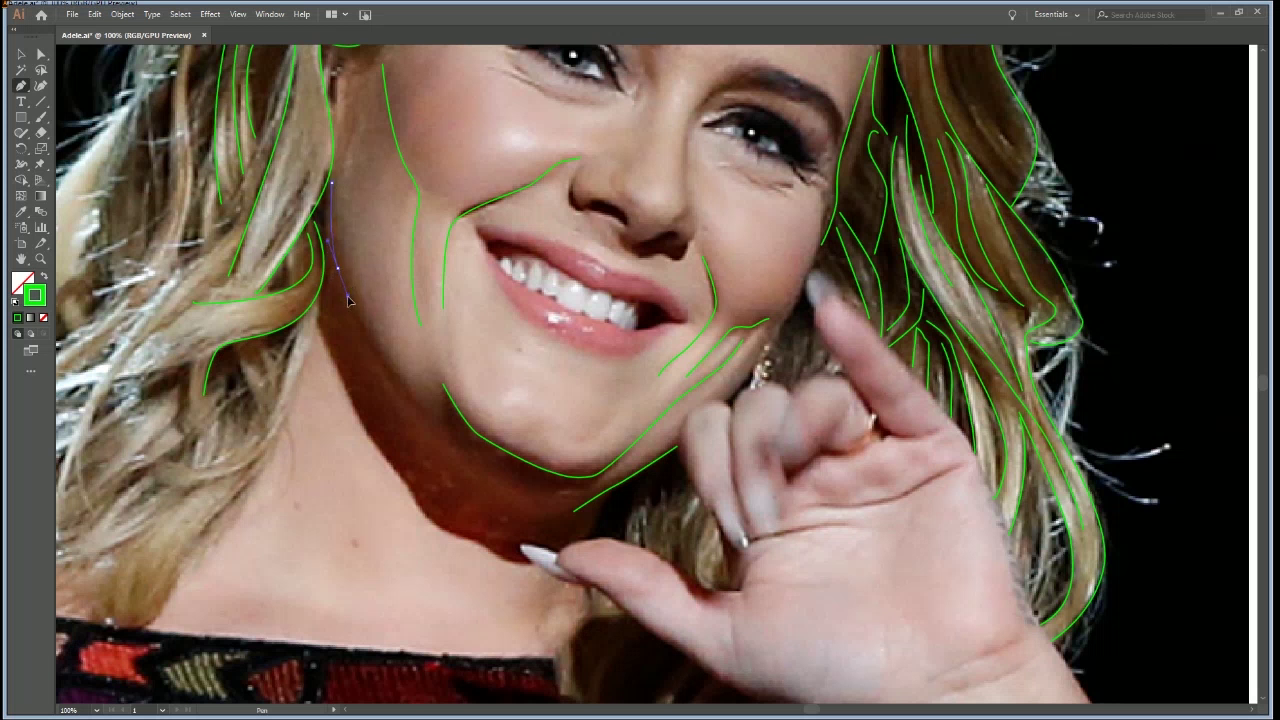
drag(434, 420, 470, 445)
ctrl+click(462, 486)
Trace the upper and lower lid lines of the left eye
drag(567, 334, 527, 466)
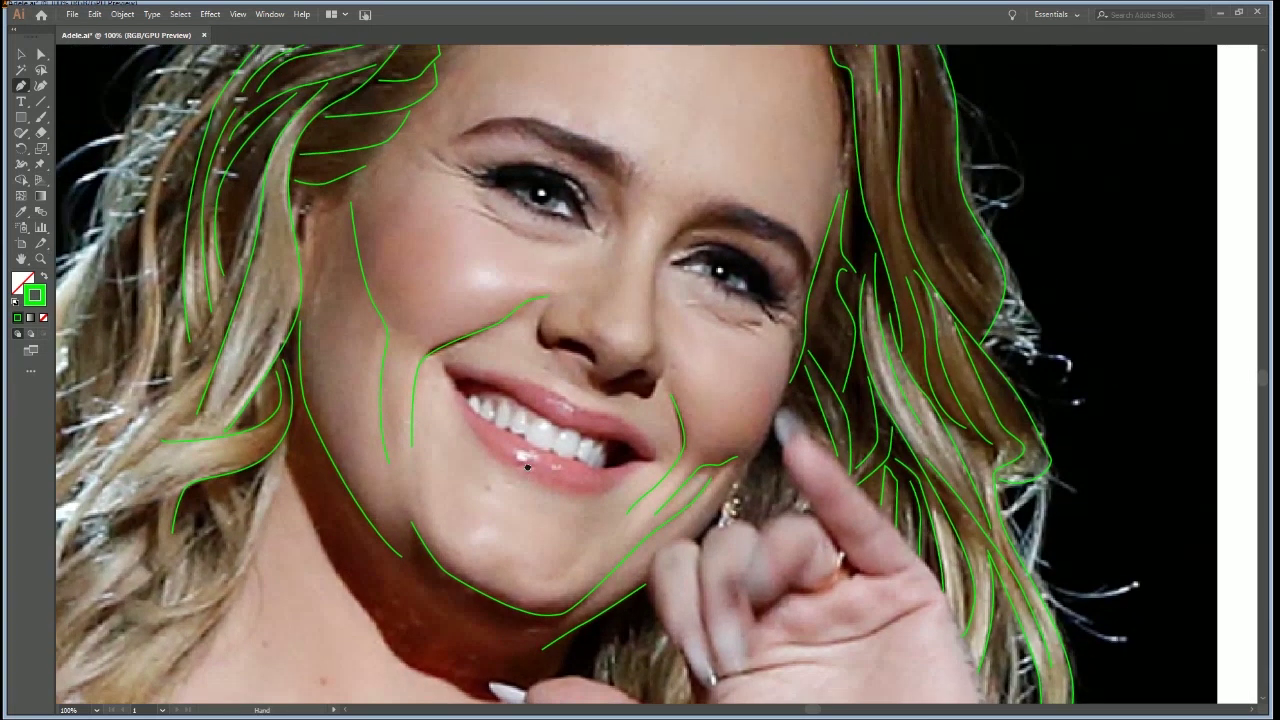
drag(547, 224, 543, 282)
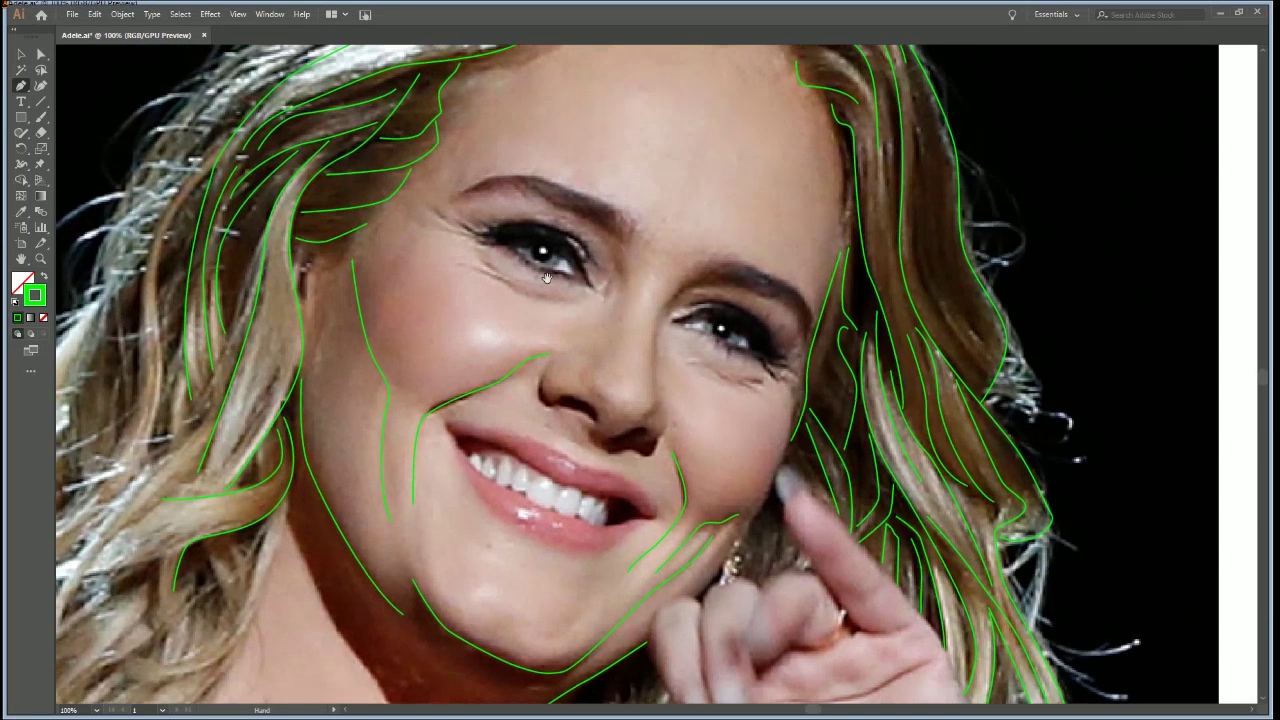
click(478, 235)
drag(515, 242, 596, 297)
click(587, 287)
Trace the upper and lower lid lines of the right eye
drag(716, 372, 563, 350)
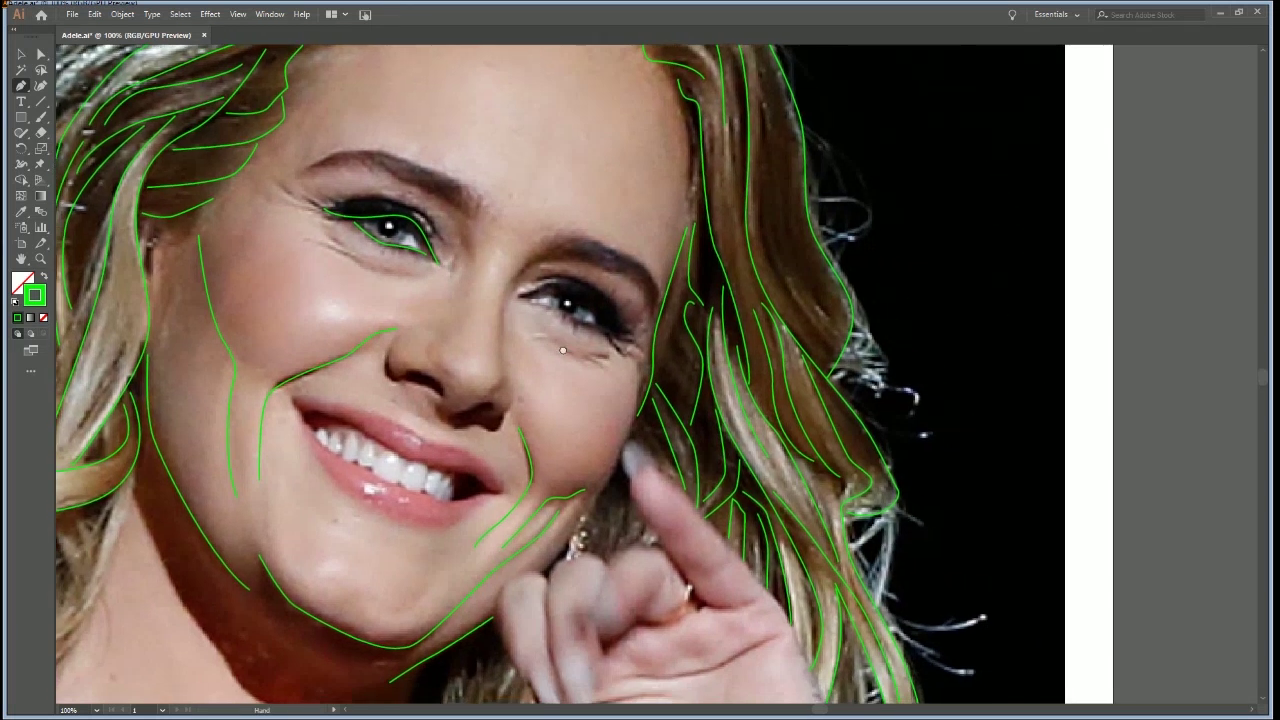
click(518, 296)
click(598, 316)
drag(598, 317, 608, 333)
click(612, 336)
ctrl+click(599, 334)
drag(536, 306, 567, 323)
key(ctrl+z)
click(596, 330)
ctrl+click(580, 355)
Trace the upper eyelid crease above the right eye and the matching crease above the left eye
drag(508, 344, 521, 351)
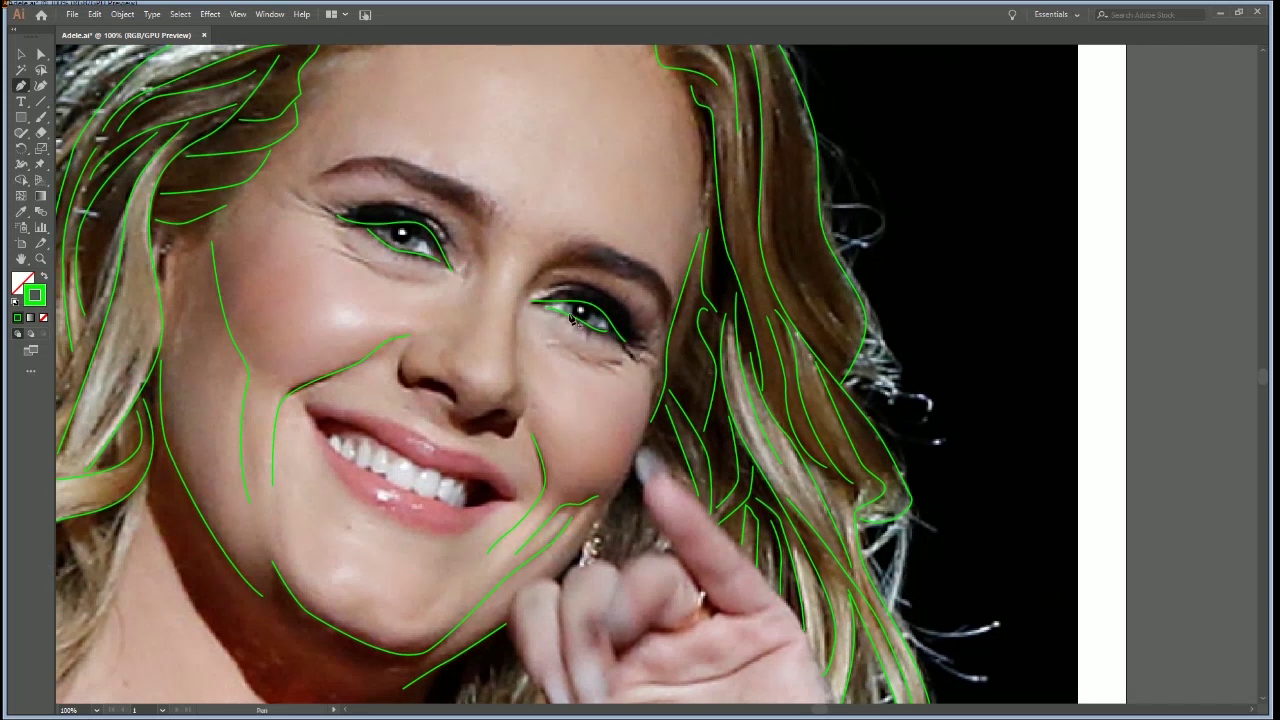
click(546, 292)
drag(605, 290, 632, 323)
ctrl+click(643, 340)
key(ctrl+plus)
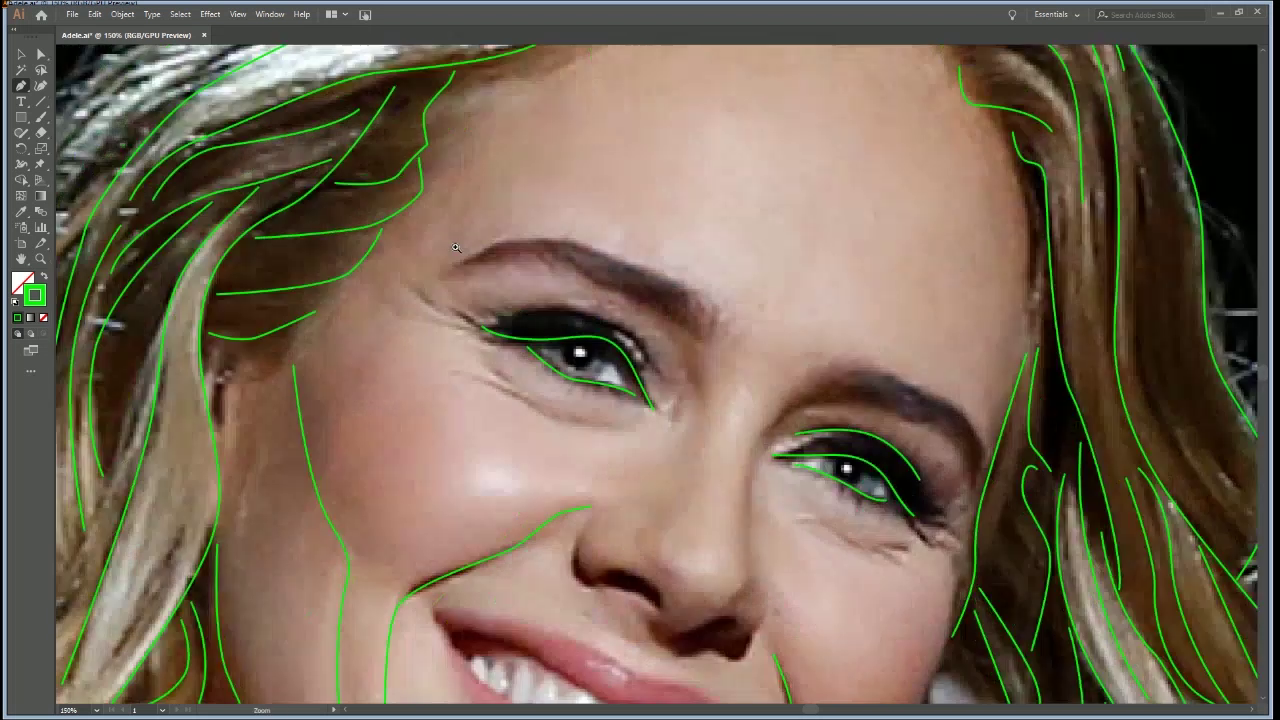
click(659, 372)
drag(615, 330, 486, 311)
ctrl+click(507, 295)
Trace the upper edge of the left eyebrow from its outer tip to the inner end
click(465, 261)
drag(566, 252, 588, 258)
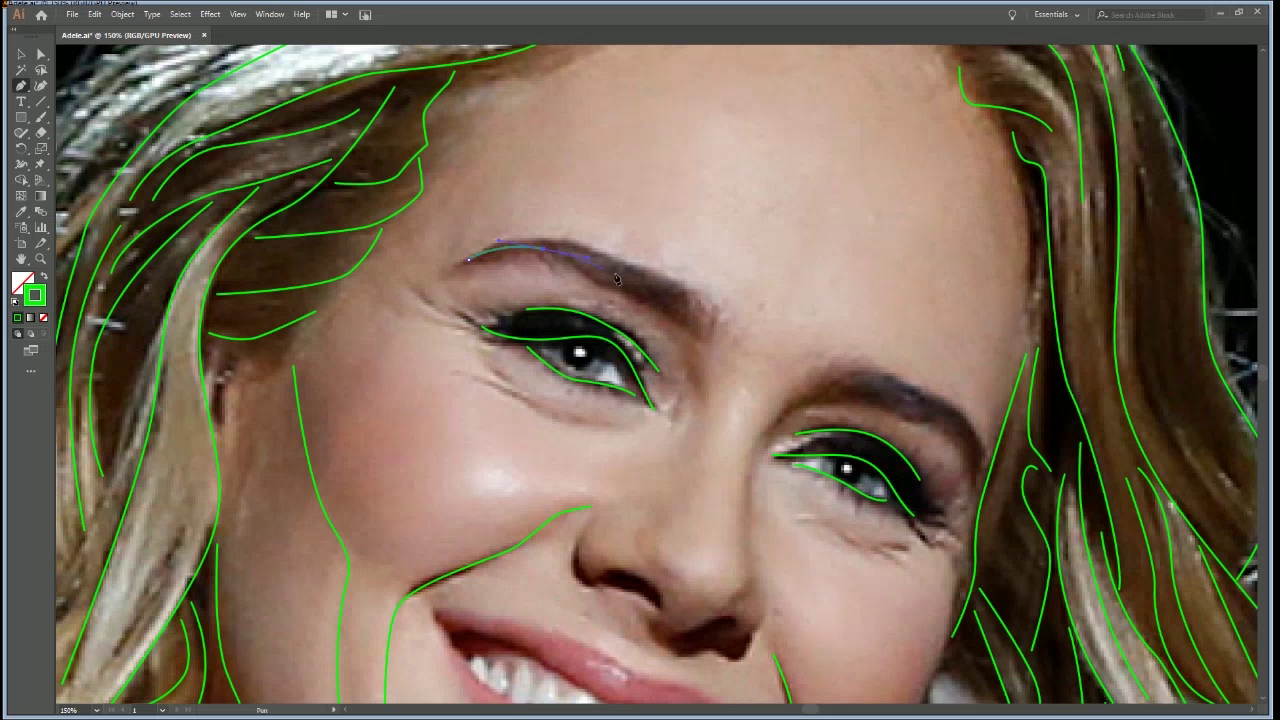
key(ctrl+z)
drag(585, 252, 652, 282)
drag(704, 311, 709, 320)
Trace the upper edge of the right eyebrow from its inner part to the outer tip
drag(880, 337, 734, 225)
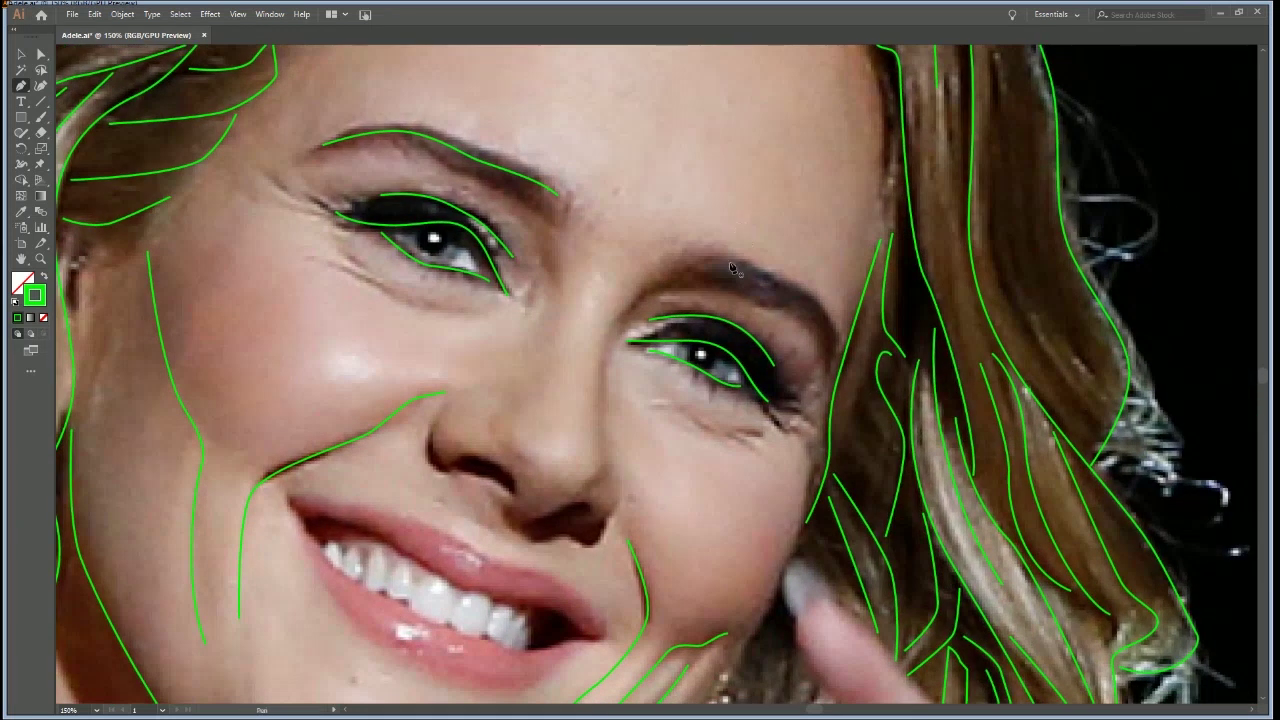
click(690, 266)
click(709, 268)
drag(765, 285, 776, 292)
drag(830, 349, 834, 394)
ctrl+click(809, 234)
Draw the curve between the left eye and the nose bridge, and a short curve on the left side of the nose tip
drag(541, 332, 523, 349)
ctrl+click(518, 350)
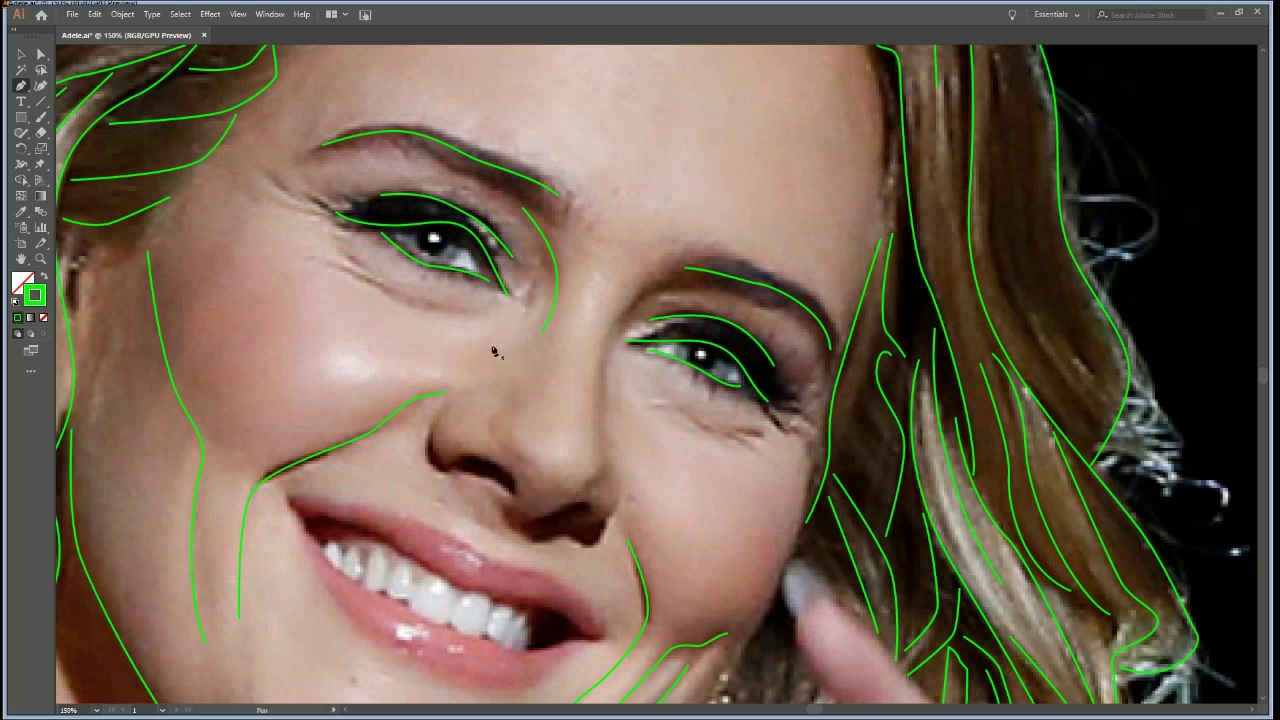
click(518, 396)
click(507, 449)
ctrl+click(555, 426)
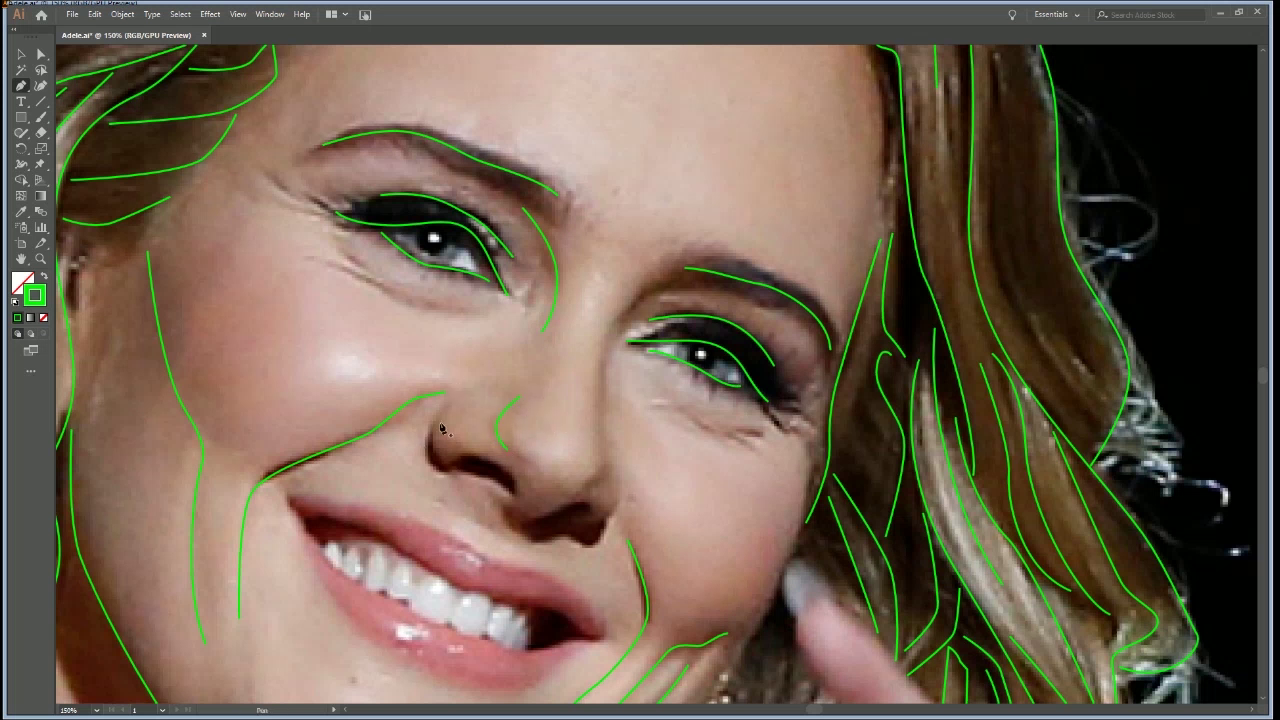
Trace the left nose wing and the upper edge of the left nostril
click(478, 389)
drag(435, 430, 449, 469)
key(ctrl+z)
ctrl+click(468, 472)
drag(457, 459, 500, 462)
click(515, 490)
drag(515, 517, 516, 515)
ctrl+click(546, 498)
Trace the lower edge of the nose tip, the right nostril and the right nose wing
mouse_move(526, 526)
mouse_down()
mouse_move(571, 505)
mouse_move(593, 508)
mouse_move(592, 528)
mouse_move(577, 529)
mouse_move(604, 519)
mouse_up()
key(ctrl+z)
key(Escape)
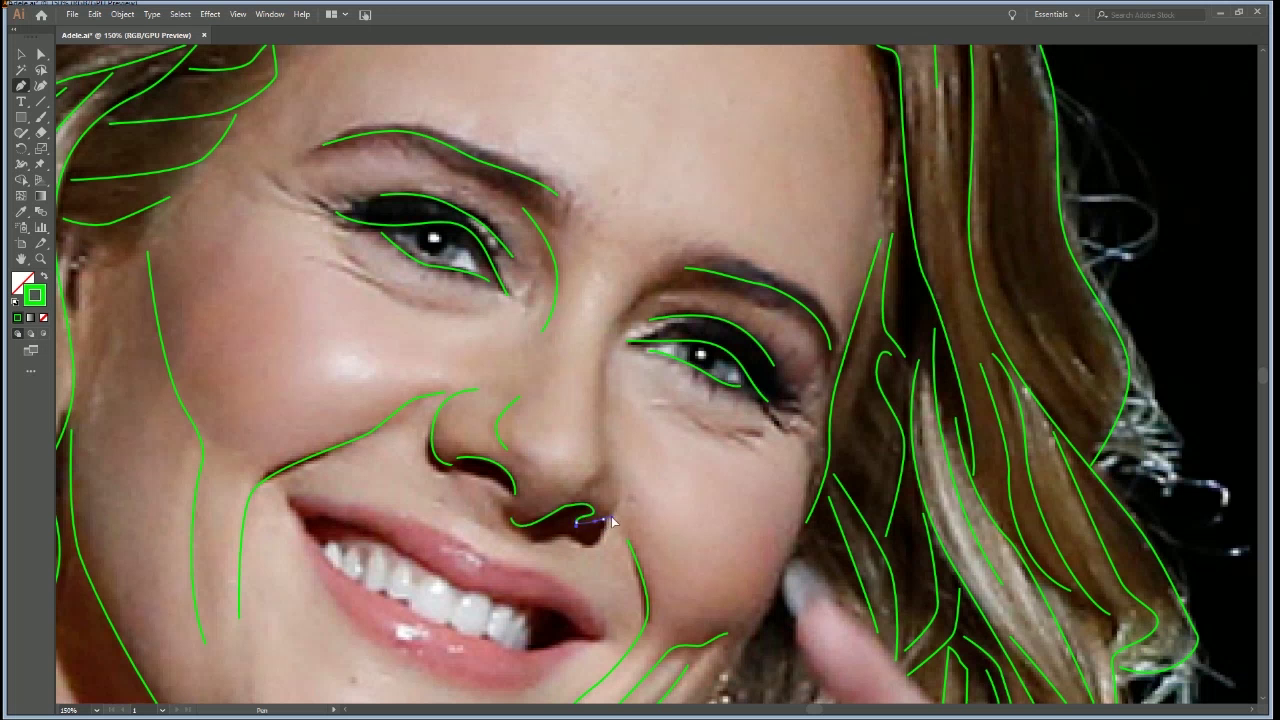
click(605, 520)
key(Escape)
click(612, 466)
click(610, 465)
ctrl+click(630, 462)
click(588, 481)
Trace the right side of the nose from the nose wing up the bridge to the inner end of the right eyebrow
drag(607, 468, 604, 389)
key(ctrl+z)
key(ctrl+z)
drag(605, 459, 602, 406)
drag(614, 327, 699, 270)
ctrl+click(763, 317)
Draw a long curve down the left side of the chin and a short curve on its lower right side
scroll(760, 450, down, 5)
scroll(760, 450, left, 2)
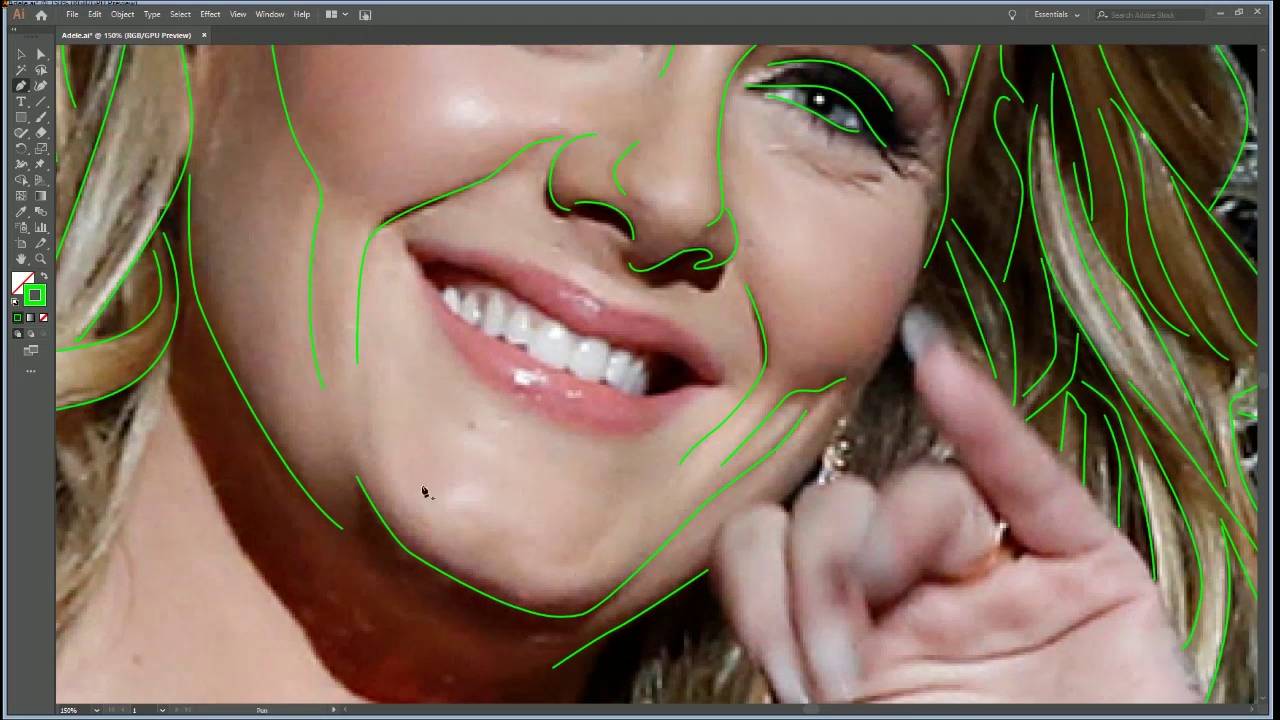
click(406, 348)
drag(419, 487, 435, 507)
click(459, 507)
ctrl+click(565, 552)
drag(576, 559, 594, 557)
drag(645, 487, 657, 479)
ctrl+click(668, 448)
Trace the crease line under the left eye and the one under the right eye
mouse_move(559, 393)
mouse_down()
mouse_move(646, 491)
mouse_move(657, 567)
mouse_up()
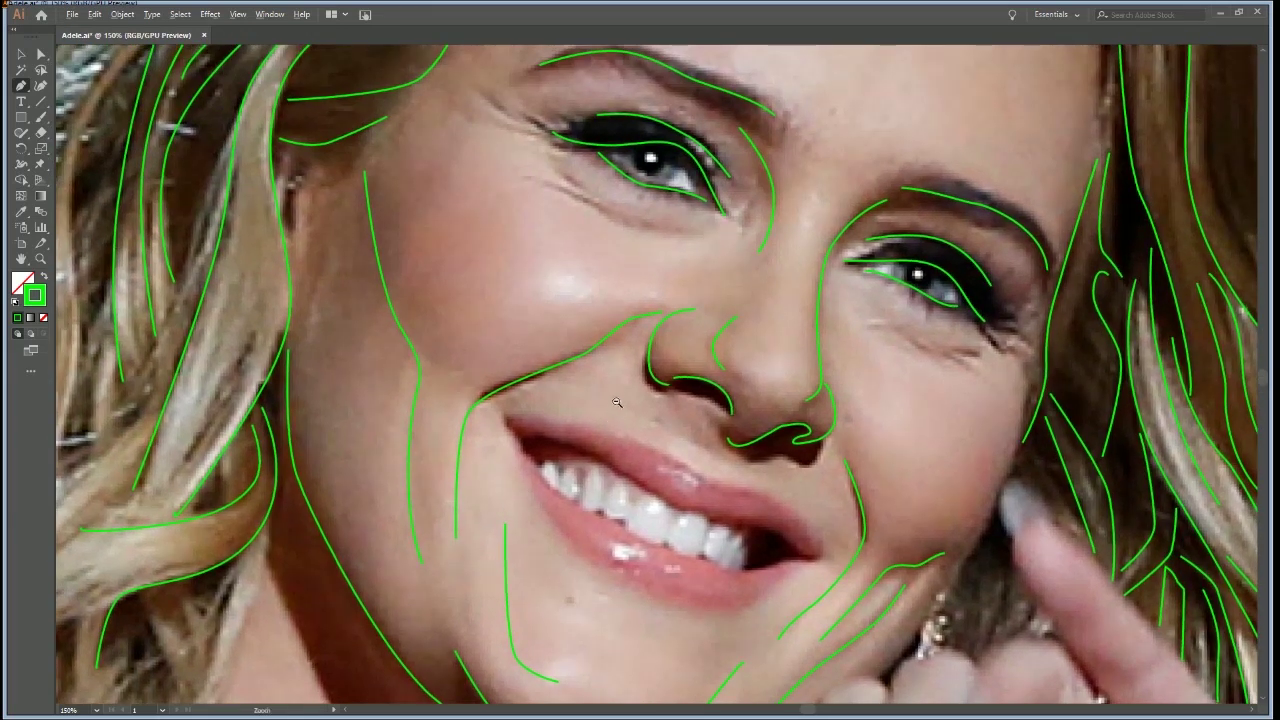
key(ctrl+minus)
drag(655, 373, 600, 570)
drag(565, 504, 571, 484)
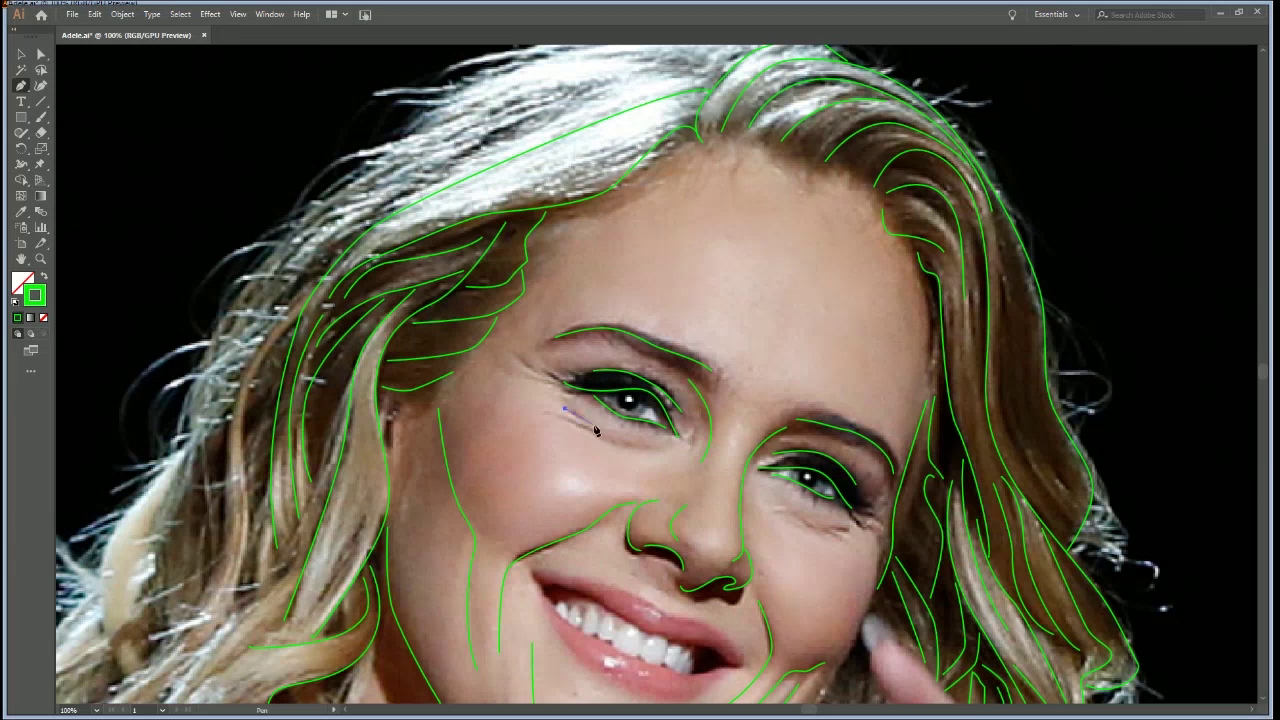
click(637, 447)
click(672, 449)
ctrl+click(681, 467)
drag(817, 526, 838, 537)
ctrl+click(815, 564)
Trace the upper edge of the upper lip from the left to the right mouth corner
drag(704, 606, 834, 346)
drag(800, 500, 640, 526)
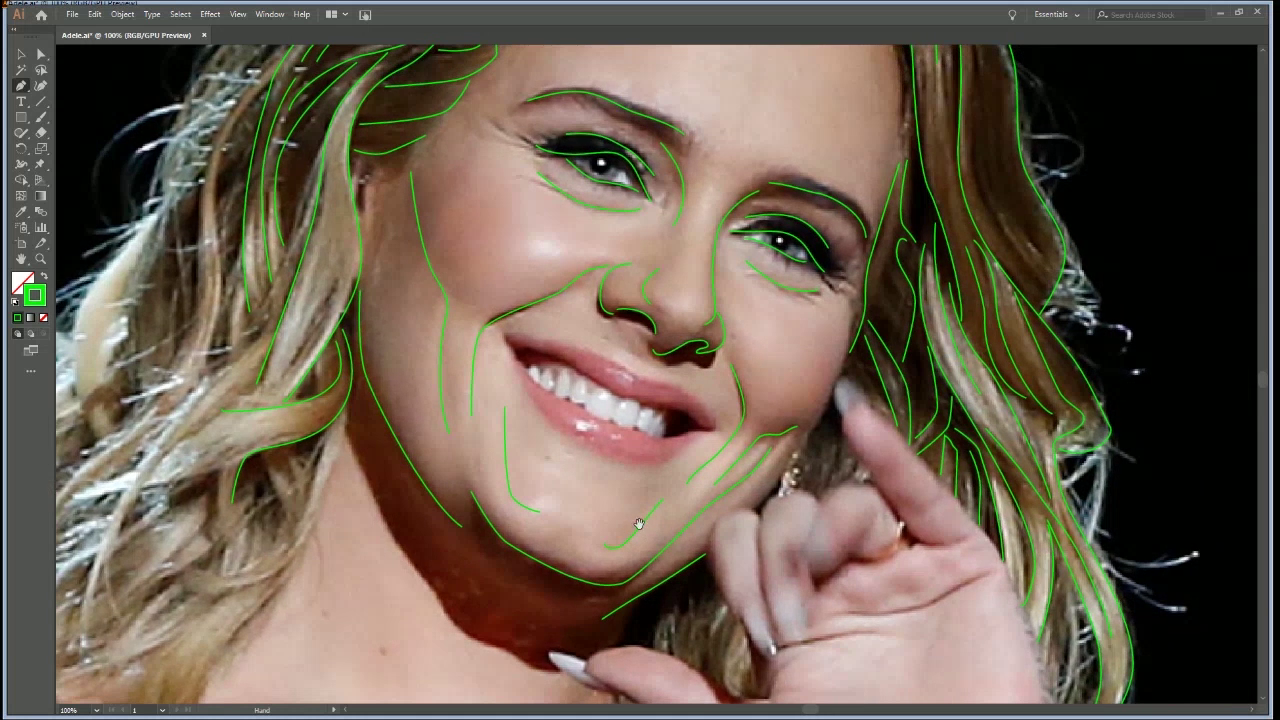
click(594, 386)
drag(618, 405, 503, 423)
click(356, 306)
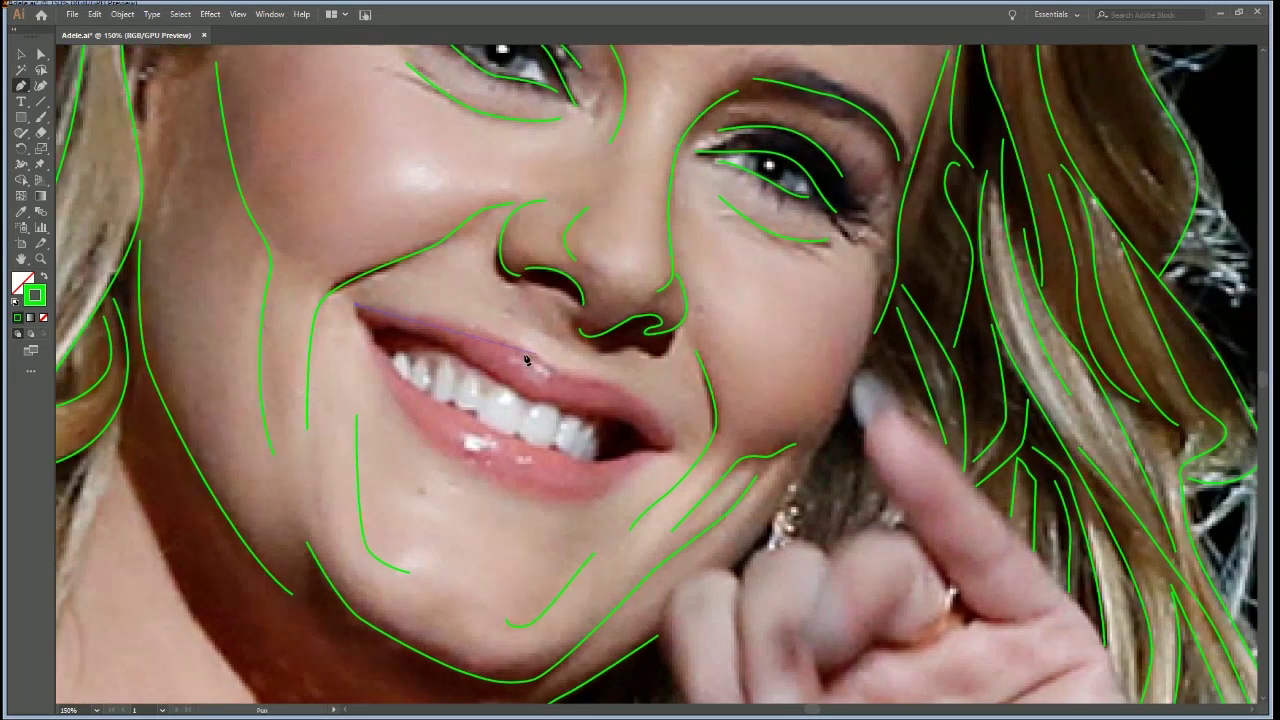
drag(470, 325, 566, 373)
drag(638, 391, 646, 397)
drag(672, 444, 676, 457)
ctrl+click(682, 415)
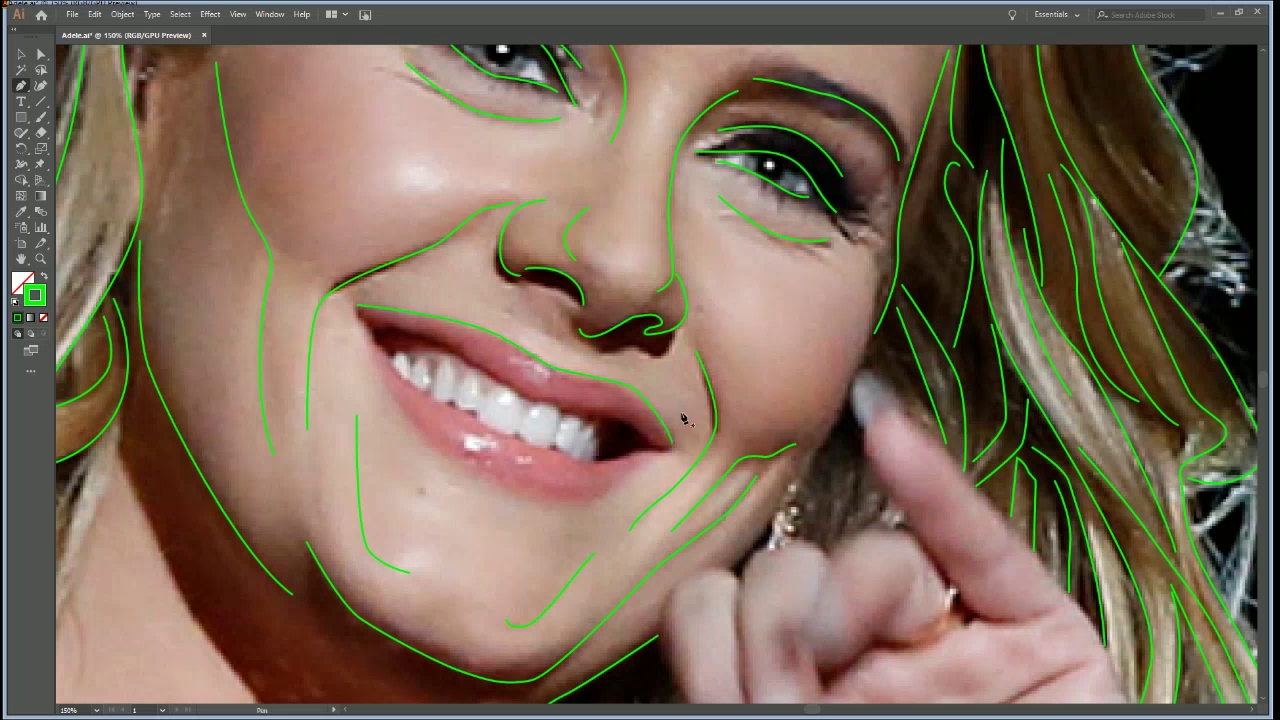
Trace the lower edge of the upper lip and join it to the right mouth corner
click(360, 315)
click(447, 350)
drag(557, 406, 635, 425)
click(635, 427)
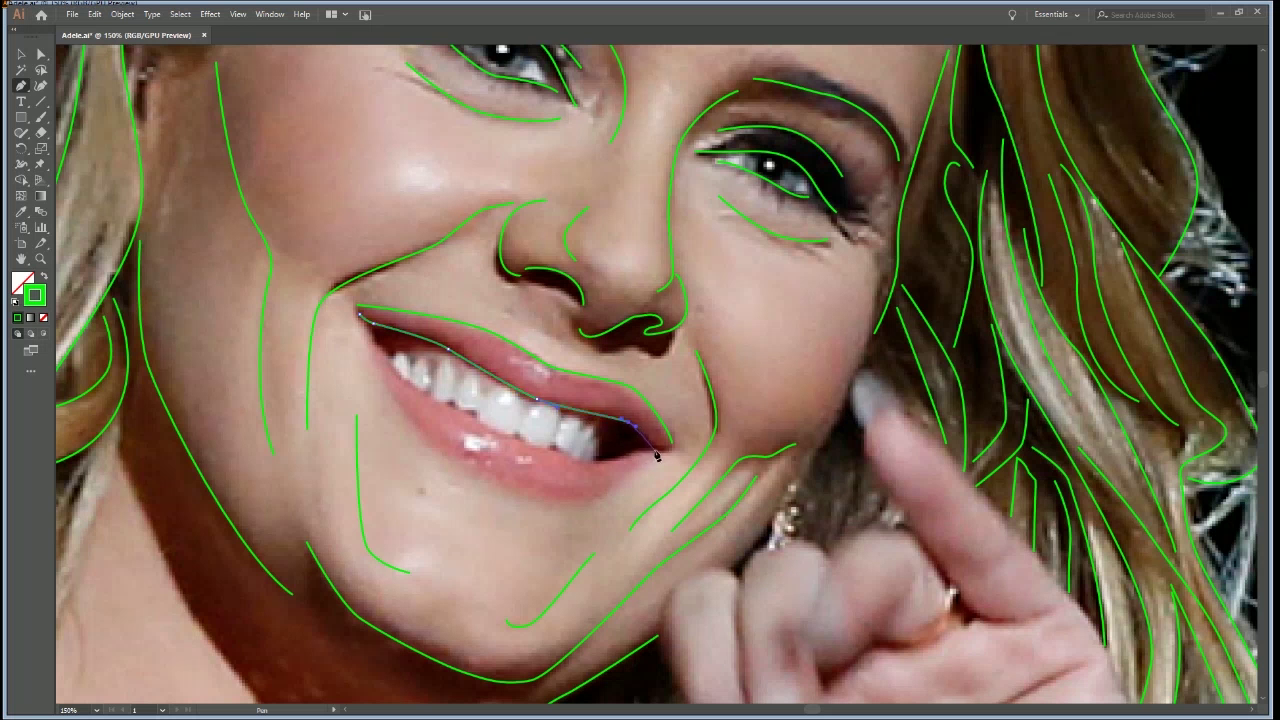
drag(651, 446, 655, 447)
click(661, 452)
click(666, 449)
ctrl+click(654, 431)
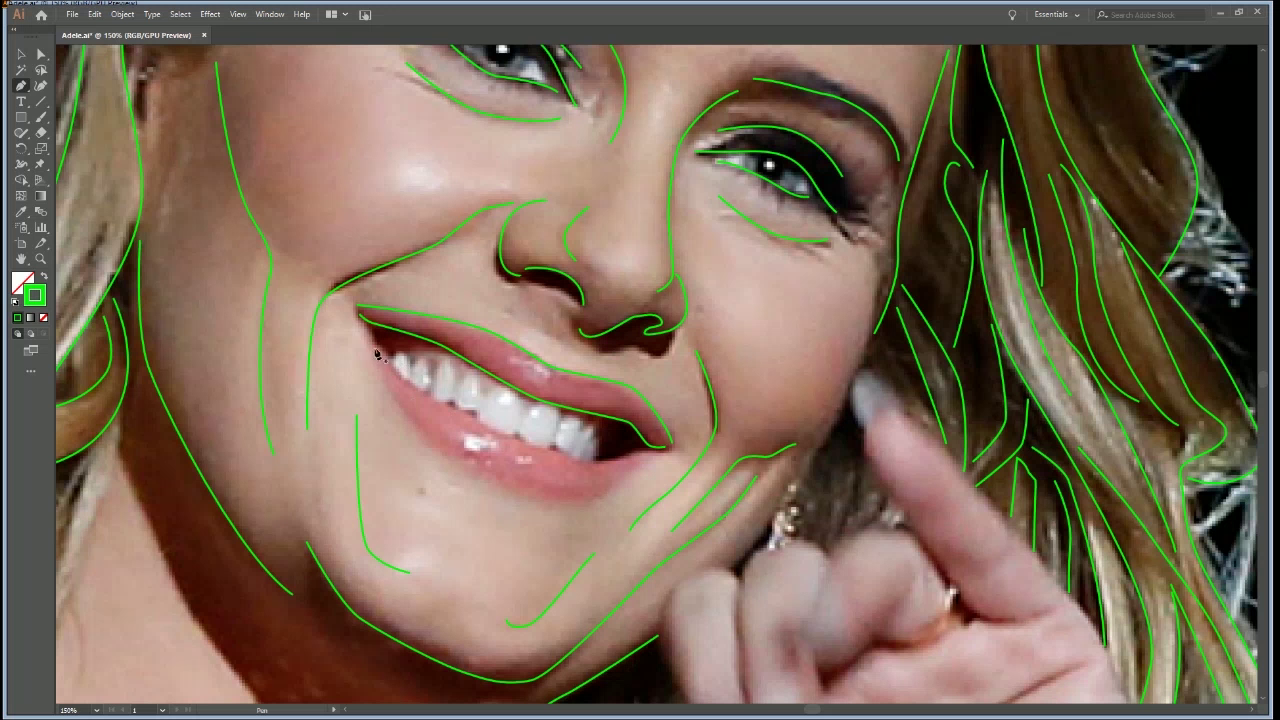
Trace the upper edge of the lower lip along the bottom of the teeth
click(372, 332)
drag(425, 391, 470, 422)
drag(537, 448, 637, 454)
click(642, 451)
ctrl+click(640, 476)
Trace the lower edge of the lower lip from the left mouth corner to the right mouth corner
click(371, 341)
drag(435, 442, 493, 496)
drag(579, 502, 598, 501)
click(635, 471)
key(a)
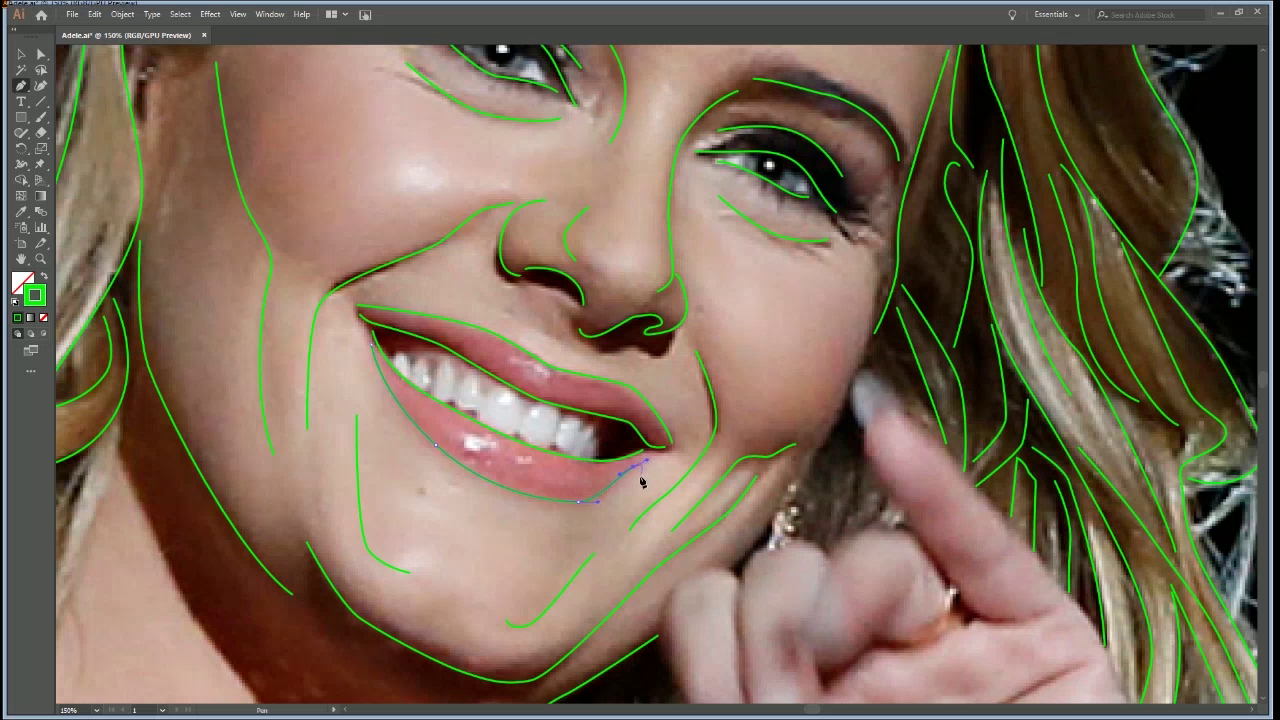
key(p)
click(641, 460)
drag(658, 454, 658, 449)
ctrl+click(655, 489)
Adjust the anchor point at the bottom of the lower lip path to round out its right-hand curve
key(a)
click(577, 502)
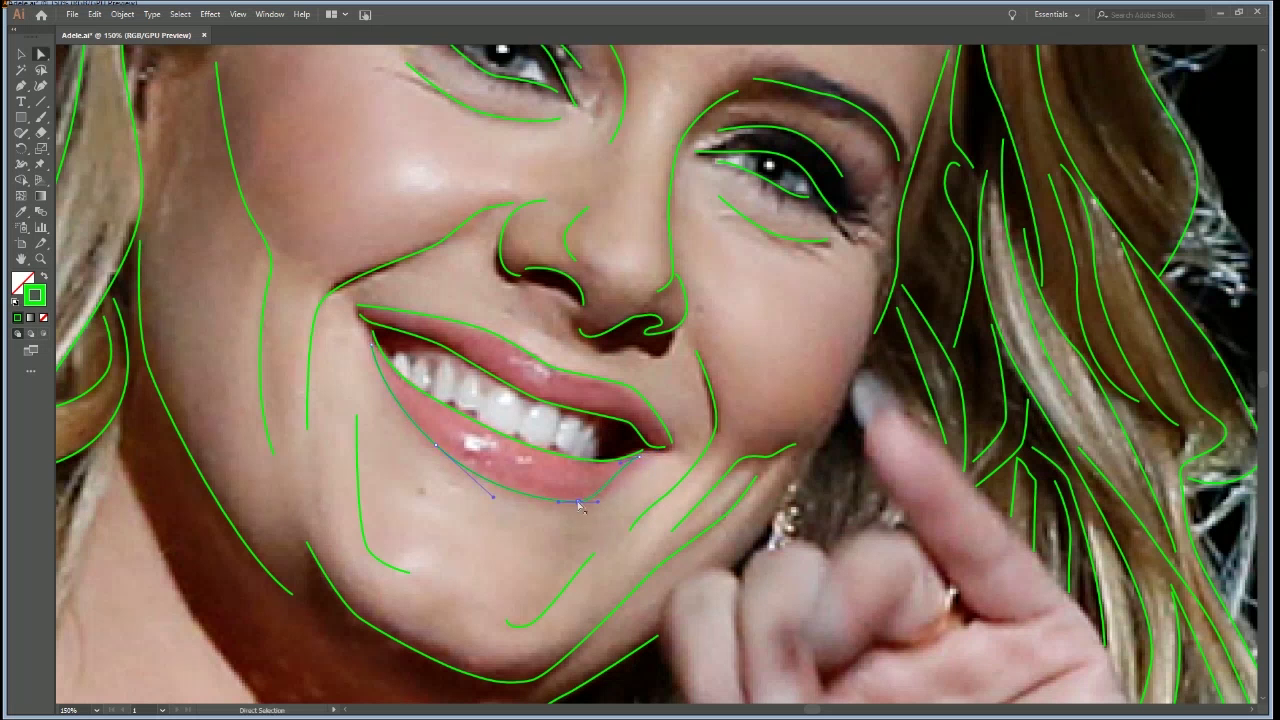
drag(572, 502, 547, 504)
key(ctrl+z)
drag(576, 505, 630, 498)
click(653, 485)
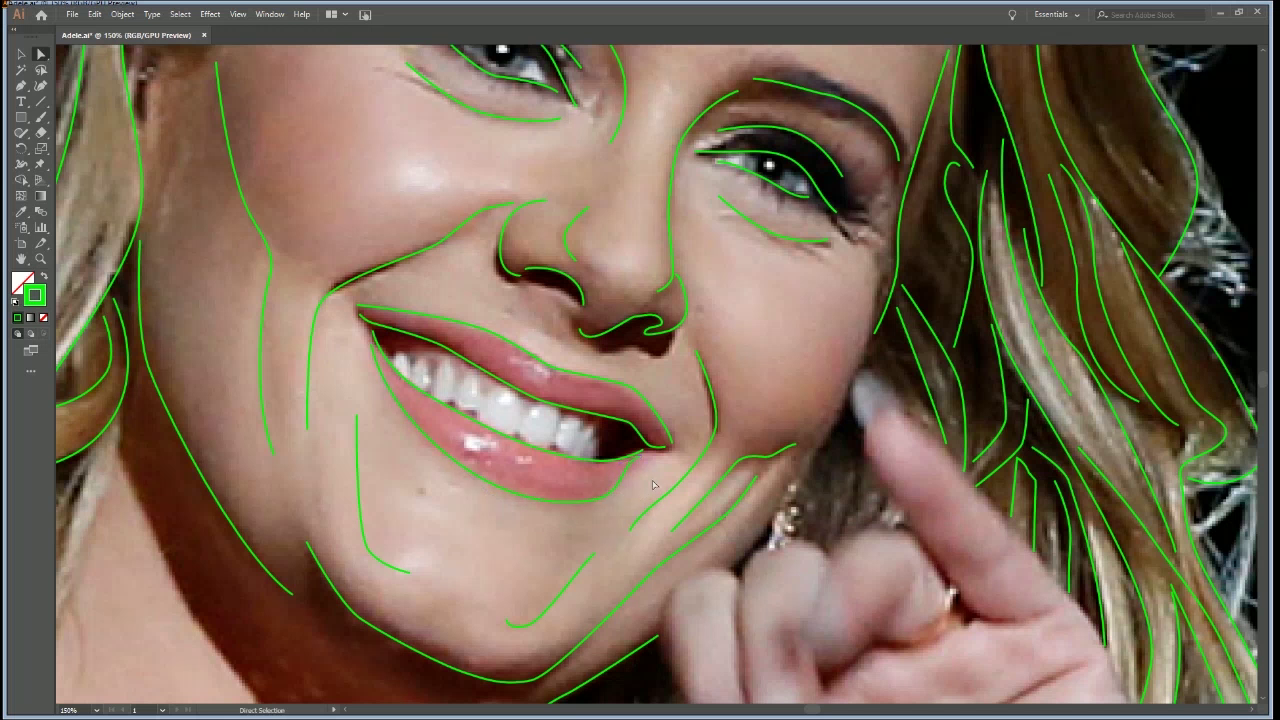
Trace the scalloped gum line above the left and middle teeth
key(ctrl+minus)
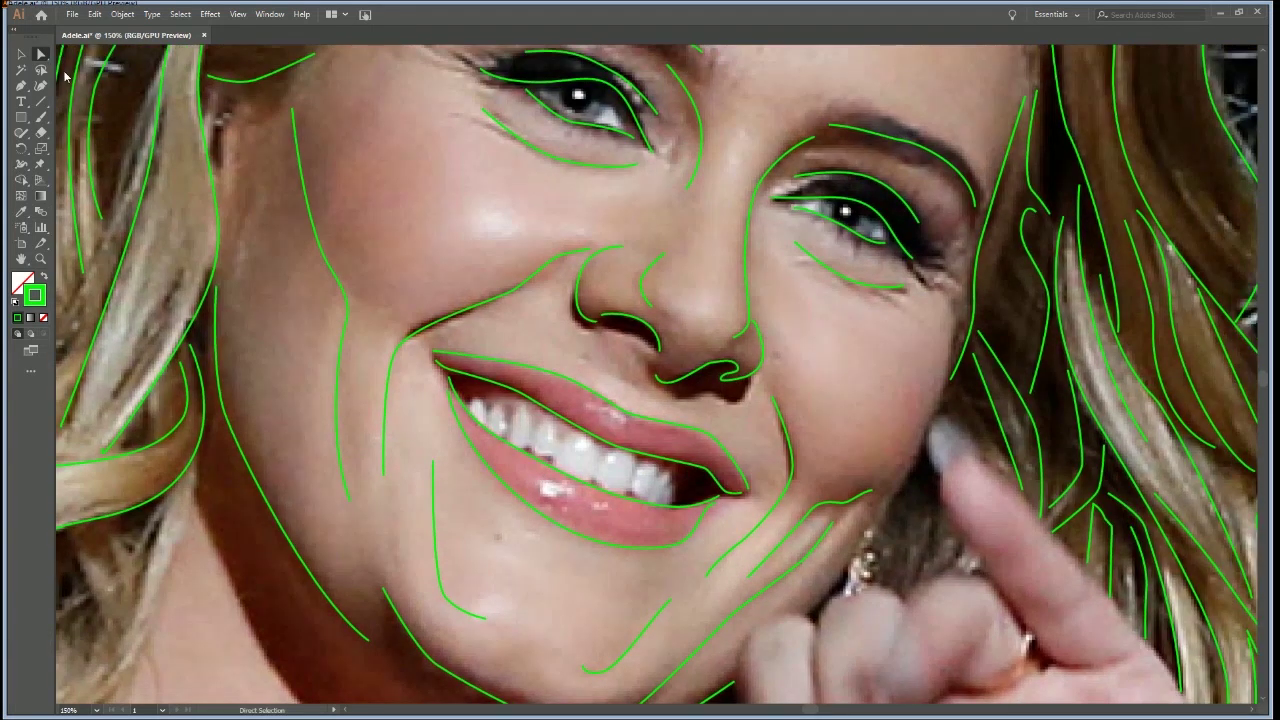
key(p)
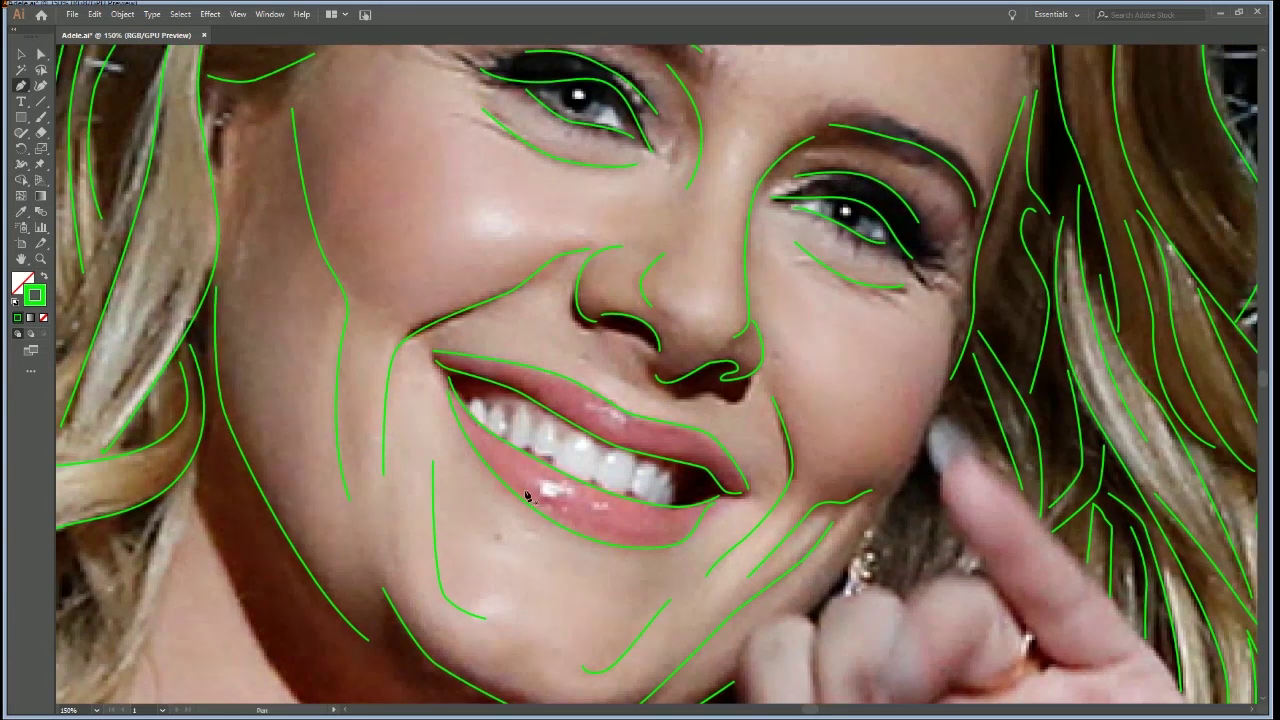
click(485, 401)
drag(517, 428, 510, 410)
drag(517, 433, 512, 418)
click(539, 449)
click(531, 417)
drag(556, 461, 556, 459)
ctrl+click(566, 443)
drag(602, 451, 604, 478)
Reshape the gum line above the middle teeth by adjusting its anchor points and handles
key(a)
click(603, 455)
drag(598, 420, 594, 421)
click(563, 443)
mouse_move(557, 440)
mouse_down()
mouse_move(536, 424)
mouse_move(561, 418)
mouse_up()
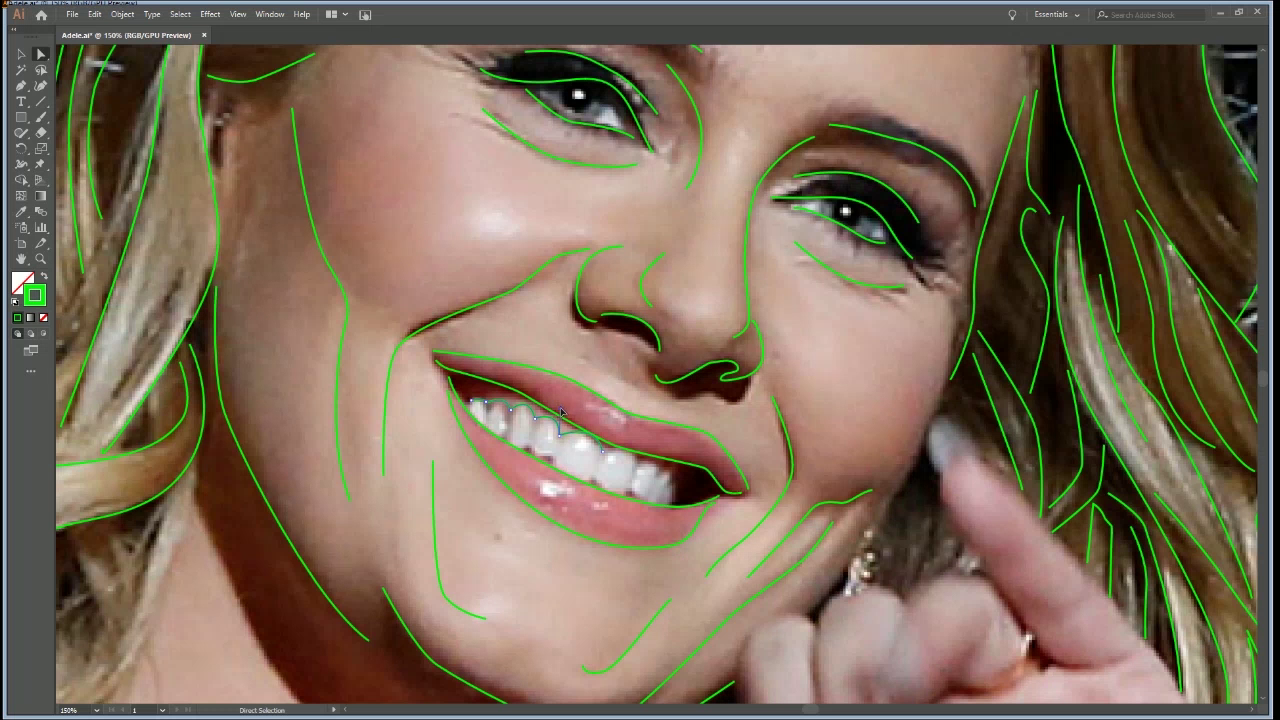
drag(560, 413, 562, 410)
click(594, 407)
Trace the short gum arcs above the teeth on the right side of the mouth
click(21, 85)
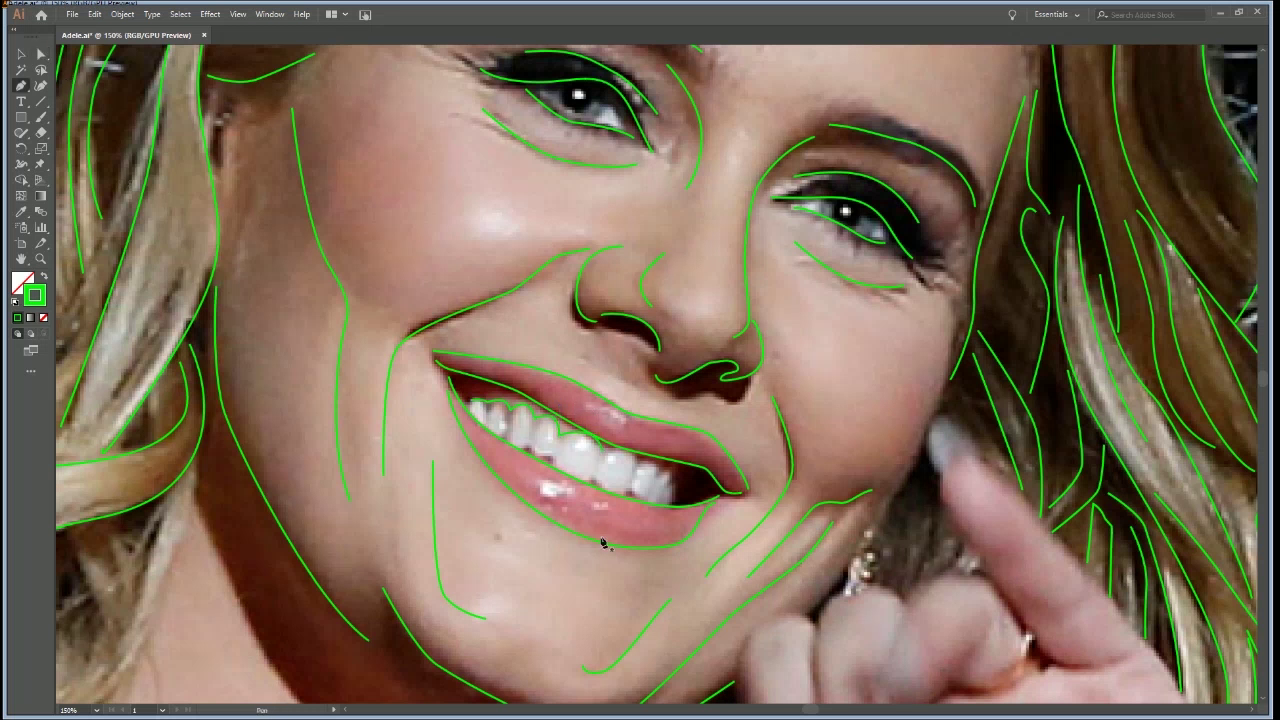
click(600, 447)
drag(637, 462, 641, 477)
ctrl+click(655, 481)
click(637, 462)
drag(661, 470, 663, 478)
ctrl+click(664, 478)
click(661, 472)
click(677, 494)
ctrl+click(686, 484)
drag(675, 498, 674, 483)
click(674, 481)
ctrl+click(679, 504)
Draw the dividing lines between the teeth on the left side of the mouth
click(488, 412)
click(511, 424)
click(510, 446)
ctrl+click(537, 446)
click(534, 427)
click(558, 441)
Draw the dividing lines between the middle and right teeth and the line beside the last tooth
drag(603, 457, 595, 485)
ctrl+click(614, 482)
drag(603, 459, 594, 484)
click(594, 481)
ctrl+click(621, 479)
drag(635, 469, 630, 494)
click(659, 475)
click(650, 494)
ctrl+click(665, 491)
click(693, 490)
ctrl+click(708, 497)
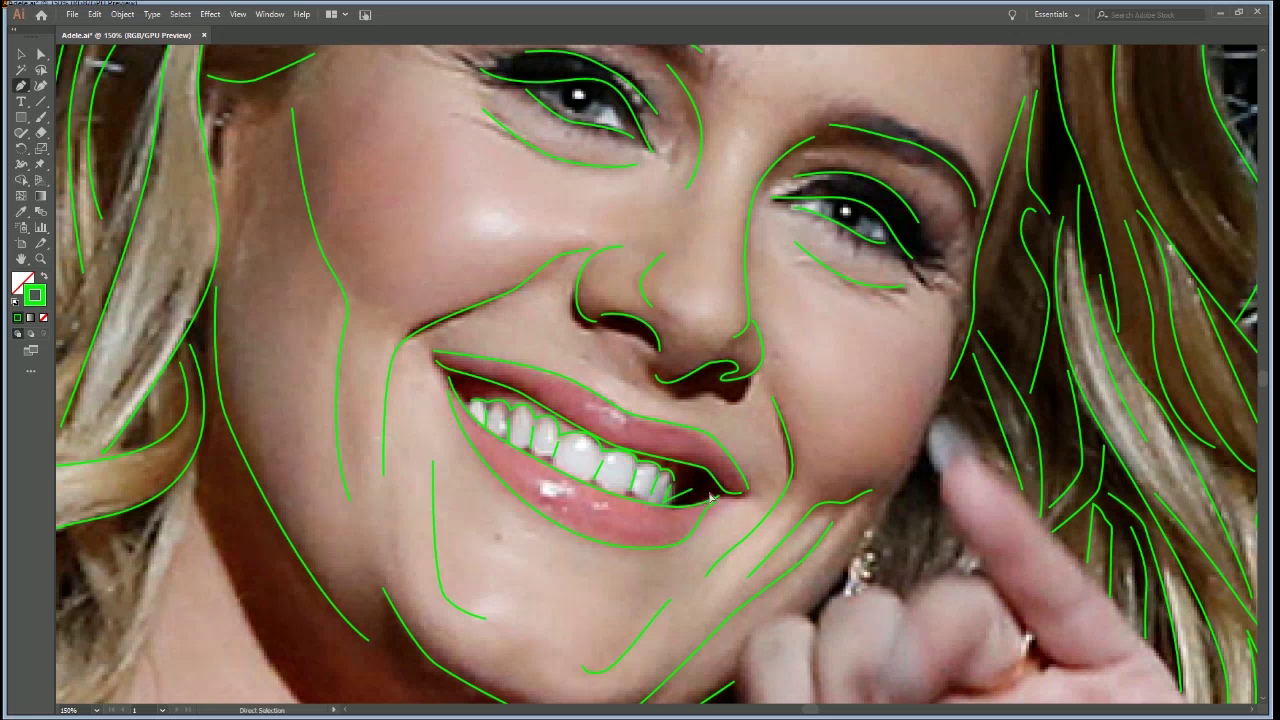
Save the document
key(ctrl+space)
ctrl+alt+click(655, 395)
ctrl+alt+click(655, 395)
ctrl+alt+click(655, 395)
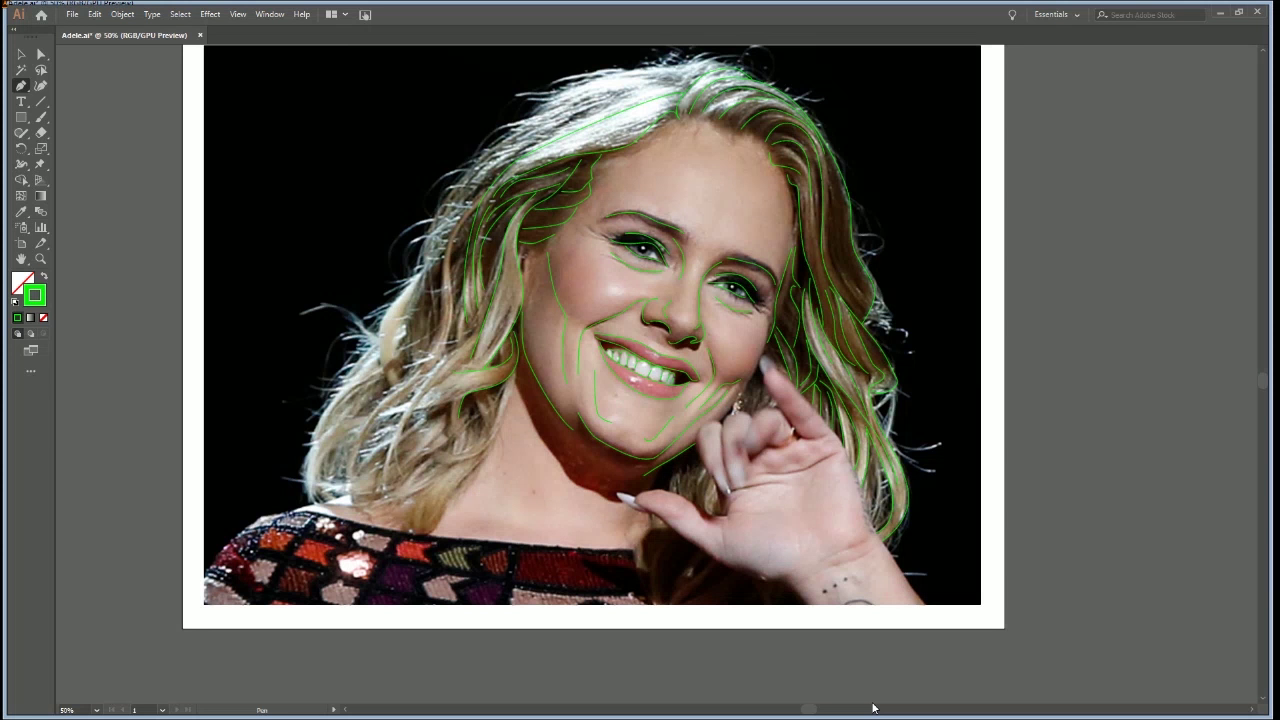
ctrl+click(661, 434)
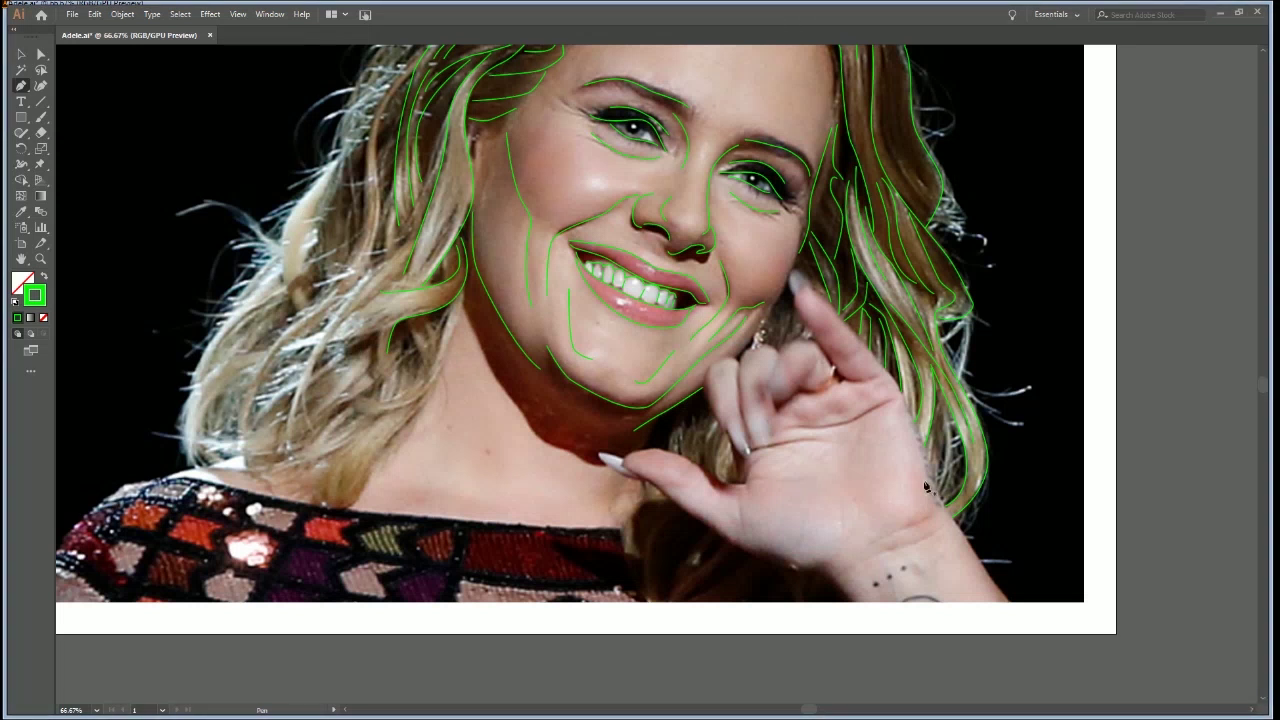
drag(474, 391, 631, 438)
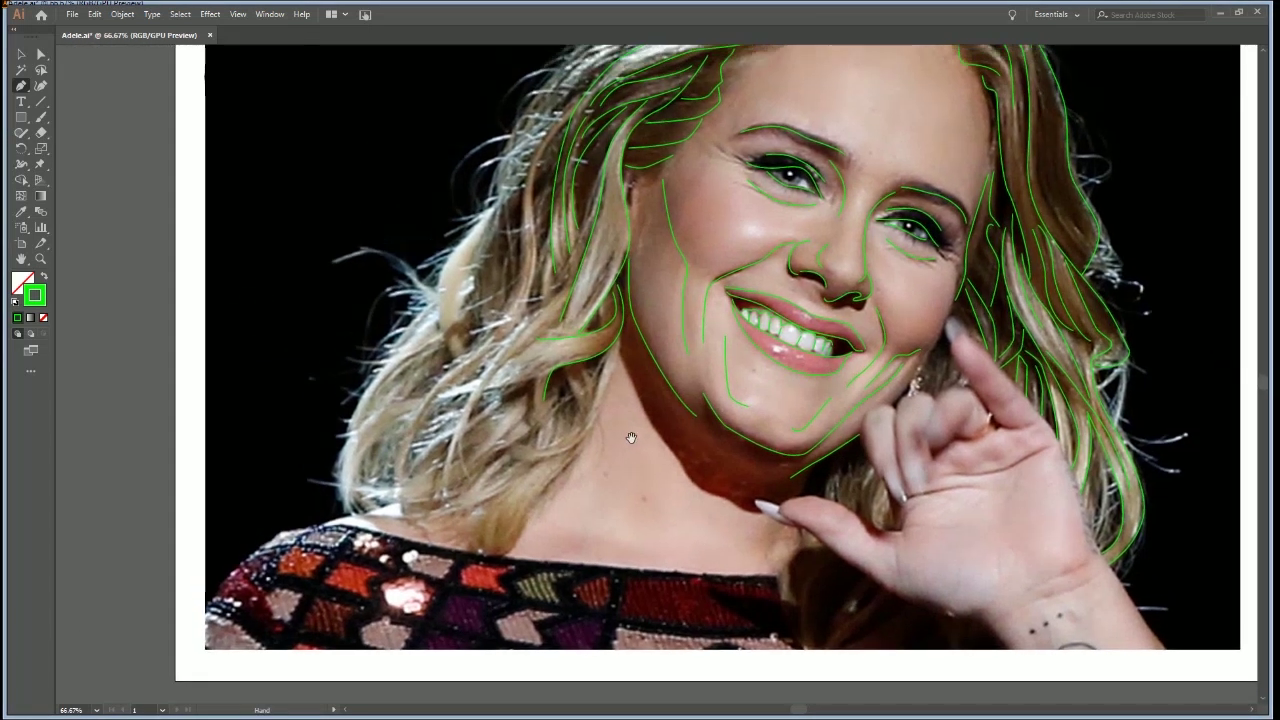
click(538, 343)
drag(771, 410, 641, 420)
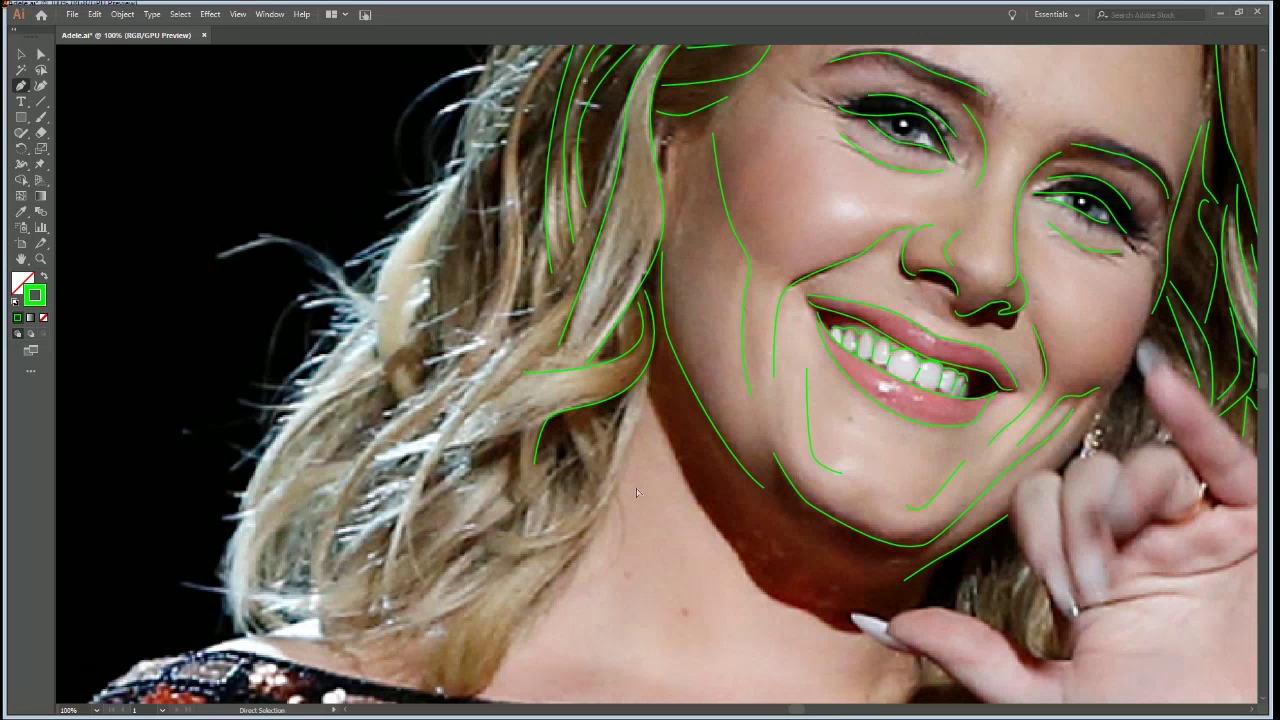
key(ctrl+s)
Trace the outer and inner edges of the curved hair strand beside the left side of the neck
click(650, 362)
drag(604, 513, 573, 538)
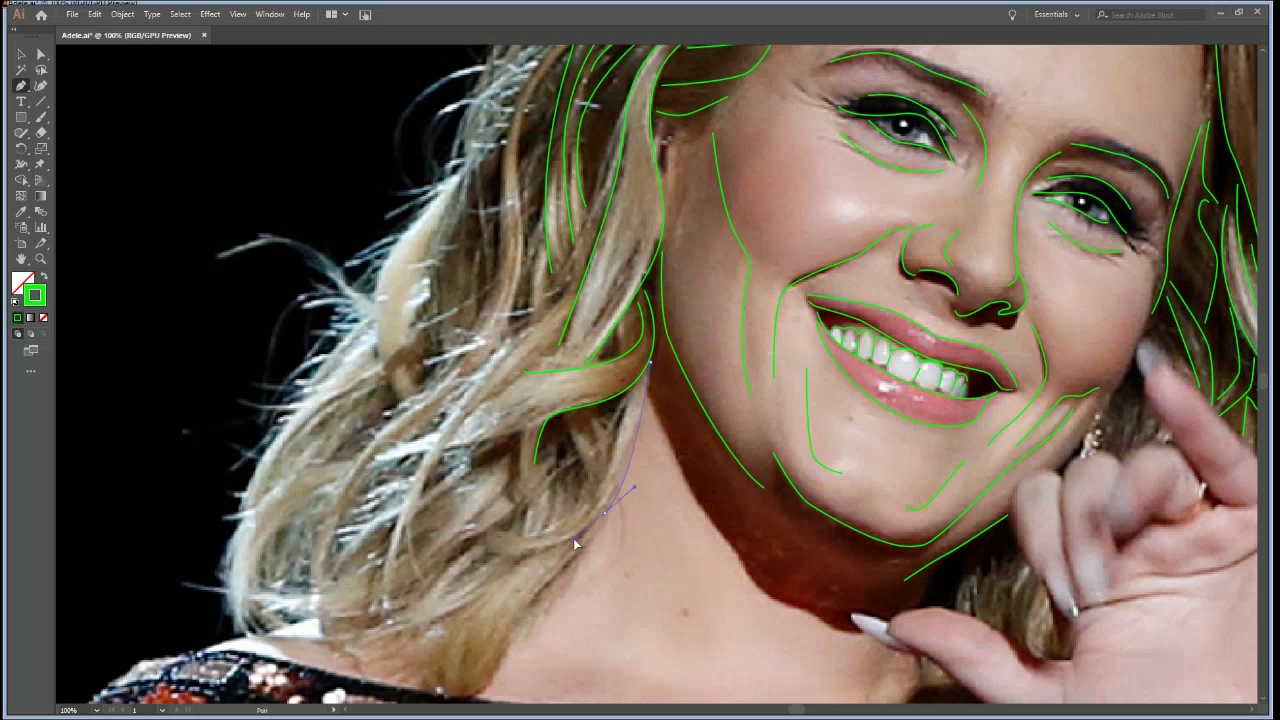
drag(487, 549, 444, 529)
ctrl+click(625, 627)
click(493, 526)
drag(551, 528, 577, 515)
drag(609, 458, 612, 425)
click(623, 395)
ctrl+click(660, 443)
Trace the outer edge of the lower hair lock ending above the dress and two strand lines inside it
drag(617, 546, 741, 452)
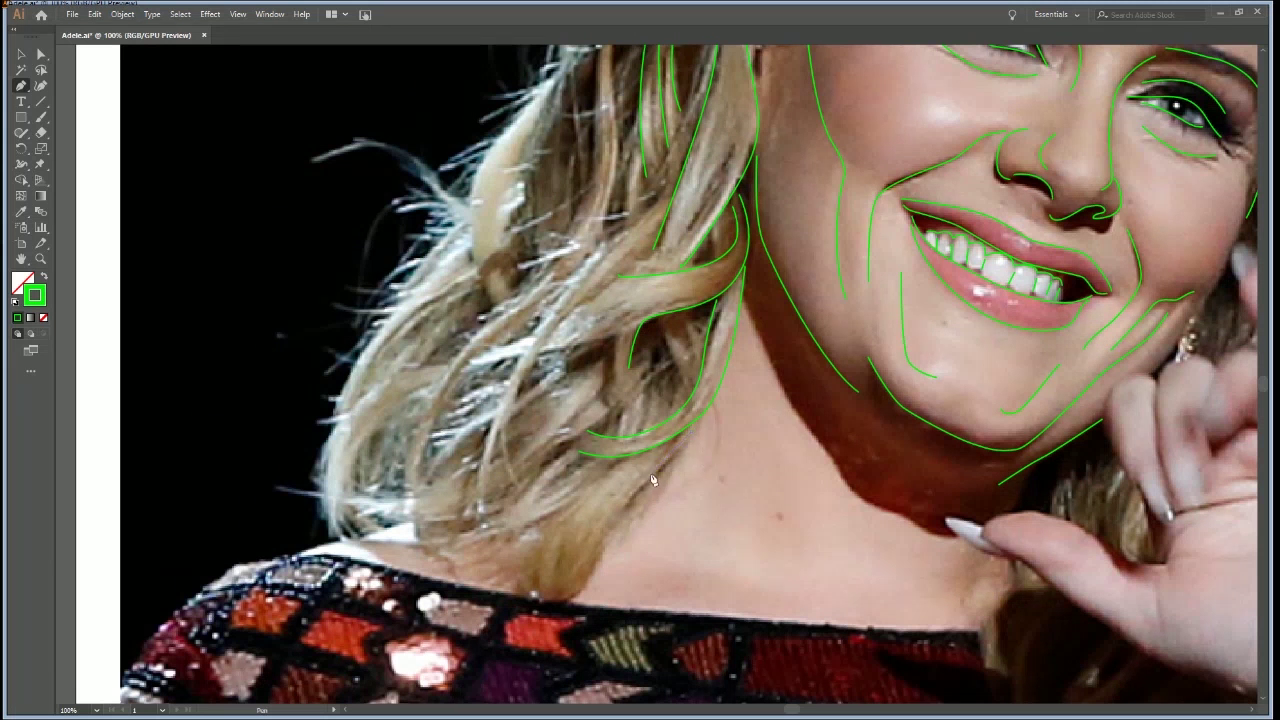
drag(591, 570, 591, 586)
click(568, 601)
ctrl+click(630, 570)
drag(536, 593, 537, 602)
ctrl+click(560, 583)
drag(518, 584, 518, 596)
ctrl+click(570, 565)
Trace two long hair strands sweeping from the lower lock toward the left shoulder
click(557, 511)
click(441, 551)
ctrl+click(433, 542)
click(453, 536)
click(575, 452)
ctrl+click(567, 485)
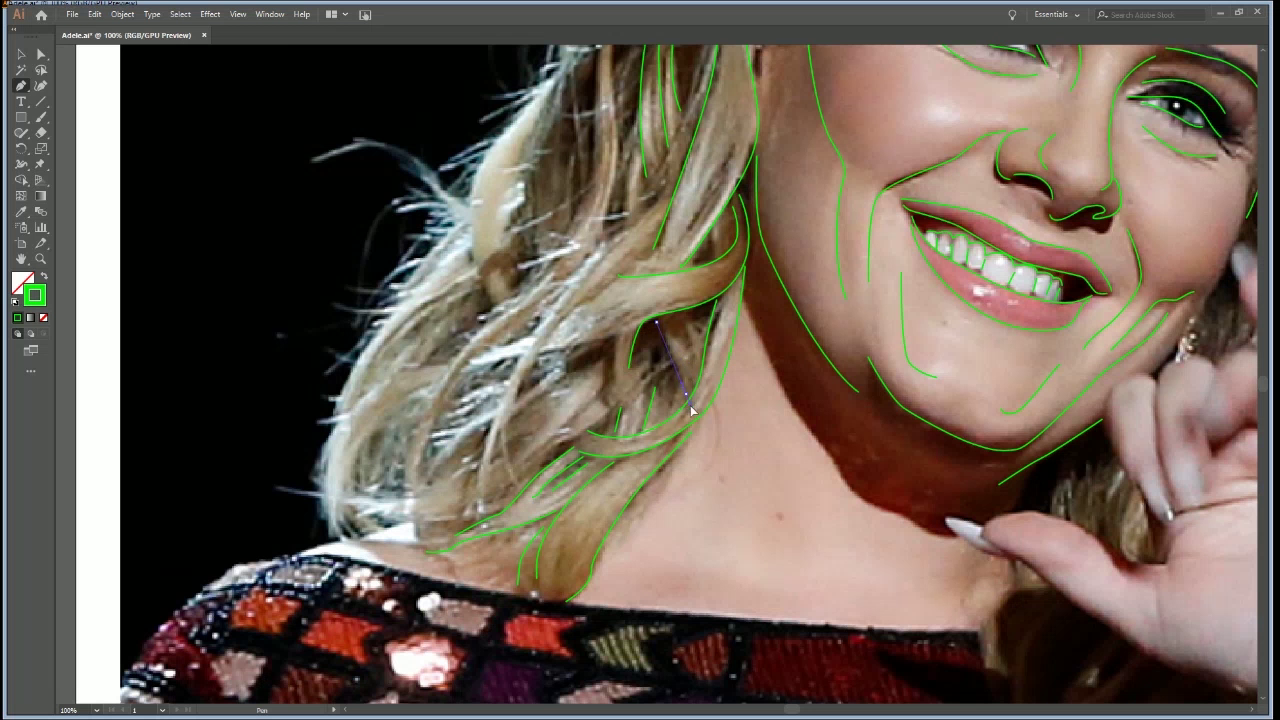
Trace the short crossing strands in the dark hair gap beside the neck and the angled strand along its outer side
drag(695, 427, 696, 429)
ctrl+click(743, 437)
click(673, 367)
click(549, 468)
click(558, 346)
click(612, 340)
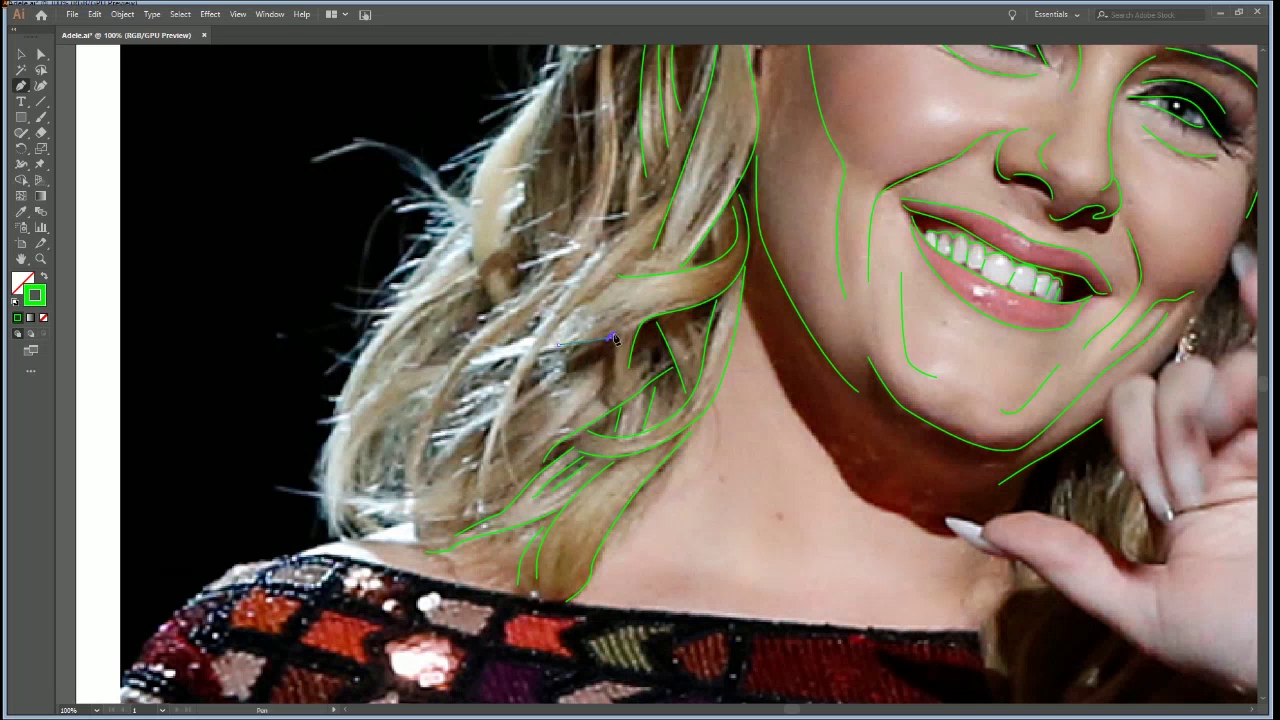
click(614, 410)
Trace three diagonal hair strands sweeping from the hair gap beside the neck down toward the left shoulder
click(426, 480)
click(598, 350)
click(508, 457)
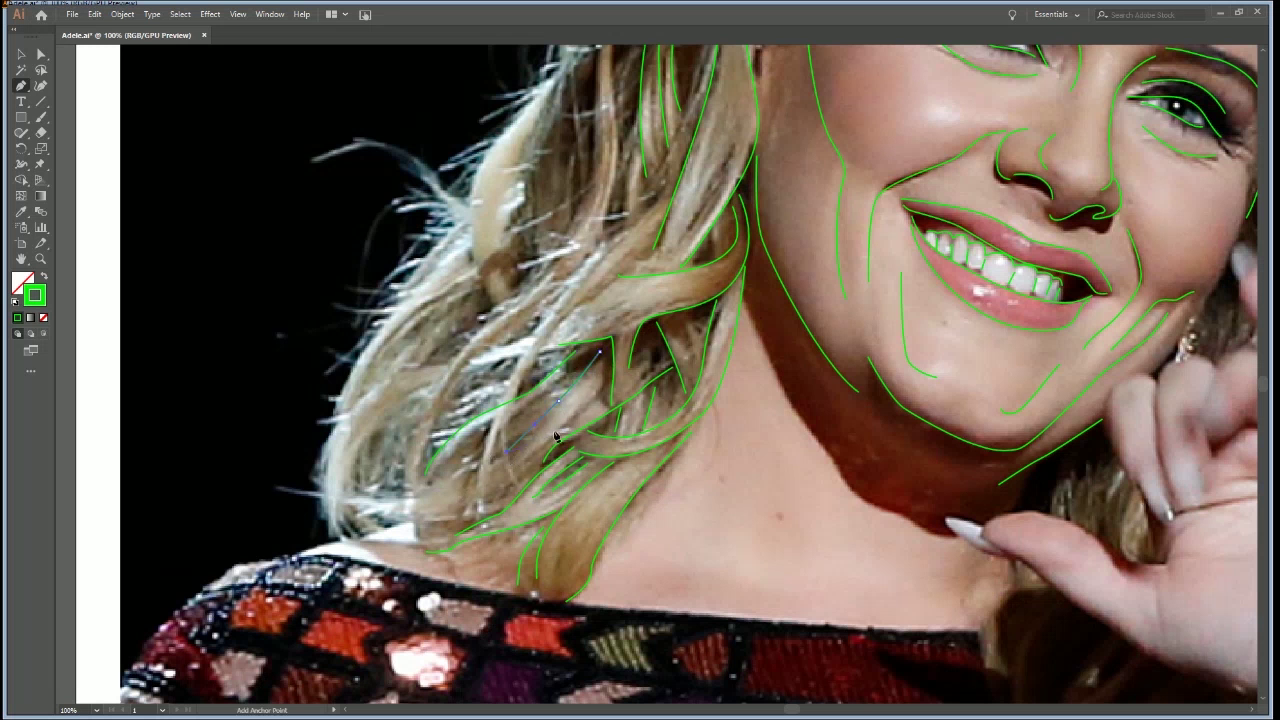
click(607, 381)
click(459, 505)
ctrl+click(416, 479)
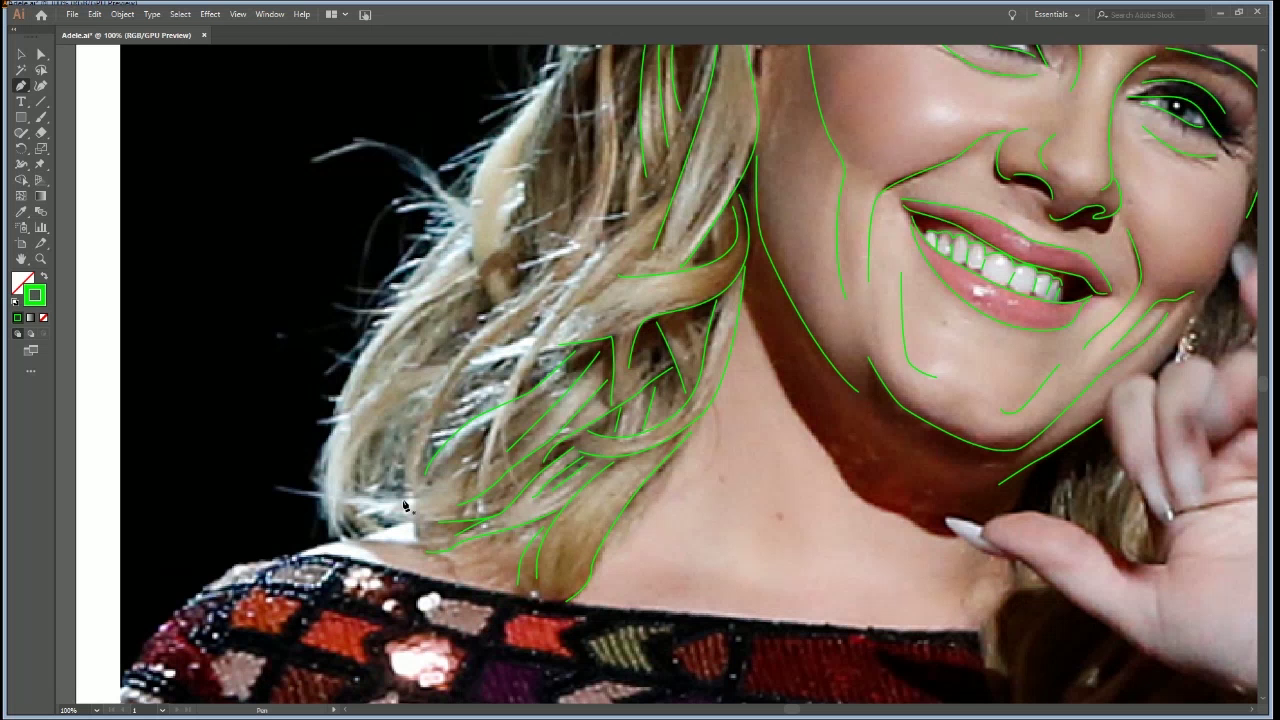
Trace the long wavy hair strand from the left shoulder up to the hair at the side of the head
drag(418, 541, 418, 440)
click(433, 379)
drag(469, 338, 488, 325)
drag(556, 265, 568, 250)
scroll(610, 195, up, 3)
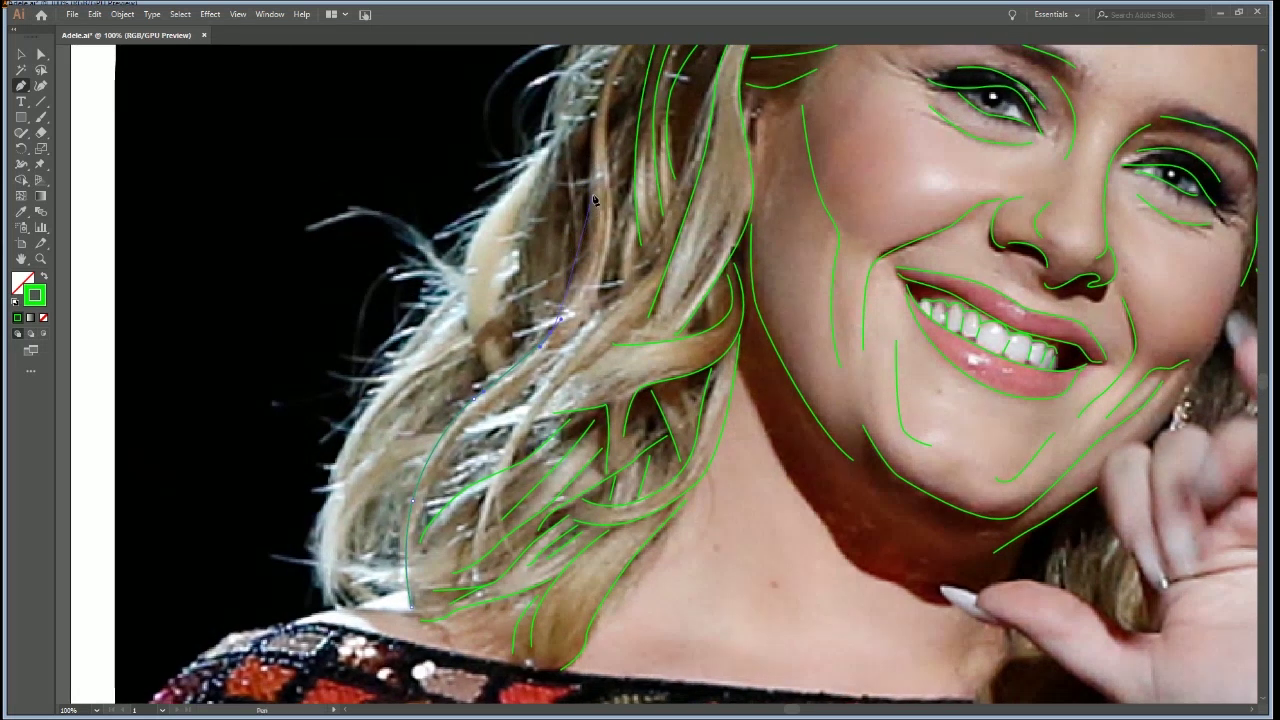
drag(590, 194, 590, 123)
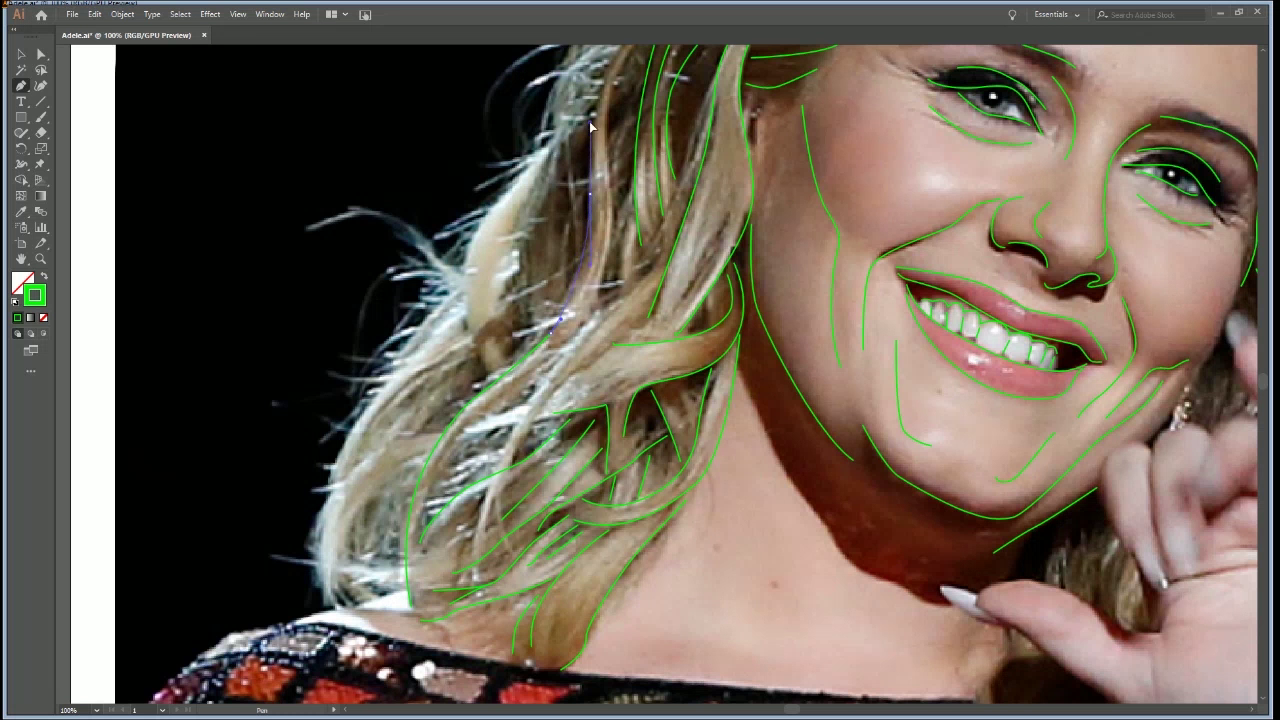
scroll(600, 150, up, 3)
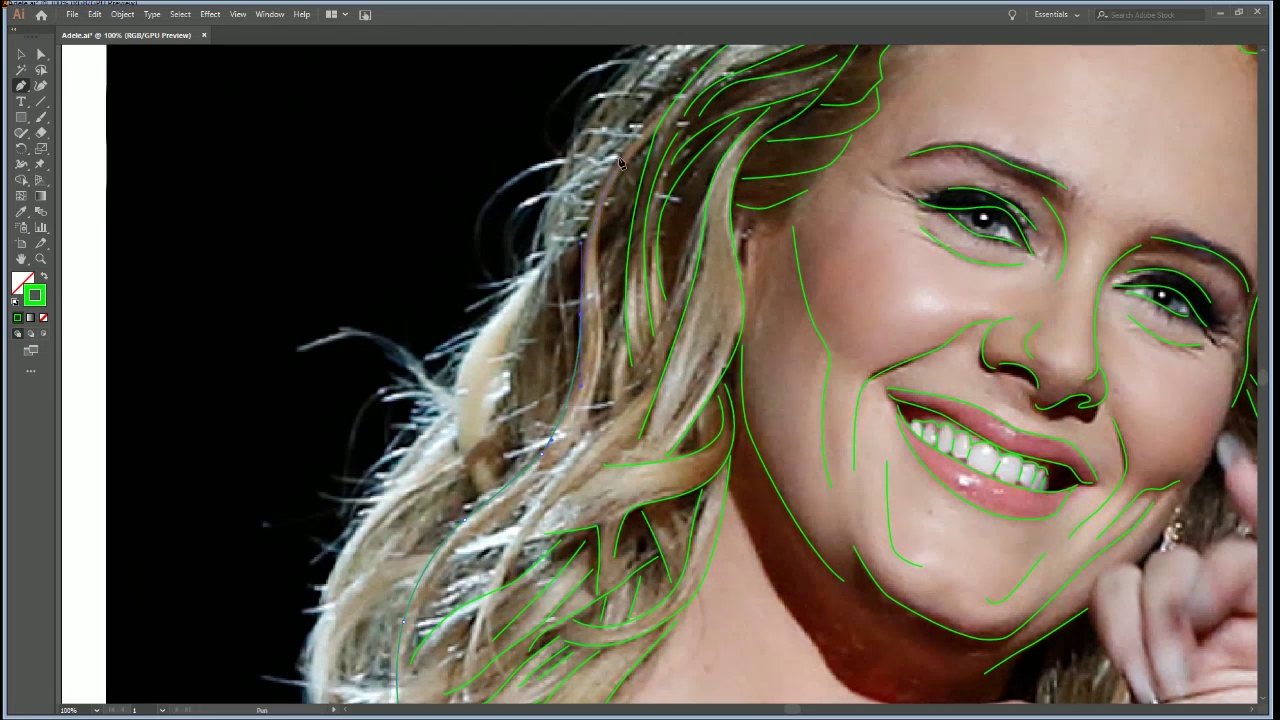
drag(642, 118, 651, 112)
click(662, 113)
ctrl+click(603, 214)
Trace the inner edge of the long wavy strand's upper half and a short strand line beside it
click(646, 144)
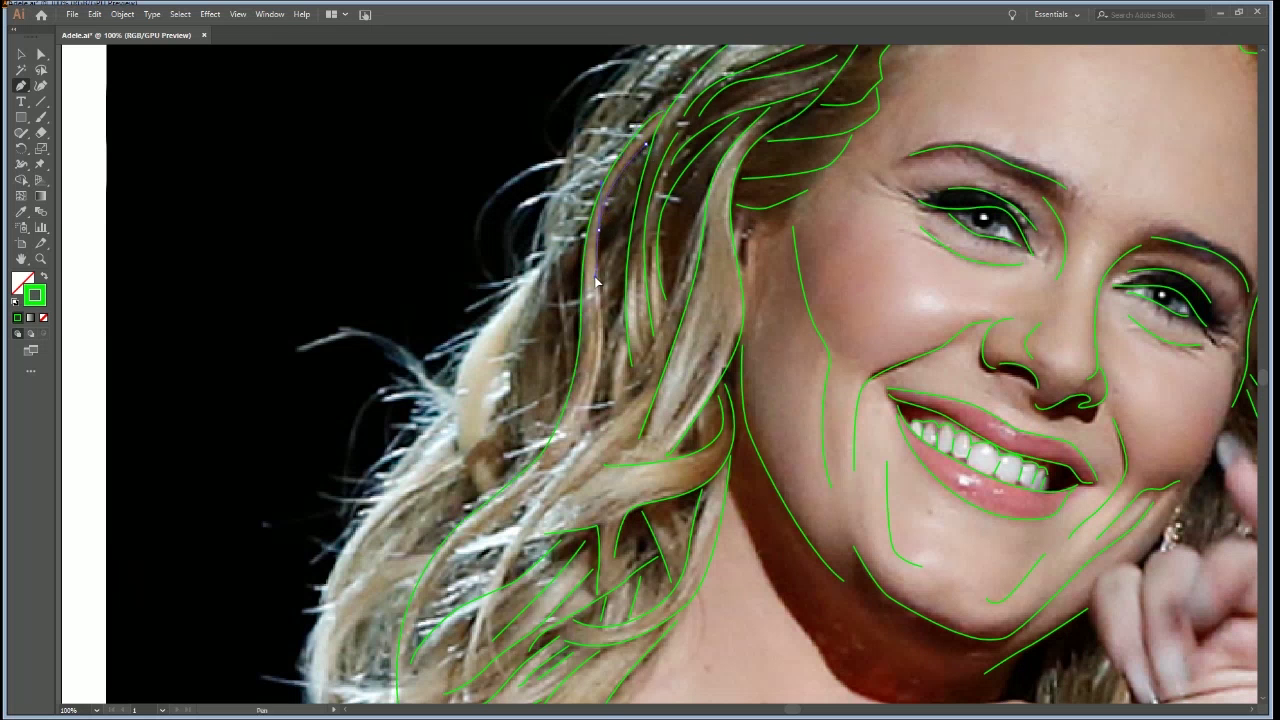
click(602, 352)
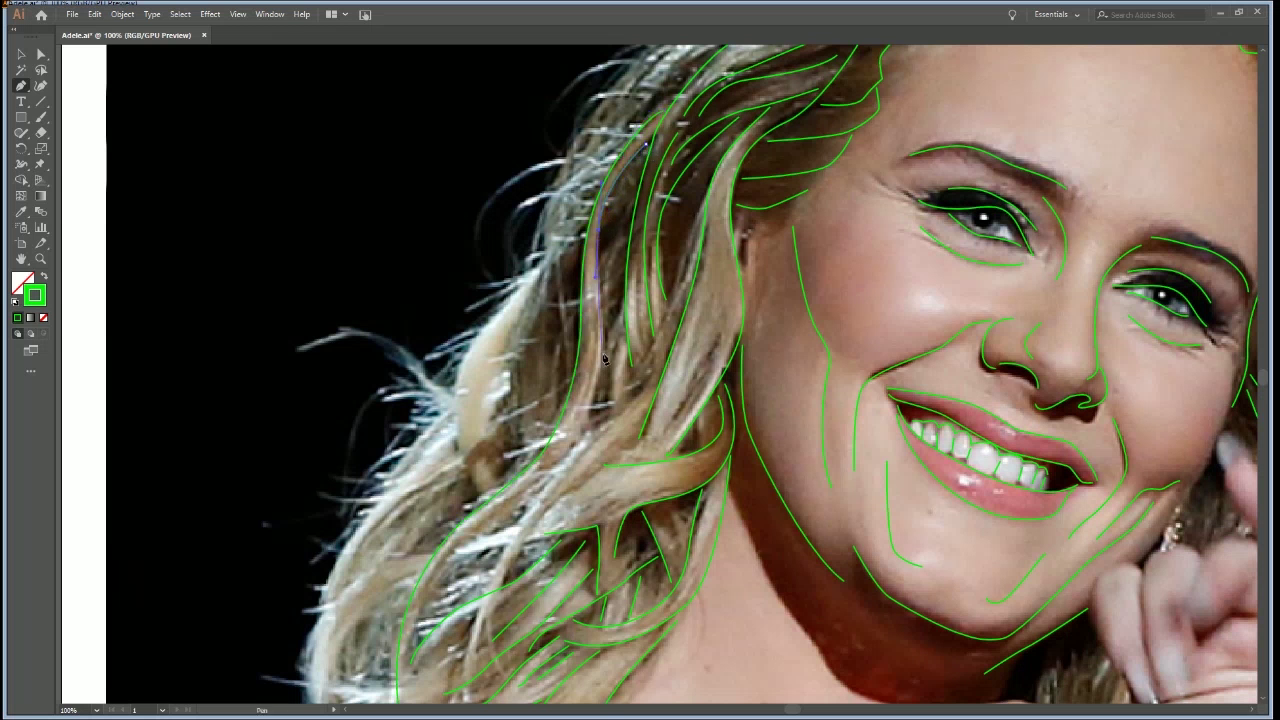
click(586, 433)
ctrl+click(611, 393)
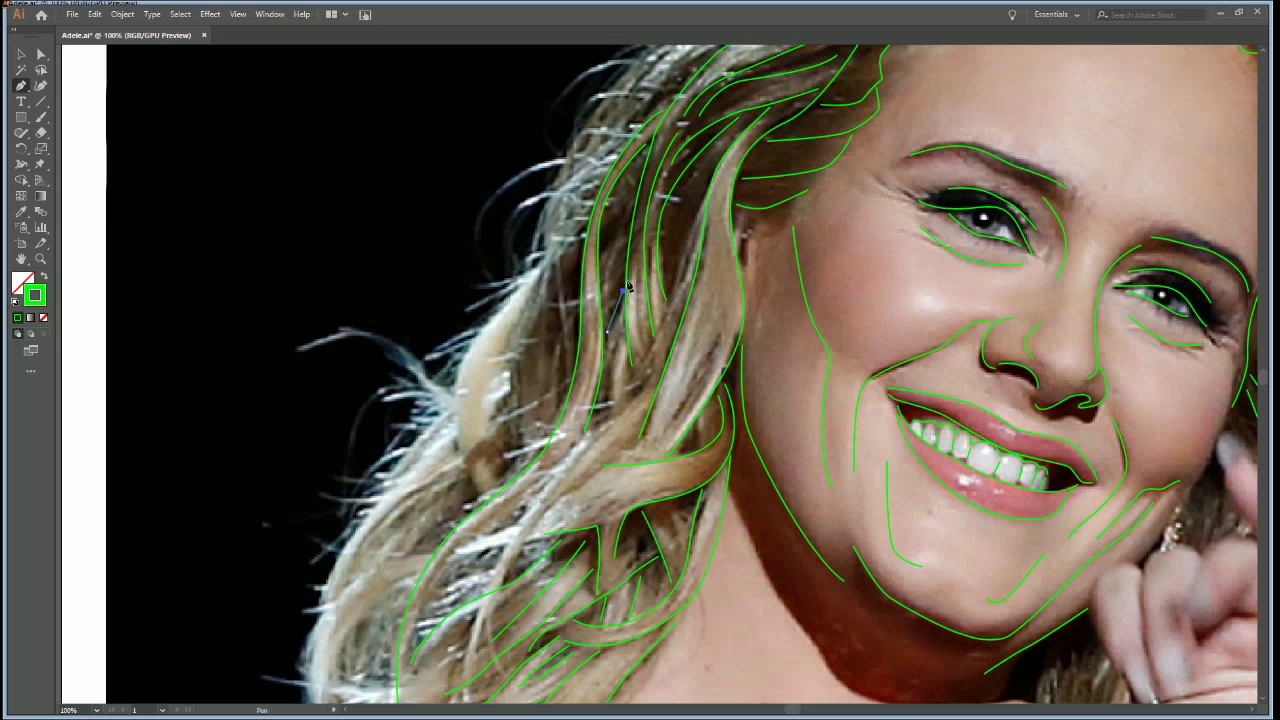
ctrl+click(640, 322)
Trace both edges of the curved strand running from the hair above the left shoulder up to the lock beside the cheek
key(space)
drag(524, 366, 745, 247)
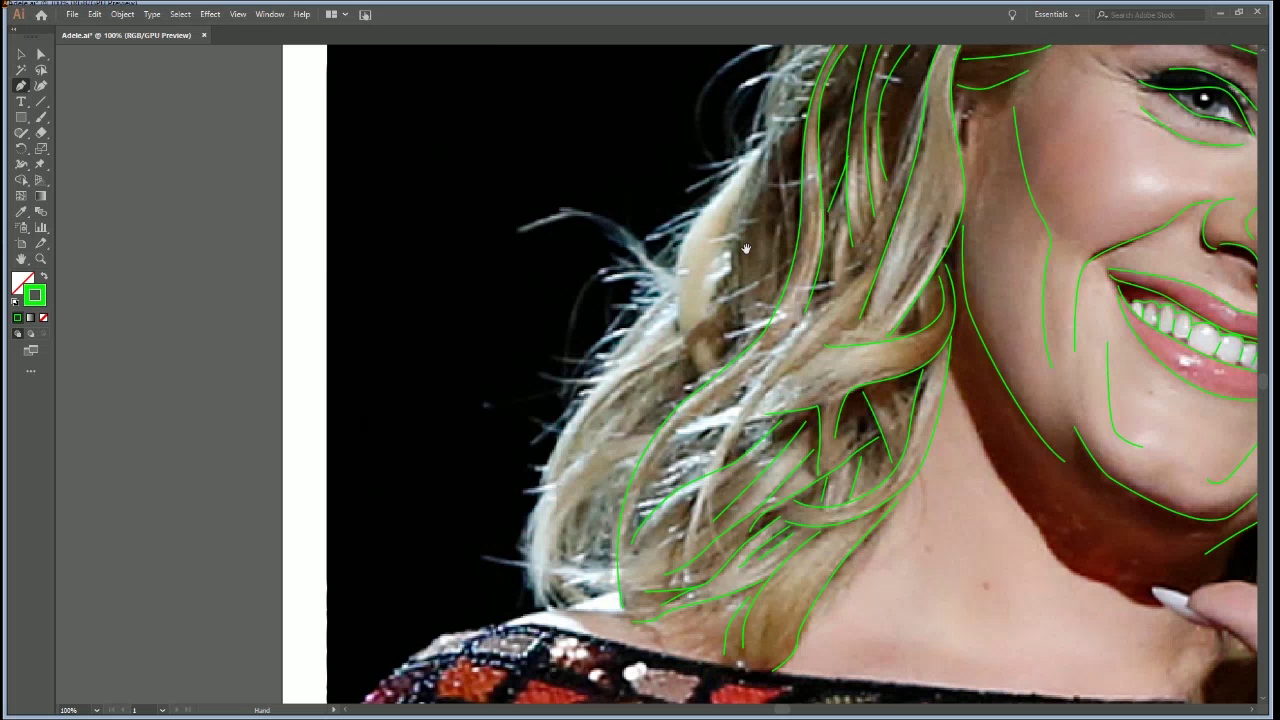
drag(752, 302, 732, 246)
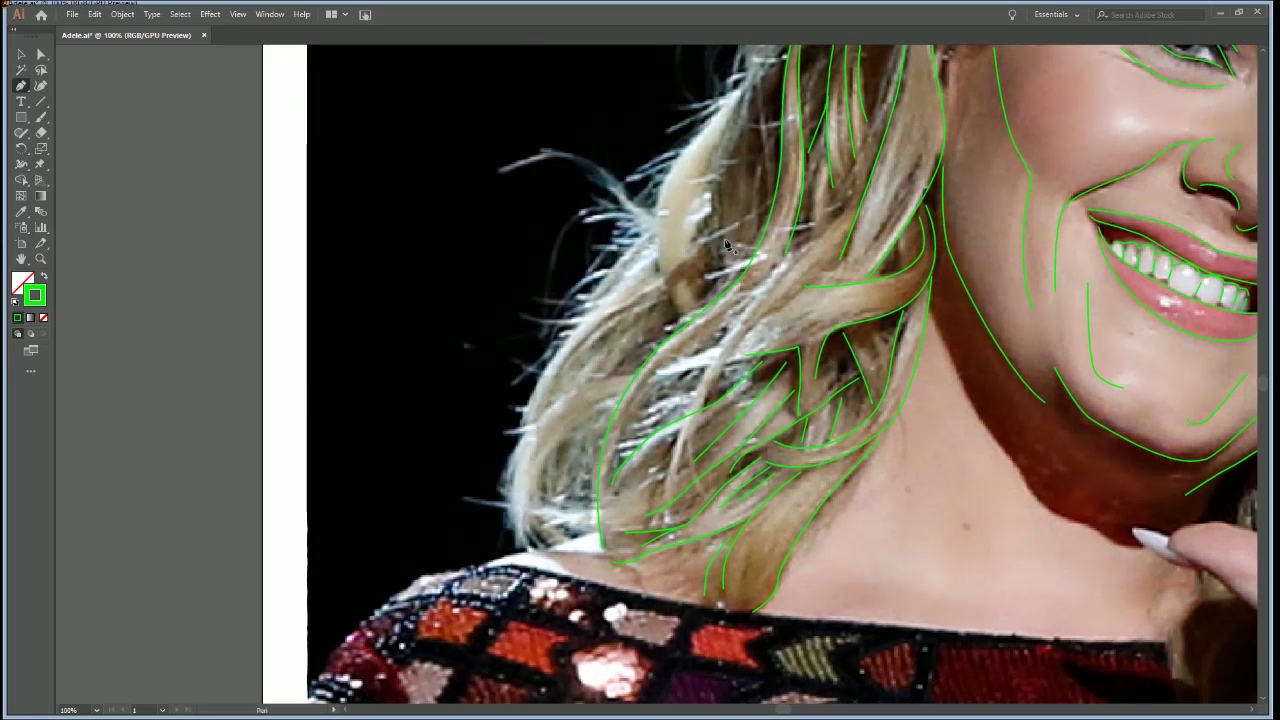
click(666, 496)
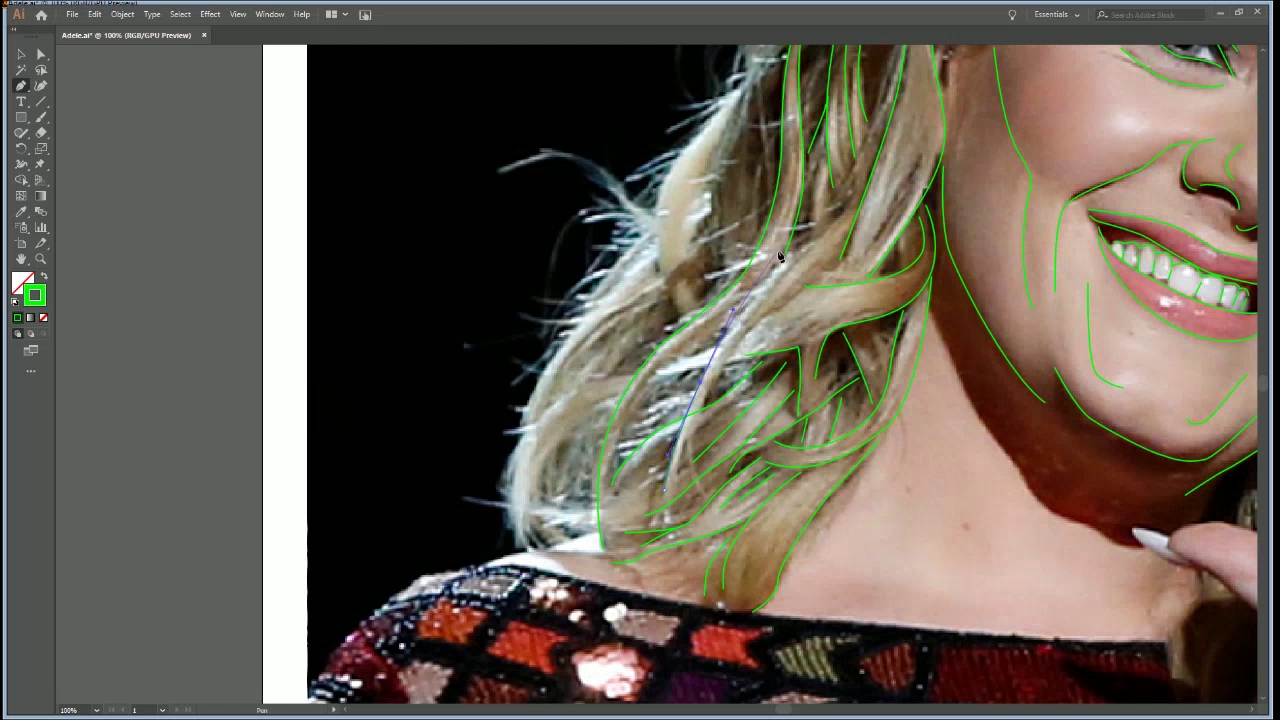
drag(837, 214, 851, 194)
click(857, 168)
ctrl+click(838, 239)
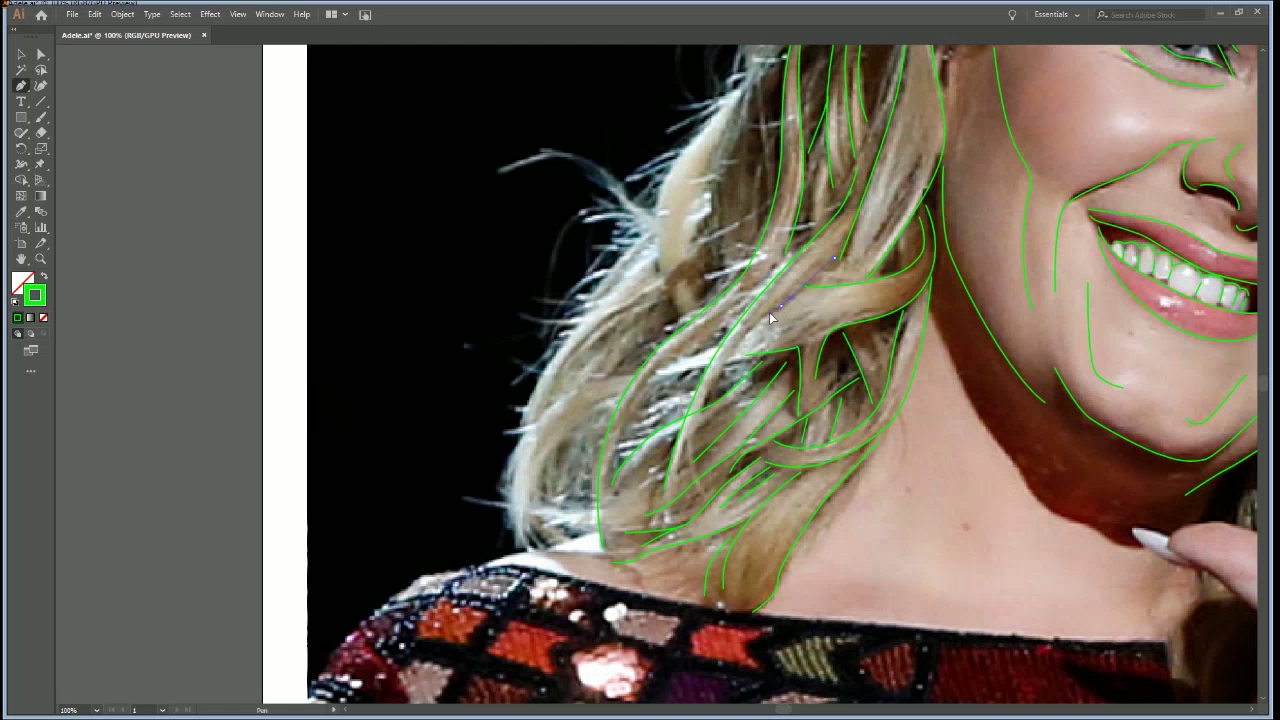
click(695, 428)
ctrl+click(645, 420)
click(650, 387)
Trace the inner and outer edges of the light blonde curl on the outer left side of the hair
scroll(737, 296, up, 2)
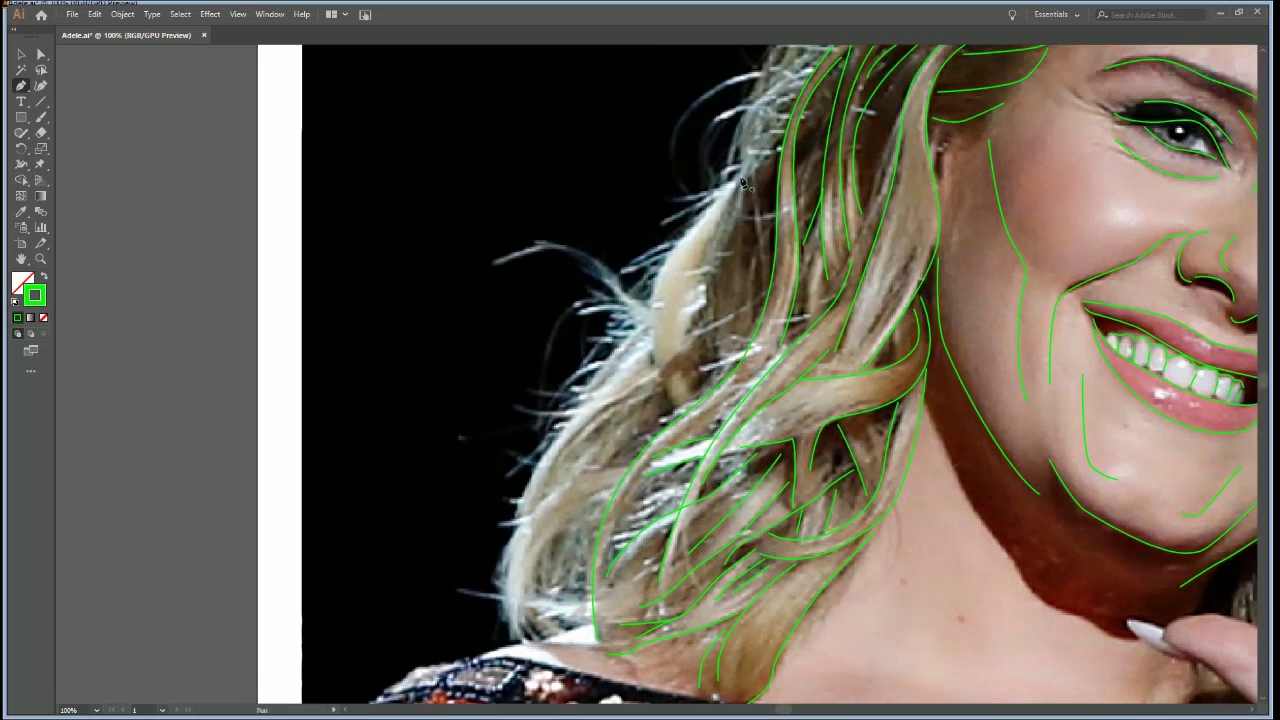
drag(698, 277, 692, 322)
drag(705, 386, 724, 423)
ctrl+click(721, 337)
click(742, 175)
drag(655, 295, 658, 325)
drag(700, 445, 713, 465)
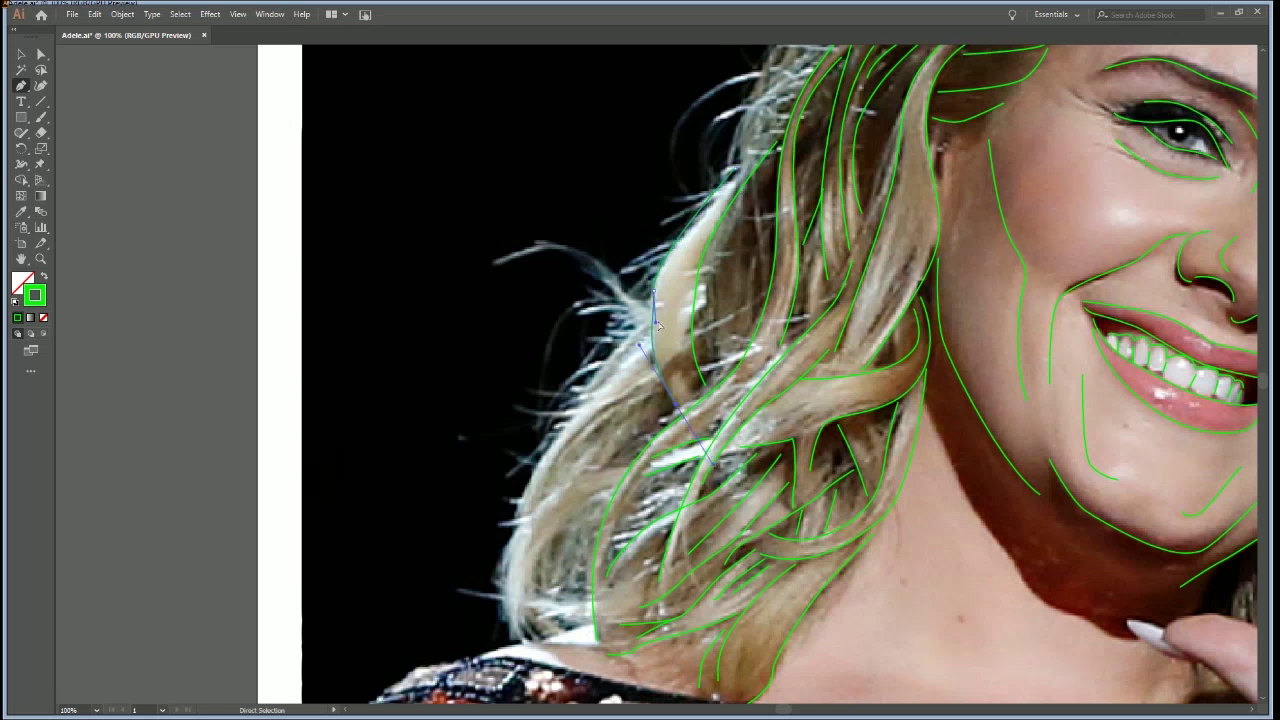
ctrl+click(651, 323)
drag(656, 323, 647, 325)
ctrl+click(666, 326)
Trace two strand lines in the hair just inside the light blonde curl
click(750, 185)
drag(755, 325, 747, 341)
ctrl+click(731, 329)
click(697, 258)
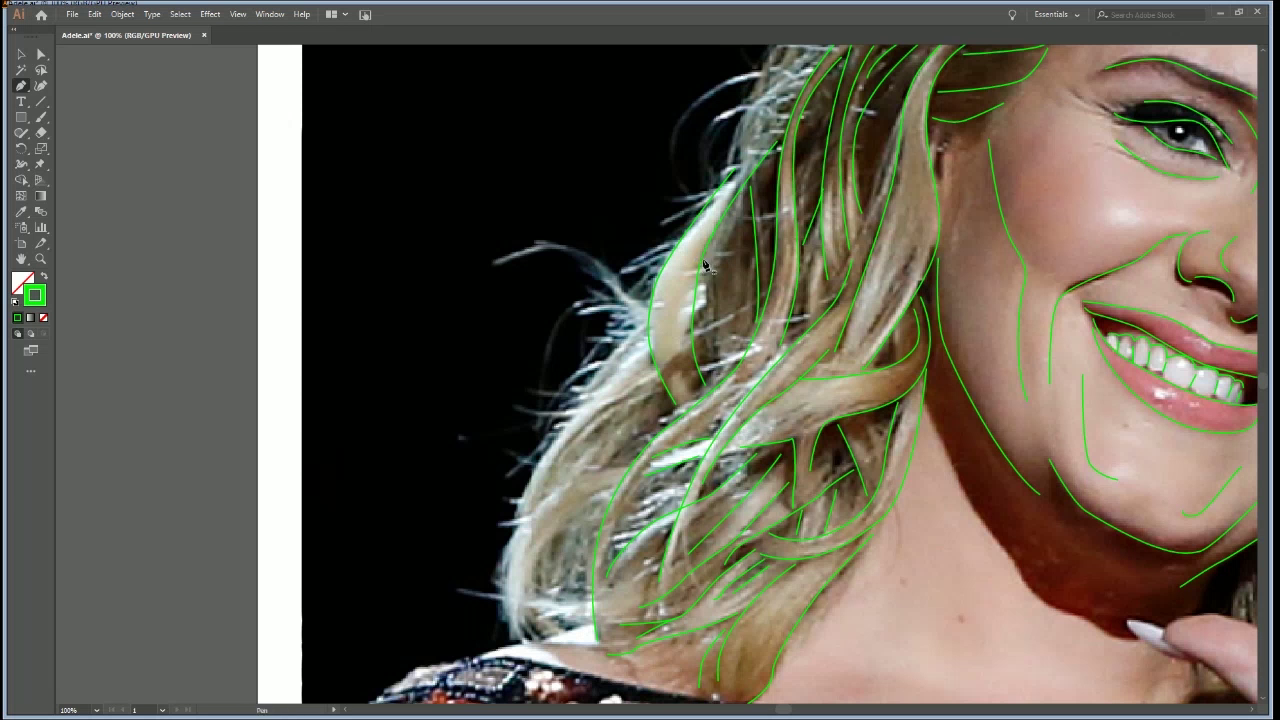
click(716, 388)
ctrl+click(738, 337)
Trace the inner curve of the outermost hair lock above the left shoulder
drag(608, 458, 749, 405)
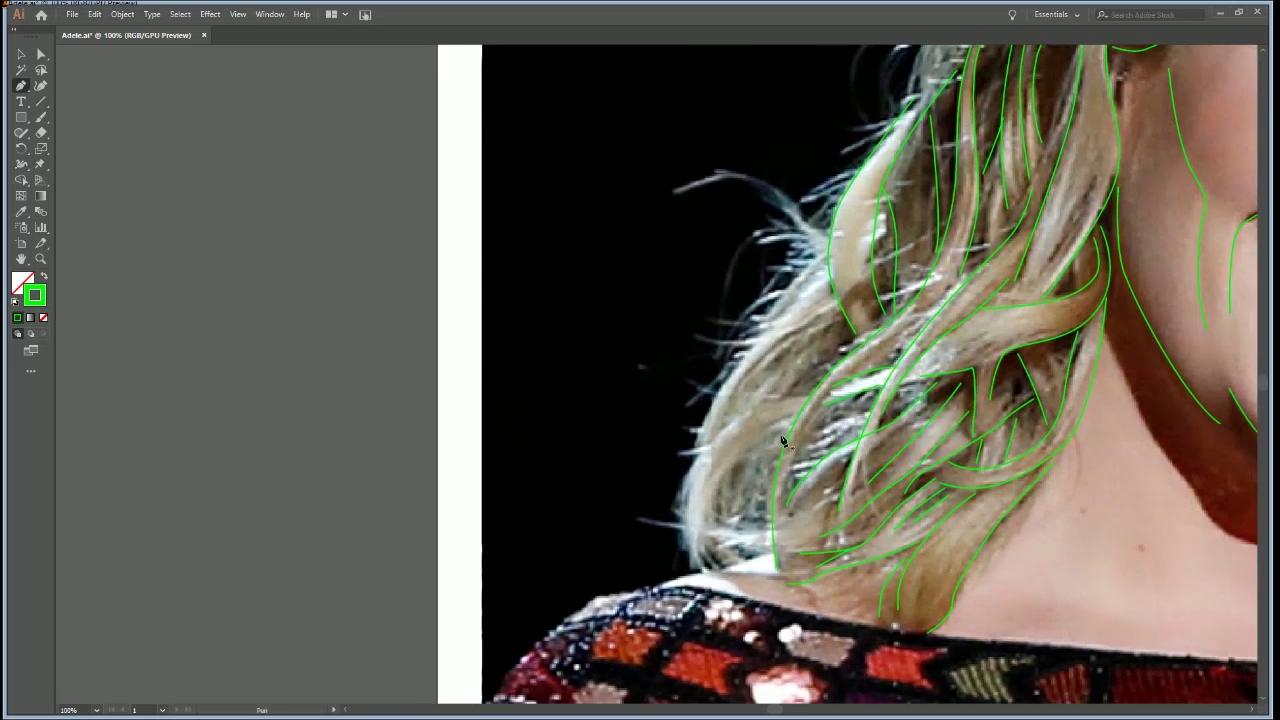
drag(720, 490, 740, 581)
key(ctrl+z)
click(740, 555)
ctrl+click(744, 530)
click(806, 397)
Trace the outer edge of the outermost lock above the left shoulder and the strand edges rising toward the blonde curl
drag(674, 537, 704, 570)
key(Escape)
drag(776, 348, 811, 328)
click(838, 315)
ctrl+click(830, 306)
click(831, 296)
drag(692, 440, 690, 462)
ctrl+click(660, 420)
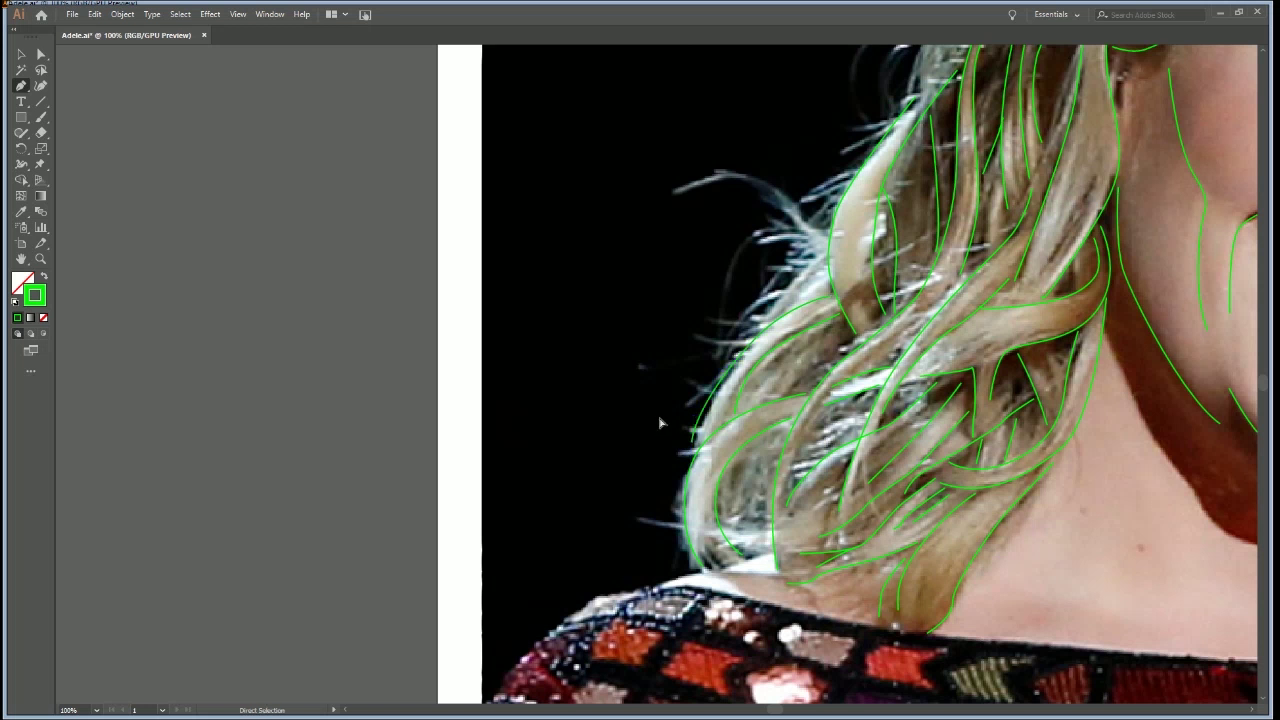
Trace the outer hair contour up to the blonde curl and a short strand line inside the lock below it
click(772, 316)
click(822, 261)
click(762, 395)
click(840, 325)
ctrl+click(842, 319)
Trace the outer contour of the hair from the left side of the head up to the crown
drag(867, 281, 658, 412)
drag(814, 443, 600, 454)
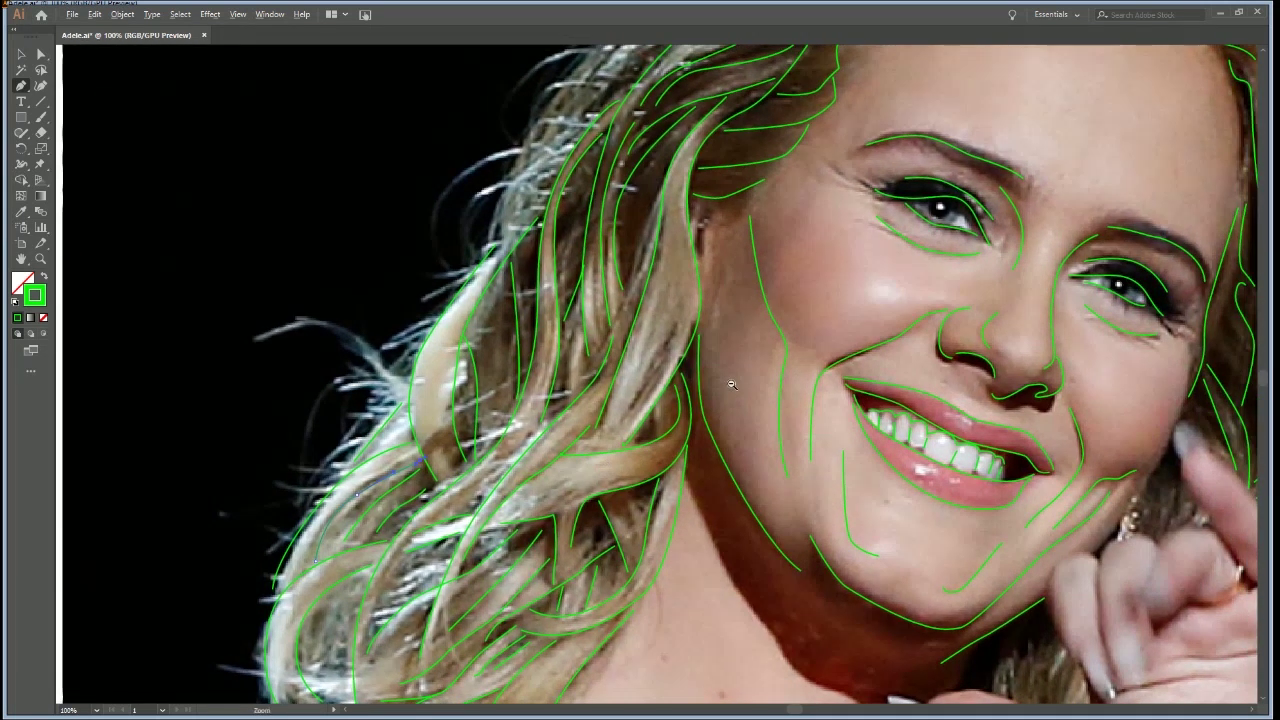
key(ctrl+minus)
drag(753, 372, 664, 524)
drag(751, 406, 601, 323)
drag(571, 462, 701, 242)
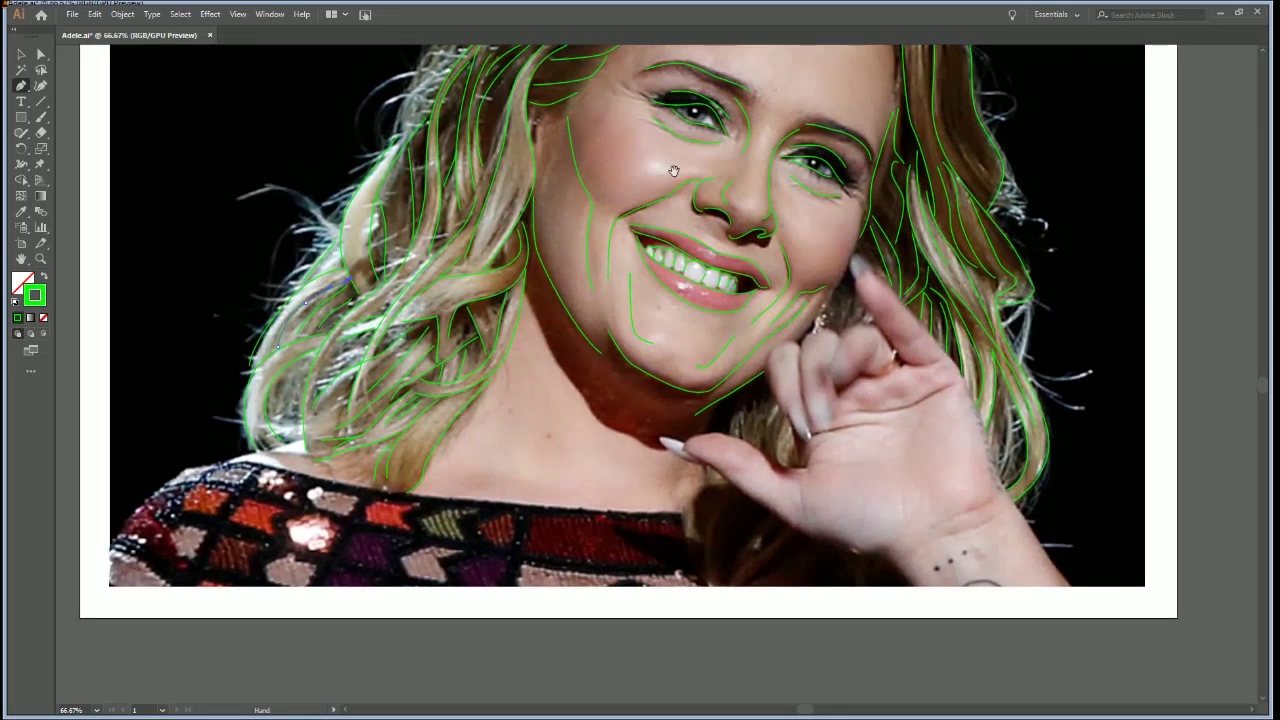
drag(674, 171, 613, 470)
key(ctrl+plus)
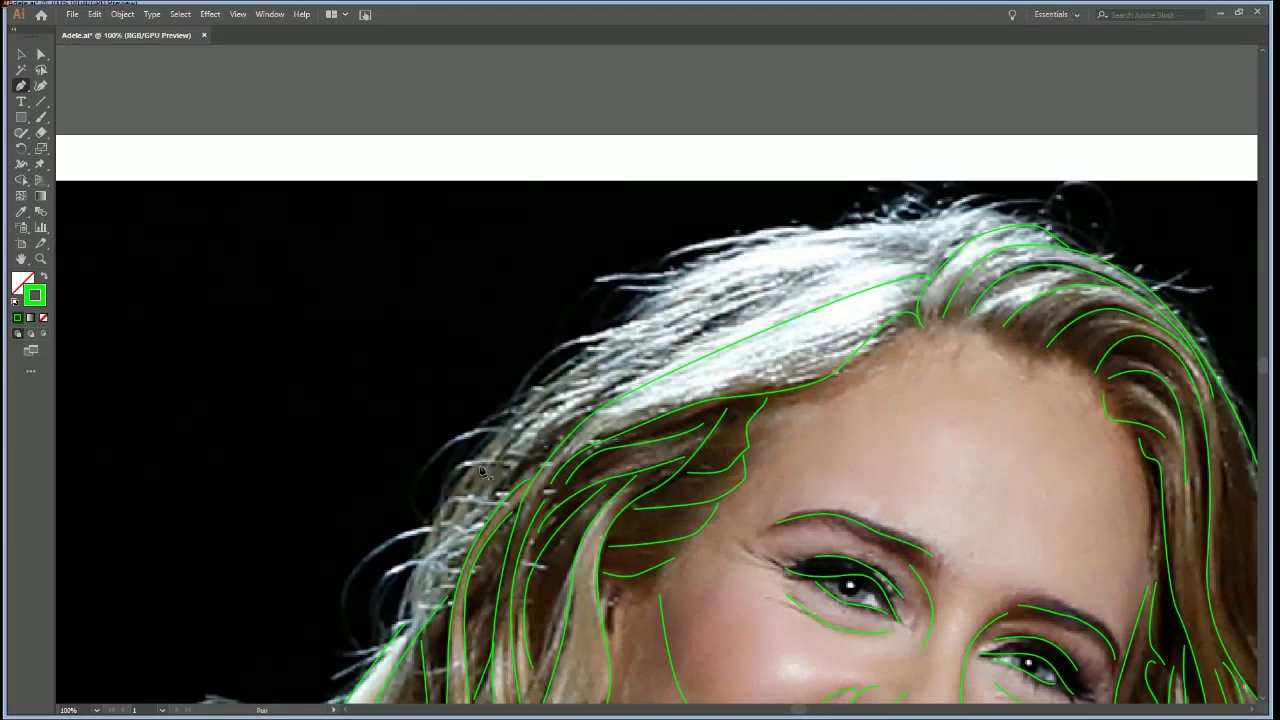
click(409, 609)
drag(468, 464, 511, 420)
drag(600, 345, 775, 207)
click(1048, 238)
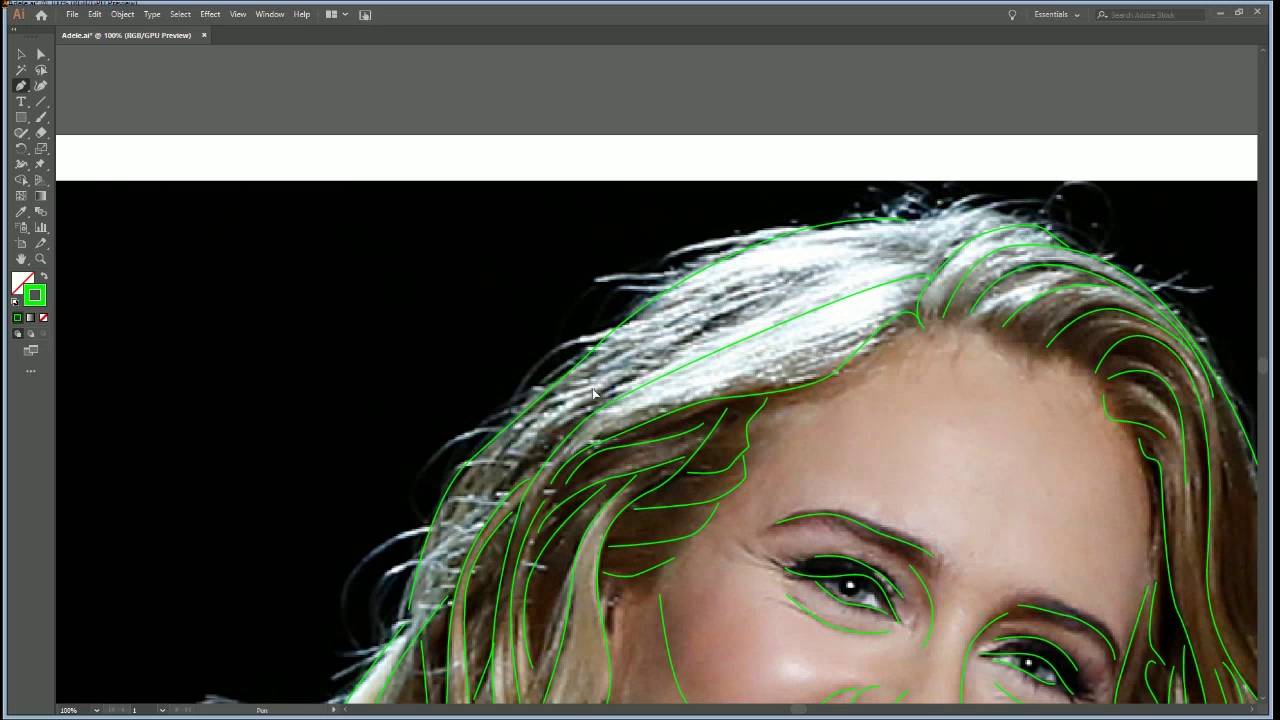
Trace the strand lines through the bright hair below the left crown contour, ending at the parting
click(719, 323)
drag(861, 264, 909, 260)
click(925, 255)
click(886, 275)
key(ctrl)
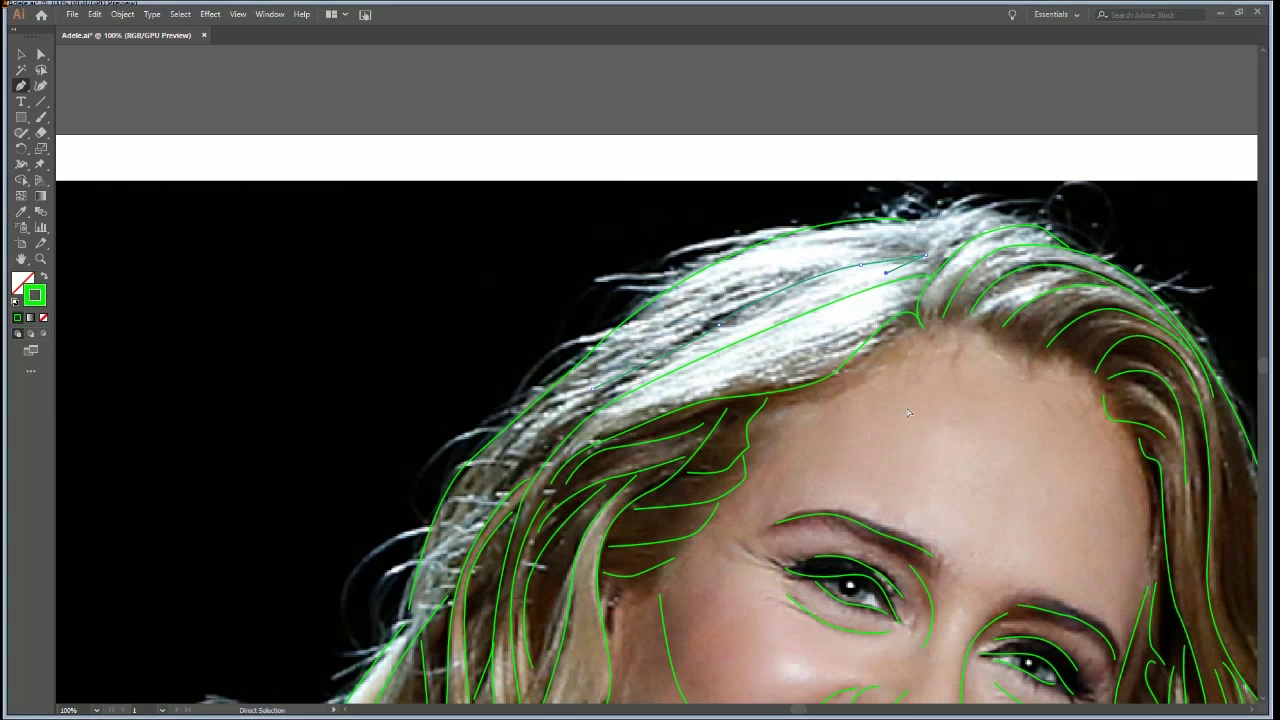
ctrl+click(909, 413)
click(920, 236)
key(ctrl)
ctrl+click(920, 429)
click(957, 402)
Trace the top contour of the hair across the parting, joining the right side of the crown
key(space)
drag(891, 430, 586, 457)
key(ctrl)
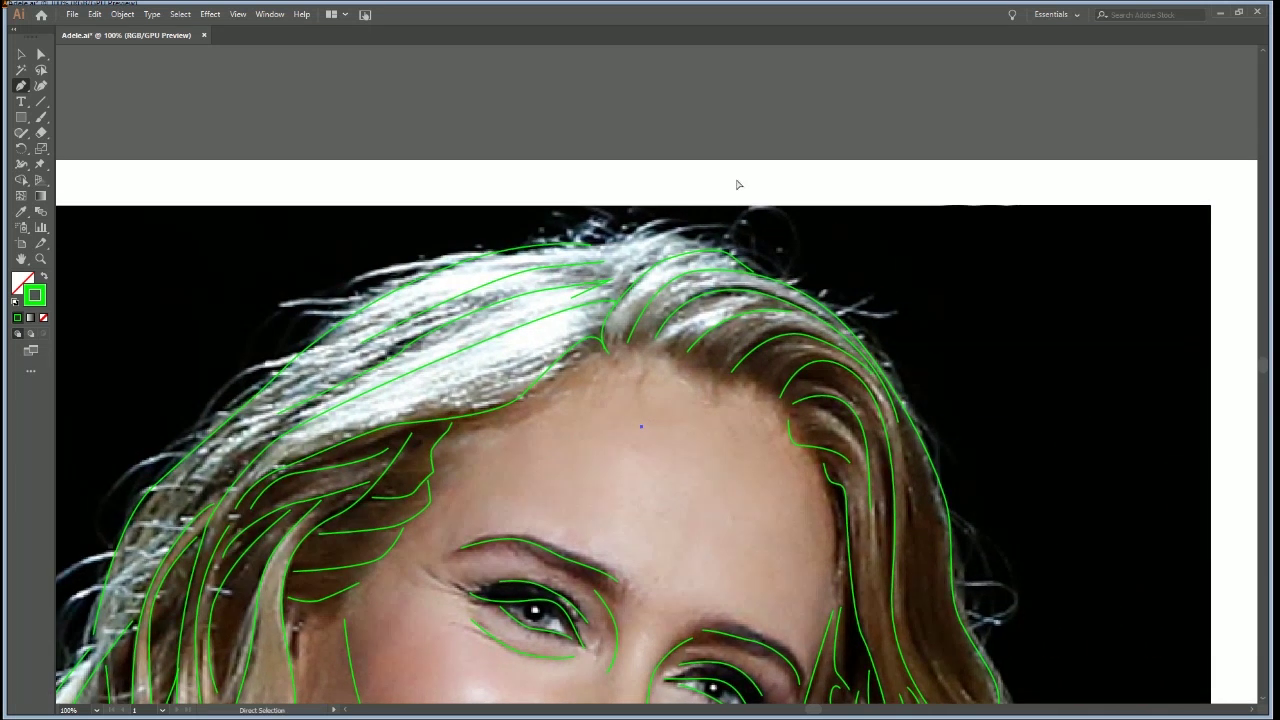
ctrl+click(722, 199)
key(space)
click(618, 267)
drag(703, 241, 767, 262)
ctrl+click(793, 252)
Trace the edge of the neck shadow from the hair beside the neck down to the thumb's fingernail
key(space)
scroll(726, 398, down, 5)
drag(726, 398, 727, 384)
drag(731, 445, 820, 328)
drag(753, 509, 796, 263)
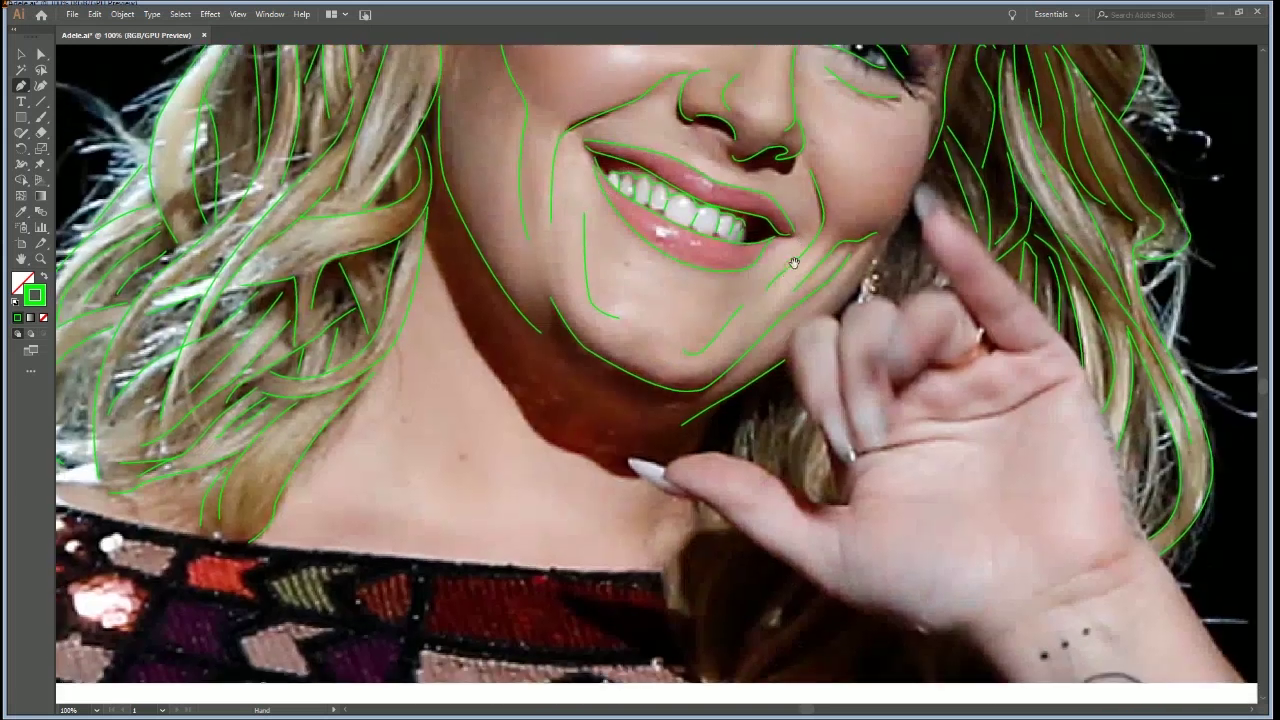
click(428, 248)
click(478, 354)
key(ctrl+z)
drag(473, 345, 486, 357)
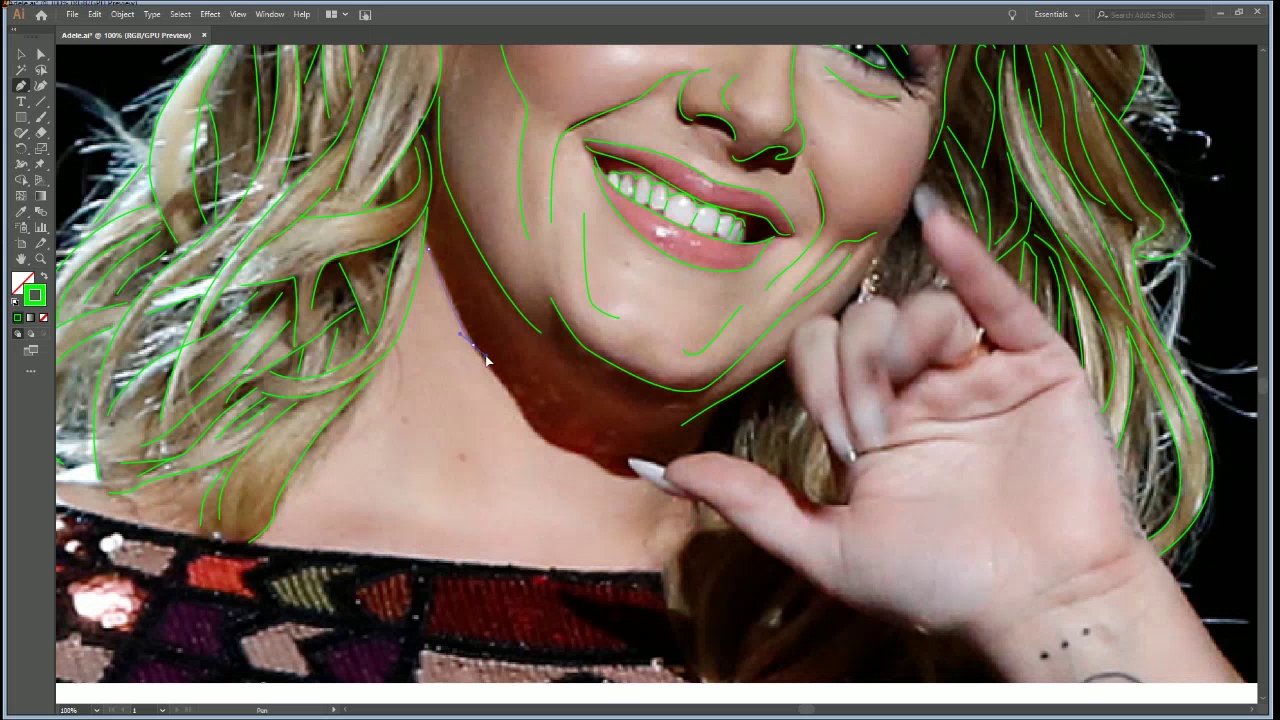
click(520, 402)
click(541, 436)
click(637, 479)
ctrl+click(620, 445)
Trace the short neck line between the jaw and the thumb
drag(638, 443, 590, 425)
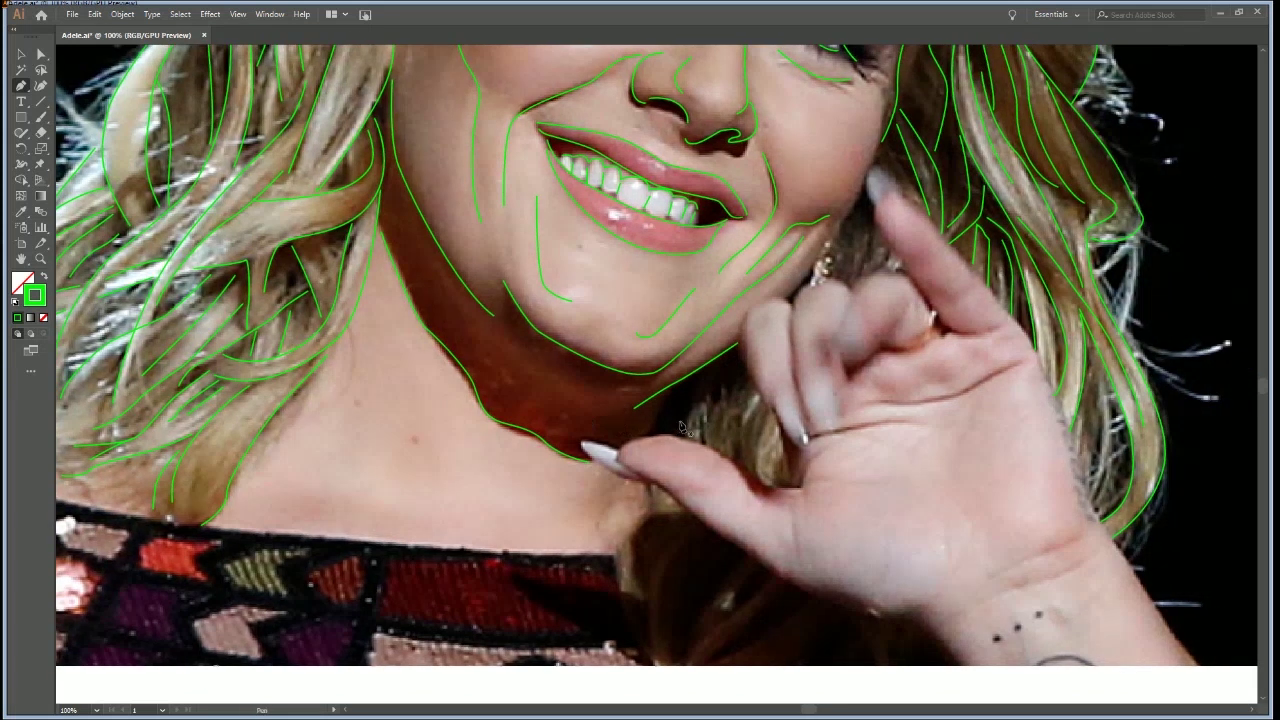
click(669, 393)
drag(652, 440, 633, 447)
key(ctrl+z)
ctrl+click(579, 412)
Trace the long collarbone line above the dress and the shorter collarbone line below the thumb
click(241, 489)
drag(371, 493, 501, 522)
ctrl+click(537, 524)
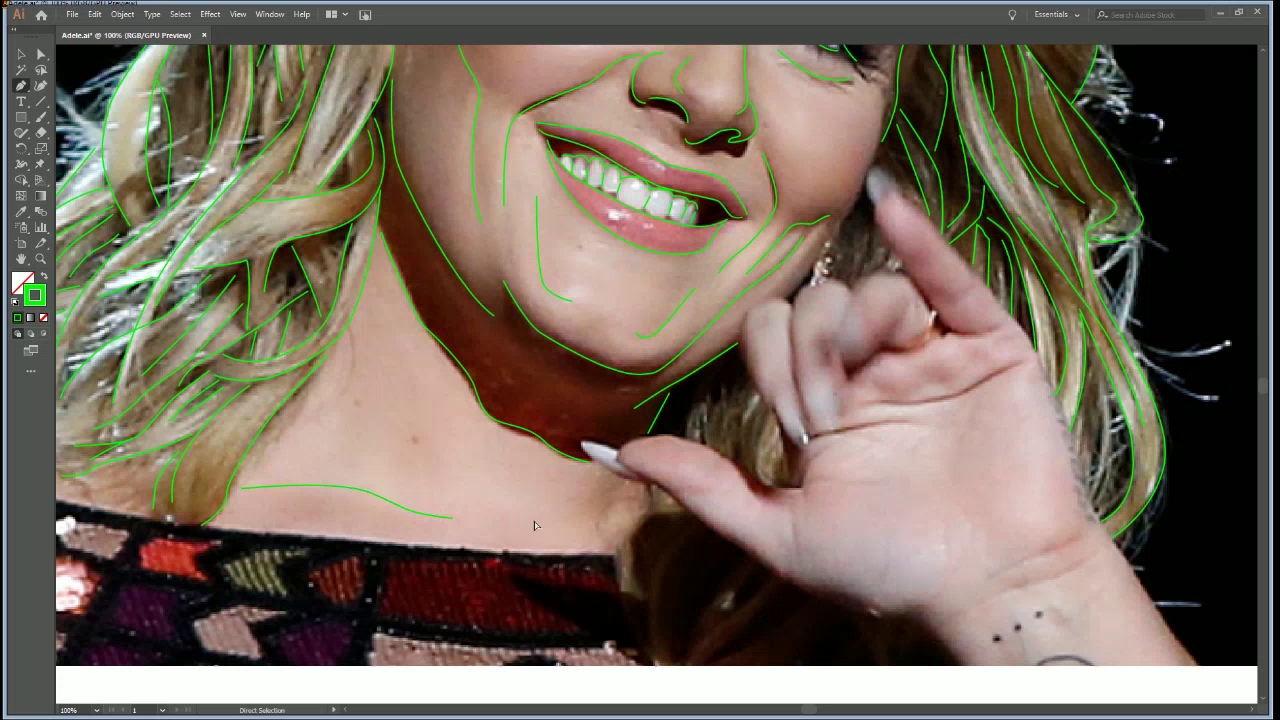
drag(614, 517, 632, 512)
ctrl+click(702, 556)
Trace four hair strand lines in the gap between the thumb and the curled fingers
drag(699, 379, 690, 448)
ctrl+click(724, 442)
click(721, 379)
drag(706, 472, 715, 475)
ctrl+click(733, 429)
mouse_move(748, 377)
mouse_down()
mouse_move(738, 462)
mouse_move(778, 490)
mouse_up()
ctrl+click(786, 474)
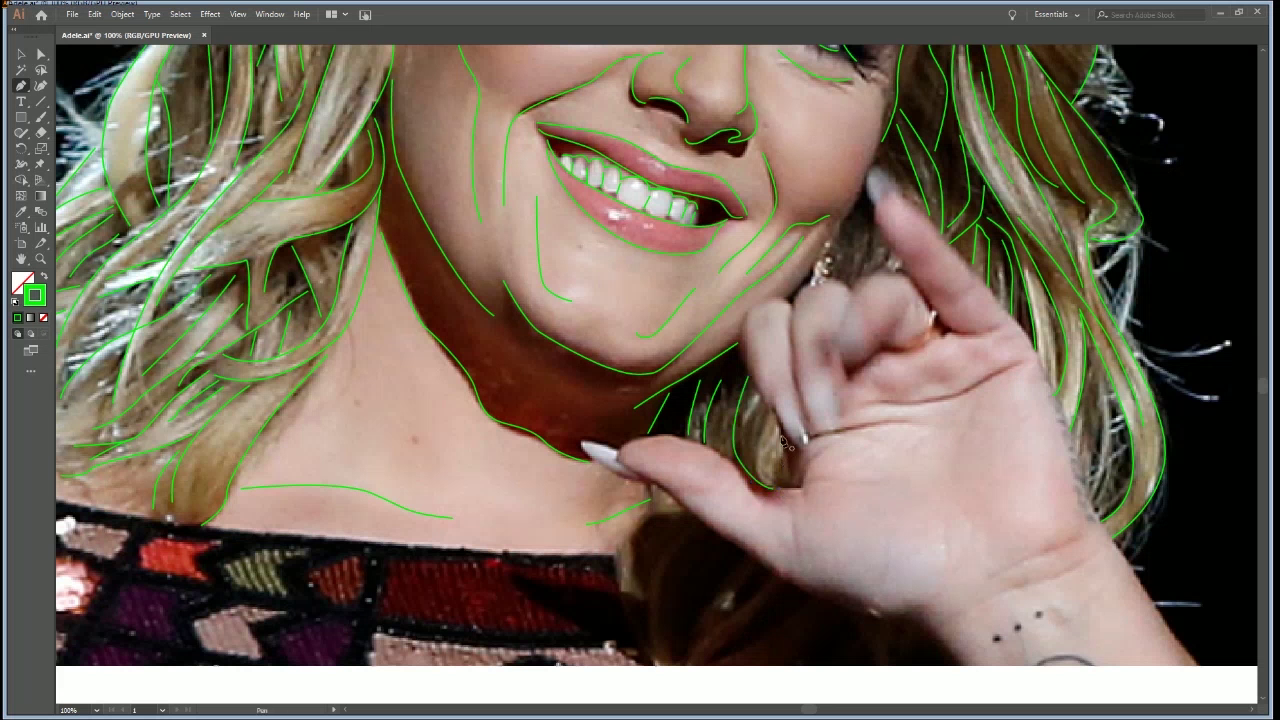
click(778, 418)
drag(792, 471, 783, 482)
ctrl+click(757, 464)
Trace the cheek contour from the curled fingers past the earring and raised fingertip up to the hair beside the face
drag(862, 437, 768, 503)
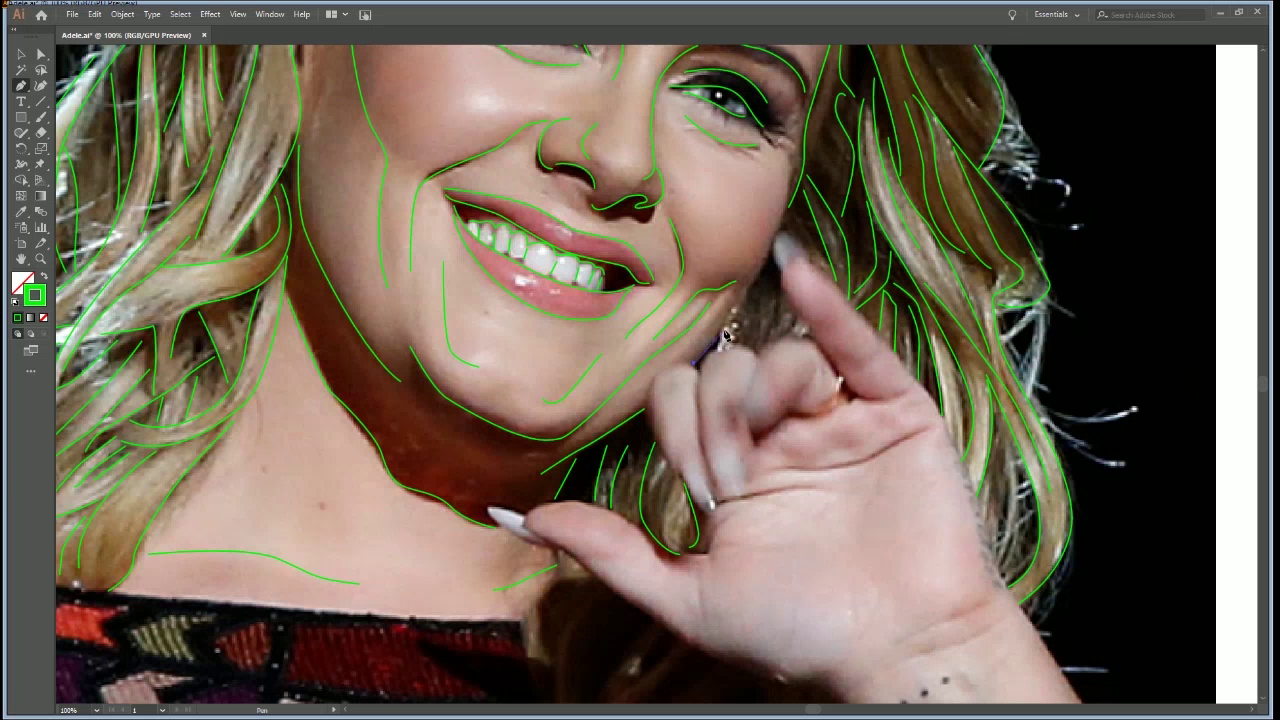
drag(730, 314, 754, 280)
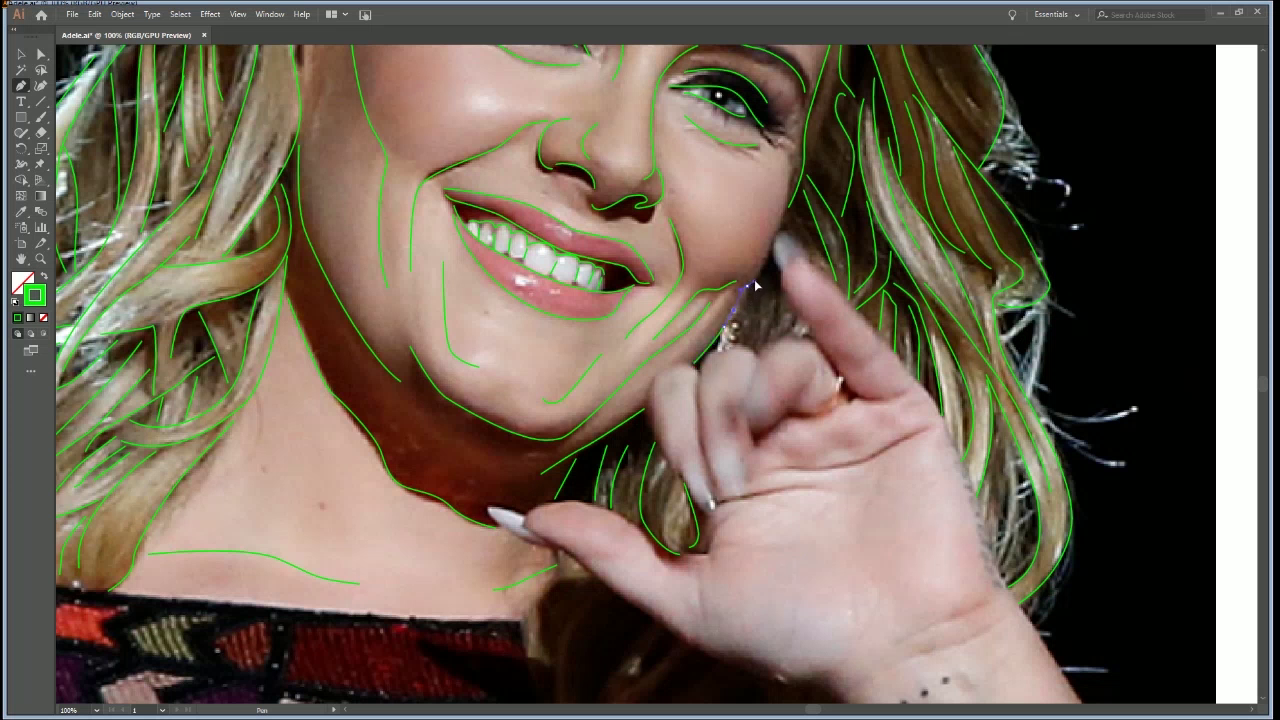
click(788, 206)
drag(788, 188, 790, 182)
click(791, 166)
ctrl+click(755, 209)
Trace the dress neckline from the outer left shoulder across the chest to the dark hair below the thumb
drag(802, 390, 832, 486)
drag(751, 299, 687, 386)
drag(701, 286, 731, 277)
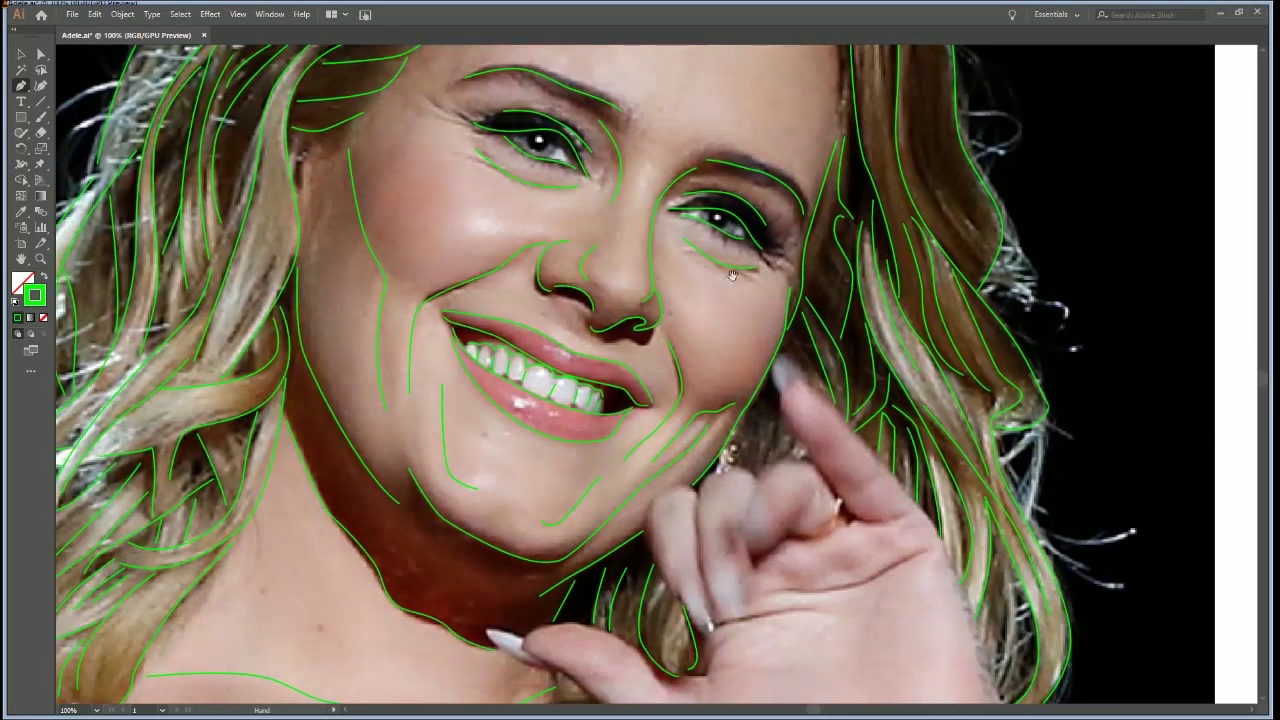
drag(788, 476, 794, 248)
drag(591, 434, 888, 434)
drag(794, 485, 999, 490)
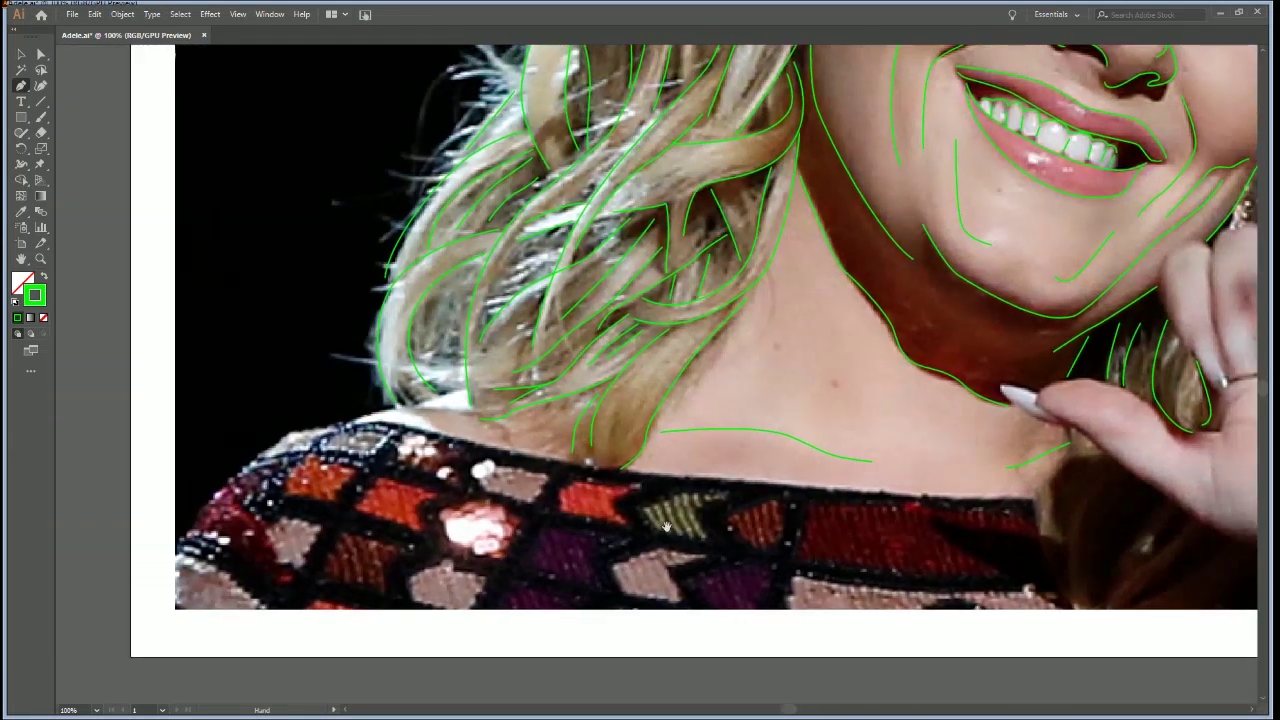
click(146, 578)
drag(244, 468, 288, 432)
drag(378, 421, 409, 425)
drag(578, 463, 631, 467)
drag(906, 490, 664, 453)
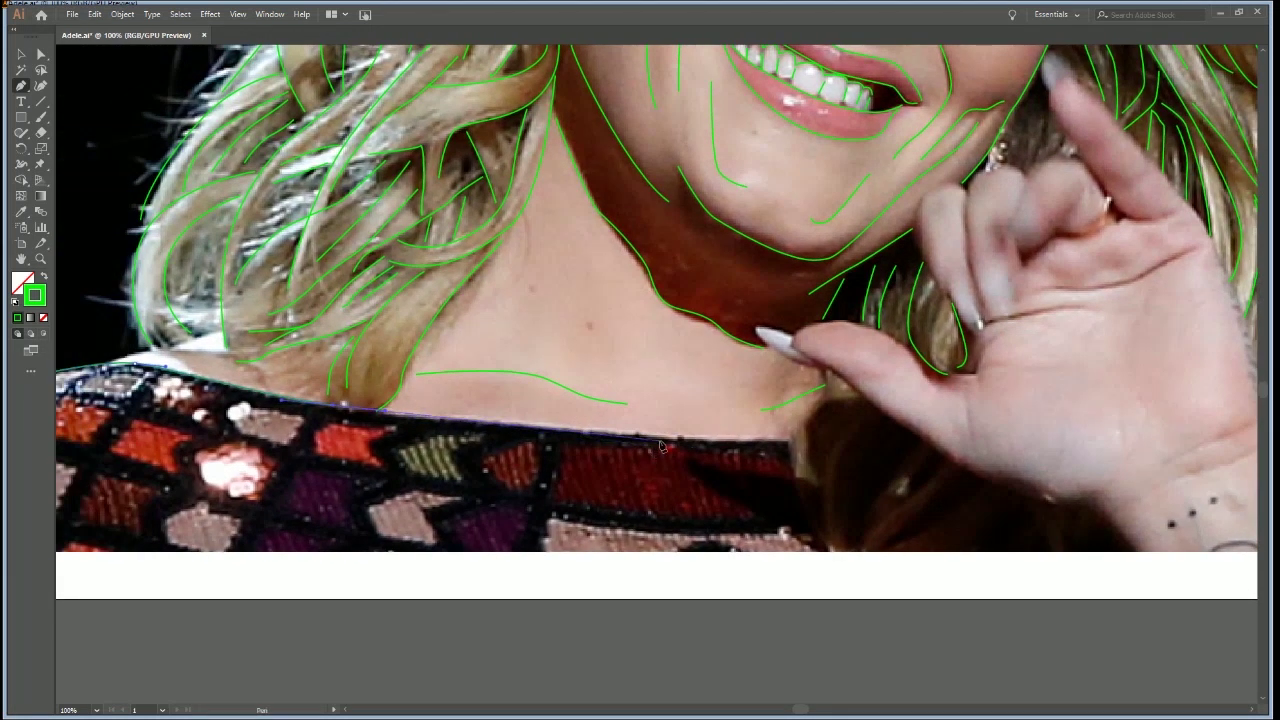
click(788, 446)
drag(739, 468, 596, 480)
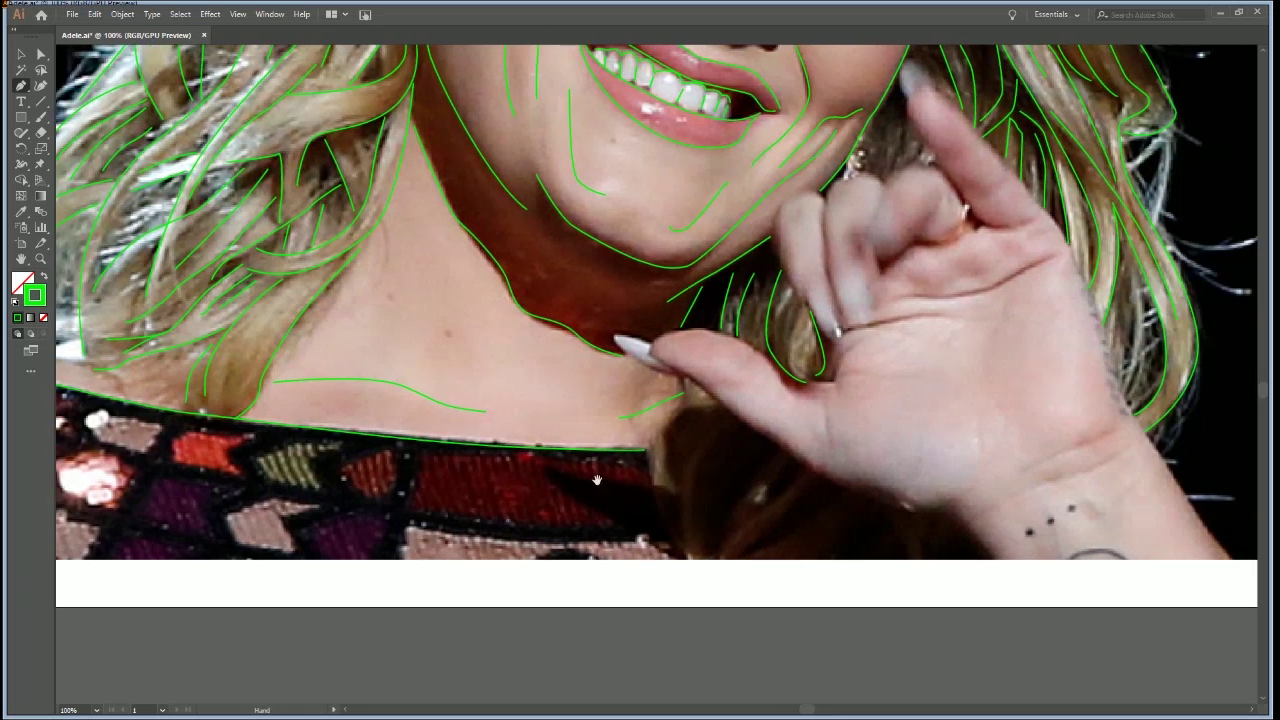
Trace the short line from the thumb's underside to the collarbone and the outer edge of the dark hair below it
click(682, 377)
click(682, 410)
ctrl+click(685, 430)
click(717, 408)
drag(677, 413, 661, 440)
drag(678, 517, 683, 531)
ctrl+click(705, 513)
Trace two long hair strands through the dark hair below the thumb, running past the photo's bottom edge
key(space)
drag(772, 524, 673, 388)
click(631, 284)
drag(593, 320, 578, 449)
ctrl+click(638, 458)
click(673, 325)
drag(640, 362, 627, 404)
drag(610, 446, 609, 447)
click(607, 455)
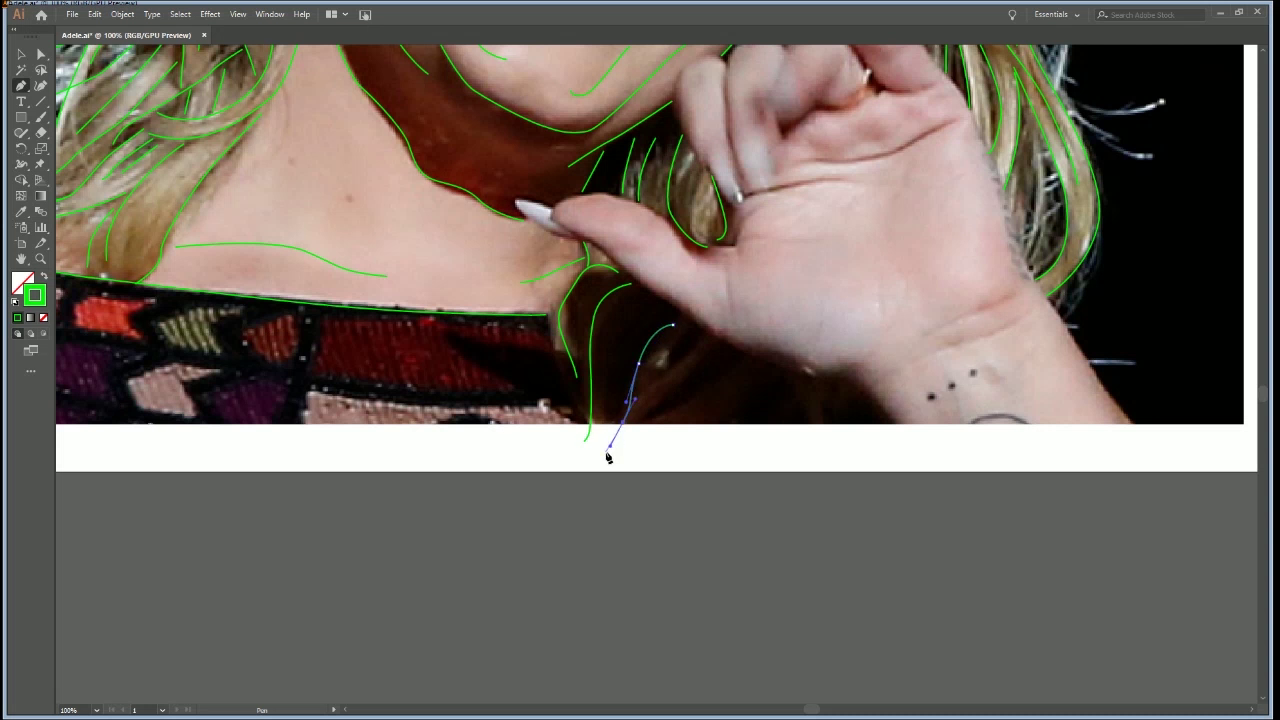
ctrl+click(676, 383)
Trace three curved hair strands in the dark hair under the base of the thumb
click(703, 341)
drag(666, 374, 635, 403)
ctrl+click(682, 402)
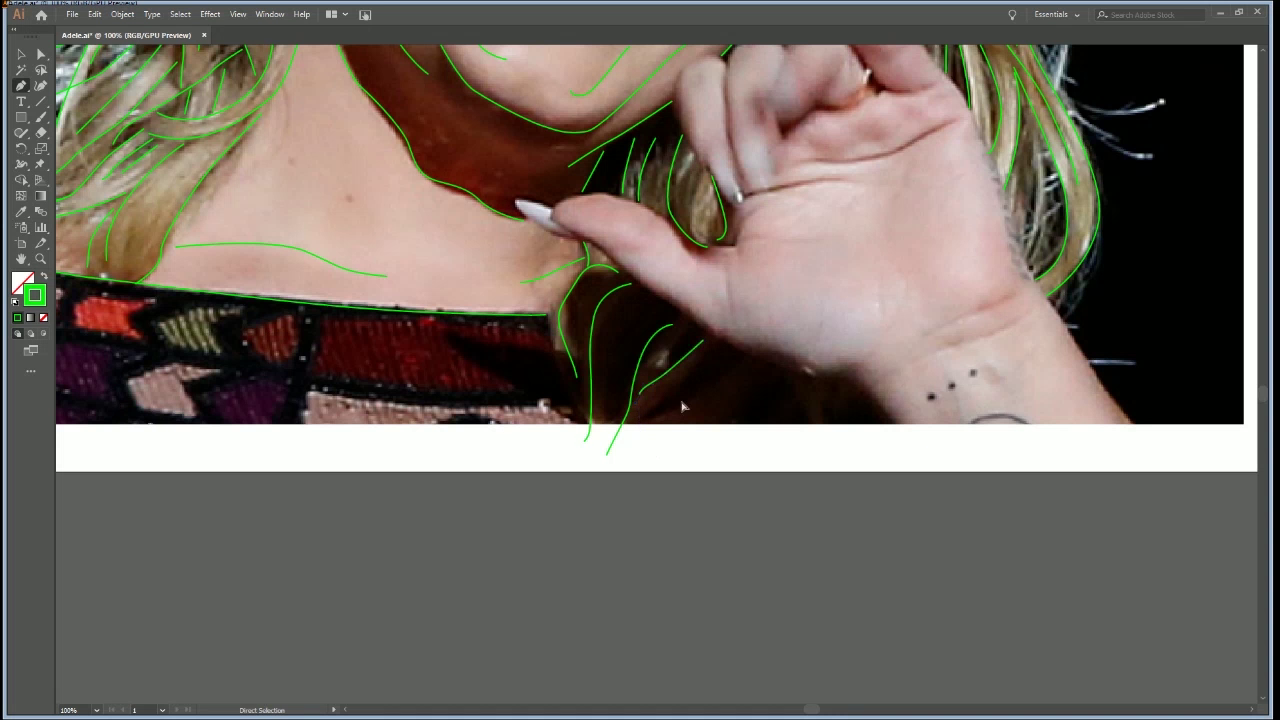
click(716, 348)
mouse_move(693, 385)
mouse_down()
mouse_move(656, 400)
mouse_move(636, 441)
mouse_up()
click(634, 453)
ctrl+click(676, 448)
click(765, 370)
drag(761, 401, 702, 451)
ctrl+click(763, 453)
Trace an angled hair line and a short curved strand in the dark hair beside the wrist
drag(723, 333, 659, 473)
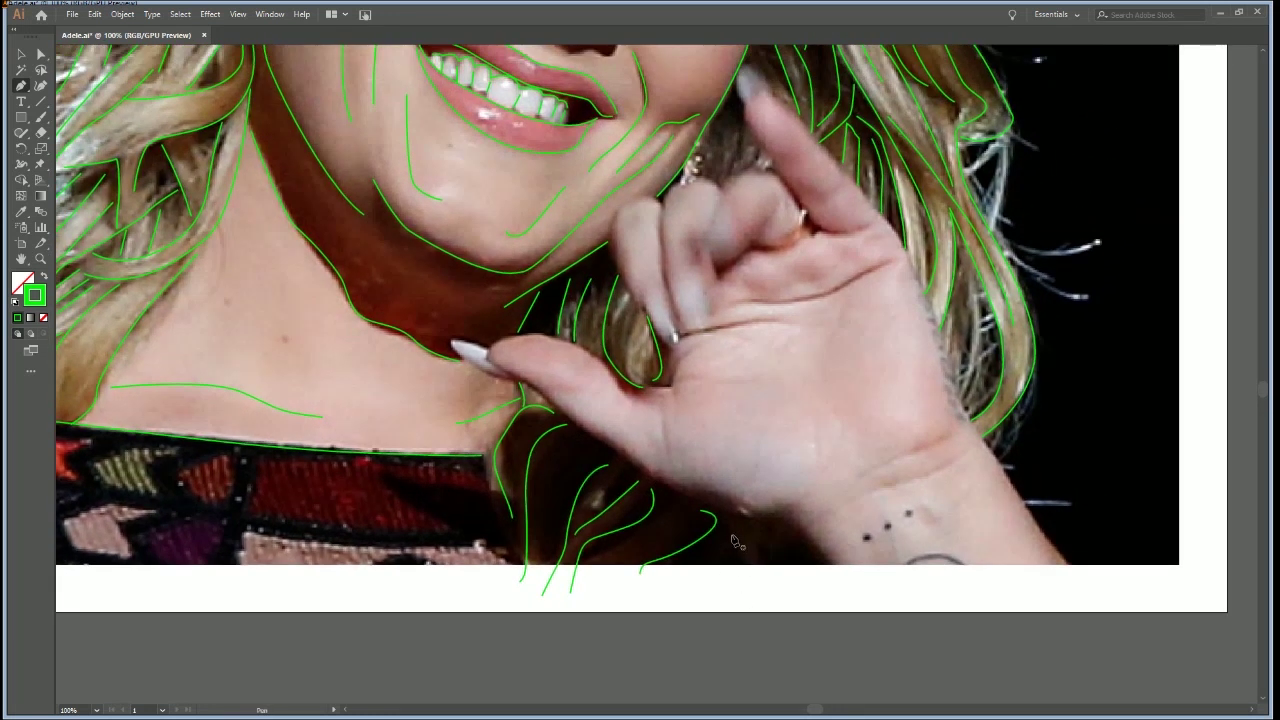
click(711, 569)
click(739, 553)
click(768, 586)
ctrl+click(788, 560)
click(764, 522)
click(785, 571)
click(798, 585)
ctrl+click(815, 594)
Trace a long curve across the dress pattern below the neckline, from the shoulder to the dark hair
key(space)
drag(670, 470, 811, 445)
drag(379, 528, 668, 600)
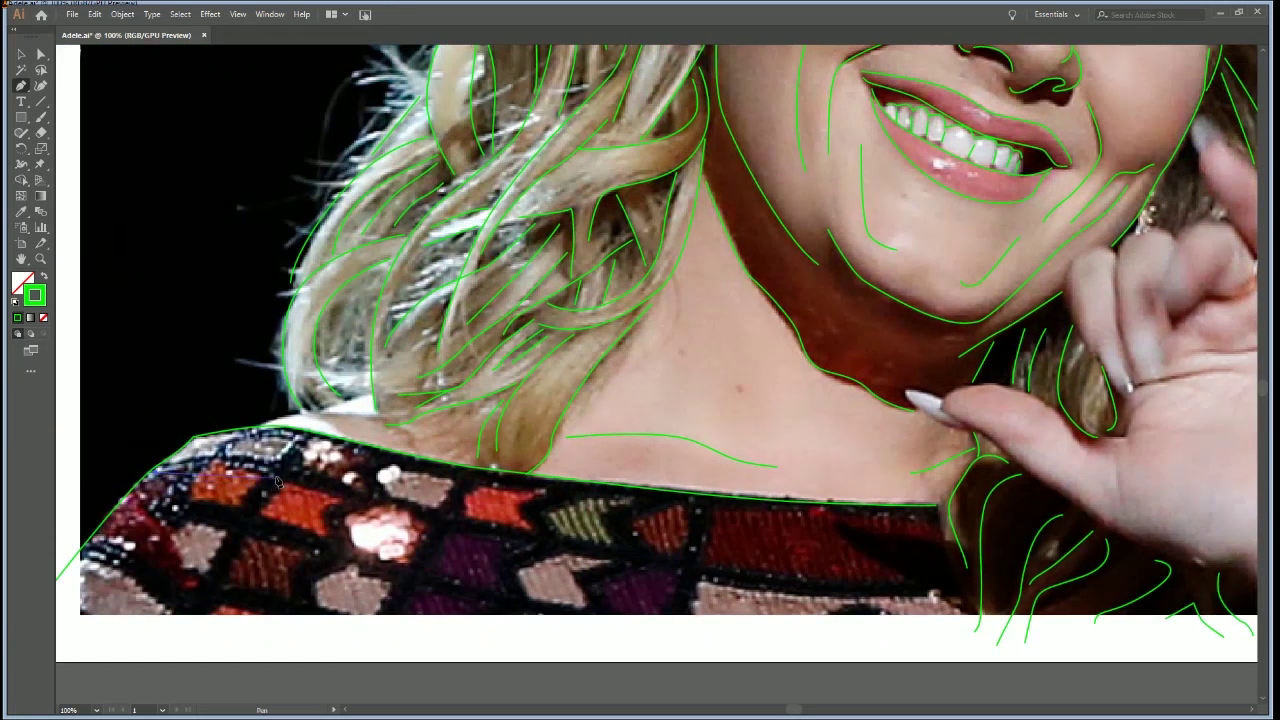
drag(280, 470, 367, 497)
drag(700, 570, 884, 597)
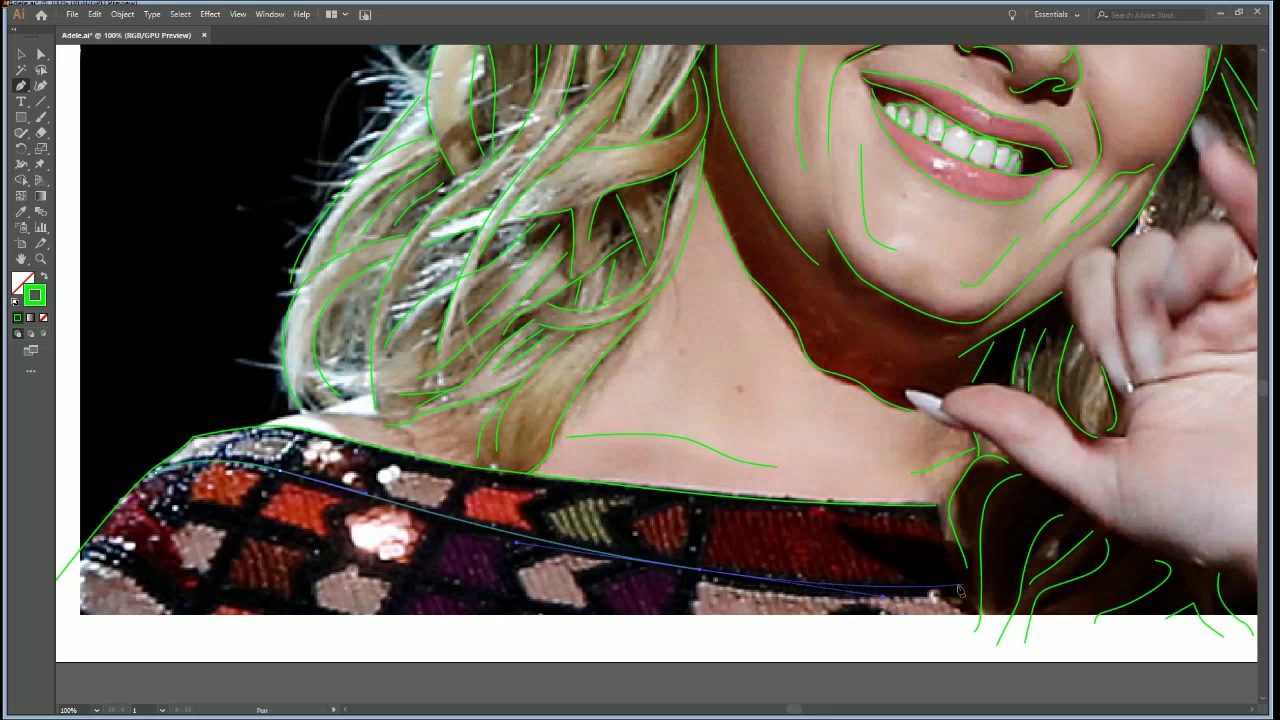
click(960, 591)
ctrl+click(750, 562)
Trace three lower pattern lines on the dress, following its curve from the shoulder and sleeve toward the photo's bottom edge
click(168, 509)
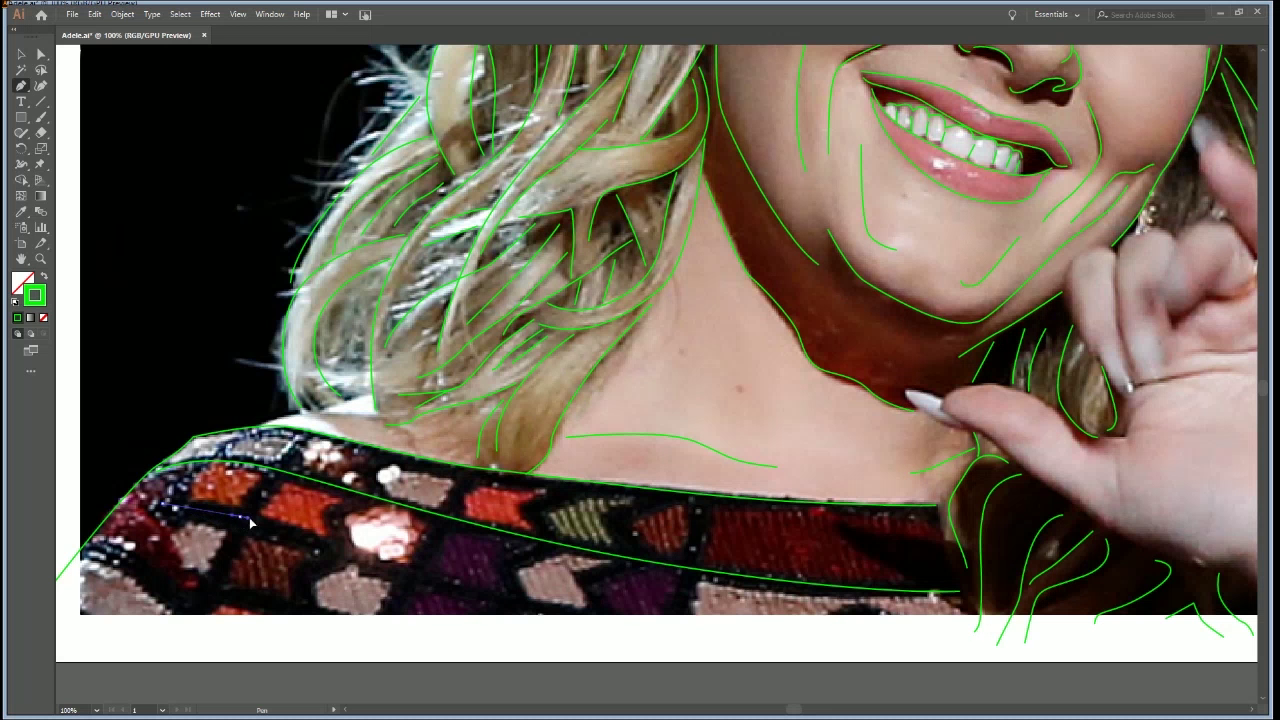
drag(640, 630, 757, 640)
ctrl+click(322, 643)
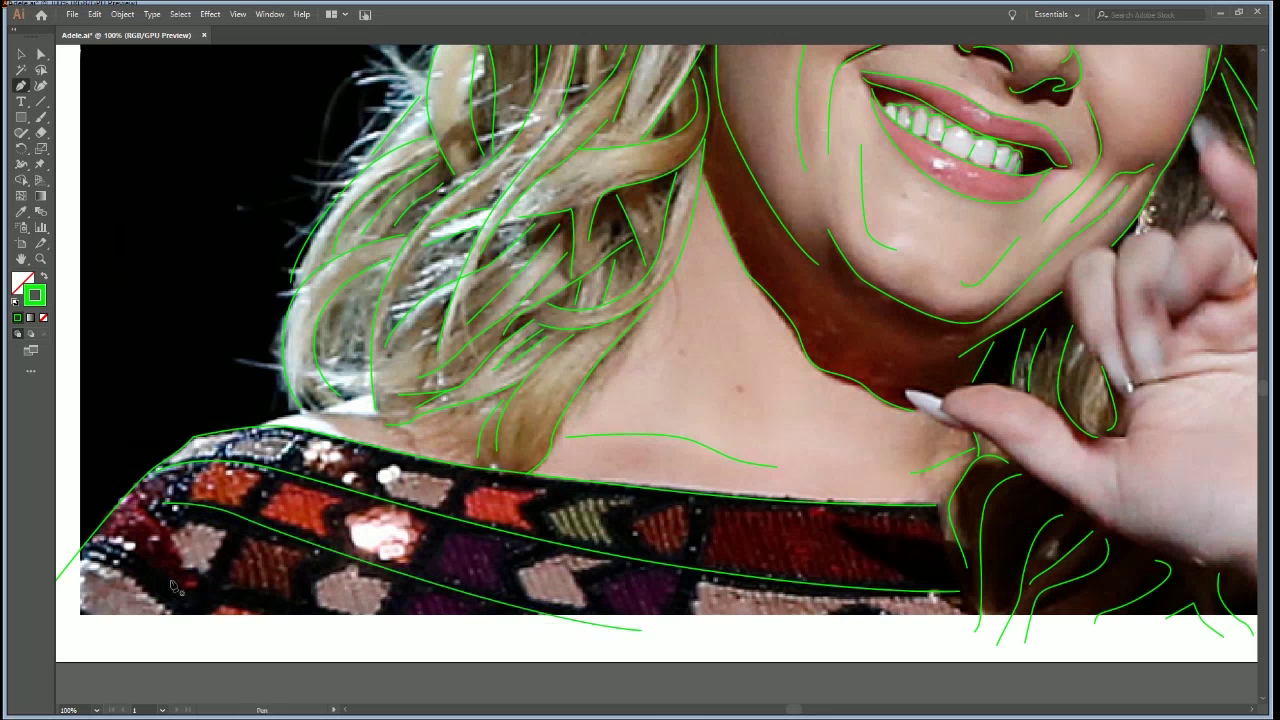
click(85, 545)
drag(193, 613, 200, 643)
ctrl+click(214, 606)
click(214, 596)
drag(357, 631, 411, 650)
ctrl+click(411, 650)
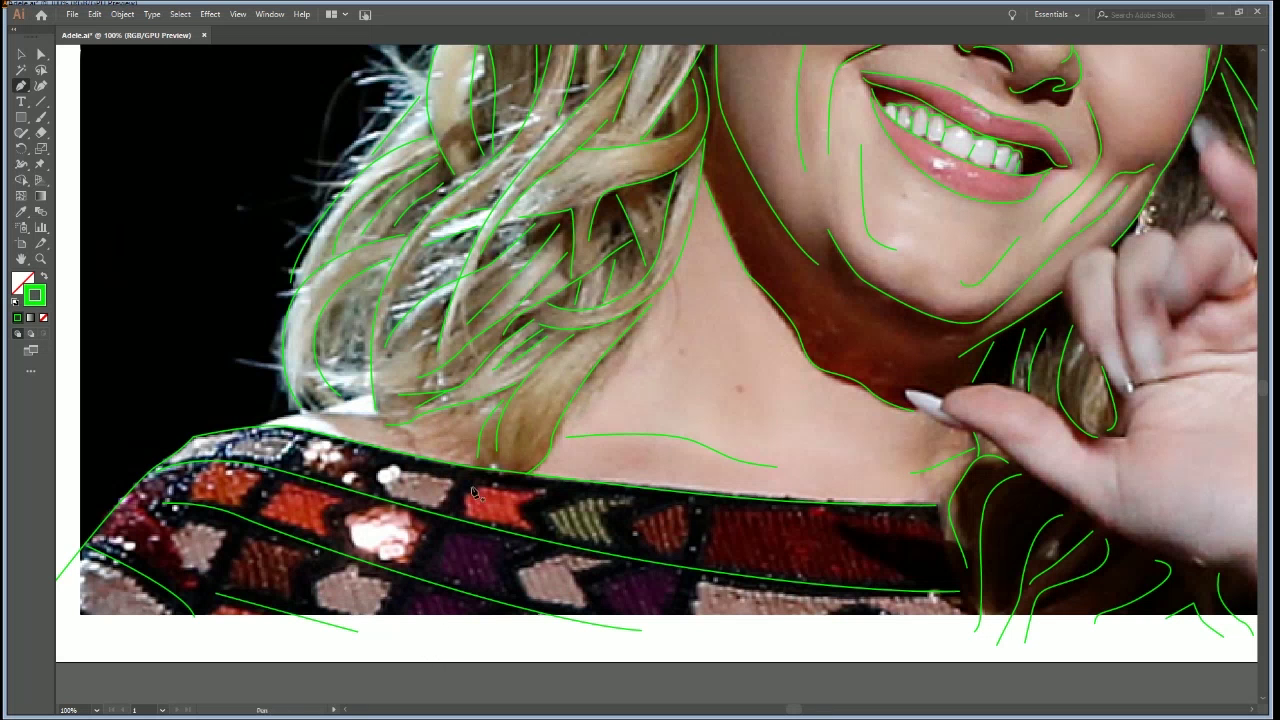
Trace two diagonal dividing lines down the dress pattern from the neckline past the photo's bottom edge
drag(465, 476, 323, 694)
ctrl+click(441, 684)
drag(263, 495, 206, 606)
click(191, 646)
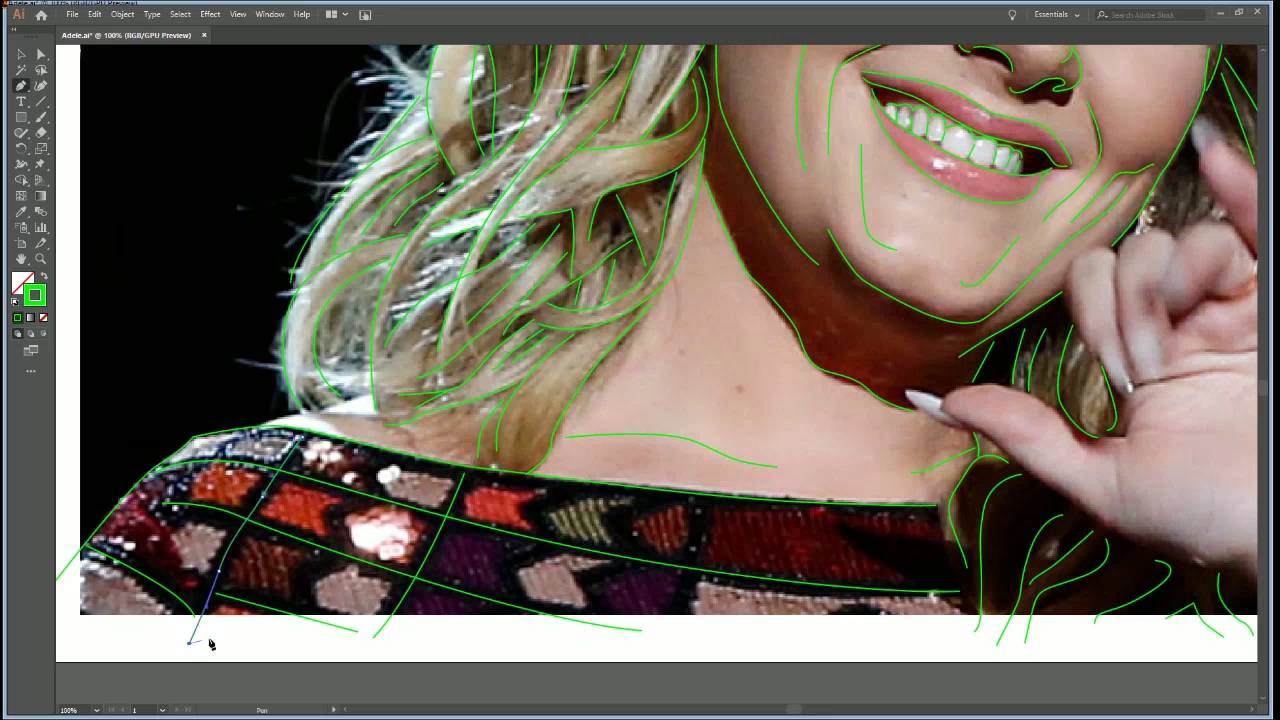
ctrl+click(257, 651)
Trace a zigzag line between the two diagonal lines of the dress pattern, following the sequin patches
drag(395, 461, 367, 471)
click(335, 512)
click(339, 555)
click(301, 577)
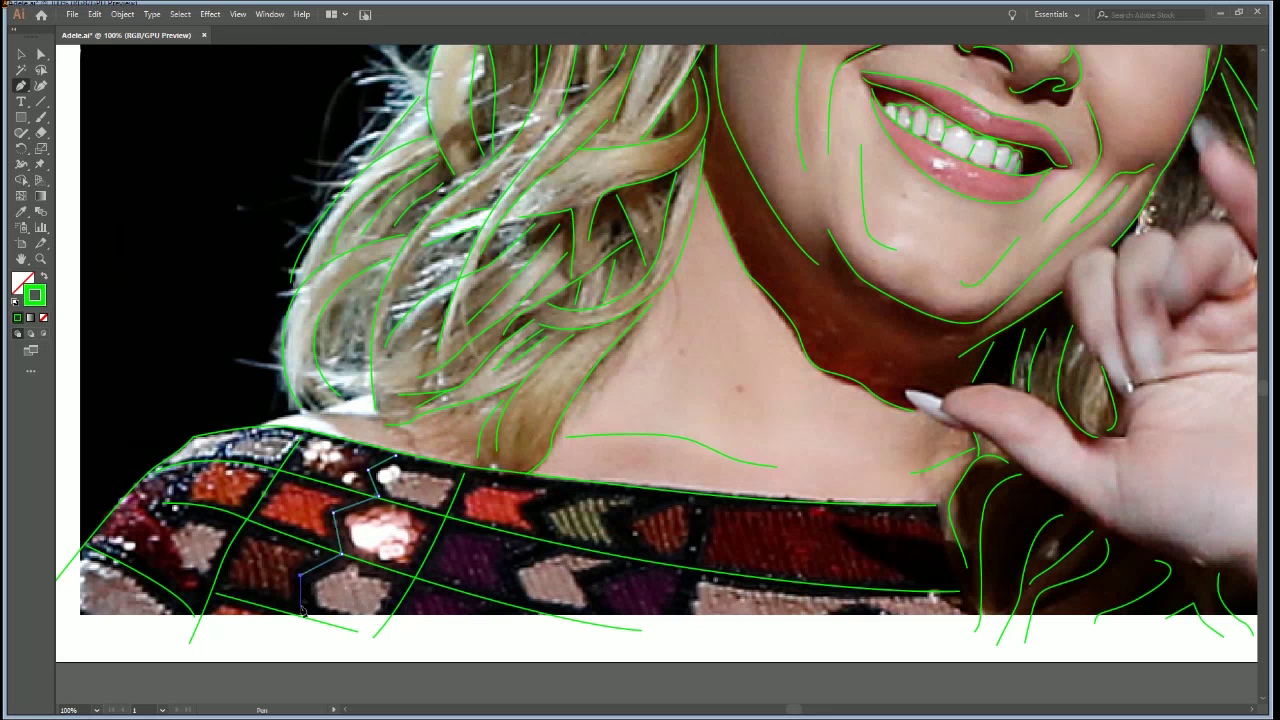
click(304, 618)
ctrl+click(304, 620)
Trace a zigzag line down the dress between the red-orange patch and the olive patch
click(535, 507)
click(547, 543)
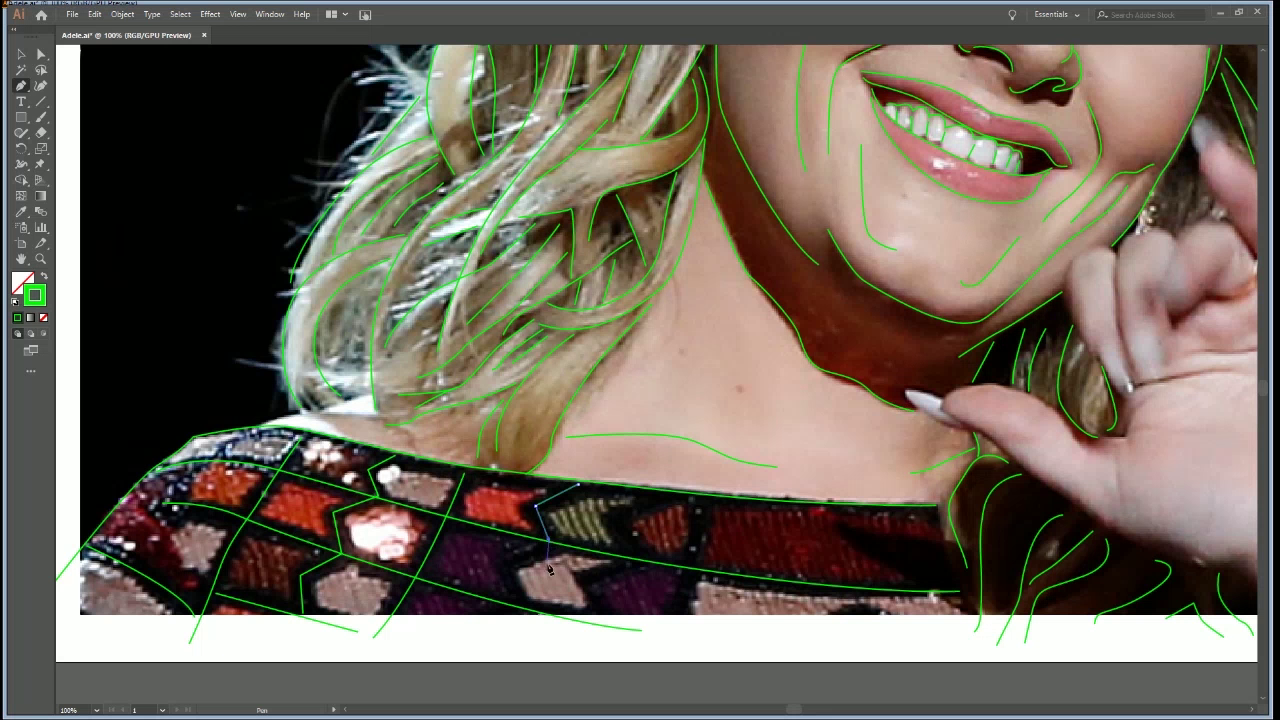
click(505, 566)
click(521, 609)
click(495, 635)
key(Return)
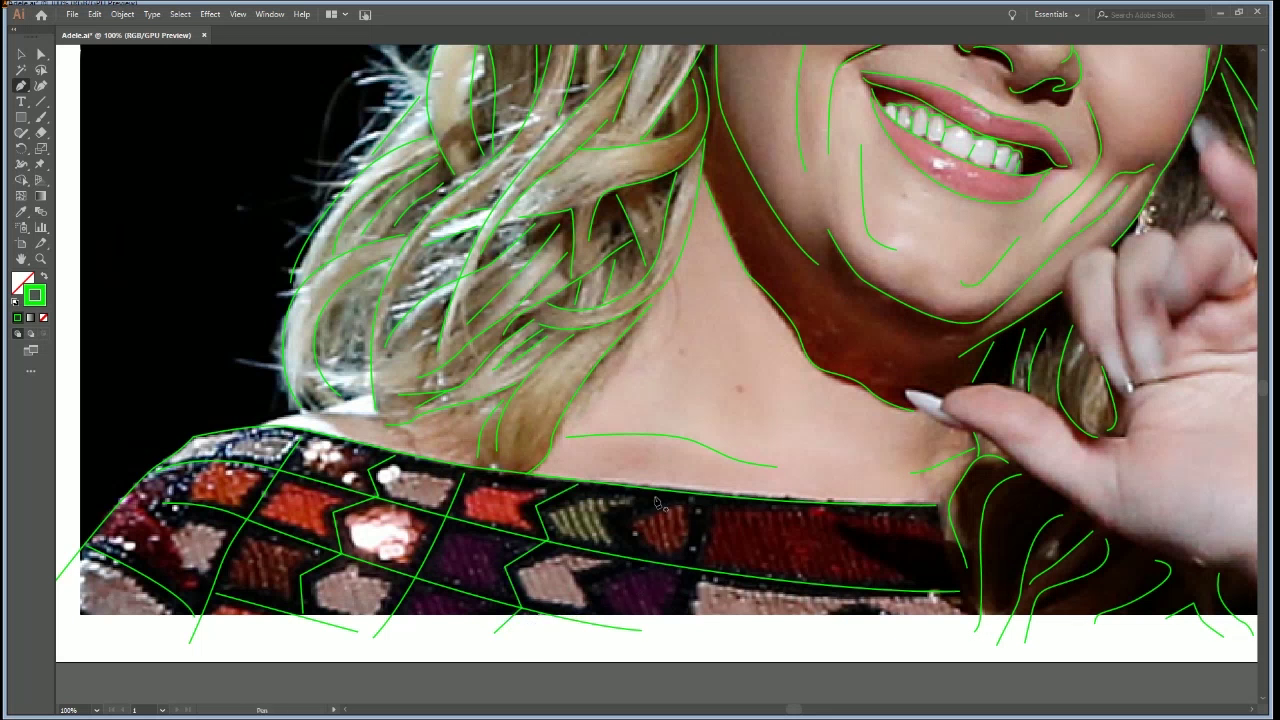
Trace a zigzag line down the dress between the olive patch and the dark red patch beside it
click(661, 498)
click(618, 517)
click(640, 556)
click(587, 578)
click(603, 623)
ctrl+click(655, 631)
Trace the near-vertical dividing line in front of the large dark red panel of the dress
click(207, 581)
ctrl+click(251, 634)
click(693, 499)
click(671, 633)
drag(671, 641, 645, 703)
ctrl+click(746, 658)
Trace a short steep line on the skin below the thumbnail, crossing the short collarbone line
drag(799, 498, 671, 511)
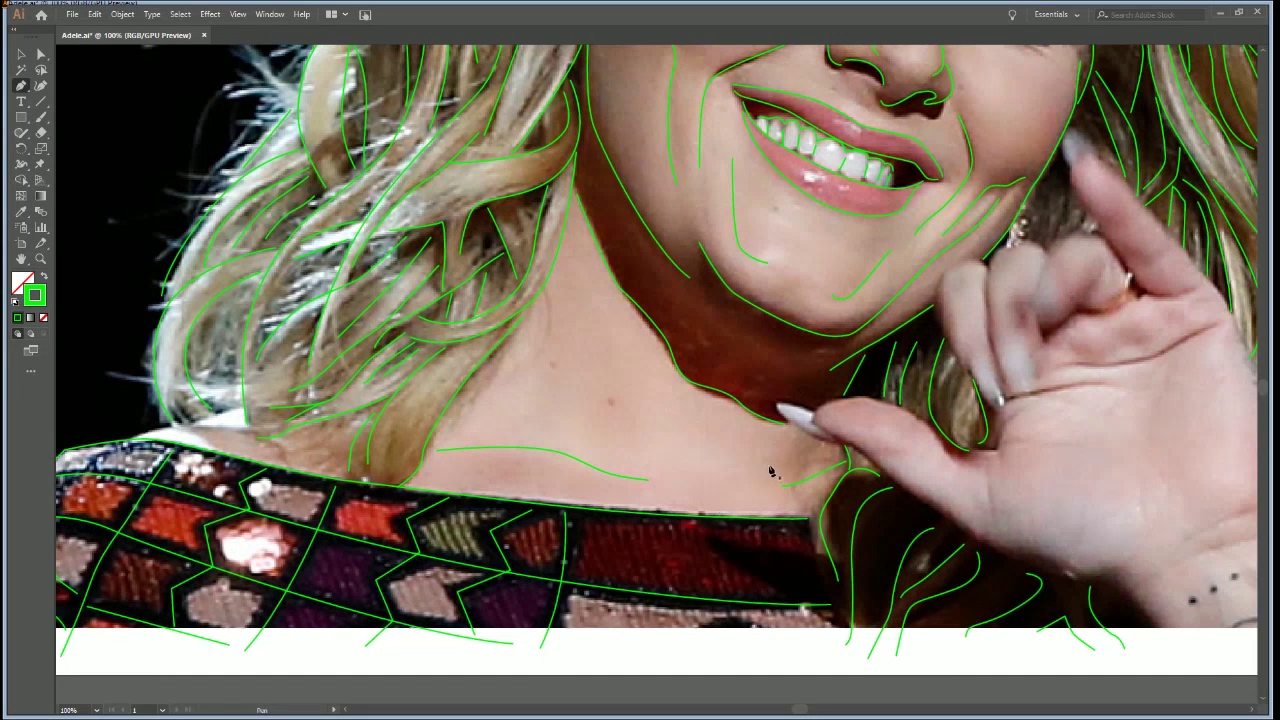
drag(796, 491, 798, 511)
ctrl+click(722, 485)
Trace the thumb's upper outline from the nail base over the knuckle to the palm
drag(839, 460, 520, 430)
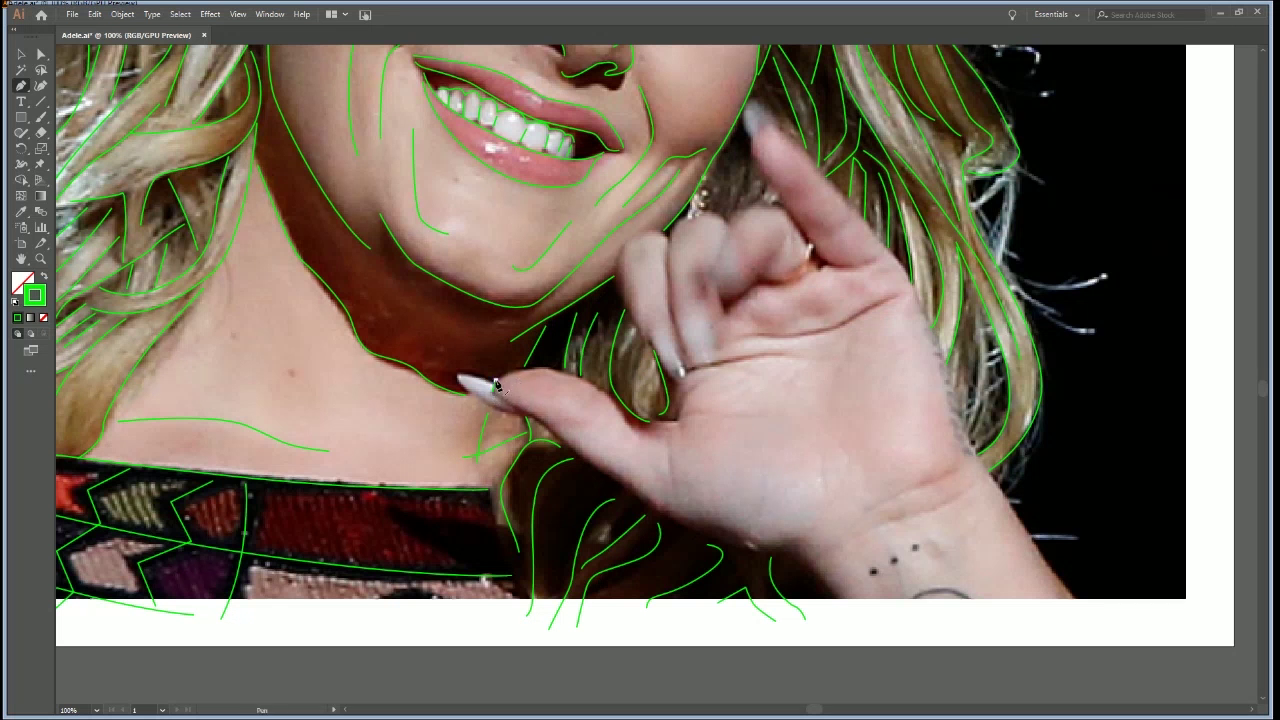
key(ctrl)
key(ctrl+=)
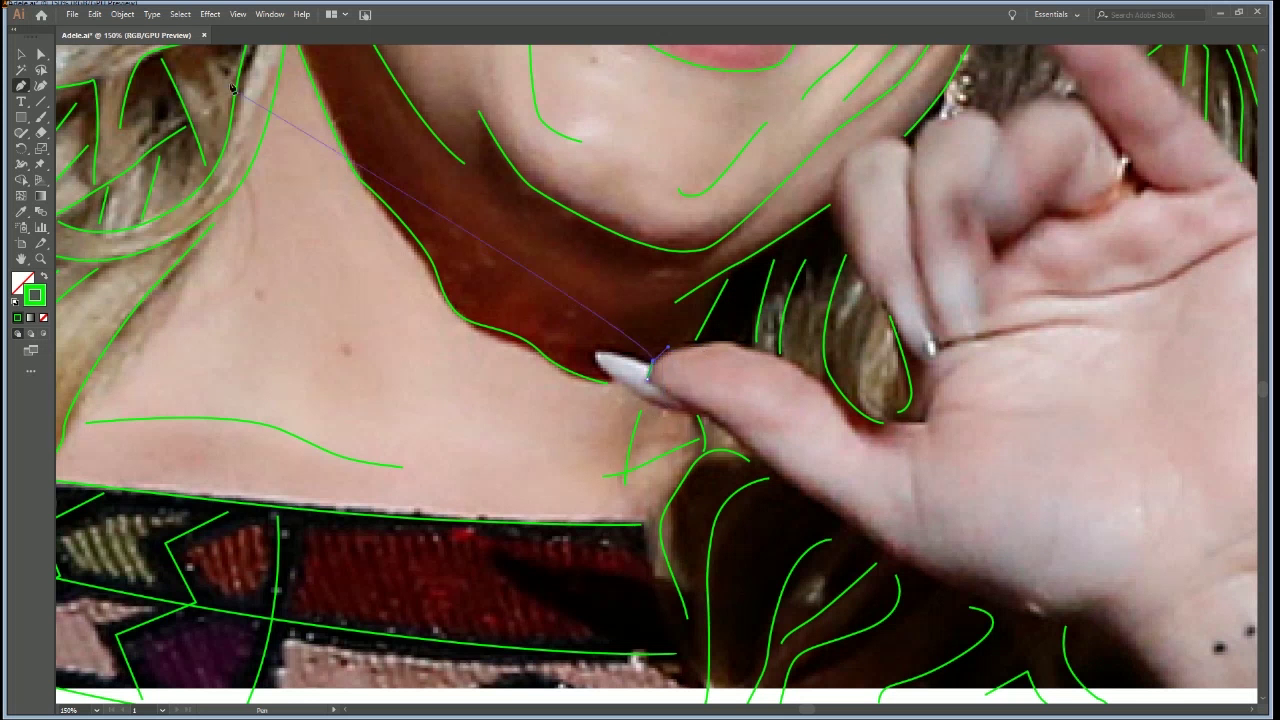
key(shift+c)
mouse_move(651, 369)
mouse_down()
mouse_move(678, 347)
mouse_move(662, 354)
mouse_up()
key(p)
click(757, 355)
click(823, 384)
click(869, 421)
drag(868, 424, 880, 429)
click(918, 423)
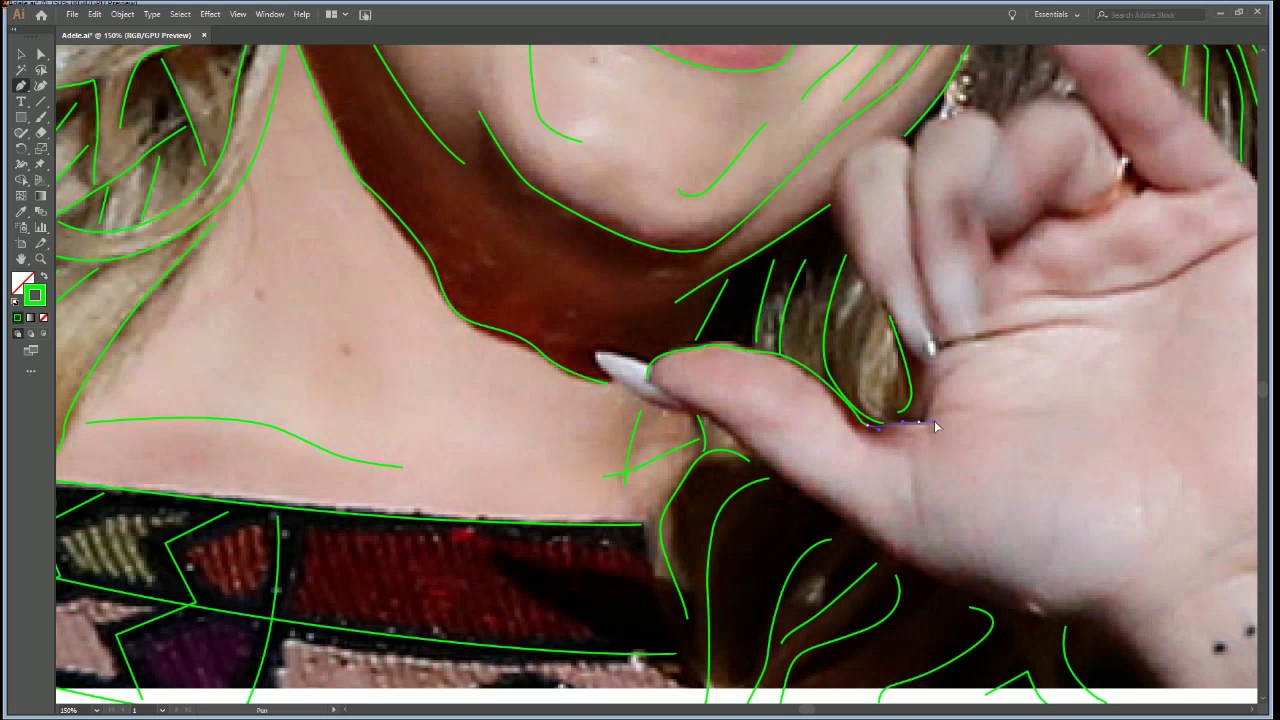
ctrl+click(954, 427)
Adjust the anchor point where the thumb outline meets the palm so the curve fits the photo
drag(985, 425, 825, 451)
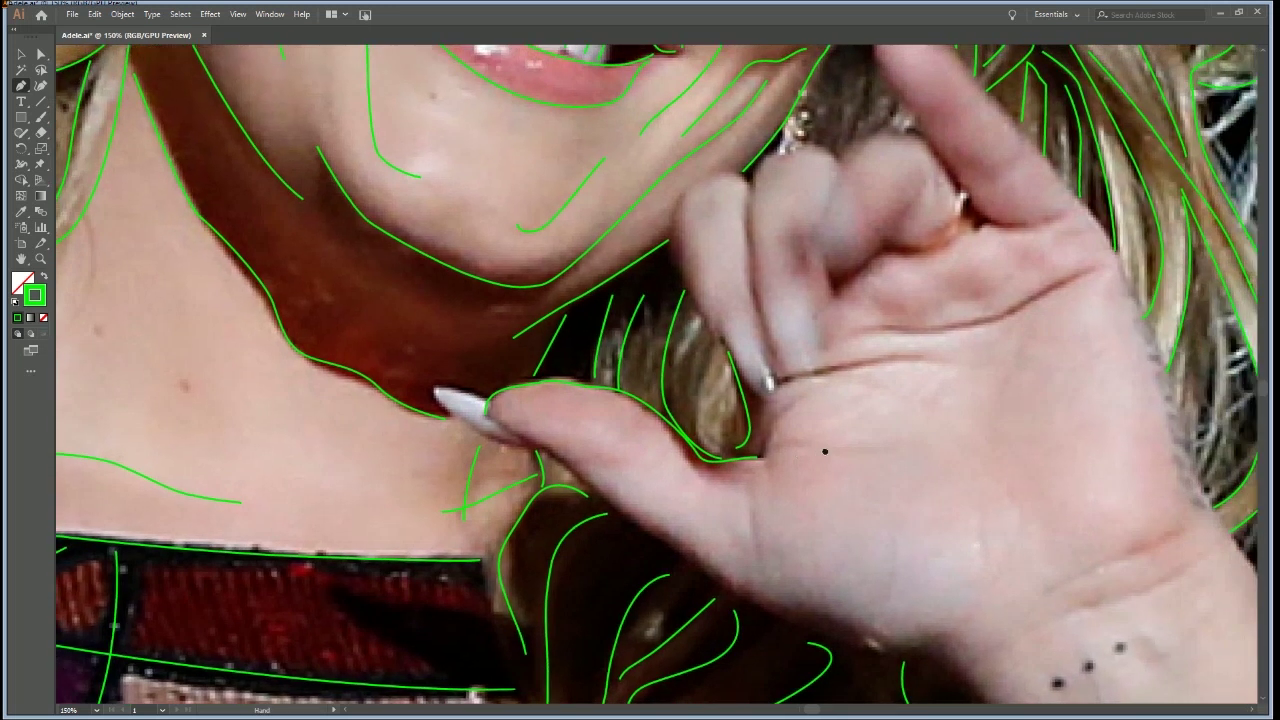
key(a)
click(705, 461)
drag(705, 461, 709, 455)
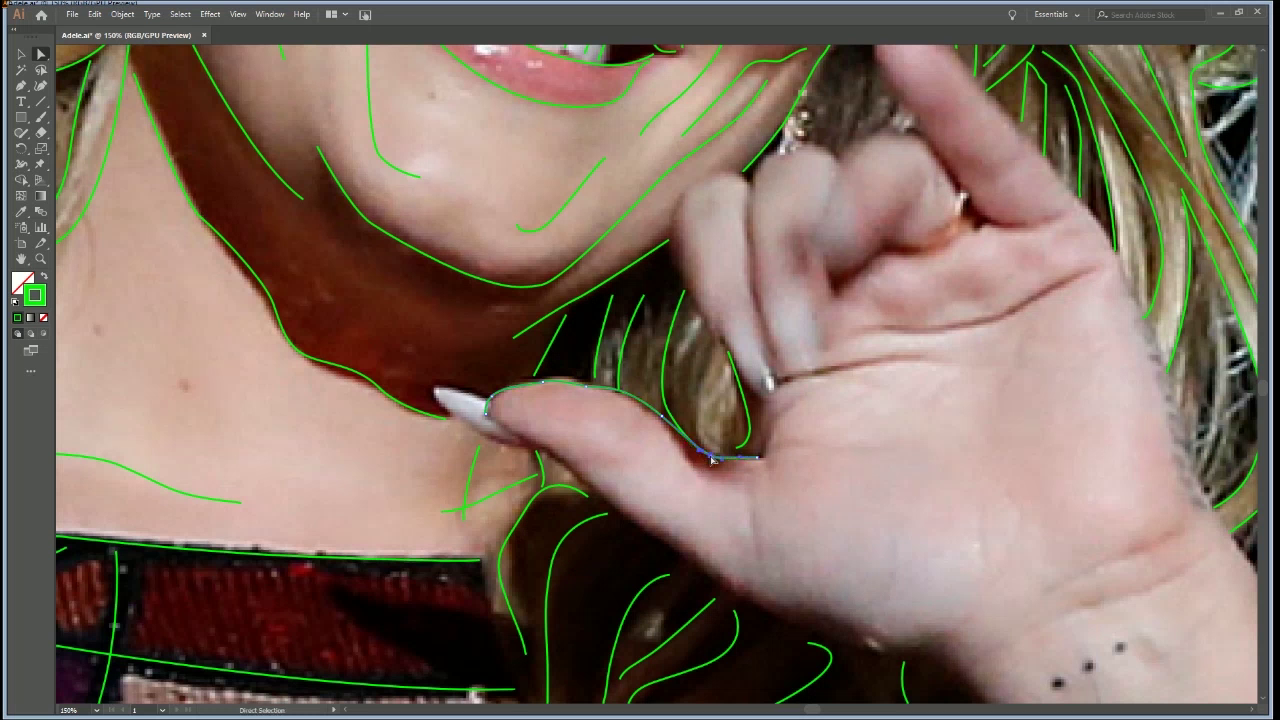
click(732, 503)
Trace the outline of the thumbnail from its tip back to the underside of the thumb
key(p)
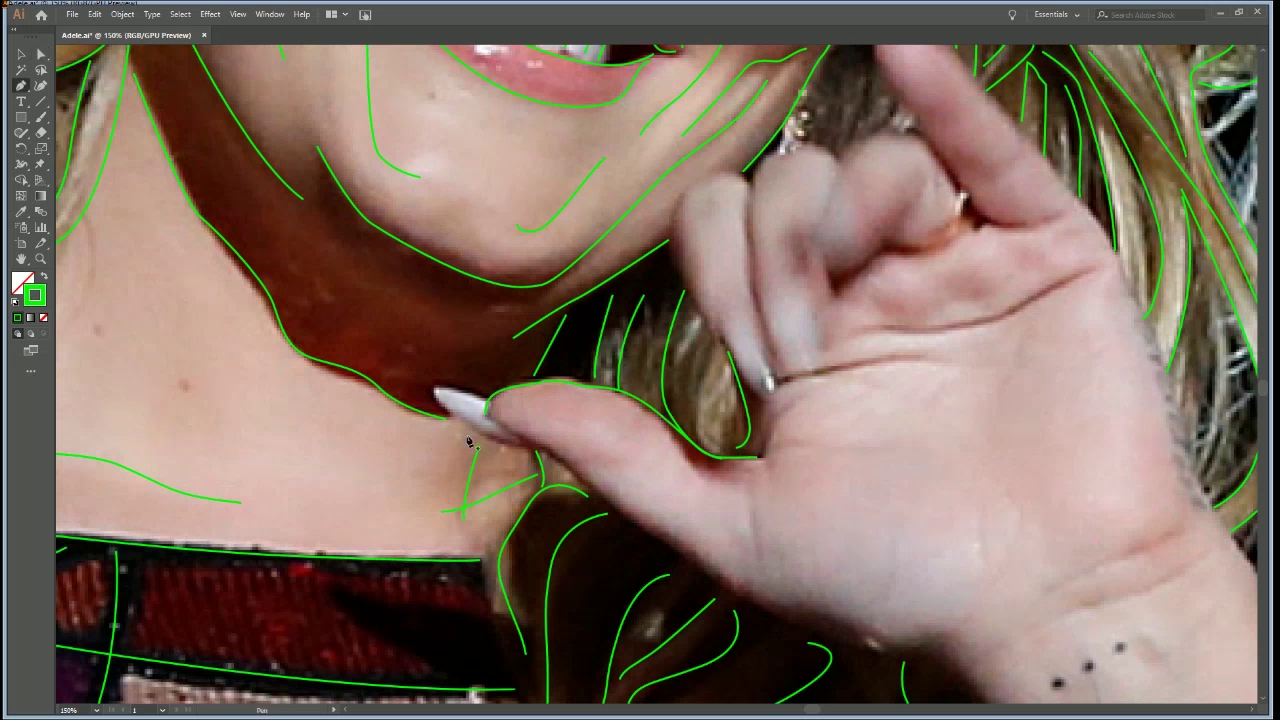
click(432, 388)
drag(484, 434, 517, 444)
click(535, 450)
ctrl+click(532, 431)
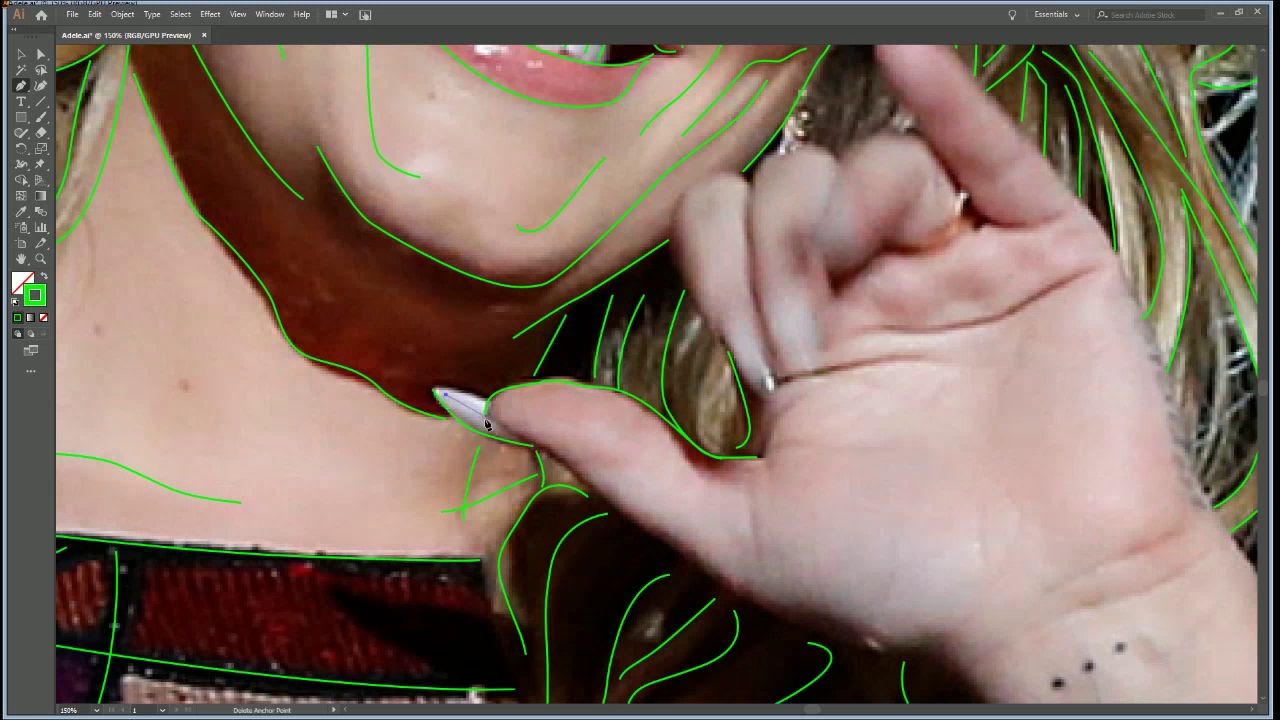
drag(535, 449, 548, 453)
ctrl+click(558, 434)
Trace the lower edge of the thumb and hand down along the wrist past the photo's bottom edge
drag(691, 474, 643, 396)
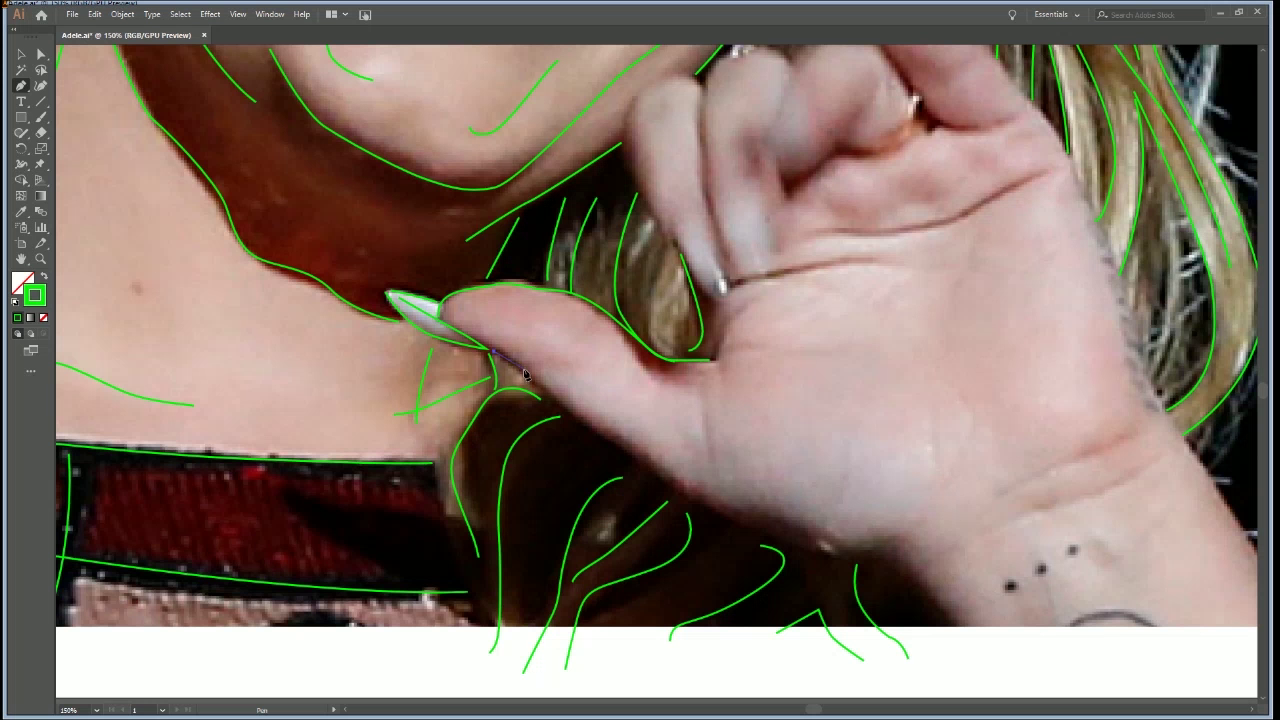
drag(540, 395, 604, 441)
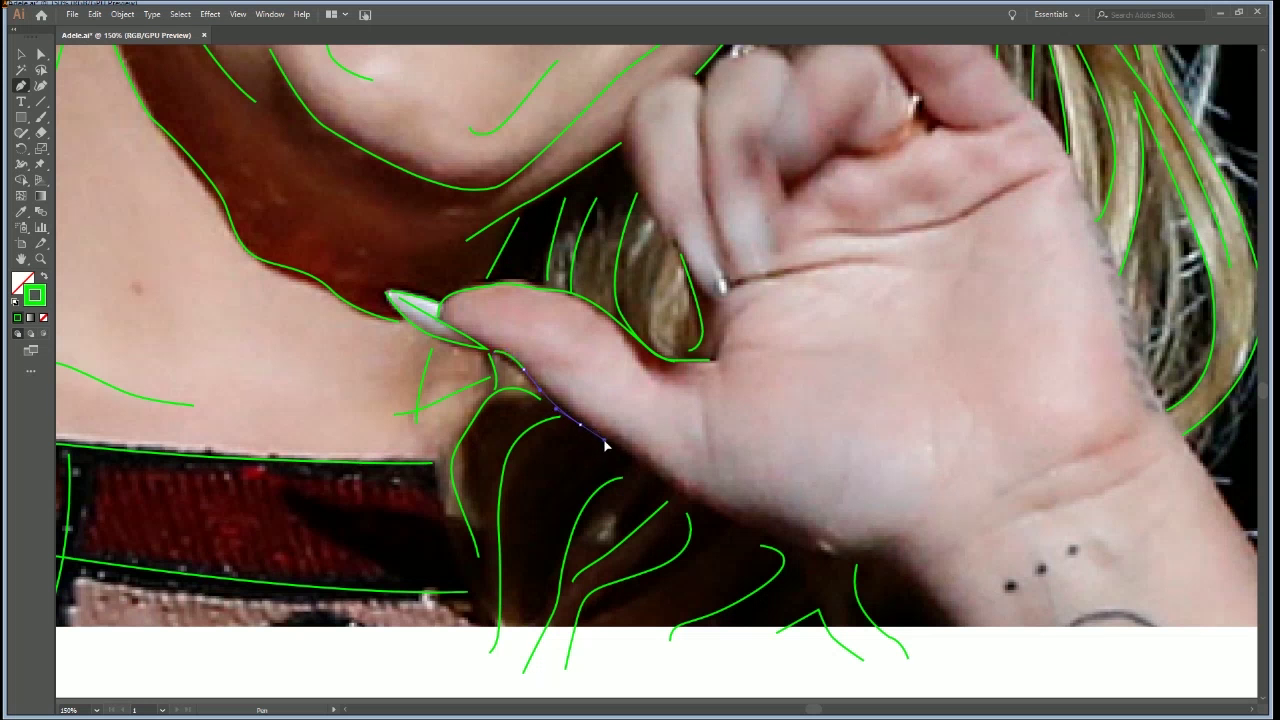
click(685, 501)
drag(781, 541, 866, 566)
click(888, 566)
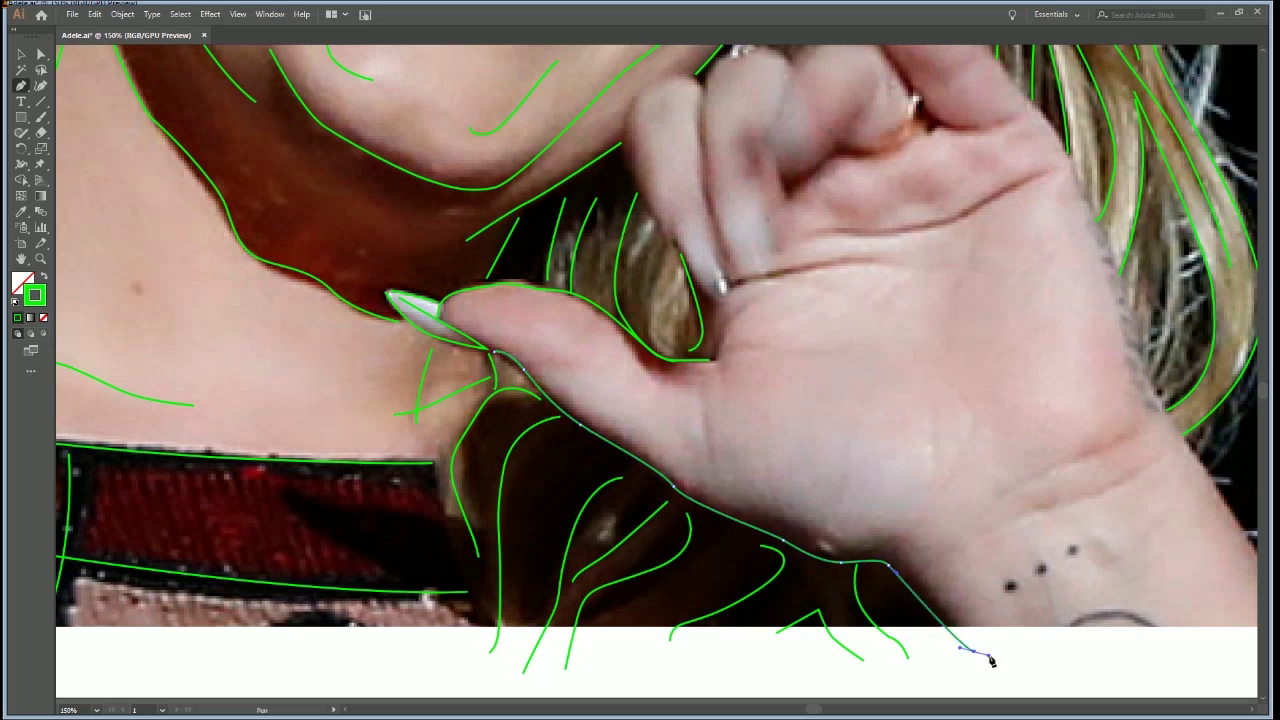
Trace the palm crease from the curled fingertips and the two shorter crease lines starting near the thumb's base
key(space)
drag(923, 450, 637, 455)
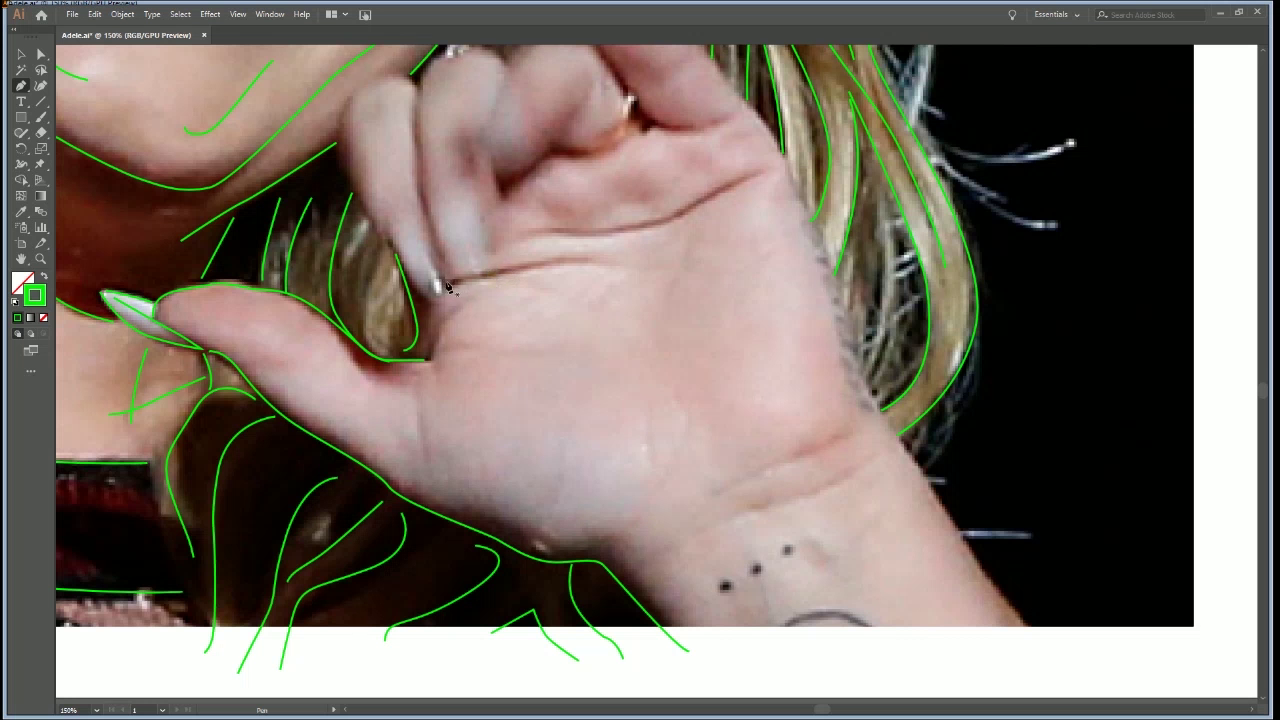
drag(505, 276, 590, 261)
drag(668, 267, 688, 268)
ctrl+click(622, 335)
drag(470, 304, 492, 288)
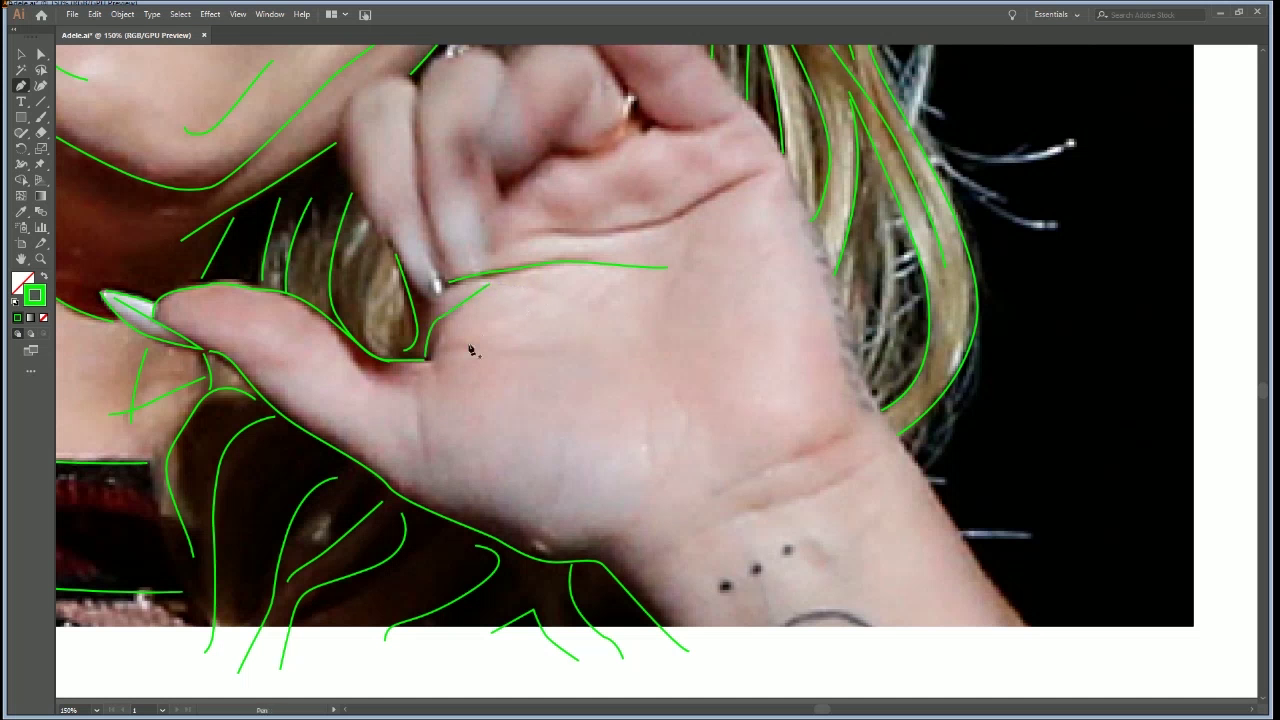
mouse_move(431, 353)
mouse_down()
mouse_move(559, 358)
mouse_move(614, 346)
mouse_up()
Trace the curved fold at the heel of the thumb and the two creases across the wrist
drag(628, 538, 690, 442)
drag(727, 490, 860, 420)
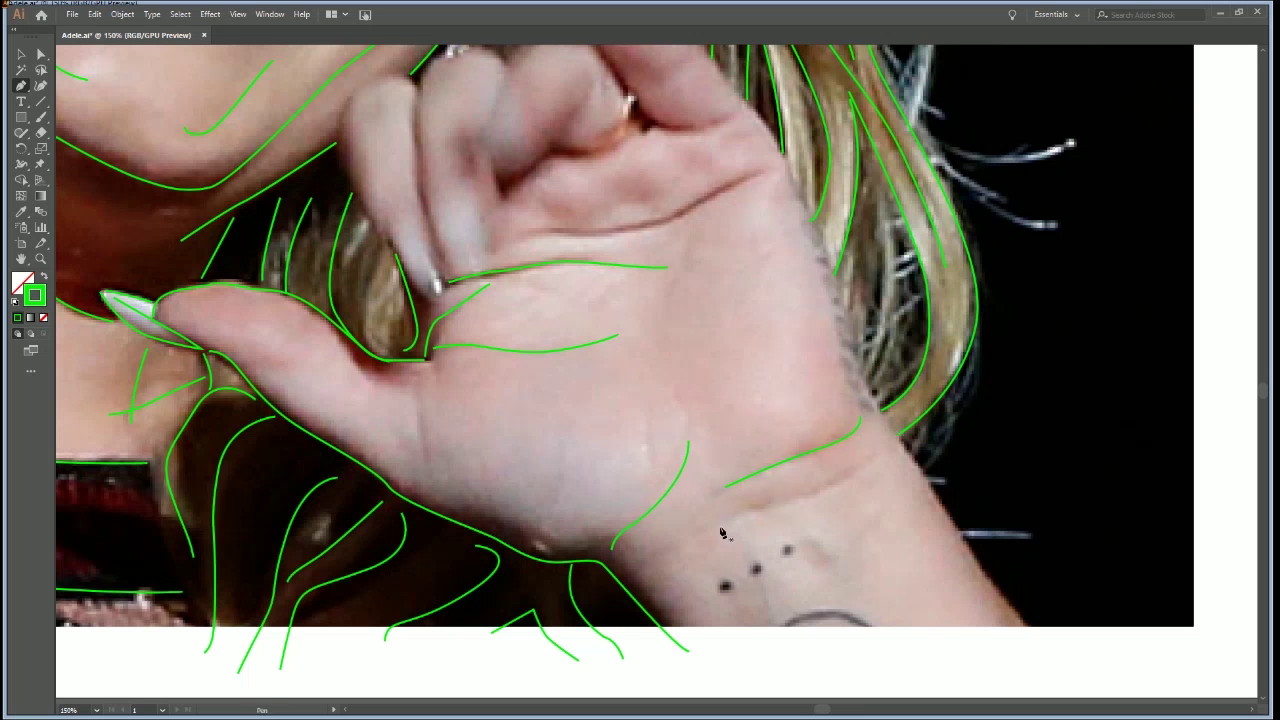
mouse_move(697, 540)
mouse_down()
mouse_move(768, 518)
mouse_move(883, 432)
mouse_up()
Trace the long palm crease below the curled fingers up toward the hand's outer edge
drag(571, 236, 608, 241)
mouse_move(690, 217)
mouse_down()
mouse_move(745, 186)
mouse_move(806, 175)
mouse_move(752, 180)
mouse_move(801, 153)
mouse_up()
ctrl+click(738, 239)
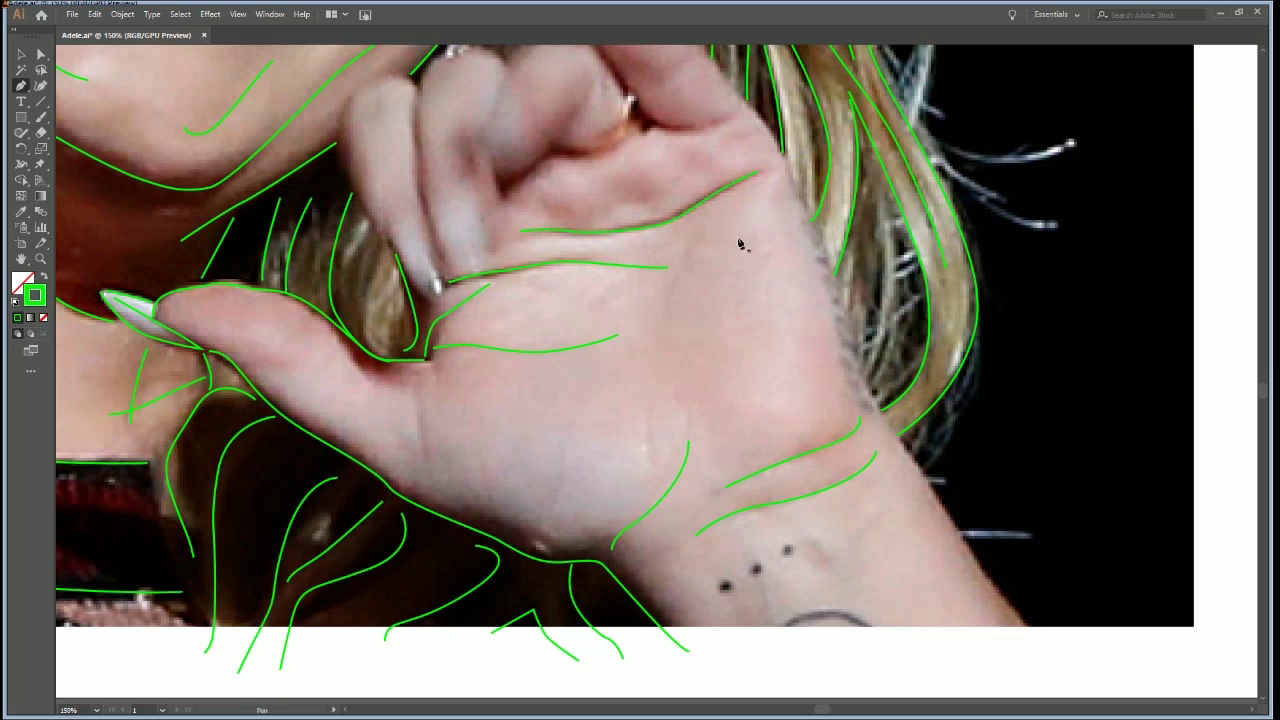
Trace the raised finger's inner edge from the nail down to the ring and its base
drag(532, 248, 514, 346)
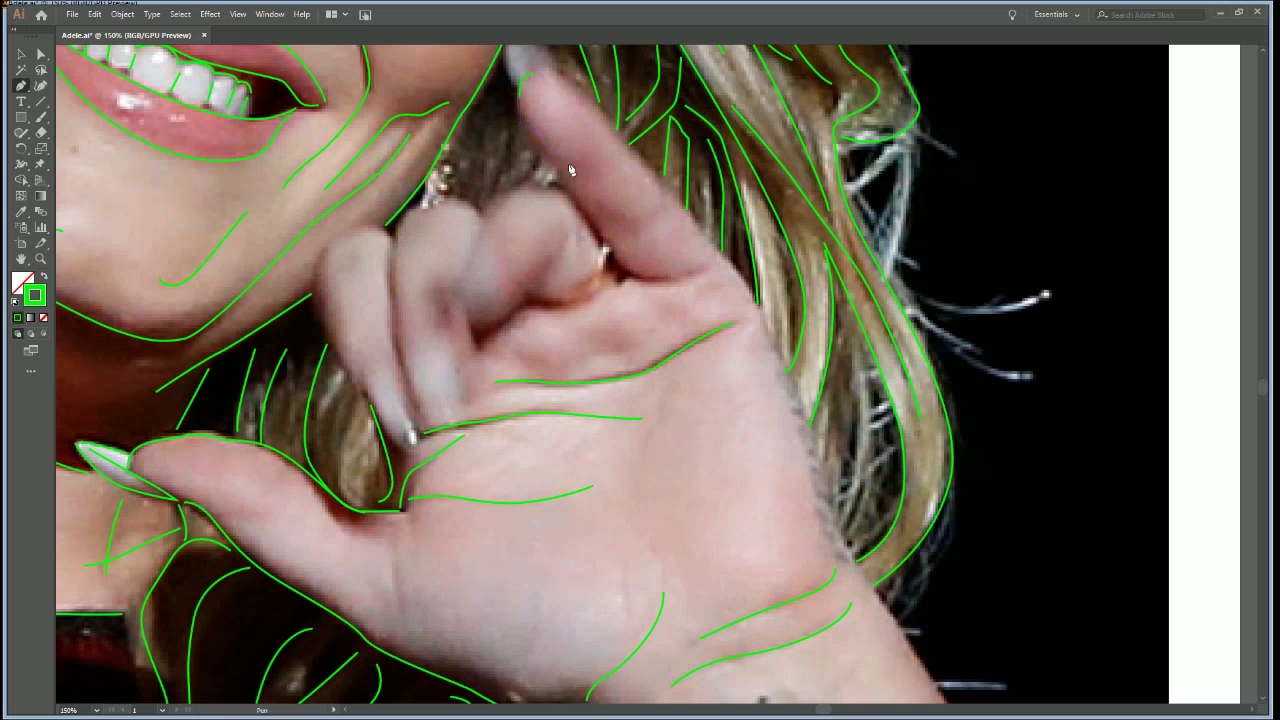
ctrl+click(599, 202)
drag(614, 264, 694, 276)
ctrl+click(651, 228)
Trace the outer contour from the raised finger's nail down the side of the palm and wrist past the photo's edge
drag(642, 205, 616, 227)
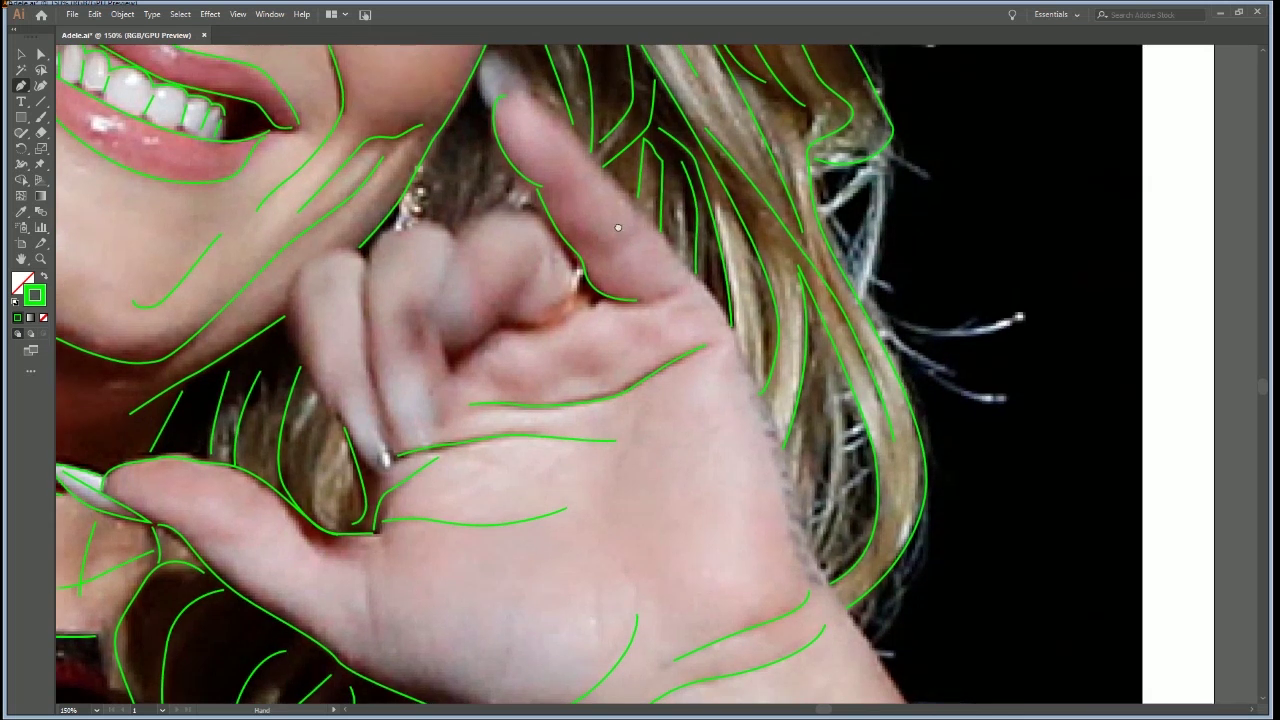
click(505, 97)
drag(520, 88, 519, 86)
drag(577, 137, 613, 179)
drag(690, 273, 731, 332)
drag(756, 371, 762, 393)
drag(794, 478, 800, 507)
drag(823, 574, 831, 302)
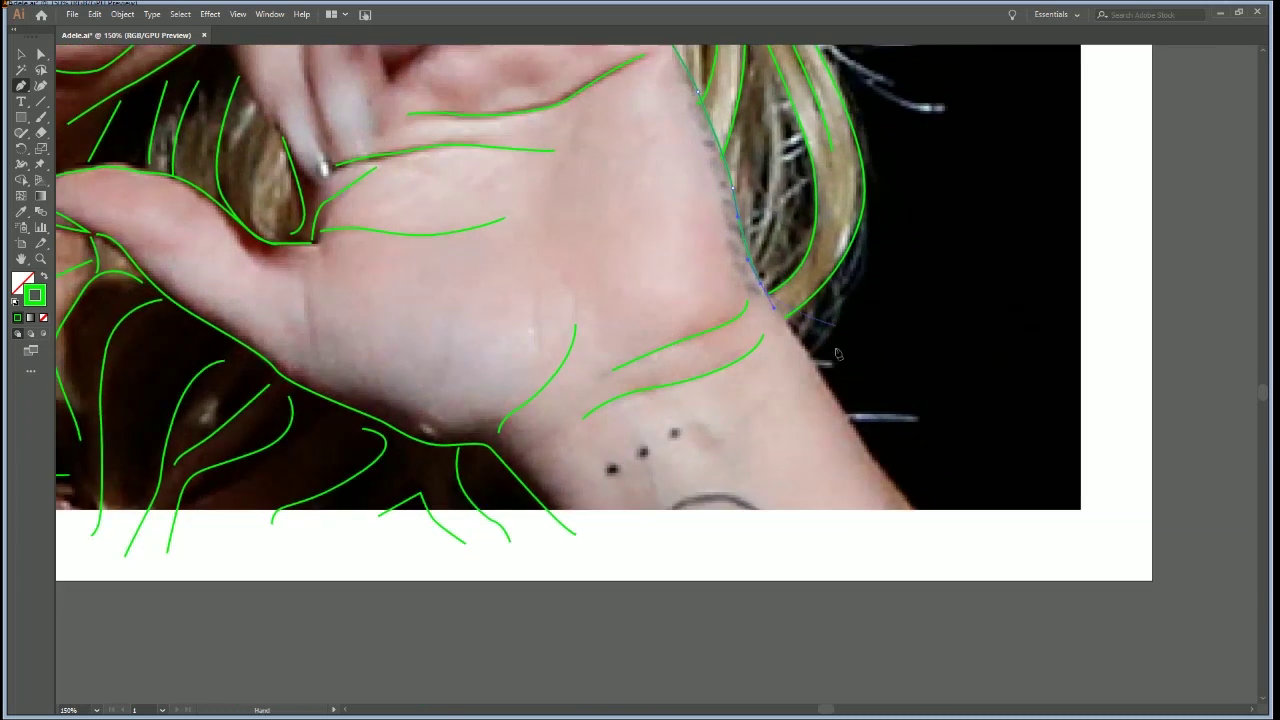
click(820, 375)
click(880, 469)
click(935, 532)
ctrl+click(820, 491)
Trace the fold inside the curled finger nearest the ring and its lower edge up to the ring
drag(541, 227, 676, 370)
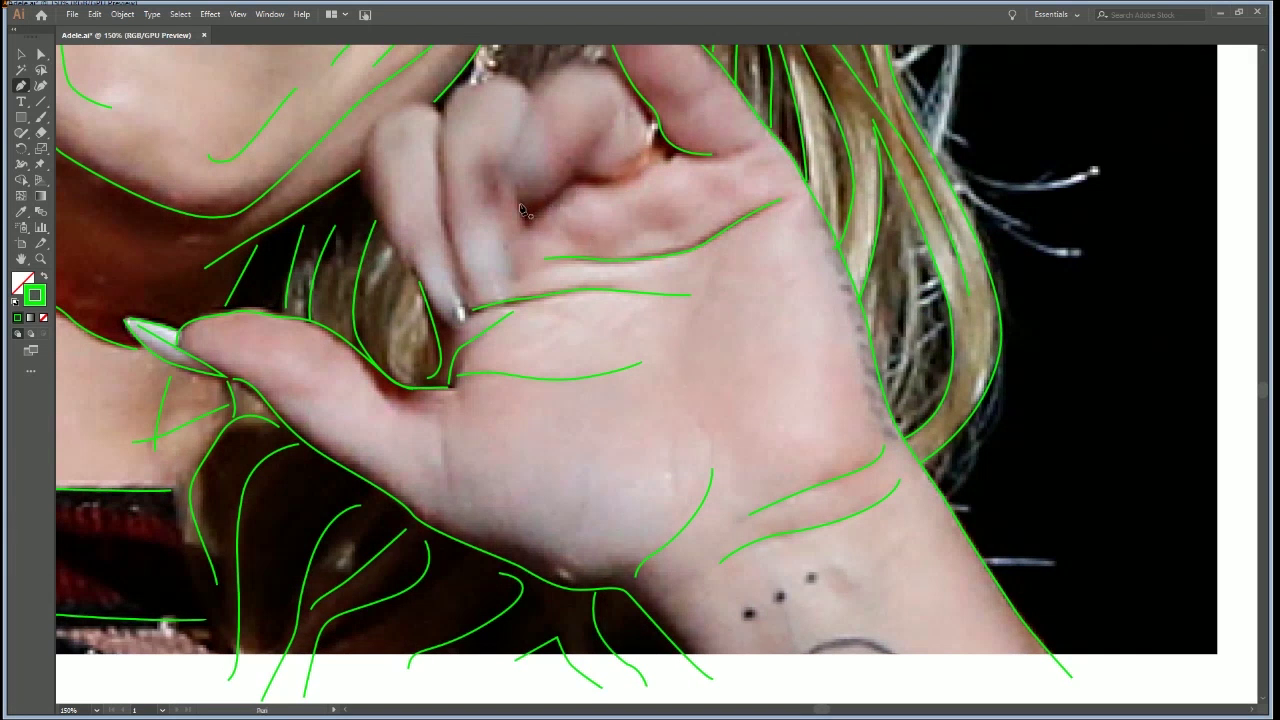
drag(521, 203, 537, 208)
drag(601, 126, 605, 83)
ctrl+click(634, 147)
click(576, 170)
drag(597, 180, 655, 144)
ctrl+click(666, 193)
Trace the short line where the palm meets the underside of the curled fingers
click(523, 220)
key(ctrl+z)
key(ctrl+z)
drag(580, 184, 574, 185)
ctrl+click(603, 212)
Trace the rounded nail of the curled finger nearest the ring
drag(546, 141, 547, 140)
key(ctrl)
drag(546, 141, 510, 165)
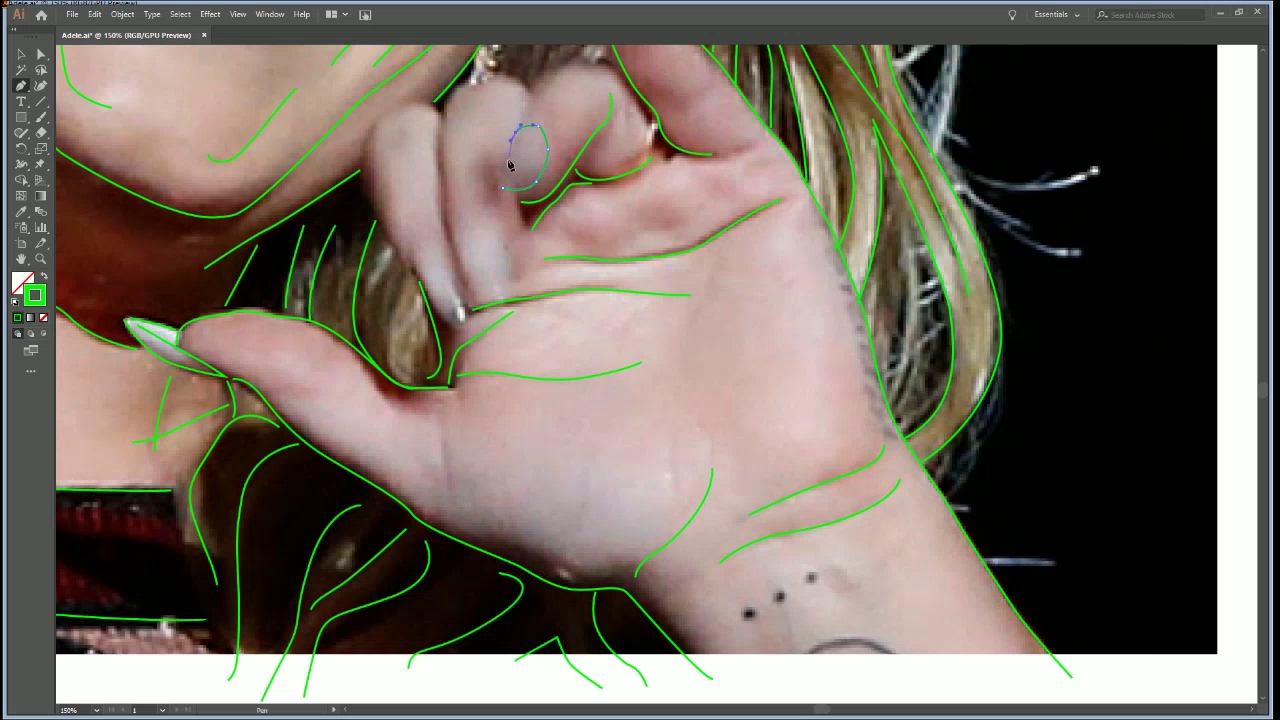
click(503, 190)
ctrl+click(571, 98)
Trace the short edge below that fingernail and the finger's upper contour from the nail over to the ring
click(514, 200)
click(514, 194)
ctrl+click(527, 168)
click(519, 125)
drag(555, 73, 605, 67)
click(655, 122)
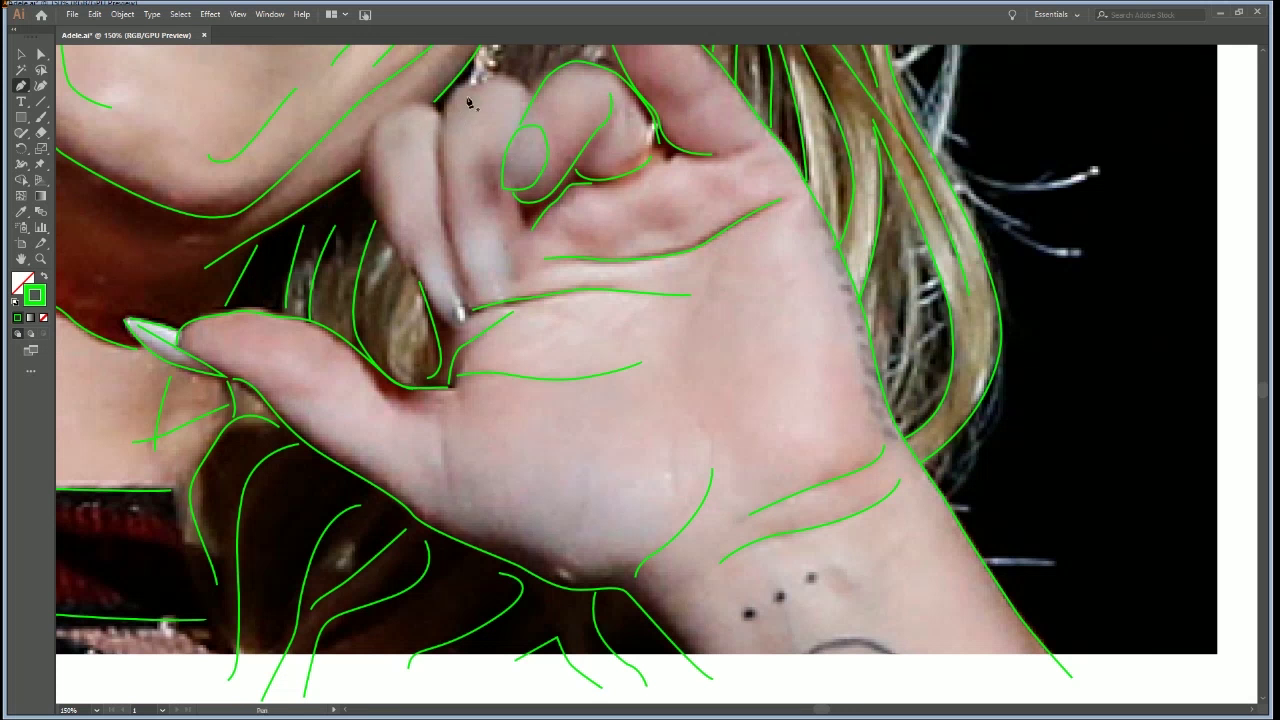
Trace both sides and the rounded knuckle of the middle curled finger
drag(482, 80, 463, 86)
click(457, 262)
ctrl+click(502, 248)
click(511, 275)
drag(520, 249, 516, 213)
click(514, 201)
drag(517, 96, 518, 115)
ctrl+click(515, 113)
click(484, 87)
drag(527, 94, 532, 103)
ctrl+click(514, 113)
Trace the oval nail at the tip of the middle curled finger
click(473, 233)
drag(461, 265, 463, 235)
click(460, 238)
ctrl+click(488, 205)
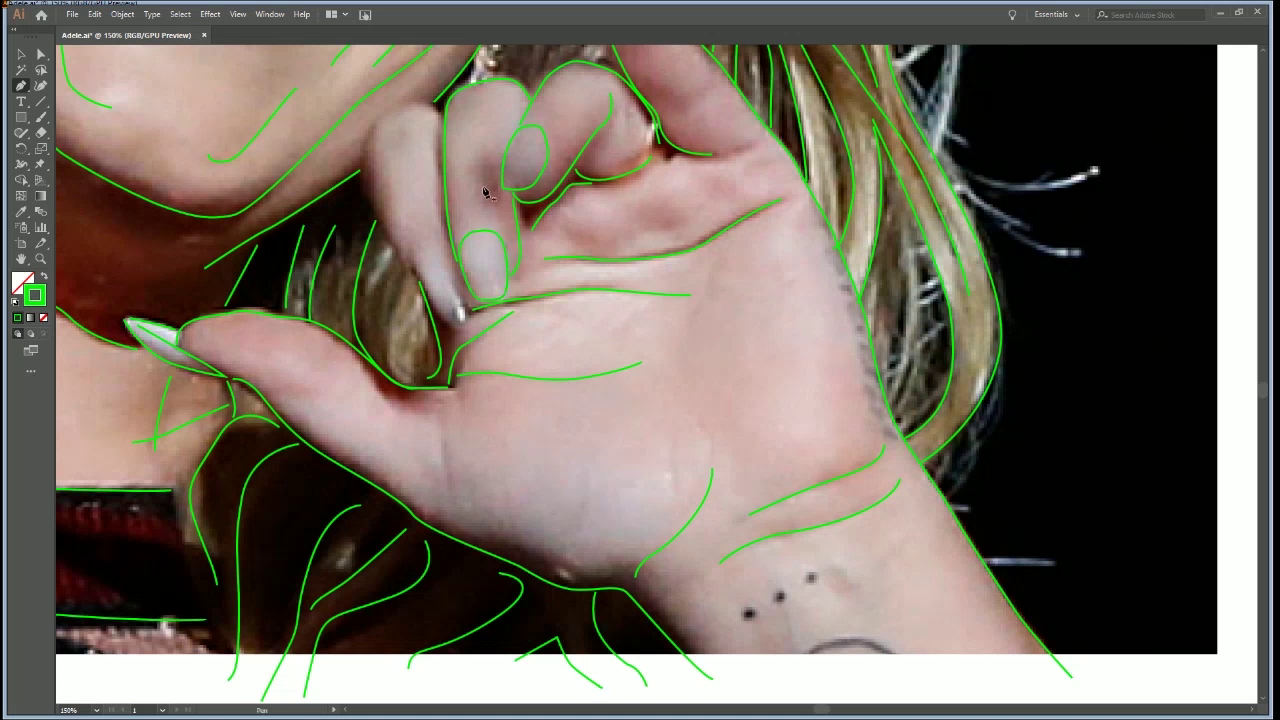
Trace the long nail and the outer contour of the curled finger farthest from the ring
click(420, 249)
drag(453, 328, 457, 267)
click(421, 252)
drag(420, 250, 404, 256)
ctrl+click(431, 179)
drag(367, 186, 444, 128)
ctrl+click(423, 153)
Trace the palm crease beneath the curled fingers and the long curved crease down the middle of the palm
mouse_move(566, 236)
mouse_down()
mouse_move(691, 228)
mouse_move(733, 201)
mouse_up()
ctrl+click(753, 196)
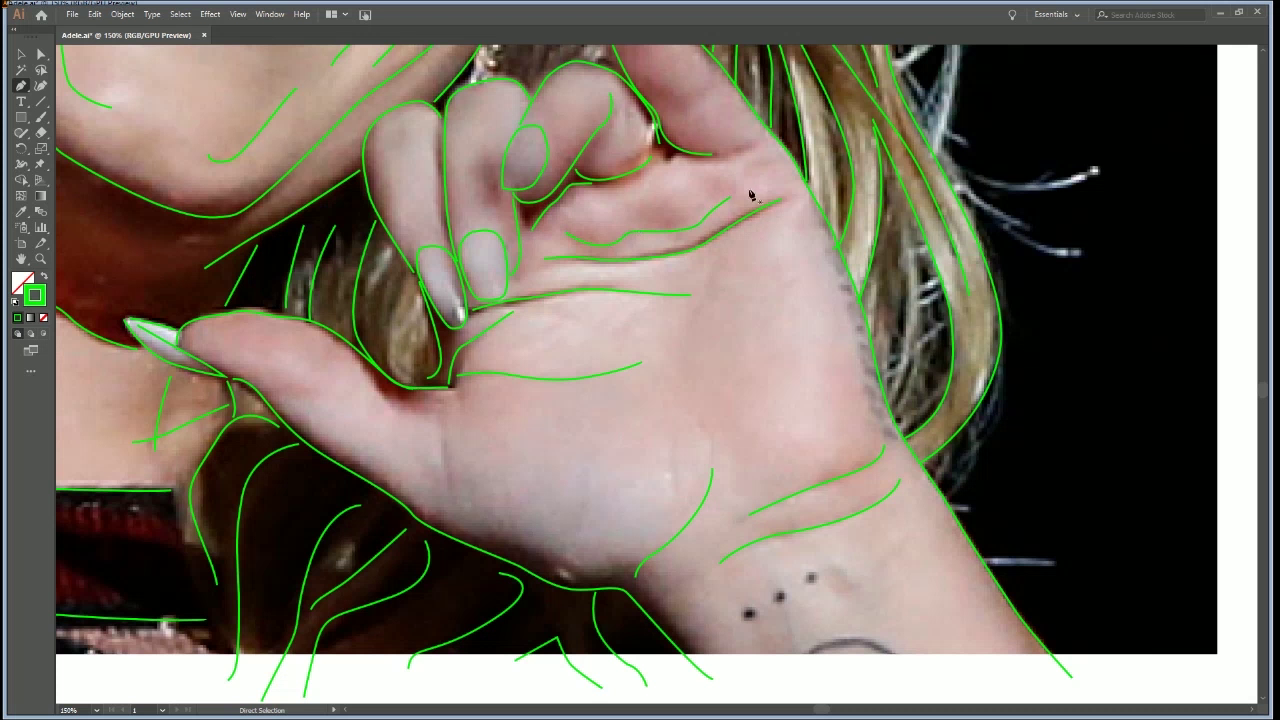
click(721, 261)
drag(697, 321, 697, 322)
drag(692, 395, 717, 443)
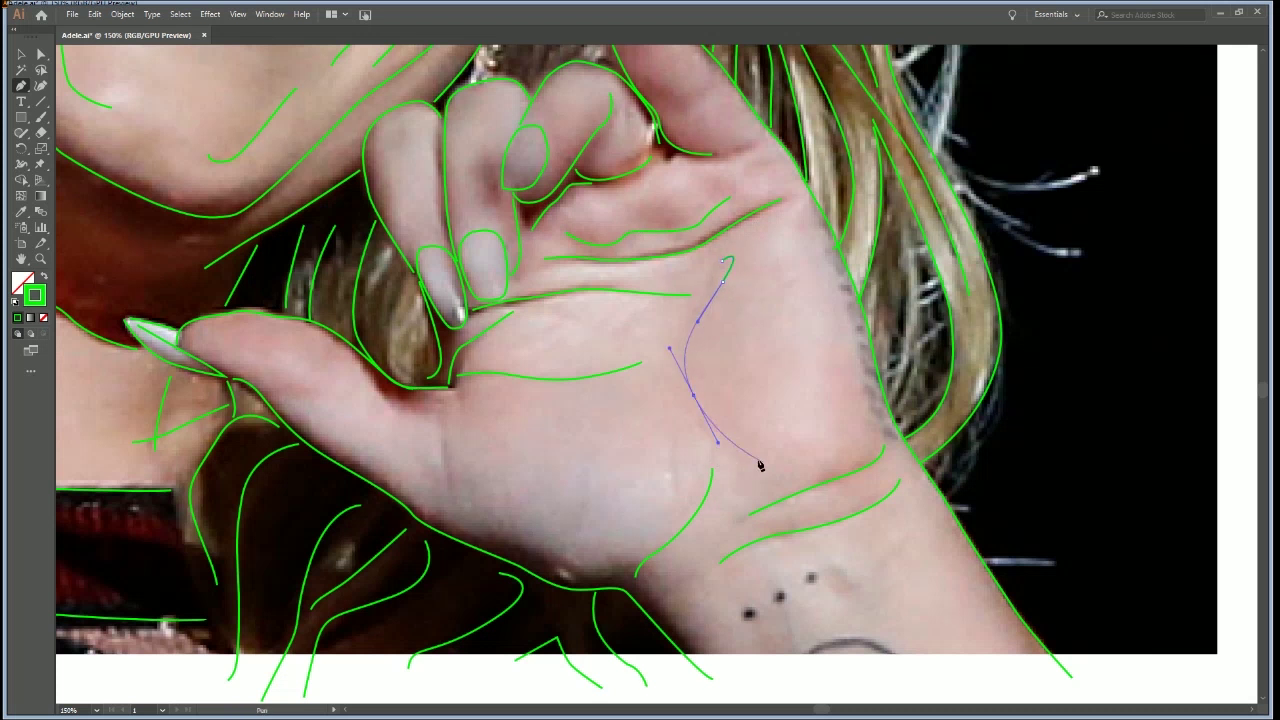
click(759, 463)
ctrl+click(770, 412)
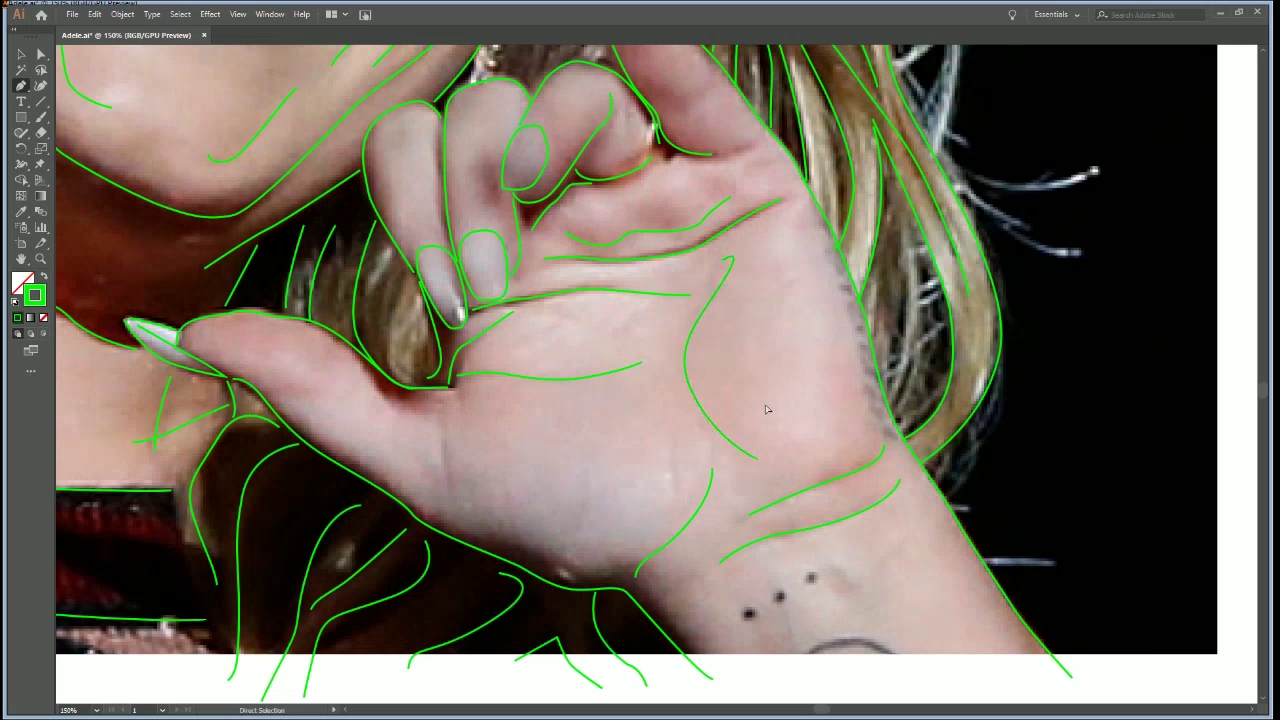
Trace three near-vertical crease lines at the base of the thumb
click(440, 404)
drag(453, 501, 470, 535)
ctrl+click(466, 420)
click(458, 404)
drag(493, 422, 515, 553)
Trace the short creases across the thumb joint and along the thumb's inner base
key(space)
drag(599, 527, 731, 516)
mouse_move(401, 387)
mouse_down()
mouse_move(471, 385)
mouse_move(469, 367)
mouse_move(484, 390)
mouse_move(526, 398)
mouse_up()
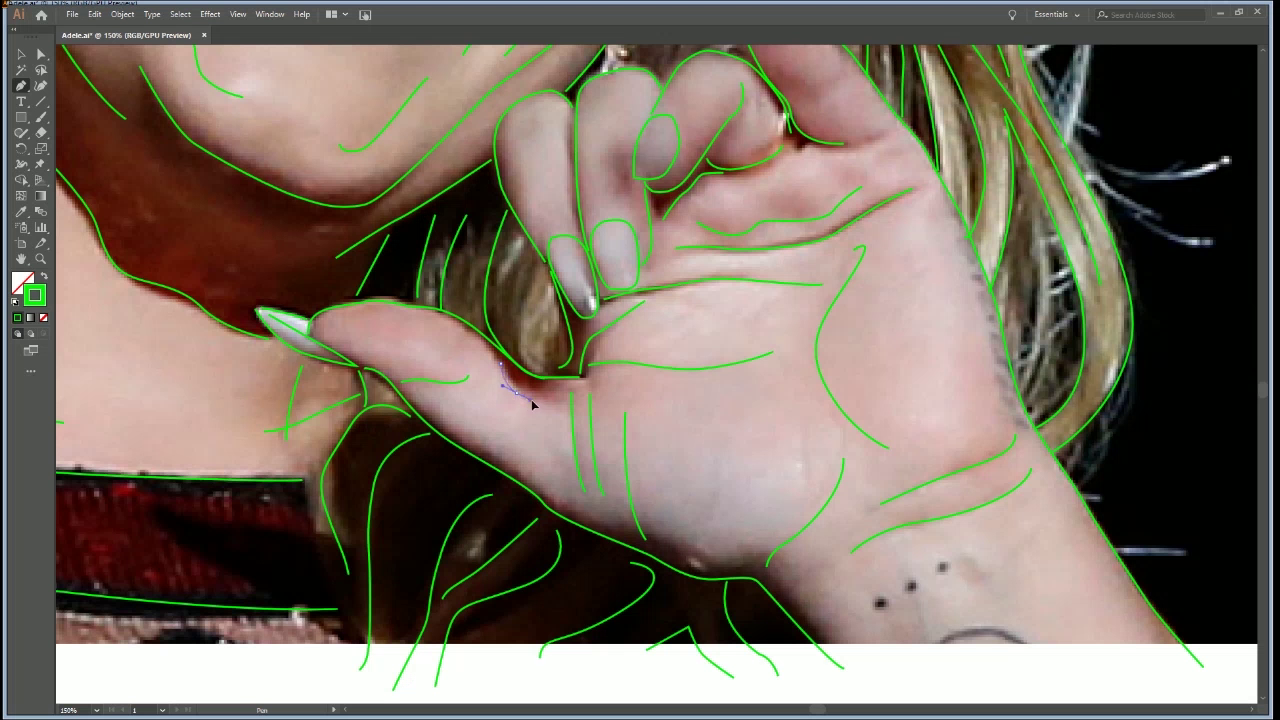
click(547, 401)
ctrl+click(549, 438)
drag(517, 409, 571, 469)
Trace a short curved line on the wrist beside the dotted tattoo
key(ctrl+minus)
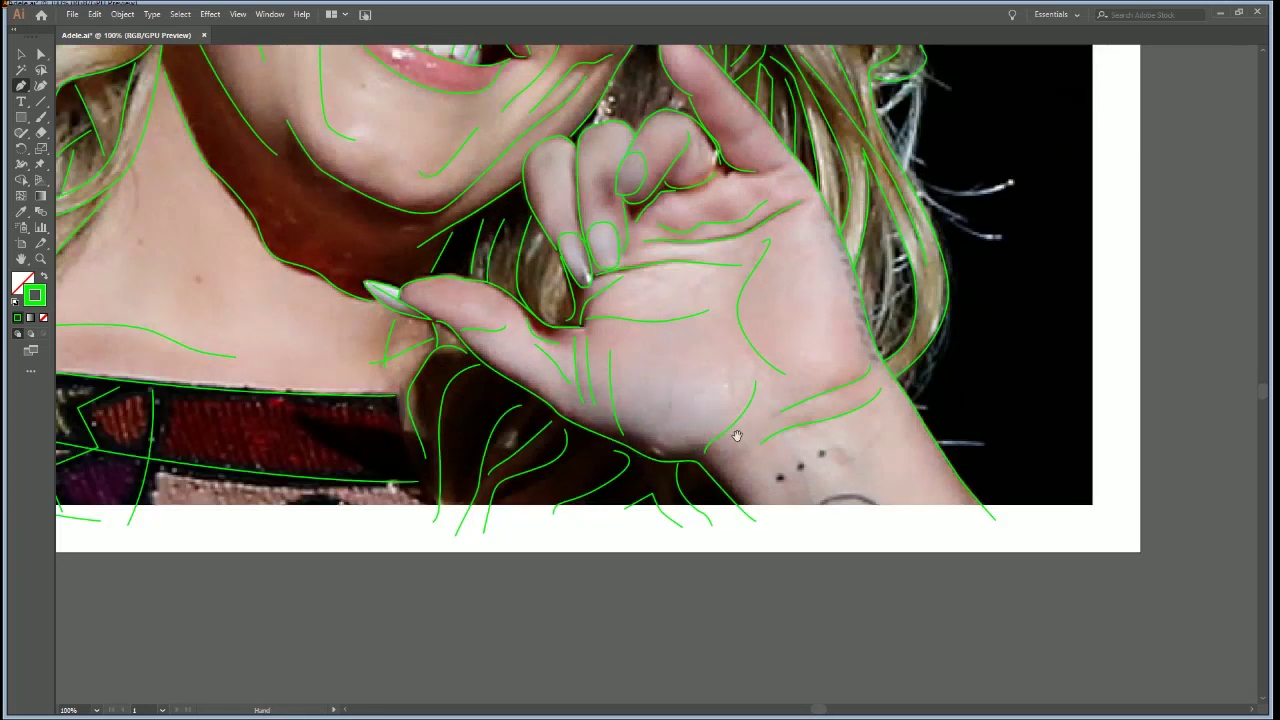
drag(742, 440, 703, 351)
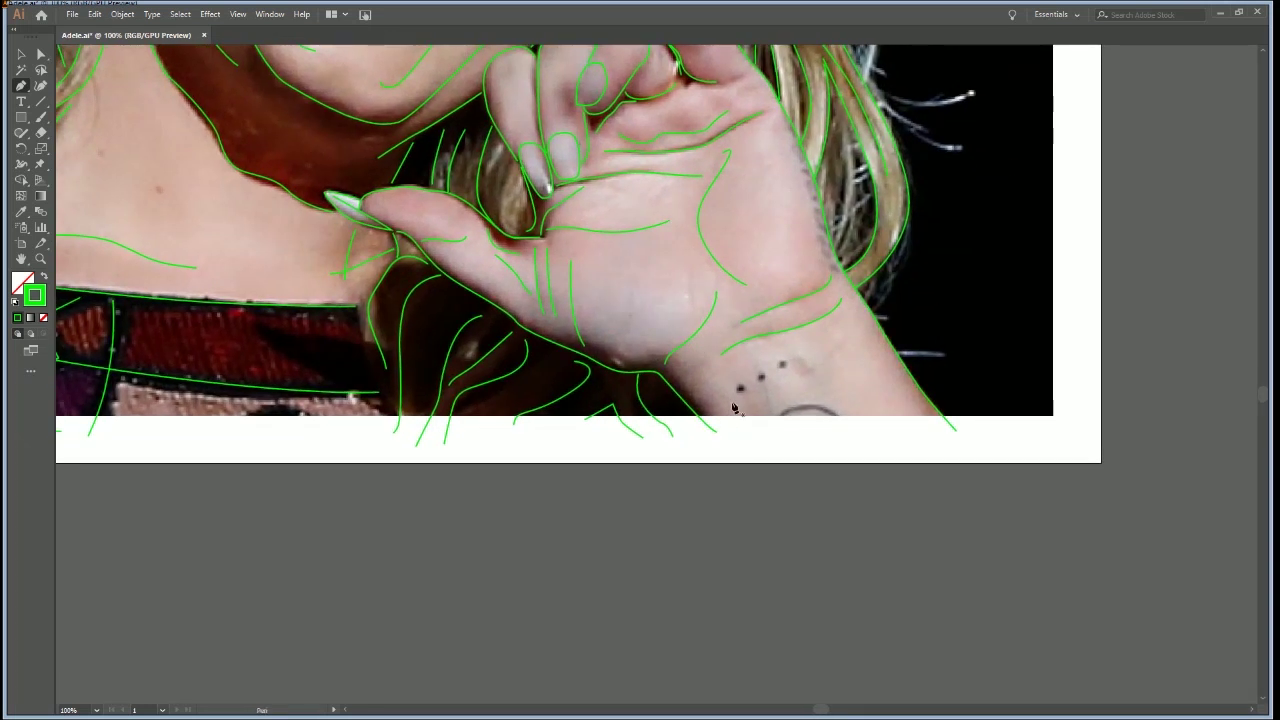
mouse_move(741, 391)
mouse_down()
mouse_move(815, 376)
mouse_move(842, 348)
mouse_move(850, 372)
mouse_up()
Trace two vertical contour lines down the neck to the collarbone
drag(551, 266, 875, 445)
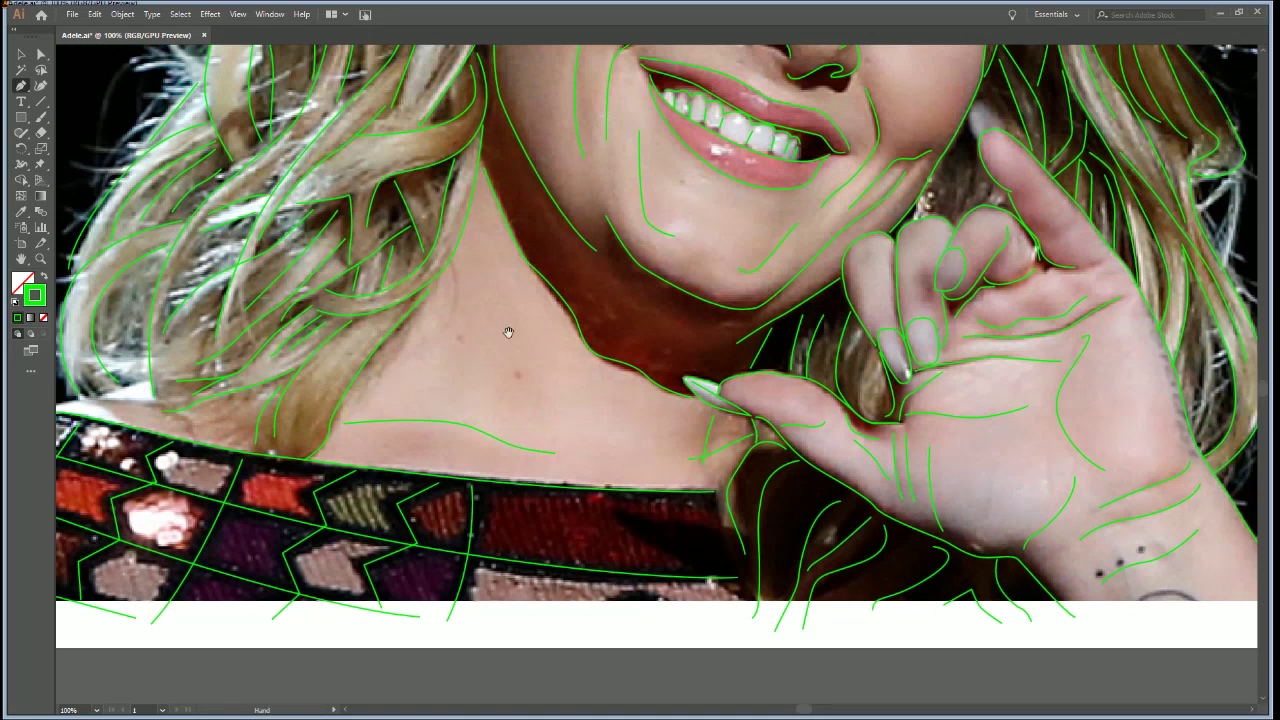
mouse_move(470, 258)
mouse_down()
mouse_move(459, 386)
mouse_move(443, 414)
mouse_move(420, 413)
mouse_up()
mouse_move(526, 279)
mouse_down()
mouse_move(522, 410)
mouse_move(534, 442)
mouse_up()
click(553, 443)
ctrl+click(581, 433)
Fit the artboard in view and temporarily hide the reference photo to inspect the complete line art
ctrl+alt+click(528, 375)
ctrl+alt+click(528, 375)
drag(653, 345, 451, 506)
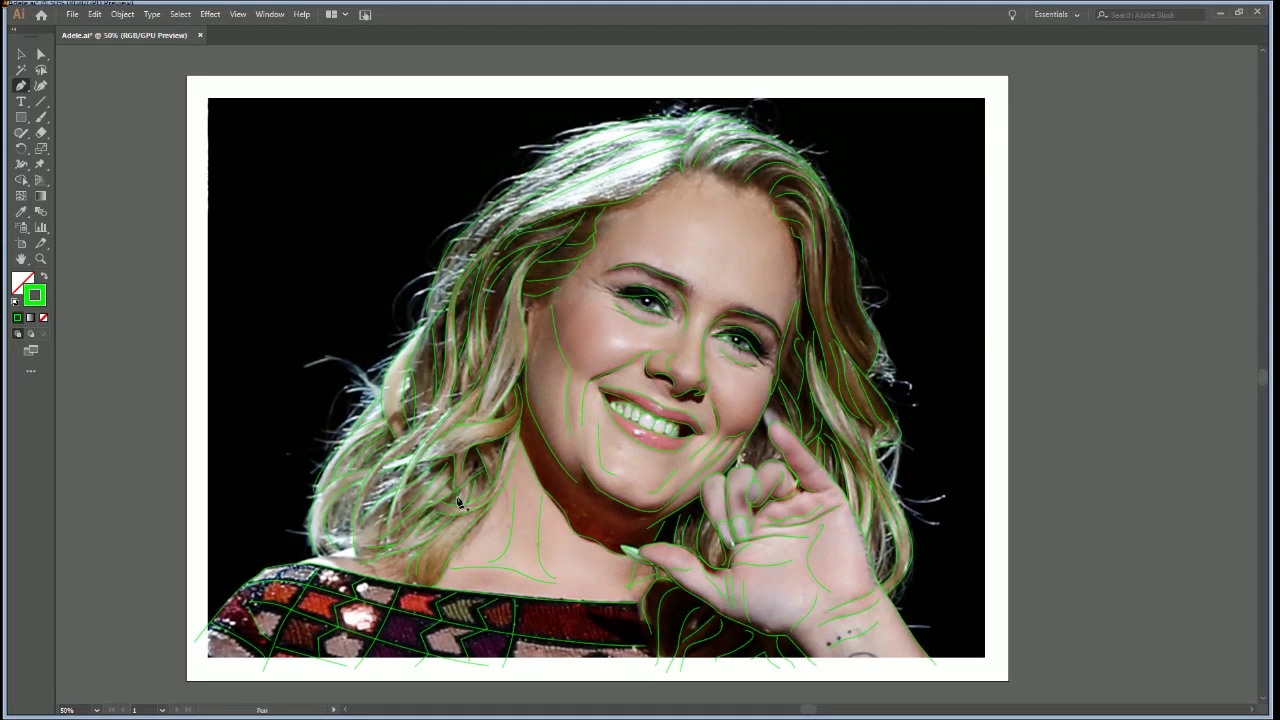
key(ctrl+0)
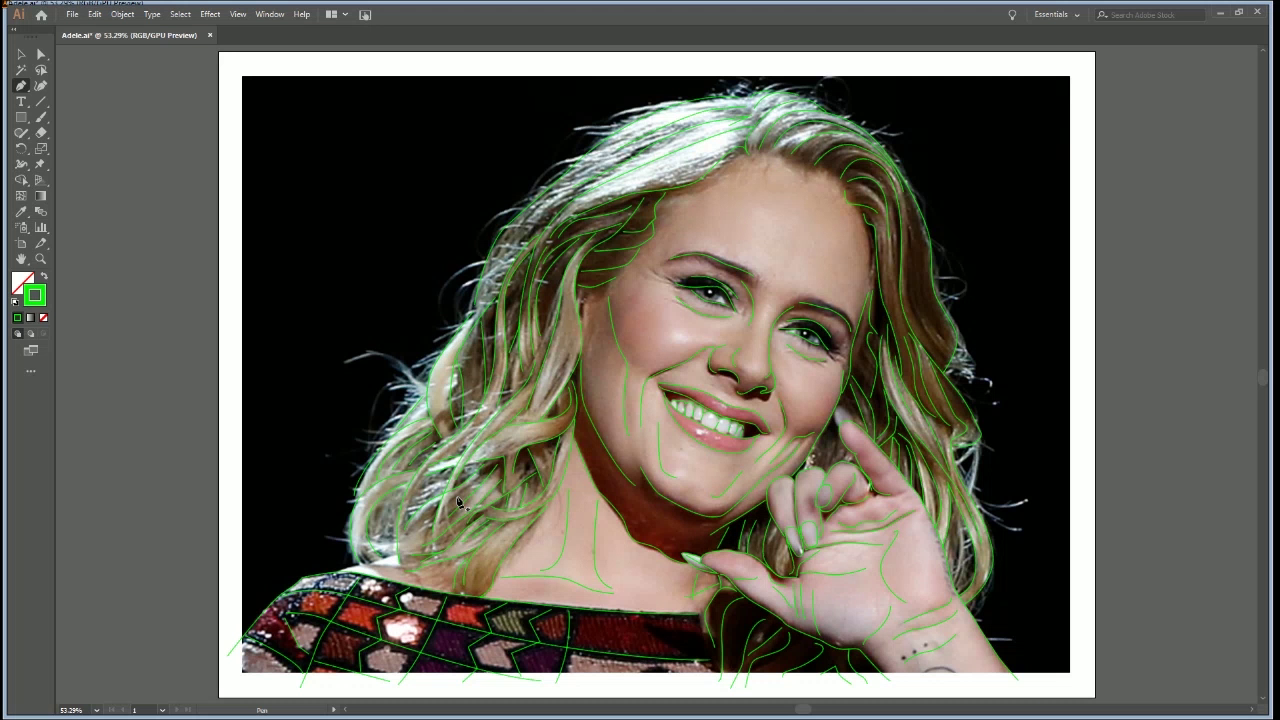
click(1058, 474)
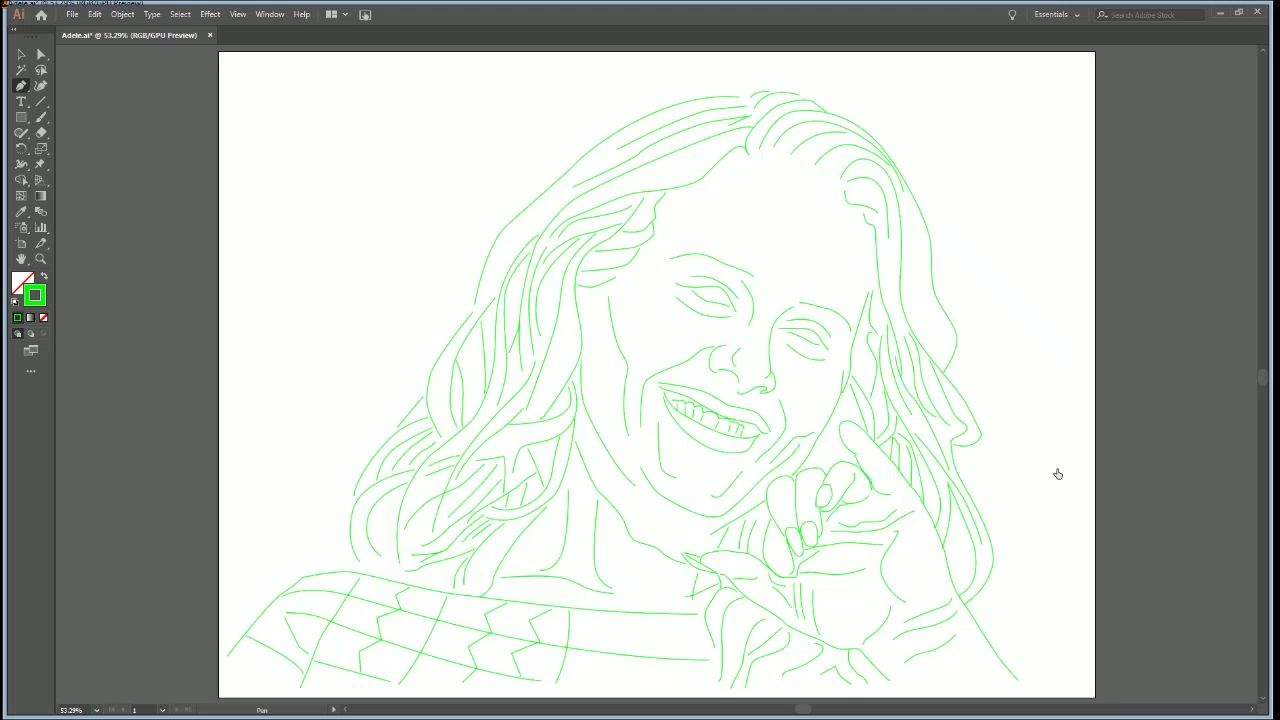
key(ctrl+alt+3)
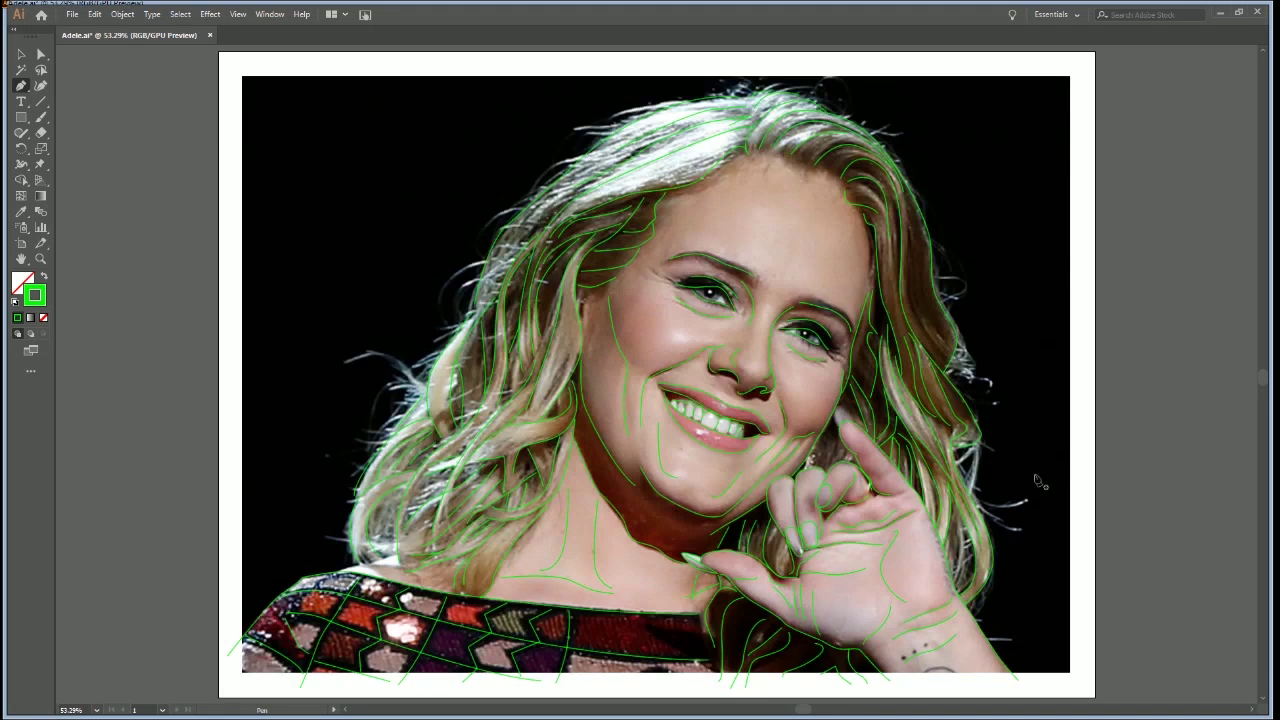
Trace the missing hairline edge from the forehead down the temple on the raised-hand side of the face
ctrl+click(837, 252)
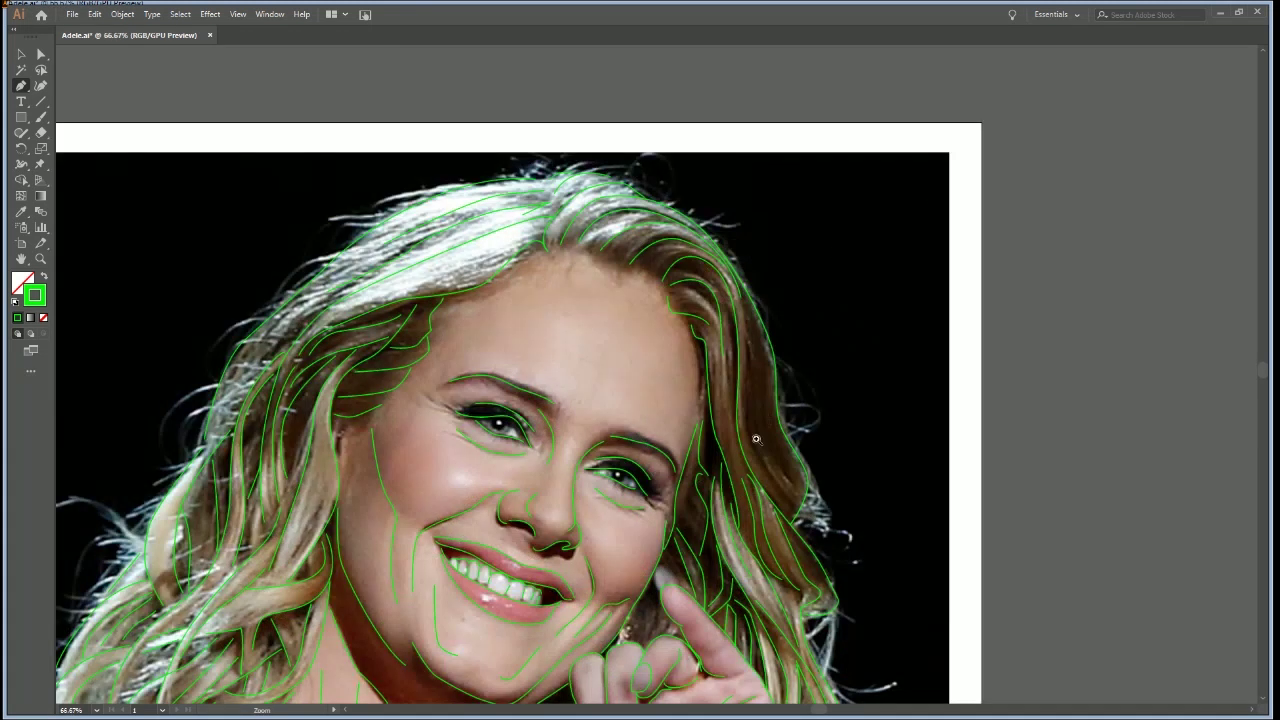
ctrl+click(757, 440)
click(561, 221)
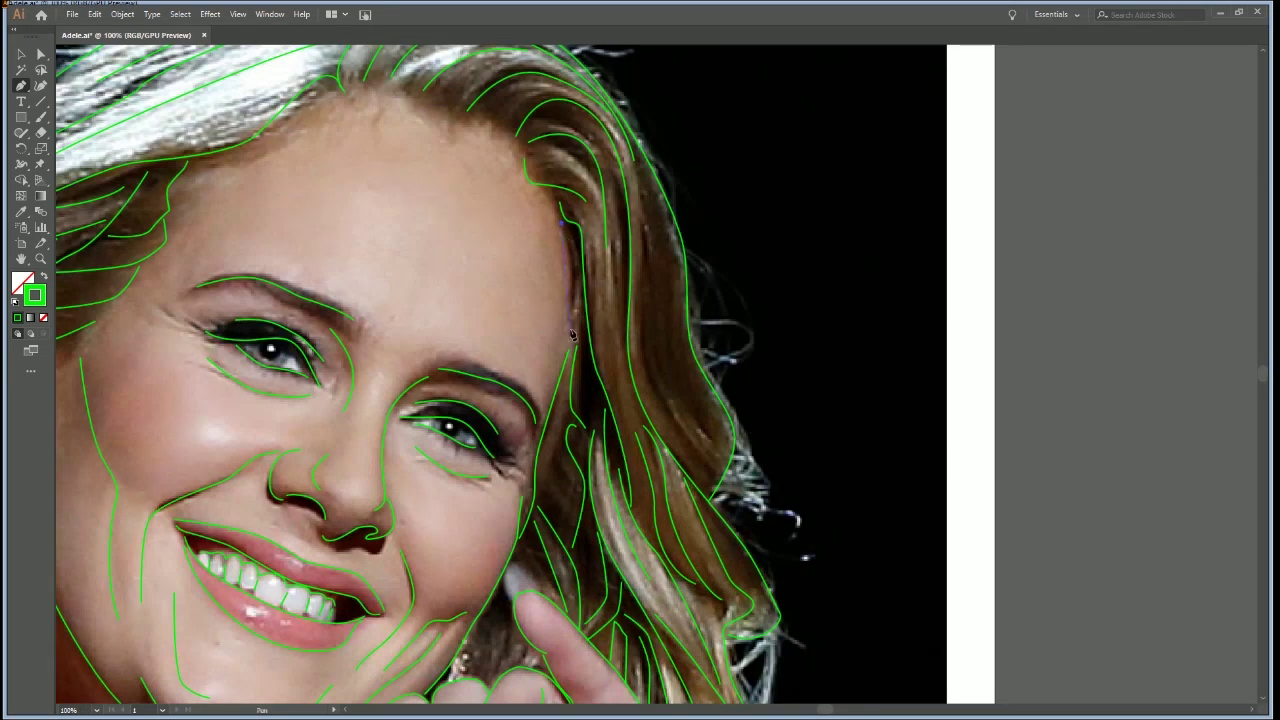
drag(562, 392, 557, 409)
drag(510, 343, 796, 310)
Draw the outer iris curve between the eyelids of the eye farther from the raised hand
key(l)
scroll(501, 355, up, 1)
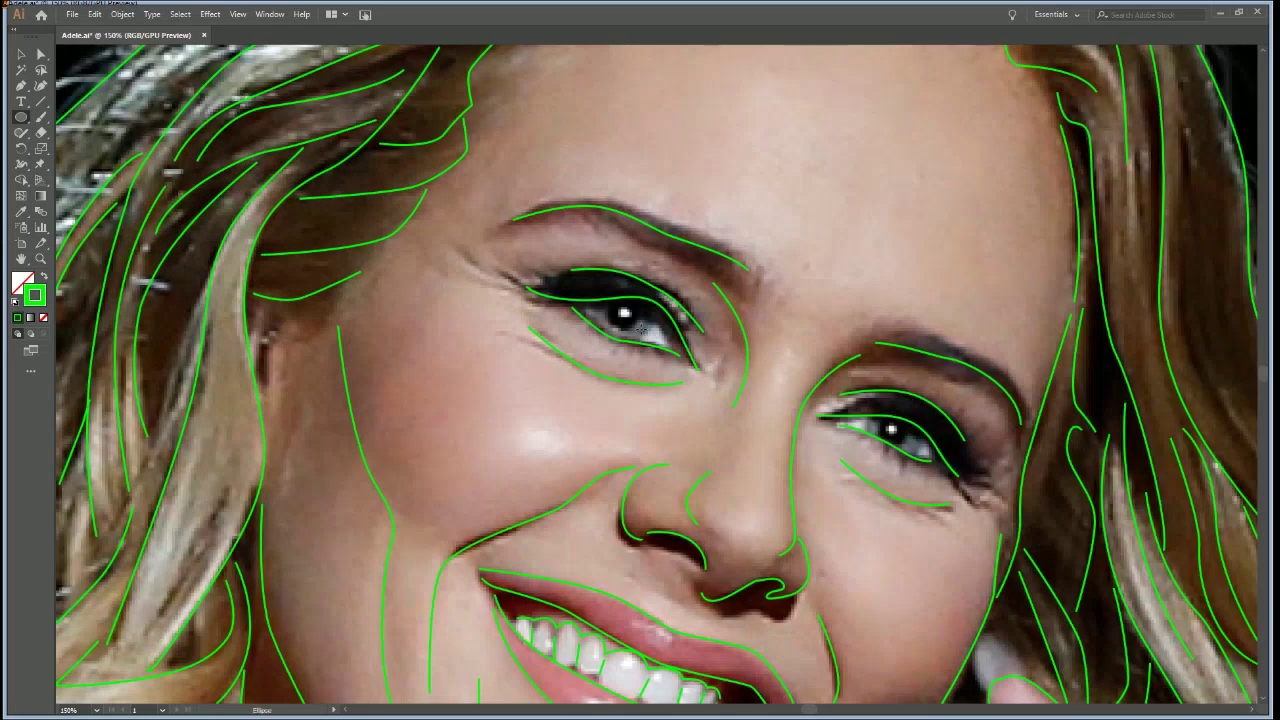
key(p)
drag(666, 316, 671, 299)
key(ctrl)
ctrl+click(709, 350)
Draw a small circle around the pupil of the same eye with the Ellipse tool
key(l)
drag(608, 296, 639, 328)
ctrl+click(660, 421)
Duplicate the pupil circle and iris curve onto the other eye
key(a)
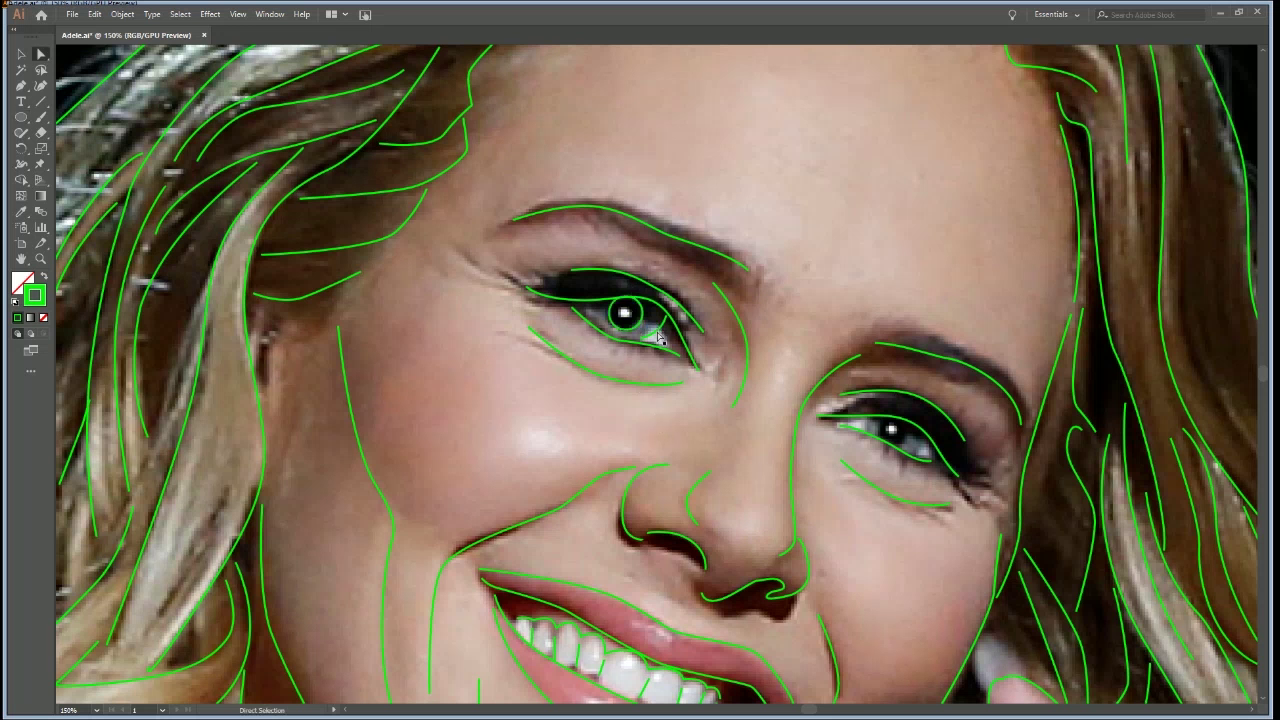
drag(658, 337, 656, 338)
mouse_move(667, 325)
mouse_down()
mouse_move(667, 289)
mouse_move(657, 312)
mouse_move(668, 341)
mouse_up()
alt+shift+click(639, 329)
drag(649, 335, 919, 467)
click(661, 371)
click(646, 333)
alt+drag(652, 340, 922, 458)
key(ctrl+shift+a)
Add anchor points to the duplicated pupil circle where the upper and lower eyelid lines cross it
ctrl+click(906, 447)
ctrl+click(906, 447)
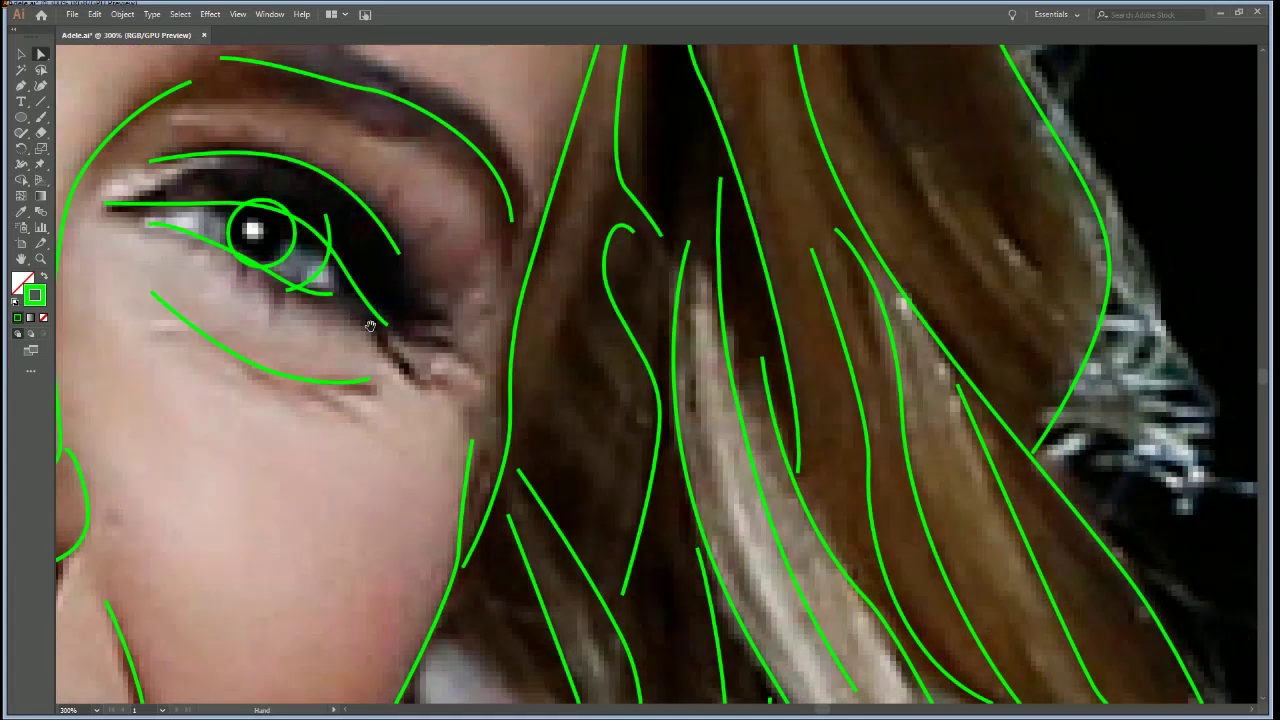
drag(370, 326, 803, 444)
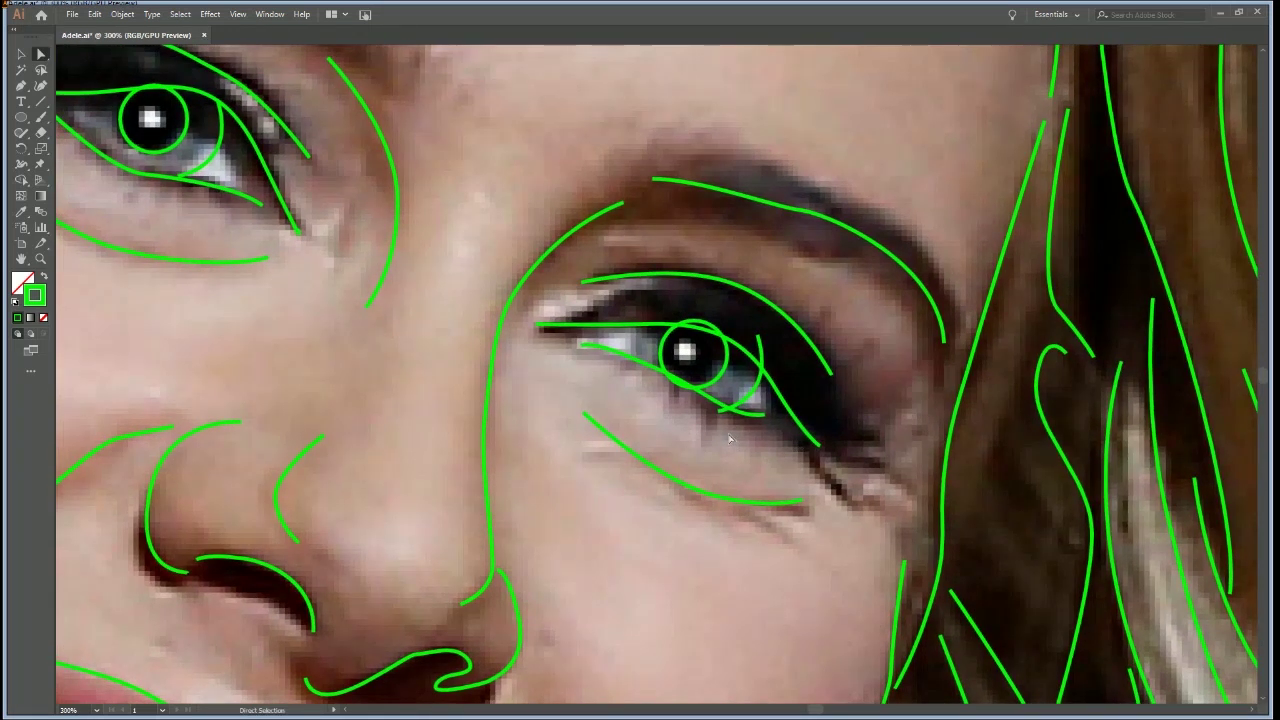
alt+click(722, 379)
key(plus)
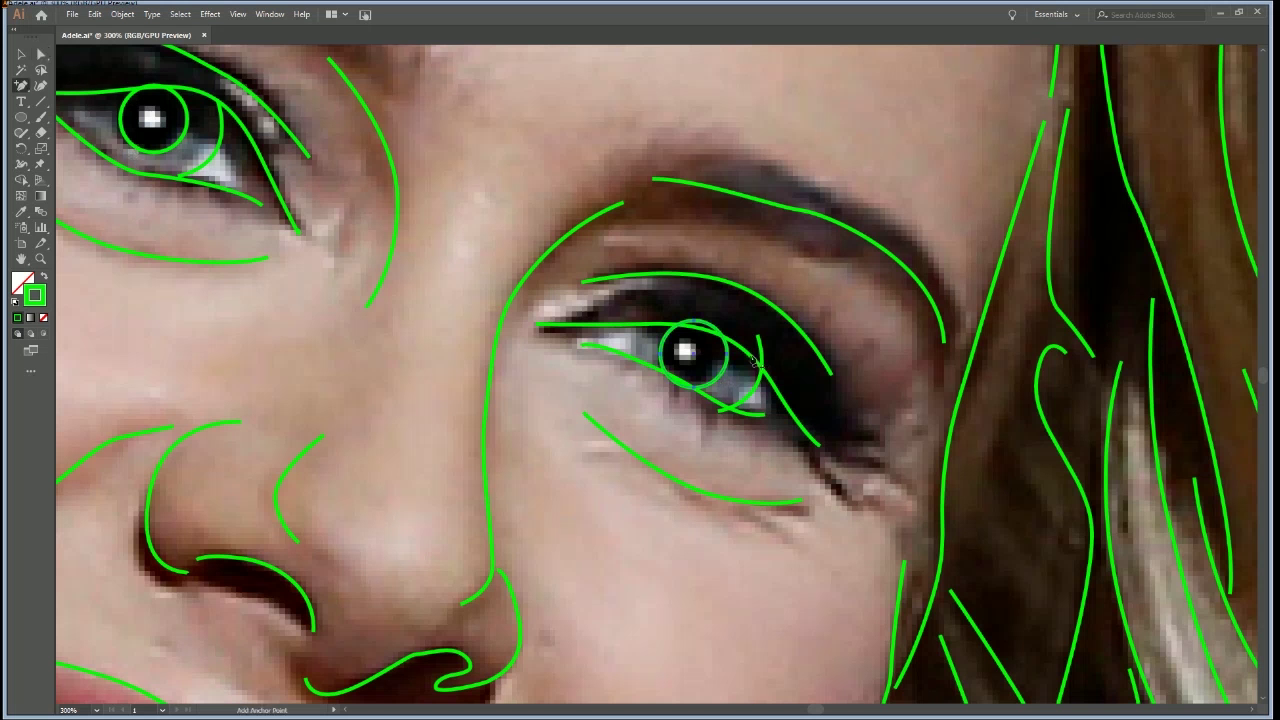
click(681, 327)
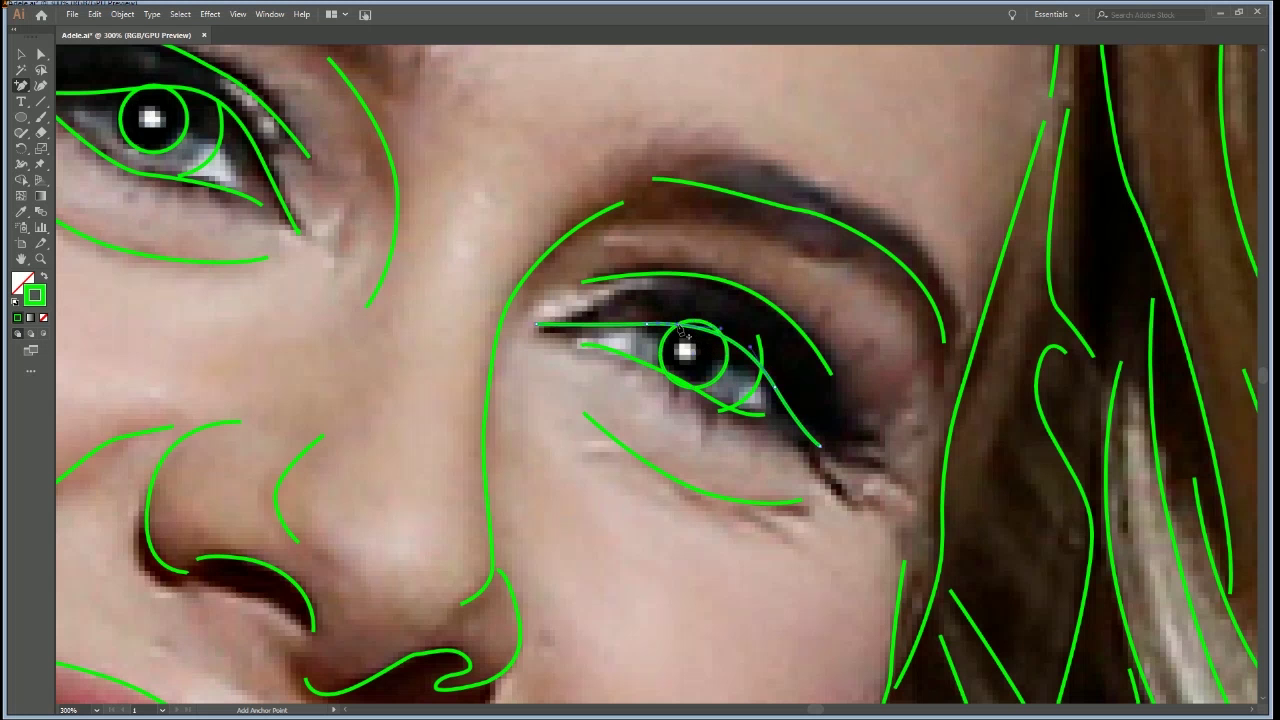
key(ctrl)
ctrl+click(733, 349)
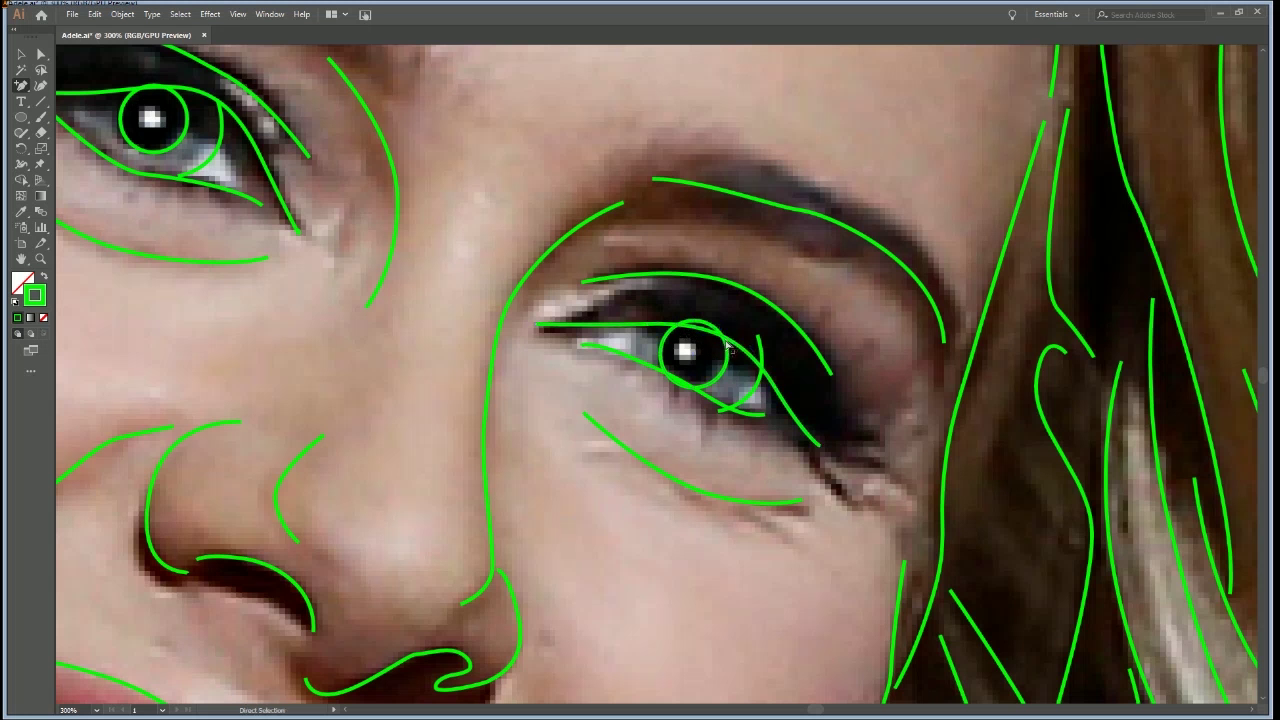
key(ctrl)
ctrl+click(679, 326)
click(679, 324)
click(669, 376)
Remove the excess of the duplicated pupil circle and reshape its top and bottom to follow the eyelid lines
key(minus)
click(695, 322)
click(128, 85)
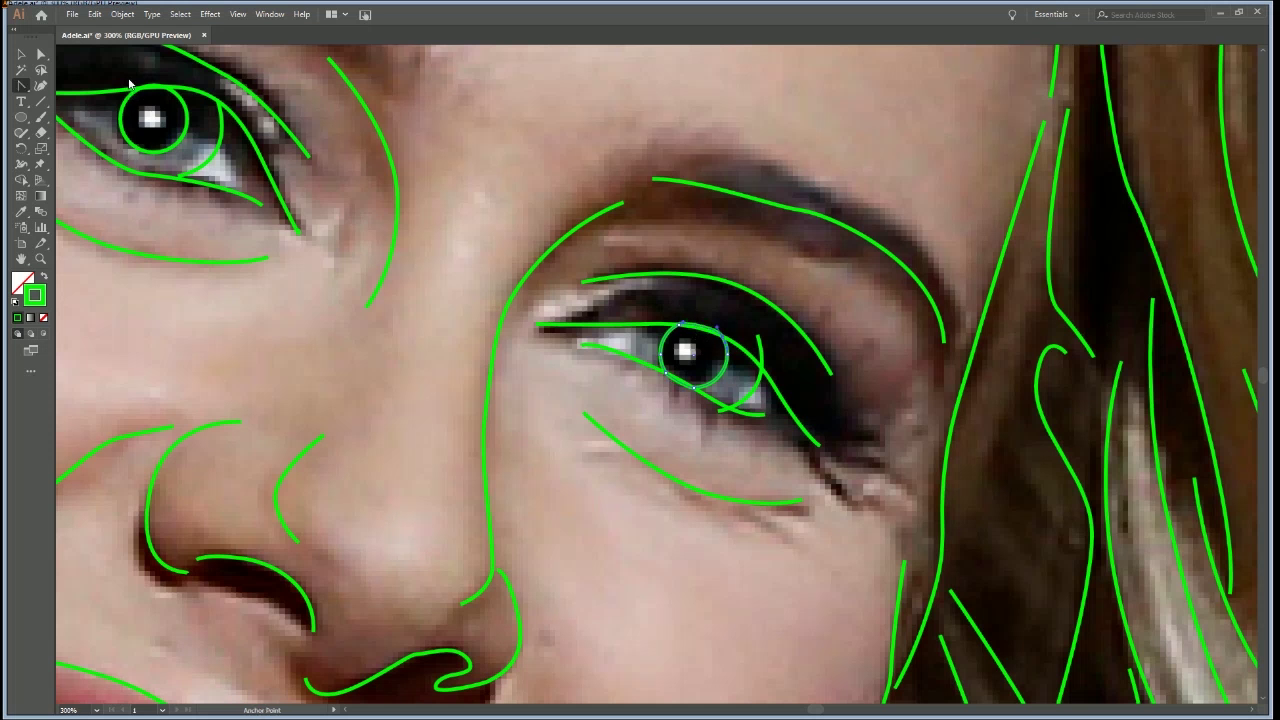
ctrl+click(718, 368)
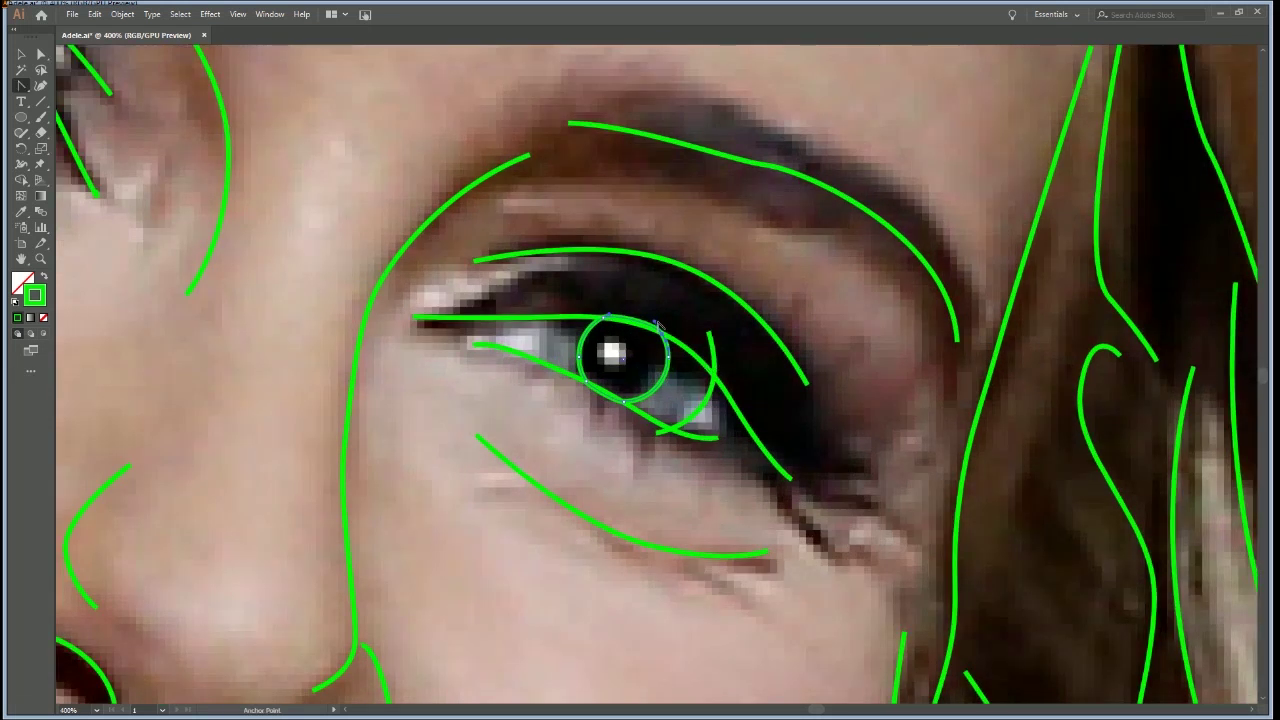
drag(655, 323, 619, 320)
key(a)
key(alt)
drag(618, 404, 606, 393)
drag(591, 390, 600, 398)
ctrl+click(588, 431)
Shift the duplicated iris curve slightly closer to the pupil
key(plus)
key(ctrl)
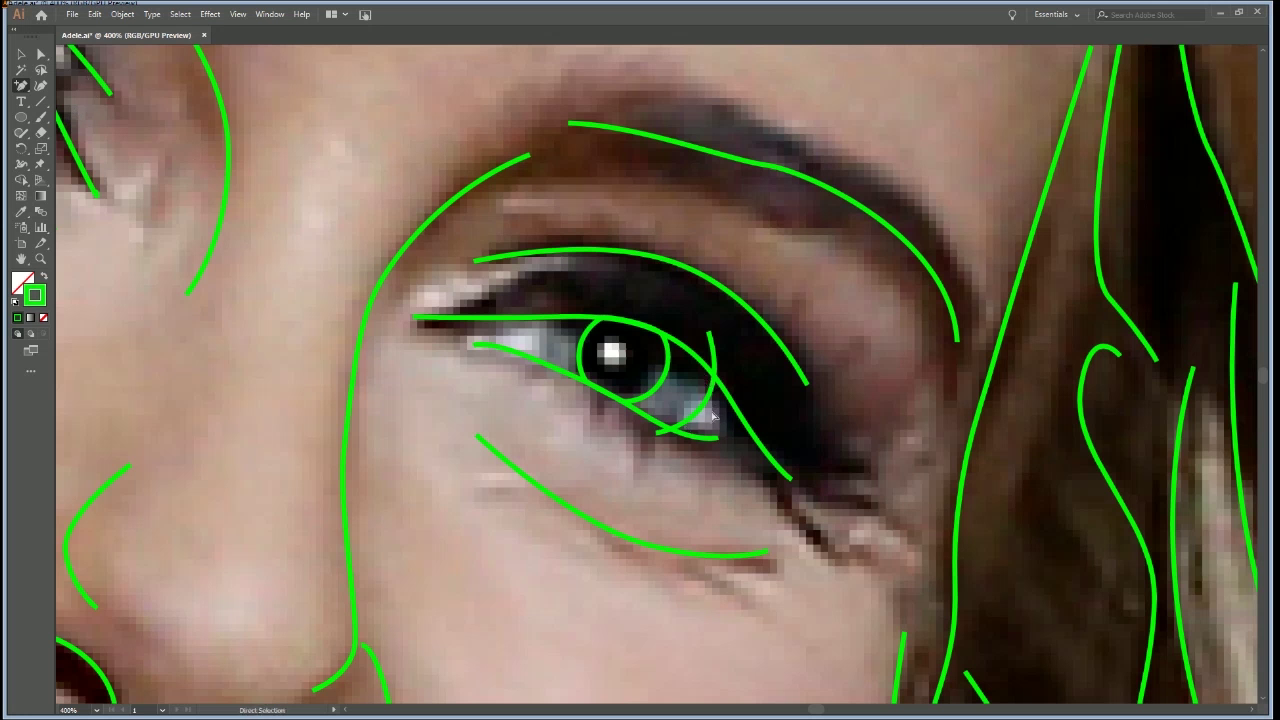
ctrl+click(706, 407)
key(minus)
key(plus)
key(ctrl)
drag(695, 421, 688, 419)
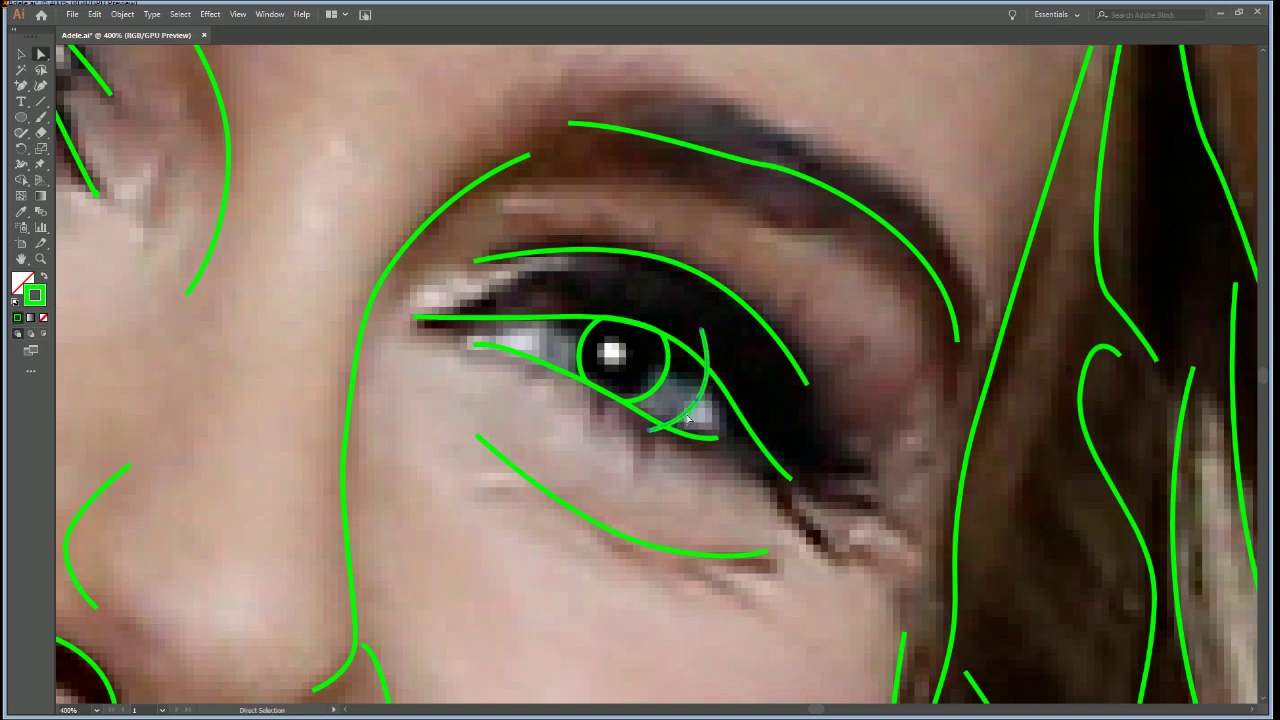
Copy the iris curve to the nose side of the pupil and rotate it to form the opposite iris edge
drag(686, 416, 527, 379)
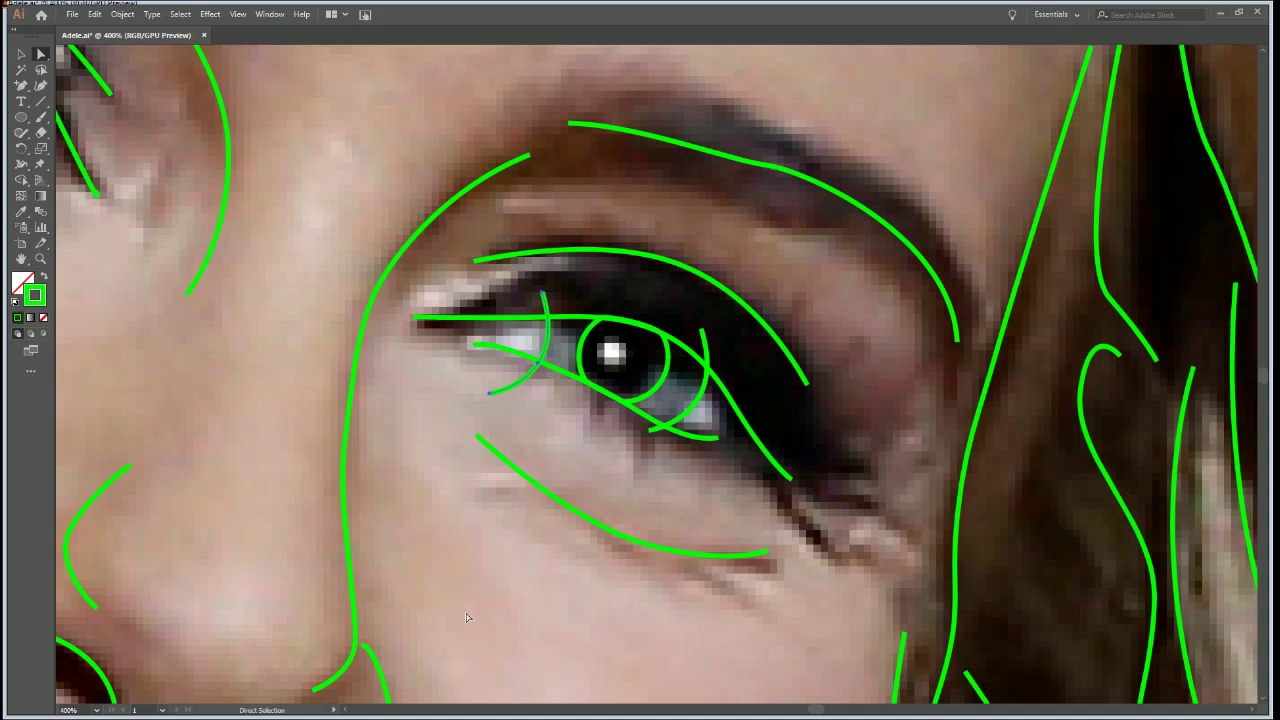
key(r)
click(489, 393)
drag(537, 315, 477, 551)
key(a)
drag(476, 497, 555, 392)
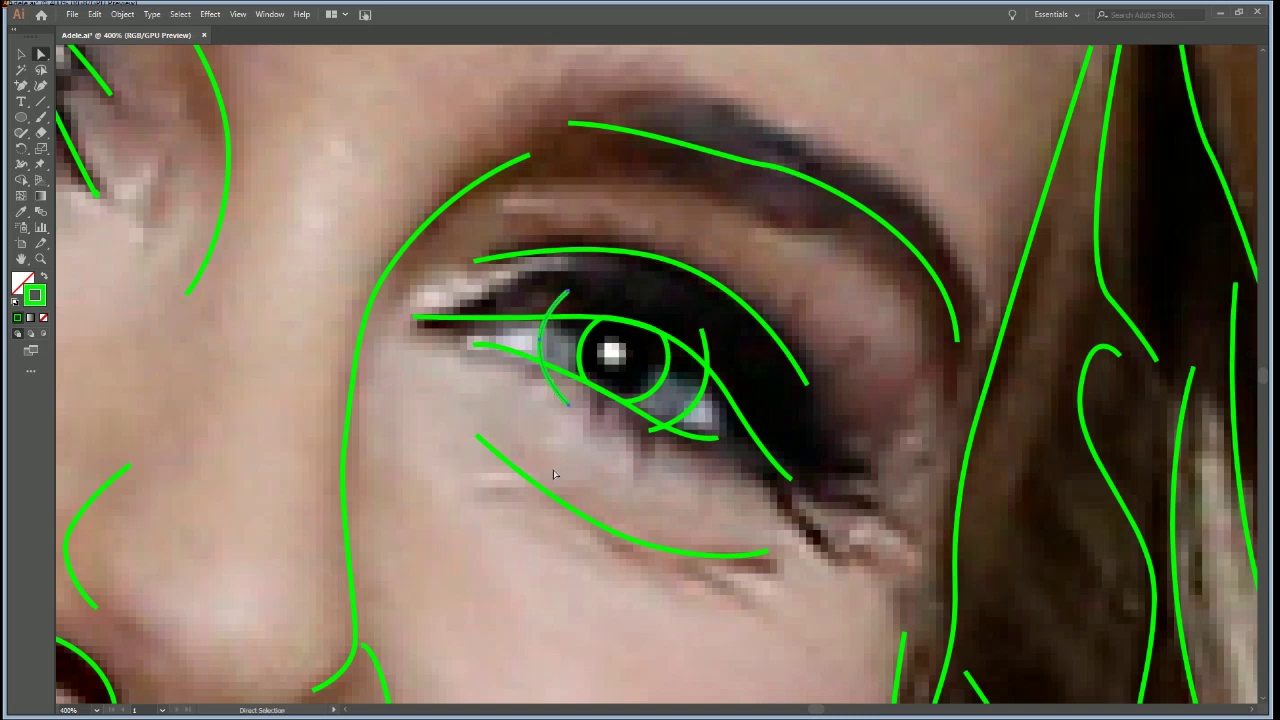
Add anchor points to the nose-side iris curve where it crosses the eyelid lines
key(plus)
click(542, 363)
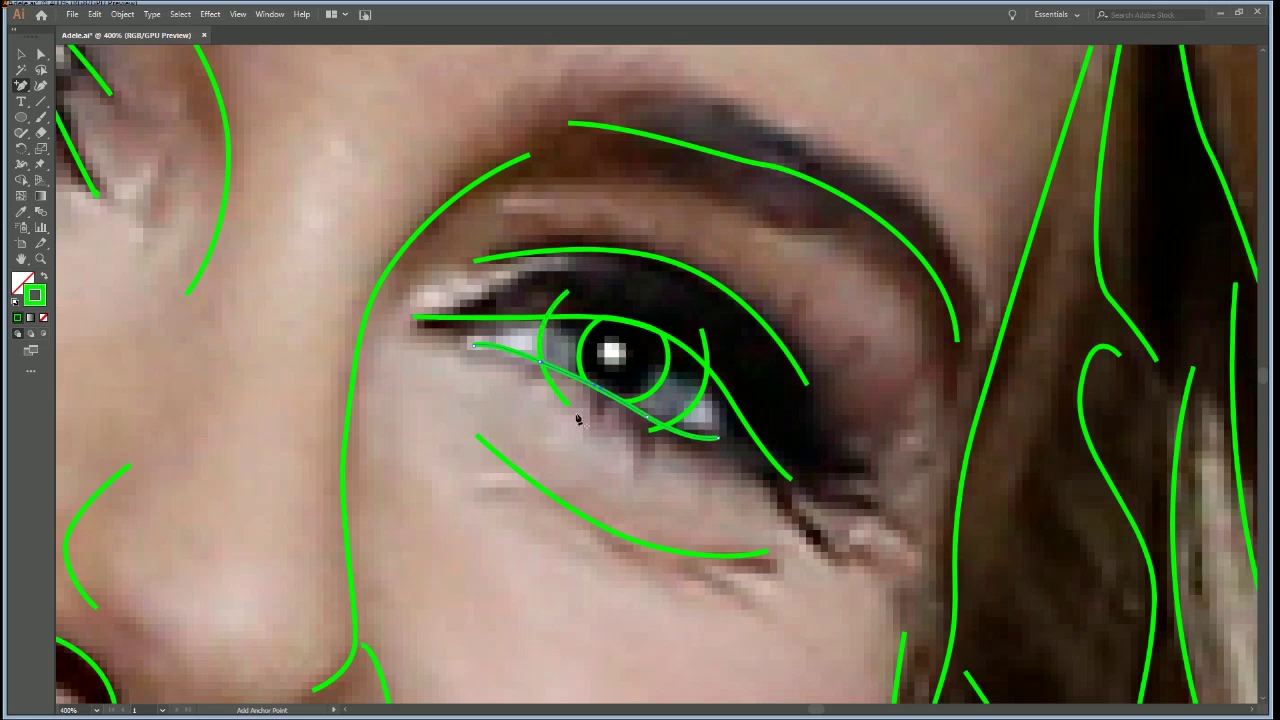
ctrl+click(558, 391)
ctrl+click(571, 379)
ctrl+click(546, 374)
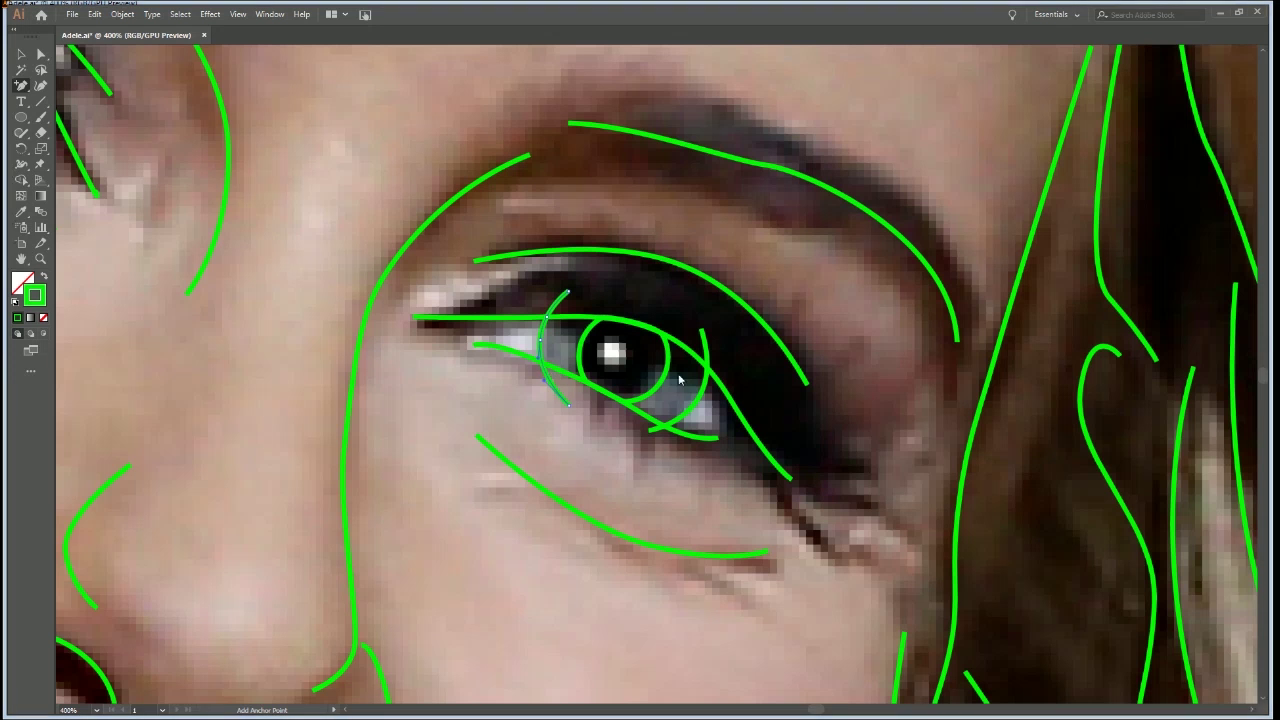
Delete the end anchors of the nose-side iris curve so it stops at both eyelid lines
key(ctrl+=)
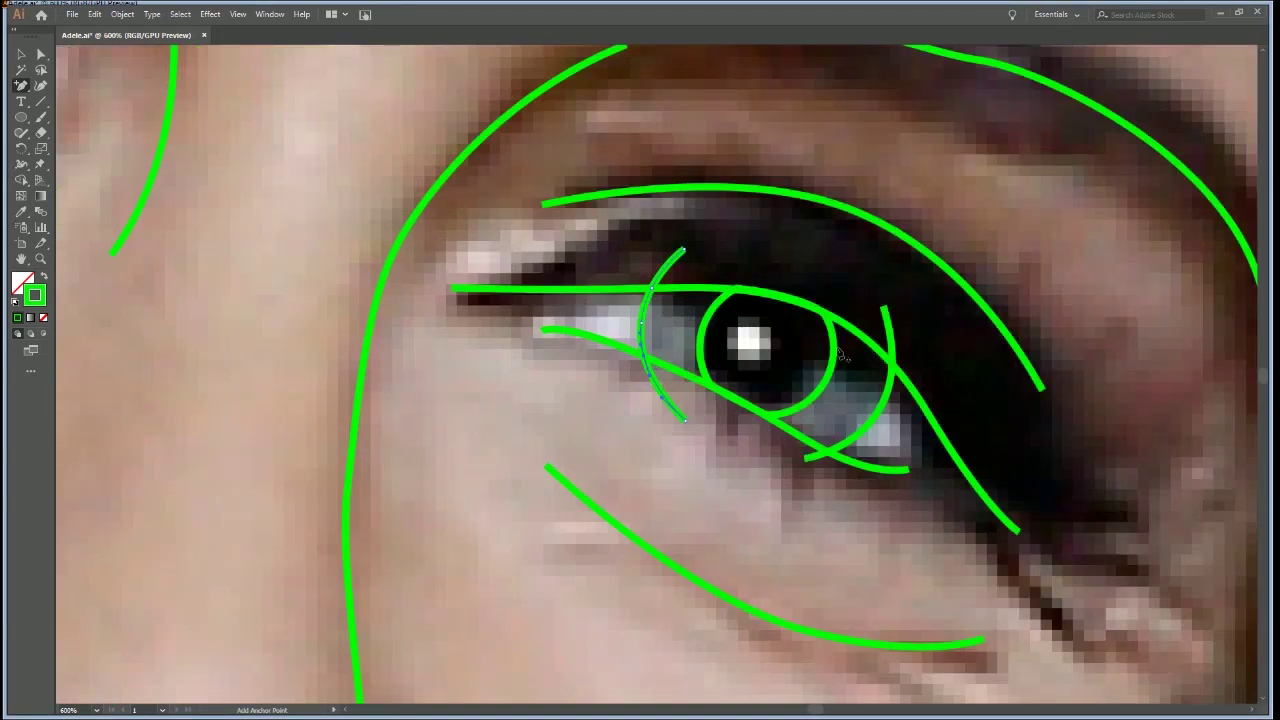
click(895, 367)
click(685, 424)
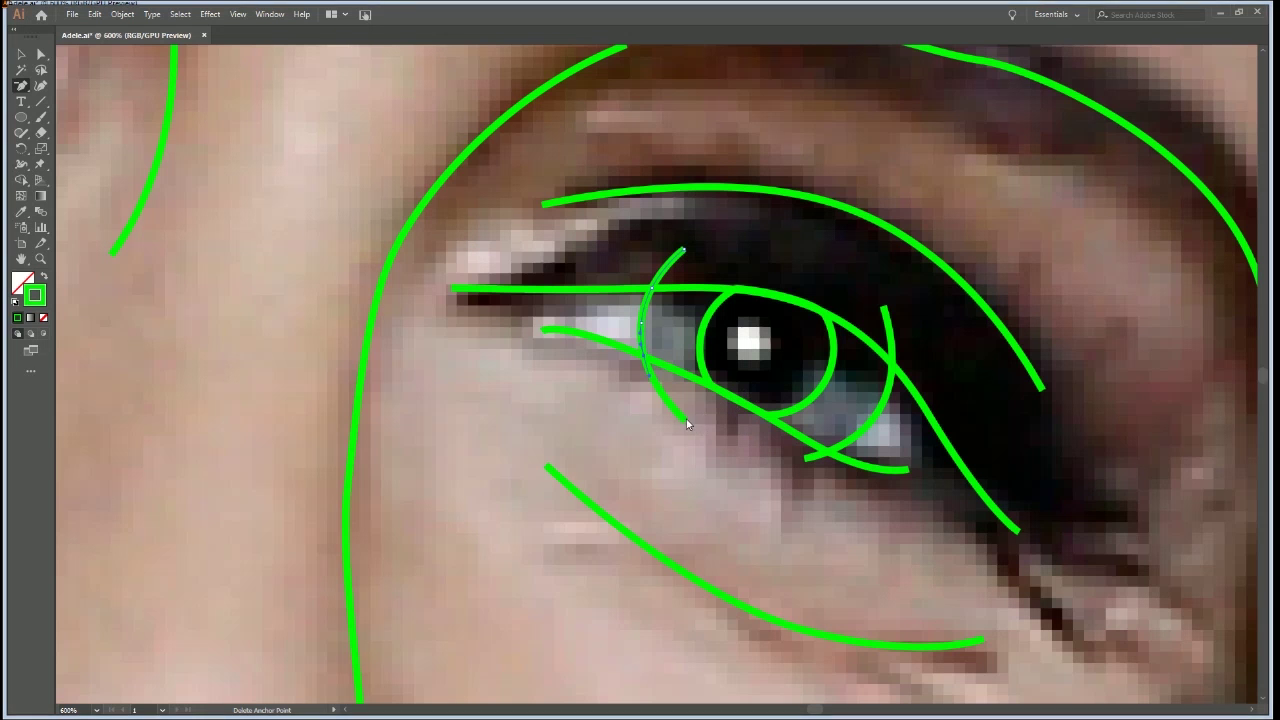
key(space)
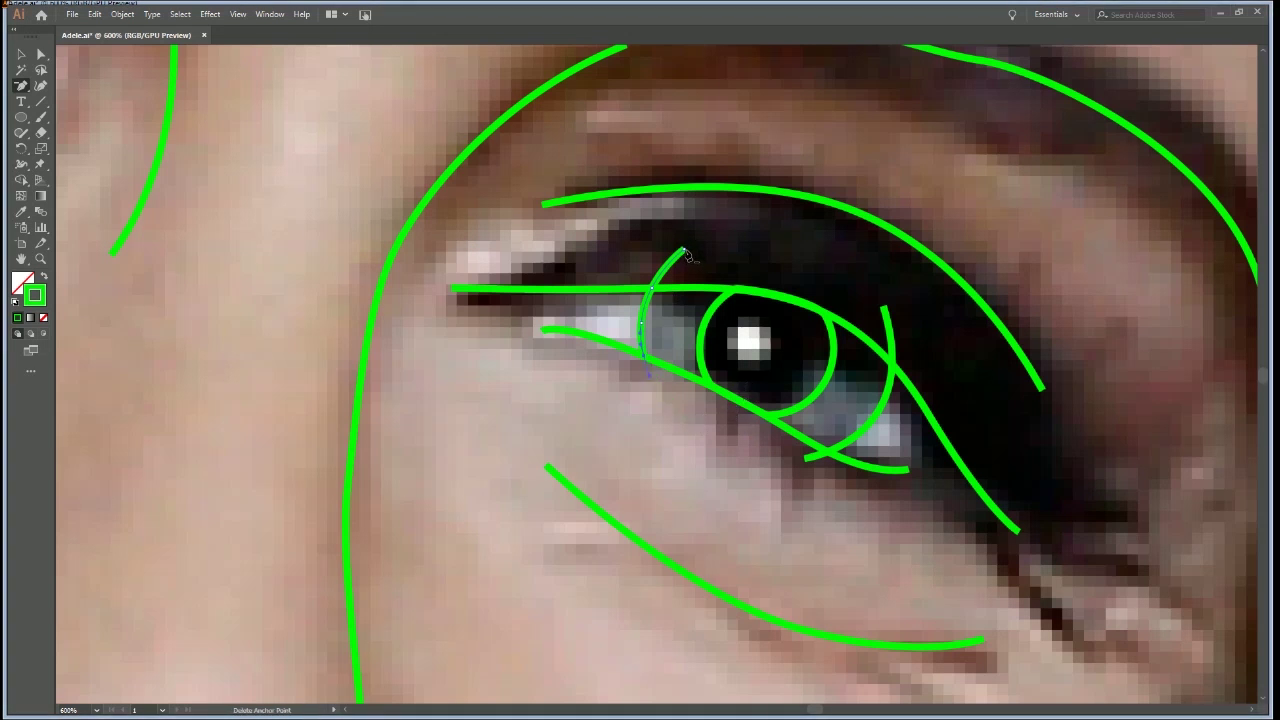
key(Delete)
Delete the two end anchors of the outer iris curve so it stops at both eyelid lines
ctrl+click(892, 334)
ctrl+click(892, 336)
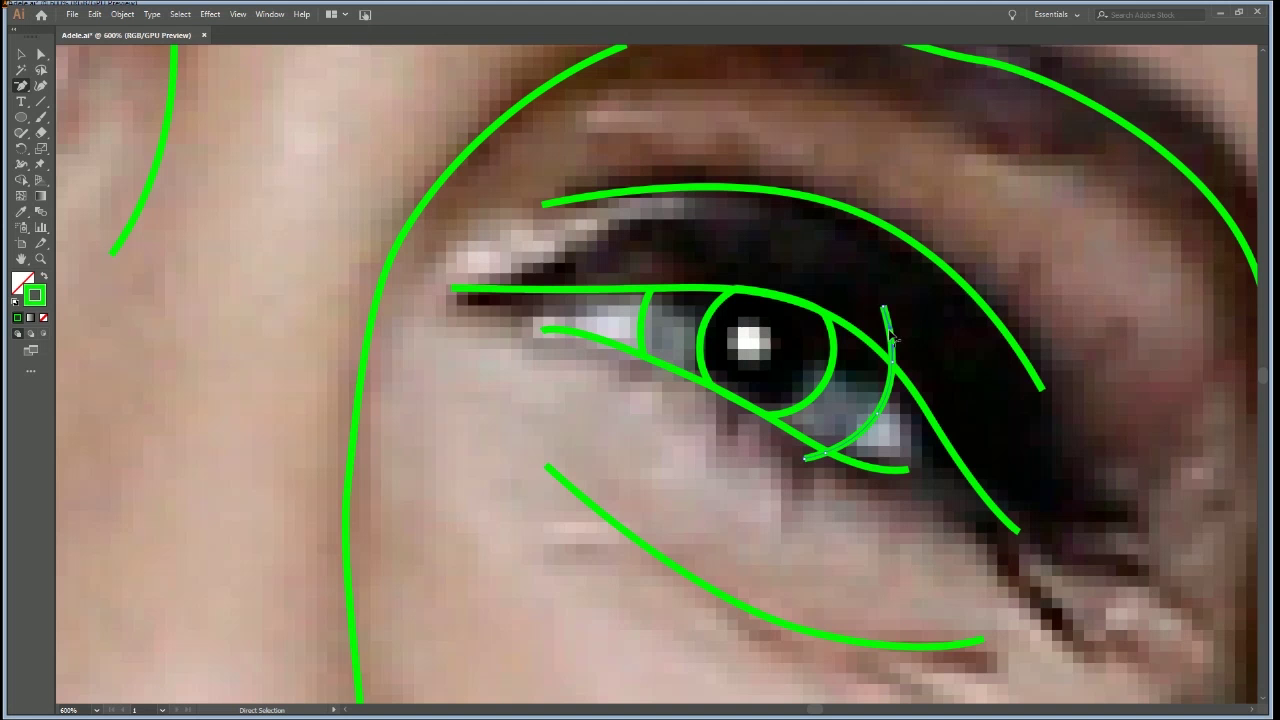
click(883, 310)
click(804, 460)
key(ctrl)
key(a)
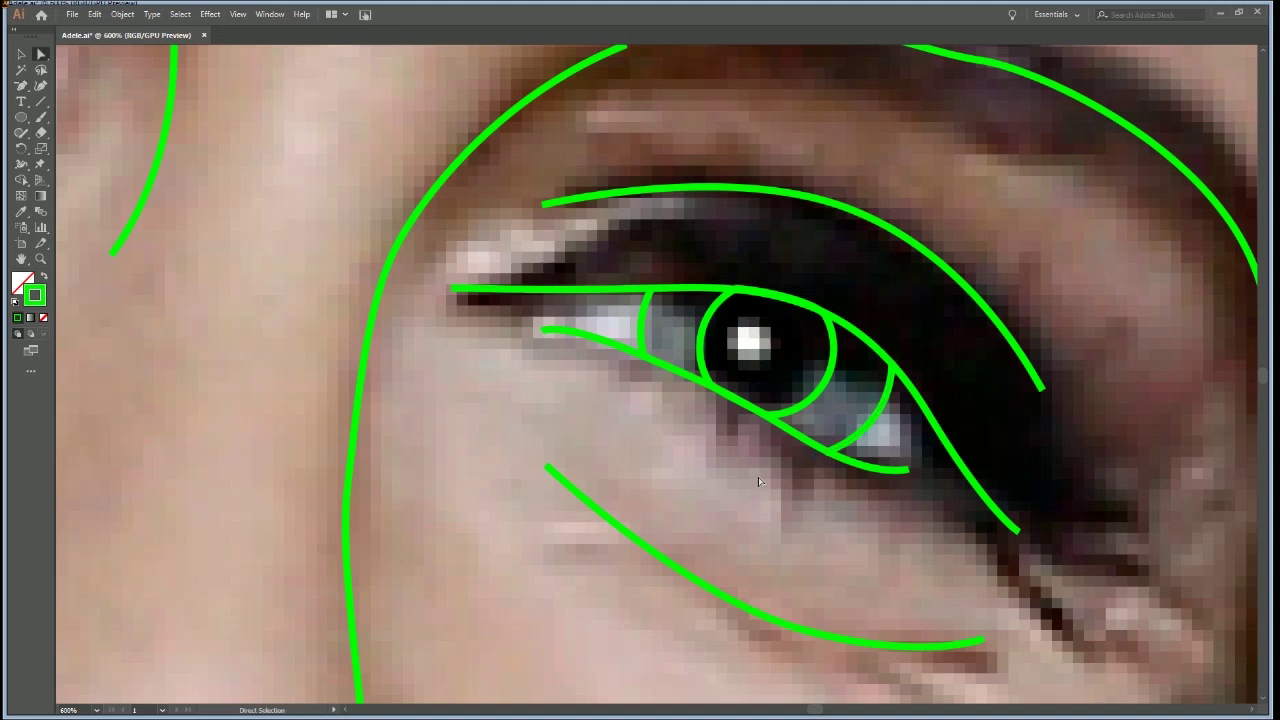
Select the pupil circles of both eyes and give them a solid black fill
ctrl+alt+click(731, 442)
ctrl+alt+click(690, 426)
ctrl+alt+click(685, 284)
ctrl+alt+click(685, 284)
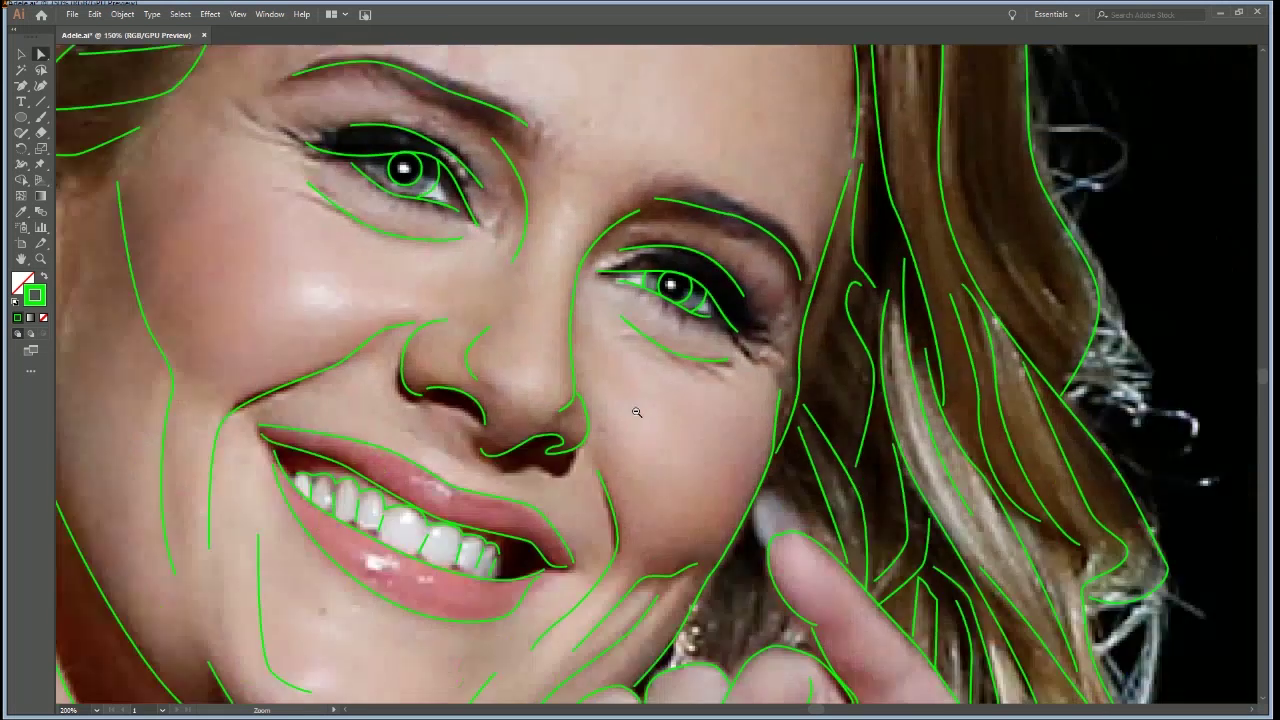
ctrl+alt+click(700, 297)
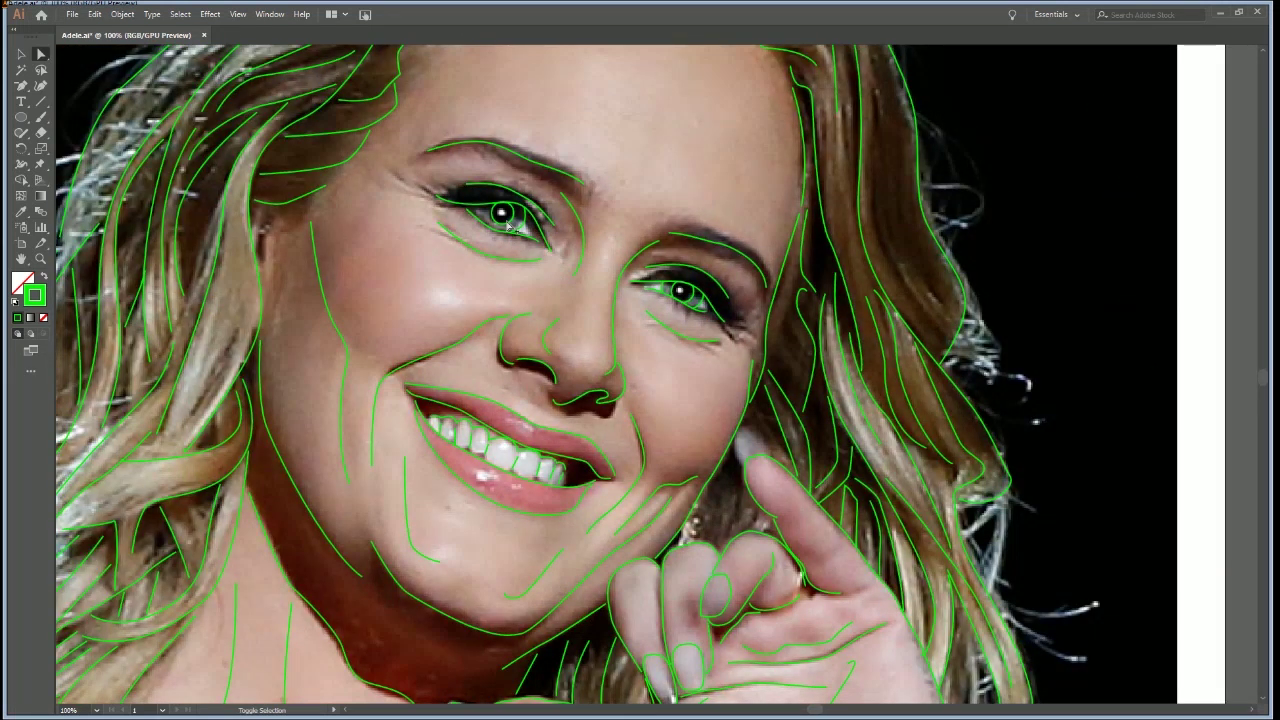
click(512, 219)
shift+click(684, 294)
key(x)
key(comma)
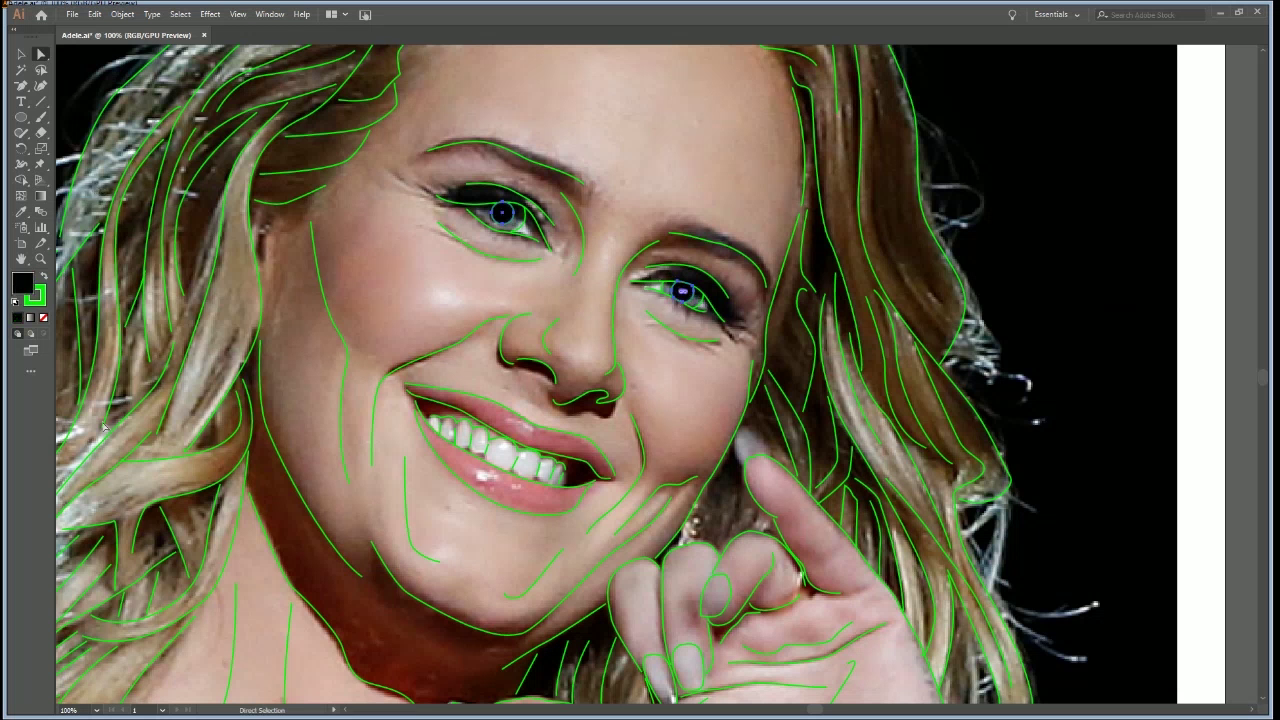
Remove the portrait photo behind the line art, leaving only the vector paths on the white artboard
click(297, 580)
key(ctrl+alt+space)
key(a)
click(1050, 471)
key(Delete)
Change the fill of both pupils to dark navy blue
click(502, 212)
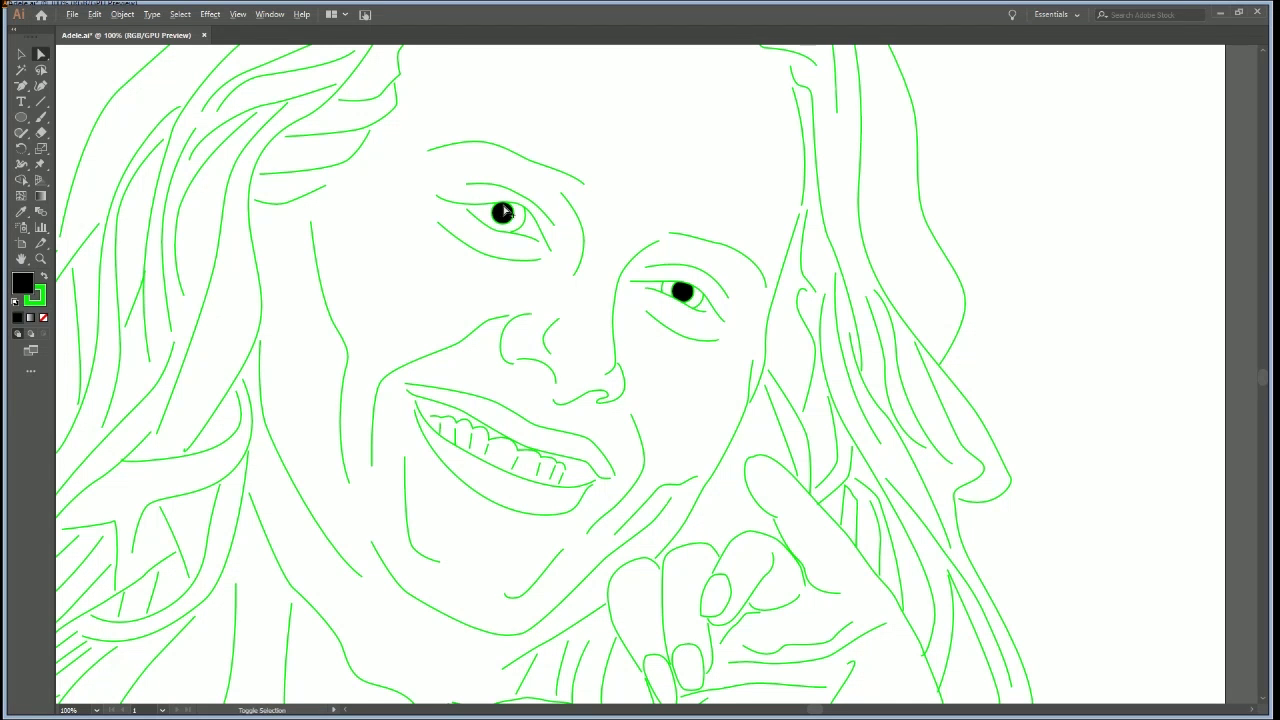
shift+click(683, 294)
click(112, 192)
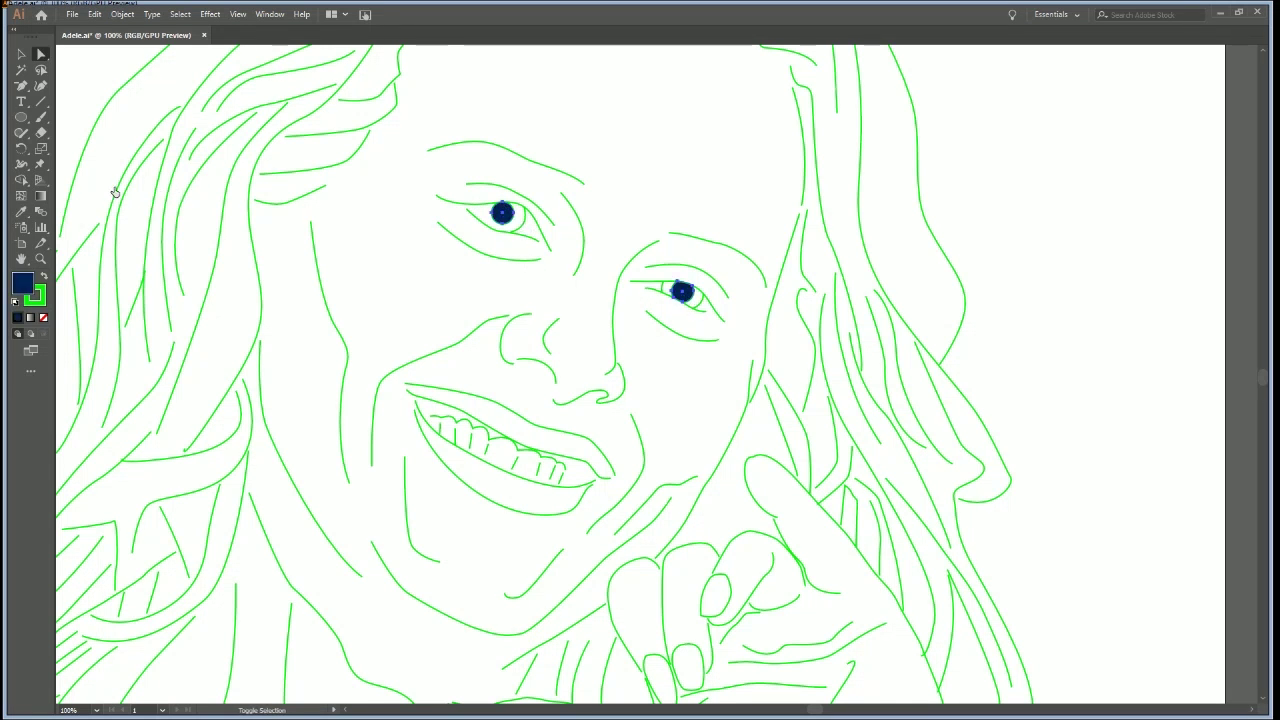
Select all unlocked line-art paths and set their stroke to the same dark navy blue
key(x)
key(ctrl+a)
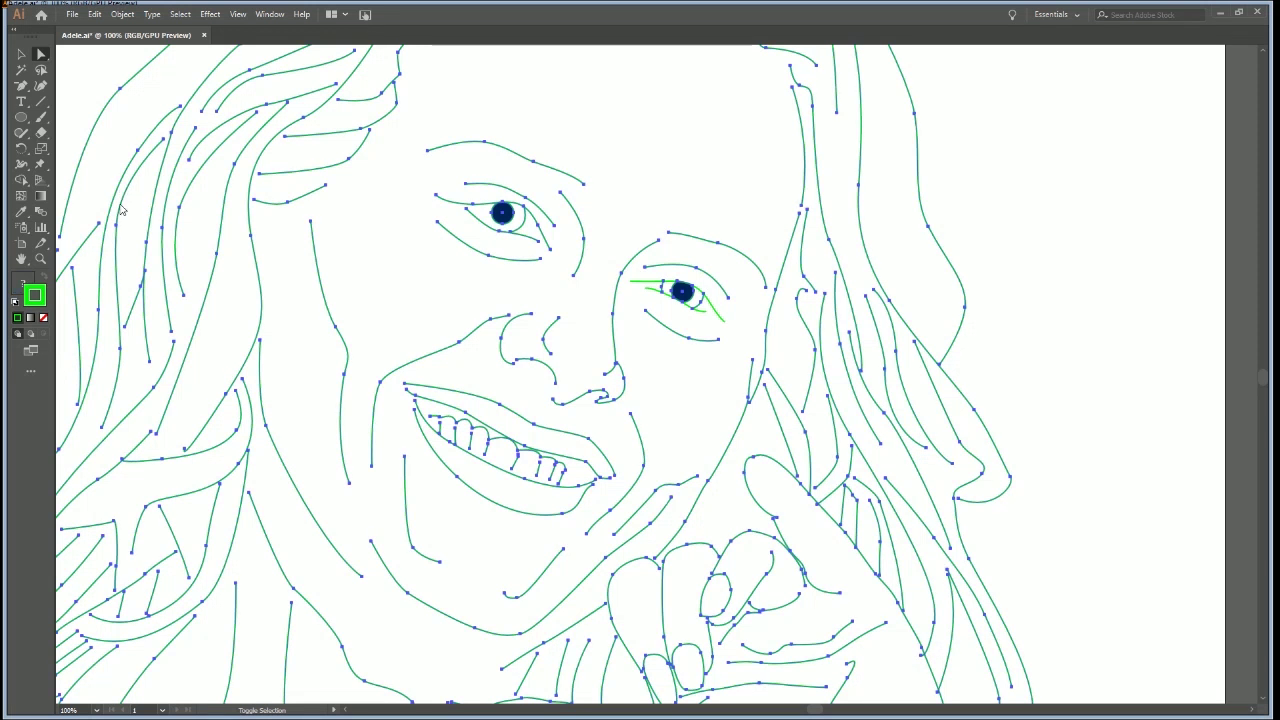
click(112, 188)
click(388, 314)
Unlock the remaining green eyelid and iris paths and recolor their strokes dark navy blue
key(ctrl)
key(ctrl+alt+2)
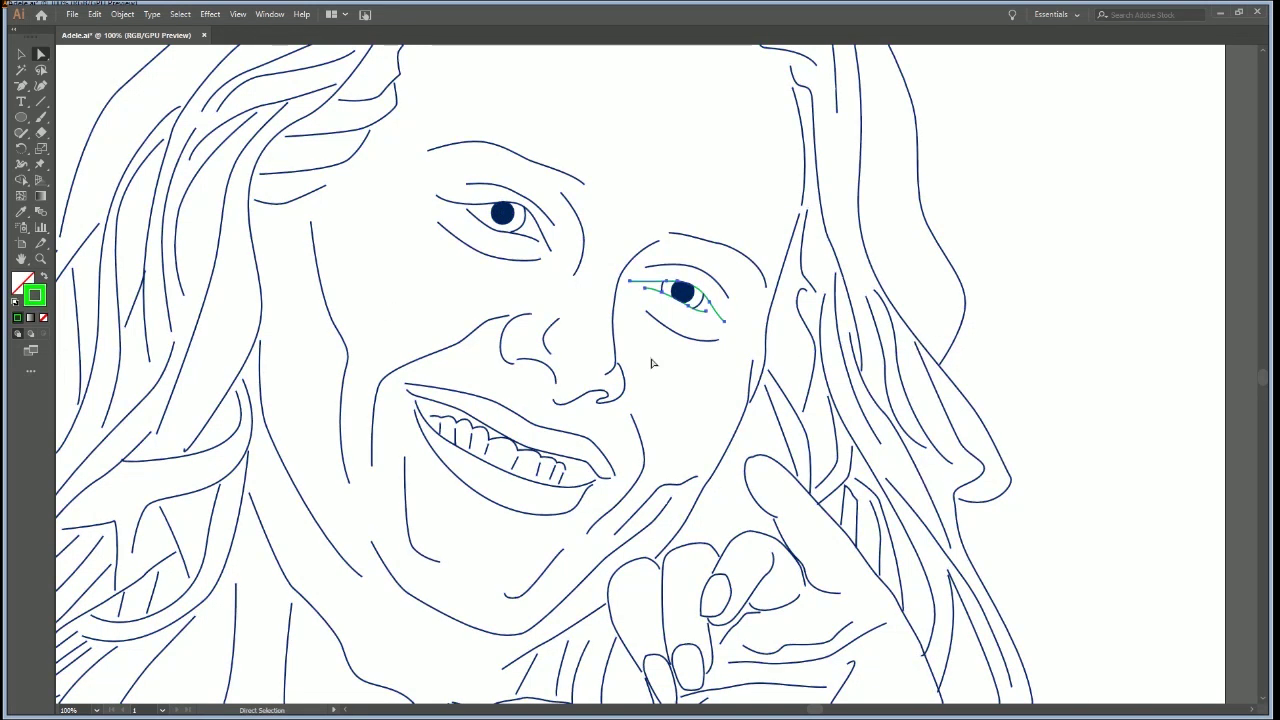
click(111, 191)
click(438, 304)
Fit the artboard in view, select the whole line drawing and increase its stroke weight
key(space)
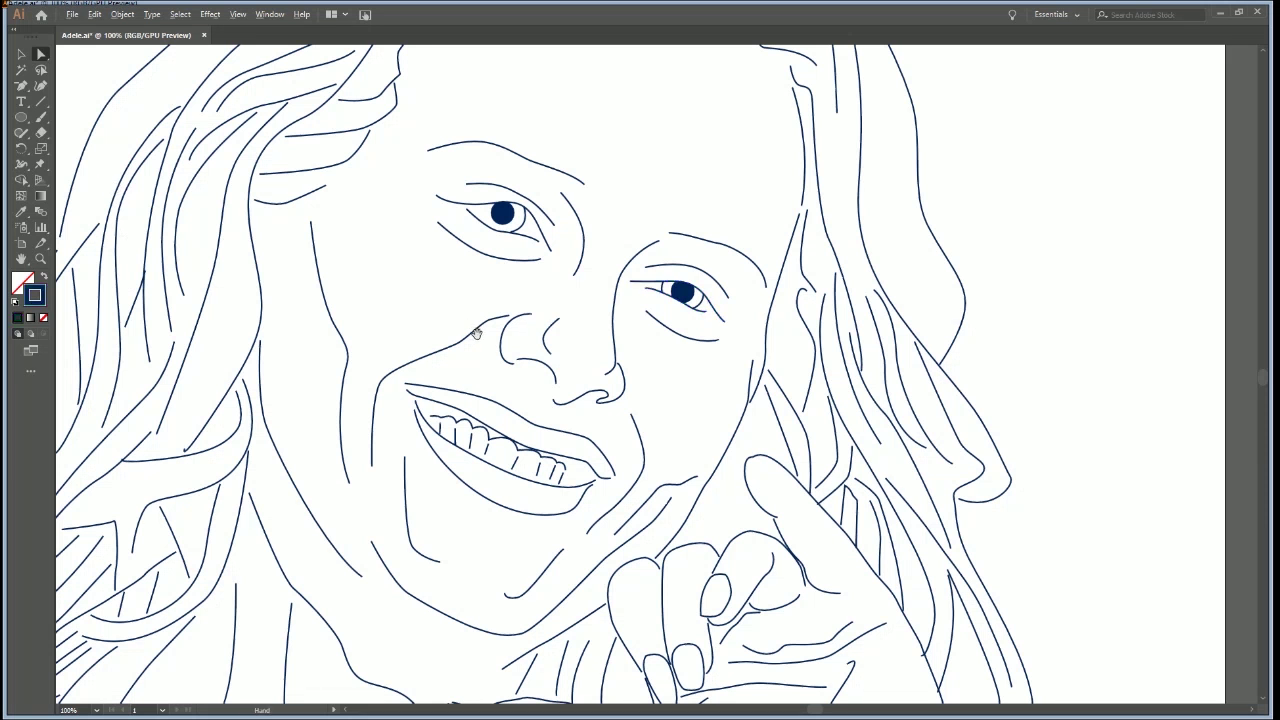
key(ctrl+minus)
key(ctrl+minus)
key(ctrl+minus)
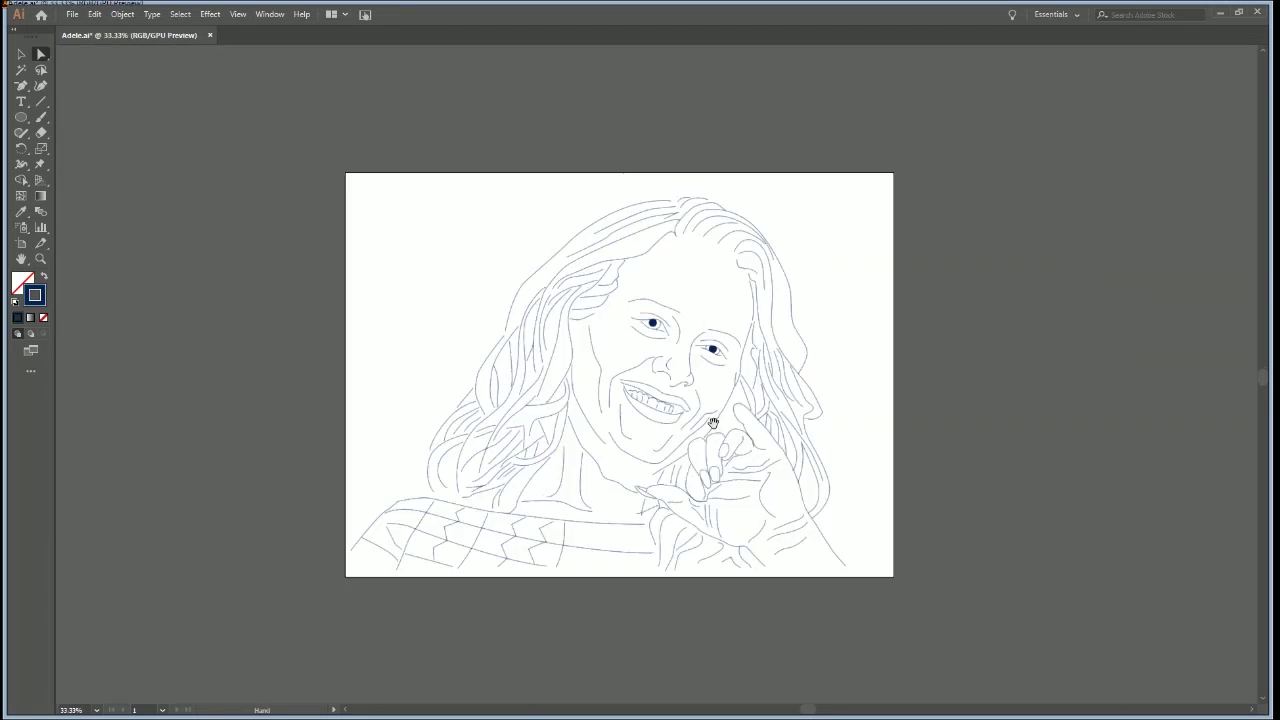
key(ctrl+0)
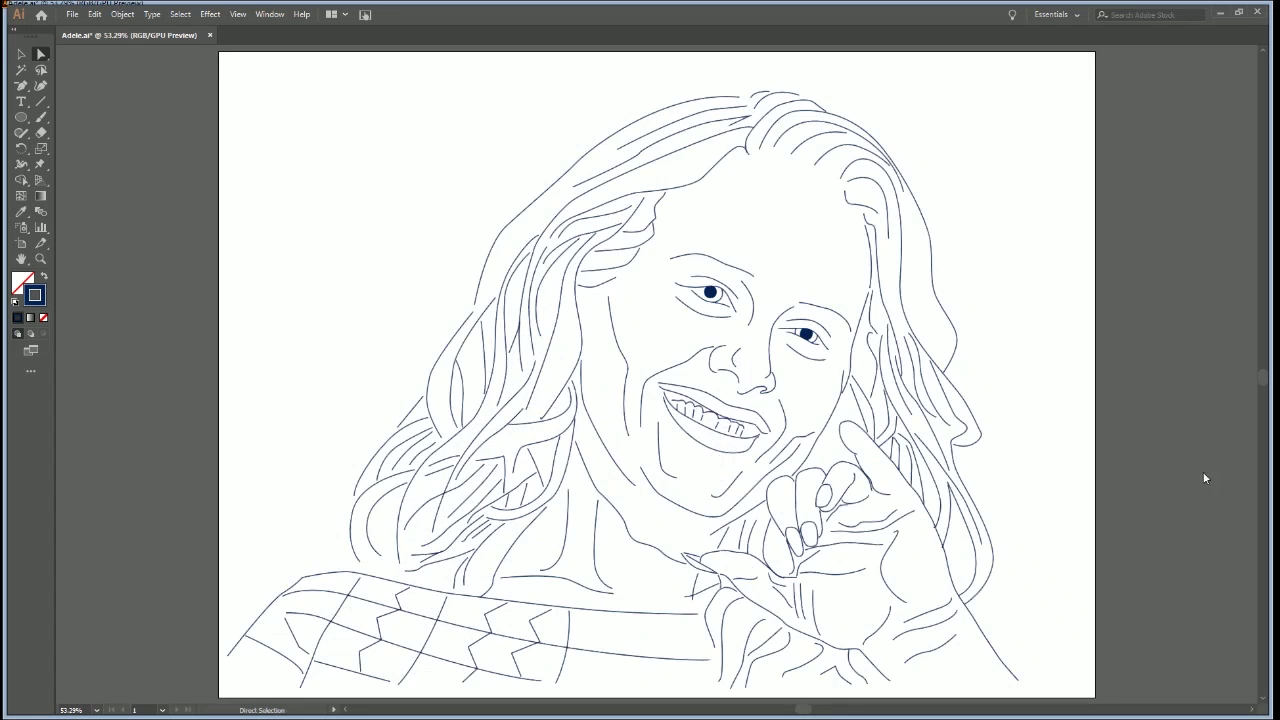
key(ctrl+a)
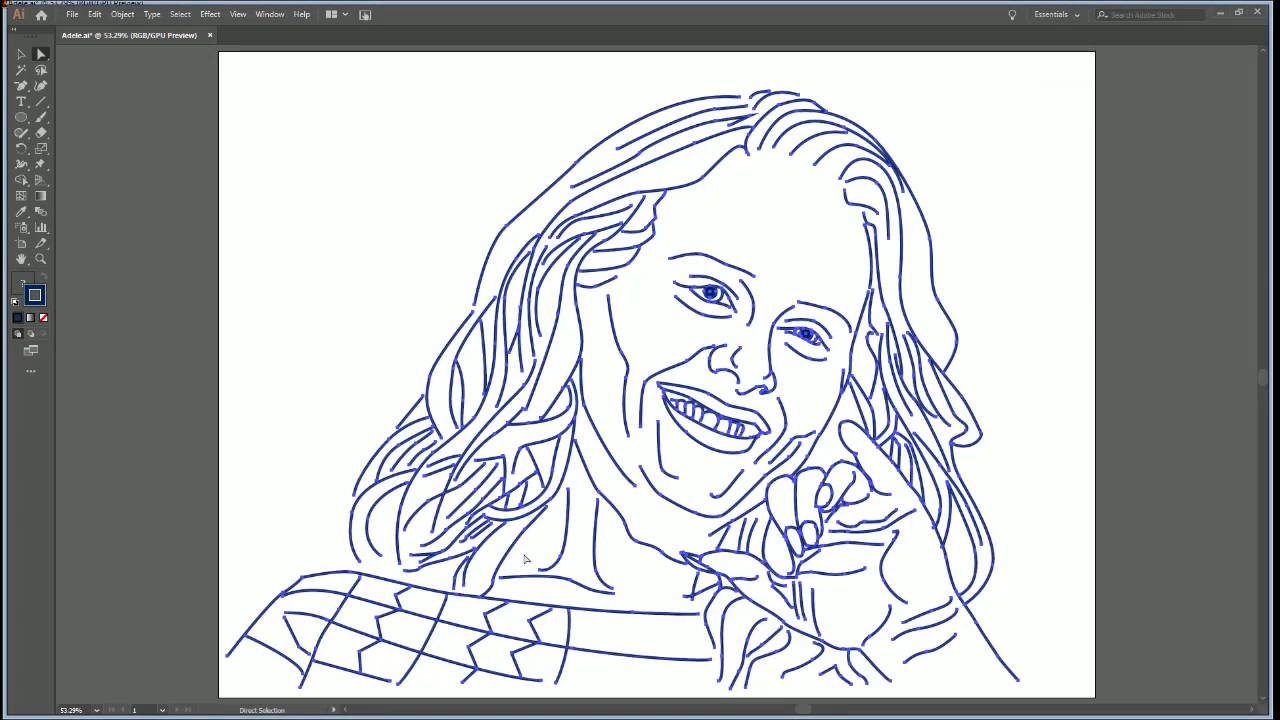
Take the dress, neck, face contour, lip, brow and eye lines out of the selection and hide these unselected paths
scroll(622, 525, down, 3)
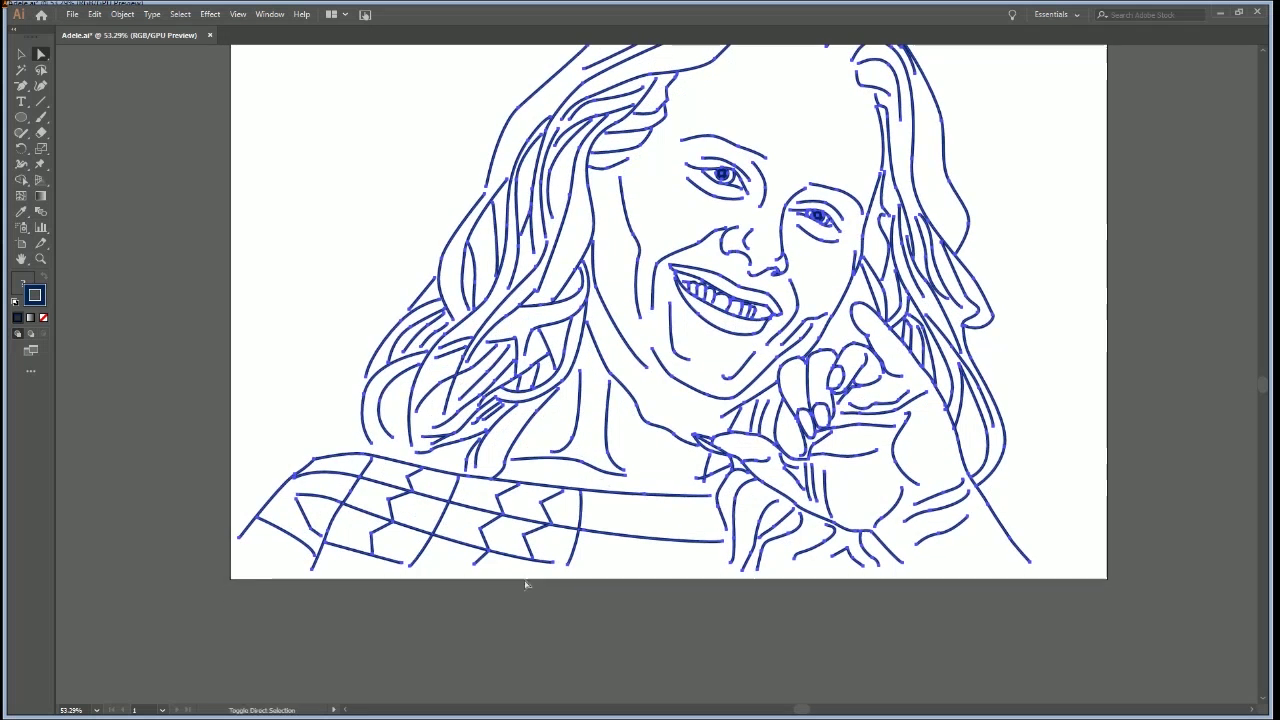
shift+click(629, 498)
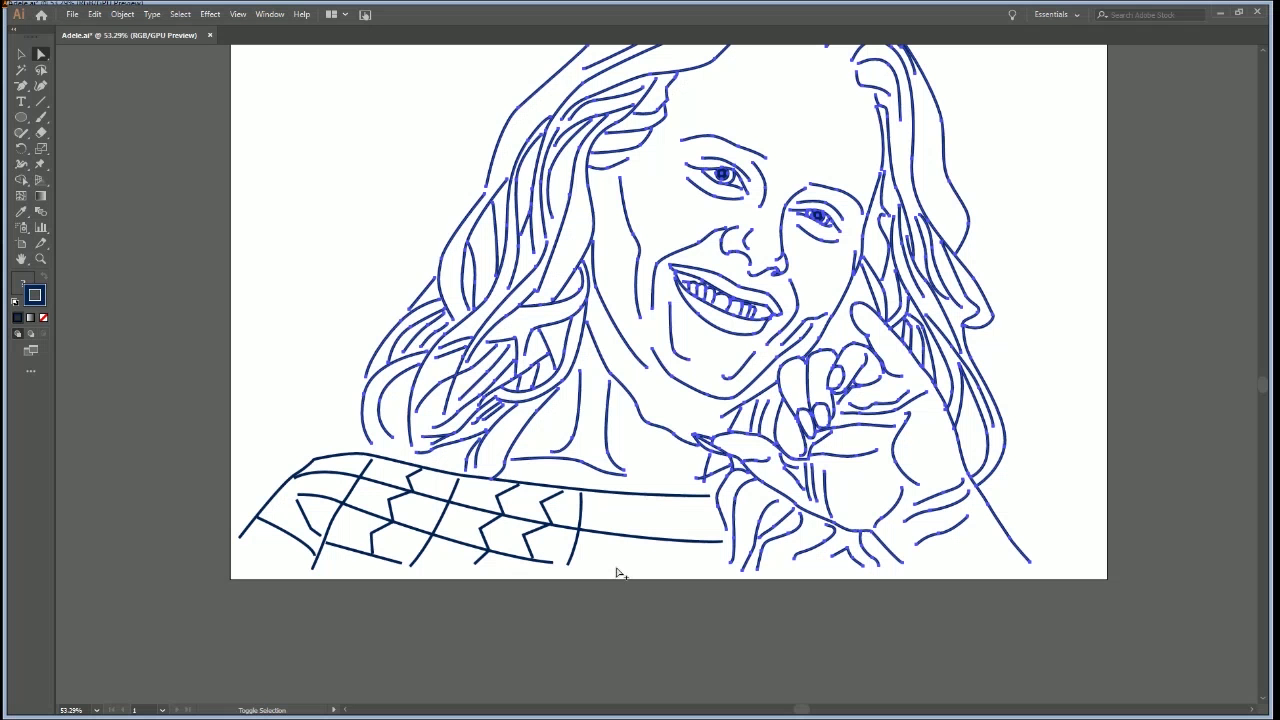
drag(565, 421, 646, 466)
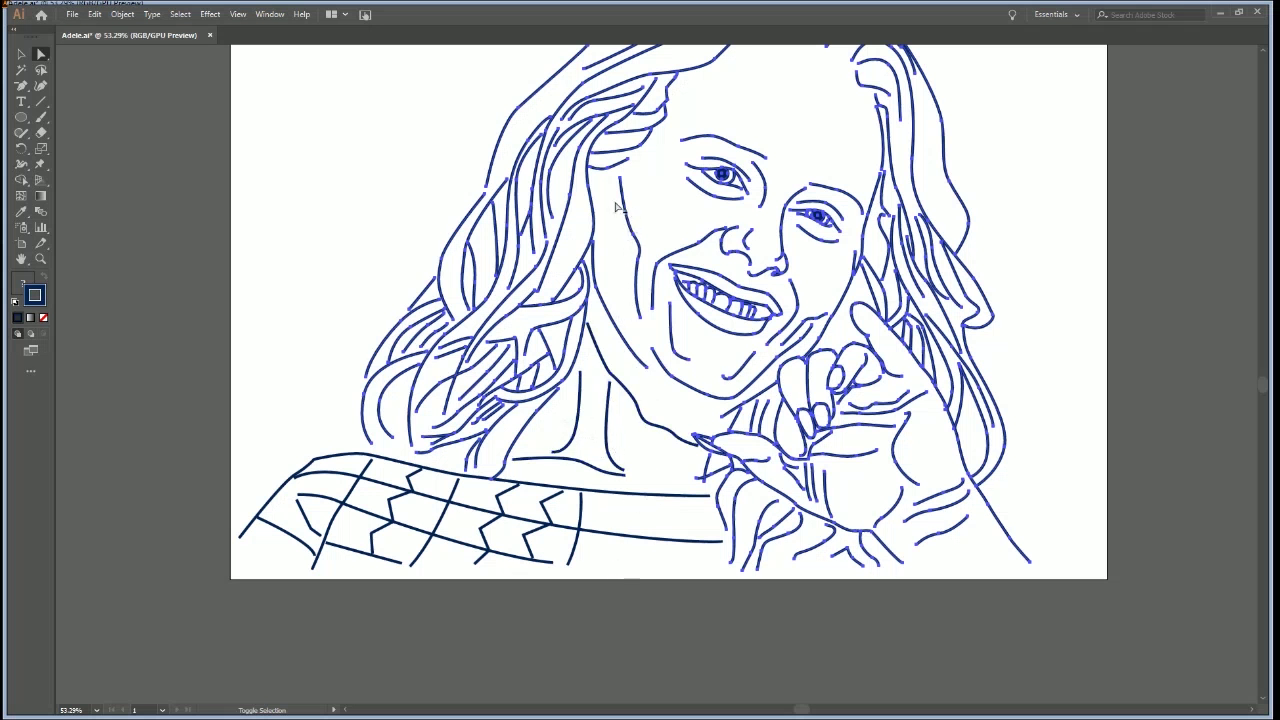
shift+click(656, 364)
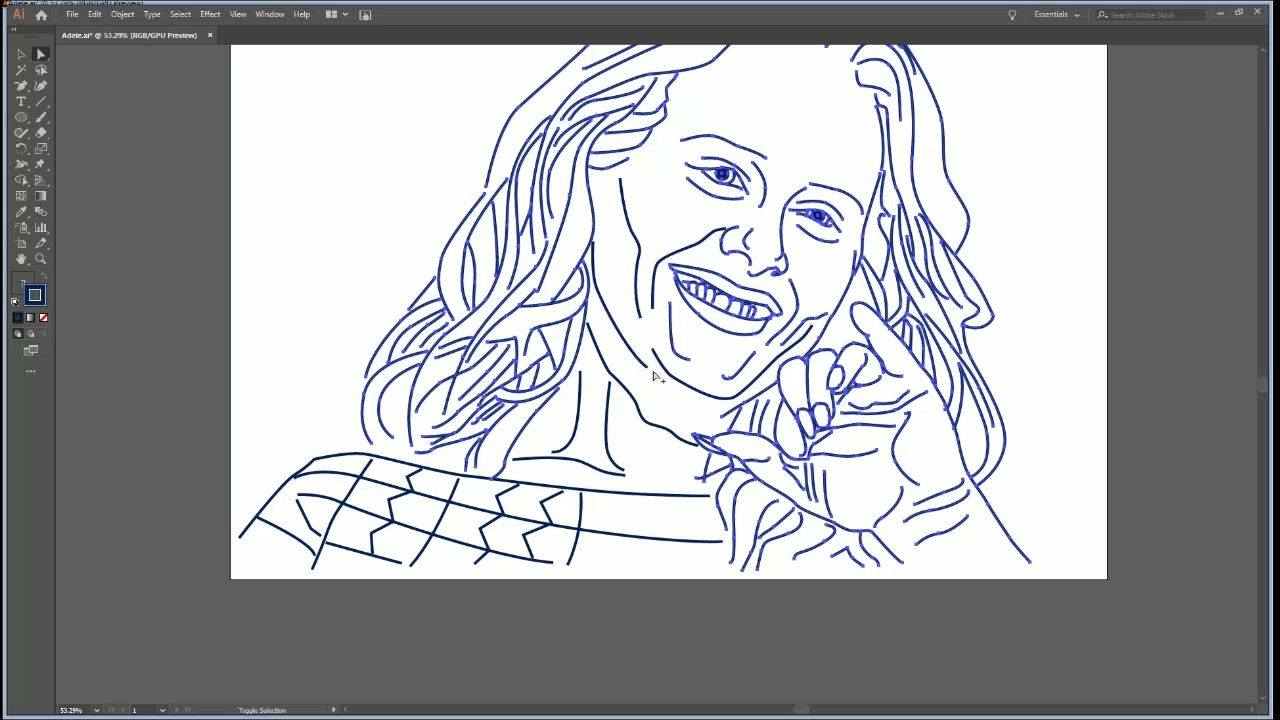
shift+click(672, 340)
shift+click(803, 323)
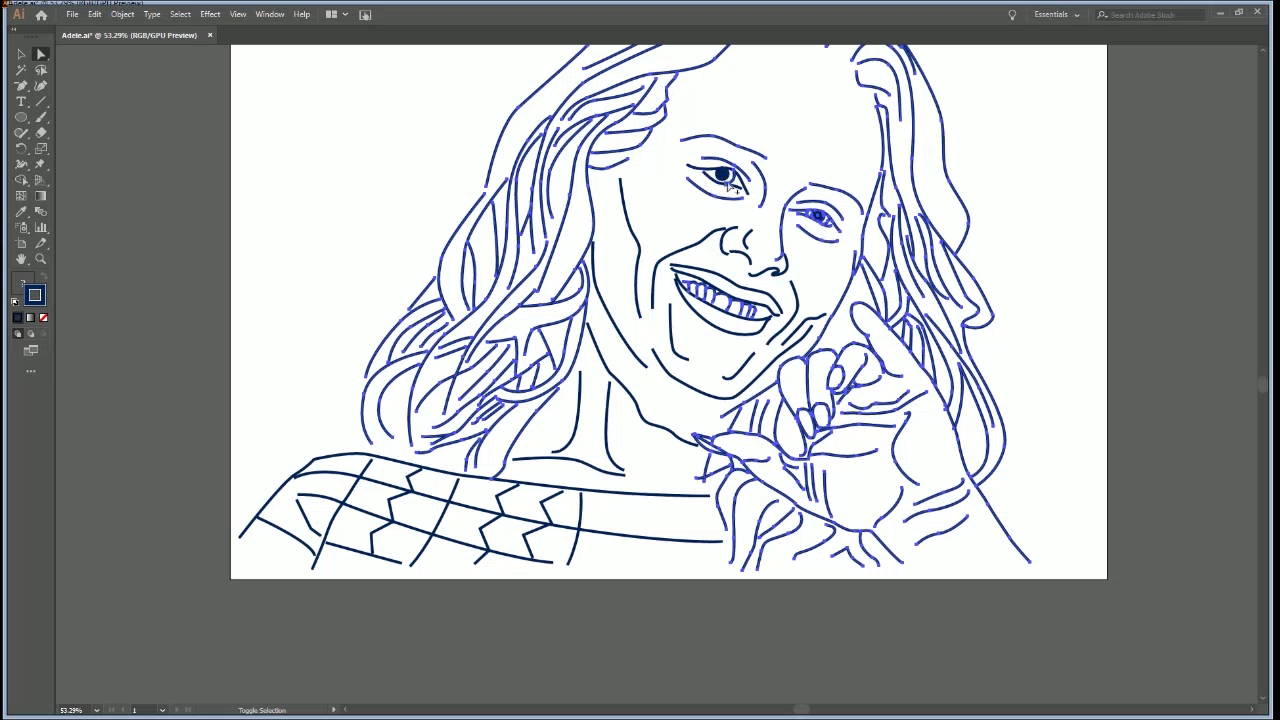
click(812, 220)
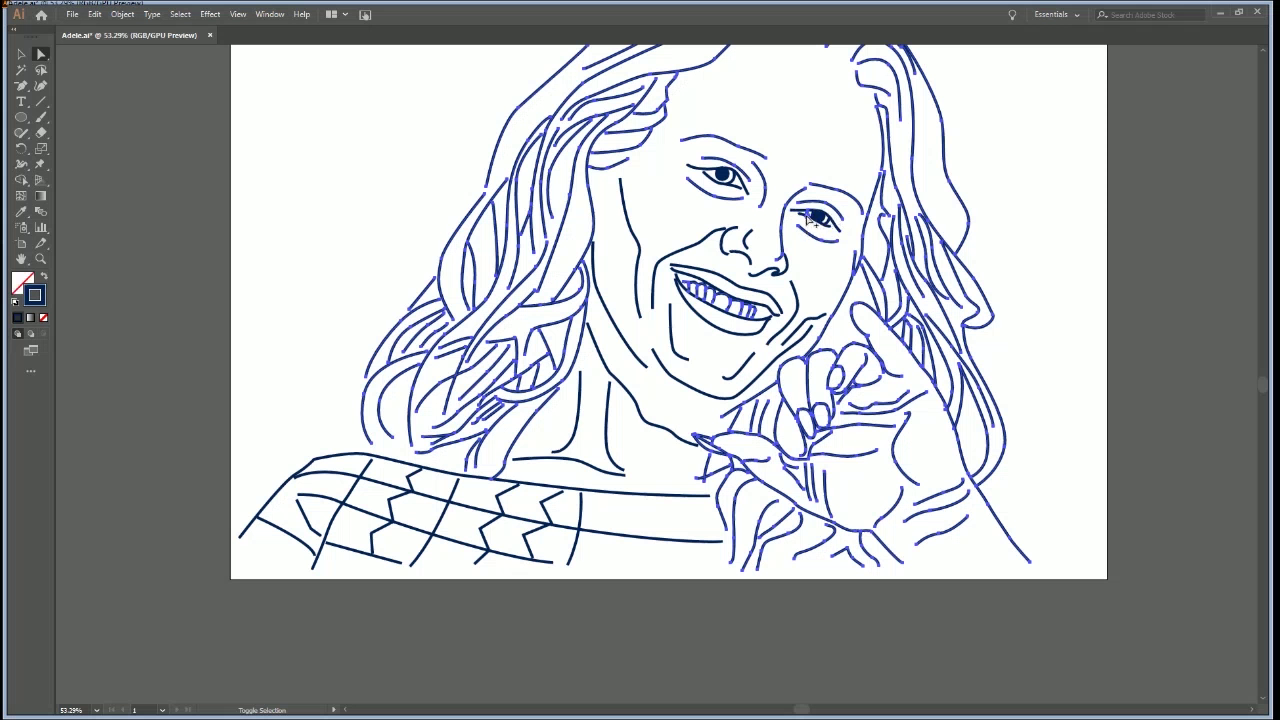
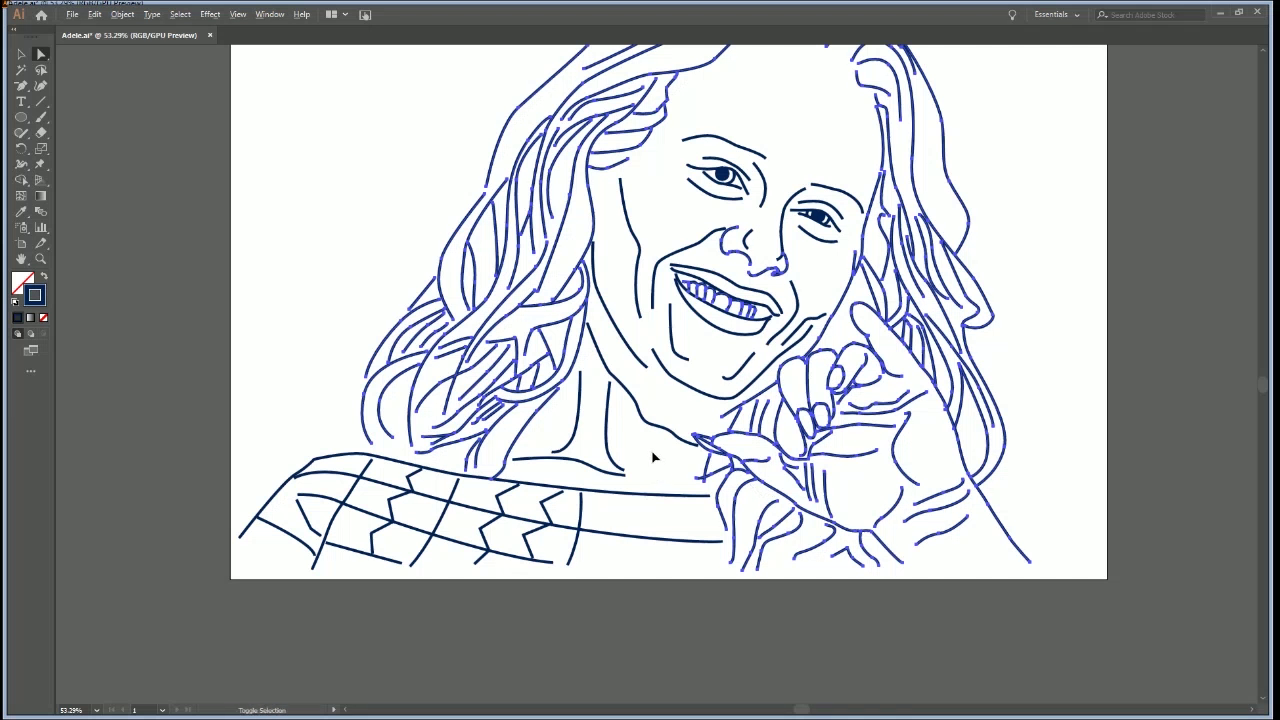
key(ctrl+alt+shift+3)
Remove the outline of the raised index finger and forearm from view
key(space)
drag(839, 341, 645, 382)
click(801, 574)
click(812, 574)
key(Delete)
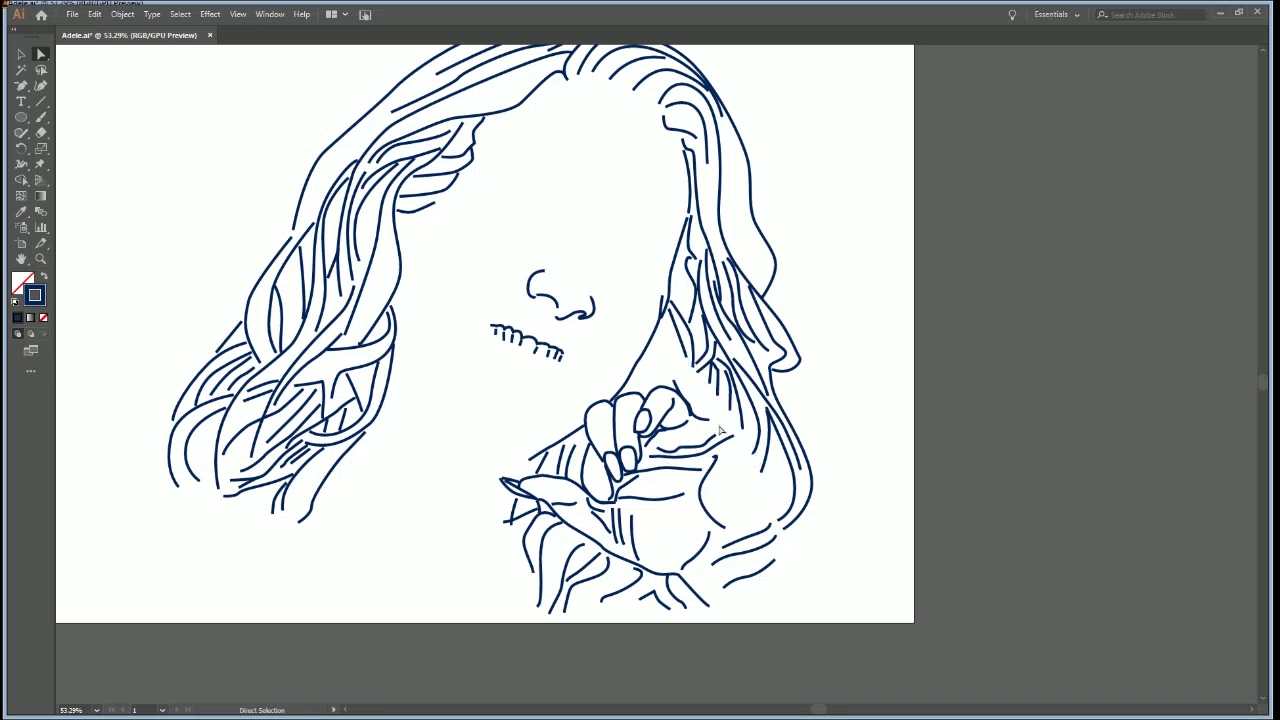
Remove the outlines of the curled fingers and their fingernails from view
click(674, 432)
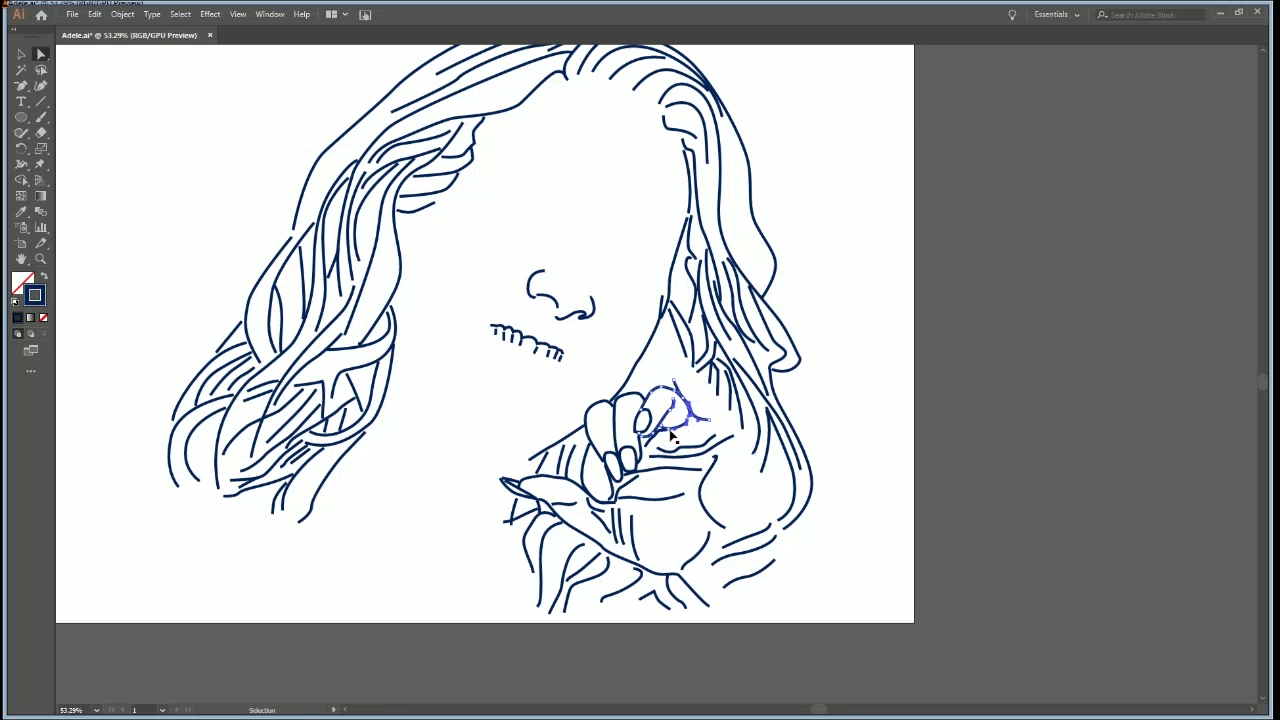
key(ctrl+equal)
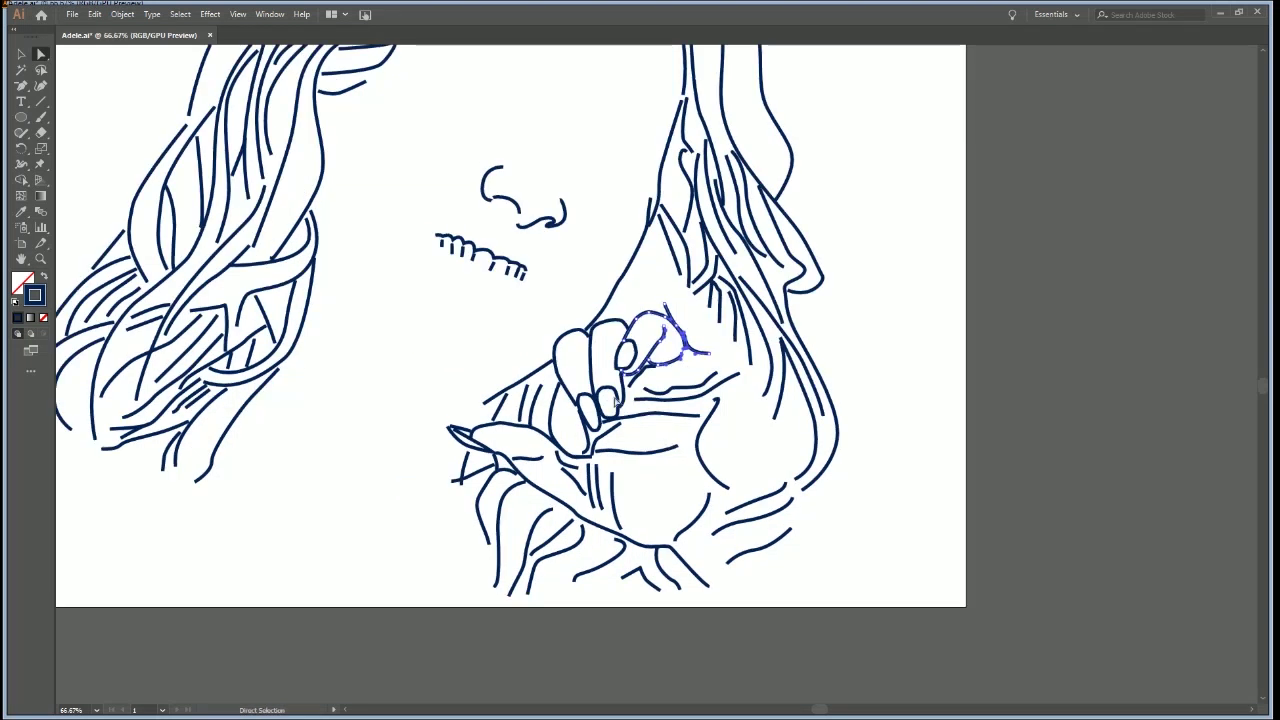
click(574, 352)
click(668, 350)
key(Delete)
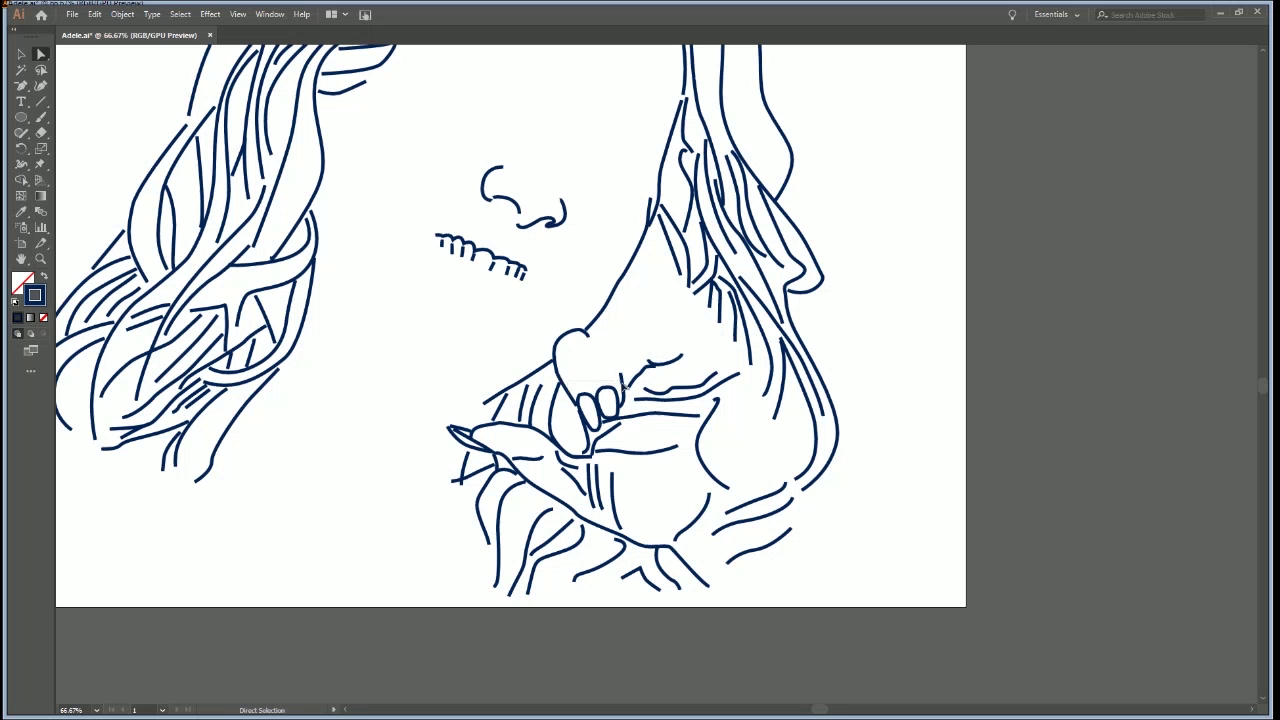
key(v)
key(Delete)
key(ctrl+x)
drag(581, 379, 608, 401)
key(ctrl+x)
Remove the thumb outline, the lower edge of the hand and the wrist crease lines from view
click(538, 441)
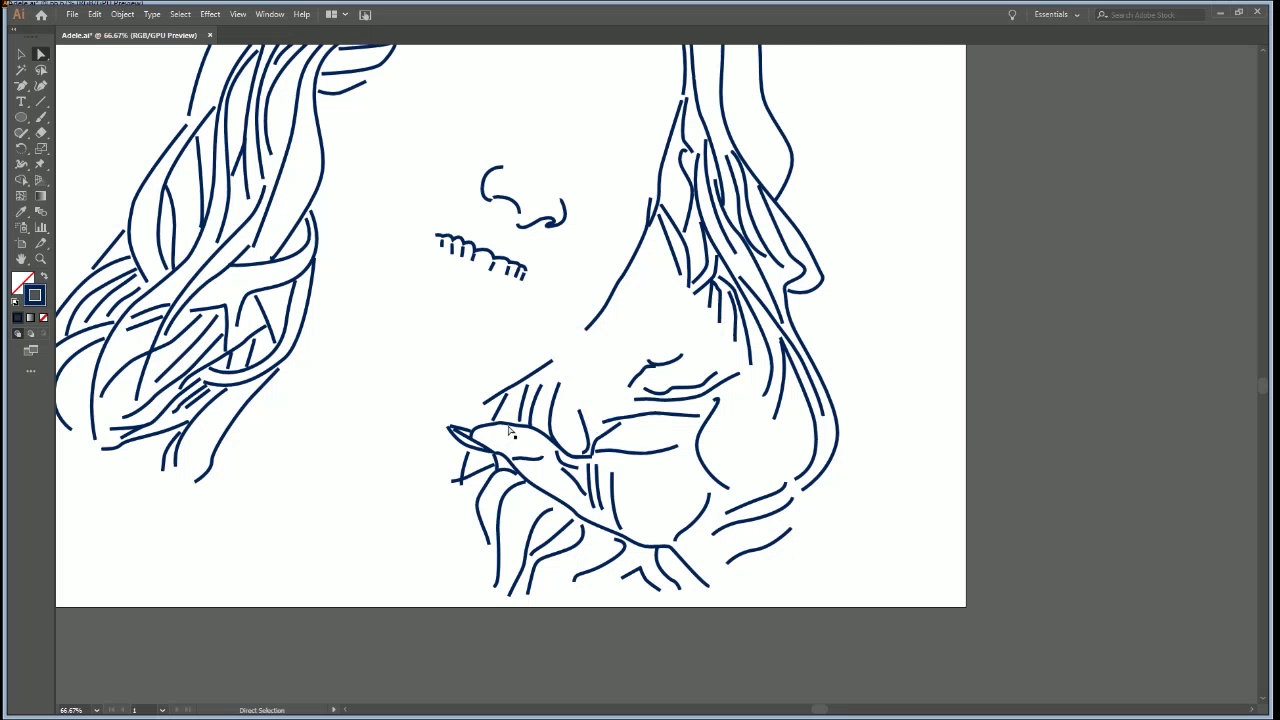
key(Delete)
click(541, 493)
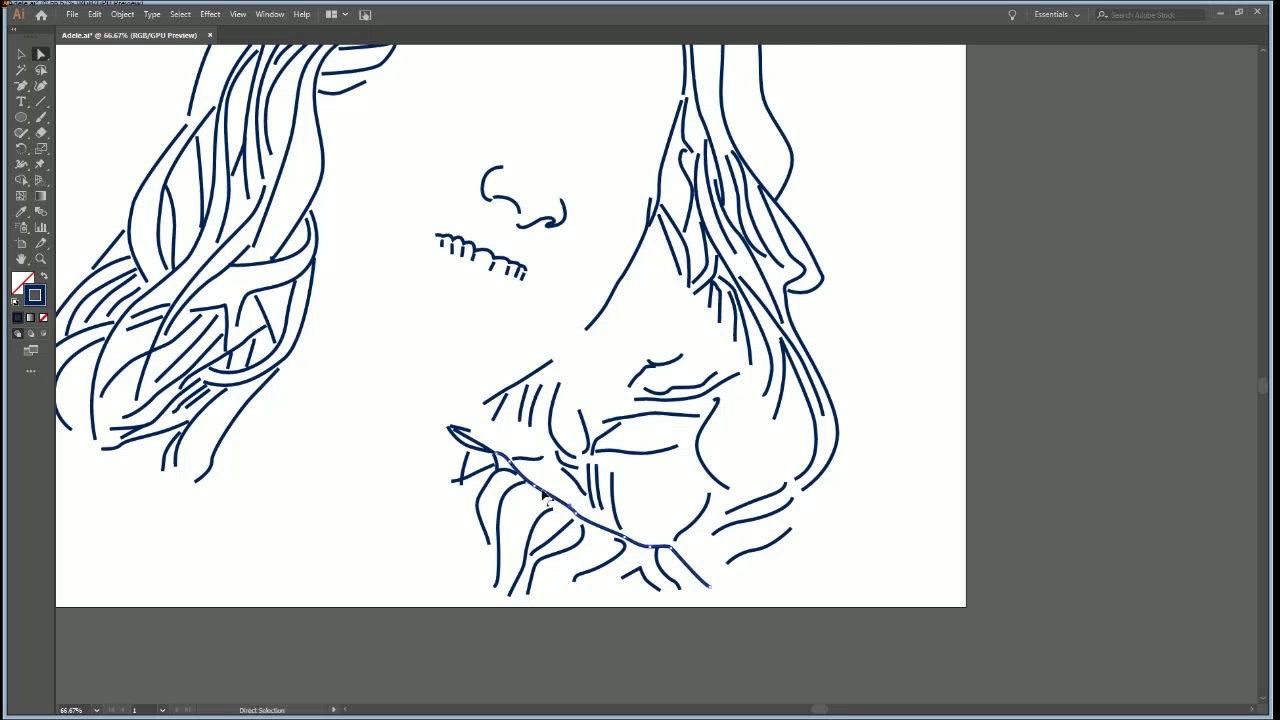
key(Delete)
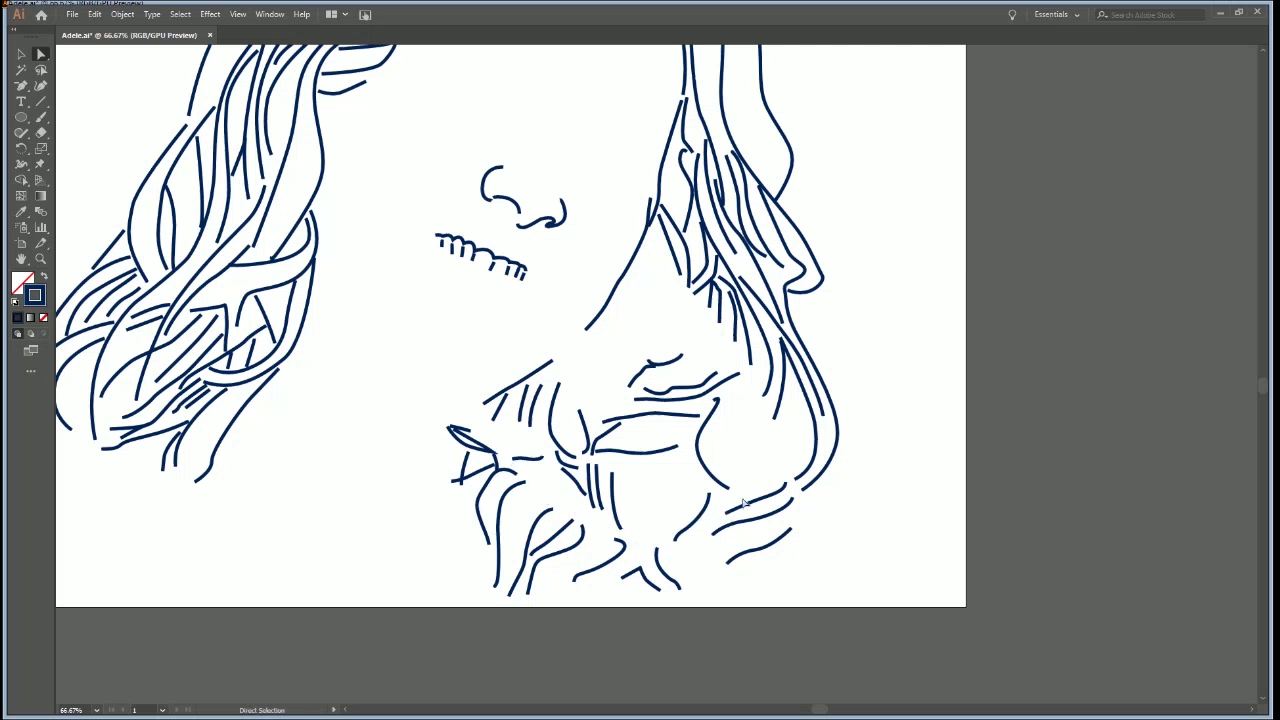
click(768, 552)
key(Delete)
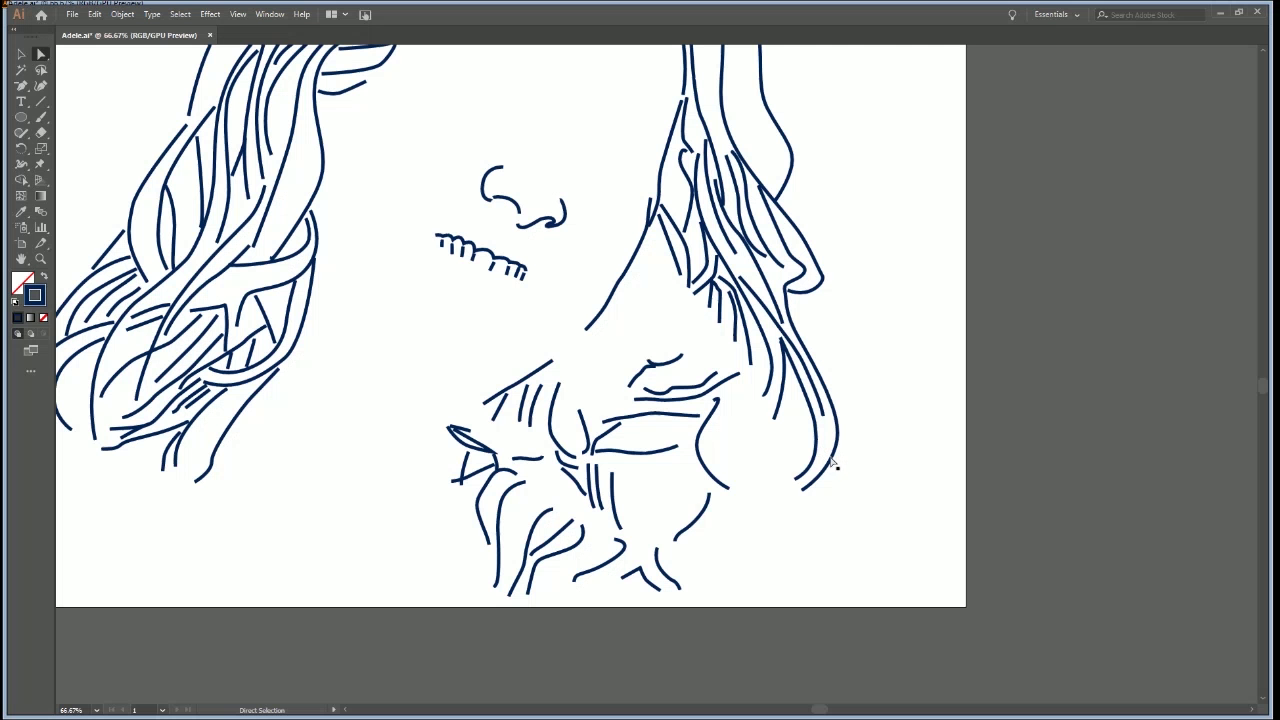
Remove the outer contour lines of the hair beside the raised hand from view
click(836, 456)
key(Delete)
ctrl+click(814, 253)
key(Delete)
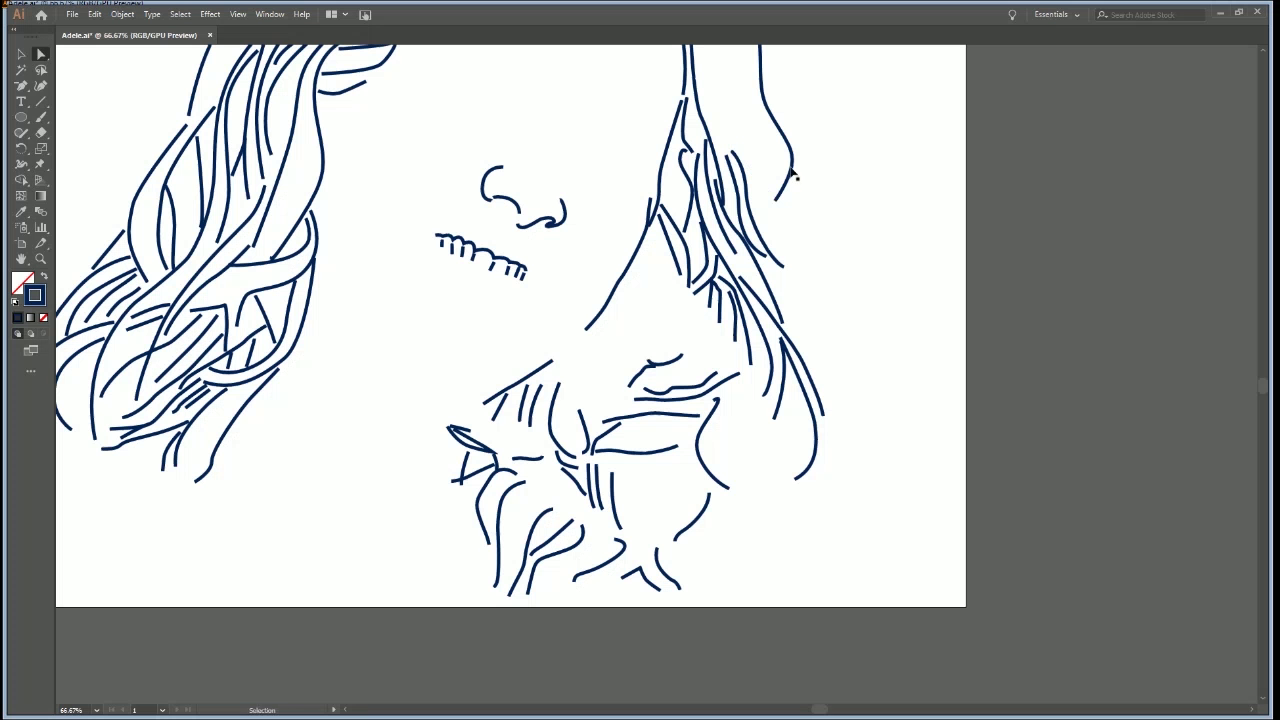
click(790, 177)
key(Delete)
Remove the outer crown curves and the parting line on the raised-hand side of the hair from view
drag(778, 184, 879, 464)
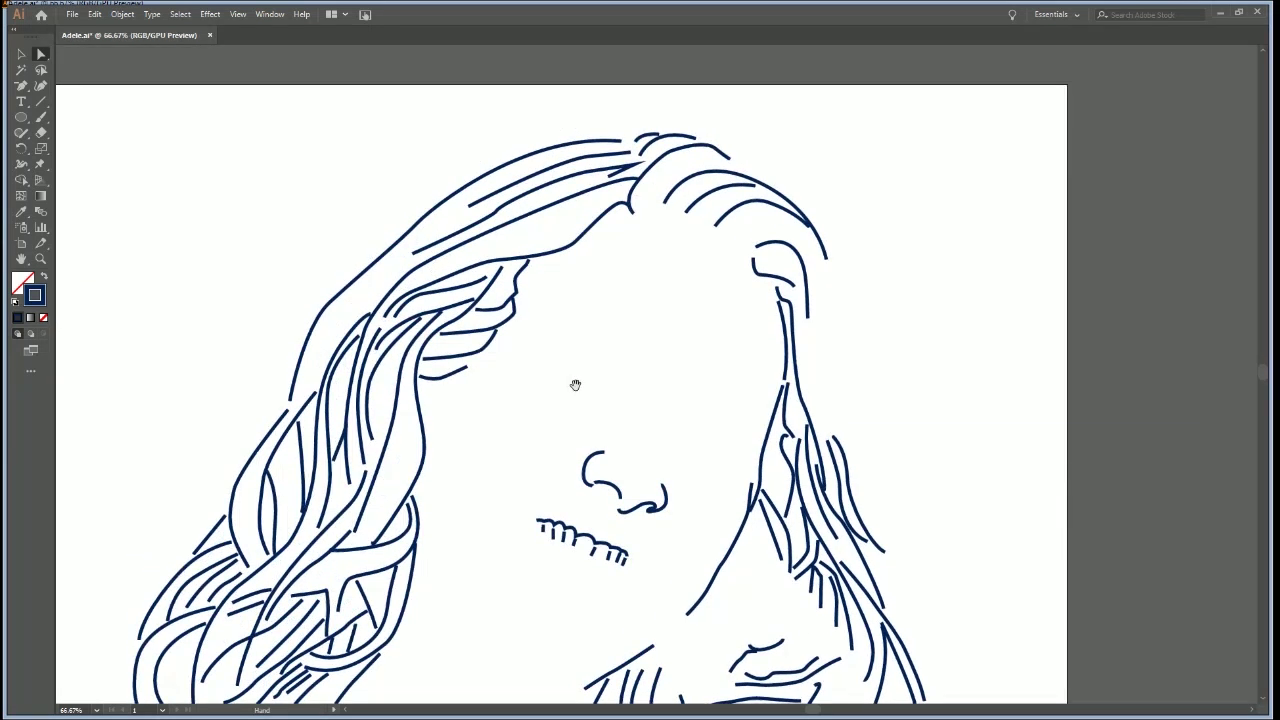
click(789, 202)
key(Delete)
click(707, 152)
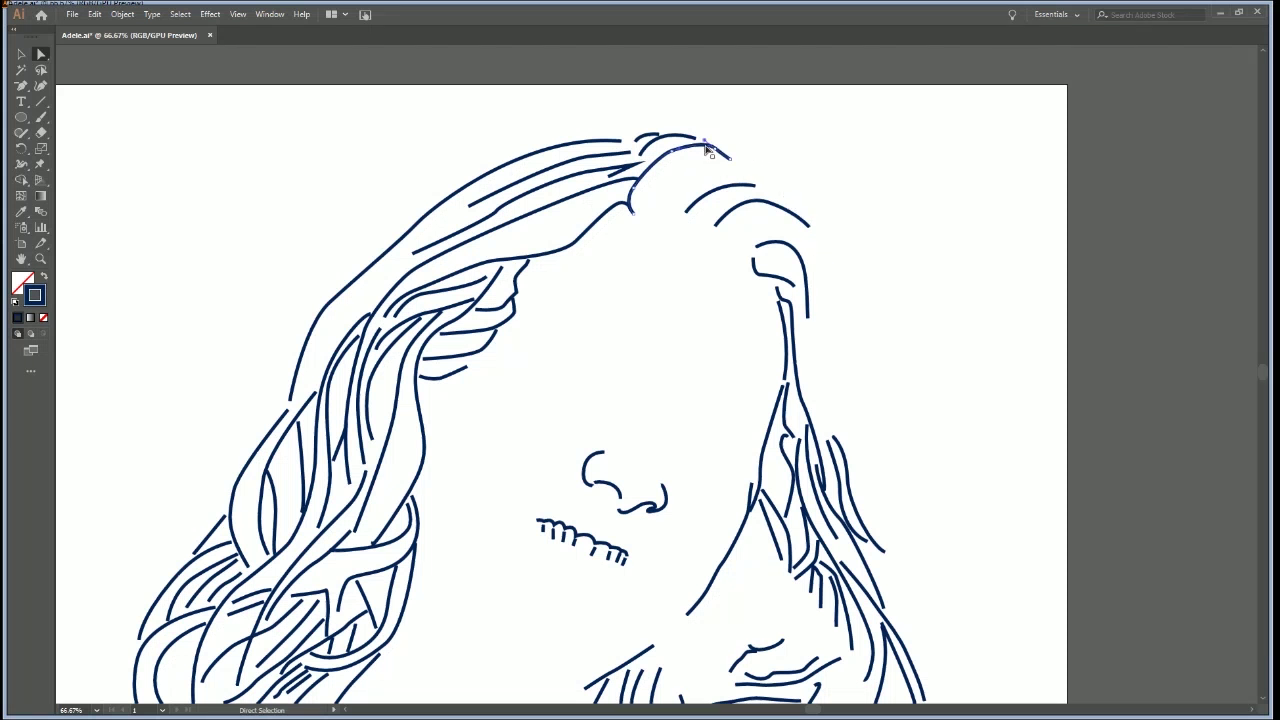
key(Delete)
Remove the opposite side's outer hair contour, forehead hairline and the strand bordering the cheek from view
click(433, 213)
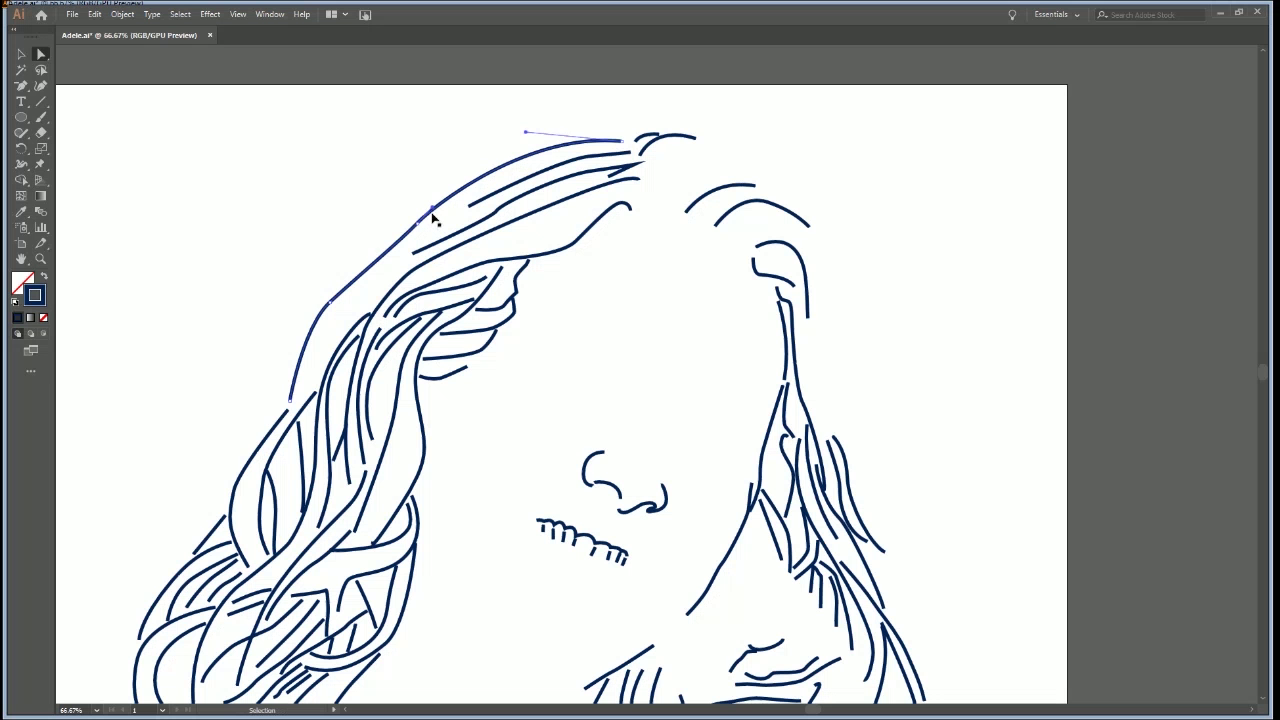
key(Delete)
click(565, 257)
key(Delete)
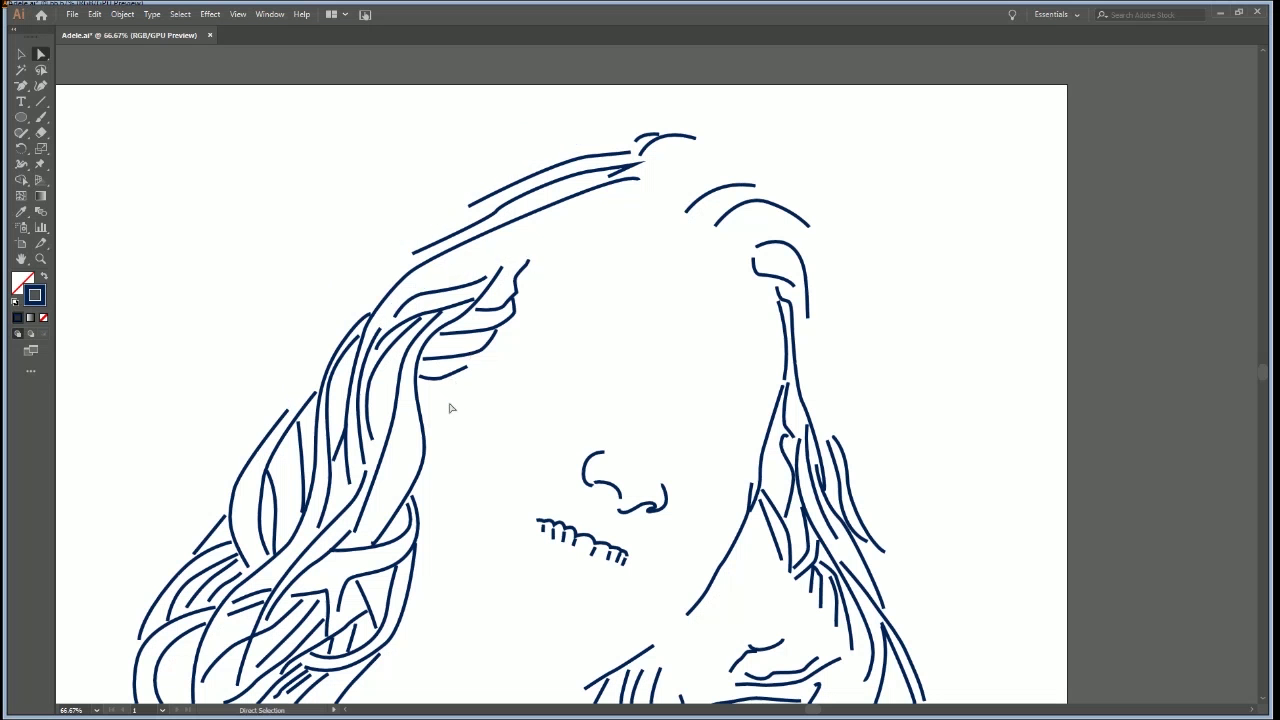
click(428, 456)
key(Delete)
Remove the lower cheek contour and the face edge line on the raised-hand side from view
click(716, 580)
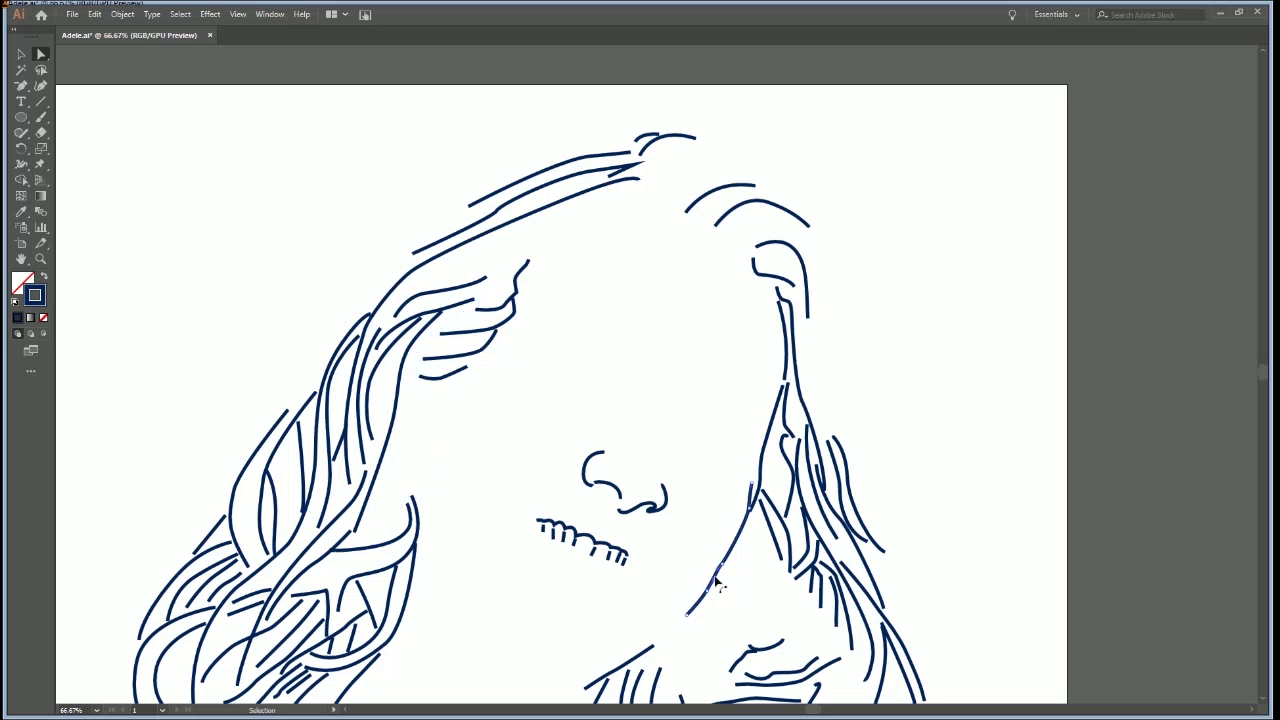
key(Delete)
drag(623, 557, 714, 350)
click(858, 236)
key(Delete)
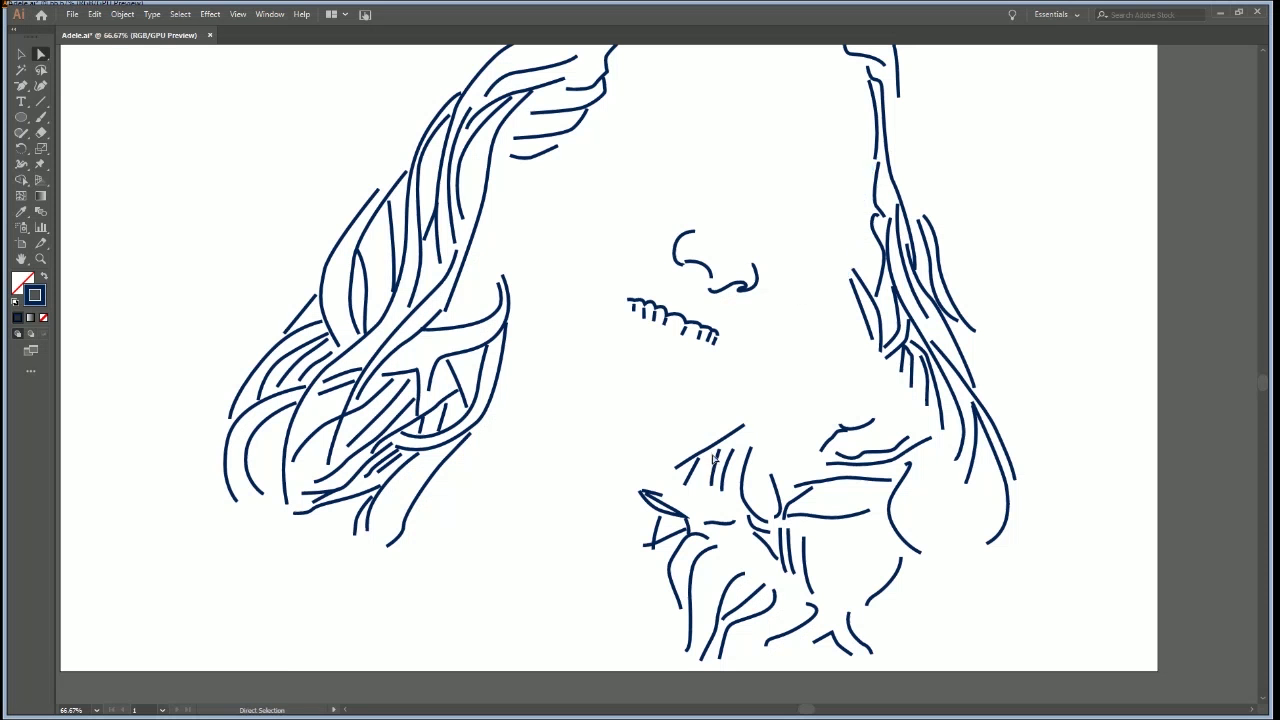
Remove the line above the fingers and the lower hair curves bordering the neck from view
click(712, 455)
key(Delete)
click(486, 424)
key(Delete)
click(453, 461)
key(Delete)
click(507, 326)
key(Delete)
Remove the outer hair contours and long main strands on the side away from the raised hand from view
click(228, 446)
key(Delete)
click(296, 318)
key(Delete)
click(300, 313)
key(Delete)
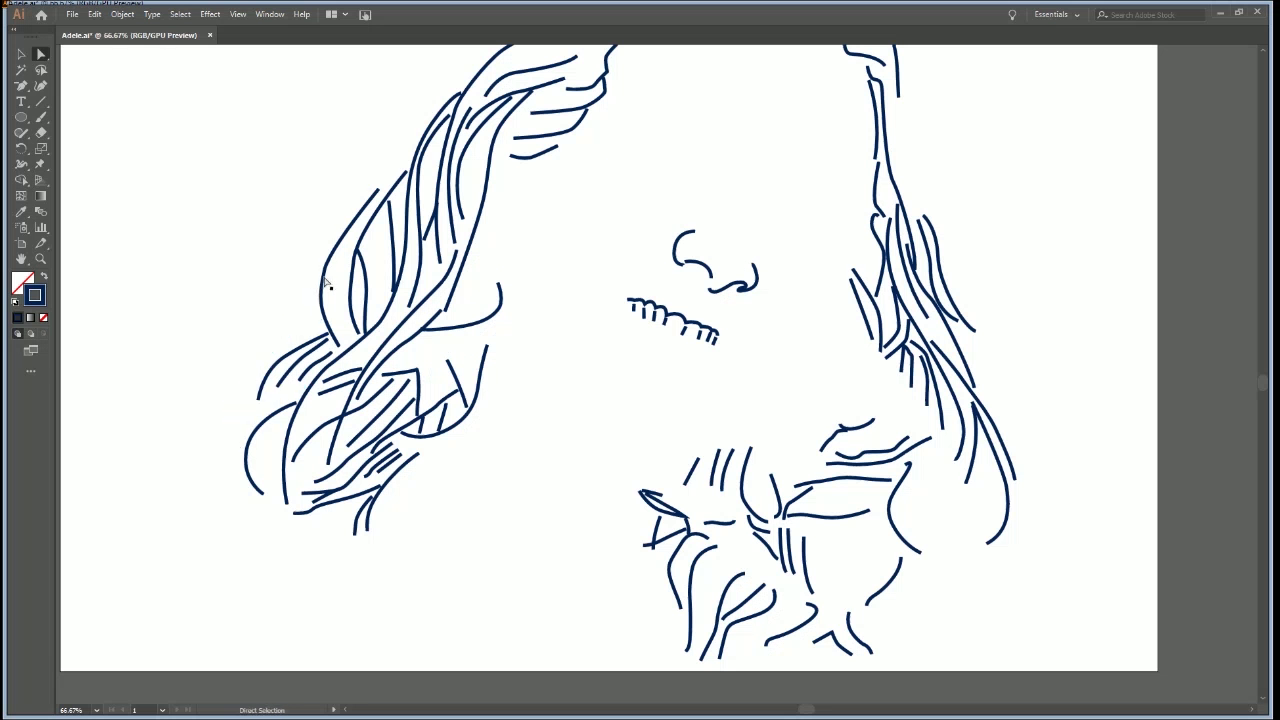
scroll(330, 270, up, 3)
scroll(330, 270, right, 1)
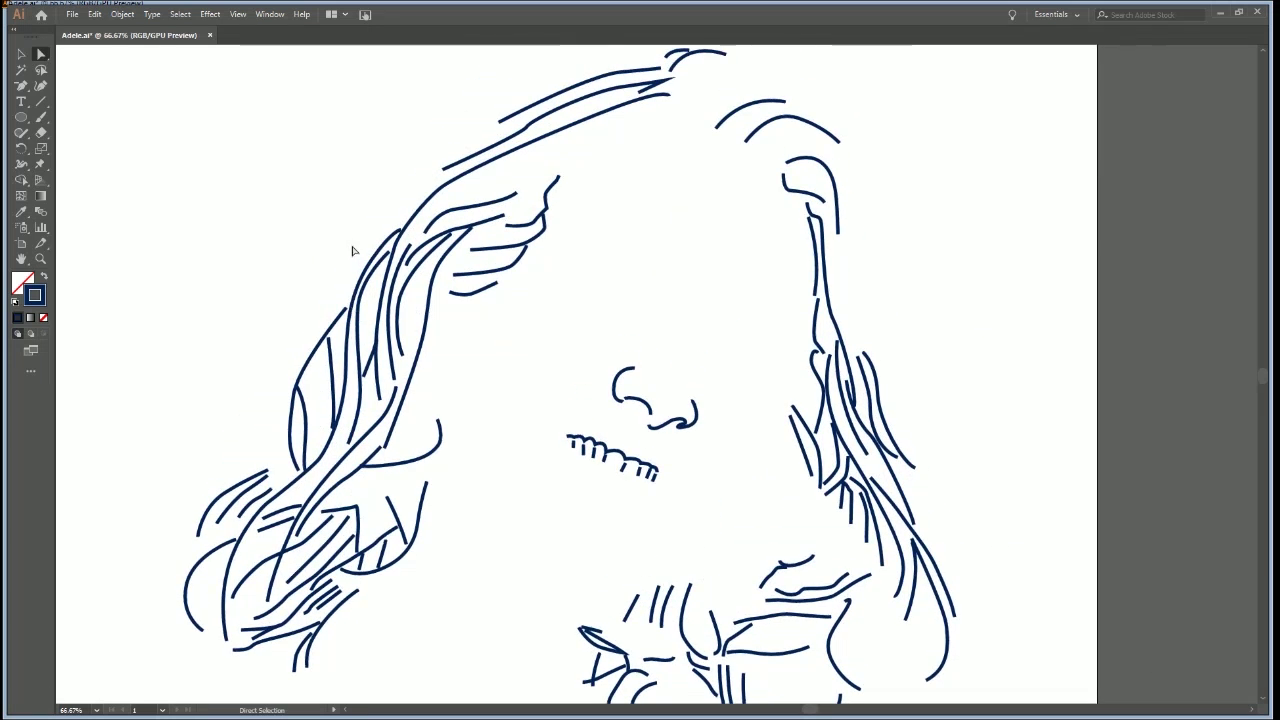
click(380, 259)
key(Delete)
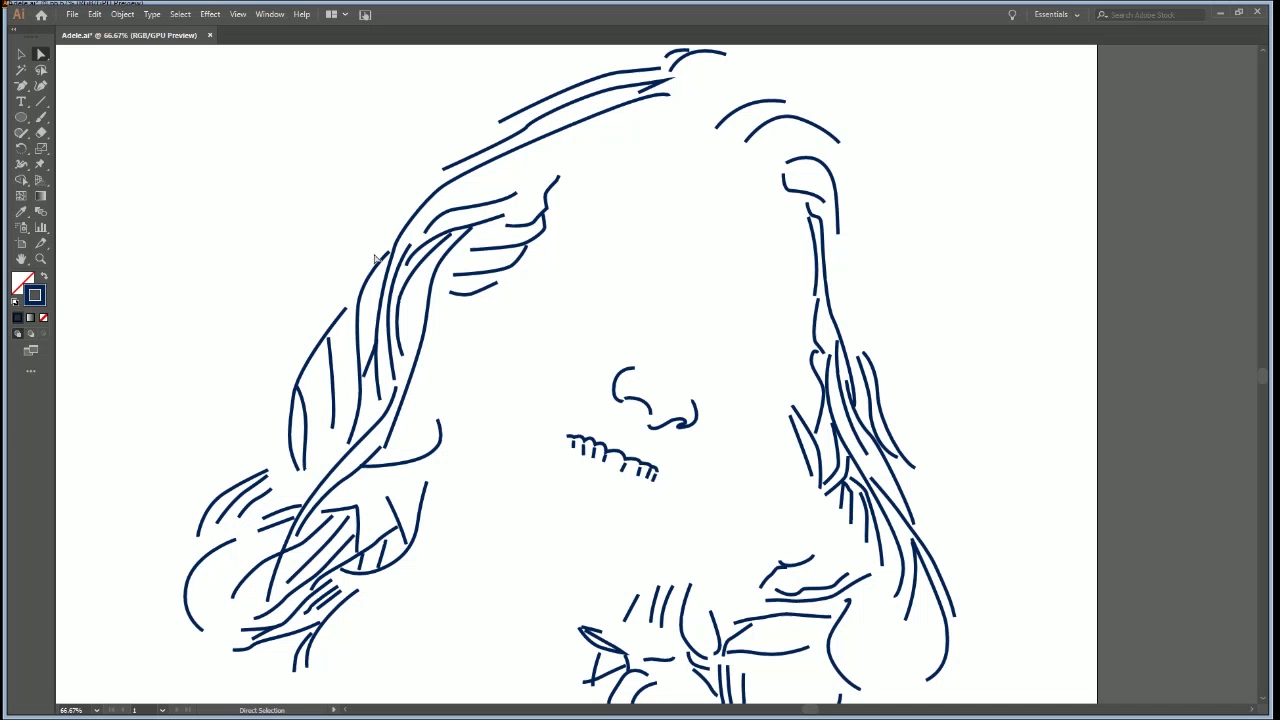
Select all the remaining inner detail lines and give them a thinner, tapered stroke
key(z)
ctrl+alt+click(593, 356)
ctrl+alt+click(620, 345)
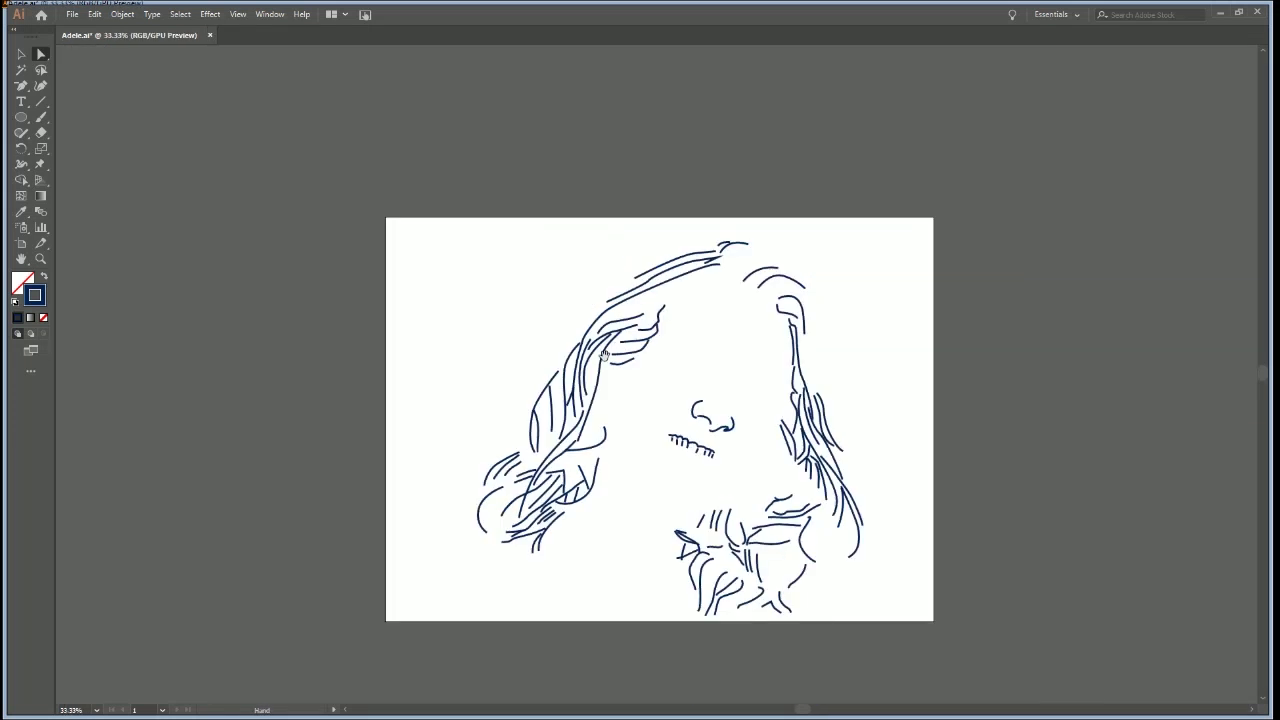
key(ctrl+a)
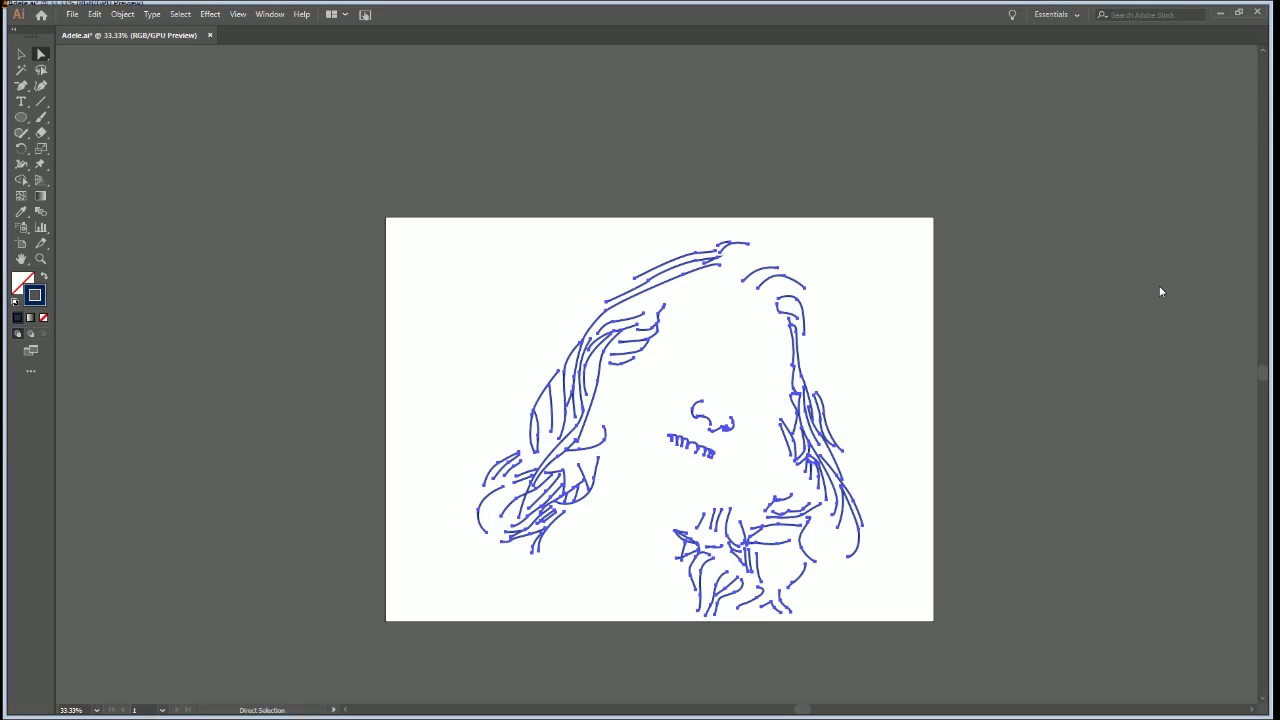
key(Delete)
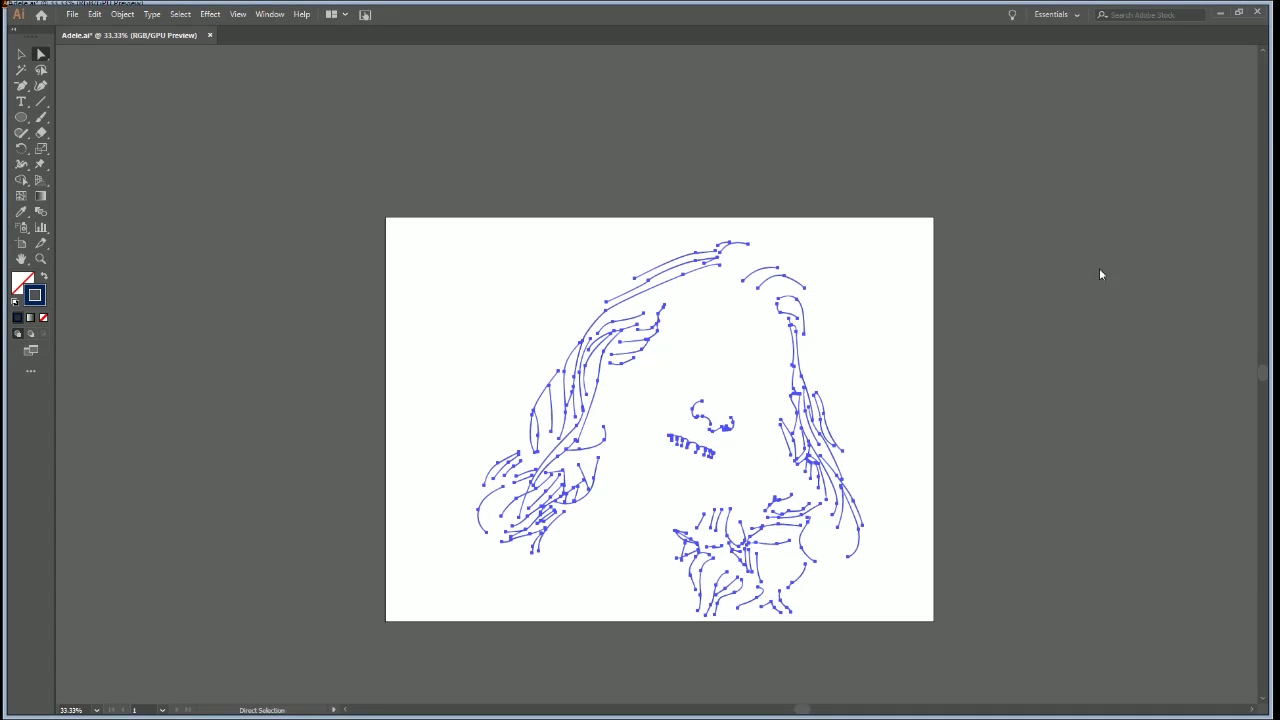
click(977, 293)
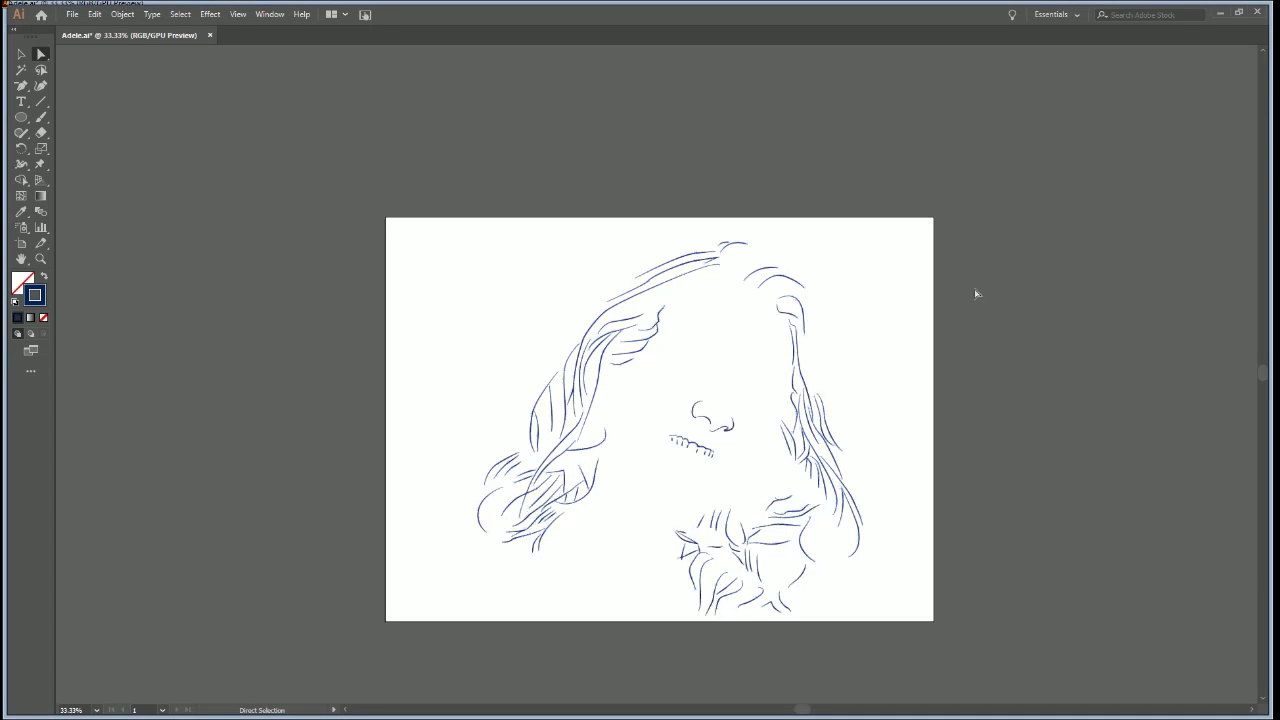
Bring the main contour lines back into view and give them a tapered, thick-to-thin stroke
key(v)
key(a)
key(ctrl+a)
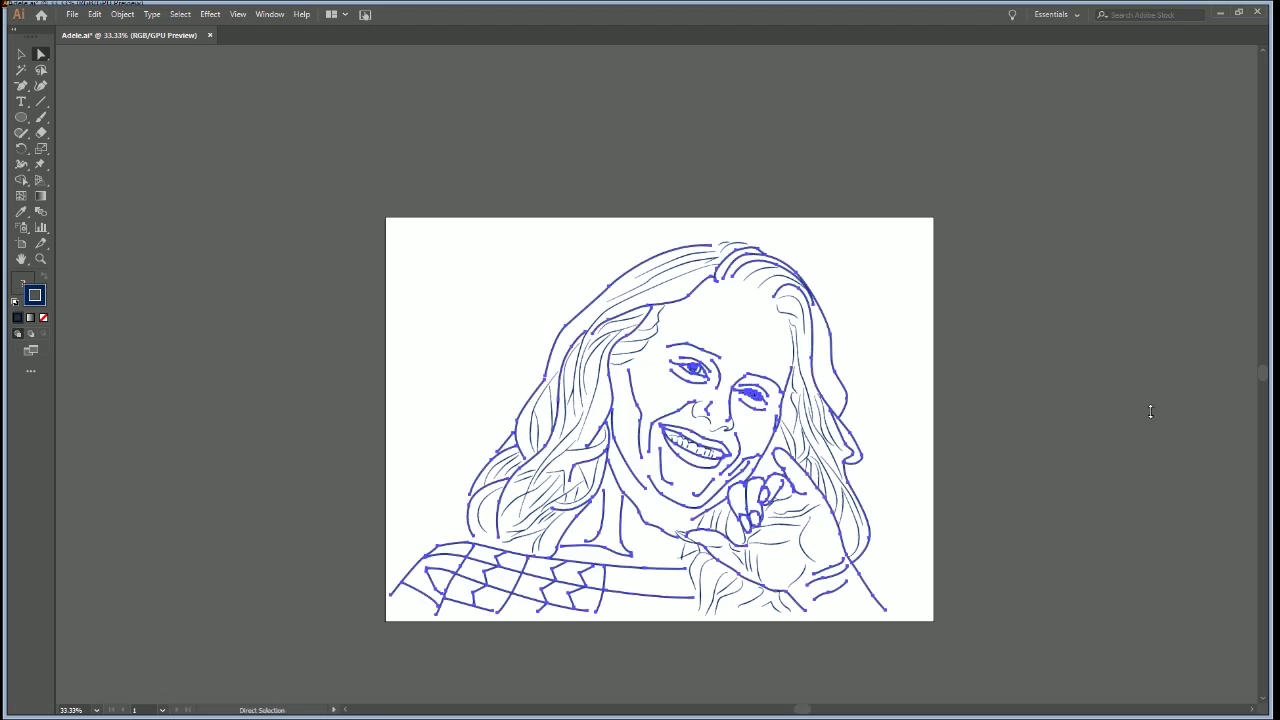
click(1126, 523)
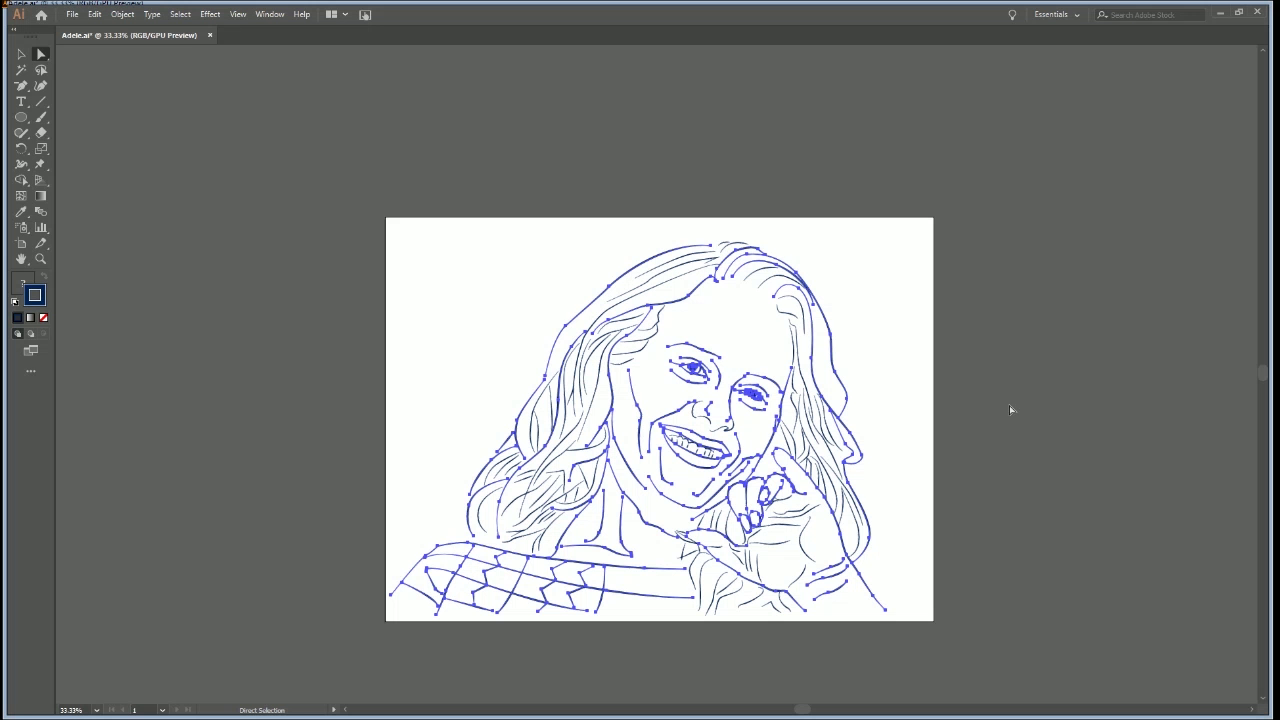
click(1097, 214)
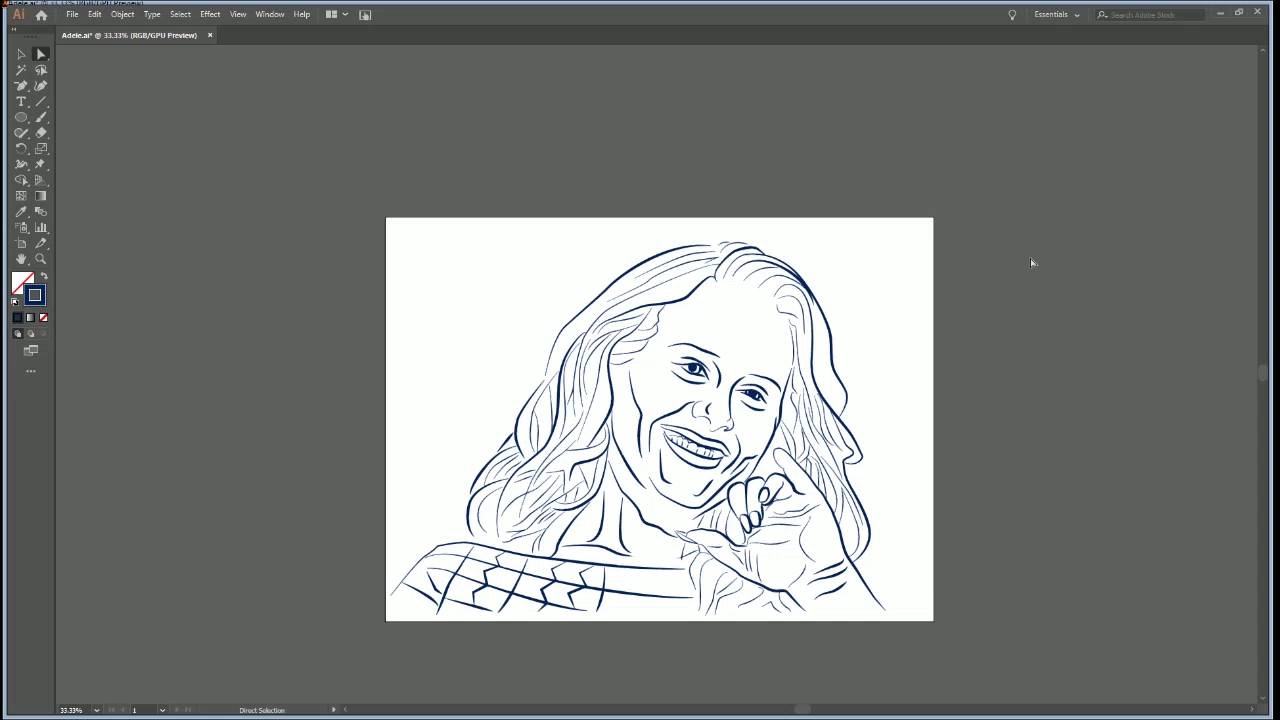
Select all inner detail lines that share the stroke style of the hair strand beside the raised hand
ctrl+click(748, 370)
drag(651, 488, 727, 288)
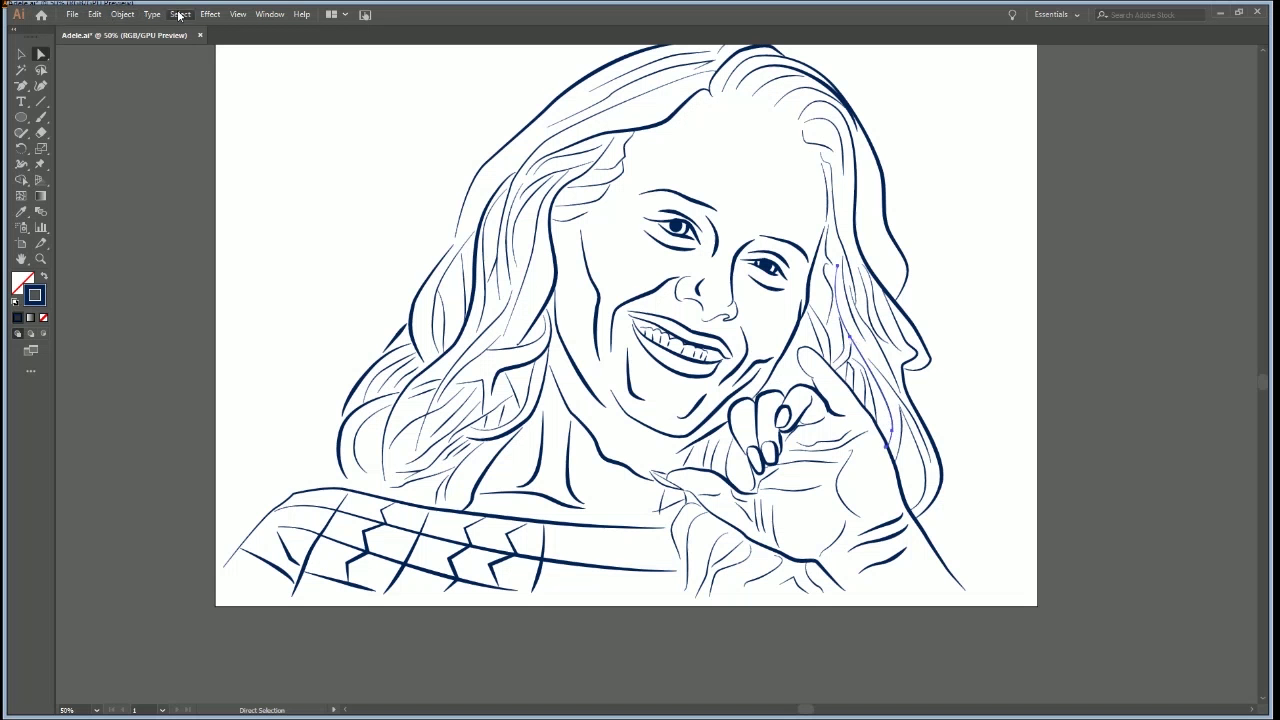
click(417, 239)
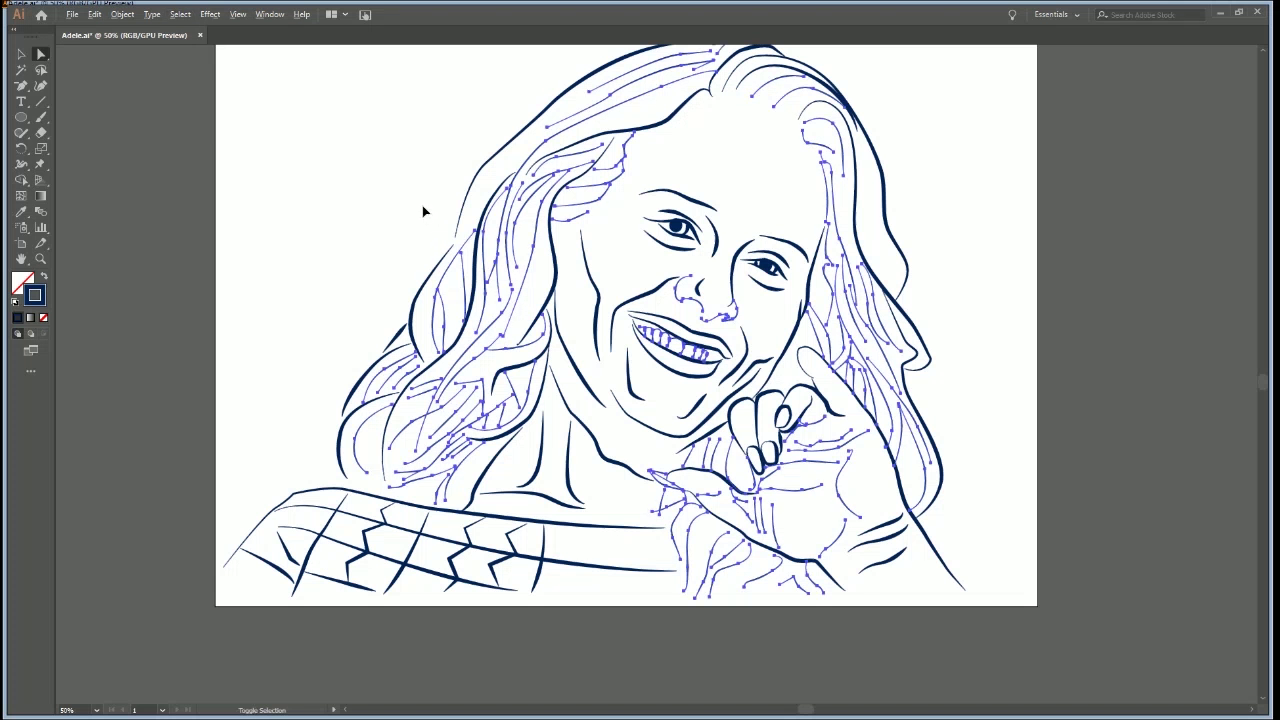
click(970, 288)
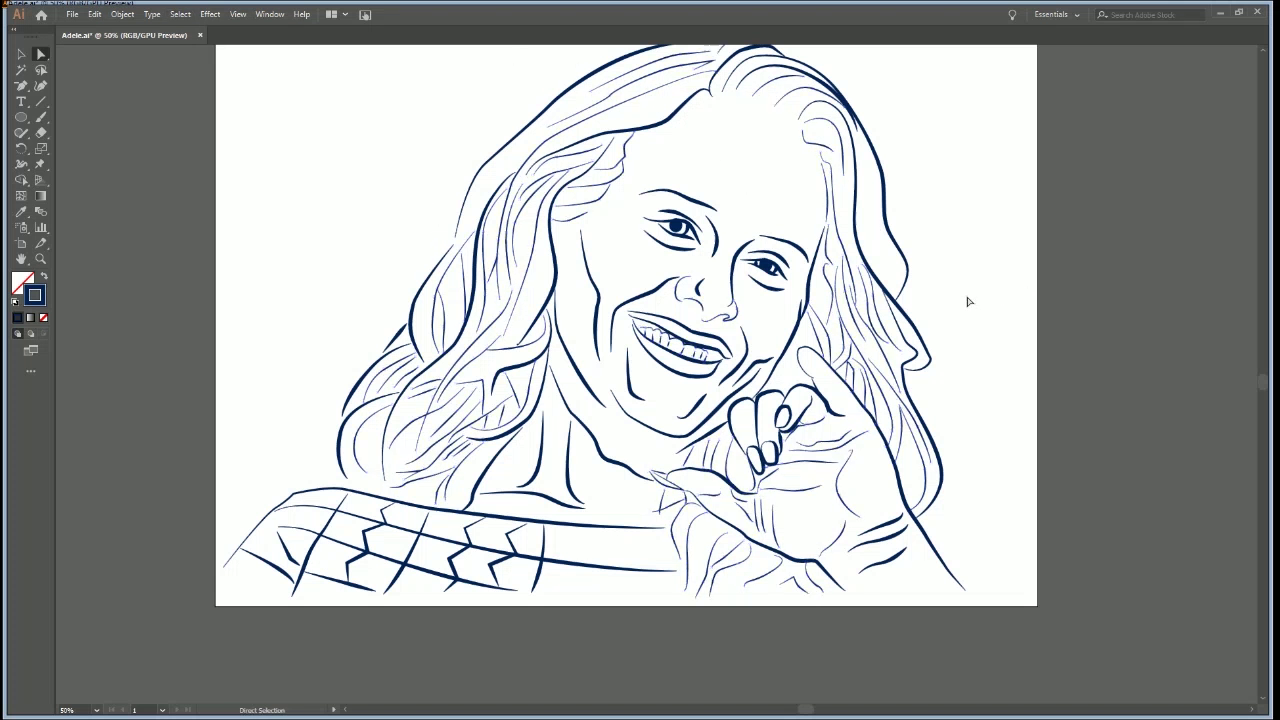
Increase the stroke weight of the inner hair strands beside the raised hand and the lower strands on the opposite side
click(800, 375)
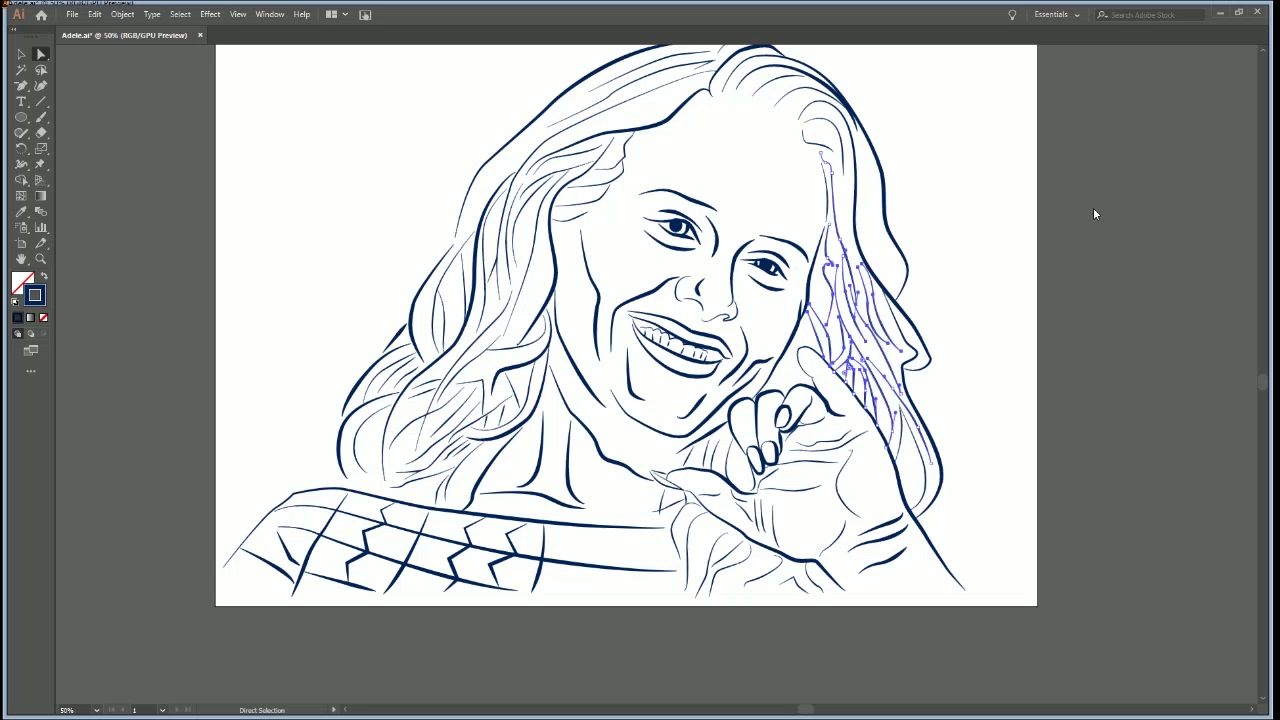
click(1016, 323)
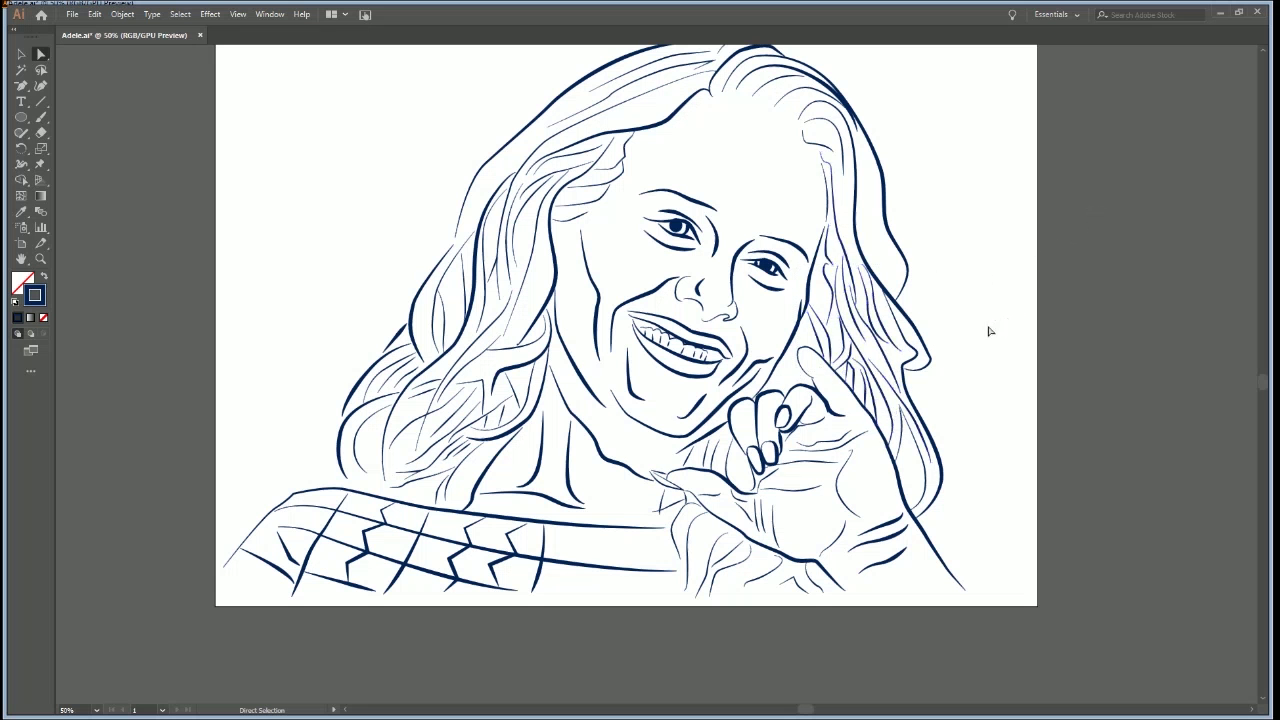
click(530, 458)
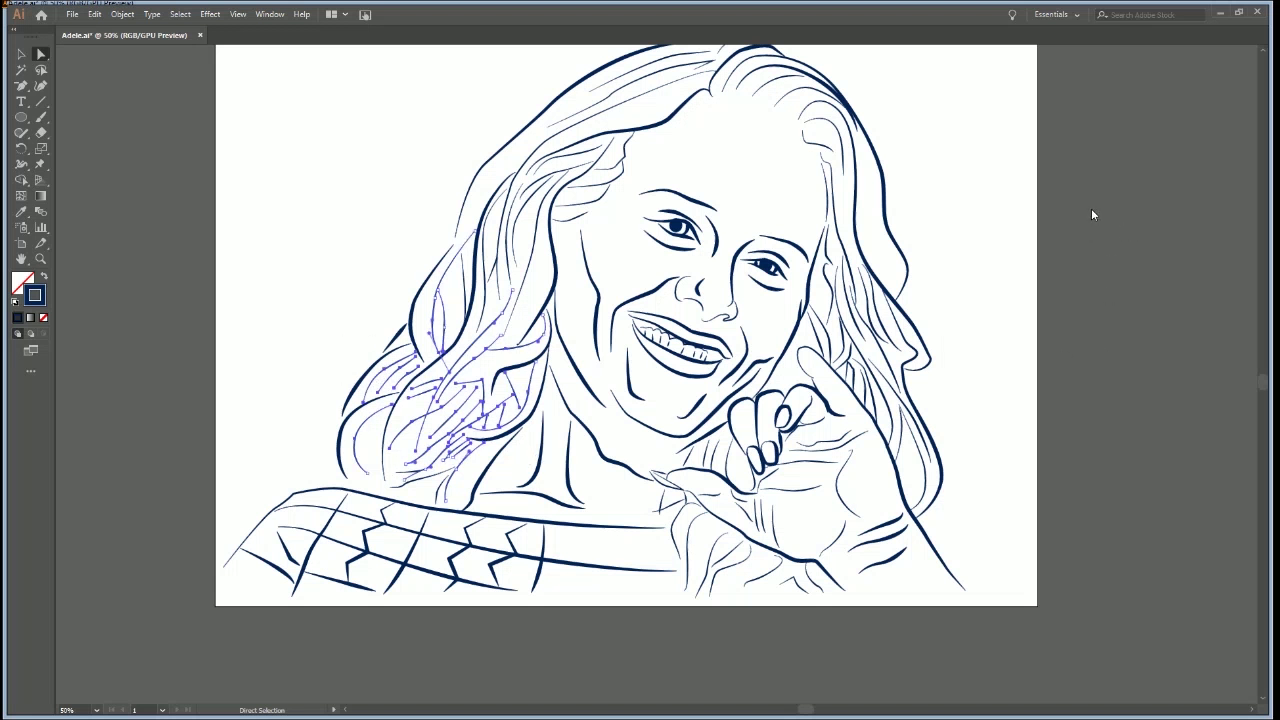
click(932, 289)
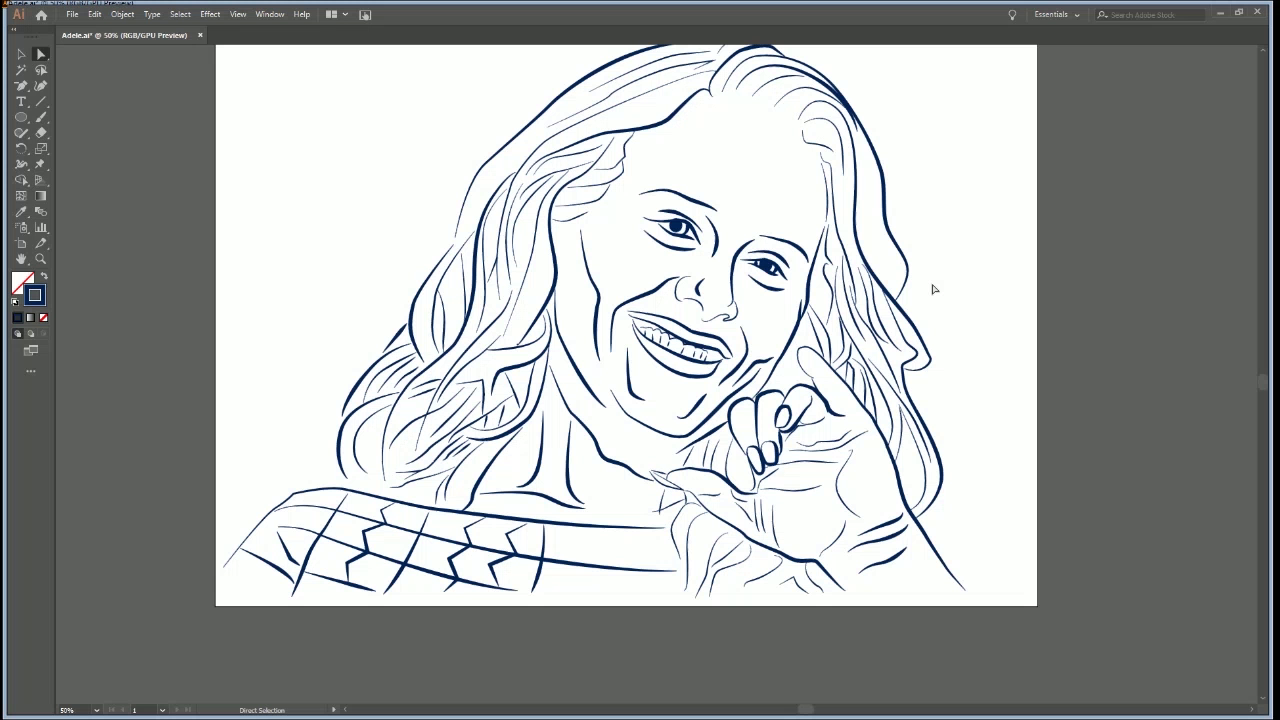
Increase the stroke weight of the detail lines inside the palm and in the hair below the raised hand
drag(876, 430, 869, 295)
drag(619, 293, 806, 481)
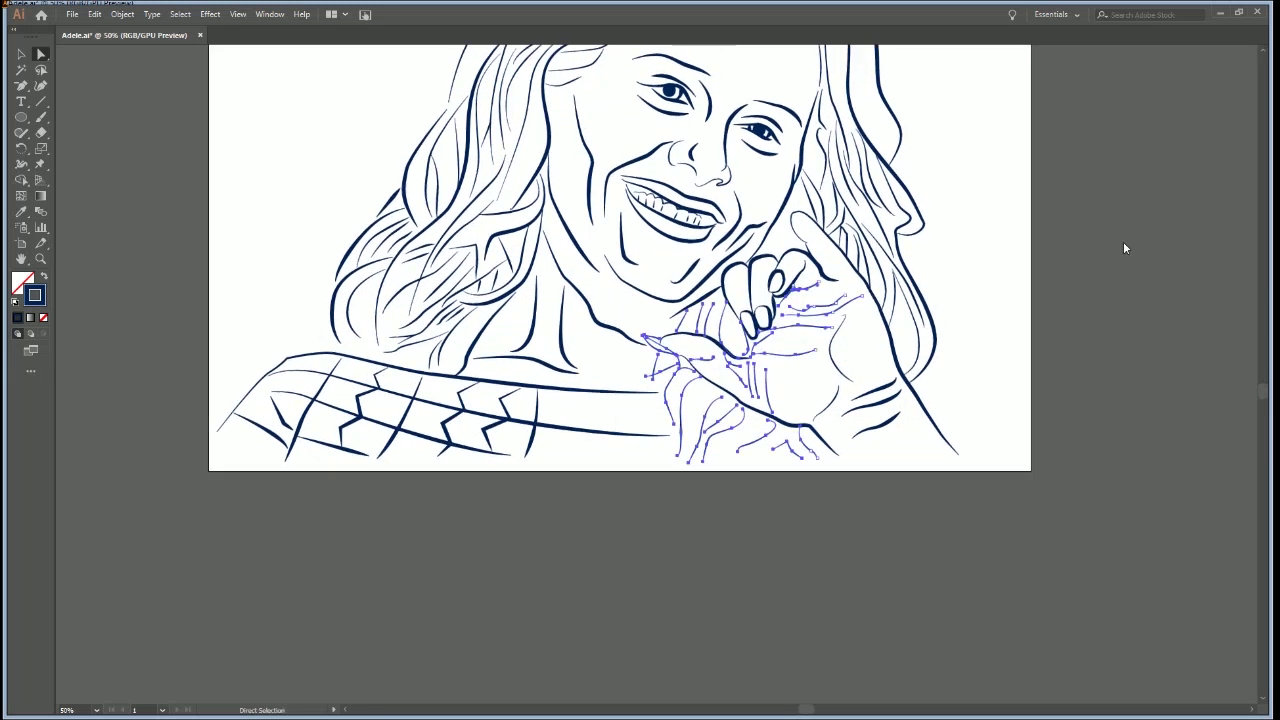
click(952, 341)
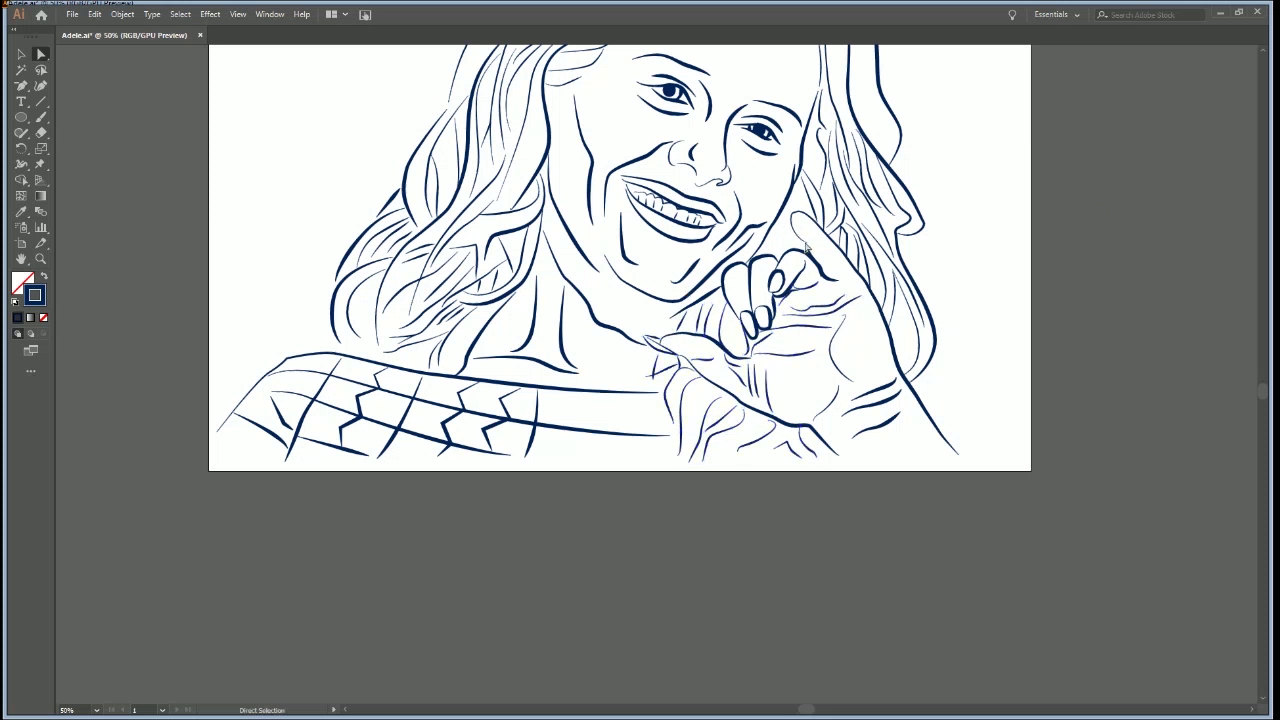
Adjust the stroke of the raised hand's outer contour so the fingertip is bolder, and of its lower edge line
key(ctrl+a)
click(961, 401)
click(934, 424)
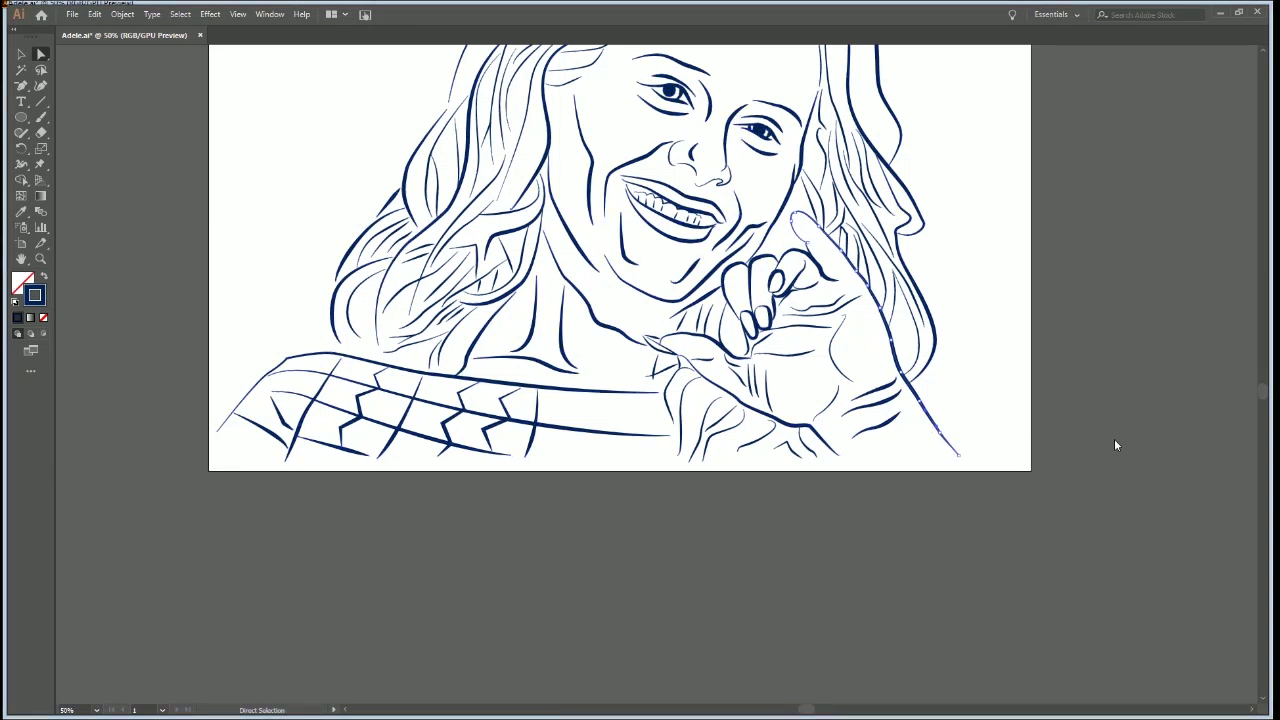
click(990, 537)
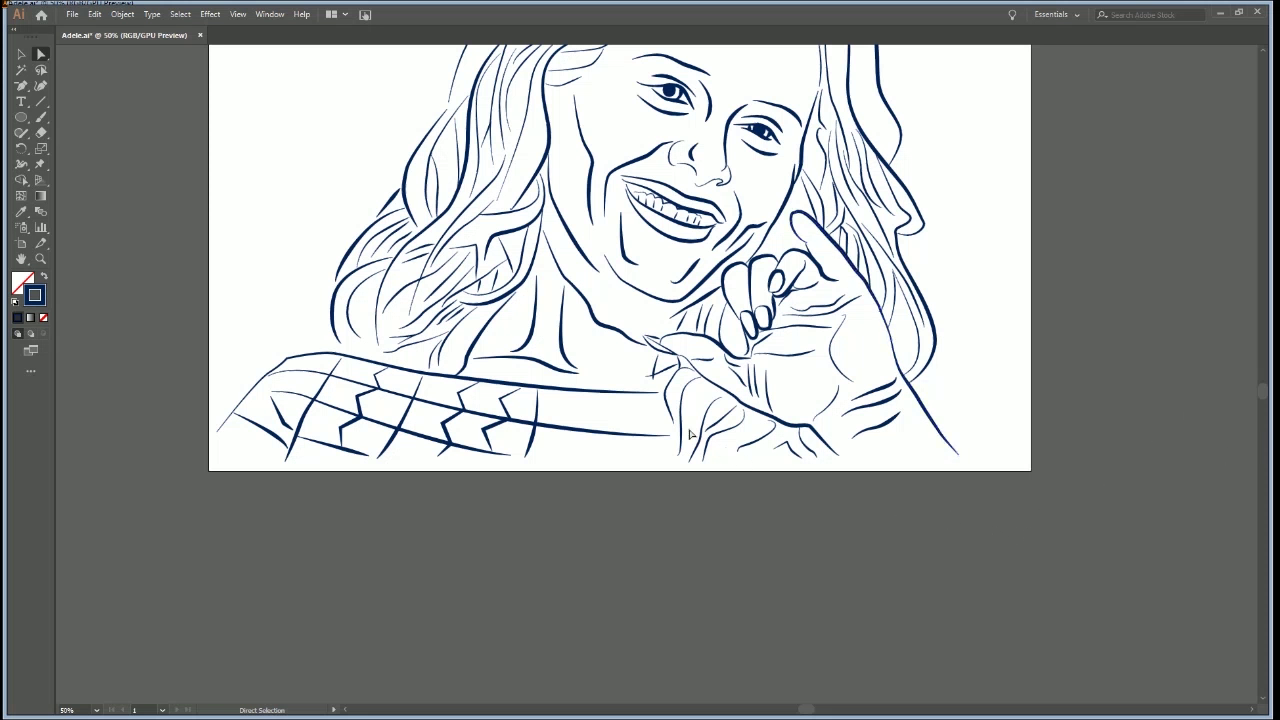
click(817, 436)
click(997, 543)
Thicken the four short hair strands at the temple on the side away from the raised hand
drag(615, 278, 654, 420)
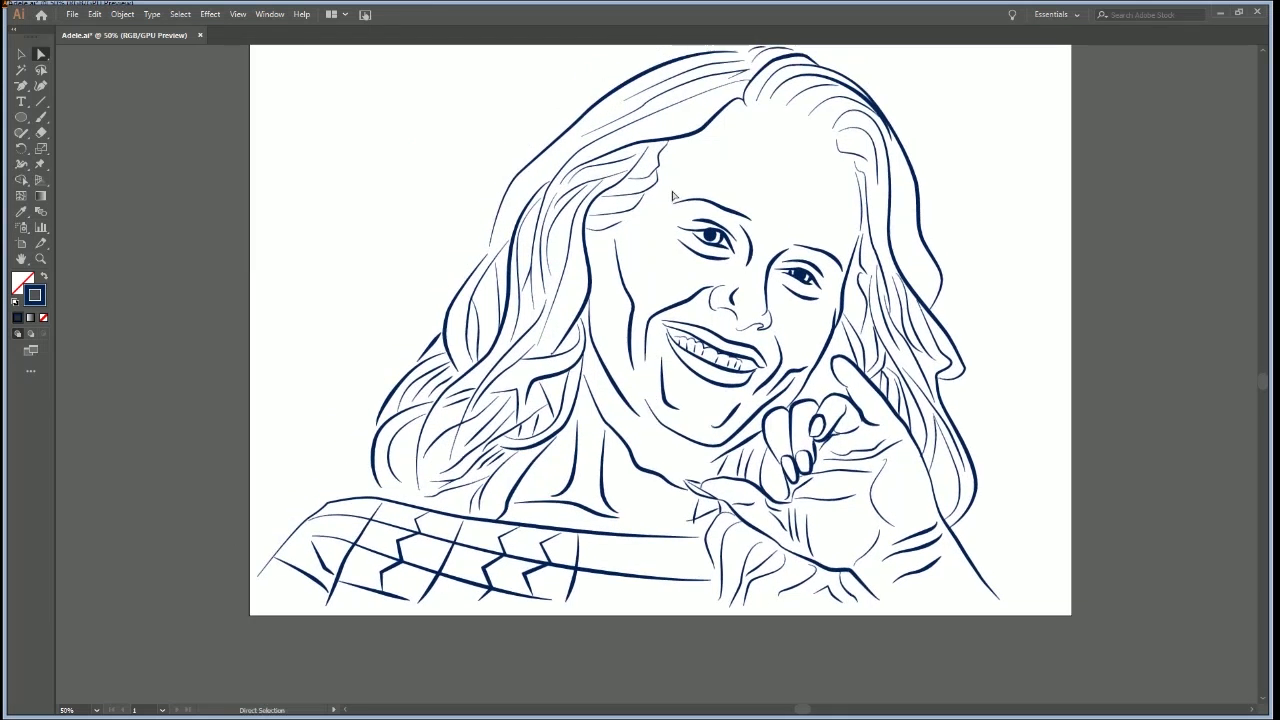
click(621, 222)
shift+click(634, 208)
shift+click(647, 193)
shift+click(650, 177)
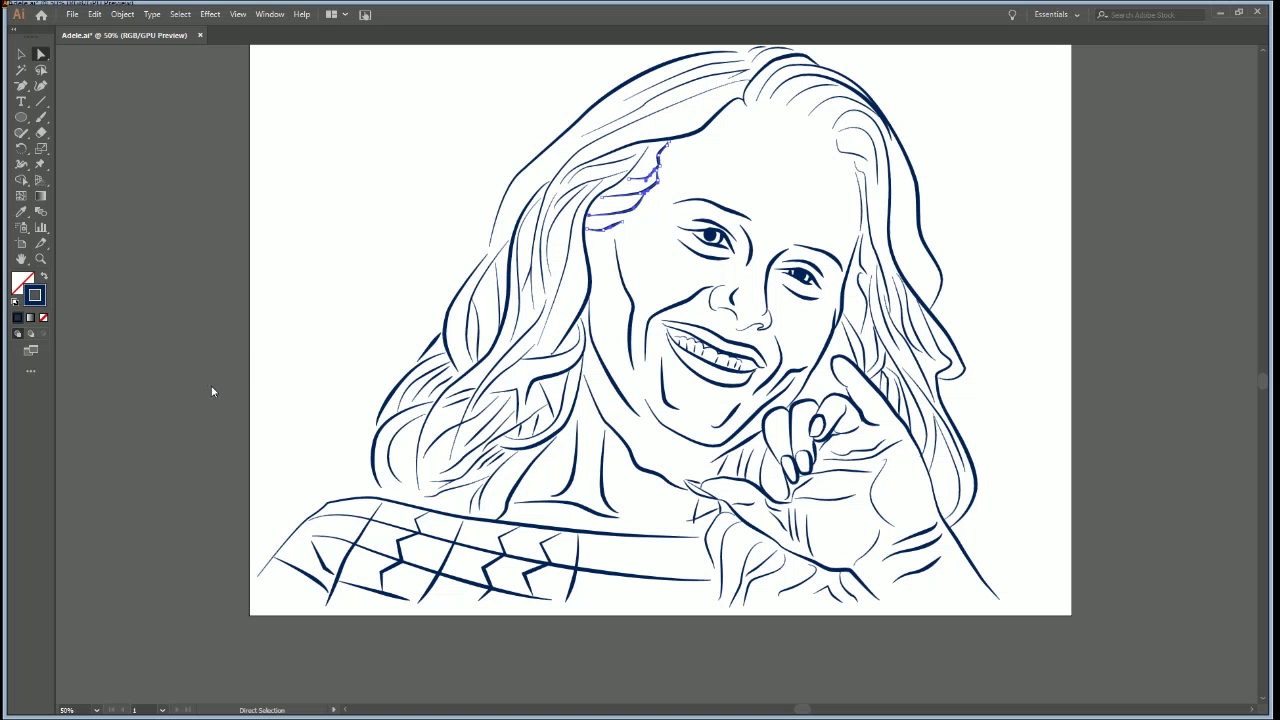
click(403, 266)
Adjust the stroke weight of the lines that form both eyes
drag(697, 222, 757, 256)
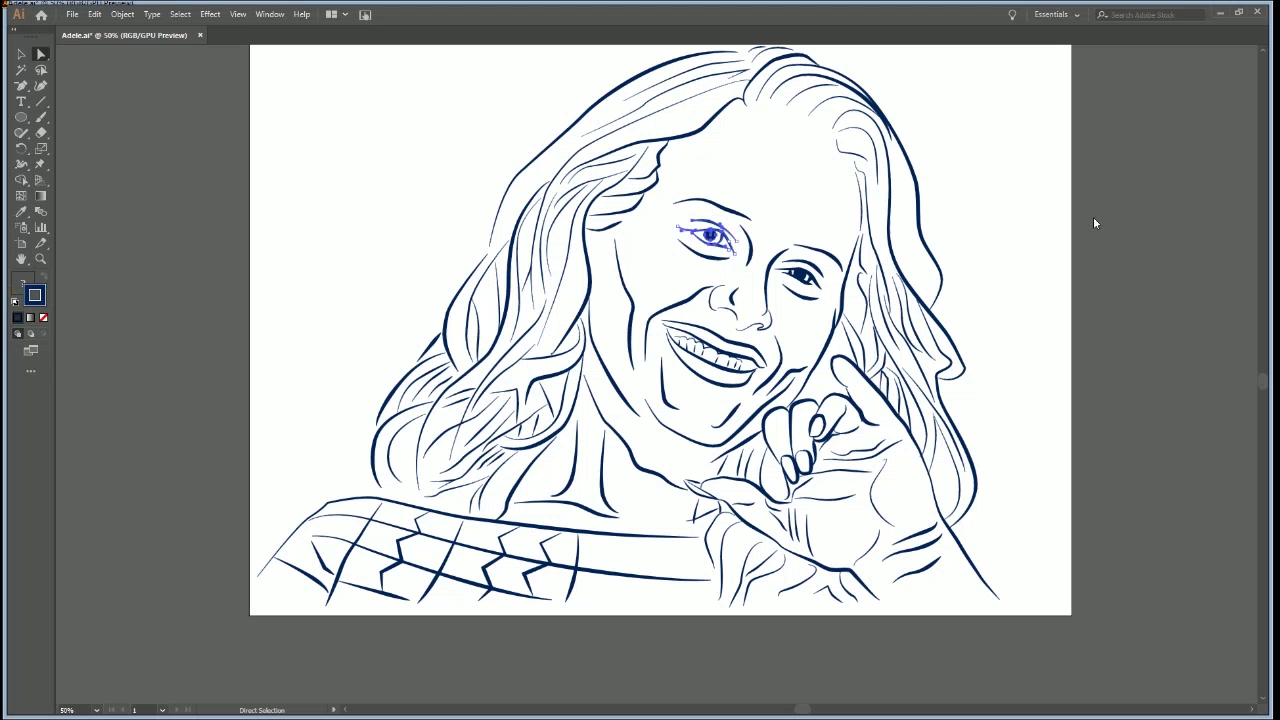
click(1004, 268)
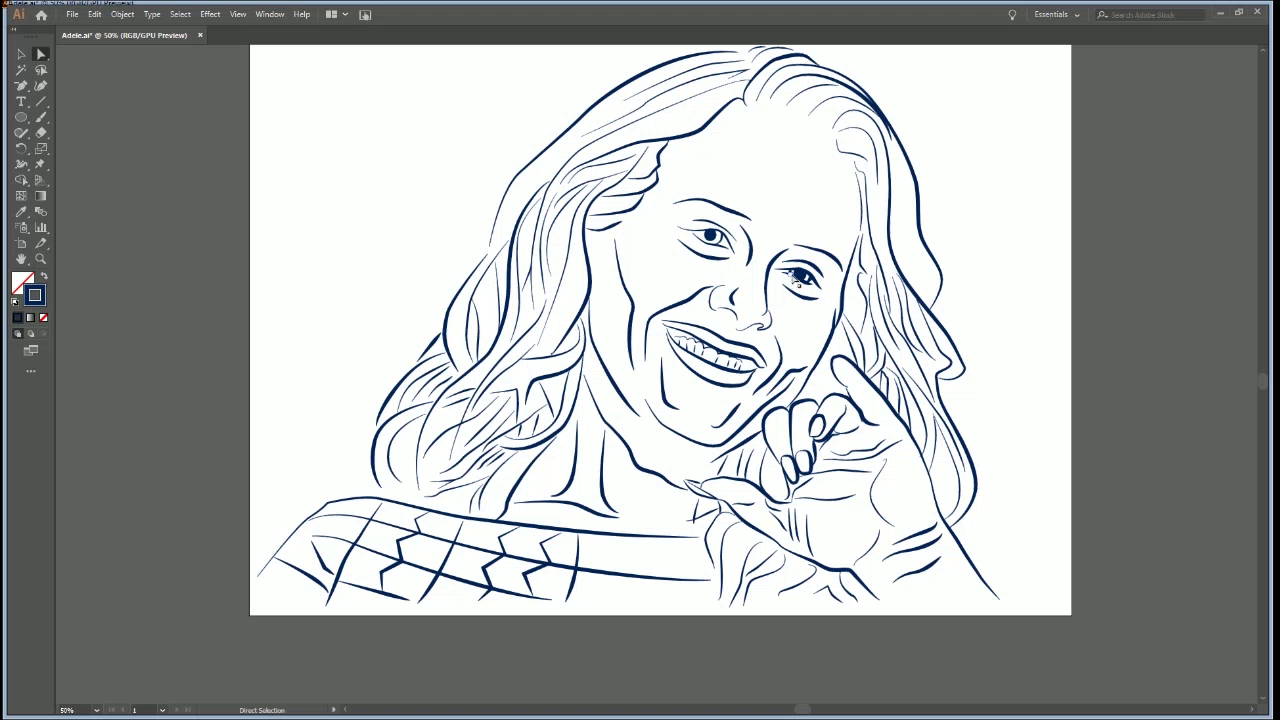
click(820, 287)
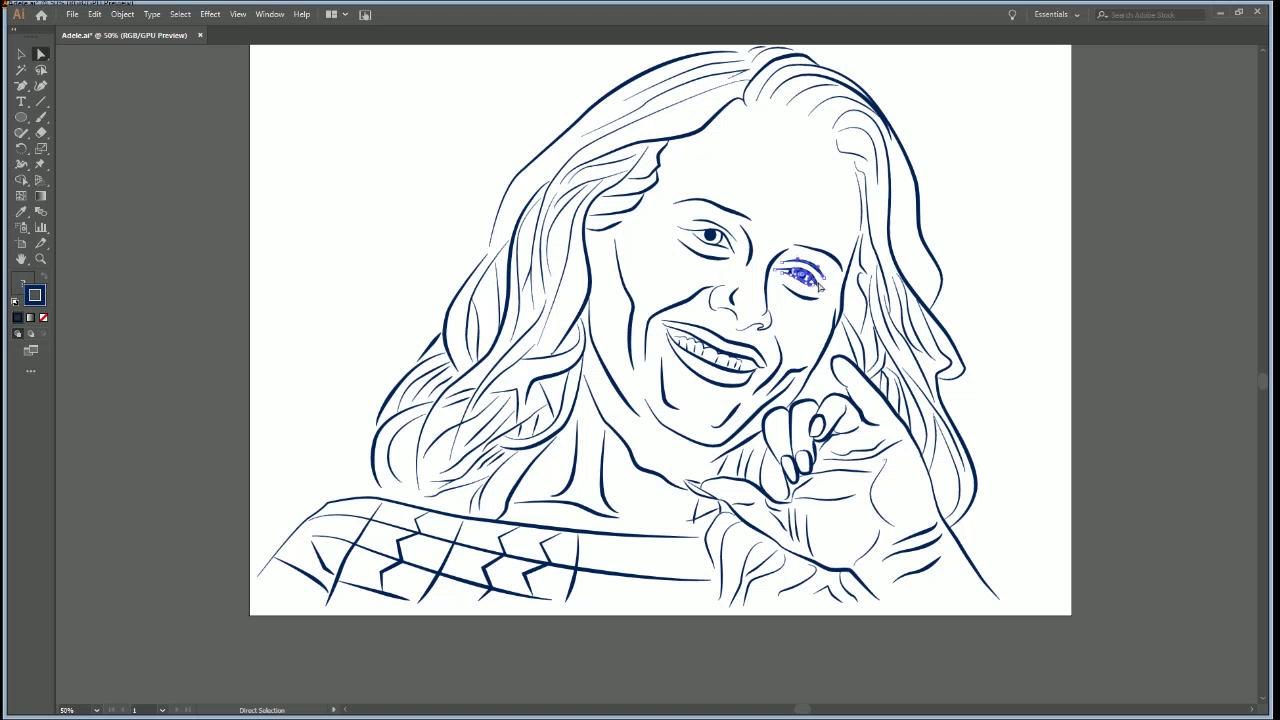
click(1001, 265)
Adjust the stroke weight of the hairline curve running from the parting across the forehead
key(ctrl+equal)
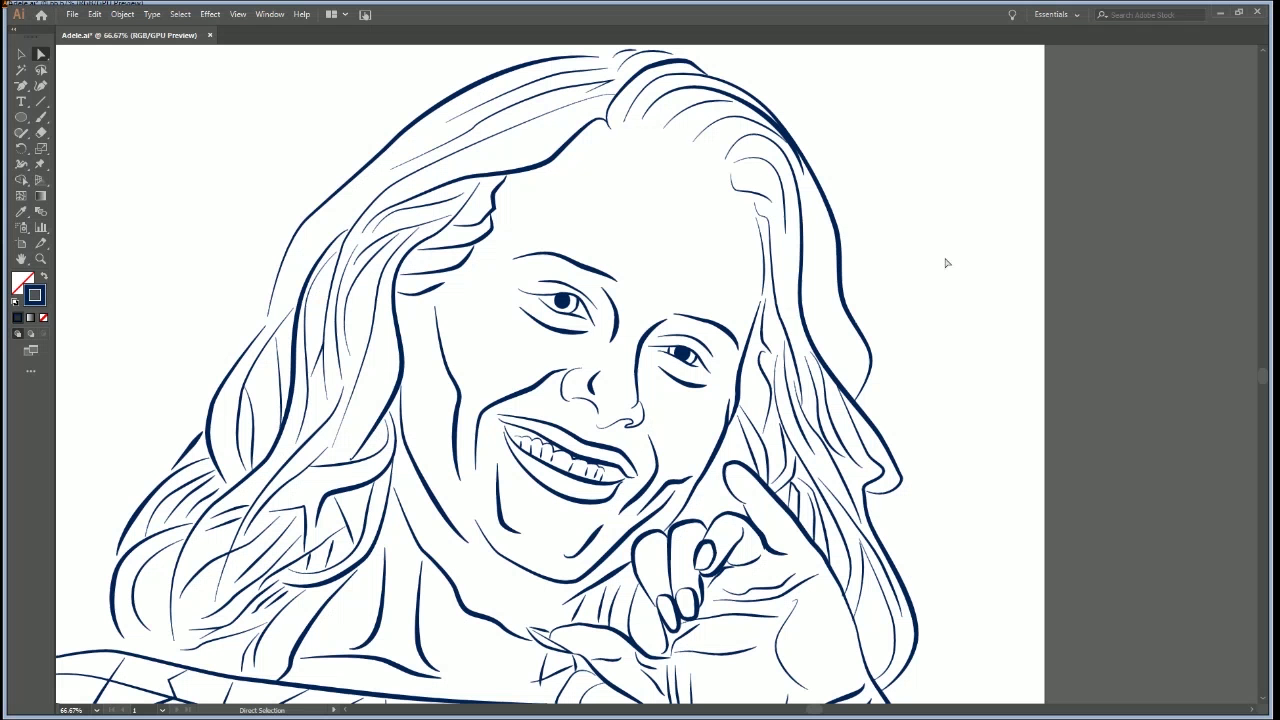
click(563, 161)
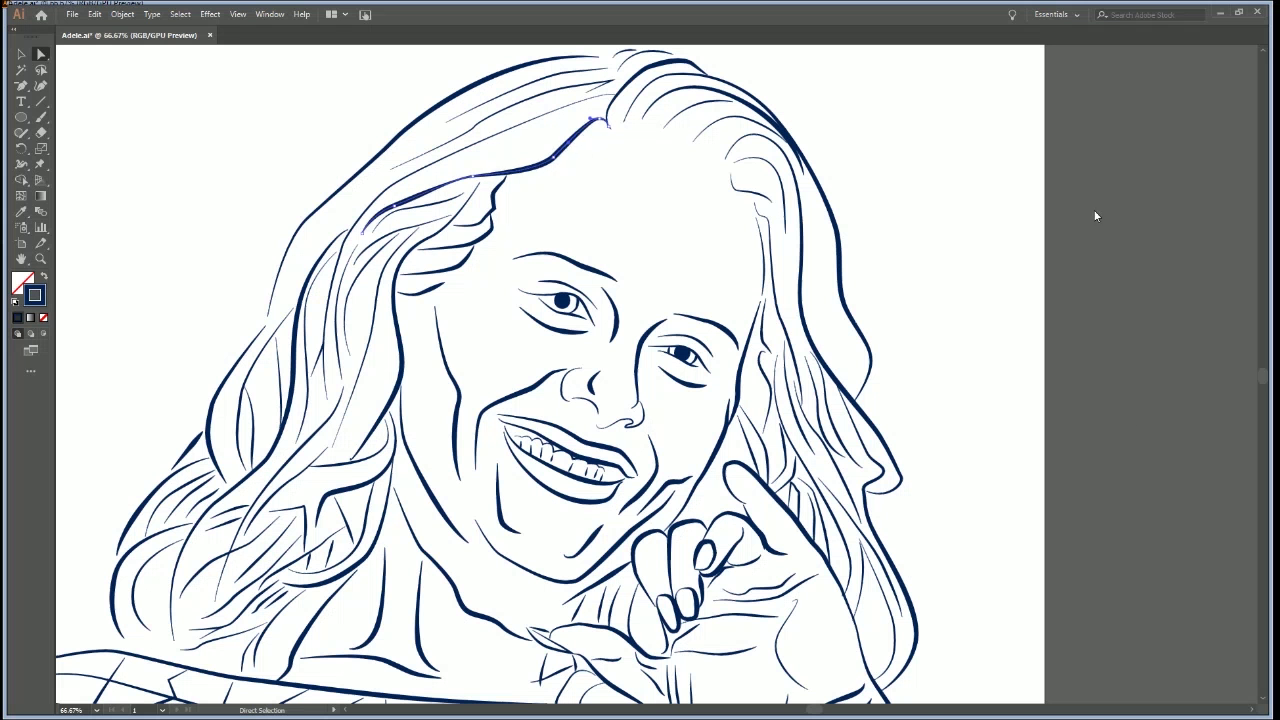
click(954, 230)
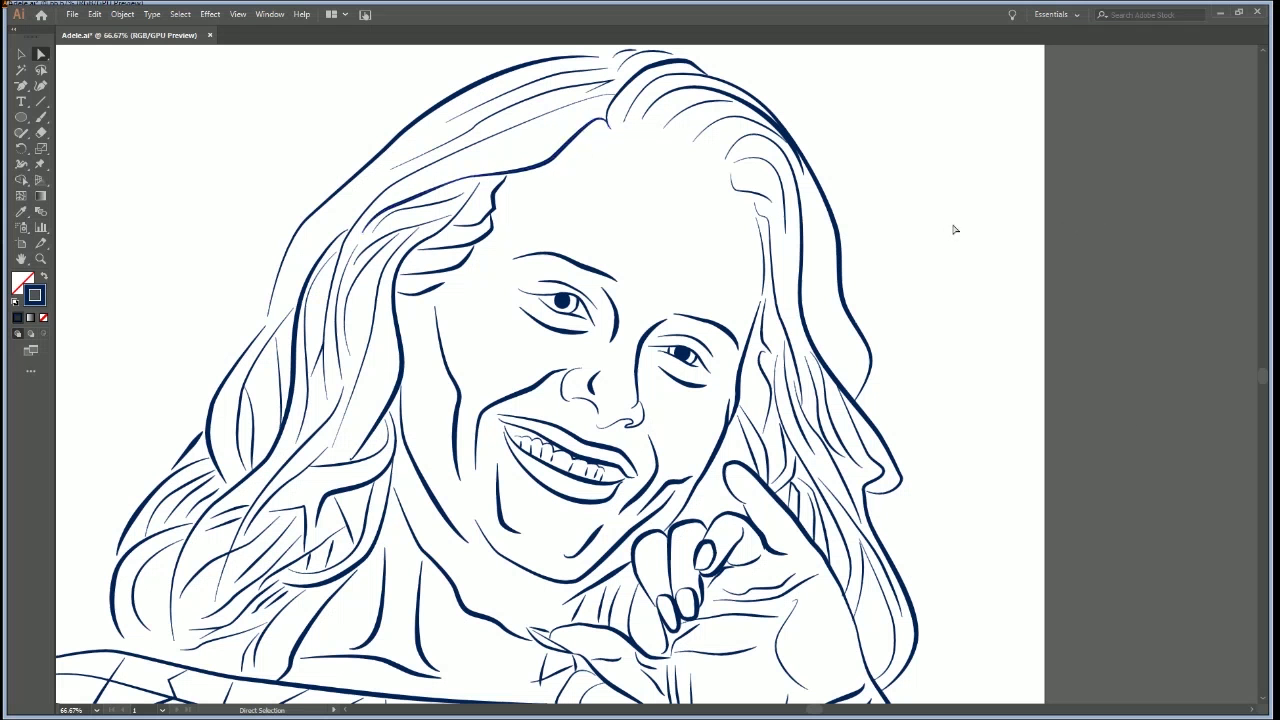
Thicken the long crown strands between the outer hair contour and the forehead hairline
drag(645, 215, 835, 313)
drag(680, 195, 713, 243)
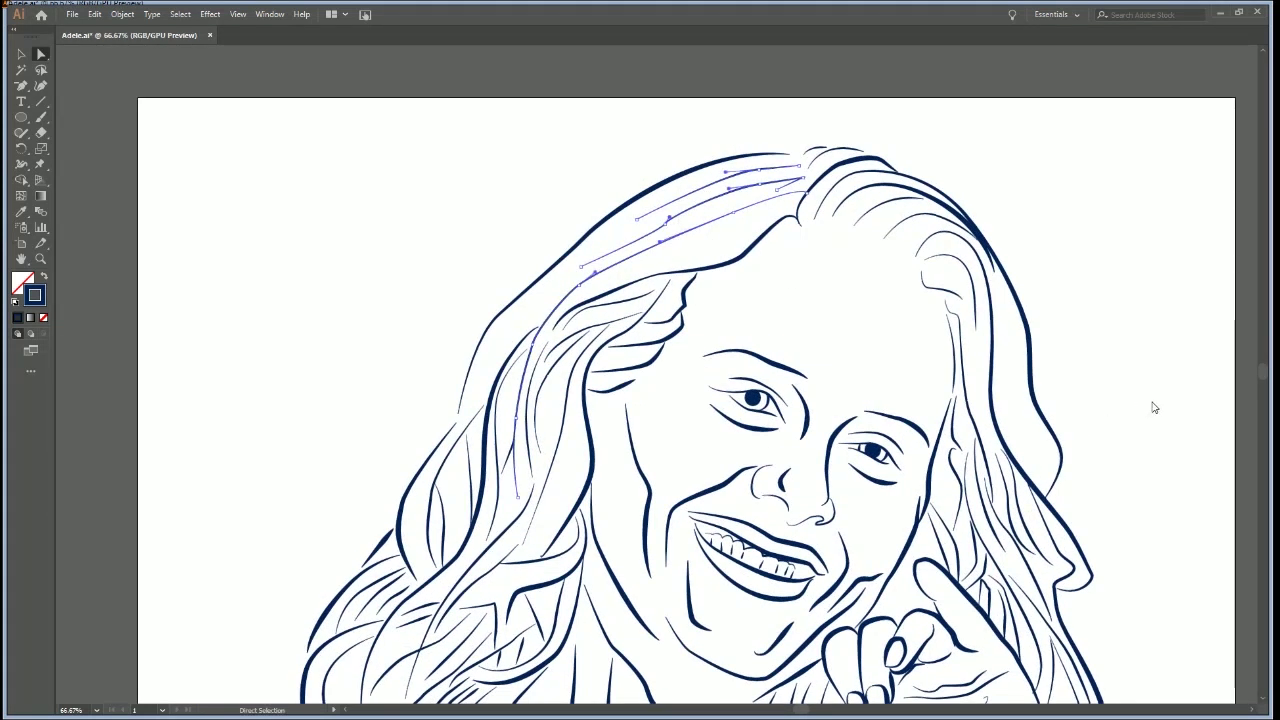
click(725, 247)
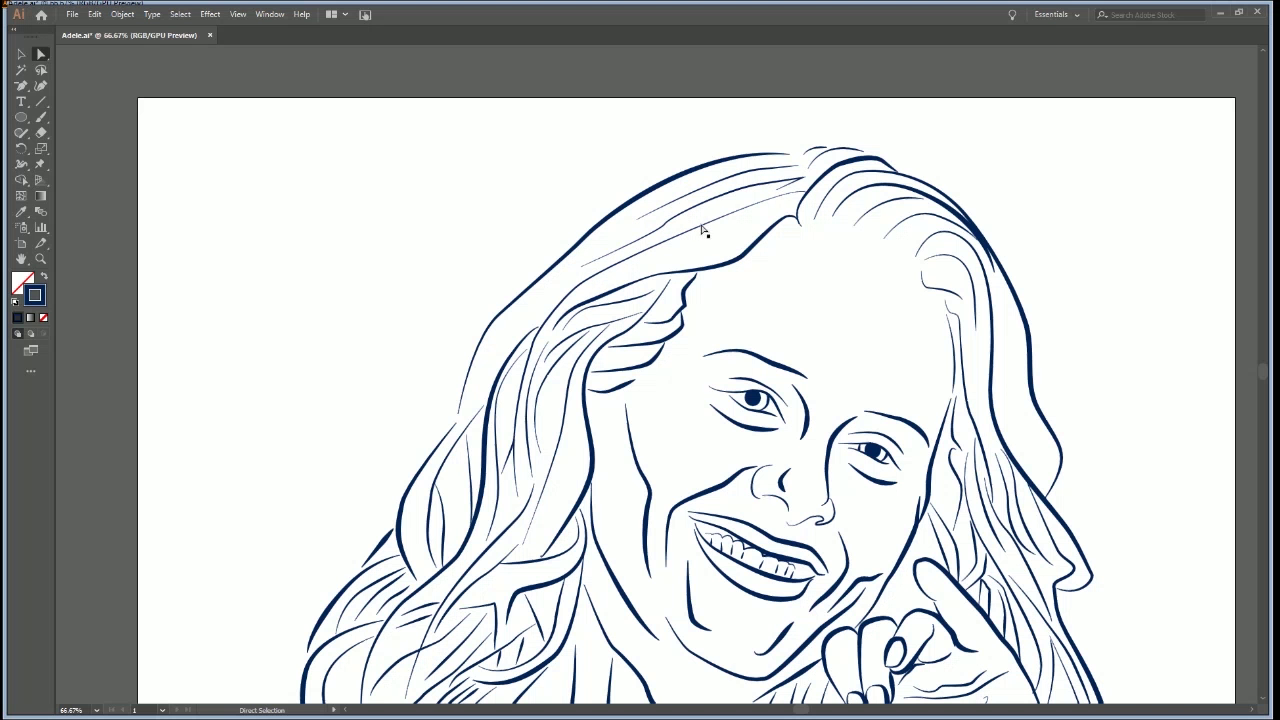
click(702, 234)
click(1097, 215)
click(1096, 215)
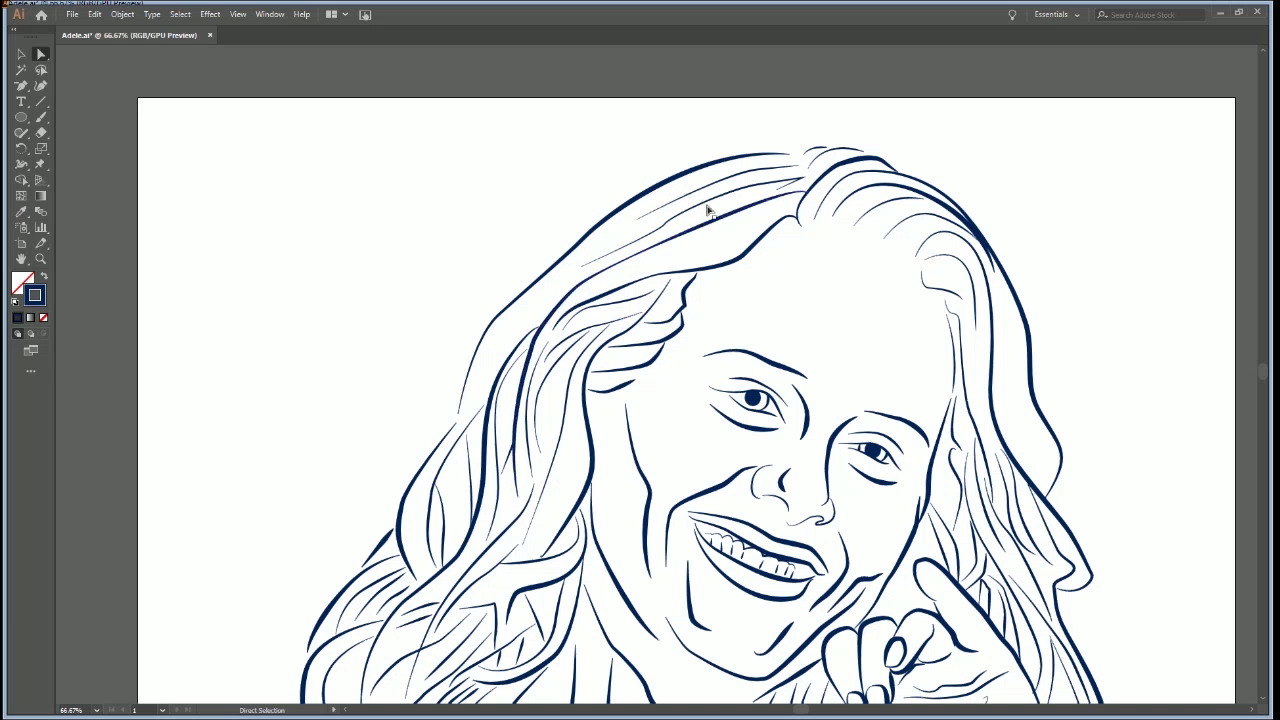
click(782, 194)
shift+click(727, 200)
click(1097, 209)
Thicken the short curved strands above the forehead on the raised-hand side of the parting
drag(911, 363, 787, 294)
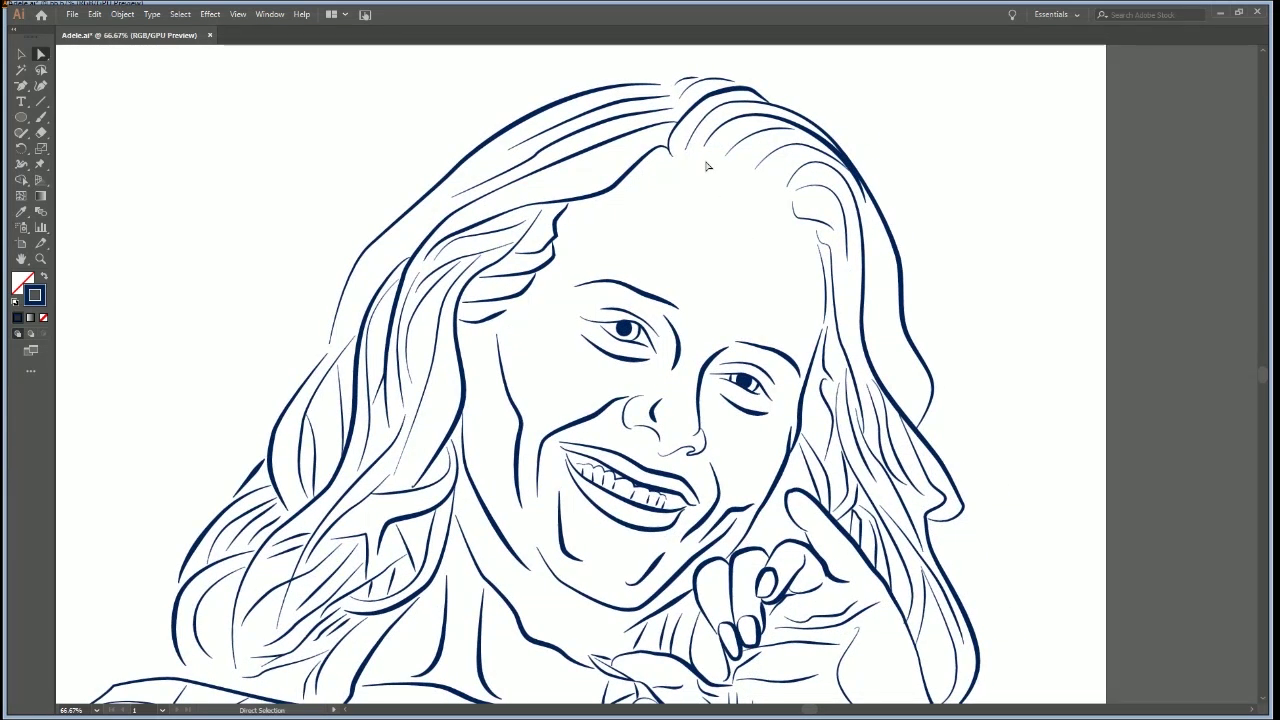
drag(722, 146, 815, 237)
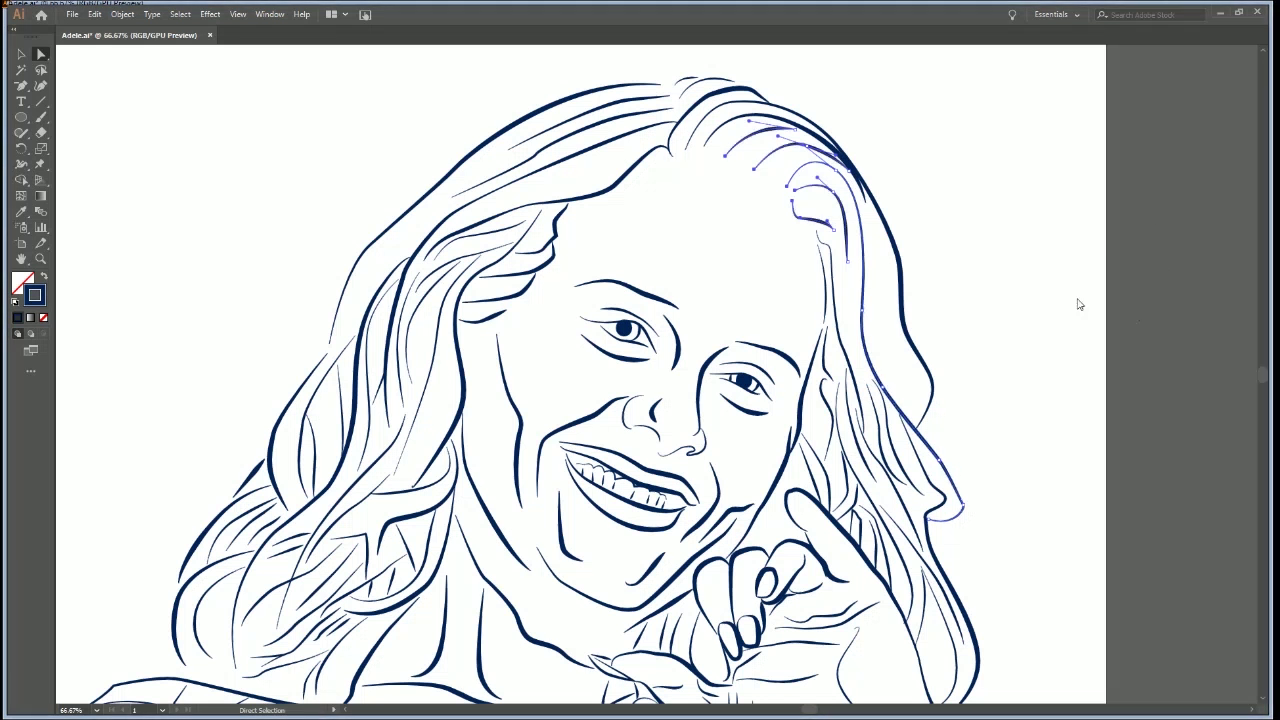
click(979, 254)
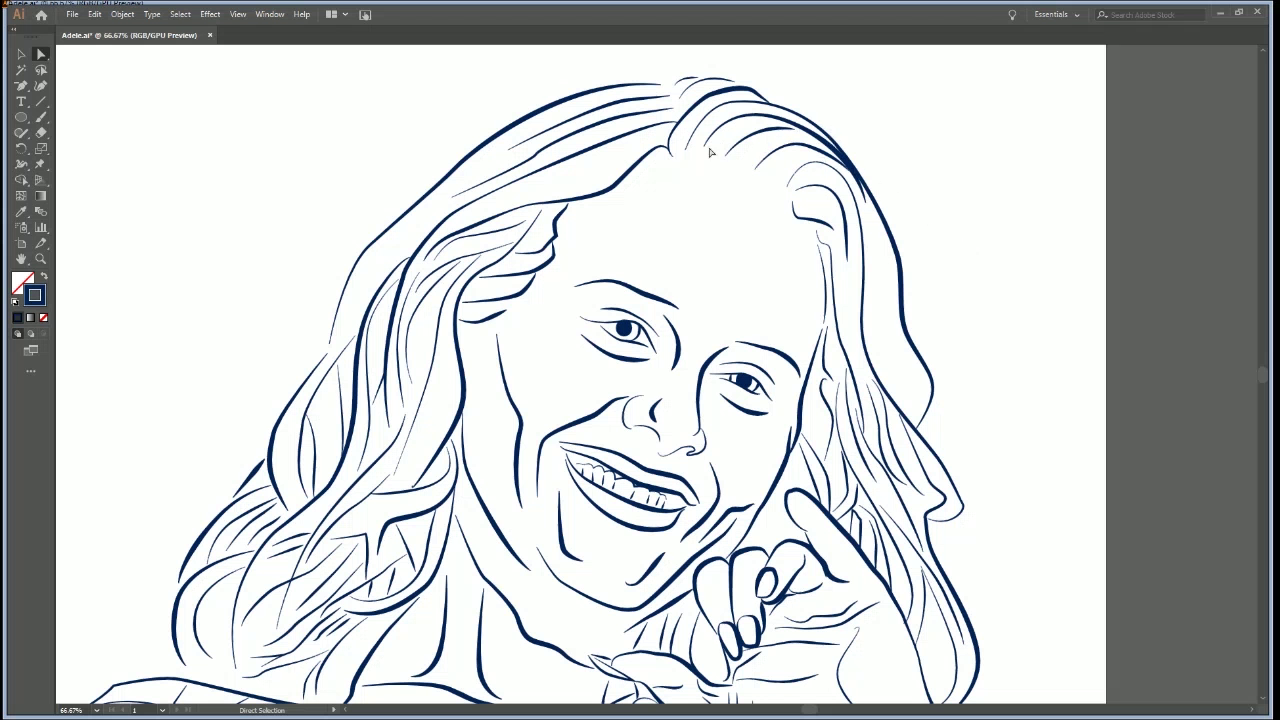
Thicken the curved strands and the small curl at the temple on the raised-hand side of the hair
click(844, 159)
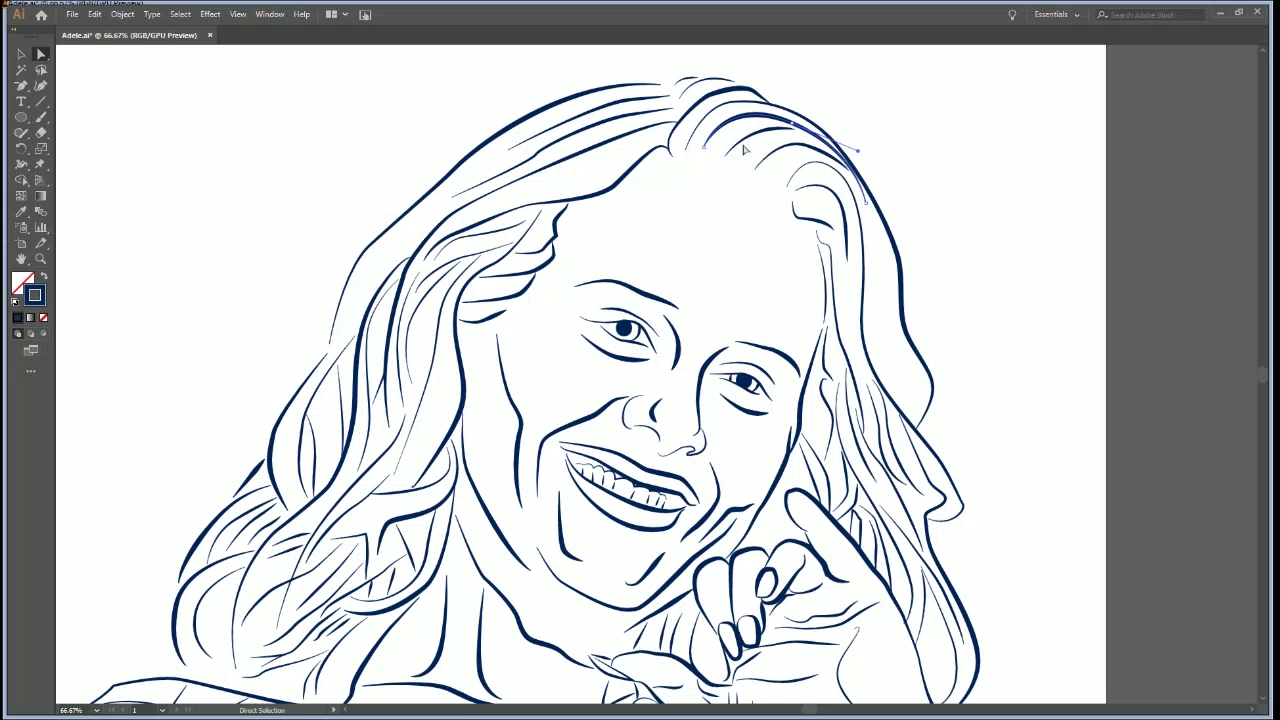
click(820, 195)
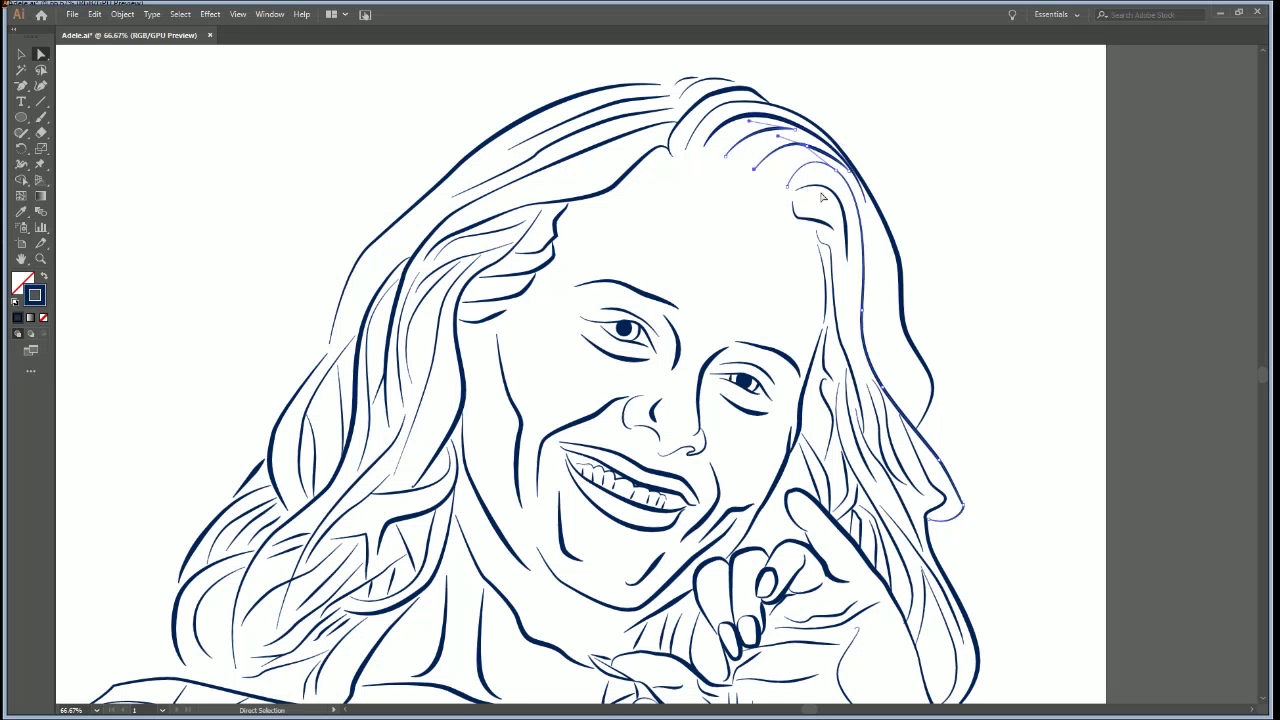
click(1231, 399)
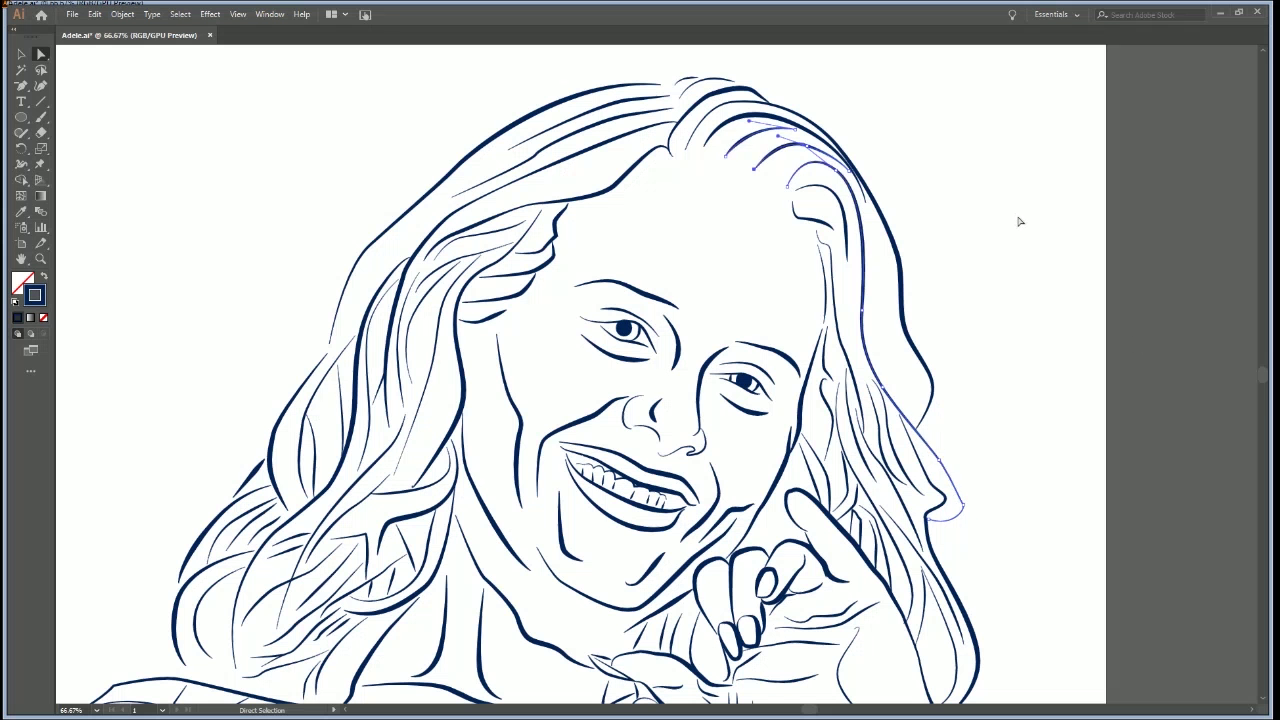
click(830, 228)
click(1231, 403)
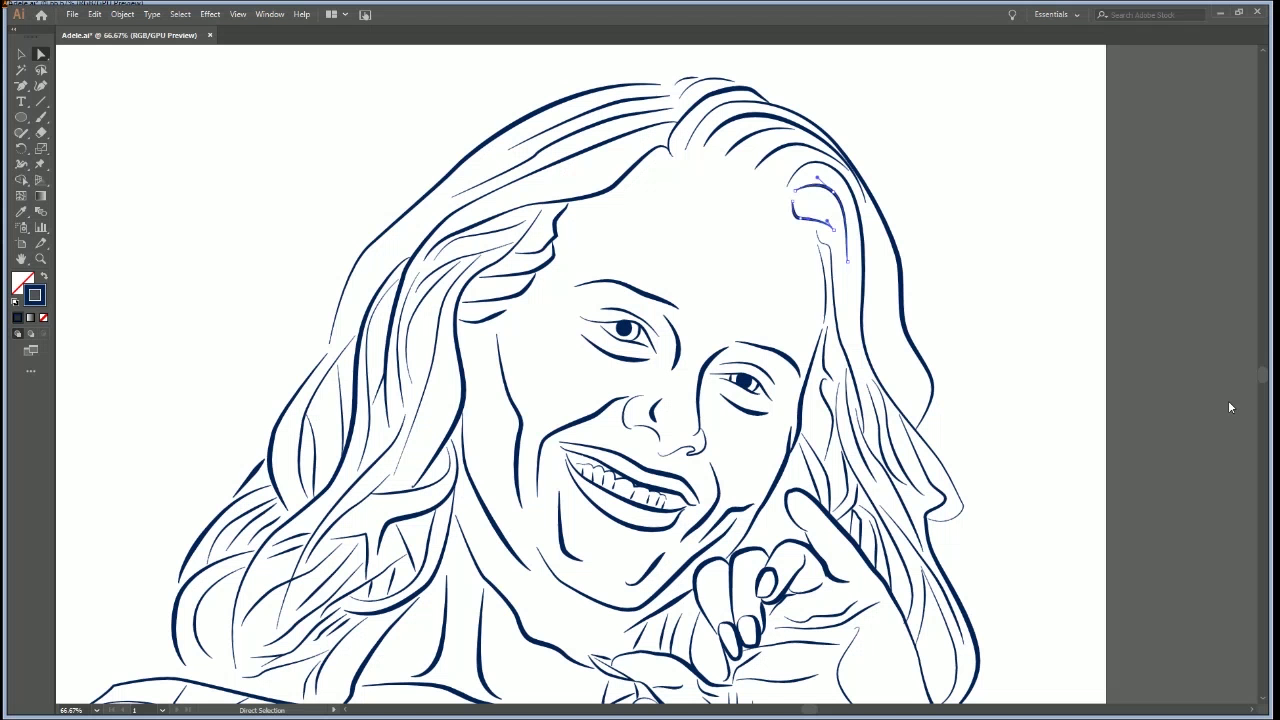
Try a thinner stroke weight on the outer hair contour on the raised-hand side
click(697, 135)
key(ctrl+shift+r)
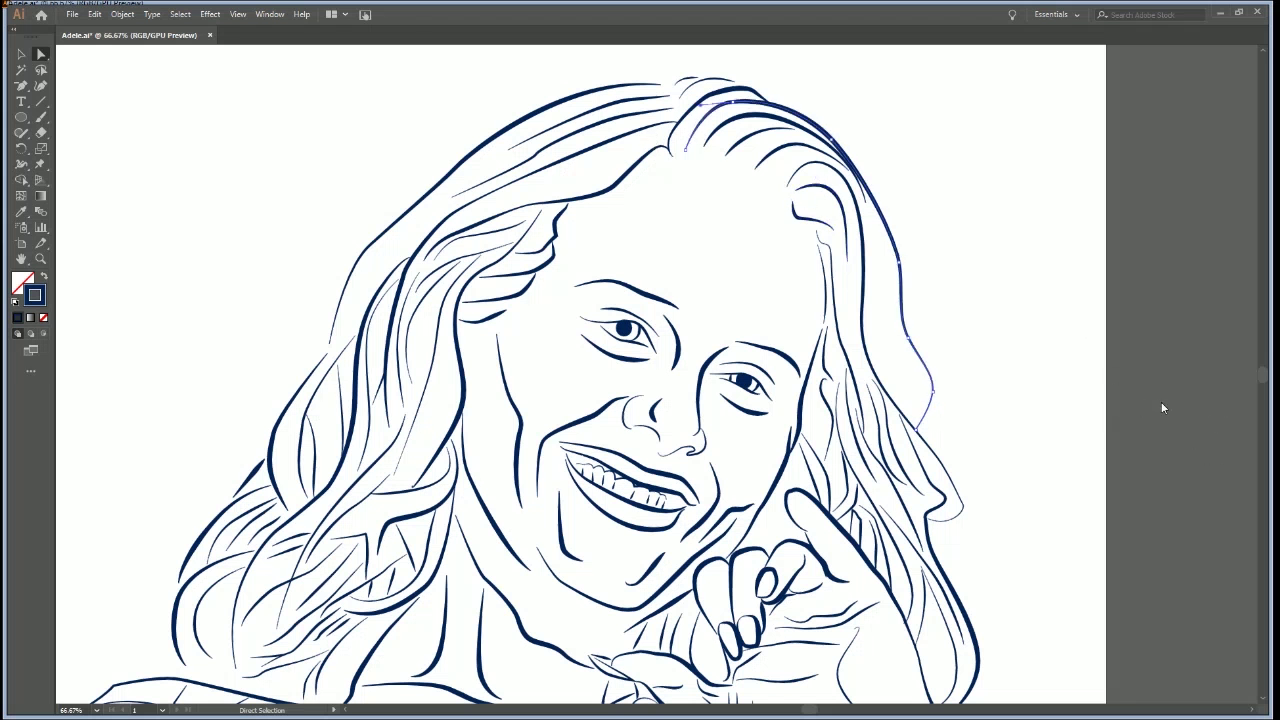
key(ctrl+z)
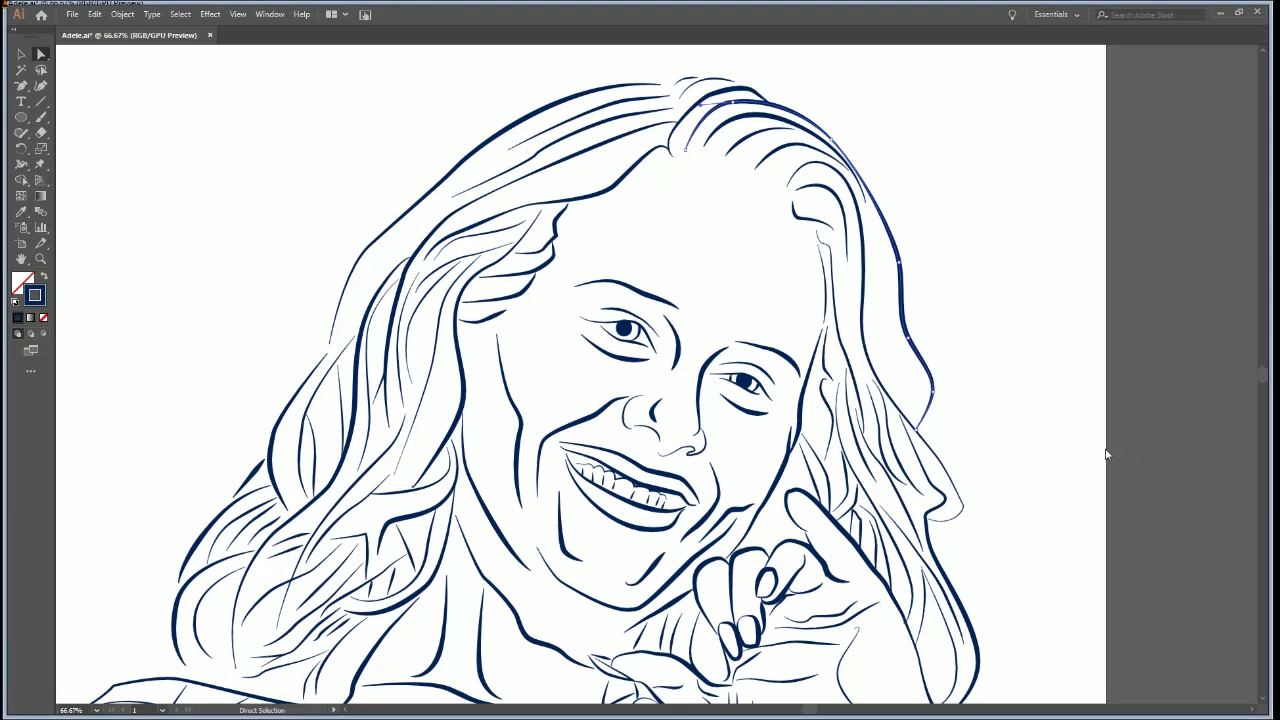
click(968, 322)
Adjust the stroke weight of the long strand running from the temple down to the outer curl on the raised-hand side
drag(963, 374, 954, 280)
click(949, 402)
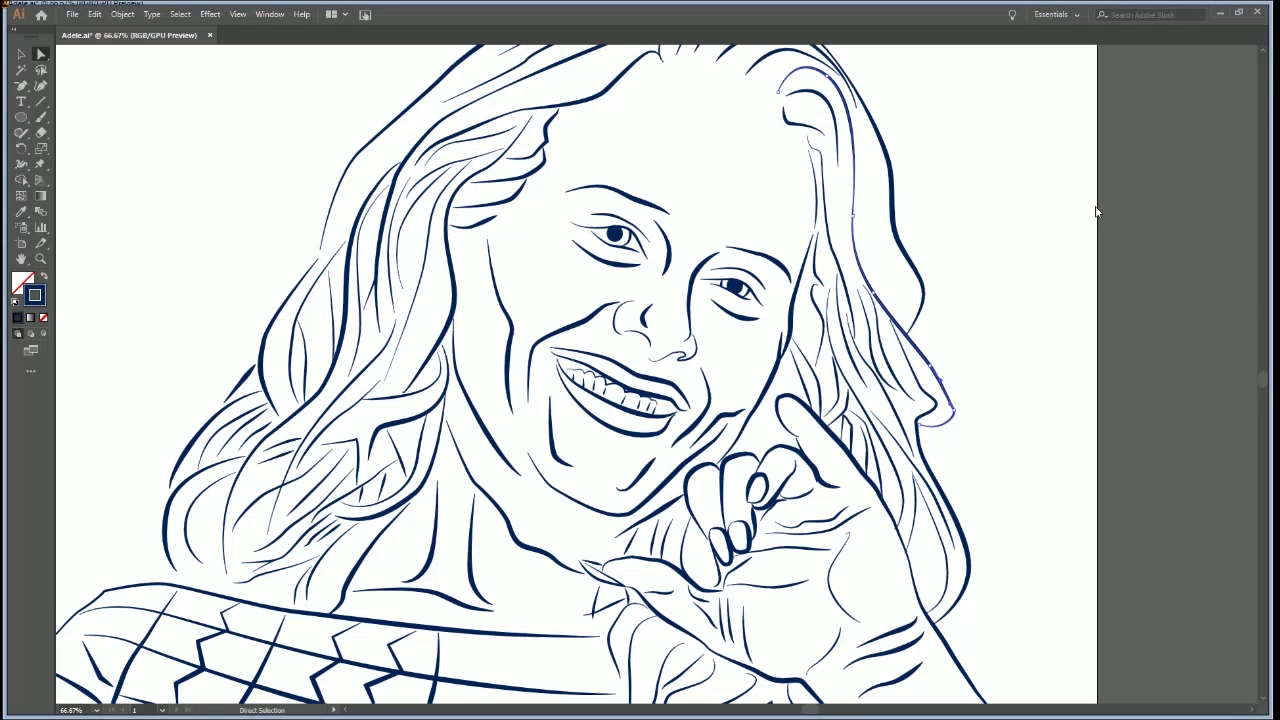
click(938, 261)
Reduce the stroke weight of the long cheek line on the side of the face away from the hand
key(space)
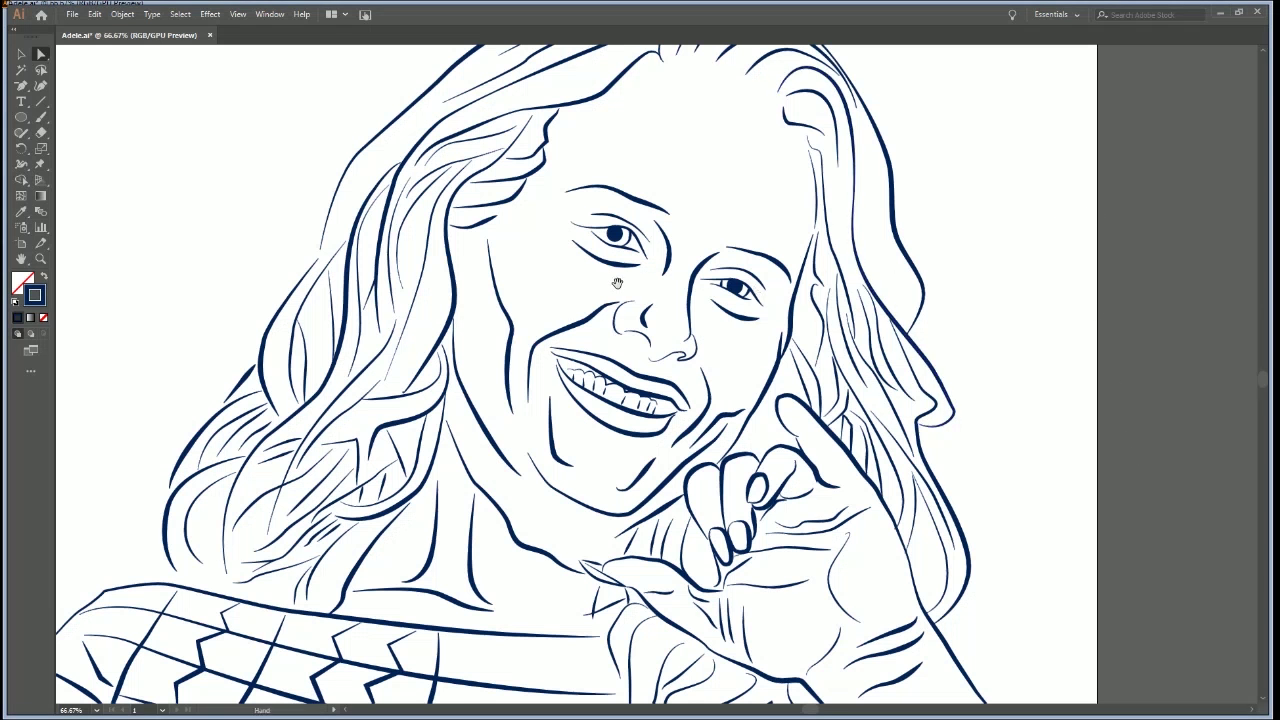
drag(608, 287, 692, 246)
click(593, 313)
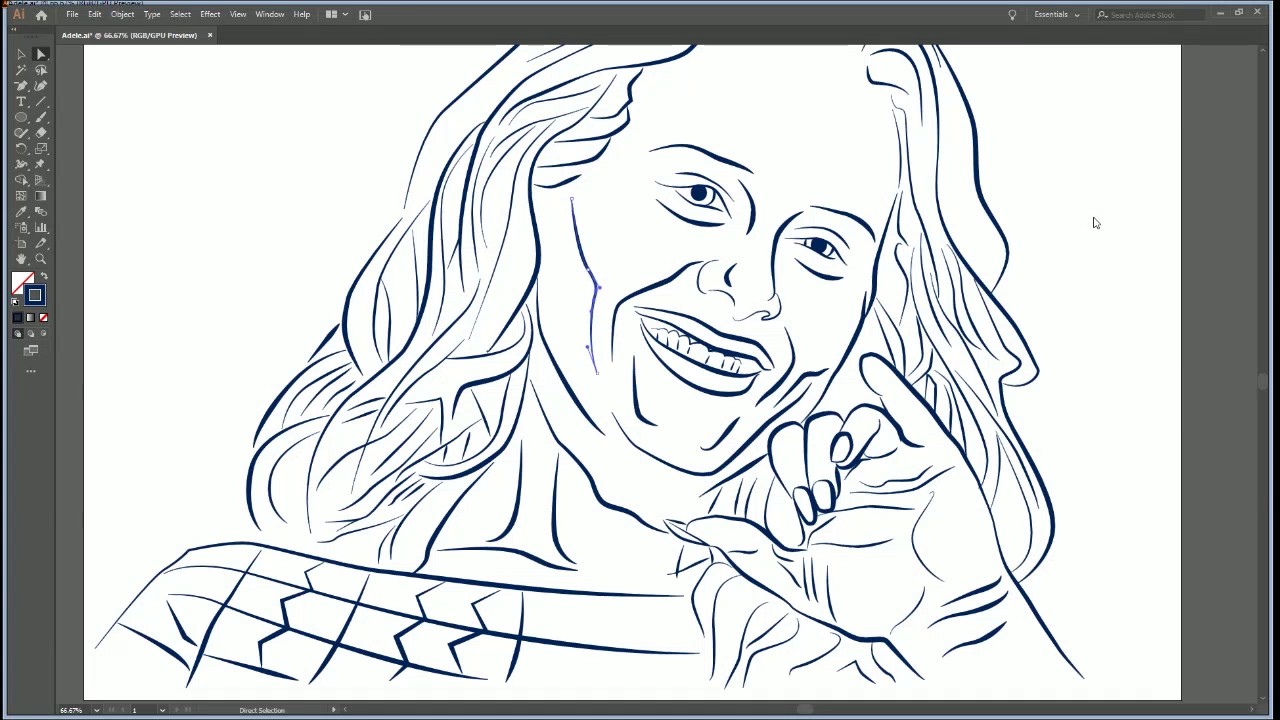
Reduce the stroke weight of the jawline under the chin and the short creases between the mouth and the hand
click(787, 414)
click(793, 402)
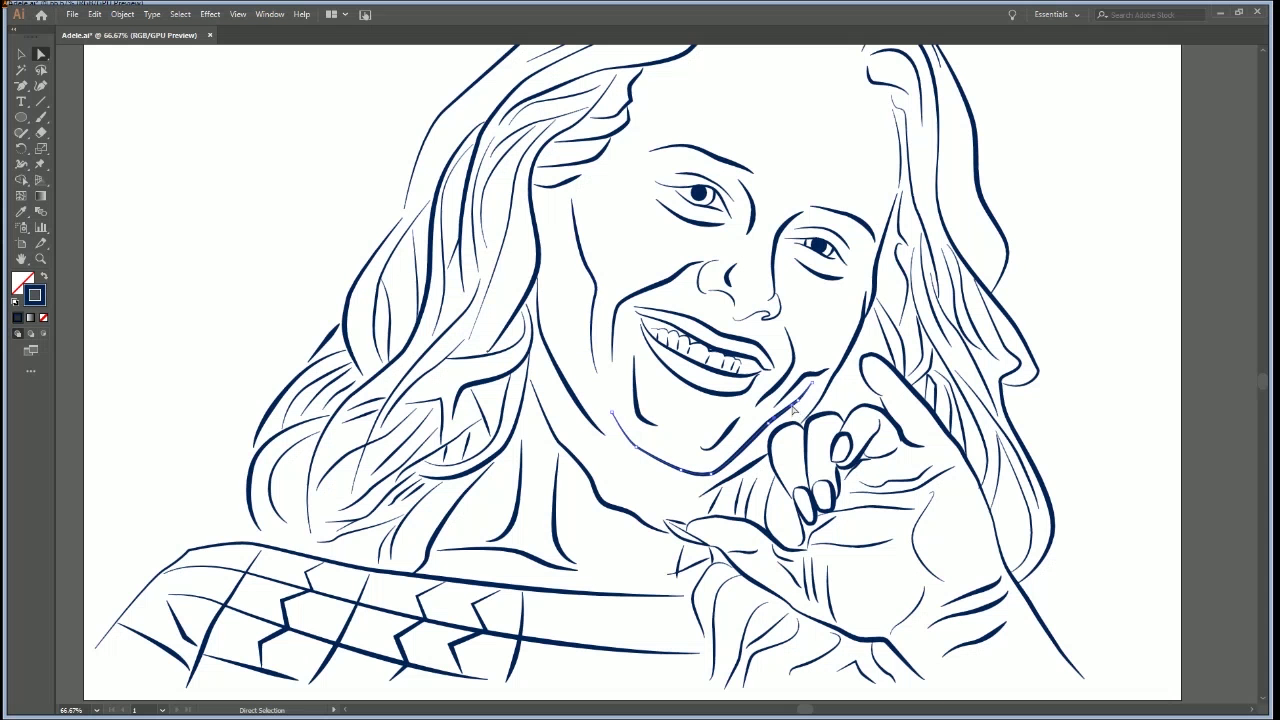
shift+click(790, 394)
click(1041, 242)
Thin the two short chin lines below the mouth and rebalance the stroke weight of the chin contour
click(654, 430)
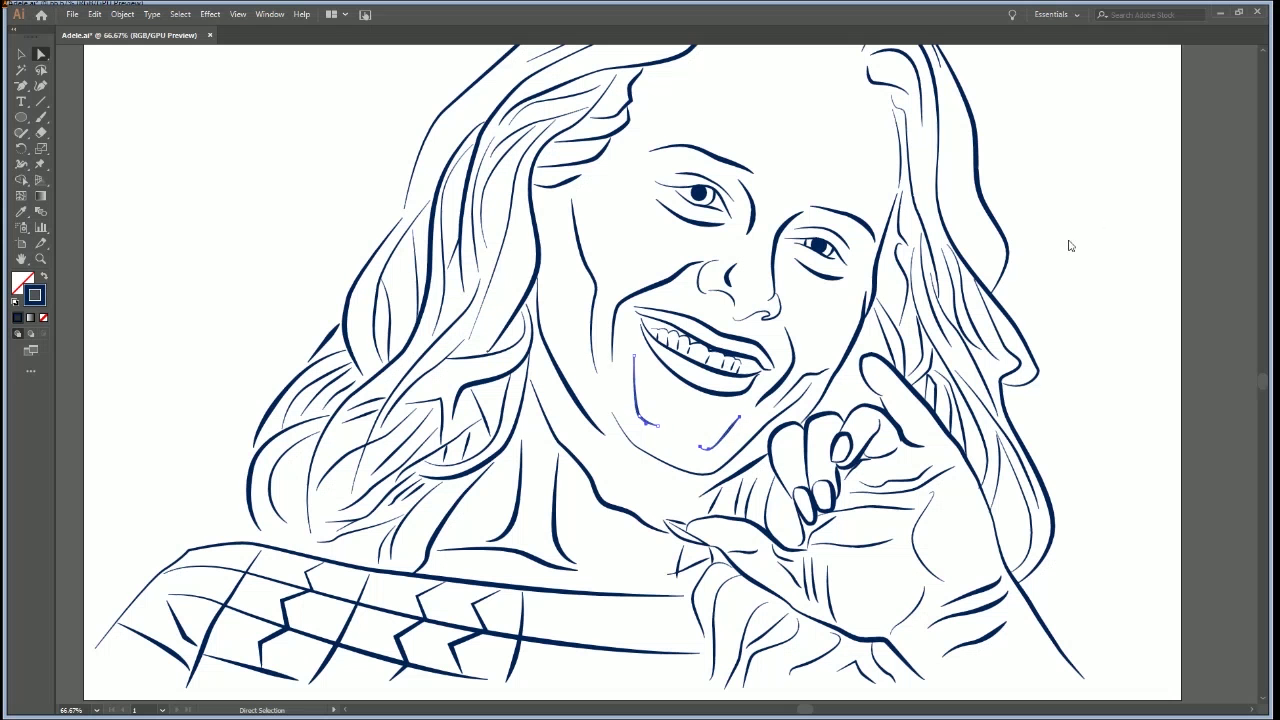
click(1035, 268)
click(738, 458)
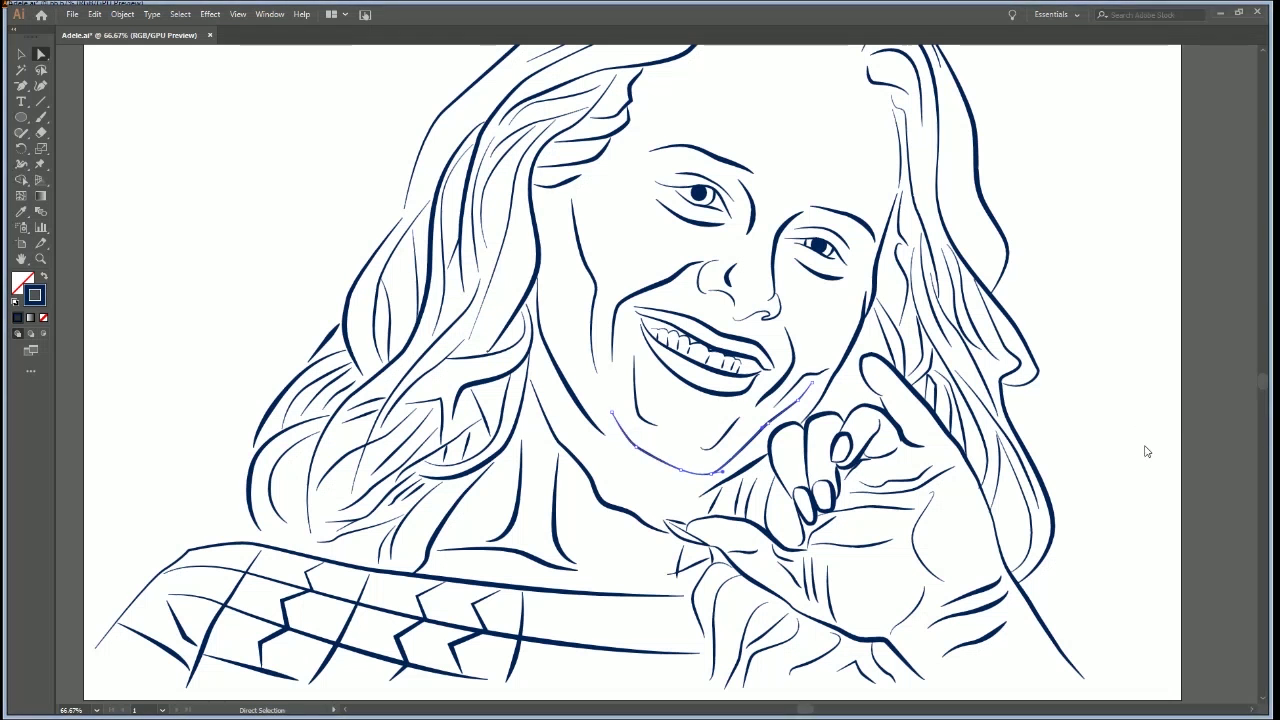
click(1025, 283)
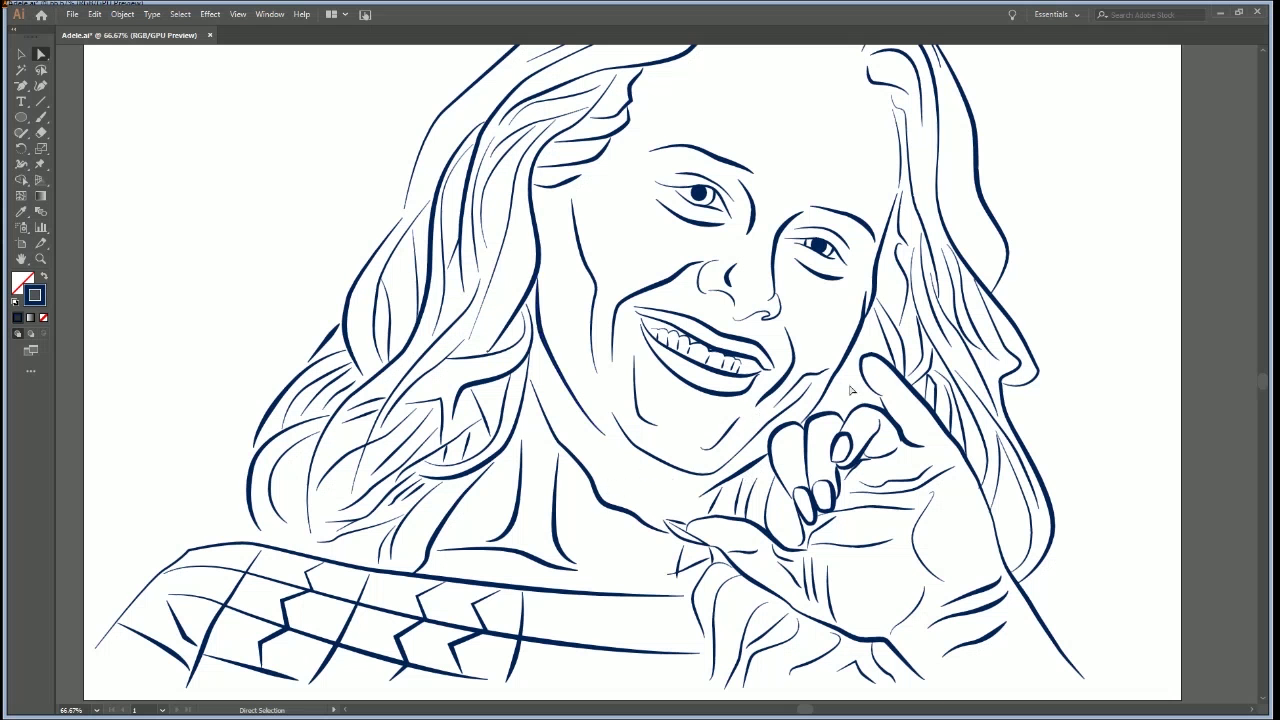
Thin the face contour between the temple and the thumb on the raised-hand side
click(861, 327)
click(861, 338)
click(877, 280)
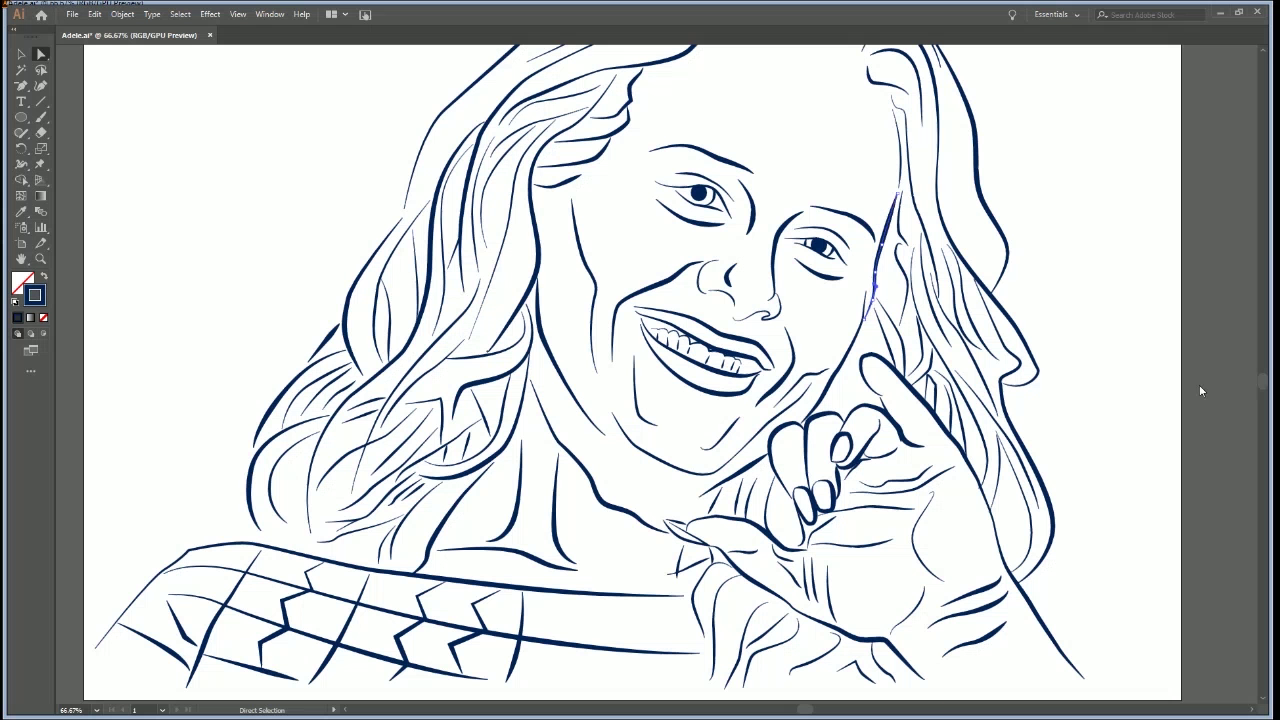
click(1097, 219)
click(903, 157)
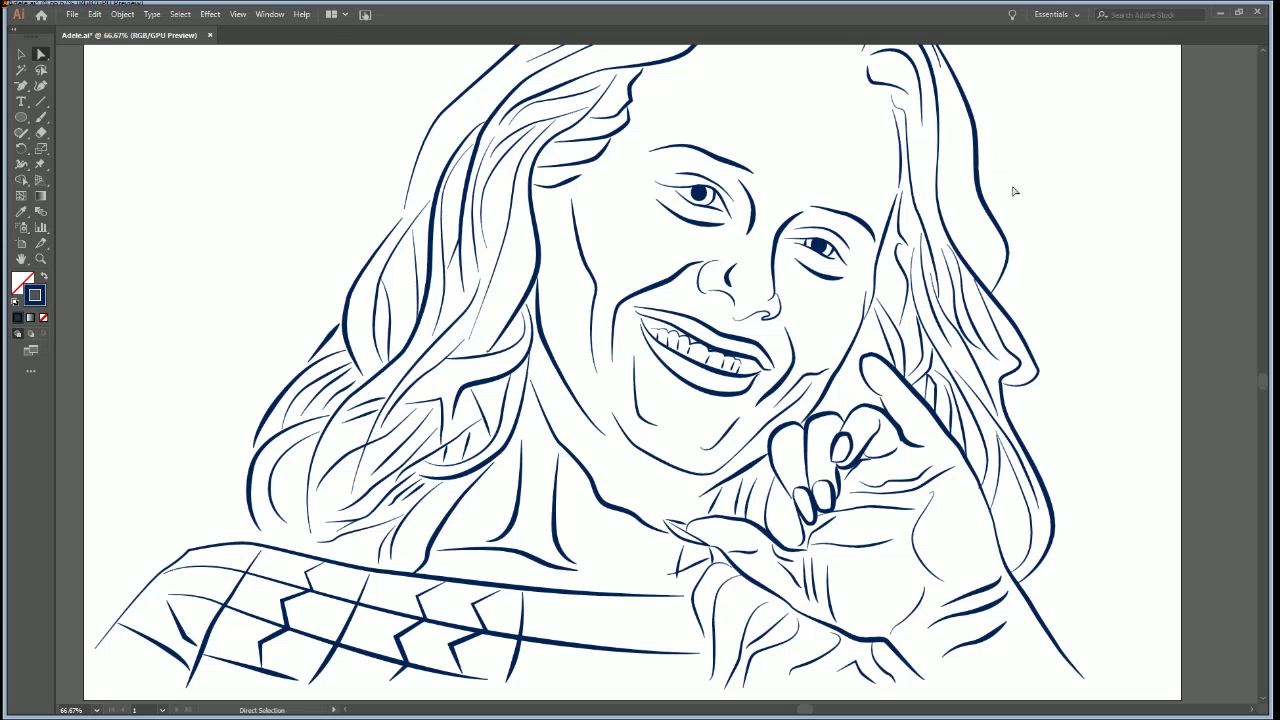
Compare the complete line art with the reference photo by showing the photo and hiding it again
key(space)
drag(625, 229, 726, 271)
scroll(806, 308, down, 2)
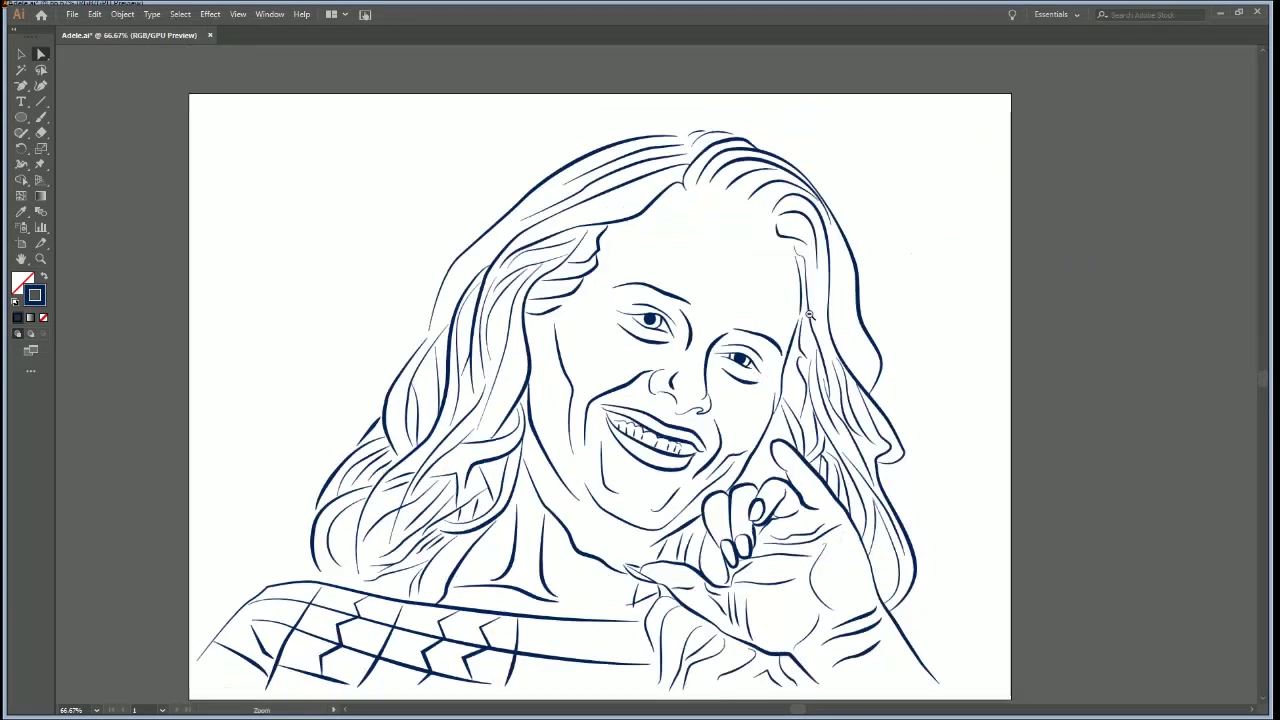
scroll(698, 362, up, 2)
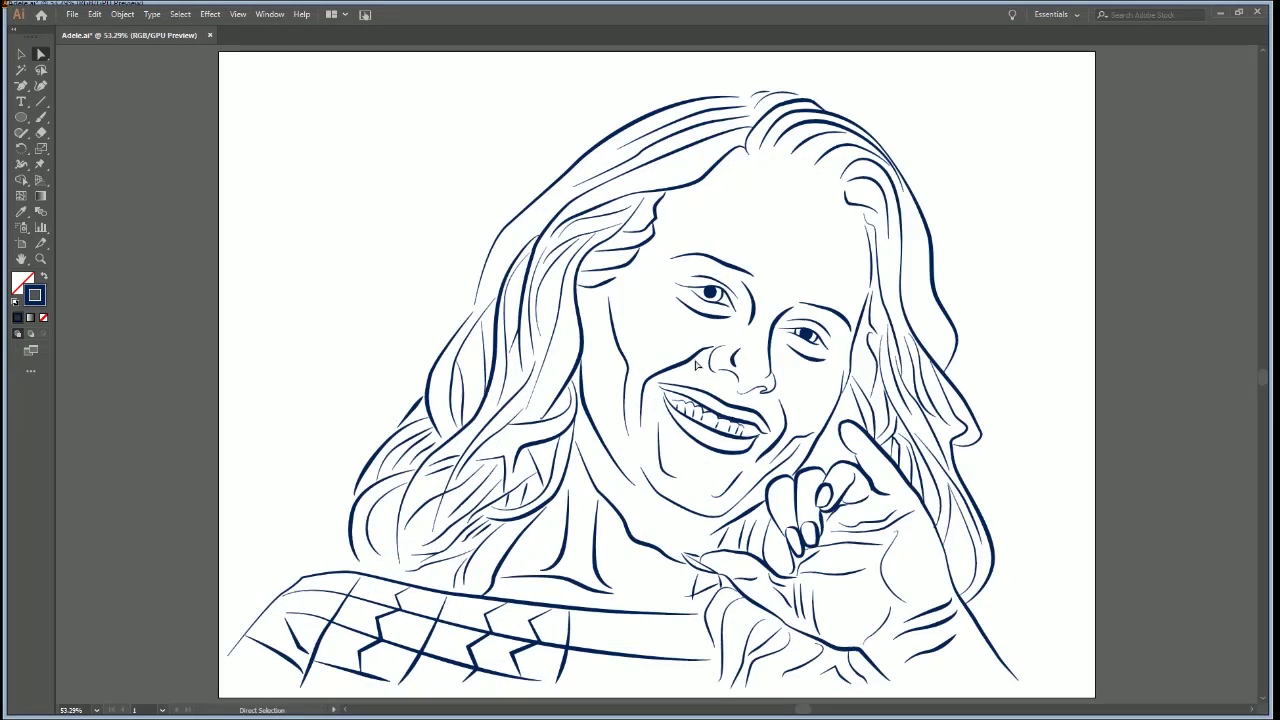
click(1060, 475)
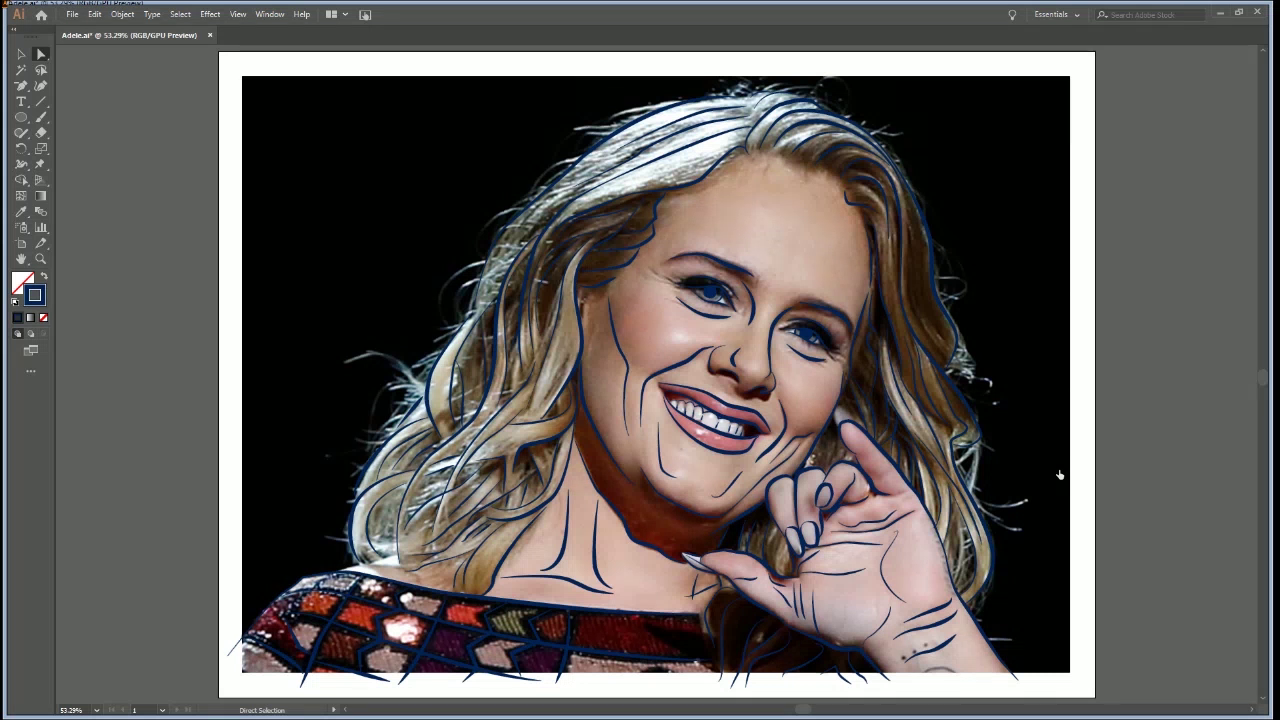
key(ctrl+3)
key(ctrl+alt+3)
key(ctrl+3)
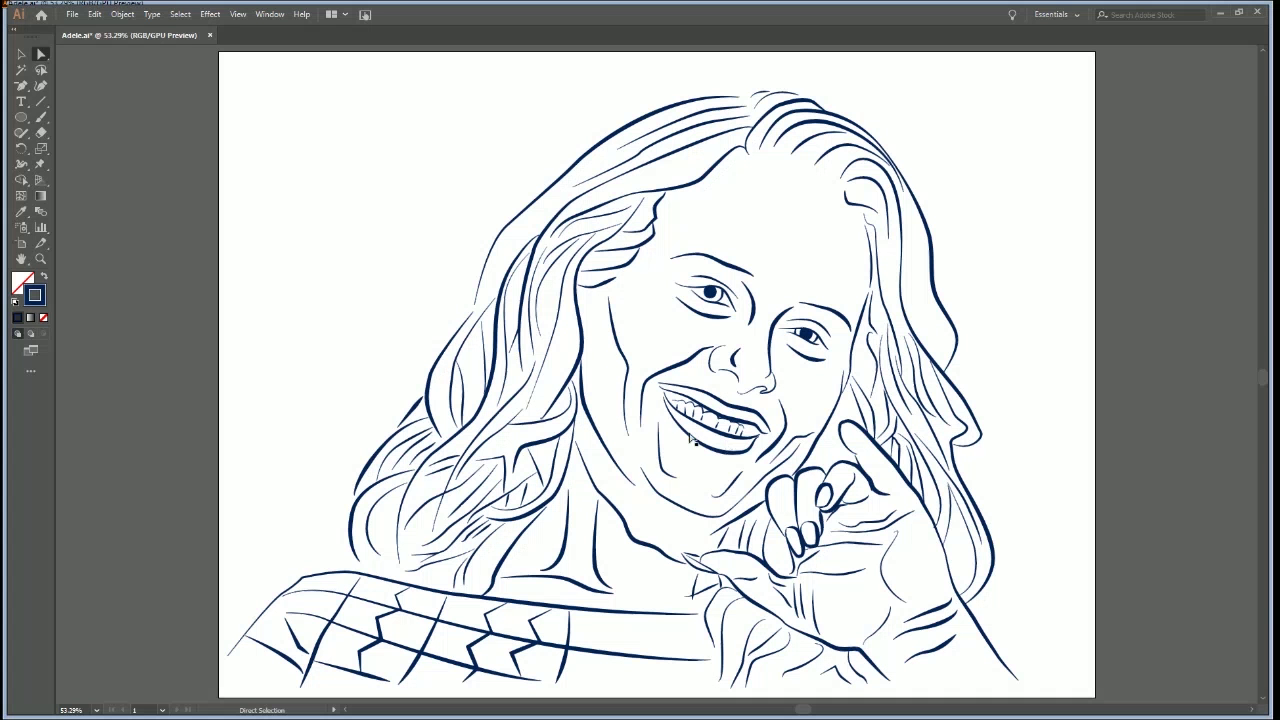
Thicken the strokes of both eyebrows together
click(738, 268)
click(838, 317)
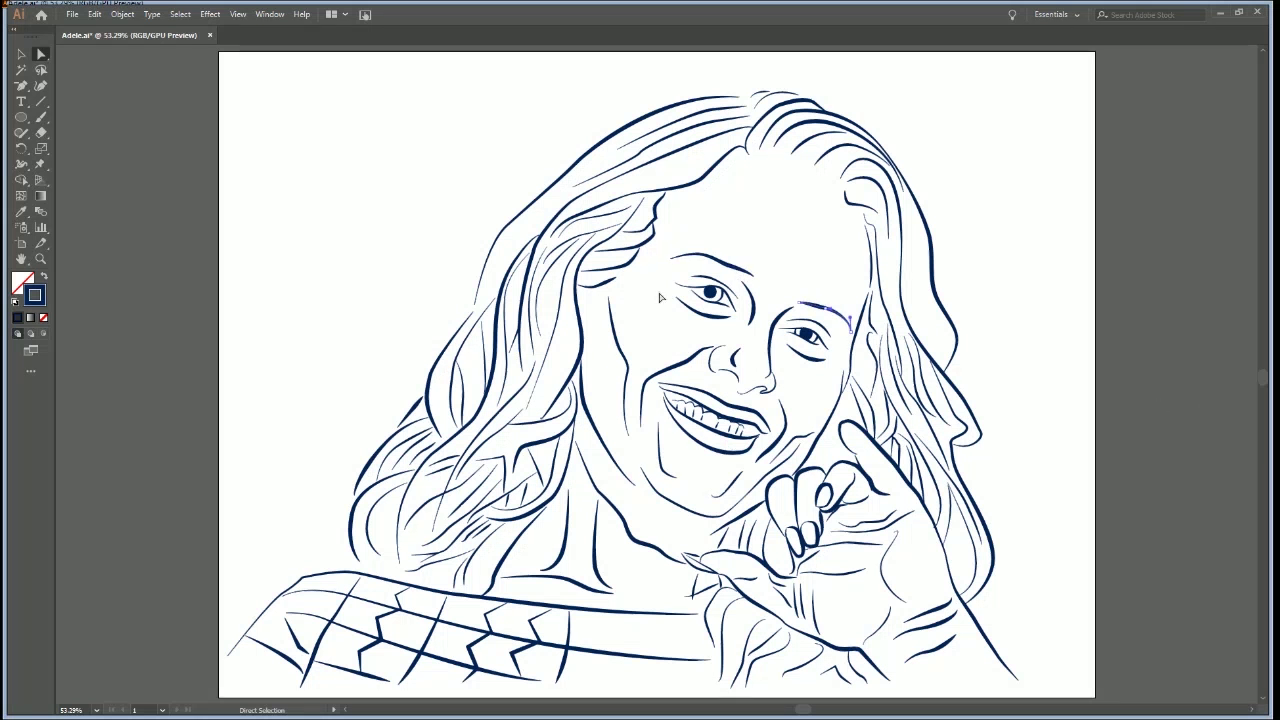
shift+click(710, 262)
click(1098, 208)
click(1097, 208)
click(1096, 208)
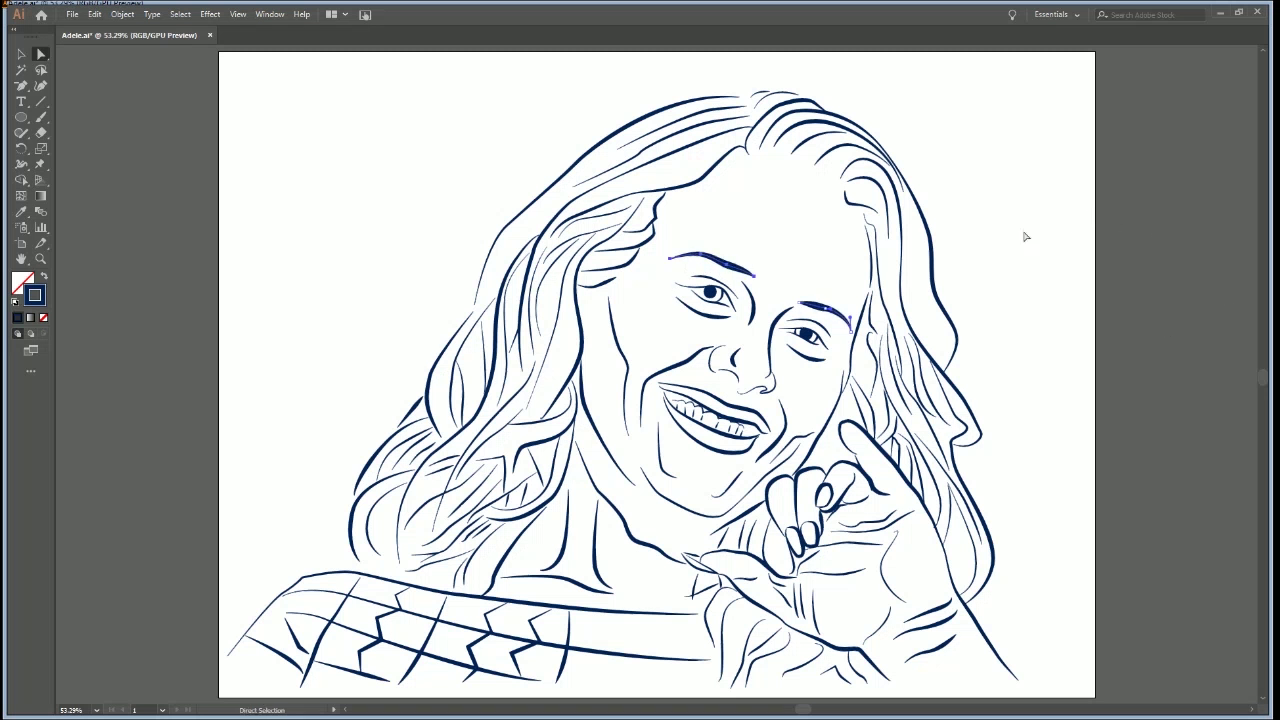
click(963, 236)
Adjust the stroke weight of the thin strand falling from the temple along the face on the raised-hand side
click(882, 285)
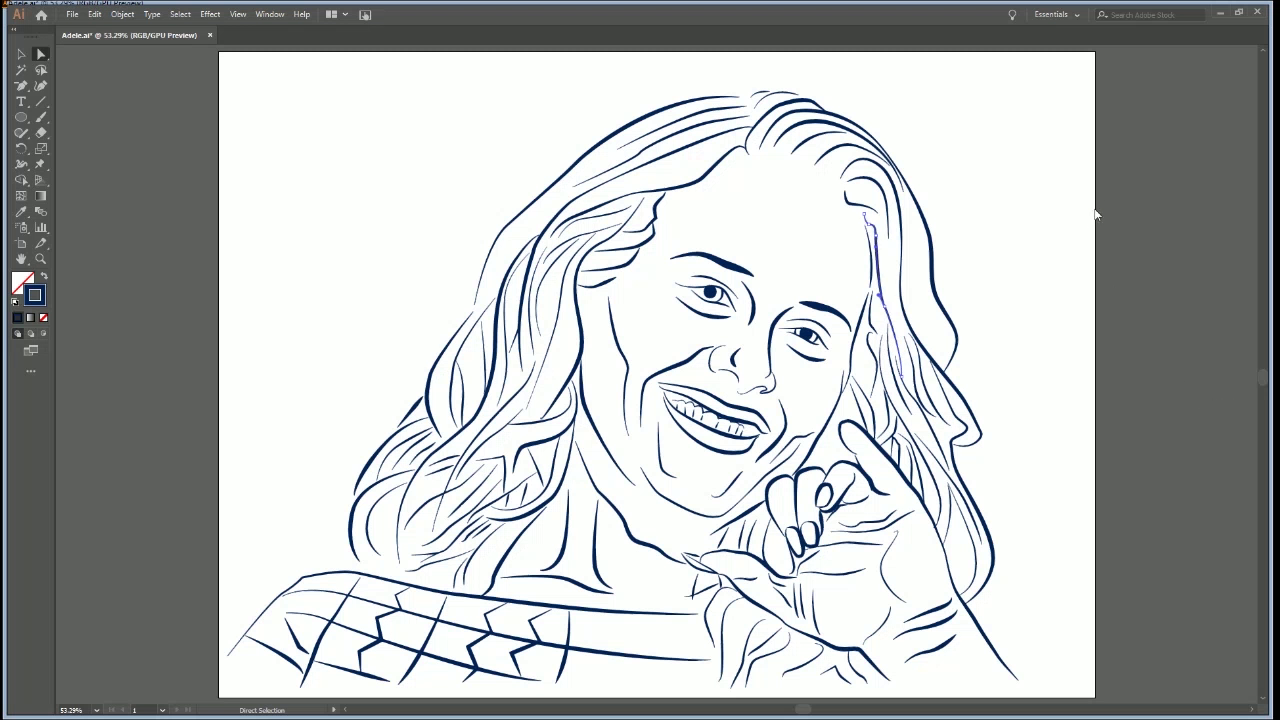
Adjust the stroke weight of the neck line running from the hair to the hand below the chin, and save the drawing
click(973, 278)
key(space)
click(650, 548)
click(1221, 399)
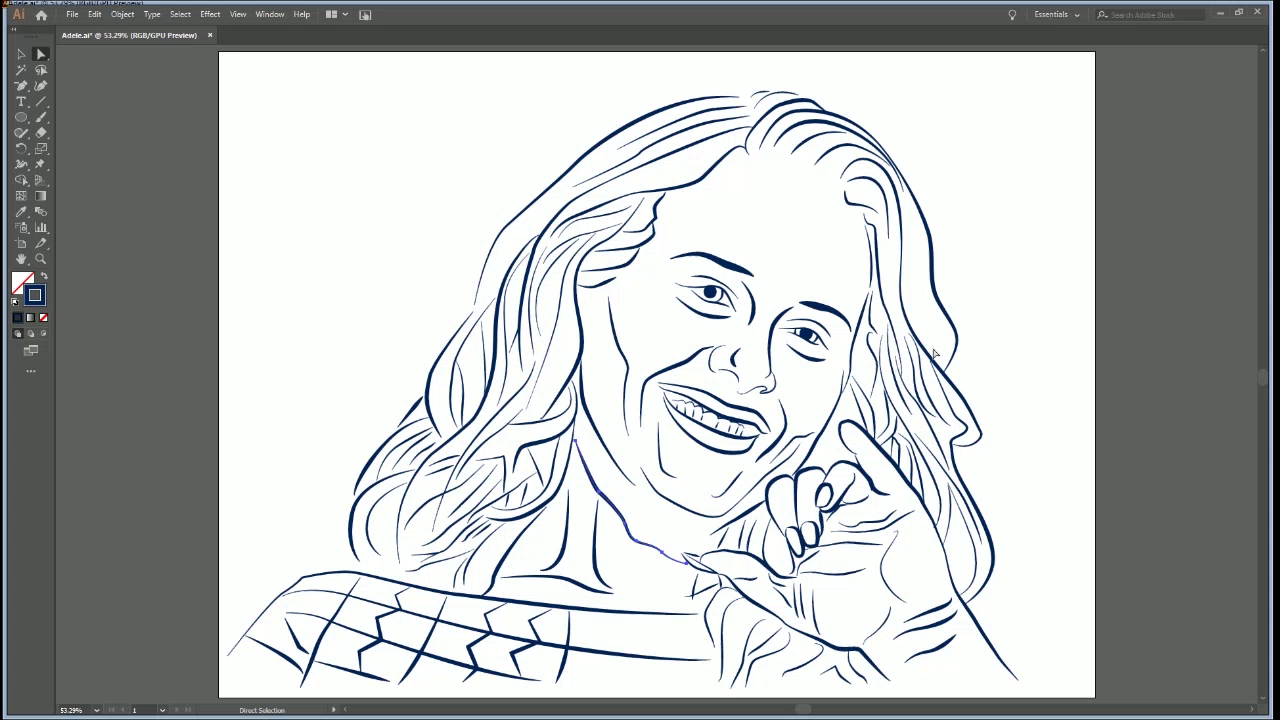
key(space)
ctrl+alt+click(614, 489)
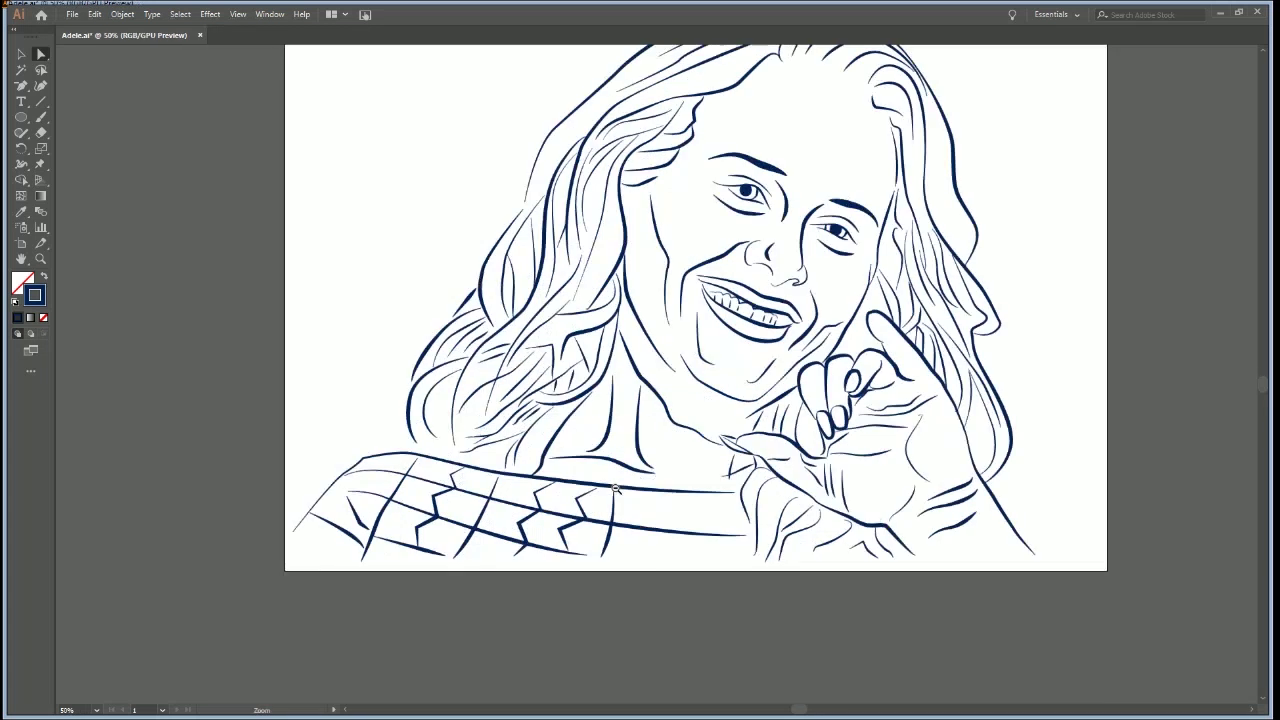
ctrl+alt+click(775, 417)
drag(764, 297, 743, 338)
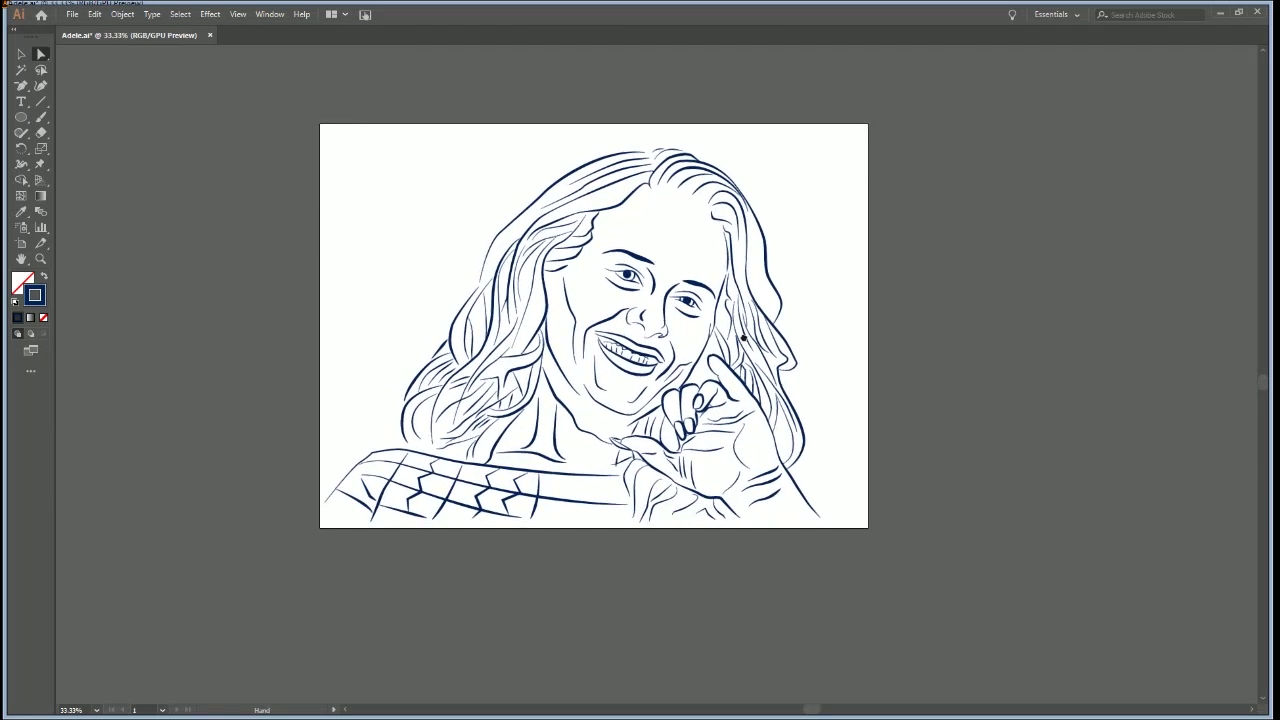
click(603, 449)
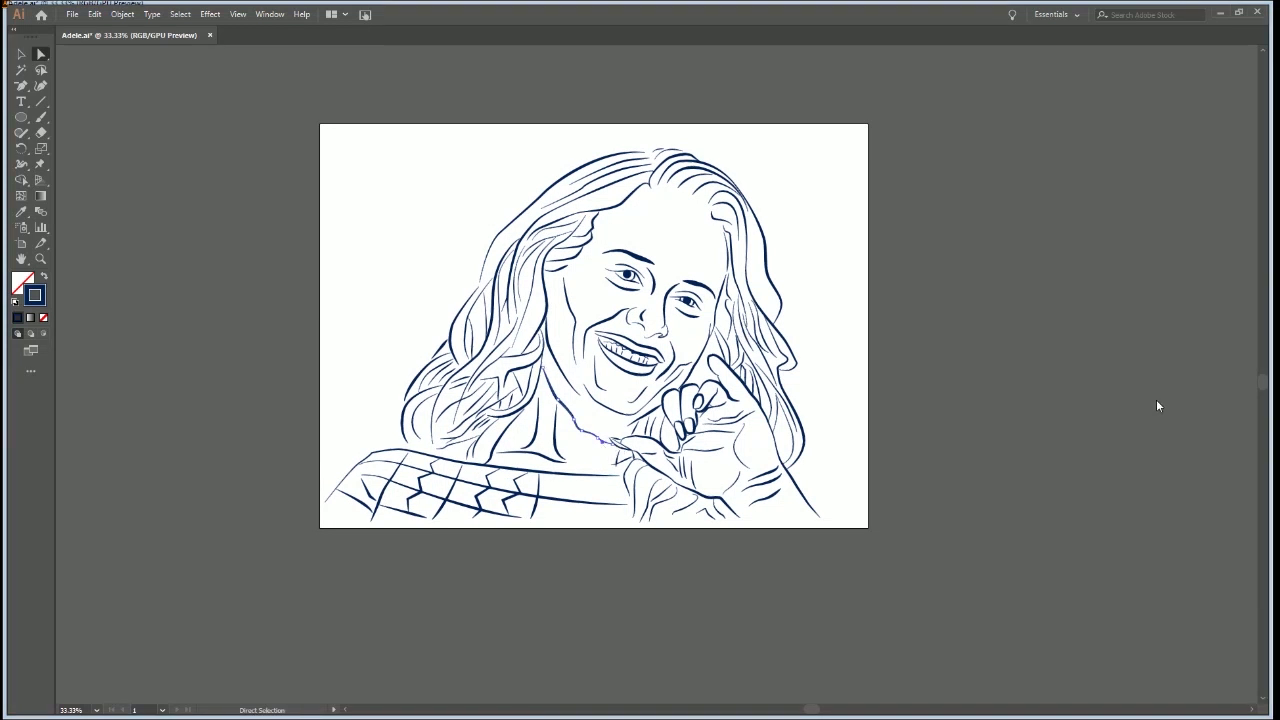
click(884, 346)
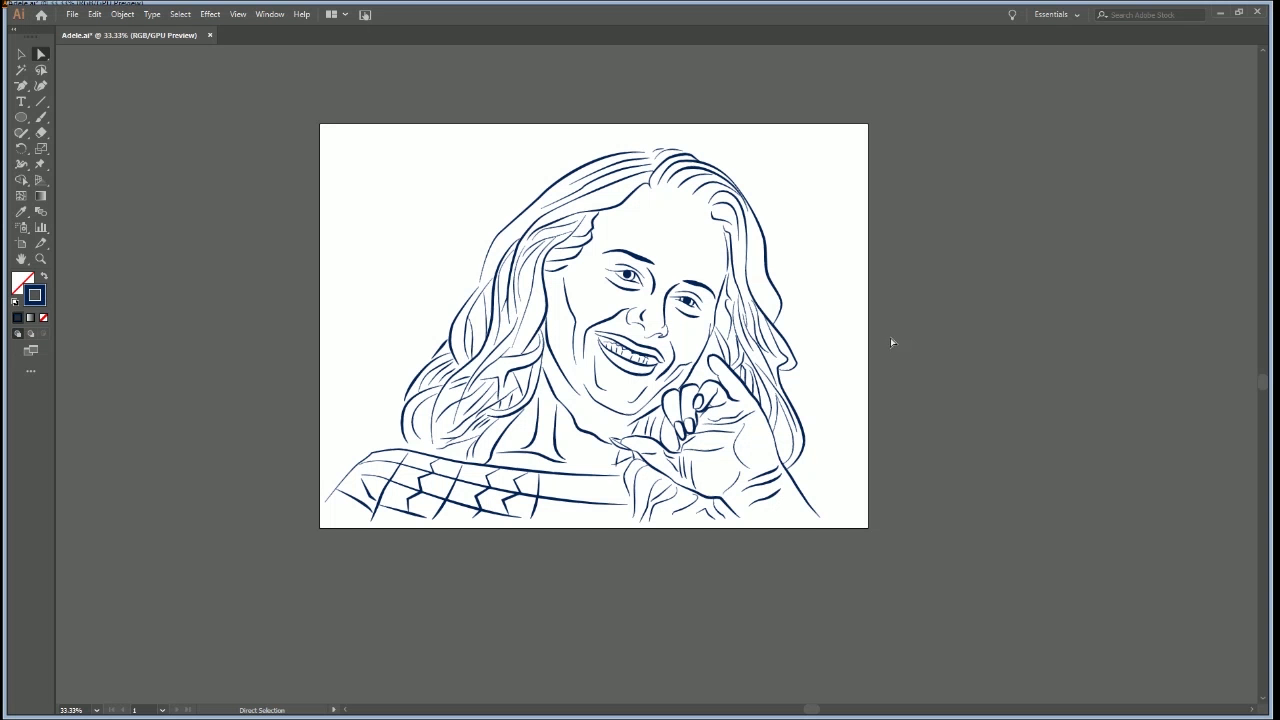
scroll(890, 337, up, 2)
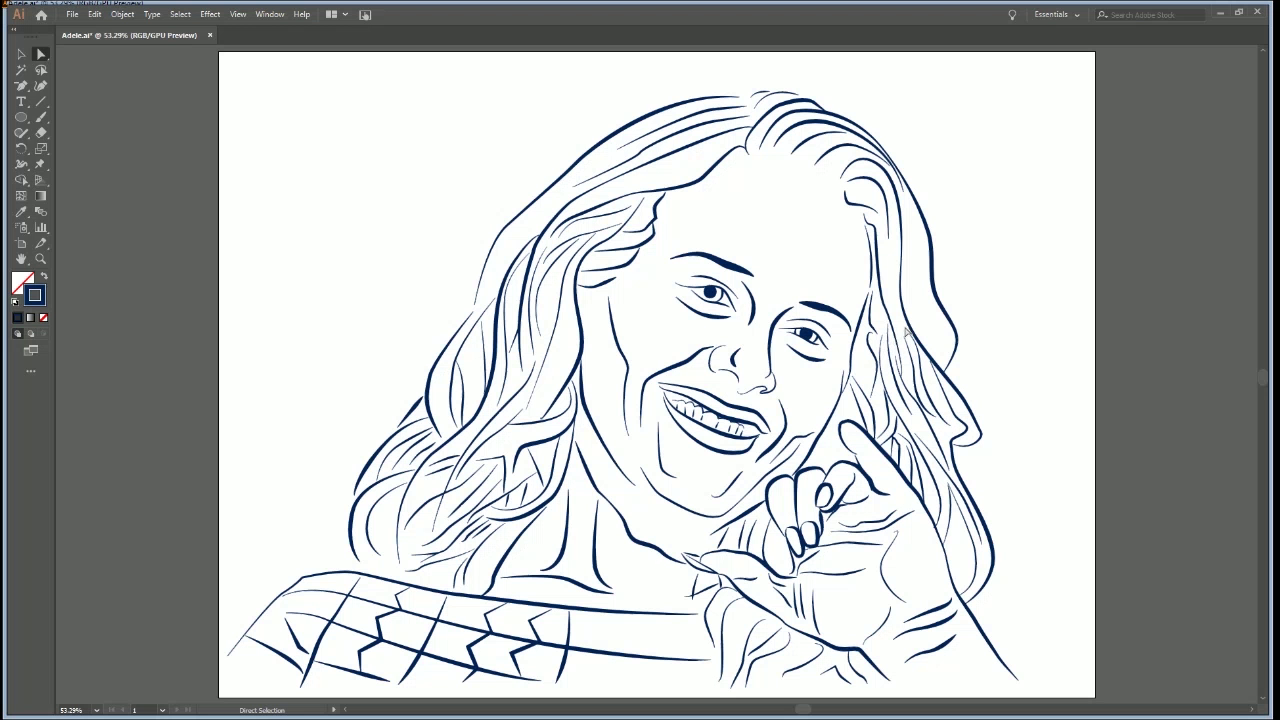
key(v)
key(ctrl+s)
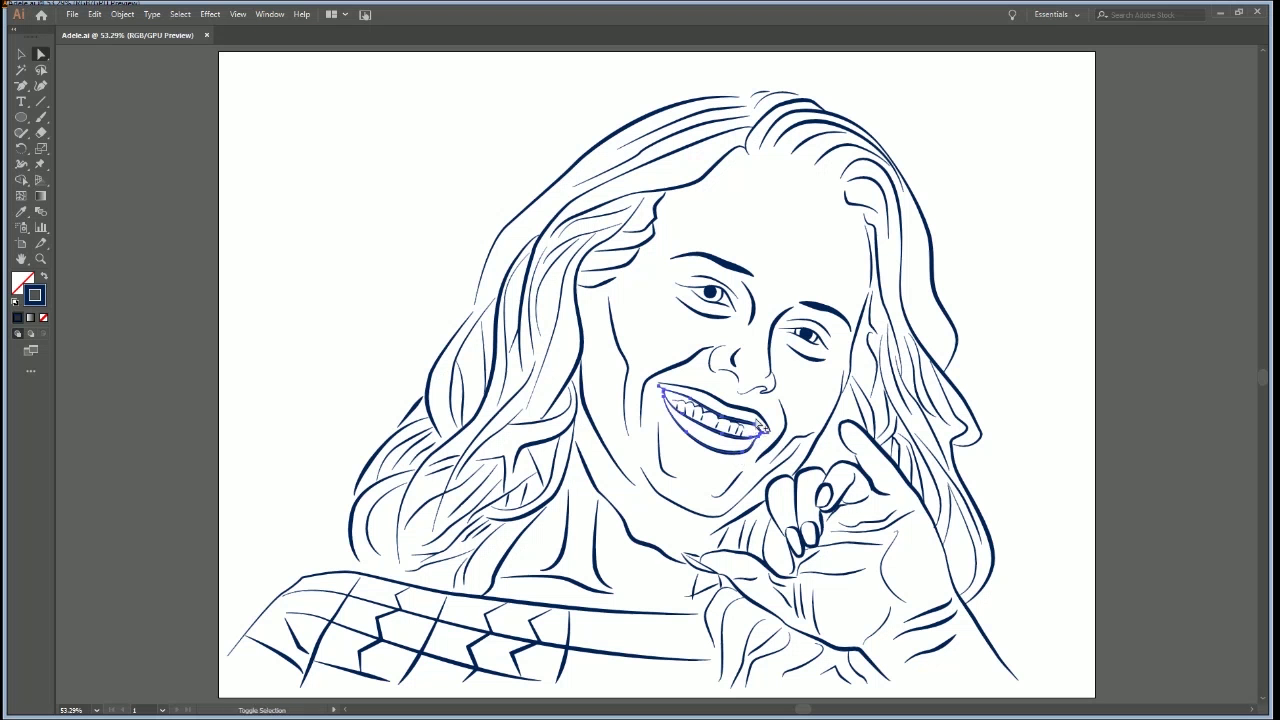
Adjust the stroke weight of the lip outlines and of the lines beneath both eyes
key(ctrl+alt+x)
key(Return)
click(1007, 281)
click(811, 361)
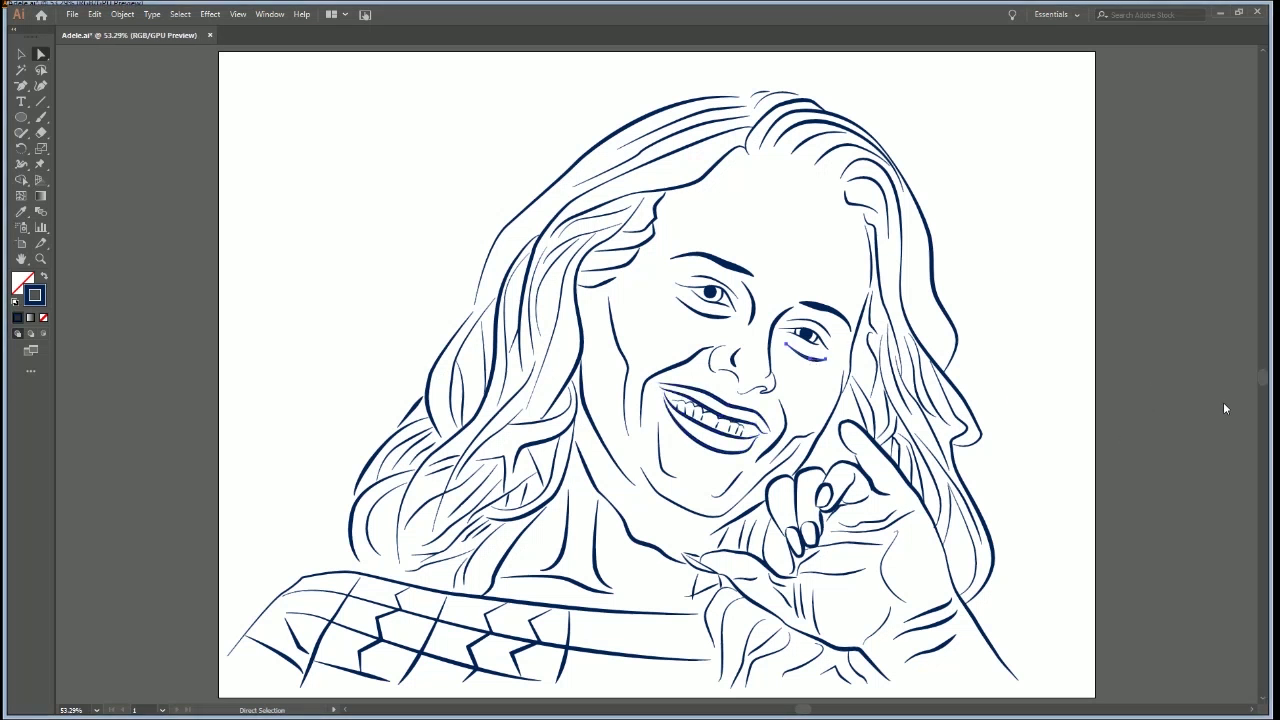
shift+click(718, 314)
click(928, 270)
Adjust the stroke weight of the lines forming the nostrils and the tip of the nose
click(713, 362)
click(775, 396)
click(996, 285)
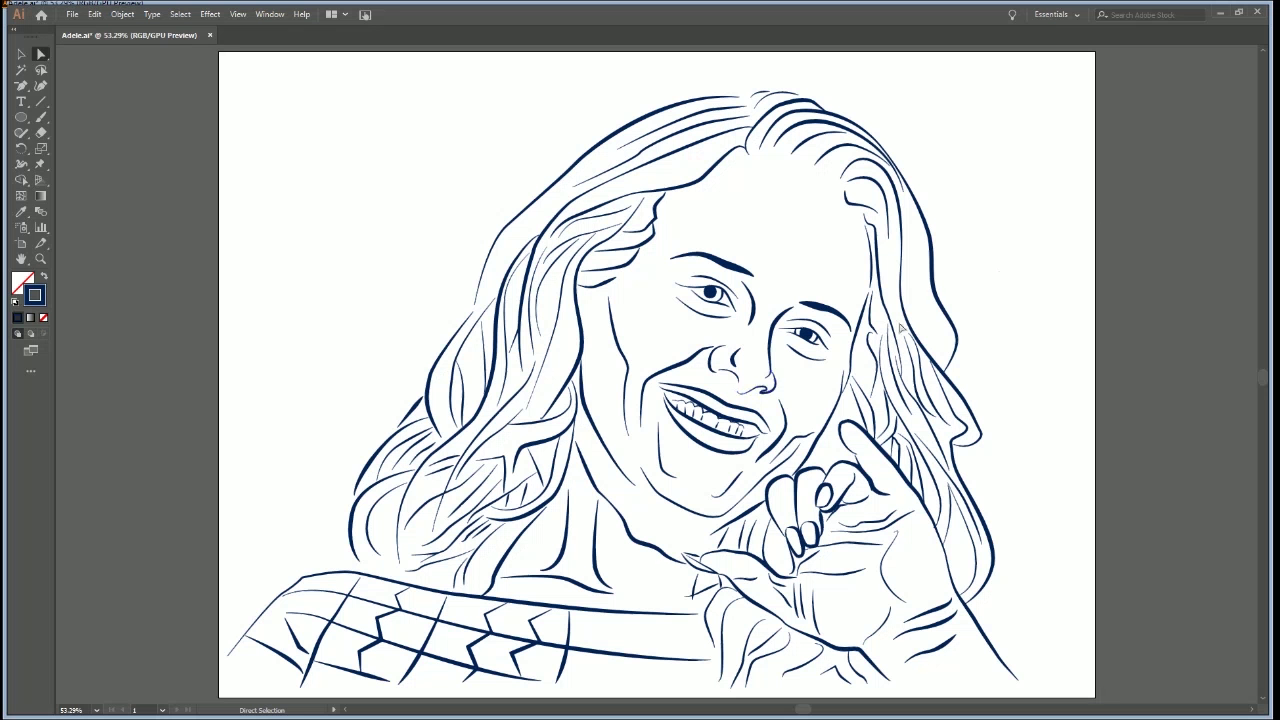
click(769, 399)
click(1028, 303)
click(739, 381)
click(1095, 214)
click(945, 242)
click(734, 365)
click(753, 316)
key(Delete)
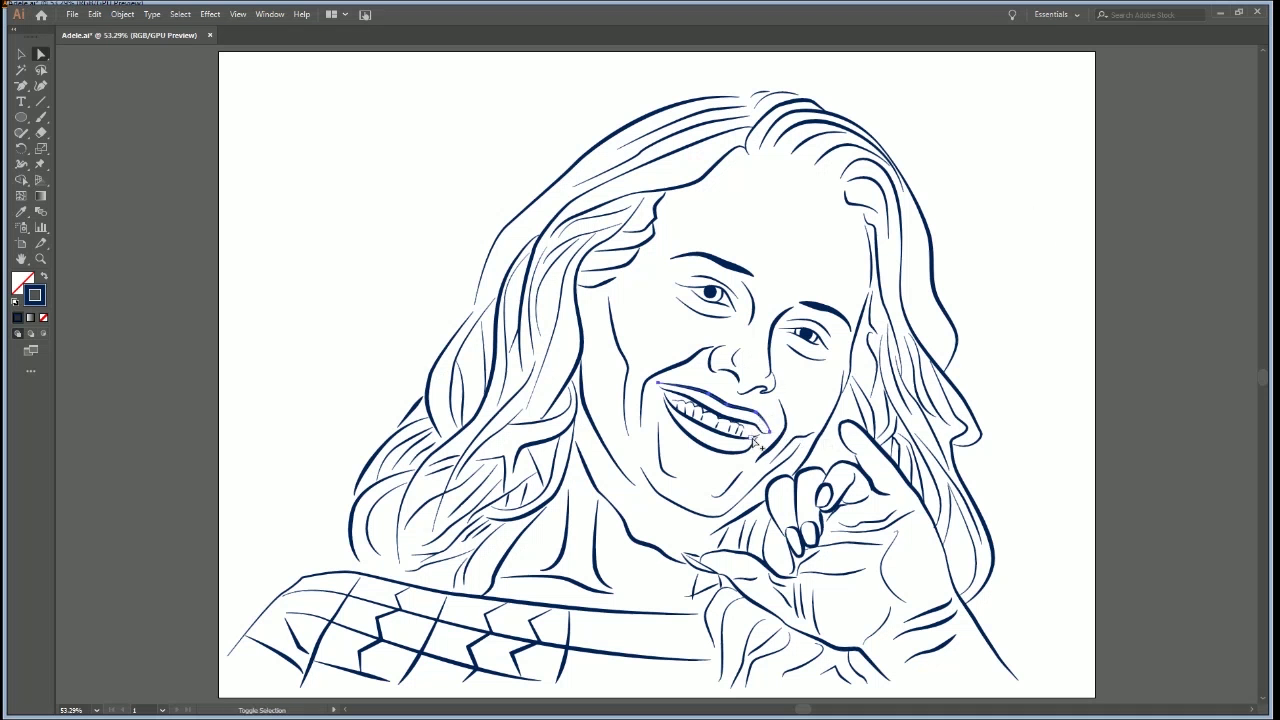
Adjust the stroke weight of the lip outlines and of the smile lines on both sides of the mouth
click(751, 428)
shift+click(743, 453)
click(1039, 225)
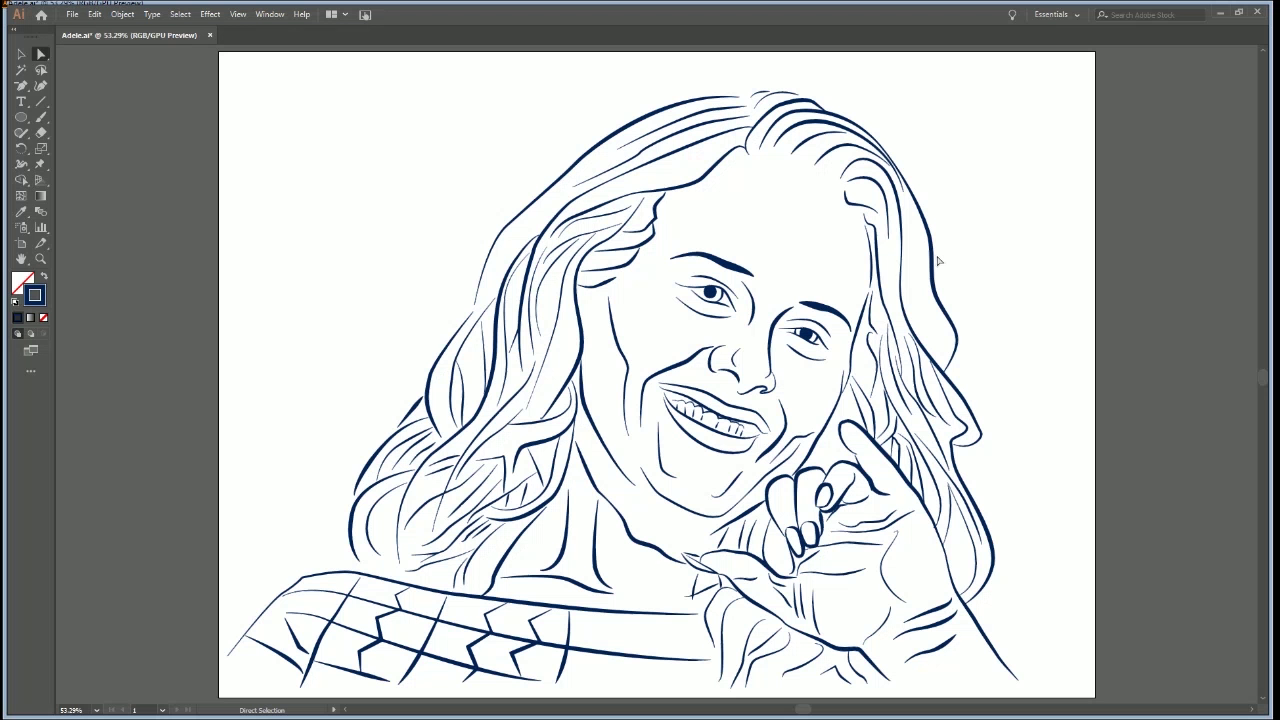
click(785, 431)
shift+click(684, 370)
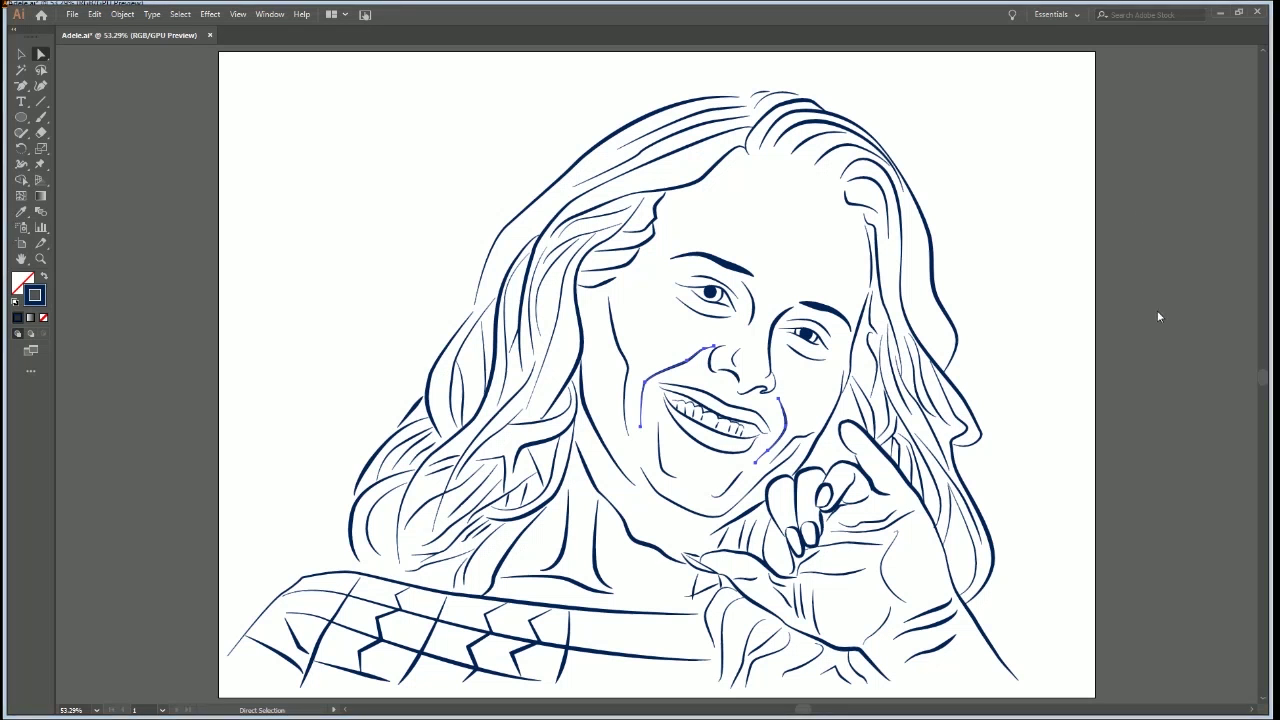
click(960, 294)
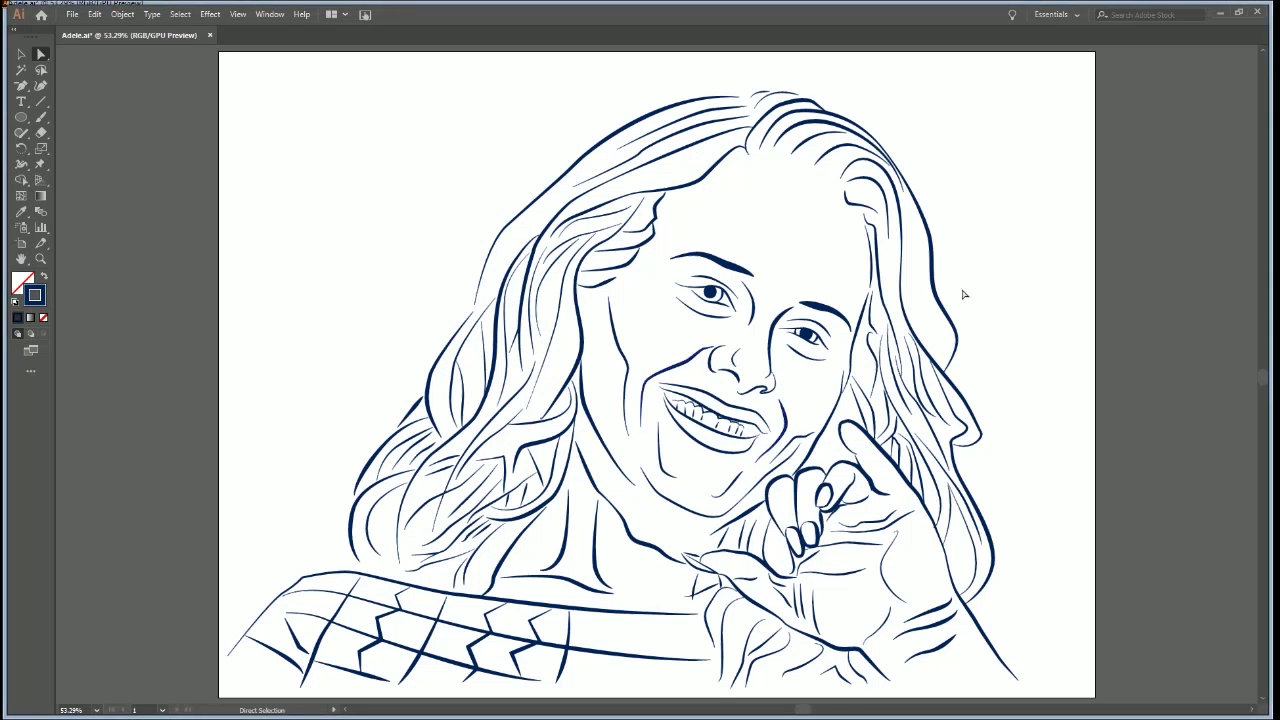
Adjust the stroke of the line between the nose and the eye above the hand, and save the drawing
click(771, 347)
click(1097, 222)
key(ctrl+minus)
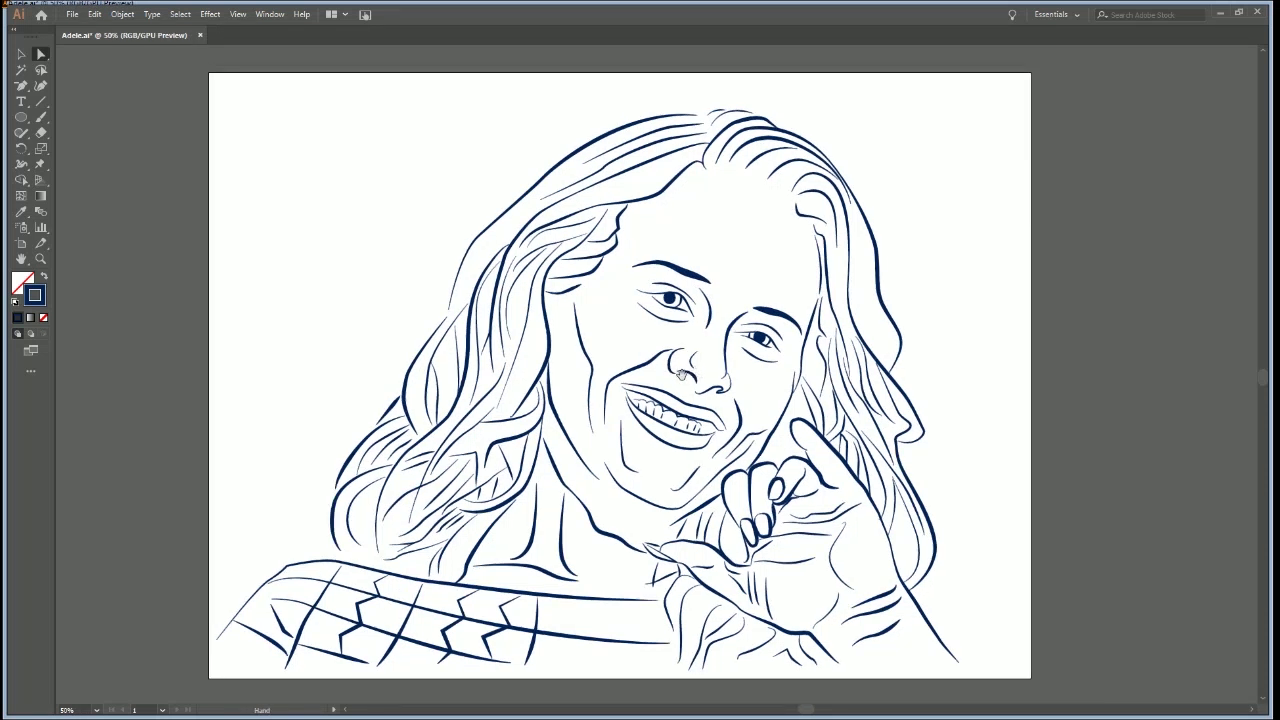
key(ctrl+0)
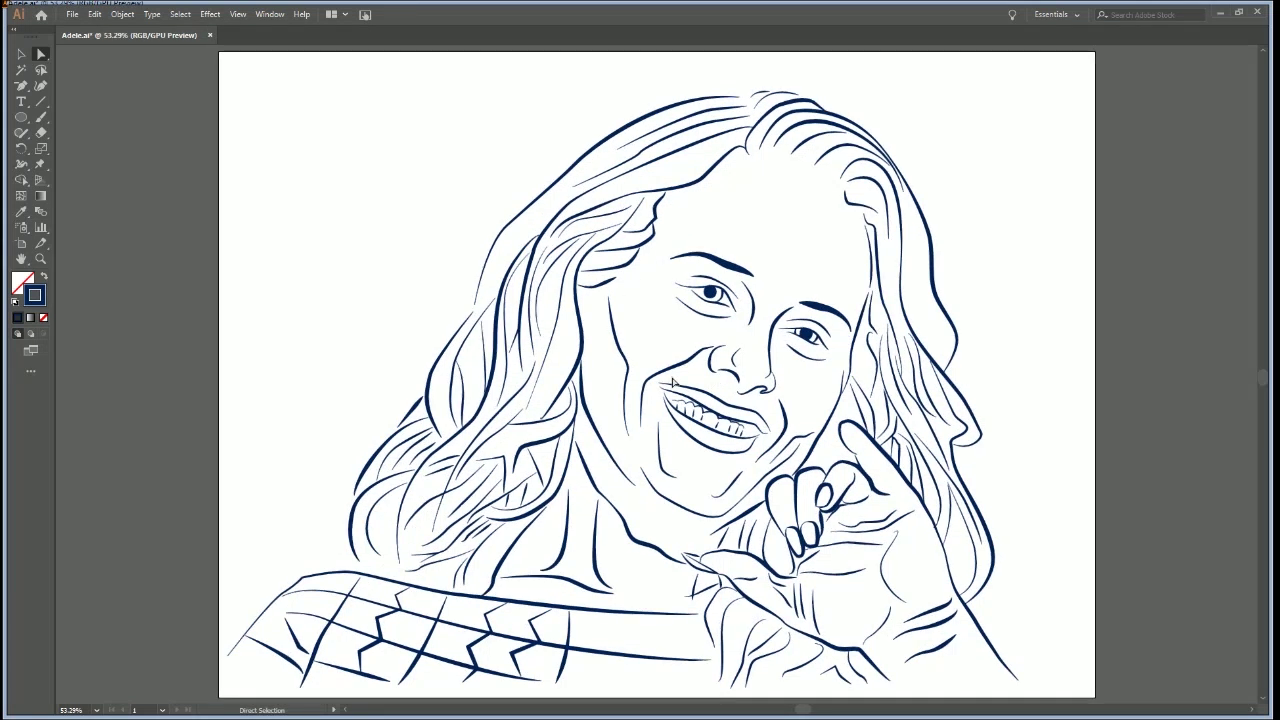
key(ctrl)
key(ctrl+s)
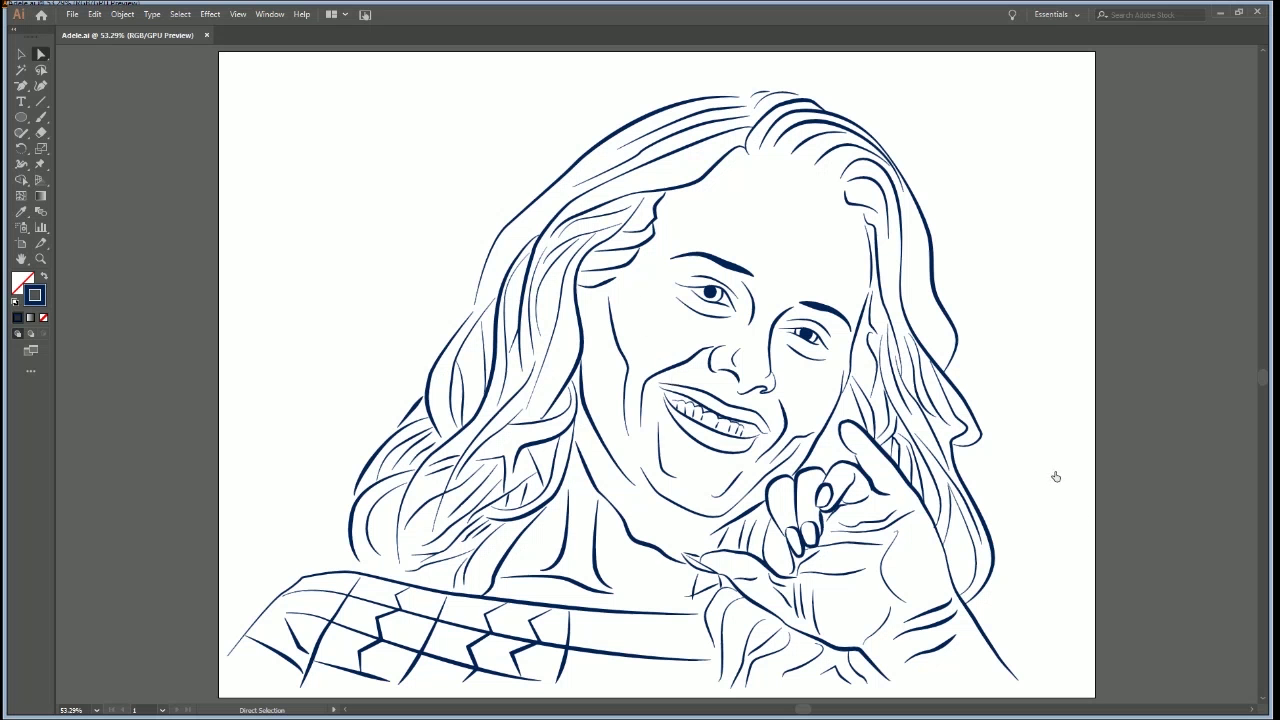
Draw a short curved shoulder line with the Pen tool, from the garment's upper edge to the hair tips above it
key(ctrl+z)
key(ctrl+shift+z)
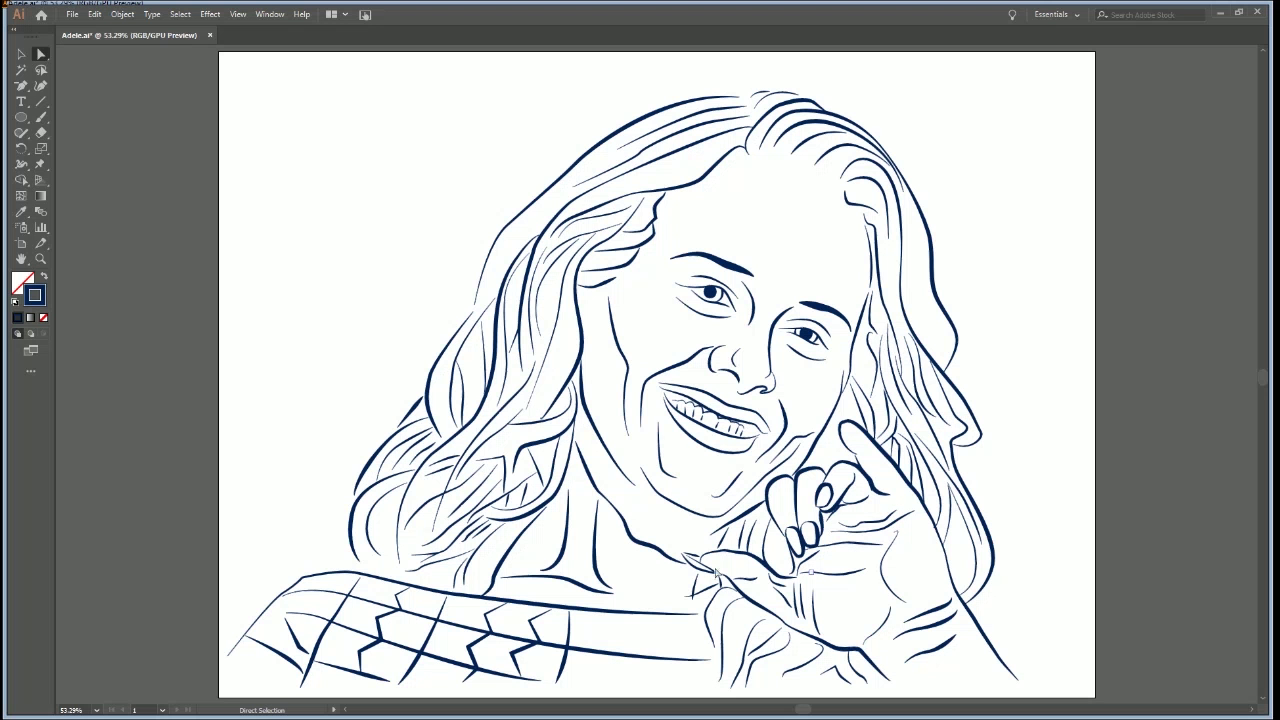
key(p)
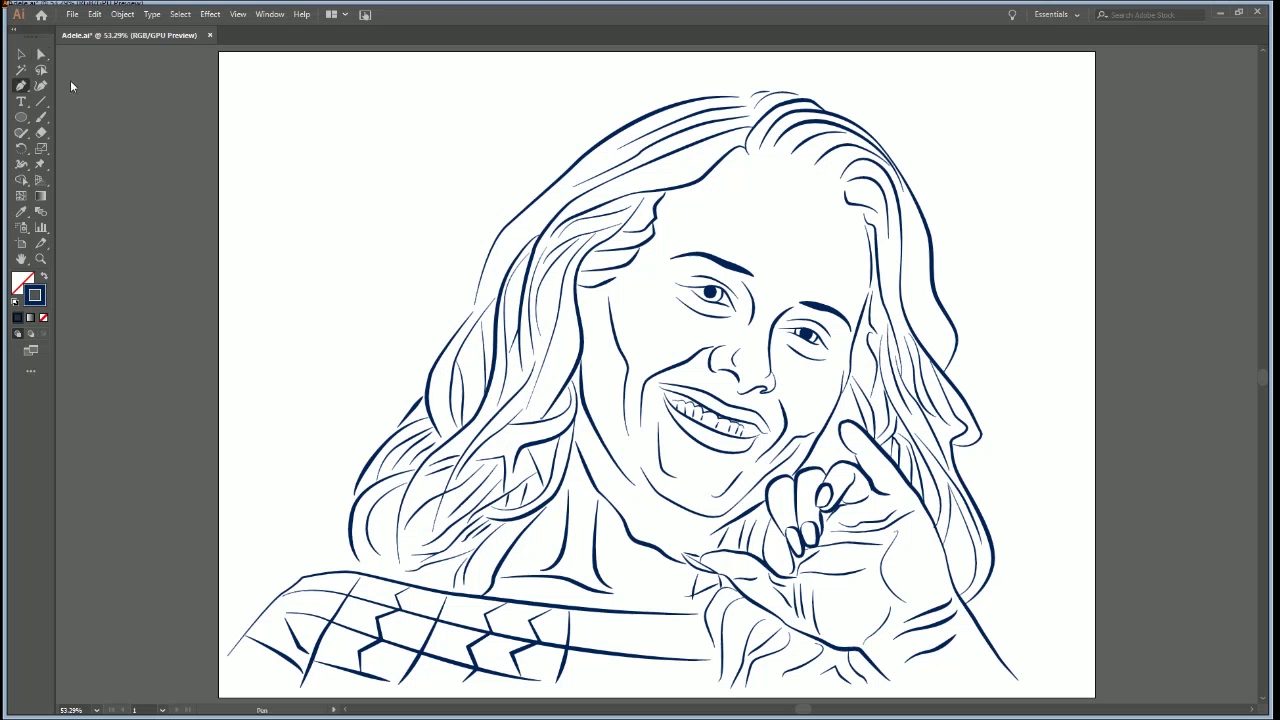
click(316, 571)
drag(392, 554, 411, 555)
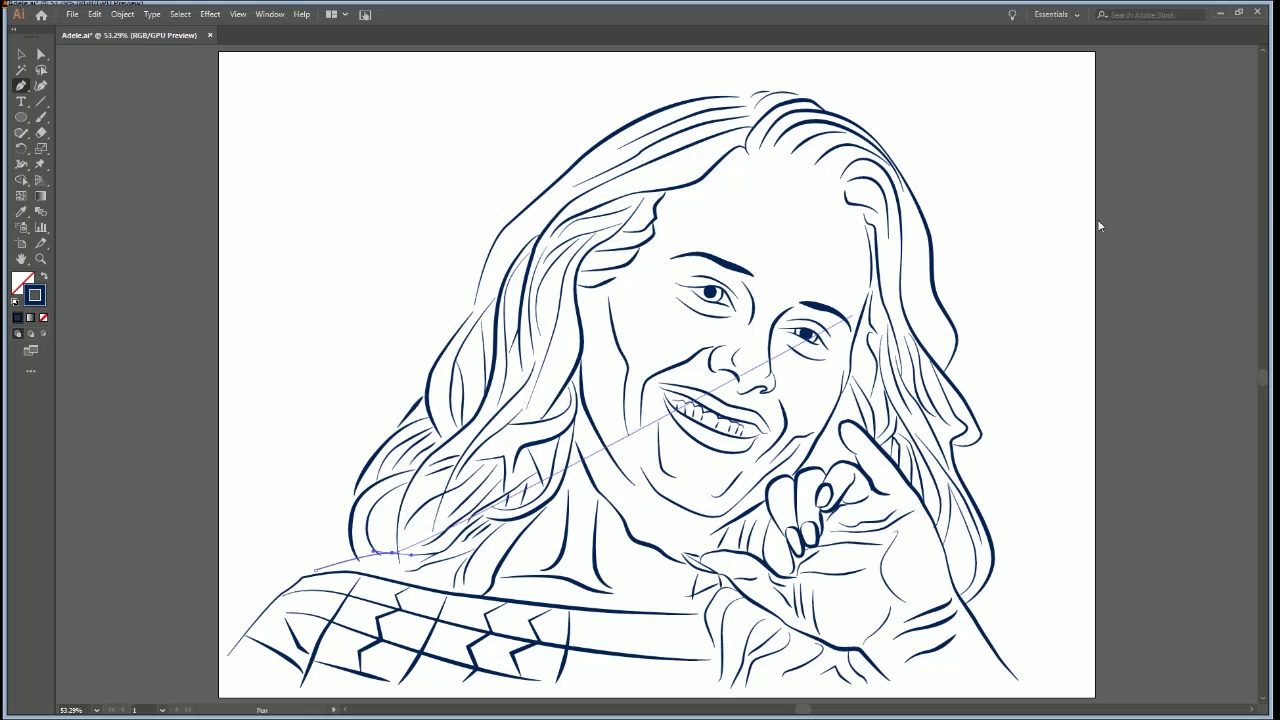
key(Escape)
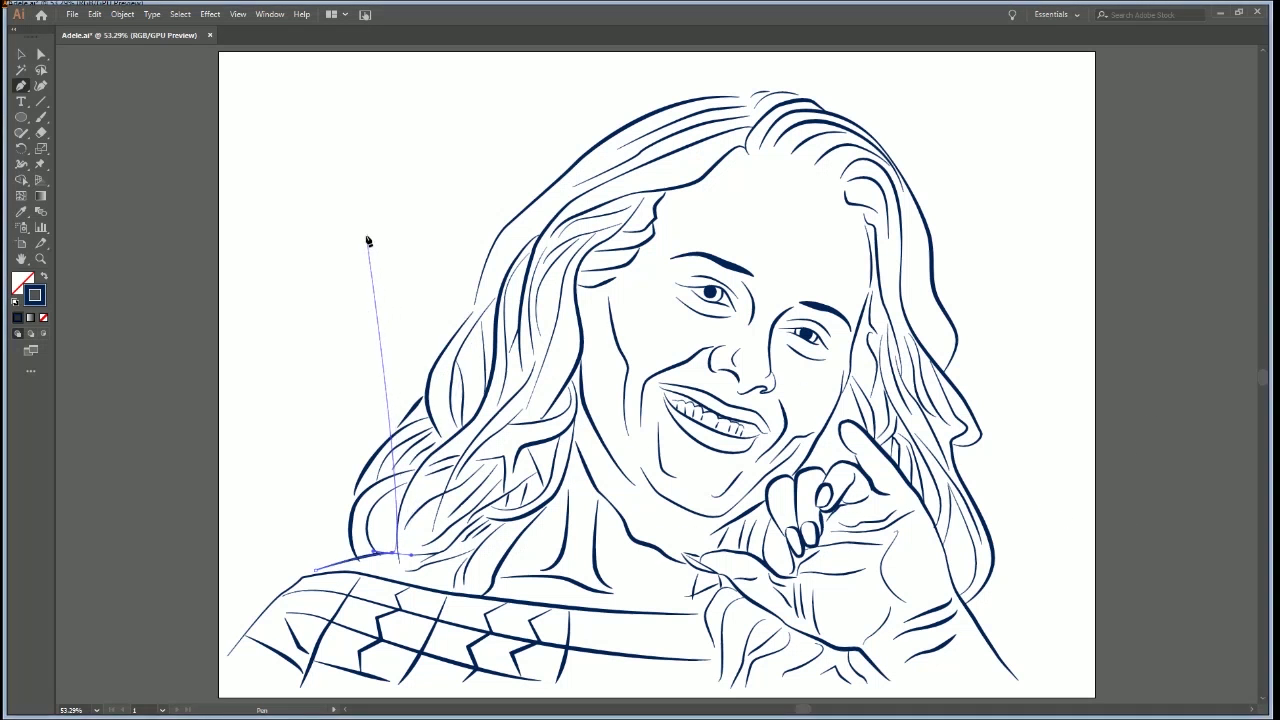
key(Escape)
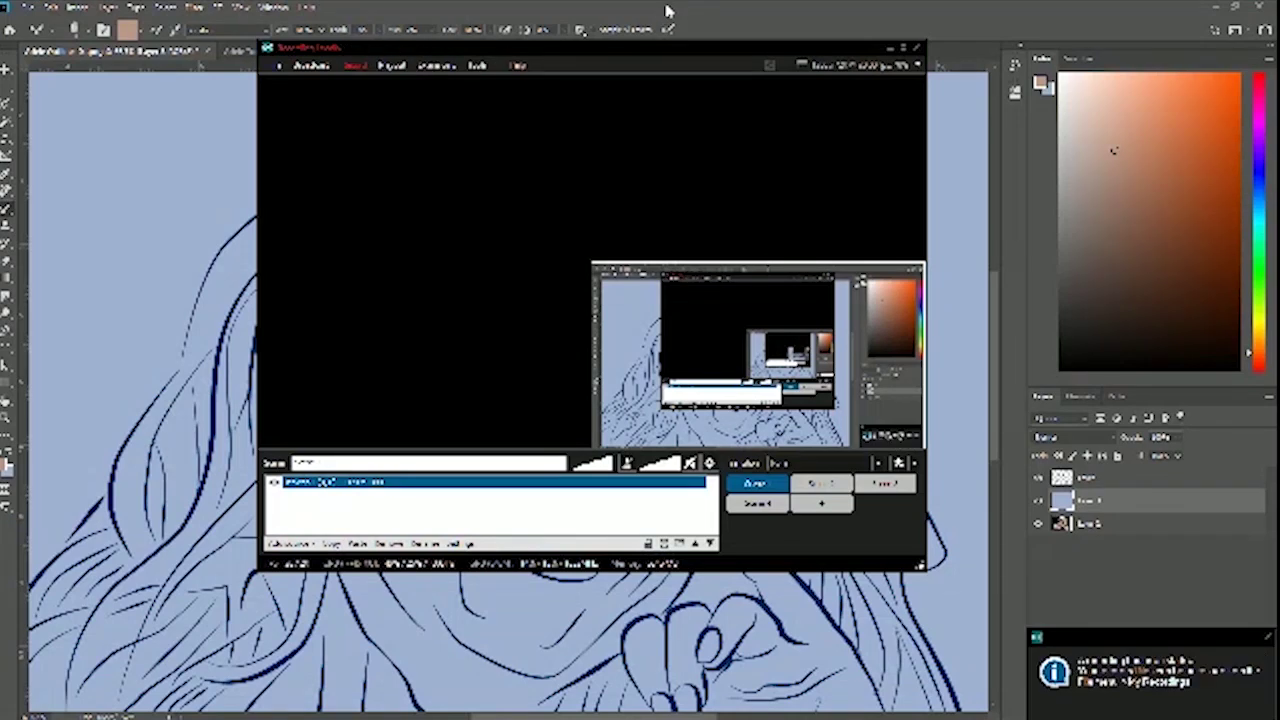
Switch to Photoshop and paint a tan skin tone along the hairline, down the forehead's side and above the eyebrow nearest the hand
click(668, 12)
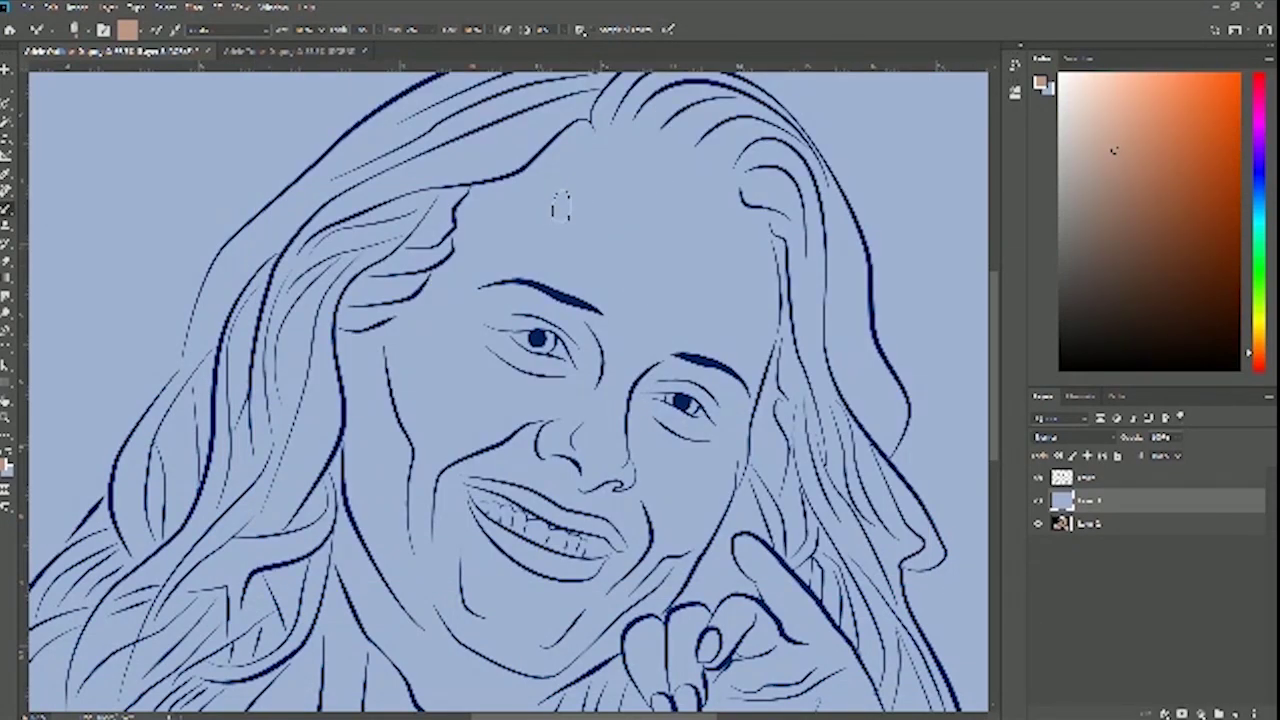
key(ctrl+0)
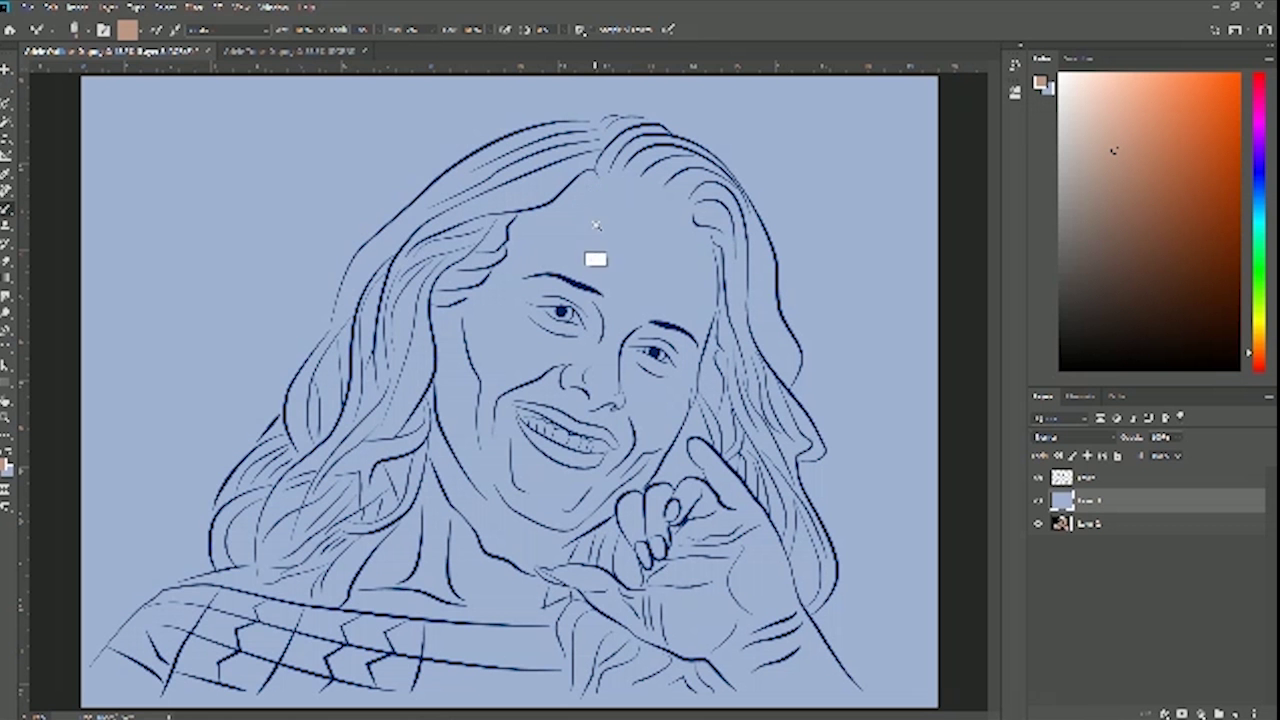
scroll(592, 226, up, 1)
scroll(600, 227, up, 2)
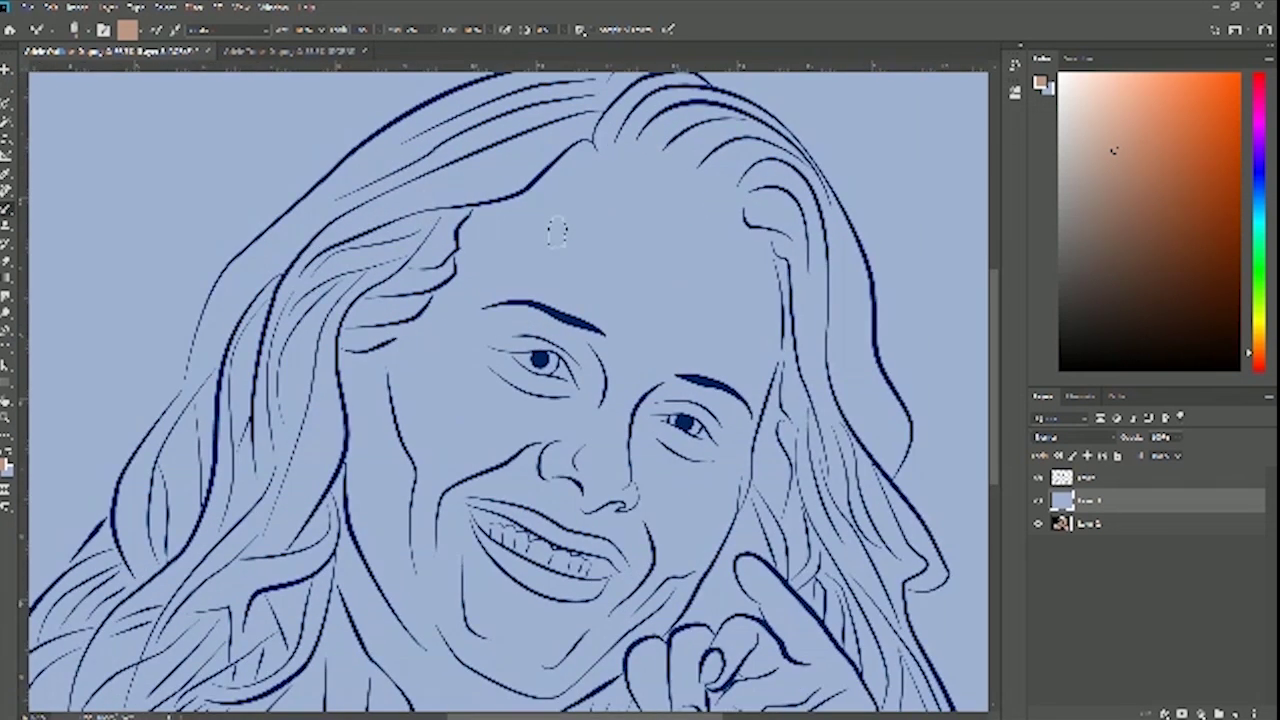
mouse_move(486, 227)
mouse_down()
mouse_move(538, 214)
mouse_move(584, 157)
mouse_move(657, 186)
mouse_move(684, 213)
mouse_move(703, 198)
mouse_move(729, 224)
mouse_move(730, 213)
mouse_move(733, 276)
mouse_up()
mouse_move(707, 226)
mouse_down()
mouse_move(729, 262)
mouse_move(761, 252)
mouse_move(758, 303)
mouse_move(748, 292)
mouse_move(732, 343)
mouse_move(703, 360)
mouse_move(755, 405)
mouse_move(771, 333)
mouse_move(763, 296)
mouse_move(745, 365)
mouse_move(768, 308)
mouse_up()
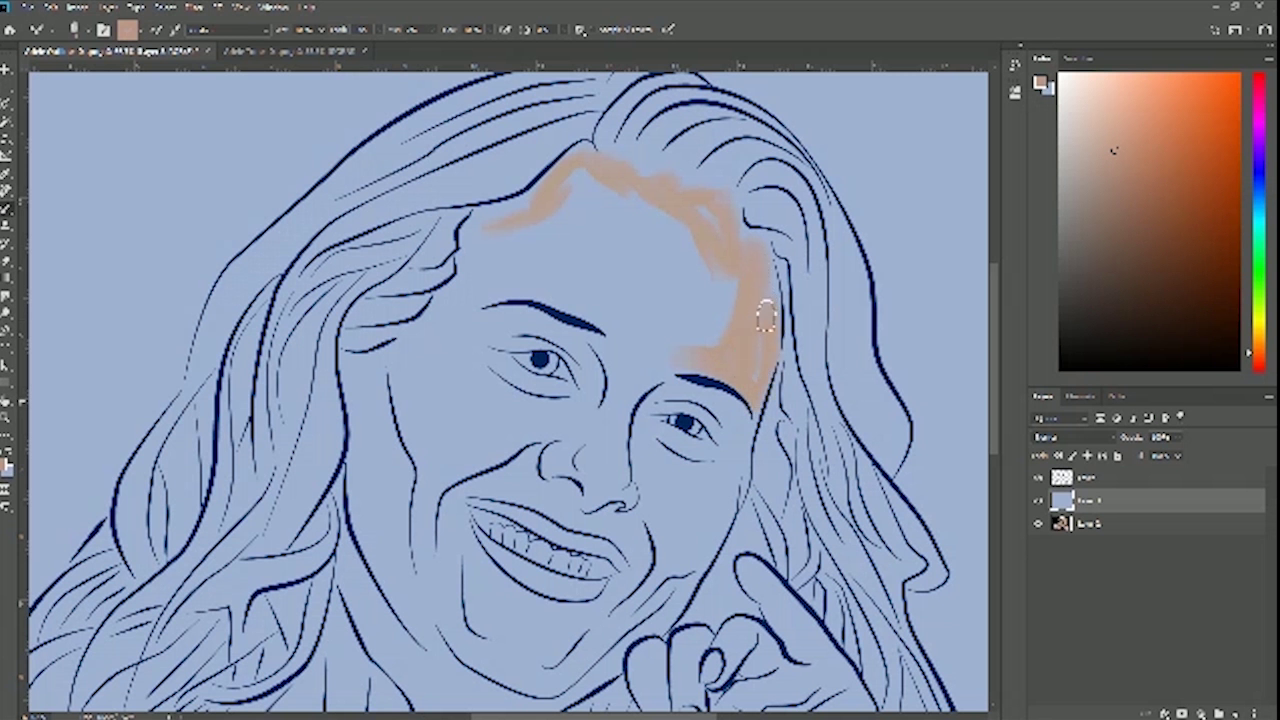
mouse_move(615, 395)
mouse_down()
mouse_move(686, 345)
mouse_move(625, 395)
mouse_move(694, 350)
mouse_move(685, 362)
mouse_up()
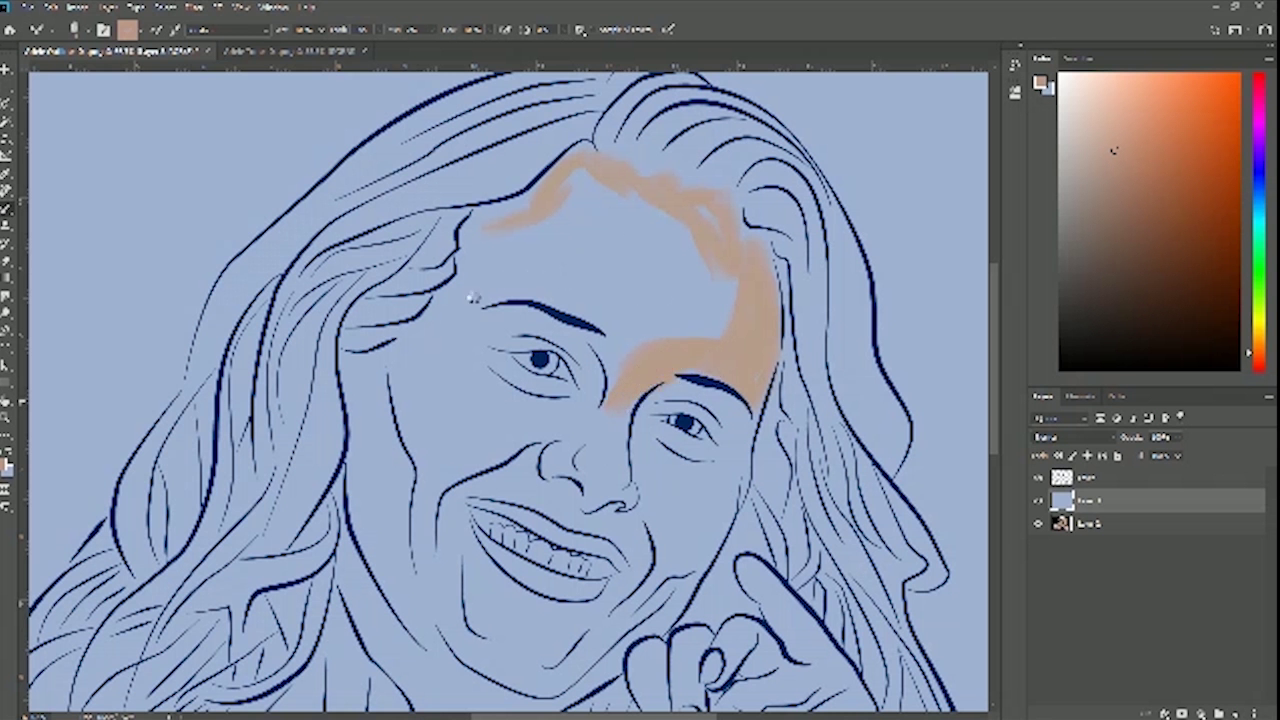
Enlarge the brush and fill the rest of the forehead with the tan skin tone down to the eyebrows
click(557, 260)
key(bracketright)
key(bracketright)
key(bracketright)
mouse_move(504, 280)
mouse_down()
mouse_move(617, 323)
mouse_move(577, 298)
mouse_move(612, 371)
mouse_up()
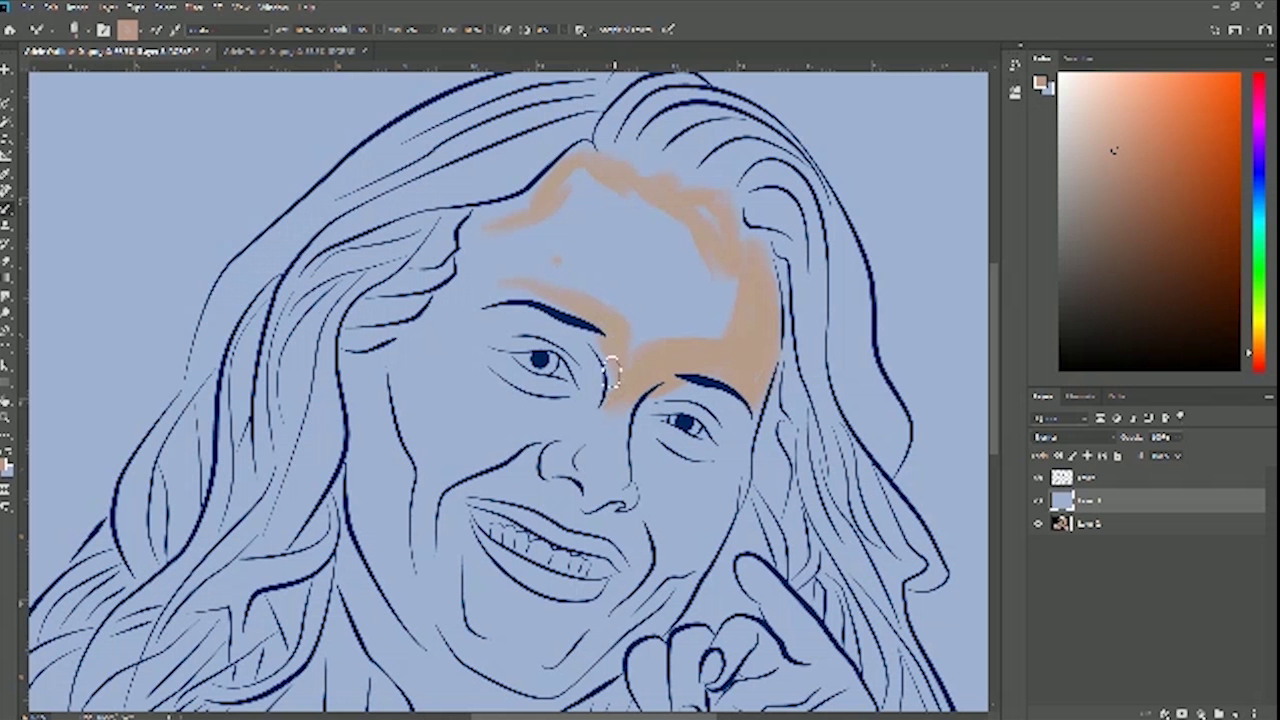
mouse_move(588, 328)
mouse_down()
mouse_move(618, 347)
mouse_move(680, 347)
mouse_move(623, 327)
mouse_move(677, 331)
mouse_move(647, 302)
mouse_move(737, 318)
mouse_move(738, 300)
mouse_move(684, 268)
mouse_move(687, 327)
mouse_move(704, 333)
mouse_move(705, 314)
mouse_move(685, 285)
mouse_move(697, 245)
mouse_move(684, 257)
mouse_move(683, 228)
mouse_move(630, 294)
mouse_move(670, 262)
mouse_move(672, 306)
mouse_move(697, 321)
mouse_move(686, 284)
mouse_move(688, 318)
mouse_move(638, 293)
mouse_move(619, 302)
mouse_move(611, 283)
mouse_move(532, 280)
mouse_move(595, 288)
mouse_move(523, 234)
mouse_move(600, 262)
mouse_move(567, 224)
mouse_move(631, 263)
mouse_move(606, 216)
mouse_move(637, 237)
mouse_move(585, 255)
mouse_move(568, 232)
mouse_move(587, 237)
mouse_move(582, 247)
mouse_move(542, 220)
mouse_move(642, 291)
mouse_move(609, 257)
mouse_move(665, 261)
mouse_move(637, 224)
mouse_move(551, 196)
mouse_move(612, 222)
mouse_move(584, 193)
mouse_move(589, 157)
mouse_move(466, 232)
mouse_move(510, 207)
mouse_move(470, 238)
mouse_move(463, 262)
mouse_move(509, 246)
mouse_move(509, 263)
mouse_move(541, 288)
mouse_up()
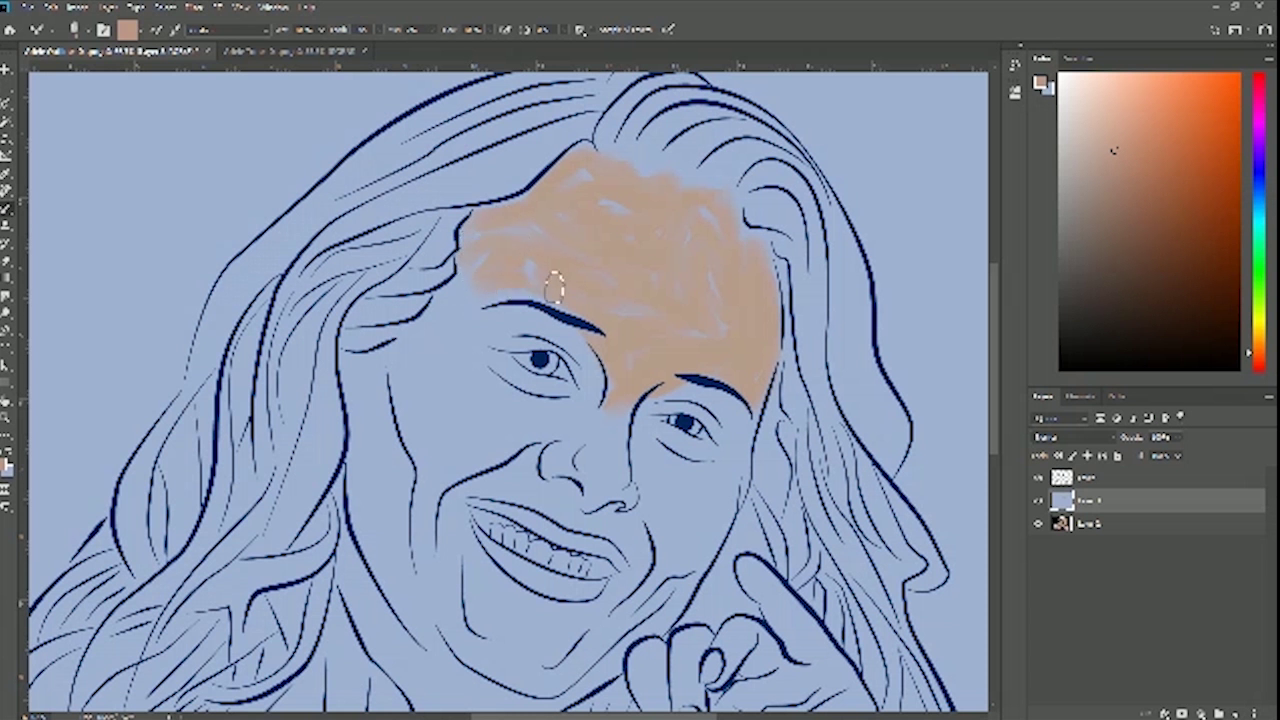
Paint the tan skin tone over the temple, around the eye farther from the hand and down onto the nose
mouse_move(448, 305)
mouse_down()
mouse_move(473, 277)
mouse_move(402, 365)
mouse_move(419, 332)
mouse_move(404, 350)
mouse_move(463, 318)
mouse_move(459, 302)
mouse_move(425, 332)
mouse_move(427, 317)
mouse_move(398, 372)
mouse_move(412, 340)
mouse_move(385, 371)
mouse_move(346, 368)
mouse_up()
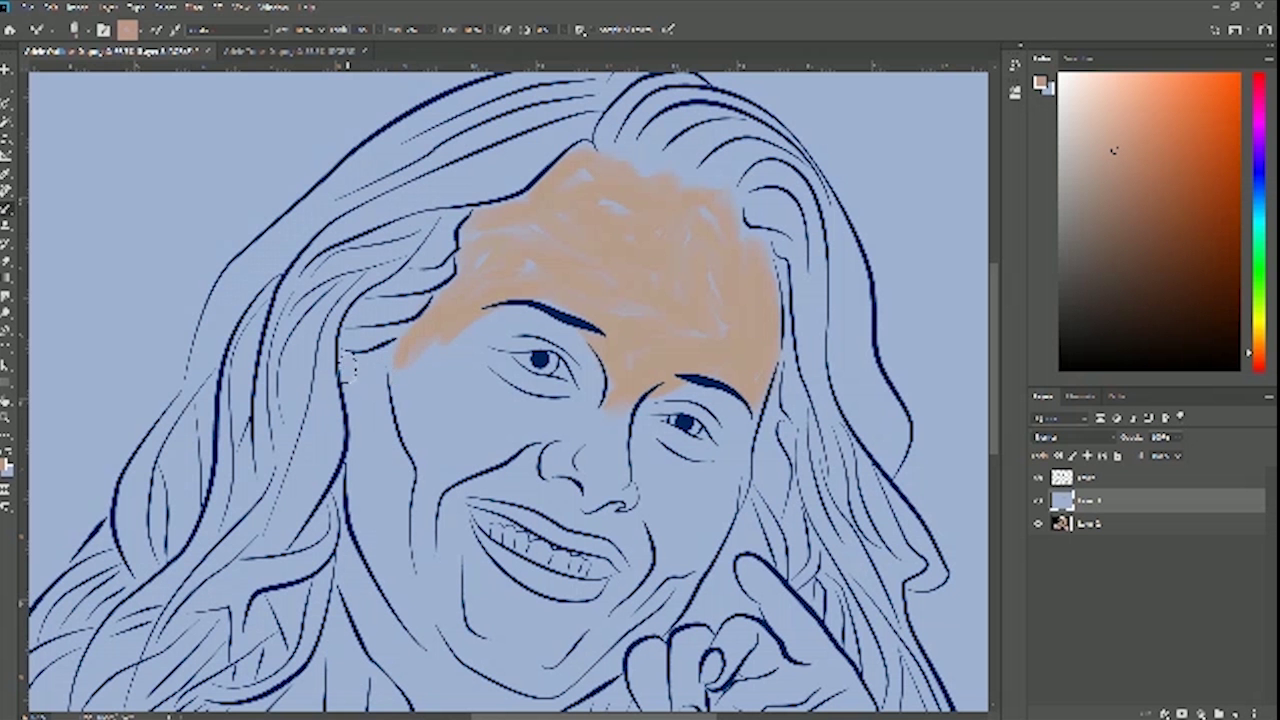
mouse_move(410, 352)
mouse_down()
mouse_move(371, 369)
mouse_move(344, 357)
mouse_move(408, 350)
mouse_move(382, 362)
mouse_move(409, 342)
mouse_move(546, 320)
mouse_move(508, 271)
mouse_move(504, 337)
mouse_up()
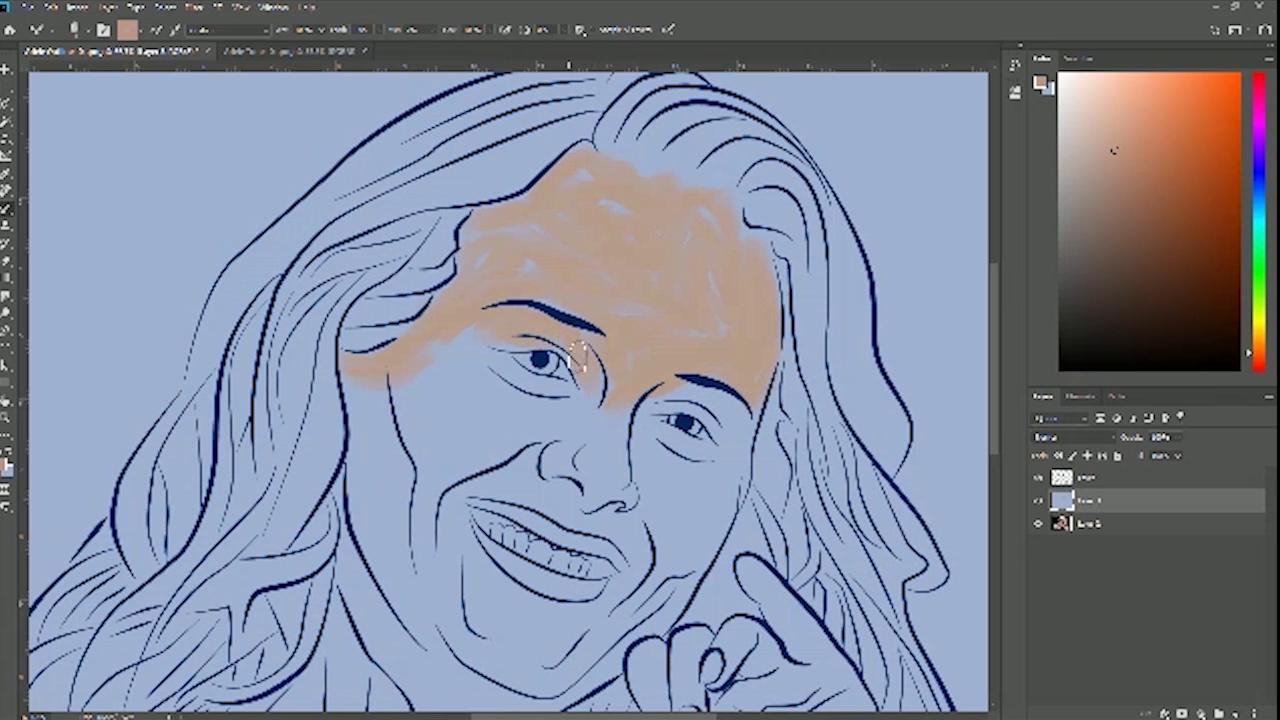
mouse_move(613, 376)
mouse_down()
mouse_move(576, 442)
mouse_move(548, 454)
mouse_move(561, 487)
mouse_move(588, 504)
mouse_move(538, 472)
mouse_move(576, 479)
mouse_move(529, 437)
mouse_move(592, 402)
mouse_move(500, 384)
mouse_up()
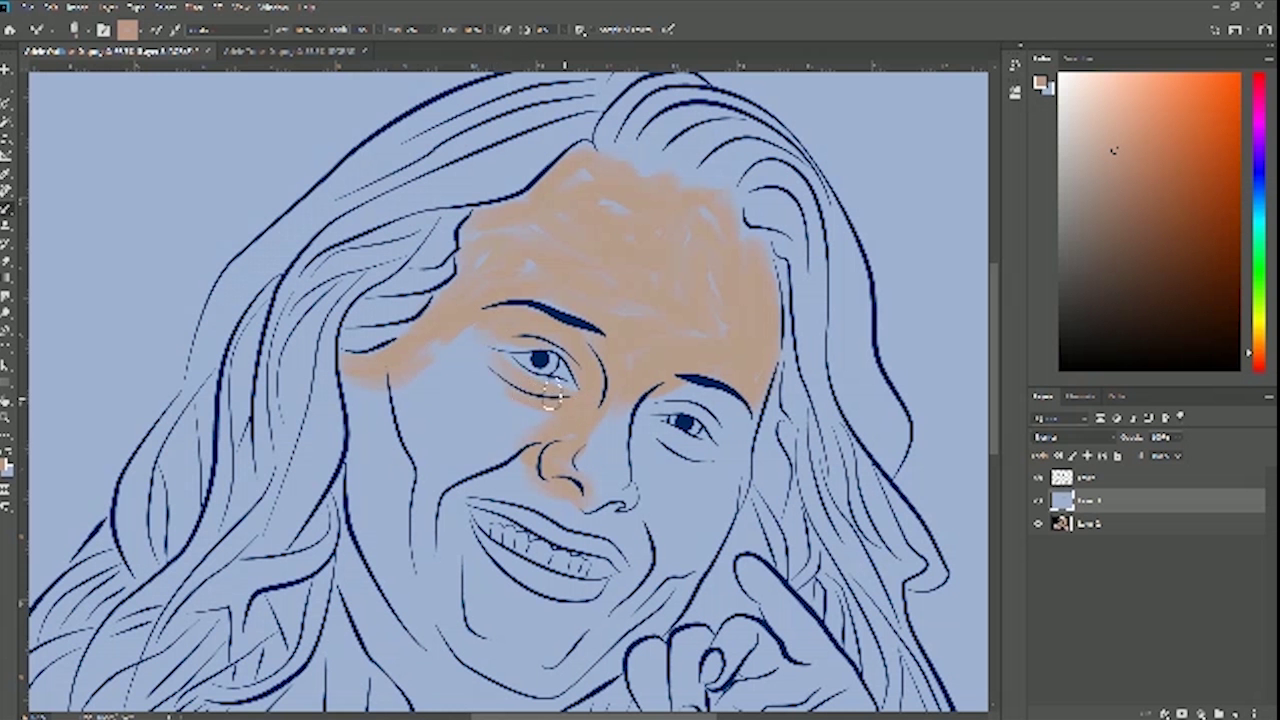
Paint the tan skin tone on the cheek below that eye and down the side of the face toward the jaw
mouse_move(482, 342)
mouse_down()
mouse_move(501, 371)
mouse_move(483, 341)
mouse_move(503, 361)
mouse_move(496, 318)
mouse_move(519, 330)
mouse_move(464, 330)
mouse_move(510, 397)
mouse_move(462, 344)
mouse_move(412, 408)
mouse_up()
mouse_move(422, 469)
mouse_down()
mouse_move(423, 451)
mouse_move(478, 460)
mouse_move(460, 357)
mouse_move(385, 420)
mouse_up()
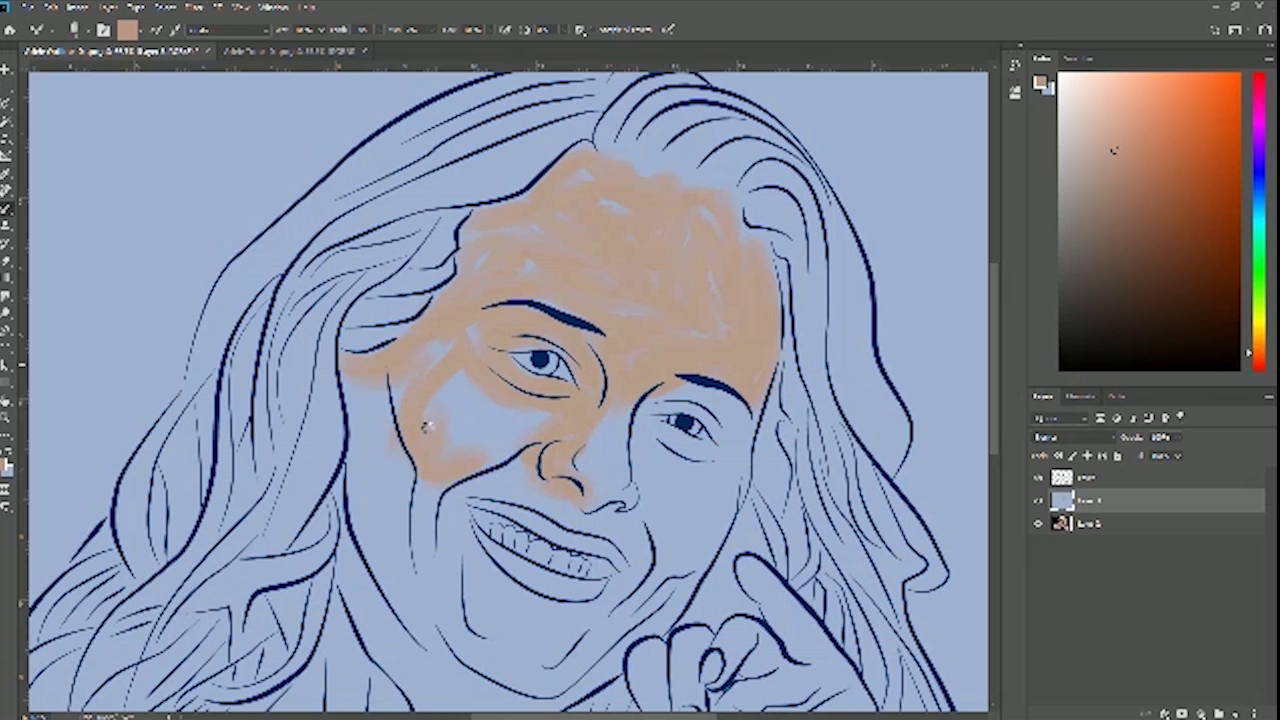
mouse_move(425, 428)
mouse_down()
mouse_move(443, 338)
mouse_move(369, 428)
mouse_move(351, 389)
mouse_move(362, 526)
mouse_move(395, 583)
mouse_move(379, 508)
mouse_move(387, 414)
mouse_move(381, 516)
mouse_move(405, 553)
mouse_move(417, 468)
mouse_move(405, 542)
mouse_move(395, 529)
mouse_move(411, 456)
mouse_move(397, 506)
mouse_move(401, 434)
mouse_up()
drag(352, 398, 376, 548)
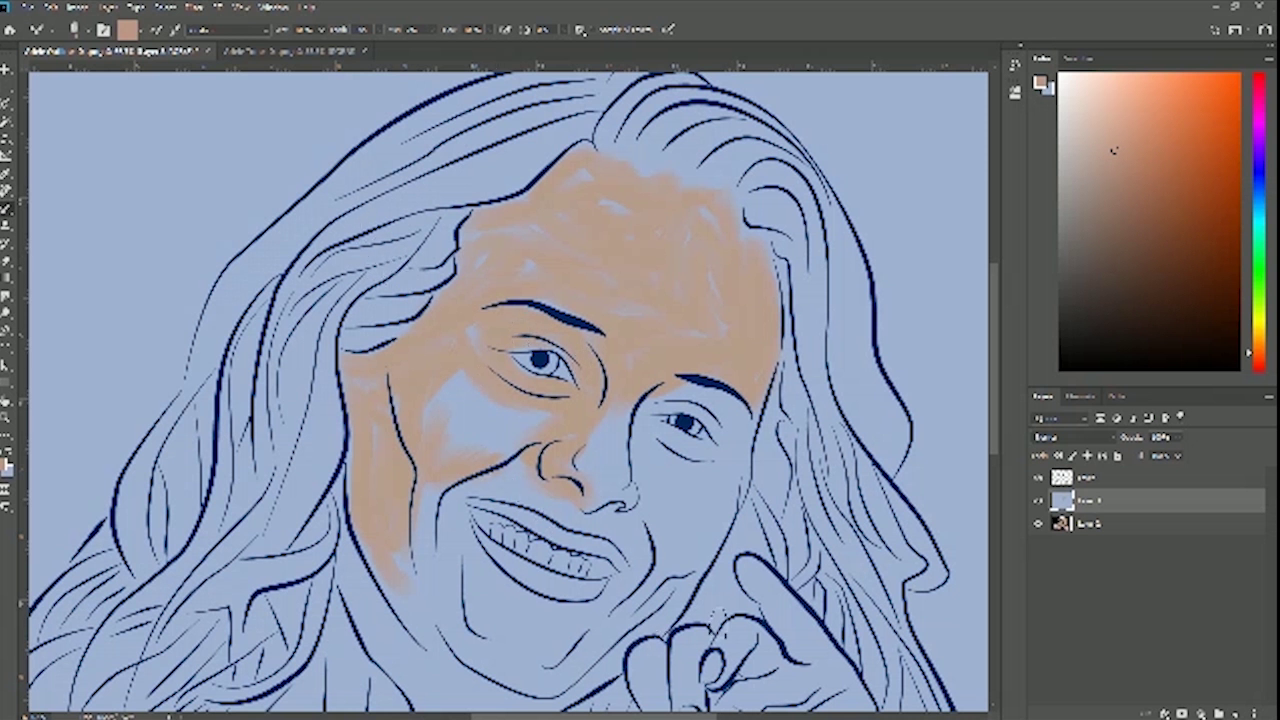
Disconnect from the current Wi-Fi network, look over the other available networks, and return to the portrait
mouse_move(1210, 715)
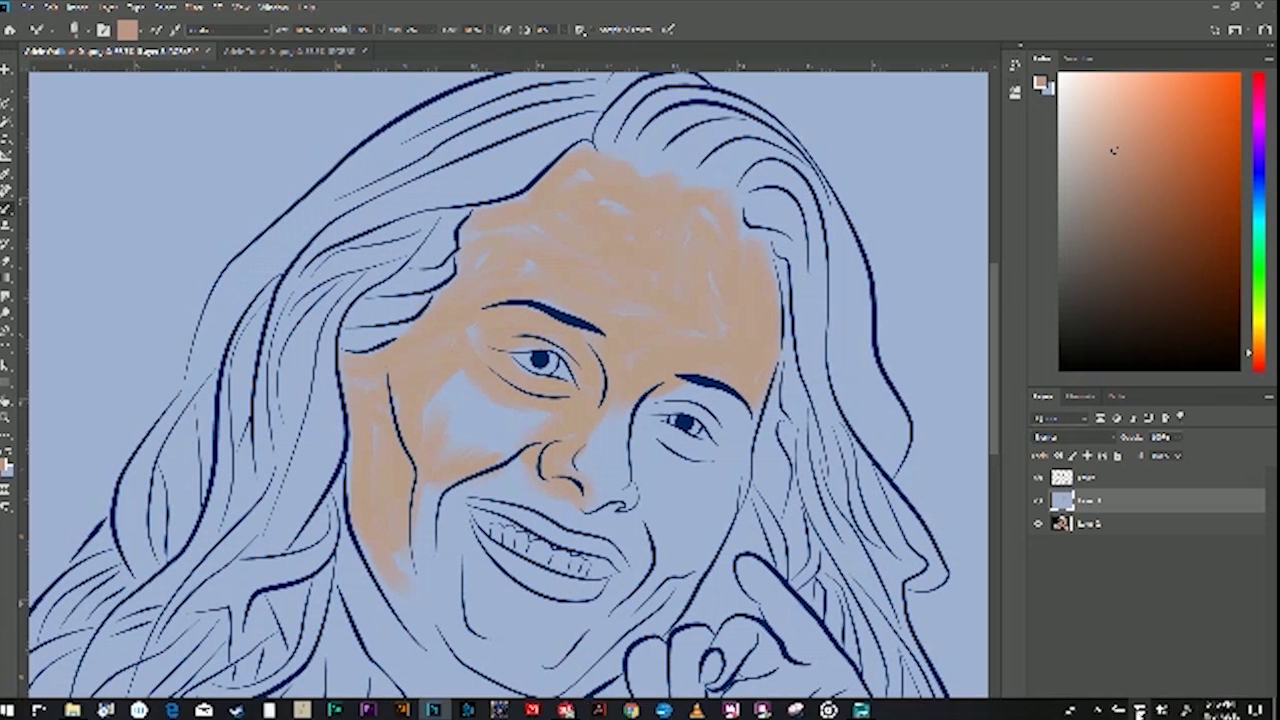
click(1140, 710)
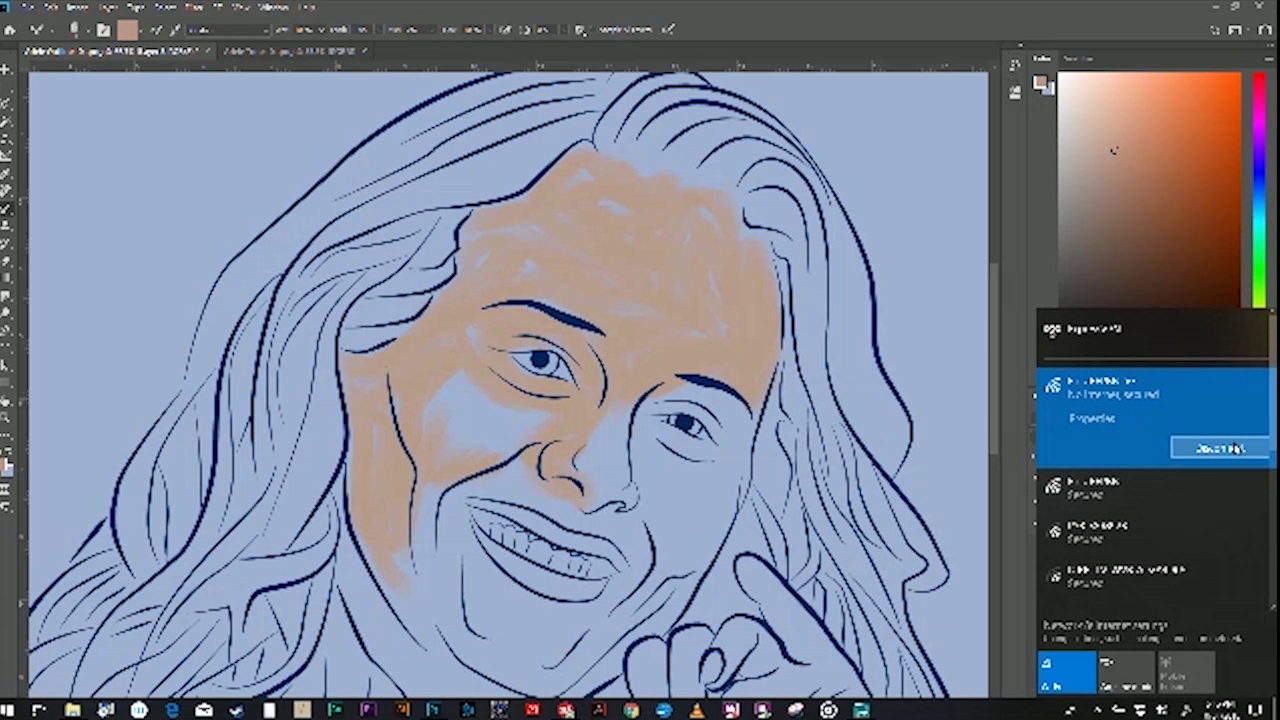
click(1232, 449)
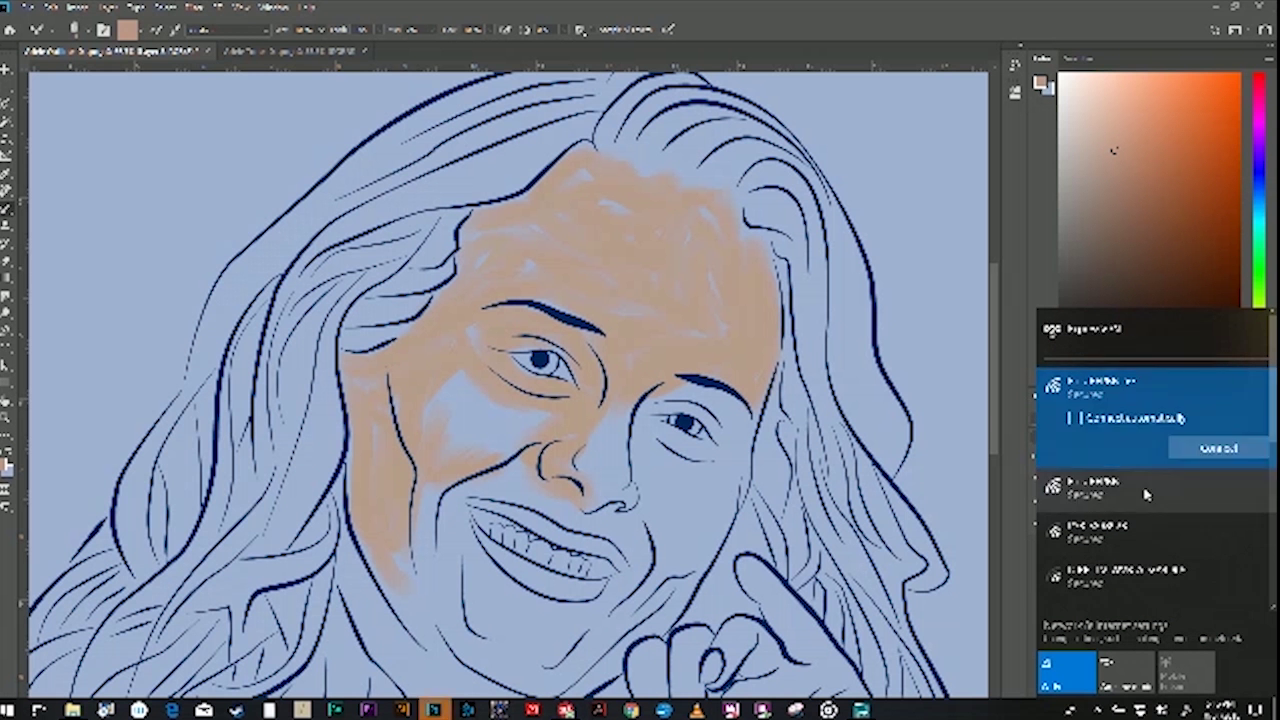
click(1147, 494)
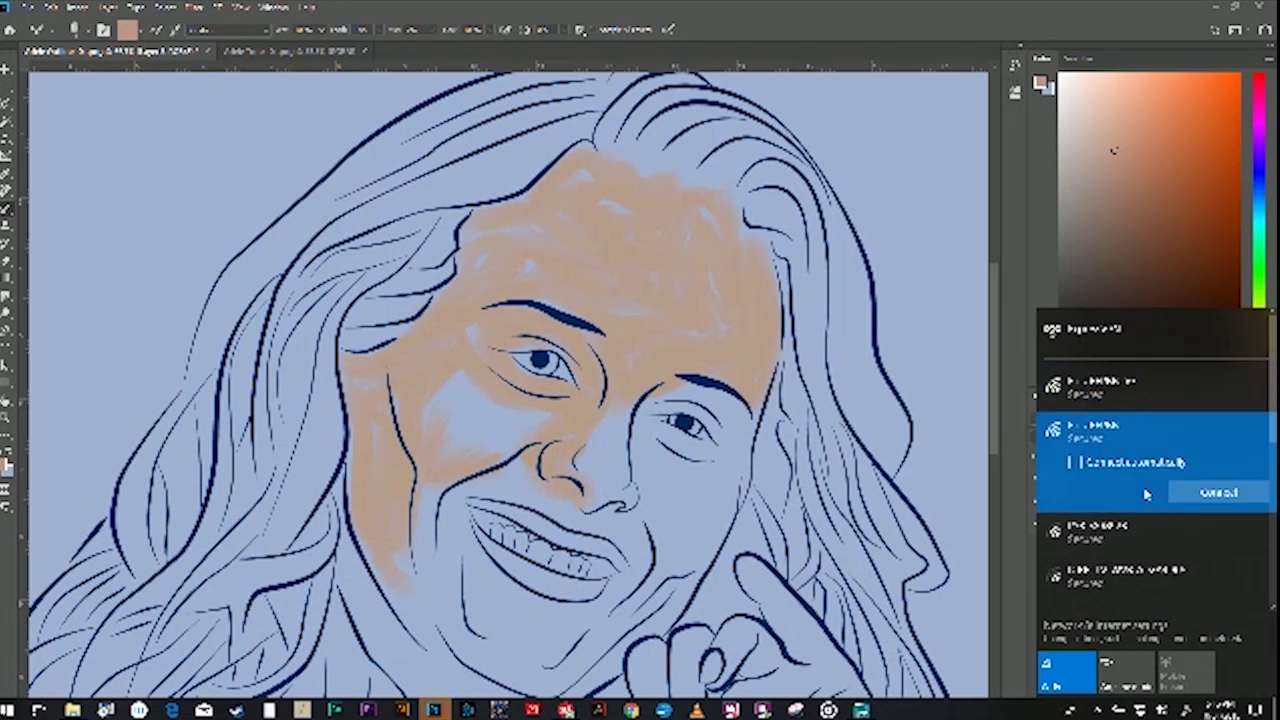
click(1157, 406)
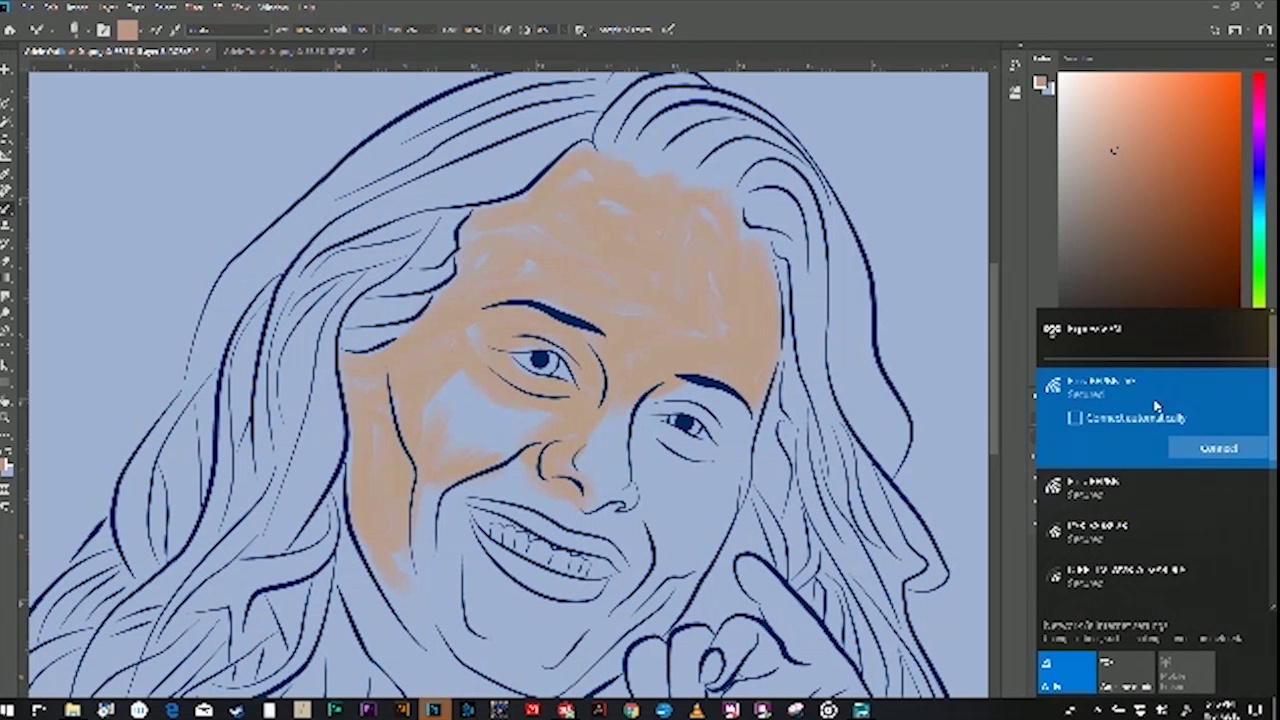
click(904, 7)
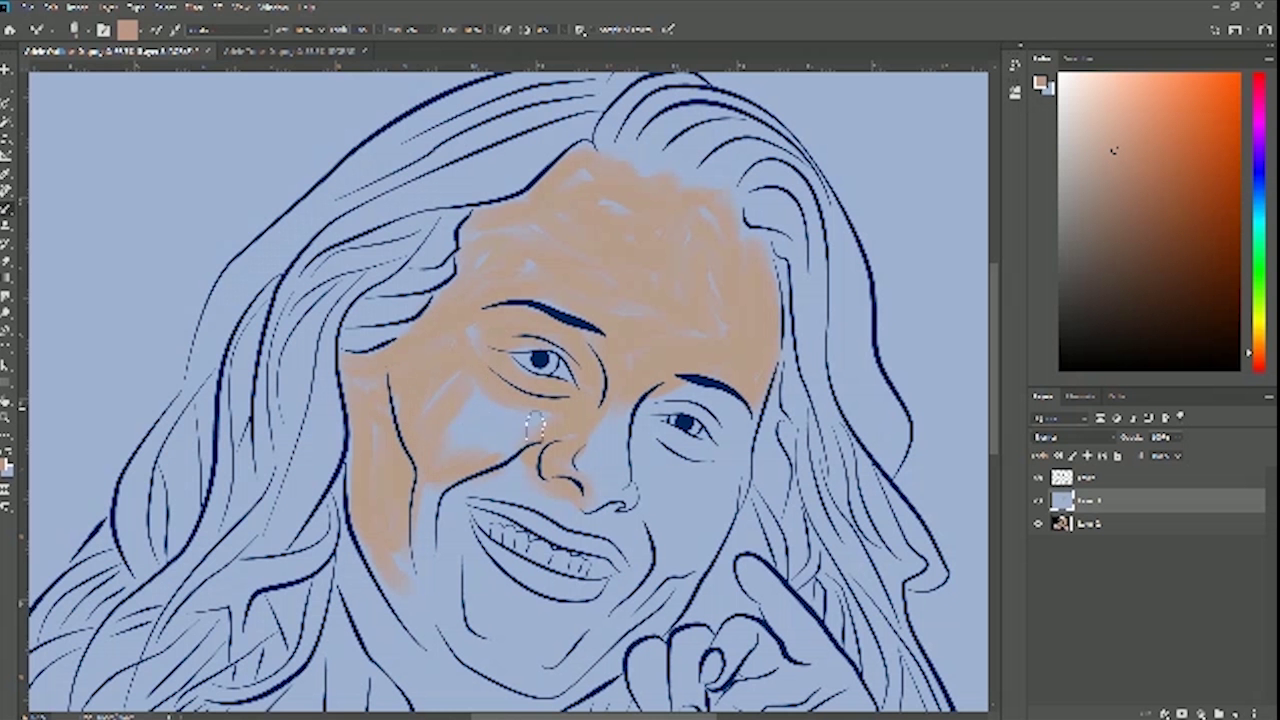
Paint the tan skin tone over the remaining cheek gap, the rest of the nose, and around the eye and cheek nearest the hand
mouse_move(503, 418)
mouse_down()
mouse_move(470, 414)
mouse_move(466, 436)
mouse_move(493, 447)
mouse_up()
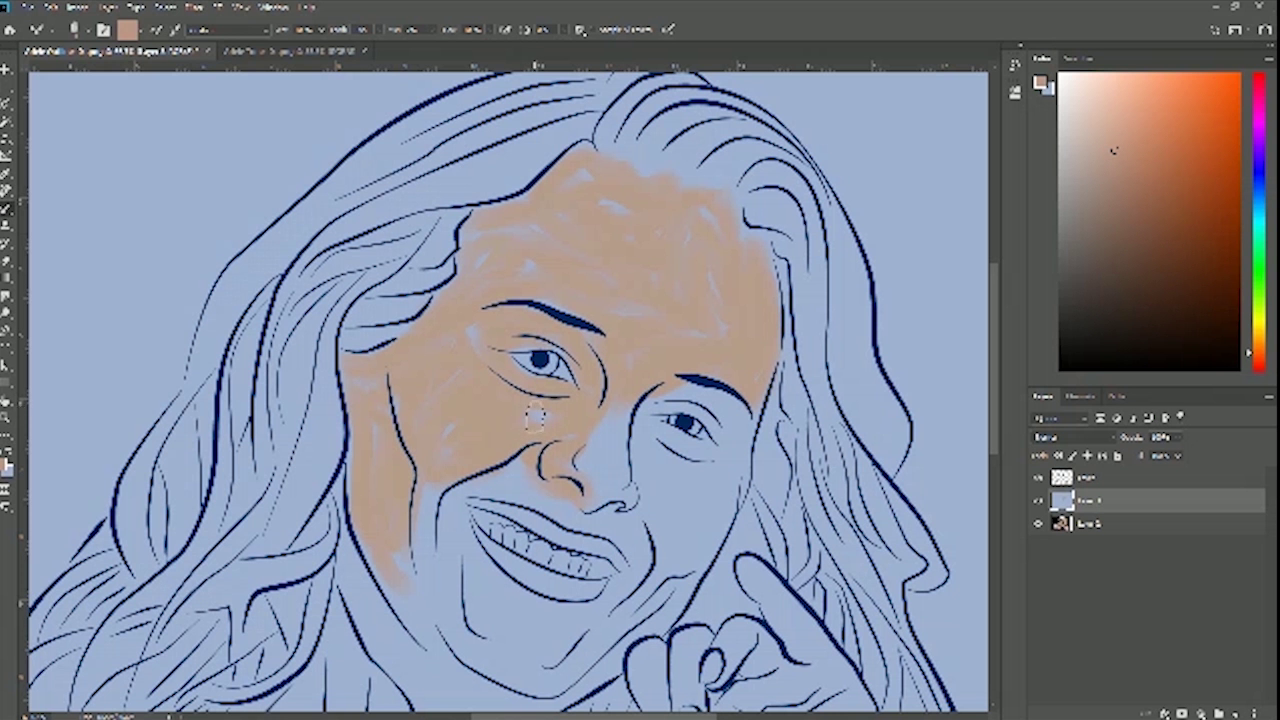
mouse_move(609, 418)
mouse_down()
mouse_move(609, 492)
mouse_move(622, 500)
mouse_move(625, 457)
mouse_move(607, 479)
mouse_move(624, 408)
mouse_move(628, 470)
mouse_move(696, 447)
mouse_move(630, 425)
mouse_move(724, 450)
mouse_move(636, 397)
mouse_move(726, 396)
mouse_move(655, 401)
mouse_move(718, 408)
mouse_move(731, 453)
mouse_move(732, 442)
mouse_move(723, 481)
mouse_move(747, 392)
mouse_move(732, 505)
mouse_move(752, 421)
mouse_move(742, 460)
mouse_up()
mouse_move(684, 522)
mouse_down()
mouse_move(670, 555)
mouse_move(636, 459)
mouse_up()
drag(706, 480, 665, 478)
mouse_move(694, 530)
mouse_down()
mouse_move(712, 472)
mouse_move(689, 515)
mouse_up()
Paint the tan skin tone around the mouth, along the jaw and over the chin down to its outline
mouse_move(612, 572)
mouse_down()
mouse_move(628, 535)
mouse_move(646, 578)
mouse_move(640, 505)
mouse_move(640, 620)
mouse_move(625, 640)
mouse_move(691, 563)
mouse_move(660, 615)
mouse_move(718, 516)
mouse_move(685, 572)
mouse_move(631, 577)
mouse_up()
mouse_move(422, 444)
mouse_down()
mouse_move(458, 468)
mouse_move(457, 485)
mouse_move(606, 519)
mouse_move(608, 501)
mouse_move(590, 492)
mouse_move(572, 506)
mouse_move(630, 547)
mouse_move(624, 500)
mouse_move(501, 466)
mouse_move(553, 485)
mouse_move(542, 476)
mouse_move(630, 537)
mouse_move(605, 489)
mouse_move(446, 514)
mouse_move(461, 544)
mouse_move(440, 491)
mouse_move(496, 489)
mouse_move(420, 594)
mouse_move(418, 514)
mouse_move(434, 472)
mouse_move(421, 518)
mouse_move(486, 613)
mouse_move(443, 509)
mouse_move(519, 617)
mouse_move(563, 617)
mouse_move(600, 640)
mouse_up()
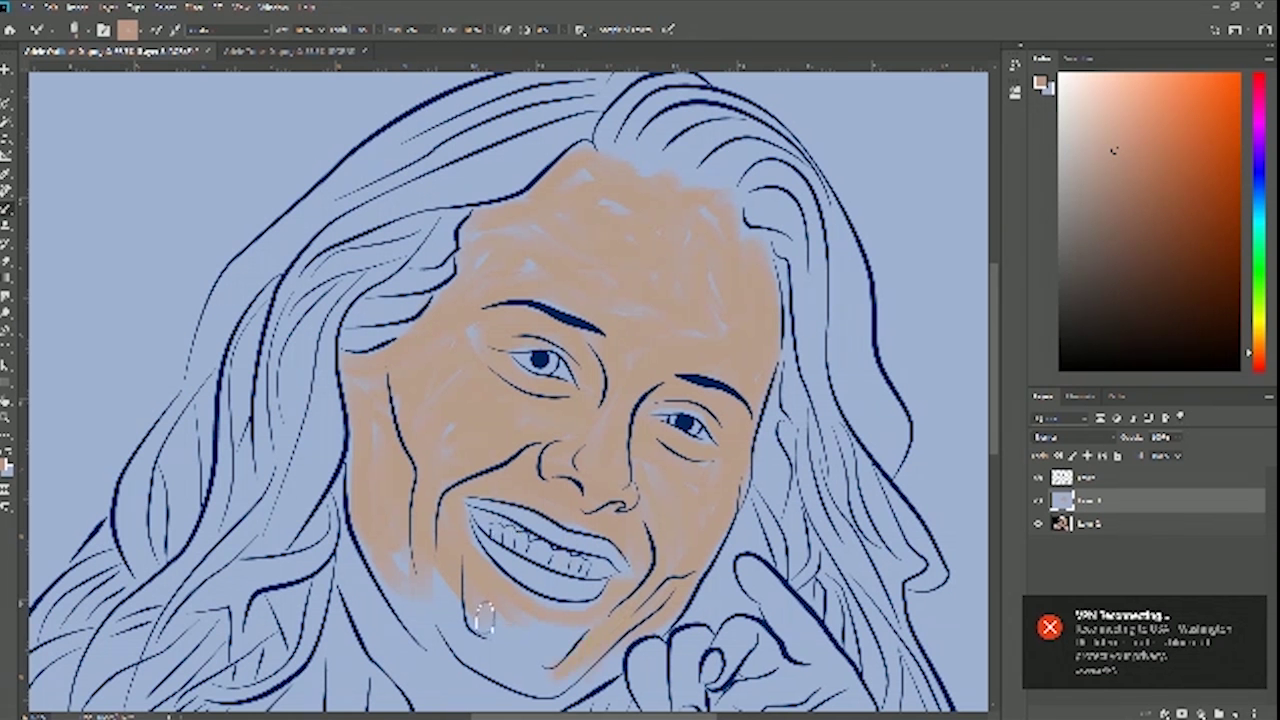
drag(483, 618, 395, 572)
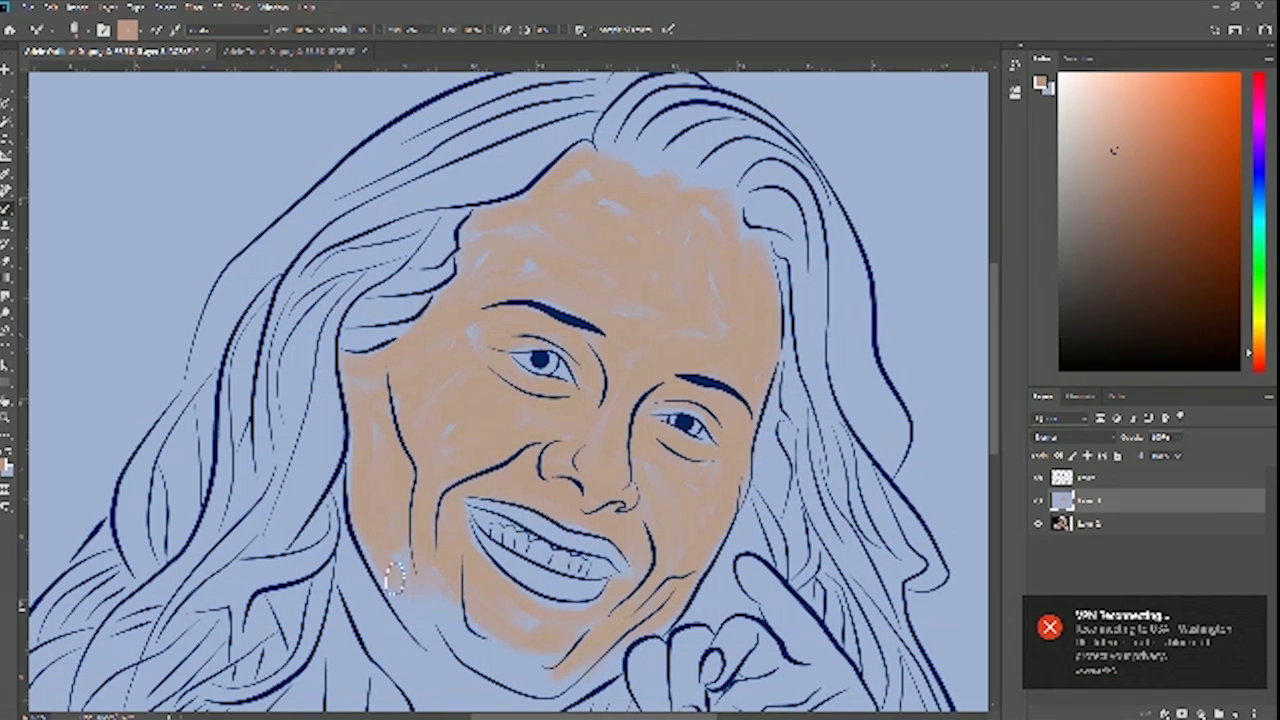
drag(395, 575, 547, 667)
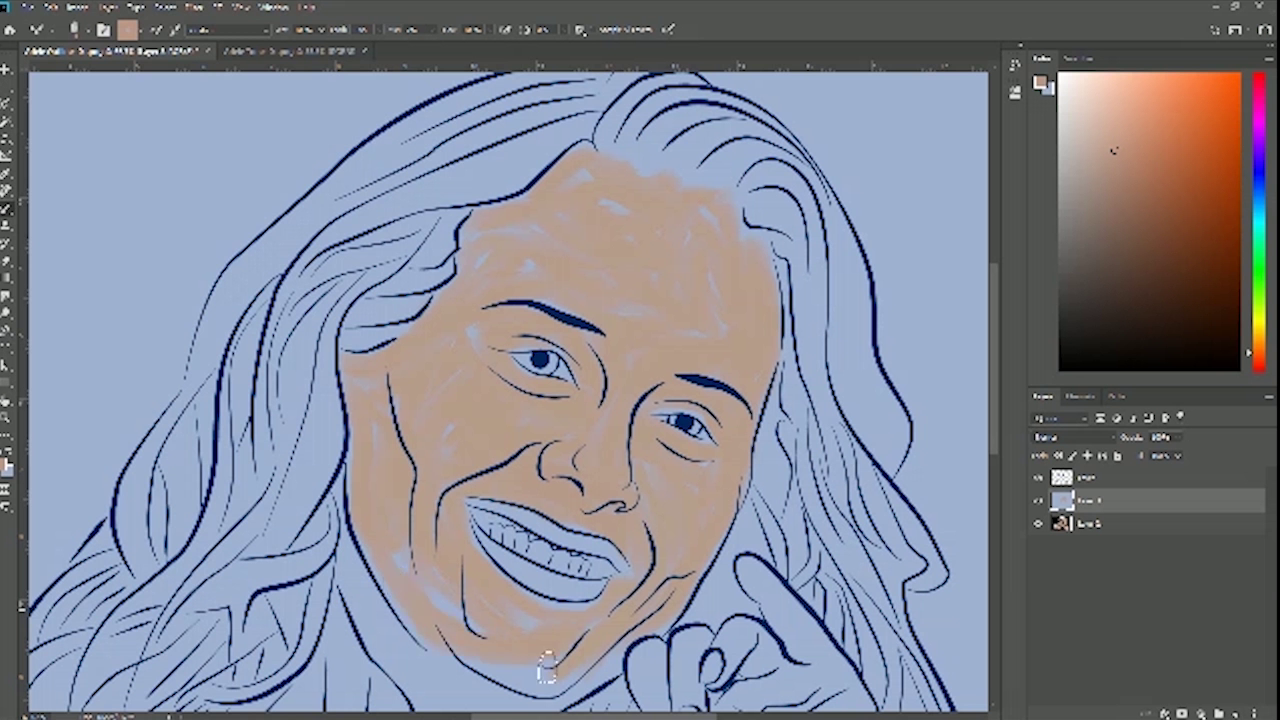
drag(550, 666, 494, 675)
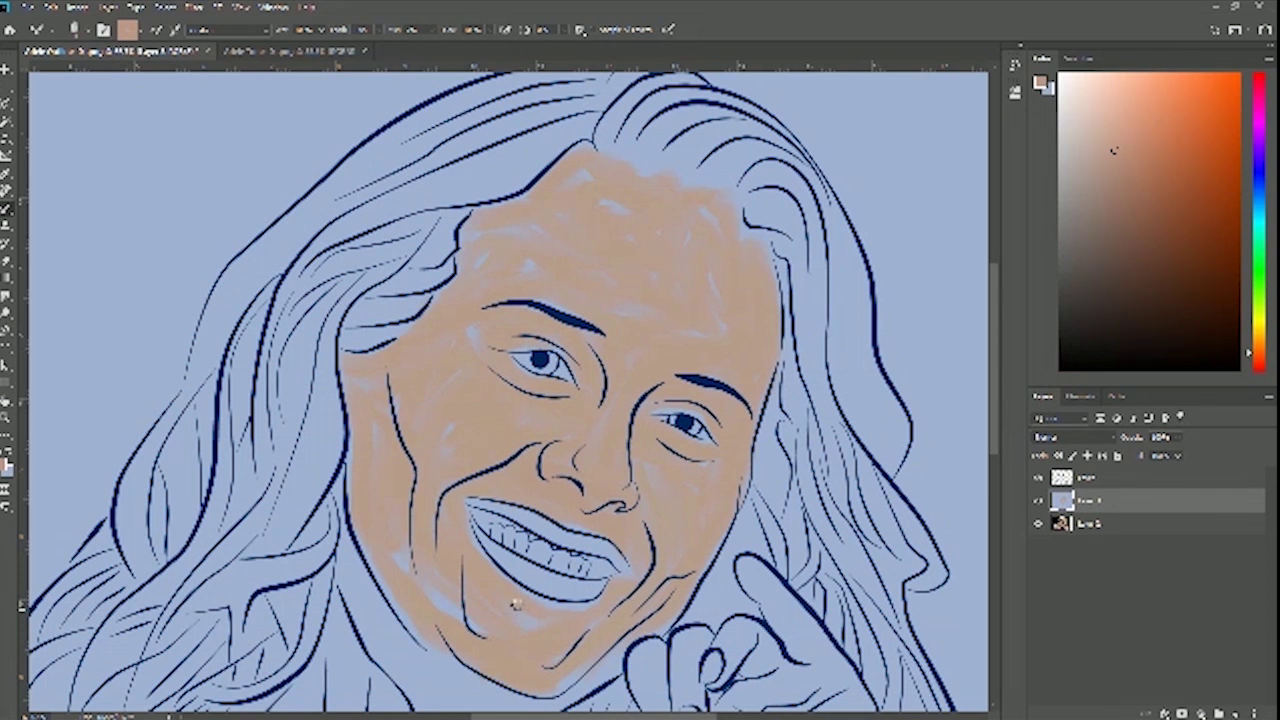
Paint the tan skin tone over the neck and upper chest, from the hair down to the sweater's neckline
drag(525, 629, 683, 258)
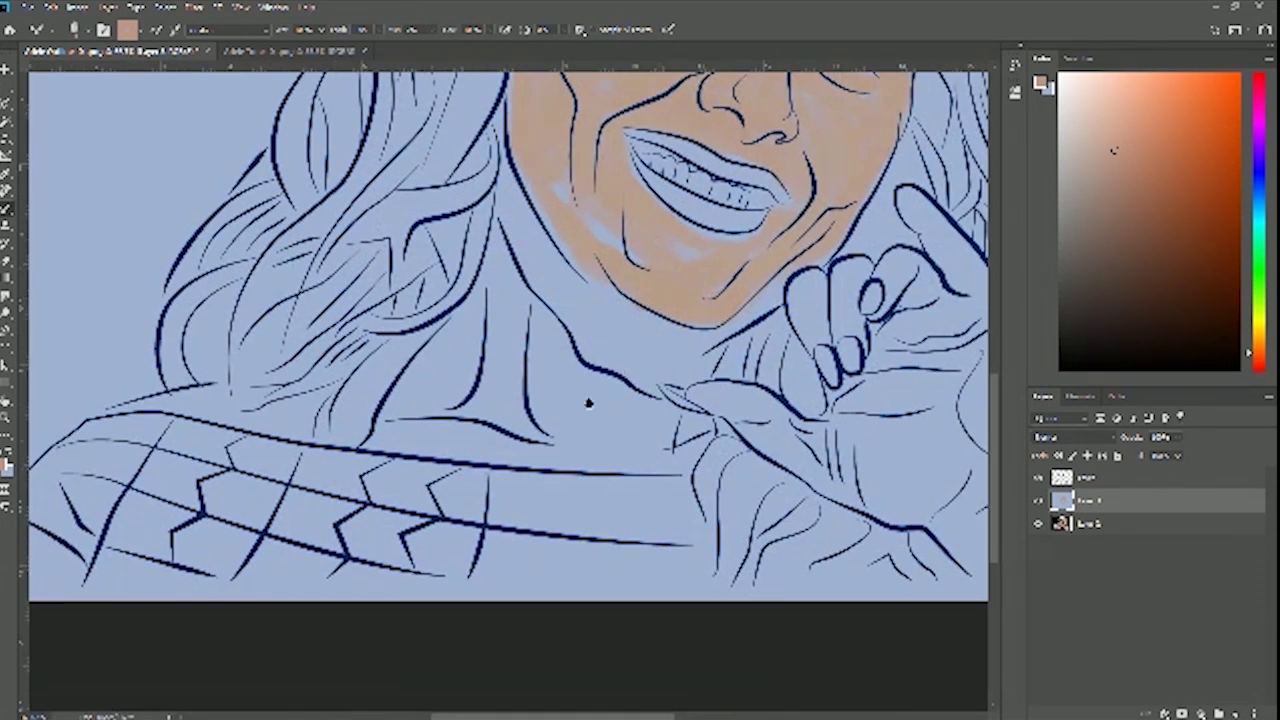
drag(655, 352, 555, 400)
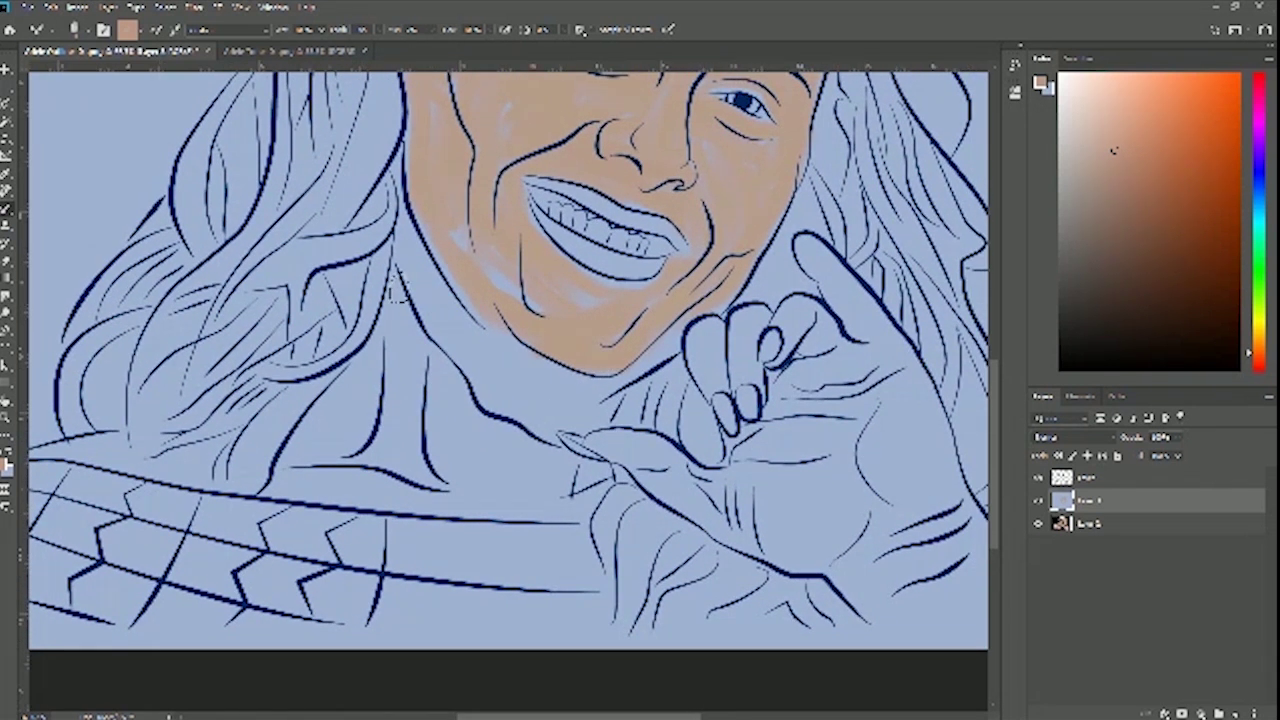
mouse_move(392, 282)
mouse_down()
mouse_move(375, 382)
mouse_move(392, 330)
mouse_move(278, 482)
mouse_move(393, 478)
mouse_move(337, 478)
mouse_move(355, 486)
mouse_up()
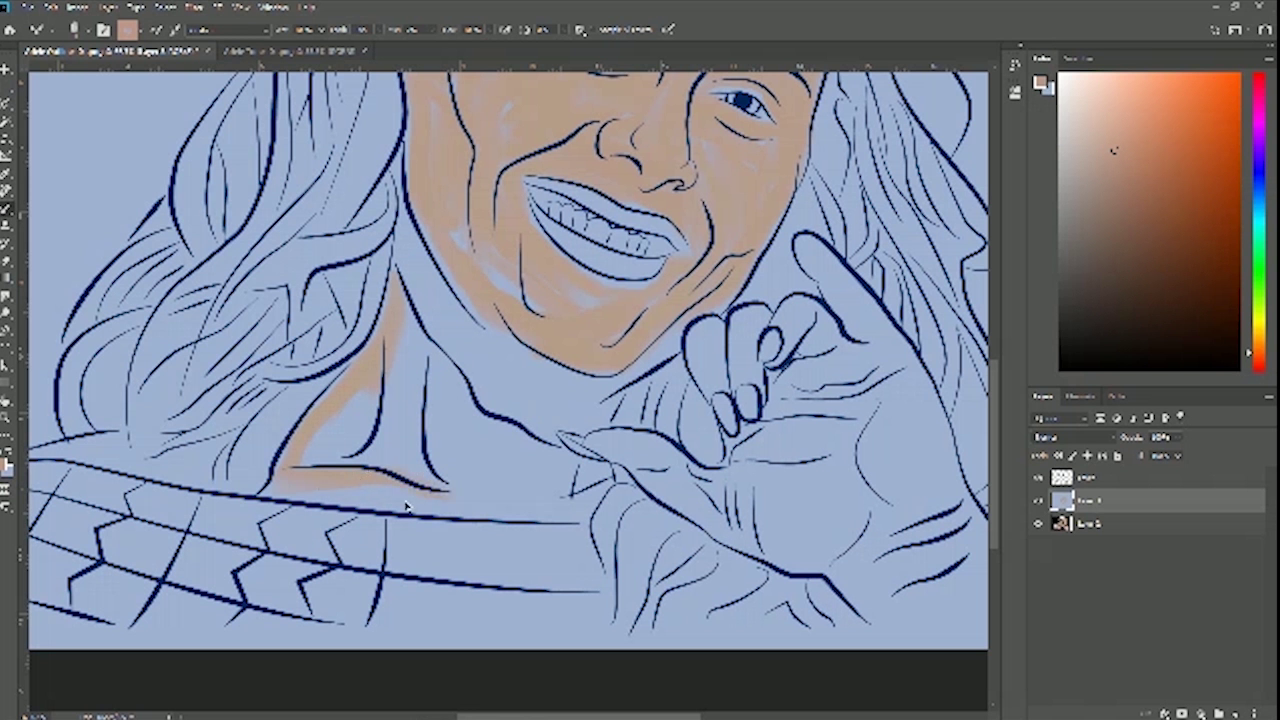
mouse_move(466, 494)
mouse_down()
mouse_move(528, 506)
mouse_move(564, 470)
mouse_move(555, 520)
mouse_move(553, 505)
mouse_move(452, 501)
mouse_move(541, 505)
mouse_up()
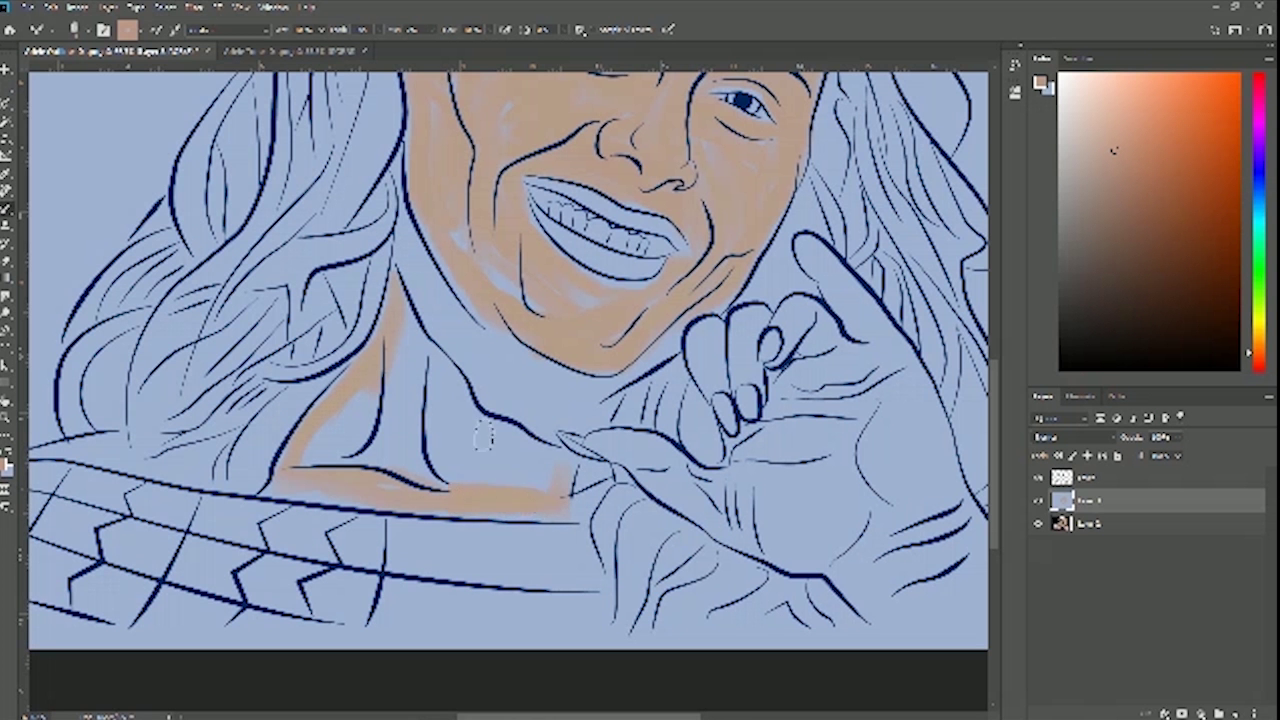
mouse_move(407, 312)
mouse_down()
mouse_move(481, 437)
mouse_move(563, 474)
mouse_move(514, 476)
mouse_move(428, 393)
mouse_up()
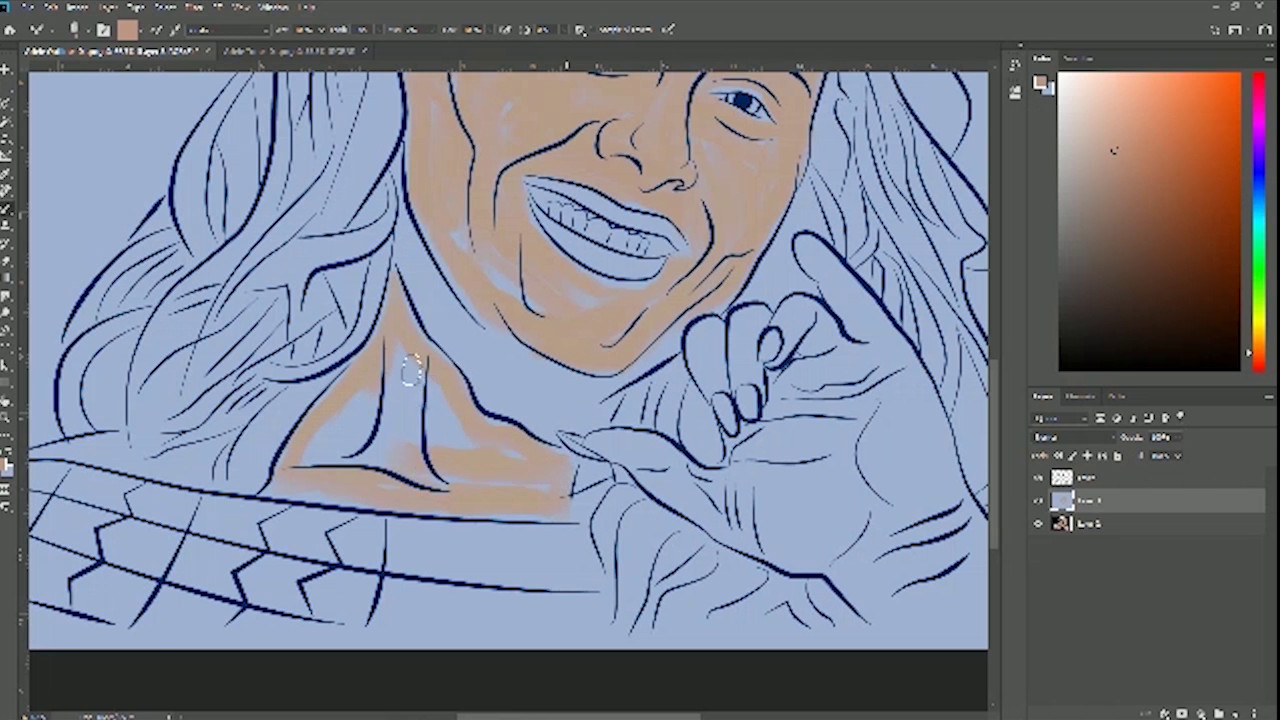
drag(412, 386, 454, 434)
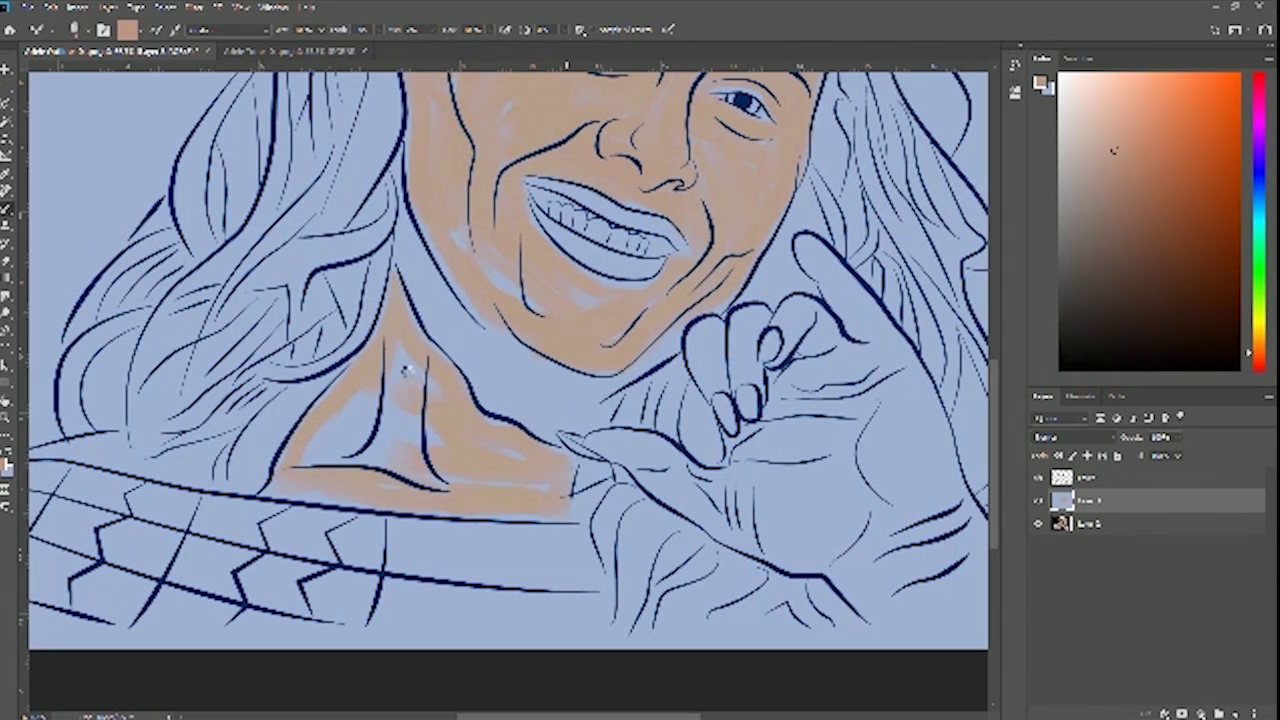
mouse_move(410, 382)
mouse_down()
mouse_move(311, 469)
mouse_move(361, 404)
mouse_move(323, 441)
mouse_move(335, 461)
mouse_move(373, 461)
mouse_move(386, 426)
mouse_move(388, 467)
mouse_move(396, 434)
mouse_move(416, 473)
mouse_move(430, 426)
mouse_move(481, 440)
mouse_up()
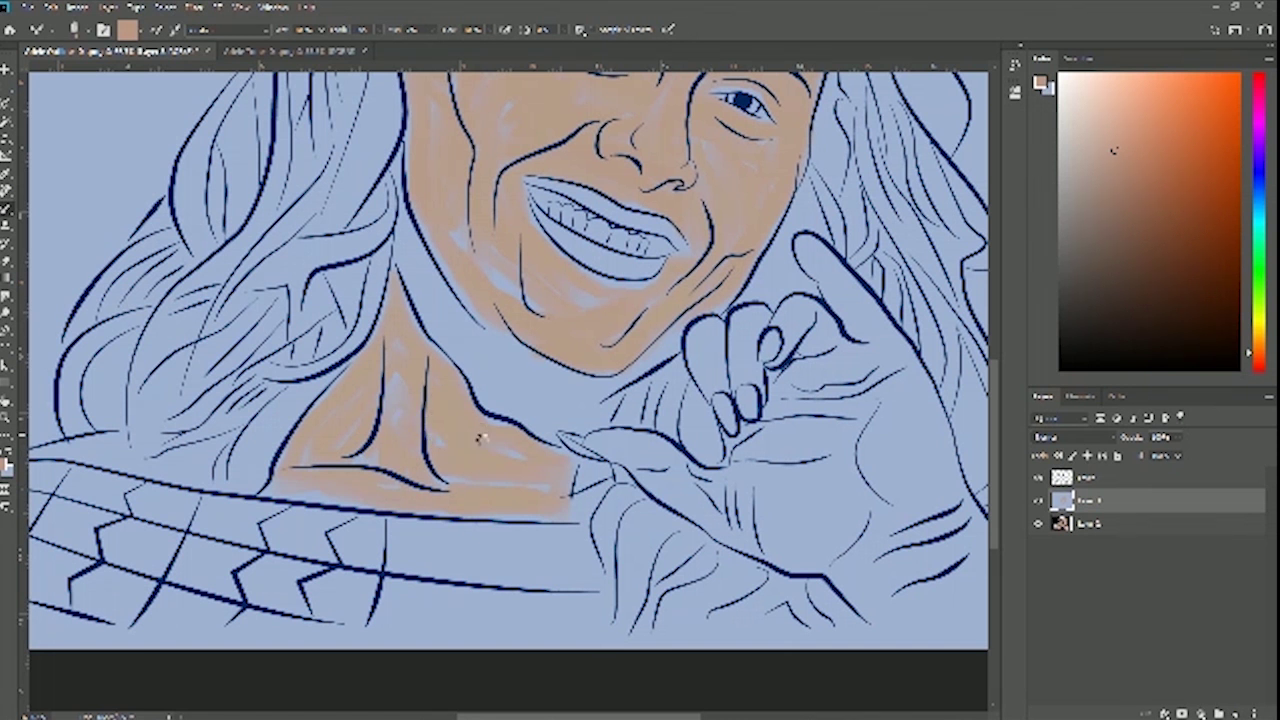
Save the portrait as a Photoshop file named Adele_Complete on the desktop, accepting the format options
key(ctrl+0)
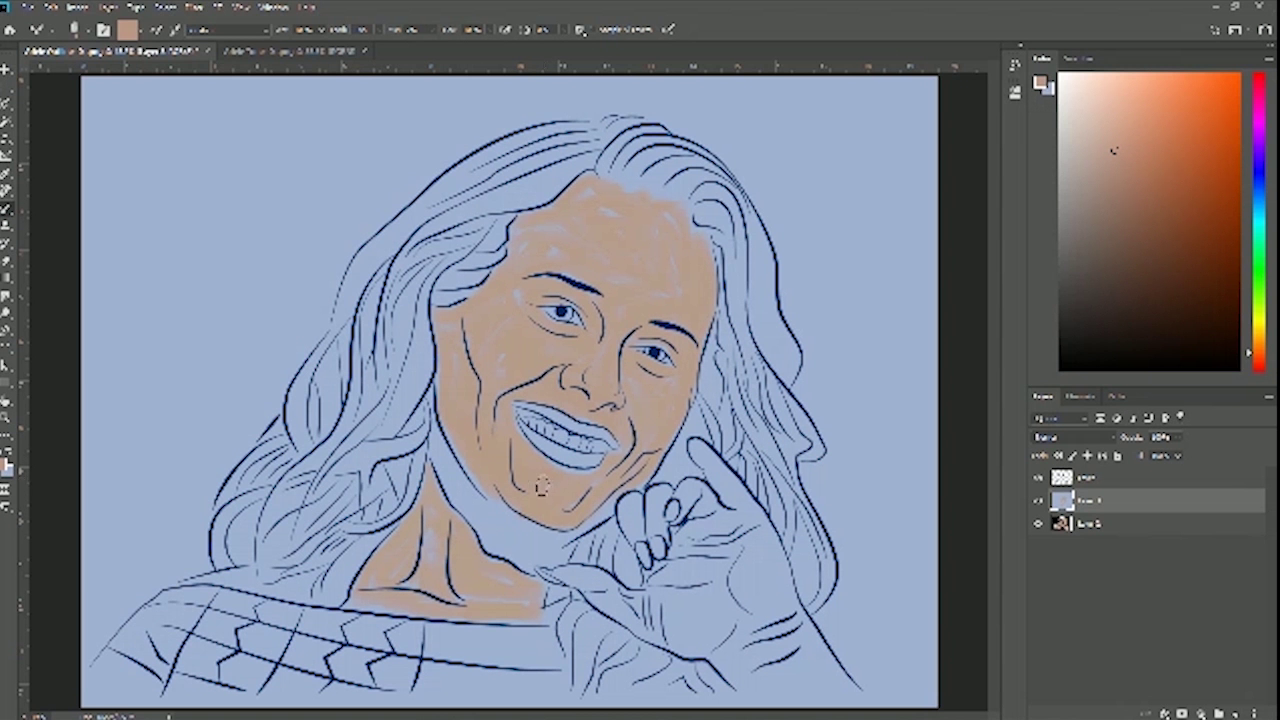
key(ctrl+shift+s)
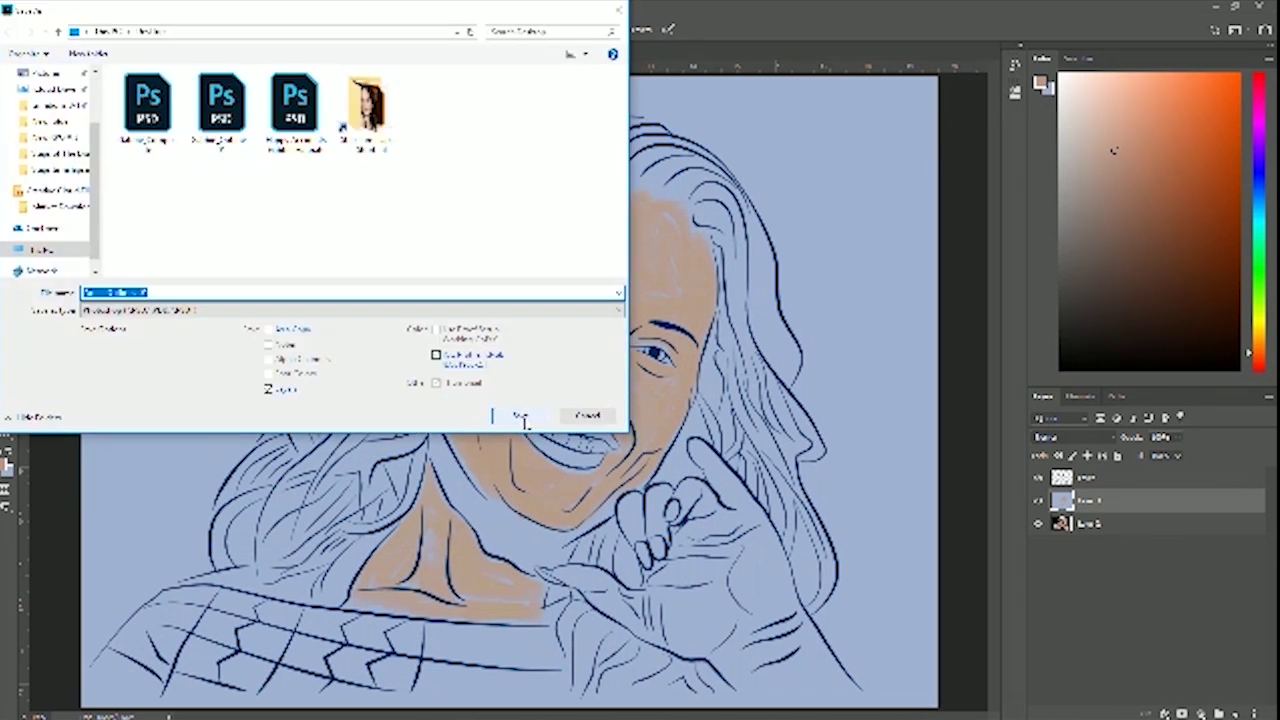
click(212, 291)
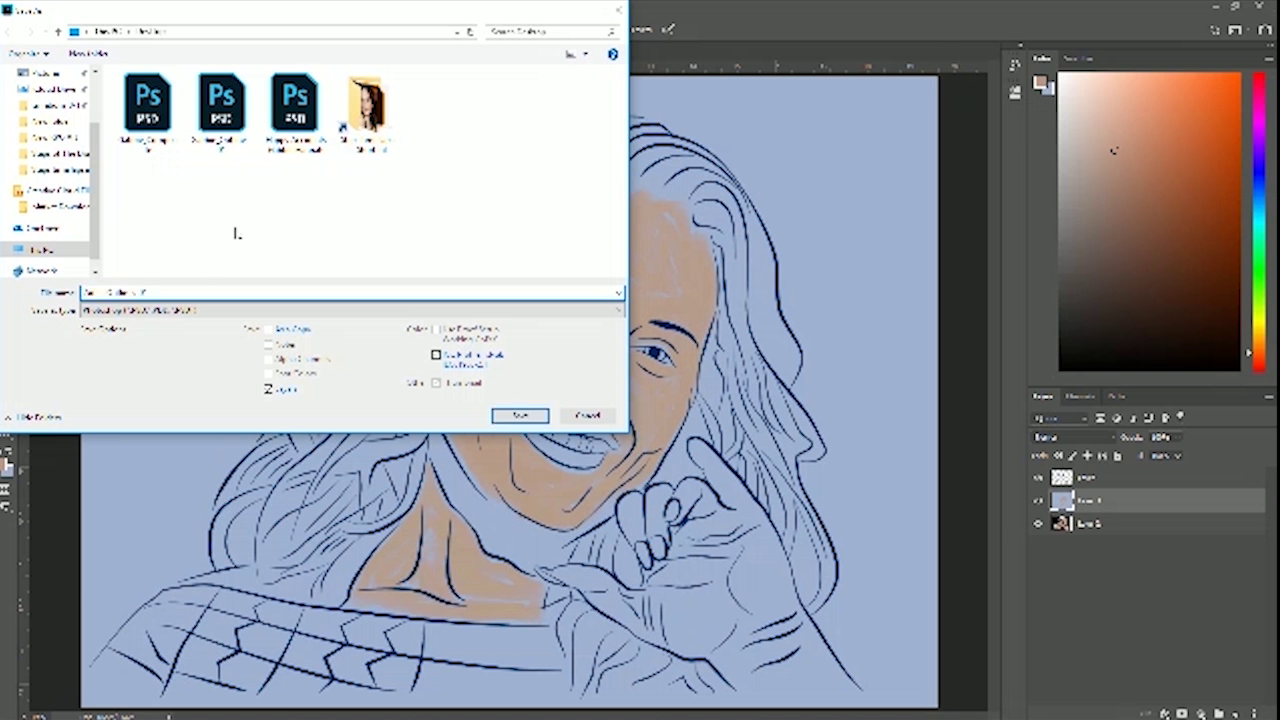
key(BackSpace)
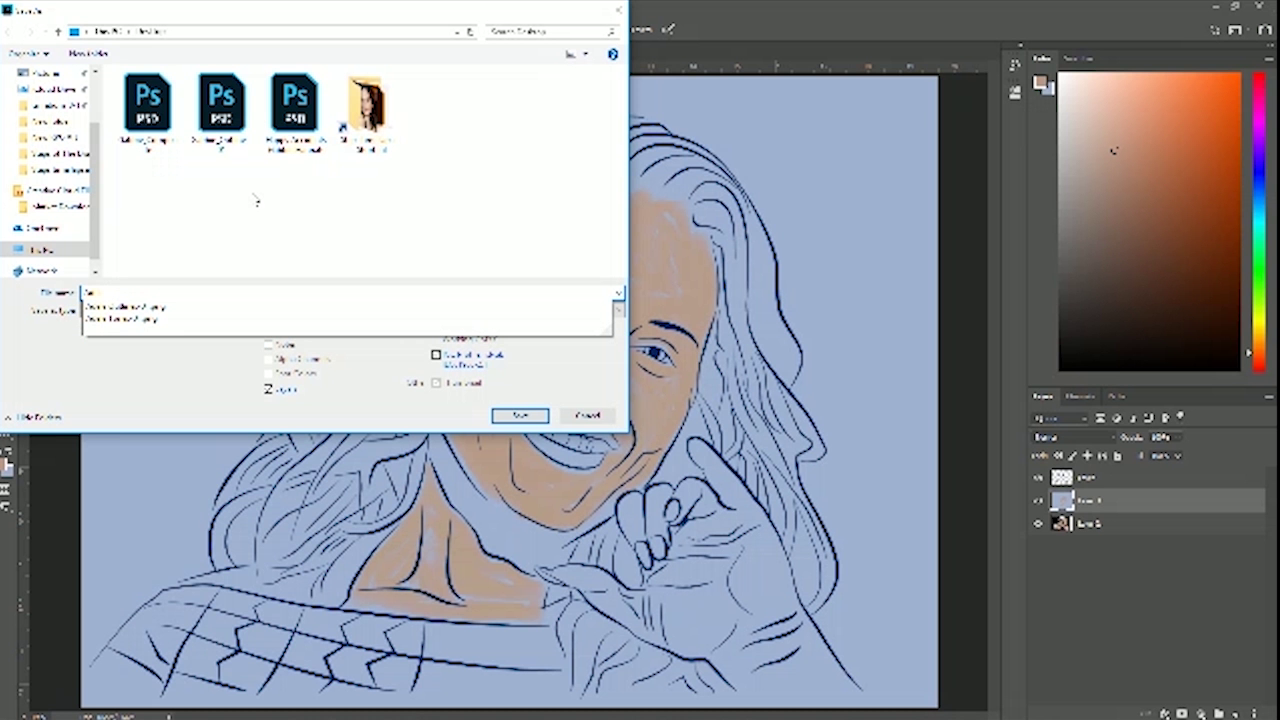
text(ele_Complete)
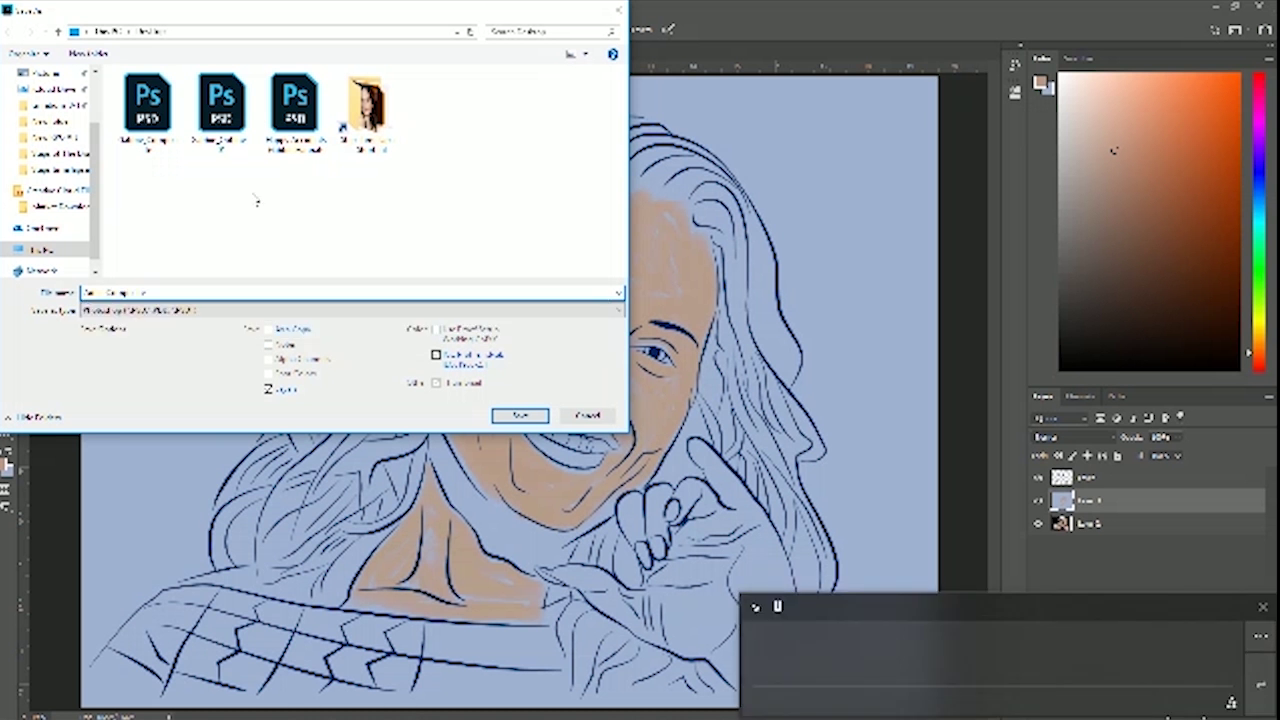
click(536, 418)
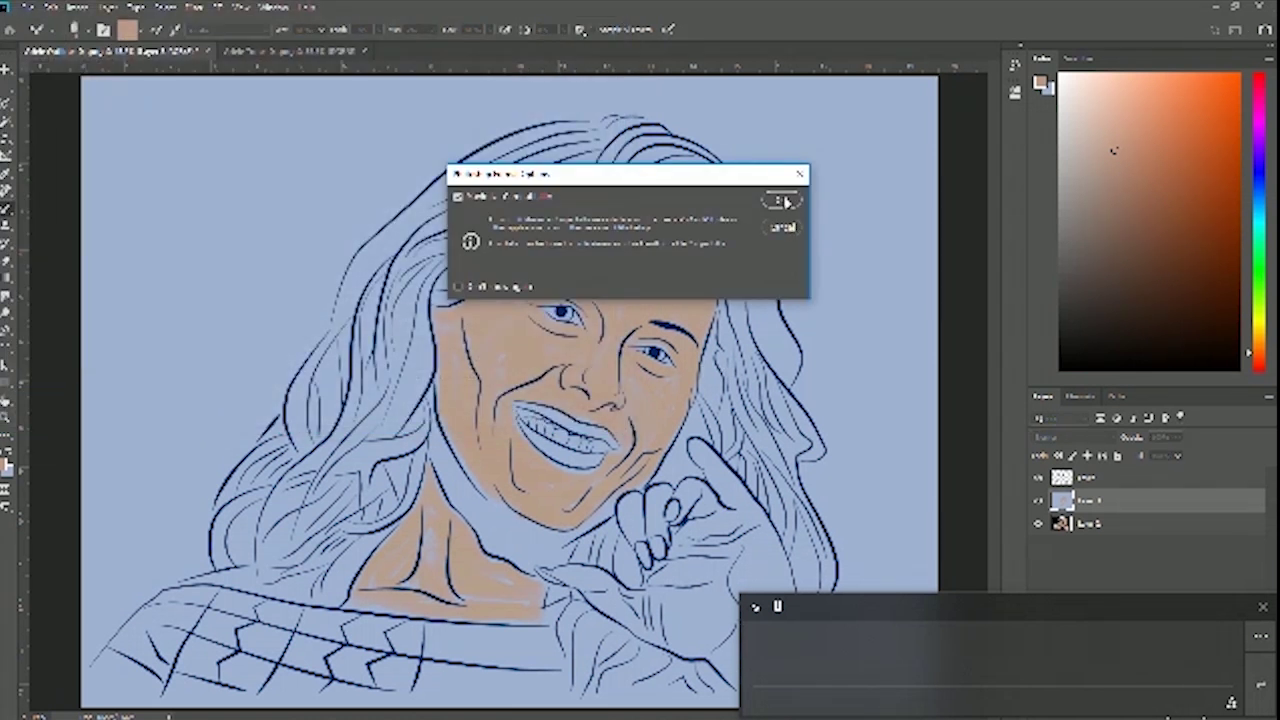
click(786, 204)
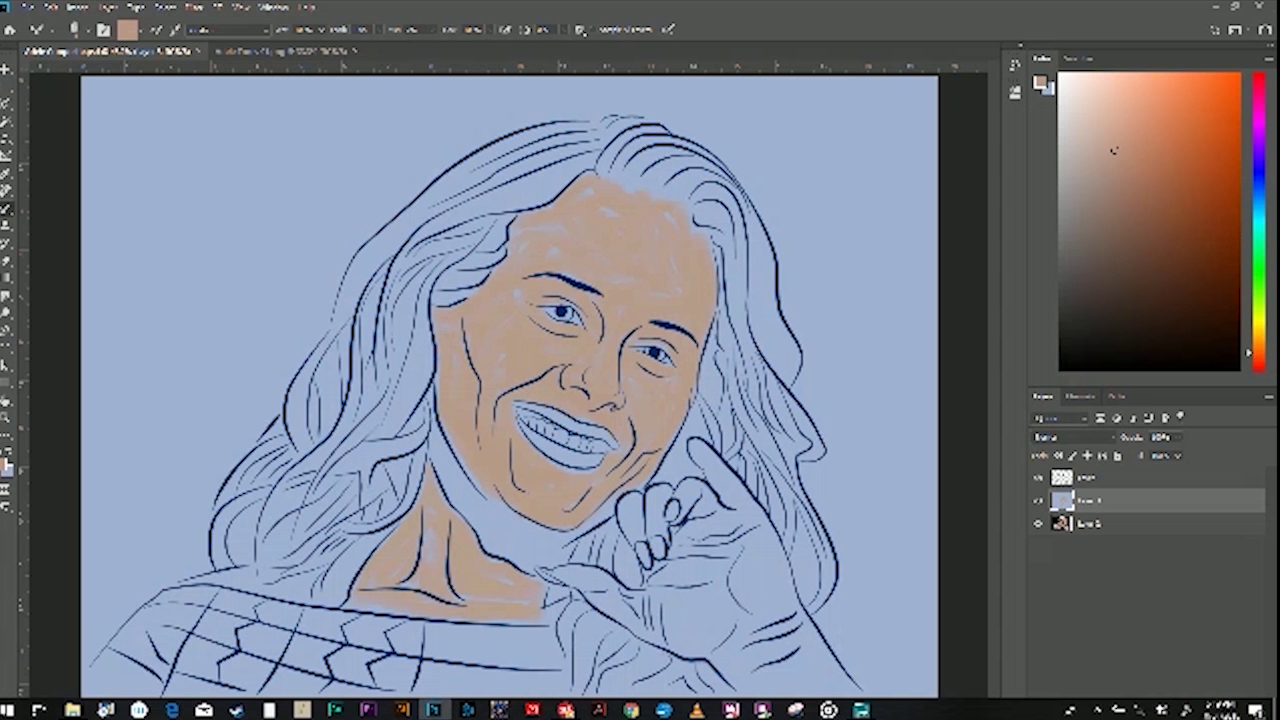
Switch to the screen recorder, stop the local recording, and dismiss the driver message and recording notification
click(861, 710)
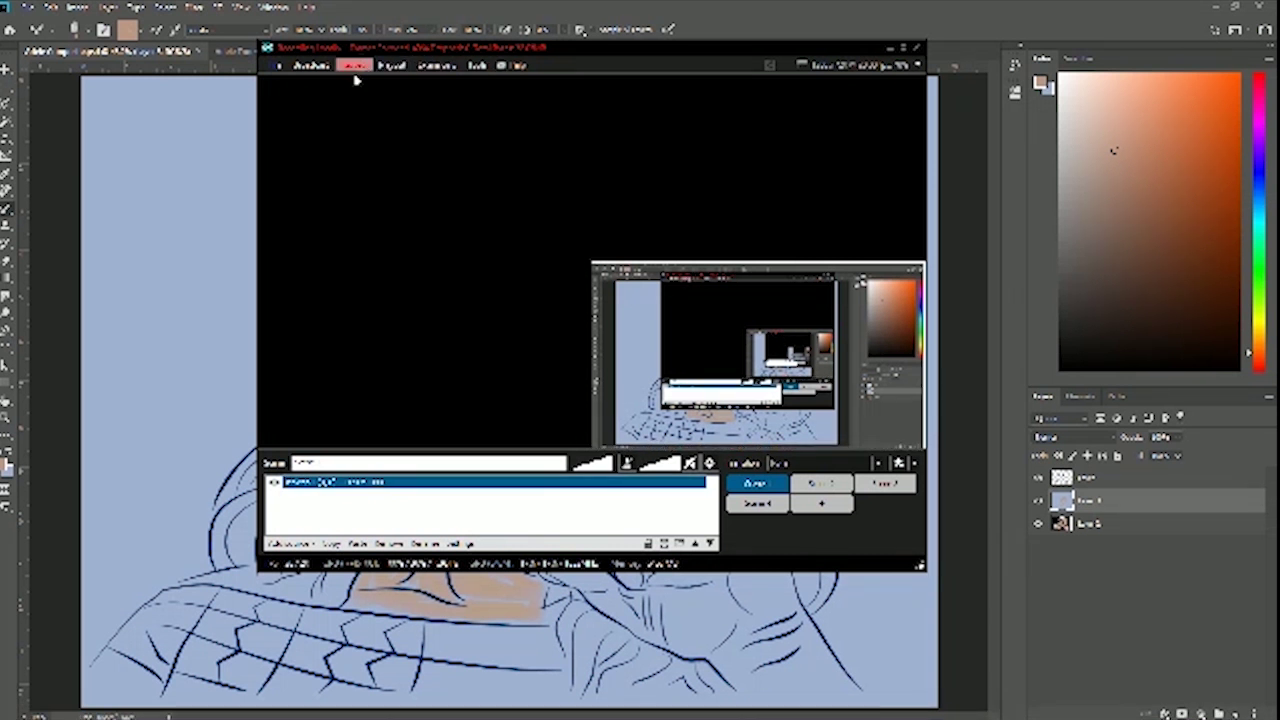
click(355, 69)
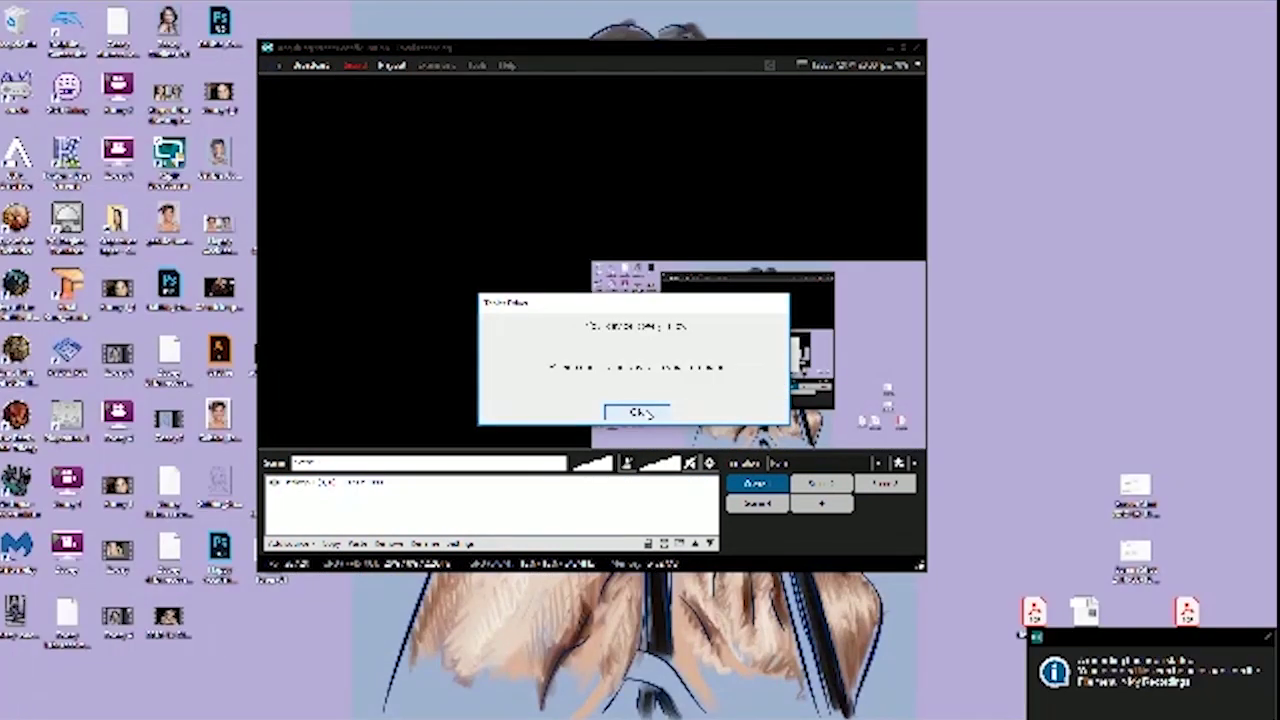
click(640, 412)
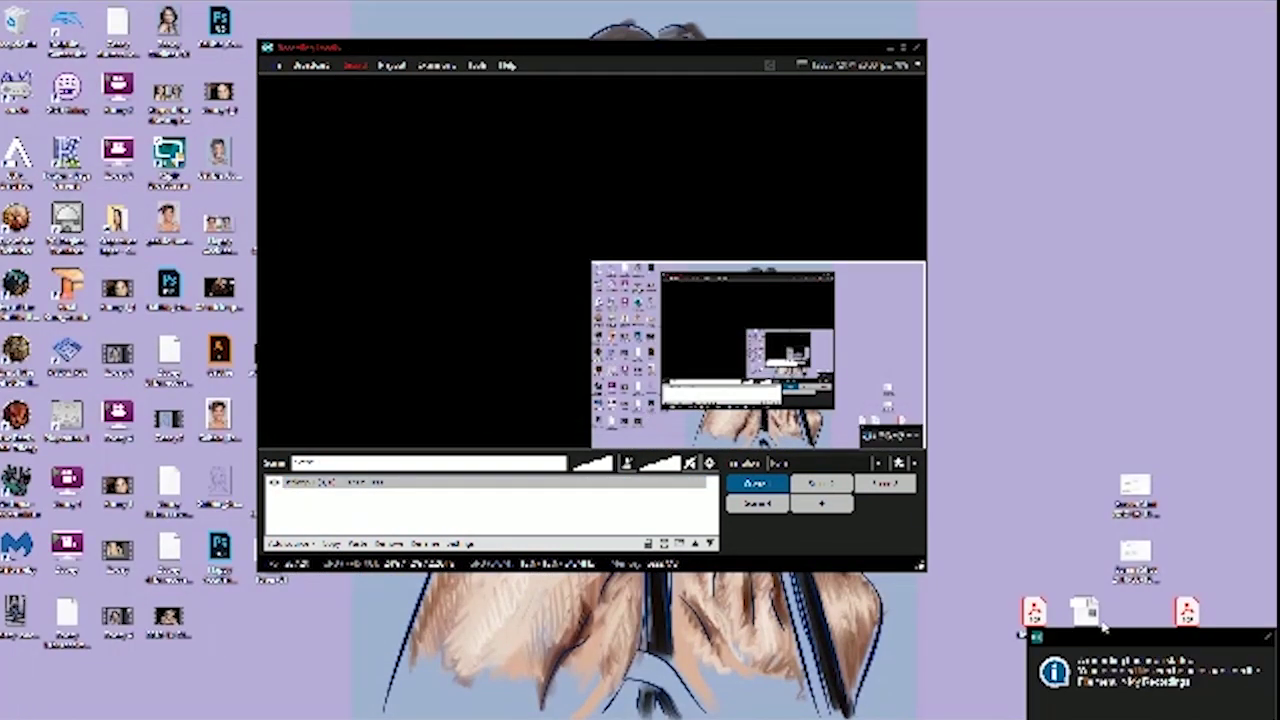
click(1268, 638)
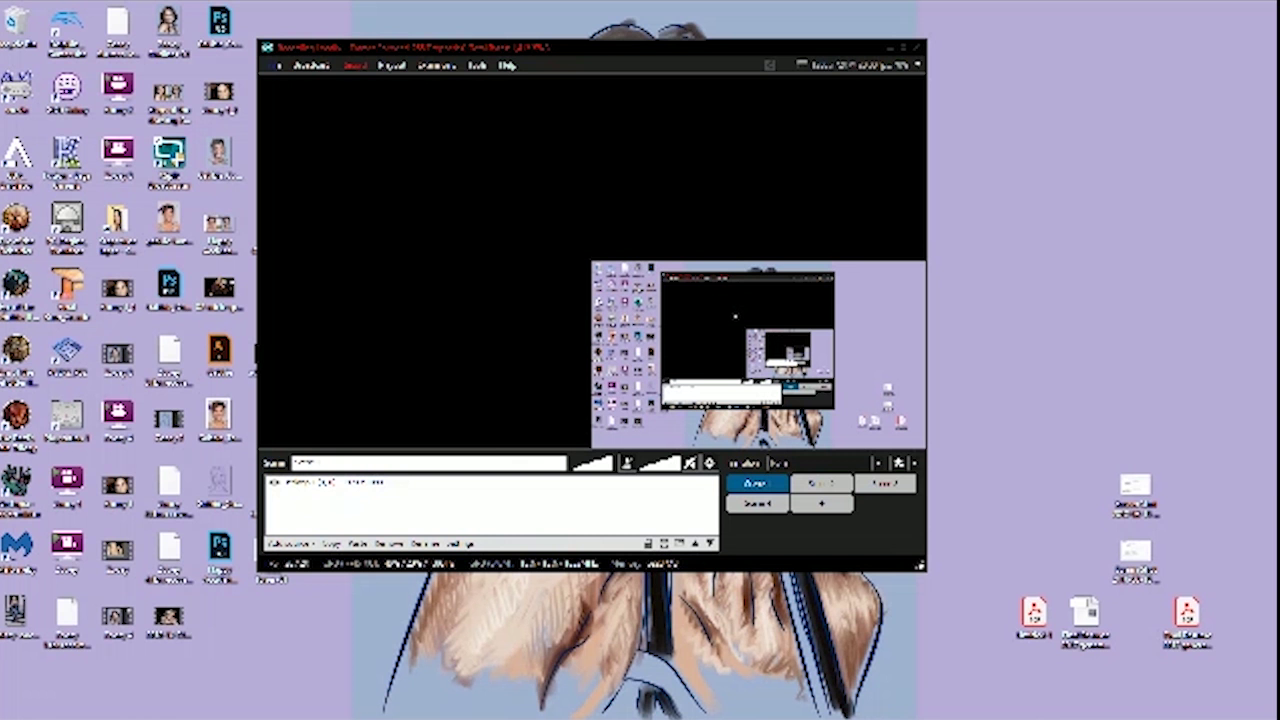
click(435, 710)
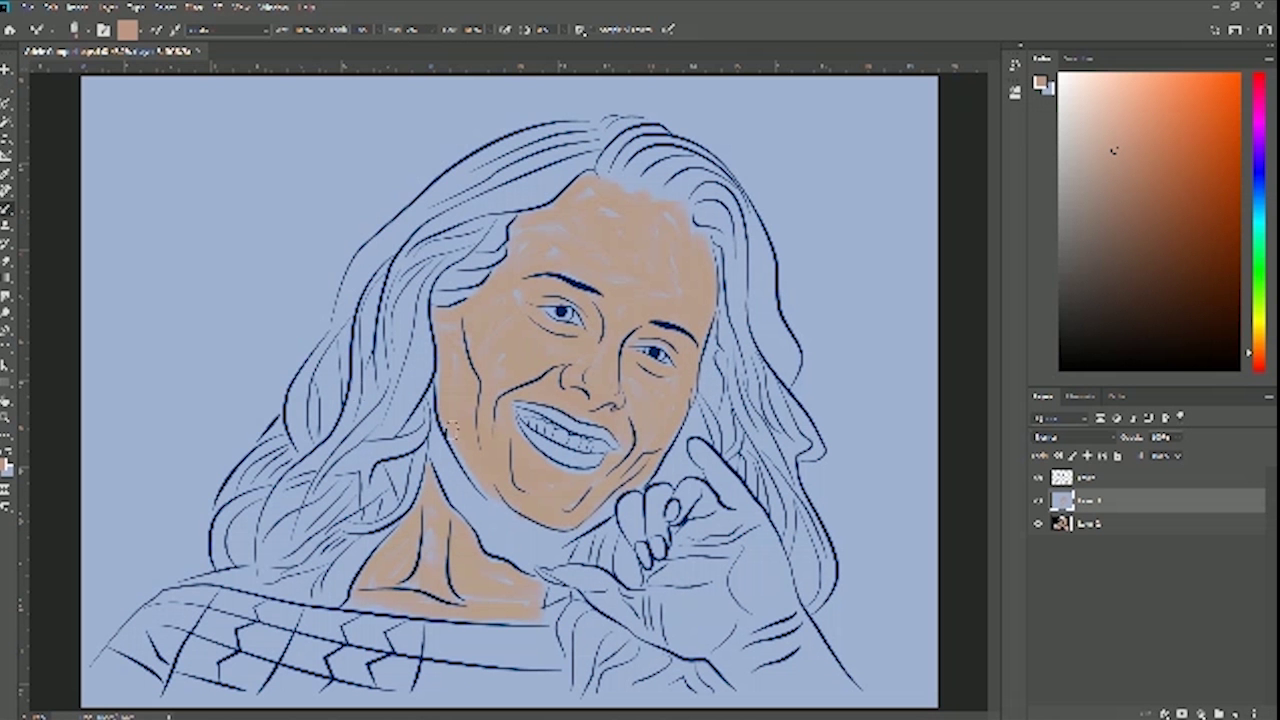
mouse_move(697, 710)
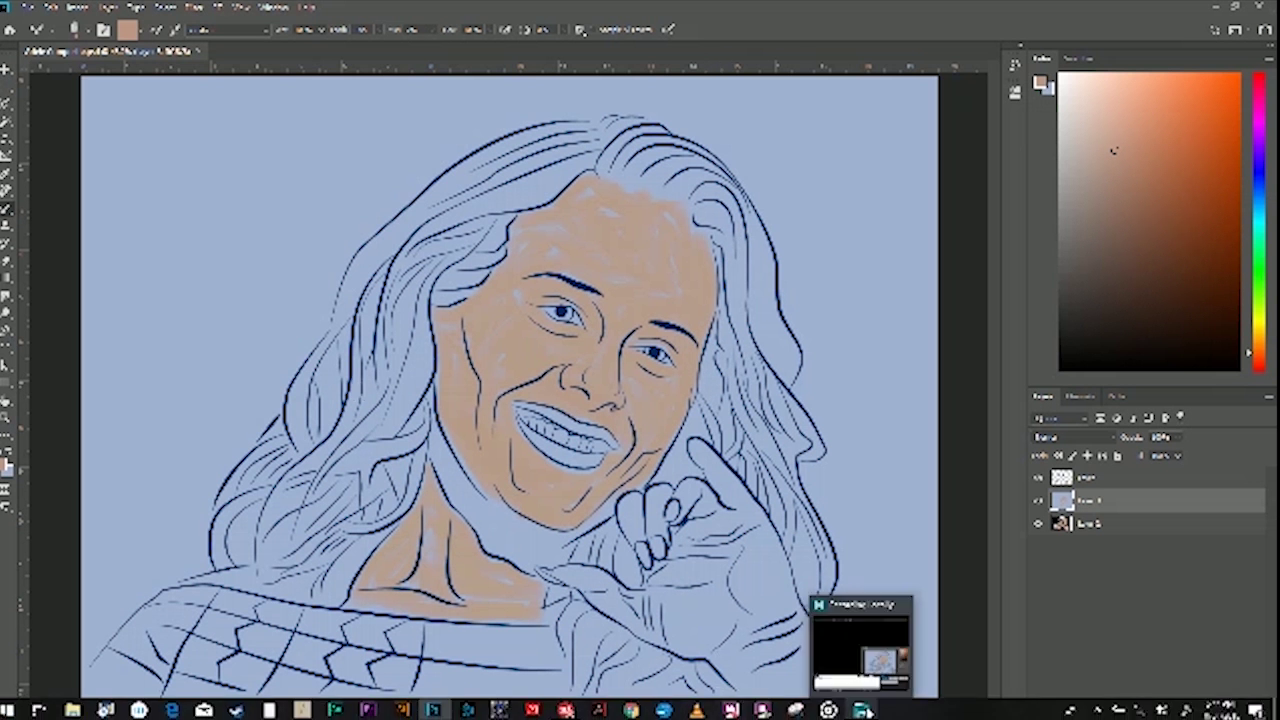
click(866, 640)
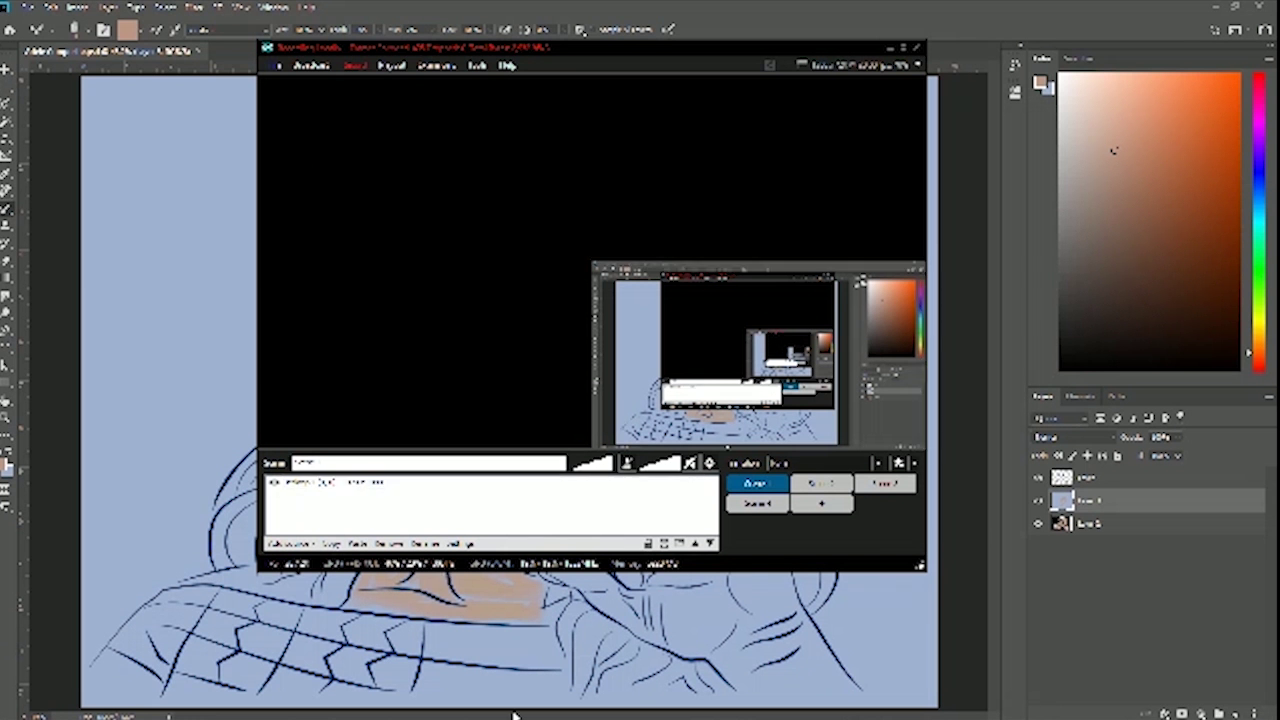
mouse_move(521, 717)
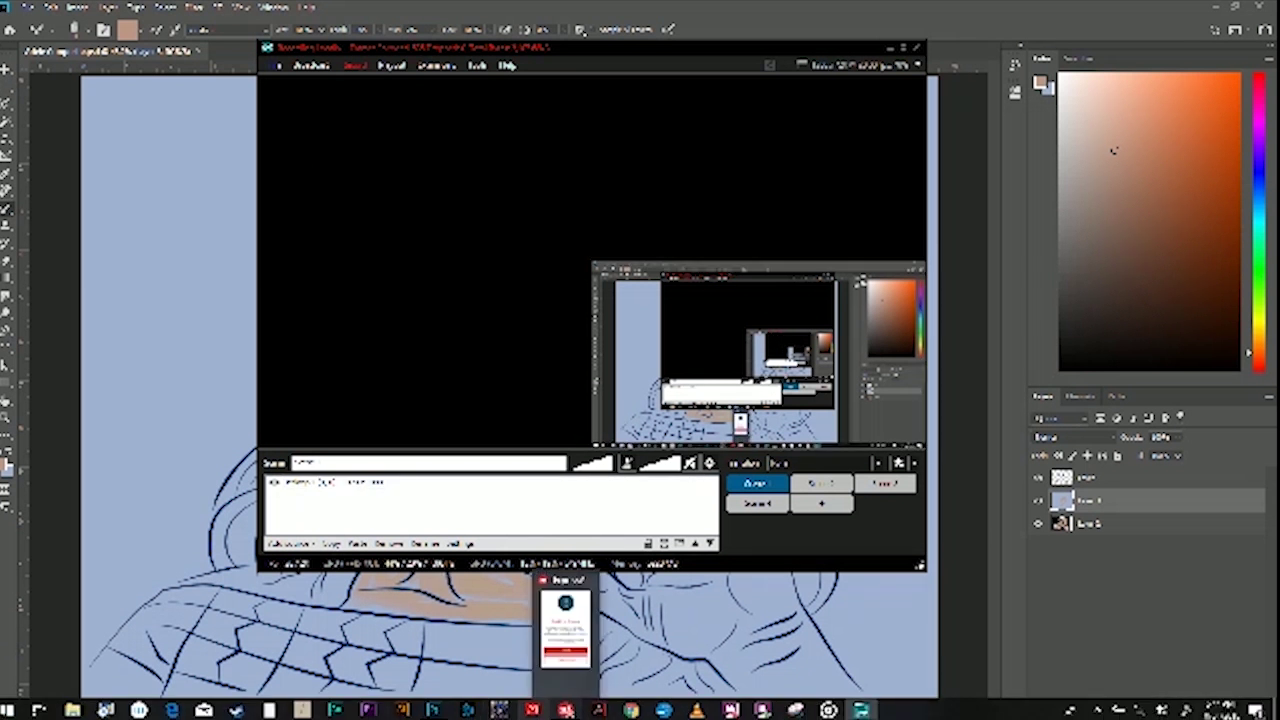
Switch back to Photoshop and paint the tan skin tone over the raised little finger and the curled fingers beside the chin
click(436, 711)
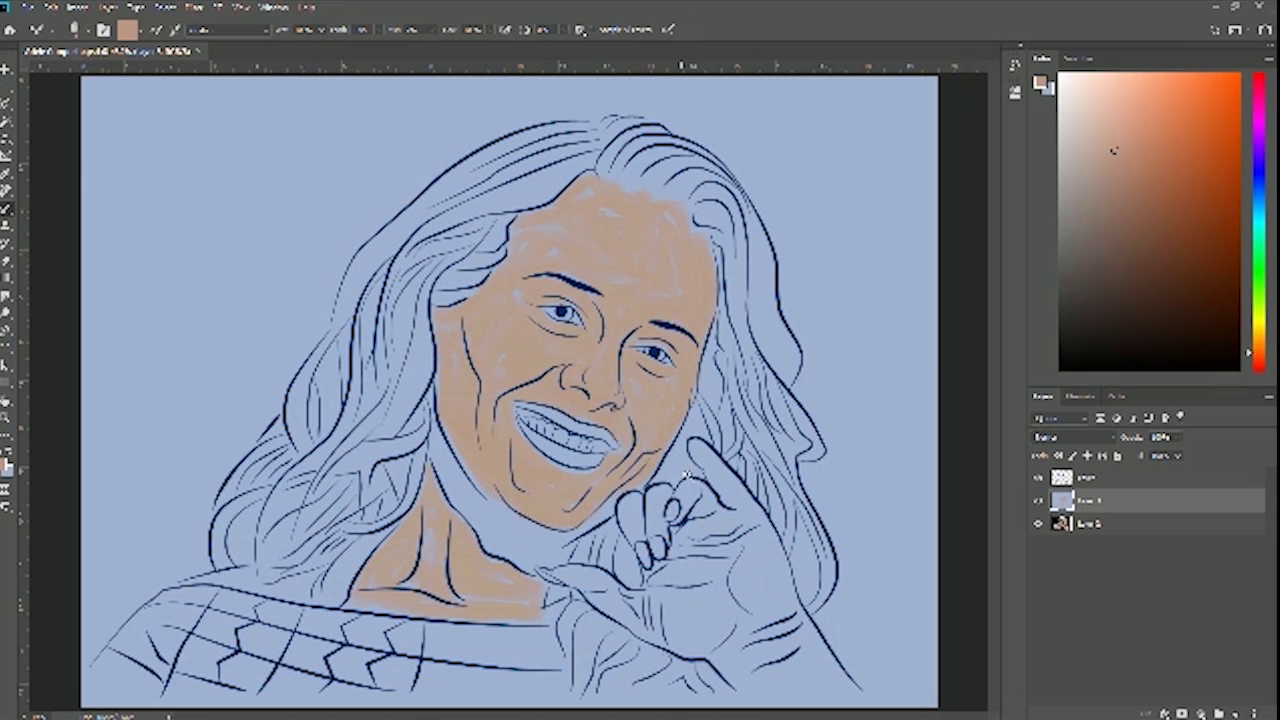
scroll(690, 544, up, 5)
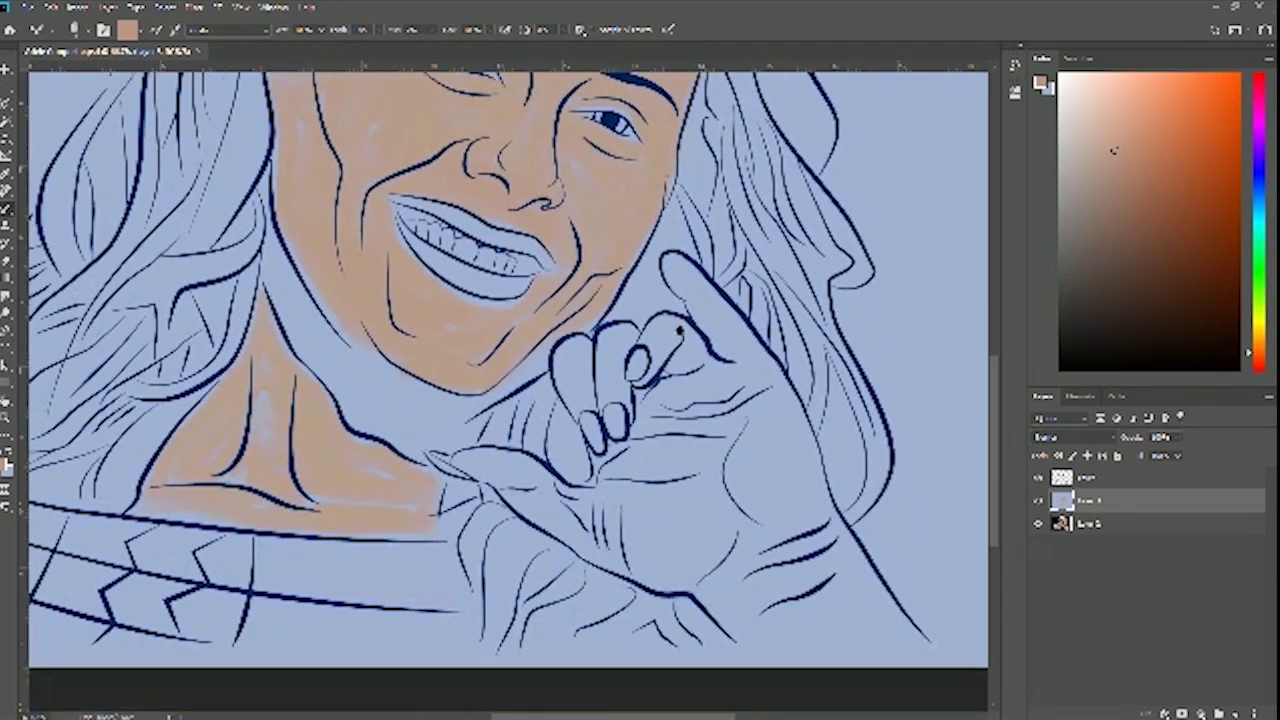
drag(680, 330, 633, 208)
mouse_move(602, 325)
mouse_down()
mouse_move(638, 292)
mouse_move(633, 343)
mouse_move(662, 342)
mouse_move(669, 360)
mouse_move(709, 371)
mouse_move(683, 303)
mouse_move(732, 343)
mouse_move(708, 292)
mouse_move(699, 312)
mouse_move(721, 310)
mouse_move(711, 270)
mouse_move(743, 308)
mouse_move(726, 270)
mouse_move(751, 314)
mouse_move(627, 148)
mouse_move(719, 240)
mouse_move(676, 258)
mouse_up()
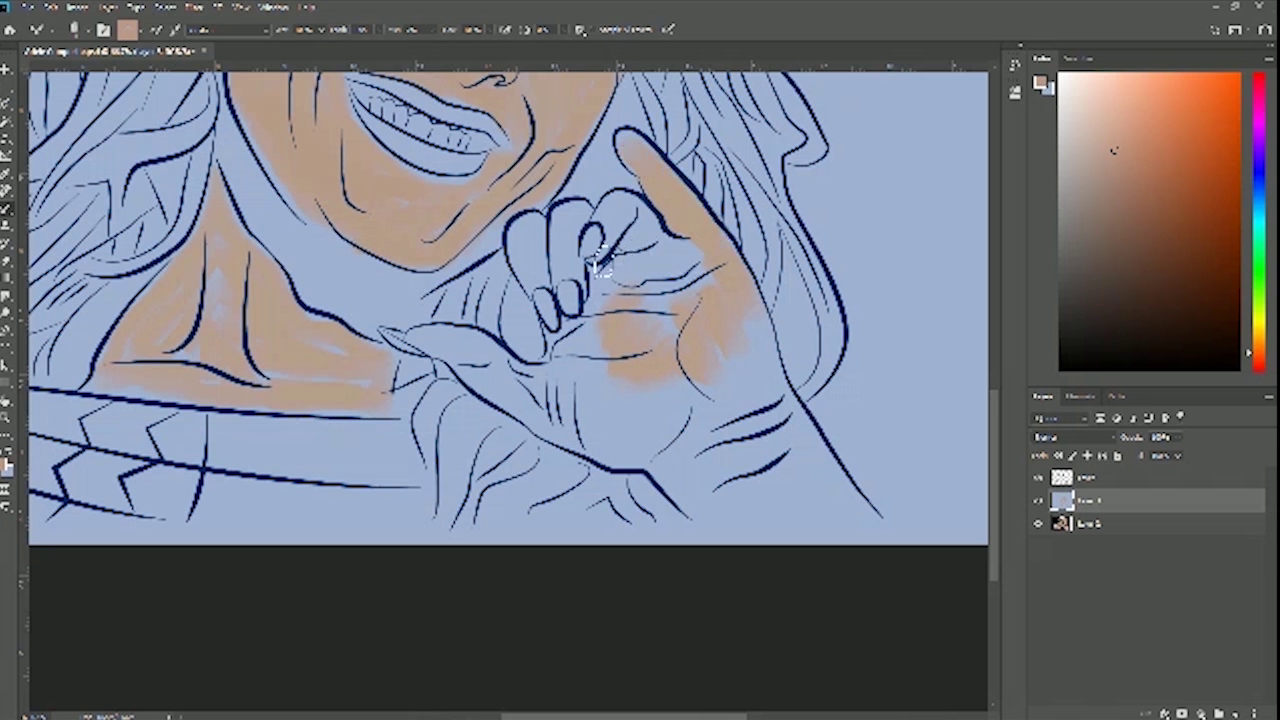
mouse_move(632, 212)
mouse_down()
mouse_move(650, 250)
mouse_move(594, 290)
mouse_up()
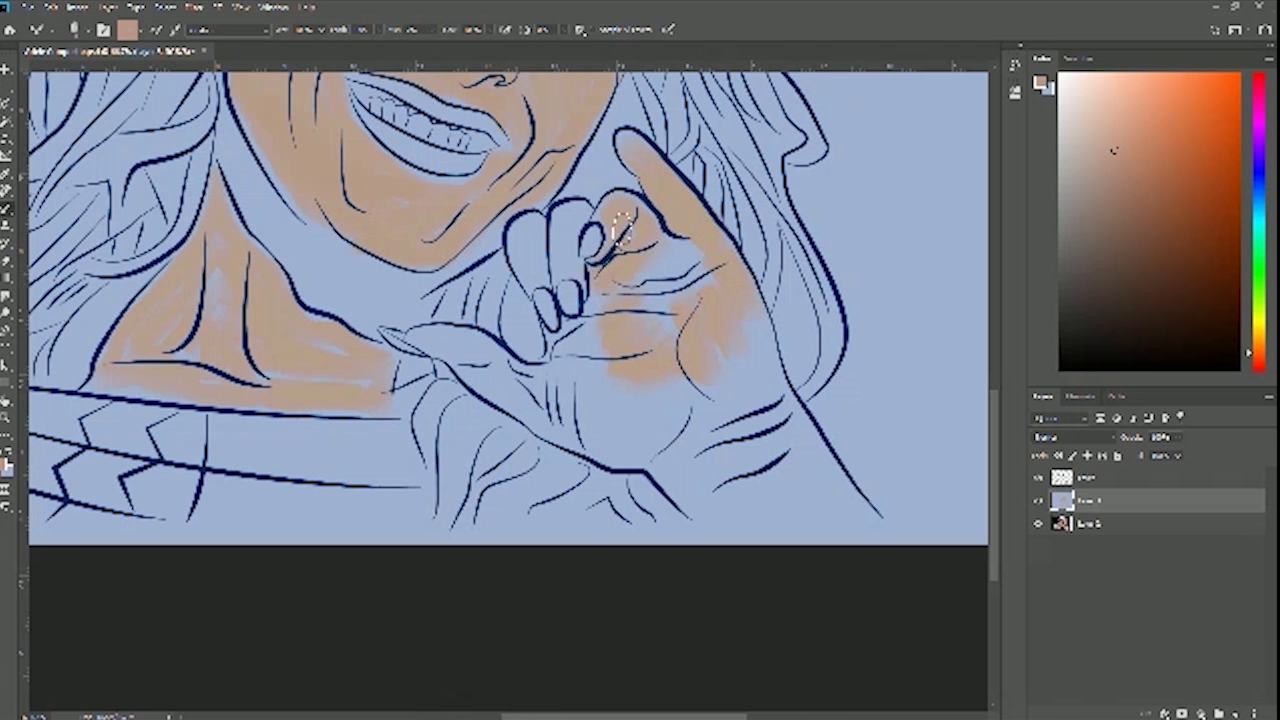
mouse_move(676, 255)
mouse_down()
mouse_move(655, 267)
mouse_move(628, 346)
mouse_move(563, 264)
mouse_move(592, 278)
mouse_move(532, 276)
mouse_move(540, 262)
mouse_move(518, 246)
mouse_move(580, 210)
mouse_move(523, 268)
mouse_up()
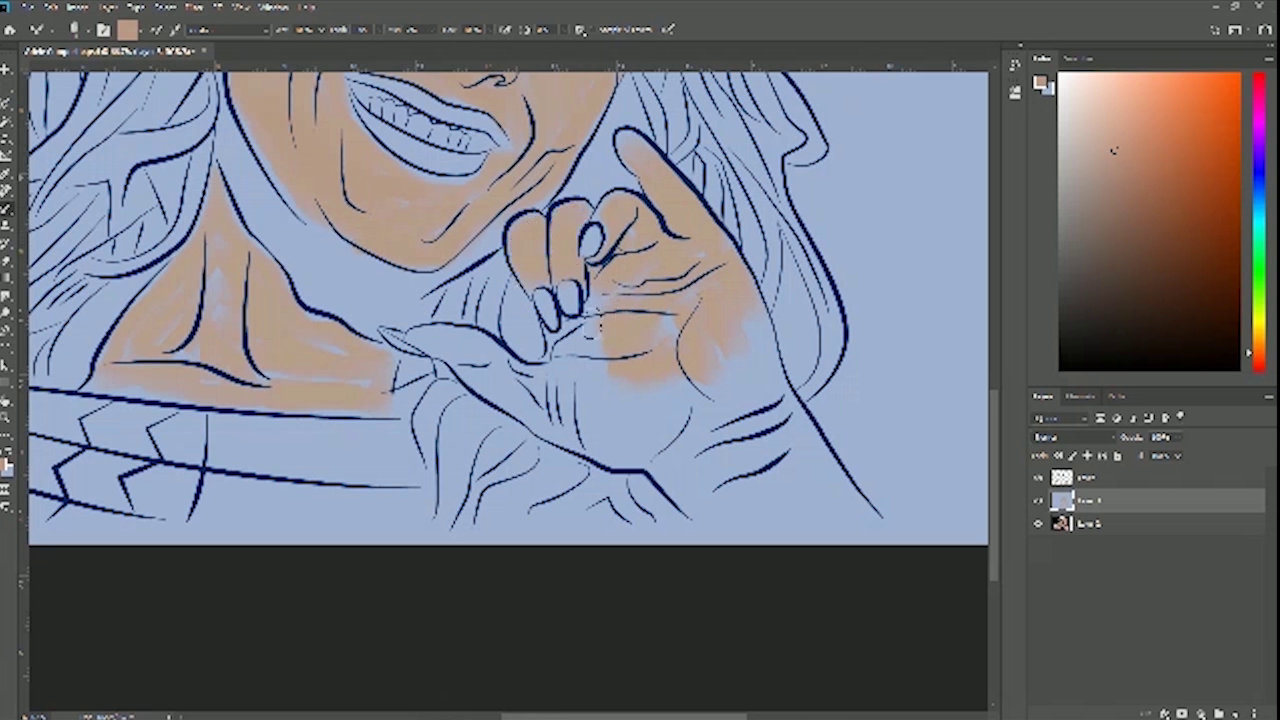
Paint the tan skin tone across the upper palm below the curled fingertips and along the thumb, leaving its nail unpainted
drag(566, 342, 590, 330)
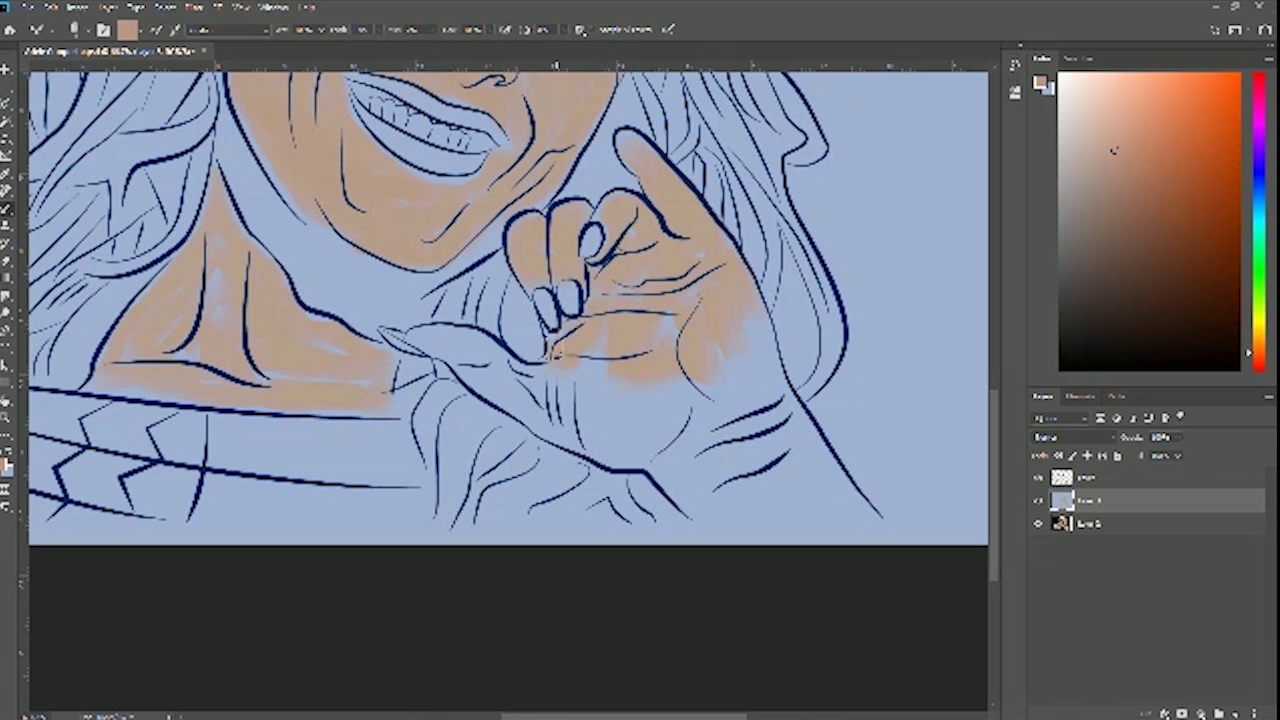
drag(618, 355, 611, 370)
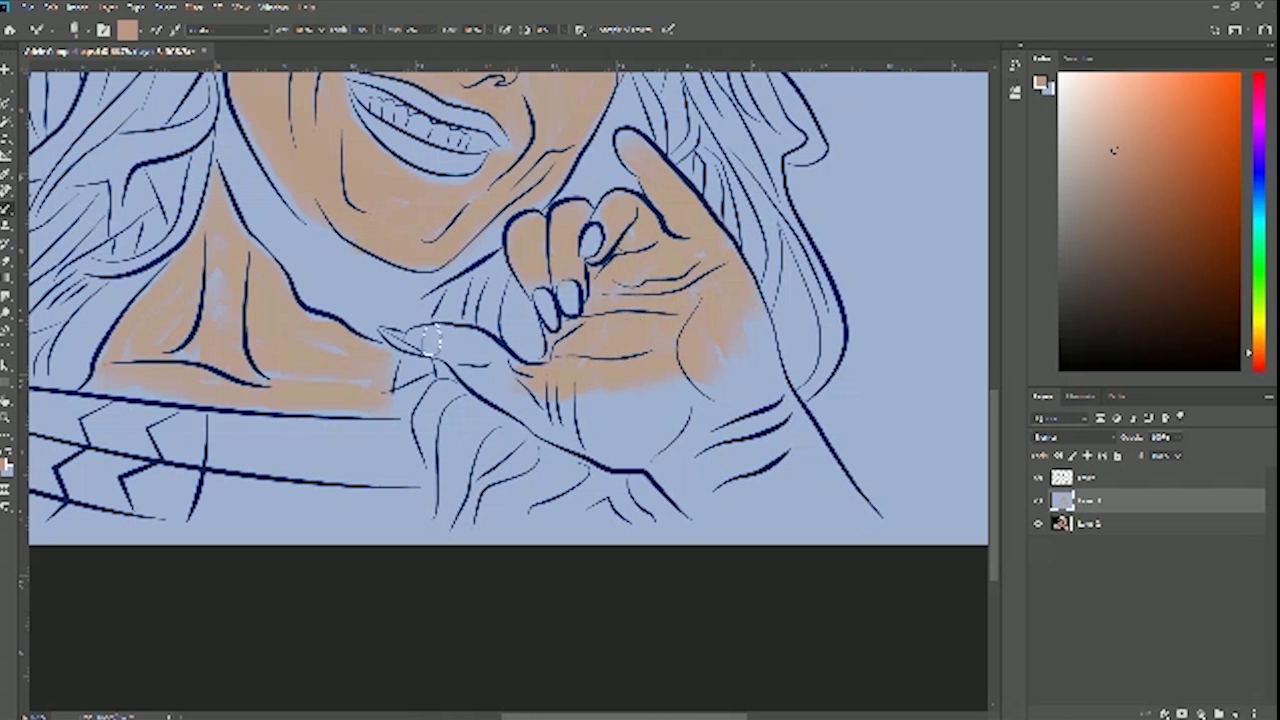
mouse_move(418, 338)
mouse_down()
mouse_move(462, 335)
mouse_move(452, 340)
mouse_move(488, 384)
mouse_move(512, 390)
mouse_up()
drag(470, 348, 516, 372)
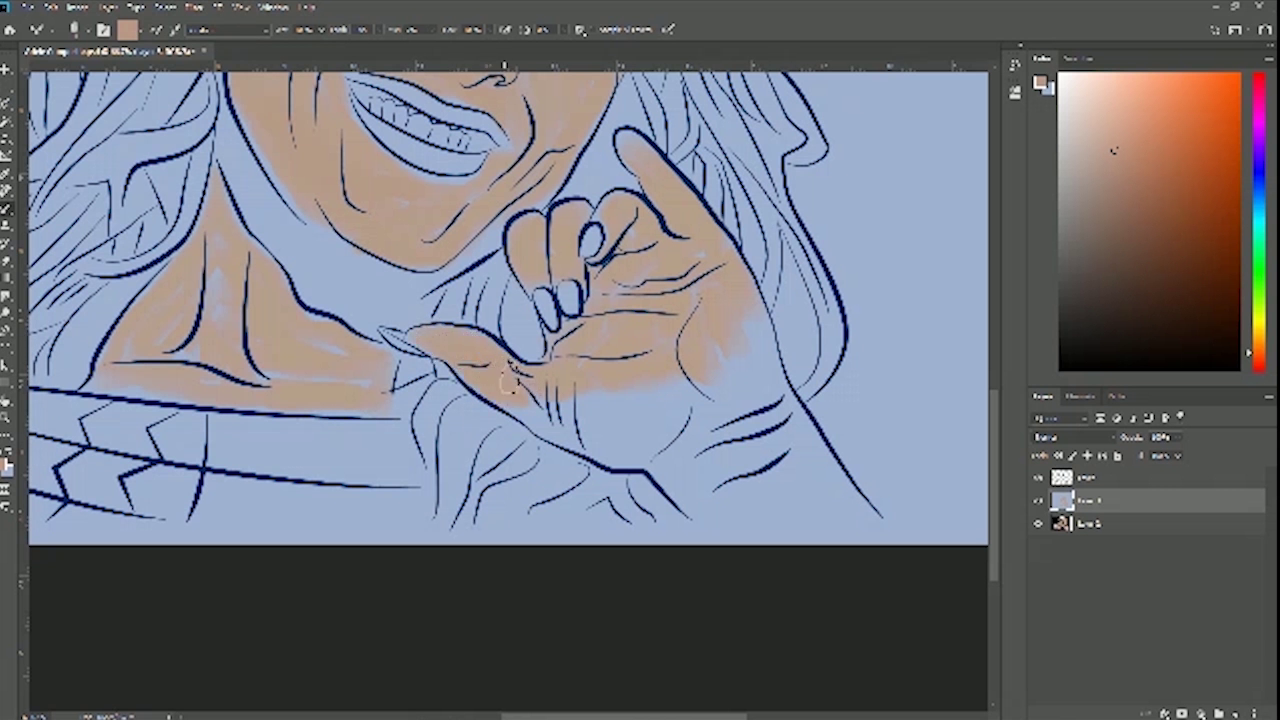
Fill the rest of the palm, the outer edge of the hand and the wrist with the tan skin tone
mouse_move(520, 398)
mouse_down()
mouse_move(570, 422)
mouse_move(520, 402)
mouse_move(636, 455)
mouse_move(569, 406)
mouse_move(641, 424)
mouse_move(598, 386)
mouse_move(646, 415)
mouse_move(675, 393)
mouse_move(650, 449)
mouse_move(680, 420)
mouse_move(688, 380)
mouse_move(676, 440)
mouse_up()
drag(672, 387, 677, 345)
mouse_move(760, 372)
mouse_down()
mouse_move(723, 382)
mouse_move(743, 345)
mouse_up()
mouse_move(668, 455)
mouse_down()
mouse_move(723, 497)
mouse_move(708, 505)
mouse_move(673, 475)
mouse_move(745, 540)
mouse_up()
mouse_move(738, 452)
mouse_down()
mouse_move(736, 482)
mouse_move(790, 489)
mouse_move(722, 450)
mouse_move(731, 461)
mouse_move(791, 479)
mouse_move(696, 404)
mouse_move(782, 434)
mouse_move(747, 404)
mouse_move(821, 470)
mouse_move(823, 449)
mouse_move(765, 344)
mouse_move(792, 417)
mouse_move(754, 321)
mouse_move(742, 307)
mouse_move(718, 339)
mouse_up()
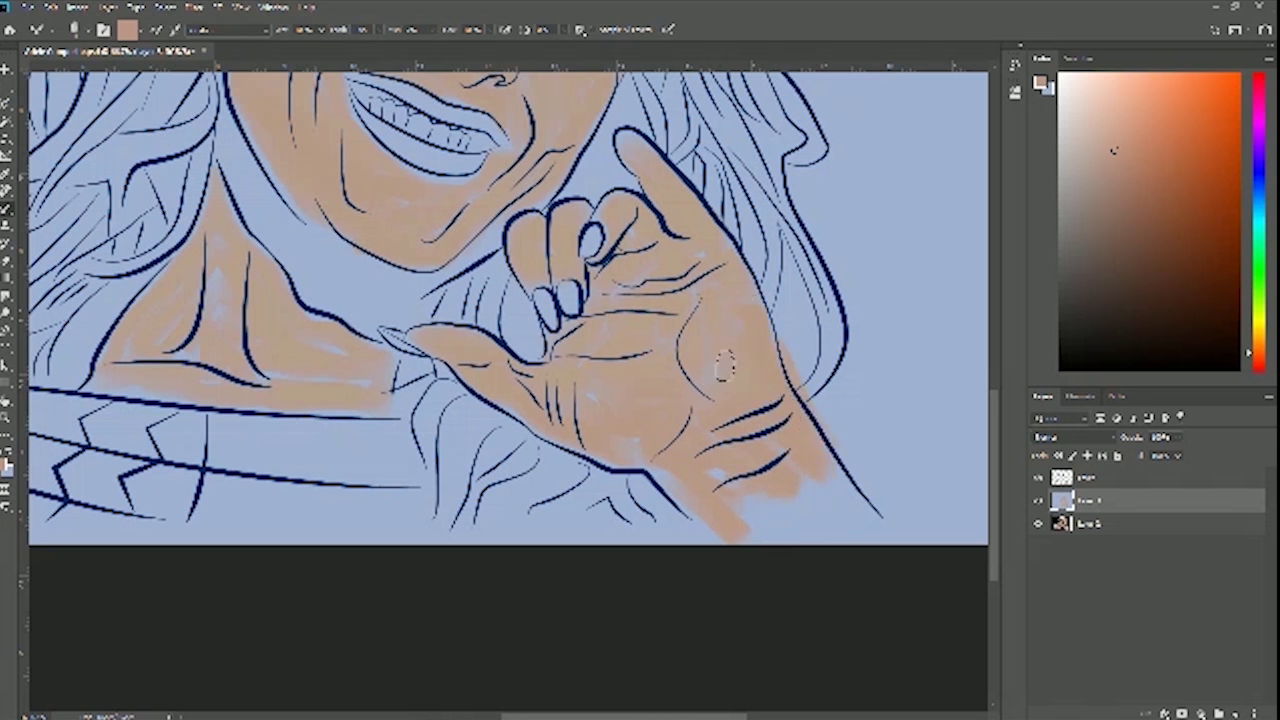
Cover the tan paint outside the wrist outline with the sampled blue background color, and restore tan as the brush color
alt+click(808, 343)
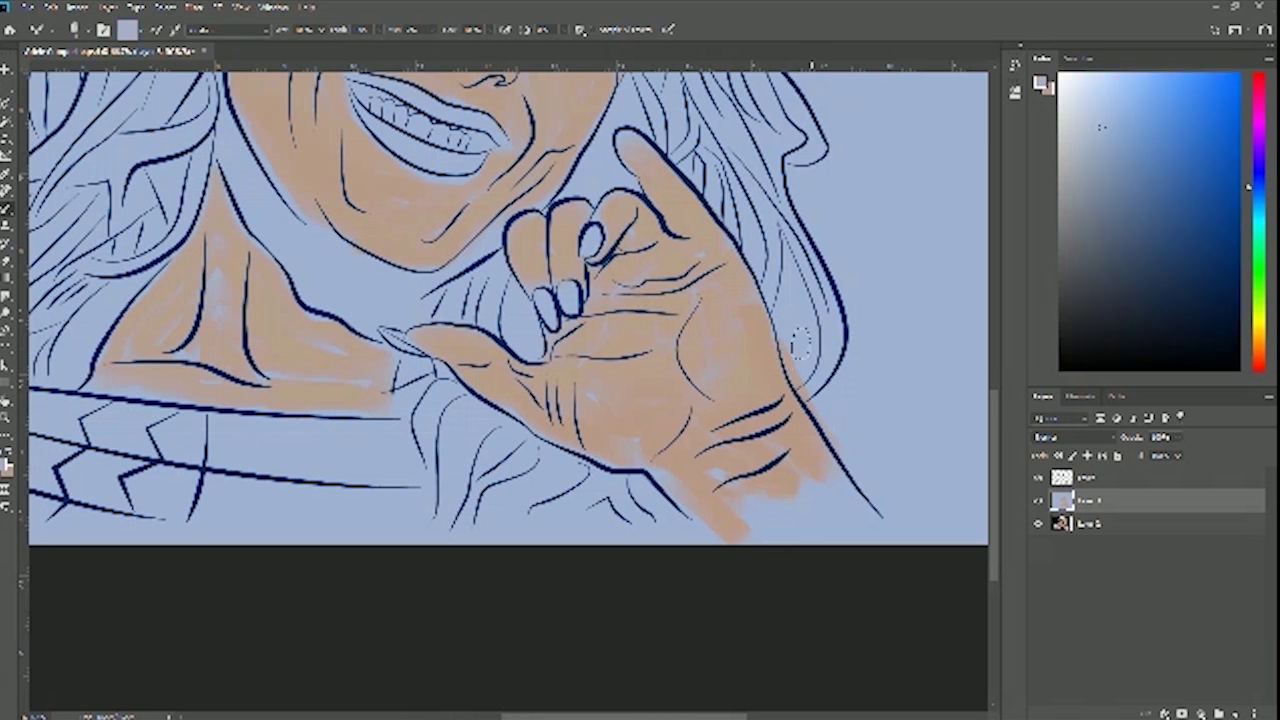
mouse_move(798, 360)
mouse_down()
mouse_move(789, 344)
mouse_move(861, 457)
mouse_up()
alt+click(808, 340)
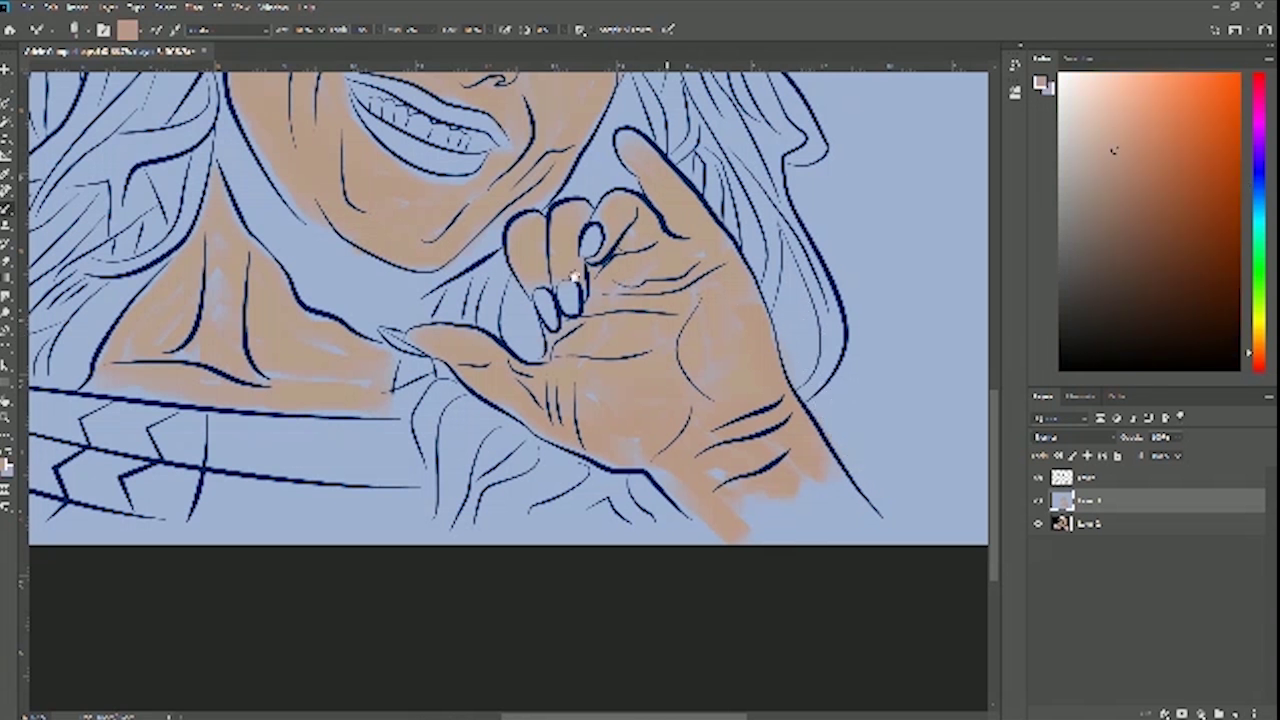
Sample the dark reddish-brown neck shadow from the reference photo and paint it on the paint layer beneath the jaw and chin
drag(422, 209, 591, 351)
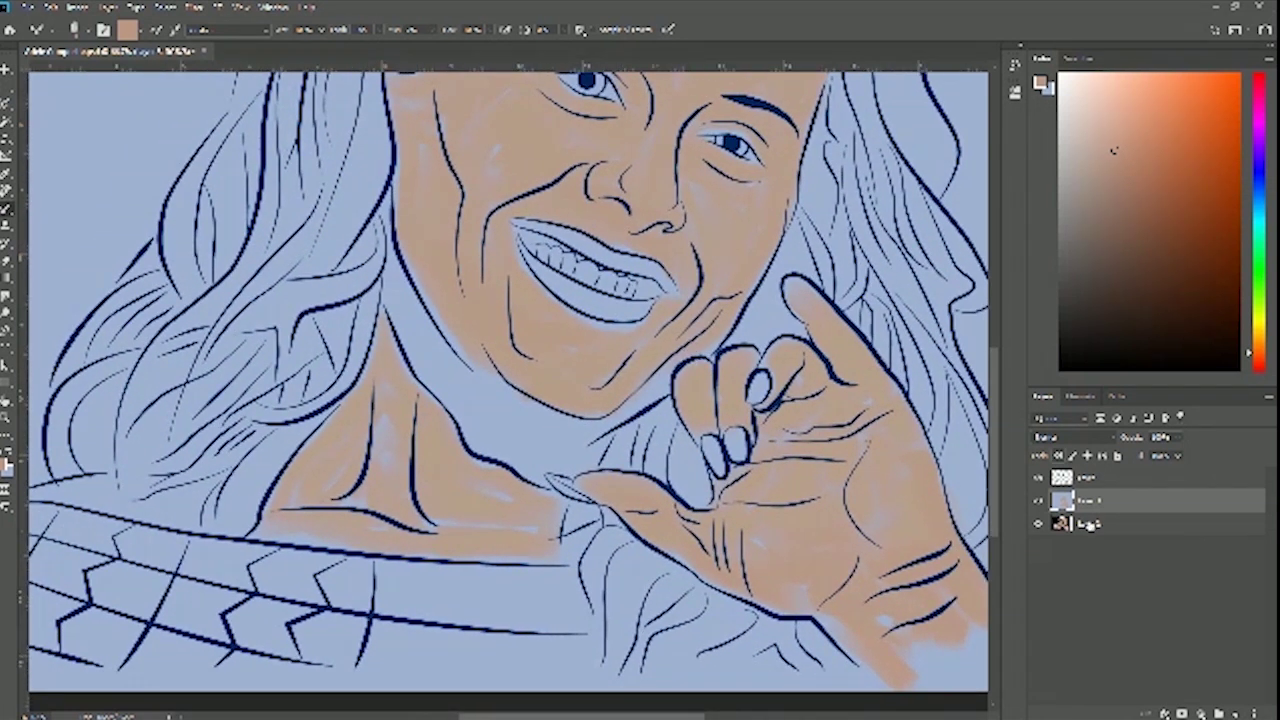
click(1038, 500)
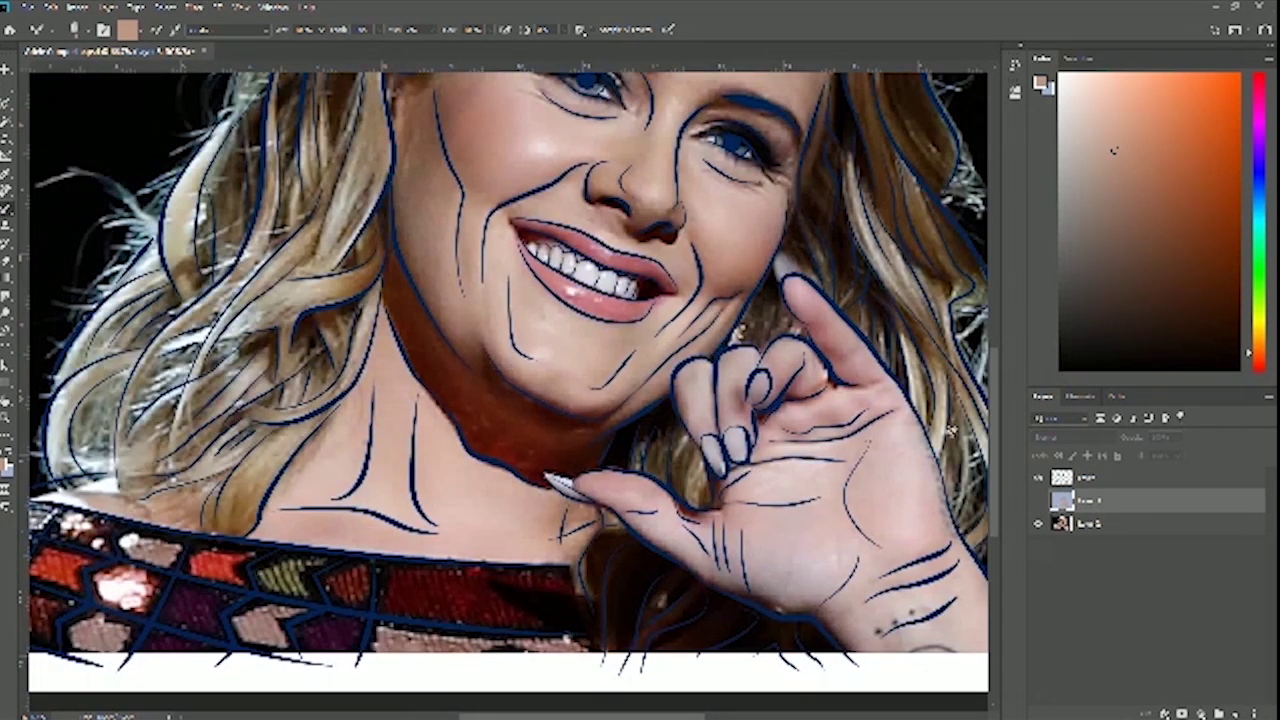
click(410, 352)
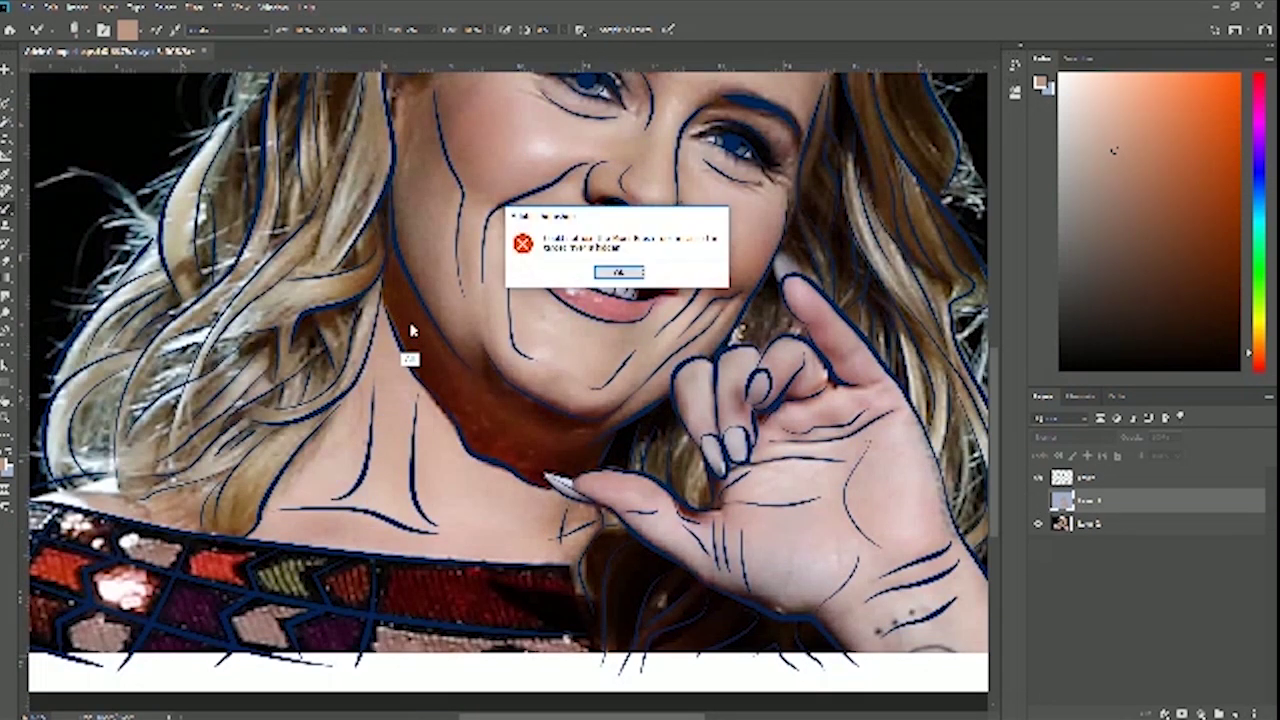
click(622, 274)
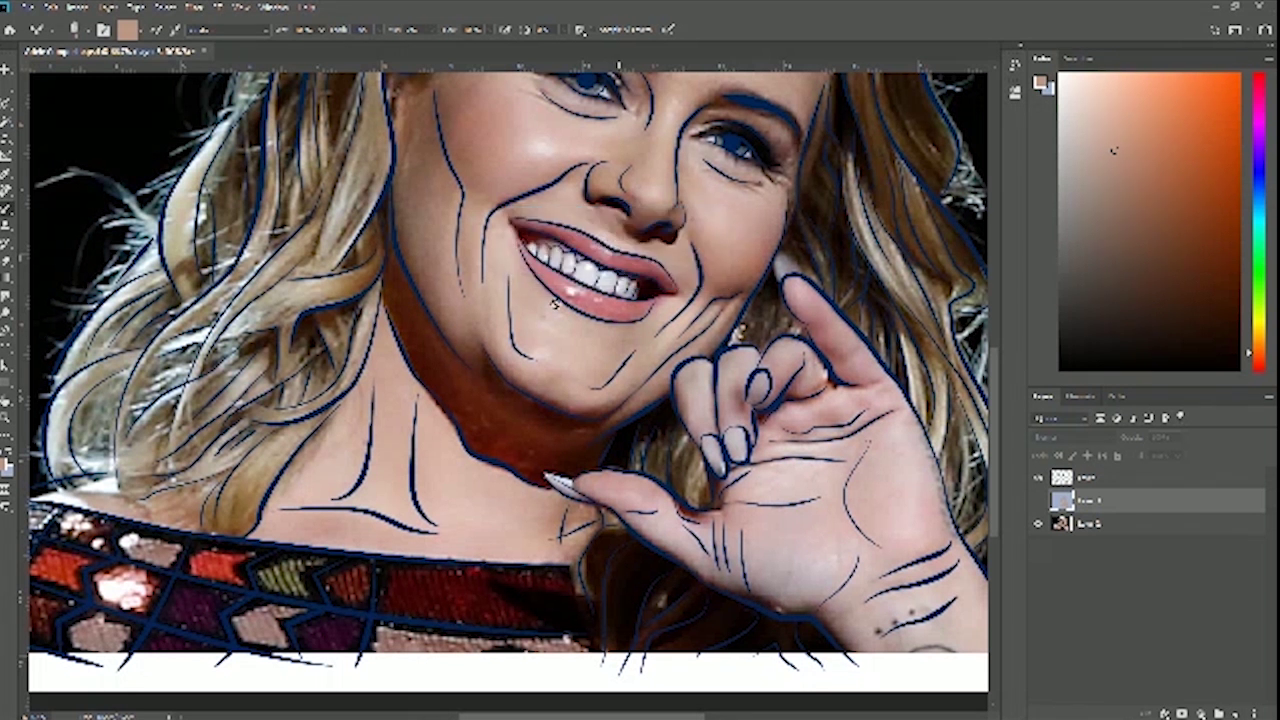
alt+click(418, 328)
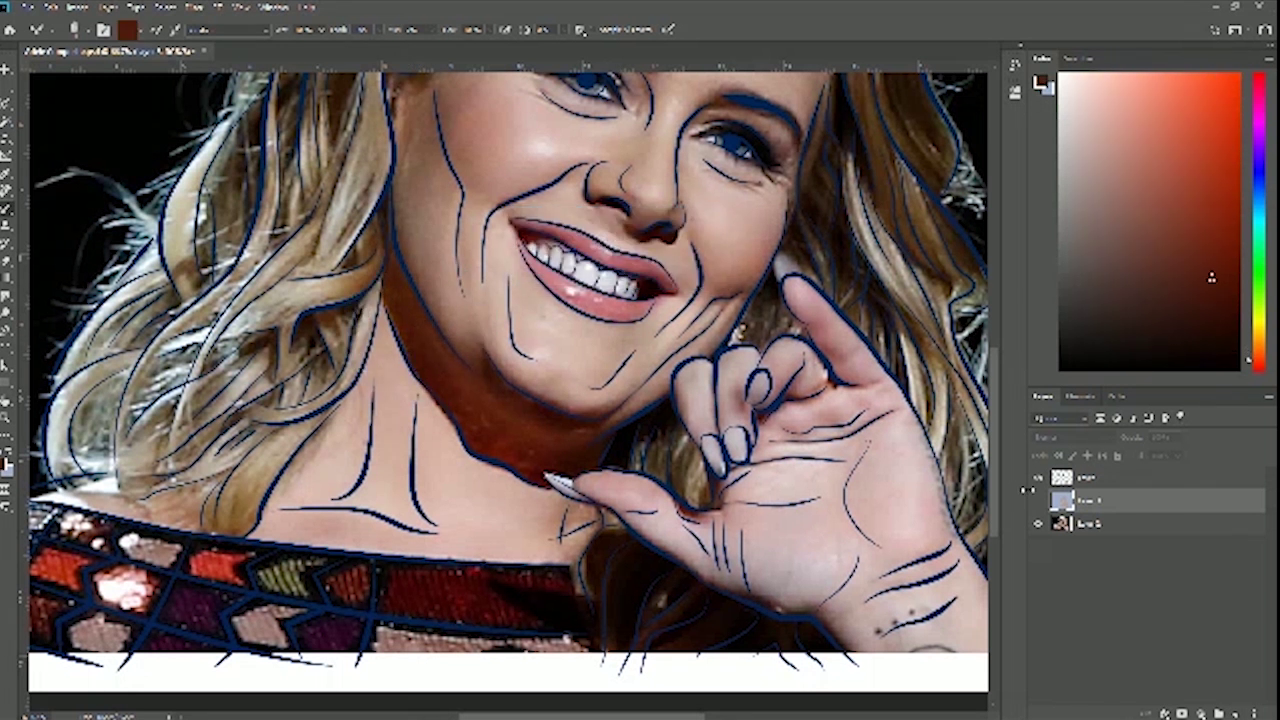
click(1039, 500)
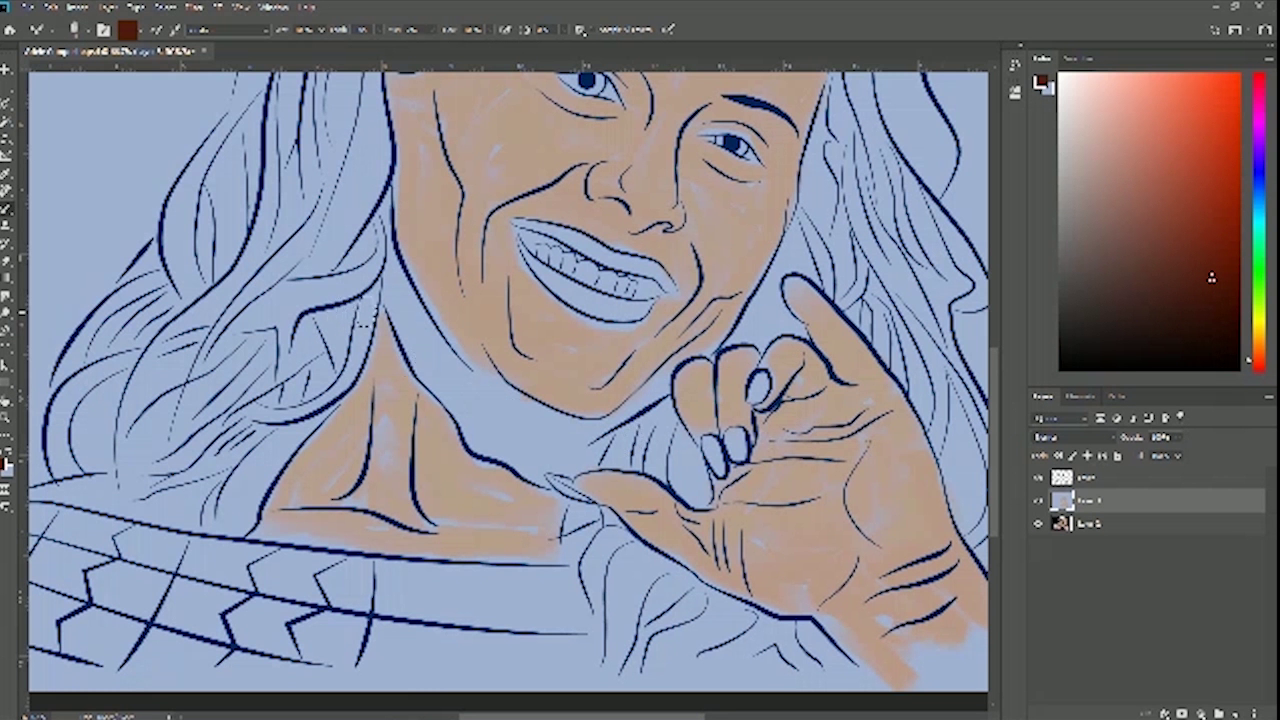
mouse_move(392, 285)
mouse_down()
mouse_move(413, 322)
mouse_move(385, 265)
mouse_up()
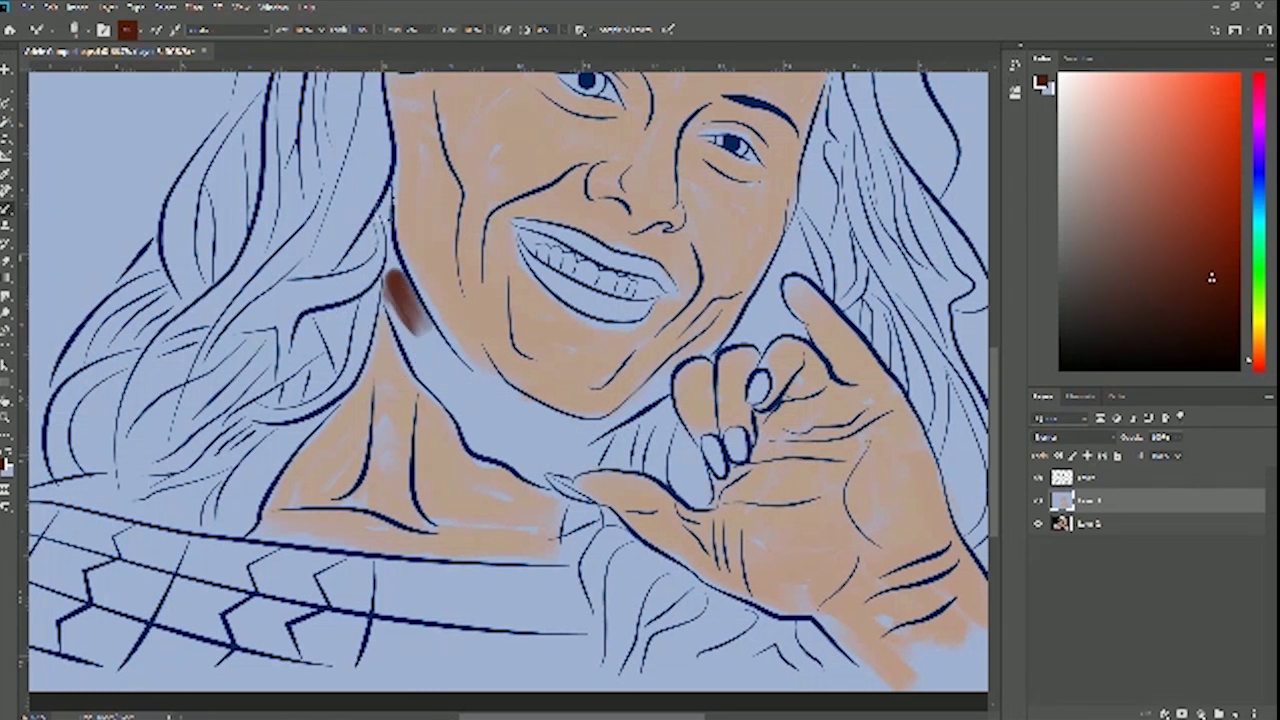
mouse_move(388, 212)
mouse_down()
mouse_move(415, 325)
mouse_move(400, 300)
mouse_move(452, 392)
mouse_move(410, 340)
mouse_move(463, 376)
mouse_move(410, 305)
mouse_move(485, 428)
mouse_move(515, 440)
mouse_move(550, 425)
mouse_move(466, 394)
mouse_move(514, 417)
mouse_move(486, 400)
mouse_move(497, 430)
mouse_move(480, 423)
mouse_move(486, 440)
mouse_move(570, 458)
mouse_move(598, 445)
mouse_move(557, 457)
mouse_move(540, 443)
mouse_move(645, 392)
mouse_move(615, 425)
mouse_move(671, 369)
mouse_move(648, 395)
mouse_up()
mouse_move(585, 424)
mouse_down()
mouse_move(462, 372)
mouse_move(478, 331)
mouse_up()
mouse_move(582, 411)
mouse_down()
mouse_move(555, 436)
mouse_move(508, 445)
mouse_move(479, 431)
mouse_move(533, 461)
mouse_move(482, 432)
mouse_move(515, 452)
mouse_move(593, 453)
mouse_move(527, 464)
mouse_move(551, 472)
mouse_move(466, 427)
mouse_move(448, 357)
mouse_move(441, 383)
mouse_move(400, 312)
mouse_move(500, 379)
mouse_move(541, 425)
mouse_up()
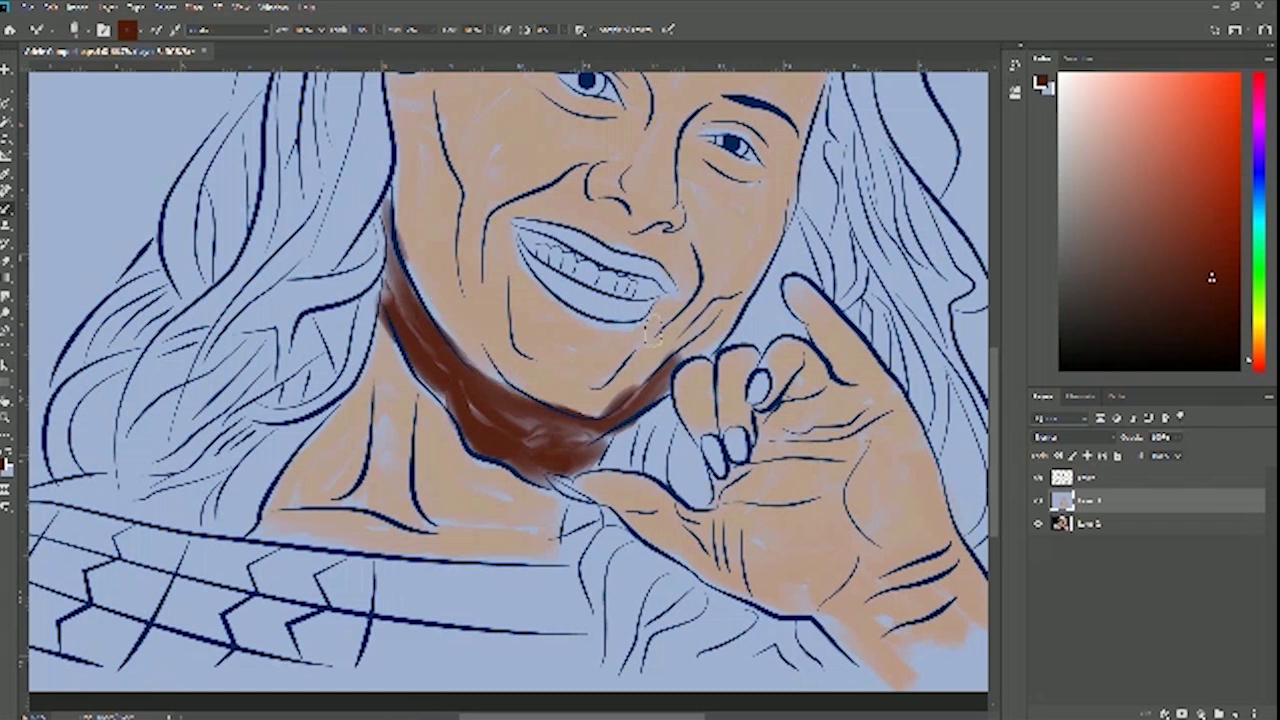
Sample the tan skin tone from the face and paint over the reddish-brown overlap along the chin and jawline
drag(664, 254, 648, 337)
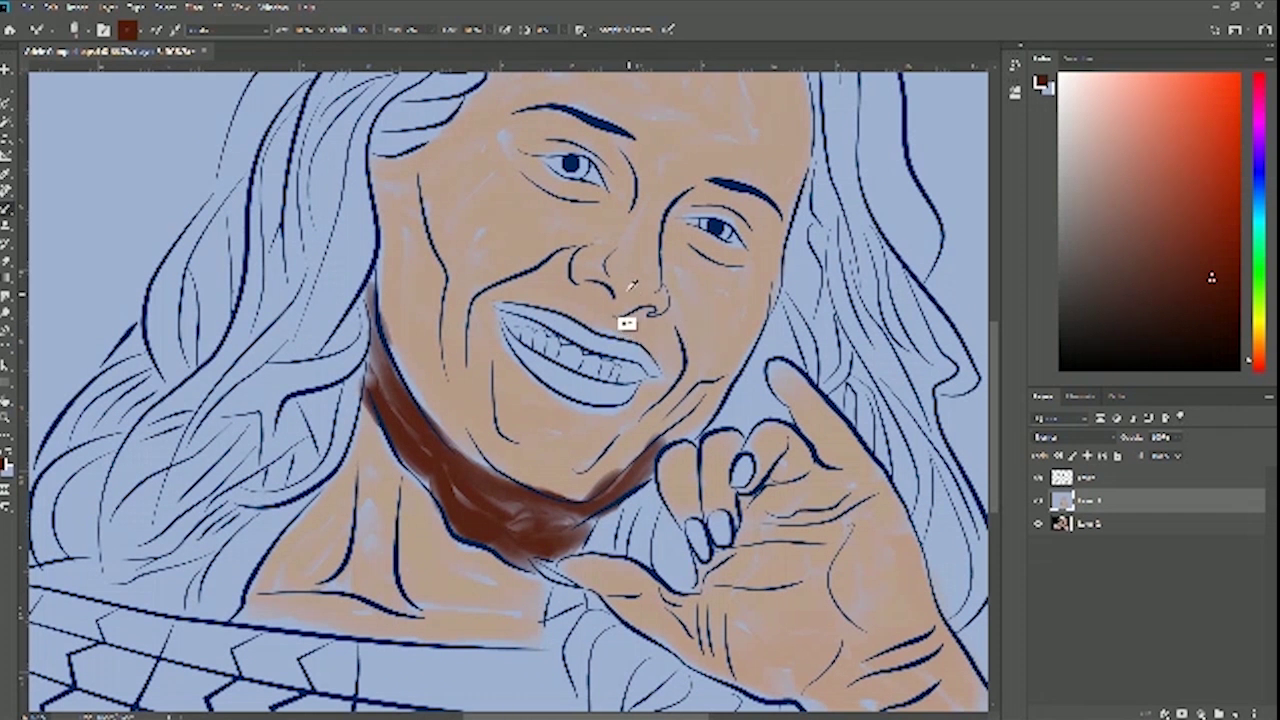
alt+click(618, 338)
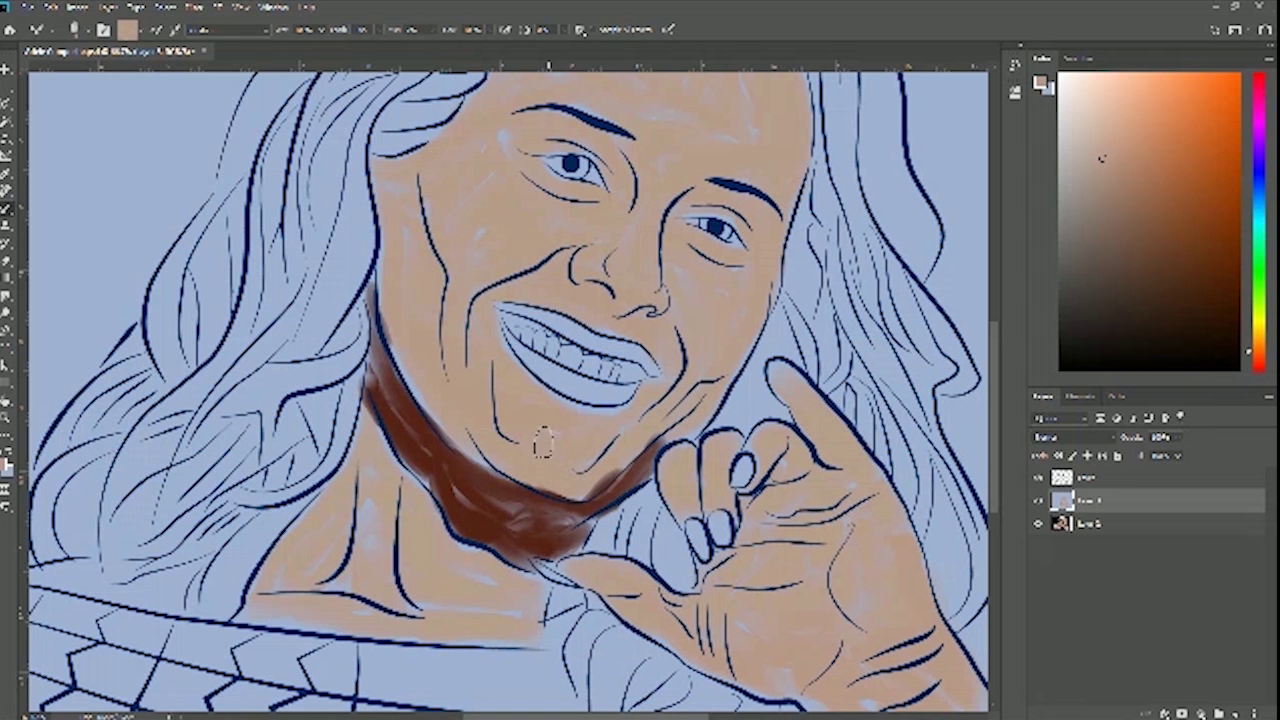
mouse_move(570, 483)
mouse_down()
mouse_move(627, 436)
mouse_move(601, 480)
mouse_move(630, 446)
mouse_move(620, 472)
mouse_move(650, 423)
mouse_move(627, 481)
mouse_move(613, 466)
mouse_move(633, 471)
mouse_move(579, 463)
mouse_move(642, 486)
mouse_move(576, 473)
mouse_up()
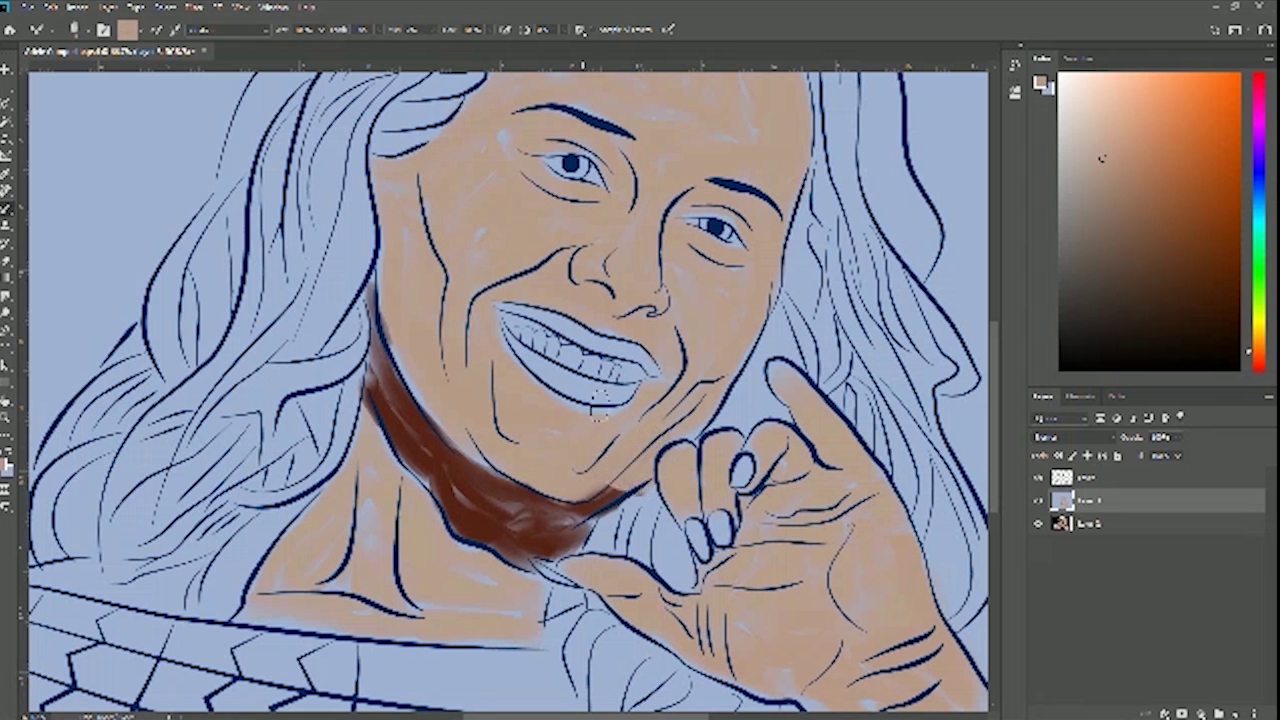
Sample dark brown from the hair in the reference photo and paint the shadowed strands beside the temple on the paint layer
scroll(700, 232, up, 5)
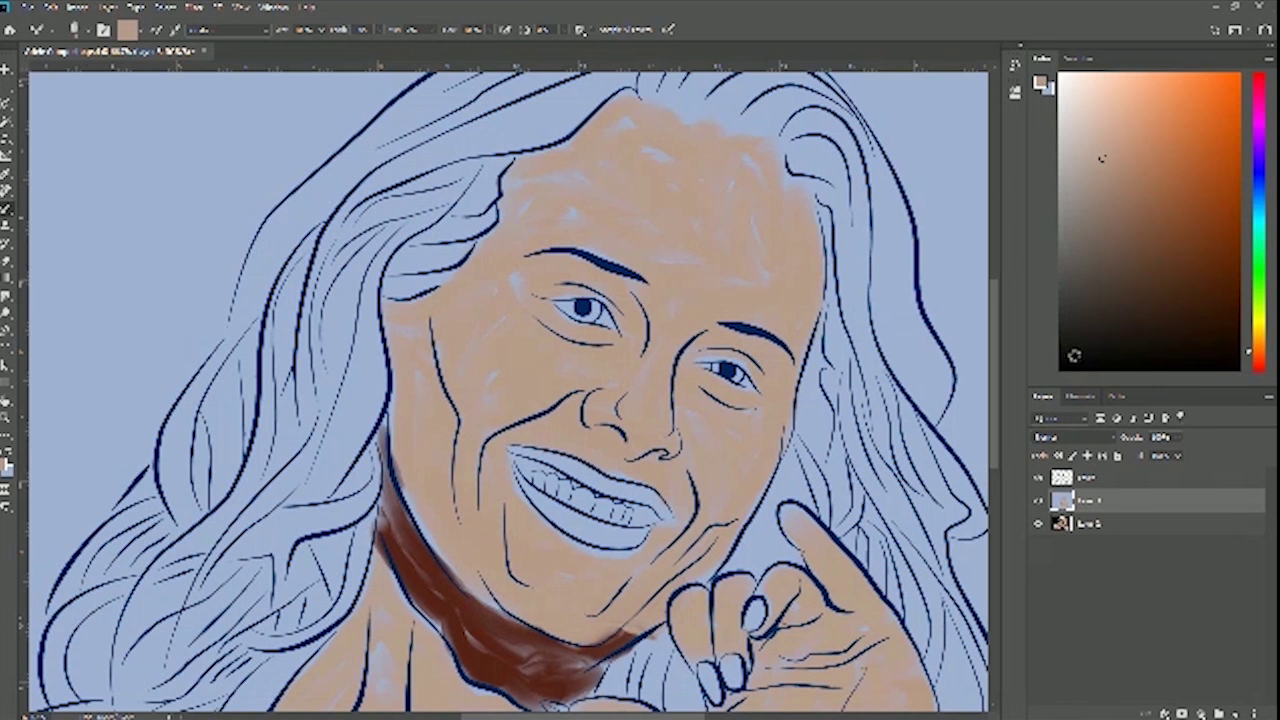
click(1039, 500)
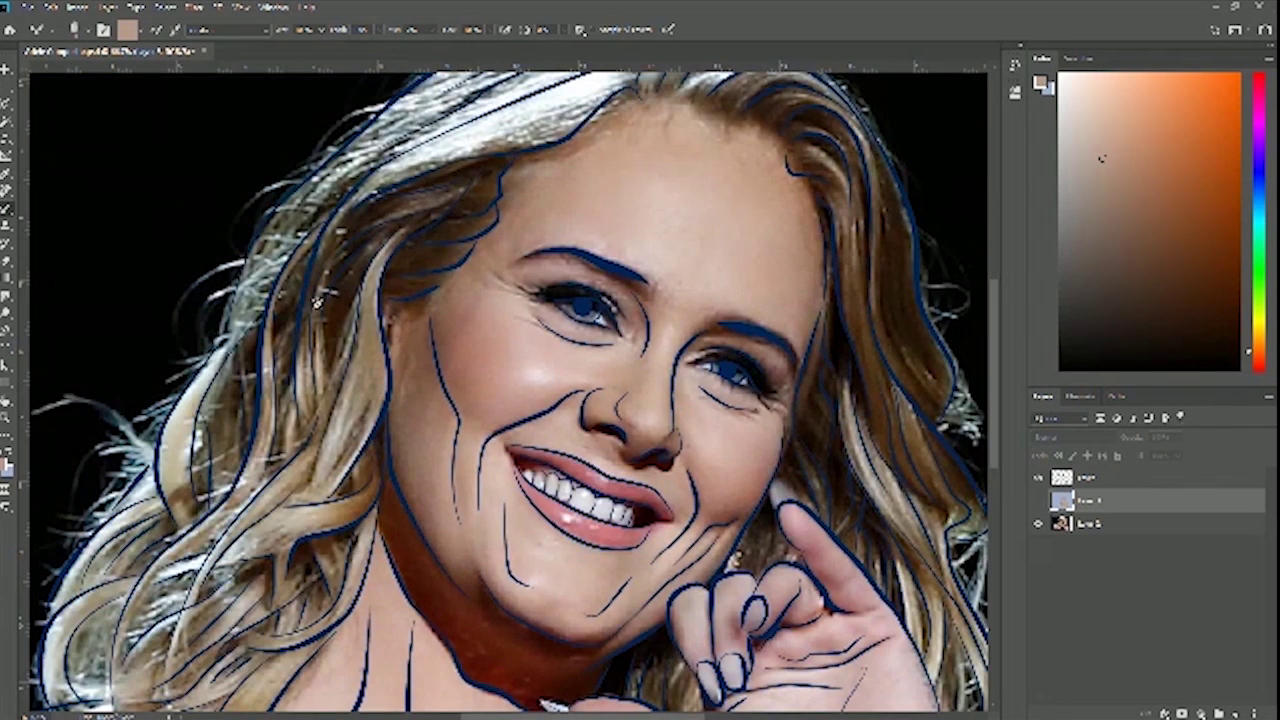
alt+click(486, 200)
alt+click(490, 186)
alt+click(491, 188)
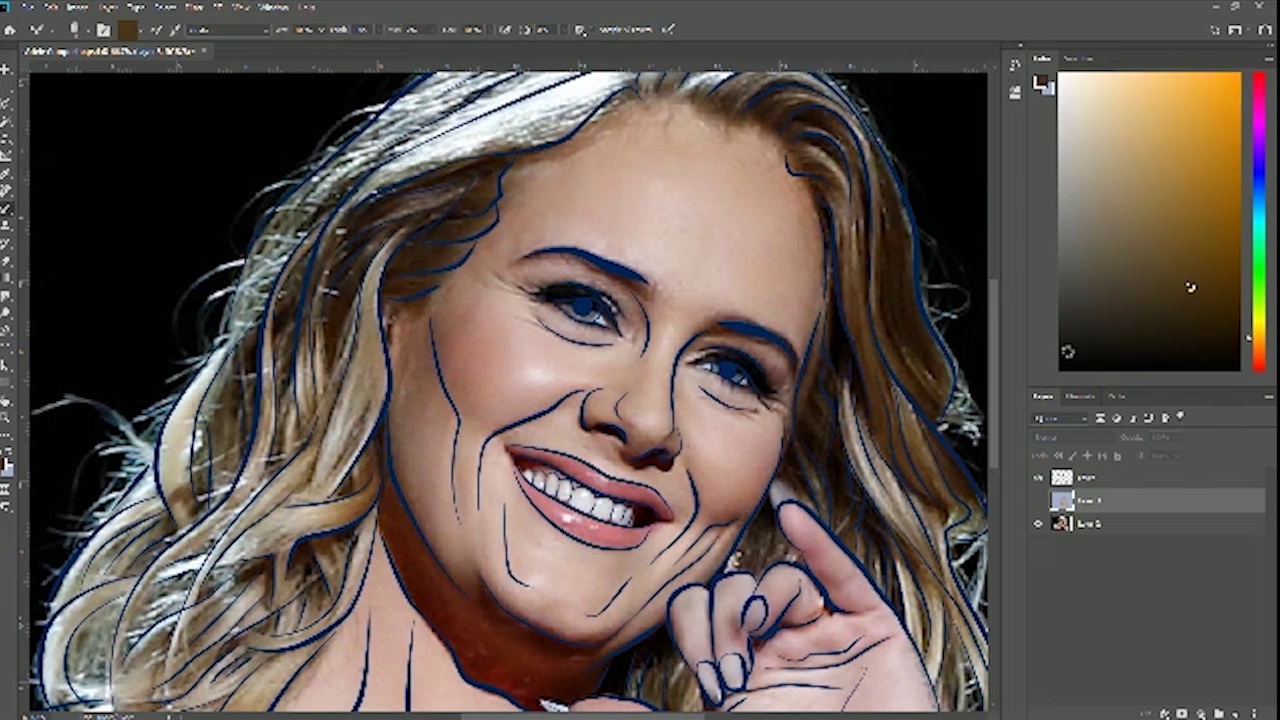
click(1038, 500)
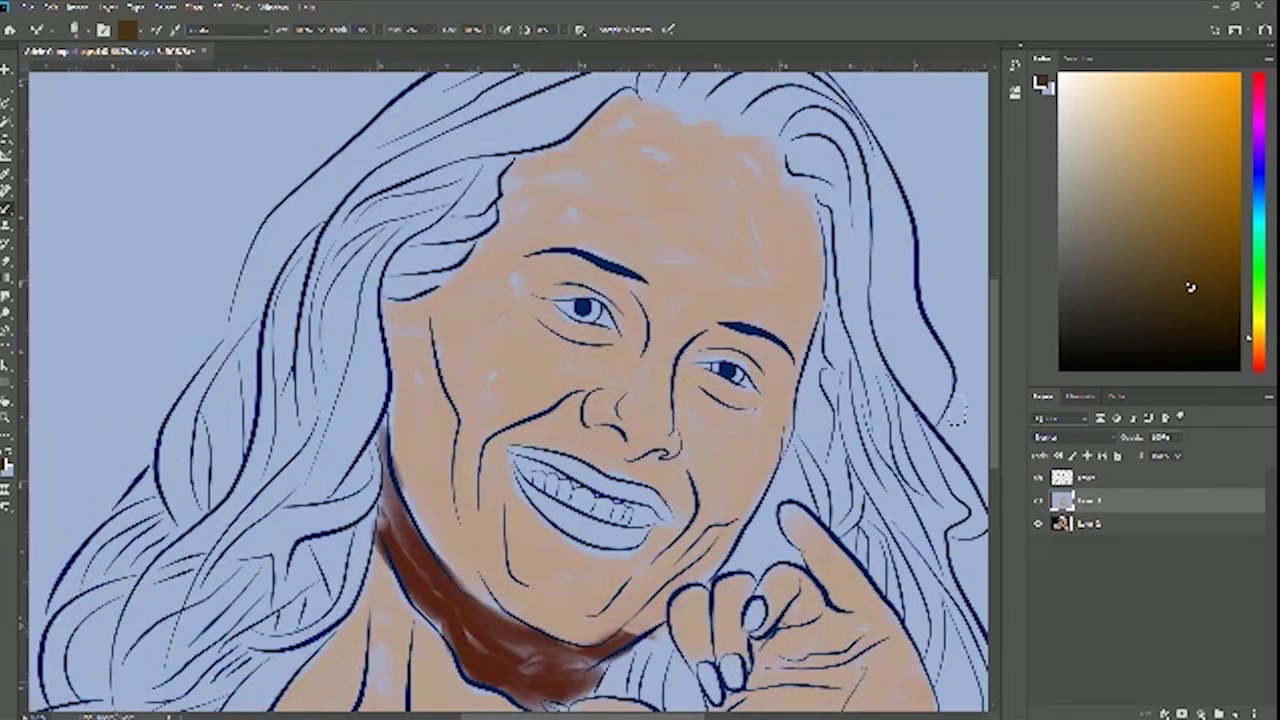
mouse_move(350, 218)
mouse_down()
mouse_move(457, 181)
mouse_move(482, 192)
mouse_move(486, 214)
mouse_move(440, 252)
mouse_move(420, 229)
mouse_move(409, 266)
mouse_move(471, 214)
mouse_move(390, 292)
mouse_move(460, 238)
mouse_move(433, 272)
mouse_move(492, 180)
mouse_move(490, 210)
mouse_move(503, 145)
mouse_move(358, 218)
mouse_move(440, 180)
mouse_up()
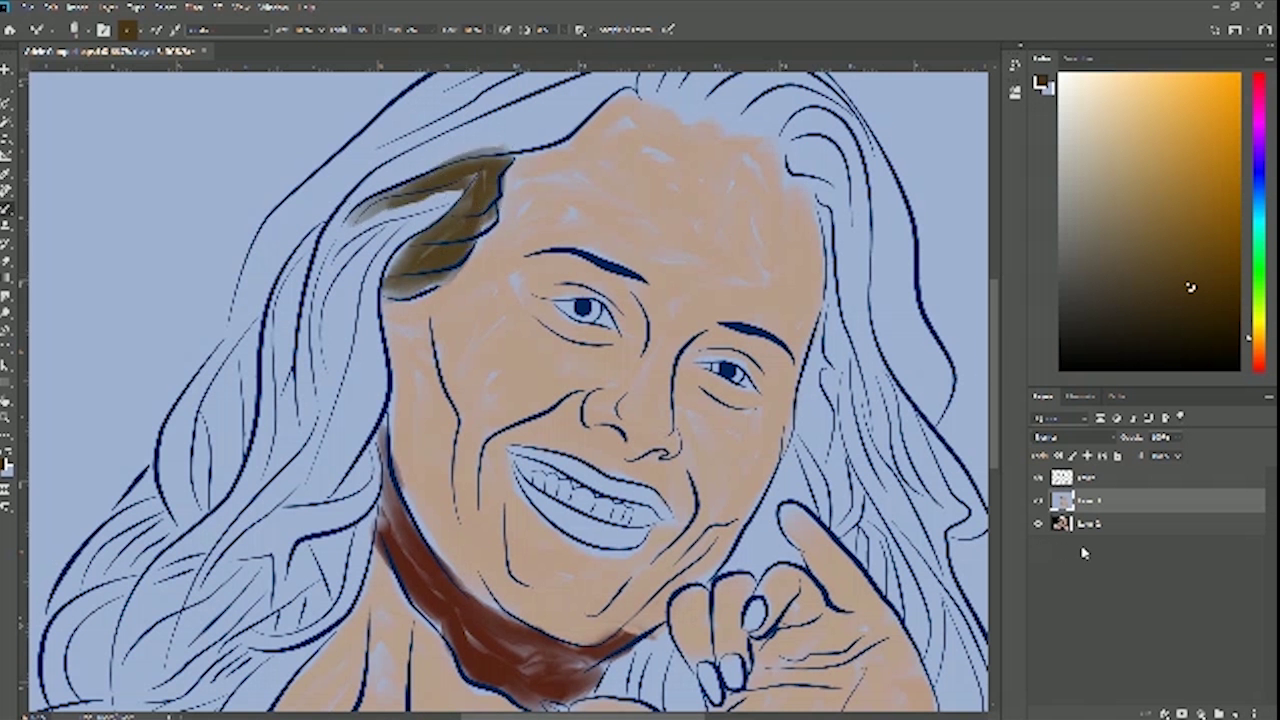
click(1039, 501)
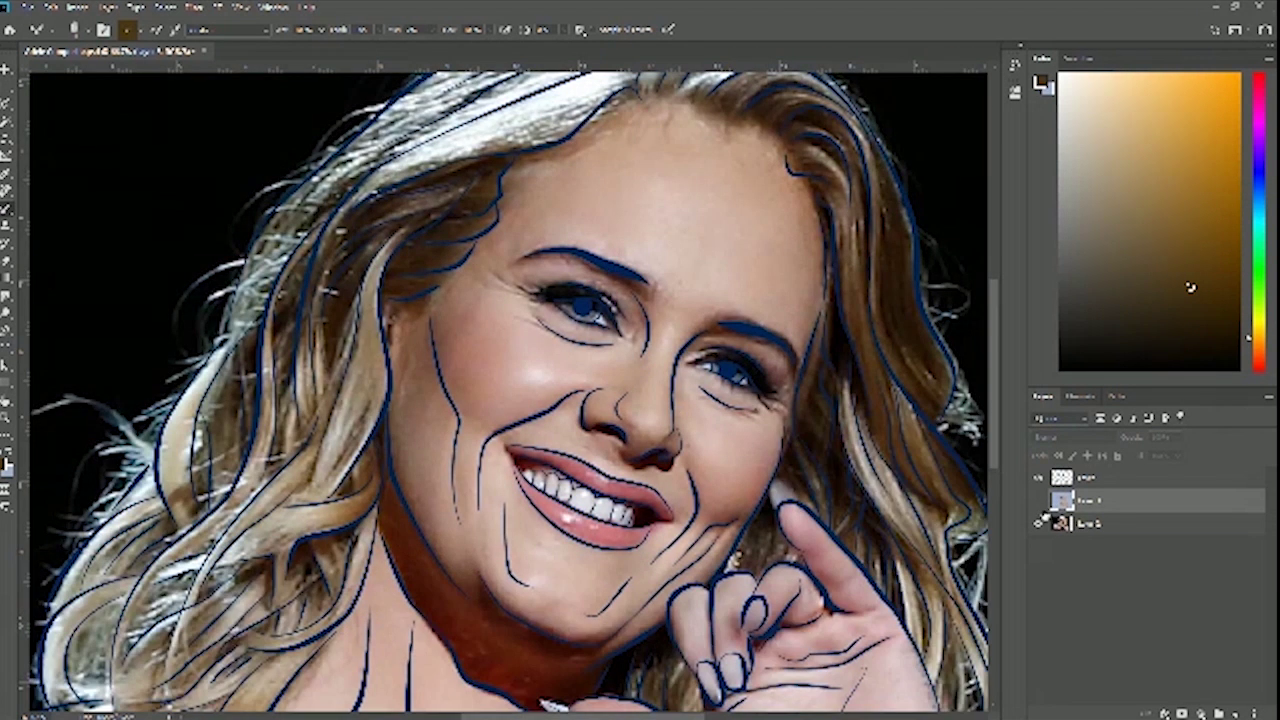
click(1039, 501)
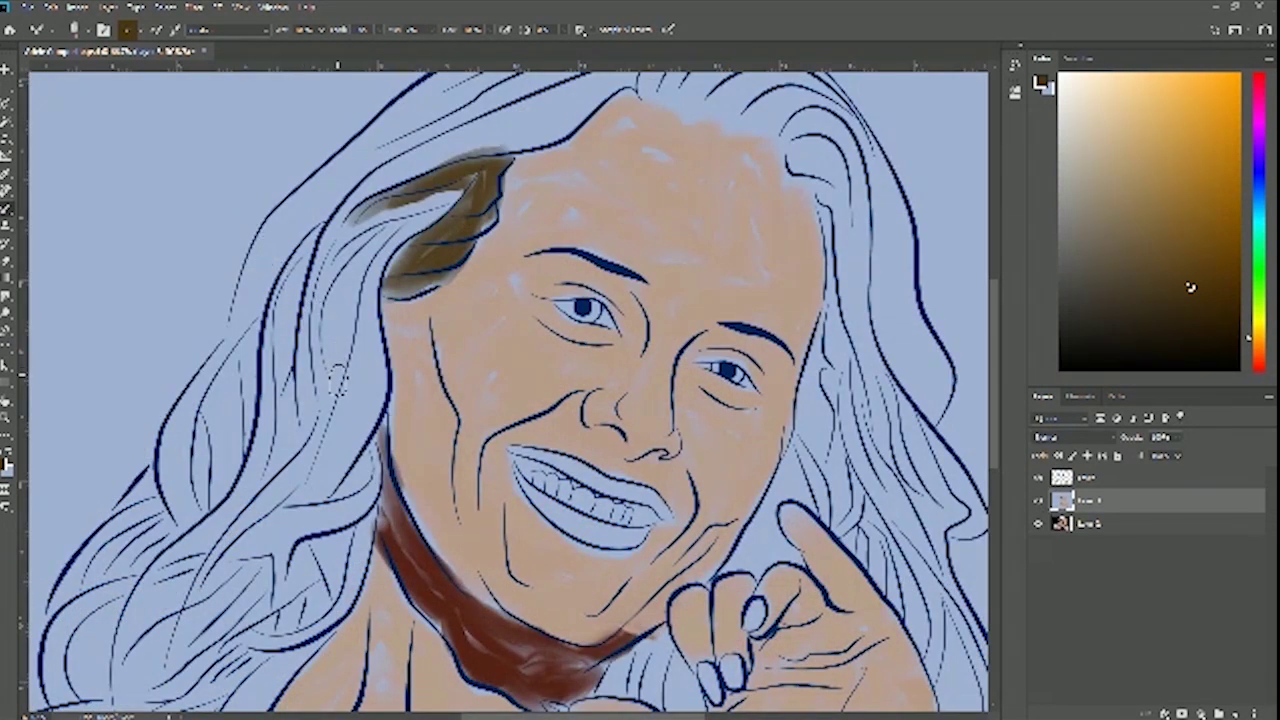
mouse_move(337, 366)
mouse_down()
mouse_move(340, 302)
mouse_move(338, 355)
mouse_move(340, 290)
mouse_move(365, 245)
mouse_move(342, 318)
mouse_move(370, 250)
mouse_move(395, 225)
mouse_move(365, 262)
mouse_move(407, 221)
mouse_move(336, 303)
mouse_move(375, 255)
mouse_up()
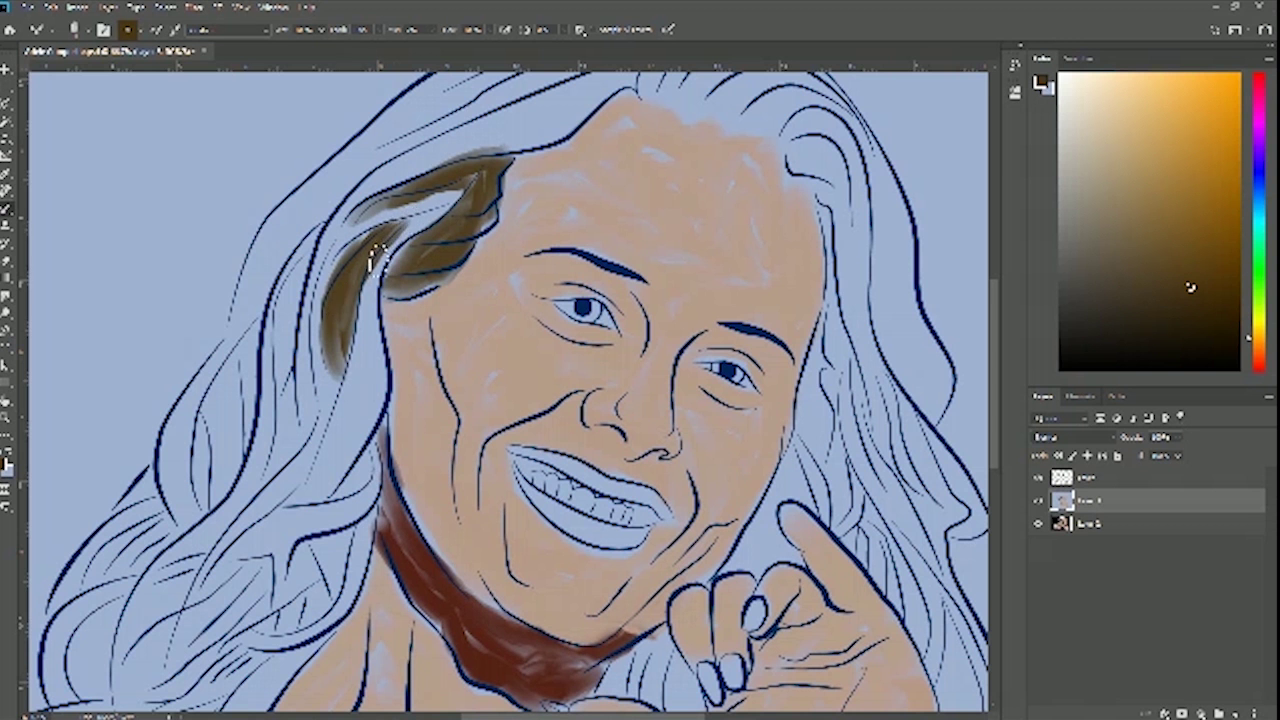
Paint the dark brown hair shadows along the hairline above the forehead, checking them against the reference photo
scroll(621, 245, up, 3)
scroll(650, 280, right, 2)
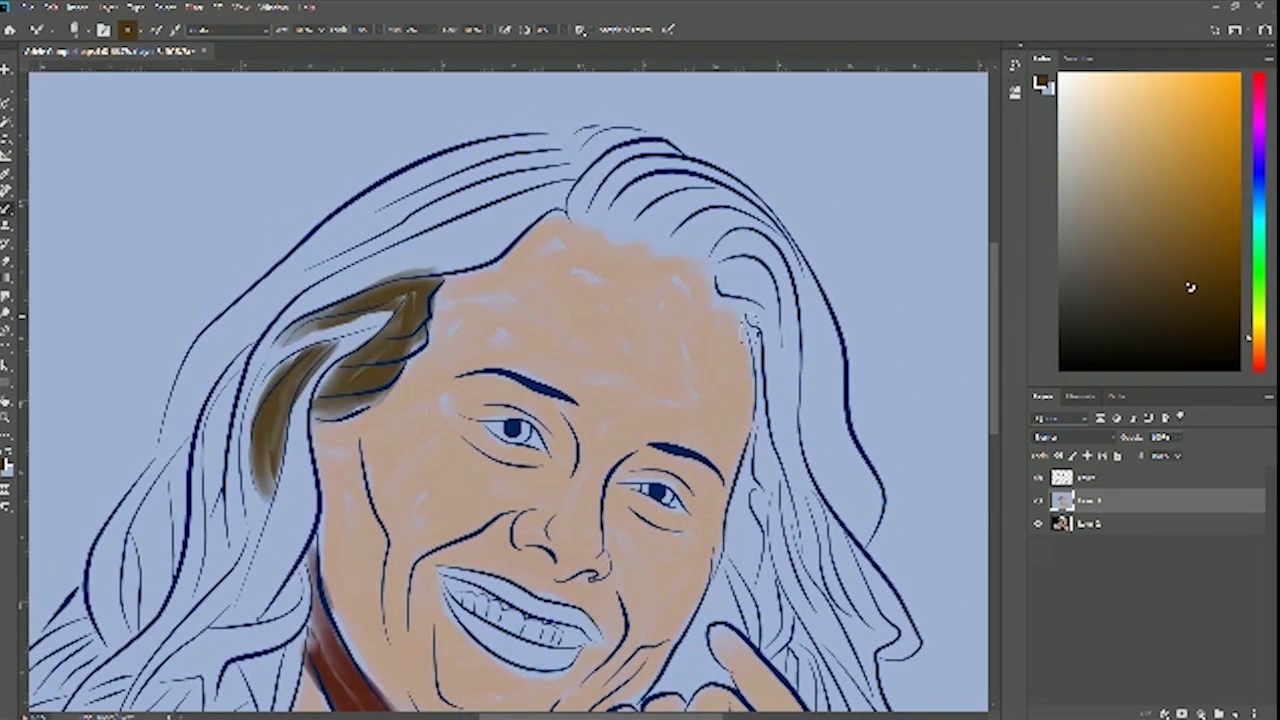
click(1038, 501)
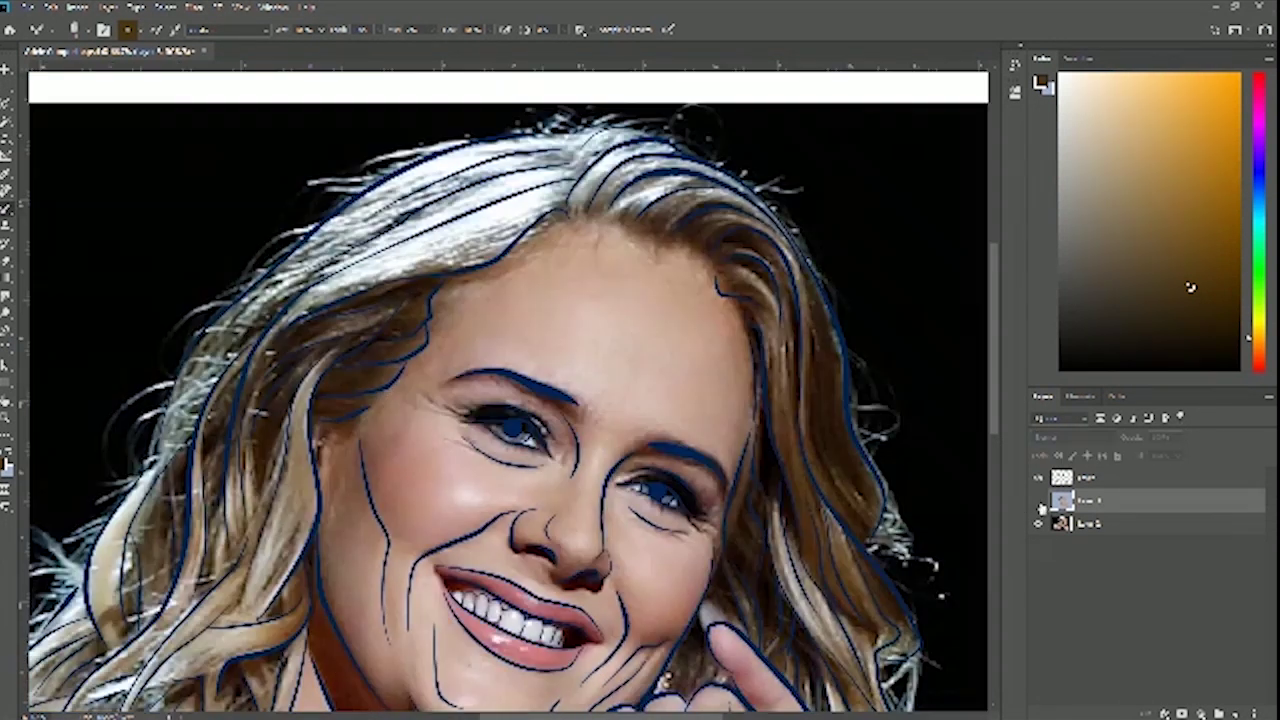
click(1038, 501)
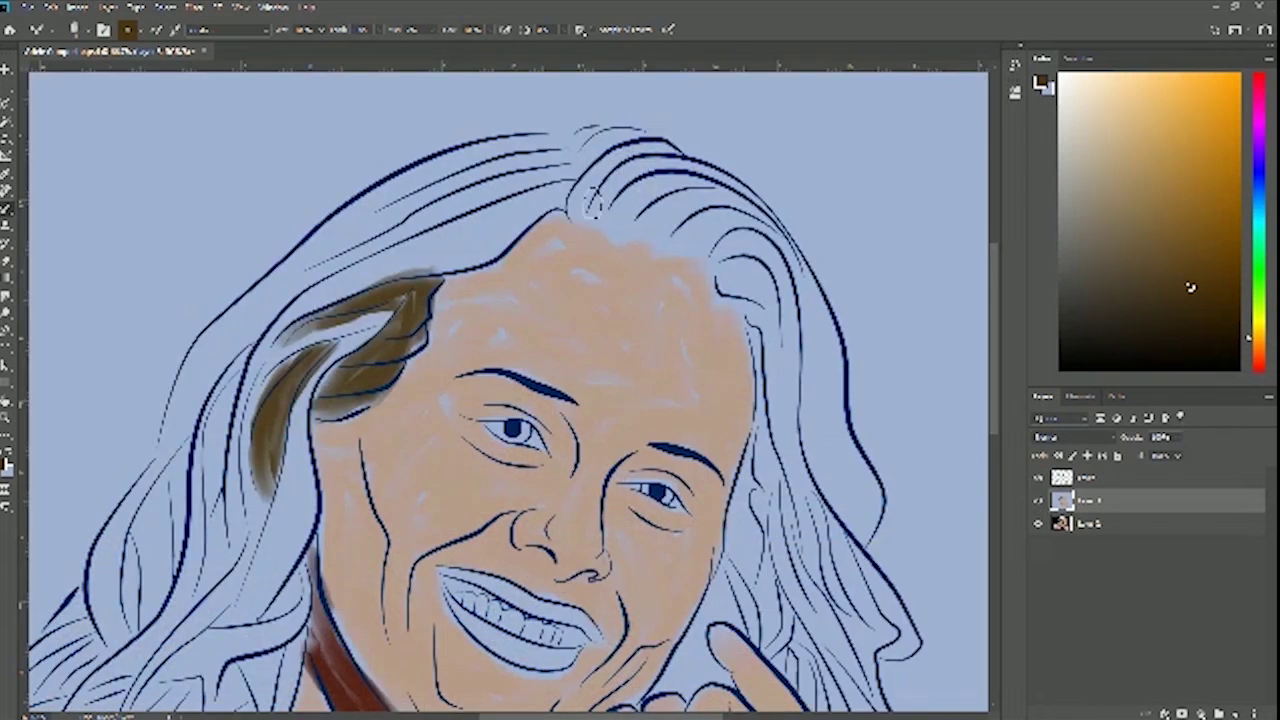
mouse_move(577, 221)
mouse_down()
mouse_move(611, 245)
mouse_move(660, 200)
mouse_move(628, 228)
mouse_move(642, 250)
mouse_move(631, 230)
mouse_move(645, 248)
mouse_move(680, 213)
mouse_move(642, 238)
mouse_move(670, 218)
mouse_move(698, 206)
mouse_up()
click(1039, 501)
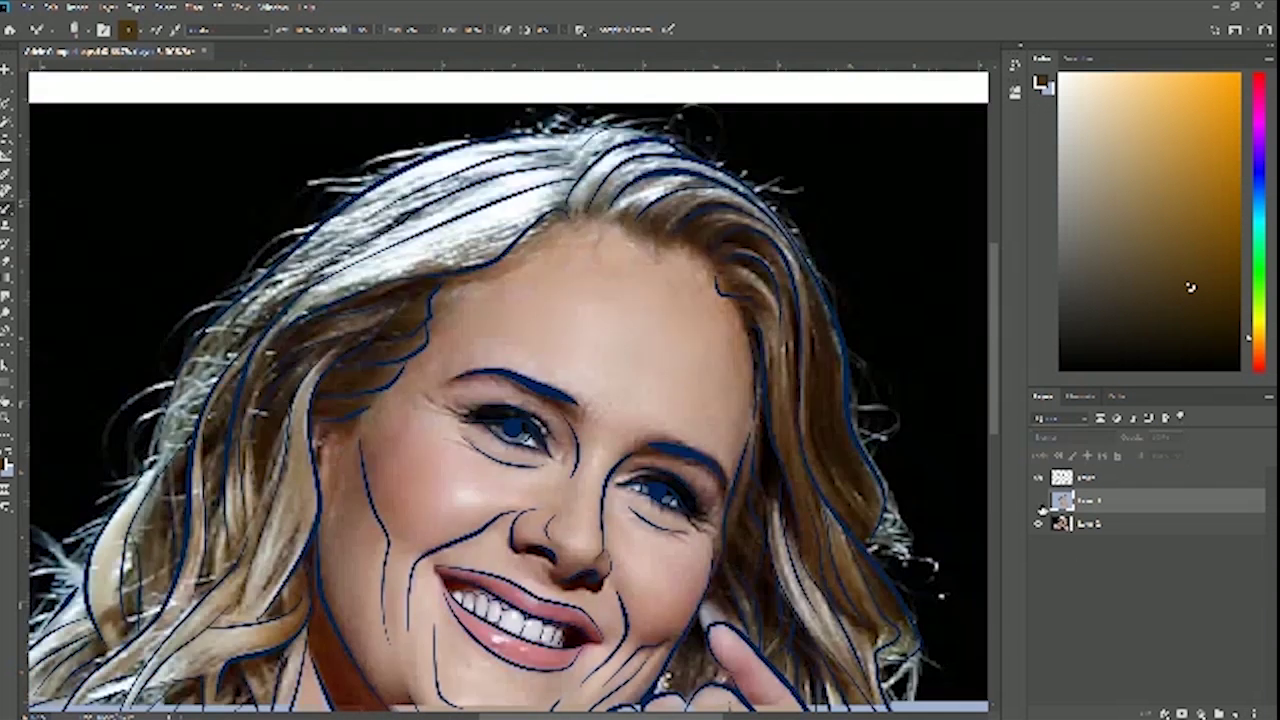
click(1039, 501)
mouse_move(697, 240)
mouse_down()
mouse_move(680, 255)
mouse_move(692, 228)
mouse_move(685, 275)
mouse_move(690, 245)
mouse_move(710, 240)
mouse_up()
mouse_move(768, 258)
mouse_down()
mouse_move(758, 240)
mouse_move(728, 236)
mouse_move(795, 282)
mouse_up()
mouse_move(724, 258)
mouse_down()
mouse_move(721, 275)
mouse_move(750, 305)
mouse_move(735, 260)
mouse_move(760, 280)
mouse_move(768, 254)
mouse_up()
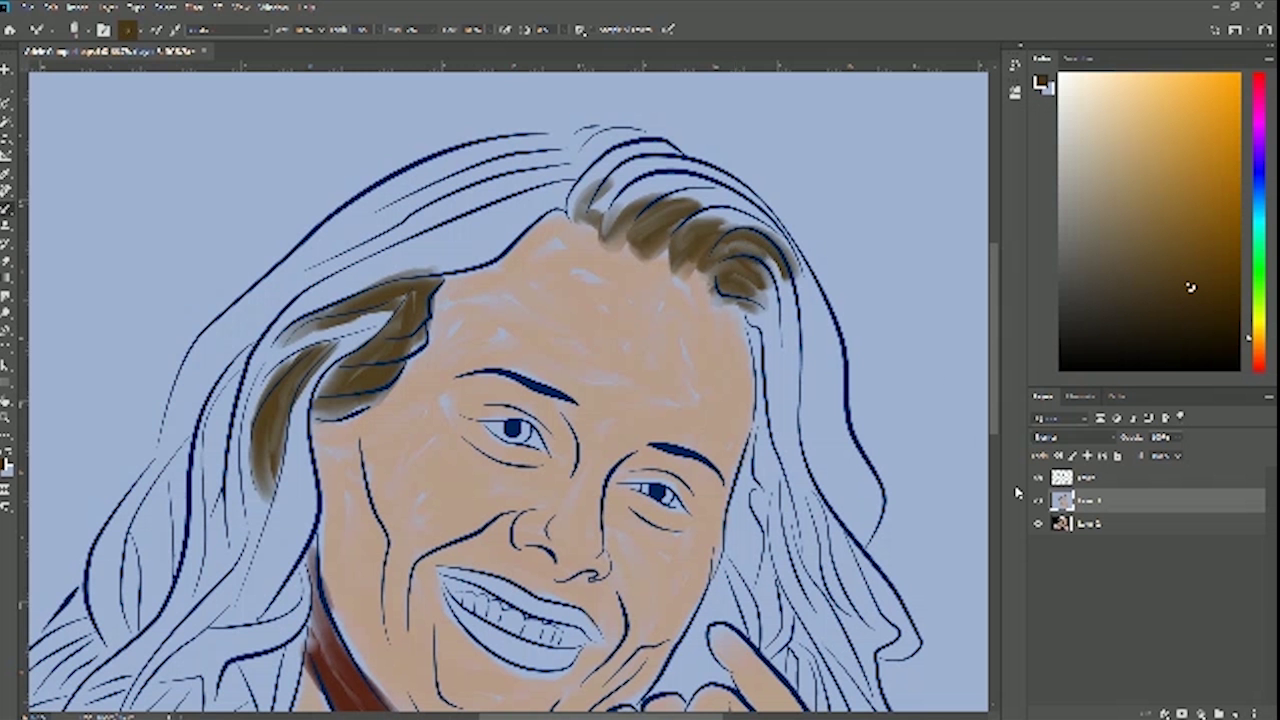
Paint dark brown shadows on the hair strands beside the right side of the forehead, using the reference photo as a guide
click(1038, 500)
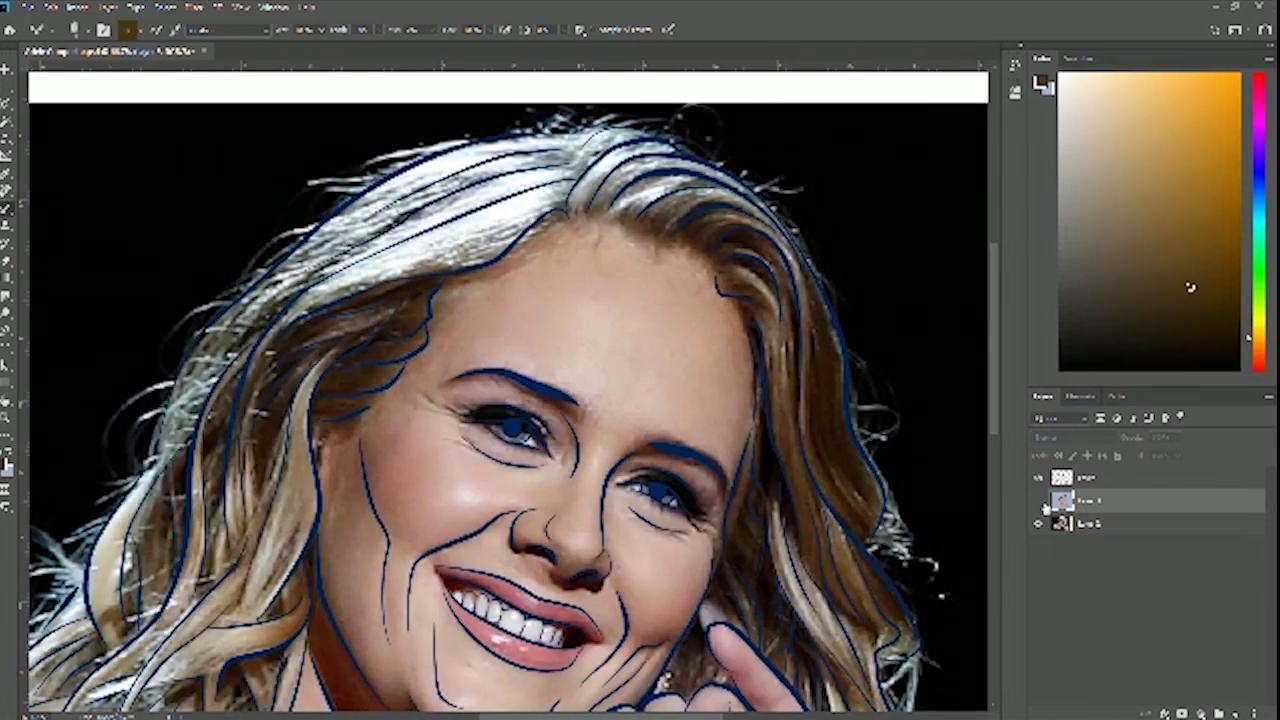
click(1038, 500)
mouse_move(778, 262)
mouse_down()
mouse_move(765, 295)
mouse_move(785, 390)
mouse_up()
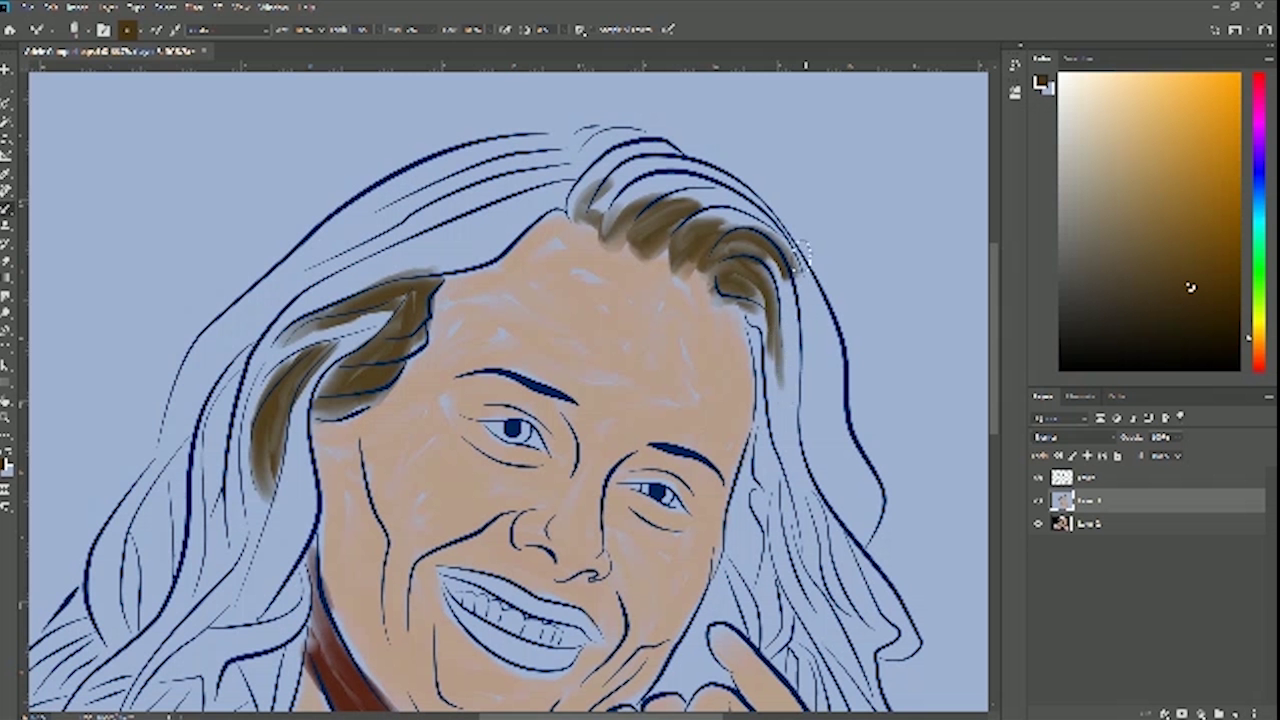
drag(803, 317, 793, 277)
drag(831, 332, 838, 425)
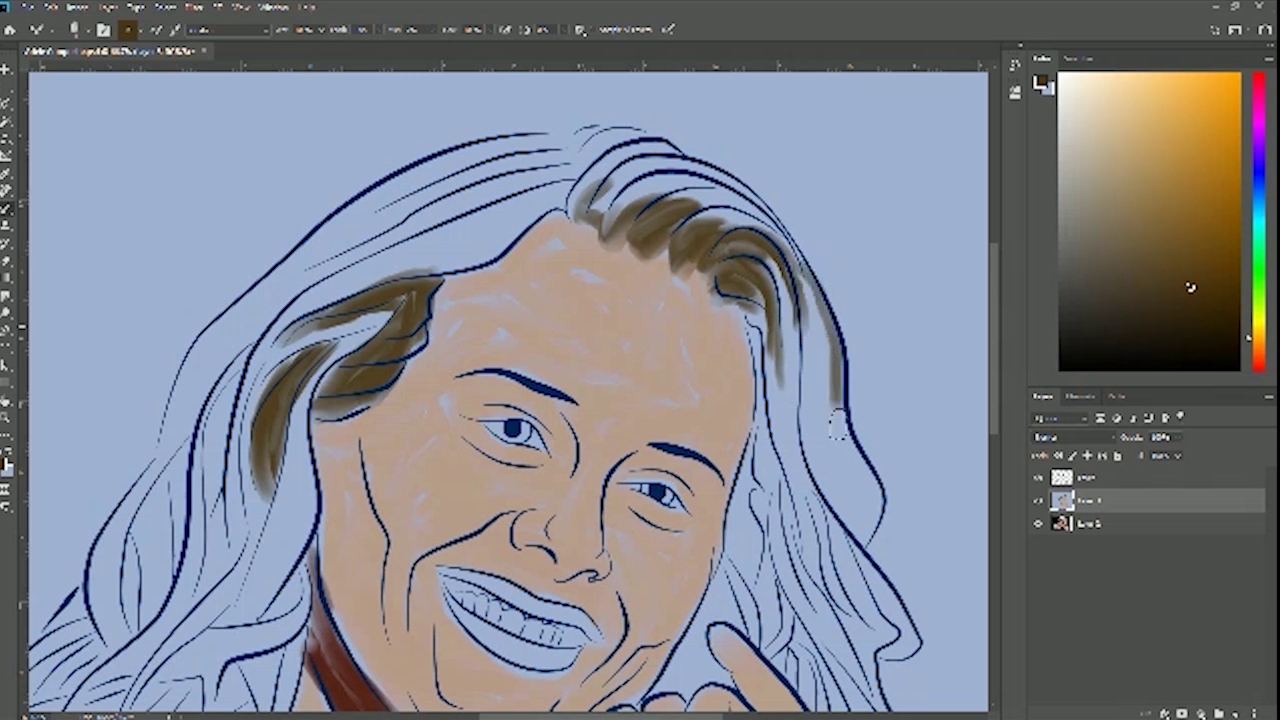
Fill the outer hair lock on the portrait's right side with dark brown down to its curled tip
click(1039, 501)
click(1039, 501)
mouse_move(814, 408)
mouse_down()
mouse_move(806, 293)
mouse_move(842, 459)
mouse_move(823, 420)
mouse_move(850, 488)
mouse_move(817, 392)
mouse_move(833, 468)
mouse_move(870, 512)
mouse_up()
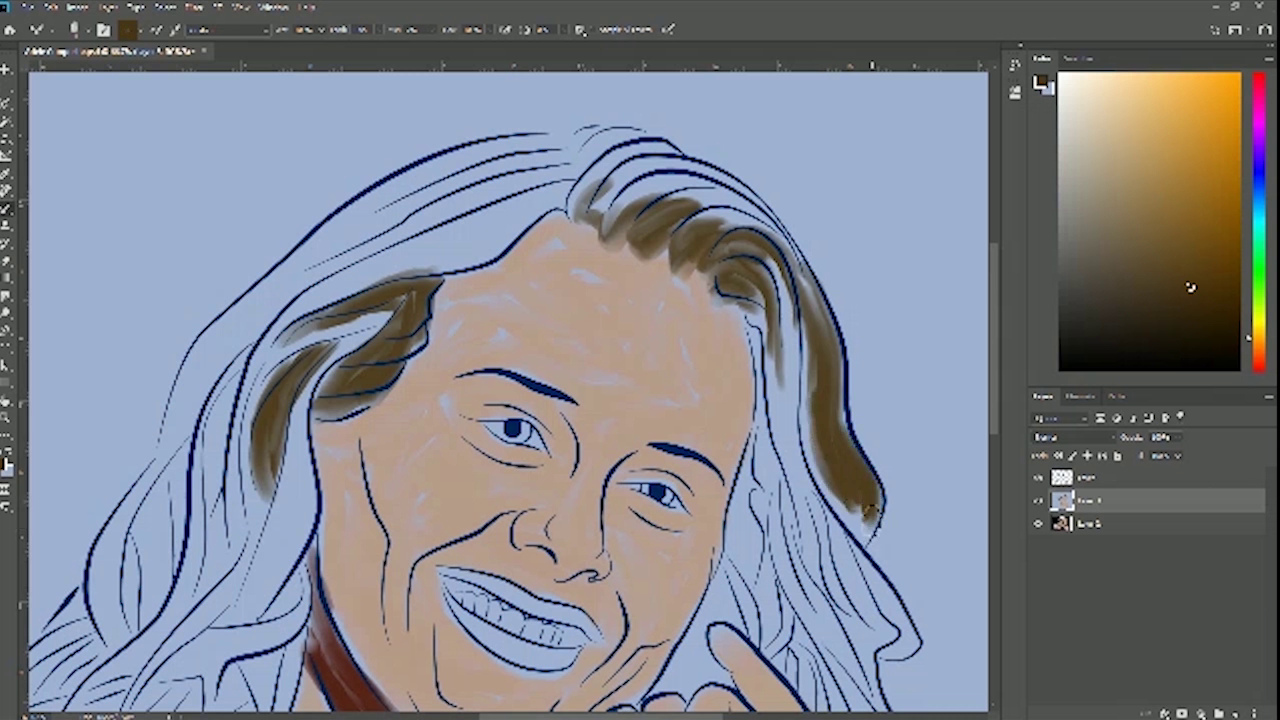
drag(838, 388, 841, 439)
drag(842, 352, 842, 411)
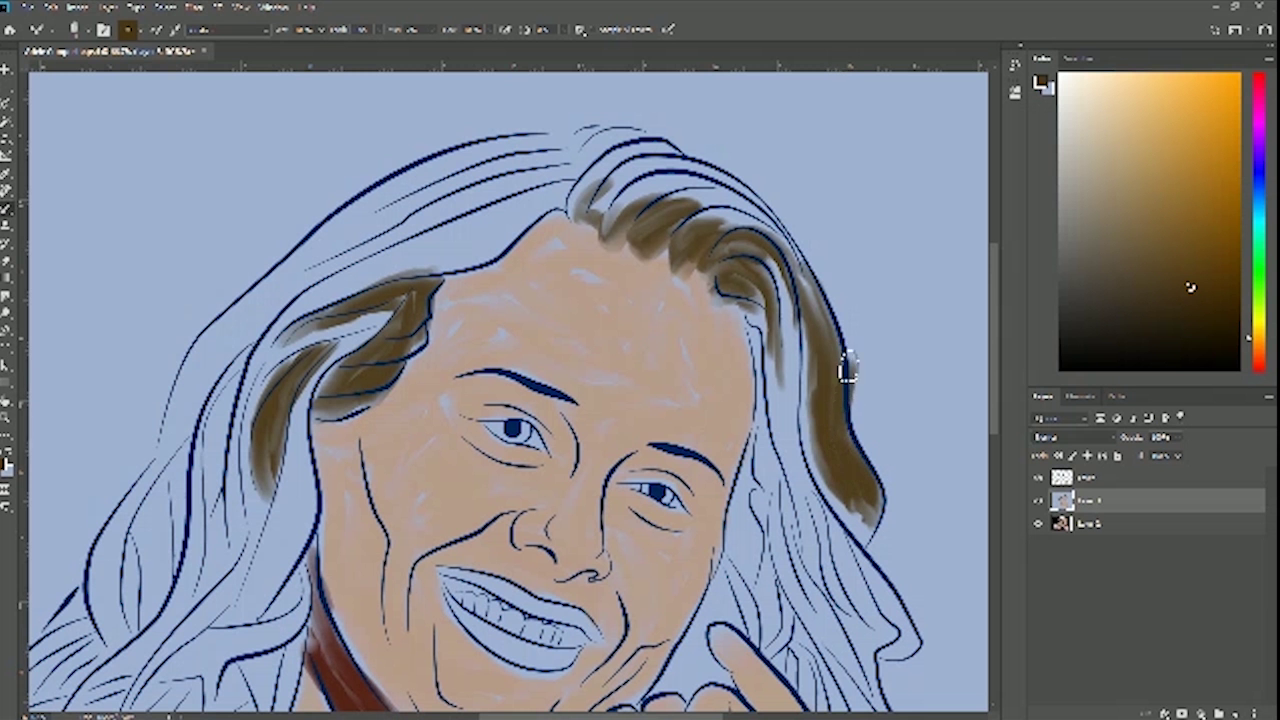
Try painting a long dark brown strand in the hair beside the right cheek and compare it with the reference photo
click(1039, 502)
click(1039, 502)
scroll(770, 430, down, 5)
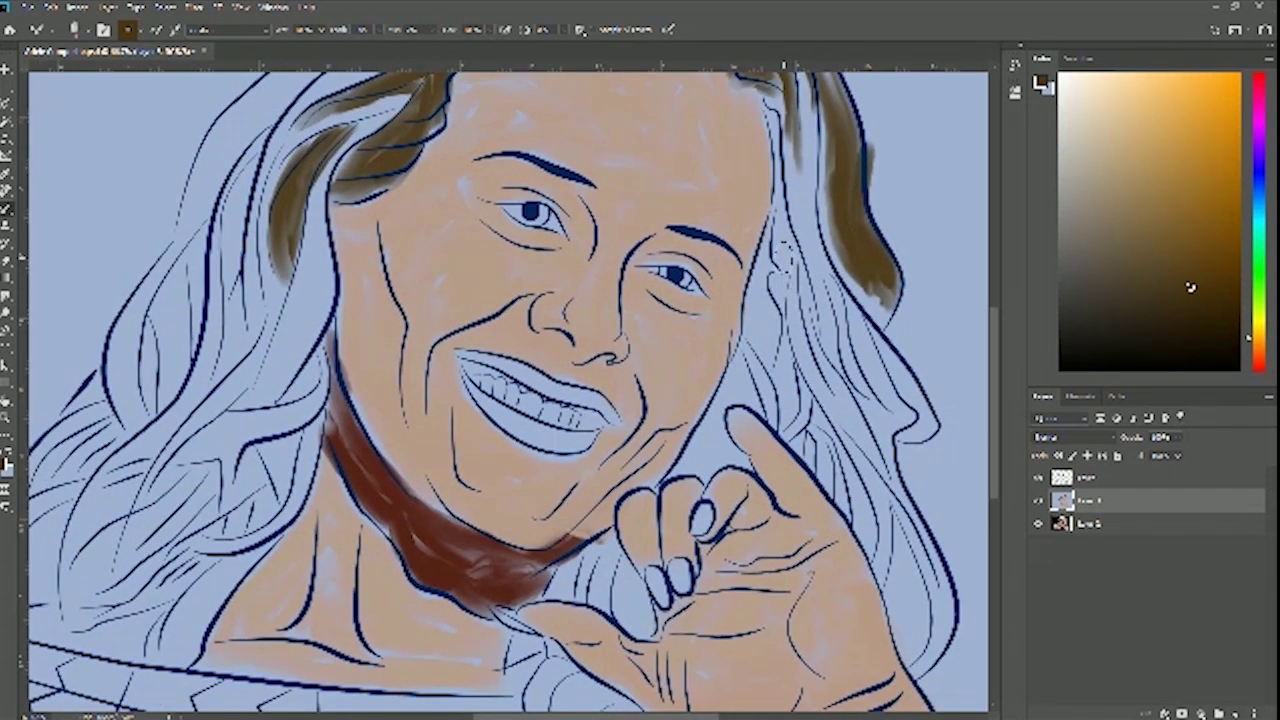
mouse_move(782, 238)
mouse_down()
mouse_move(782, 285)
mouse_move(780, 205)
mouse_move(806, 340)
mouse_up()
mouse_move(799, 275)
mouse_down()
mouse_move(834, 395)
mouse_move(816, 333)
mouse_up()
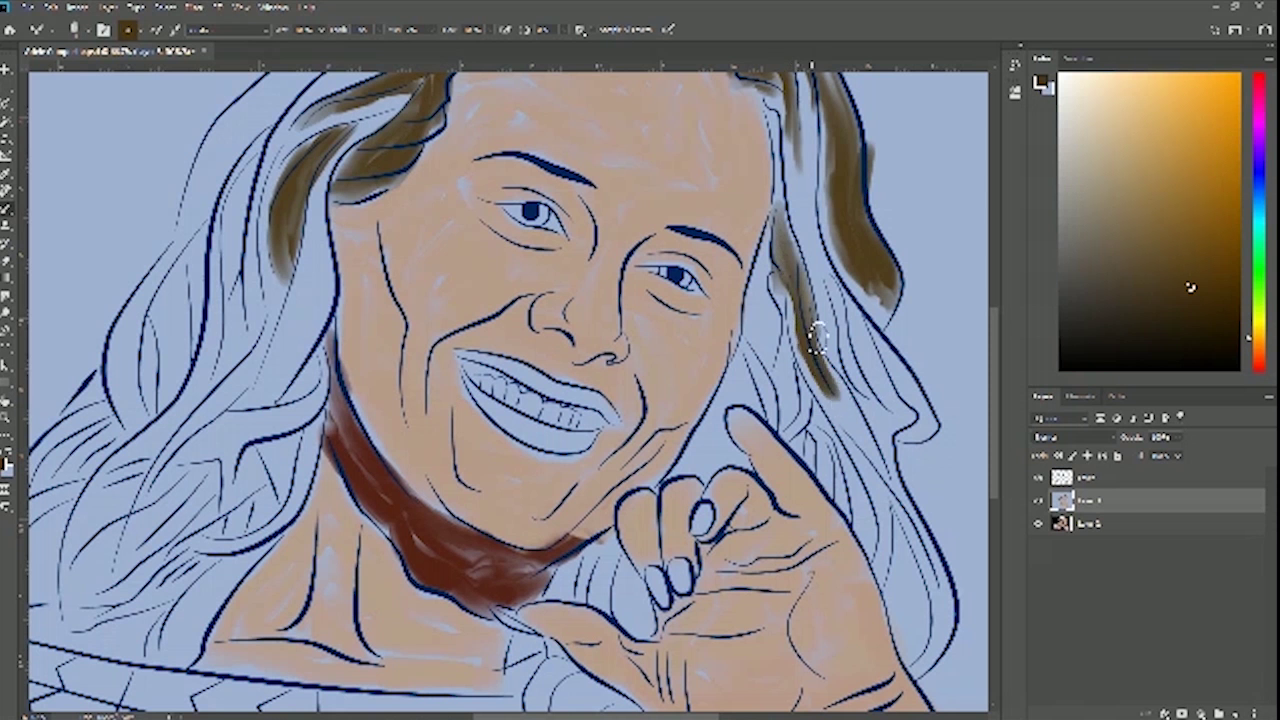
alt+click(1038, 521)
alt+click(1039, 520)
click(1038, 478)
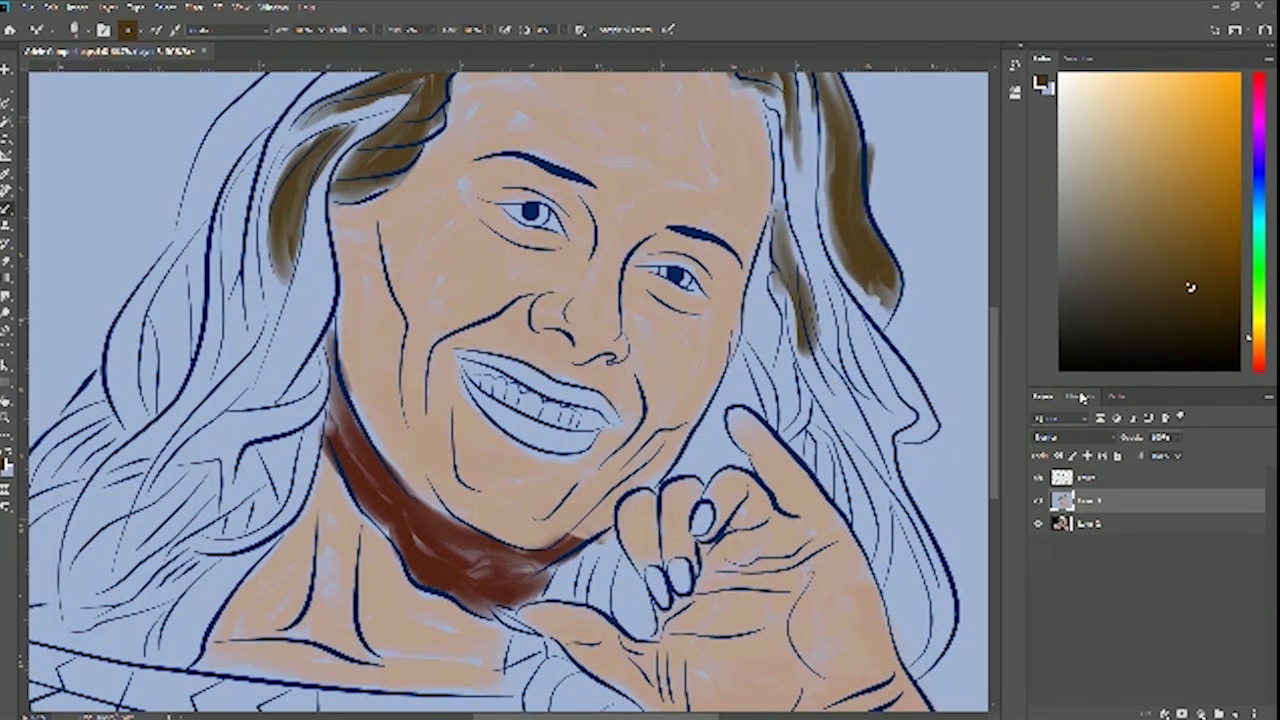
Step back through the history to undo the last dark brown strokes beside the right cheek
click(1016, 67)
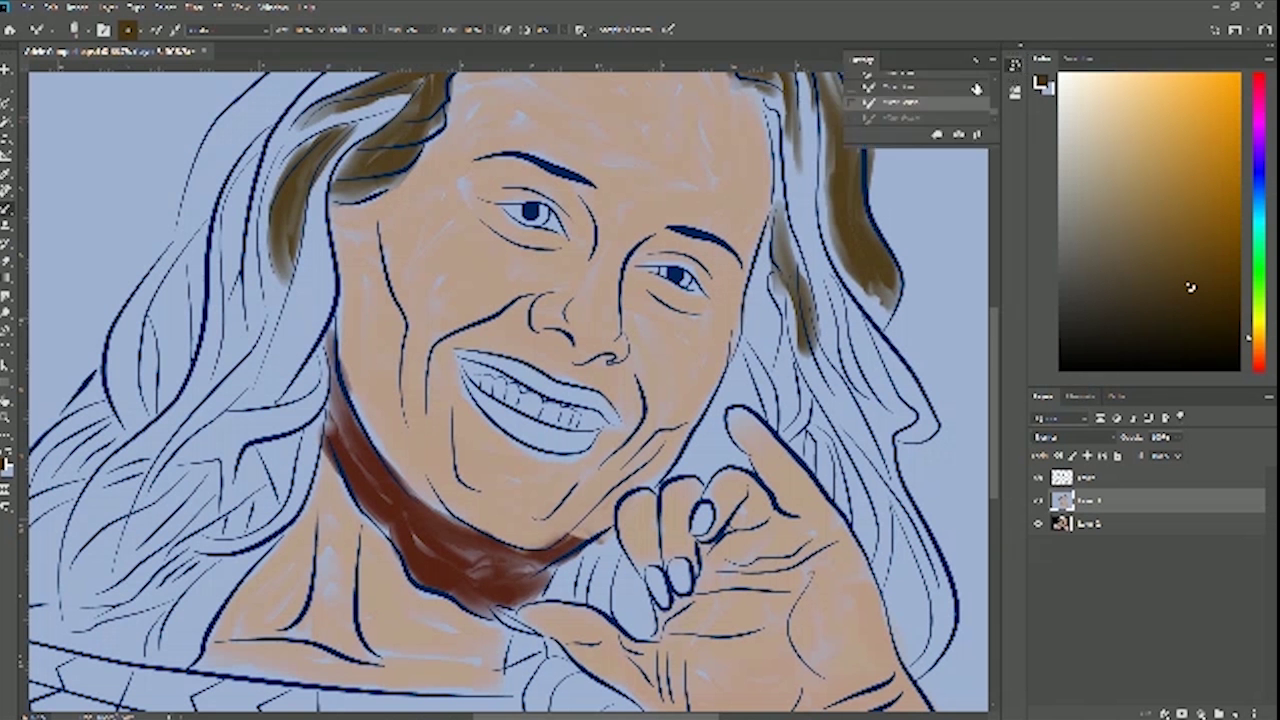
click(952, 89)
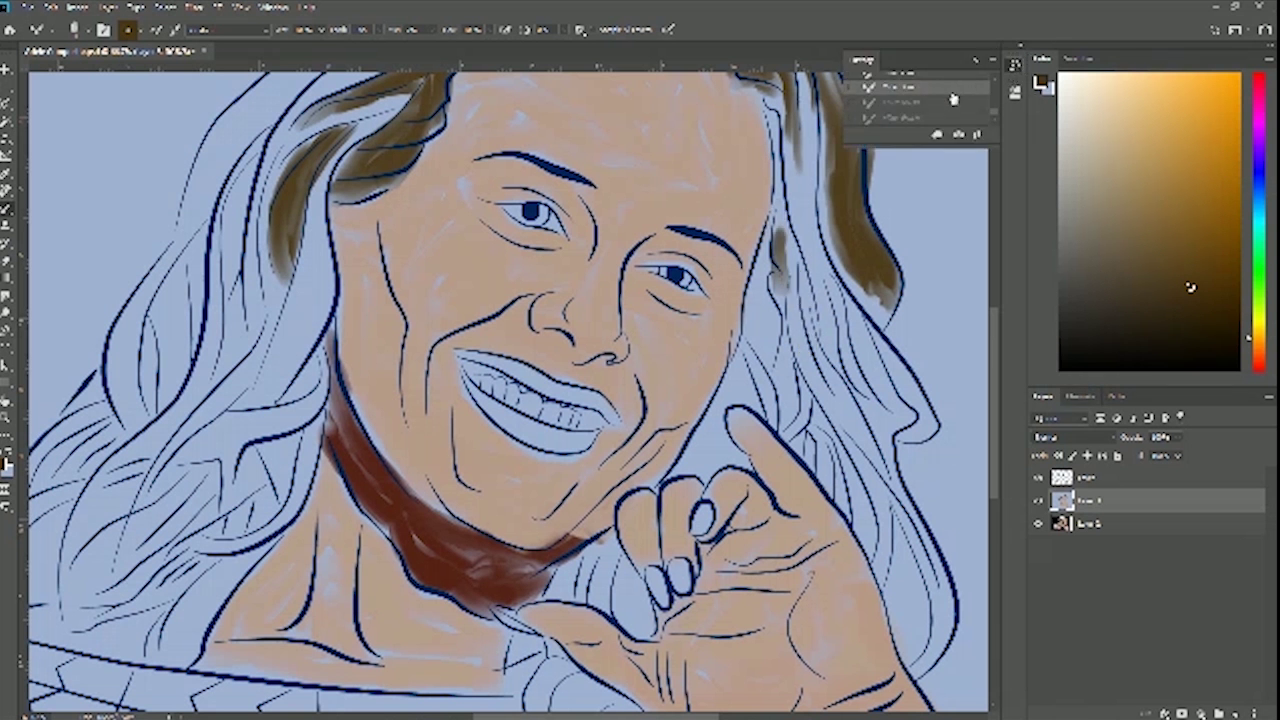
click(1016, 67)
Paint dark brown shadows in the hair between the right cheek and the raised hand, including the strands behind the fingertip
mouse_move(787, 258)
mouse_down()
mouse_move(890, 461)
mouse_move(820, 333)
mouse_move(792, 243)
mouse_move(781, 379)
mouse_move(770, 262)
mouse_up()
mouse_move(778, 345)
mouse_down()
mouse_move(792, 378)
mouse_move(774, 335)
mouse_move(780, 285)
mouse_move(797, 382)
mouse_move(850, 515)
mouse_move(825, 438)
mouse_move(834, 490)
mouse_move(814, 432)
mouse_move(829, 476)
mouse_move(795, 425)
mouse_move(758, 325)
mouse_move(758, 275)
mouse_move(752, 340)
mouse_up()
mouse_move(707, 430)
mouse_down()
mouse_move(694, 466)
mouse_move(710, 446)
mouse_move(737, 458)
mouse_move(683, 468)
mouse_move(716, 418)
mouse_move(729, 461)
mouse_move(712, 438)
mouse_move(748, 394)
mouse_move(736, 391)
mouse_move(738, 361)
mouse_move(707, 468)
mouse_move(745, 456)
mouse_up()
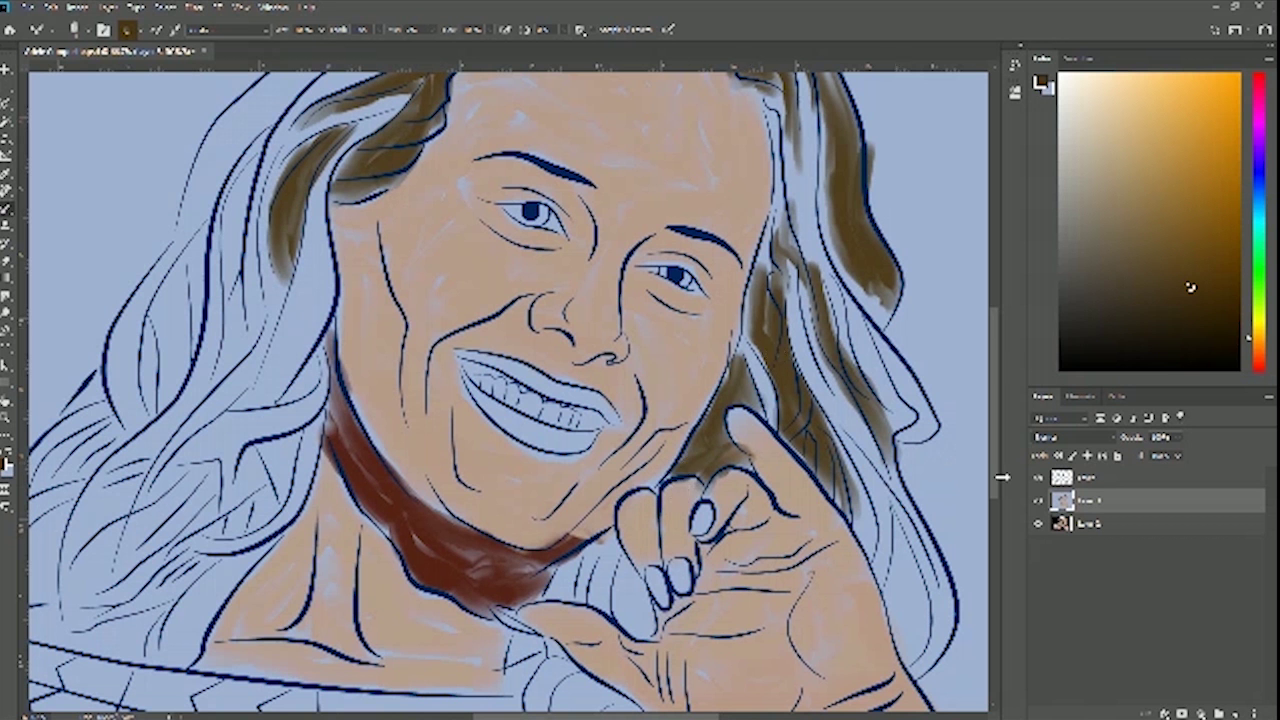
Paint the dark brown hair between the chin and the curled fingers and the wavy hair beneath the hand, following the reference photo
click(1039, 502)
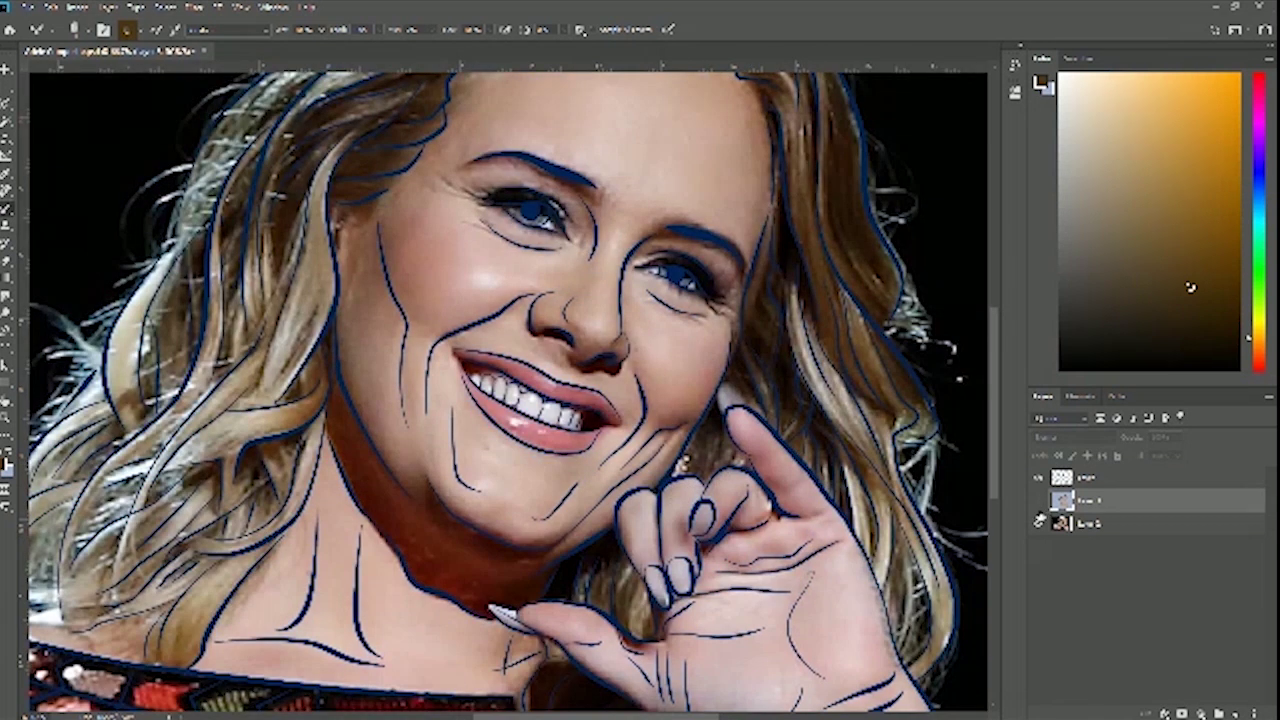
click(1039, 501)
scroll(570, 483, down, 5)
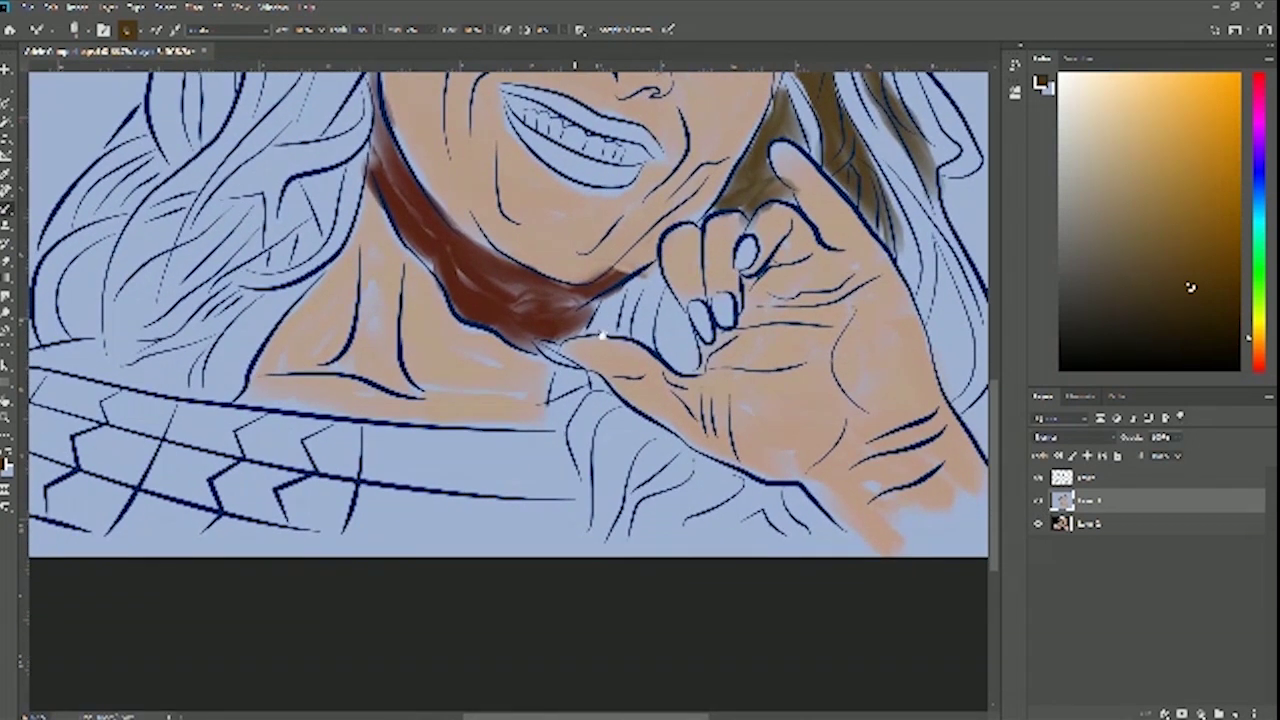
mouse_move(612, 306)
mouse_down()
mouse_move(655, 269)
mouse_move(688, 365)
mouse_move(648, 325)
mouse_move(656, 336)
mouse_move(598, 335)
mouse_move(628, 300)
mouse_move(630, 312)
mouse_move(655, 302)
mouse_move(640, 325)
mouse_up()
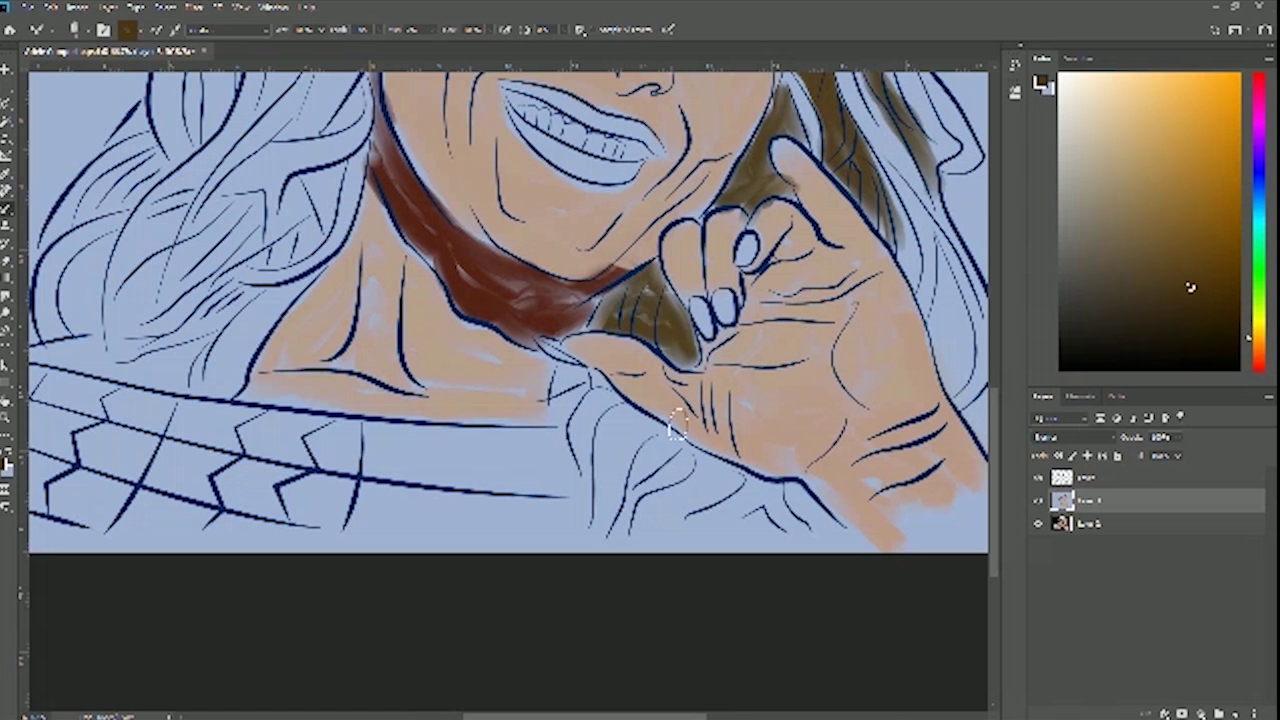
mouse_move(588, 378)
mouse_down()
mouse_move(588, 472)
mouse_move(581, 437)
mouse_move(588, 419)
mouse_move(596, 535)
mouse_move(621, 465)
mouse_move(654, 473)
mouse_move(646, 494)
mouse_move(648, 478)
mouse_move(701, 479)
mouse_move(640, 547)
mouse_move(728, 499)
mouse_move(643, 532)
mouse_move(708, 492)
mouse_move(751, 522)
mouse_move(709, 515)
mouse_move(736, 517)
mouse_move(768, 492)
mouse_move(821, 557)
mouse_move(793, 535)
mouse_move(703, 525)
mouse_move(726, 515)
mouse_move(695, 547)
mouse_move(743, 502)
mouse_move(783, 503)
mouse_move(636, 494)
mouse_move(623, 510)
mouse_move(636, 437)
mouse_move(623, 442)
mouse_move(633, 512)
mouse_move(668, 465)
mouse_move(641, 484)
mouse_move(655, 445)
mouse_move(688, 474)
mouse_move(649, 509)
mouse_move(764, 487)
mouse_move(700, 482)
mouse_up()
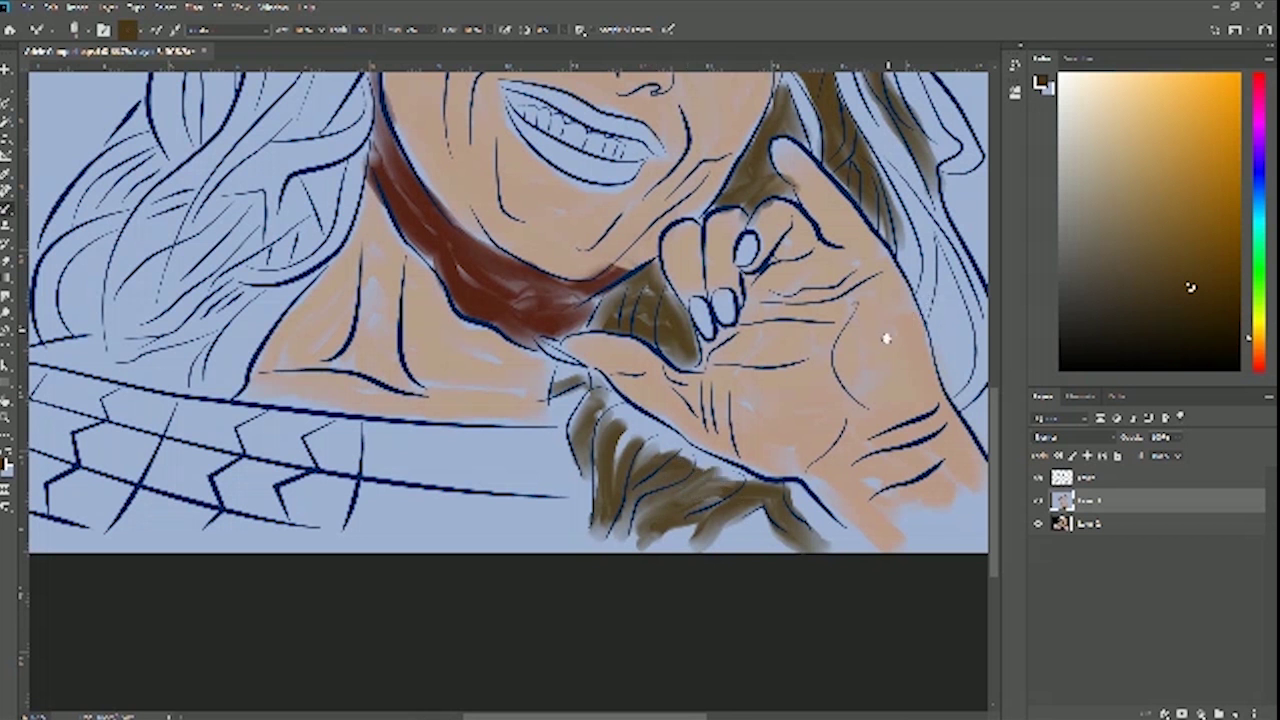
Check the reference photo and paint a dark brown shadow in the lower hair lock beside the wrist
scroll(886, 313, down, 3)
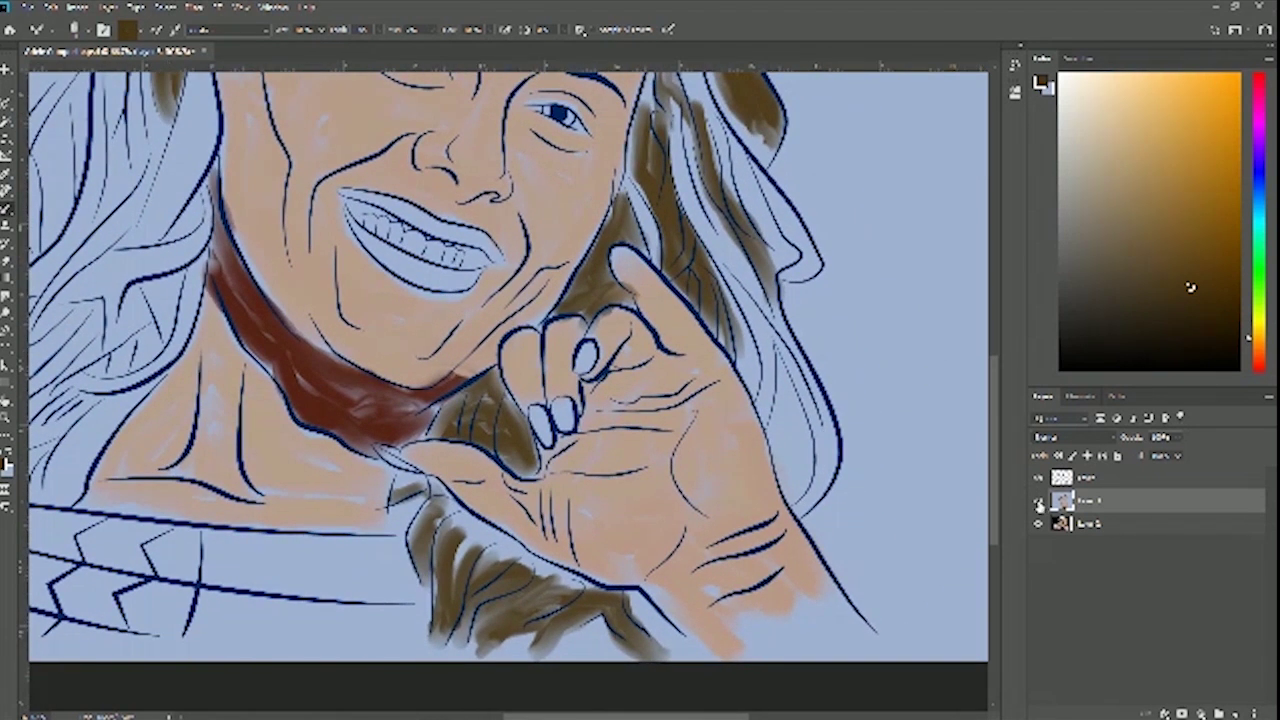
click(1038, 500)
click(1038, 500)
mouse_move(778, 430)
mouse_down()
mouse_move(777, 389)
mouse_move(780, 441)
mouse_move(782, 381)
mouse_move(803, 447)
mouse_move(796, 497)
mouse_move(786, 440)
mouse_up()
Paint dark brown roots around the hair parting at the top of the head, guided by the reference photo
mouse_move(771, 343)
mouse_down()
mouse_move(812, 406)
mouse_move(886, 591)
mouse_up()
drag(786, 240, 869, 397)
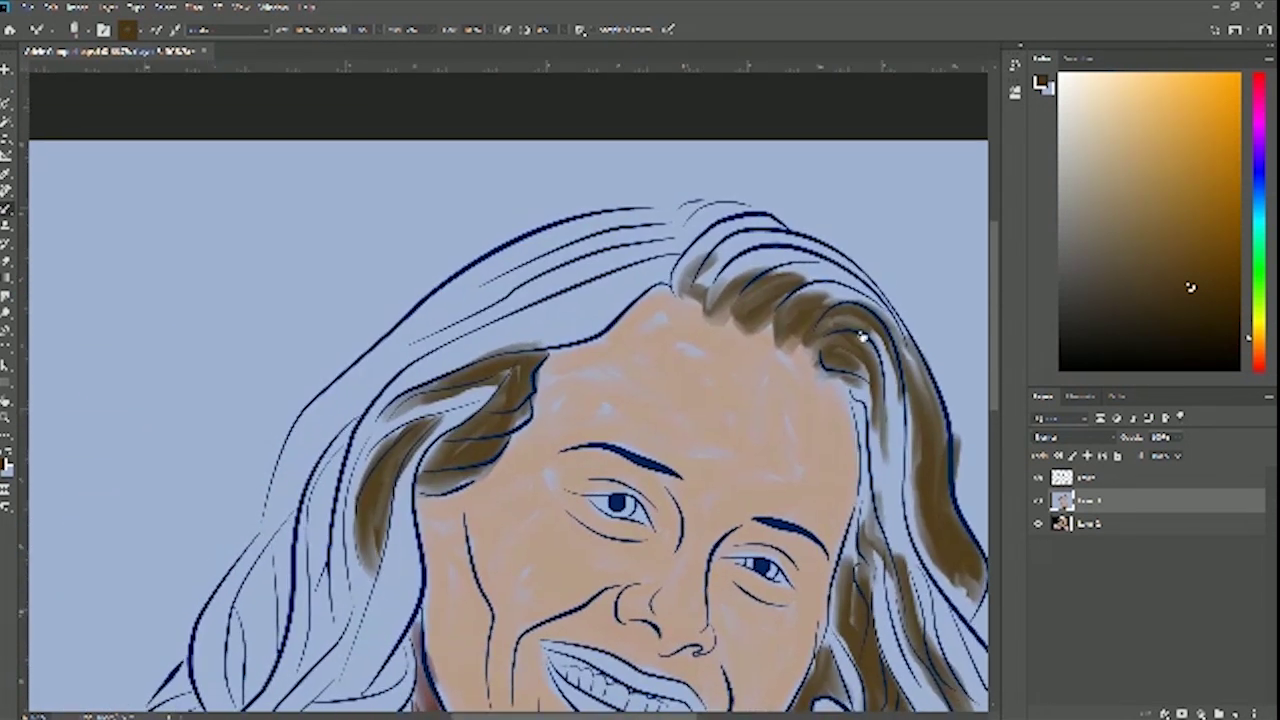
click(1038, 501)
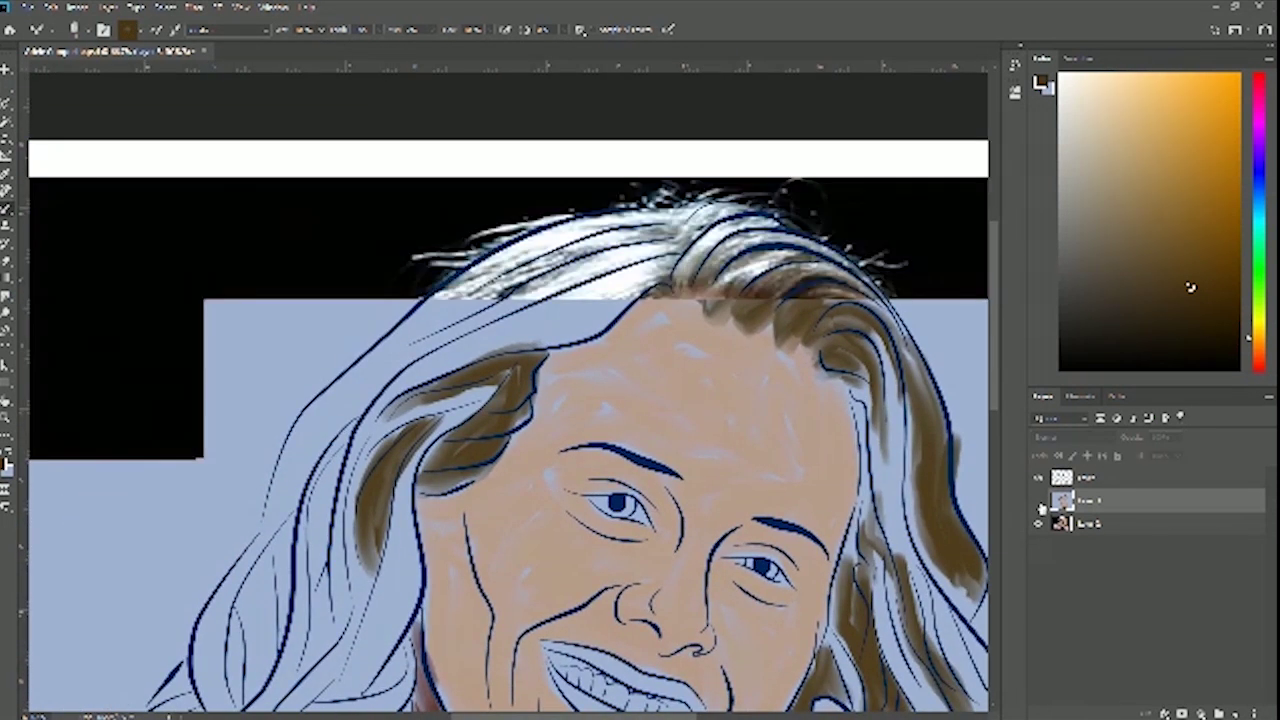
click(1038, 501)
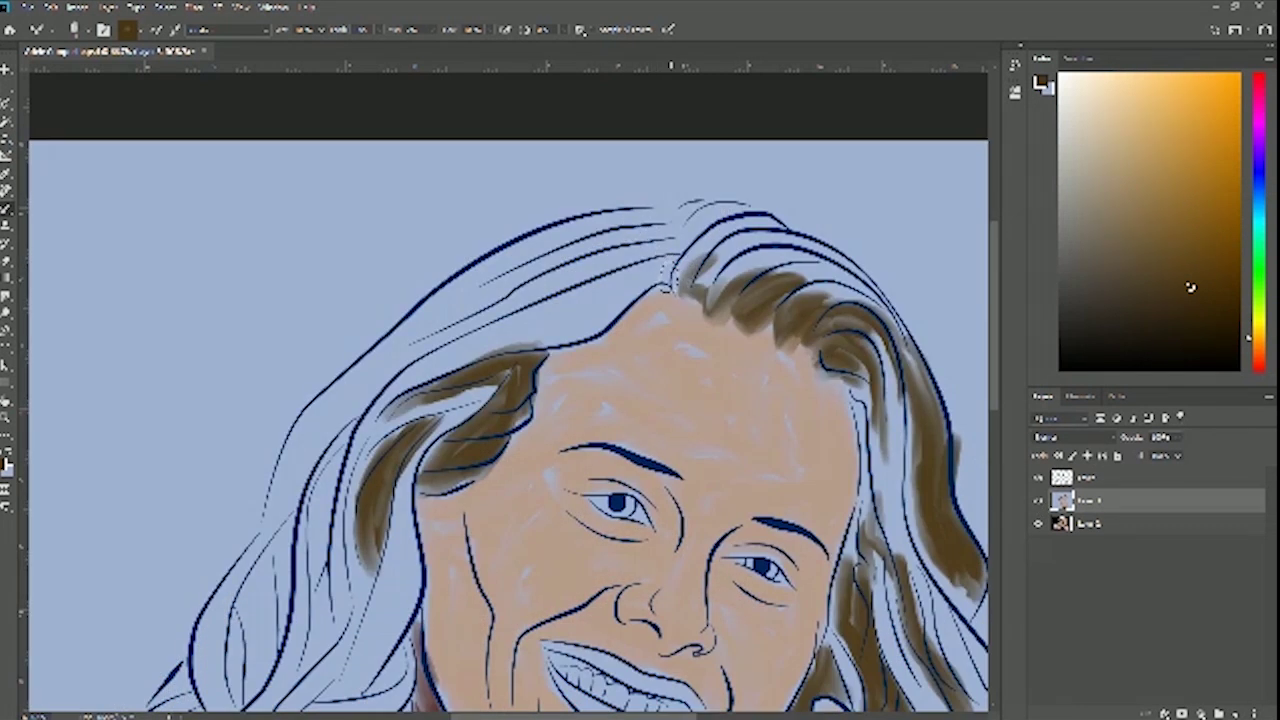
mouse_move(670, 262)
mouse_down()
mouse_move(662, 285)
mouse_move(680, 242)
mouse_move(652, 240)
mouse_move(672, 235)
mouse_move(615, 232)
mouse_move(686, 205)
mouse_move(708, 218)
mouse_up()
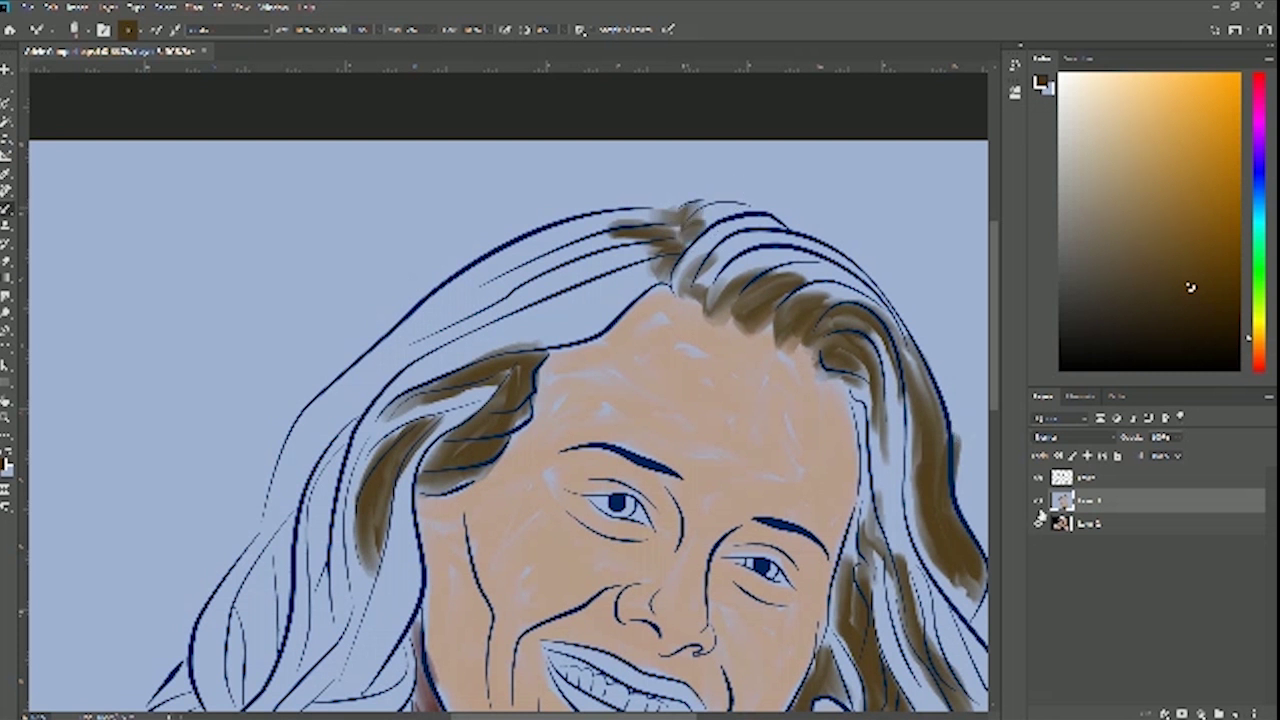
Paint dark brown streaks along the crown and down the outer strands on the portrait's left side, matching the reference photo
click(1038, 500)
click(1038, 500)
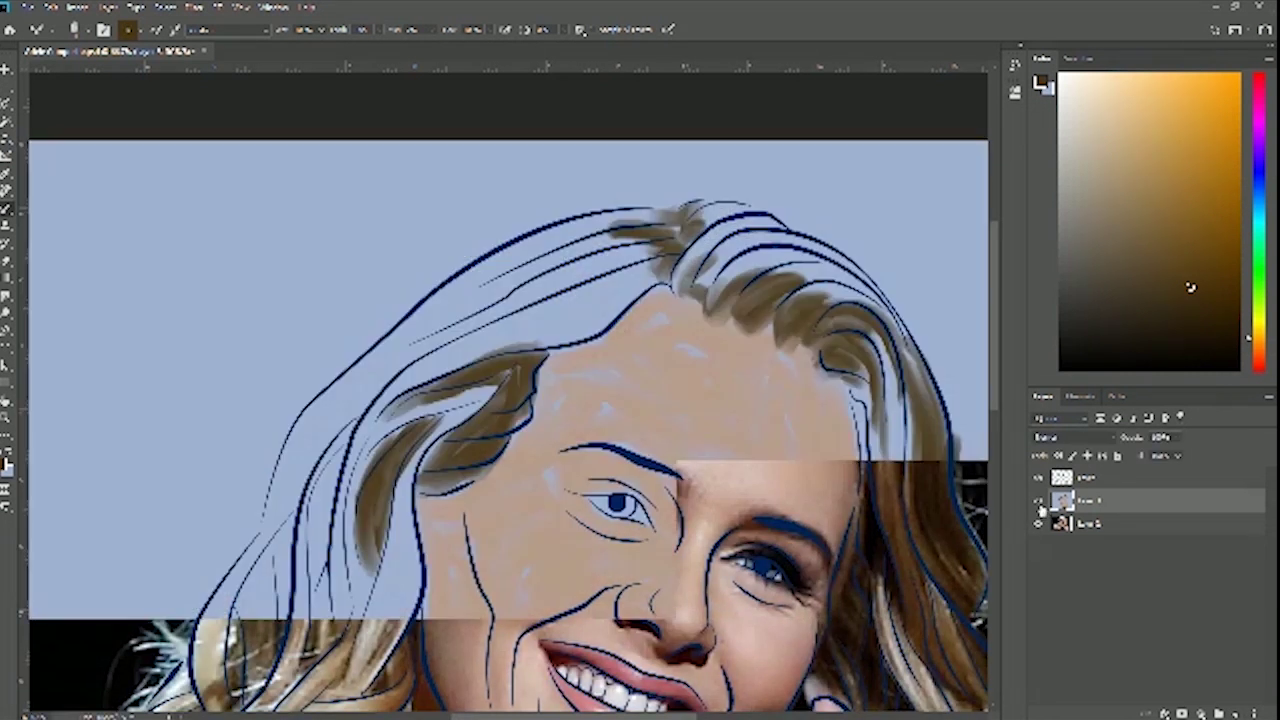
mouse_move(514, 292)
mouse_down()
mouse_move(441, 318)
mouse_move(350, 400)
mouse_up()
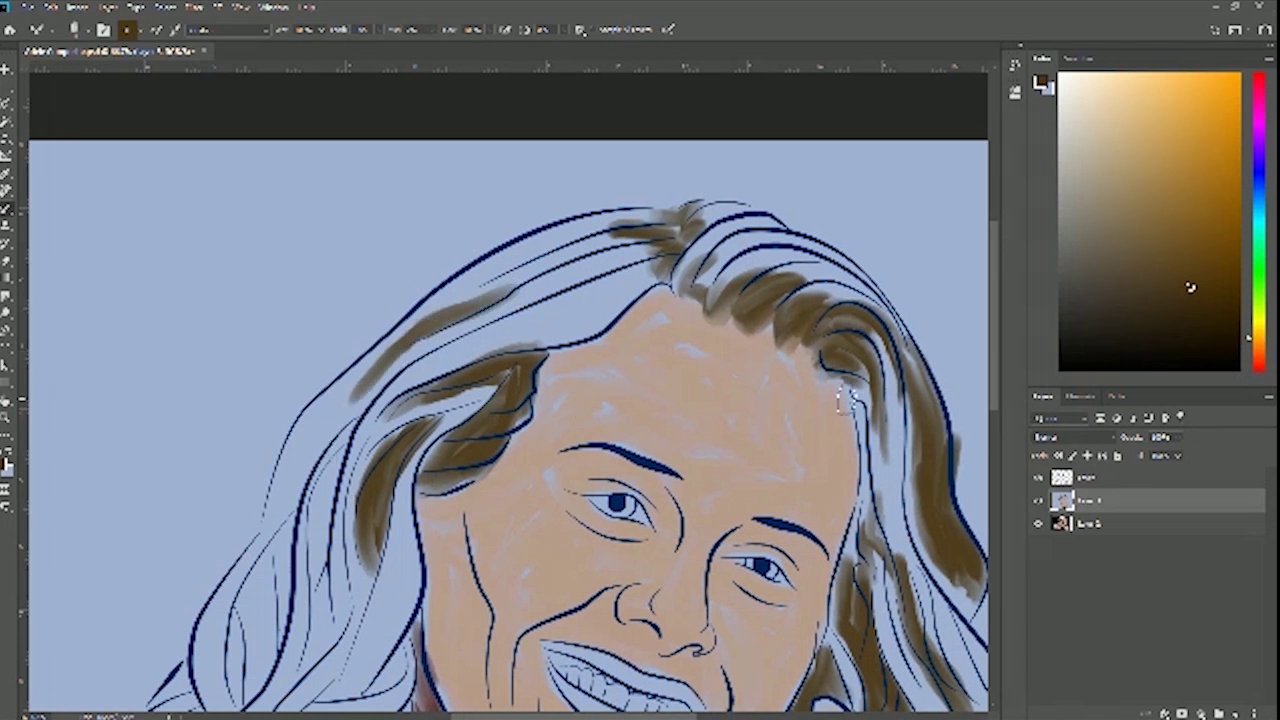
click(1038, 500)
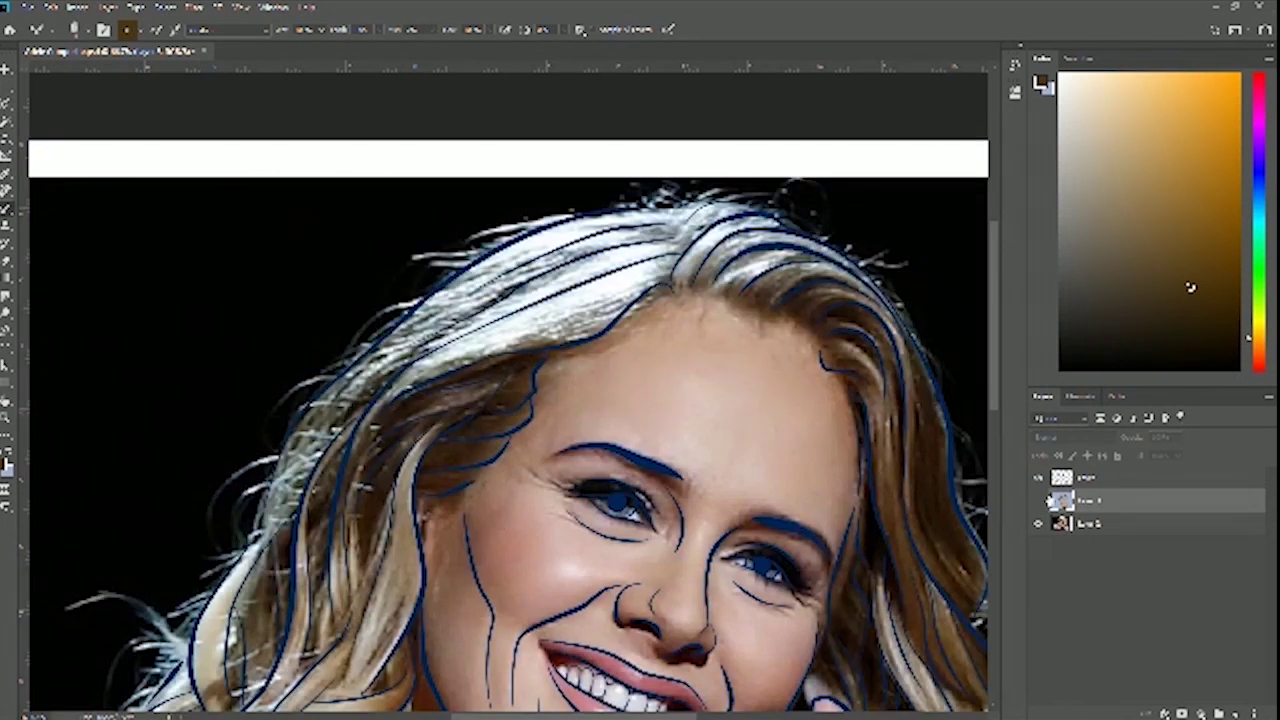
click(1038, 500)
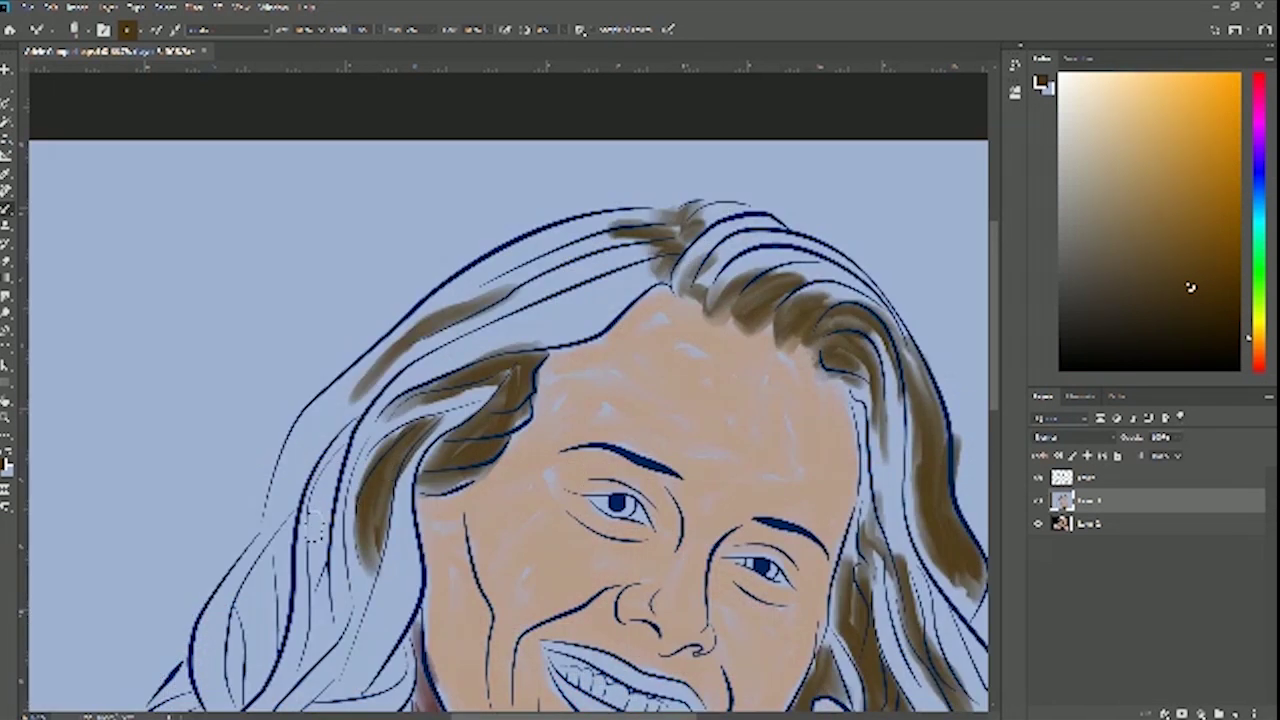
mouse_move(324, 505)
mouse_down()
mouse_move(318, 535)
mouse_move(332, 462)
mouse_move(320, 585)
mouse_move(315, 495)
mouse_move(348, 450)
mouse_move(449, 403)
mouse_up()
Check the reference photo and paint dark brown shadows along the edges of the wavy lock on the portrait's left side
drag(452, 290, 402, 397)
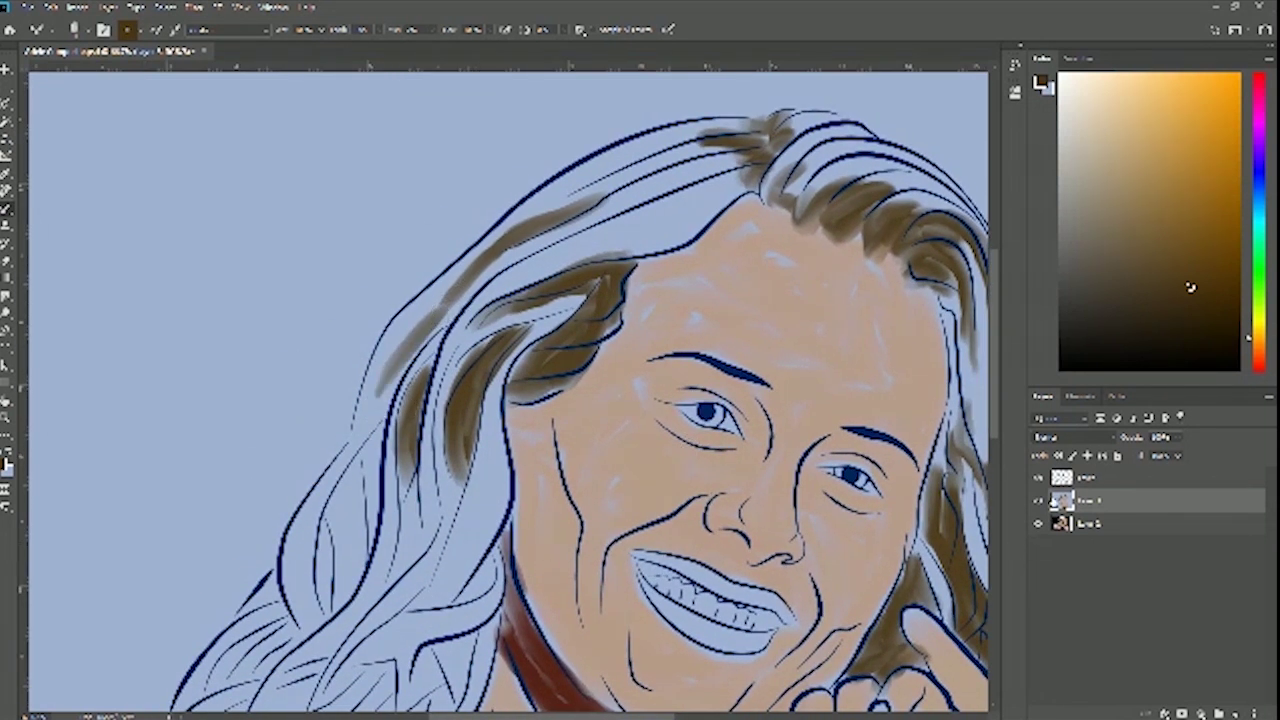
click(1040, 500)
click(1040, 500)
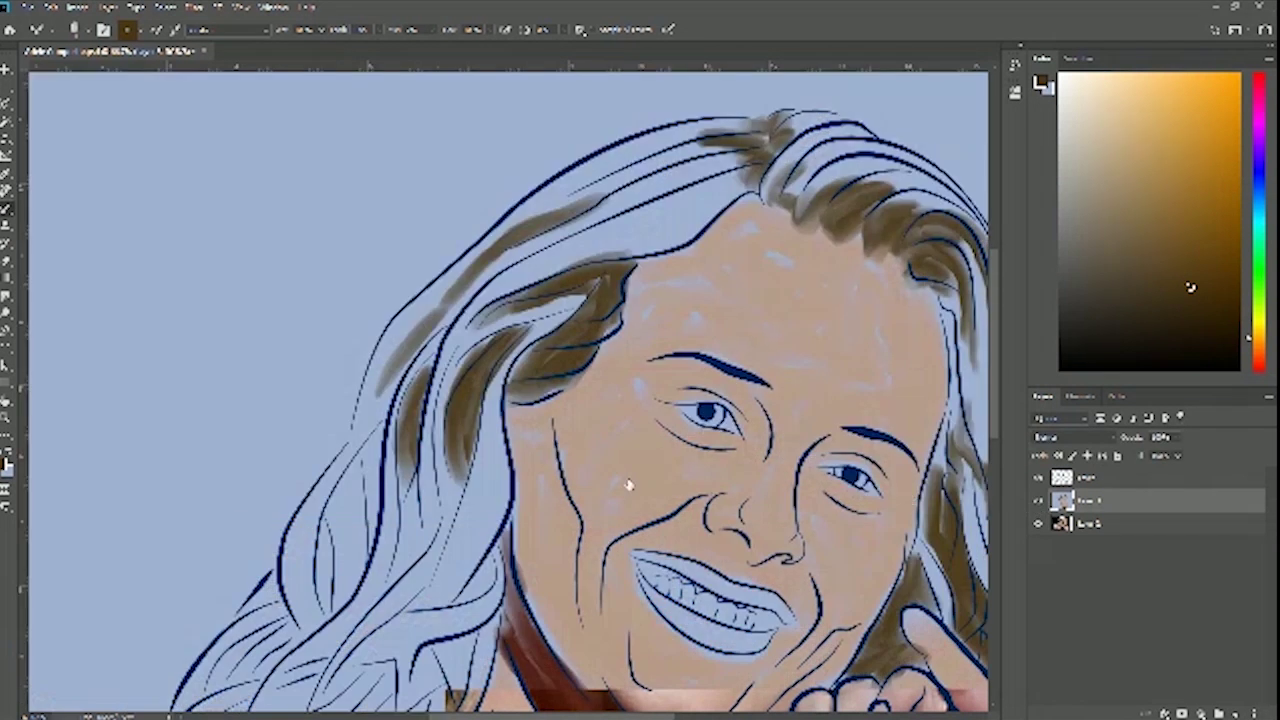
mouse_move(380, 428)
mouse_down()
mouse_move(322, 543)
mouse_move(325, 598)
mouse_move(325, 528)
mouse_move(323, 560)
mouse_move(335, 499)
mouse_move(364, 458)
mouse_up()
mouse_move(371, 548)
mouse_down()
mouse_move(375, 444)
mouse_move(355, 478)
mouse_move(386, 428)
mouse_move(330, 560)
mouse_move(361, 488)
mouse_move(332, 555)
mouse_move(351, 576)
mouse_move(372, 530)
mouse_up()
Paint dark brown shadows in the outer curls above the left shoulder, following the reference photo
drag(503, 531, 647, 388)
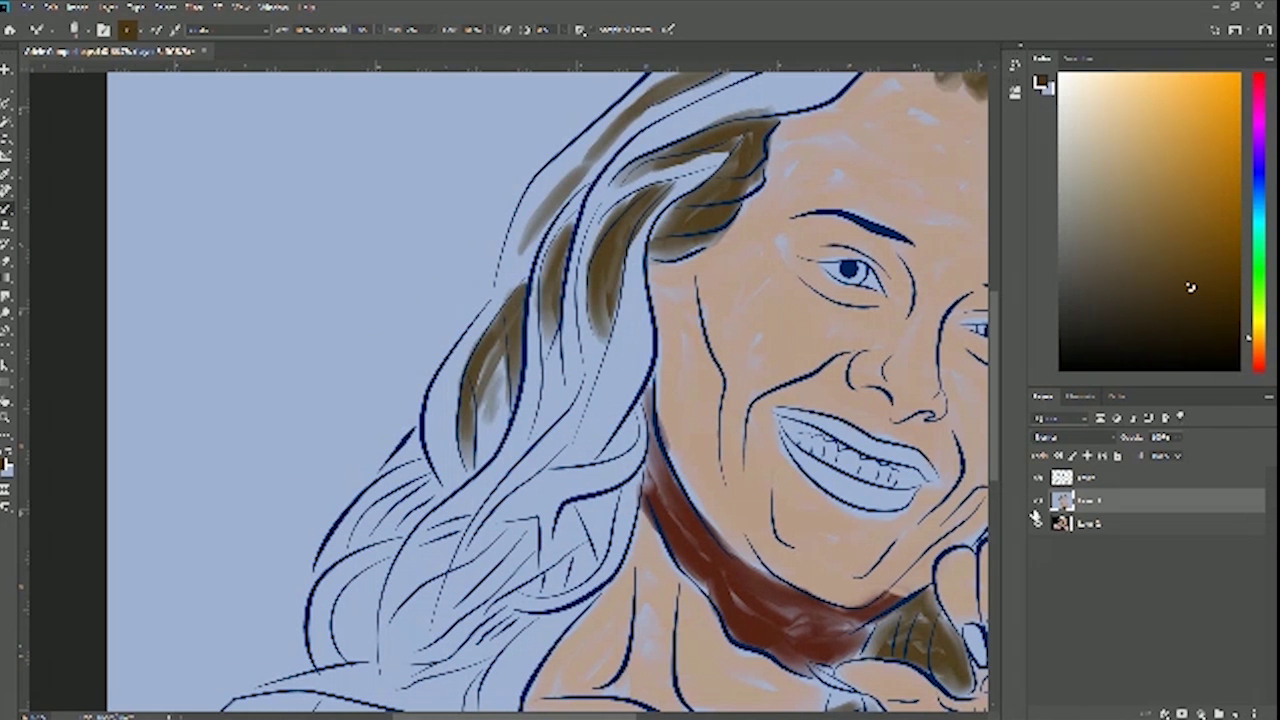
click(1036, 502)
click(1037, 502)
mouse_move(358, 530)
mouse_down()
mouse_move(420, 486)
mouse_move(437, 494)
mouse_up()
mouse_move(404, 534)
mouse_down()
mouse_move(436, 498)
mouse_move(424, 488)
mouse_move(515, 404)
mouse_up()
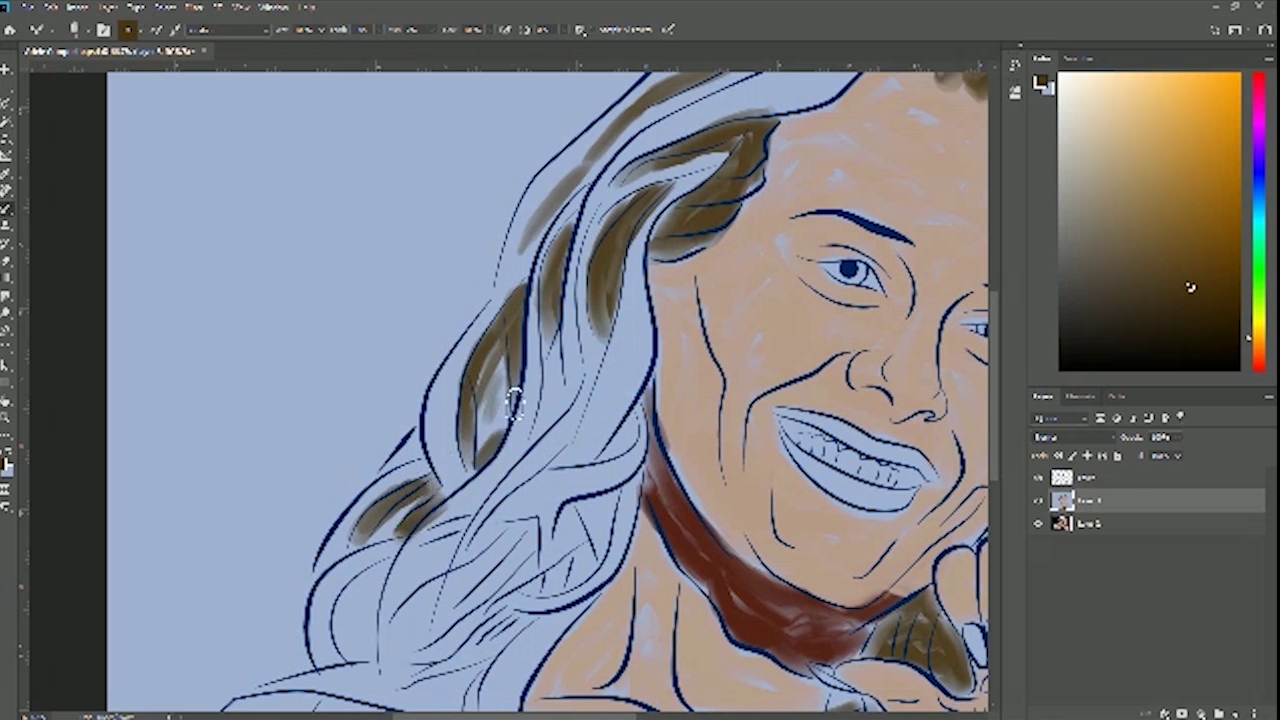
drag(447, 493, 472, 469)
mouse_move(377, 665)
mouse_down()
mouse_move(372, 600)
mouse_move(430, 512)
mouse_up()
mouse_move(357, 583)
mouse_down()
mouse_move(350, 610)
mouse_move(380, 563)
mouse_move(368, 613)
mouse_move(372, 575)
mouse_move(345, 625)
mouse_move(352, 640)
mouse_move(360, 600)
mouse_up()
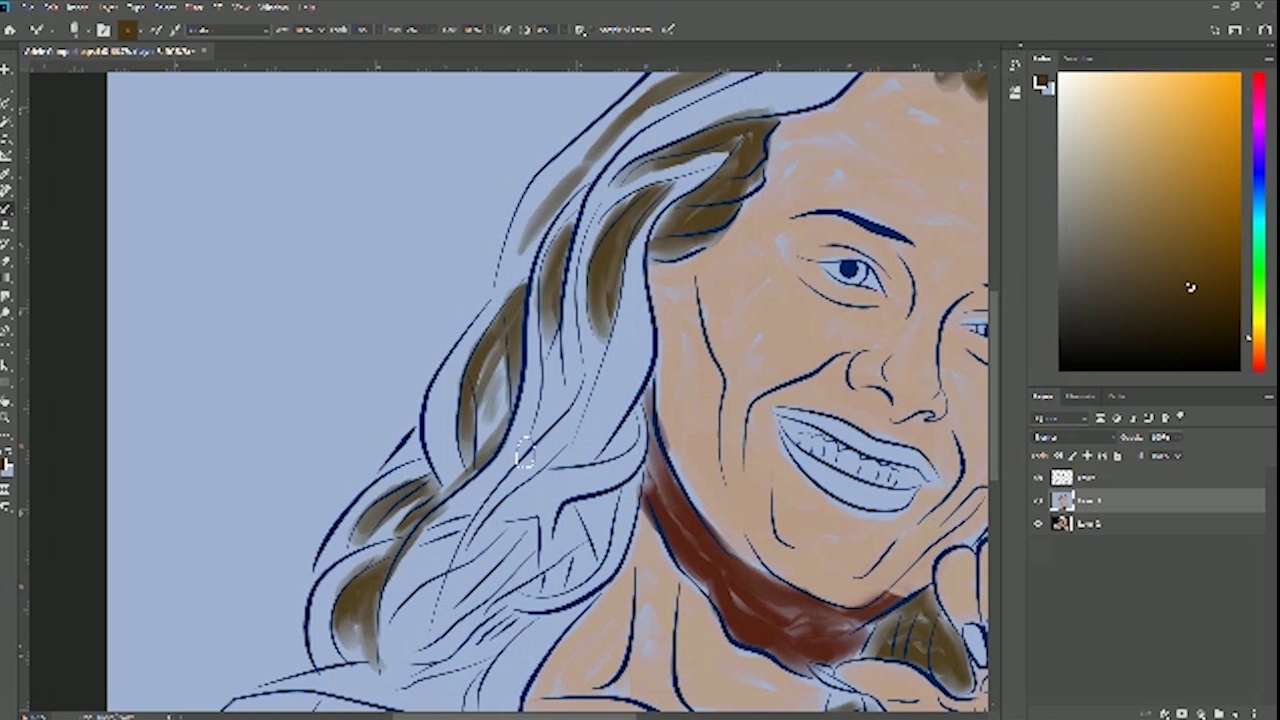
Paint dark brown shadows between the small curls beside the neck and above the neckline, using the reference photo as a guide
click(1038, 500)
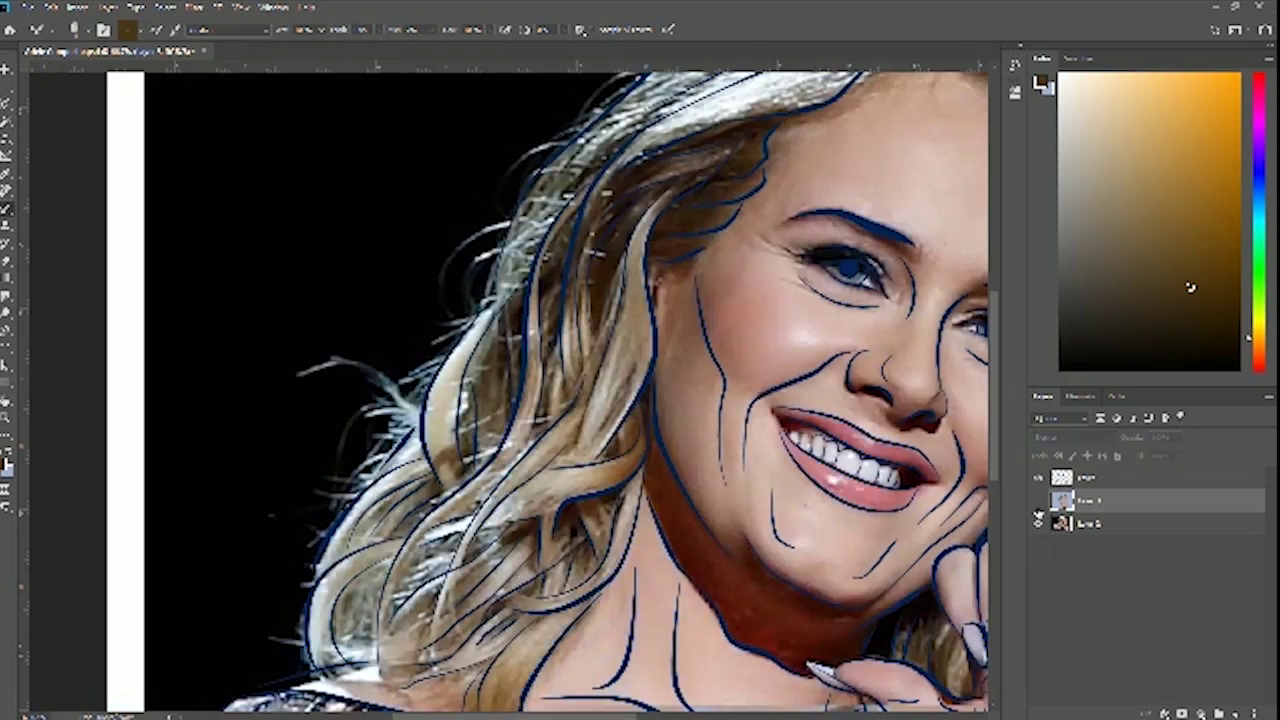
click(1038, 500)
mouse_move(484, 538)
mouse_down()
mouse_move(534, 530)
mouse_move(491, 534)
mouse_move(543, 514)
mouse_move(536, 540)
mouse_move(563, 533)
mouse_move(582, 505)
mouse_move(628, 496)
mouse_up()
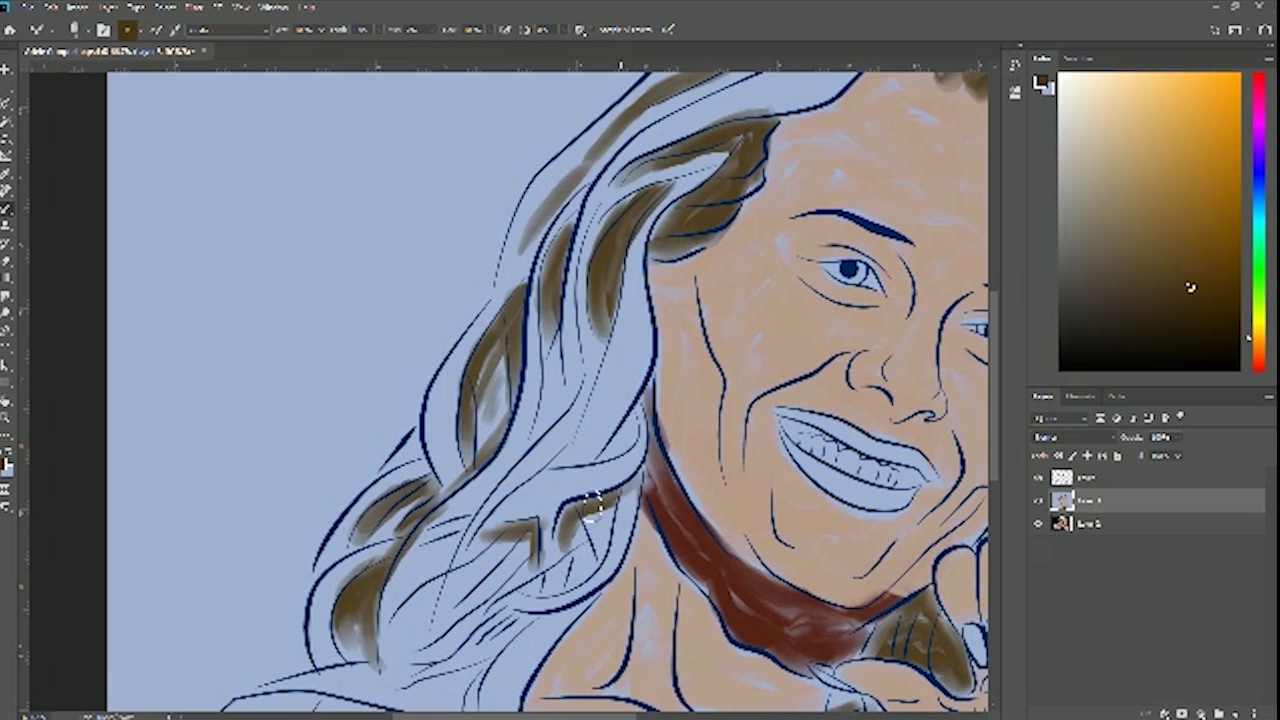
mouse_move(494, 528)
mouse_down()
mouse_move(462, 597)
mouse_move(519, 539)
mouse_move(531, 588)
mouse_up()
mouse_move(586, 556)
mouse_down()
mouse_move(600, 580)
mouse_move(574, 563)
mouse_up()
drag(502, 612, 472, 660)
mouse_move(513, 612)
mouse_down()
mouse_move(480, 653)
mouse_move(505, 626)
mouse_move(416, 636)
mouse_move(445, 540)
mouse_move(420, 610)
mouse_move(470, 510)
mouse_move(438, 580)
mouse_move(391, 630)
mouse_up()
mouse_move(432, 584)
mouse_down()
mouse_move(384, 644)
mouse_move(420, 625)
mouse_move(410, 640)
mouse_move(470, 640)
mouse_move(495, 615)
mouse_move(485, 670)
mouse_up()
Add thin dark brown strokes to the long strands beside the left cheek, above the shoulder curls
mouse_move(552, 536)
mouse_down()
mouse_move(616, 438)
mouse_move(578, 400)
mouse_move(633, 342)
mouse_move(694, 326)
mouse_move(673, 356)
mouse_move(697, 326)
mouse_up()
drag(625, 282, 621, 243)
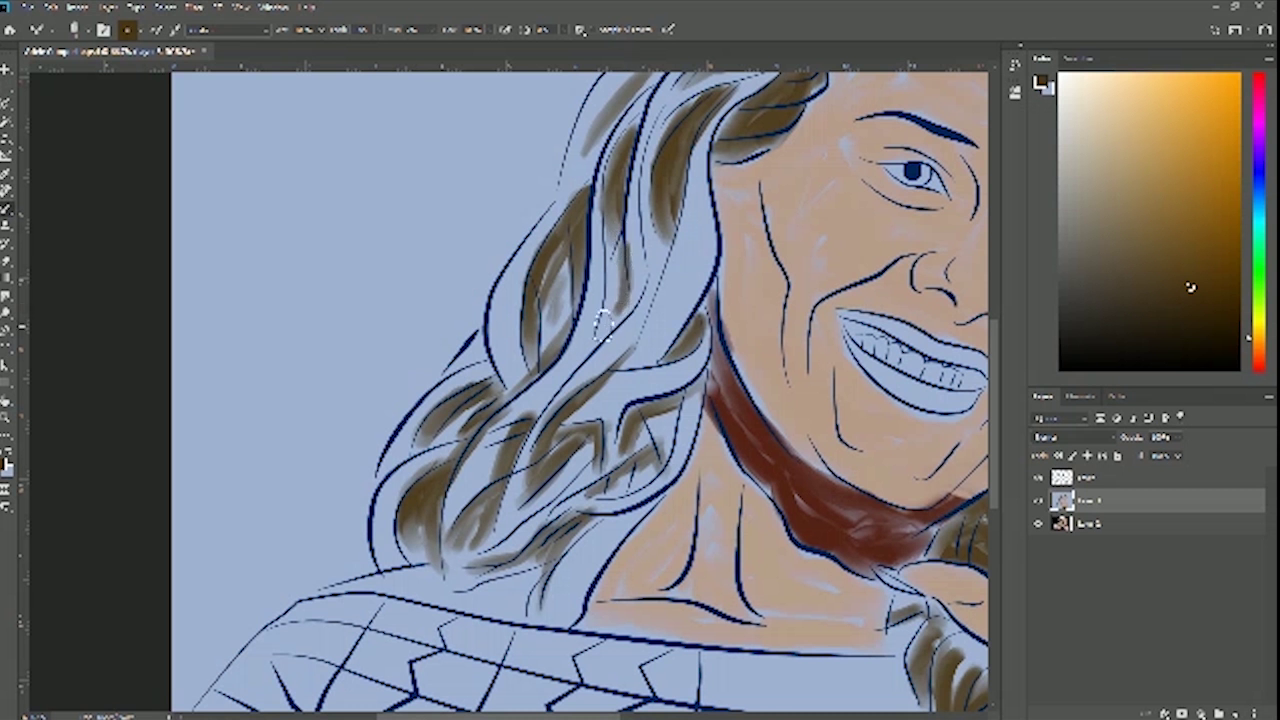
mouse_move(623, 297)
mouse_down()
mouse_move(625, 199)
mouse_move(628, 308)
mouse_move(588, 383)
mouse_move(500, 480)
mouse_up()
drag(738, 266, 661, 386)
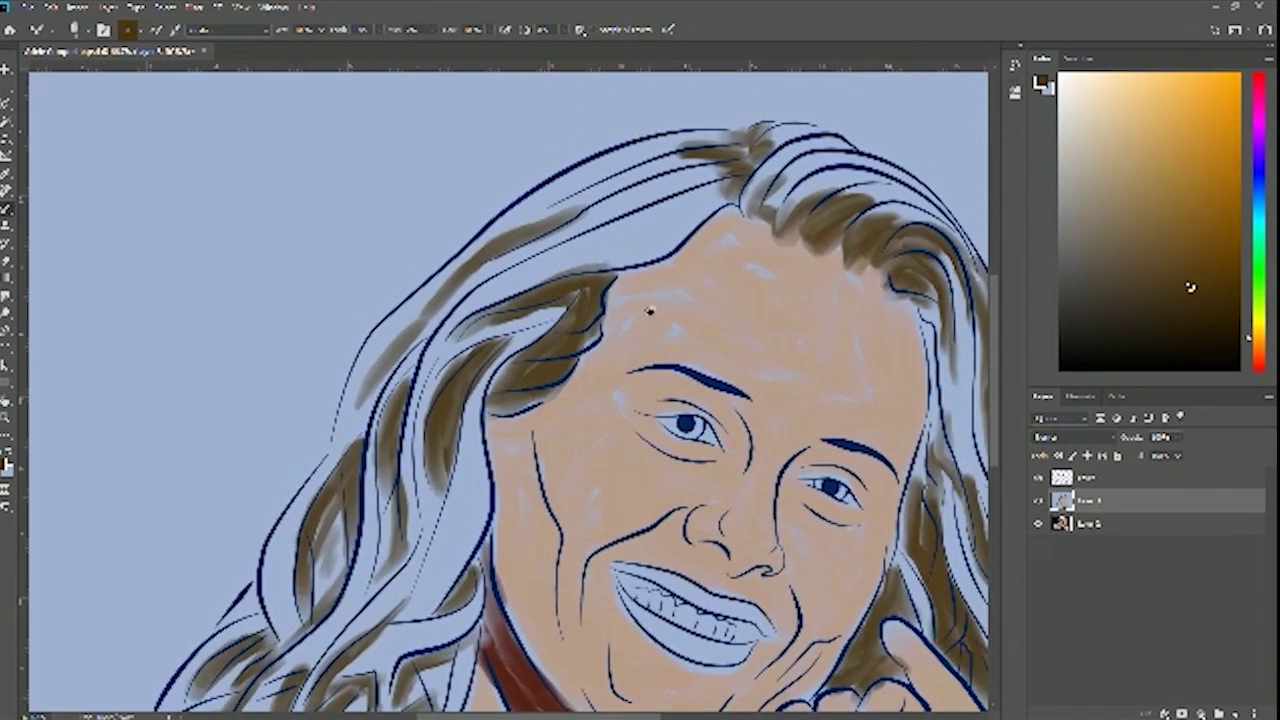
scroll(747, 360, down, 3)
scroll(747, 360, right, 8)
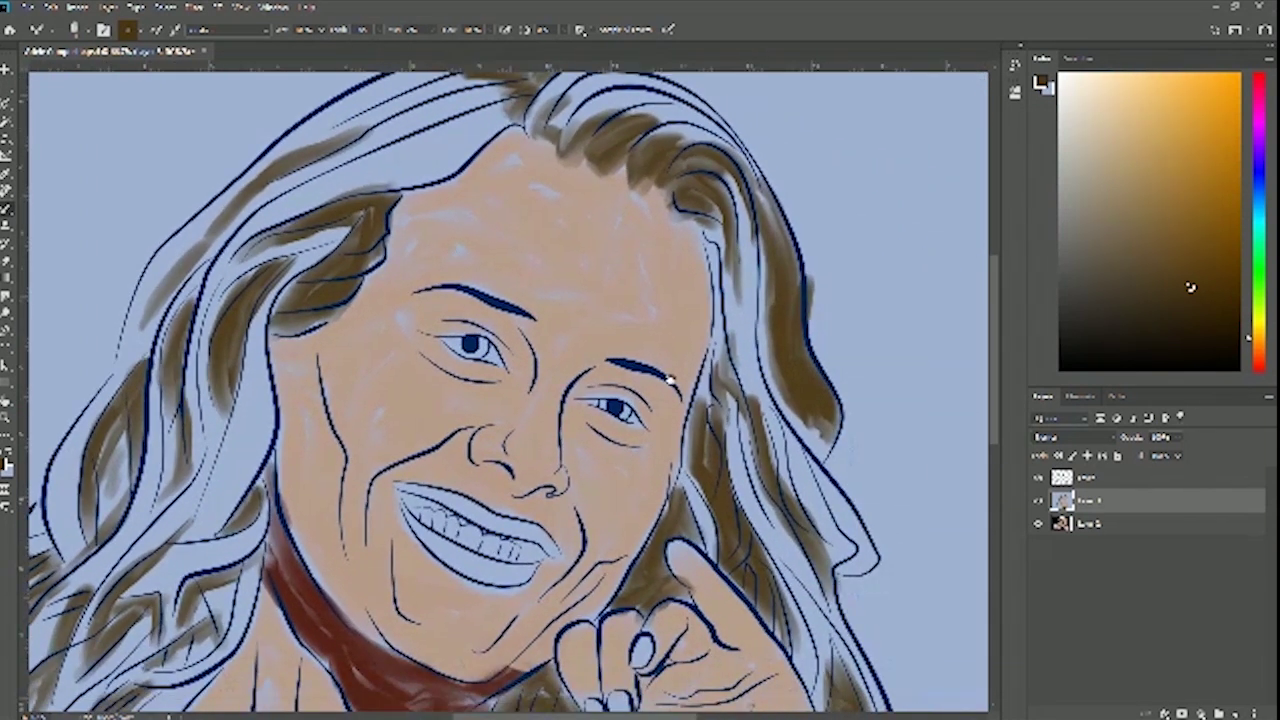
scroll(597, 467, down, 5)
scroll(597, 467, left, 4)
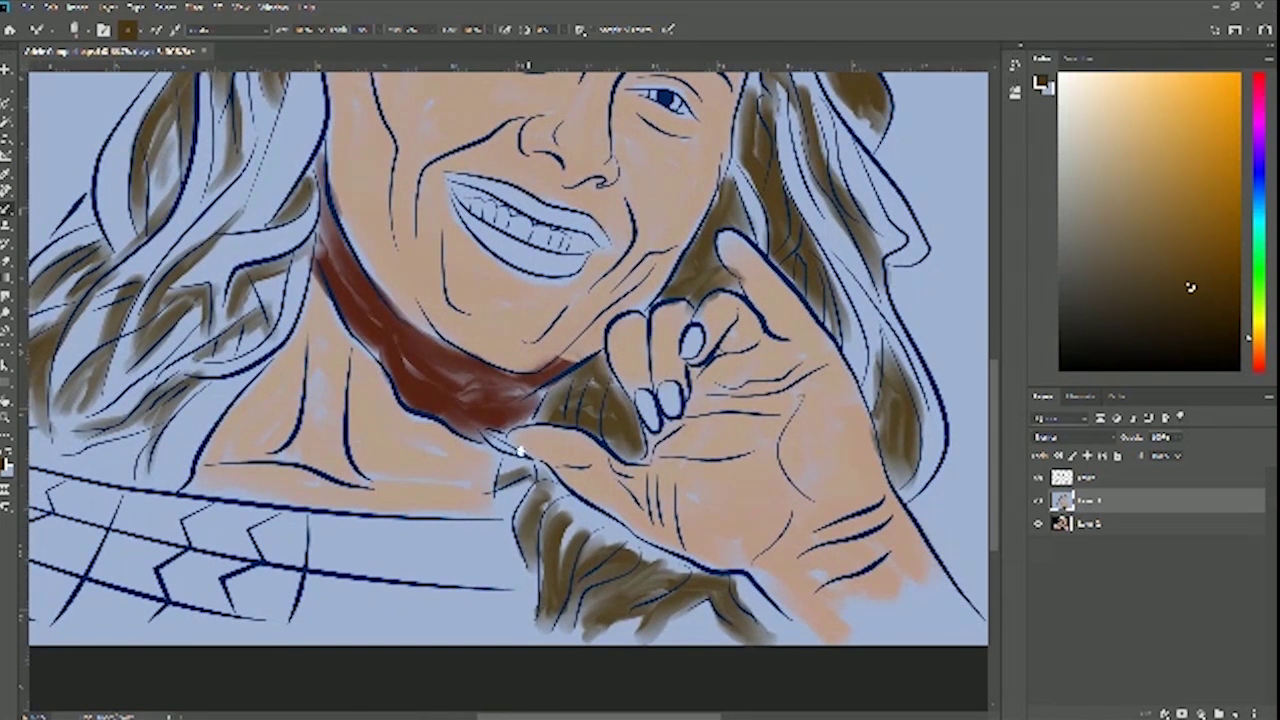
Check the reference photo, choose black and paint the two zigzag lines near the middle of the garment below the neck
drag(505, 478, 757, 432)
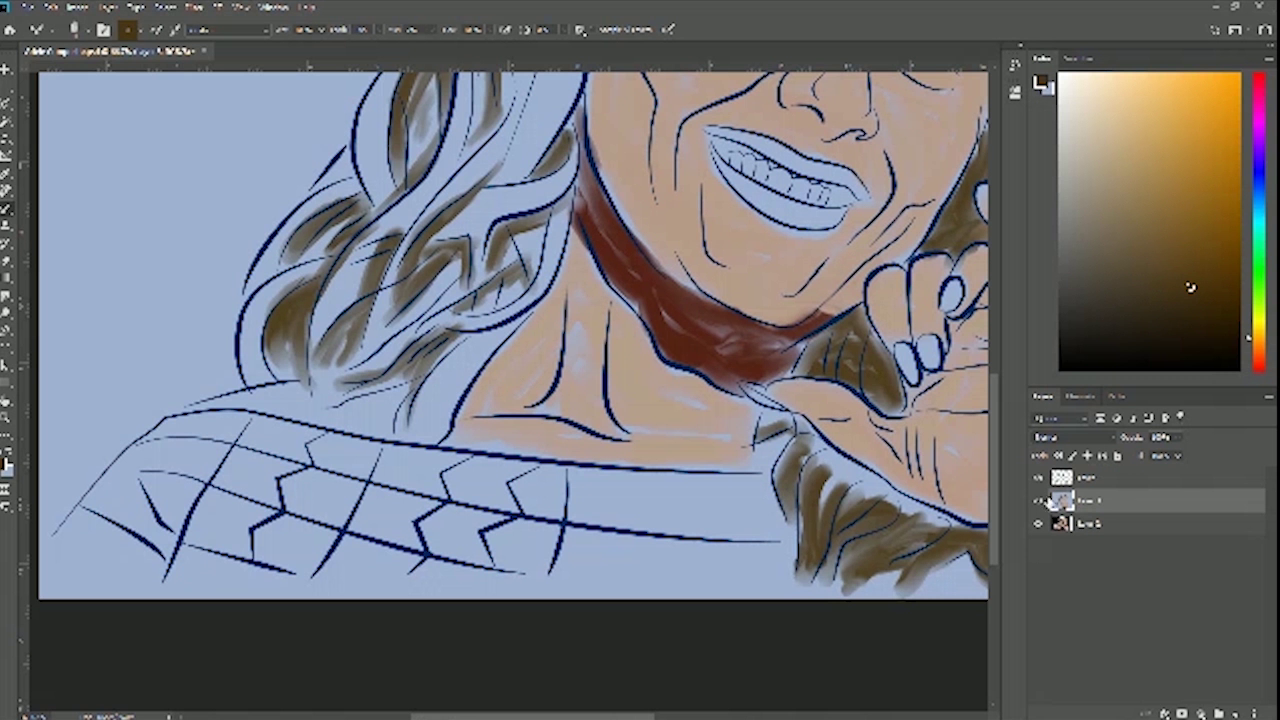
click(1040, 500)
click(1040, 500)
click(1237, 367)
mouse_move(448, 497)
mouse_down()
mouse_move(477, 472)
mouse_move(449, 508)
mouse_move(412, 523)
mouse_move(427, 570)
mouse_move(397, 603)
mouse_move(487, 555)
mouse_move(495, 582)
mouse_move(485, 535)
mouse_move(509, 503)
mouse_move(487, 532)
mouse_move(517, 510)
mouse_move(487, 535)
mouse_move(517, 518)
mouse_move(509, 482)
mouse_move(515, 500)
mouse_move(509, 482)
mouse_move(539, 472)
mouse_move(505, 510)
mouse_up()
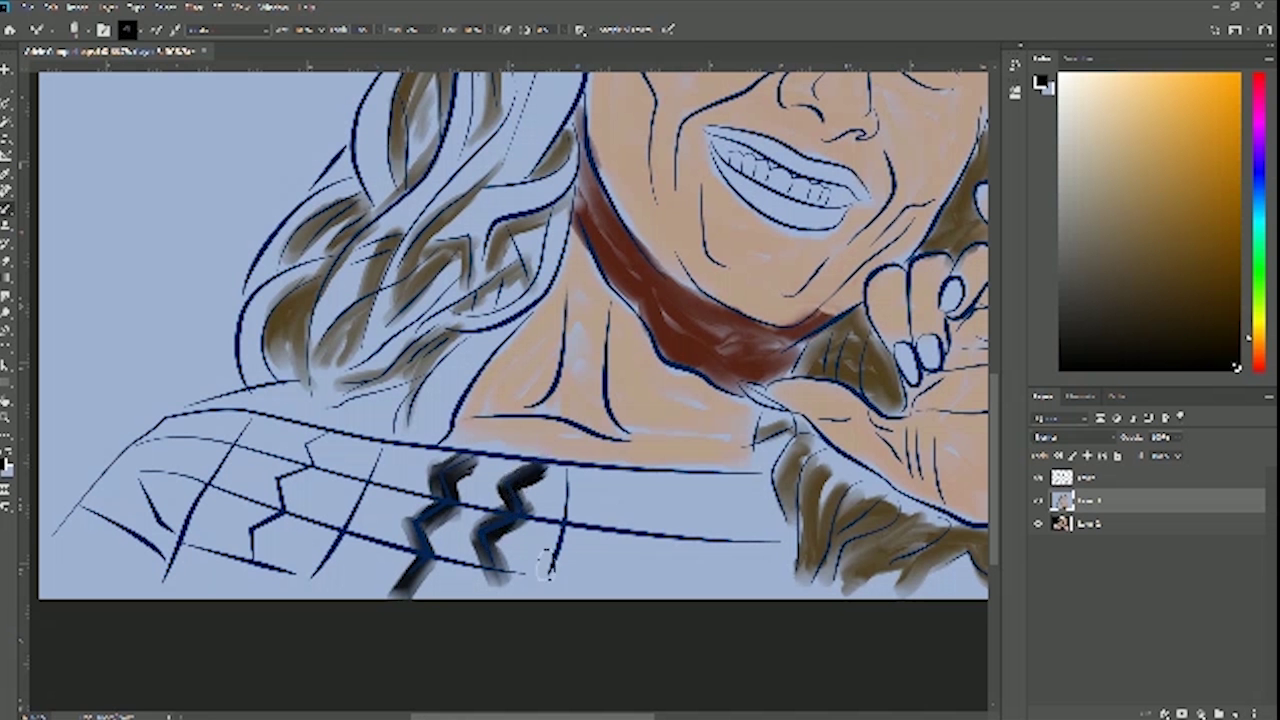
Paint the garment's three upright stripes and the zigzag line nearest the shoulder in black
mouse_move(540, 590)
mouse_down()
mouse_move(566, 458)
mouse_move(546, 582)
mouse_up()
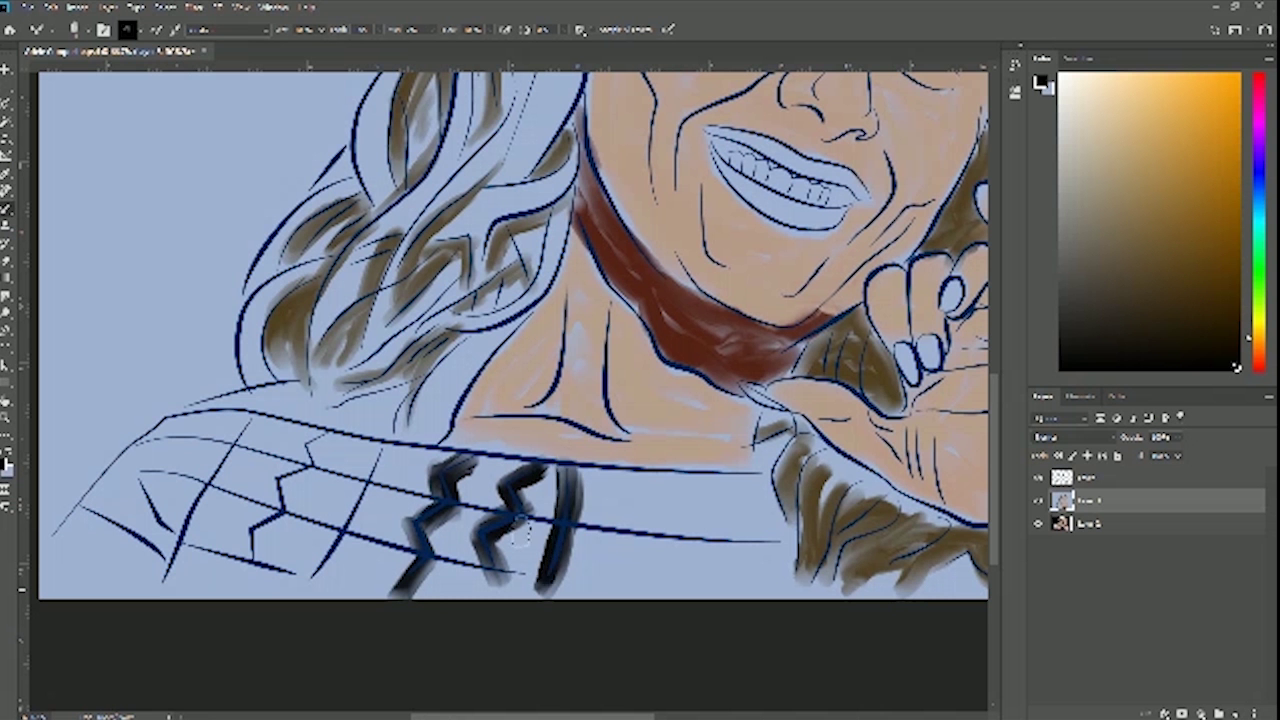
mouse_move(305, 580)
mouse_down()
mouse_move(380, 440)
mouse_move(325, 572)
mouse_move(382, 442)
mouse_move(340, 528)
mouse_up()
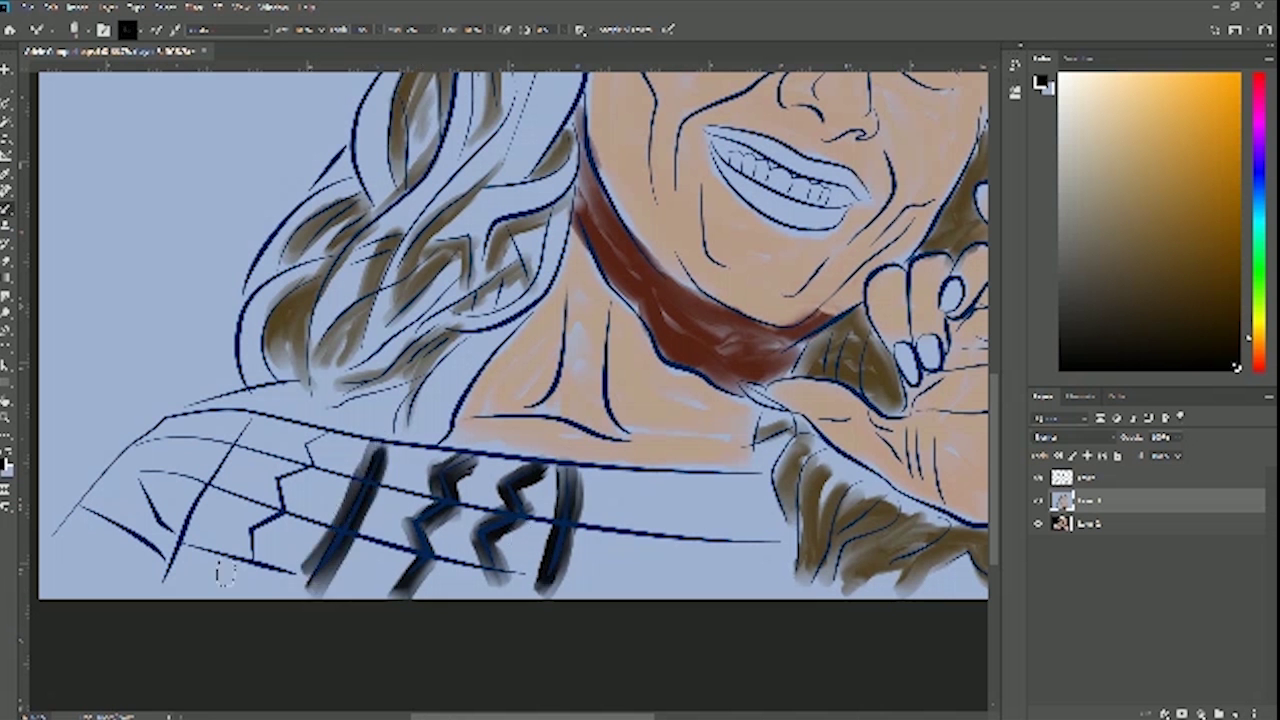
mouse_move(163, 588)
mouse_down()
mouse_move(242, 433)
mouse_move(178, 598)
mouse_move(210, 478)
mouse_move(238, 434)
mouse_up()
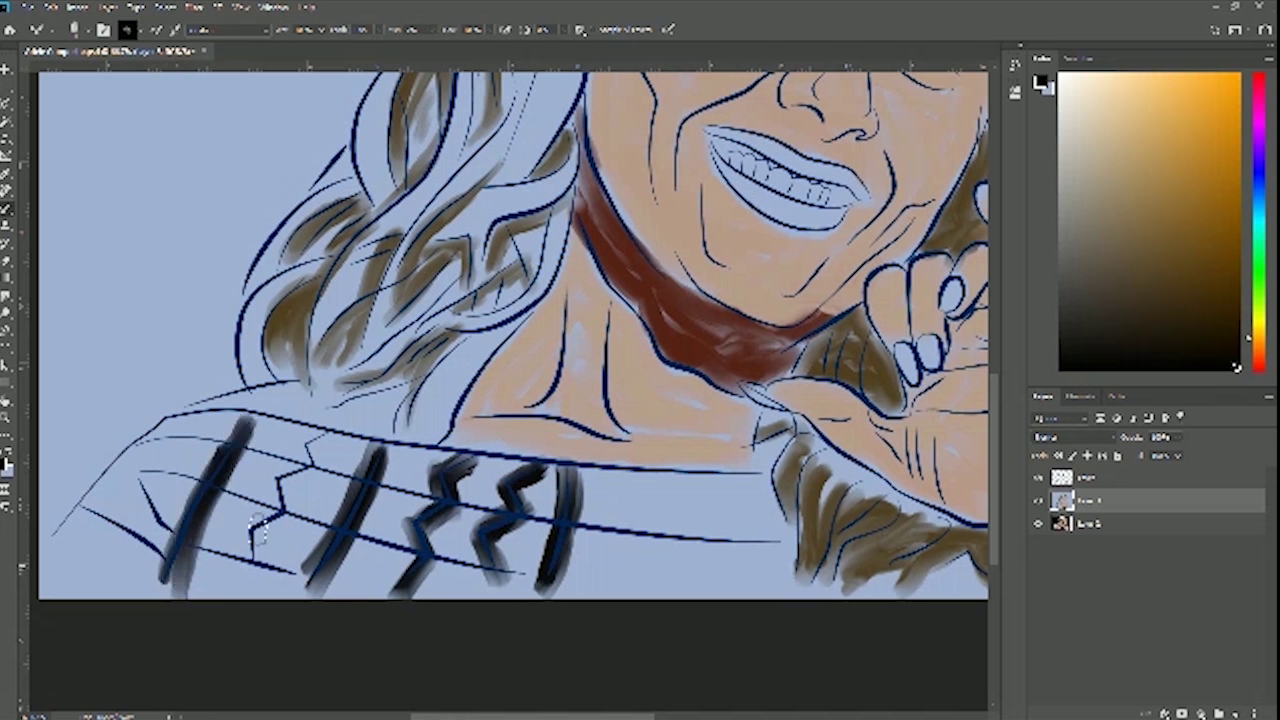
mouse_move(250, 577)
mouse_down()
mouse_move(243, 526)
mouse_move(290, 501)
mouse_move(262, 525)
mouse_move(287, 503)
mouse_move(276, 475)
mouse_move(279, 489)
mouse_move(278, 473)
mouse_move(310, 461)
mouse_move(315, 430)
mouse_up()
Paint thick black bands along the garment's neckline, the line below it and the outer shoulder edge
mouse_move(161, 418)
mouse_down()
mouse_move(223, 424)
mouse_move(281, 403)
mouse_move(530, 455)
mouse_move(766, 470)
mouse_up()
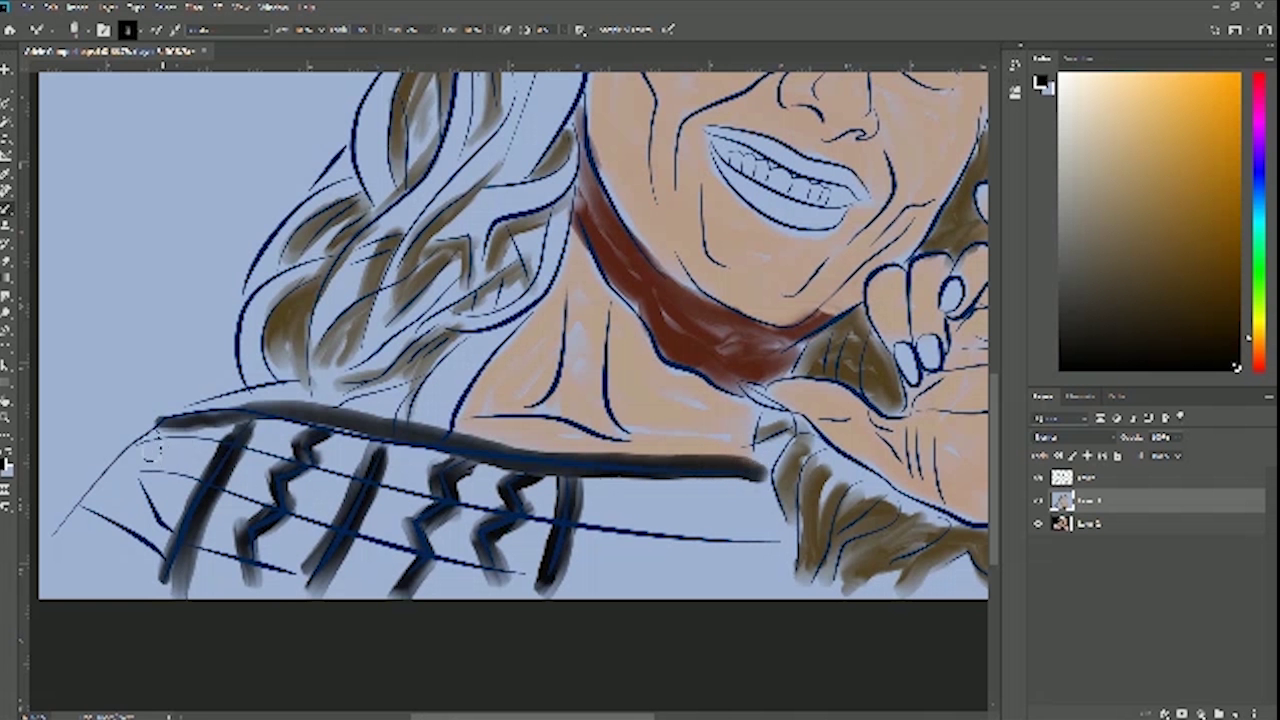
mouse_move(145, 452)
mouse_down()
mouse_move(282, 444)
mouse_move(538, 517)
mouse_move(752, 540)
mouse_up()
mouse_move(120, 461)
mouse_down()
mouse_move(218, 404)
mouse_move(206, 403)
mouse_move(288, 415)
mouse_up()
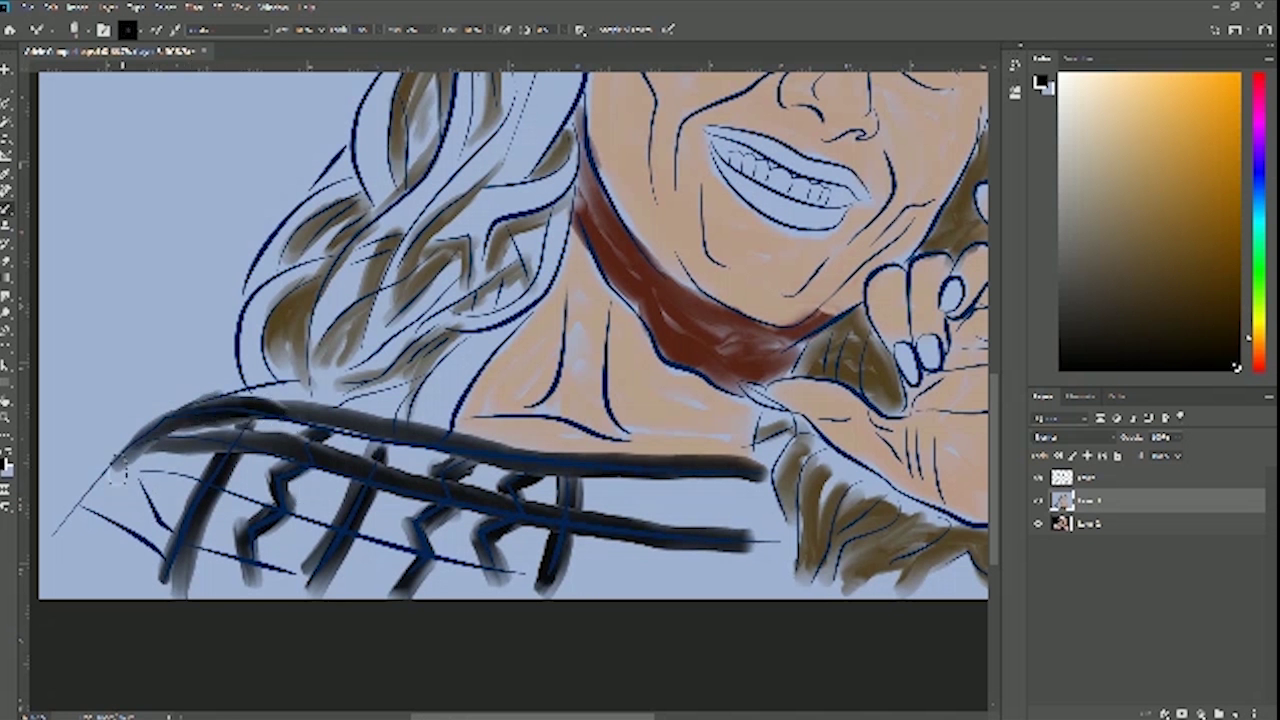
mouse_move(122, 462)
mouse_down()
mouse_move(55, 530)
mouse_move(172, 418)
mouse_move(93, 486)
mouse_up()
Paint the garment's two lower crossing bands and the sleeve edge in black, and touch up the band below the neckline
mouse_move(186, 420)
mouse_down()
mouse_move(247, 444)
mouse_move(84, 492)
mouse_move(136, 453)
mouse_move(172, 515)
mouse_move(138, 465)
mouse_move(240, 490)
mouse_up()
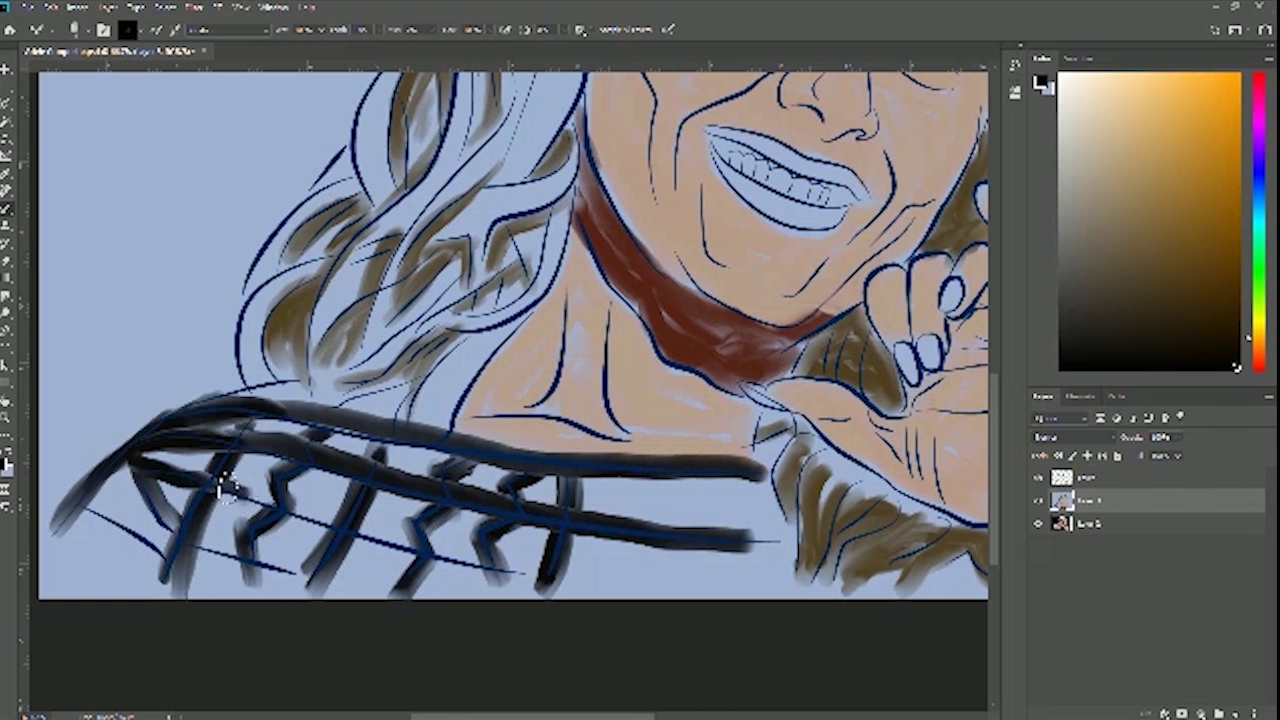
drag(134, 451, 340, 507)
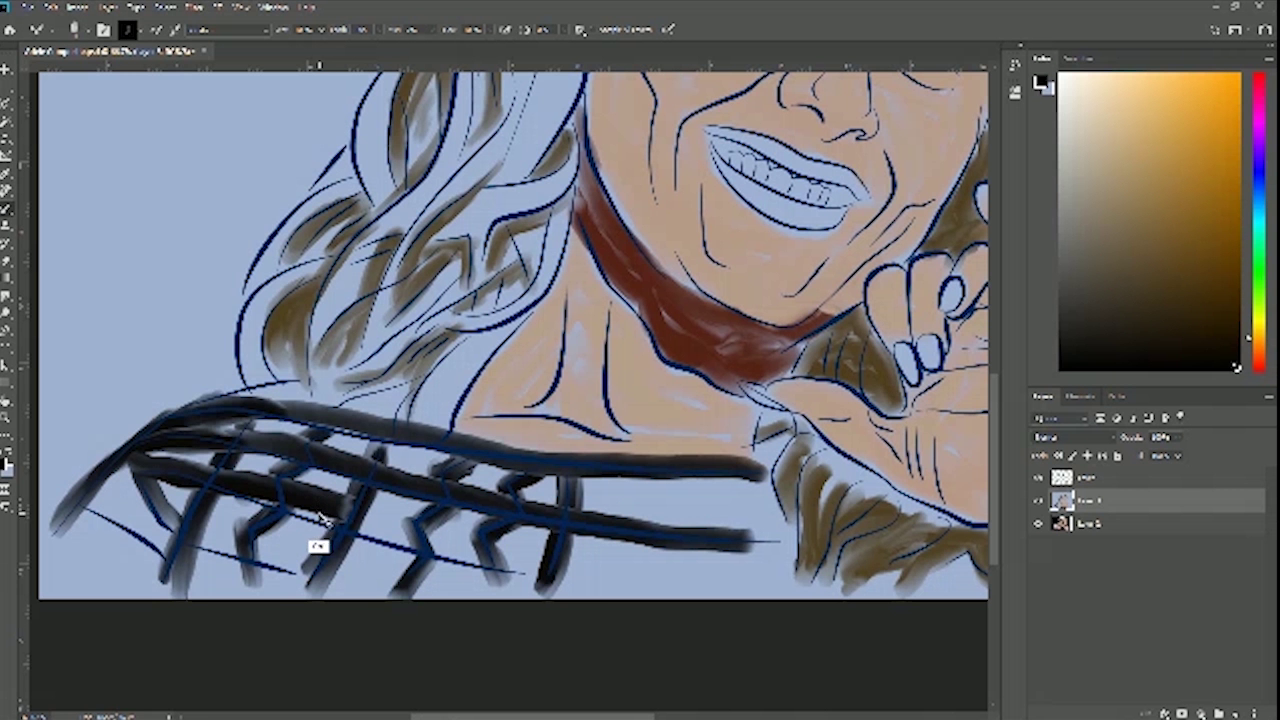
key(ctrl+z)
mouse_move(210, 487)
mouse_down()
mouse_move(325, 504)
mouse_move(606, 588)
mouse_up()
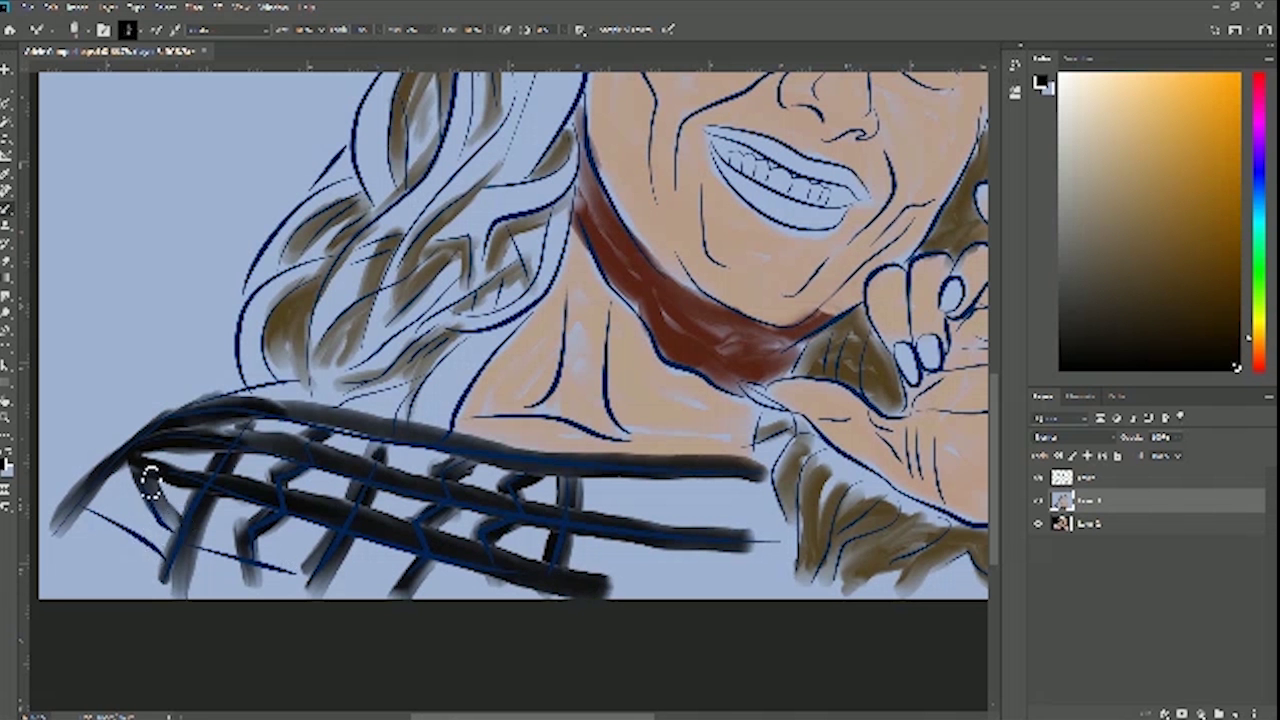
mouse_move(140, 470)
mouse_down()
mouse_move(228, 558)
mouse_move(392, 602)
mouse_up()
drag(84, 506, 185, 570)
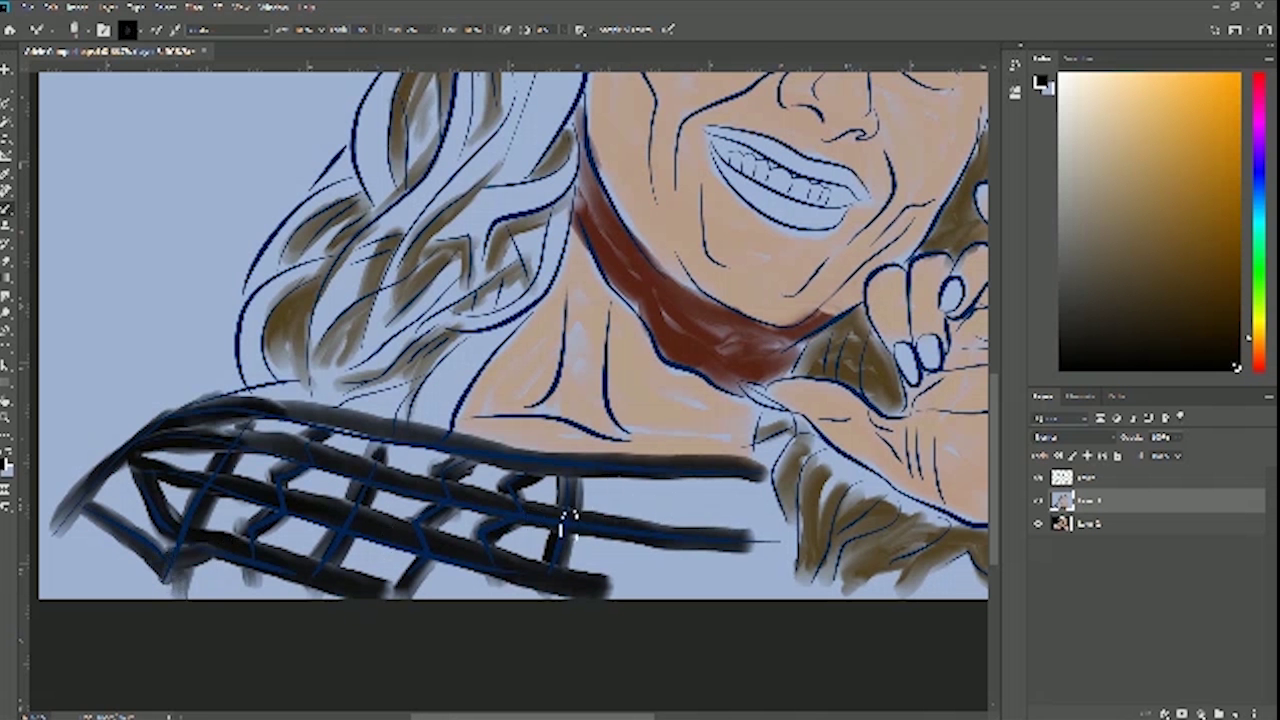
mouse_move(642, 540)
mouse_down()
mouse_move(763, 532)
mouse_move(605, 520)
mouse_up()
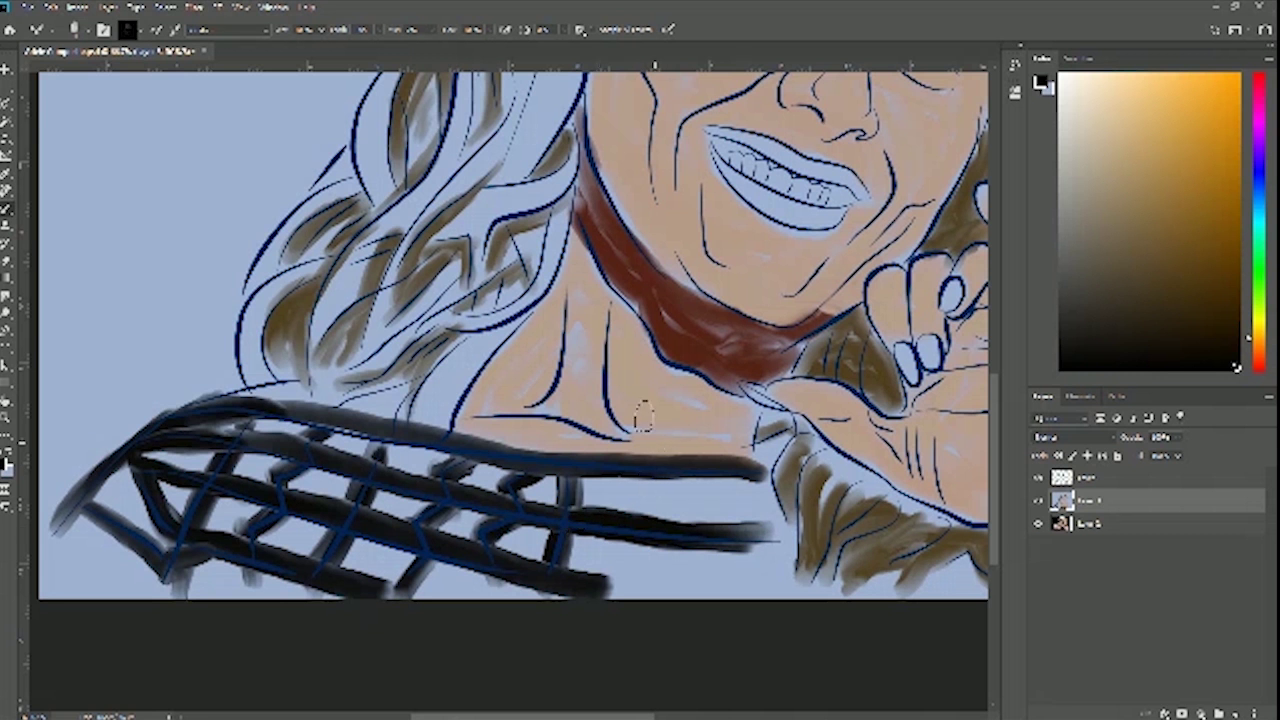
drag(584, 246, 538, 457)
drag(630, 327, 543, 443)
drag(811, 351, 675, 283)
drag(416, 578, 674, 334)
drag(649, 406, 579, 501)
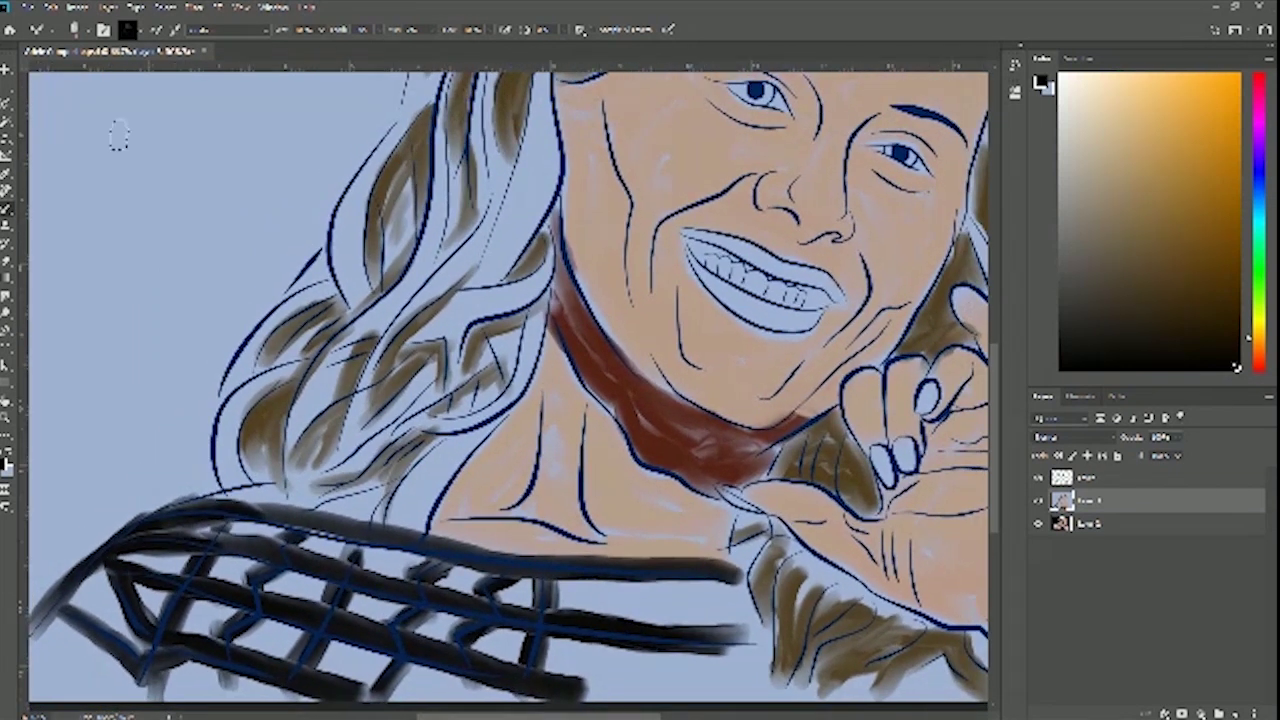
click(78, 31)
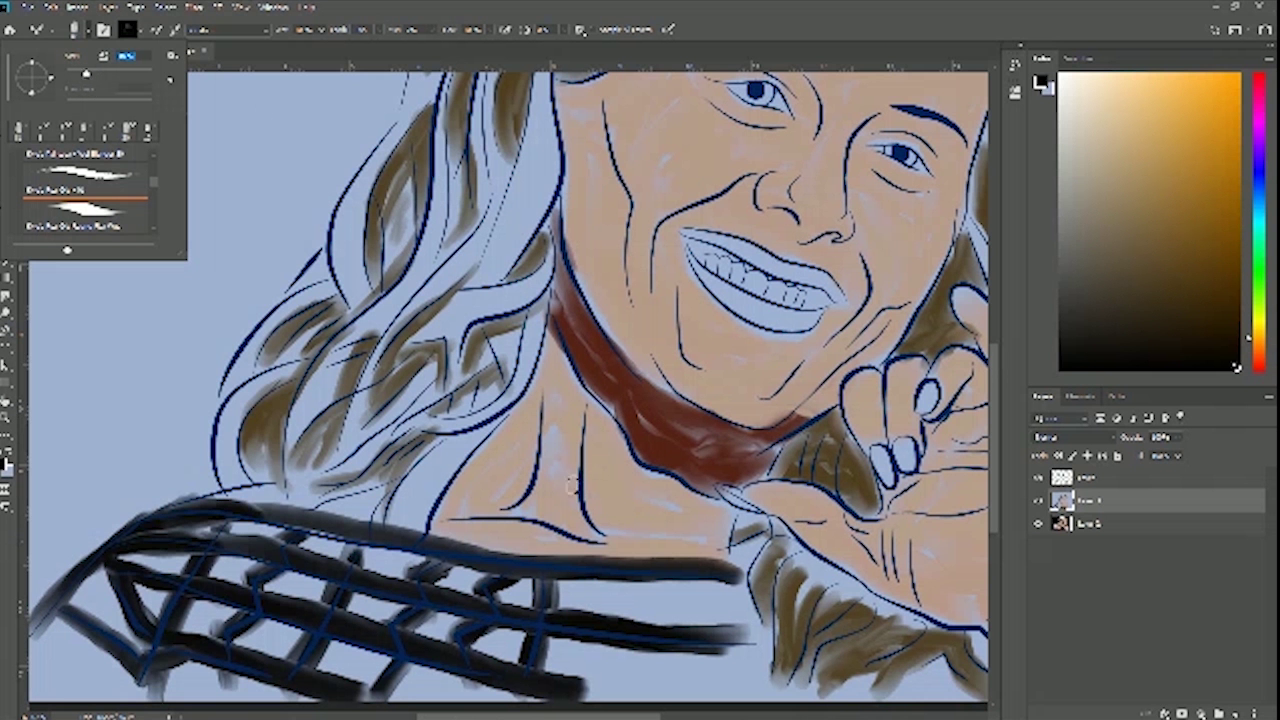
click(663, 328)
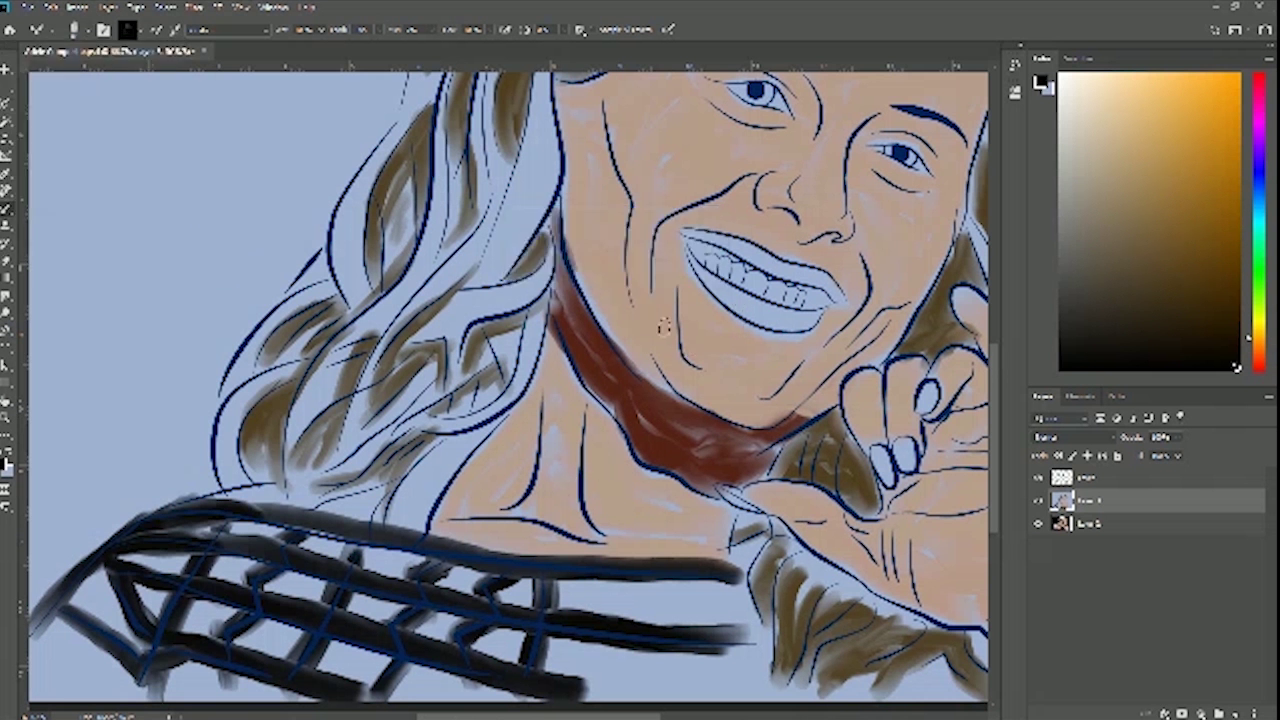
Sample the pink of the lower lip from the reference photo with the Eyedropper, then show the paint layer again
drag(733, 312, 588, 418)
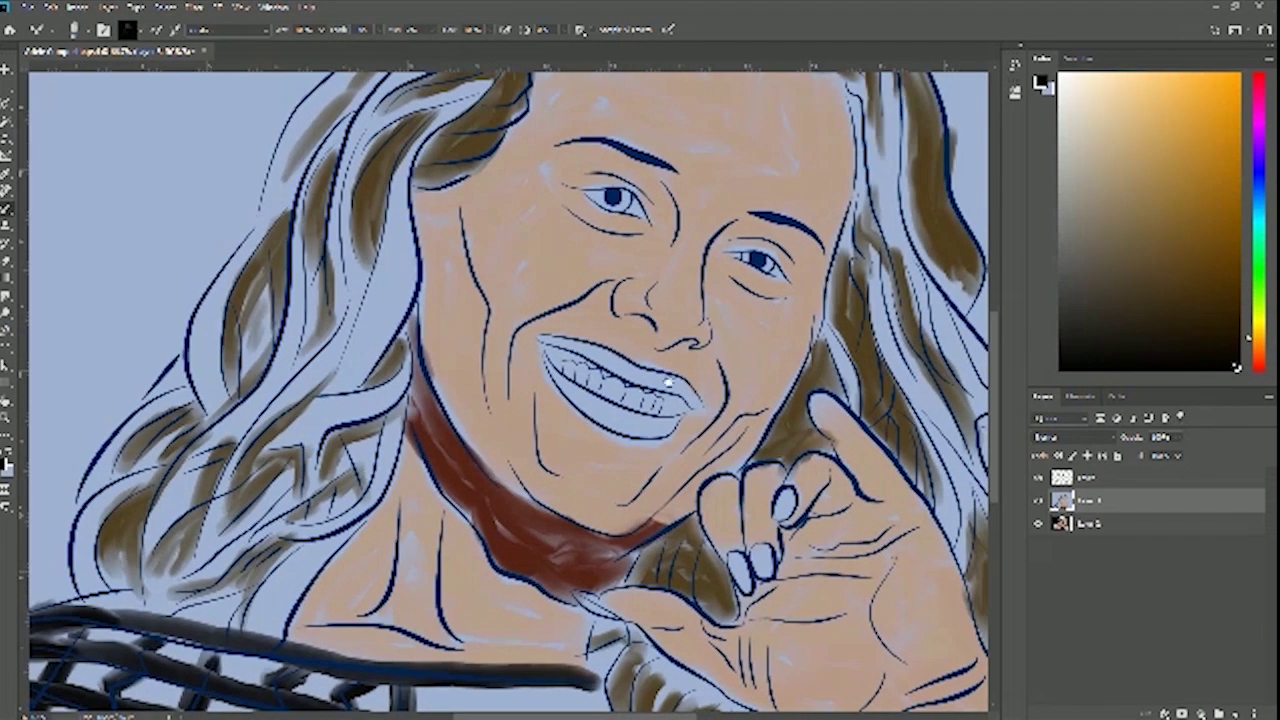
scroll(708, 352, up, 3)
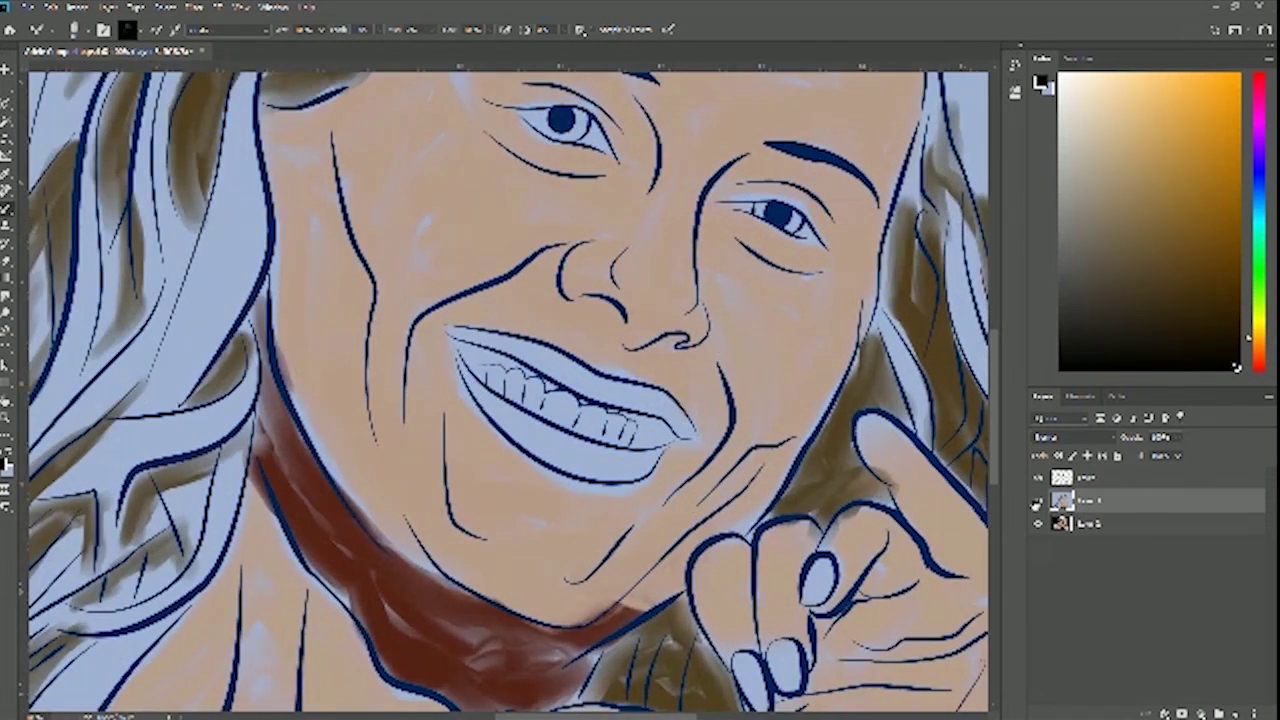
click(1038, 500)
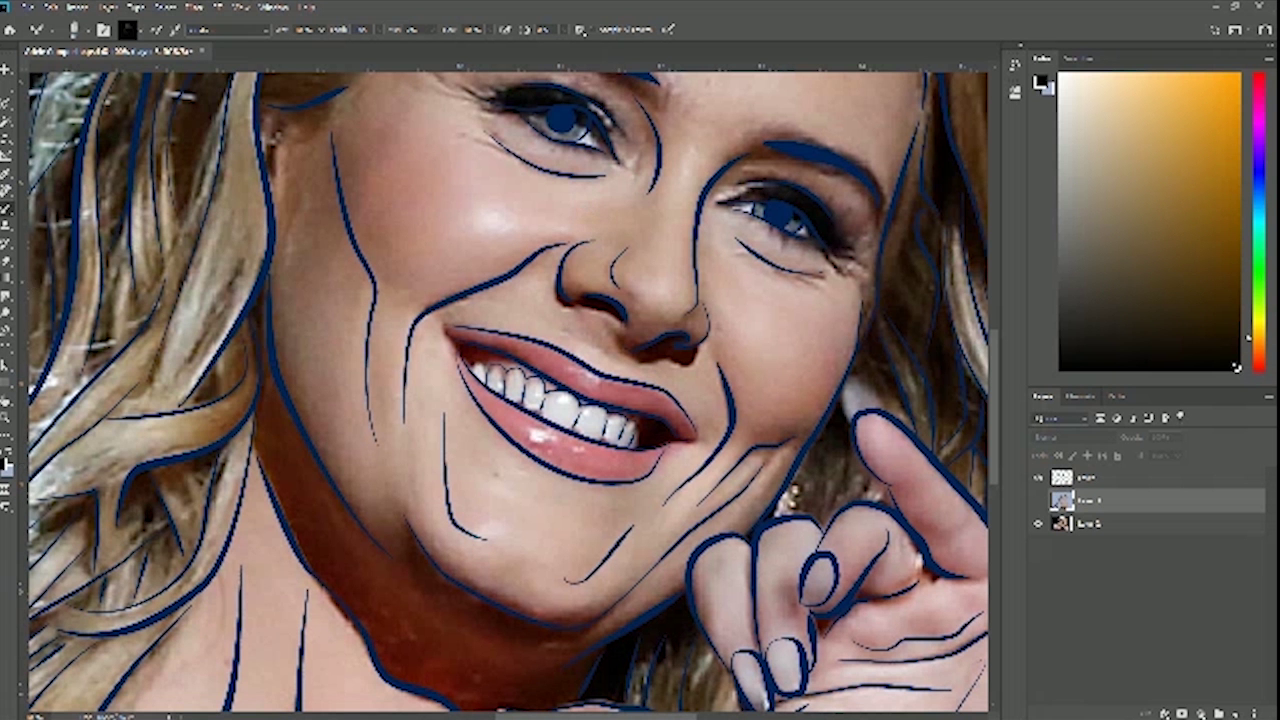
click(776, 526)
click(630, 276)
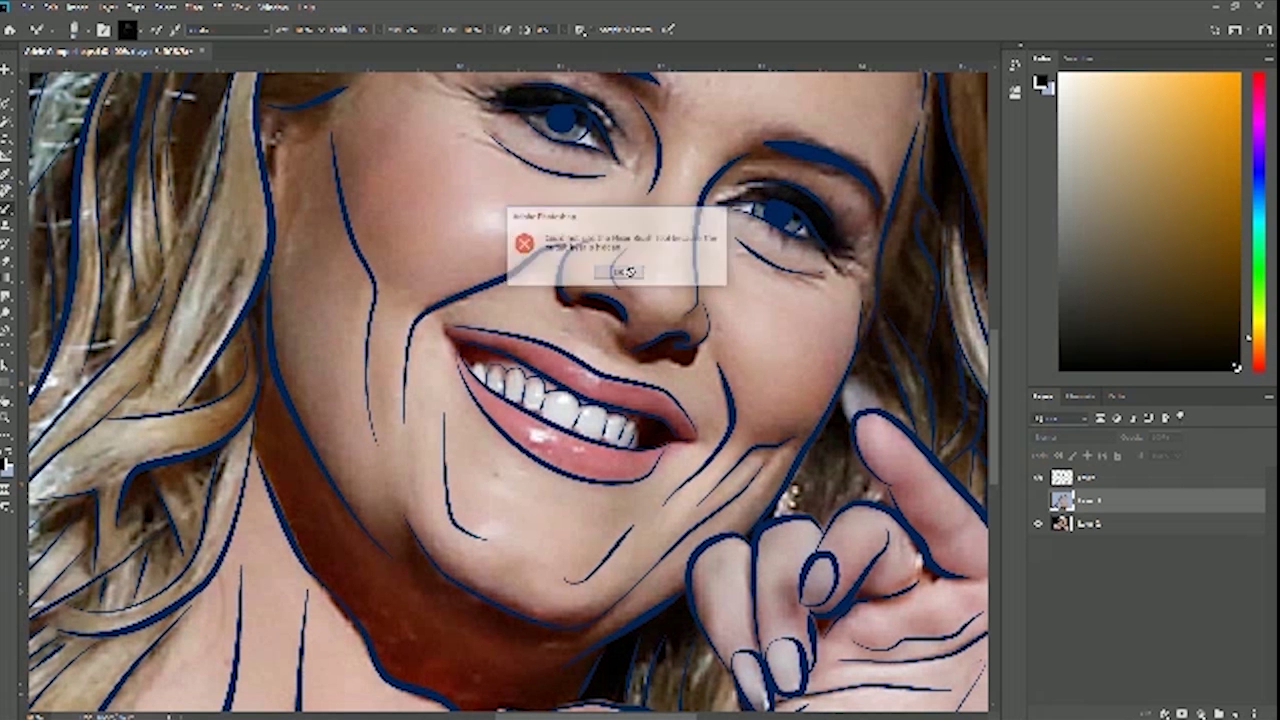
click(7, 178)
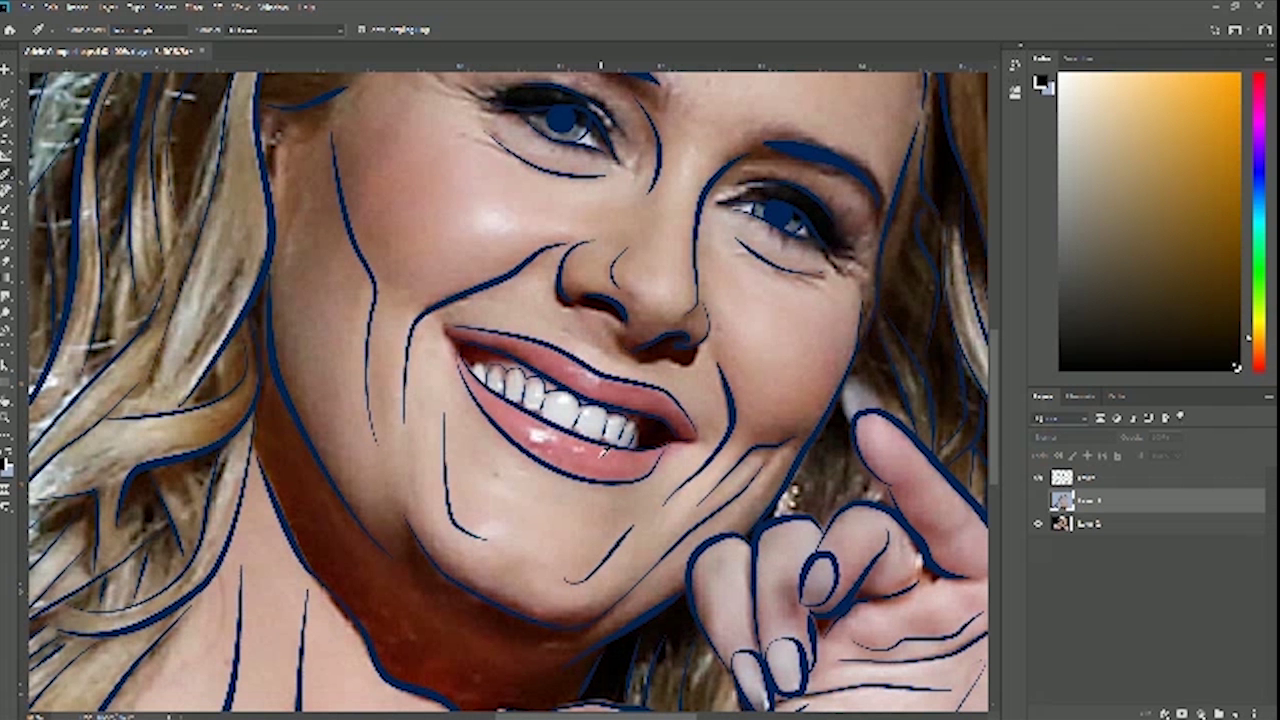
alt+click(603, 452)
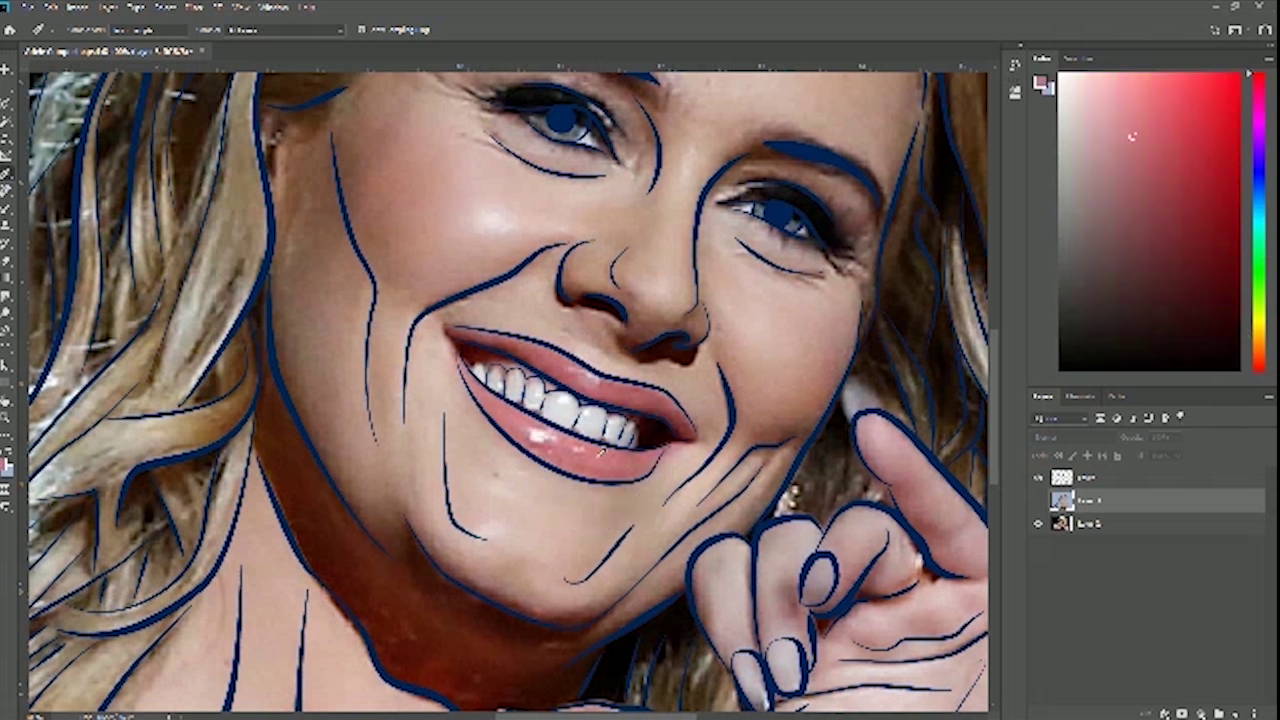
click(1036, 501)
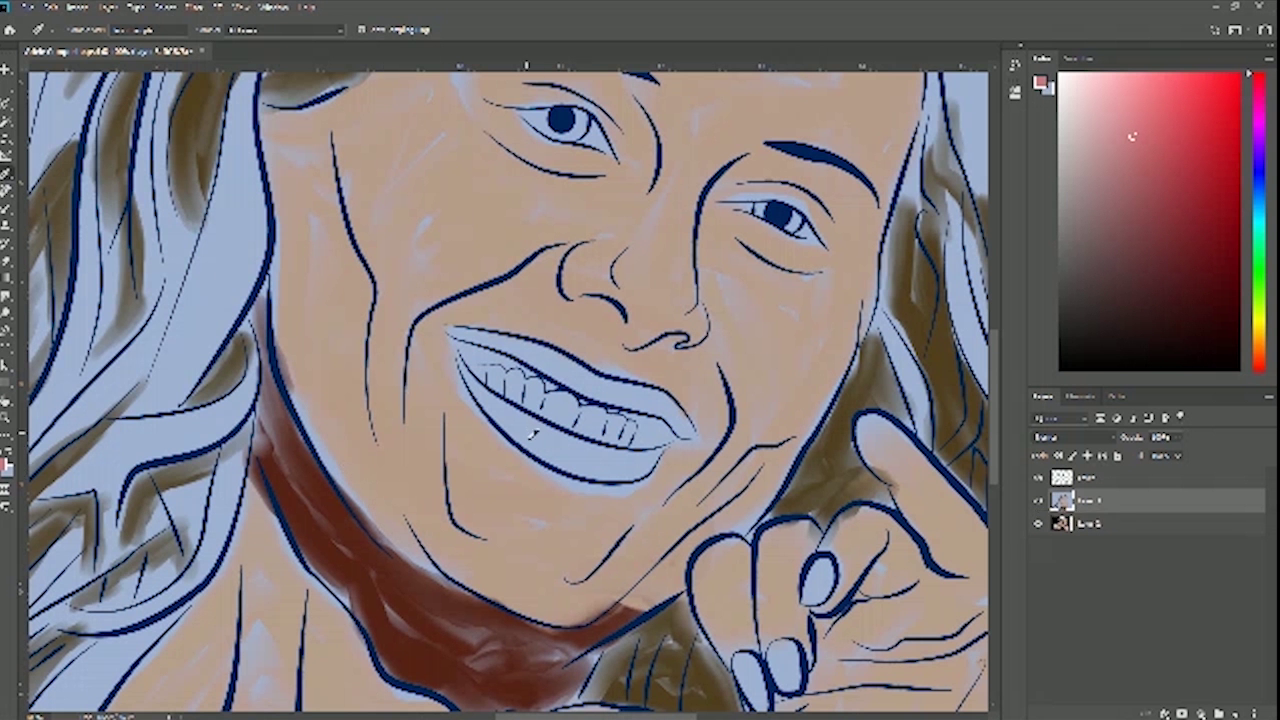
Paint the upper and lower lips and the gum areas beside the teeth with the sampled pink using the Mixer Brush
click(6, 213)
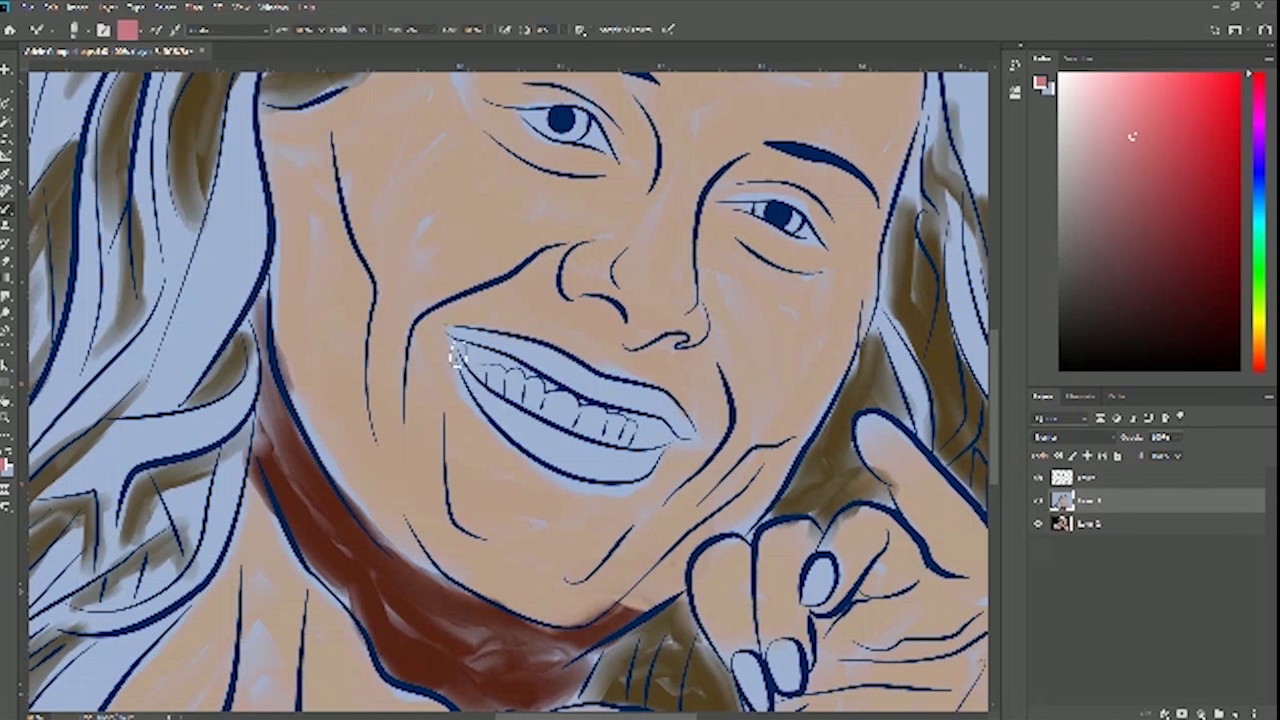
mouse_move(466, 358)
mouse_down()
mouse_move(506, 424)
mouse_move(494, 412)
mouse_move(521, 434)
mouse_move(531, 417)
mouse_move(574, 435)
mouse_move(604, 470)
mouse_move(559, 425)
mouse_move(511, 420)
mouse_move(576, 457)
mouse_move(521, 434)
mouse_move(559, 462)
mouse_move(591, 470)
mouse_move(544, 434)
mouse_move(596, 460)
mouse_move(650, 448)
mouse_move(630, 462)
mouse_move(575, 459)
mouse_move(610, 468)
mouse_move(652, 452)
mouse_up()
mouse_move(482, 318)
mouse_down()
mouse_move(452, 334)
mouse_move(592, 380)
mouse_move(486, 337)
mouse_move(482, 352)
mouse_move(496, 352)
mouse_move(482, 347)
mouse_move(532, 357)
mouse_up()
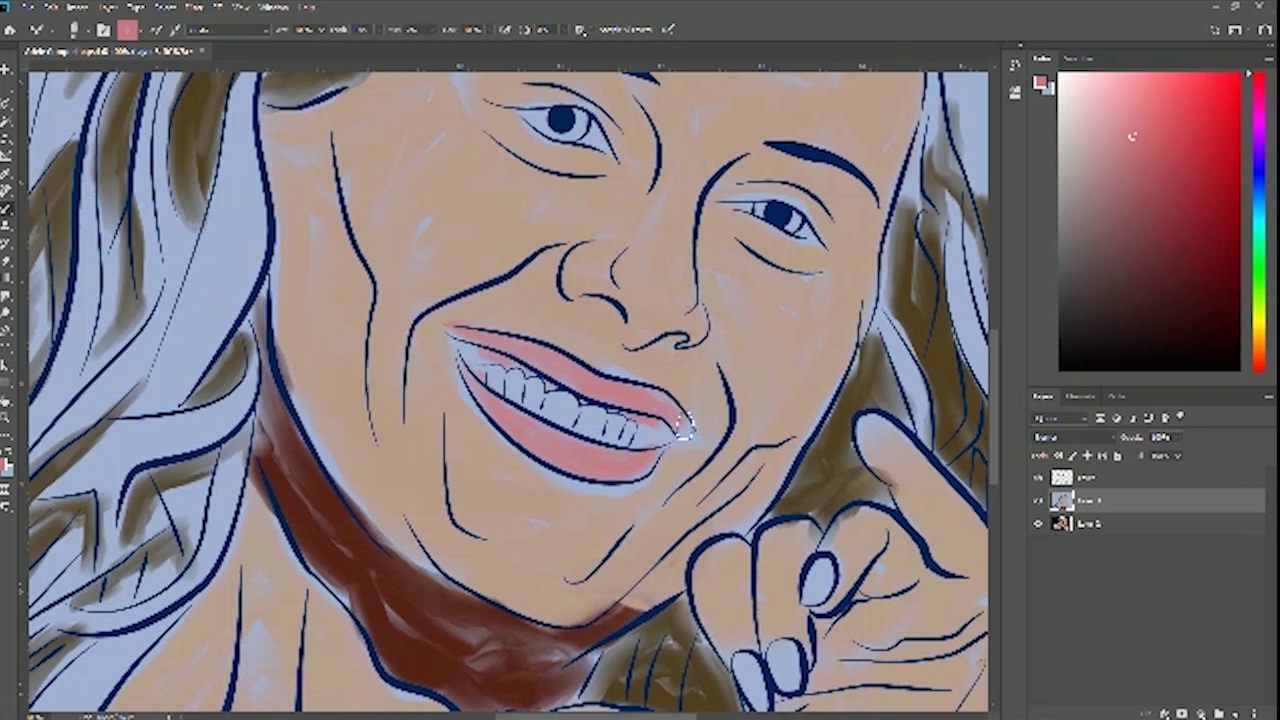
right_click(490, 346)
key(Escape)
mouse_move(473, 361)
mouse_down()
mouse_move(463, 348)
mouse_move(475, 350)
mouse_up()
mouse_move(669, 430)
mouse_down()
mouse_move(642, 441)
mouse_move(658, 431)
mouse_up()
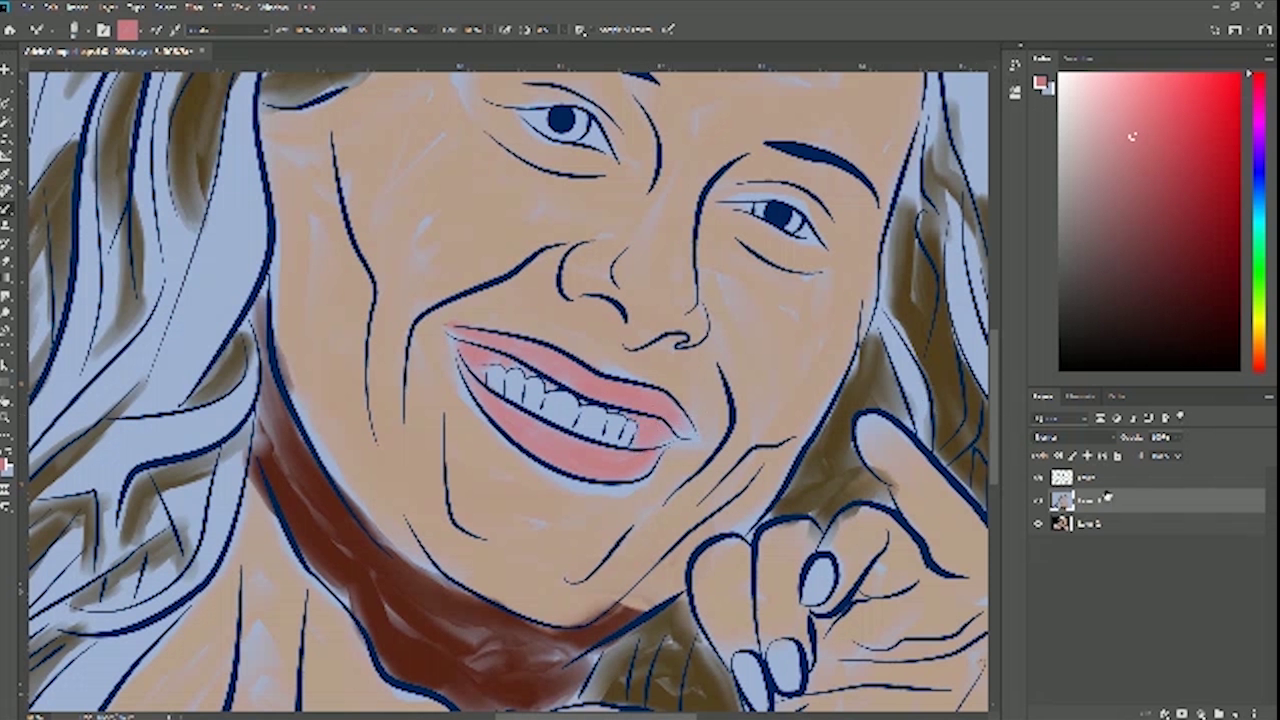
Choose a near-black reddish brown, adjust the brush and paint the dark gap at the mouth corner nearest the hand
drag(1251, 360, 1247, 357)
click(1221, 350)
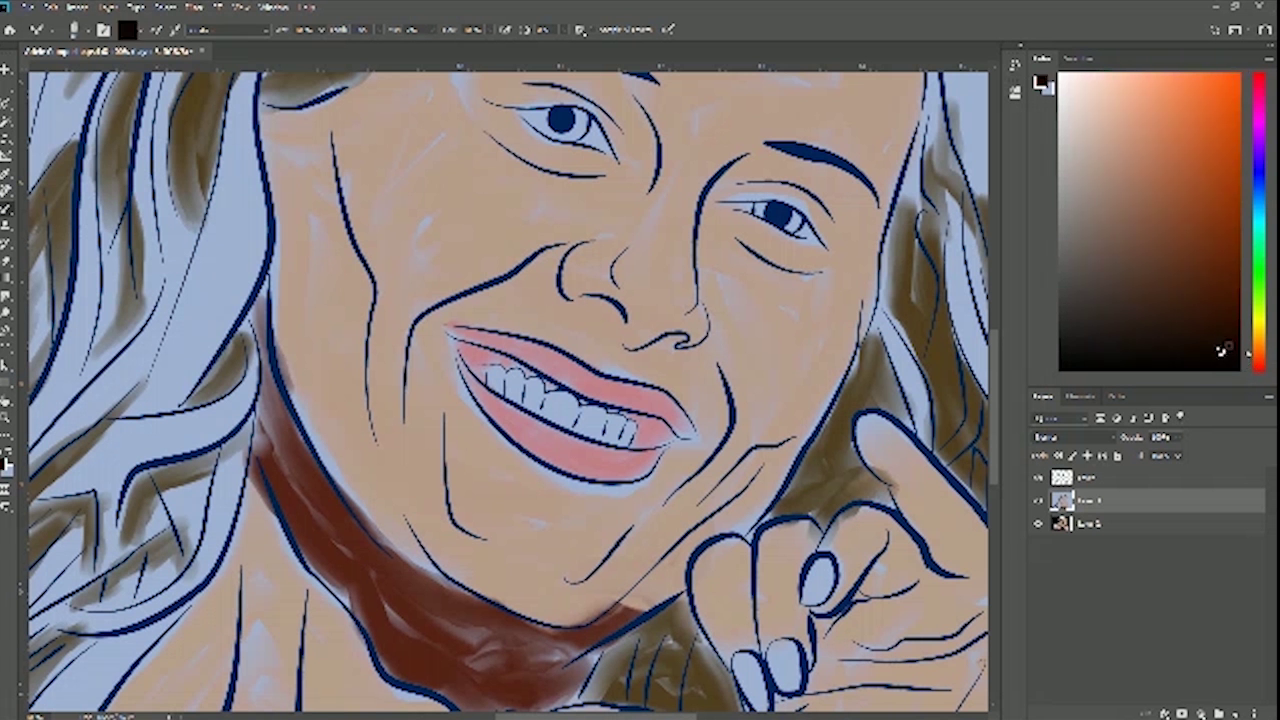
drag(1248, 365, 1248, 369)
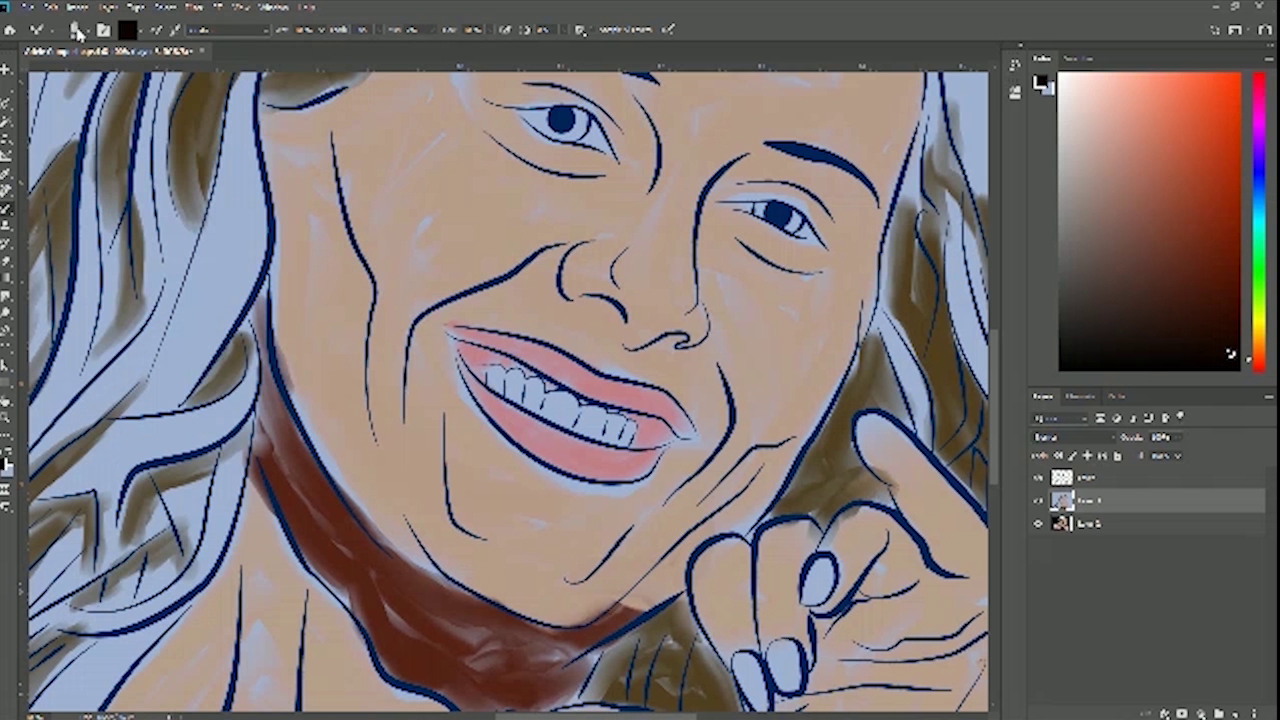
click(77, 30)
click(74, 75)
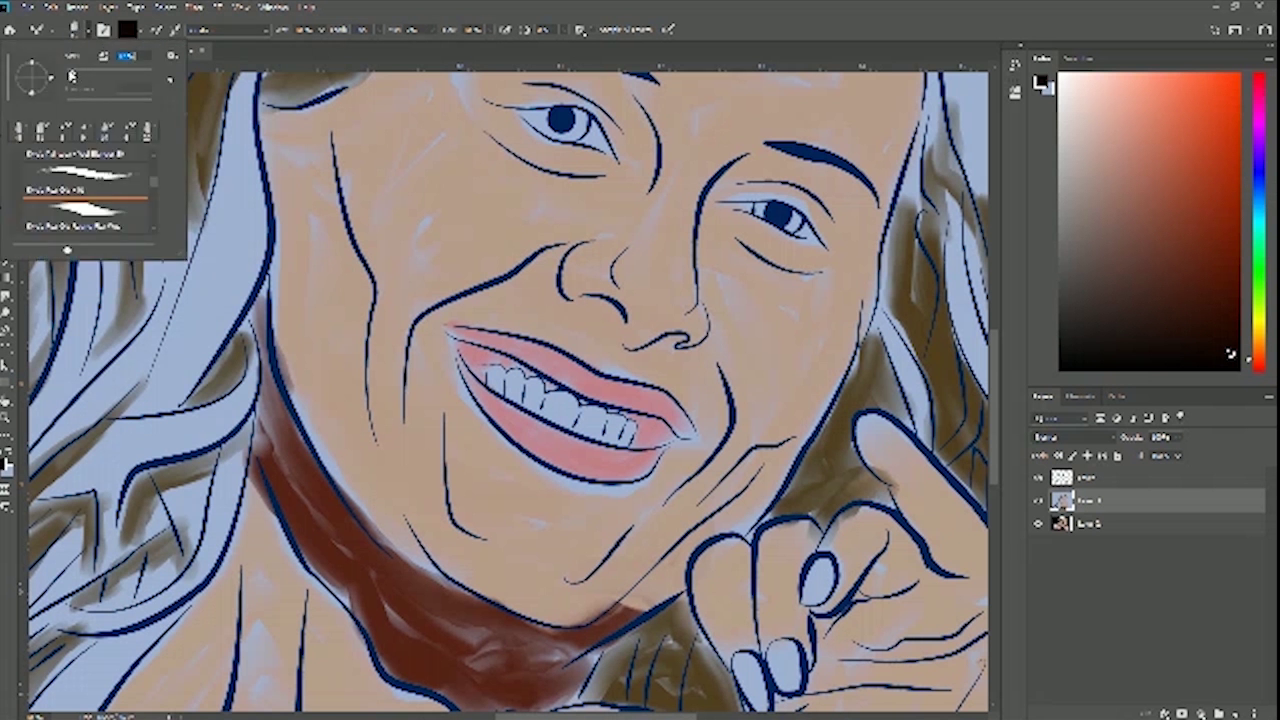
click(660, 442)
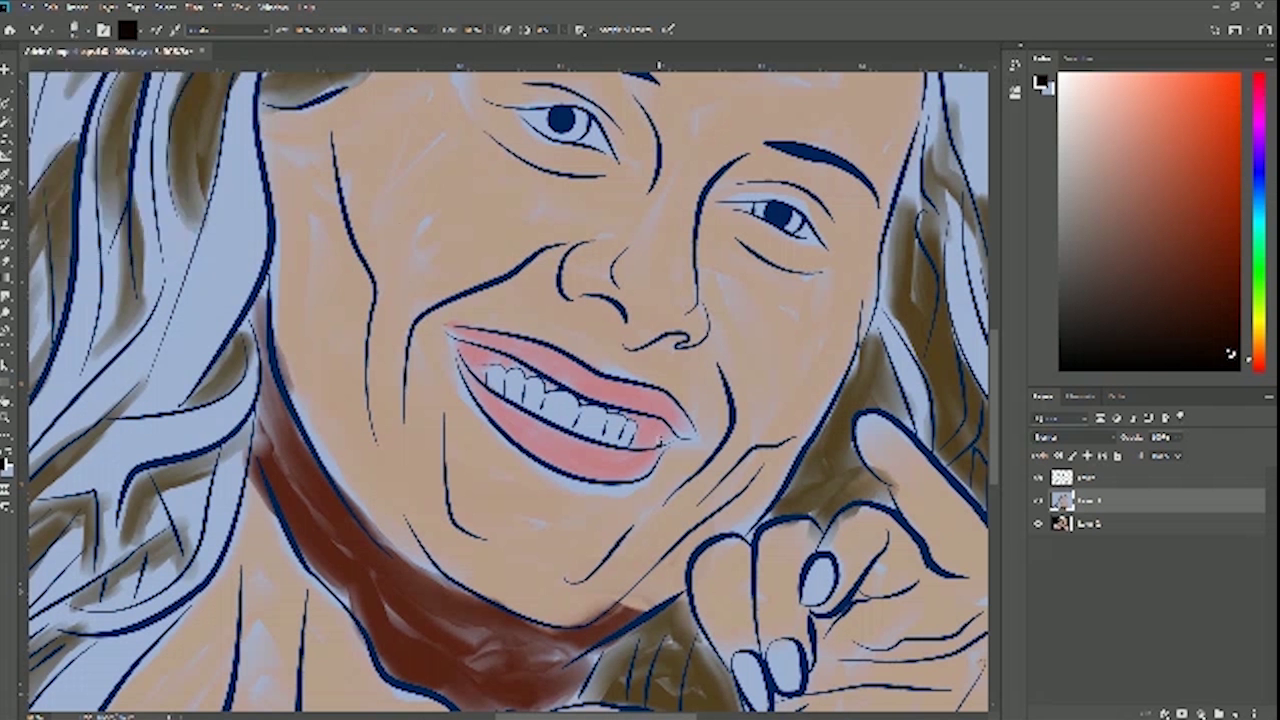
right_click(660, 438)
key(Return)
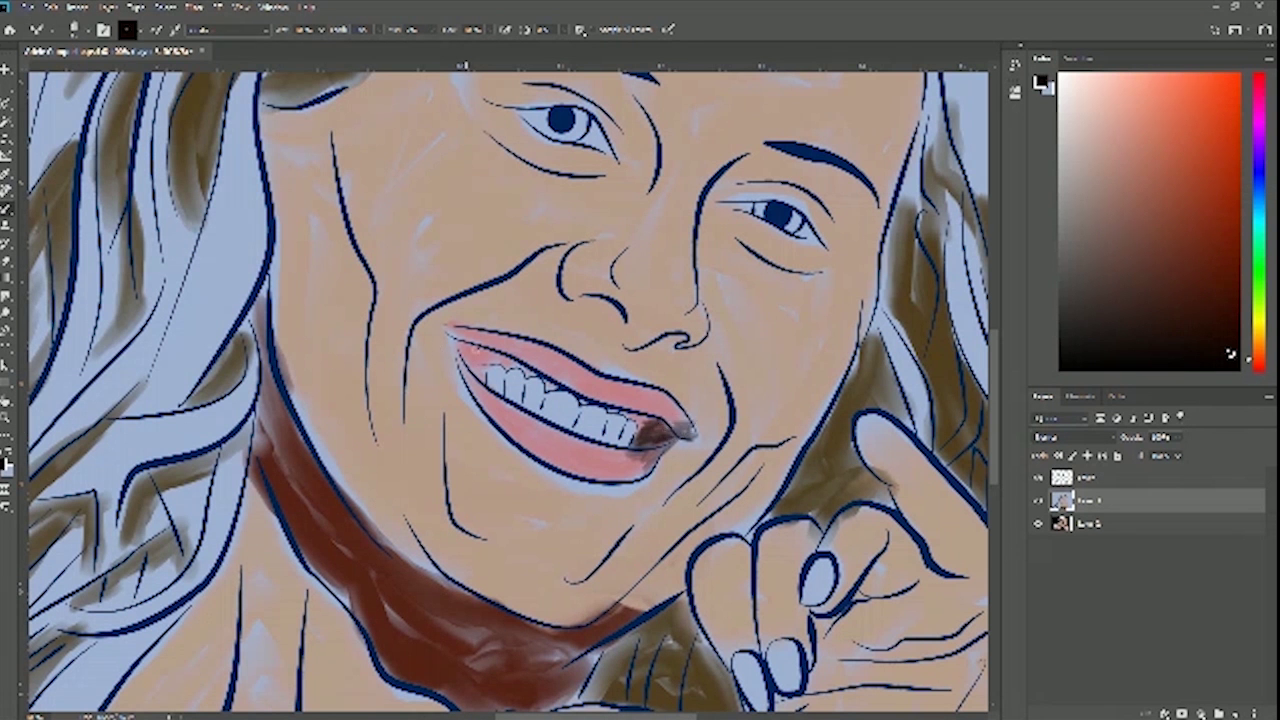
Paint the dark gap at the opposite mouth corner and deepen the shading at the corner nearest the hand
mouse_move(470, 362)
mouse_down()
mouse_move(482, 368)
mouse_move(481, 354)
mouse_move(454, 345)
mouse_up()
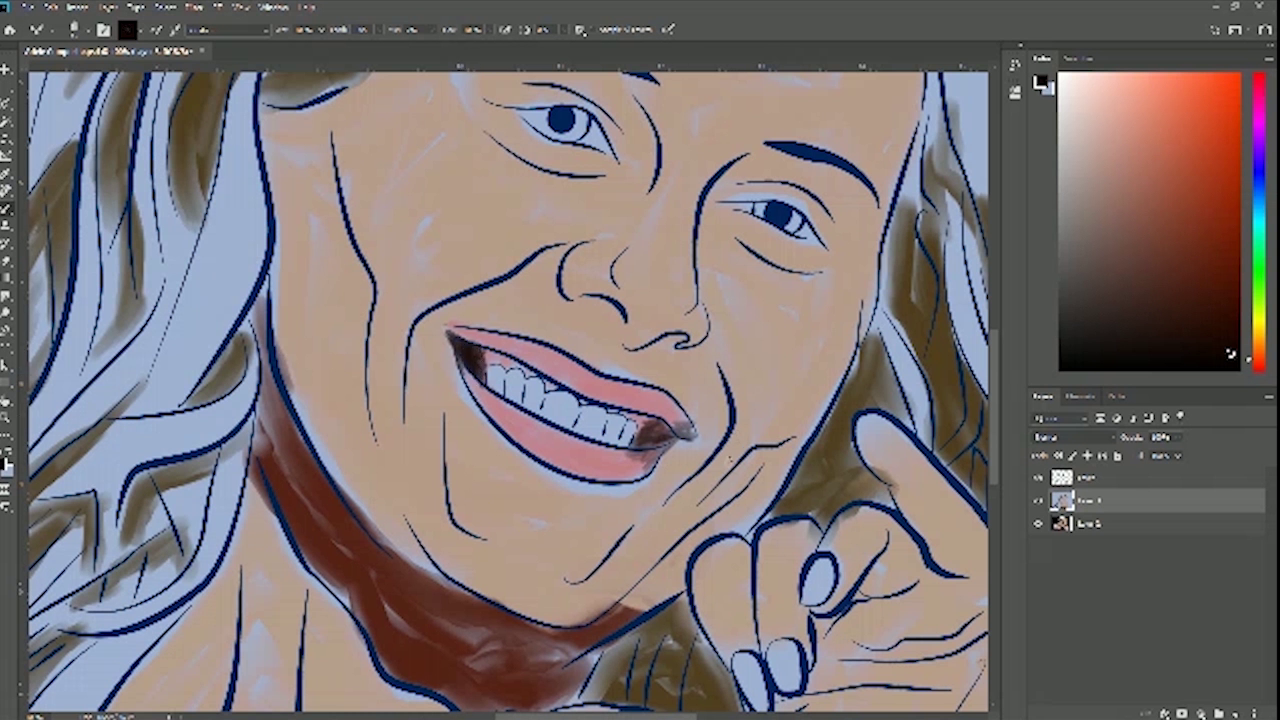
right_click(674, 440)
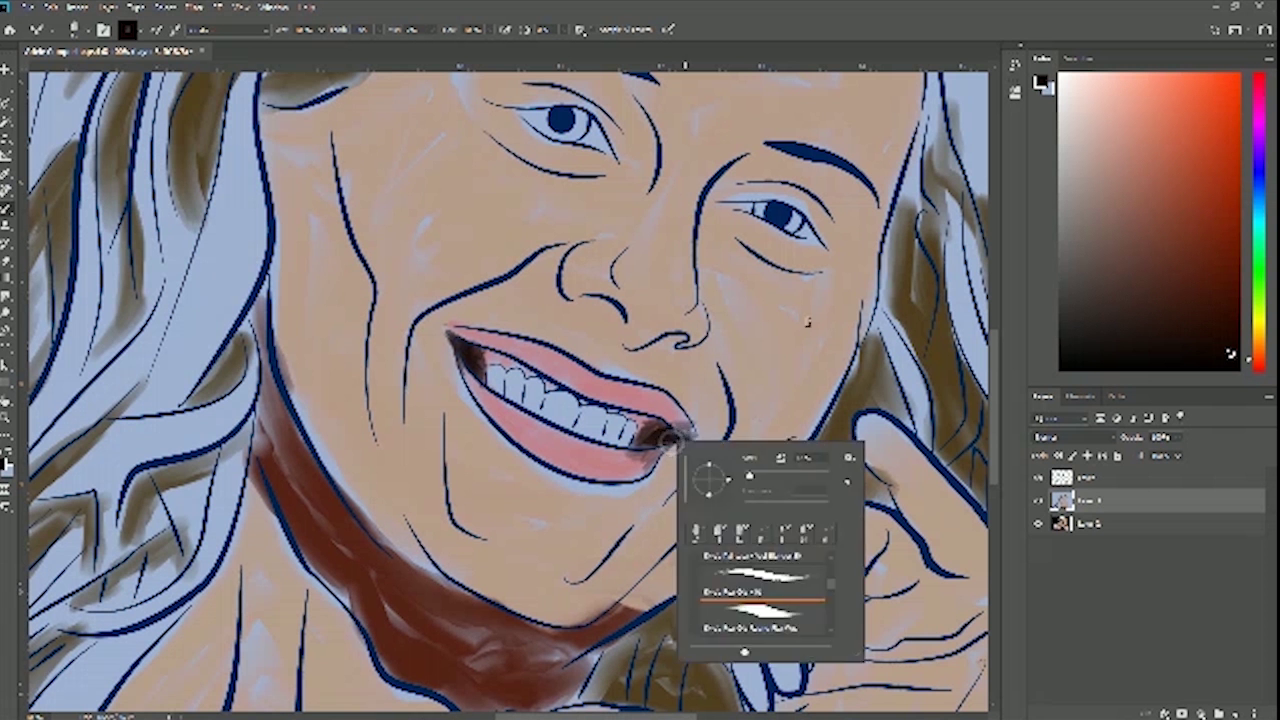
click(680, 372)
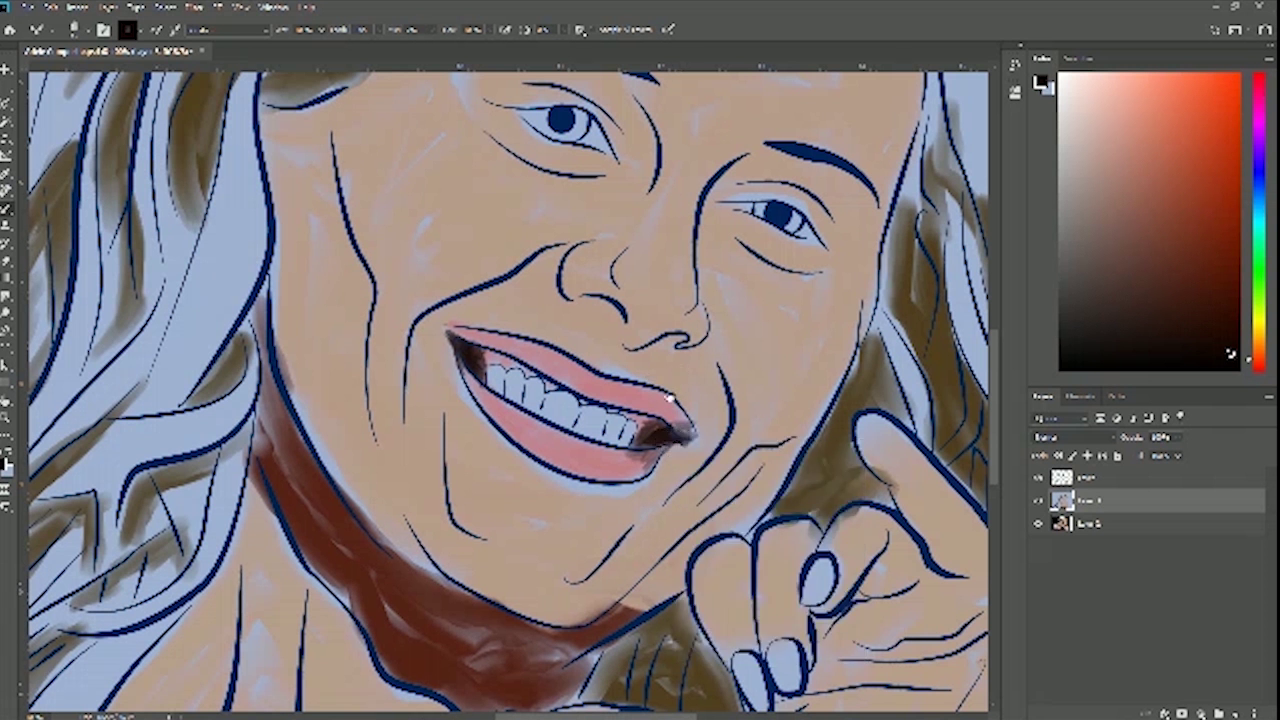
scroll(655, 405, up, 2)
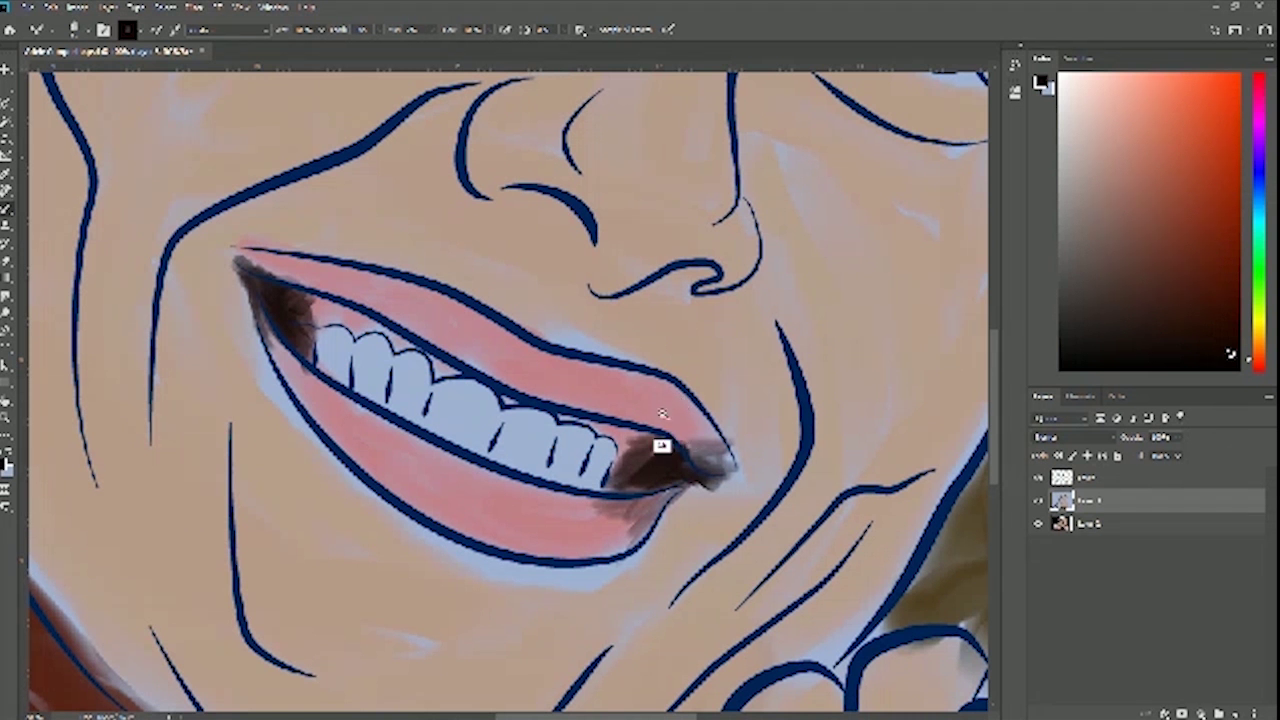
scroll(665, 410, down, 2)
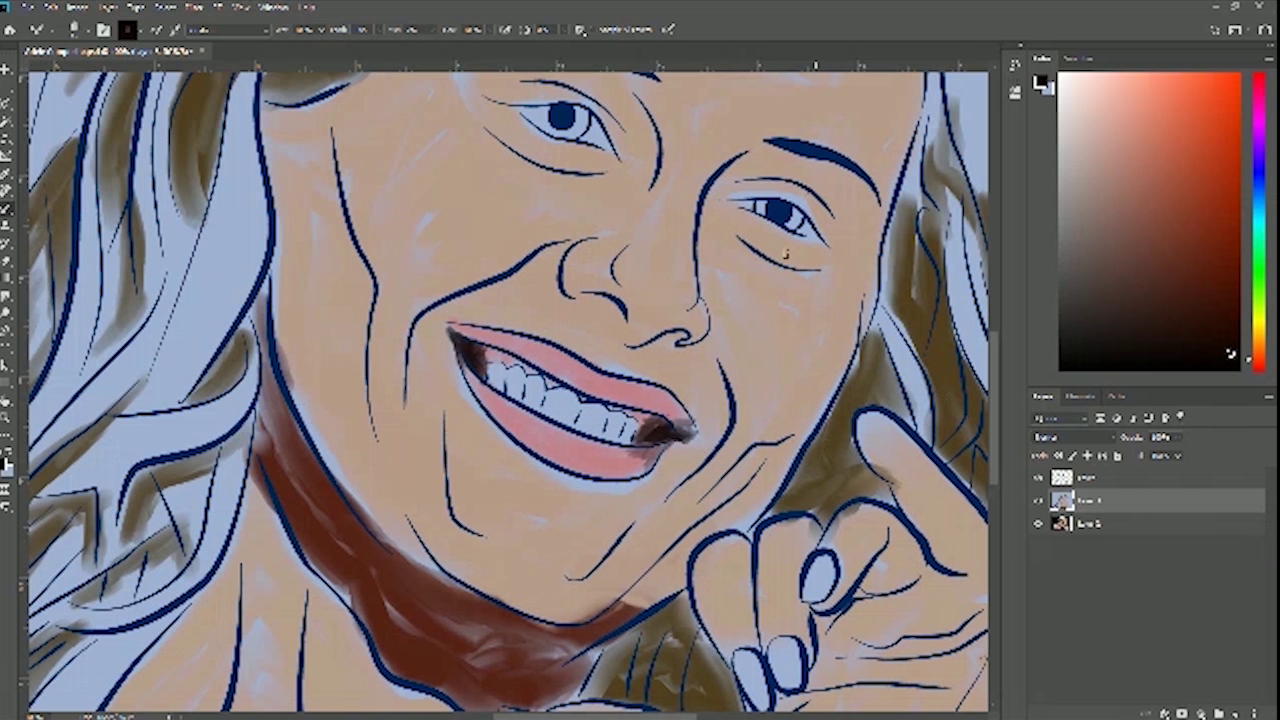
Hide the paint layer and sample a light brown from the hair in the reference photo with the Eyedropper
mouse_move(474, 716)
key(ctrl+0)
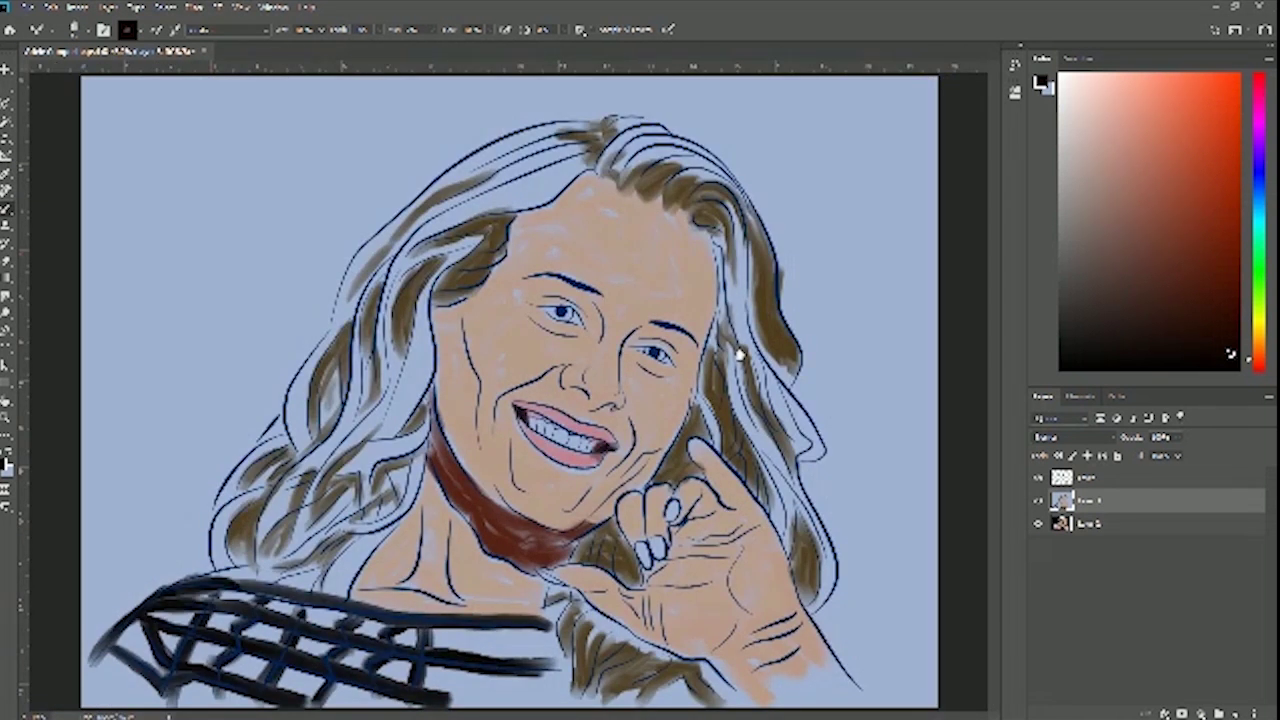
scroll(590, 292, up, 1)
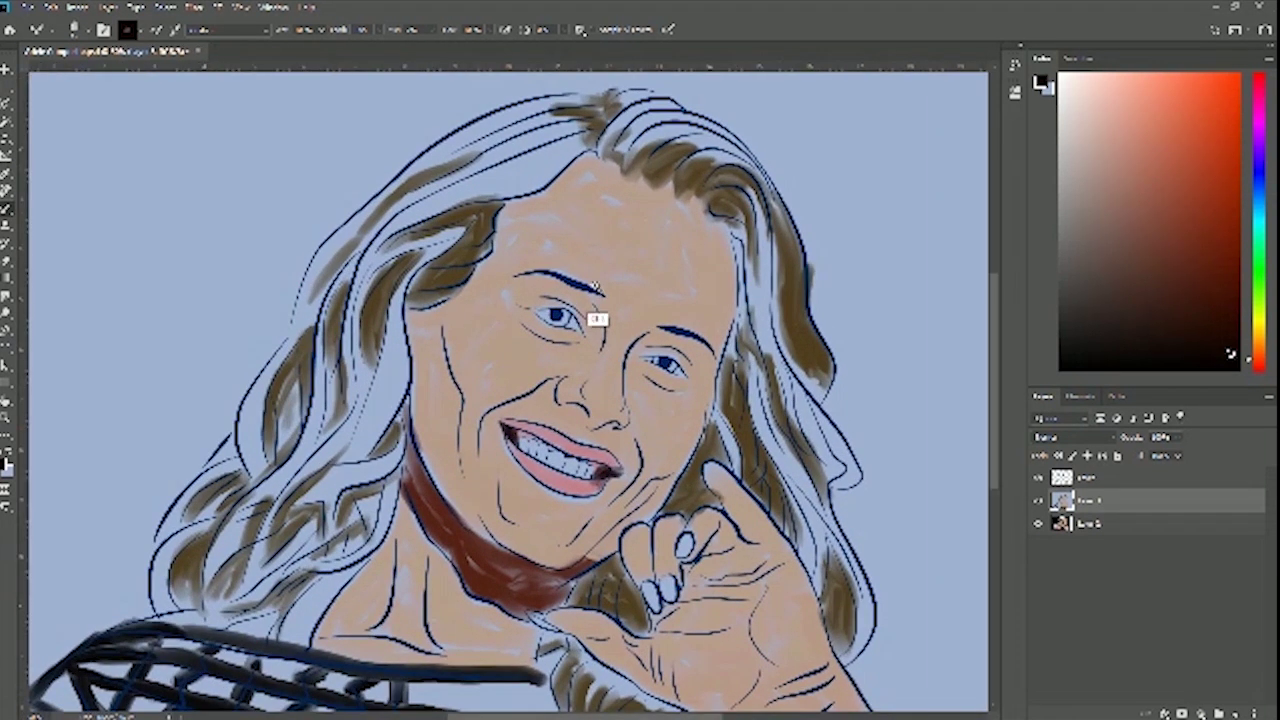
scroll(594, 288, up, 1)
scroll(590, 280, up, 1)
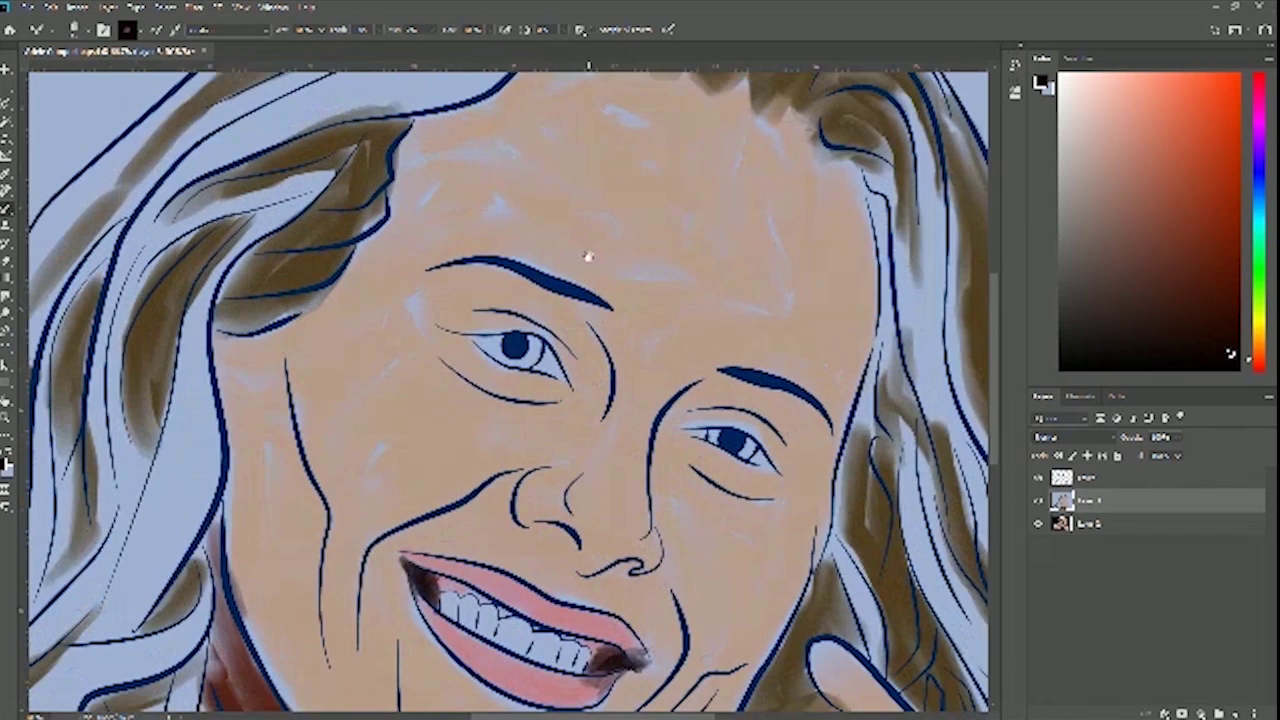
scroll(590, 258, down, 1)
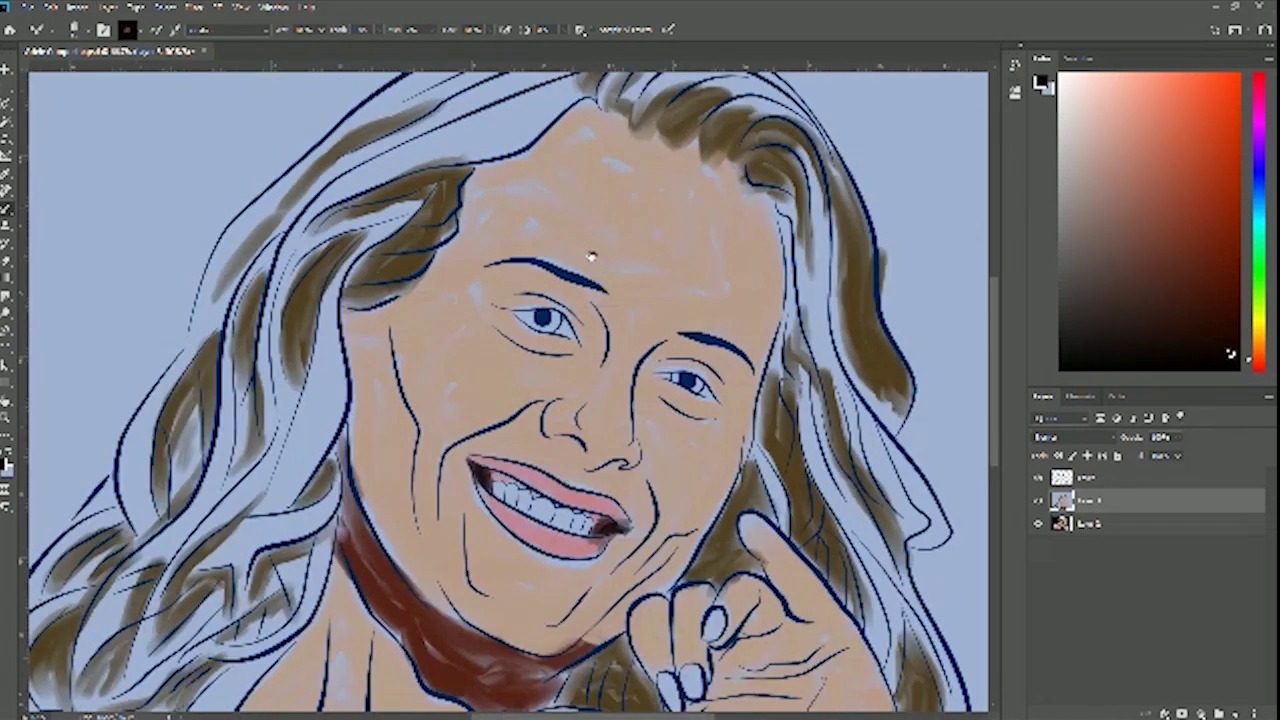
scroll(600, 290, up, 3)
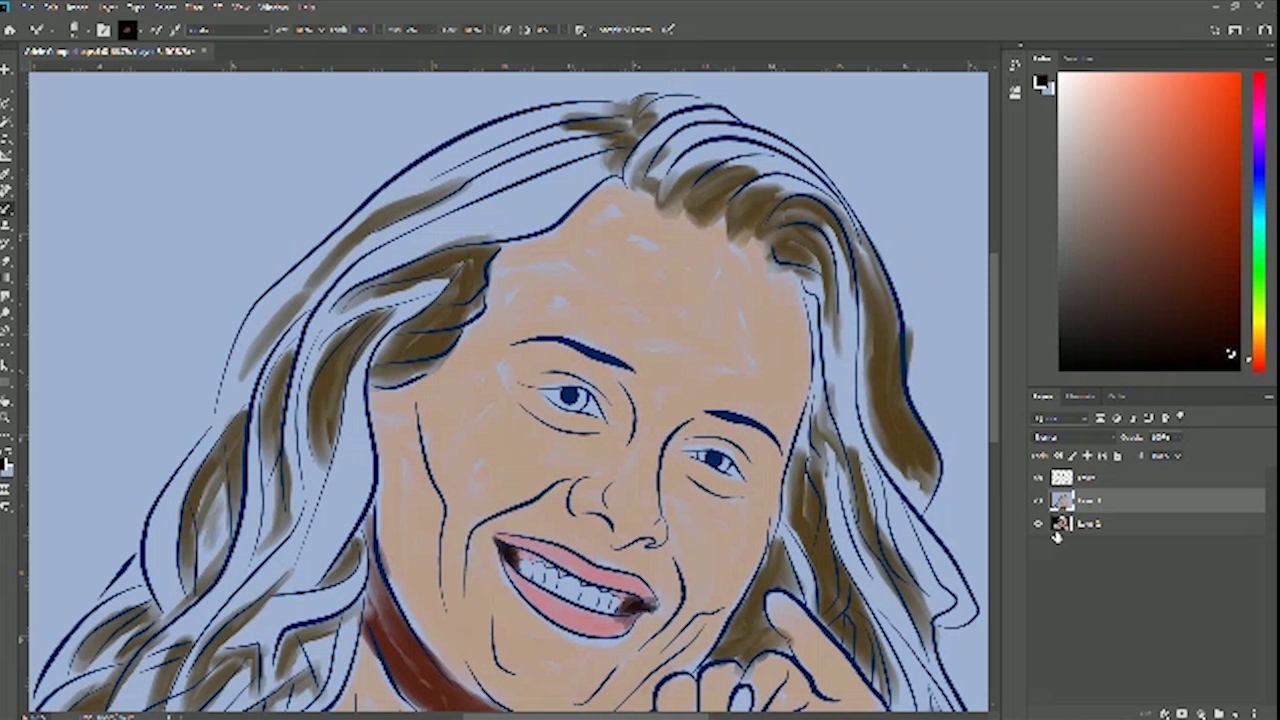
click(1039, 501)
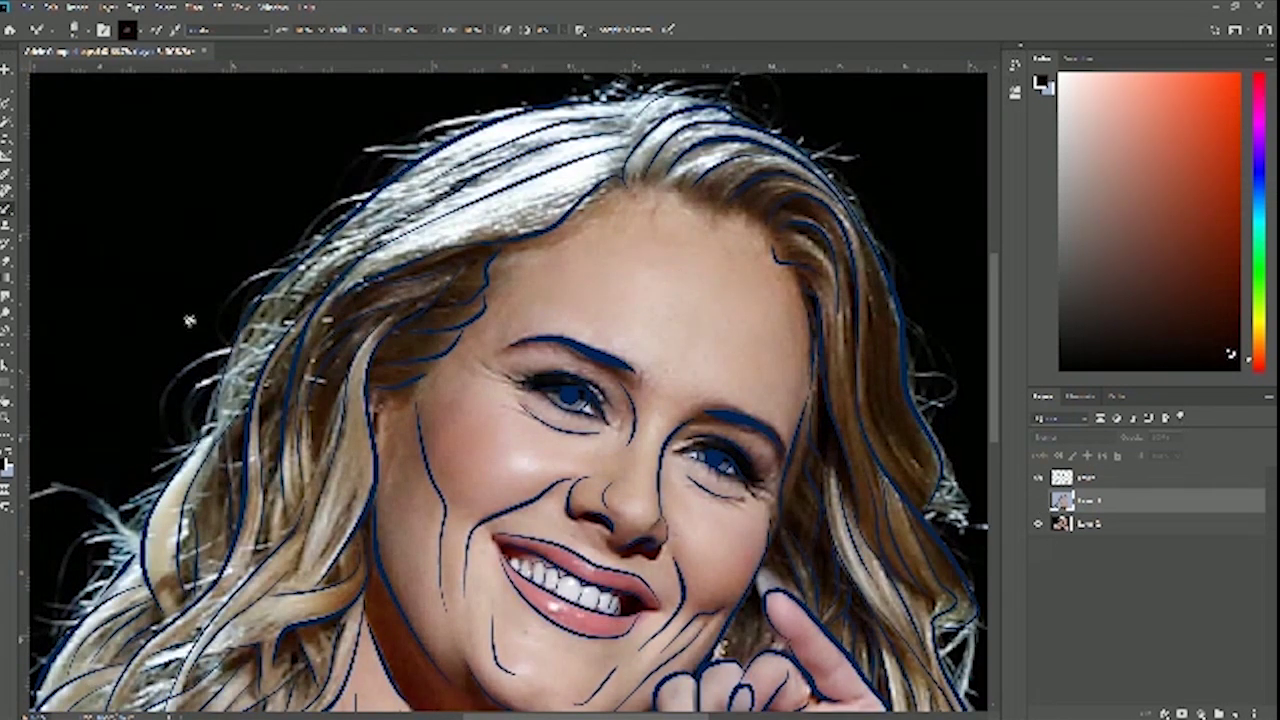
click(12, 176)
click(14, 177)
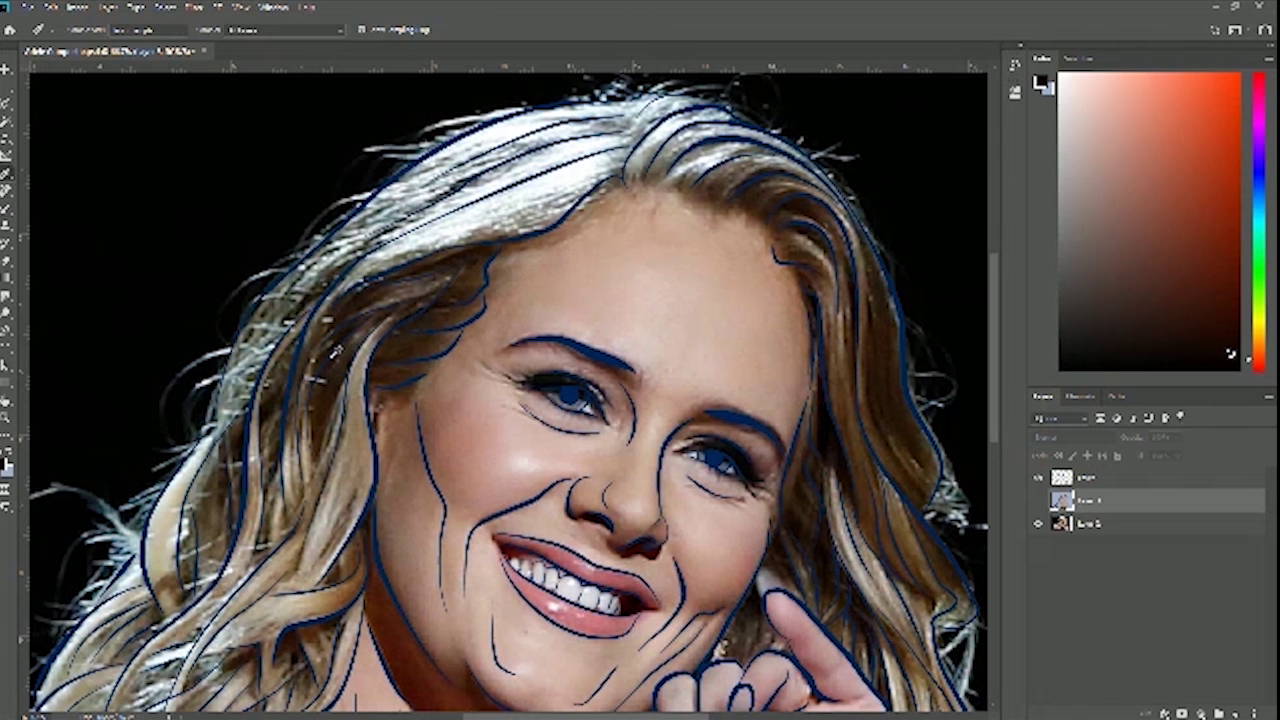
click(362, 408)
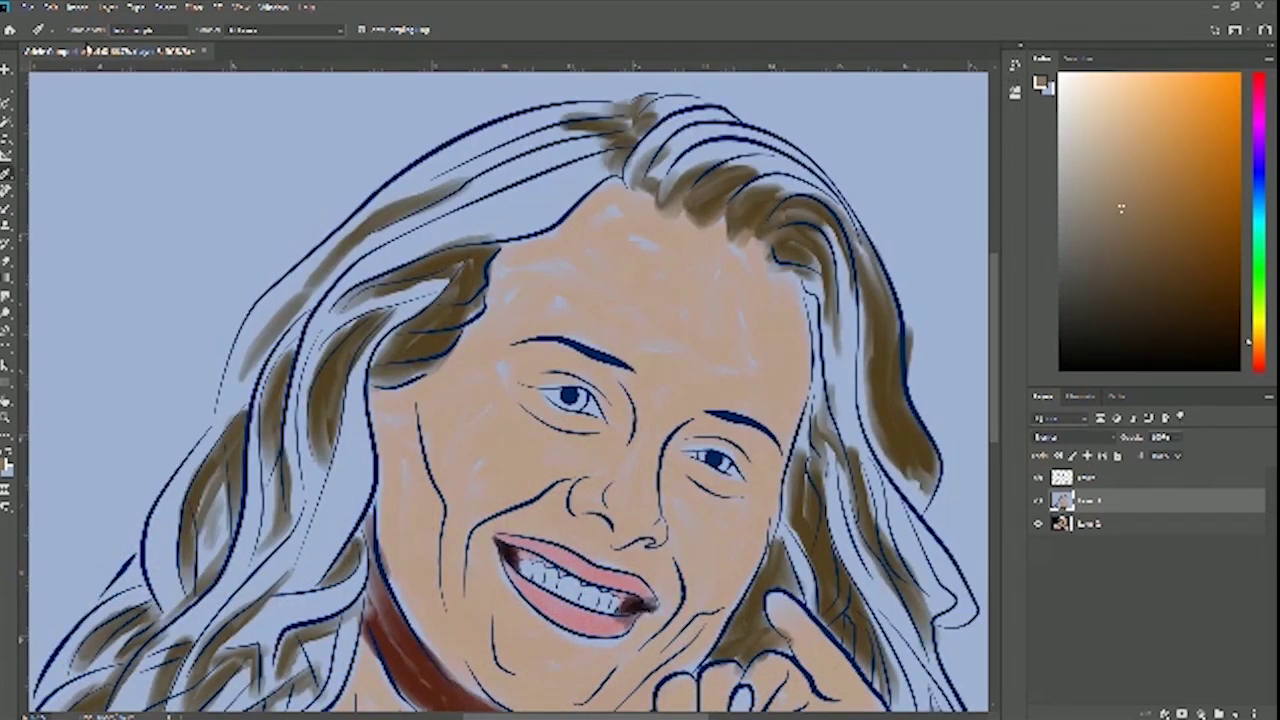
Adjust the Mixer Brush size and paint the large hair strand sweeping back from the forehead parting in light brown
click(6, 212)
click(82, 32)
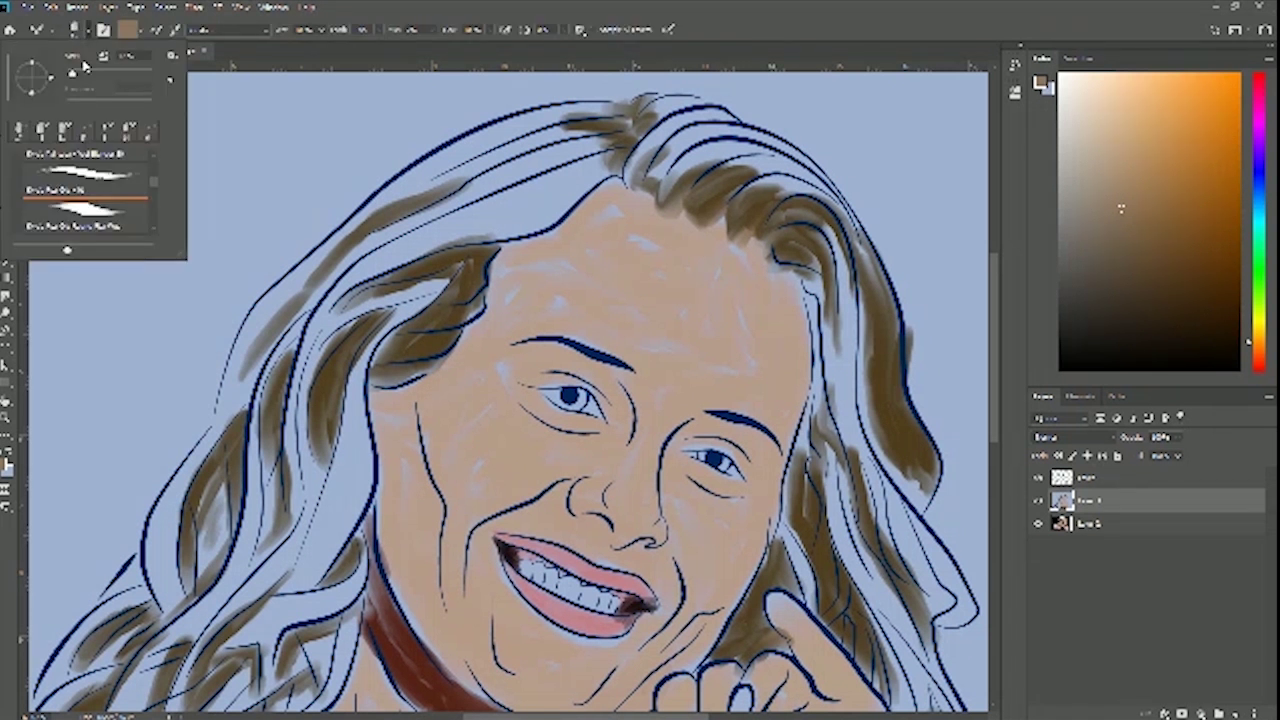
click(79, 74)
click(84, 36)
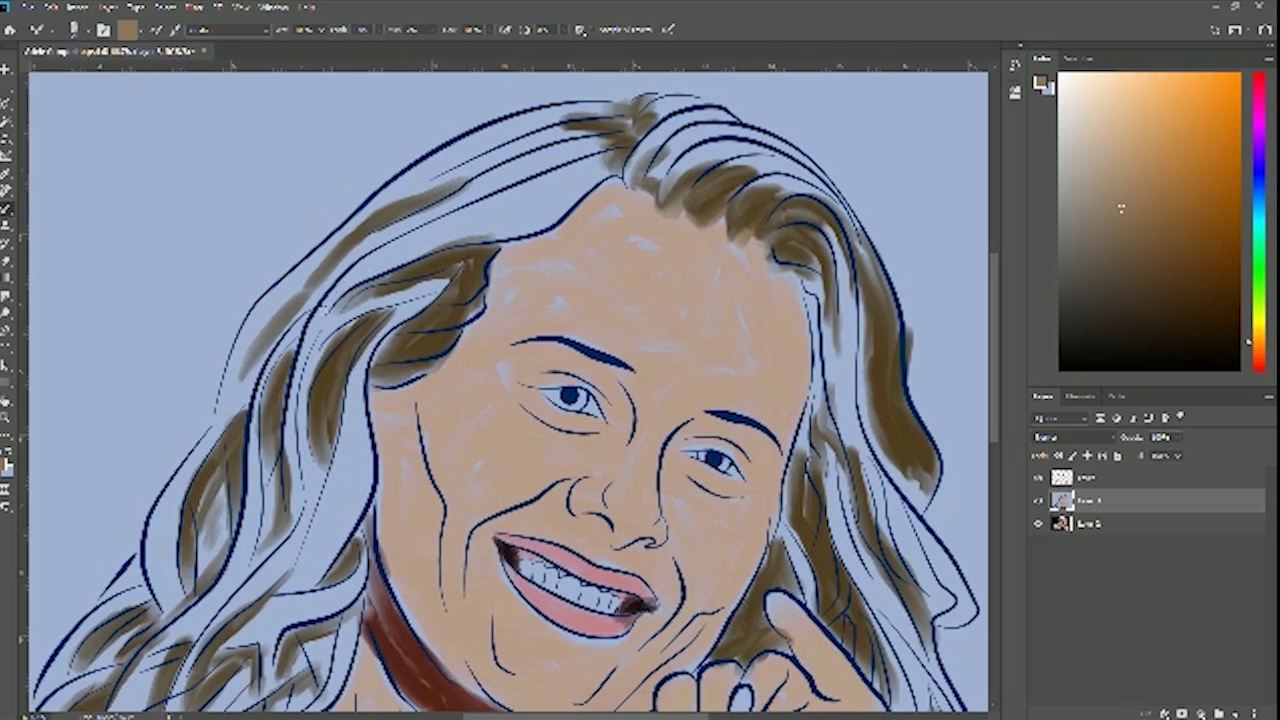
drag(364, 267, 542, 220)
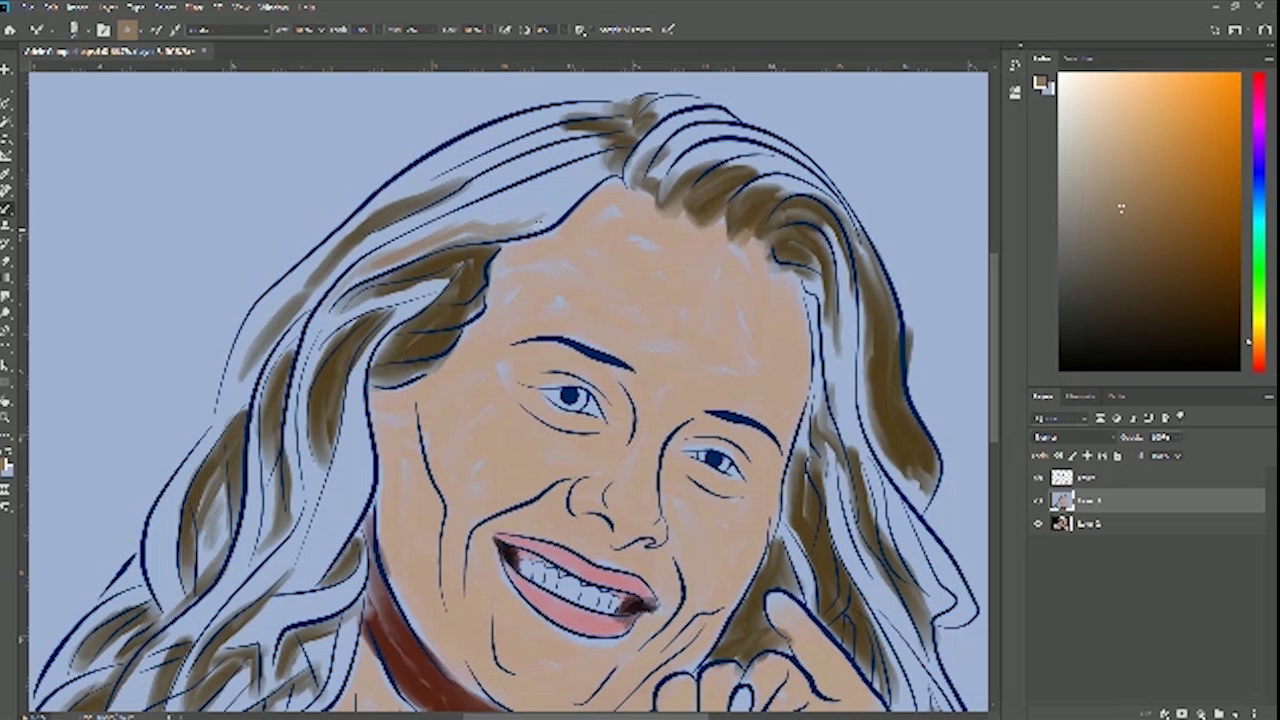
mouse_move(504, 201)
mouse_down()
mouse_move(553, 178)
mouse_move(491, 229)
mouse_move(543, 208)
mouse_move(520, 224)
mouse_move(536, 222)
mouse_move(597, 178)
mouse_move(560, 210)
mouse_up()
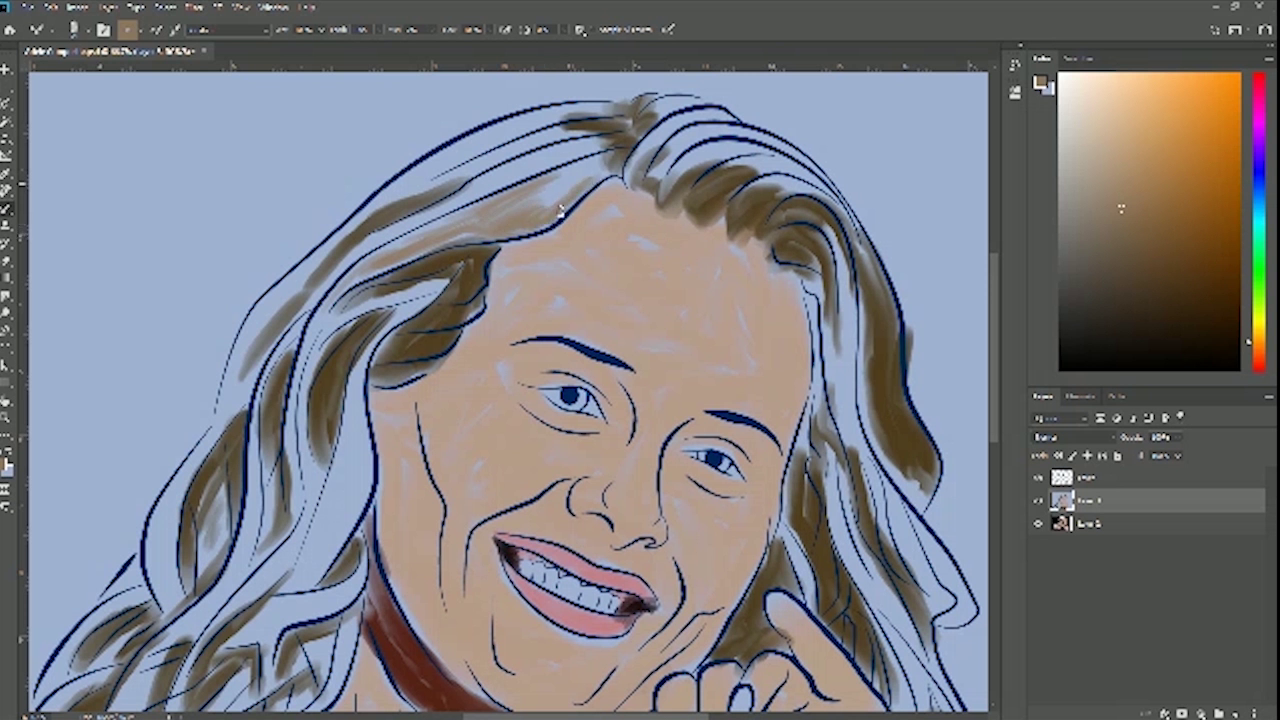
mouse_move(608, 172)
mouse_down()
mouse_move(512, 199)
mouse_move(556, 199)
mouse_move(368, 268)
mouse_up()
mouse_move(503, 197)
mouse_down()
mouse_move(415, 290)
mouse_move(339, 326)
mouse_move(437, 274)
mouse_move(389, 332)
mouse_move(407, 298)
mouse_move(409, 312)
mouse_move(445, 282)
mouse_up()
Paint the strands beside the ear and cheek, and the outer strands next to them, on the side away from the hand
mouse_move(372, 342)
mouse_down()
mouse_move(357, 434)
mouse_move(354, 380)
mouse_move(364, 472)
mouse_move(362, 402)
mouse_move(353, 457)
mouse_up()
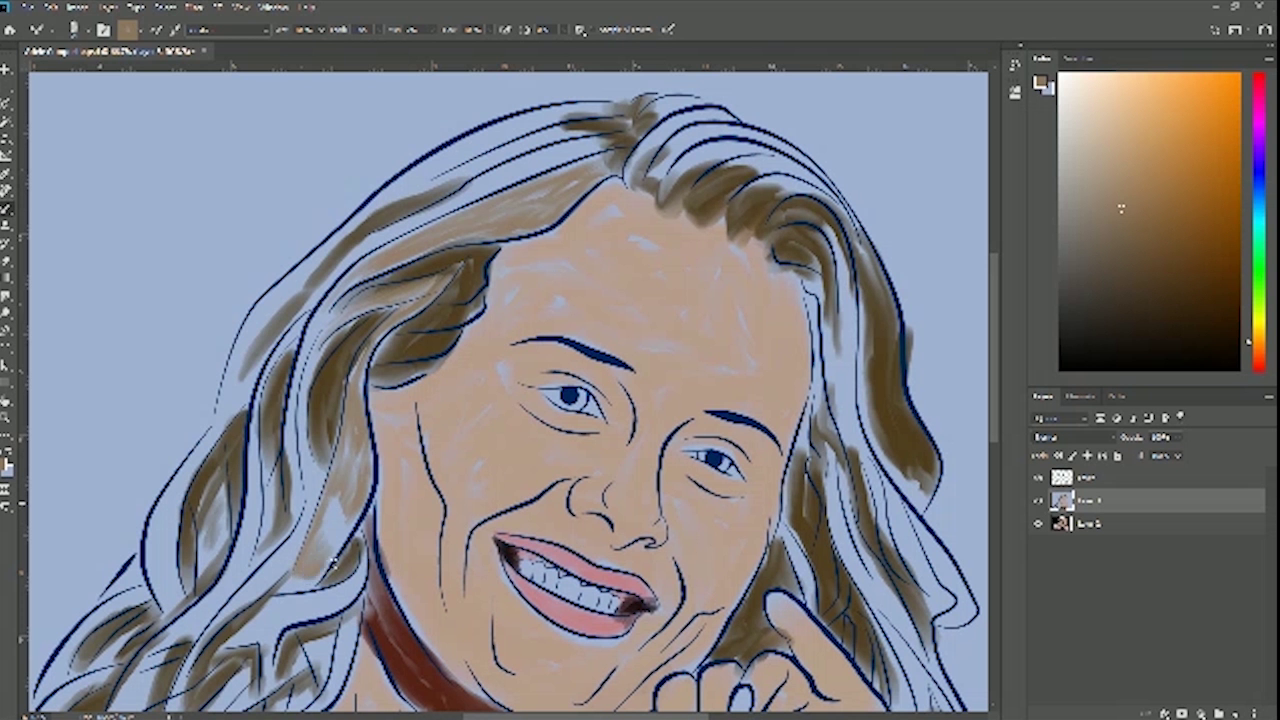
mouse_move(323, 552)
mouse_down()
mouse_move(340, 541)
mouse_move(330, 510)
mouse_move(348, 518)
mouse_up()
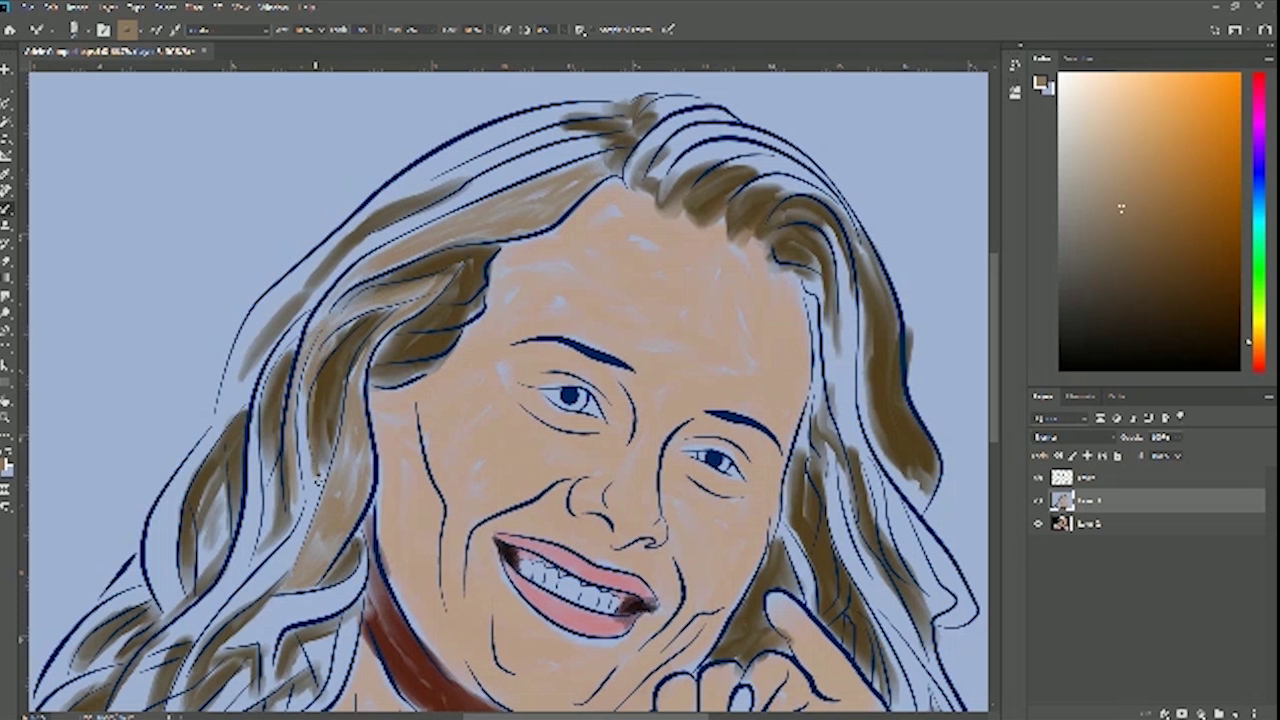
drag(301, 400, 307, 458)
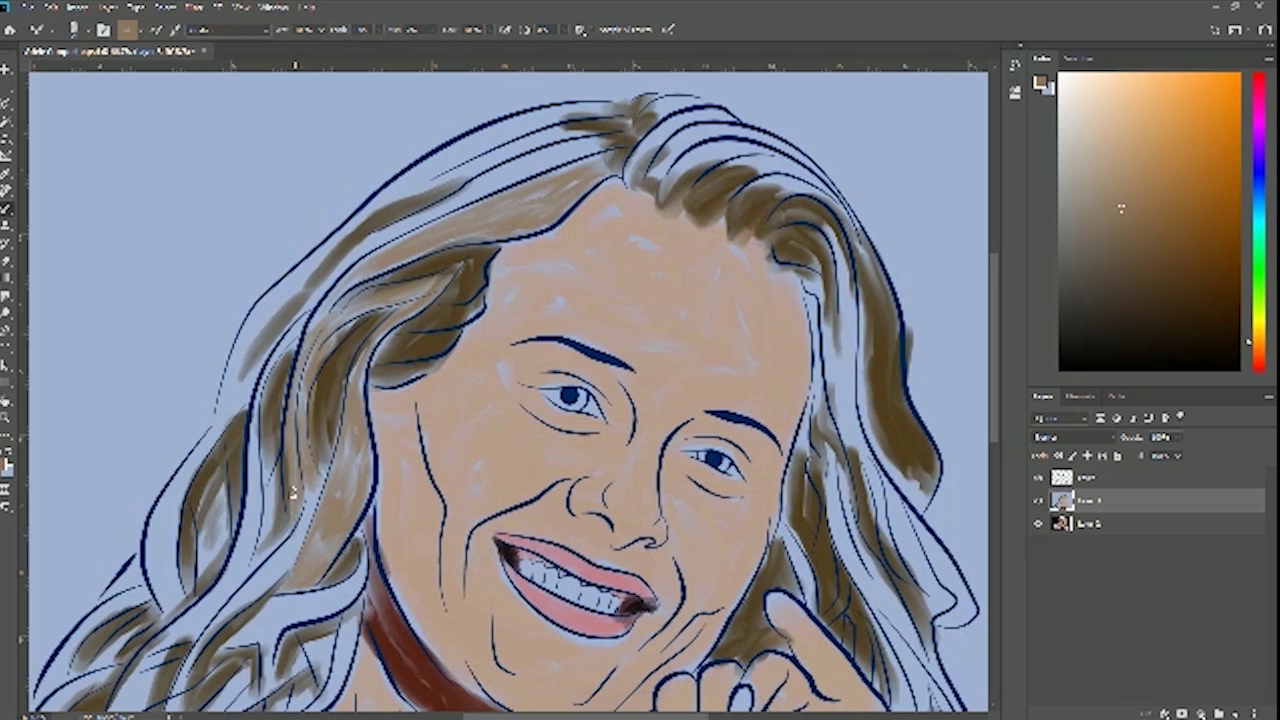
drag(320, 470, 292, 560)
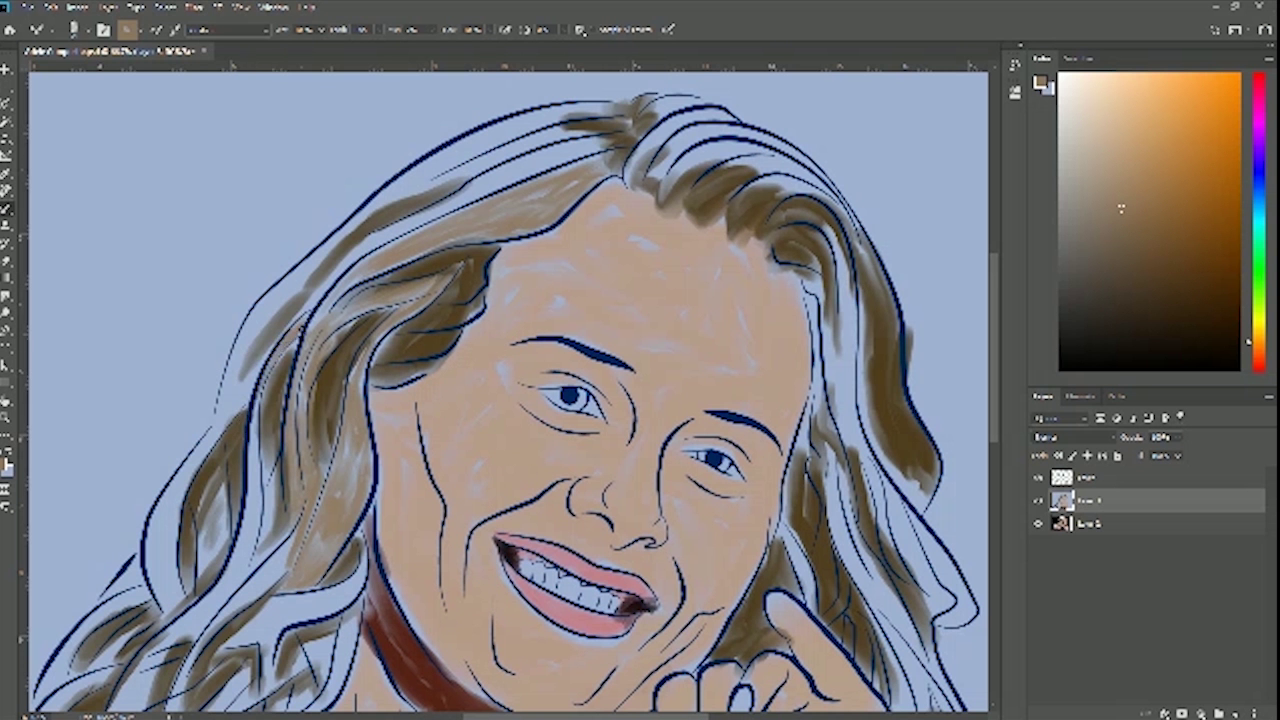
mouse_move(231, 372)
mouse_down()
mouse_move(290, 289)
mouse_move(256, 330)
mouse_move(236, 407)
mouse_move(310, 294)
mouse_up()
mouse_move(247, 398)
mouse_down()
mouse_move(221, 430)
mouse_move(238, 377)
mouse_up()
Compare with the reference photo and paint the outer wavy lock and its neighbouring strand at jaw height in light brown
drag(360, 471, 540, 317)
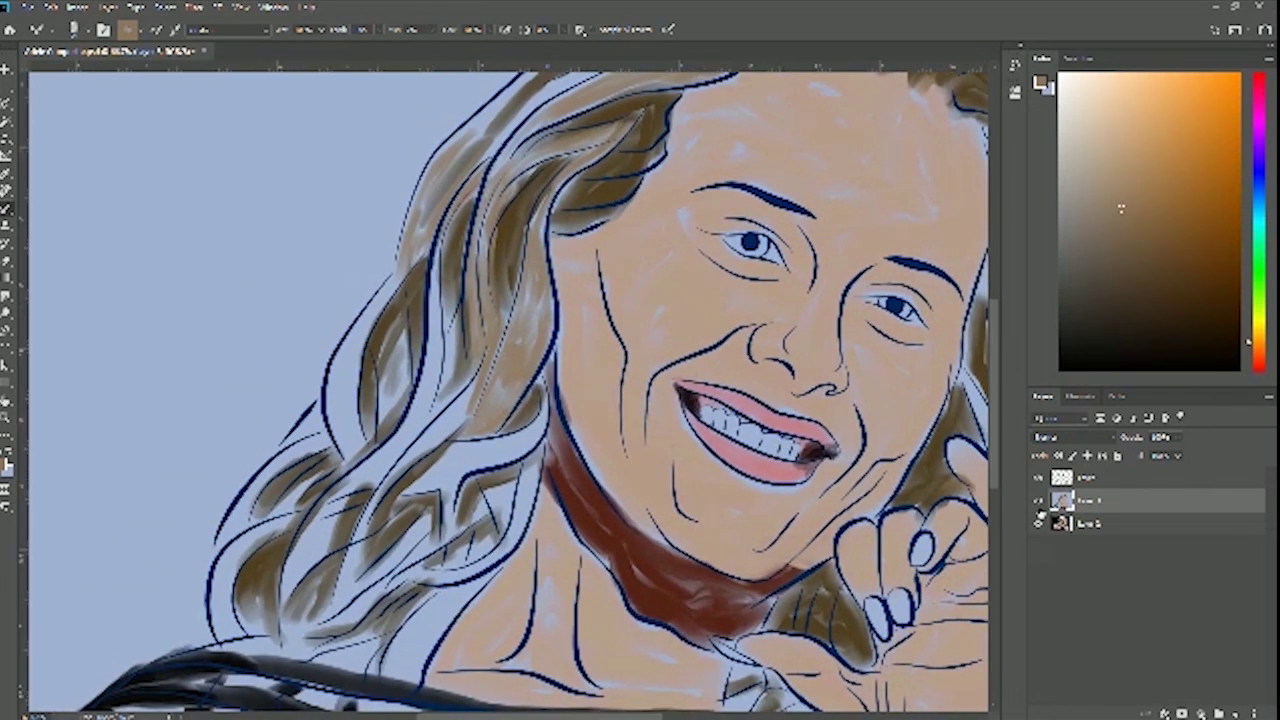
click(1038, 500)
click(1038, 500)
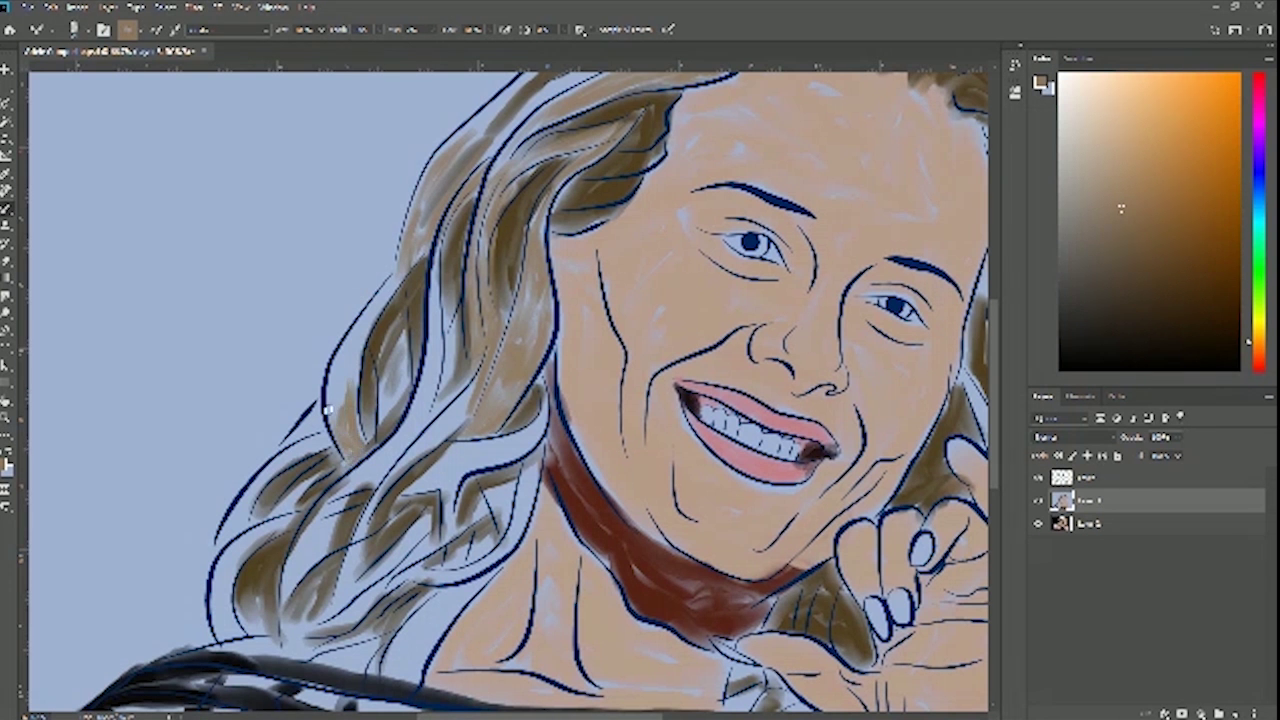
click(1039, 502)
click(1039, 502)
drag(403, 437, 378, 462)
drag(417, 412, 384, 449)
drag(419, 386, 406, 434)
mouse_move(438, 358)
mouse_down()
mouse_move(421, 423)
mouse_move(431, 413)
mouse_up()
drag(435, 352, 436, 303)
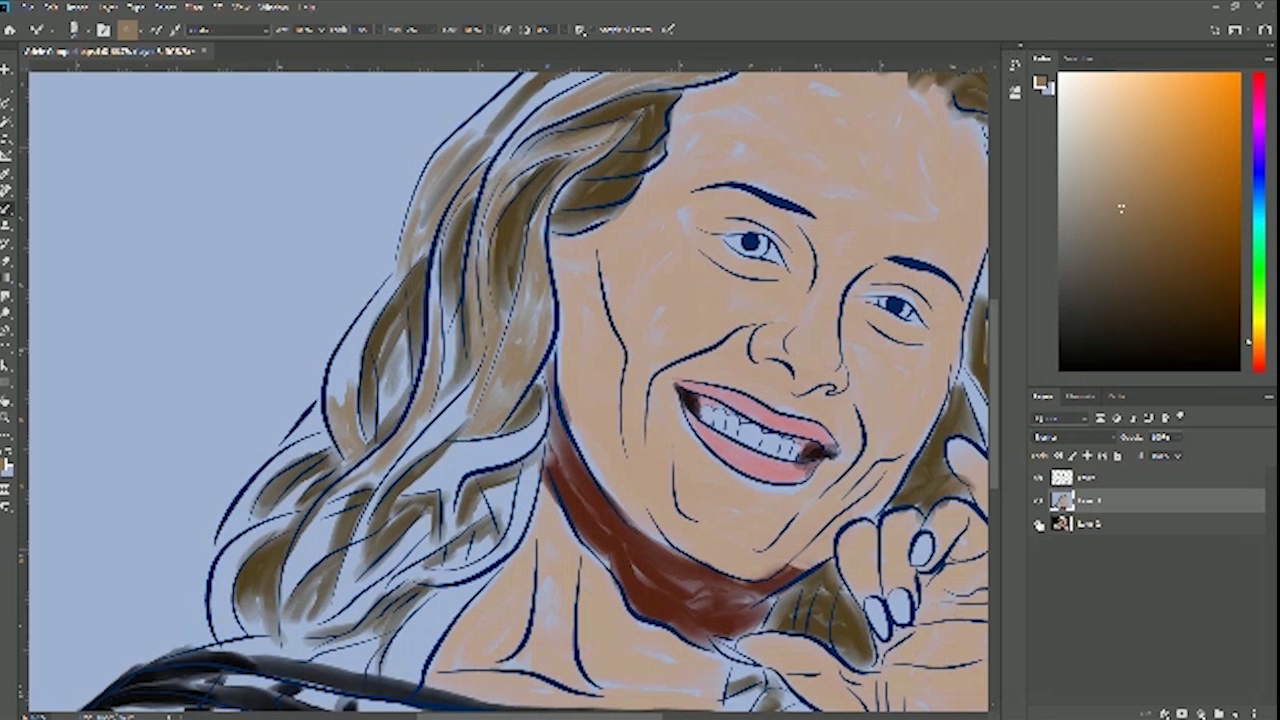
Paint the curls beside the neck and the hair ends above the shoulder in light brown, checking the reference photo
click(1038, 501)
click(1038, 501)
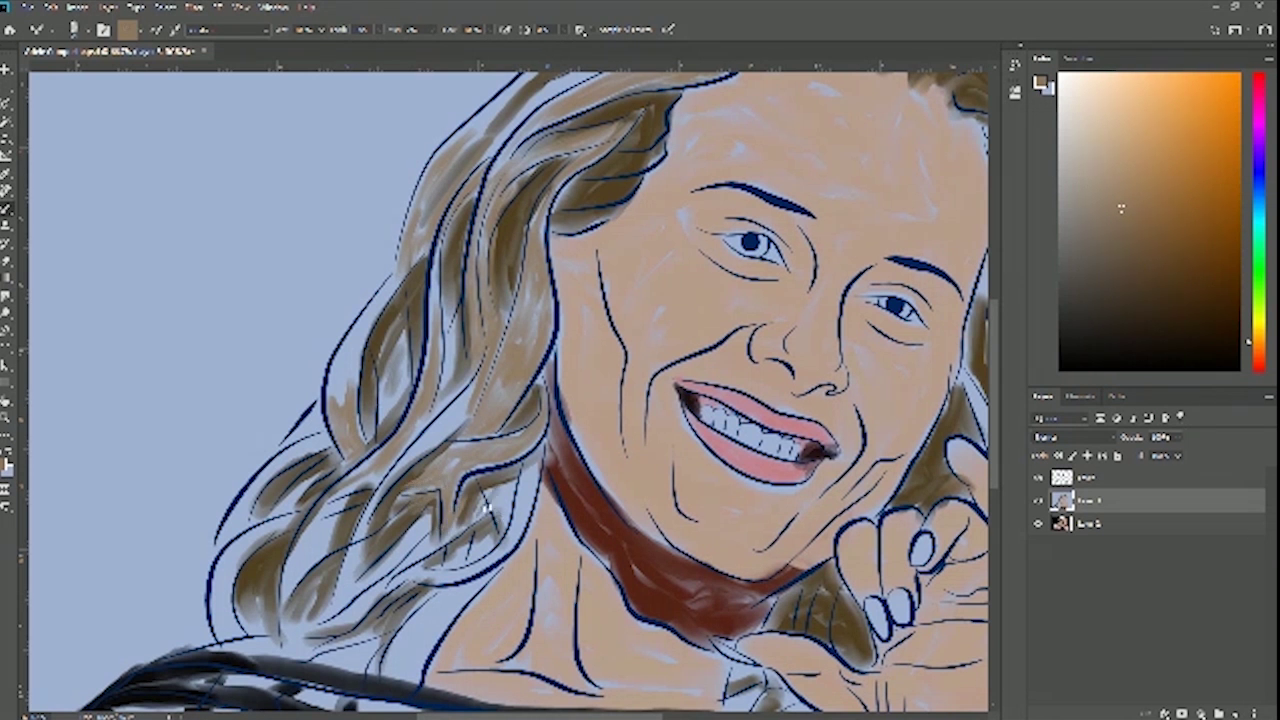
drag(509, 497, 508, 541)
mouse_move(533, 480)
mouse_down()
mouse_move(500, 555)
mouse_move(425, 577)
mouse_move(483, 540)
mouse_move(474, 567)
mouse_move(400, 582)
mouse_move(420, 539)
mouse_move(393, 584)
mouse_up()
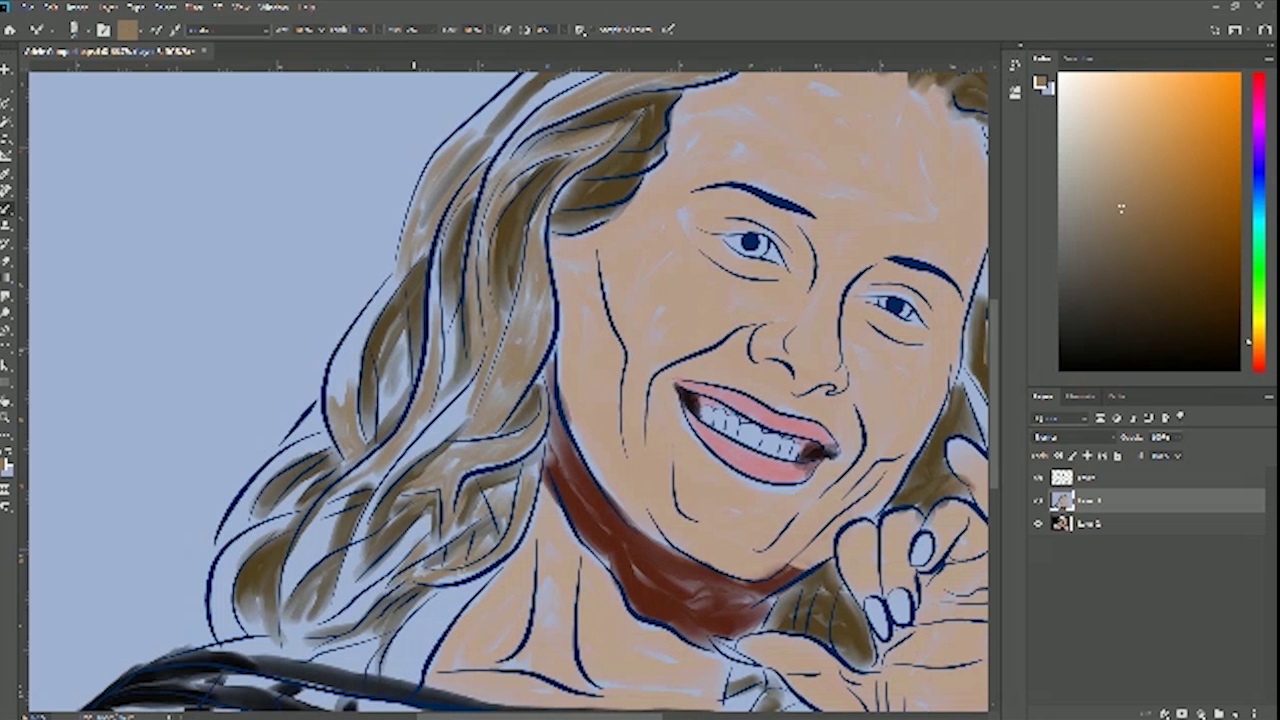
click(1038, 503)
click(1038, 503)
mouse_move(389, 661)
mouse_down()
mouse_move(411, 688)
mouse_move(441, 613)
mouse_move(397, 662)
mouse_move(411, 671)
mouse_move(395, 676)
mouse_move(462, 602)
mouse_up()
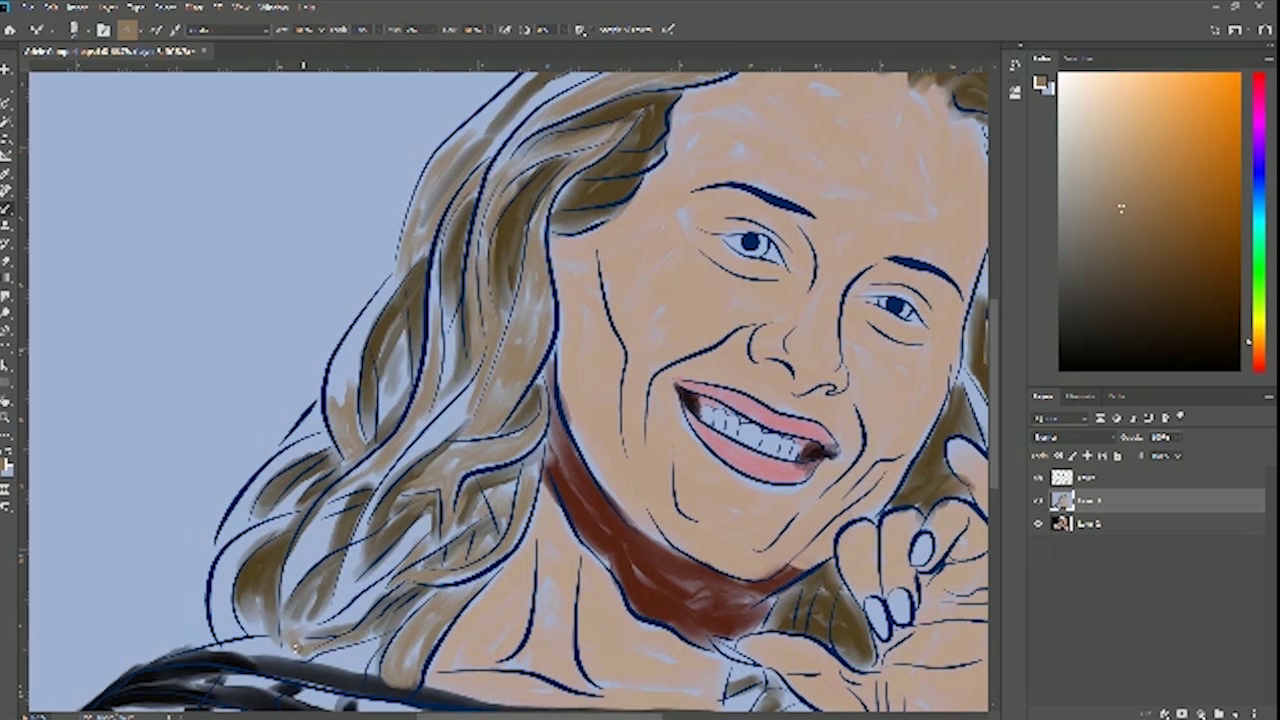
mouse_move(365, 594)
mouse_down()
mouse_move(380, 586)
mouse_move(364, 601)
mouse_up()
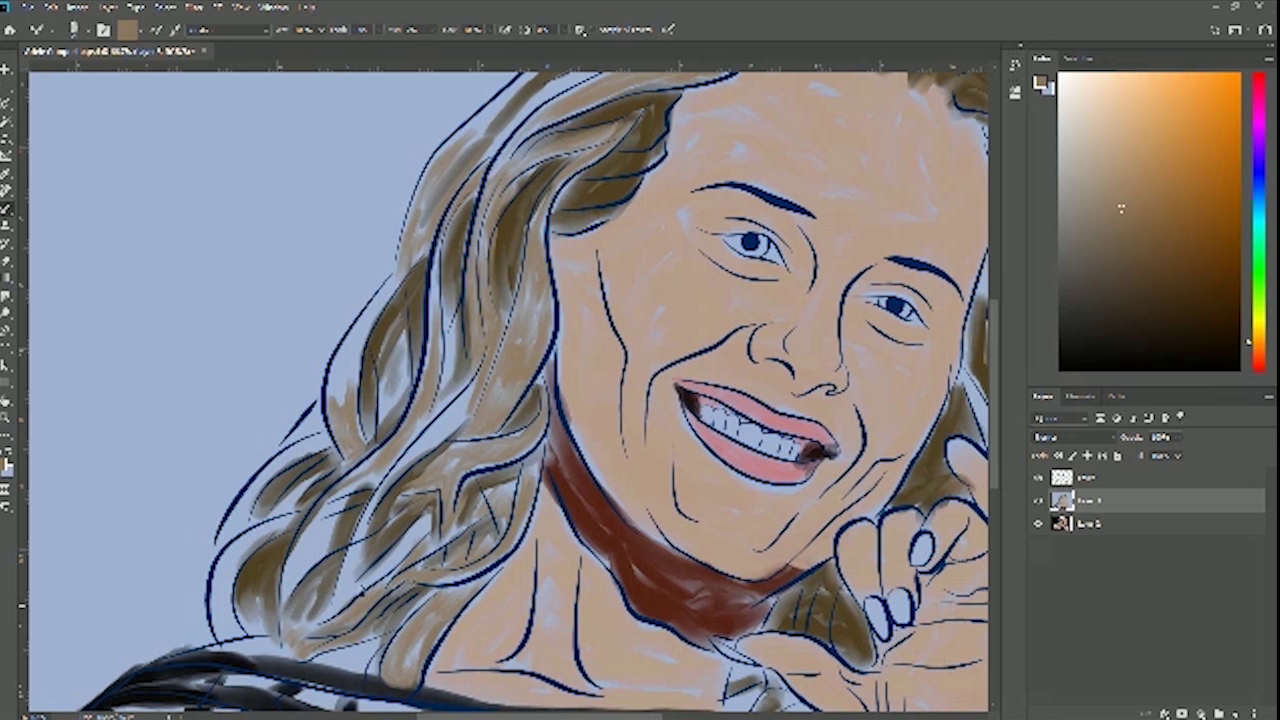
Fill the hair tips along the garment edge and the outermost lower curl with light brown, comparing with the reference photo
click(1038, 500)
click(1038, 500)
mouse_move(383, 640)
mouse_down()
mouse_move(323, 661)
mouse_move(369, 668)
mouse_move(341, 655)
mouse_up()
mouse_move(241, 605)
mouse_down()
mouse_move(214, 614)
mouse_move(223, 623)
mouse_move(250, 542)
mouse_up()
click(1037, 500)
click(1037, 500)
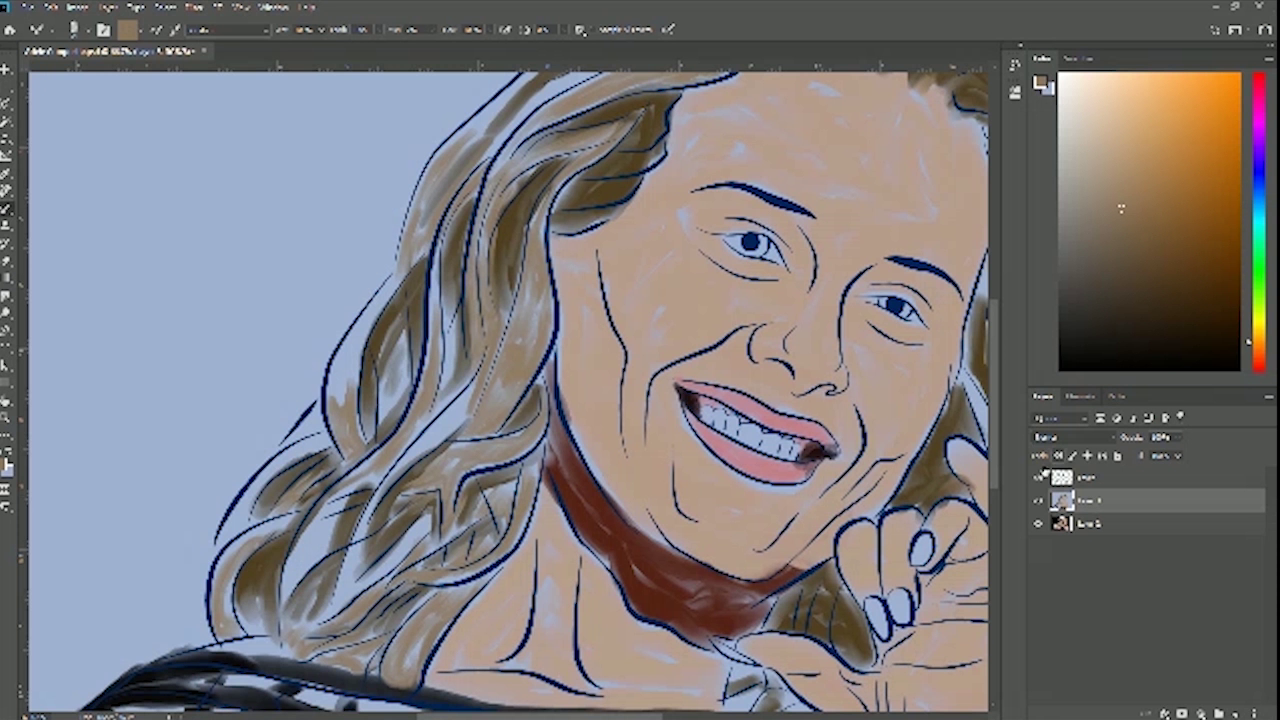
click(1037, 500)
click(1037, 500)
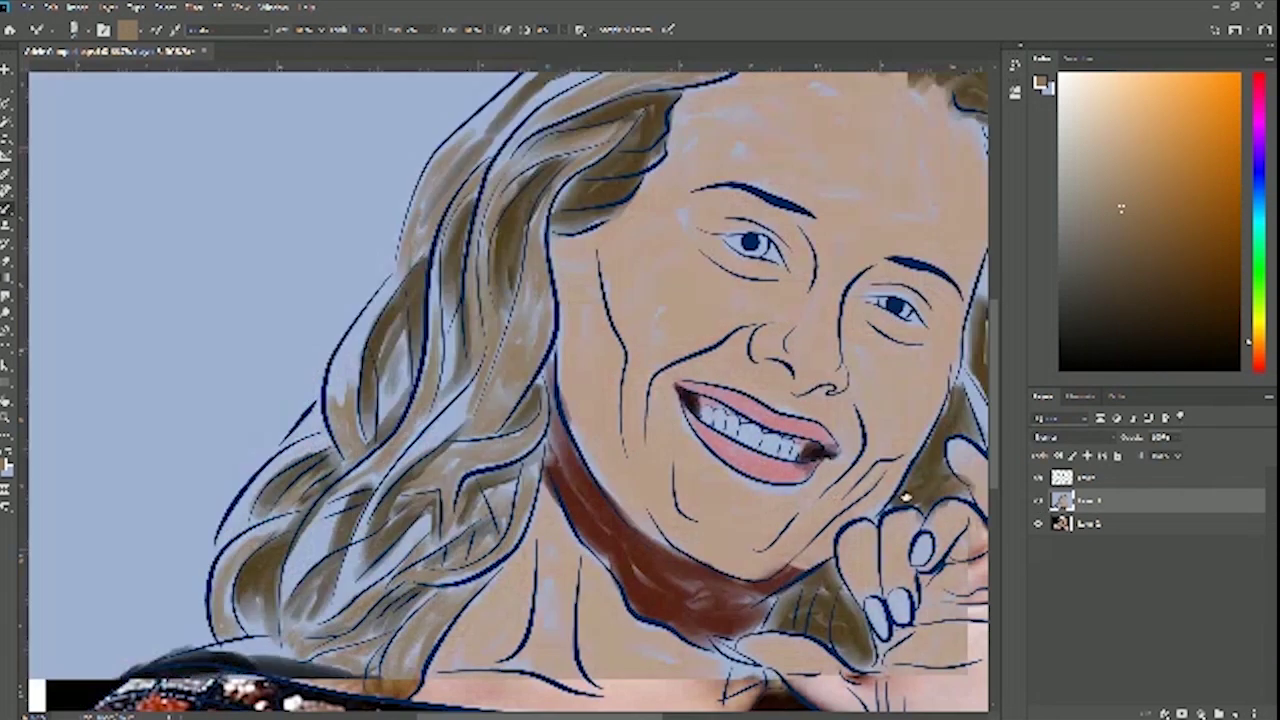
Fill the remaining gaps between the lower curls and mid-length strands on the side away from the hand
mouse_move(288, 576)
mouse_down()
mouse_move(318, 520)
mouse_move(293, 571)
mouse_move(328, 539)
mouse_move(344, 510)
mouse_up()
drag(348, 586, 377, 497)
mouse_move(451, 432)
mouse_down()
mouse_move(412, 458)
mouse_move(464, 404)
mouse_move(447, 338)
mouse_move(437, 398)
mouse_move(460, 386)
mouse_up()
mouse_move(396, 448)
mouse_down()
mouse_move(440, 408)
mouse_move(350, 486)
mouse_move(417, 441)
mouse_up()
drag(433, 250, 438, 316)
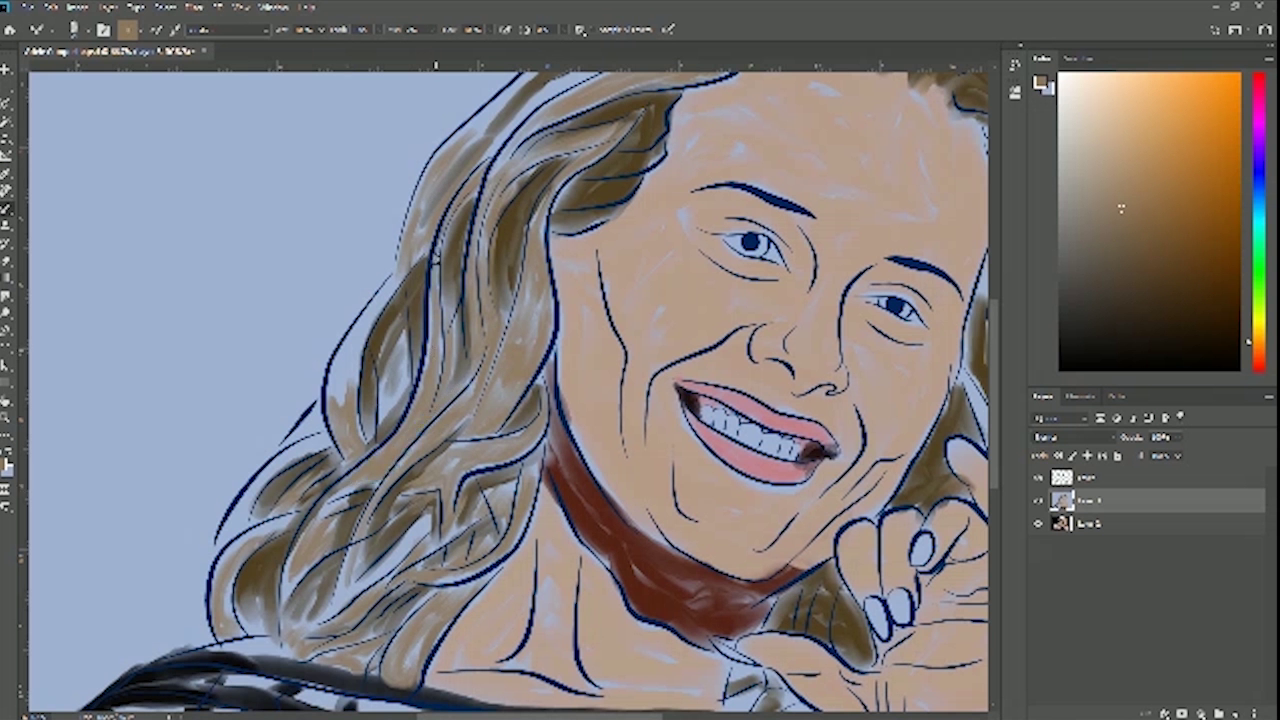
mouse_move(345, 564)
mouse_down()
mouse_move(348, 584)
mouse_move(431, 521)
mouse_up()
drag(426, 602, 486, 574)
Add light brown strokes among the dark strands beside the cheek on the hand side
mouse_move(474, 207)
mouse_down()
mouse_move(408, 364)
mouse_move(325, 328)
mouse_move(286, 211)
mouse_up()
drag(730, 460, 801, 342)
drag(806, 269, 824, 340)
mouse_move(792, 271)
mouse_down()
mouse_move(818, 158)
mouse_move(836, 198)
mouse_up()
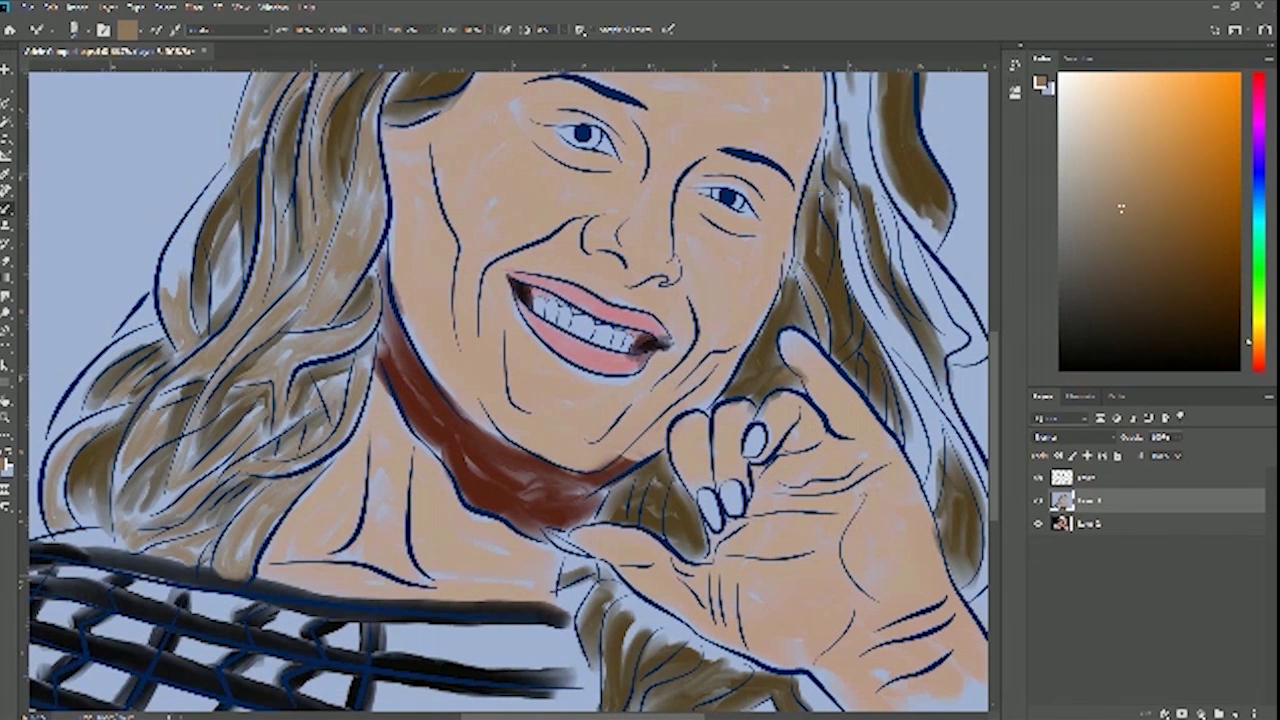
Paint the hand-side hair from the hairline past the temple down to the outer curl, using the reference photo as a guide
mouse_move(853, 283)
mouse_down()
mouse_move(845, 205)
mouse_move(855, 258)
mouse_move(871, 192)
mouse_move(794, 314)
mouse_move(751, 328)
mouse_up()
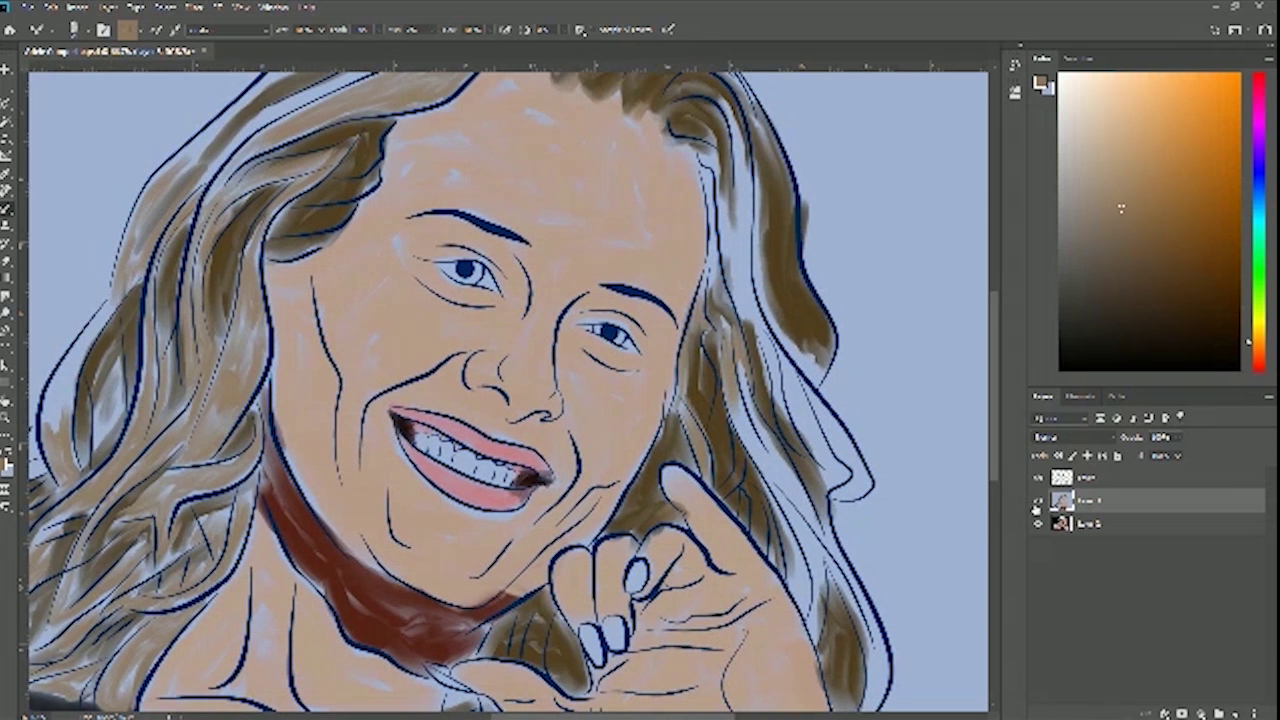
click(1038, 501)
click(1038, 501)
mouse_move(712, 298)
mouse_down()
mouse_move(714, 220)
mouse_move(704, 285)
mouse_up()
mouse_move(705, 167)
mouse_down()
mouse_move(748, 312)
mouse_move(734, 265)
mouse_up()
drag(760, 318, 741, 190)
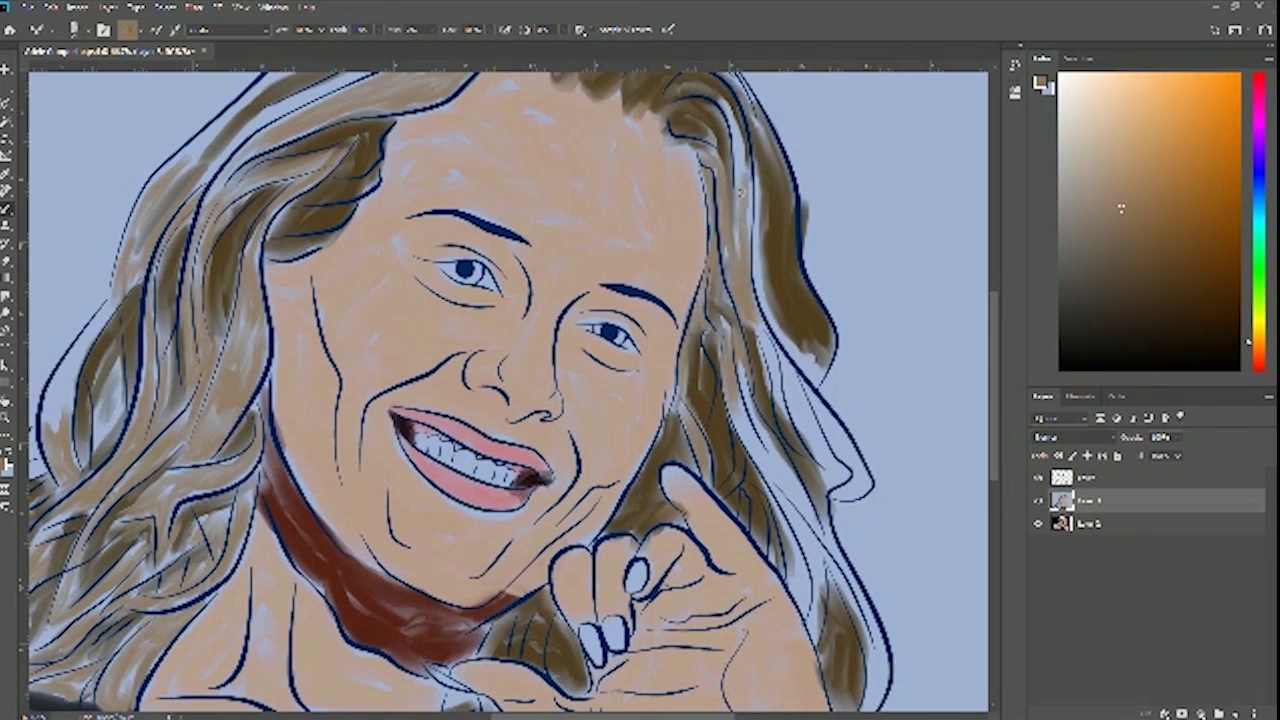
mouse_move(738, 131)
mouse_down()
mouse_move(741, 206)
mouse_move(737, 172)
mouse_up()
mouse_move(724, 103)
mouse_down()
mouse_move(758, 232)
mouse_move(759, 200)
mouse_move(766, 300)
mouse_up()
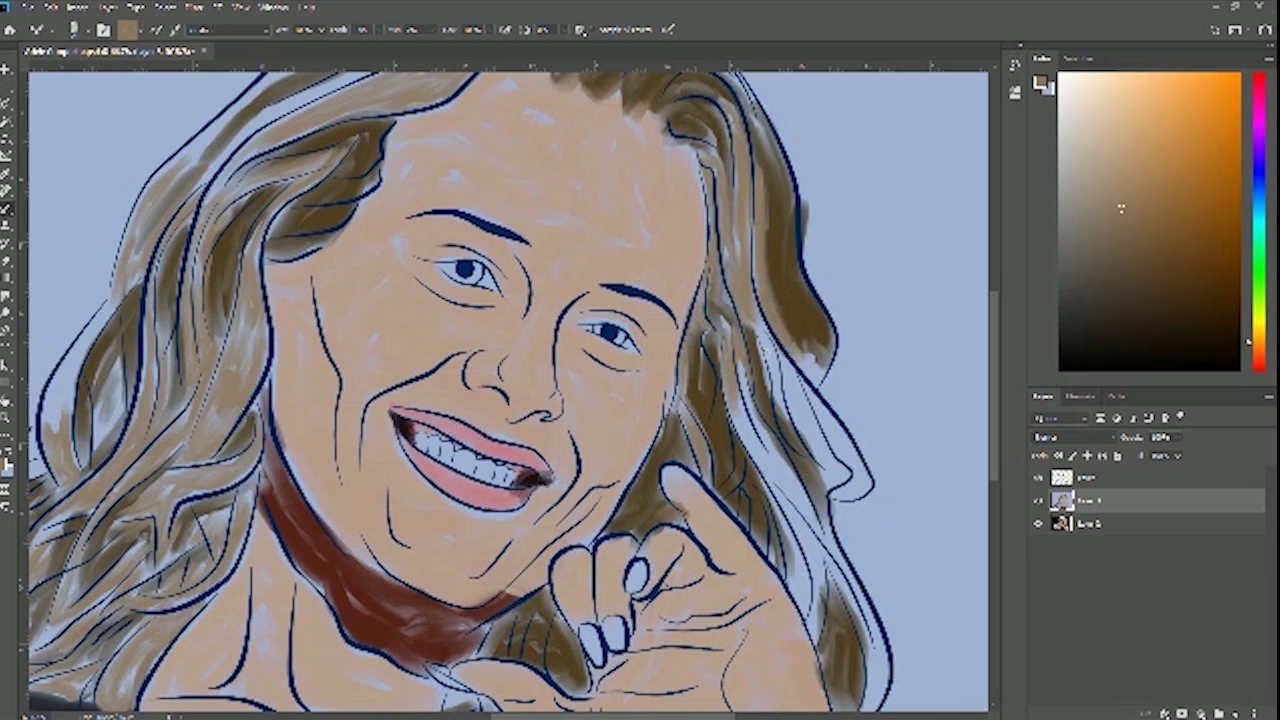
mouse_move(766, 345)
mouse_down()
mouse_move(773, 420)
mouse_move(782, 436)
mouse_move(777, 396)
mouse_move(817, 464)
mouse_move(772, 322)
mouse_move(771, 340)
mouse_move(754, 318)
mouse_move(782, 388)
mouse_move(809, 362)
mouse_move(835, 478)
mouse_move(854, 488)
mouse_move(838, 428)
mouse_up()
mouse_move(803, 386)
mouse_down()
mouse_move(831, 428)
mouse_move(815, 408)
mouse_move(830, 478)
mouse_up()
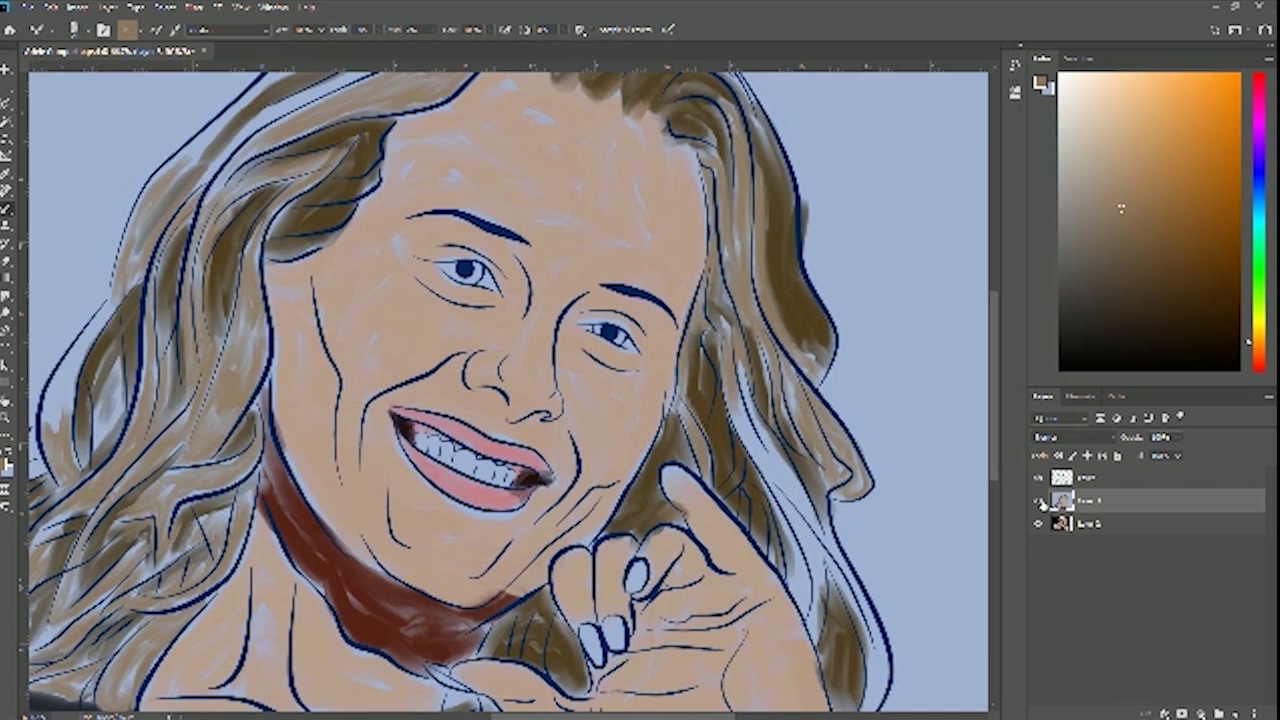
Check the reference photo and add light brown strokes to the dark hair below, beside and behind the raised hand
click(1039, 500)
click(1039, 500)
drag(705, 491, 773, 276)
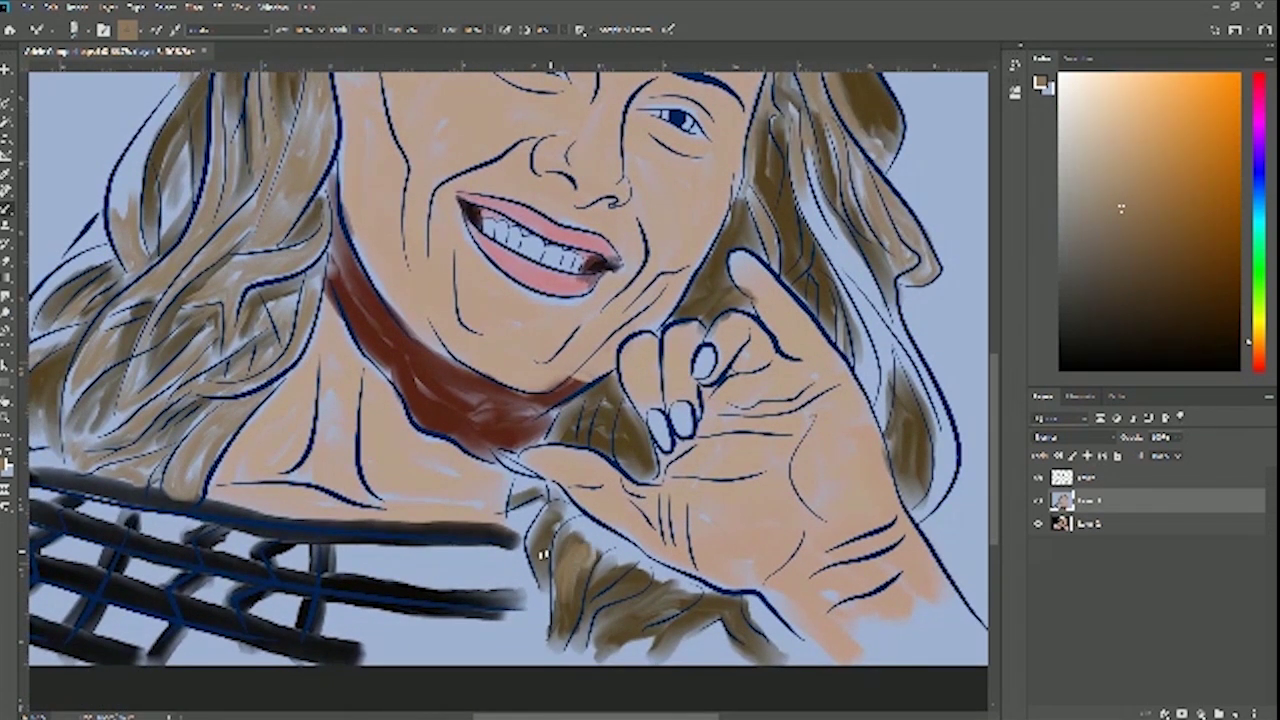
drag(608, 572, 670, 610)
drag(608, 412, 604, 444)
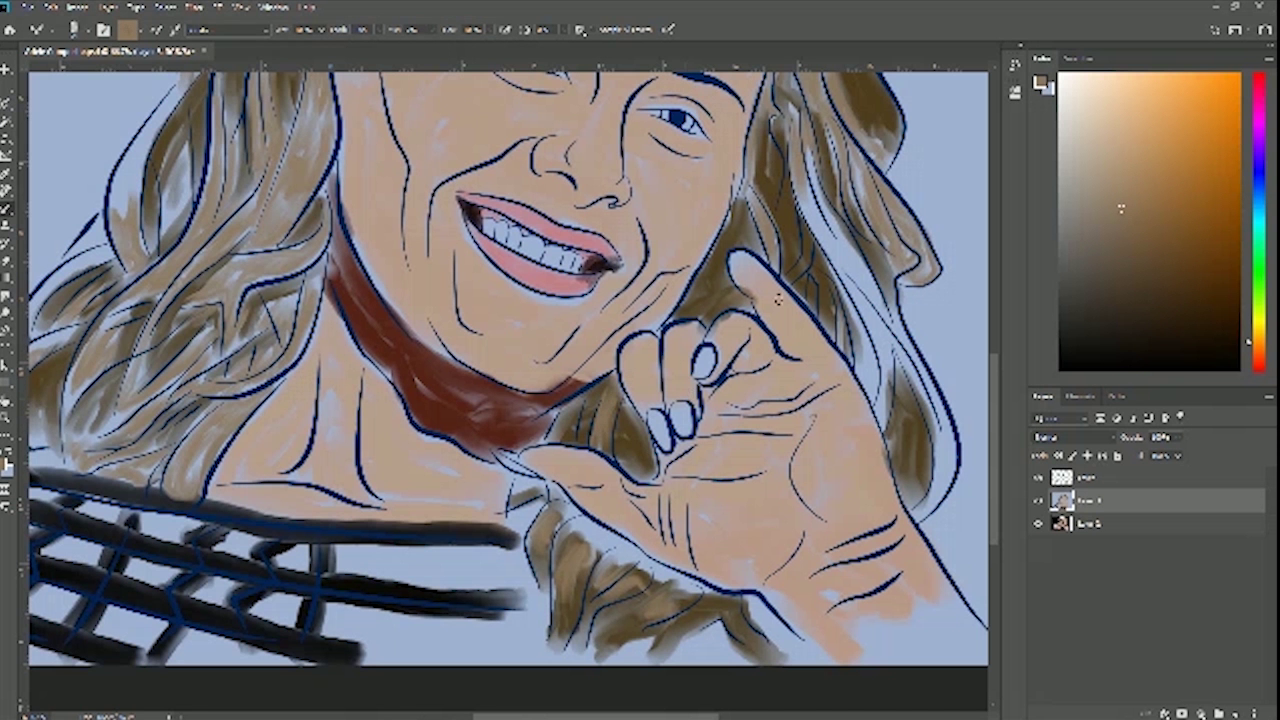
drag(817, 292, 812, 298)
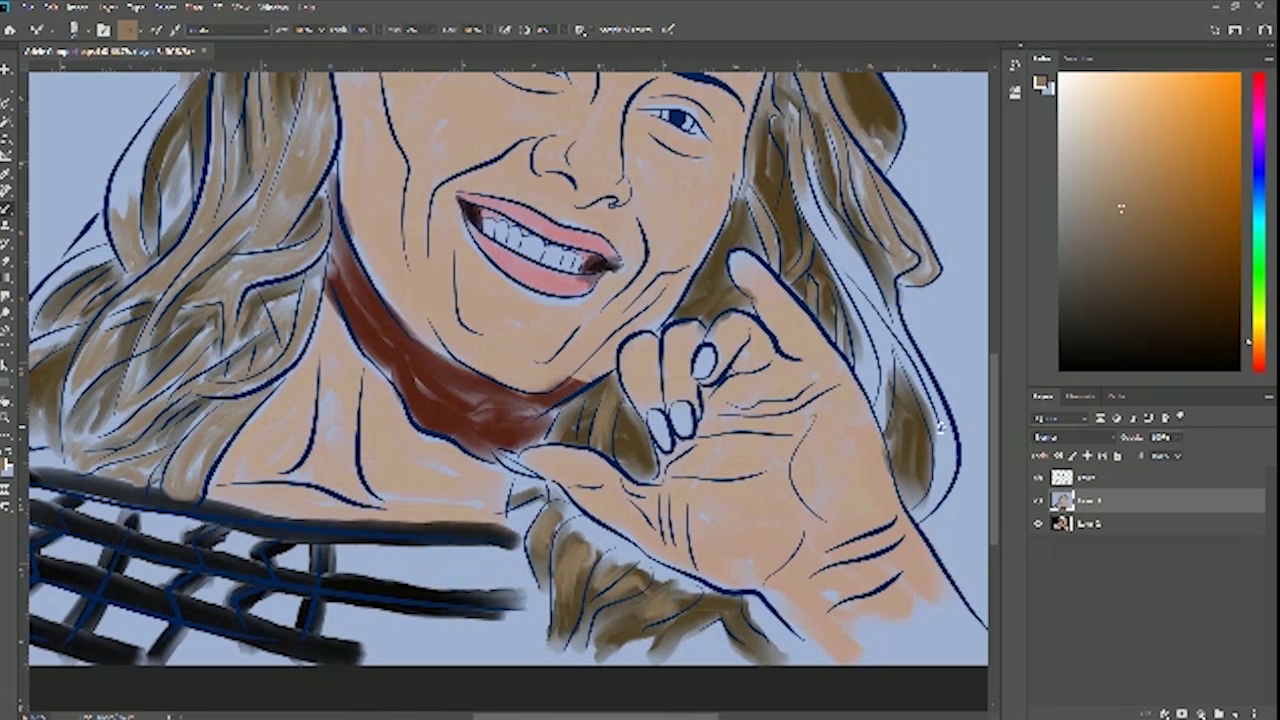
drag(664, 222, 672, 522)
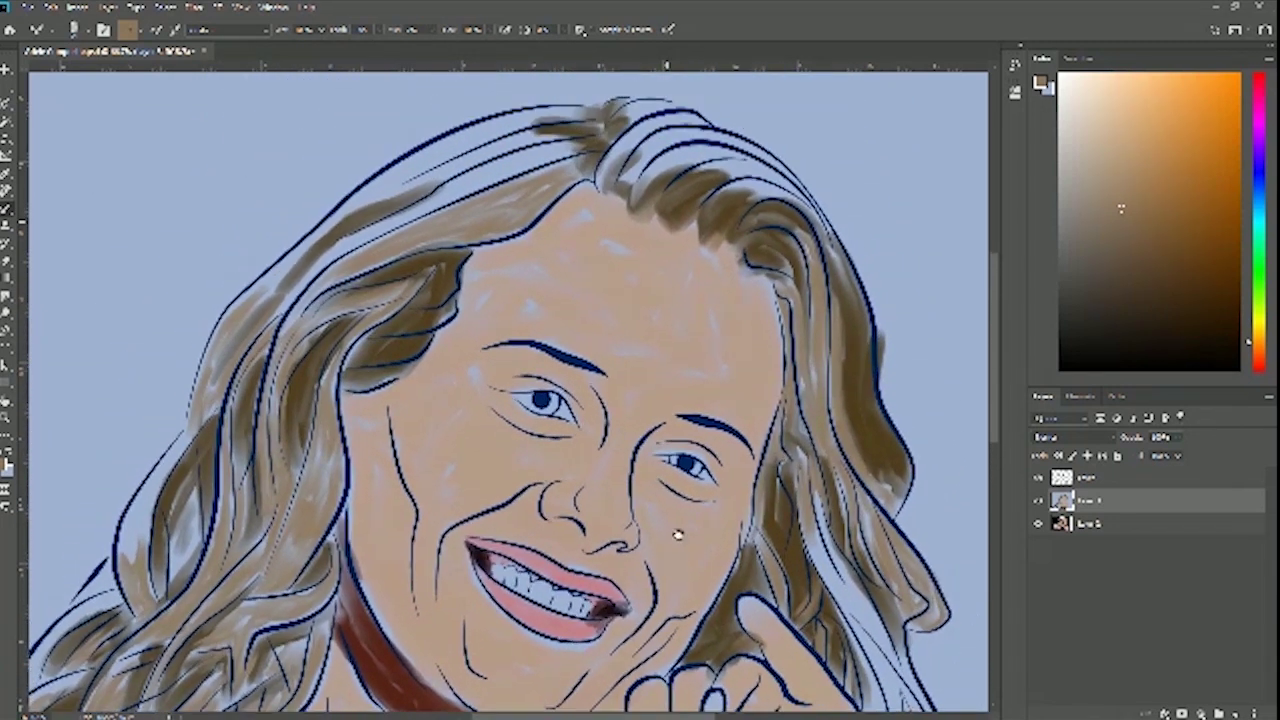
Sample light gray from the hair beside the parting in the reference photo and paint the upper hand-side strands with it
click(1038, 501)
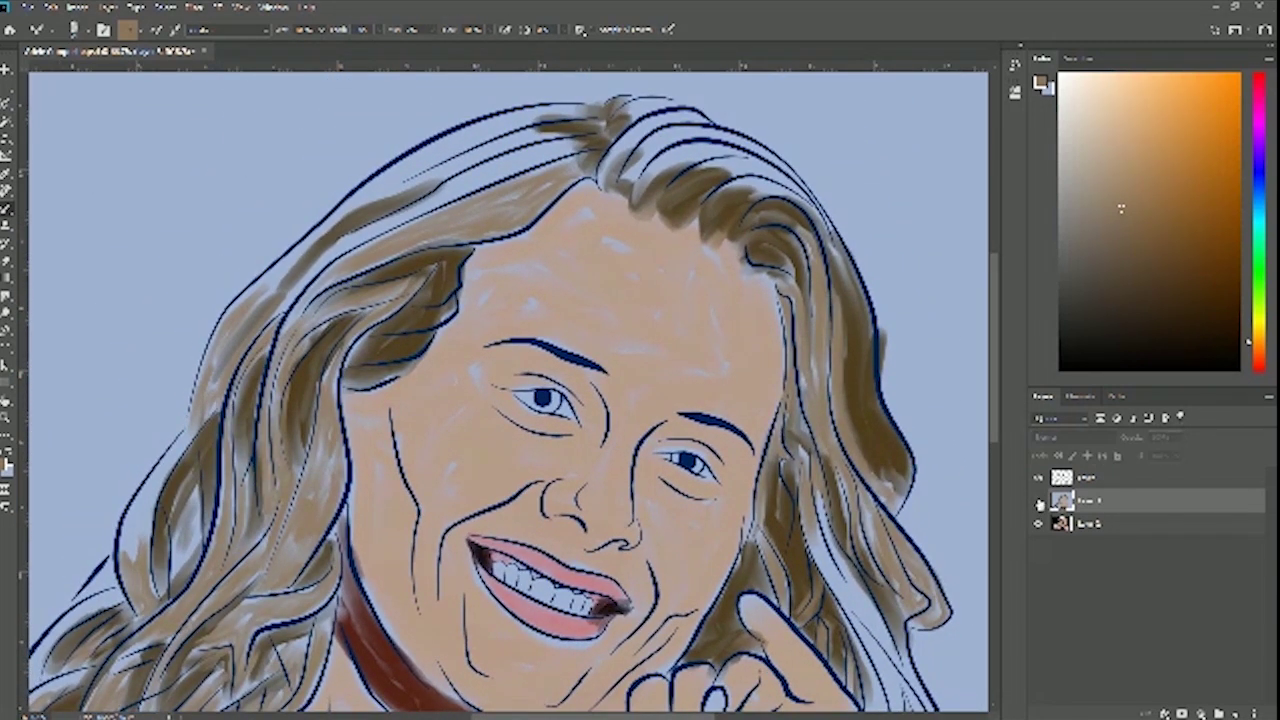
click(1038, 501)
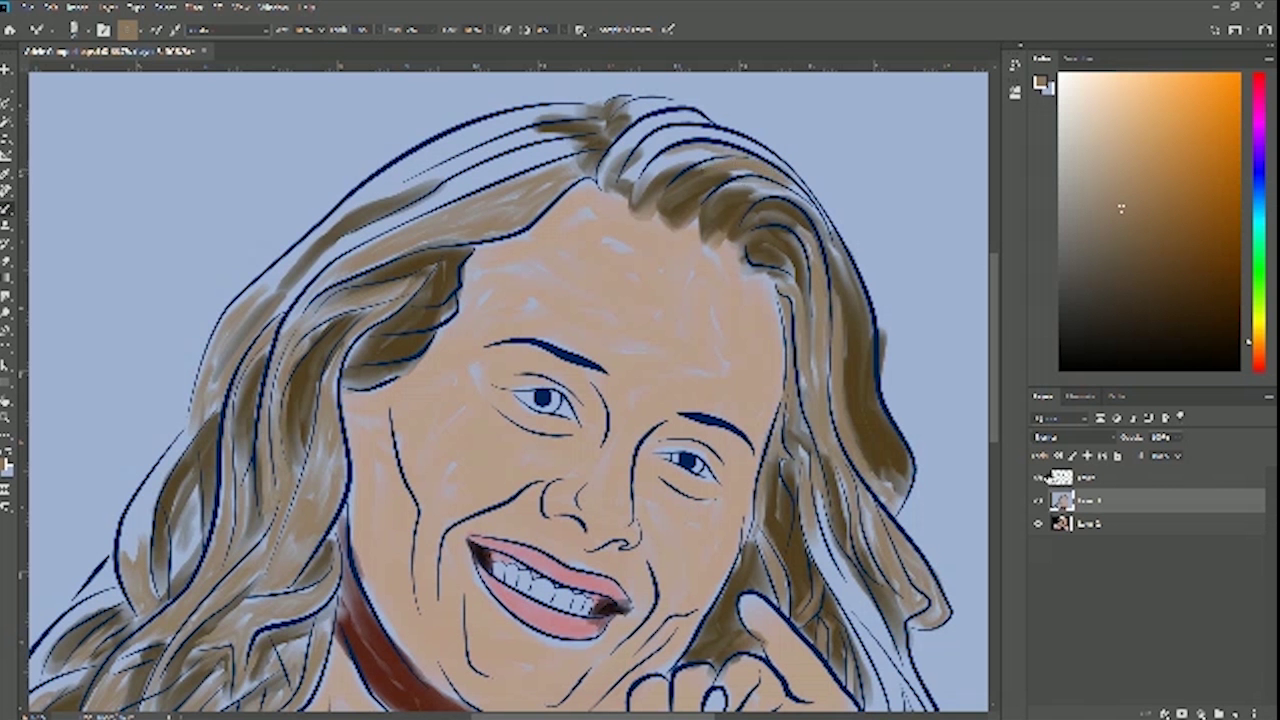
click(1038, 500)
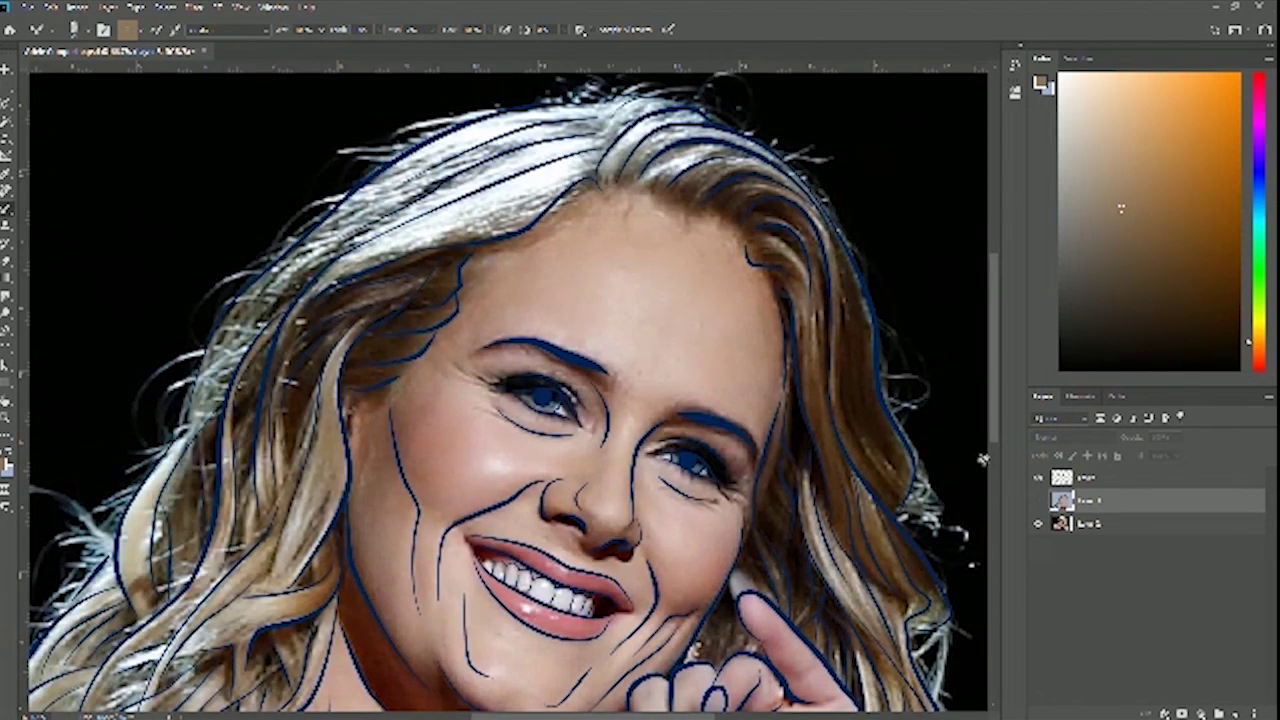
click(8, 176)
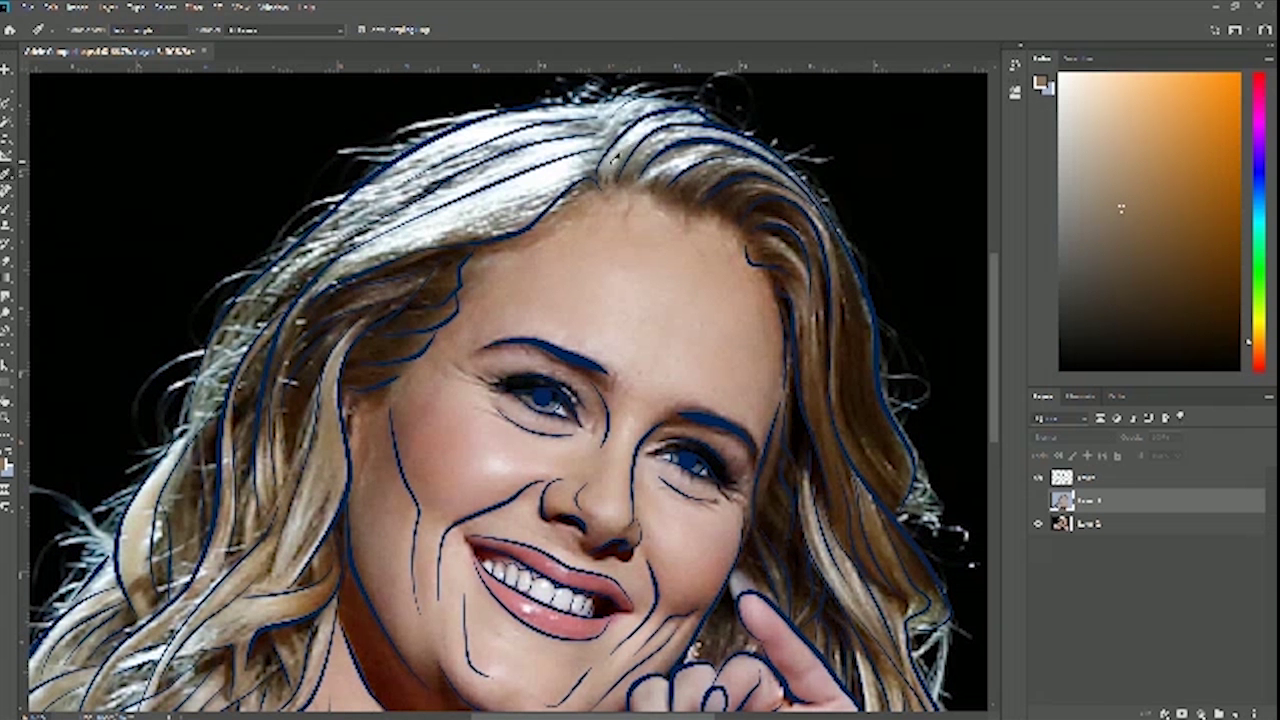
click(612, 158)
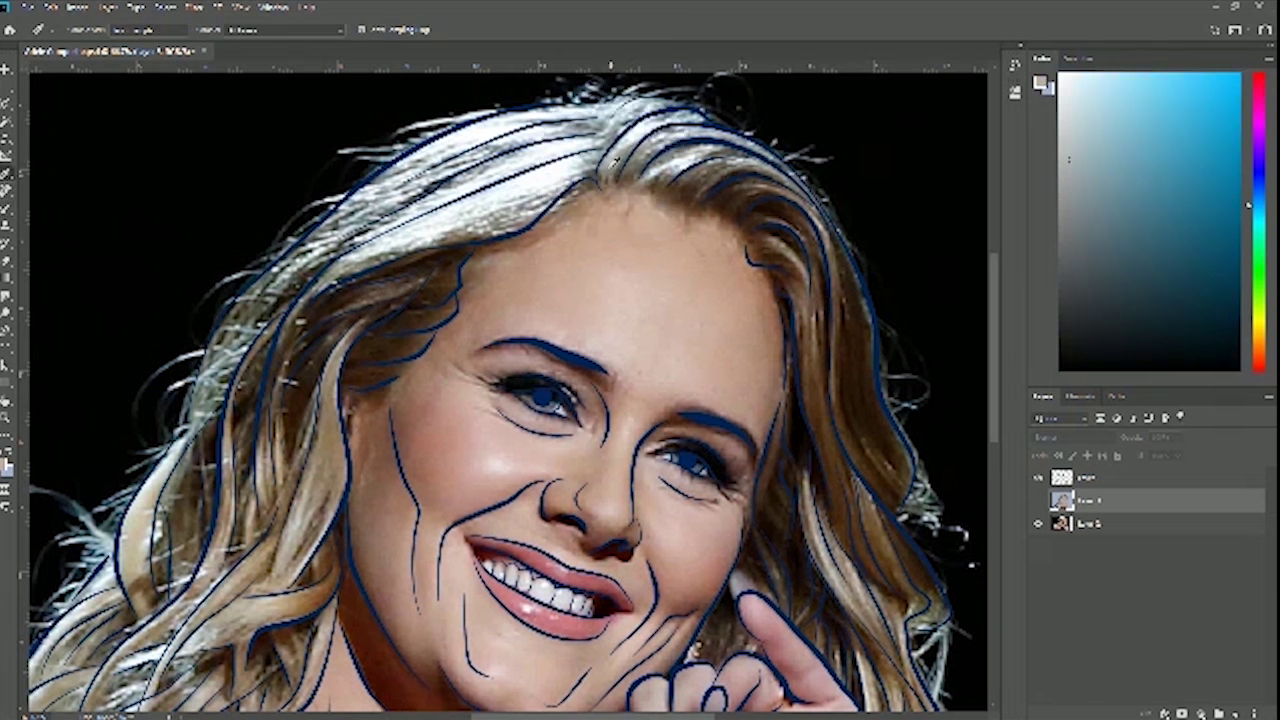
click(1038, 502)
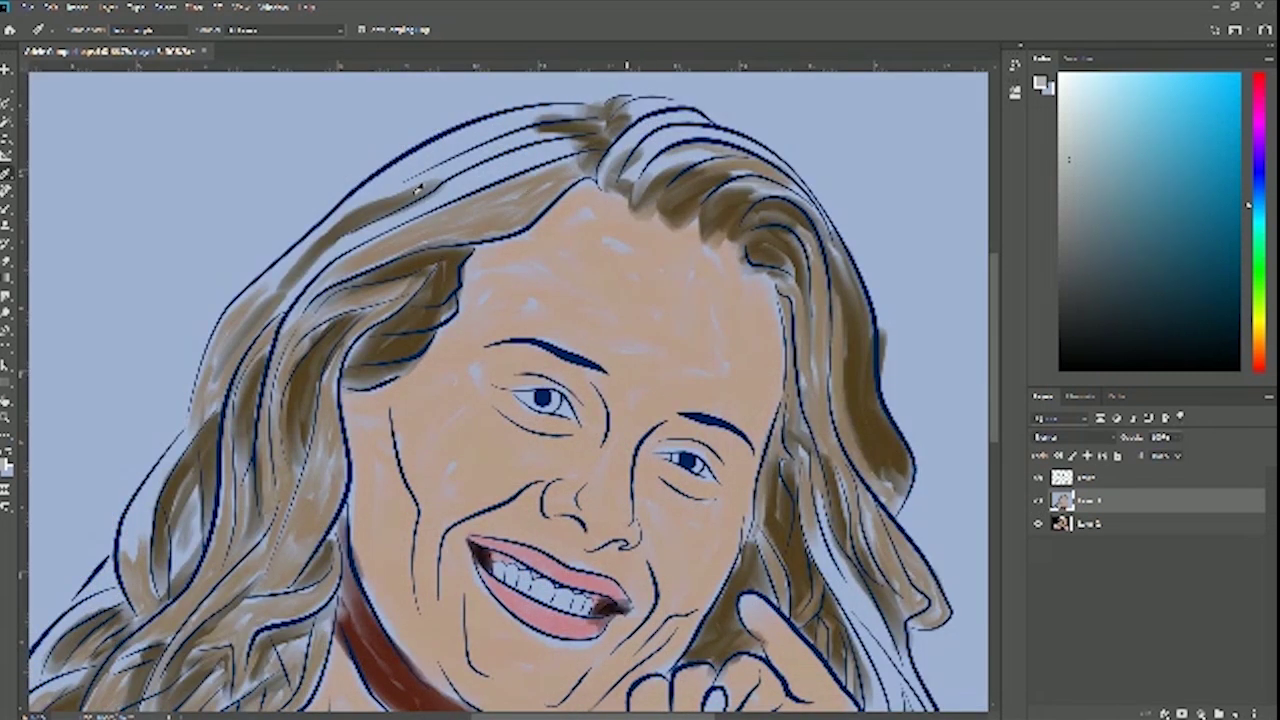
key(b)
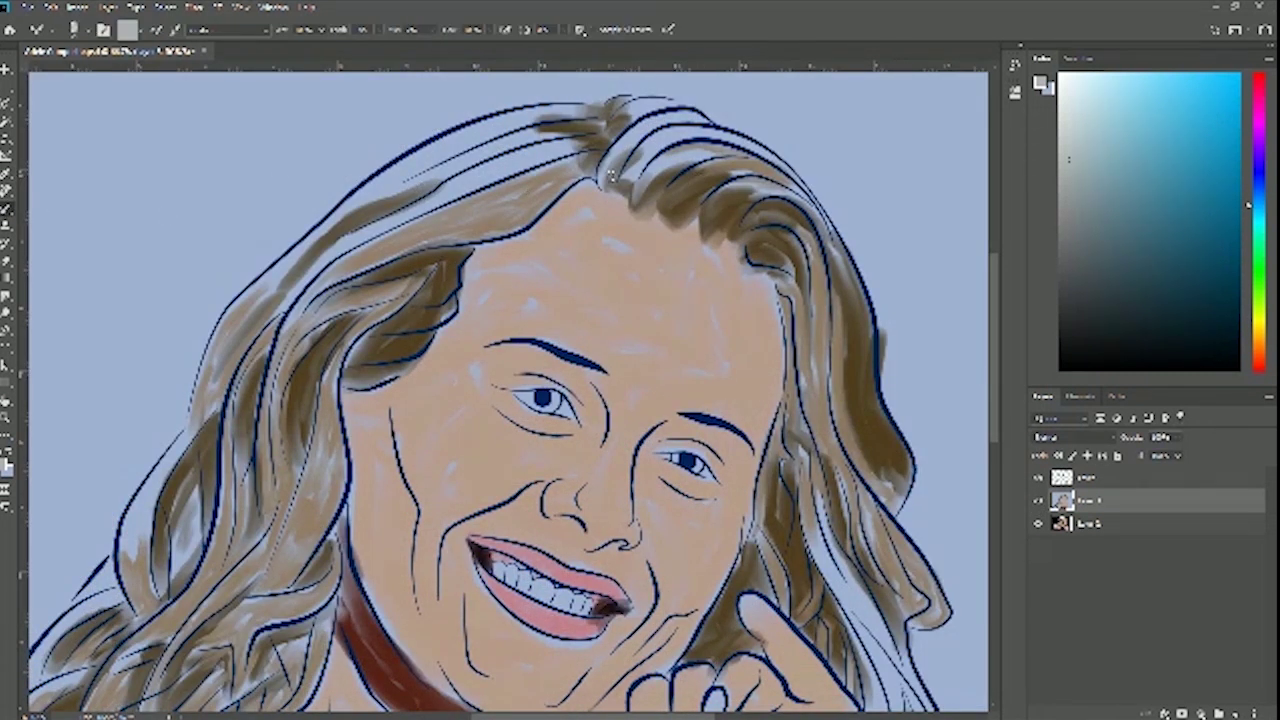
mouse_move(657, 140)
mouse_down()
mouse_move(626, 181)
mouse_move(692, 161)
mouse_up()
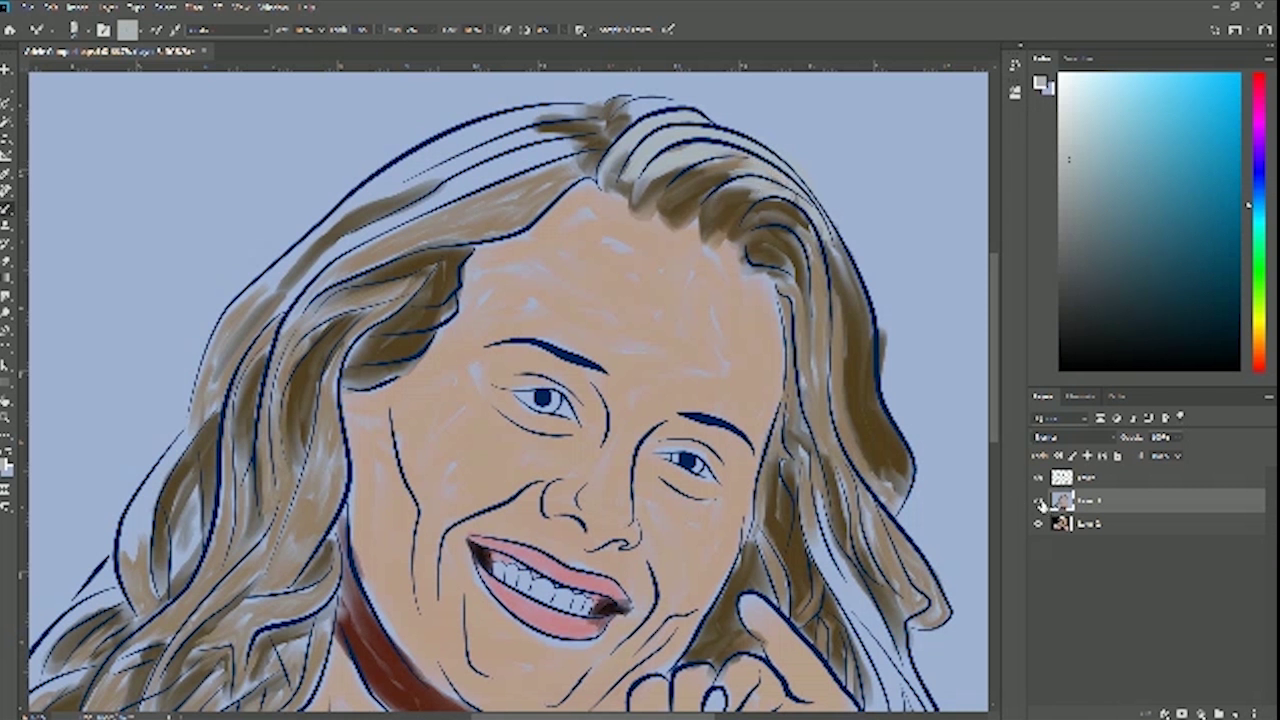
Sample the white hair highlight from the reference photo and paint it along the strand above the forehead, away from the hand
click(1038, 500)
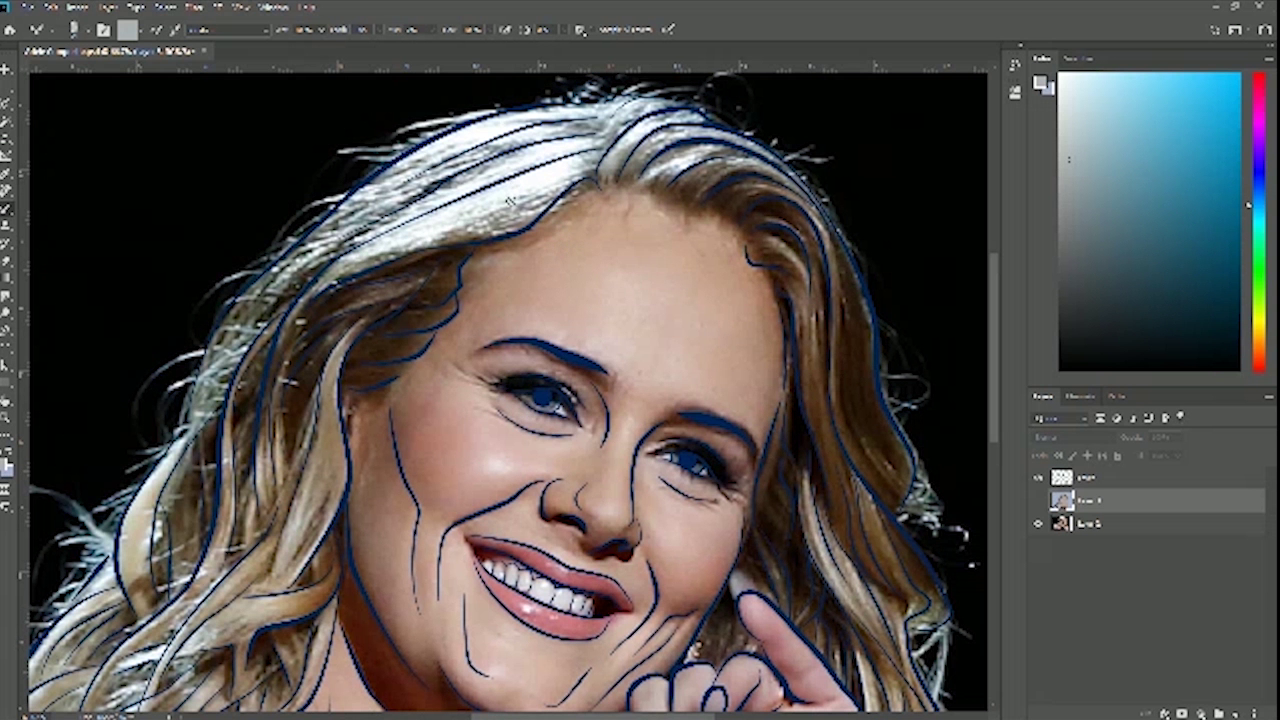
click(8, 182)
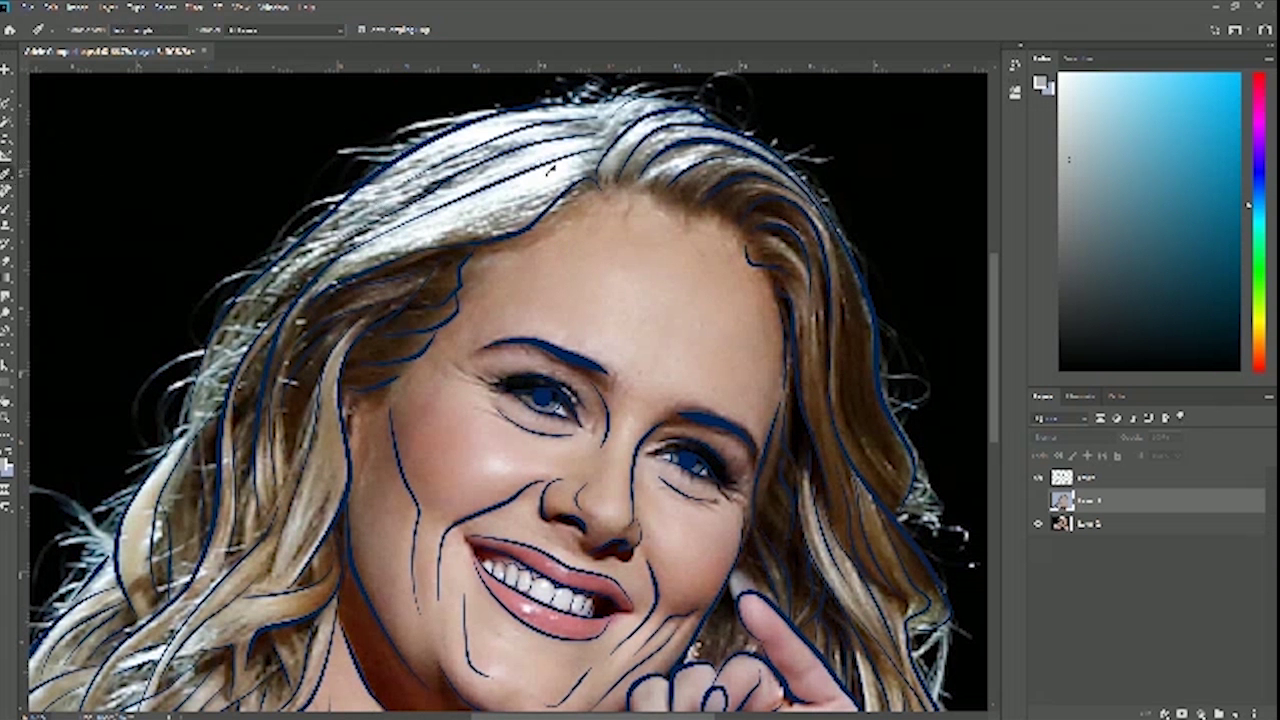
key(x)
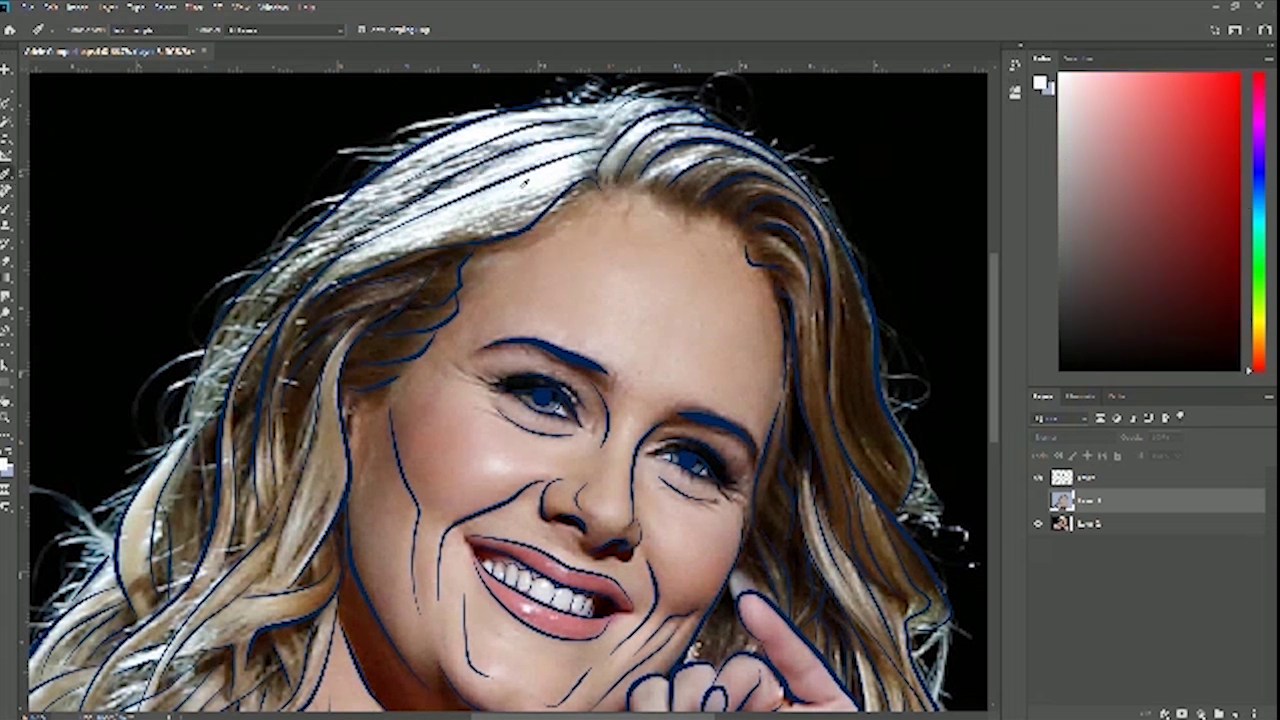
click(523, 190)
click(523, 188)
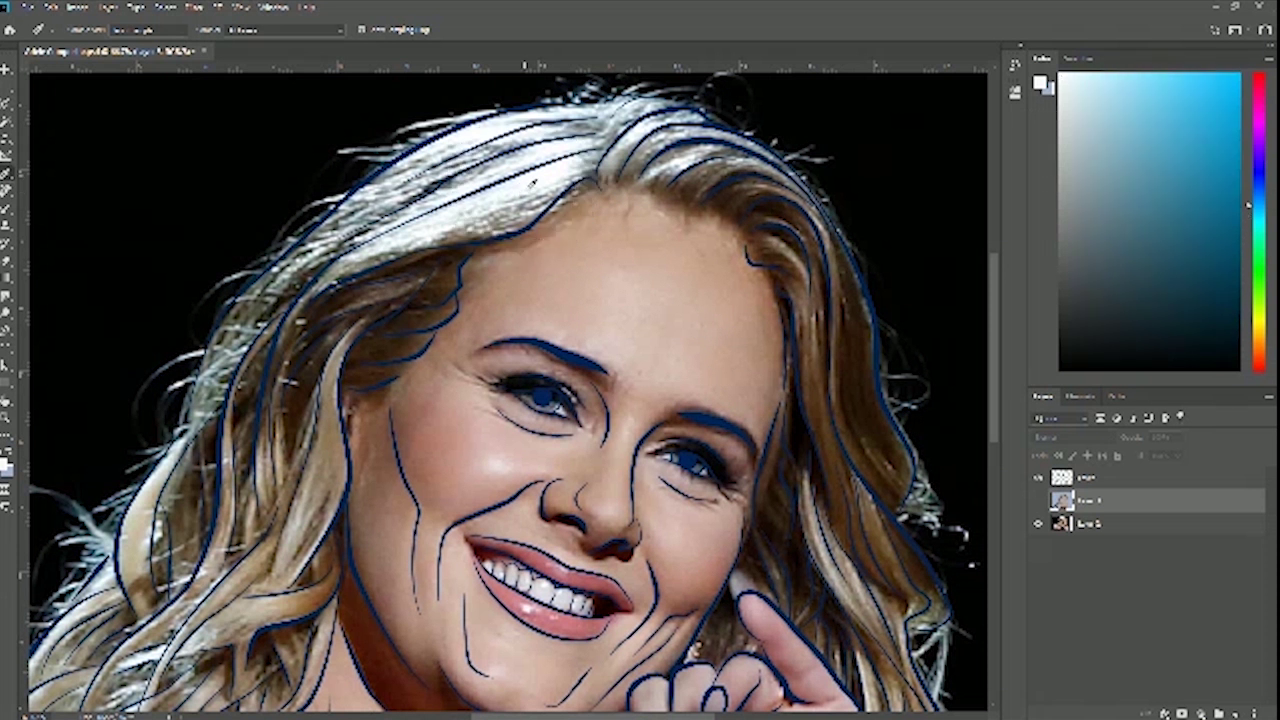
click(528, 185)
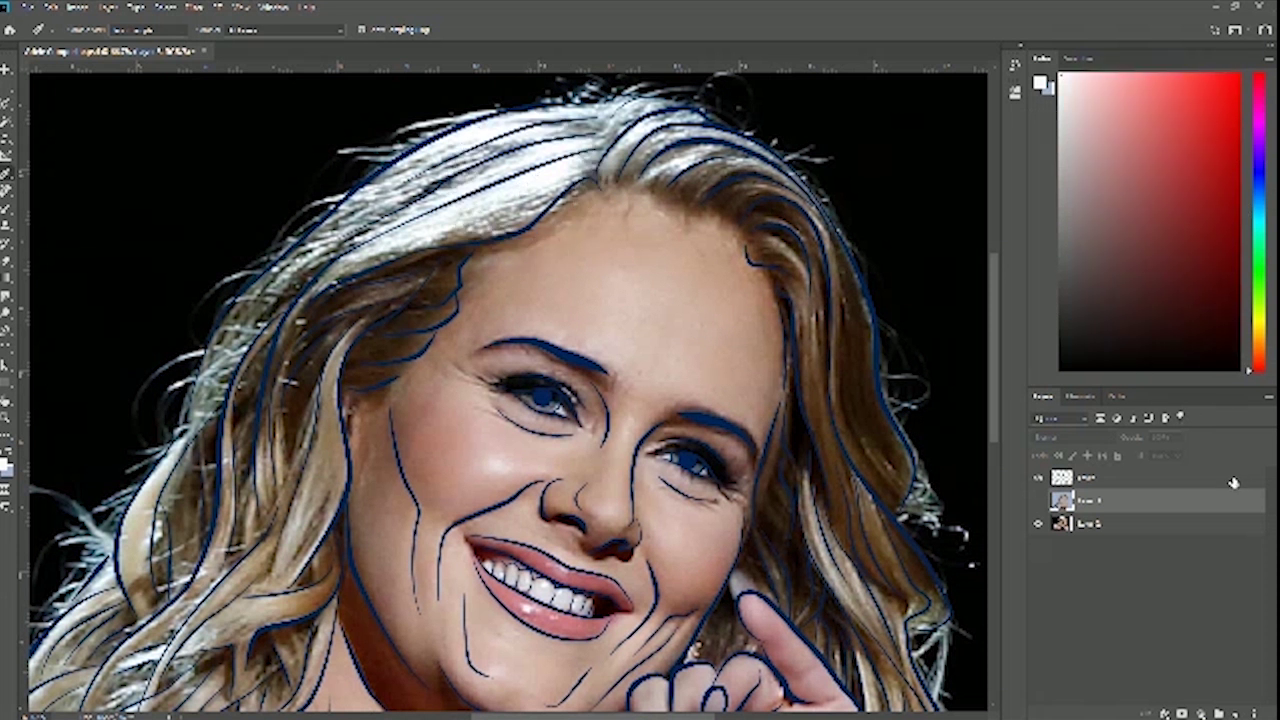
click(1039, 501)
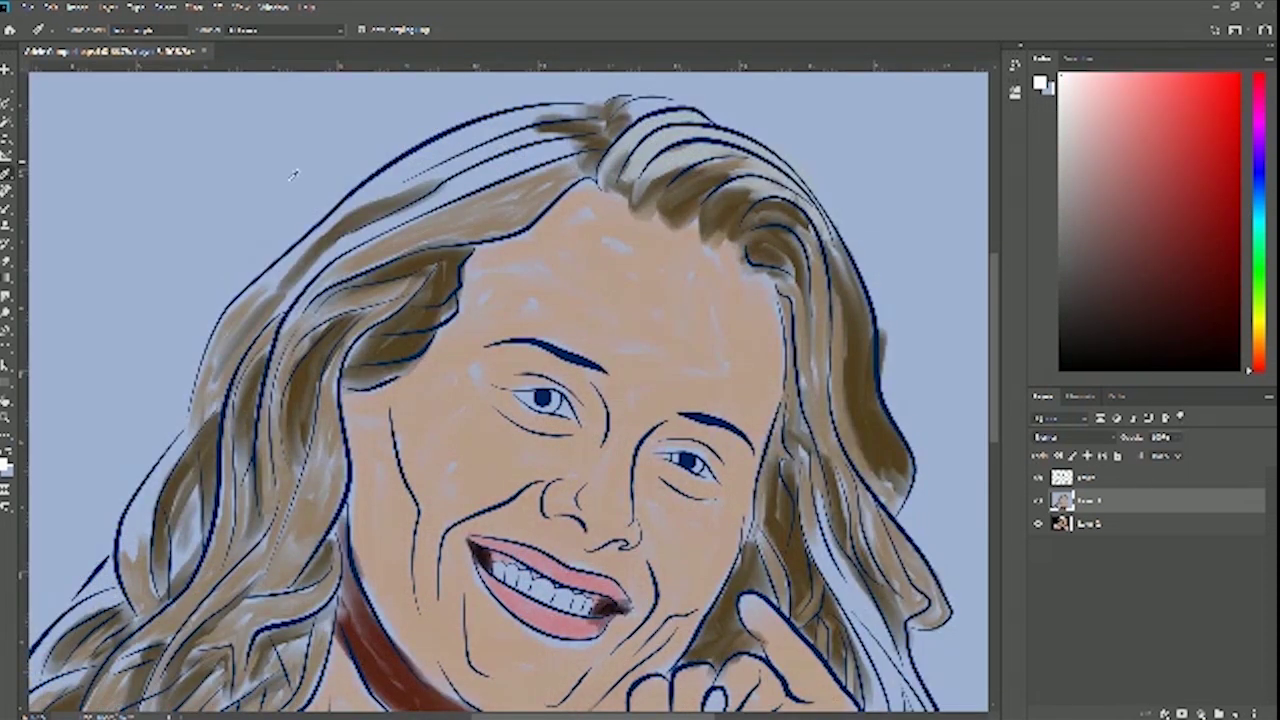
click(6, 210)
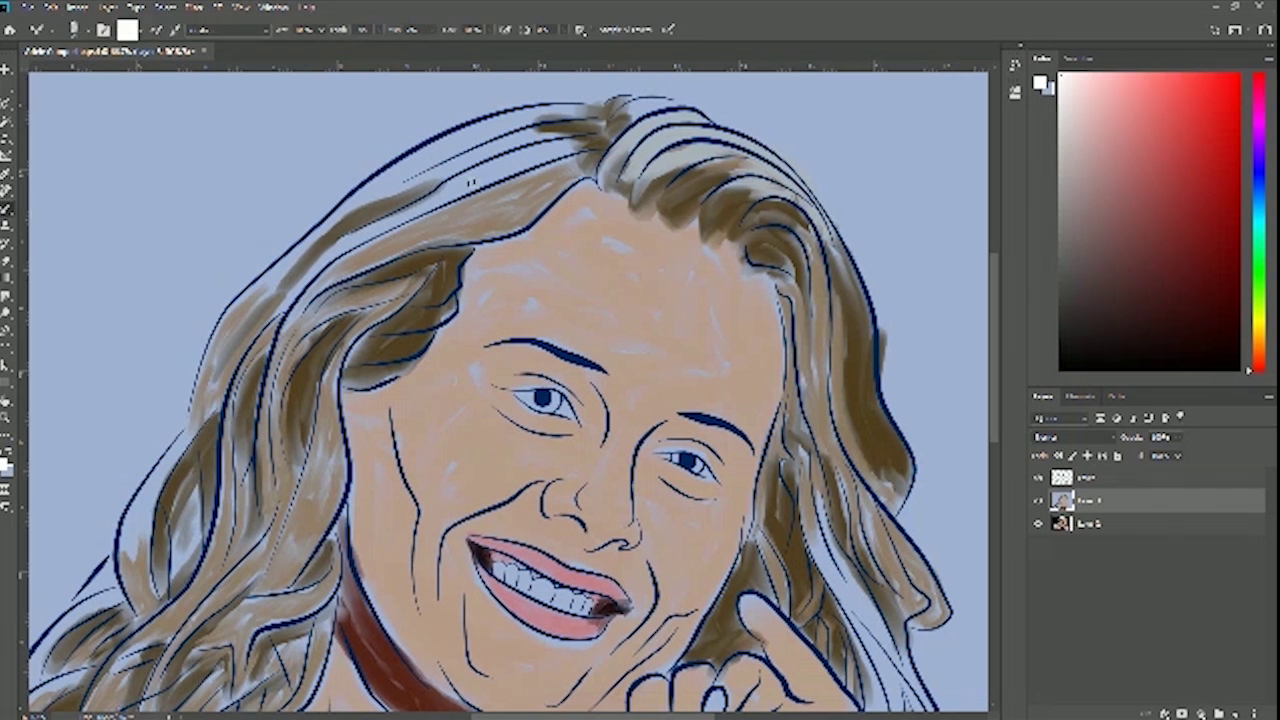
mouse_move(449, 190)
mouse_down()
mouse_move(515, 172)
mouse_move(515, 155)
mouse_move(582, 140)
mouse_up()
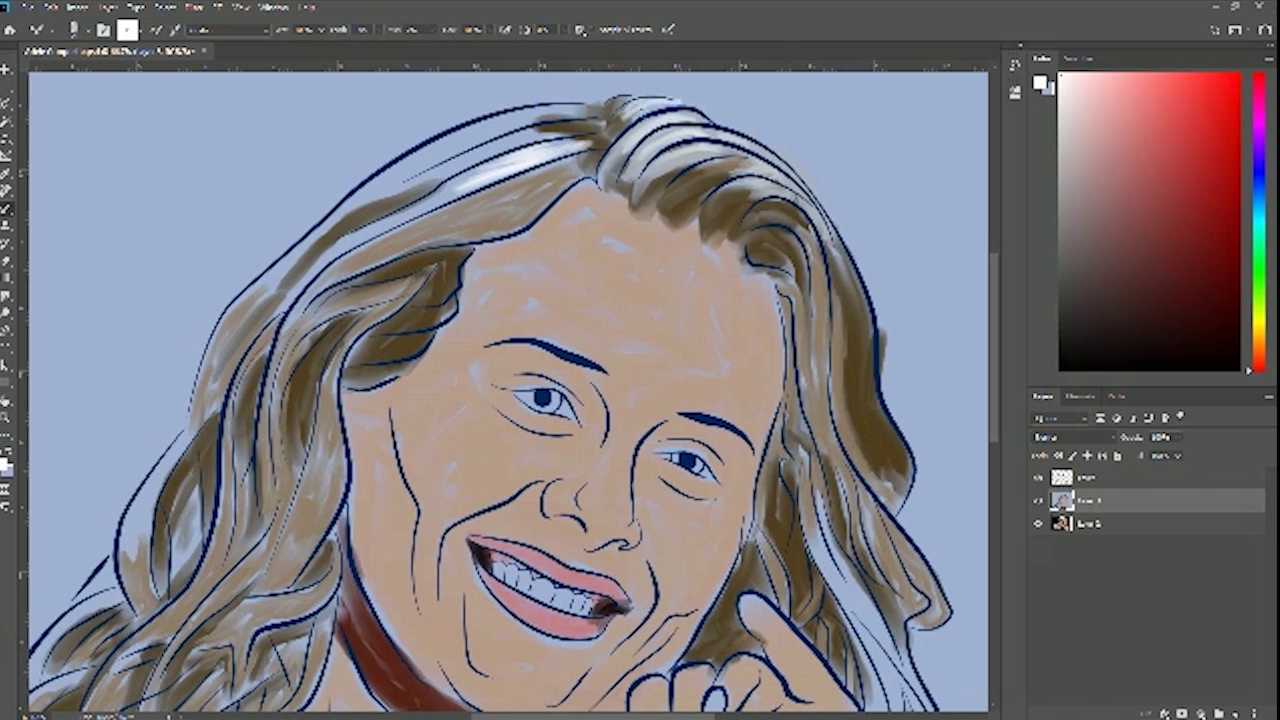
Paint white highlights in the hand-side hair, from the temple strand down to the outer curl behind the raised hand
mouse_move(814, 241)
mouse_down()
mouse_move(822, 335)
mouse_move(818, 318)
mouse_up()
drag(814, 222, 832, 288)
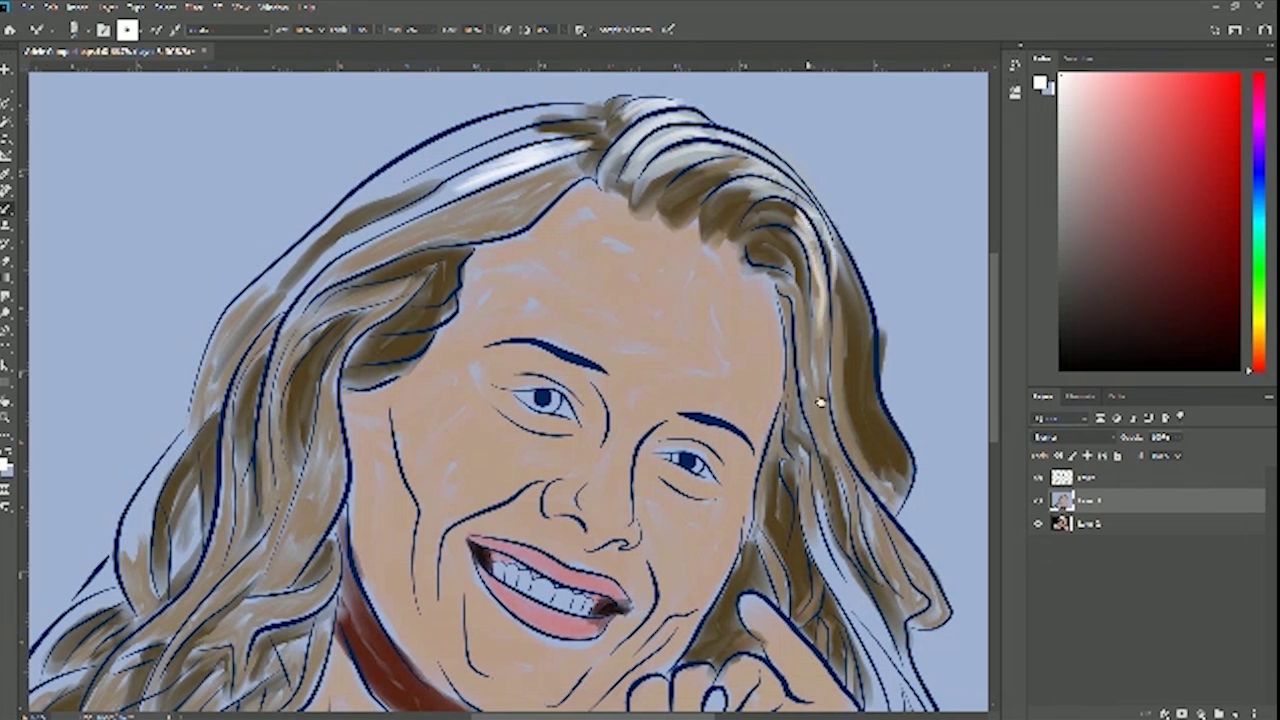
scroll(816, 340, down, 3)
mouse_move(806, 393)
mouse_down()
mouse_move(862, 475)
mouse_move(883, 595)
mouse_move(856, 500)
mouse_move(860, 572)
mouse_up()
mouse_move(897, 531)
mouse_down()
mouse_move(937, 620)
mouse_move(902, 548)
mouse_move(911, 560)
mouse_move(903, 363)
mouse_up()
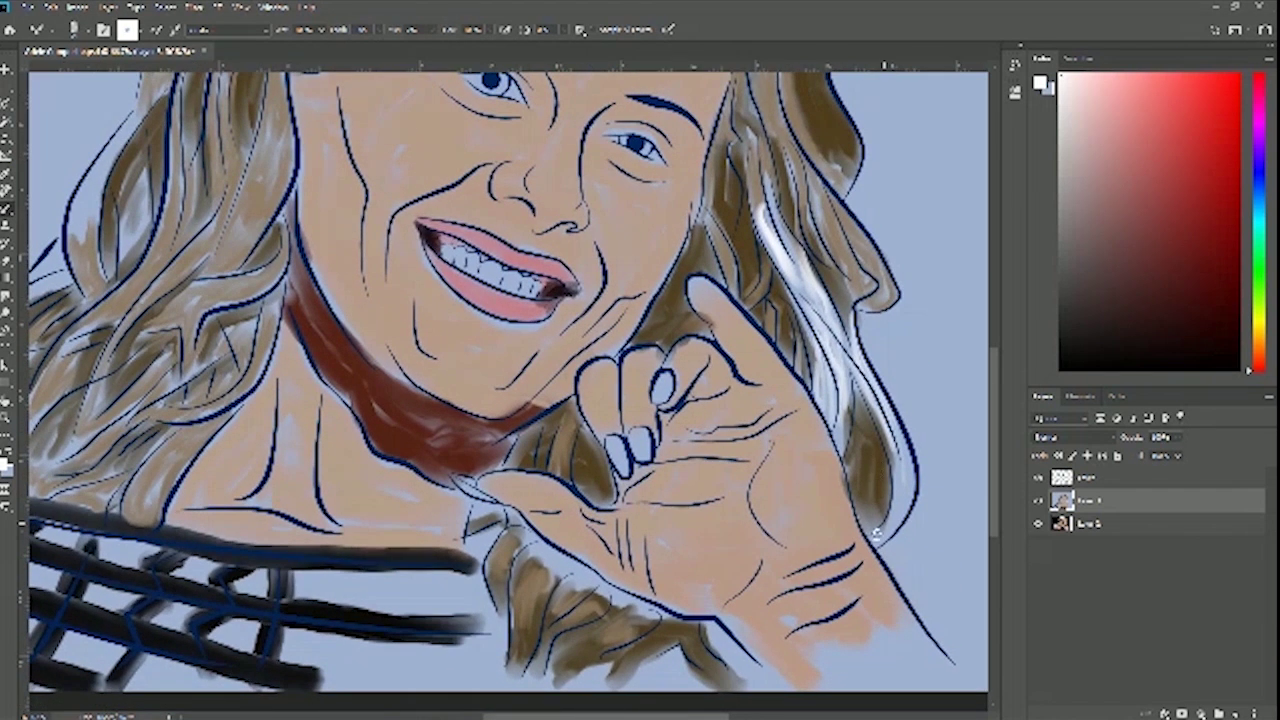
mouse_move(877, 535)
mouse_down()
mouse_move(906, 479)
mouse_move(886, 529)
mouse_move(900, 469)
mouse_move(837, 433)
mouse_move(842, 402)
mouse_up()
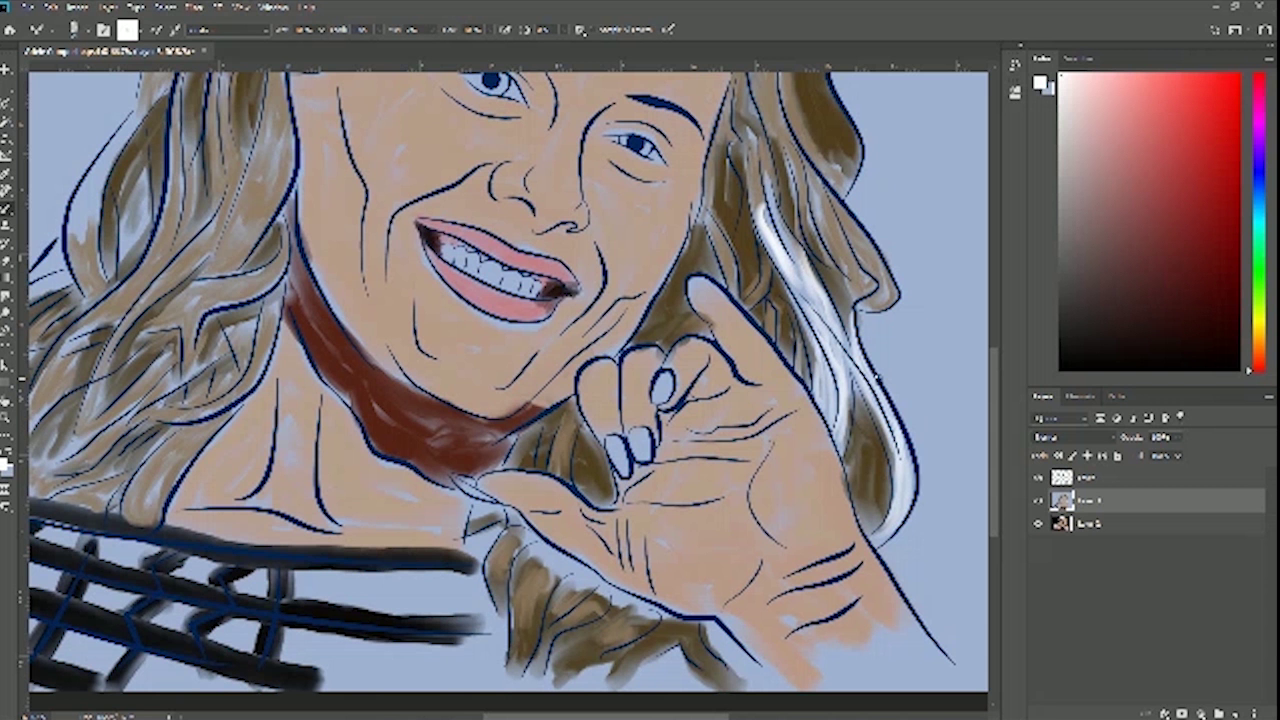
Paint white highlights along the outer edges of the mid-length and lower curls on the side away from the hand
mouse_move(243, 280)
mouse_down()
mouse_move(483, 313)
mouse_move(609, 457)
mouse_move(582, 488)
mouse_up()
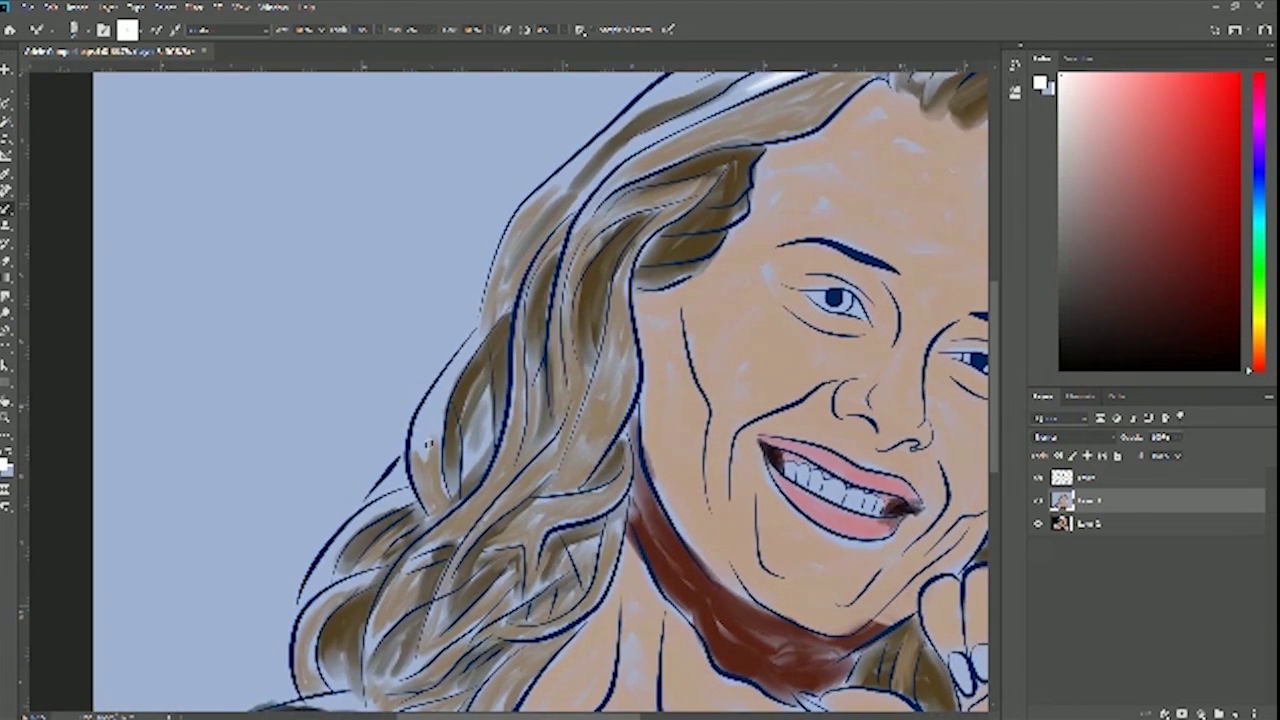
mouse_move(424, 405)
mouse_down()
mouse_move(422, 458)
mouse_move(438, 393)
mouse_move(434, 451)
mouse_move(431, 415)
mouse_move(484, 330)
mouse_up()
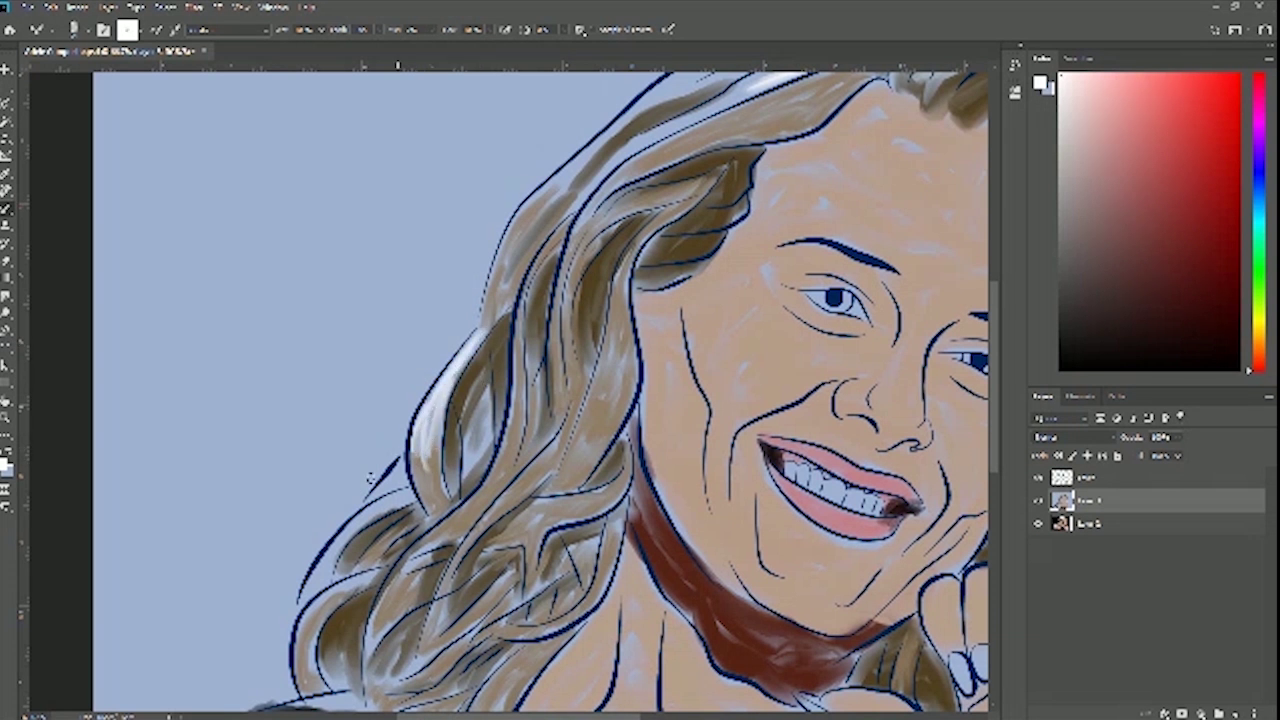
drag(307, 597, 338, 536)
mouse_move(327, 581)
mouse_down()
mouse_move(365, 514)
mouse_move(406, 495)
mouse_move(397, 468)
mouse_up()
mouse_move(385, 488)
mouse_down()
mouse_move(404, 484)
mouse_move(369, 501)
mouse_up()
mouse_move(327, 572)
mouse_down()
mouse_move(306, 594)
mouse_move(336, 559)
mouse_up()
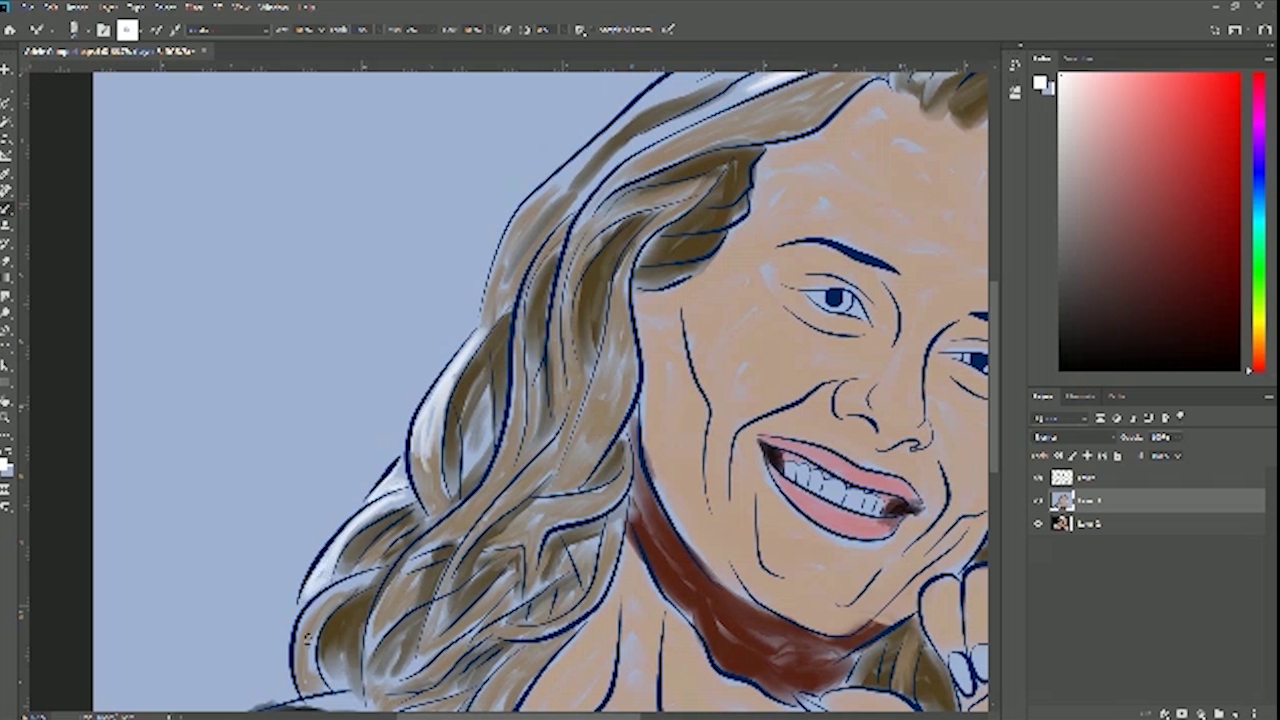
mouse_move(305, 651)
mouse_down()
mouse_move(345, 577)
mouse_move(366, 570)
mouse_up()
drag(302, 660, 352, 568)
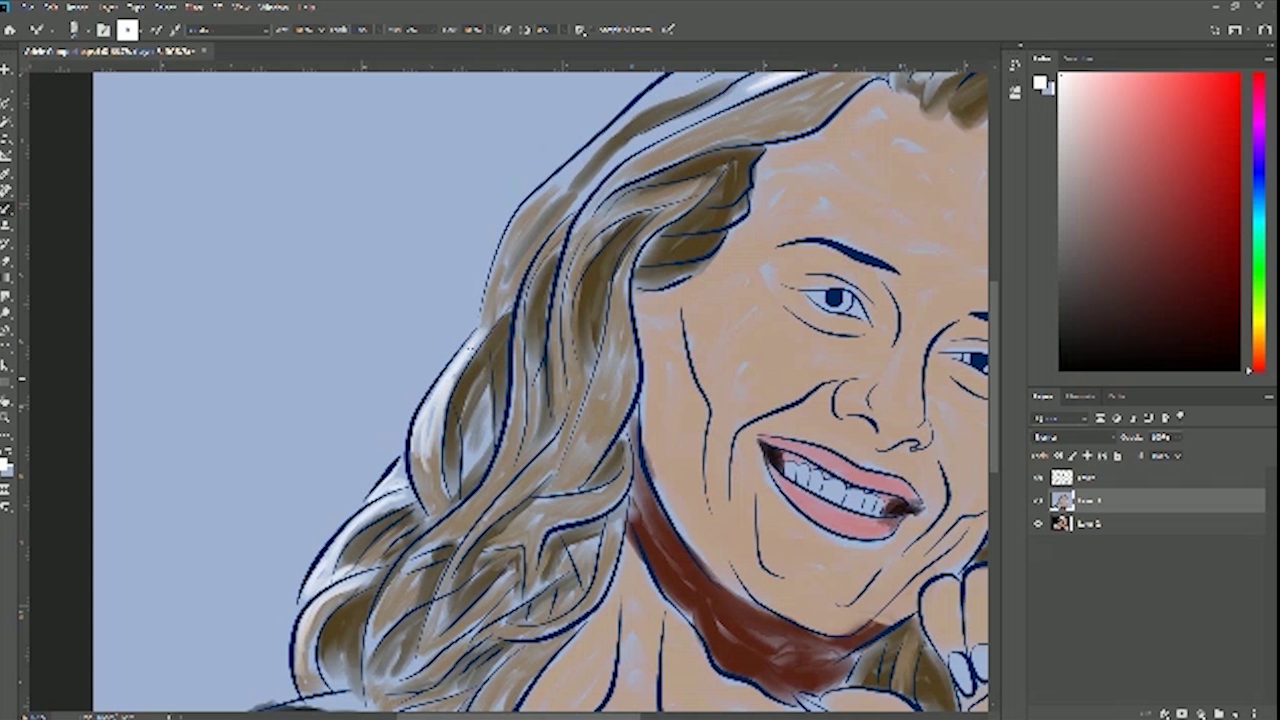
Add white highlights inside the mid-length curl and through the strands up to the crown on the side away from the hand
mouse_move(471, 427)
mouse_down()
mouse_move(465, 468)
mouse_move(474, 455)
mouse_up()
drag(485, 380, 479, 452)
scroll(563, 283, up, 3)
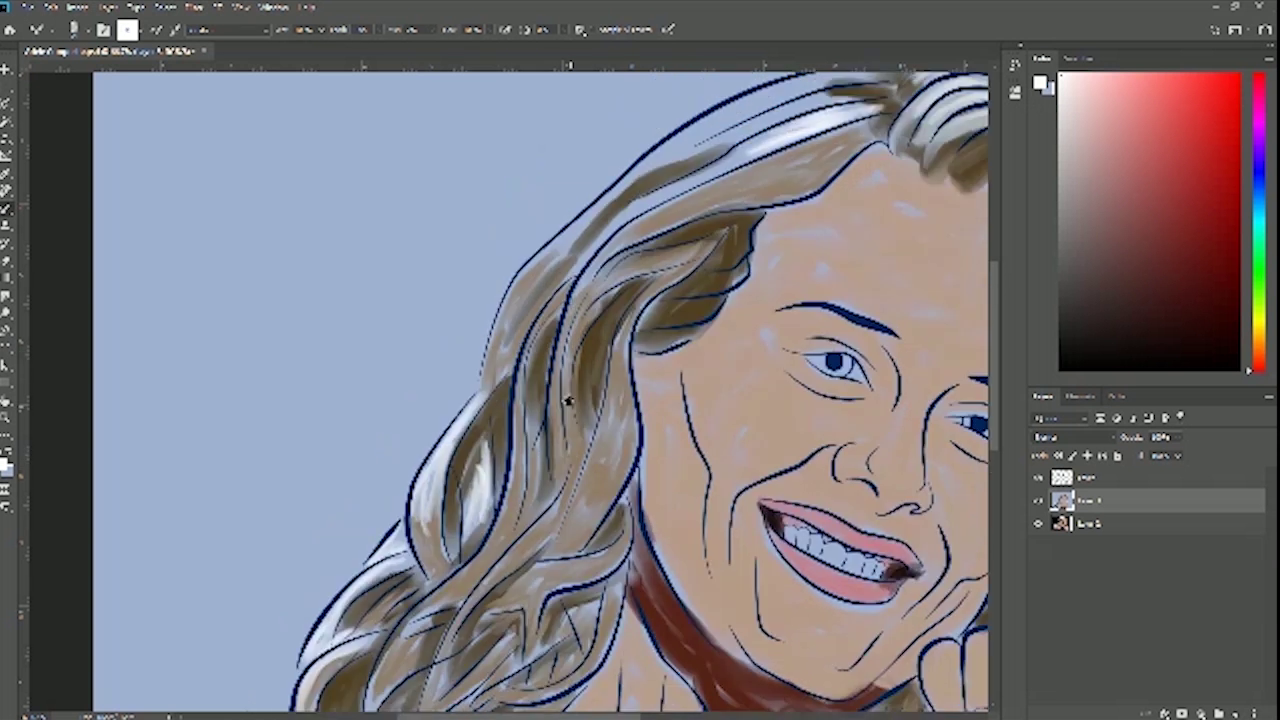
mouse_move(516, 358)
mouse_down()
mouse_move(682, 228)
mouse_move(606, 285)
mouse_move(562, 348)
mouse_move(601, 312)
mouse_up()
mouse_move(692, 253)
mouse_down()
mouse_move(739, 228)
mouse_move(667, 271)
mouse_move(772, 217)
mouse_move(588, 347)
mouse_move(675, 281)
mouse_move(658, 295)
mouse_move(804, 242)
mouse_move(690, 262)
mouse_move(747, 244)
mouse_move(684, 272)
mouse_move(793, 236)
mouse_move(748, 250)
mouse_move(833, 207)
mouse_move(762, 238)
mouse_move(794, 243)
mouse_move(856, 197)
mouse_move(824, 236)
mouse_move(784, 237)
mouse_move(772, 259)
mouse_move(853, 215)
mouse_move(742, 270)
mouse_move(857, 218)
mouse_move(832, 190)
mouse_move(847, 185)
mouse_move(720, 200)
mouse_move(772, 178)
mouse_move(732, 177)
mouse_move(777, 170)
mouse_move(747, 168)
mouse_move(628, 214)
mouse_move(575, 262)
mouse_move(736, 183)
mouse_move(637, 221)
mouse_move(736, 200)
mouse_move(660, 228)
mouse_move(720, 205)
mouse_up()
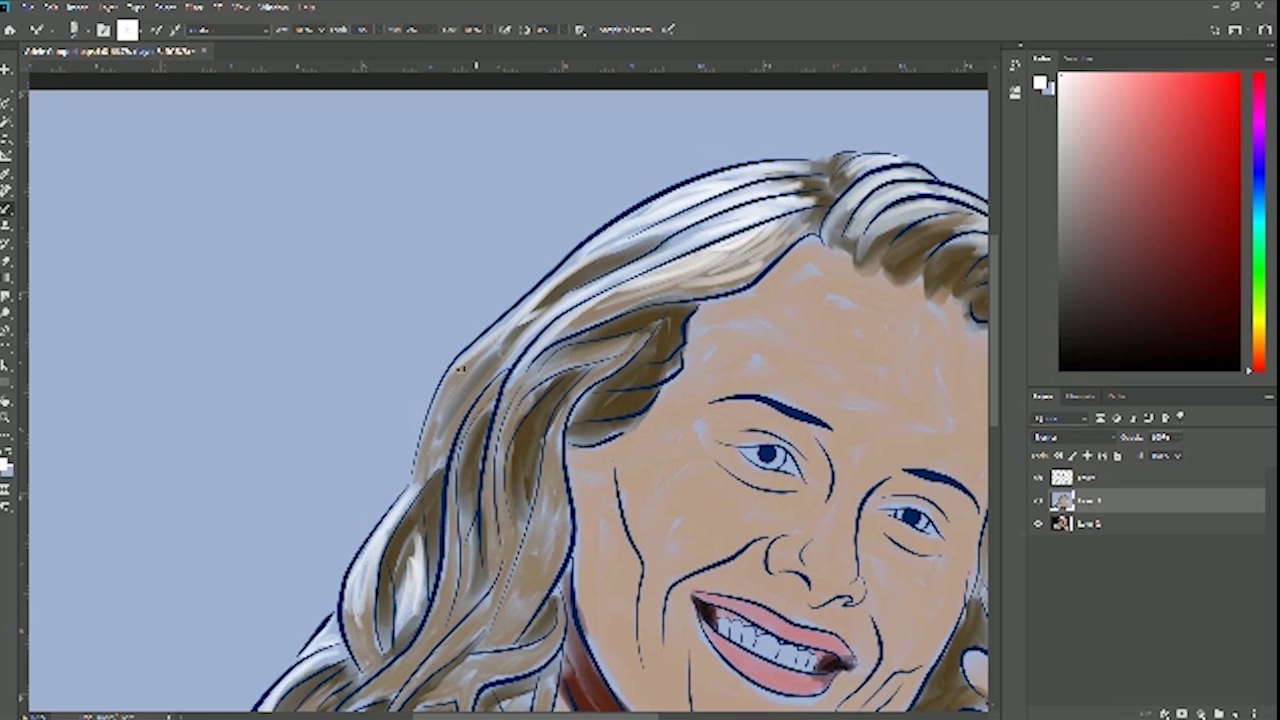
Brighten the strands from the parting across the top of the hand-side hair with white highlights
mouse_move(556, 288)
mouse_down()
mouse_move(514, 340)
mouse_move(657, 255)
mouse_move(775, 233)
mouse_move(746, 201)
mouse_move(580, 230)
mouse_move(501, 215)
mouse_up()
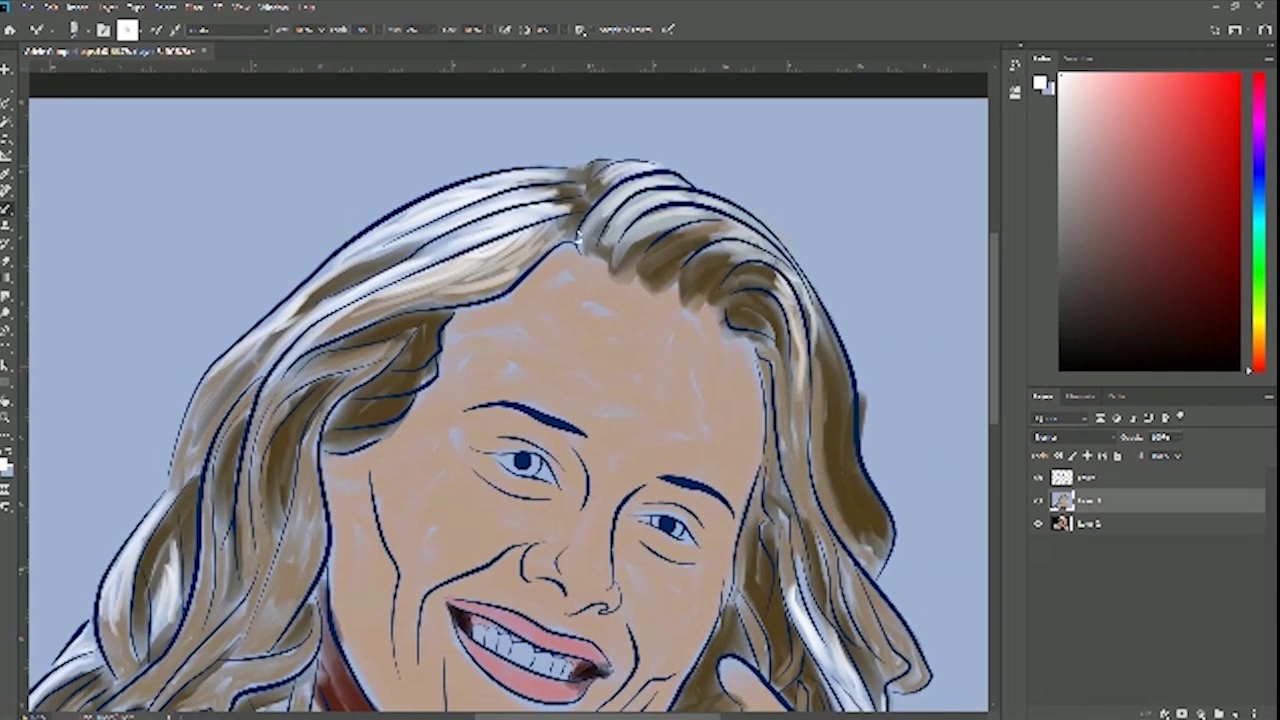
mouse_move(574, 245)
mouse_down()
mouse_move(648, 183)
mouse_move(619, 228)
mouse_move(654, 203)
mouse_move(749, 217)
mouse_move(638, 170)
mouse_up()
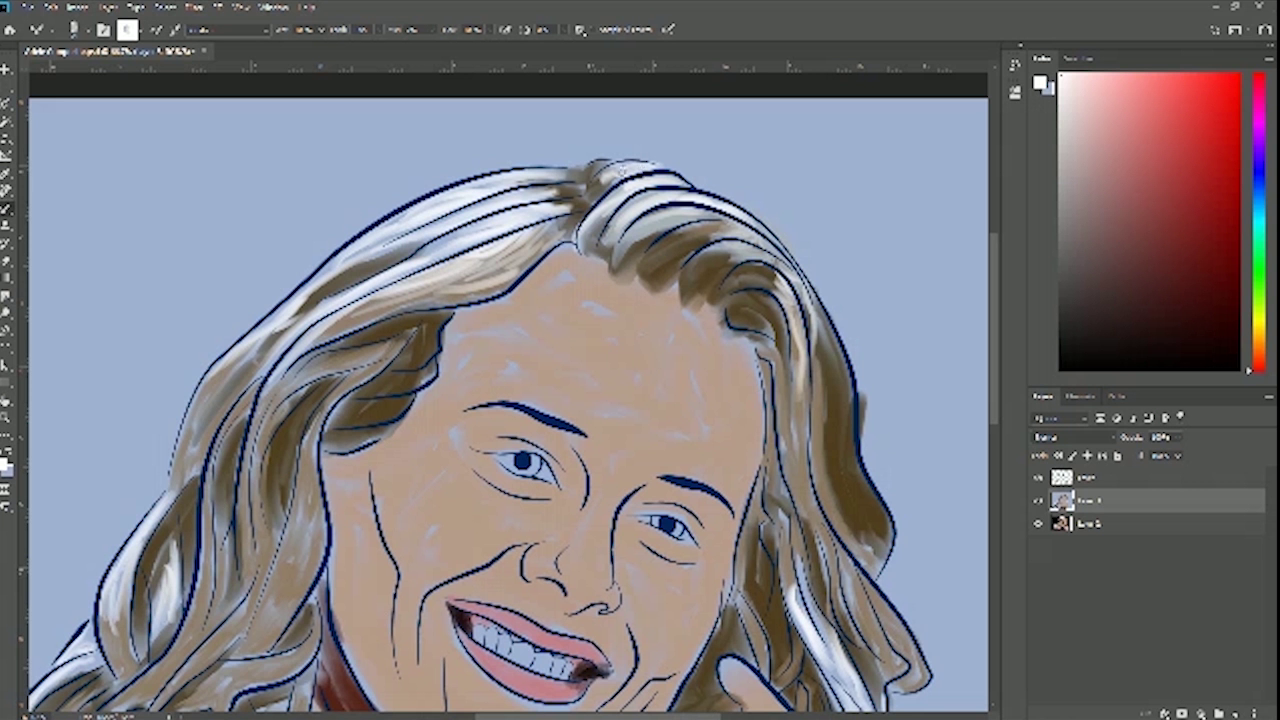
mouse_move(708, 224)
mouse_down()
mouse_move(680, 195)
mouse_move(736, 206)
mouse_up()
drag(649, 179, 704, 191)
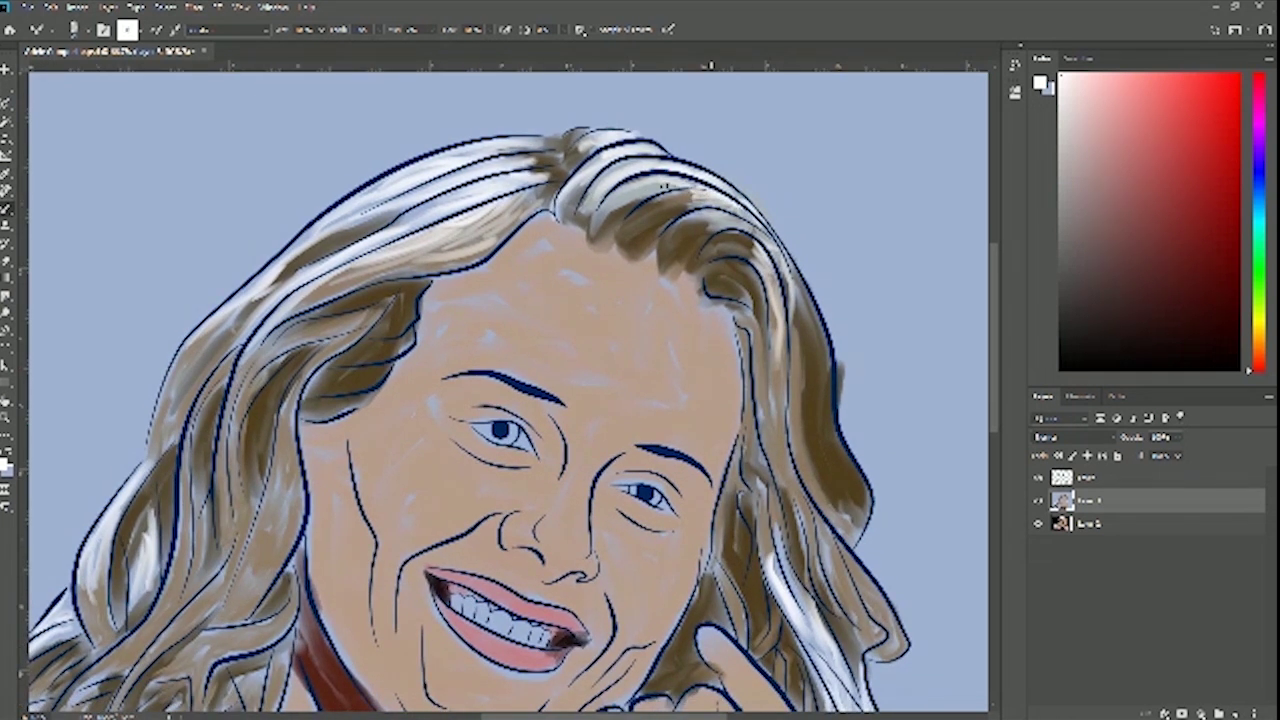
drag(785, 549, 813, 257)
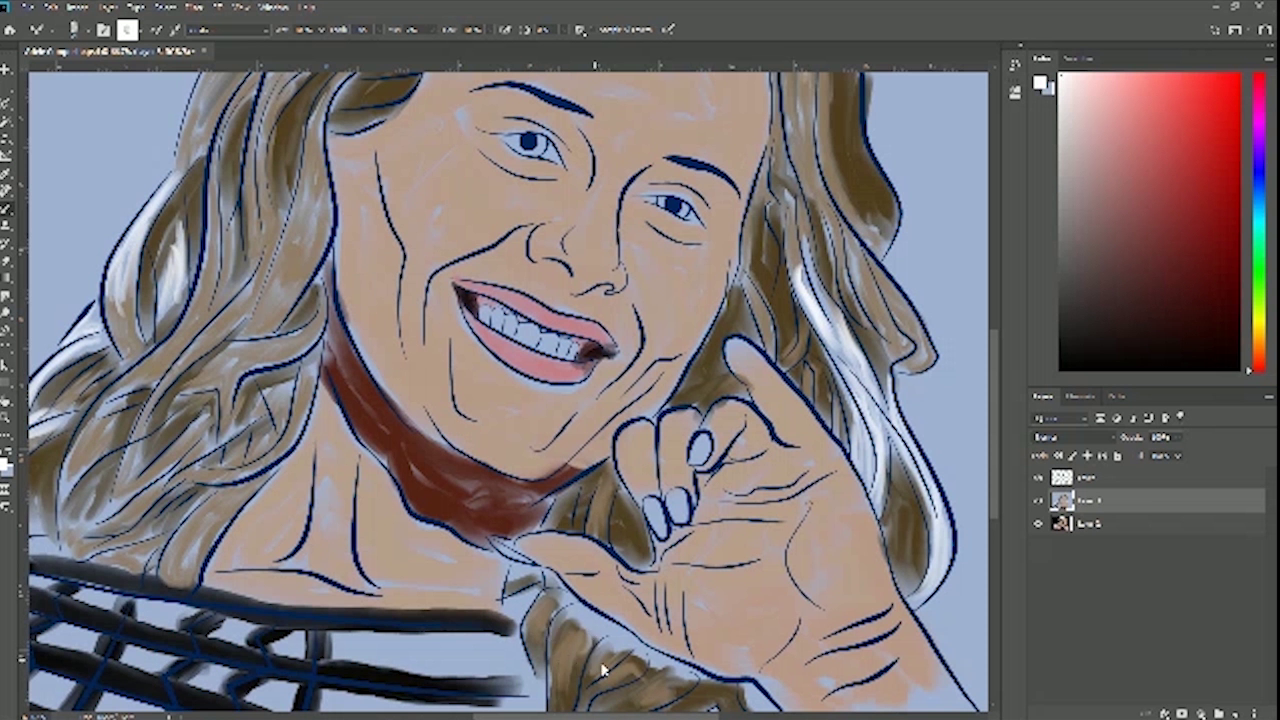
mouse_move(500, 716)
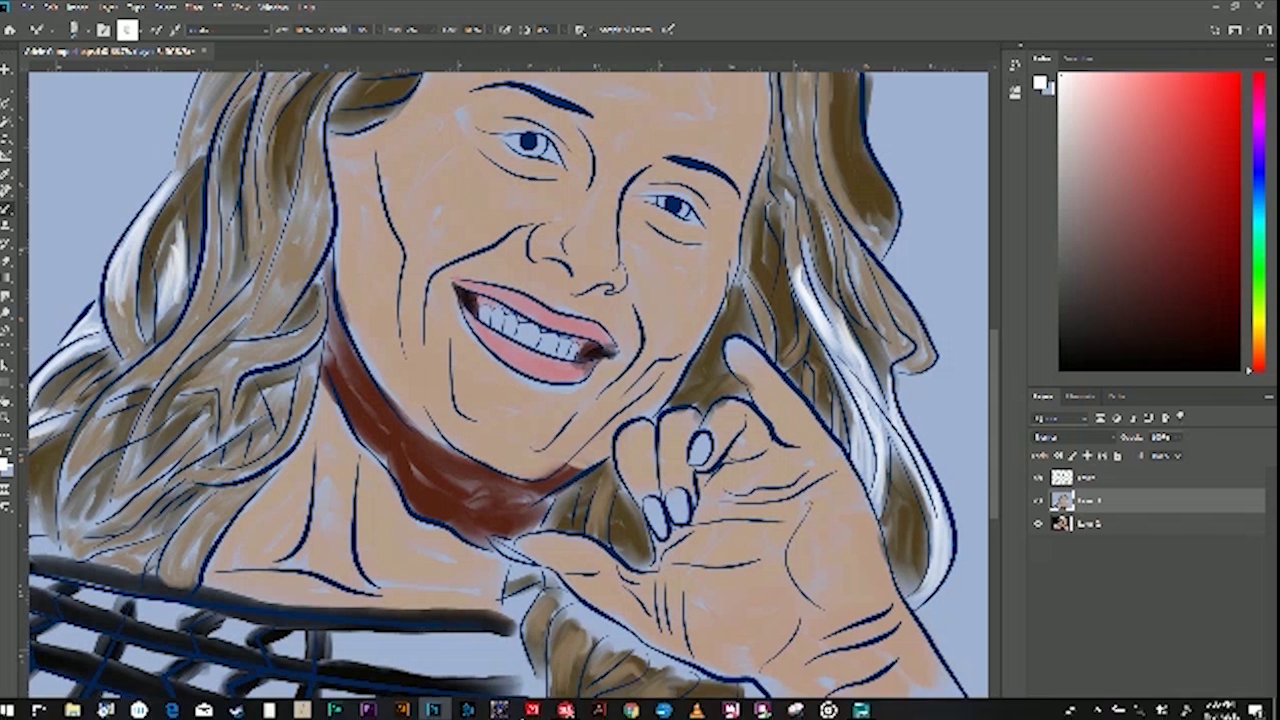
click(432, 710)
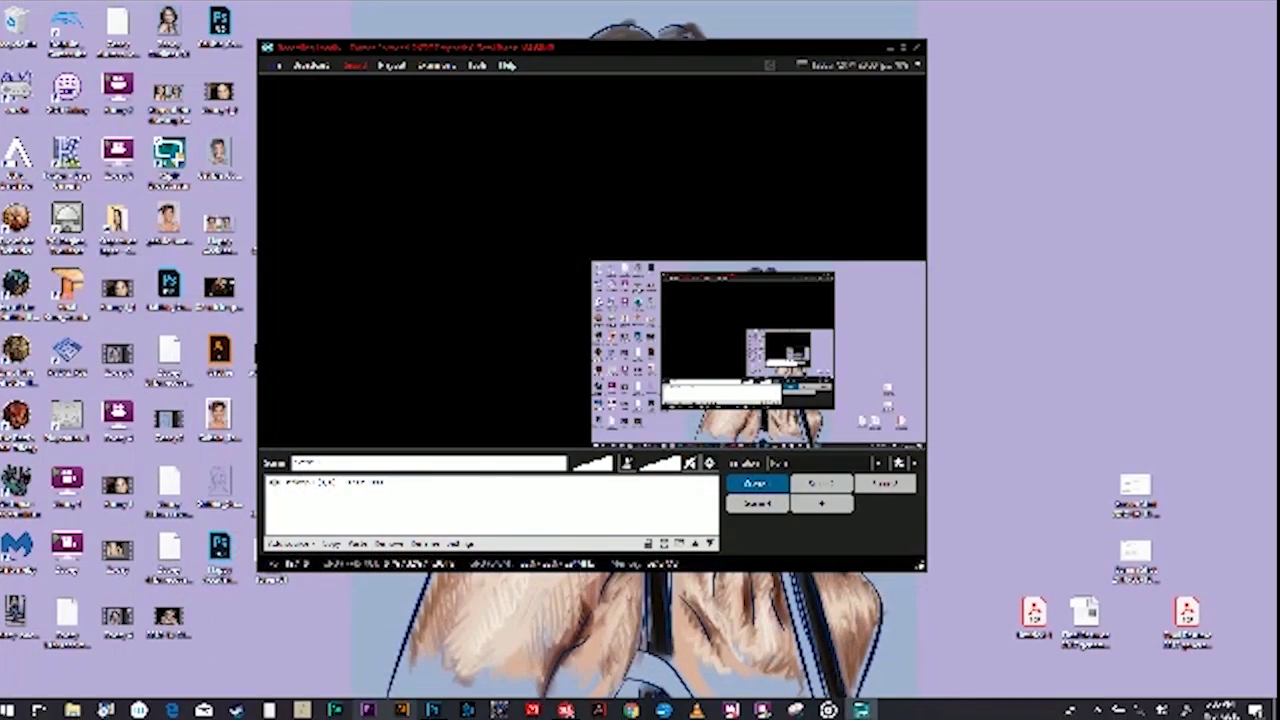
click(434, 710)
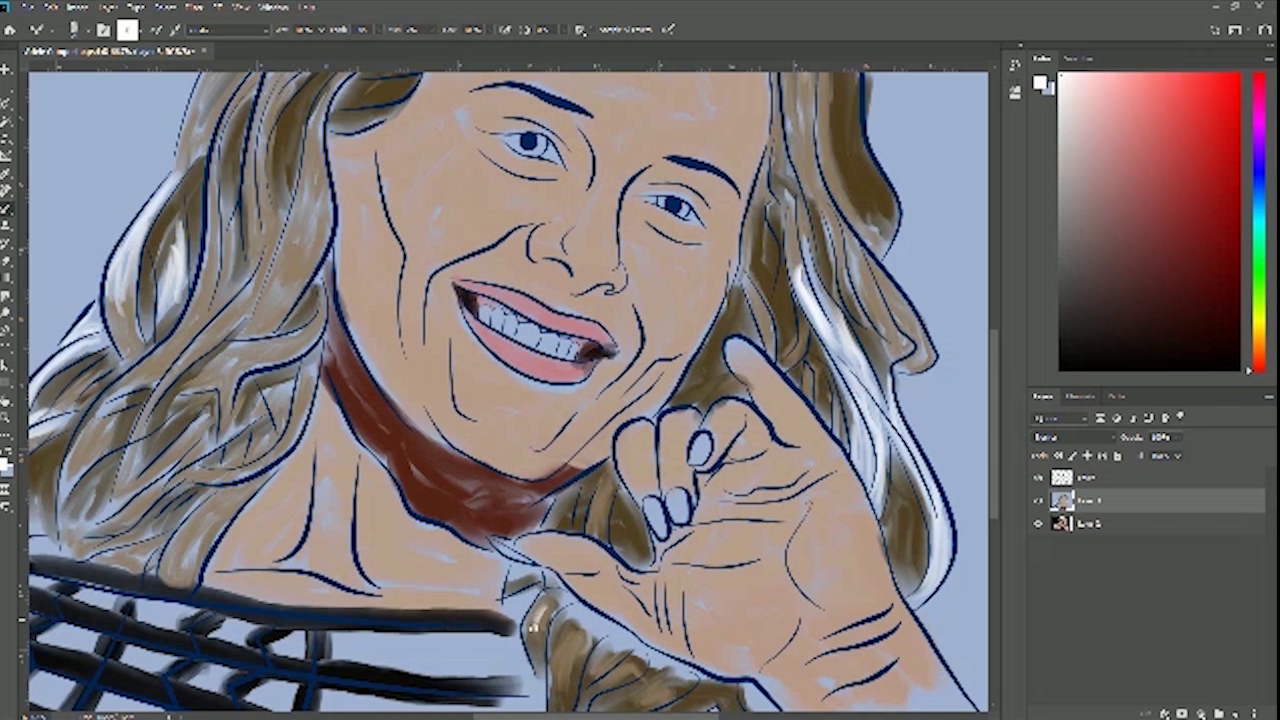
Add white highlights to the hair below the raised hand and paint the thumb and finger nails white
mouse_move(572, 633)
mouse_down()
mouse_move(575, 700)
mouse_move(606, 678)
mouse_move(634, 692)
mouse_up()
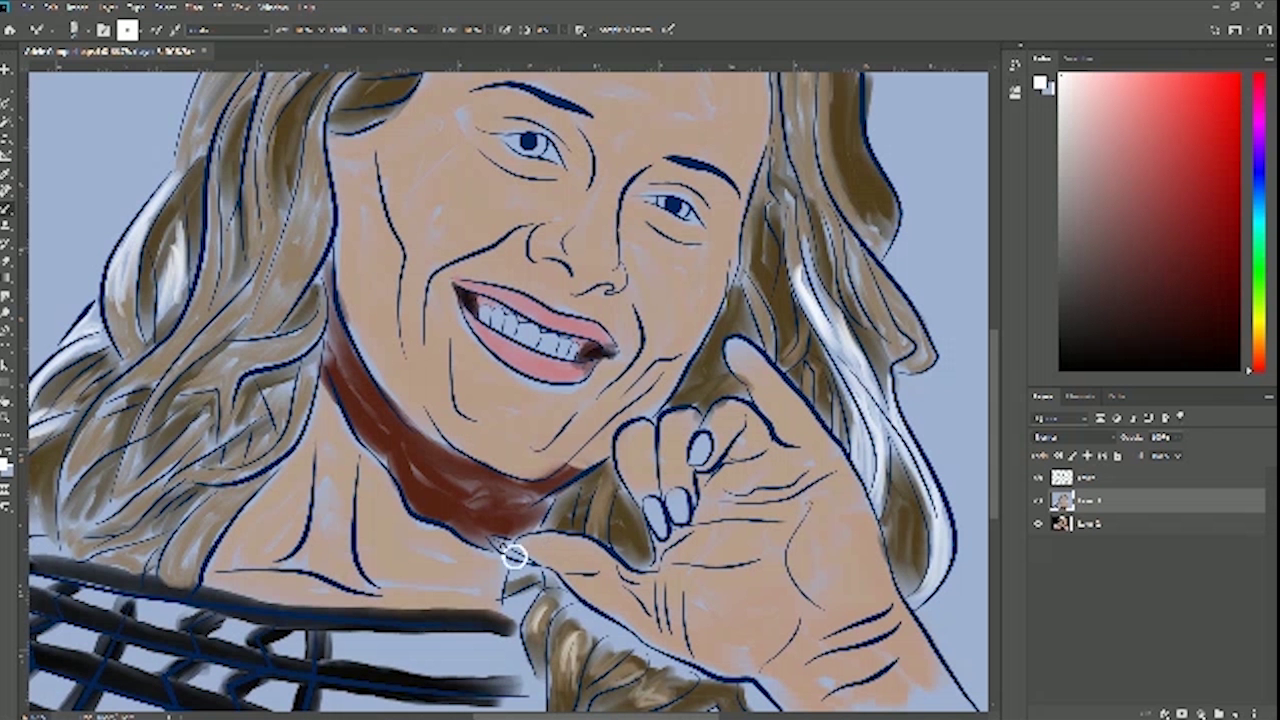
drag(498, 545, 510, 550)
mouse_move(661, 528)
mouse_down()
mouse_move(655, 510)
mouse_move(660, 530)
mouse_move(679, 501)
mouse_up()
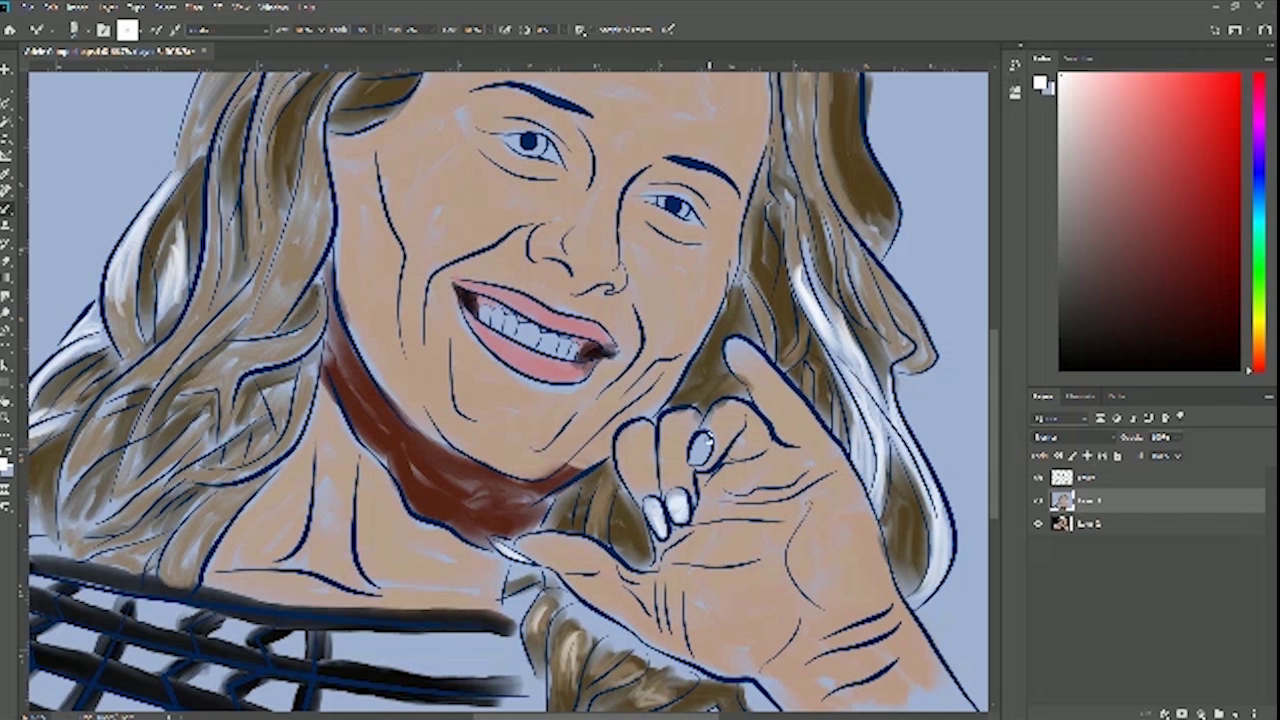
drag(707, 437, 699, 455)
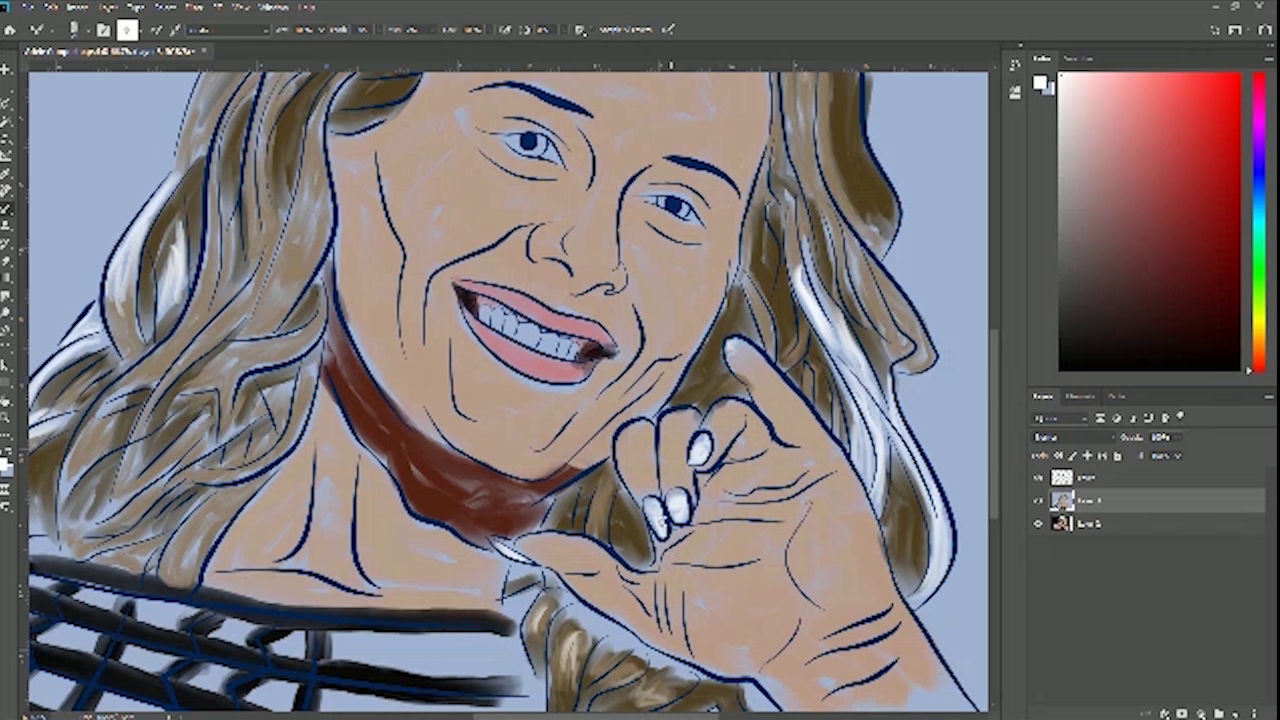
Undo the last stroke and paint the teeth white
key(ctrl+alt+z)
scroll(467, 200, up, 2)
scroll(491, 215, up, 3)
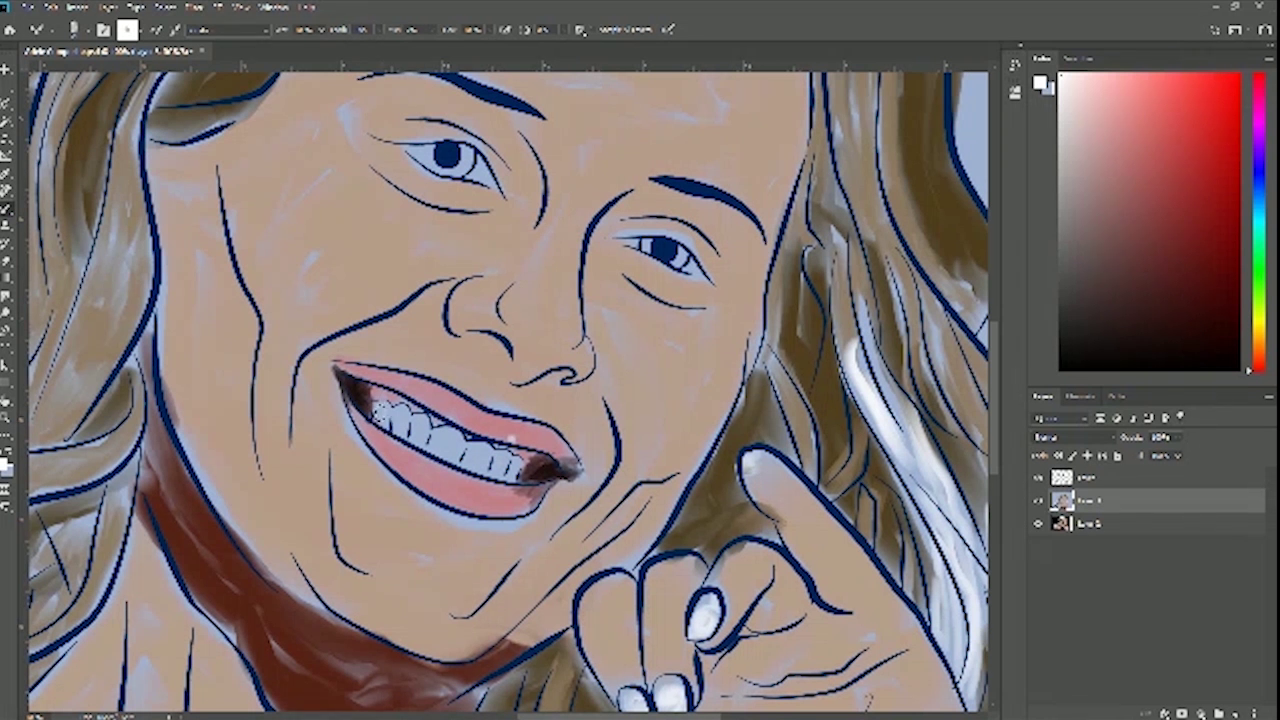
mouse_move(382, 411)
mouse_down()
mouse_move(450, 455)
mouse_move(484, 462)
mouse_move(441, 440)
mouse_move(497, 462)
mouse_move(492, 474)
mouse_up()
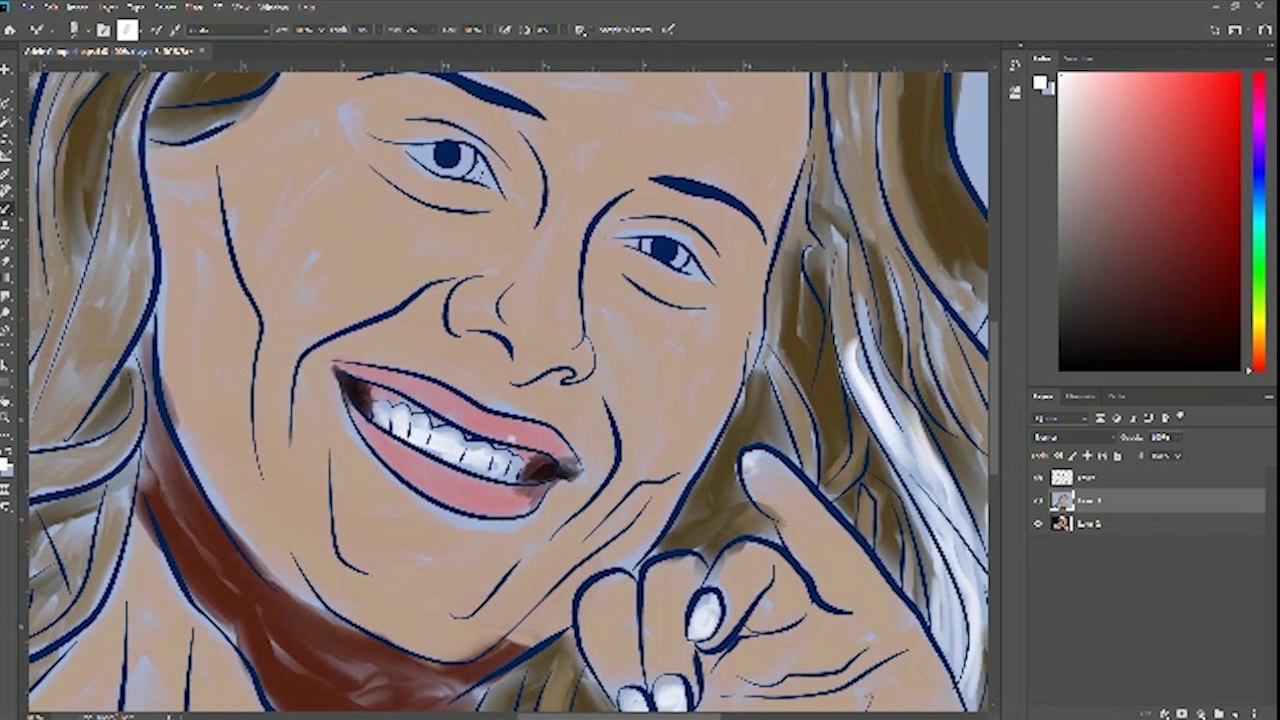
Paint the whites of both eyes white
drag(476, 167, 493, 192)
right_click(690, 263)
click(688, 265)
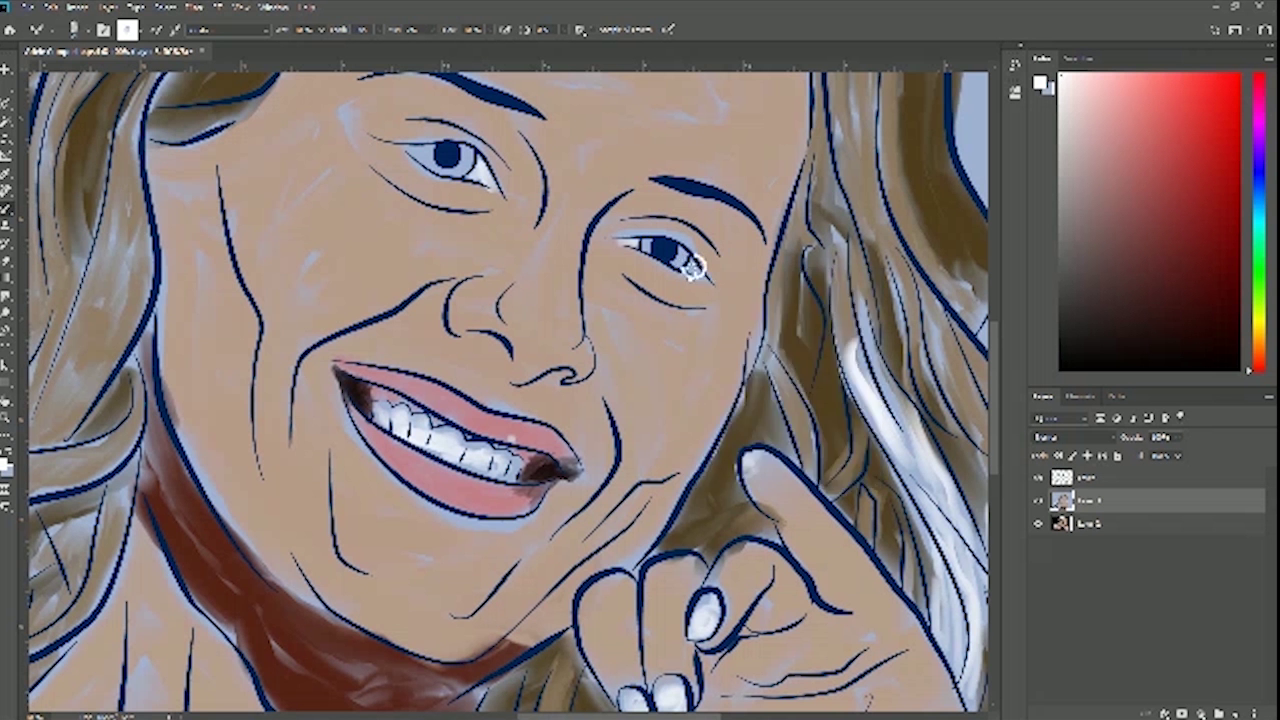
right_click(690, 266)
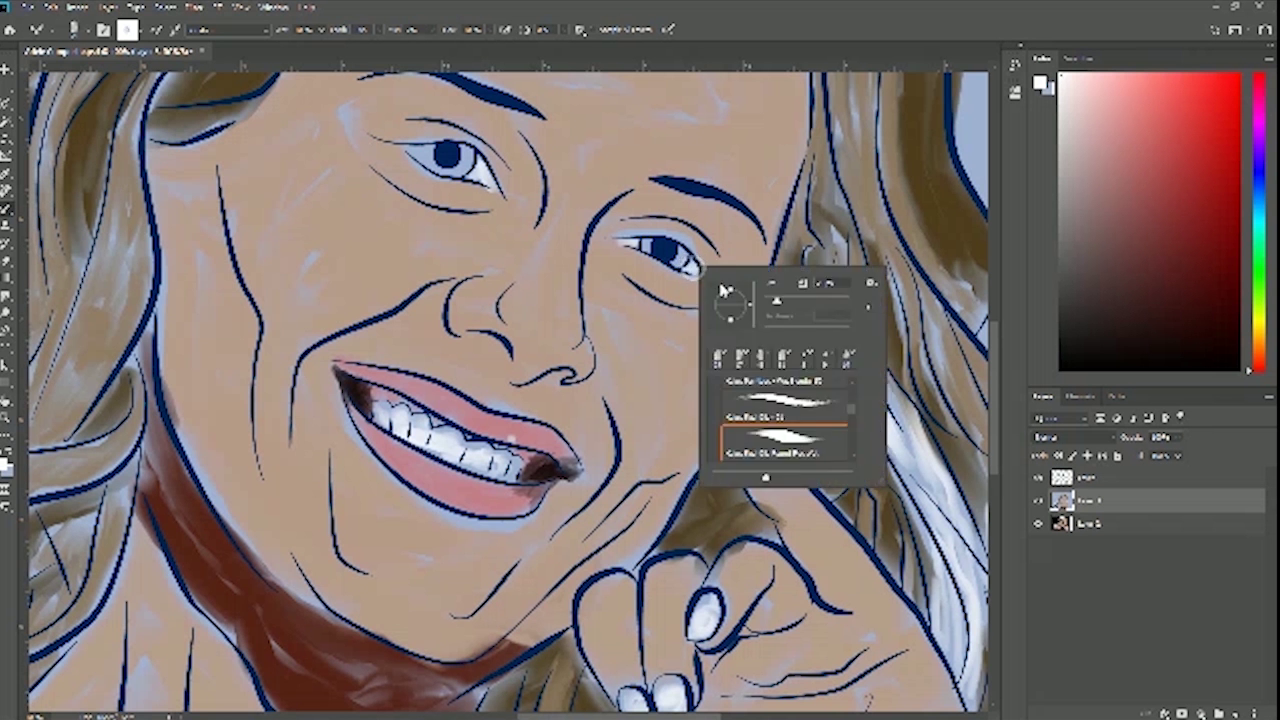
click(687, 216)
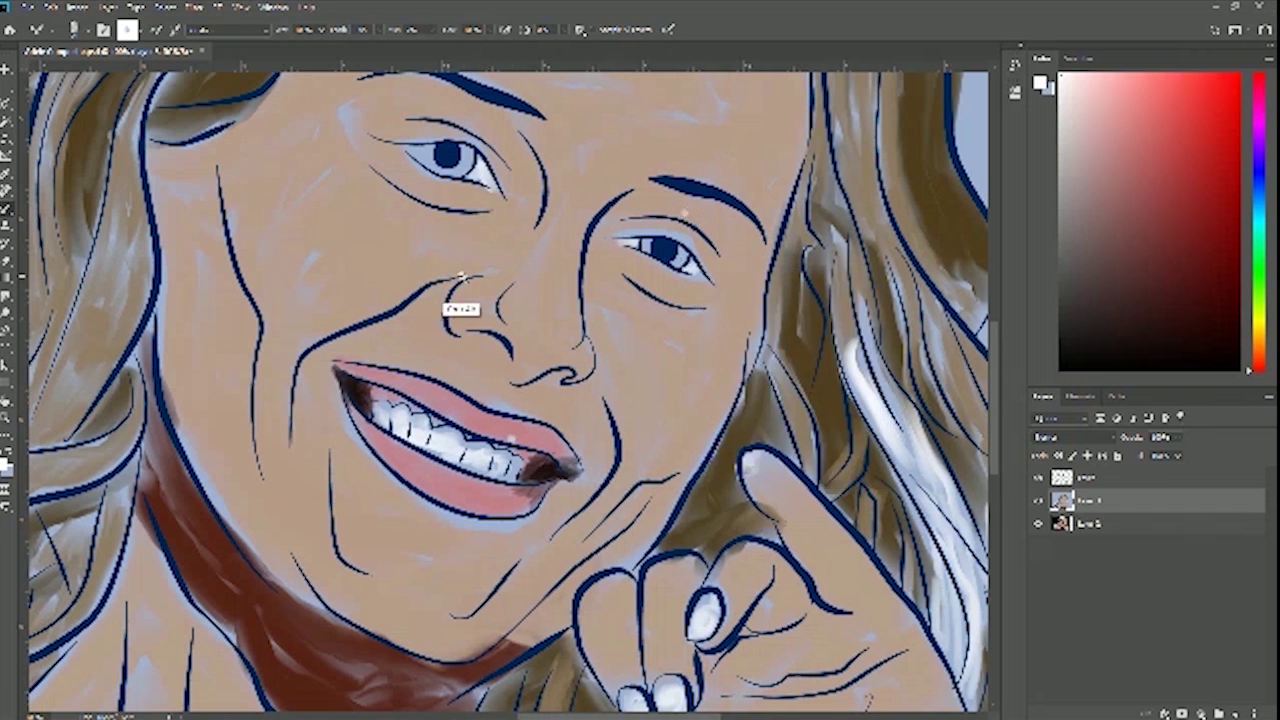
Sample a reddish brown from the photo's hand-side temple and shade the outer cheek and jaw on the side away from the hand
scroll(463, 272, down, 2)
drag(529, 195, 495, 297)
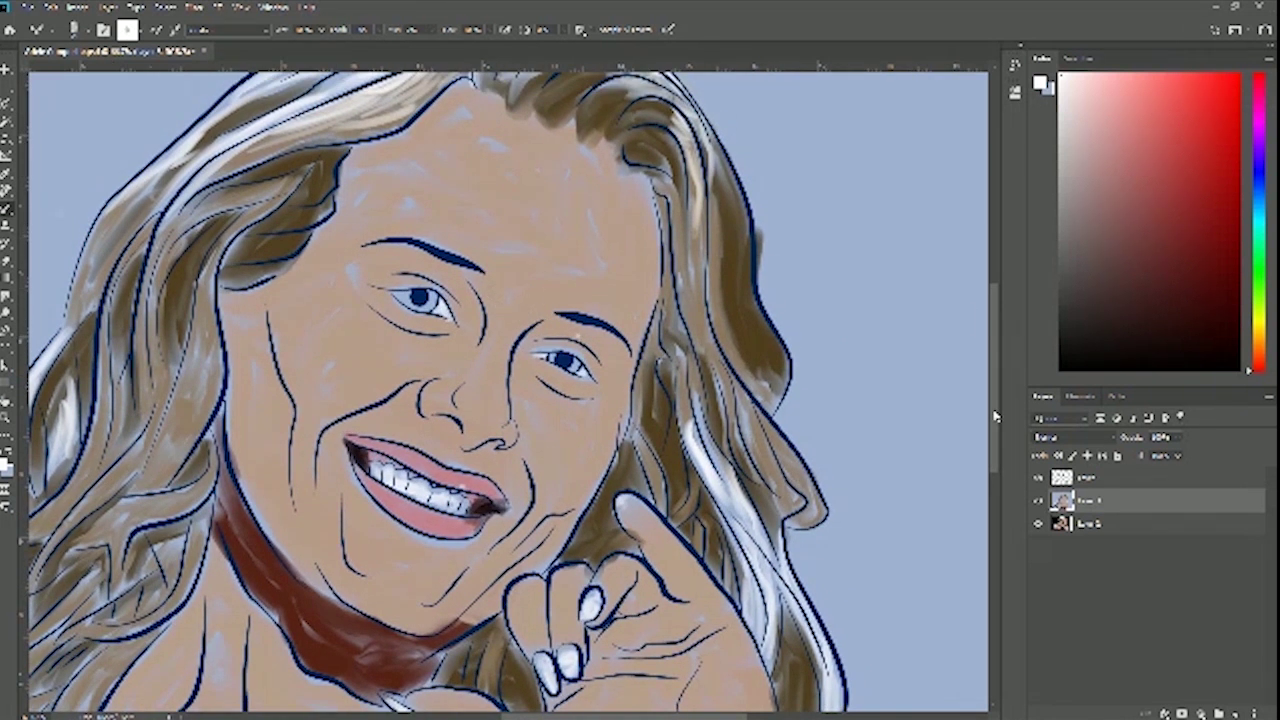
click(1038, 501)
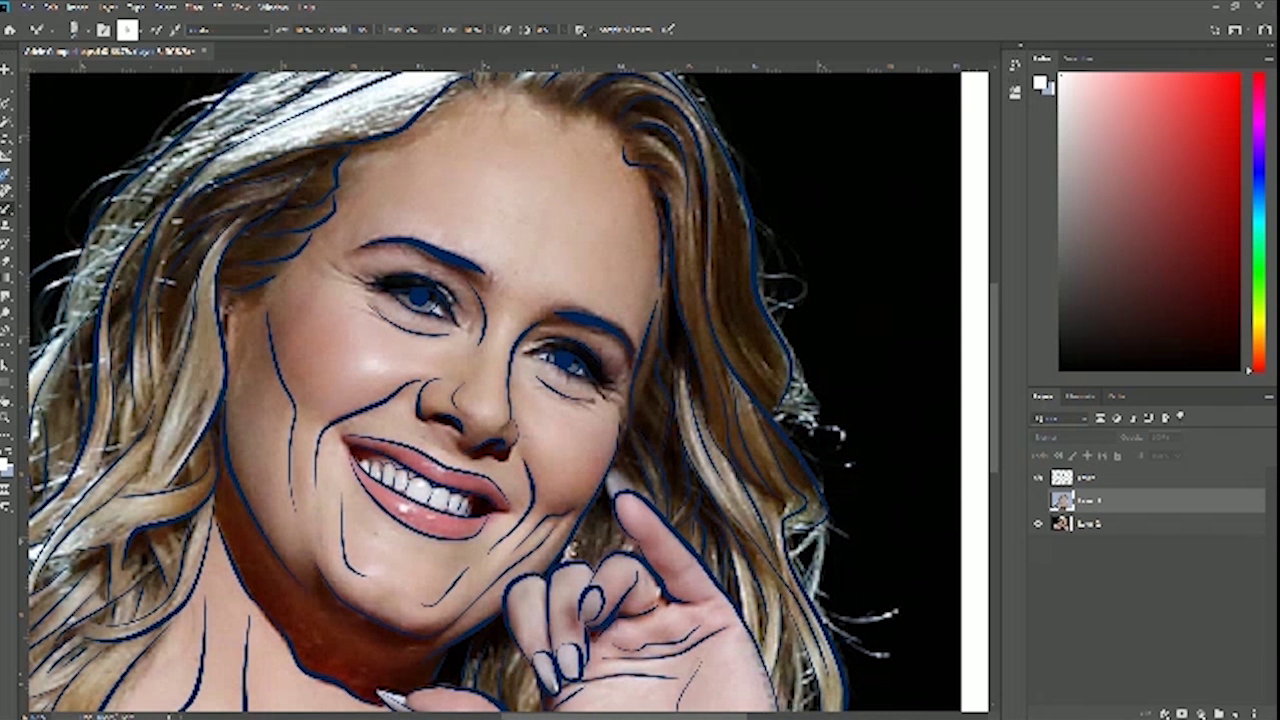
key(i)
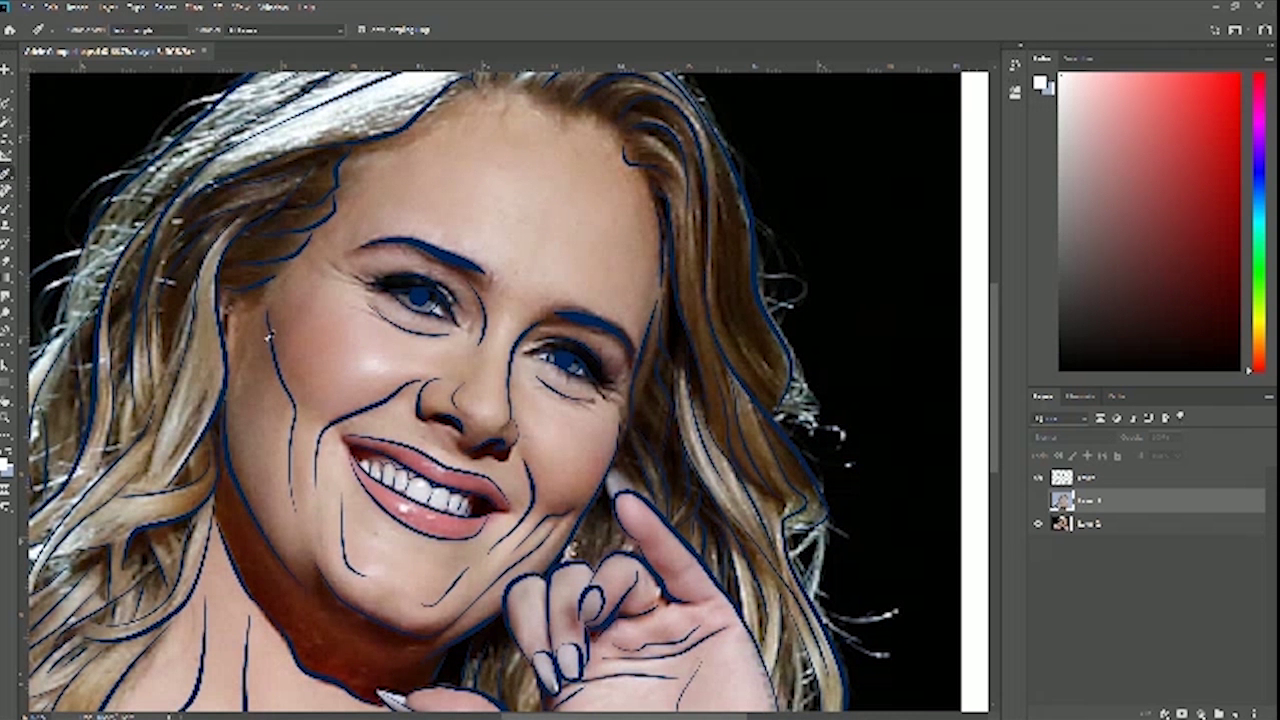
click(648, 343)
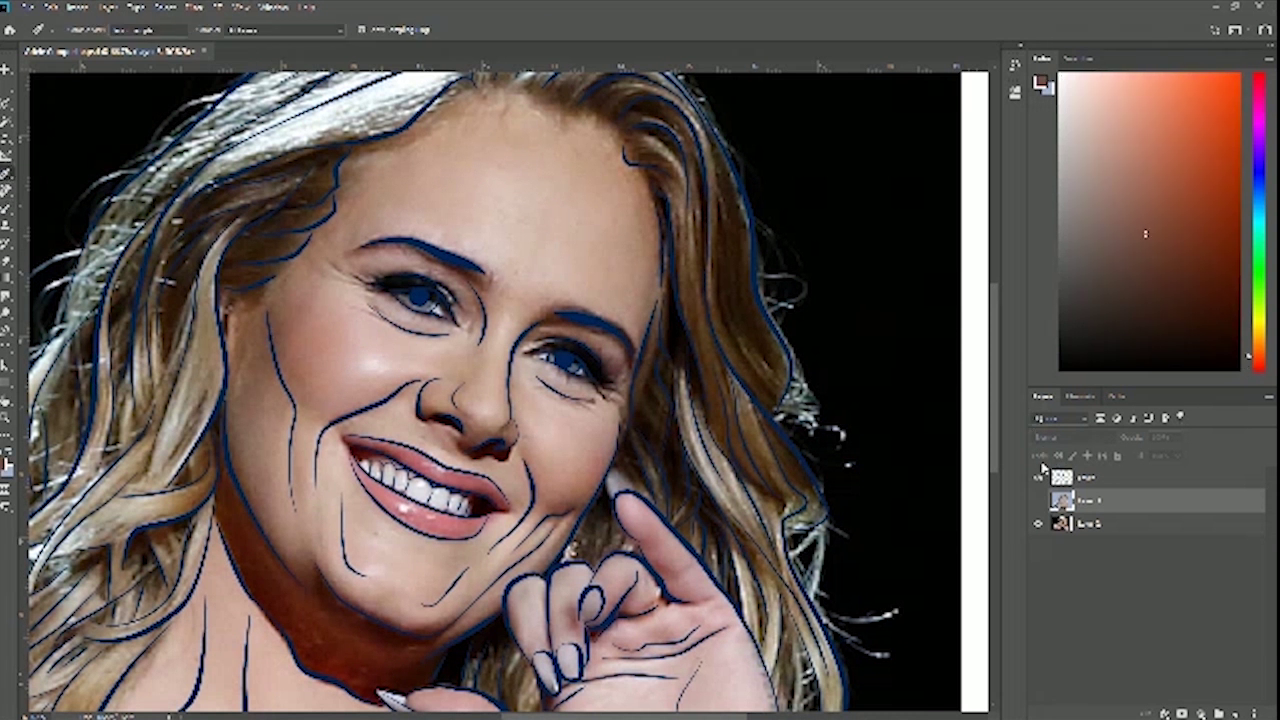
click(1039, 501)
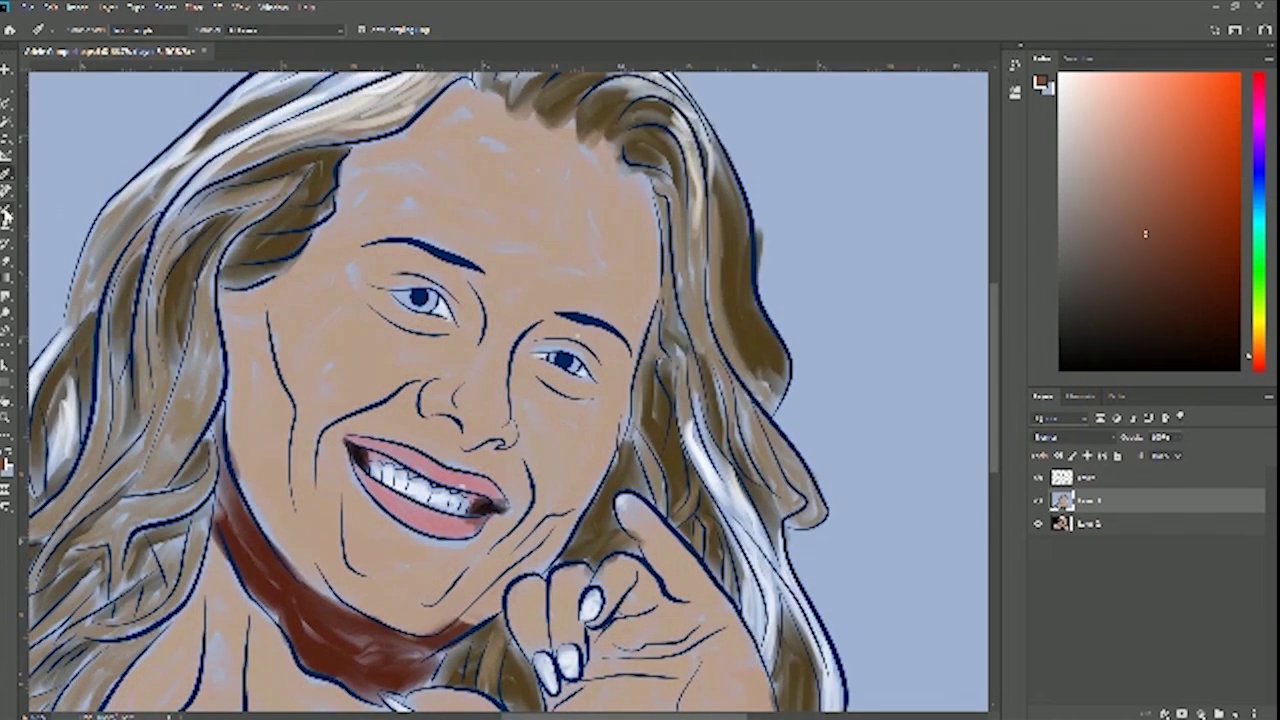
key(b)
mouse_move(273, 316)
mouse_down()
mouse_move(268, 283)
mouse_move(222, 301)
mouse_move(240, 365)
mouse_move(273, 297)
mouse_move(259, 375)
mouse_move(273, 367)
mouse_move(276, 398)
mouse_move(272, 359)
mouse_move(288, 419)
mouse_move(236, 362)
mouse_move(240, 454)
mouse_move(237, 369)
mouse_move(230, 406)
mouse_move(232, 379)
mouse_move(239, 449)
mouse_move(251, 425)
mouse_move(270, 439)
mouse_move(283, 492)
mouse_move(278, 409)
mouse_move(287, 506)
mouse_move(281, 401)
mouse_move(285, 432)
mouse_move(291, 409)
mouse_move(253, 369)
mouse_move(266, 532)
mouse_move(247, 506)
mouse_move(320, 596)
mouse_move(331, 598)
mouse_move(270, 480)
mouse_move(320, 570)
mouse_move(347, 488)
mouse_up()
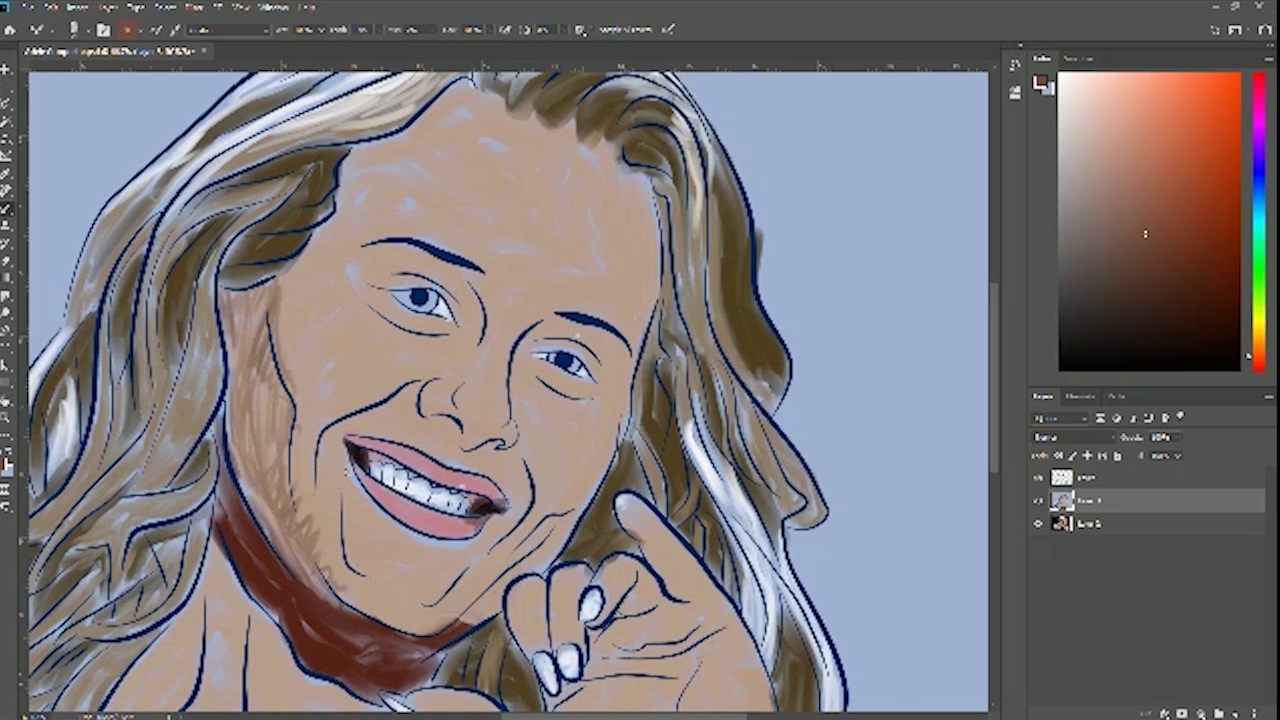
Compare with the photo and deepen the reddish-brown shading between the cheek line and jaw edge on the side away from the hand
click(1038, 502)
click(1038, 502)
click(1038, 502)
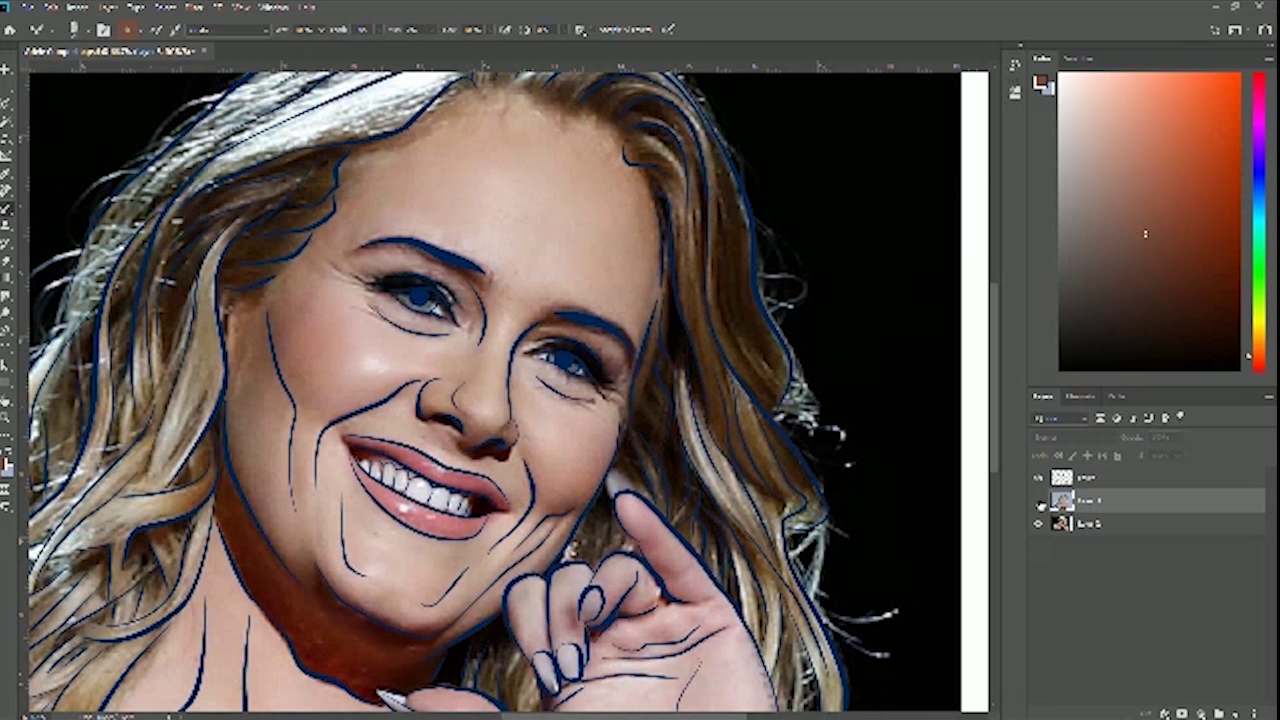
click(1038, 502)
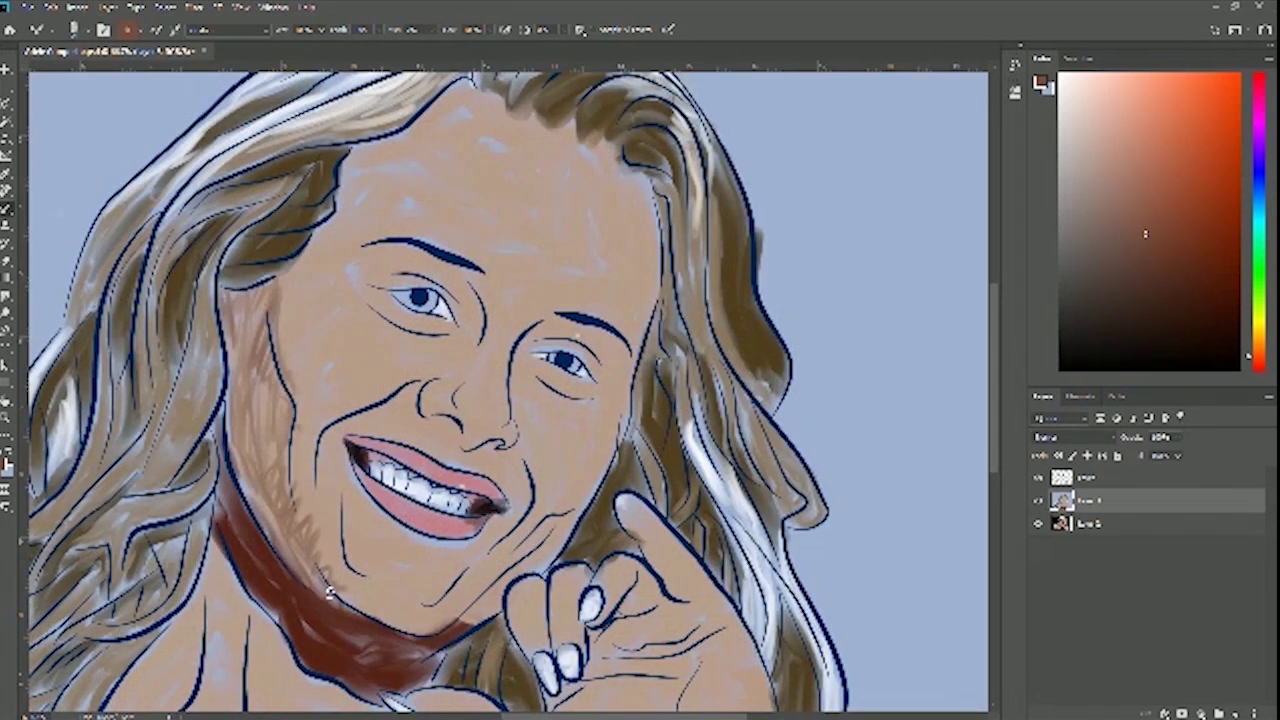
drag(290, 560, 278, 428)
mouse_move(290, 508)
mouse_down()
mouse_move(286, 465)
mouse_move(281, 517)
mouse_move(239, 465)
mouse_move(257, 509)
mouse_up()
mouse_move(231, 453)
mouse_down()
mouse_move(264, 526)
mouse_move(268, 500)
mouse_move(296, 552)
mouse_up()
mouse_move(234, 428)
mouse_down()
mouse_move(230, 401)
mouse_move(252, 469)
mouse_move(275, 489)
mouse_move(272, 450)
mouse_up()
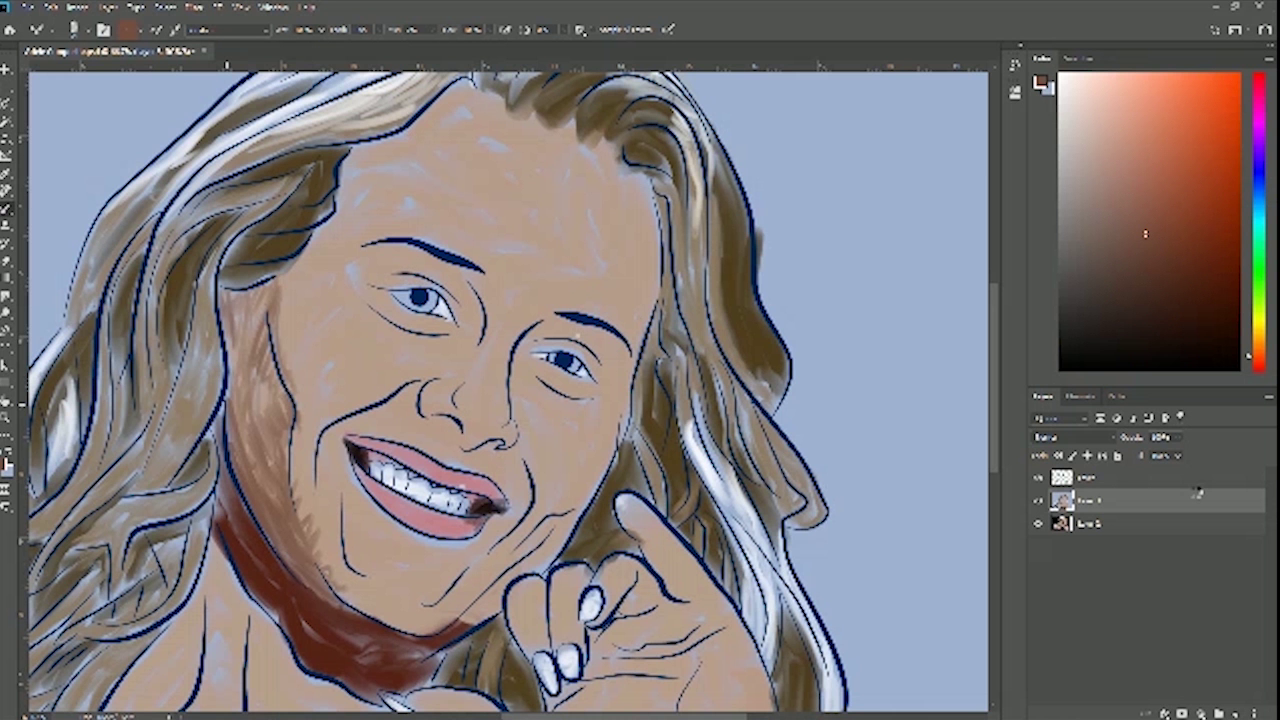
Shade the smile fold beside the nostril away from the hand in reddish brown, following the photo
click(1040, 502)
click(1040, 502)
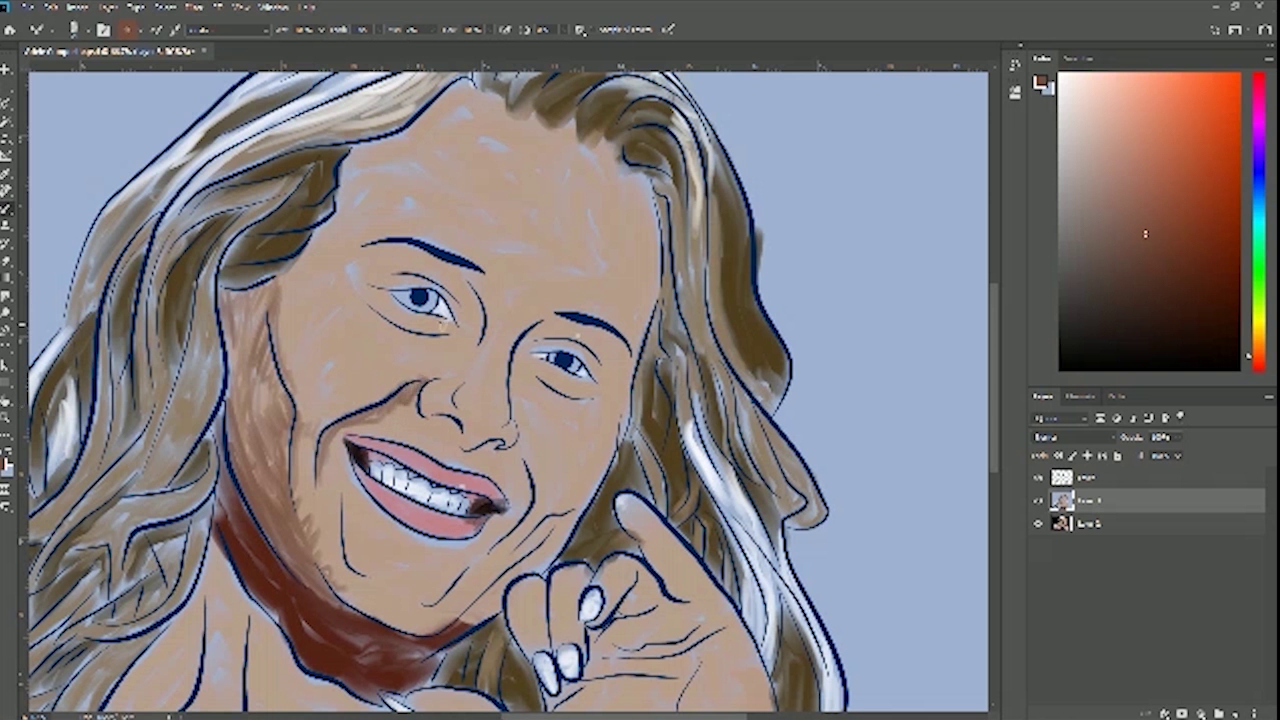
click(1038, 500)
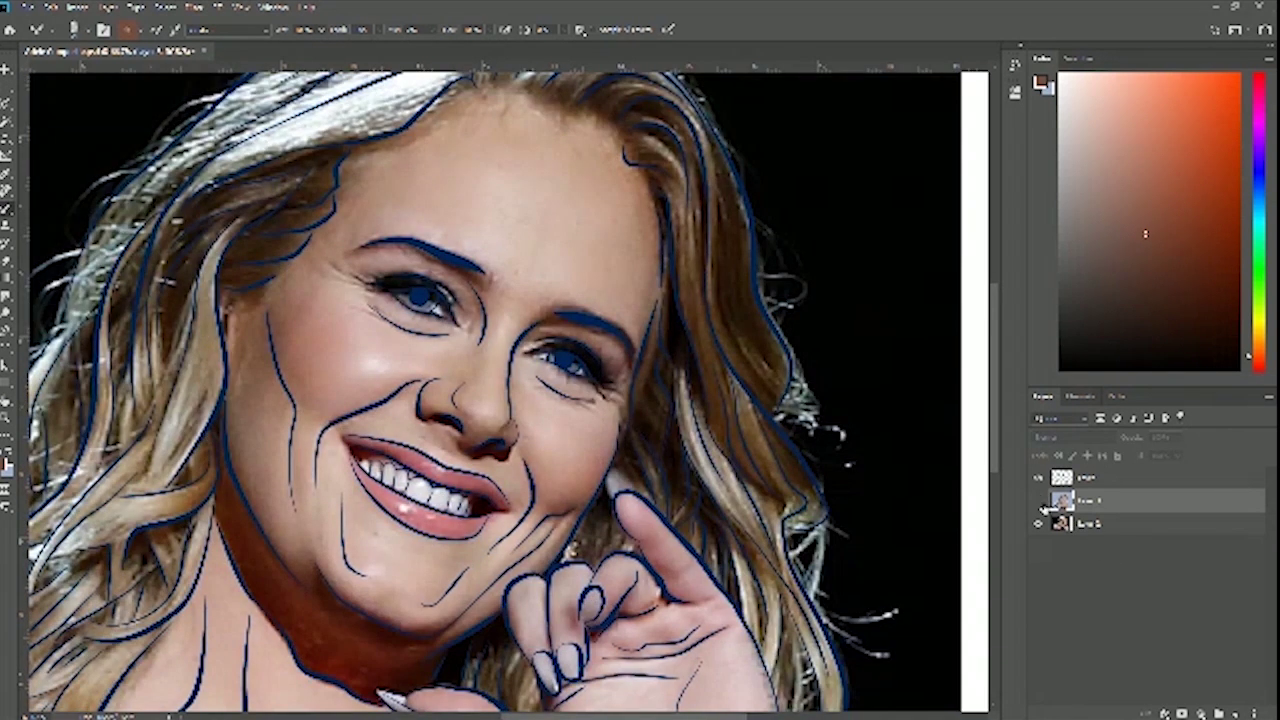
click(1038, 500)
drag(383, 406, 415, 400)
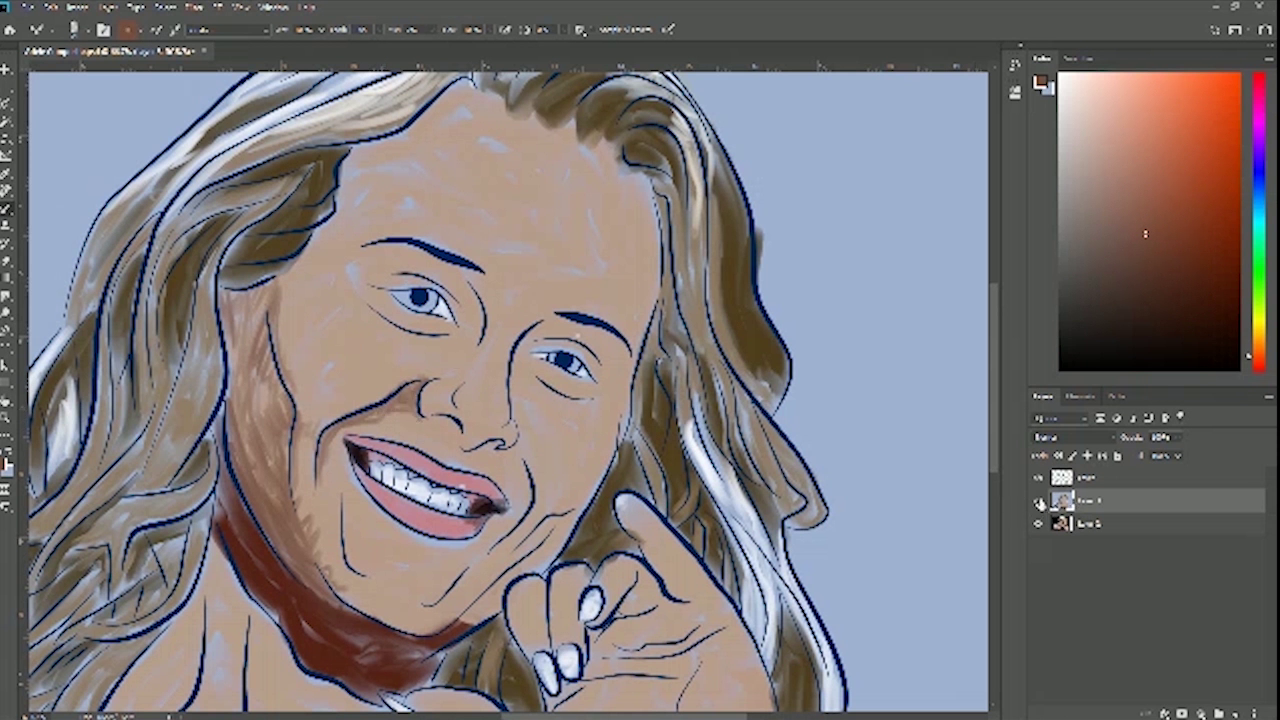
Shade the underside and tip of the nose and the nostrils in reddish brown, checking against the photo
click(1039, 501)
click(1039, 501)
mouse_move(471, 421)
mouse_down()
mouse_move(502, 435)
mouse_move(474, 446)
mouse_up()
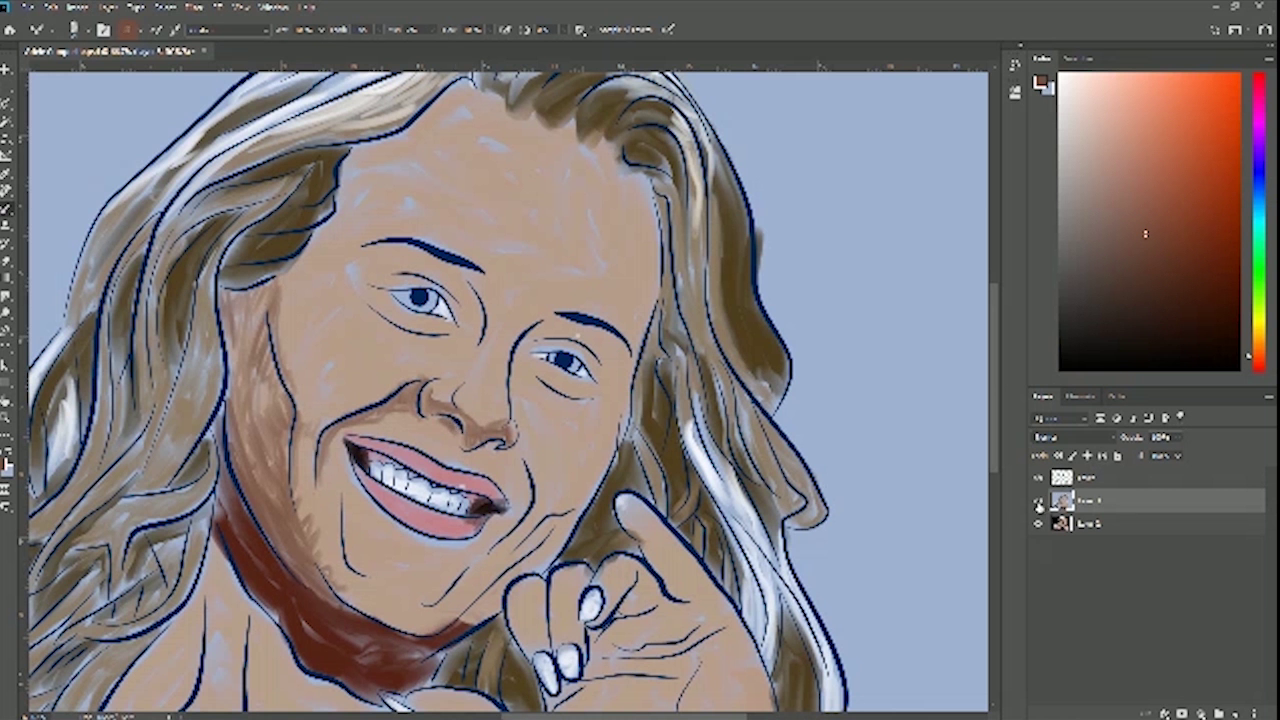
click(1038, 500)
click(1038, 500)
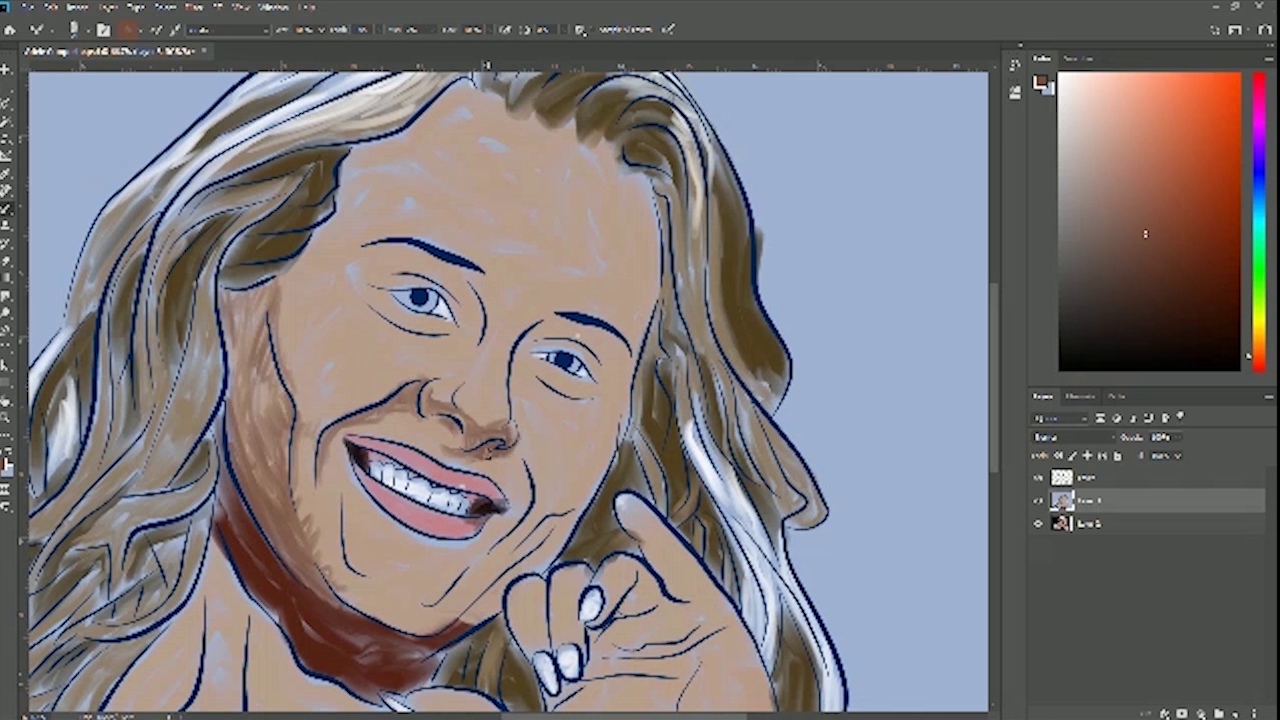
Add reddish-brown shading beside the hand-side mouth corner and across the lower cheek above the raised hand
click(1038, 502)
click(1038, 502)
mouse_move(511, 506)
mouse_down()
mouse_move(522, 505)
mouse_move(502, 511)
mouse_move(527, 498)
mouse_move(513, 505)
mouse_move(527, 478)
mouse_up()
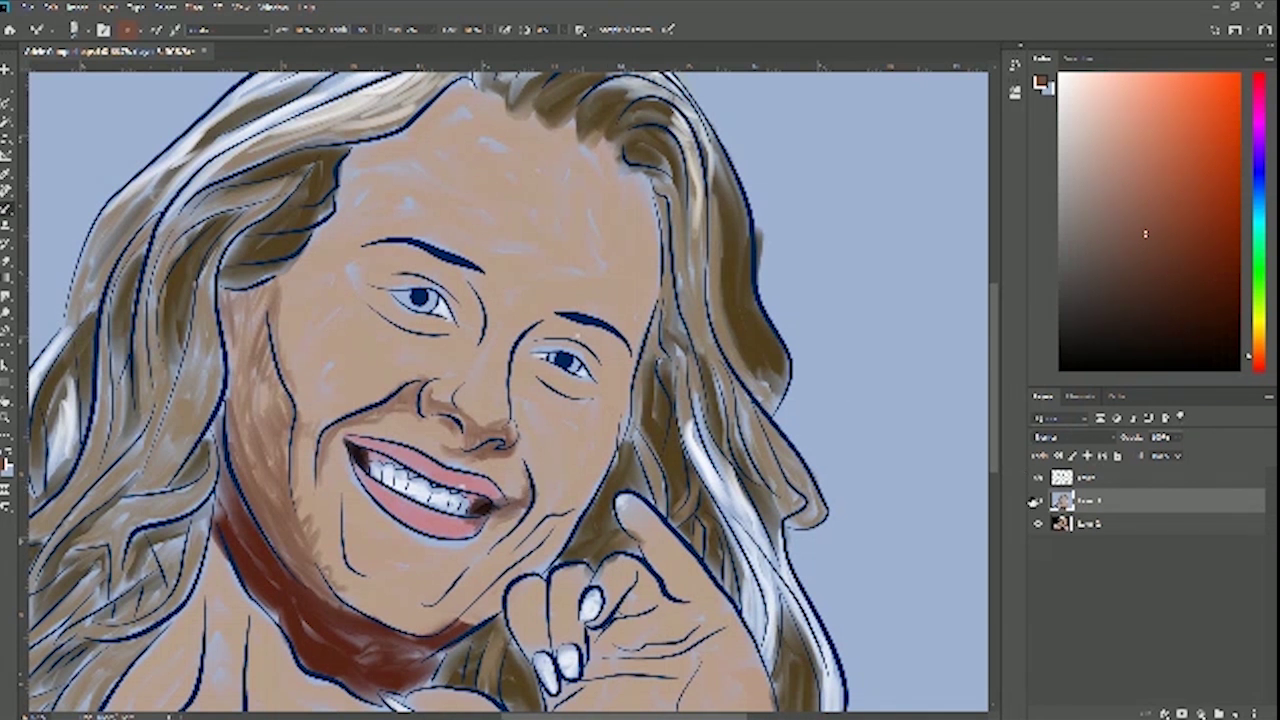
click(1039, 501)
click(1039, 501)
mouse_move(528, 446)
mouse_down()
mouse_move(535, 507)
mouse_move(555, 509)
mouse_move(547, 525)
mouse_move(555, 485)
mouse_move(580, 499)
mouse_move(605, 481)
mouse_move(563, 503)
mouse_move(615, 432)
mouse_up()
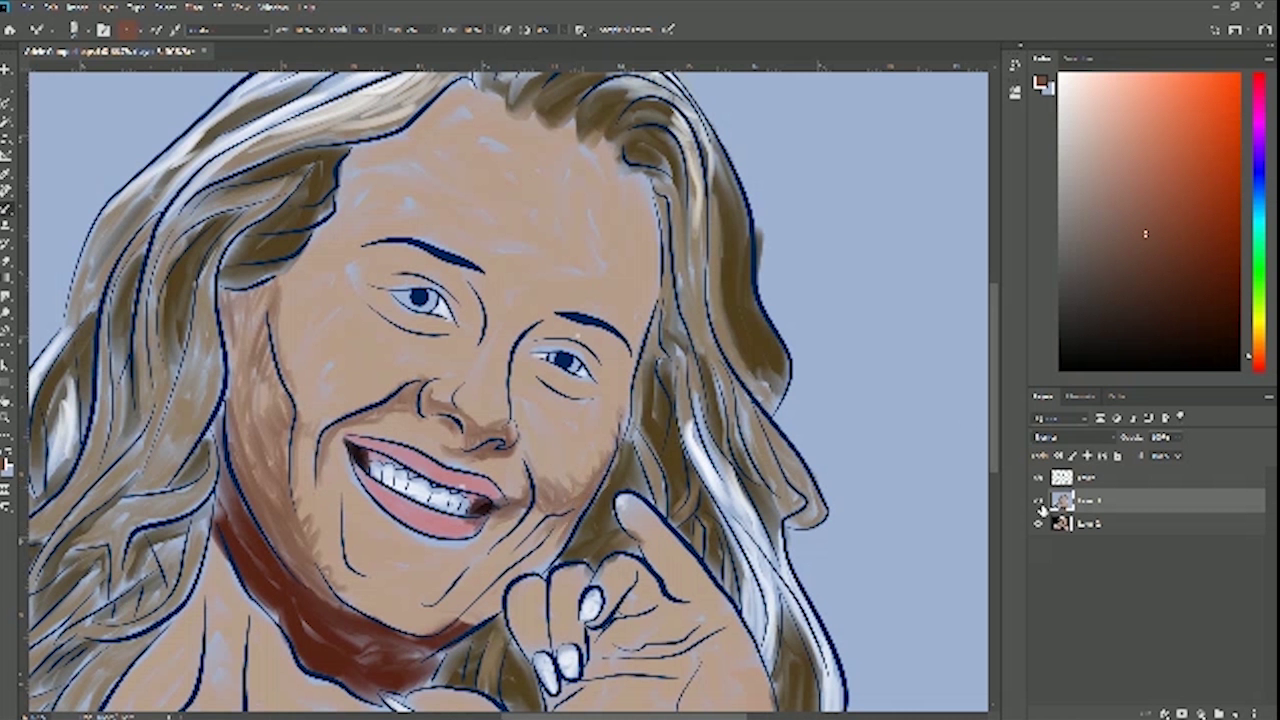
Shade the side of the nose bridge and the inner corner of the hand-side eye in reddish brown
click(1039, 501)
click(1039, 501)
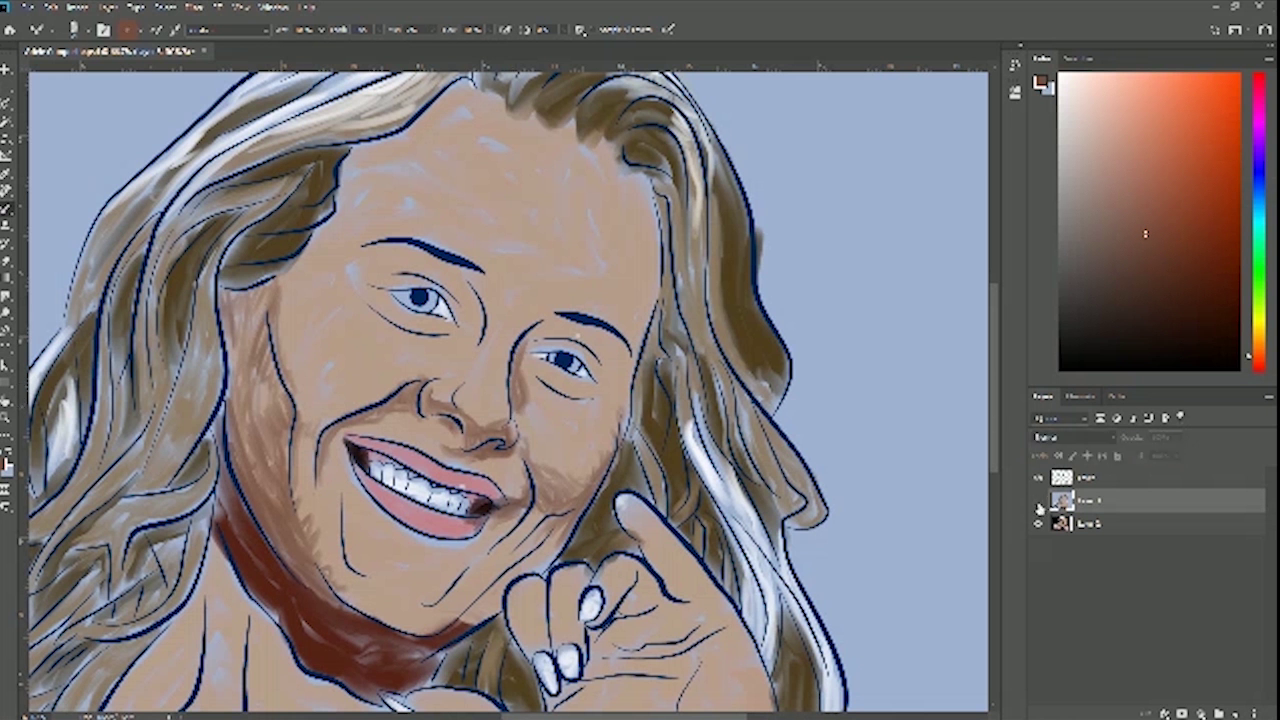
click(1038, 500)
click(1038, 500)
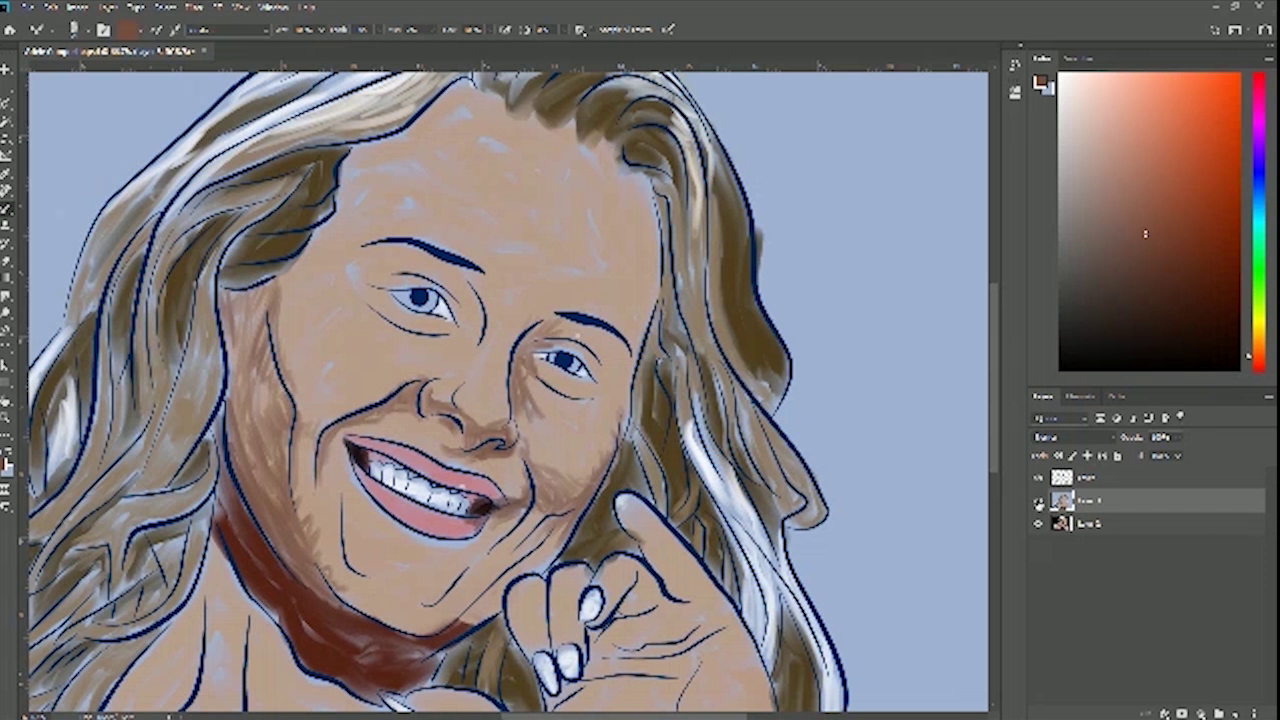
Extend the reddish-brown shading over the upper lid, outer corner and under-eye area of the hand-side eye, using the photo as reference
click(1038, 500)
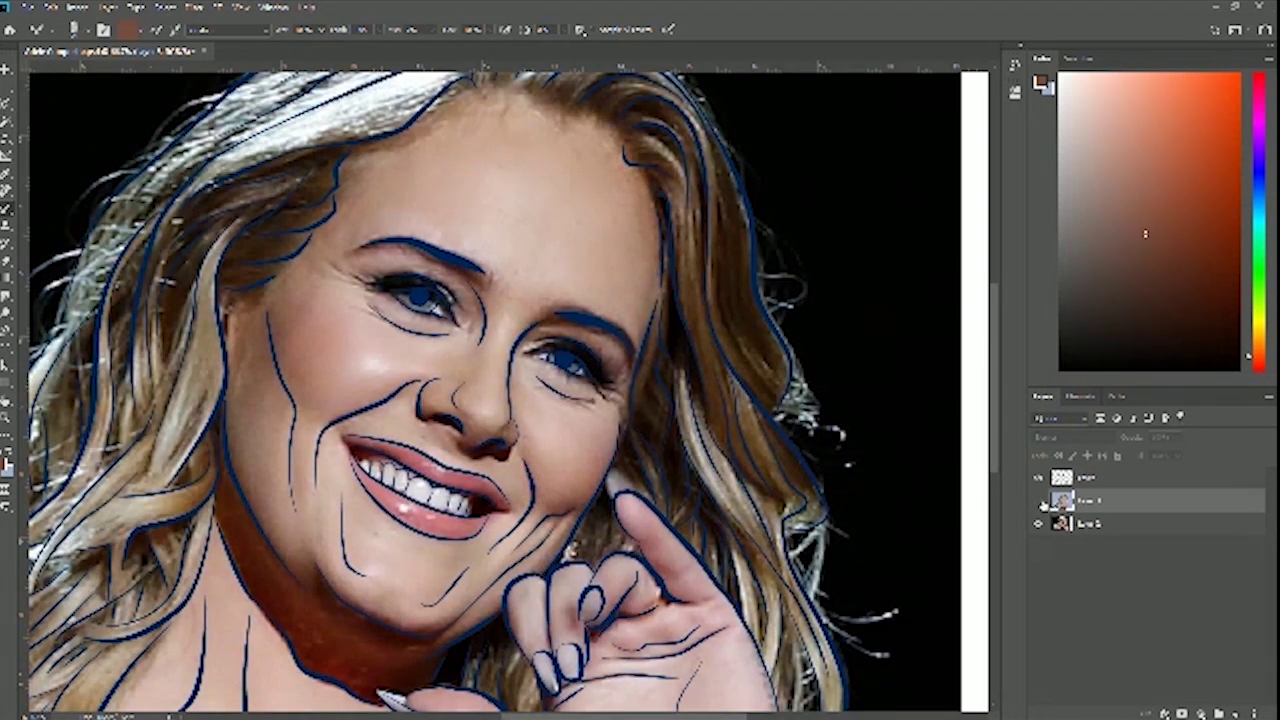
click(1040, 501)
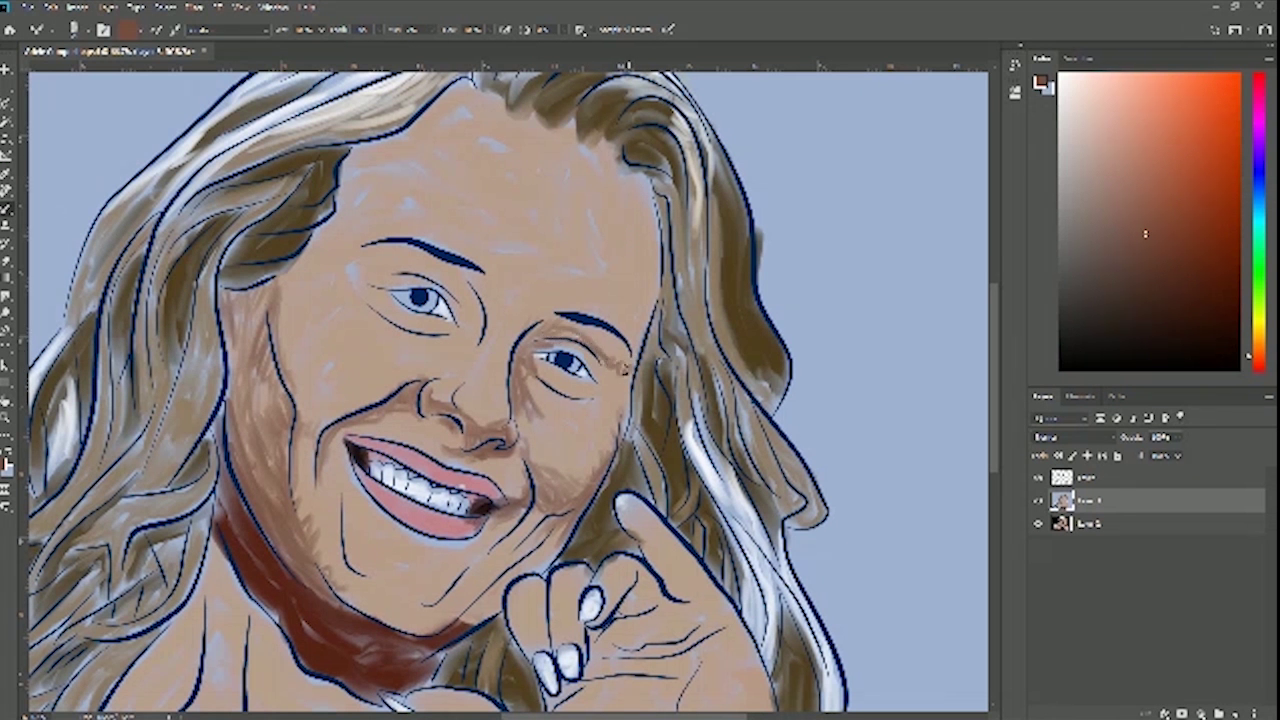
click(1039, 500)
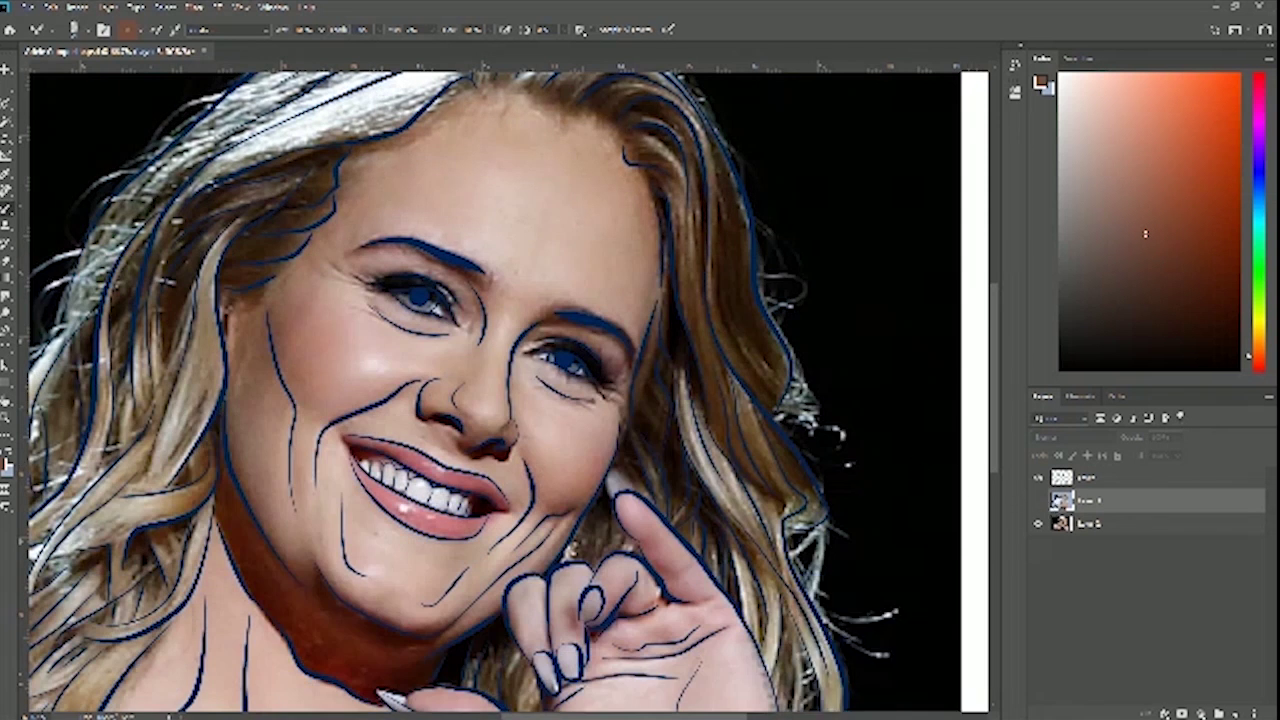
click(1039, 500)
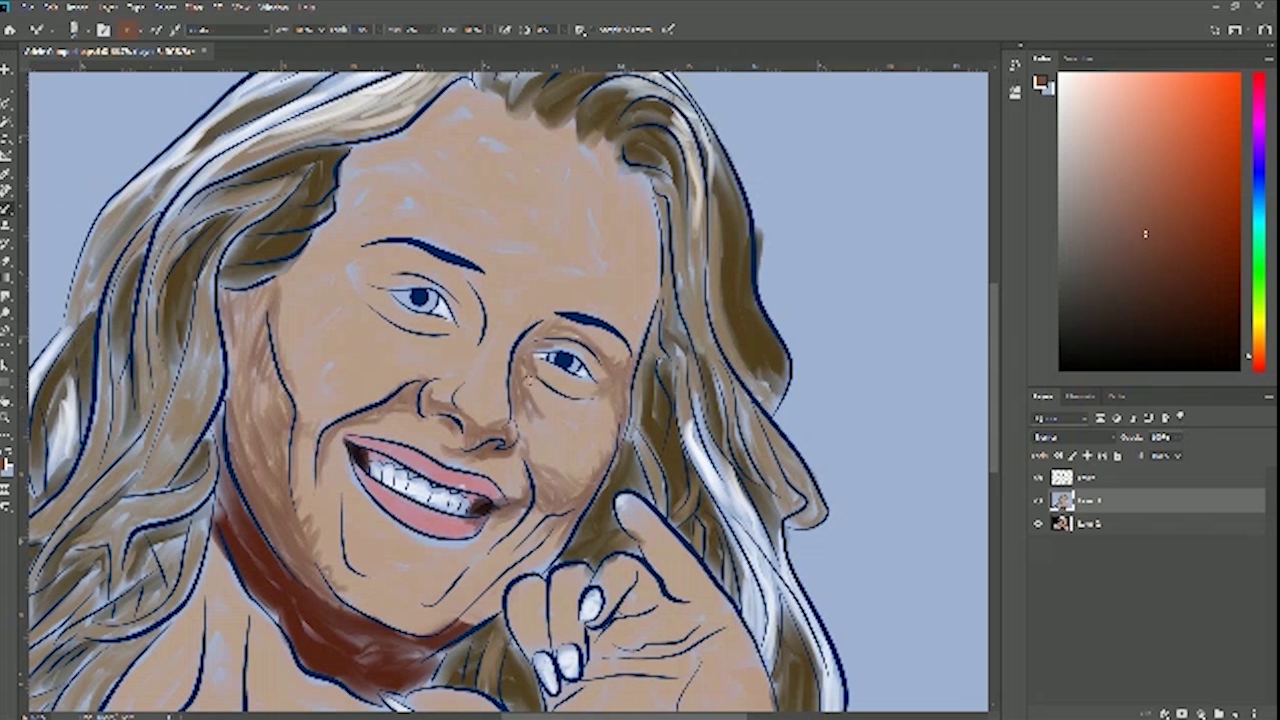
drag(545, 376, 598, 398)
mouse_move(632, 336)
mouse_down()
mouse_move(610, 318)
mouse_move(630, 355)
mouse_up()
Shade the hand-side temple from the end of the eyebrow up to the hairline in reddish brown
mouse_move(643, 291)
mouse_down()
mouse_move(655, 275)
mouse_move(632, 300)
mouse_move(656, 241)
mouse_move(643, 185)
mouse_up()
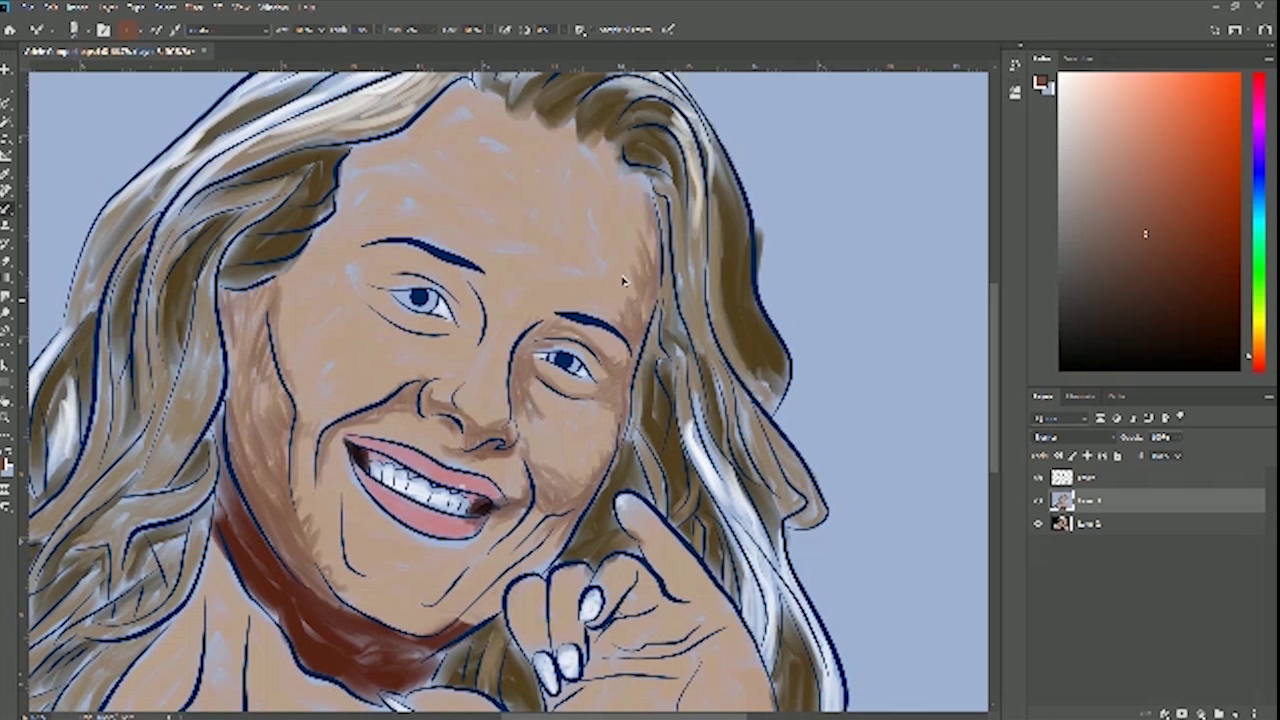
mouse_move(617, 266)
mouse_down()
mouse_move(631, 297)
mouse_move(620, 240)
mouse_up()
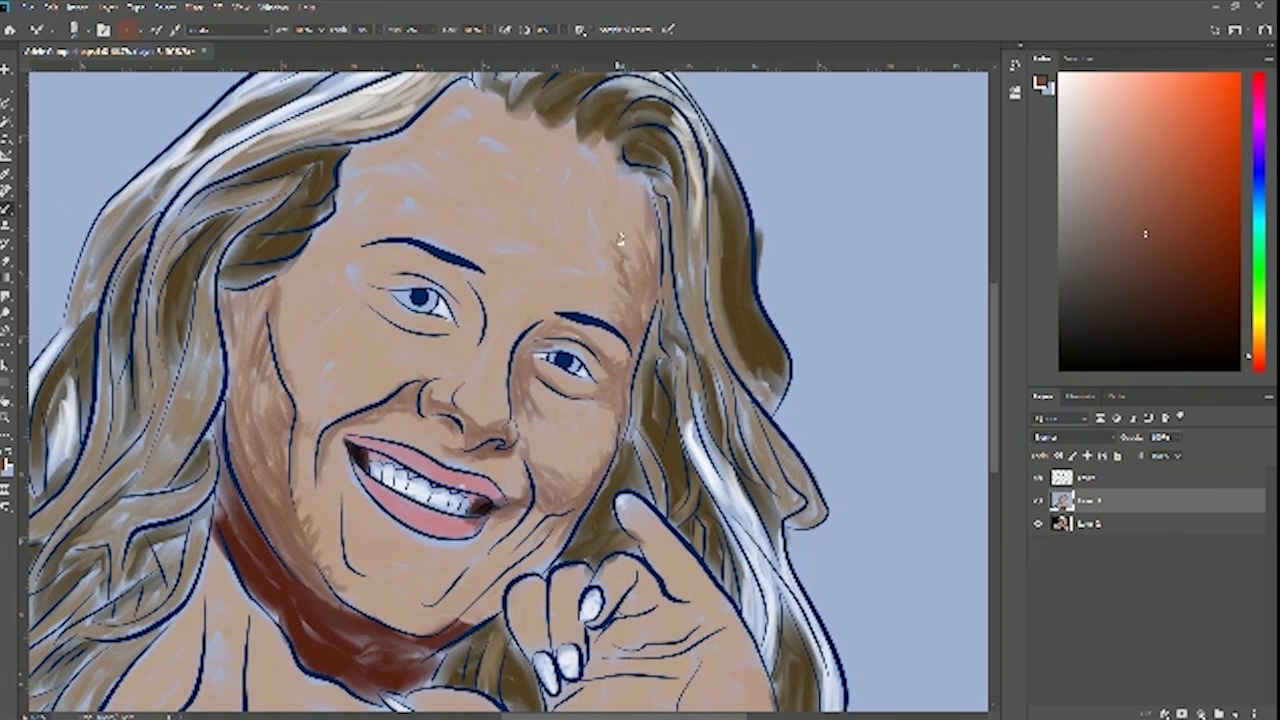
mouse_move(643, 189)
mouse_down()
mouse_move(631, 255)
mouse_move(629, 232)
mouse_move(634, 326)
mouse_up()
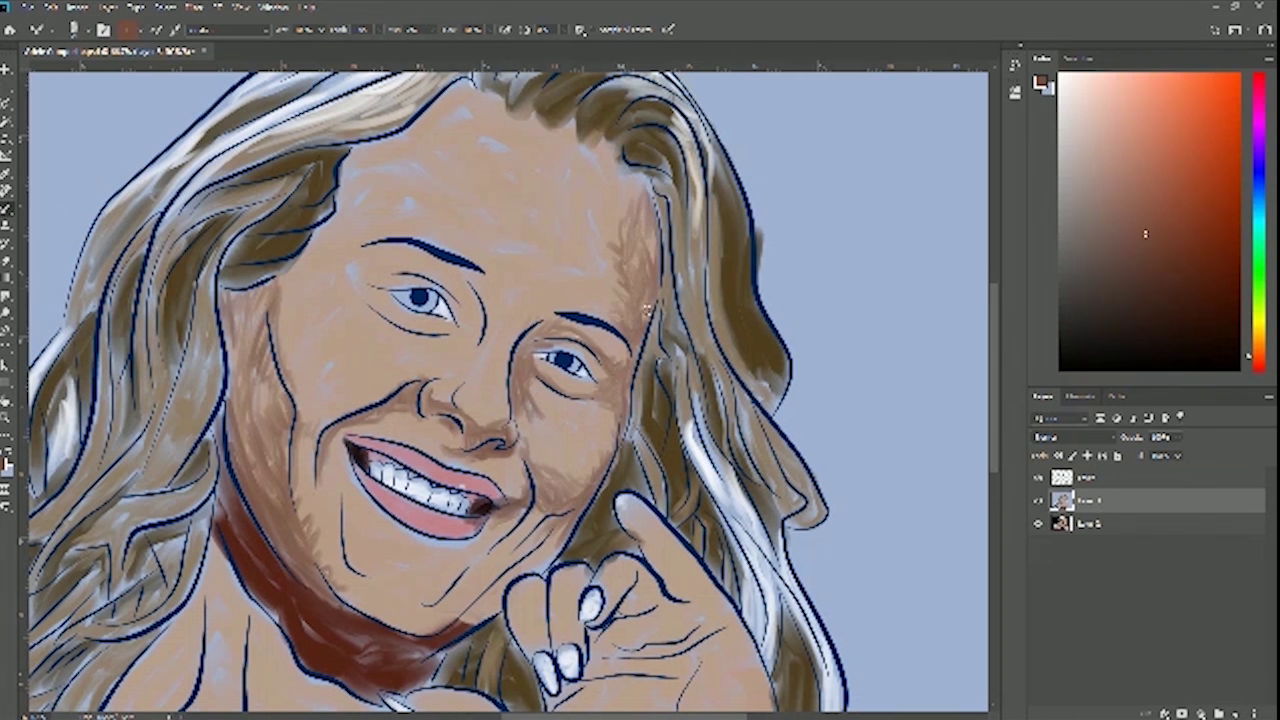
drag(648, 231, 656, 267)
drag(640, 191, 645, 253)
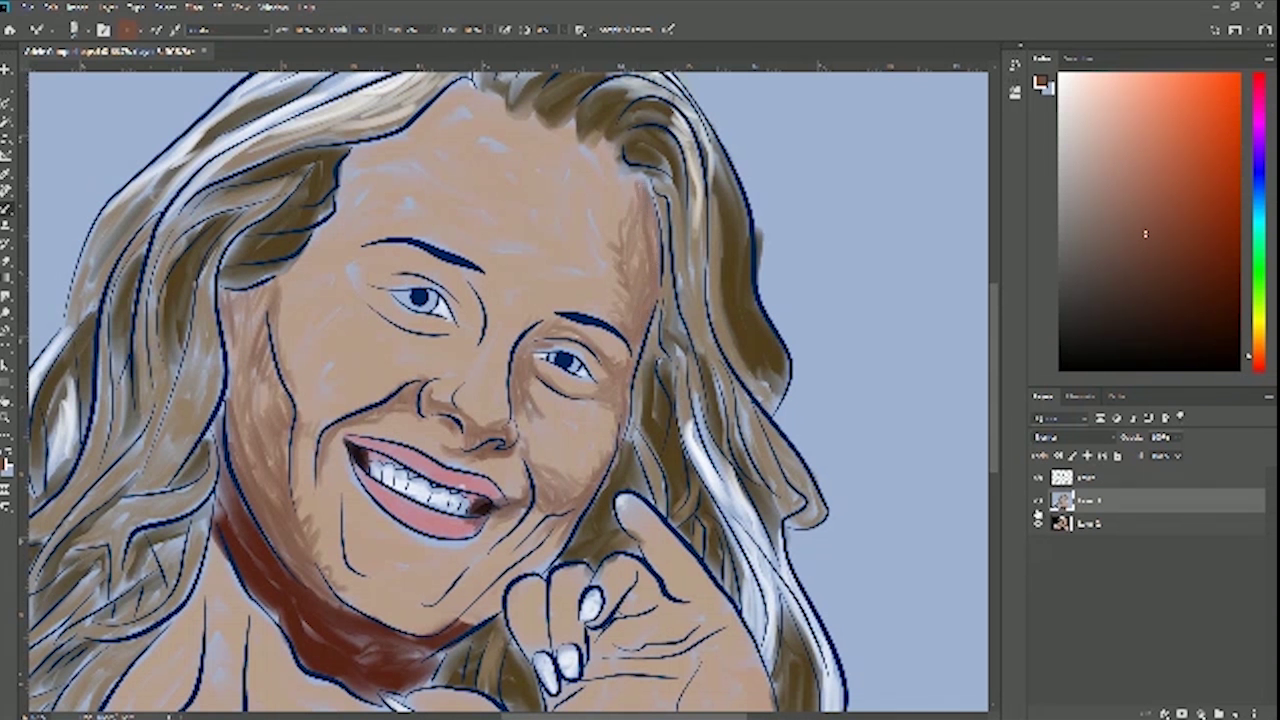
Compare with the photo and shade the upper forehead in reddish brown along the hairline
click(1038, 501)
click(1038, 501)
mouse_move(490, 95)
mouse_down()
mouse_move(453, 145)
mouse_move(481, 128)
mouse_move(534, 128)
mouse_move(534, 144)
mouse_move(558, 133)
mouse_move(578, 167)
mouse_move(632, 165)
mouse_move(629, 205)
mouse_move(604, 160)
mouse_move(587, 203)
mouse_move(613, 224)
mouse_up()
mouse_move(561, 158)
mouse_down()
mouse_move(604, 186)
mouse_move(591, 178)
mouse_move(612, 251)
mouse_move(591, 191)
mouse_move(566, 171)
mouse_move(454, 170)
mouse_move(461, 152)
mouse_move(436, 173)
mouse_move(488, 148)
mouse_move(546, 155)
mouse_move(470, 156)
mouse_move(458, 139)
mouse_move(431, 150)
mouse_move(409, 200)
mouse_move(379, 206)
mouse_move(361, 236)
mouse_move(398, 194)
mouse_up()
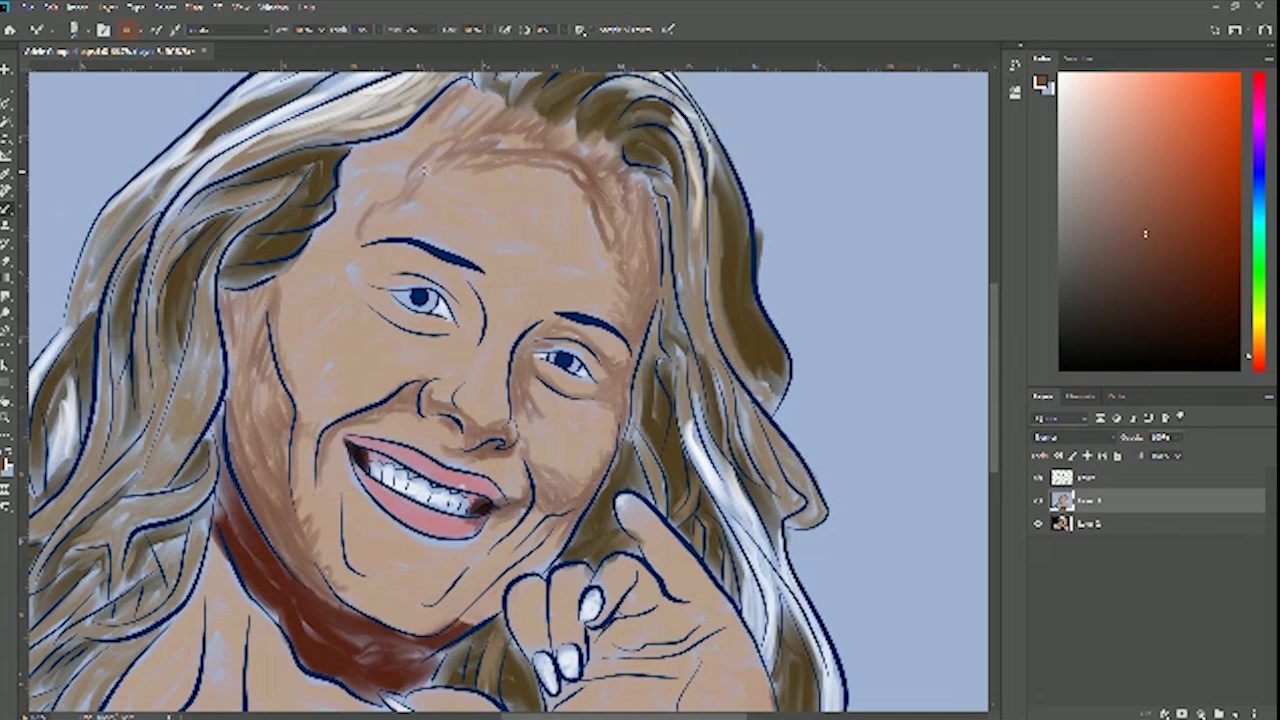
Continue the reddish-brown shading down the temple and around the outer eye on the side away from the hand, checking the photo
click(1037, 501)
click(1037, 501)
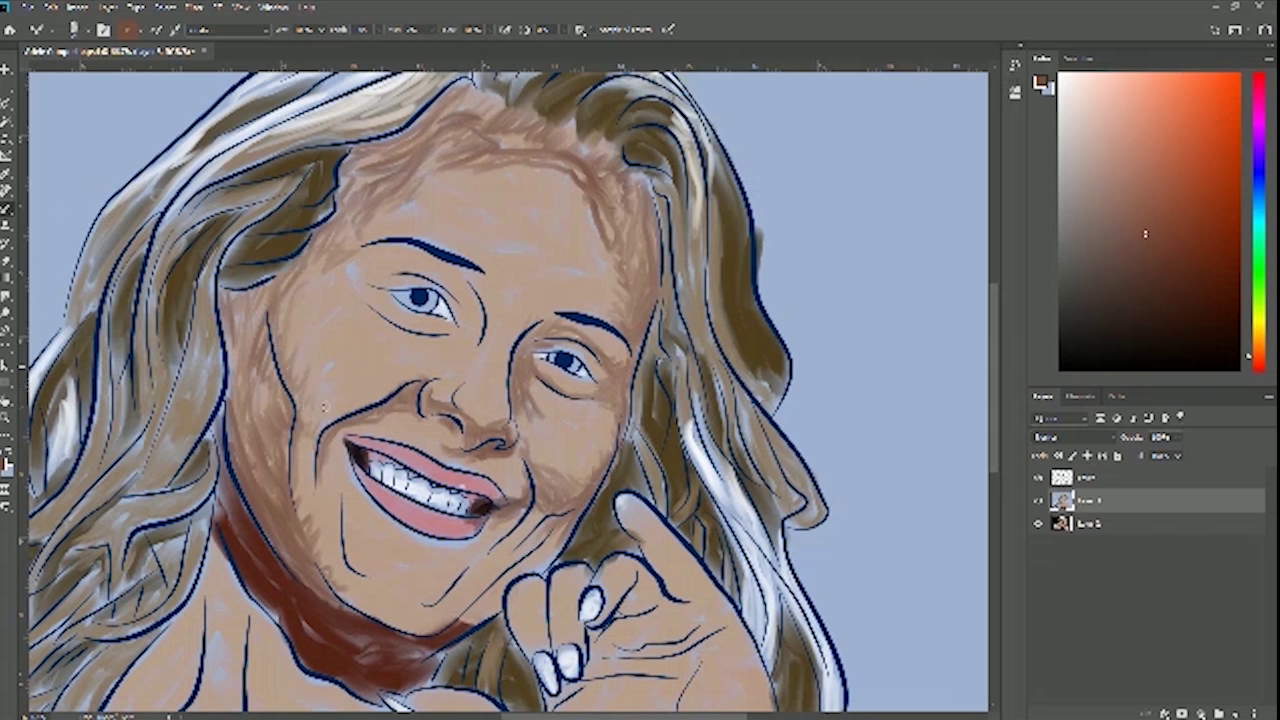
click(1036, 502)
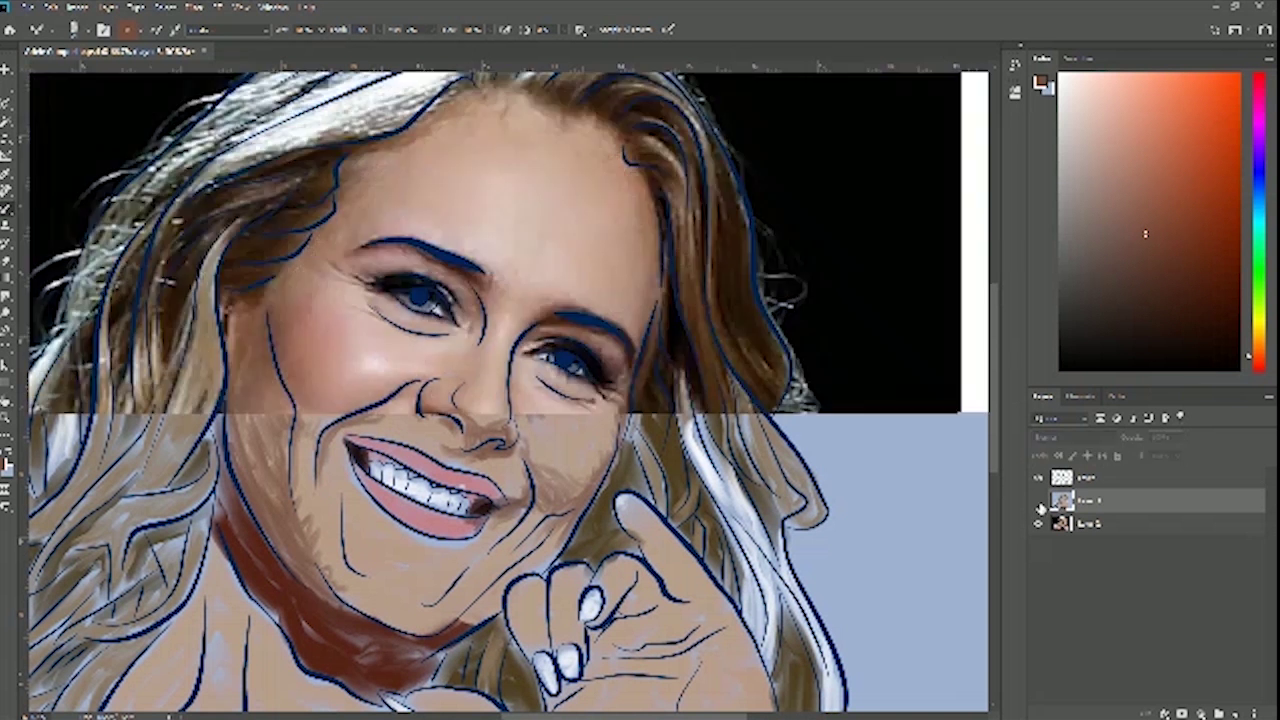
click(1036, 502)
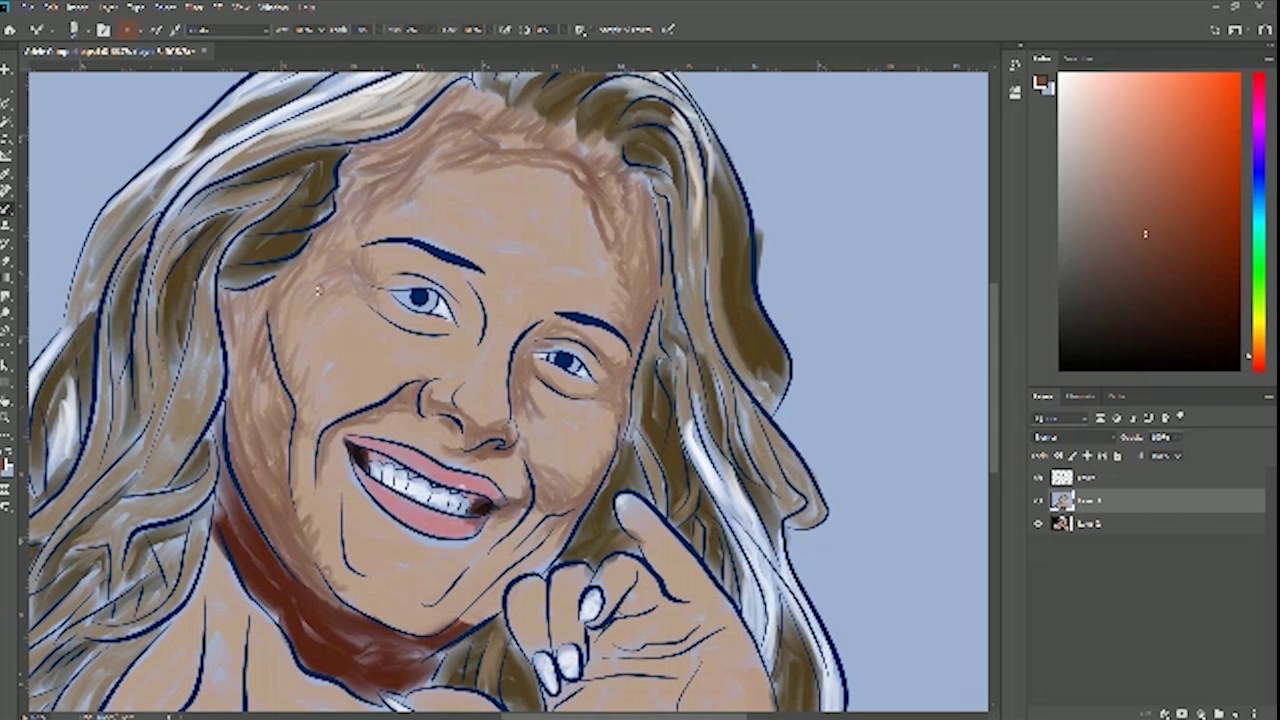
Compare with the reference photo and shade the inner corner and under-eye area of the eye away from the hand in reddish brown
click(1039, 501)
click(1039, 501)
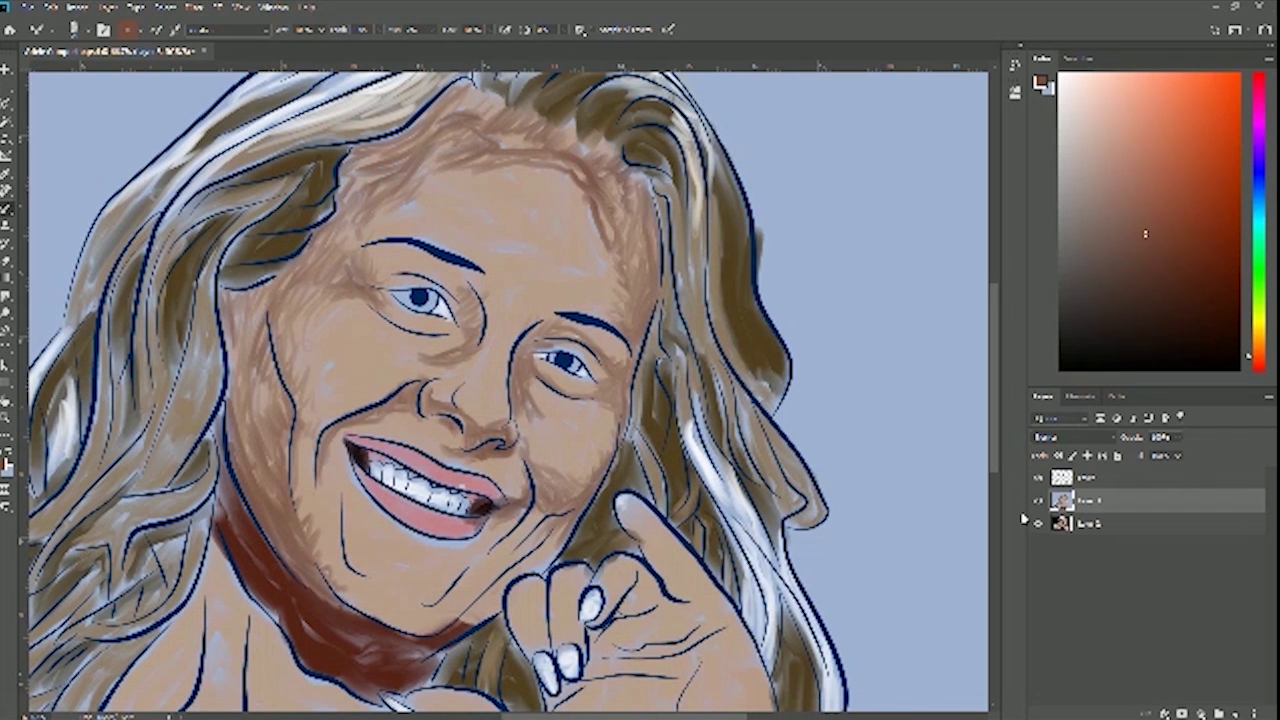
click(1037, 500)
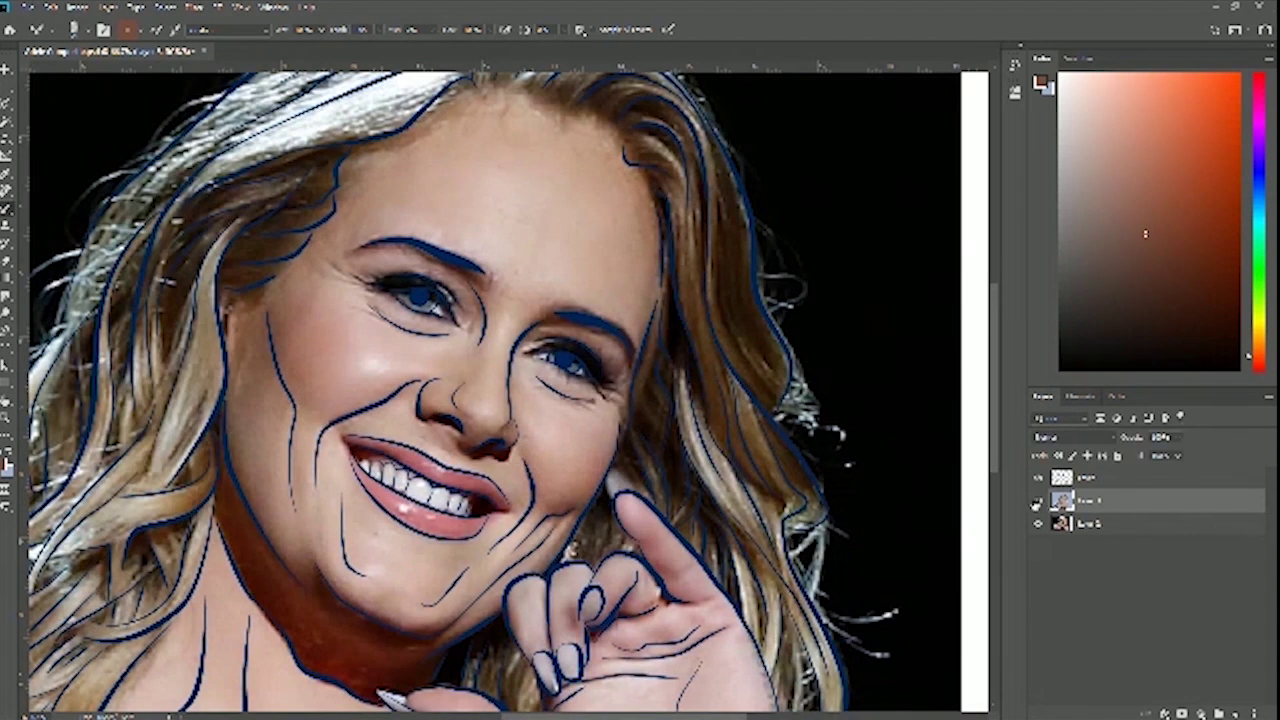
click(1037, 500)
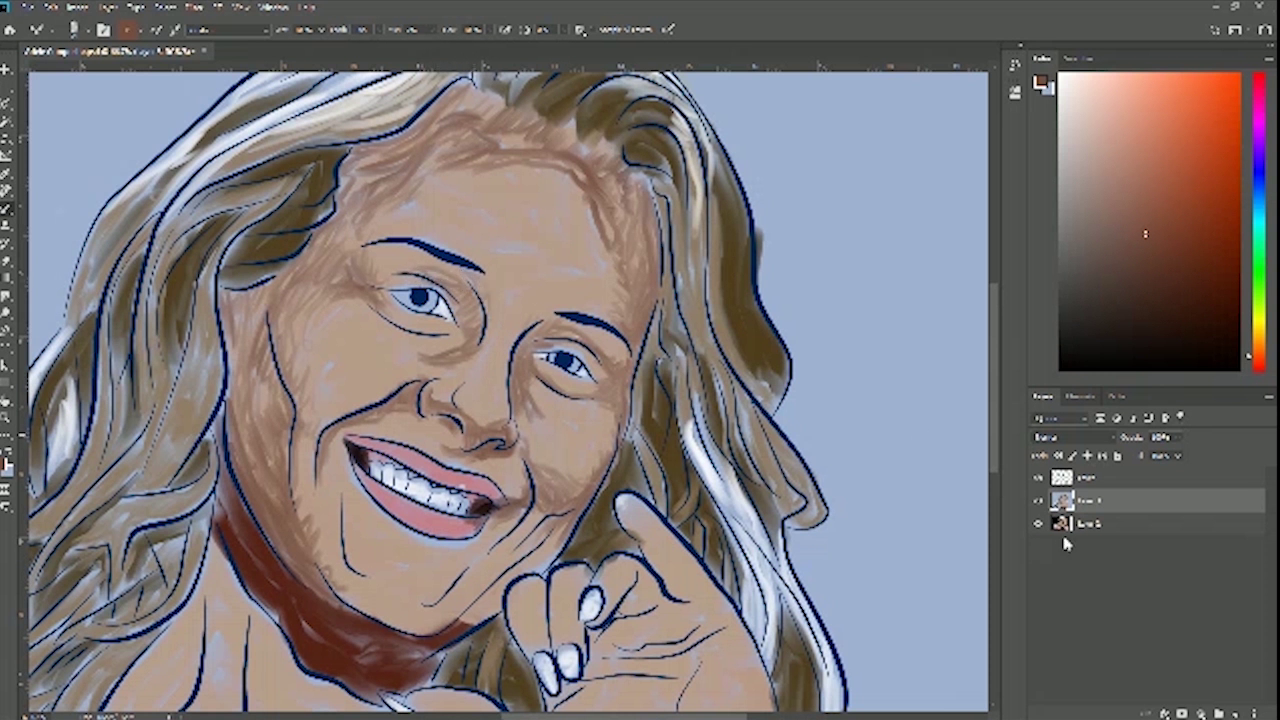
Shade the nose bridge between the eyebrows and the chin around the smile crease in reddish brown, checking the photo
click(1039, 501)
click(1040, 501)
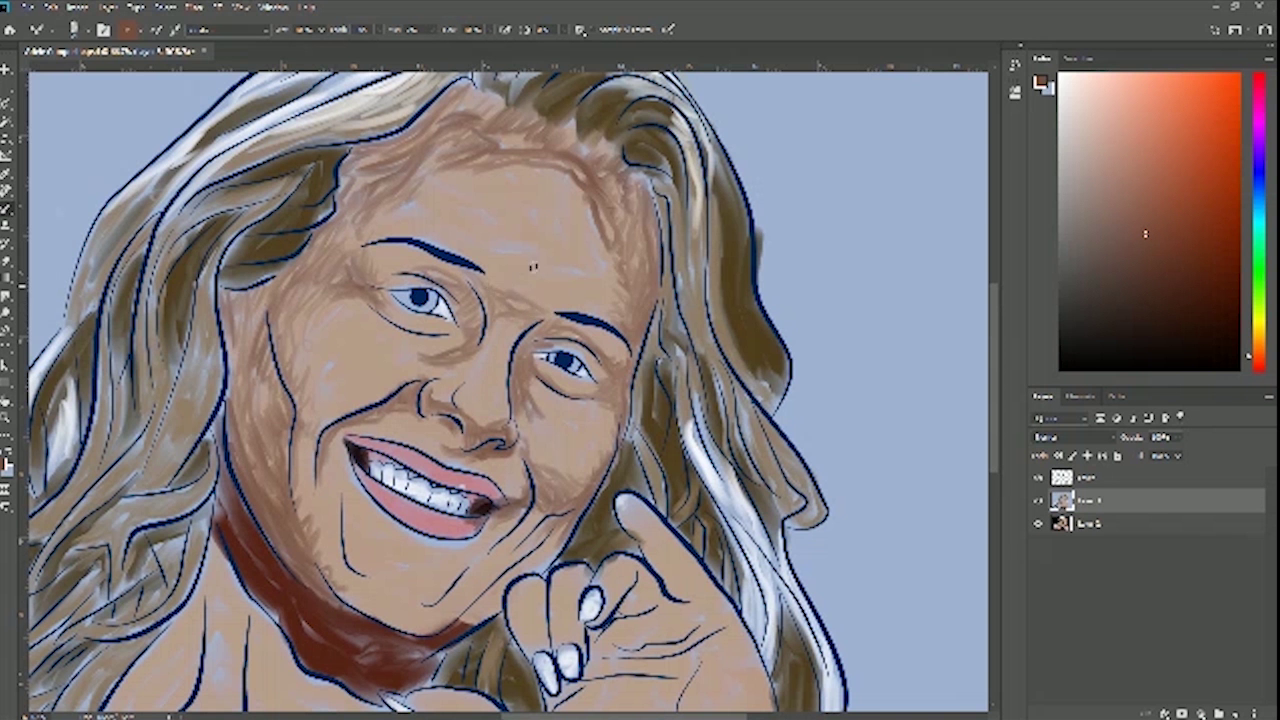
click(1037, 500)
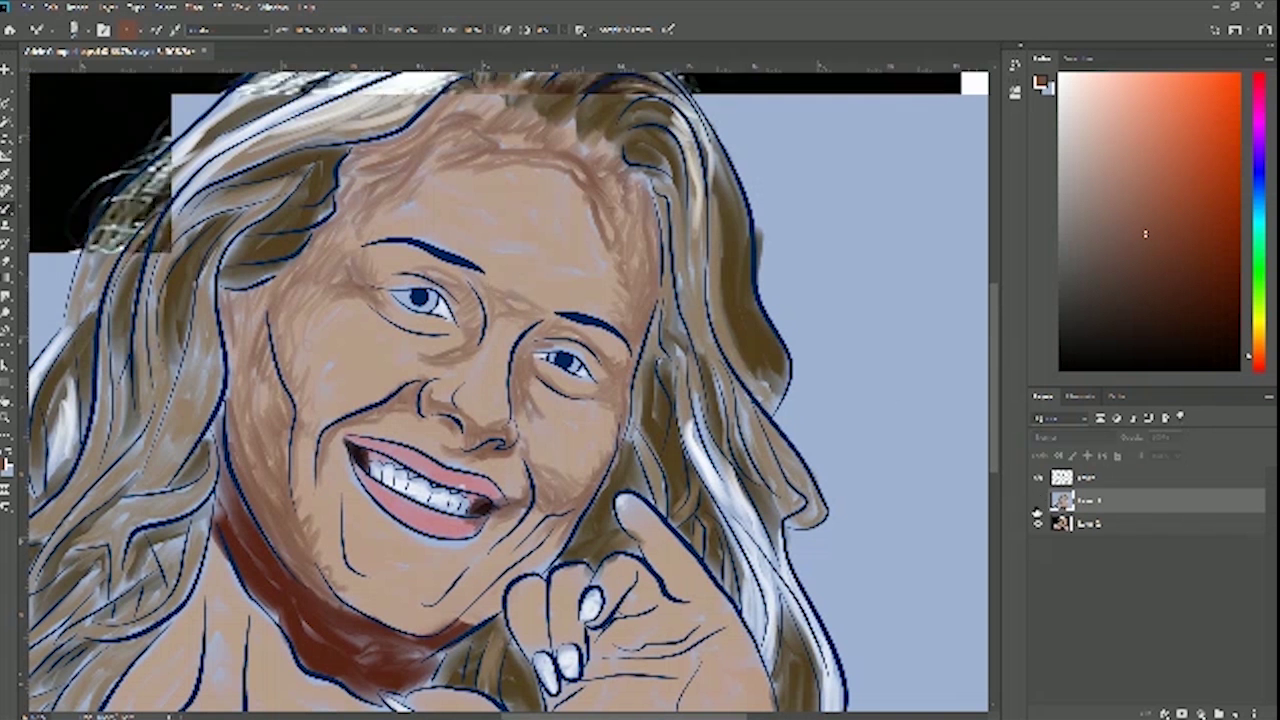
click(1037, 500)
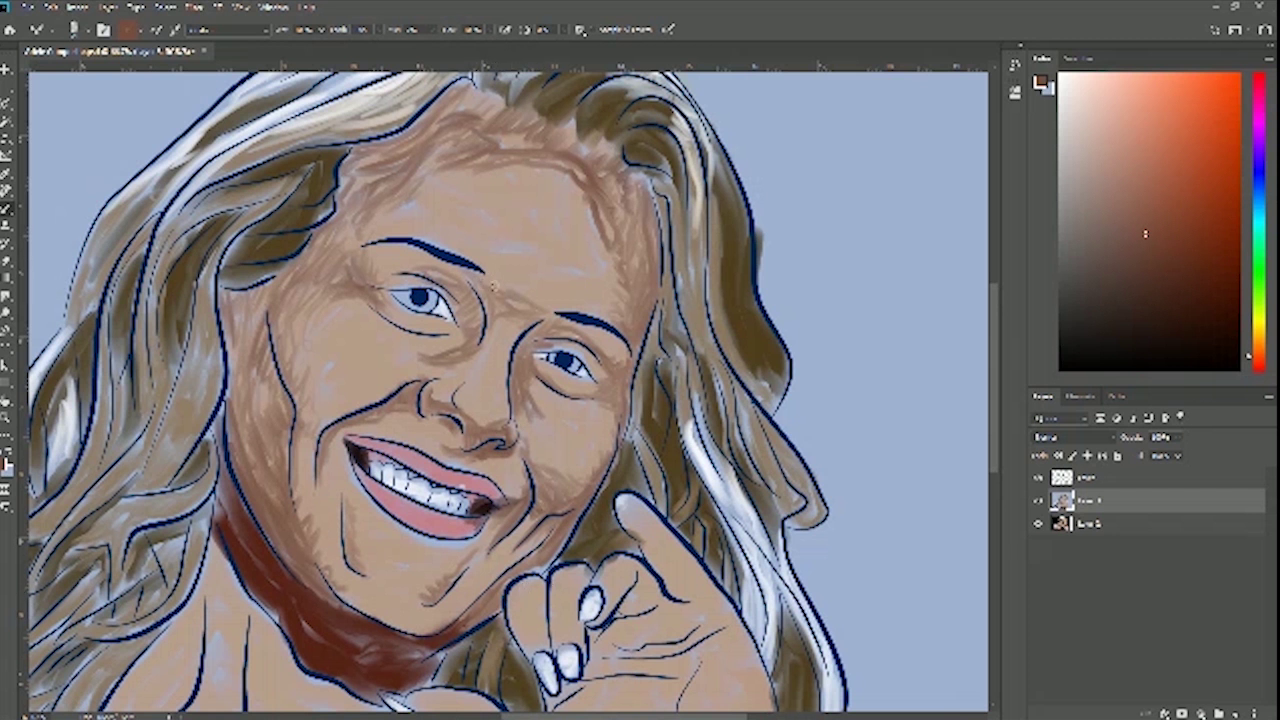
Compare the paint layer with the reference photo beneath it and shade along both neck tendons with reddish-brown strokes
drag(475, 385, 615, 245)
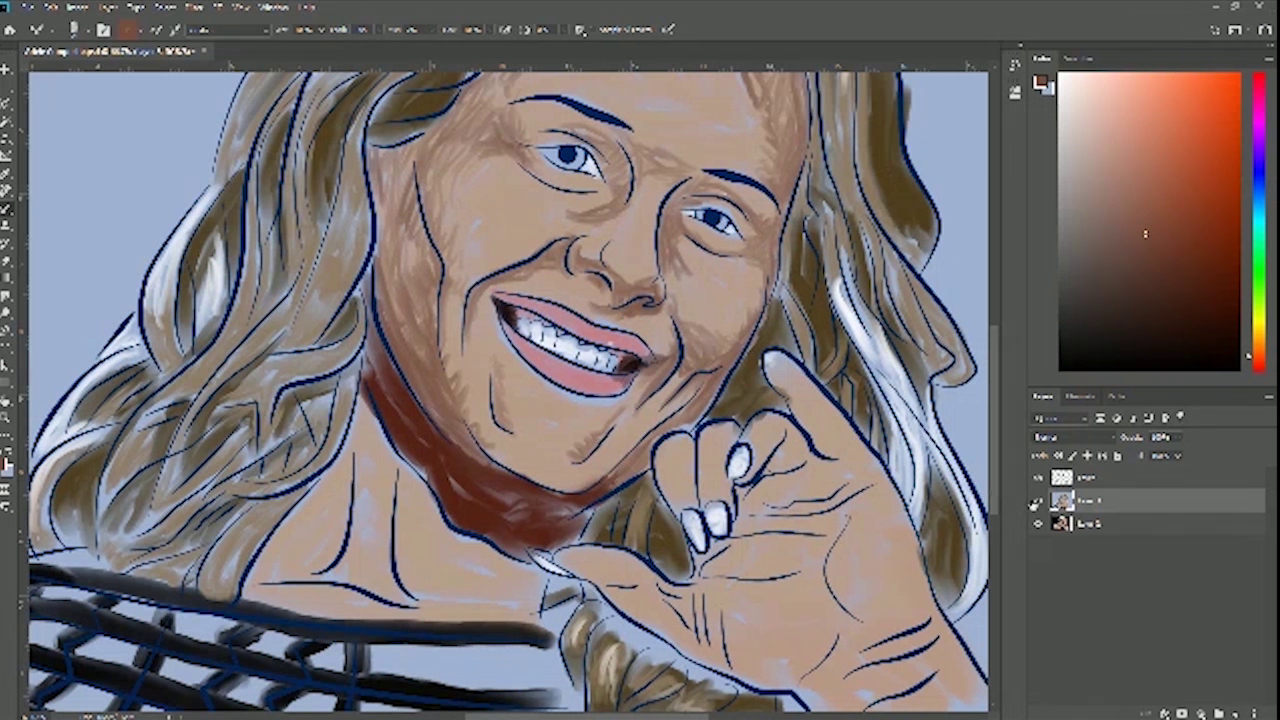
click(1039, 501)
click(1039, 501)
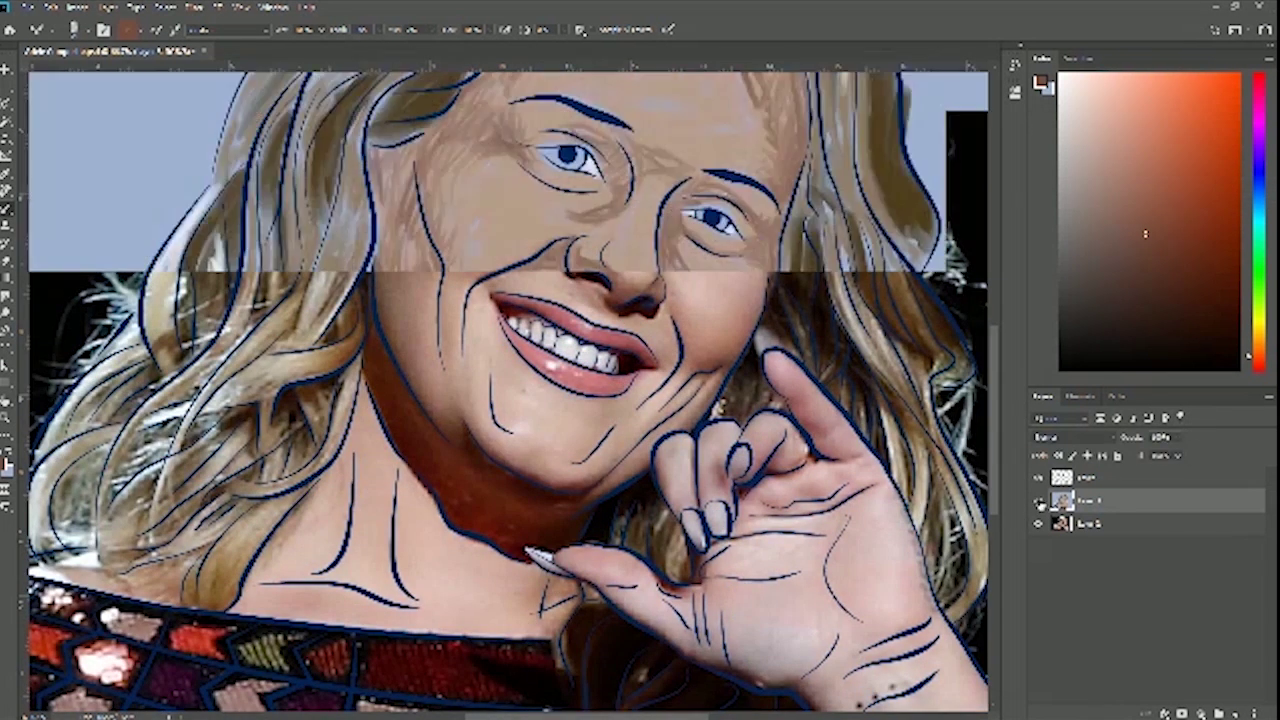
click(1039, 501)
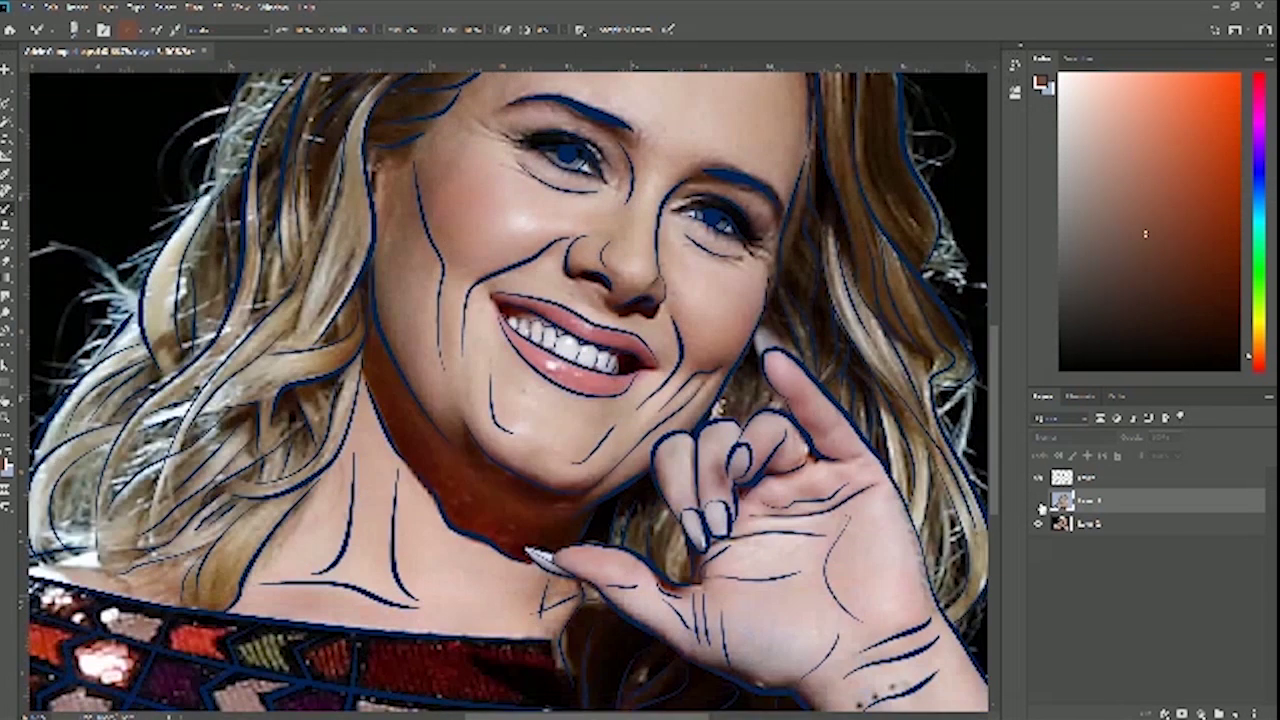
click(1039, 501)
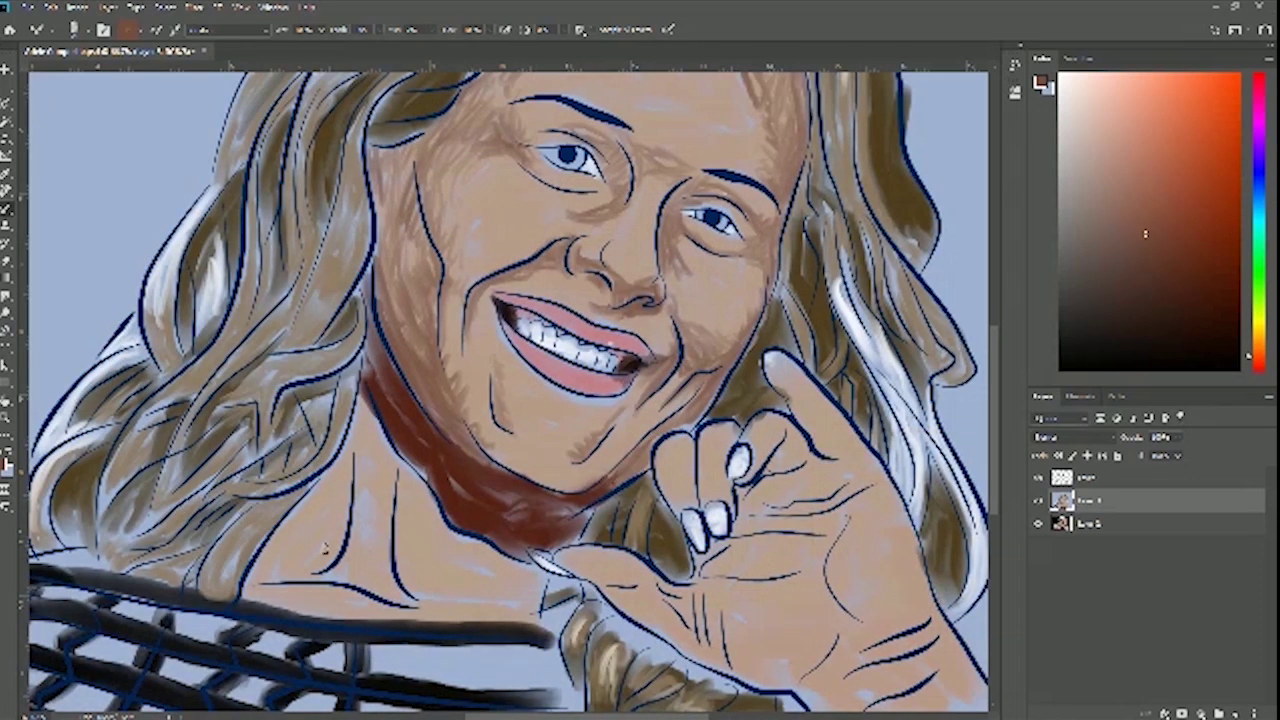
mouse_move(346, 528)
mouse_down()
mouse_move(313, 565)
mouse_move(345, 493)
mouse_move(323, 551)
mouse_move(283, 565)
mouse_move(312, 571)
mouse_move(334, 541)
mouse_move(341, 473)
mouse_move(324, 528)
mouse_move(276, 574)
mouse_up()
drag(397, 488, 415, 590)
mouse_move(433, 594)
mouse_down()
mouse_move(409, 564)
mouse_move(407, 515)
mouse_up()
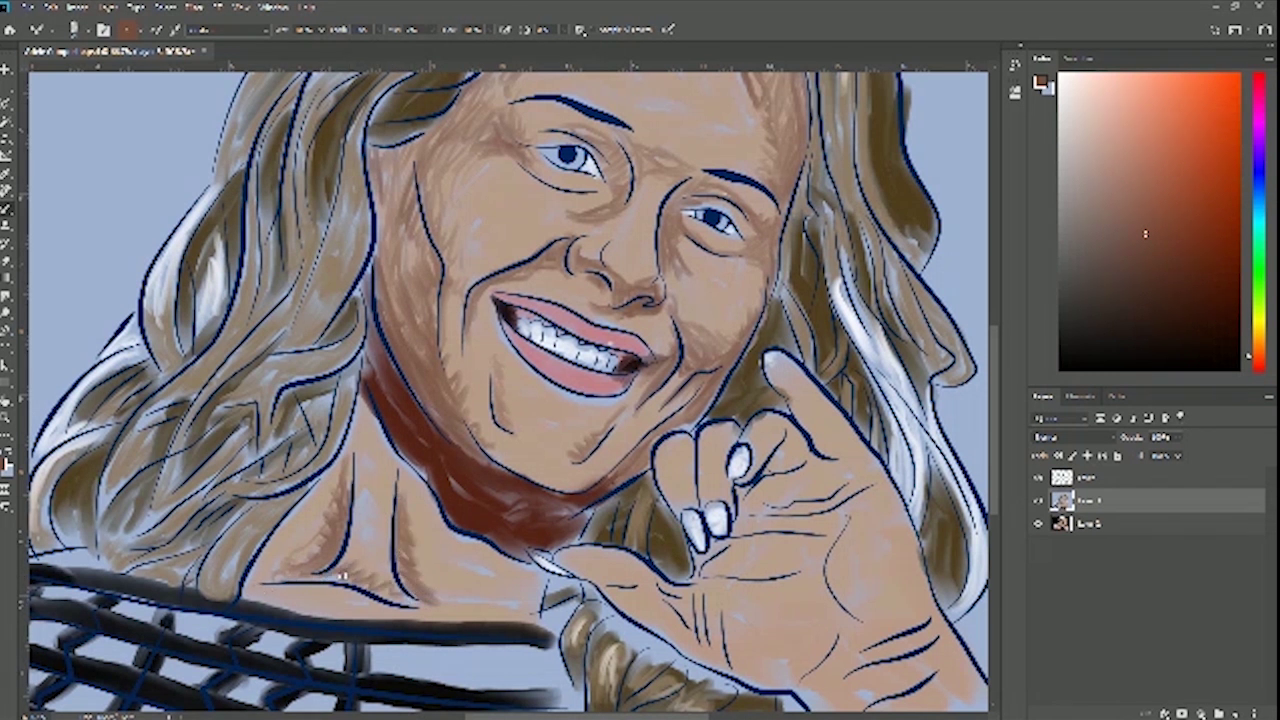
Shade both collarbones, the upper neck tendons and the edge of the under-chin shadow in reddish brown
mouse_move(313, 573)
mouse_down()
mouse_move(287, 556)
mouse_move(319, 546)
mouse_up()
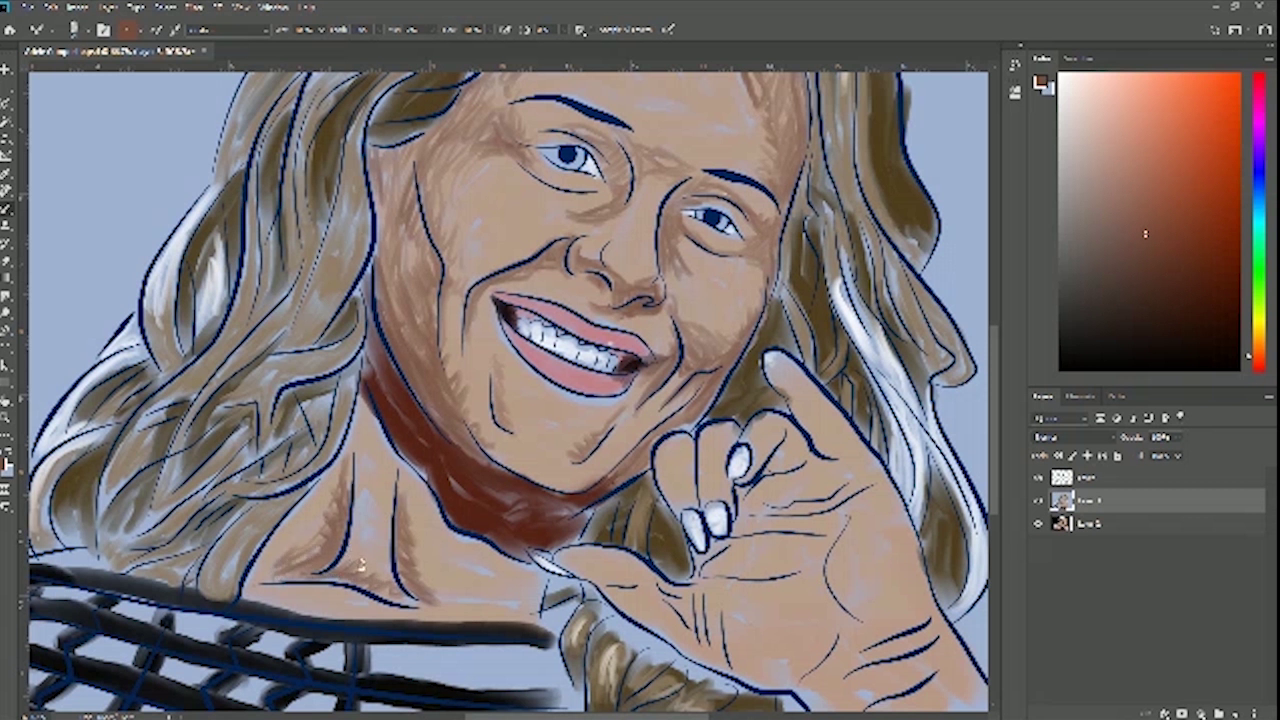
mouse_move(388, 583)
mouse_down()
mouse_move(360, 560)
mouse_move(420, 606)
mouse_move(460, 604)
mouse_move(444, 586)
mouse_up()
mouse_move(259, 567)
mouse_down()
mouse_move(284, 549)
mouse_move(288, 568)
mouse_move(256, 558)
mouse_move(273, 580)
mouse_move(288, 575)
mouse_move(268, 582)
mouse_move(308, 570)
mouse_up()
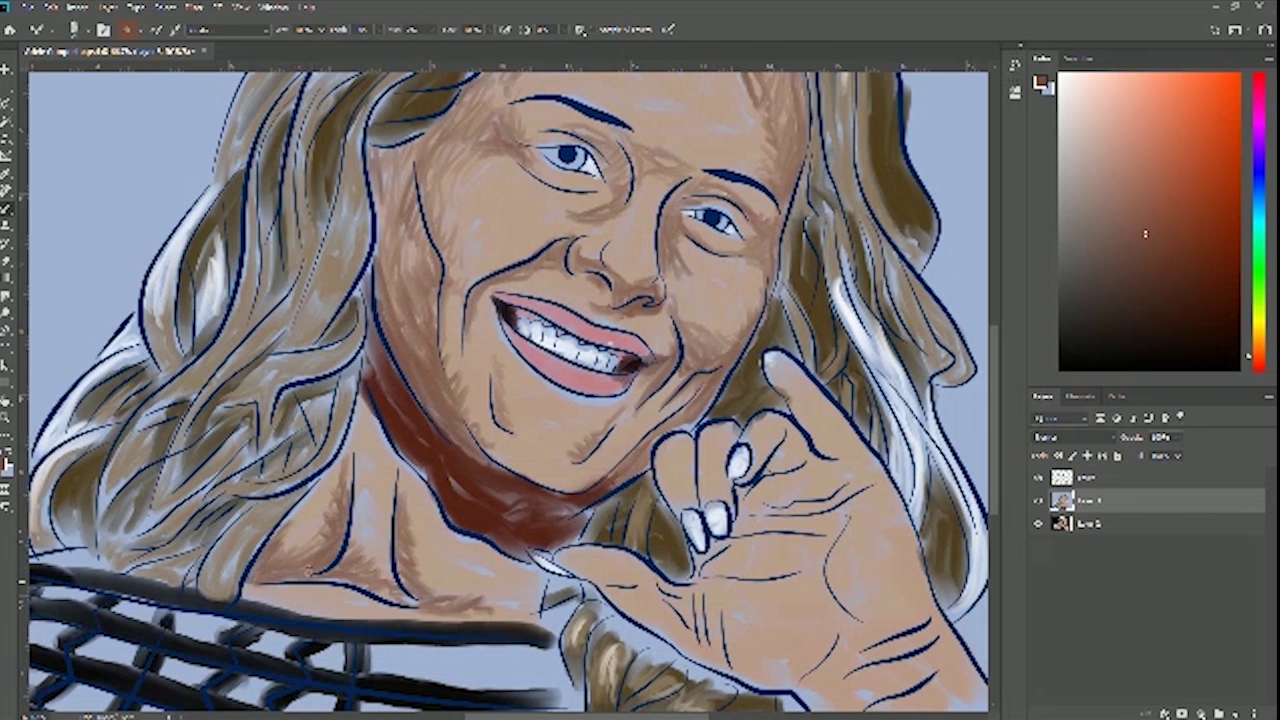
drag(346, 472, 348, 442)
mouse_move(402, 492)
mouse_down()
mouse_move(412, 468)
mouse_move(422, 484)
mouse_move(415, 455)
mouse_move(407, 474)
mouse_move(421, 482)
mouse_up()
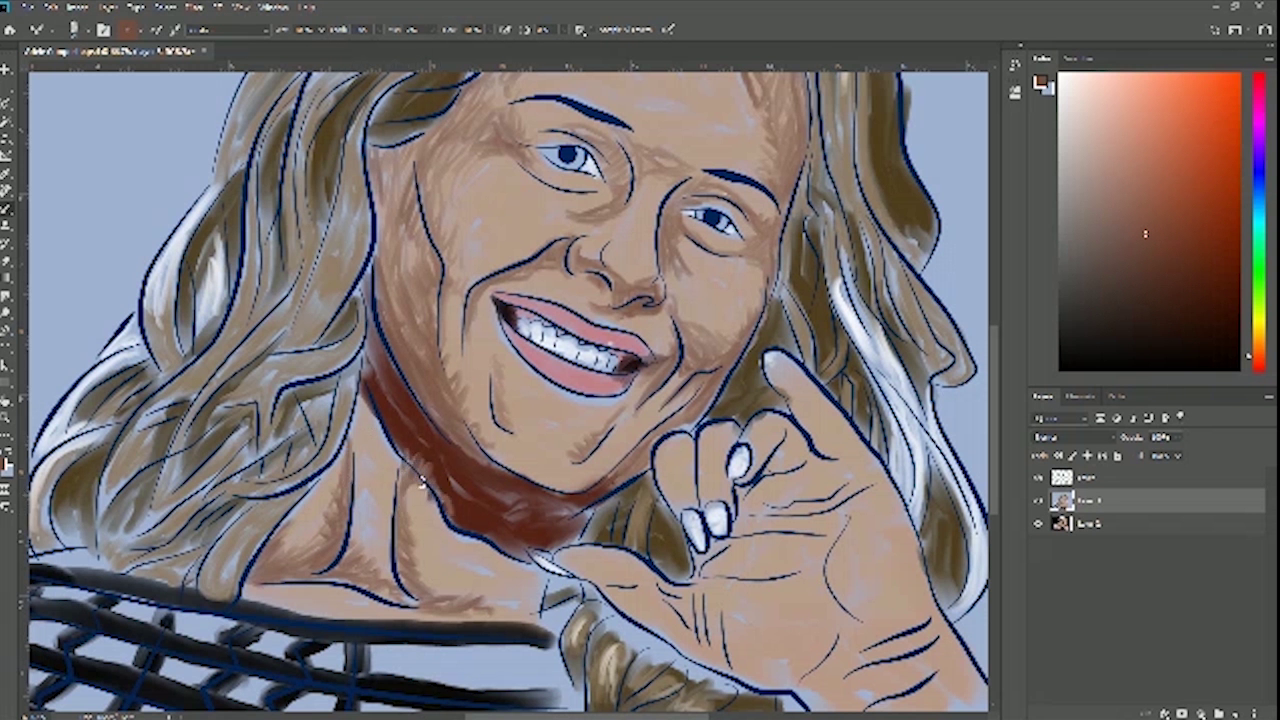
drag(392, 416, 385, 421)
Paint reddish-brown strokes into the hair strands left of the cheek and jaw
mouse_move(362, 335)
mouse_down()
mouse_move(349, 408)
mouse_move(375, 277)
mouse_up()
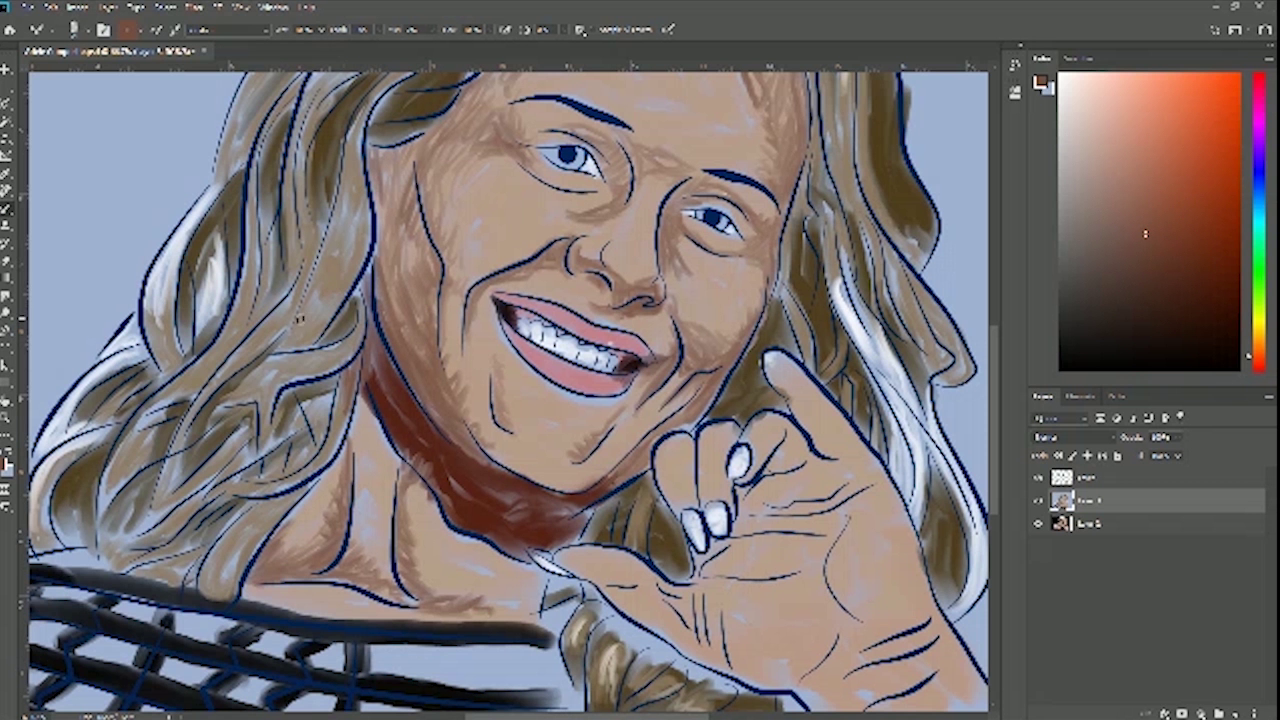
mouse_move(324, 320)
mouse_down()
mouse_move(293, 334)
mouse_move(287, 358)
mouse_move(328, 297)
mouse_move(308, 345)
mouse_move(366, 127)
mouse_move(375, 147)
mouse_move(311, 253)
mouse_move(293, 210)
mouse_move(305, 240)
mouse_move(283, 287)
mouse_move(247, 312)
mouse_up()
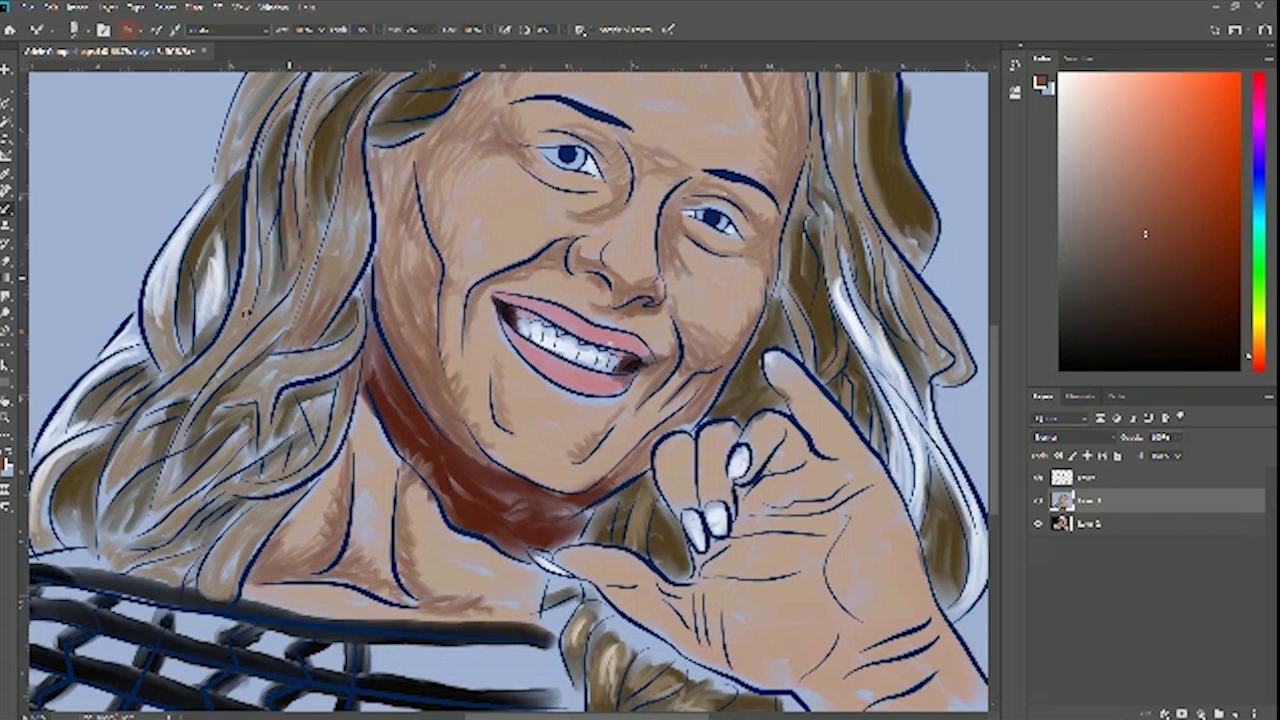
mouse_move(265, 252)
mouse_down()
mouse_move(257, 316)
mouse_move(282, 297)
mouse_move(253, 305)
mouse_move(269, 259)
mouse_up()
mouse_move(297, 378)
mouse_down()
mouse_move(252, 385)
mouse_move(328, 352)
mouse_up()
drag(226, 391, 256, 397)
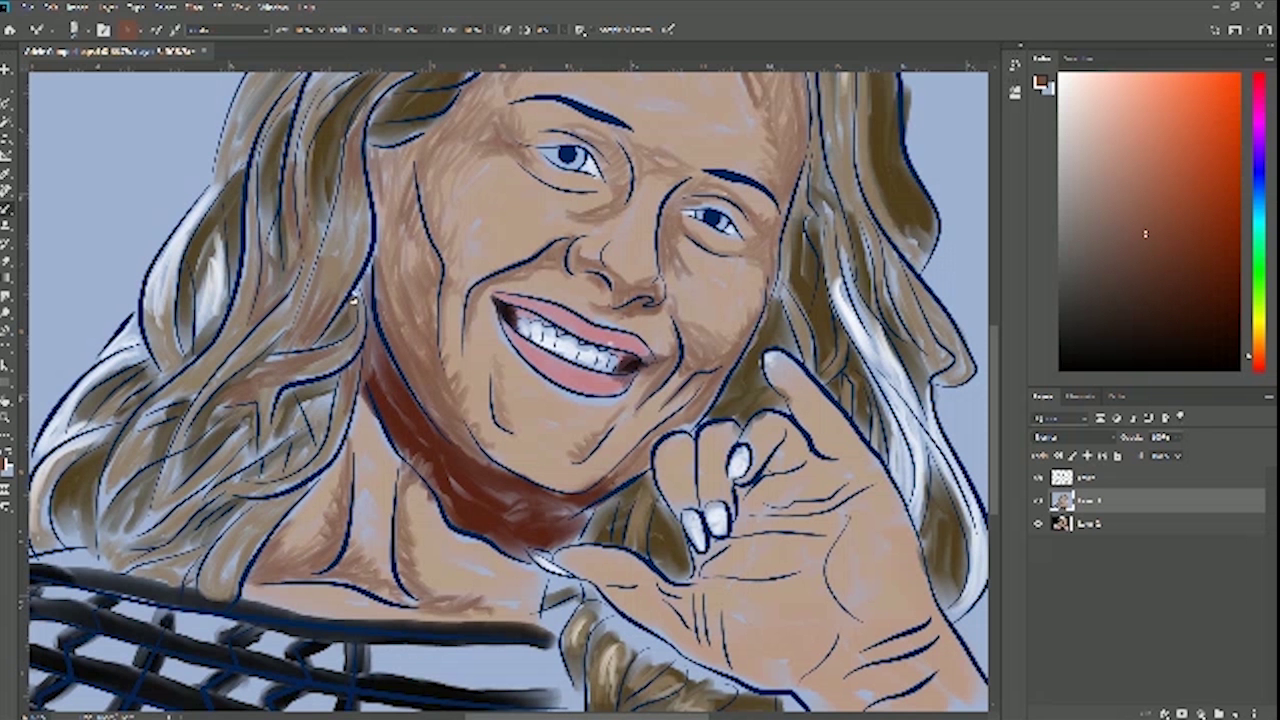
Extend the reddish-brown shading through the hair beside the neck down to the ends over the left shoulder
mouse_move(361, 300)
mouse_down()
mouse_move(320, 438)
mouse_move(330, 457)
mouse_up()
mouse_move(330, 397)
mouse_down()
mouse_move(275, 439)
mouse_move(213, 443)
mouse_move(235, 444)
mouse_move(249, 425)
mouse_move(220, 467)
mouse_move(225, 574)
mouse_move(250, 504)
mouse_move(225, 549)
mouse_move(273, 496)
mouse_move(307, 482)
mouse_move(281, 519)
mouse_move(322, 475)
mouse_move(246, 541)
mouse_up()
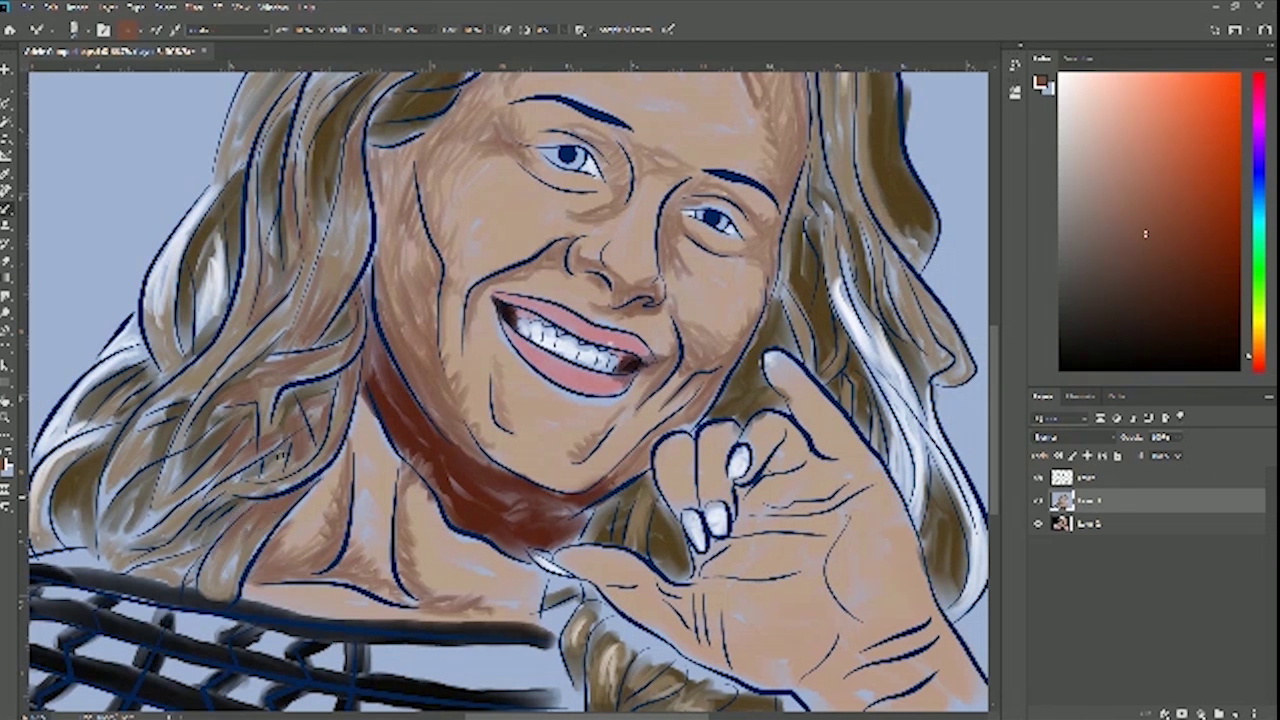
mouse_move(164, 533)
mouse_down()
mouse_move(196, 574)
mouse_move(204, 553)
mouse_move(179, 542)
mouse_move(232, 460)
mouse_move(190, 496)
mouse_move(208, 464)
mouse_up()
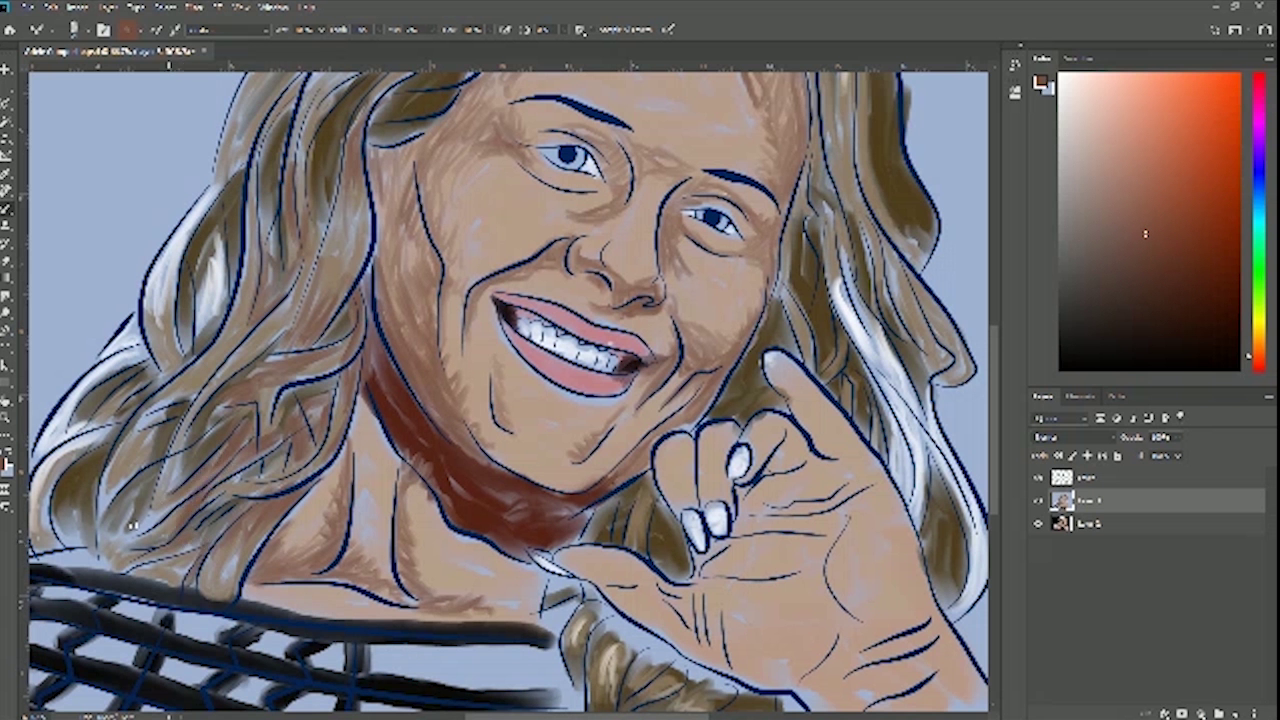
mouse_move(132, 524)
mouse_down()
mouse_move(160, 516)
mouse_move(196, 400)
mouse_move(172, 470)
mouse_move(182, 484)
mouse_move(218, 370)
mouse_move(250, 346)
mouse_up()
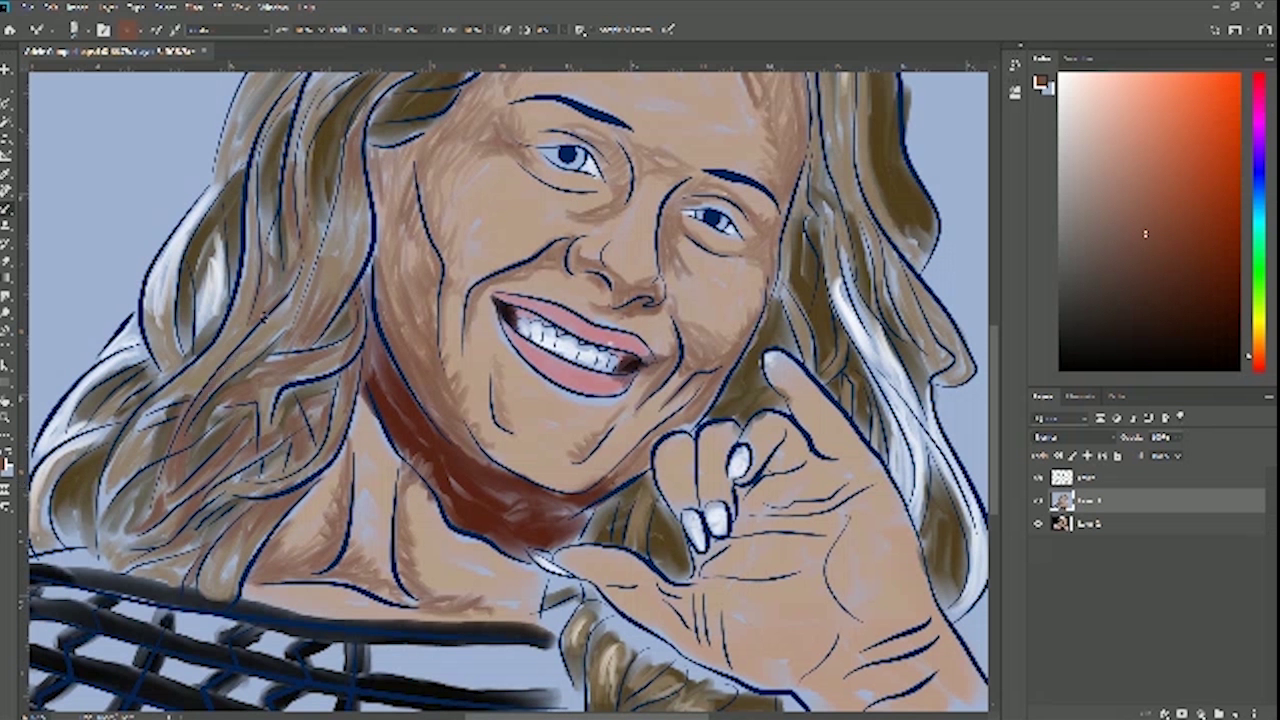
mouse_move(150, 410)
mouse_down()
mouse_move(188, 383)
mouse_move(130, 438)
mouse_move(100, 515)
mouse_move(112, 460)
mouse_move(110, 500)
mouse_move(124, 488)
mouse_move(107, 536)
mouse_move(142, 536)
mouse_move(130, 540)
mouse_move(138, 550)
mouse_move(104, 540)
mouse_move(110, 560)
mouse_move(146, 549)
mouse_up()
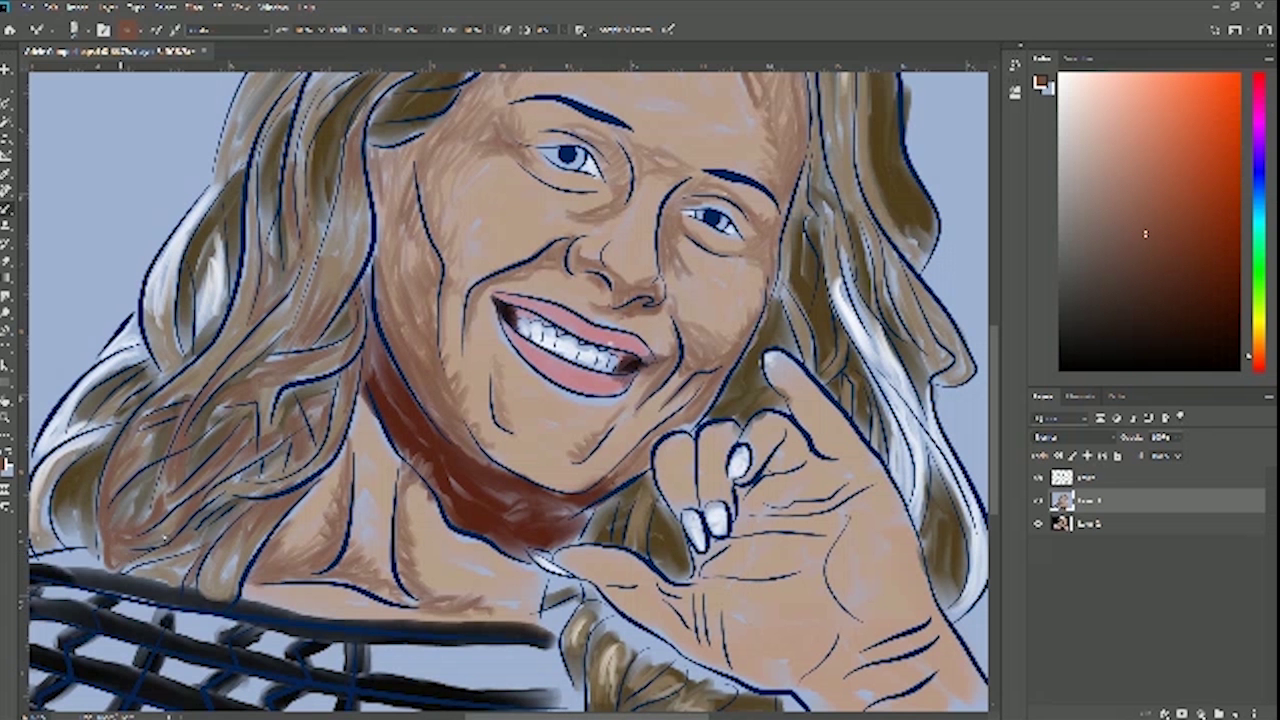
Fill the wavy strands in the lower left part of the hair with more reddish-brown strokes
drag(164, 402, 198, 399)
mouse_move(218, 357)
mouse_down()
mouse_move(243, 329)
mouse_move(266, 330)
mouse_move(306, 273)
mouse_up()
drag(262, 360, 287, 358)
mouse_move(215, 410)
mouse_down()
mouse_move(300, 386)
mouse_move(355, 340)
mouse_up()
mouse_move(316, 379)
mouse_down()
mouse_move(351, 349)
mouse_move(346, 364)
mouse_up()
Carry the reddish-brown strokes up the hair left of the eyes and temple, including the outer edge
drag(294, 289, 322, 230)
drag(331, 177, 314, 249)
mouse_move(335, 200)
mouse_down()
mouse_move(286, 278)
mouse_move(258, 280)
mouse_move(256, 178)
mouse_move(276, 268)
mouse_up()
drag(258, 172, 256, 270)
mouse_move(276, 206)
mouse_down()
mouse_move(275, 288)
mouse_move(247, 290)
mouse_up()
drag(247, 246, 246, 288)
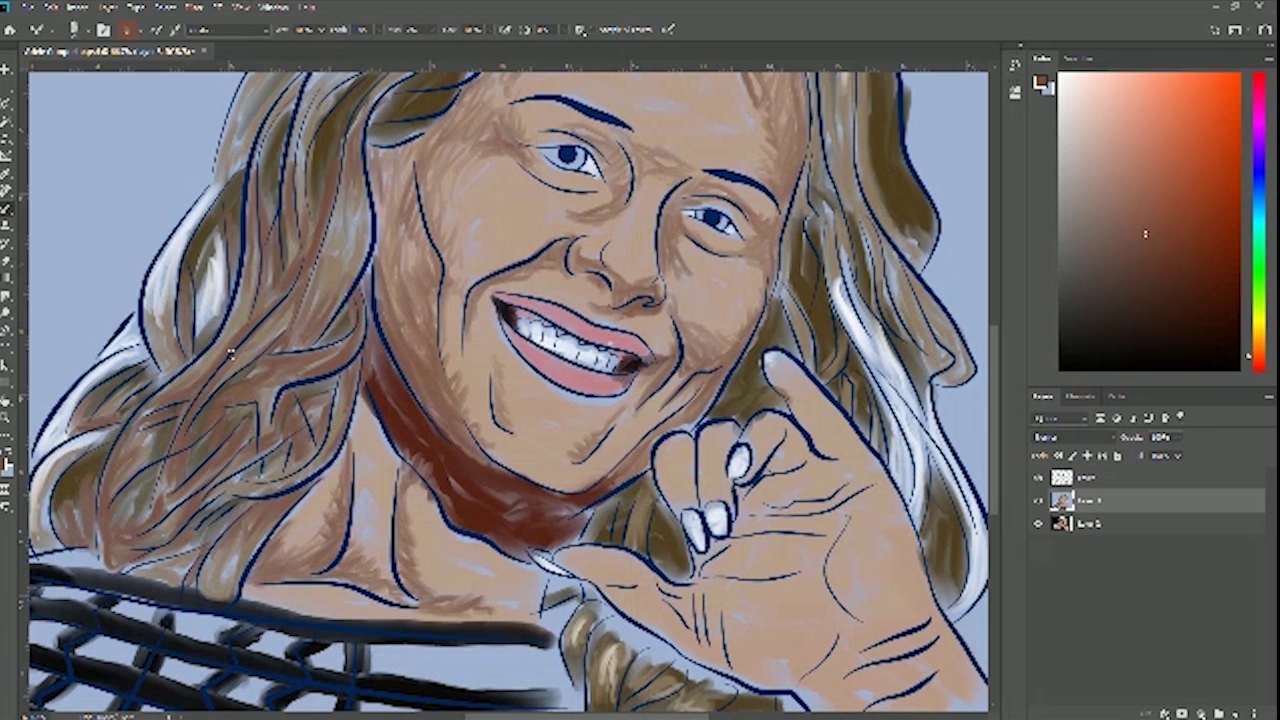
drag(332, 187, 335, 352)
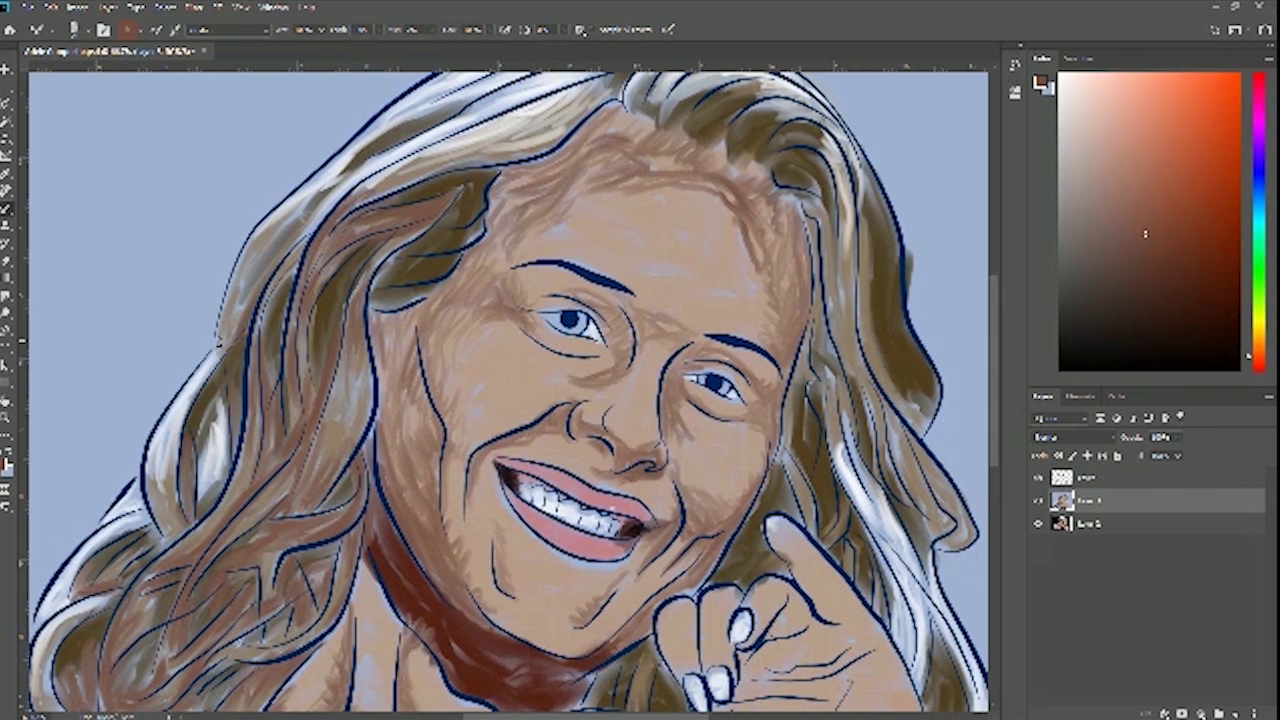
mouse_move(238, 308)
mouse_down()
mouse_move(223, 310)
mouse_move(215, 343)
mouse_move(232, 348)
mouse_up()
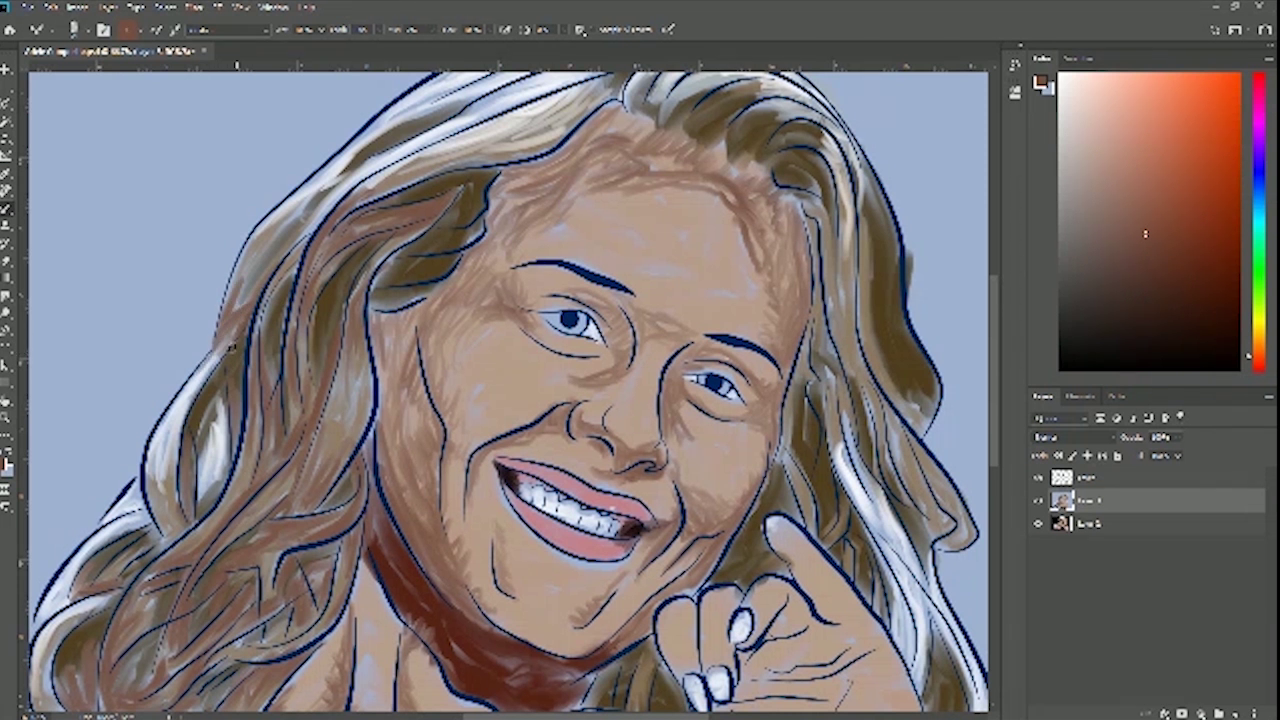
Add reddish-brown strokes to the dark hair above the forehead and to the parting at the crown
drag(835, 264, 790, 380)
mouse_move(651, 219)
mouse_down()
mouse_move(720, 205)
mouse_move(748, 240)
mouse_move(706, 246)
mouse_move(750, 246)
mouse_move(785, 270)
mouse_move(748, 292)
mouse_move(774, 320)
mouse_move(789, 434)
mouse_move(795, 388)
mouse_up()
drag(794, 313, 794, 378)
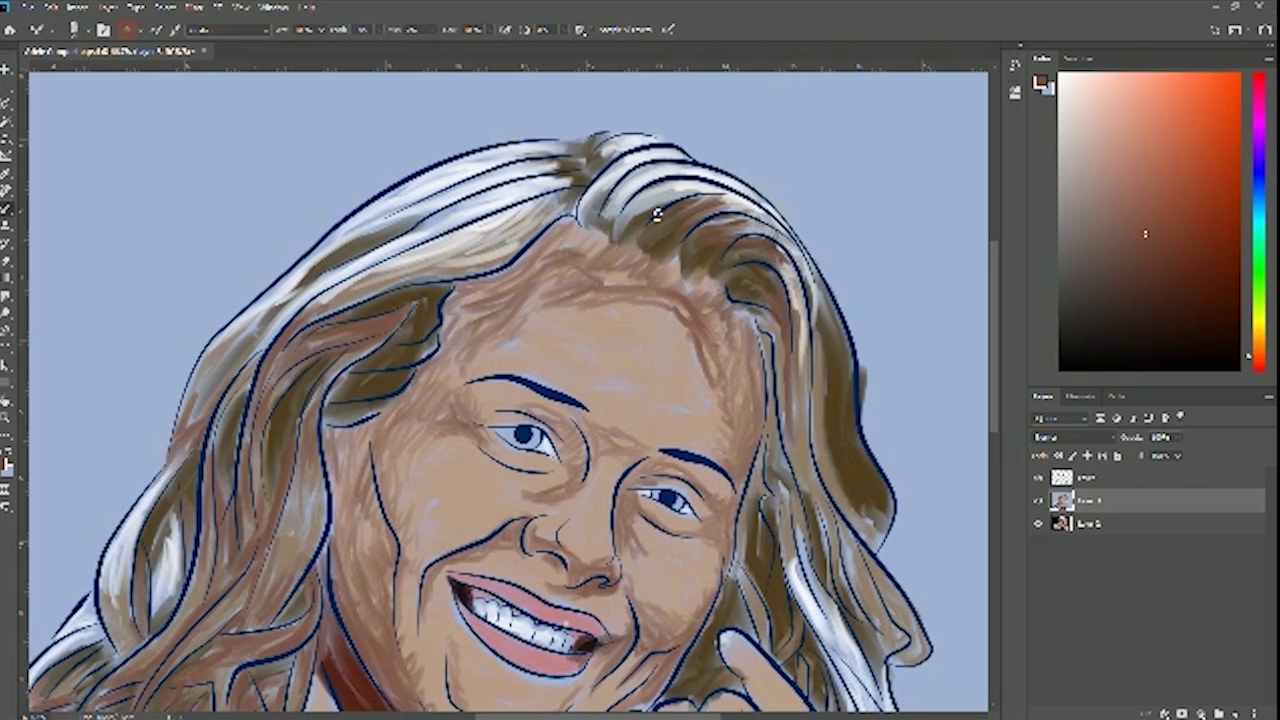
mouse_move(572, 180)
mouse_down()
mouse_move(524, 177)
mouse_move(588, 167)
mouse_move(579, 197)
mouse_up()
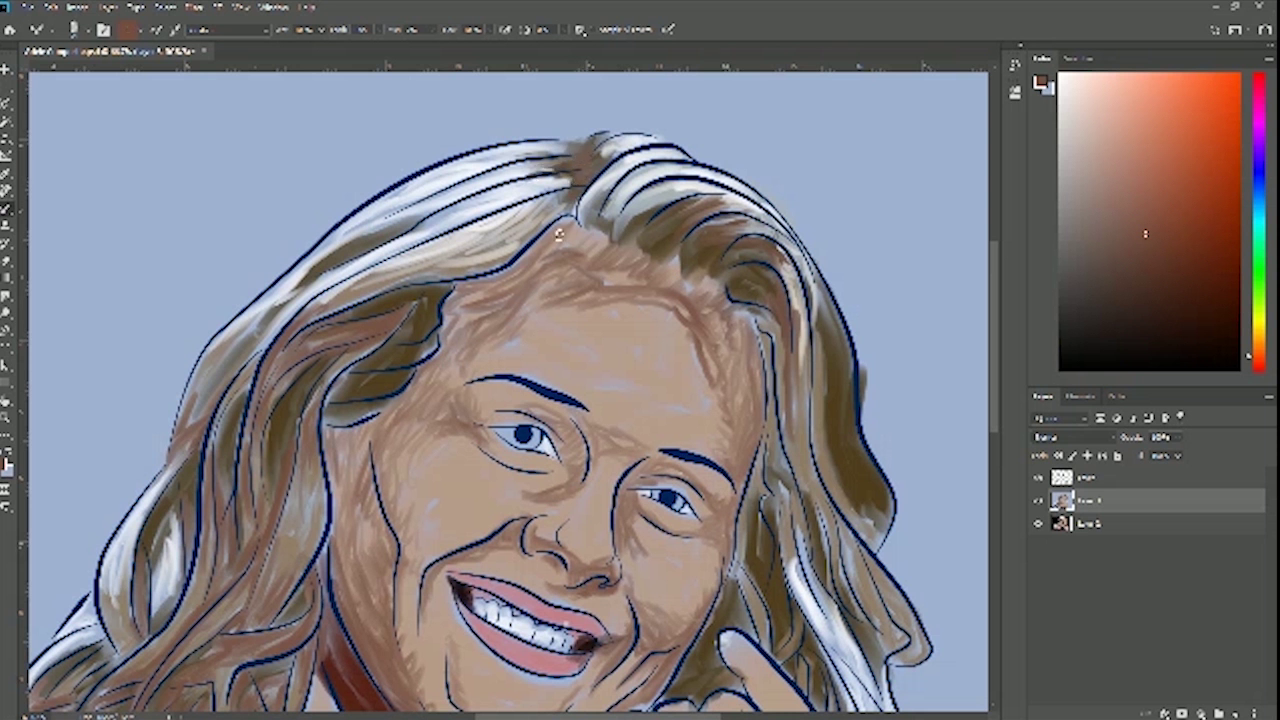
Shade the strands falling right of the forehead, down to the outer hair edge, in reddish brown
mouse_move(818, 371)
mouse_down()
mouse_move(790, 283)
mouse_move(737, 240)
mouse_move(742, 349)
mouse_up()
drag(744, 272, 739, 370)
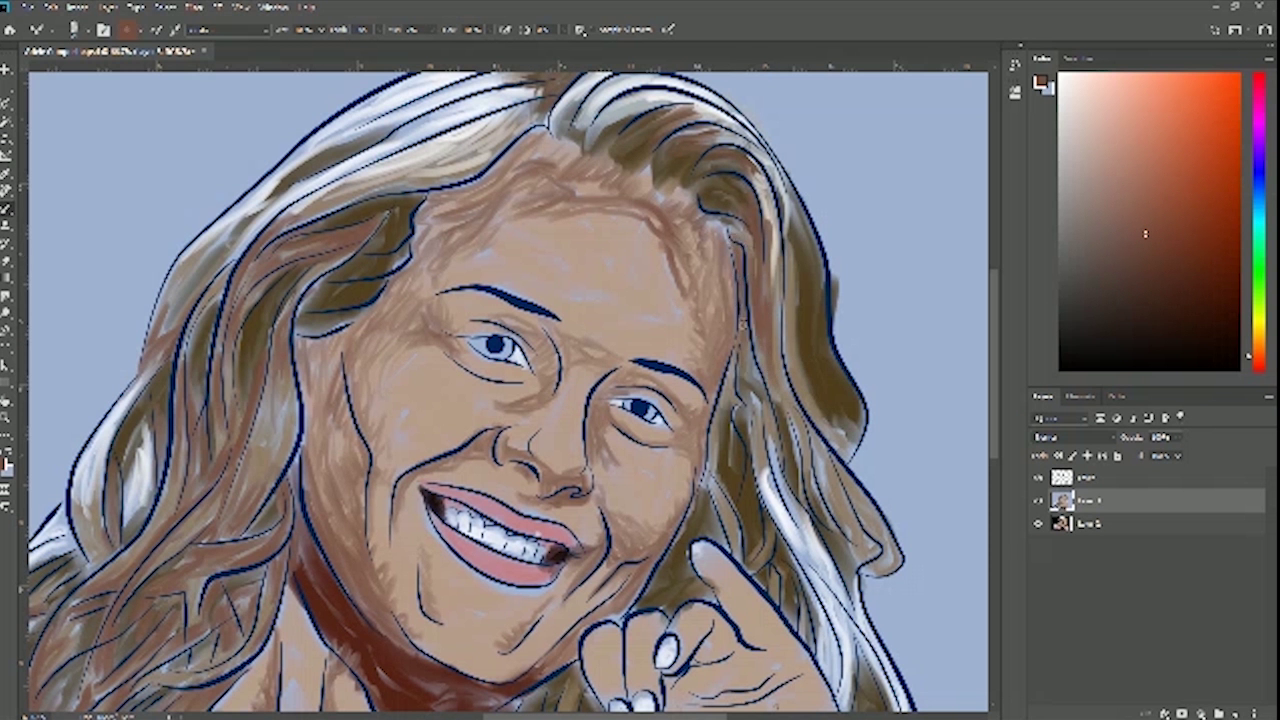
drag(777, 312, 794, 390)
drag(793, 260, 827, 415)
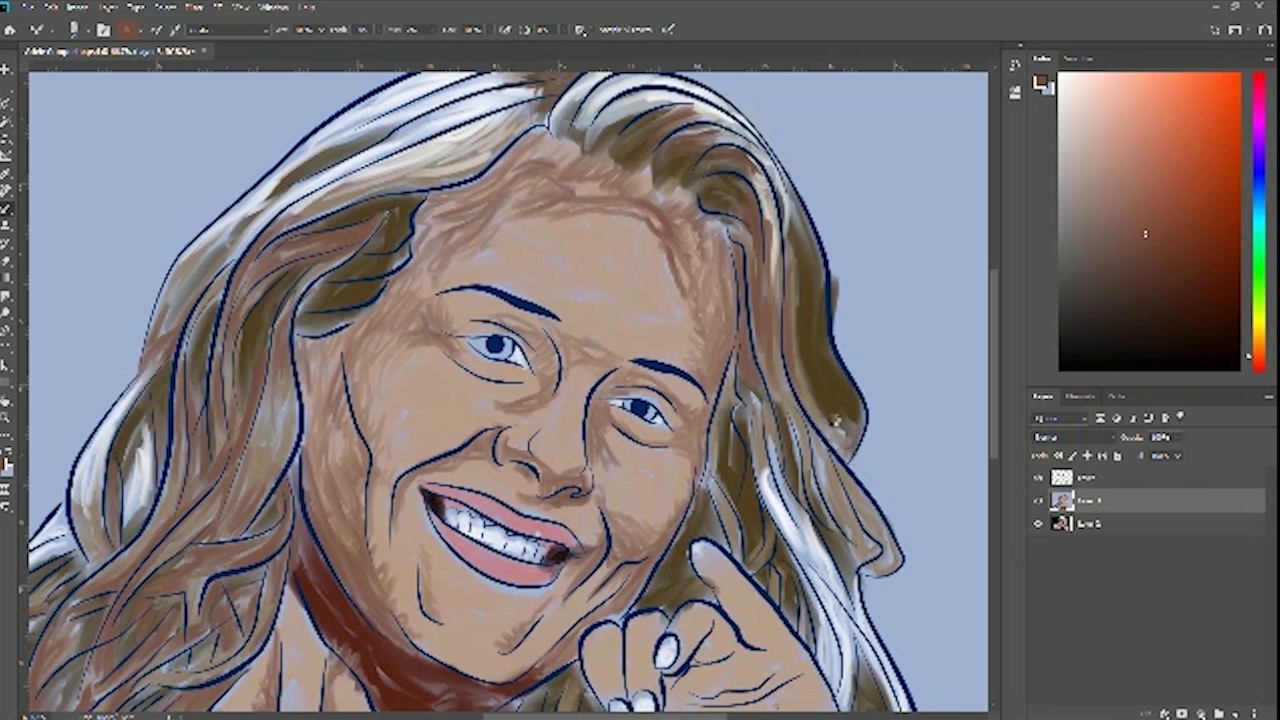
Paint reddish-brown strokes into the outer curl and the strands right of the cheek
mouse_move(844, 406)
mouse_down()
mouse_move(876, 560)
mouse_move(884, 550)
mouse_up()
drag(842, 488, 868, 530)
drag(838, 464, 854, 556)
mouse_move(814, 505)
mouse_down()
mouse_move(835, 532)
mouse_move(806, 511)
mouse_up()
mouse_move(796, 449)
mouse_down()
mouse_move(804, 503)
mouse_move(779, 493)
mouse_move(791, 503)
mouse_up()
drag(768, 413, 788, 490)
drag(752, 390, 748, 234)
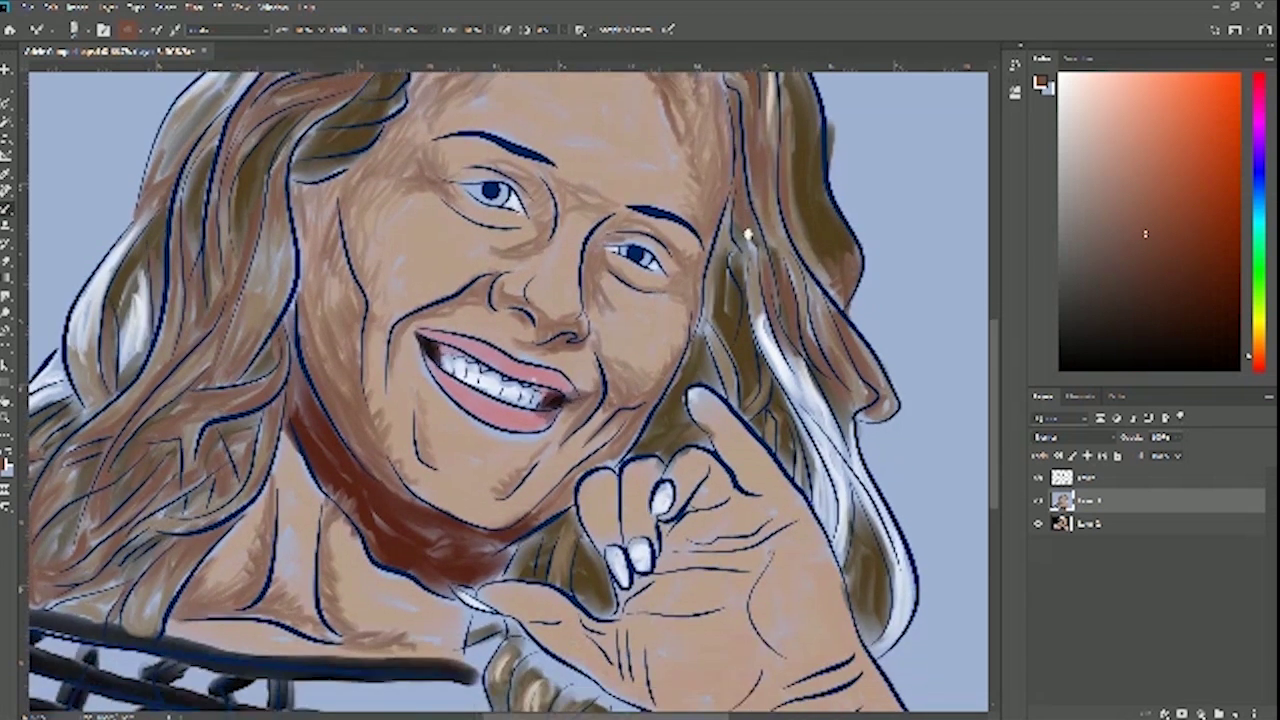
Shade the lower hair ends right of the wrist and the strands just above the raised hand in reddish brown
scroll(748, 235, down, 5)
mouse_move(856, 406)
mouse_down()
mouse_move(868, 515)
mouse_move(880, 505)
mouse_move(855, 485)
mouse_move(863, 513)
mouse_move(886, 490)
mouse_up()
drag(807, 358, 804, 378)
drag(792, 326, 797, 364)
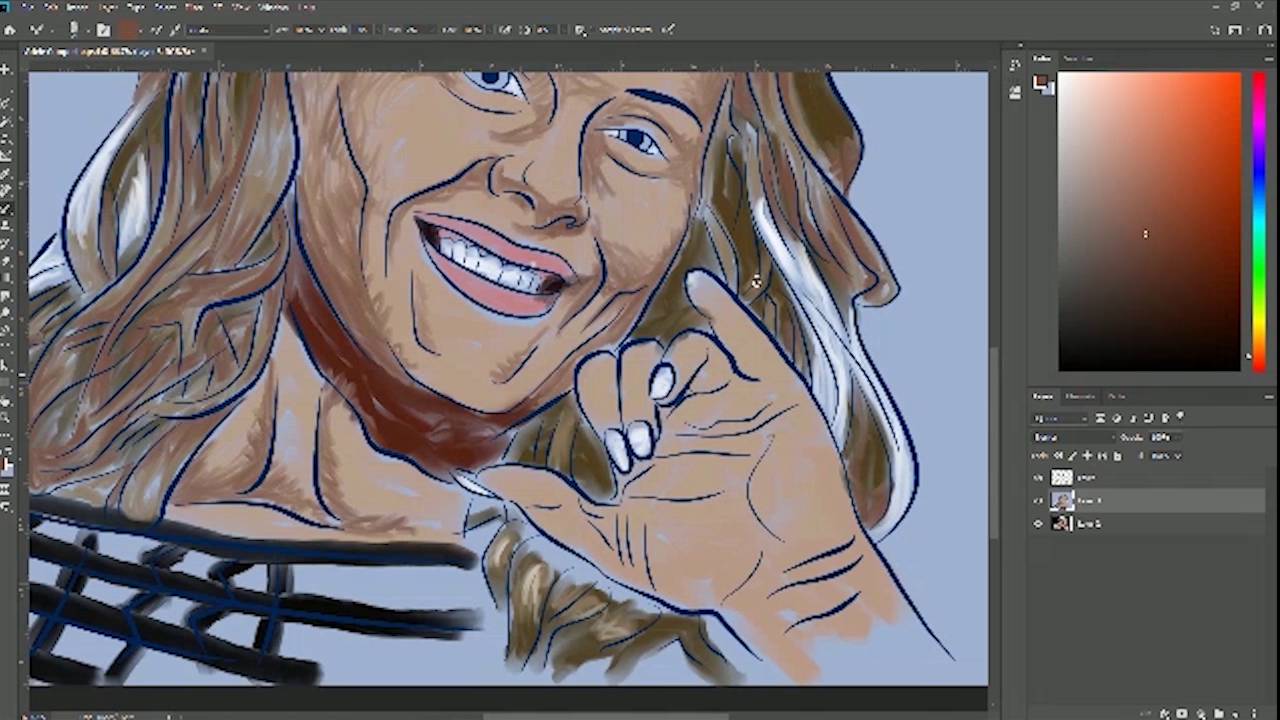
Darken the hair between the face and the raised hand and below the hand with reddish-brown strokes
drag(708, 188, 710, 206)
drag(727, 120, 720, 131)
drag(708, 208, 726, 286)
drag(732, 244, 734, 288)
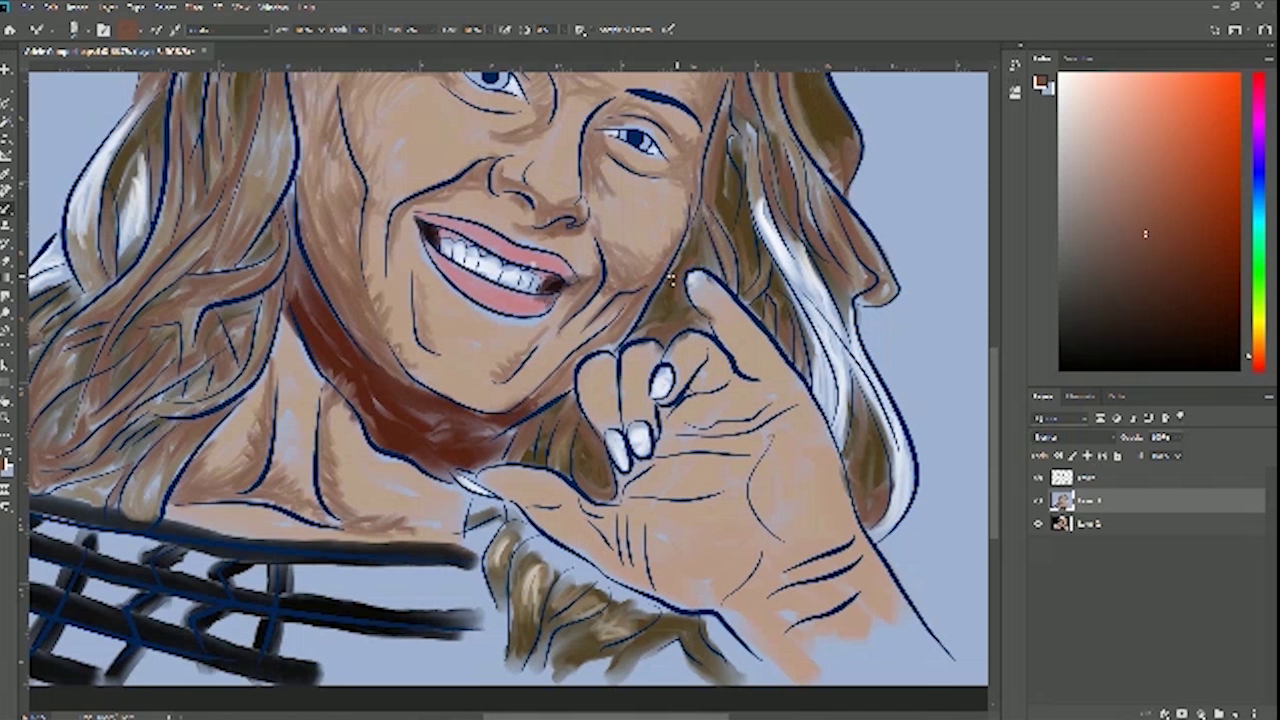
mouse_move(623, 396)
mouse_down()
mouse_move(711, 274)
mouse_move(731, 215)
mouse_up()
mouse_move(637, 458)
mouse_down()
mouse_move(635, 367)
mouse_move(607, 343)
mouse_up()
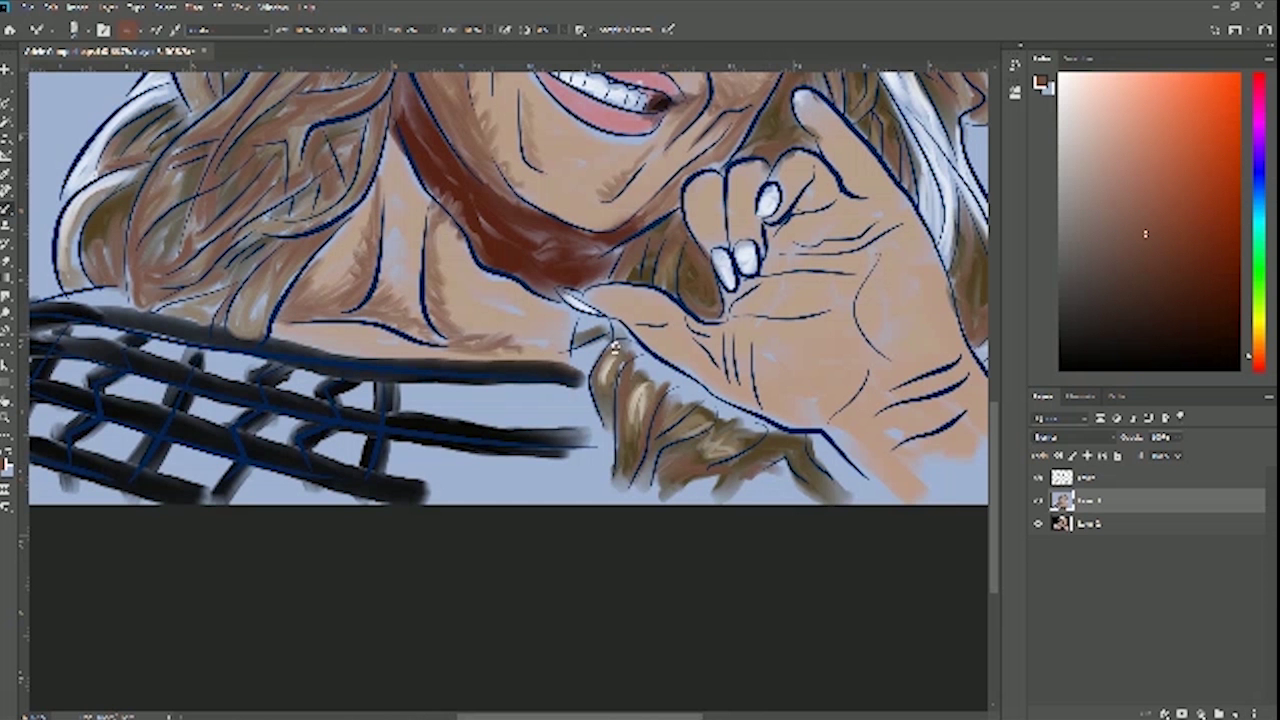
Fit the whole portrait in view and save the document
scroll(558, 258, up, 3)
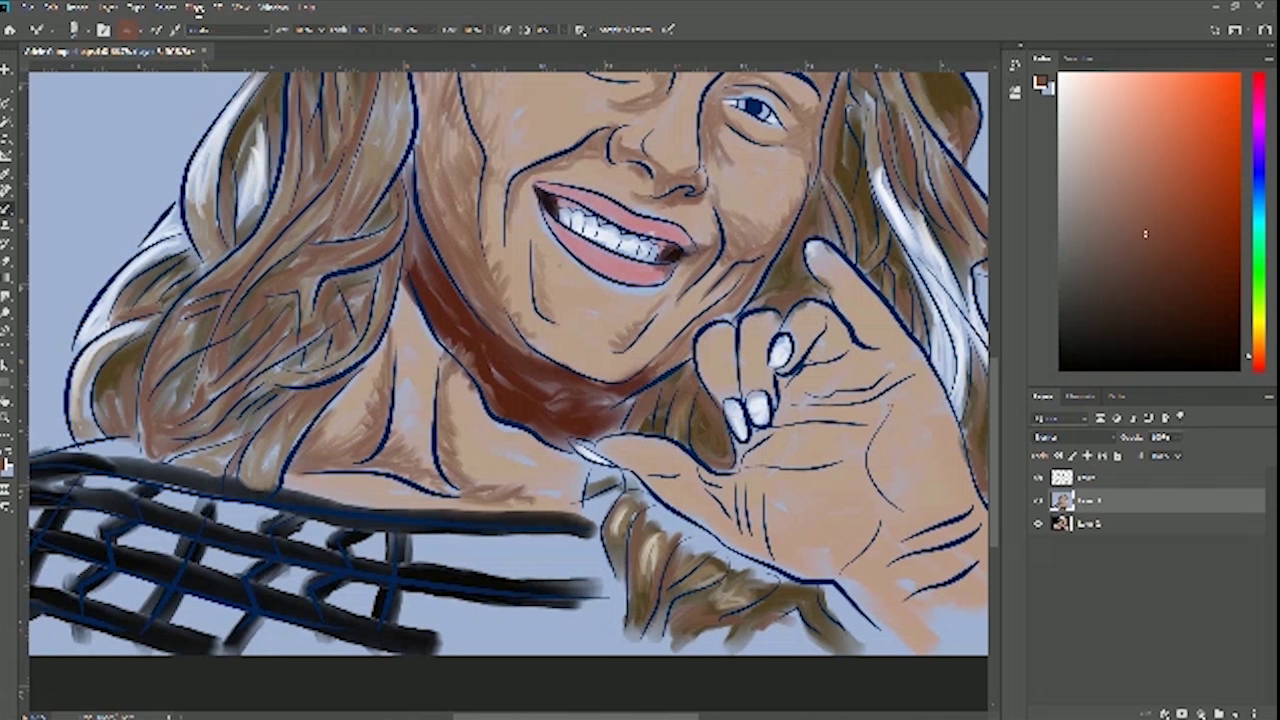
key(ctrl+0)
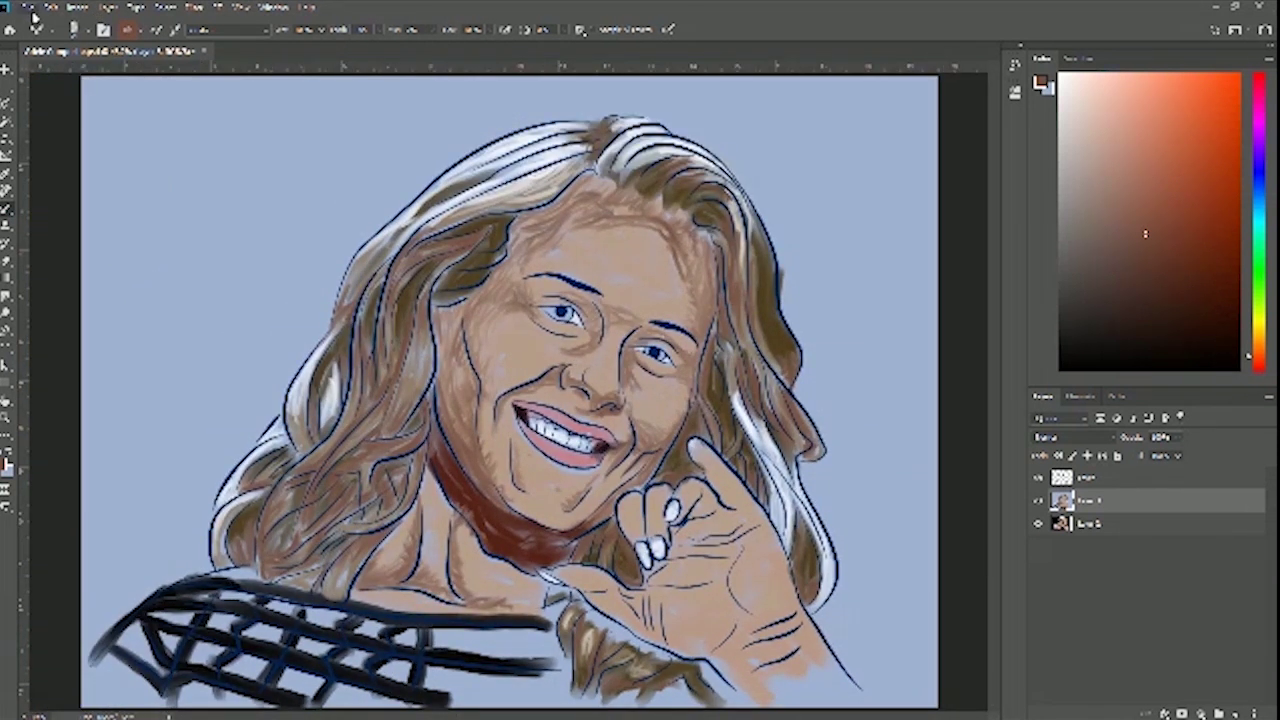
click(33, 15)
click(60, 148)
Compare the paint layer with the reference photo, adjust the brush, and shade the palm creases and wrist in reddish brown
click(1039, 503)
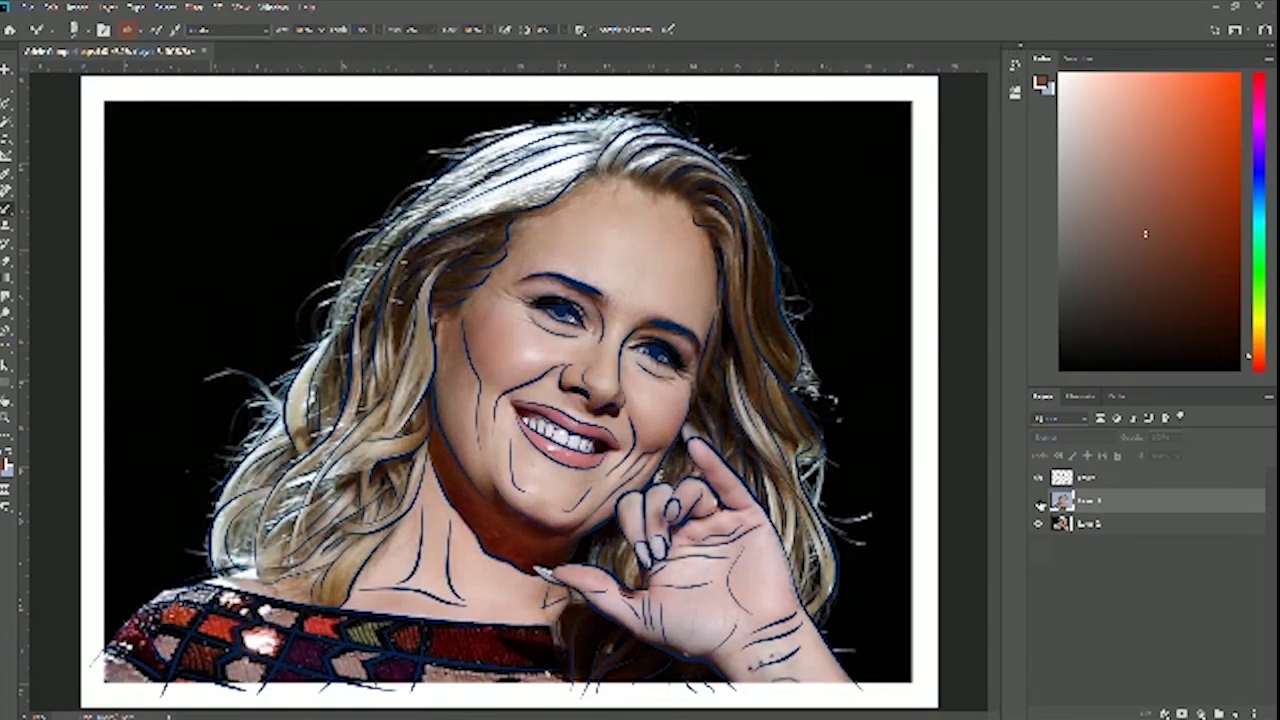
click(1039, 503)
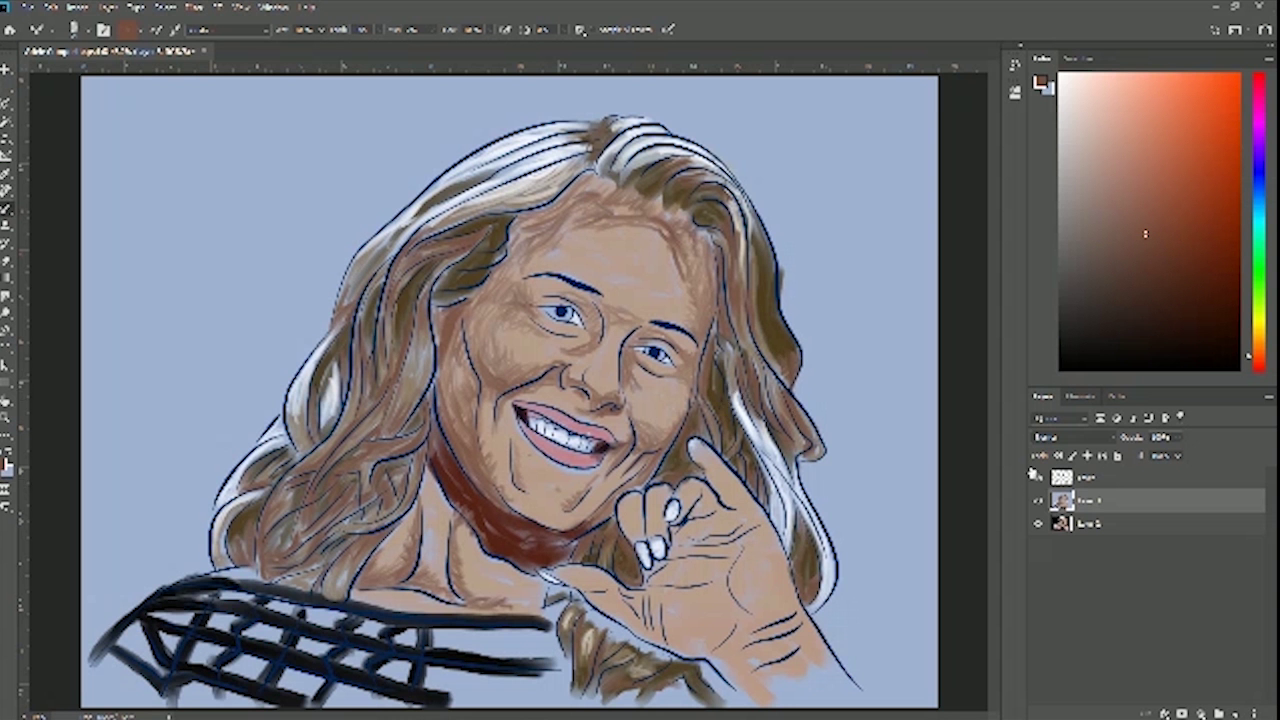
click(1039, 503)
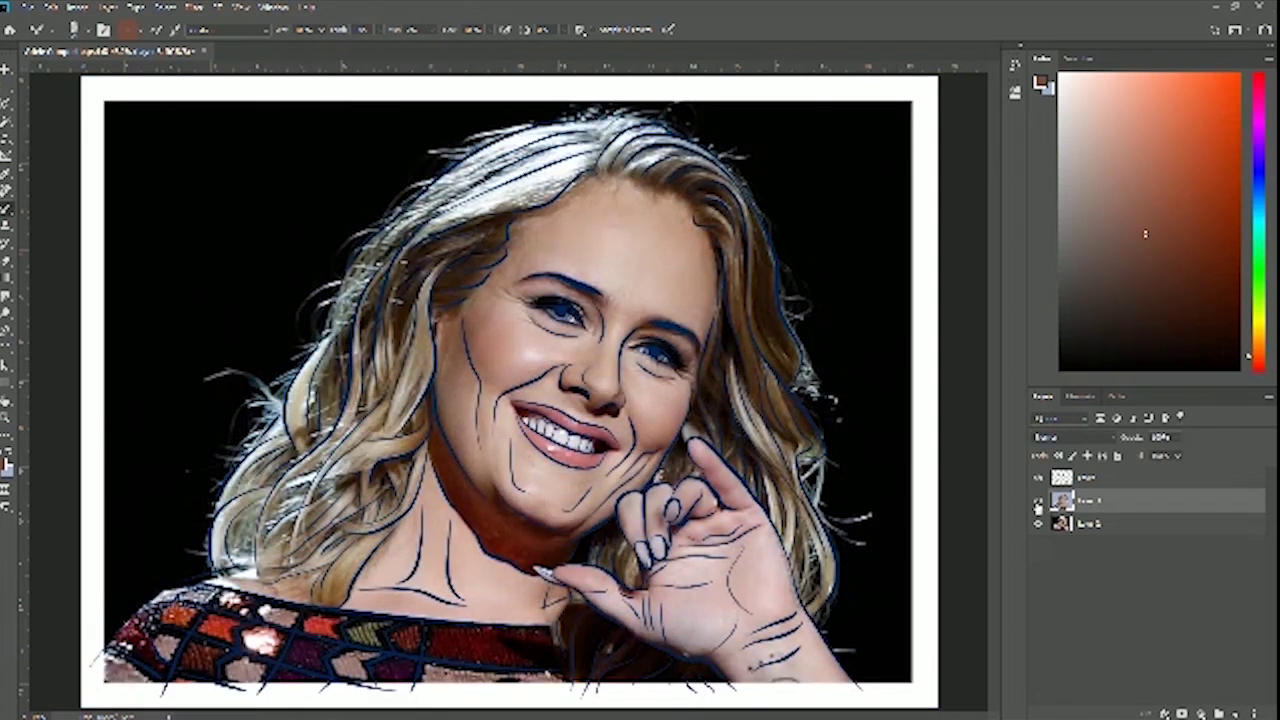
click(1039, 503)
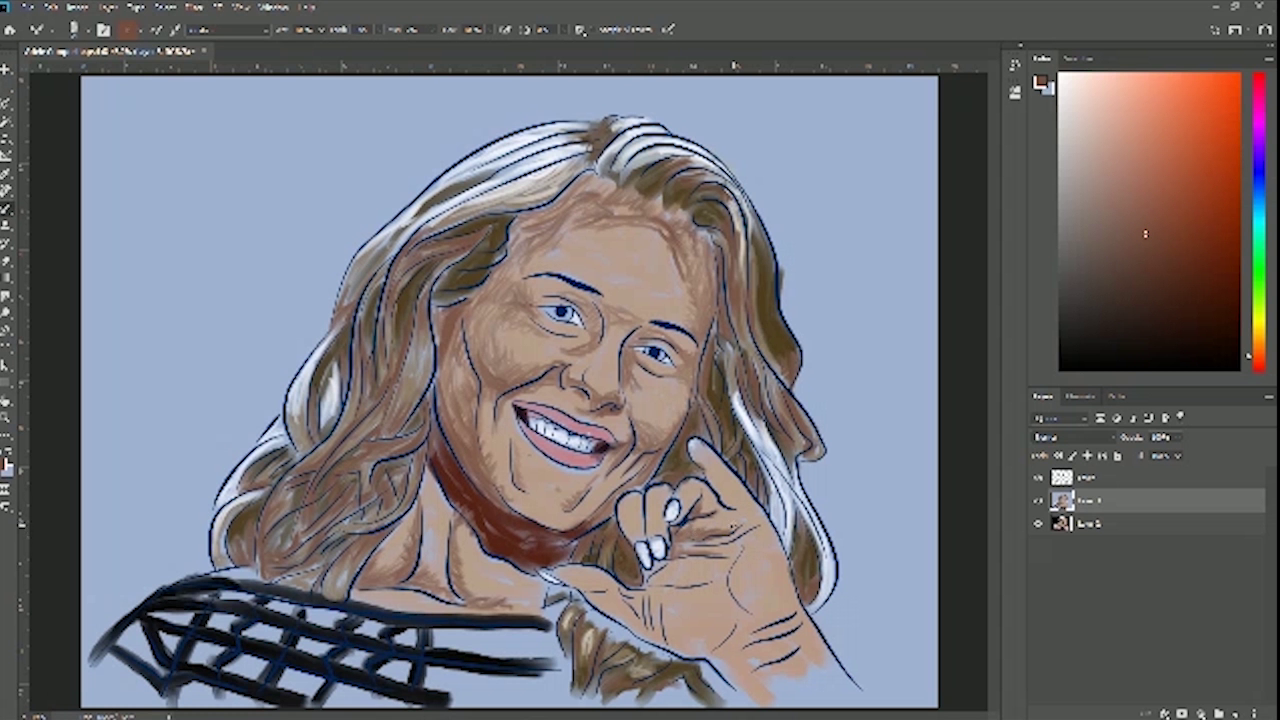
right_click(737, 520)
click(679, 559)
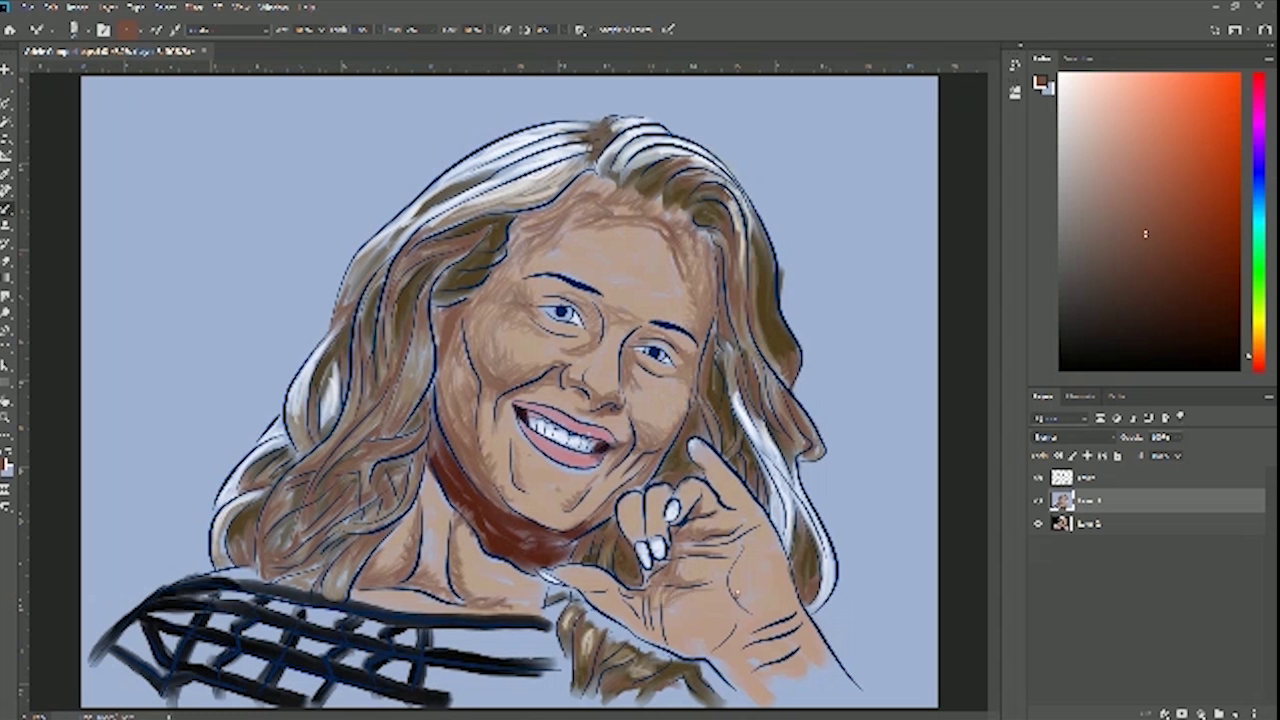
mouse_move(735, 640)
mouse_down()
mouse_move(768, 621)
mouse_move(751, 609)
mouse_move(784, 610)
mouse_move(749, 624)
mouse_move(712, 586)
mouse_move(740, 607)
mouse_up()
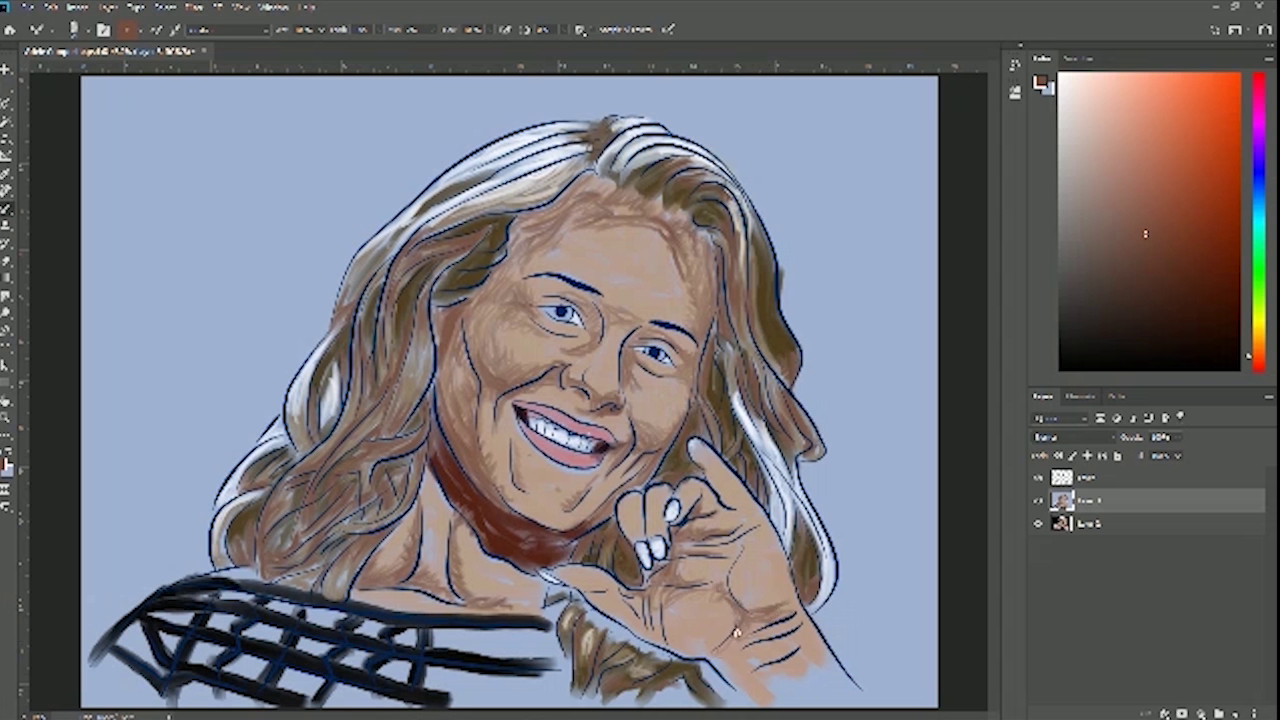
mouse_move(744, 652)
mouse_down()
mouse_move(782, 650)
mouse_move(799, 678)
mouse_up()
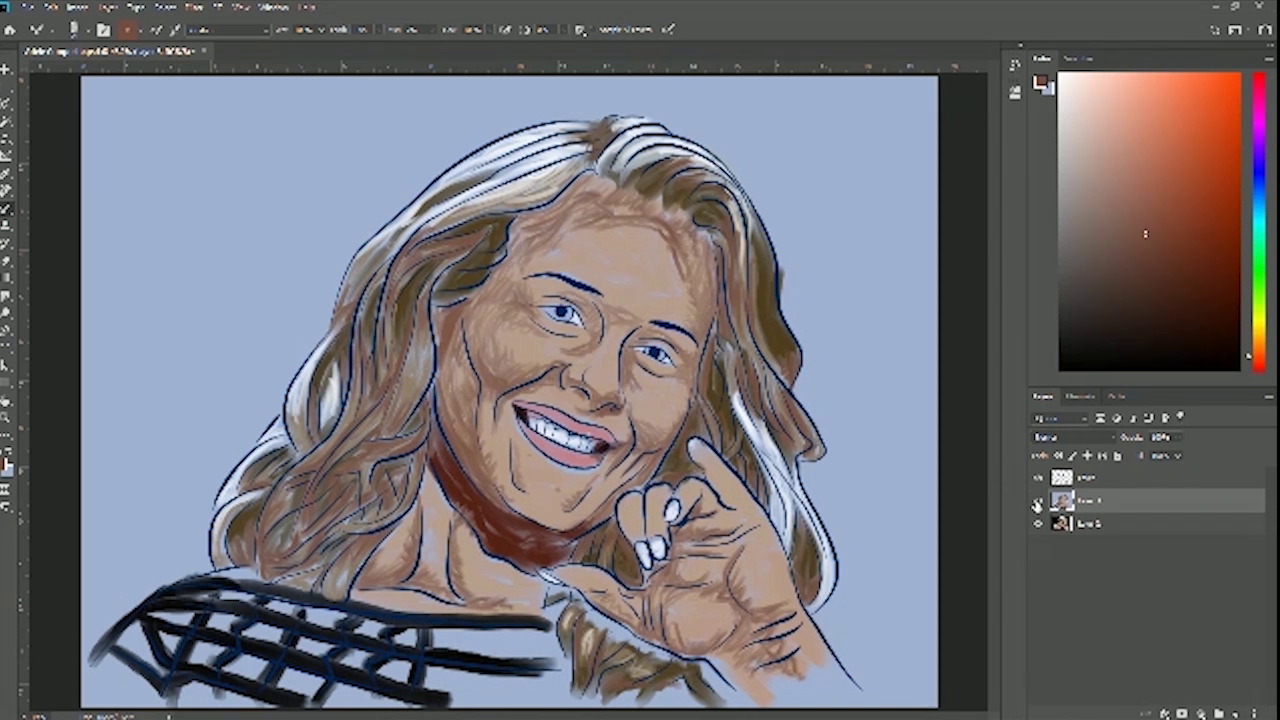
Compare the painted portrait with the reference photo and the line art, first as a whole and then around the face
click(1038, 500)
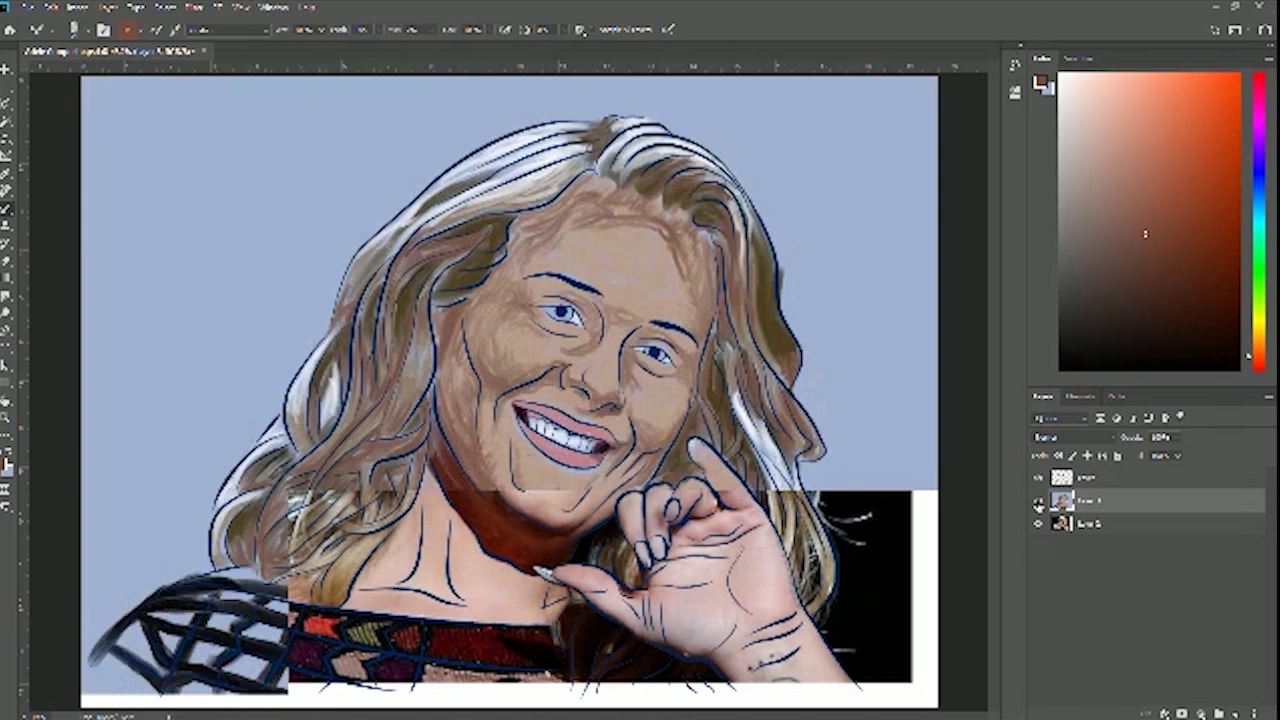
click(1038, 501)
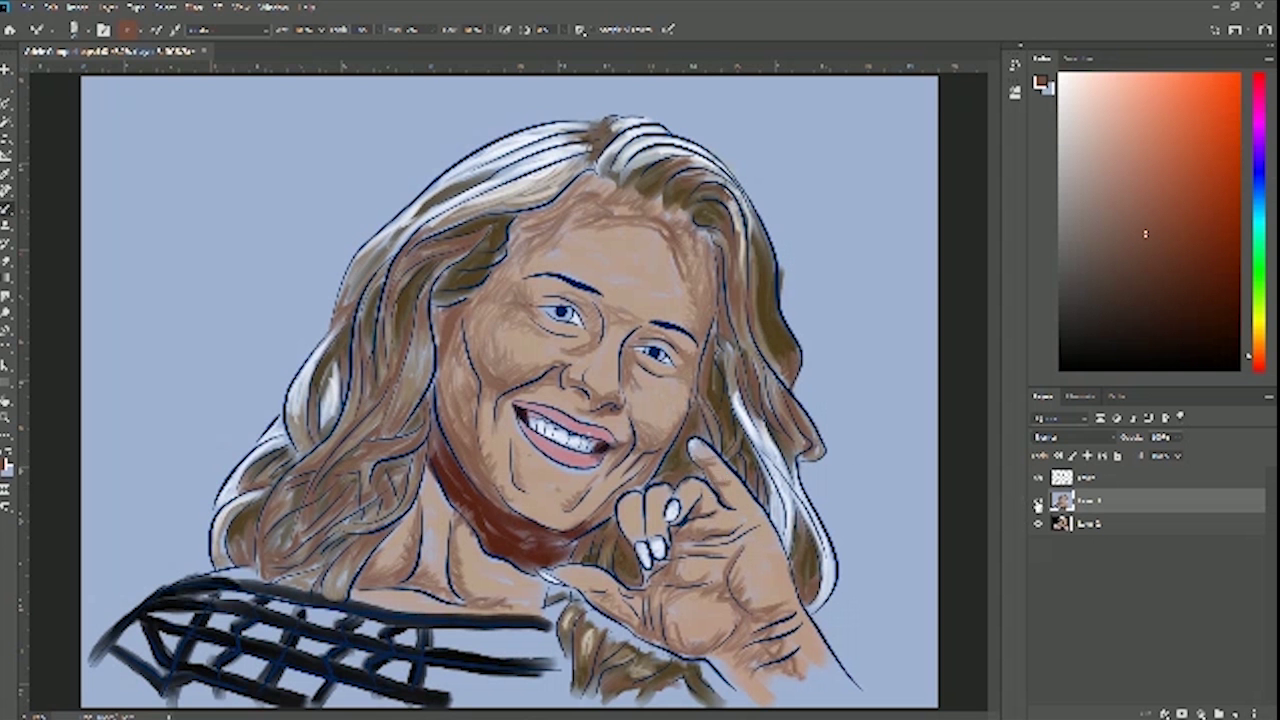
click(1038, 501)
click(1038, 521)
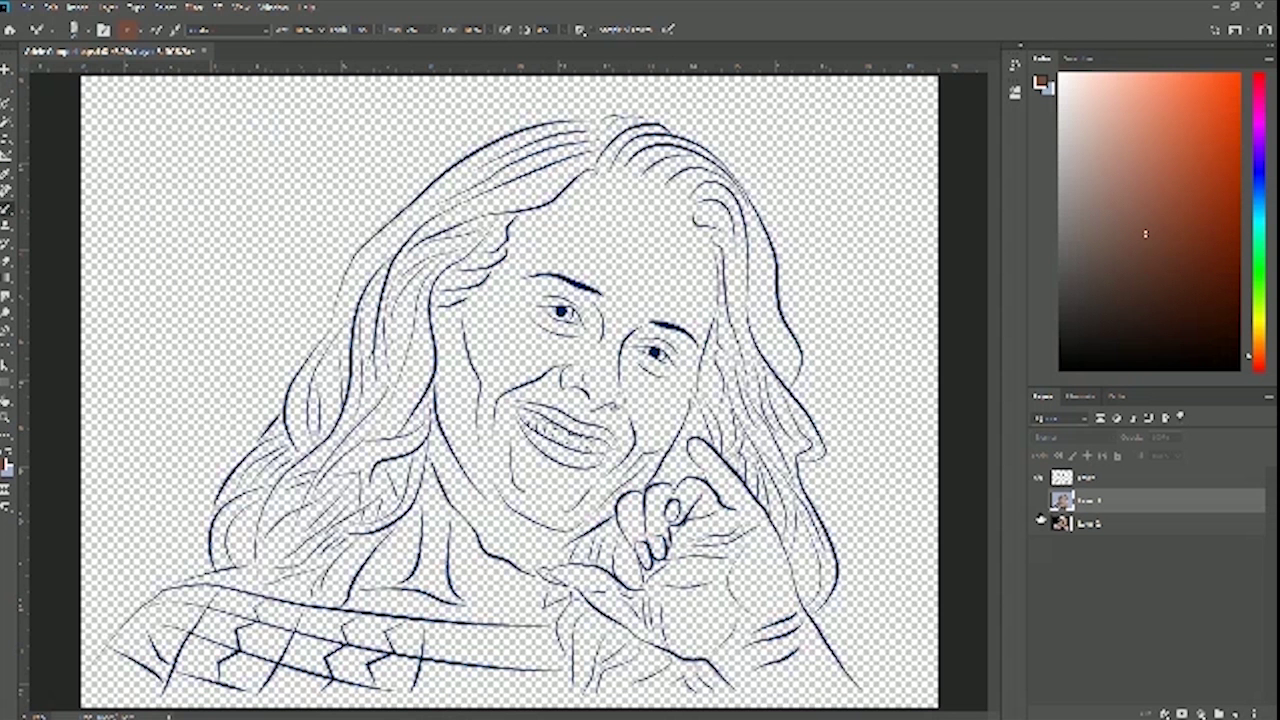
click(1038, 501)
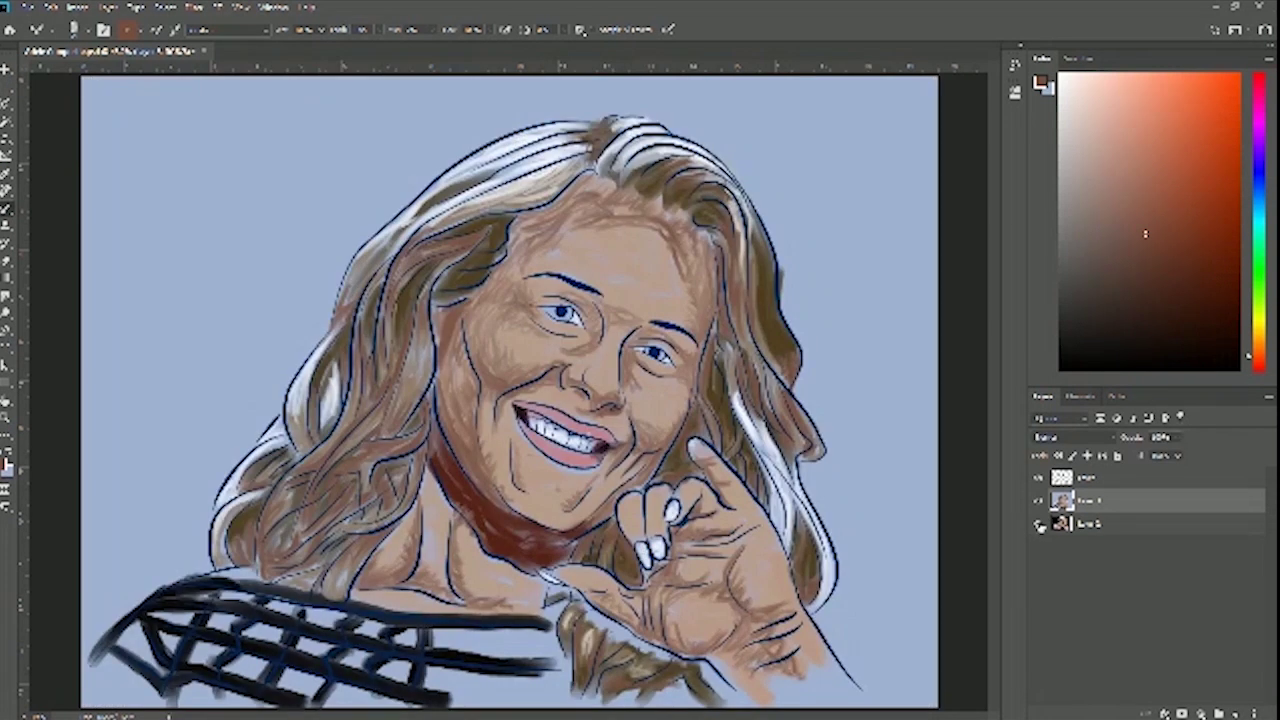
click(1038, 523)
scroll(660, 376, up, 1)
scroll(660, 376, up, 2)
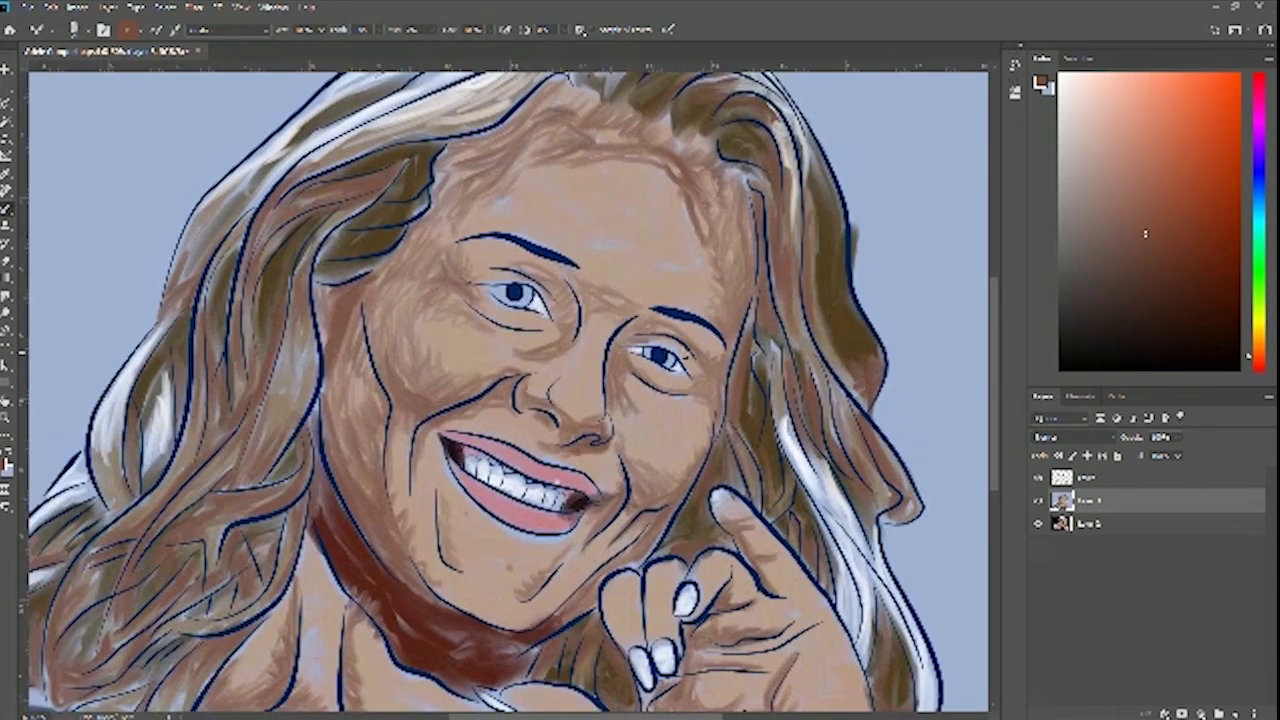
click(1038, 500)
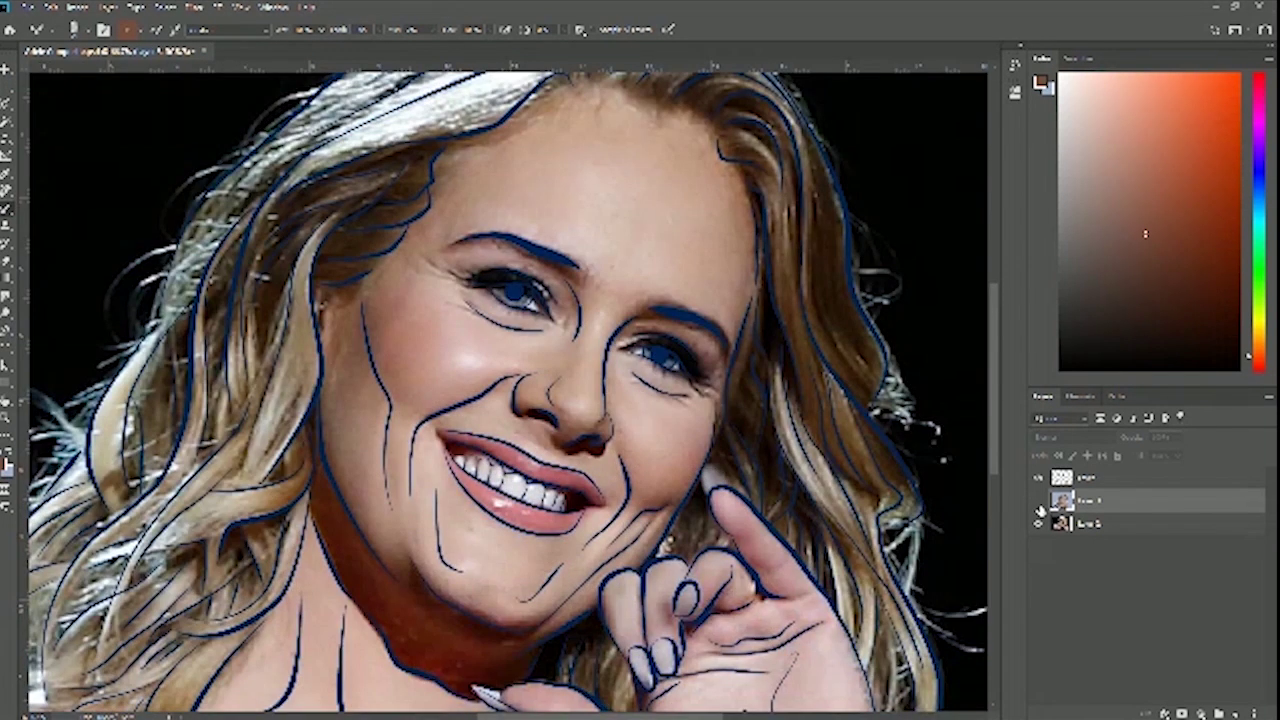
click(1038, 500)
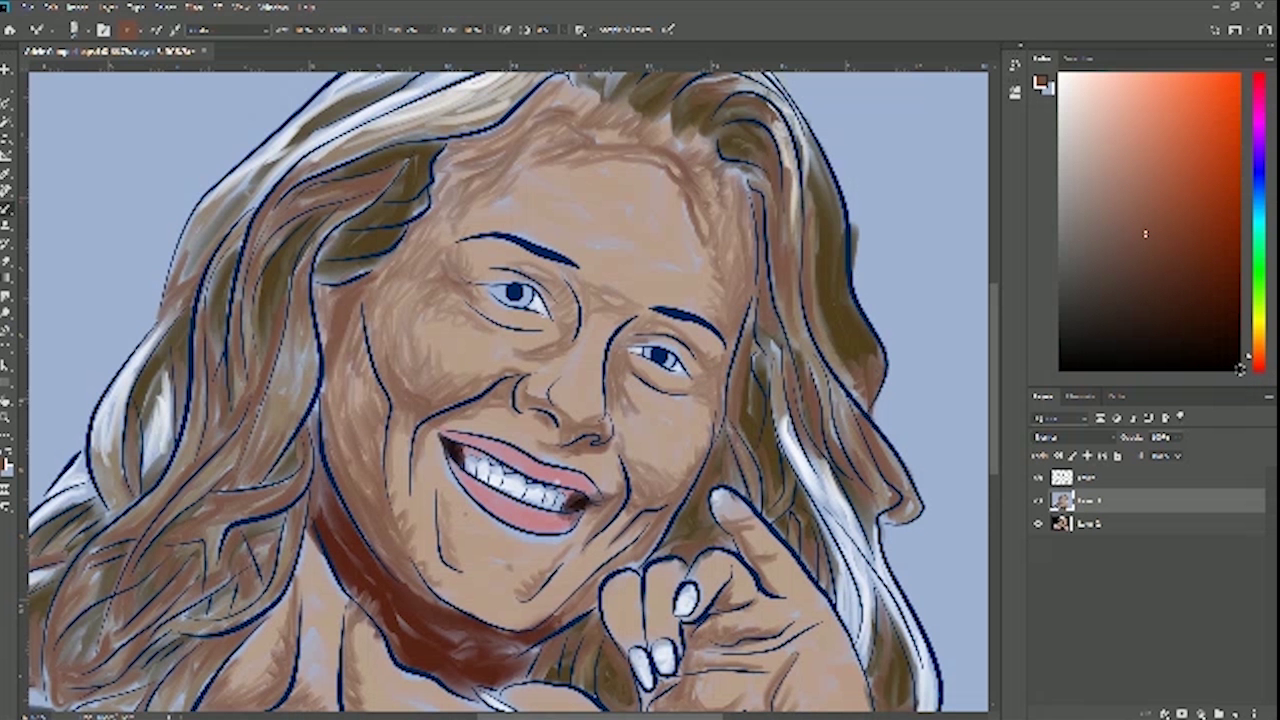
Set the paint colour to black and darken the upper eyelid of the eye farther from the raised hand
click(1242, 370)
click(1038, 500)
click(1038, 500)
mouse_move(468, 280)
mouse_down()
mouse_move(516, 275)
mouse_move(497, 277)
mouse_move(530, 280)
mouse_move(548, 305)
mouse_move(514, 283)
mouse_up()
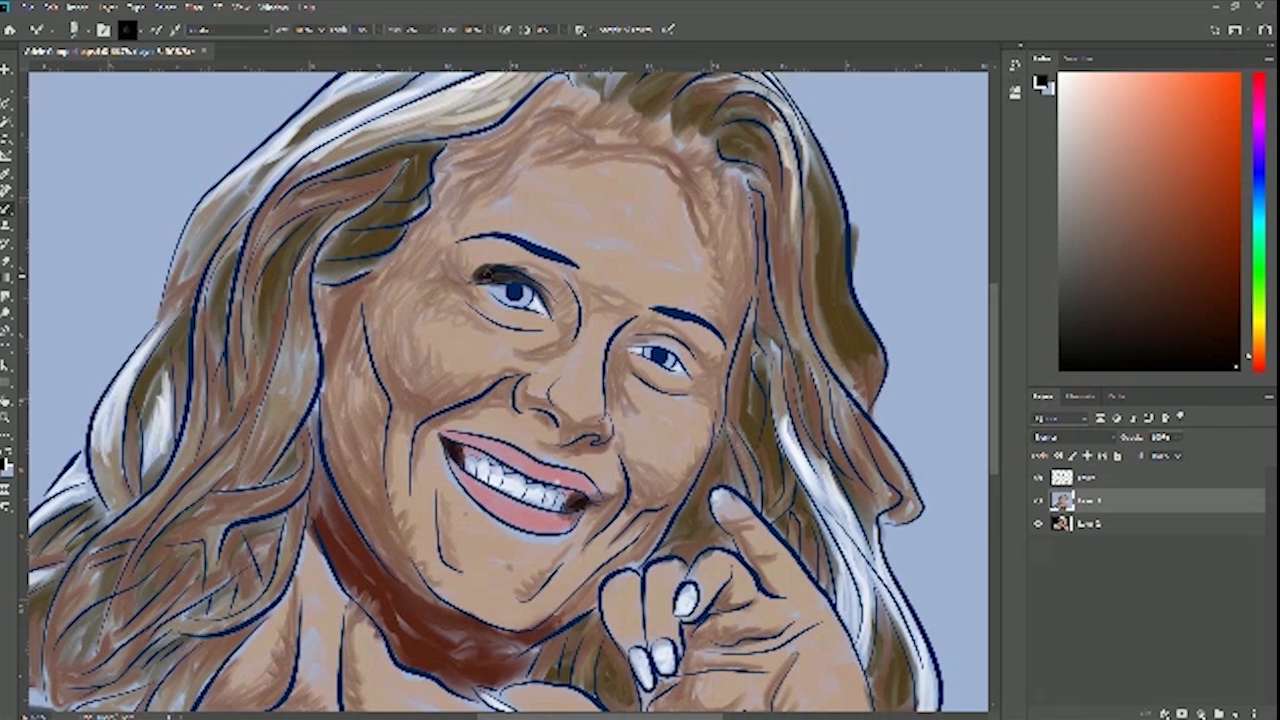
drag(482, 274, 537, 282)
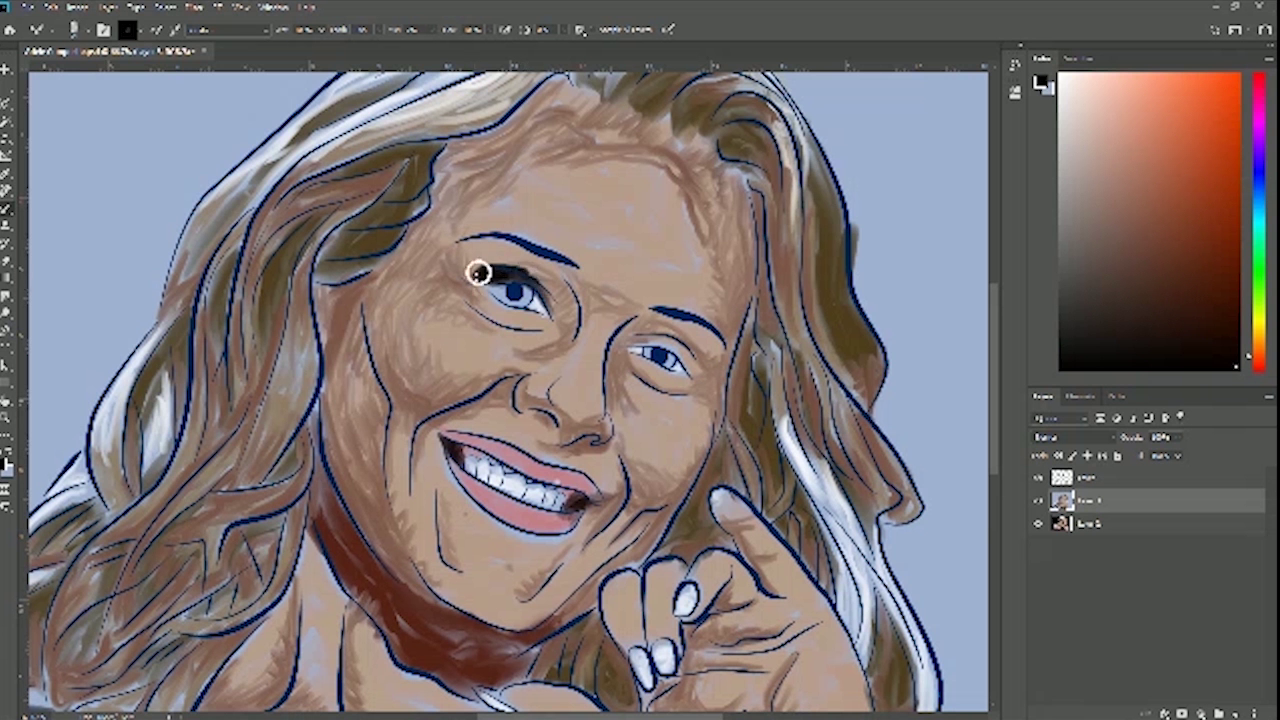
Try to extend the black shading around the outer corner of that eye, checking it against the reference photo
right_click(470, 271)
click(470, 273)
drag(471, 272, 489, 299)
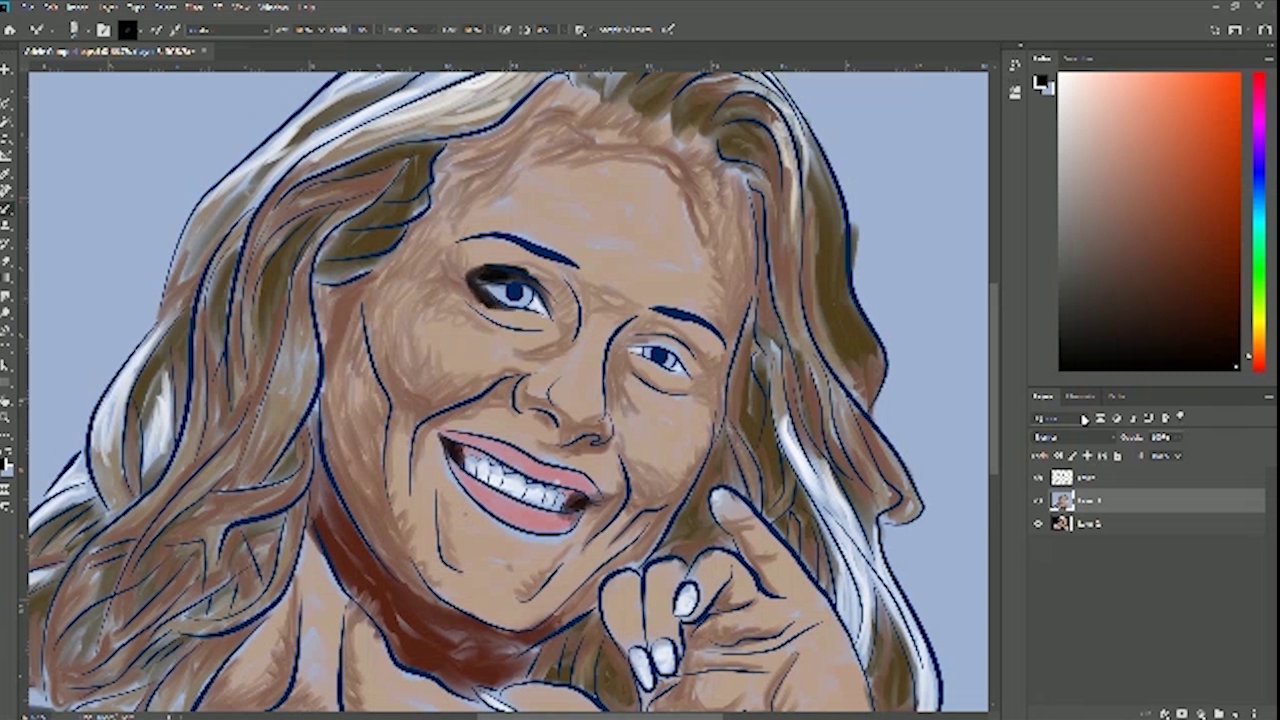
click(1039, 501)
click(1039, 501)
drag(1043, 480, 1048, 455)
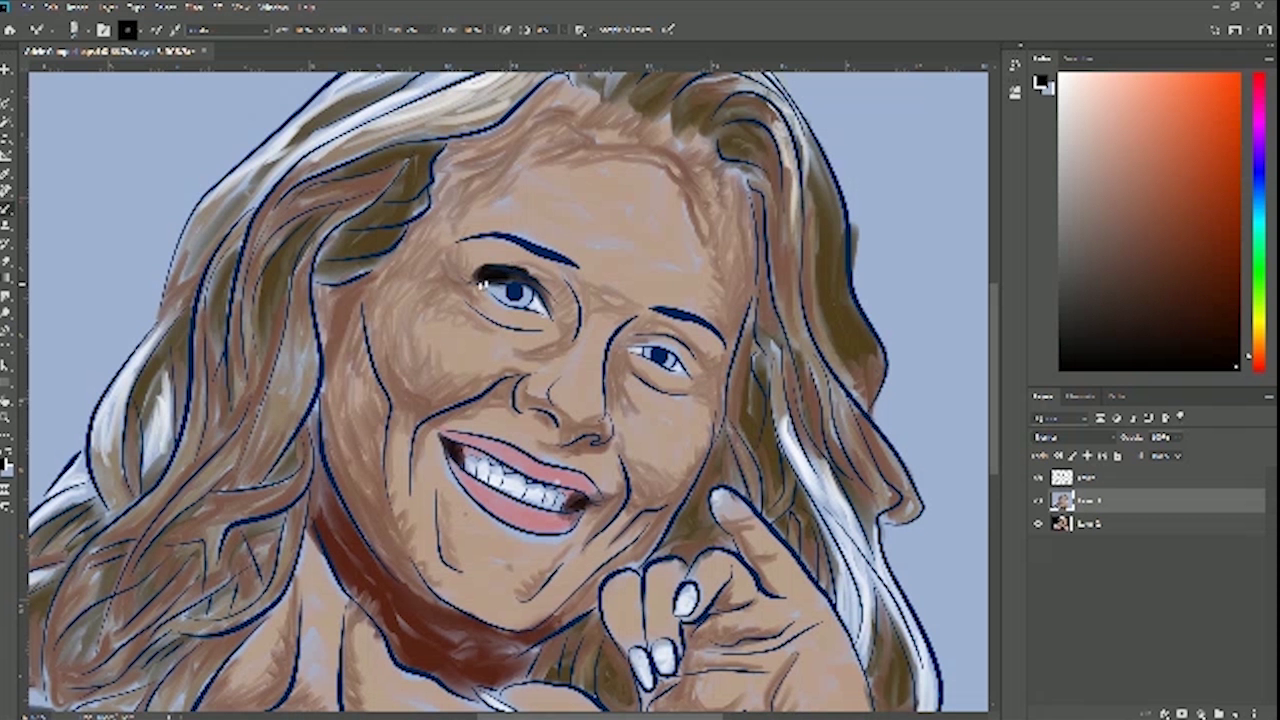
Paint the upper eyelid and outer corner of the eye nearer the raised hand black, following the reference photo
right_click(487, 288)
click(484, 284)
scroll(480, 290, up, 1)
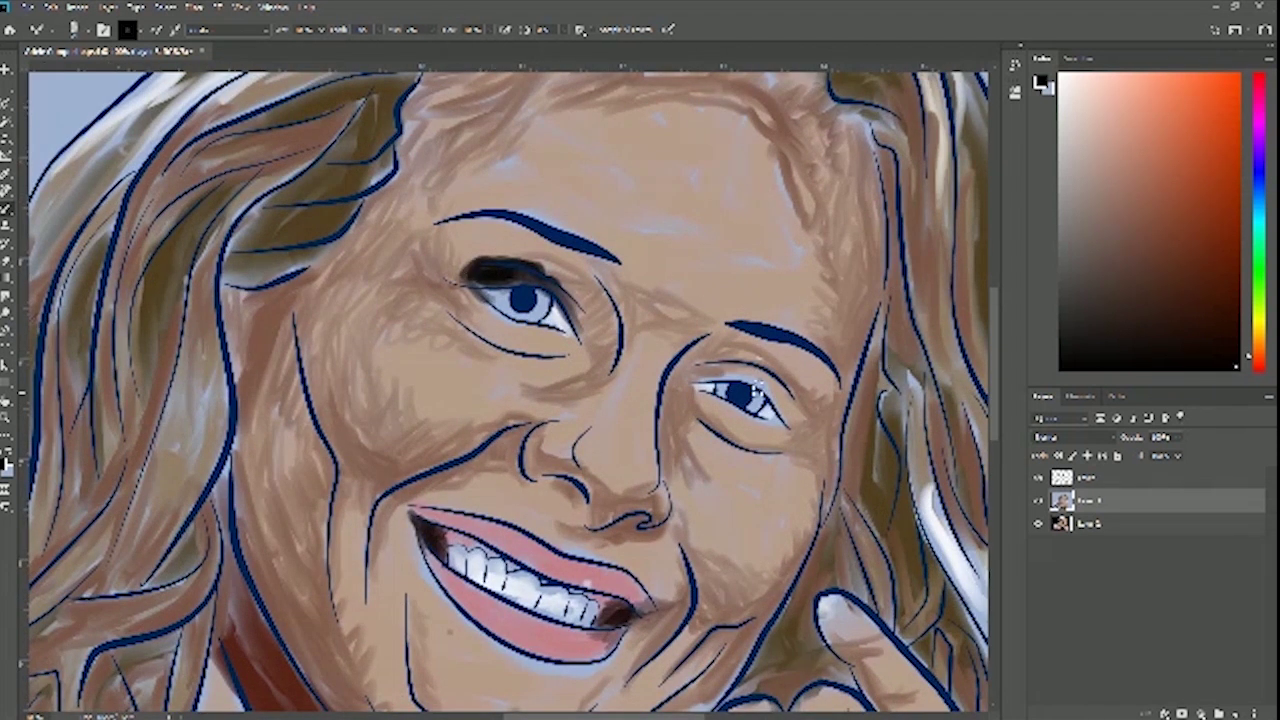
mouse_move(773, 387)
mouse_down()
mouse_move(729, 380)
mouse_move(765, 387)
mouse_move(796, 426)
mouse_move(762, 382)
mouse_move(732, 380)
mouse_move(790, 400)
mouse_move(796, 412)
mouse_move(726, 373)
mouse_up()
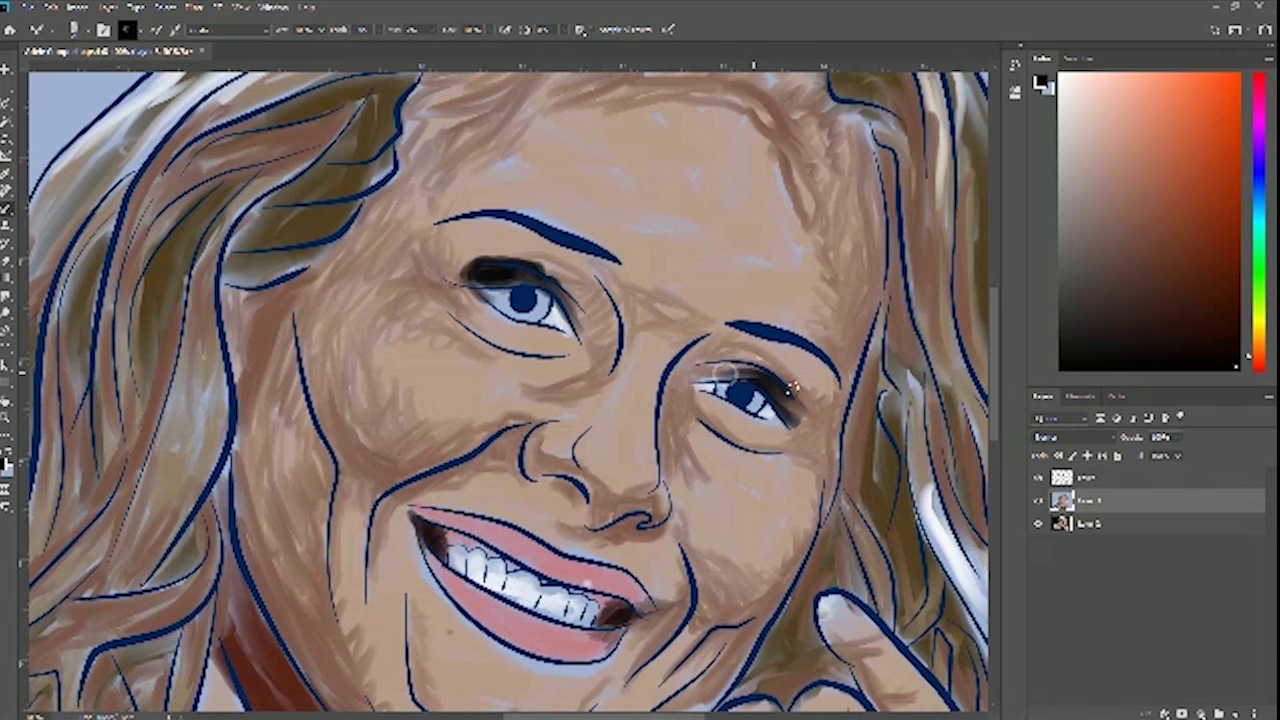
click(1037, 502)
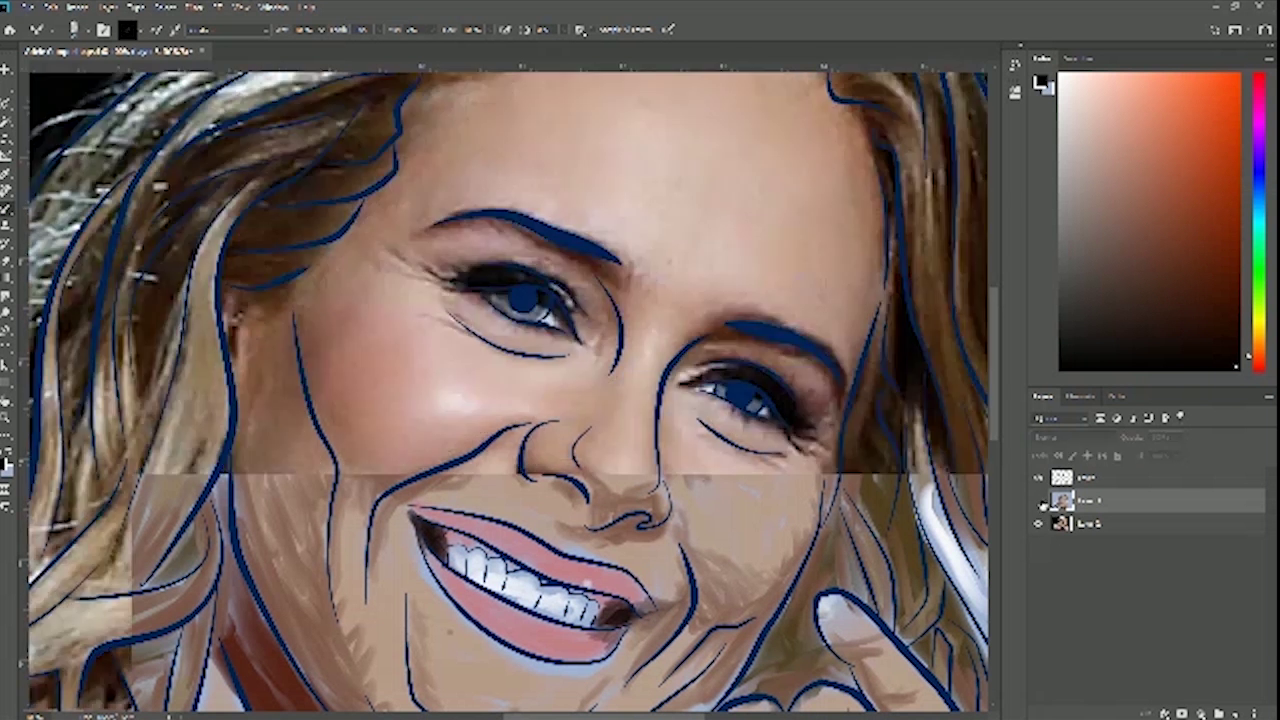
click(1037, 502)
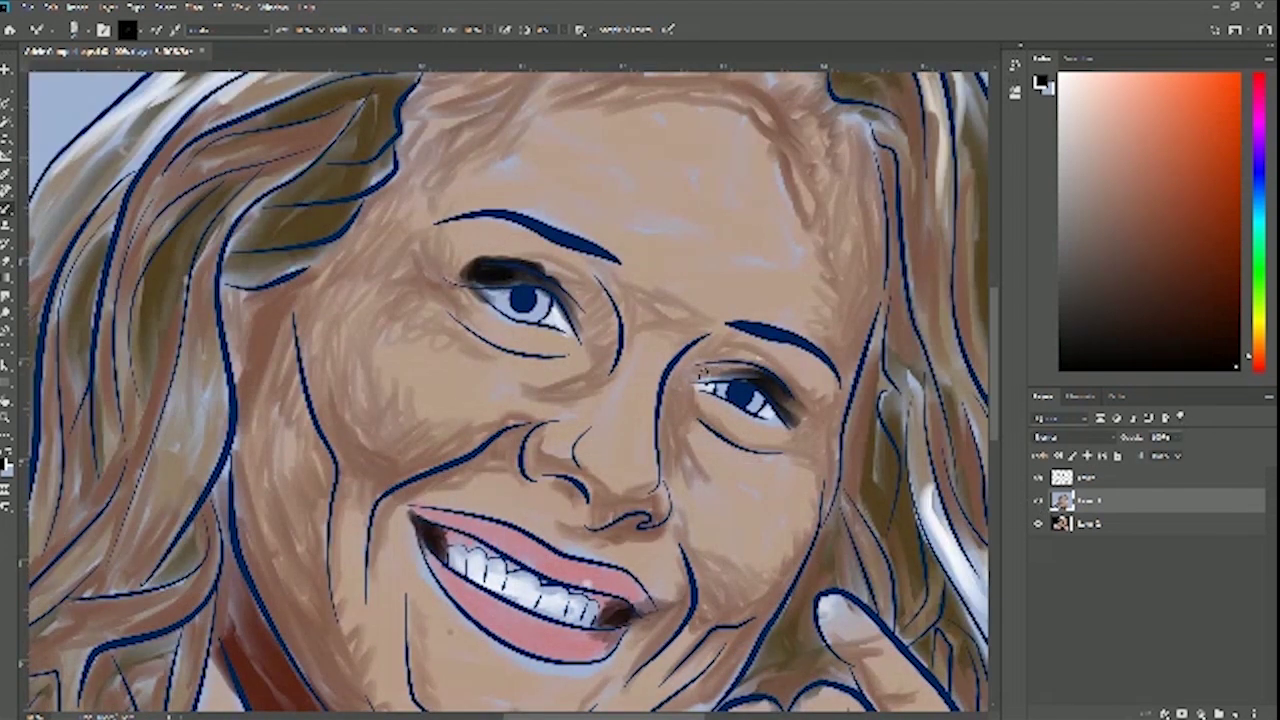
mouse_move(712, 377)
mouse_down()
mouse_move(752, 370)
mouse_move(799, 414)
mouse_up()
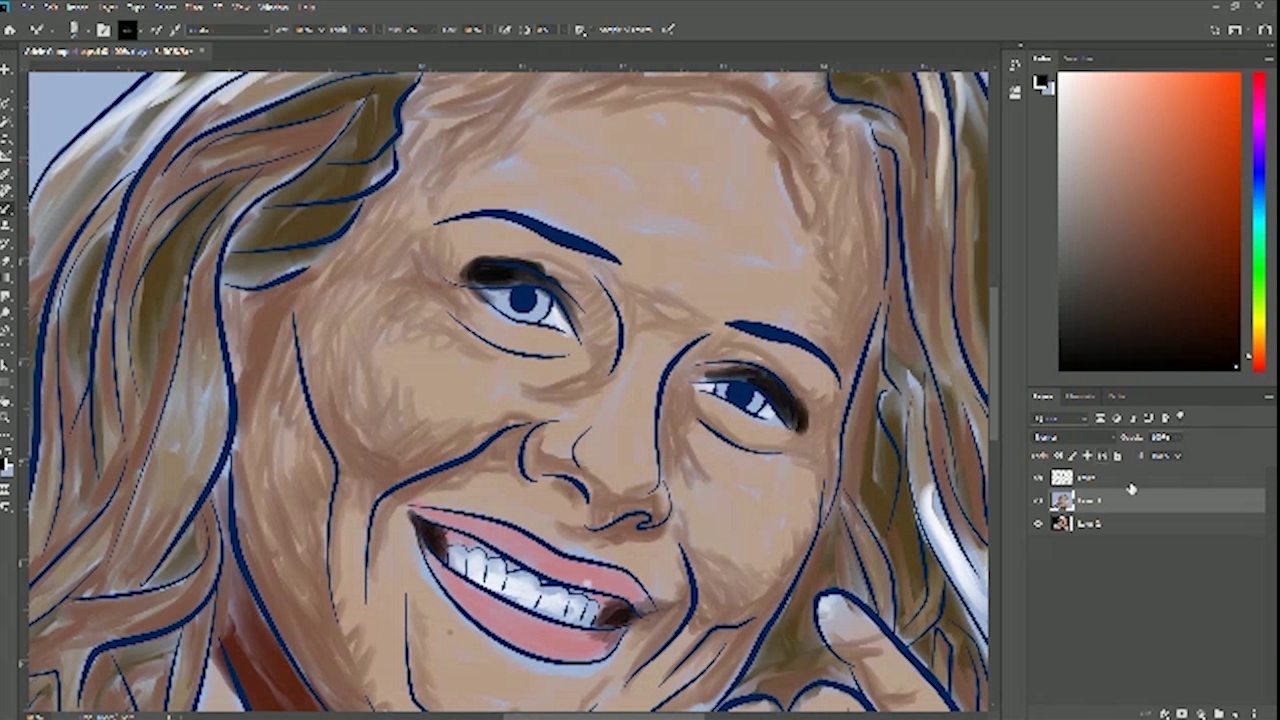
Sample a brown skin-shadow colour from the reference photo with the Eyedropper and return to painting on the paint layer
click(1039, 502)
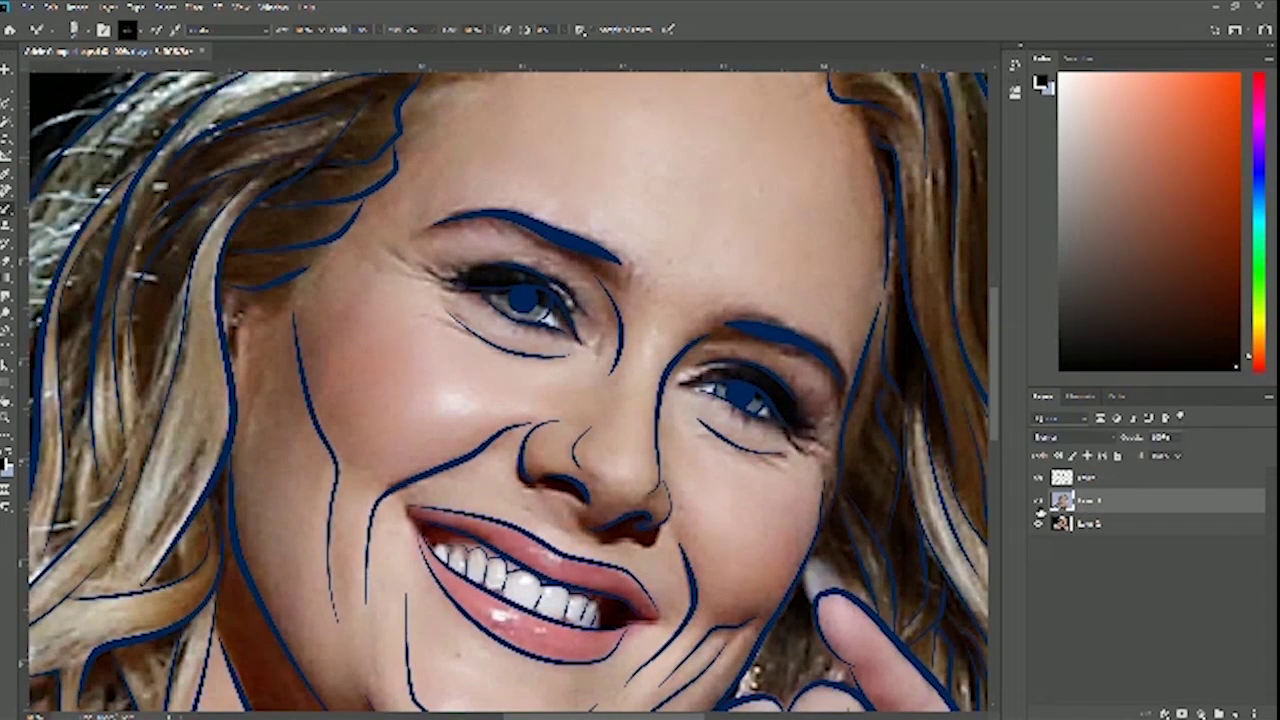
click(1039, 502)
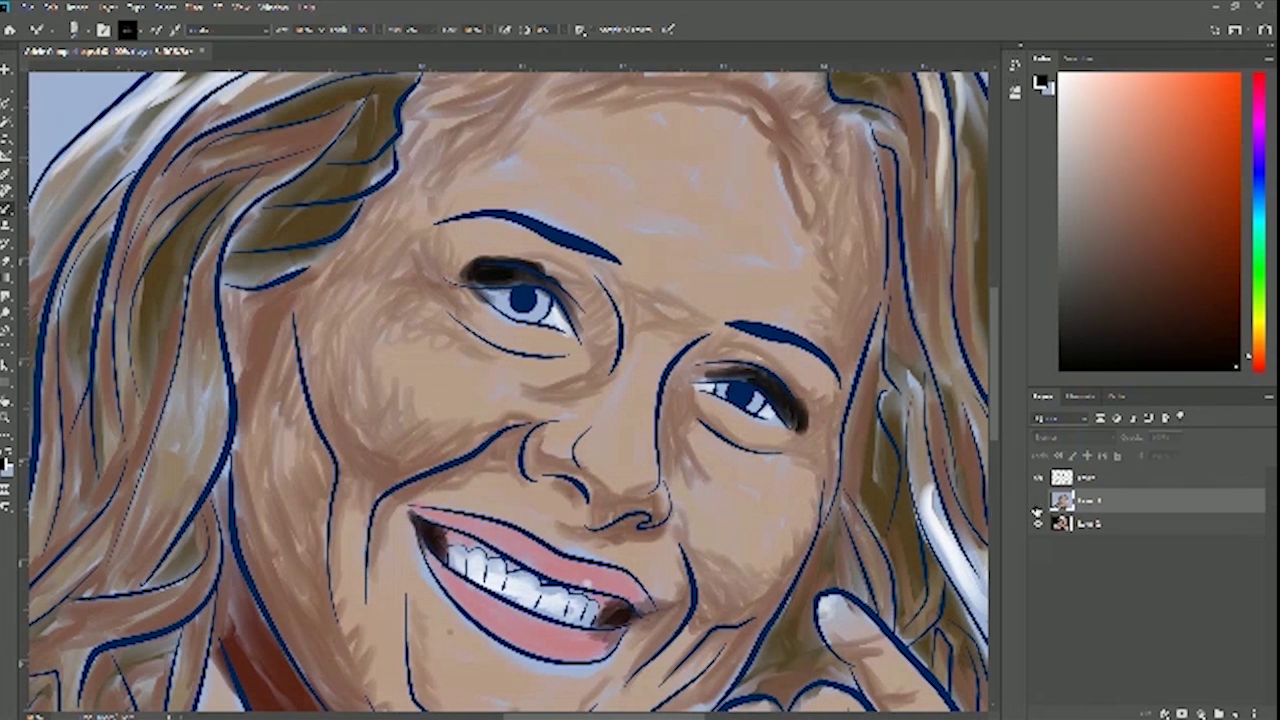
click(1038, 502)
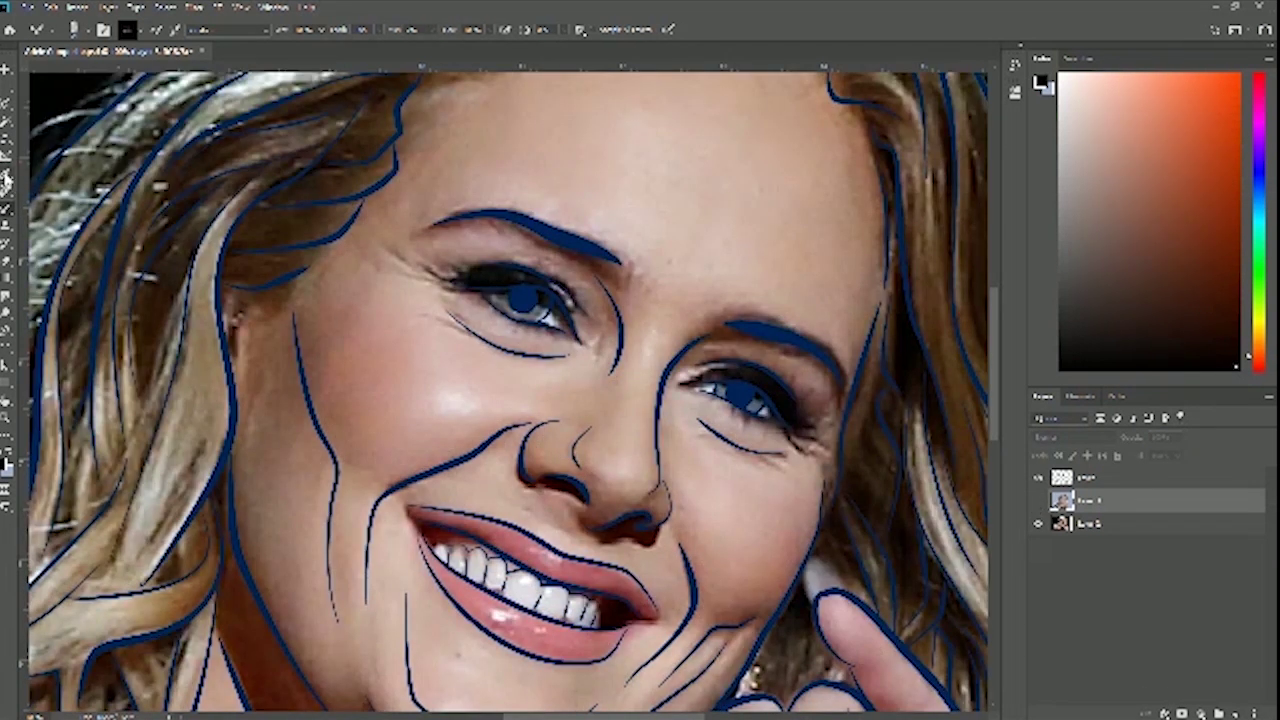
click(7, 180)
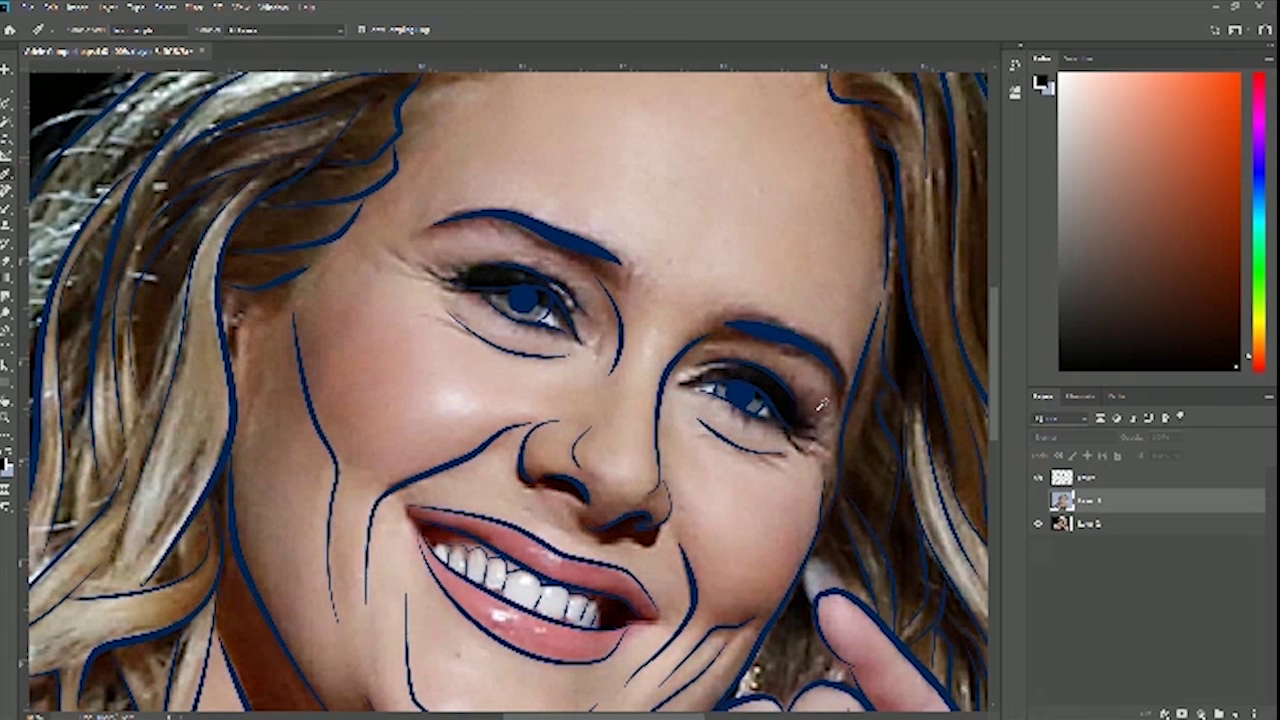
click(400, 246)
click(1038, 501)
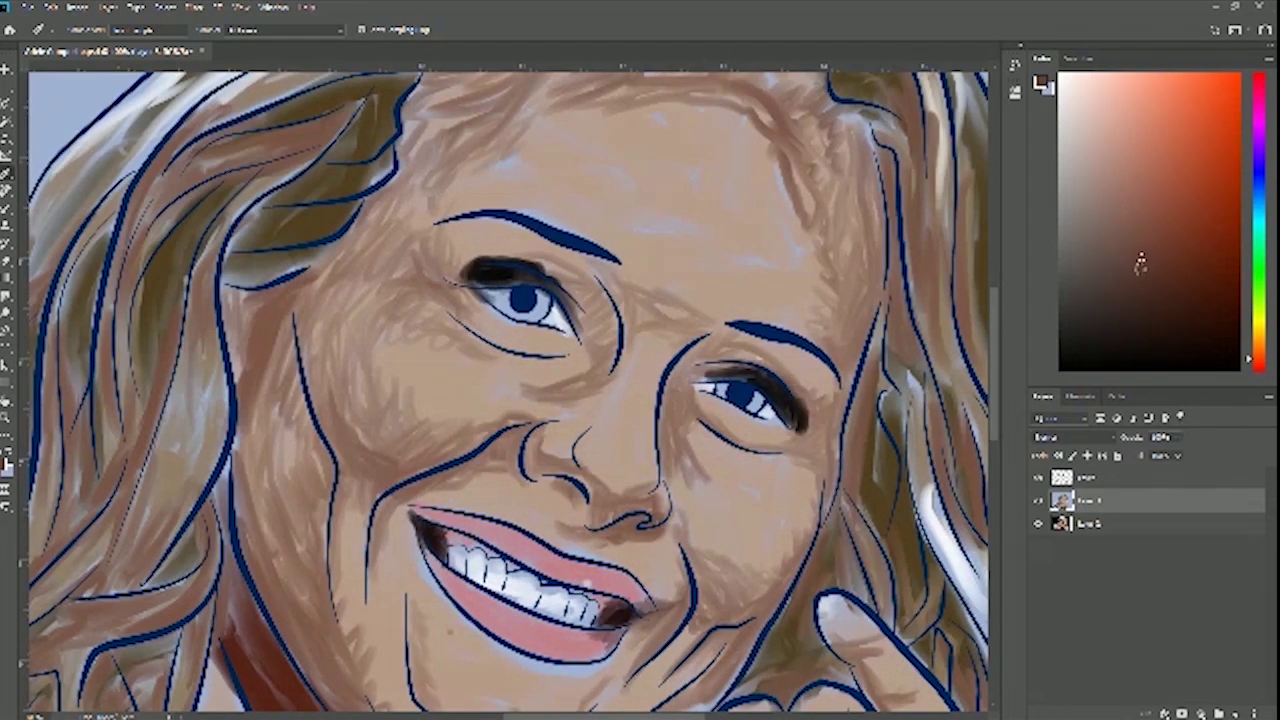
key(e)
key(b)
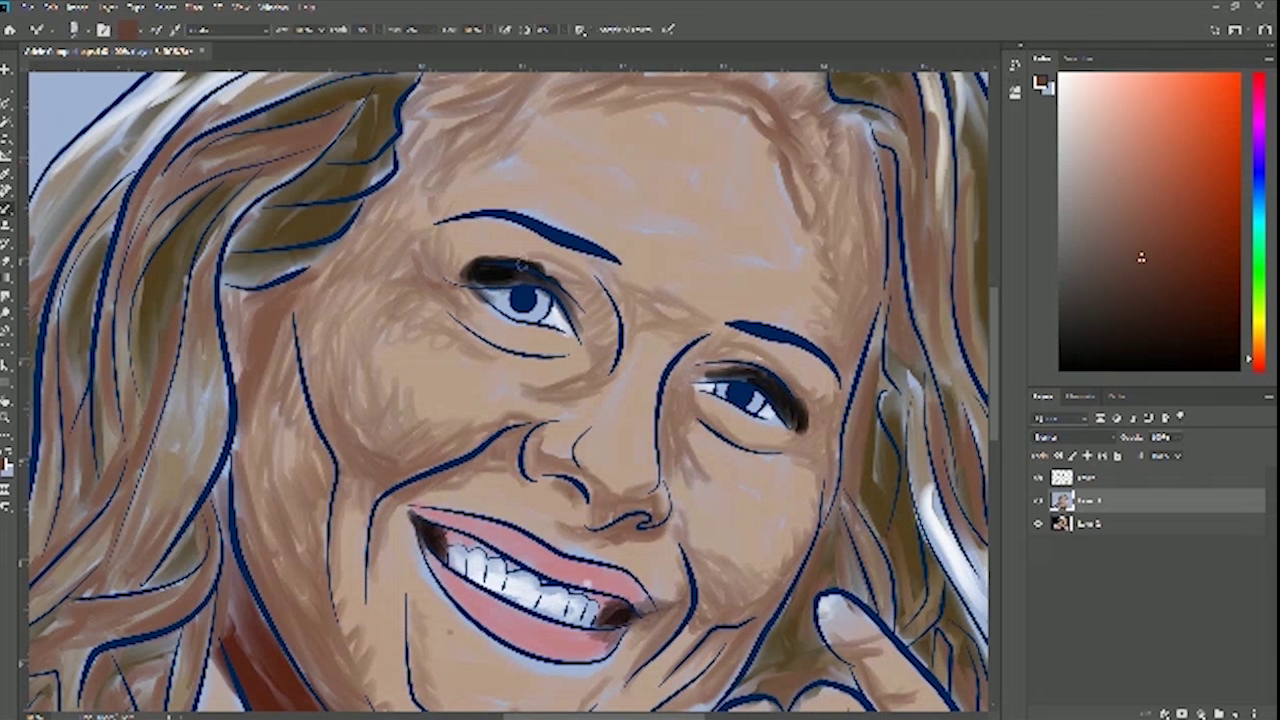
Shade the temple and the side of the face along the hair farther from the hand in the sampled brown
click(1038, 501)
click(1038, 501)
drag(376, 210, 347, 246)
mouse_move(375, 209)
mouse_down()
mouse_move(389, 215)
mouse_move(415, 269)
mouse_move(347, 268)
mouse_move(351, 237)
mouse_move(315, 283)
mouse_move(348, 248)
mouse_move(310, 350)
mouse_move(323, 354)
mouse_move(337, 415)
mouse_move(306, 324)
mouse_move(311, 374)
mouse_move(298, 307)
mouse_move(316, 400)
mouse_move(341, 380)
mouse_move(339, 448)
mouse_move(359, 464)
mouse_move(302, 380)
mouse_move(267, 382)
mouse_move(288, 321)
mouse_move(292, 430)
mouse_move(311, 456)
mouse_move(280, 382)
mouse_up()
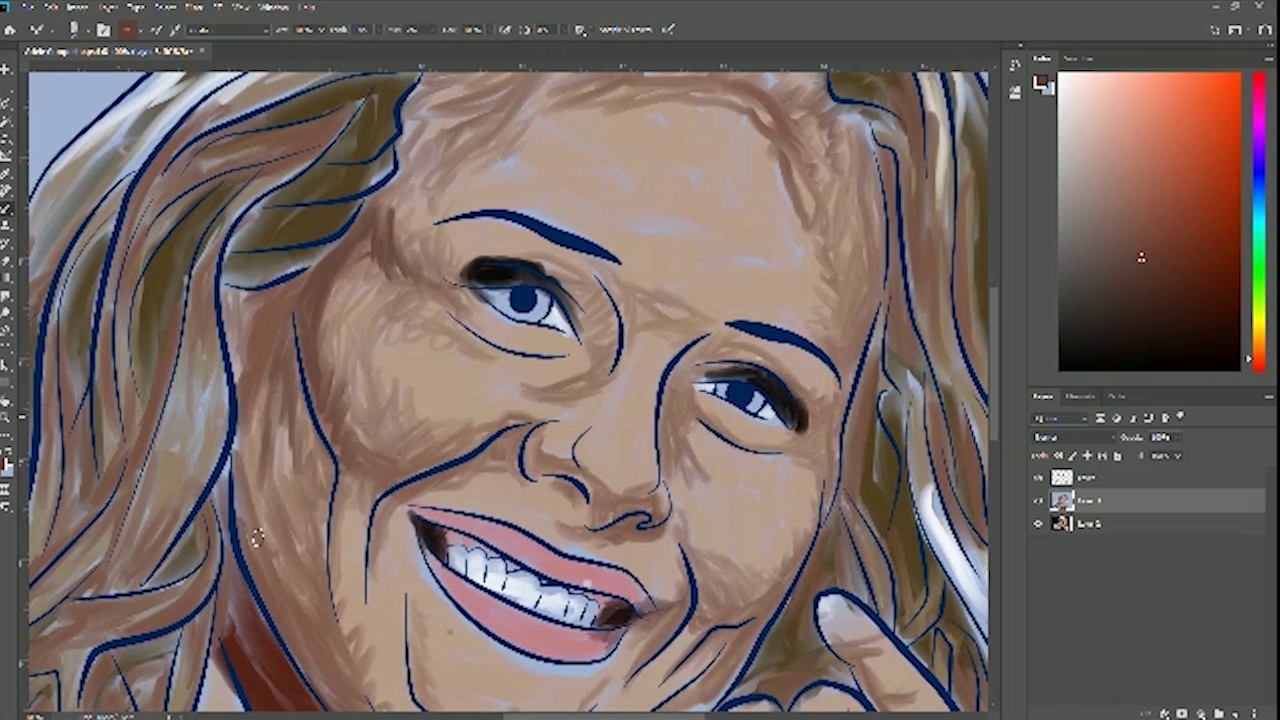
mouse_move(244, 461)
mouse_down()
mouse_move(249, 518)
mouse_move(252, 465)
mouse_move(268, 544)
mouse_move(290, 438)
mouse_move(290, 575)
mouse_move(306, 506)
mouse_move(323, 632)
mouse_move(312, 598)
mouse_up()
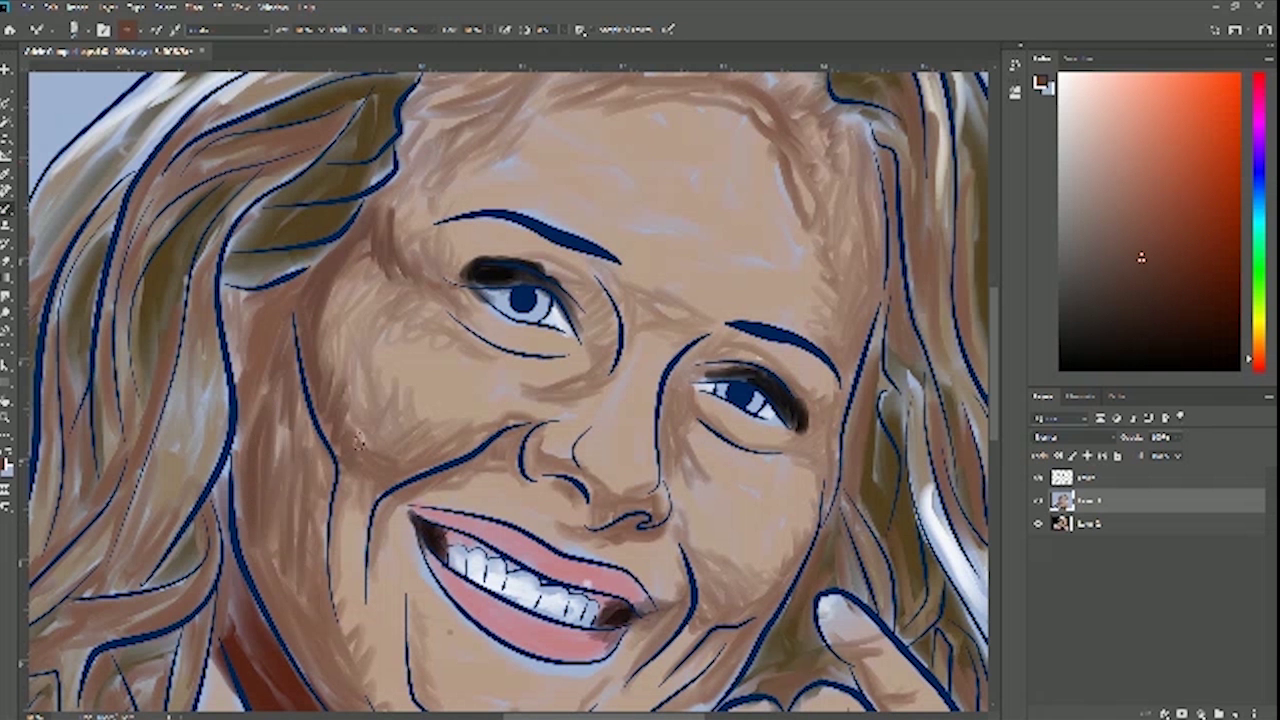
Deepen the brown shading on the cheek and along the jaw on the side away from the hand
drag(371, 469, 418, 302)
drag(320, 424, 402, 558)
drag(323, 467, 352, 506)
mouse_move(295, 366)
mouse_down()
mouse_move(360, 472)
mouse_move(380, 480)
mouse_move(372, 502)
mouse_up()
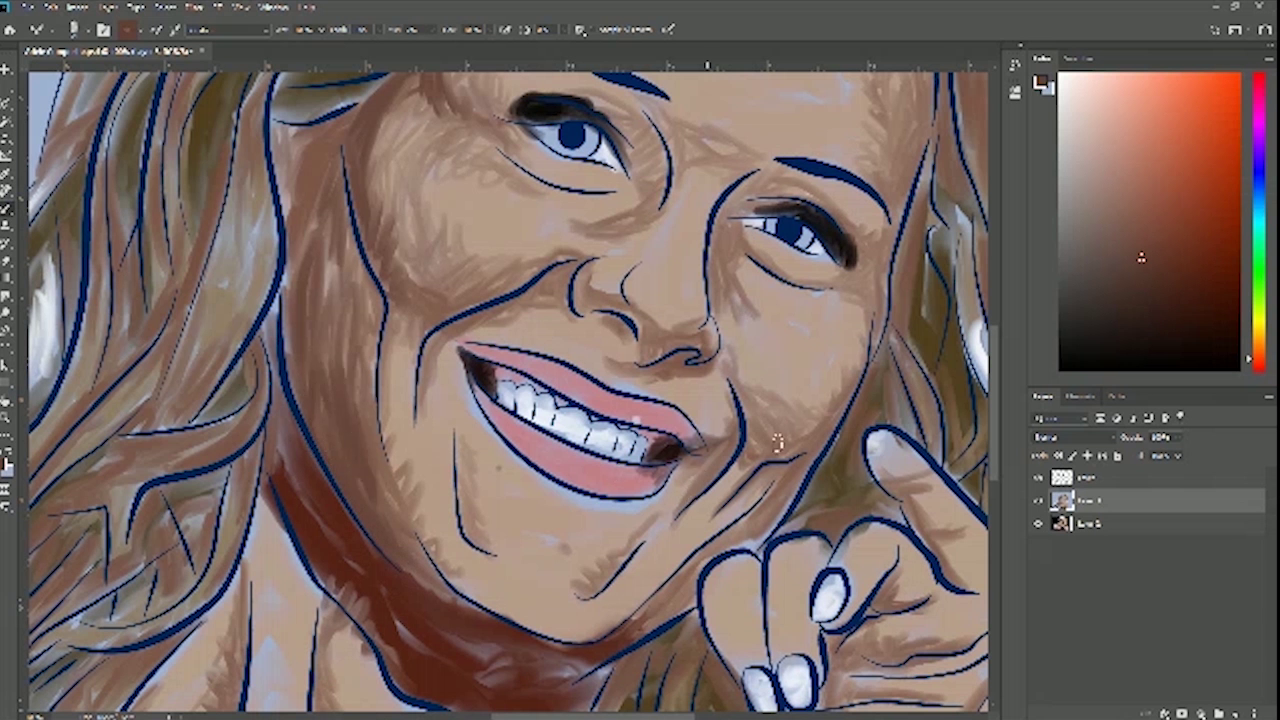
Shade the lower cheek beside the raised hand, the adjacent face edge and the nearby outer eye corner in brown
mouse_move(824, 431)
mouse_down()
mouse_move(832, 402)
mouse_move(836, 419)
mouse_move(788, 482)
mouse_move(787, 463)
mouse_move(780, 491)
mouse_move(831, 432)
mouse_up()
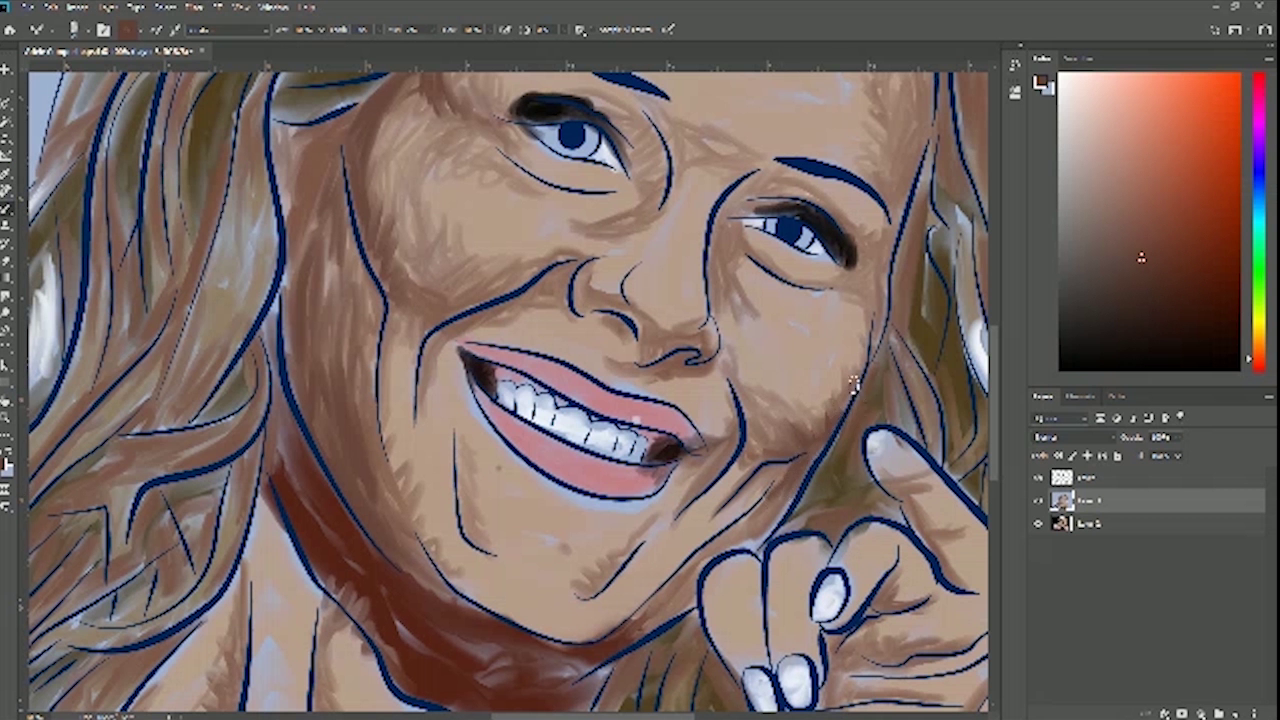
mouse_move(882, 290)
mouse_down()
mouse_move(875, 342)
mouse_move(885, 281)
mouse_move(869, 290)
mouse_move(875, 337)
mouse_up()
mouse_move(852, 262)
mouse_down()
mouse_move(878, 254)
mouse_move(849, 252)
mouse_move(877, 265)
mouse_move(880, 250)
mouse_move(858, 237)
mouse_move(878, 278)
mouse_up()
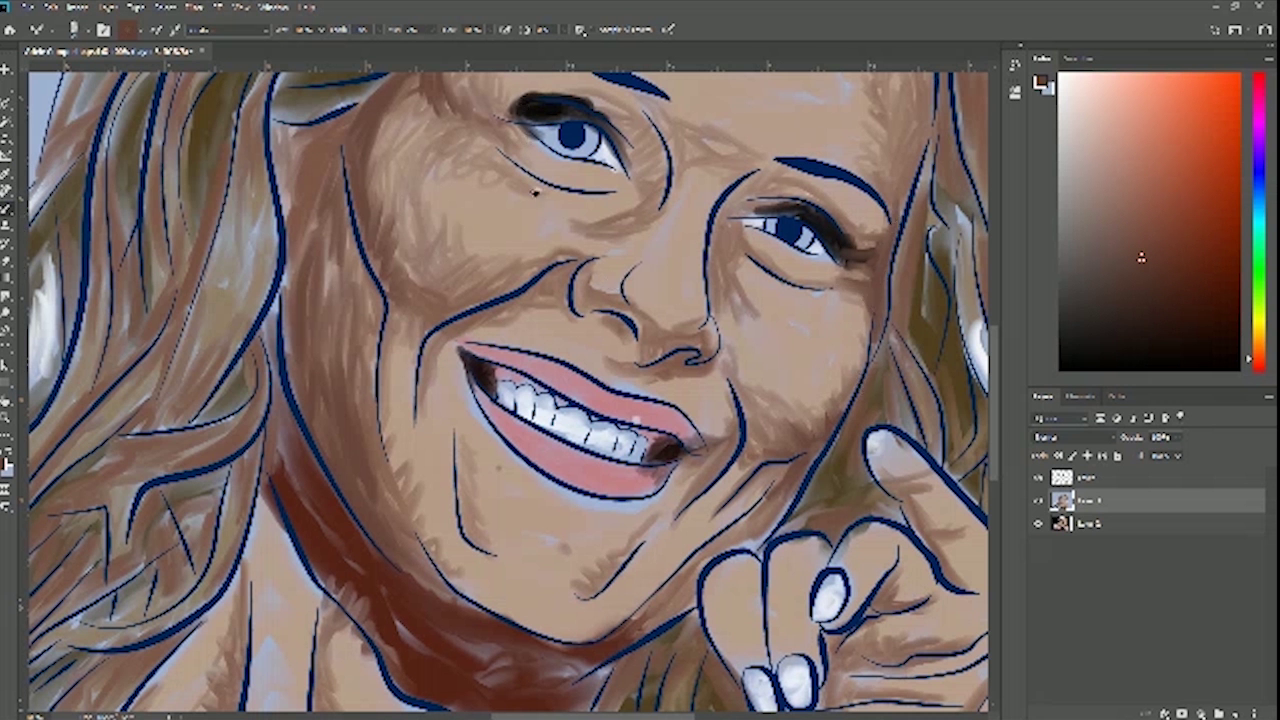
Shade the skin between the temple and the outer corner of the eye farther from the hand in brown
scroll(528, 140, up, 3)
click(1037, 500)
click(1037, 500)
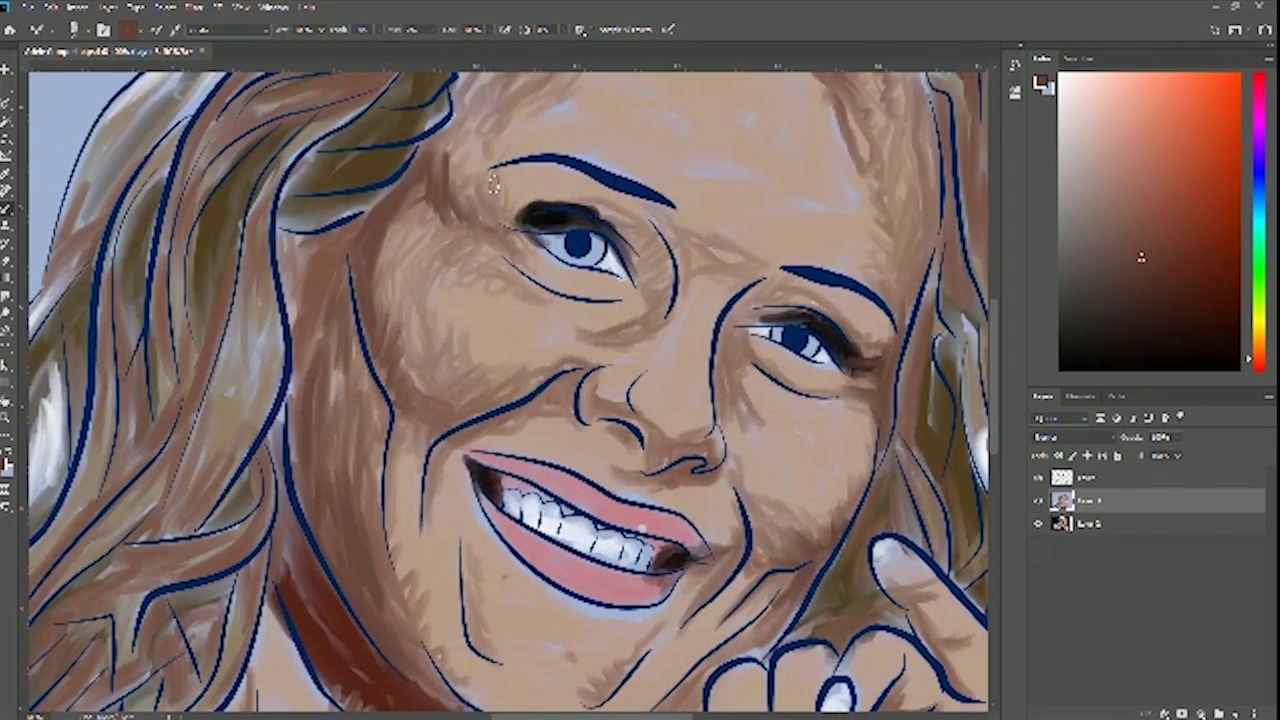
mouse_move(513, 225)
mouse_down()
mouse_move(490, 204)
mouse_move(488, 180)
mouse_move(500, 221)
mouse_move(489, 194)
mouse_move(503, 223)
mouse_up()
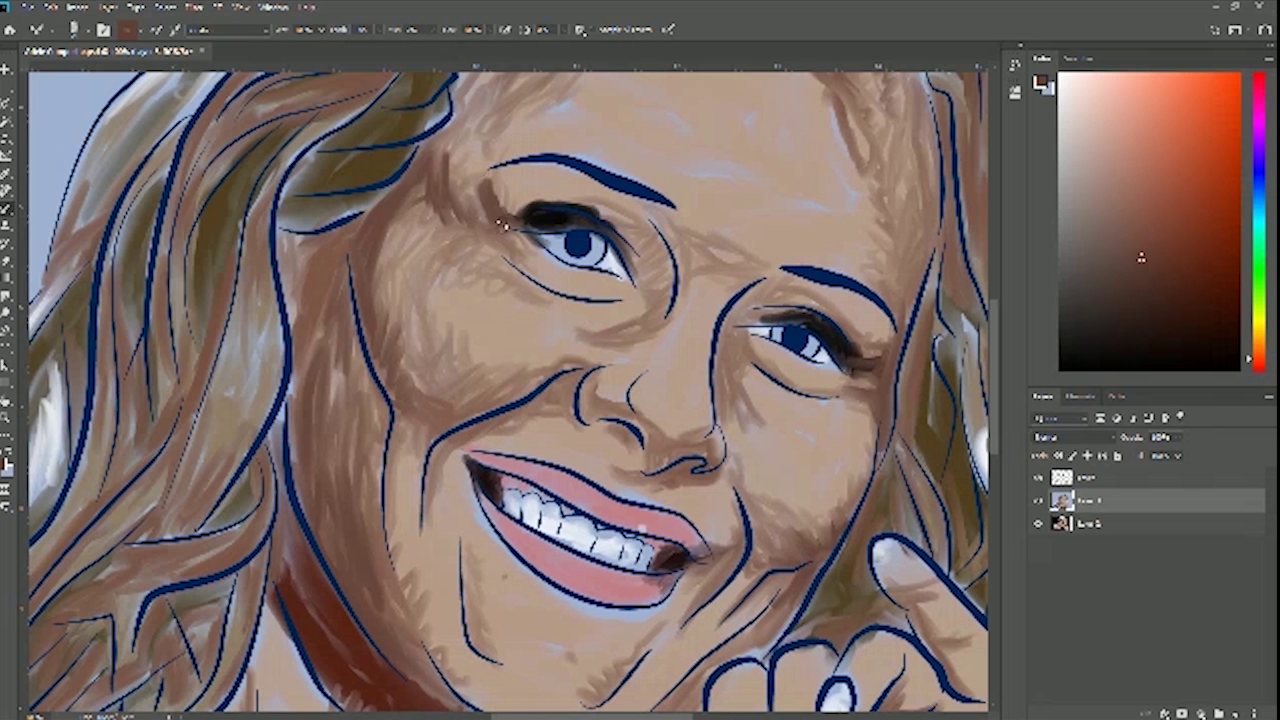
mouse_move(518, 216)
mouse_down()
mouse_move(491, 205)
mouse_move(523, 212)
mouse_move(495, 190)
mouse_up()
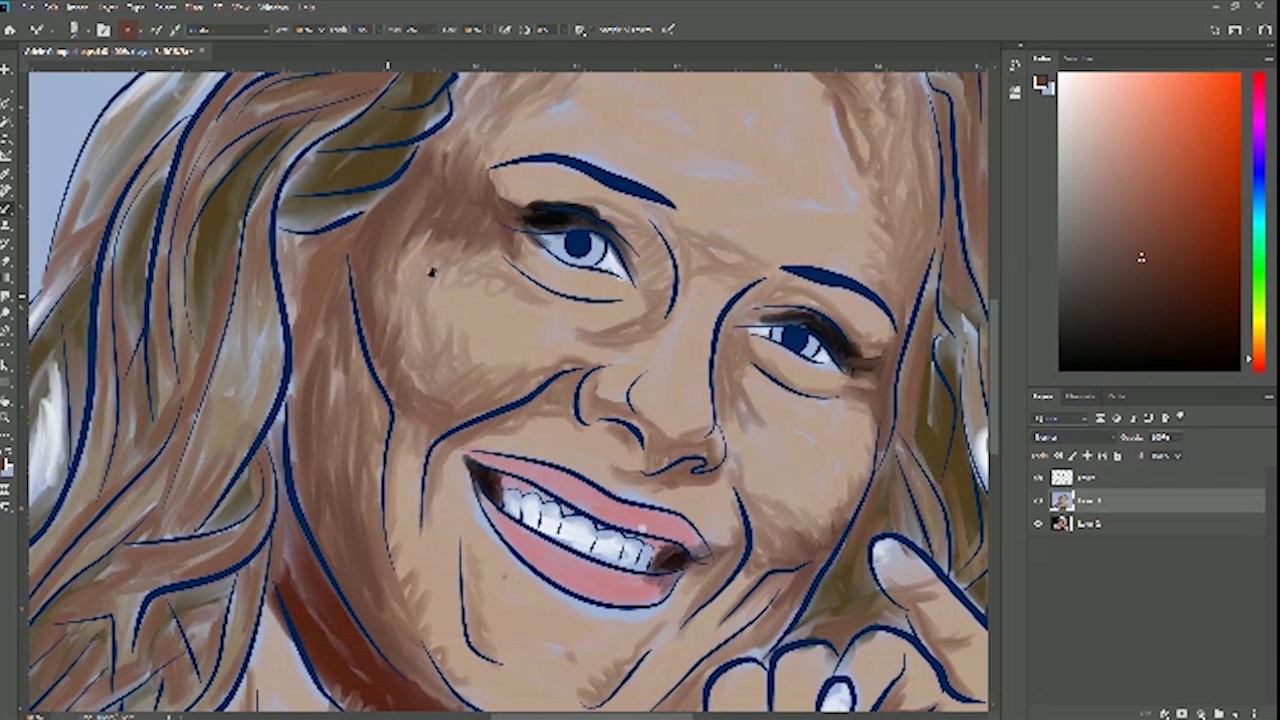
Shade the forehead along the hairline down to the temple on the hand side in brown, and compare with the reference photo
scroll(432, 271, up, 3)
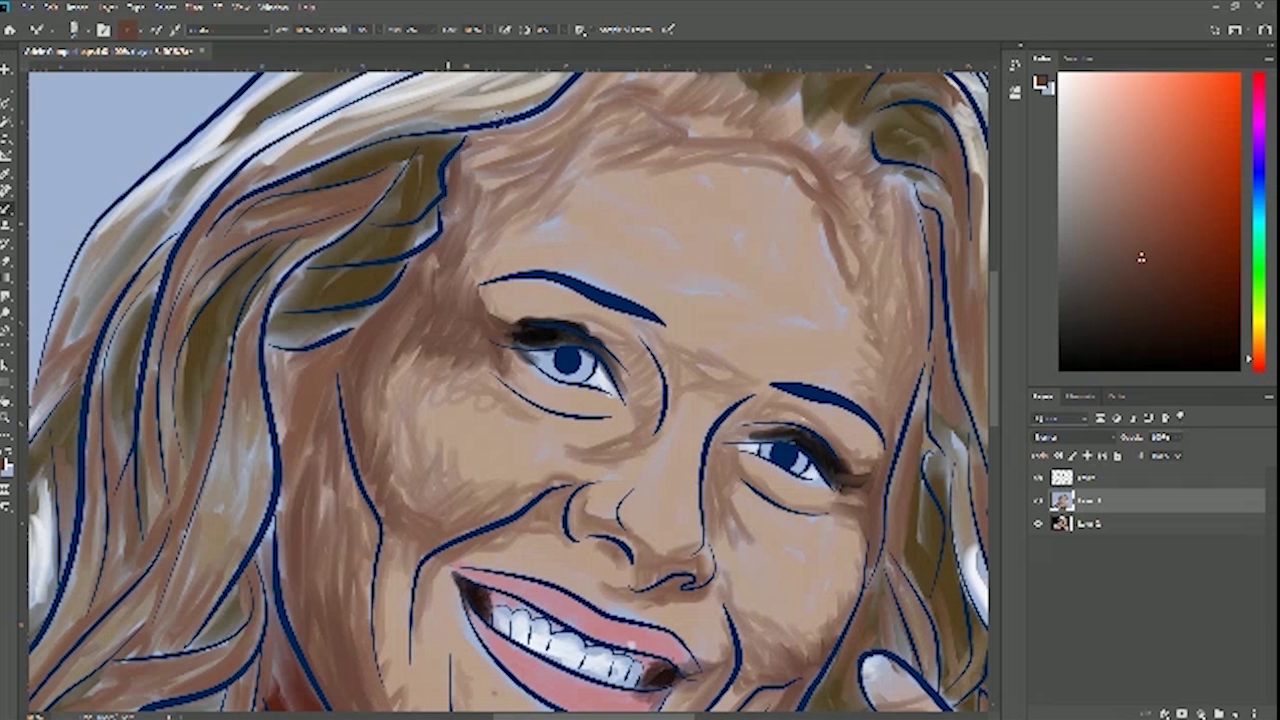
mouse_move(519, 146)
mouse_down()
mouse_move(499, 152)
mouse_move(459, 190)
mouse_move(506, 135)
mouse_move(474, 151)
mouse_move(559, 105)
mouse_move(556, 141)
mouse_move(600, 126)
mouse_move(633, 145)
mouse_move(576, 148)
mouse_move(539, 168)
mouse_move(603, 140)
mouse_move(550, 150)
mouse_move(590, 128)
mouse_move(556, 152)
mouse_move(609, 140)
mouse_move(536, 179)
mouse_move(523, 200)
mouse_move(584, 177)
mouse_move(526, 206)
mouse_move(605, 179)
mouse_move(530, 193)
mouse_move(638, 147)
mouse_move(637, 172)
mouse_move(680, 159)
mouse_move(675, 173)
mouse_move(631, 144)
mouse_move(673, 174)
mouse_move(637, 172)
mouse_move(693, 189)
mouse_move(625, 197)
mouse_move(690, 189)
mouse_move(706, 202)
mouse_move(675, 187)
mouse_move(643, 204)
mouse_move(656, 150)
mouse_move(804, 195)
mouse_move(758, 228)
mouse_move(728, 212)
mouse_up()
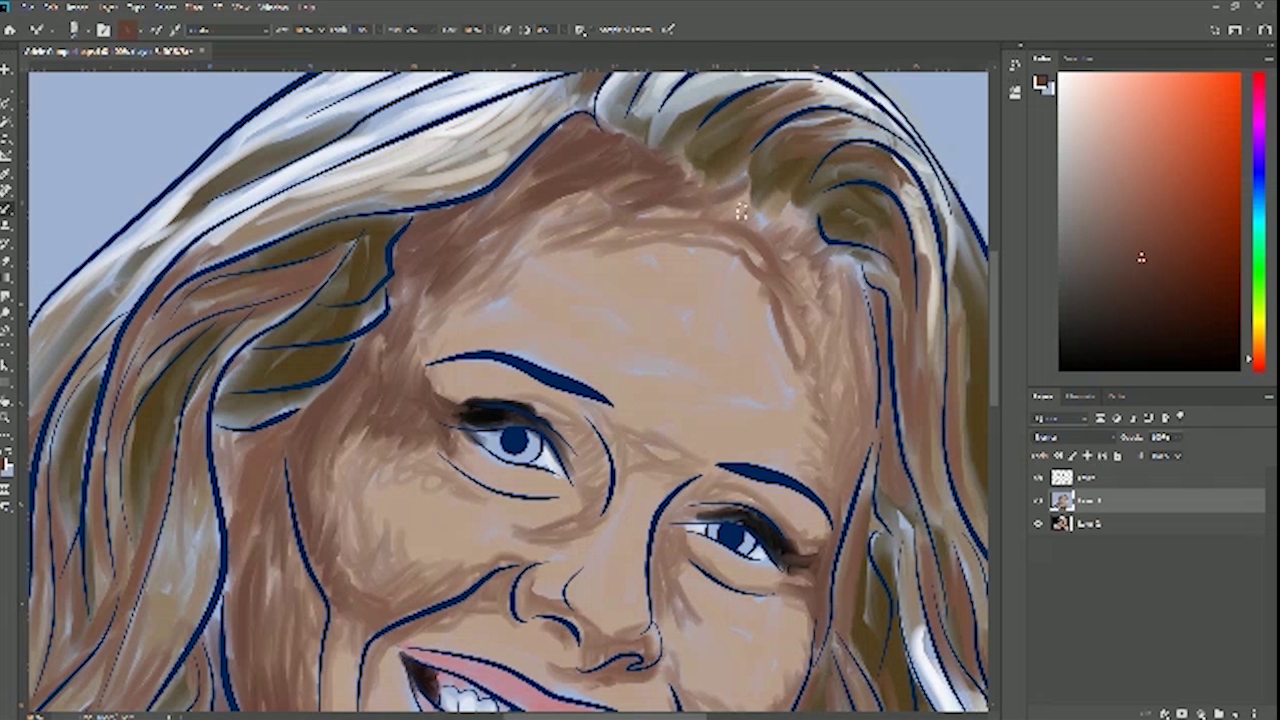
mouse_move(739, 201)
mouse_down()
mouse_move(781, 222)
mouse_move(764, 213)
mouse_move(794, 204)
mouse_move(758, 218)
mouse_move(809, 238)
mouse_move(795, 217)
mouse_move(717, 194)
mouse_move(693, 207)
mouse_move(760, 234)
mouse_move(739, 215)
mouse_move(796, 266)
mouse_move(788, 251)
mouse_move(772, 263)
mouse_move(804, 254)
mouse_move(786, 234)
mouse_move(854, 280)
mouse_move(866, 331)
mouse_move(846, 298)
mouse_move(852, 331)
mouse_move(826, 286)
mouse_move(807, 310)
mouse_move(850, 374)
mouse_move(860, 457)
mouse_up()
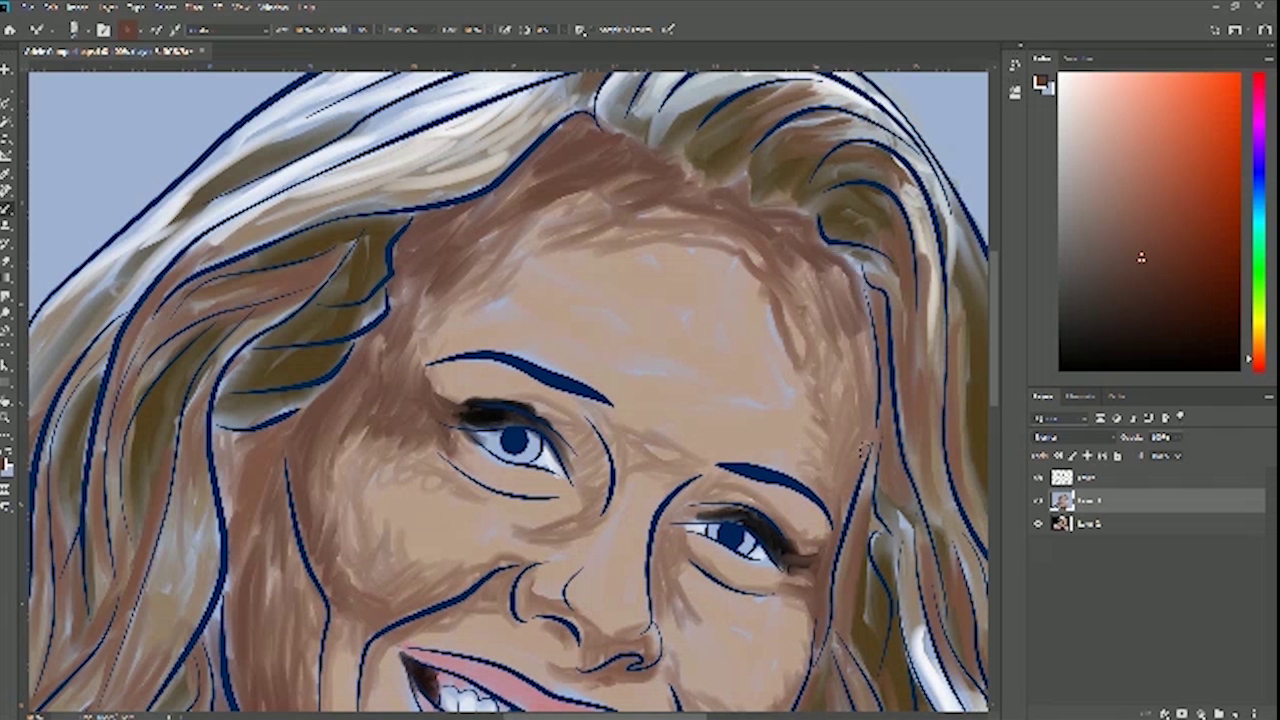
click(1039, 504)
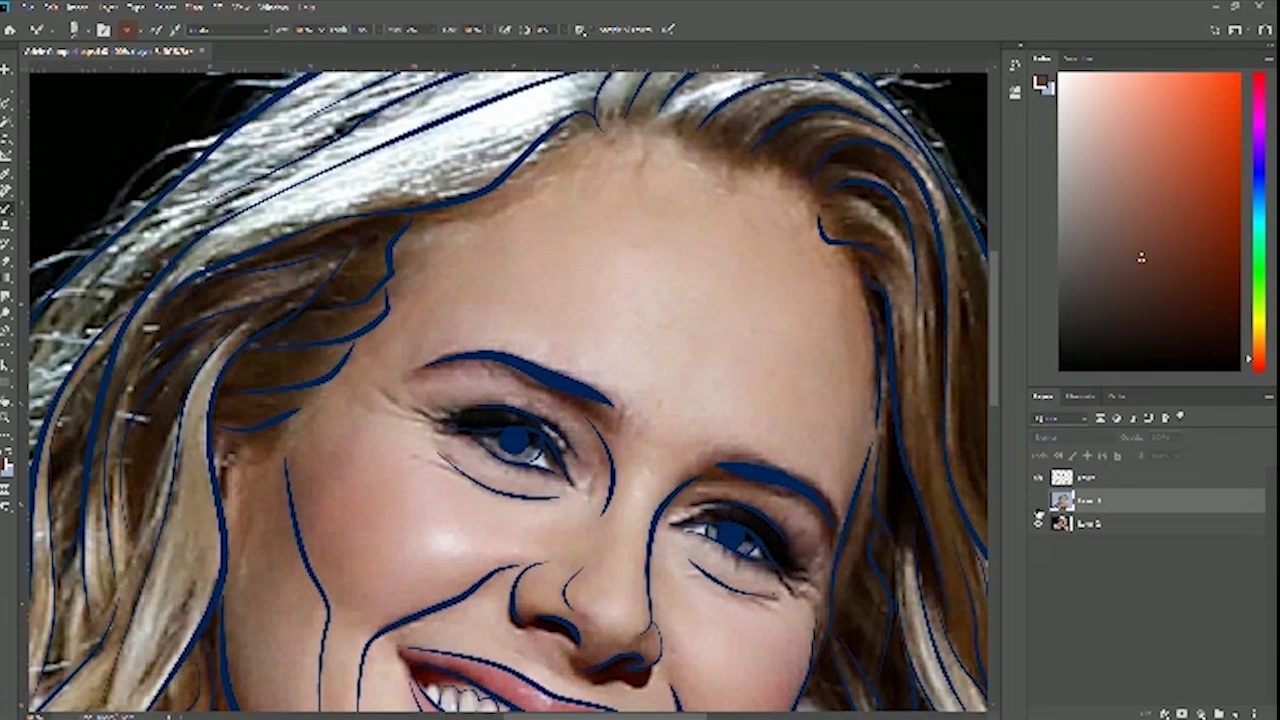
click(1038, 504)
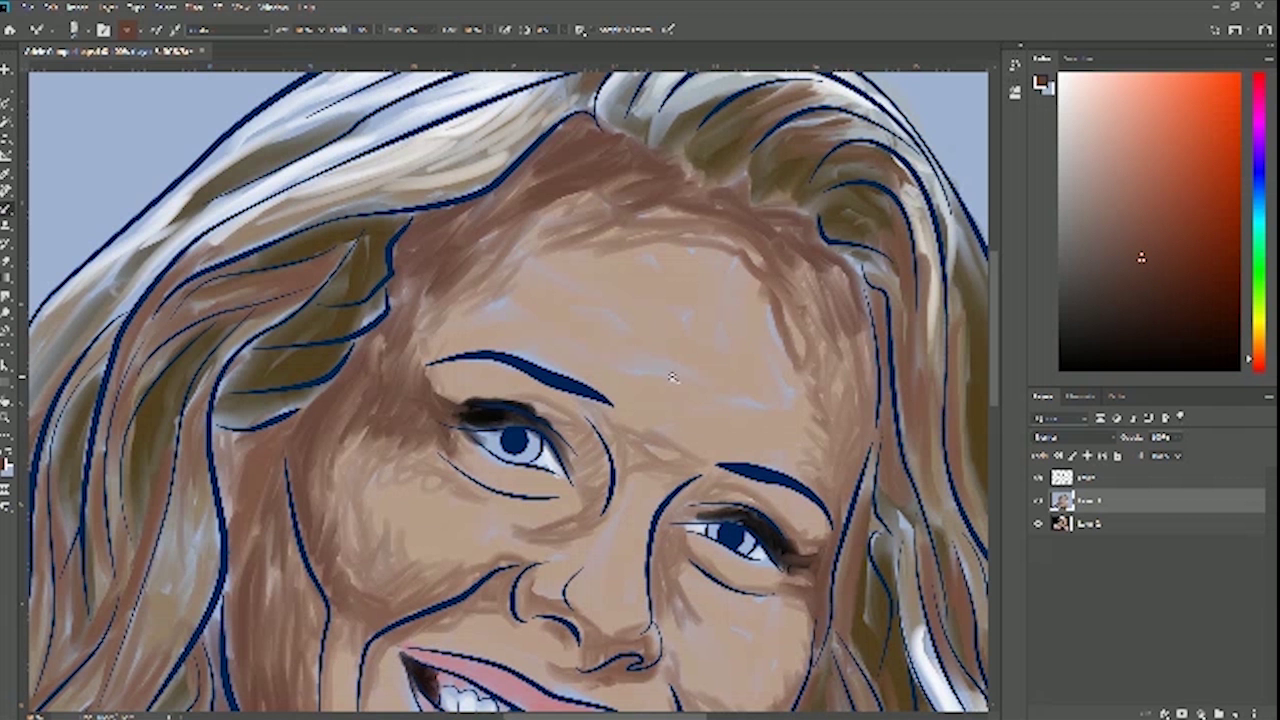
Sample the dark reddish brown from the neck shadow and shade the side of the face and outer cheek away from the hand
scroll(672, 377, down, 2)
drag(663, 419, 652, 293)
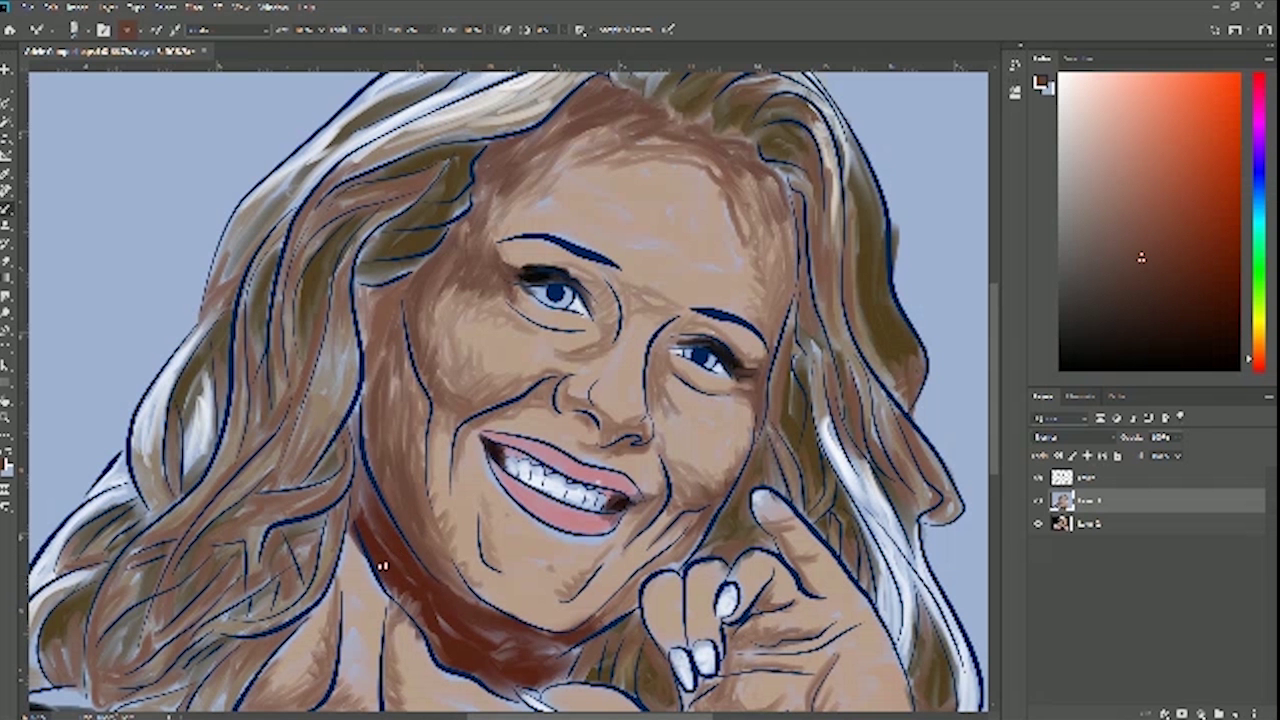
alt+click(385, 590)
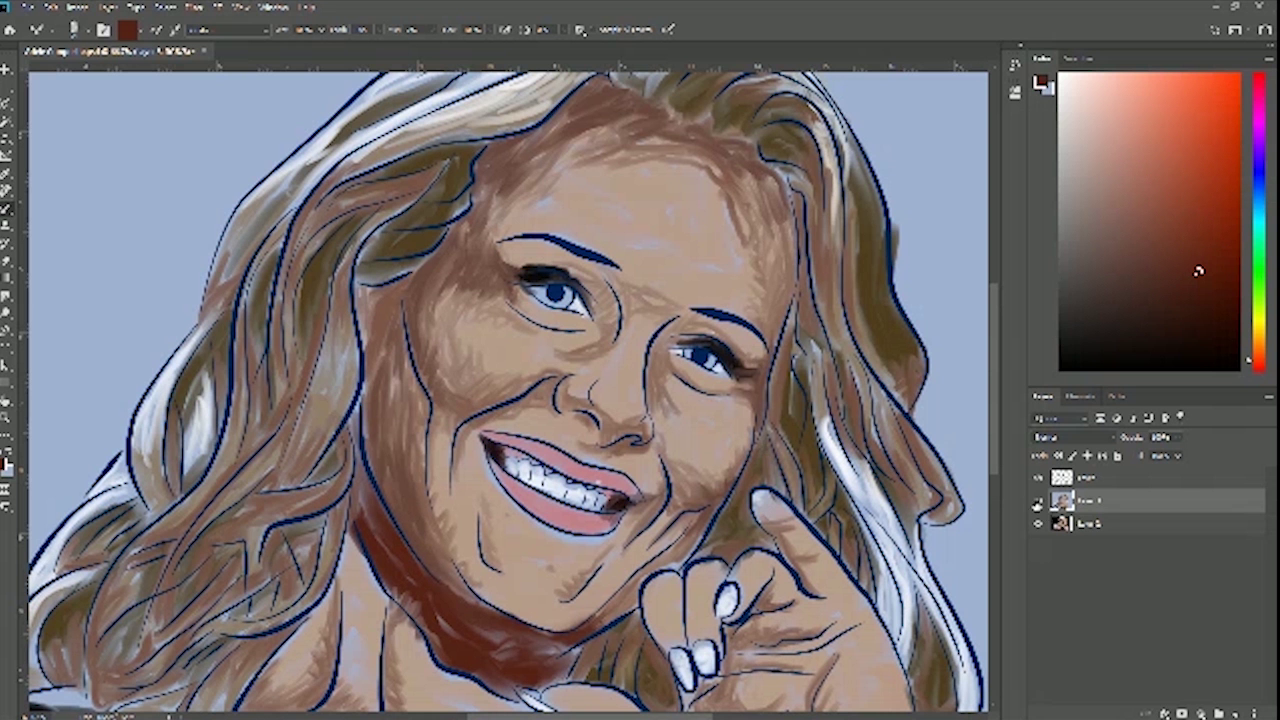
click(1038, 501)
click(1038, 501)
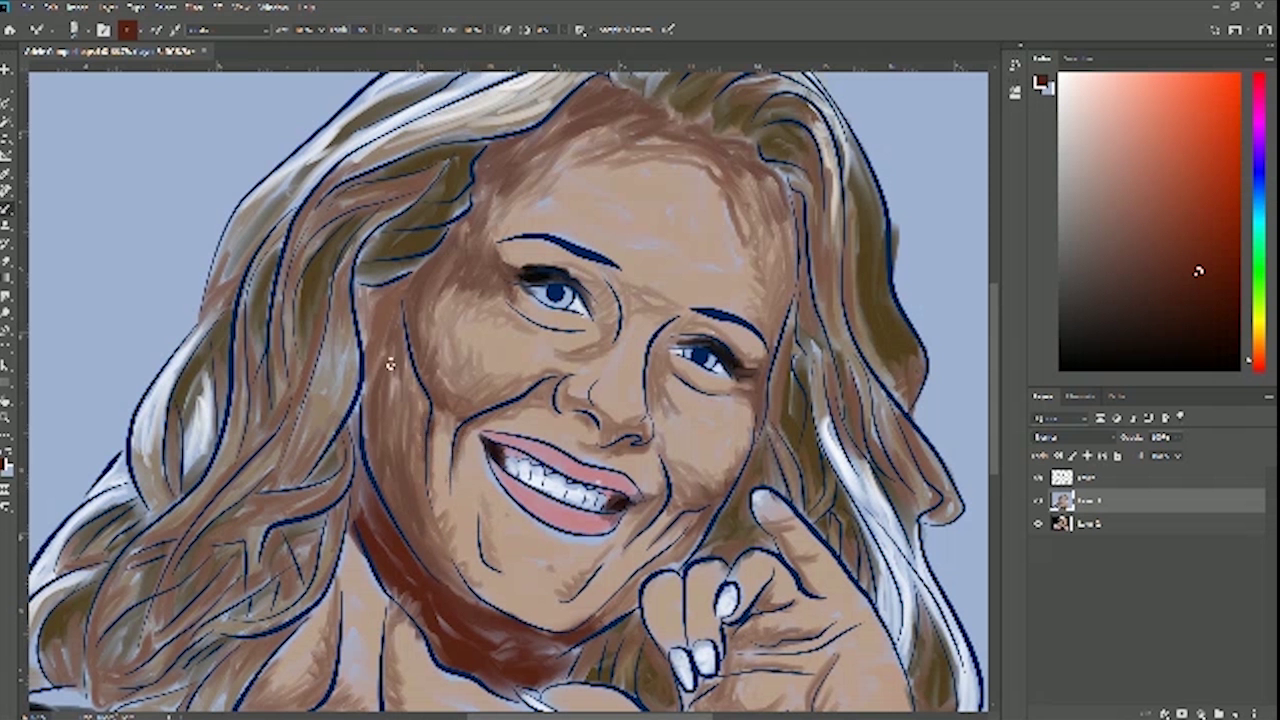
drag(422, 407, 427, 405)
mouse_move(391, 367)
mouse_down()
mouse_move(368, 390)
mouse_move(390, 308)
mouse_move(379, 367)
mouse_up()
mouse_move(386, 315)
mouse_down()
mouse_move(372, 388)
mouse_move(417, 306)
mouse_move(411, 324)
mouse_up()
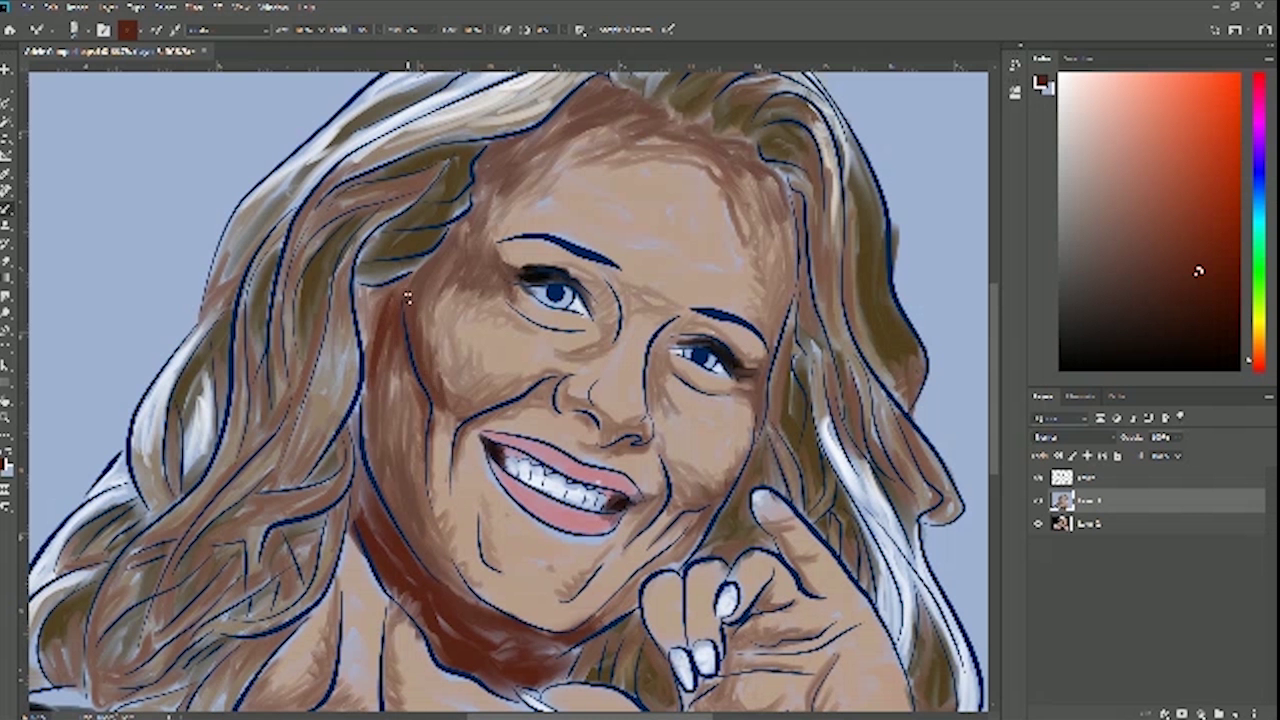
drag(394, 385, 420, 428)
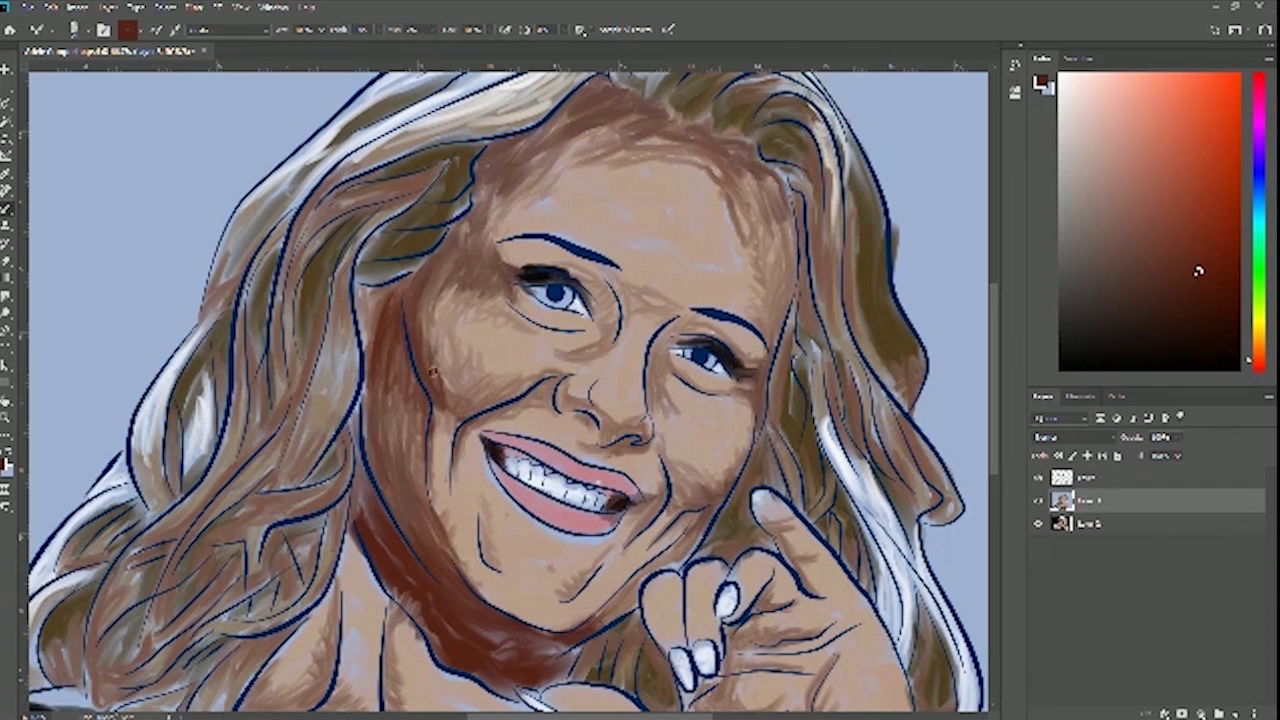
drag(436, 328, 508, 401)
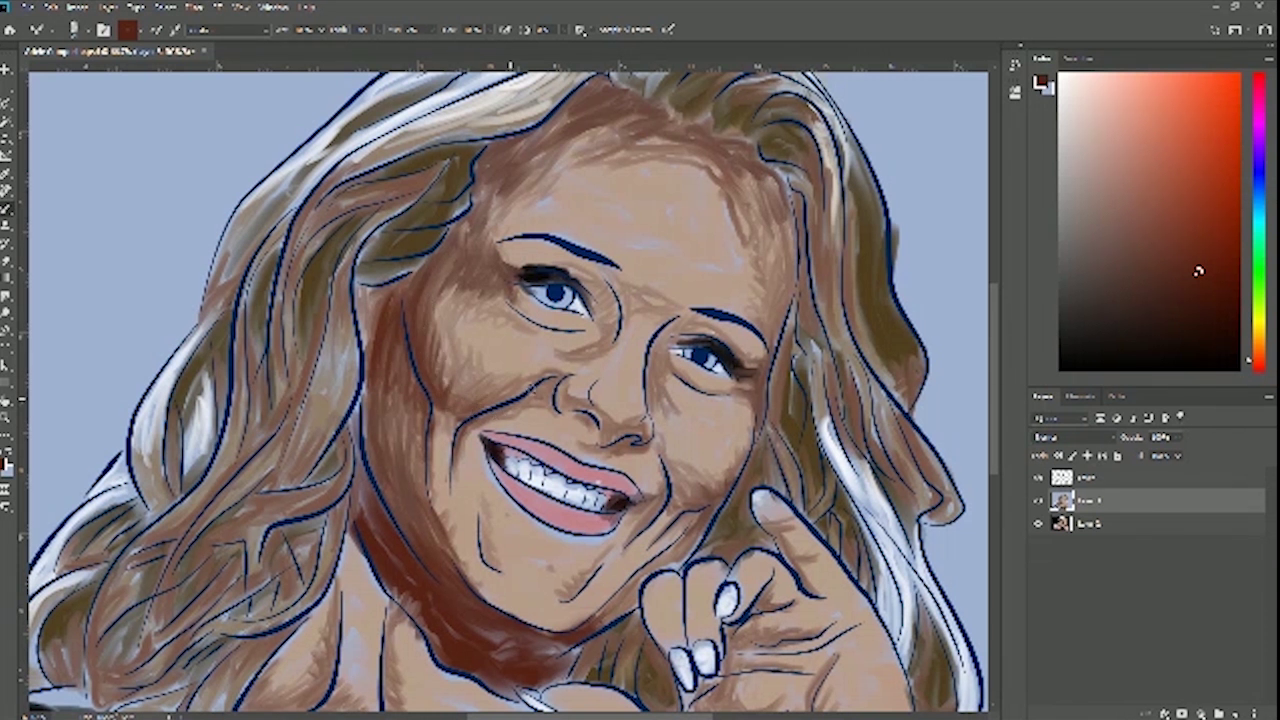
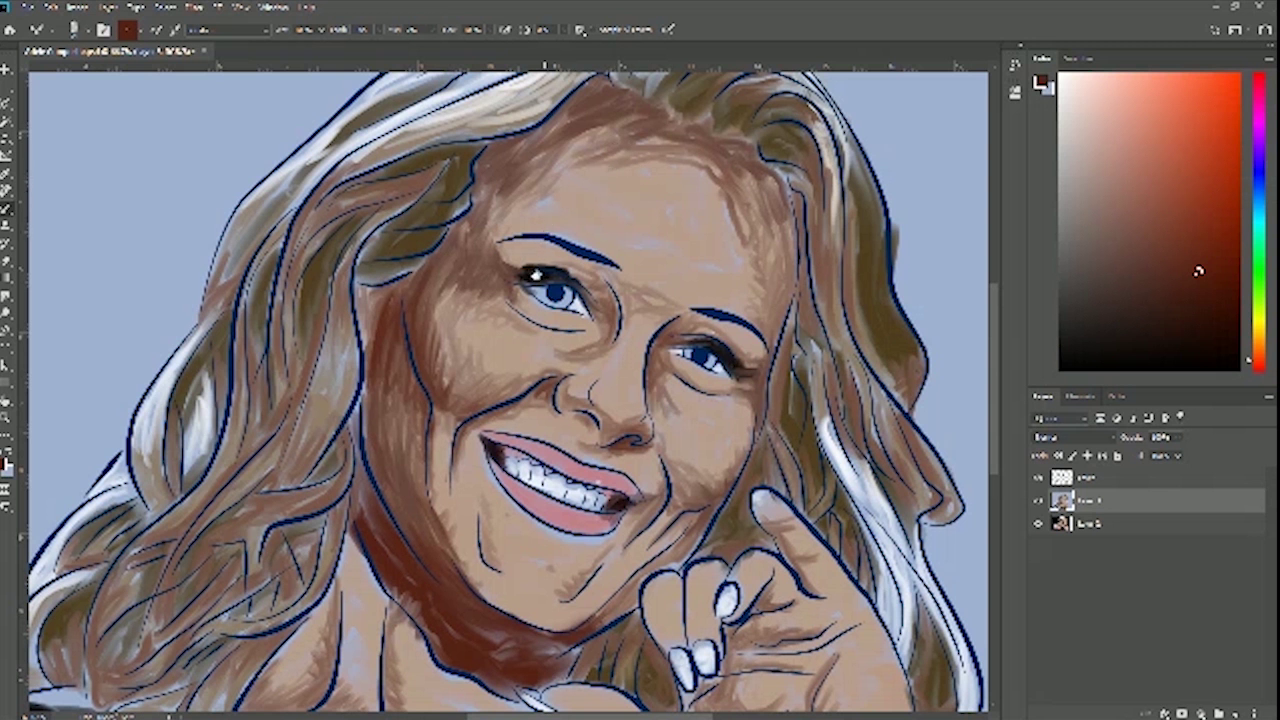
Deepen the forehead shadow along the hairline with dark reddish brown, from the temple away from the hand across to the other side
drag(600, 215, 558, 315)
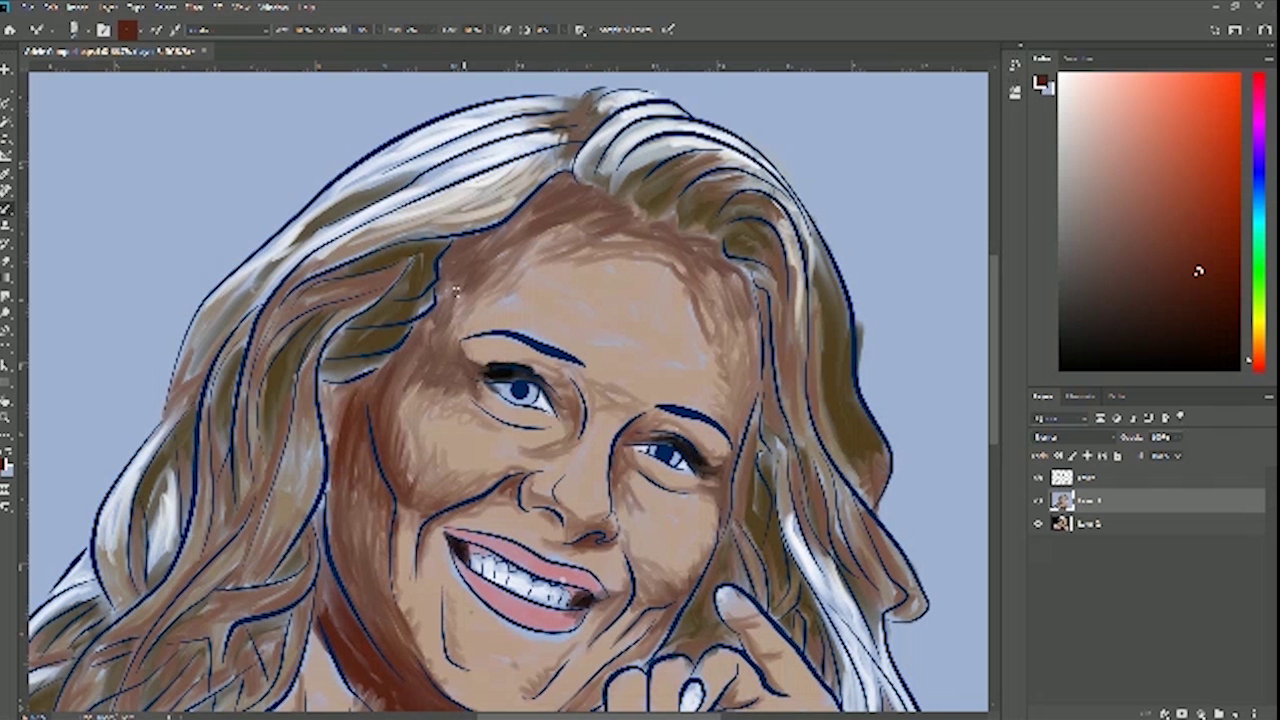
right_click(437, 286)
key(Escape)
scroll(463, 275, up, 1)
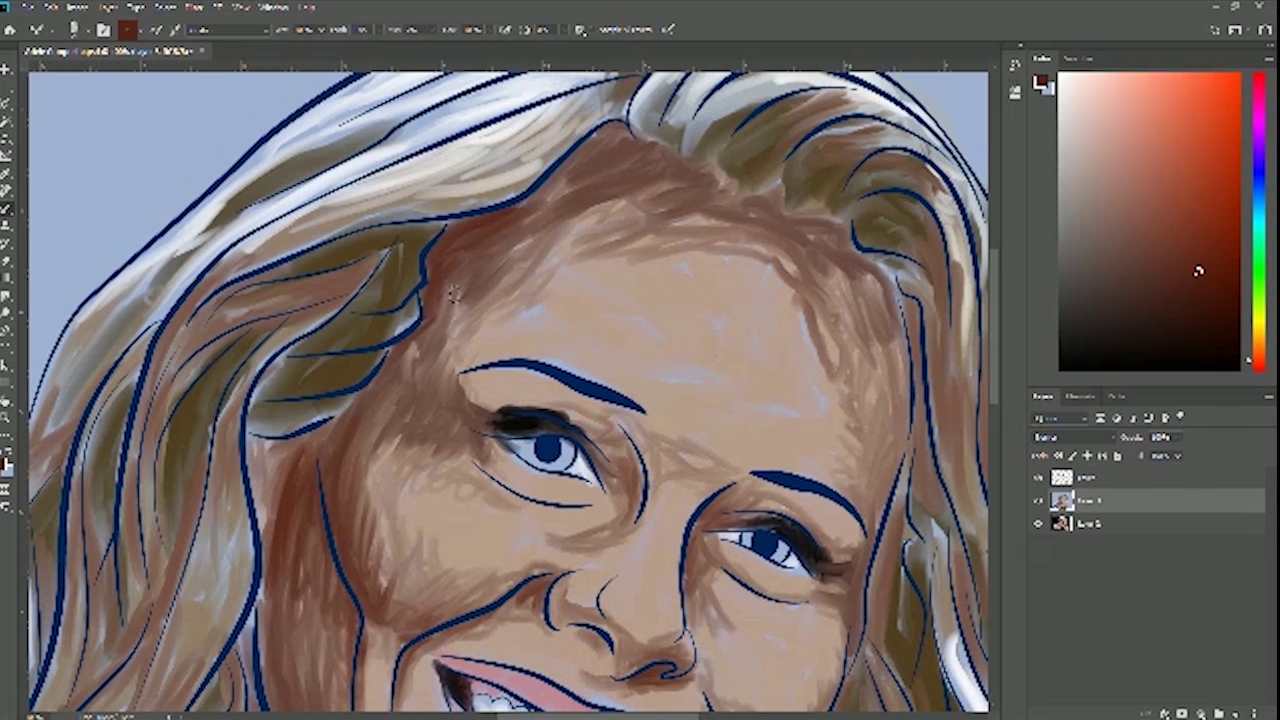
mouse_move(549, 186)
mouse_down()
mouse_move(635, 135)
mouse_move(662, 160)
mouse_move(610, 165)
mouse_move(728, 193)
mouse_move(666, 203)
mouse_move(675, 165)
mouse_move(712, 175)
mouse_move(781, 207)
mouse_move(889, 302)
mouse_move(868, 268)
mouse_up()
Shade the temple and face edge beside the hair on the hand side with short dark reddish-brown strokes
drag(852, 366, 859, 267)
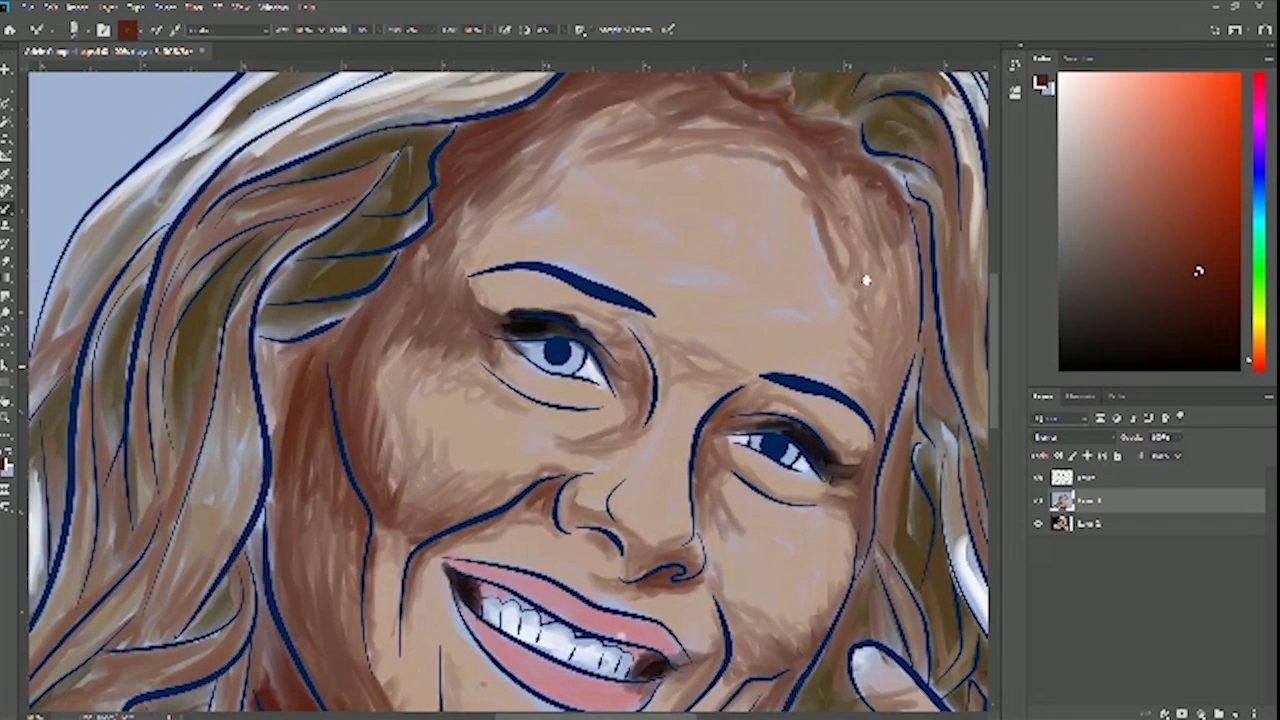
mouse_move(904, 207)
mouse_down()
mouse_move(895, 236)
mouse_move(913, 323)
mouse_move(912, 263)
mouse_move(900, 355)
mouse_up()
mouse_move(878, 430)
mouse_down()
mouse_move(889, 376)
mouse_move(918, 345)
mouse_move(906, 308)
mouse_move(921, 318)
mouse_move(875, 184)
mouse_up()
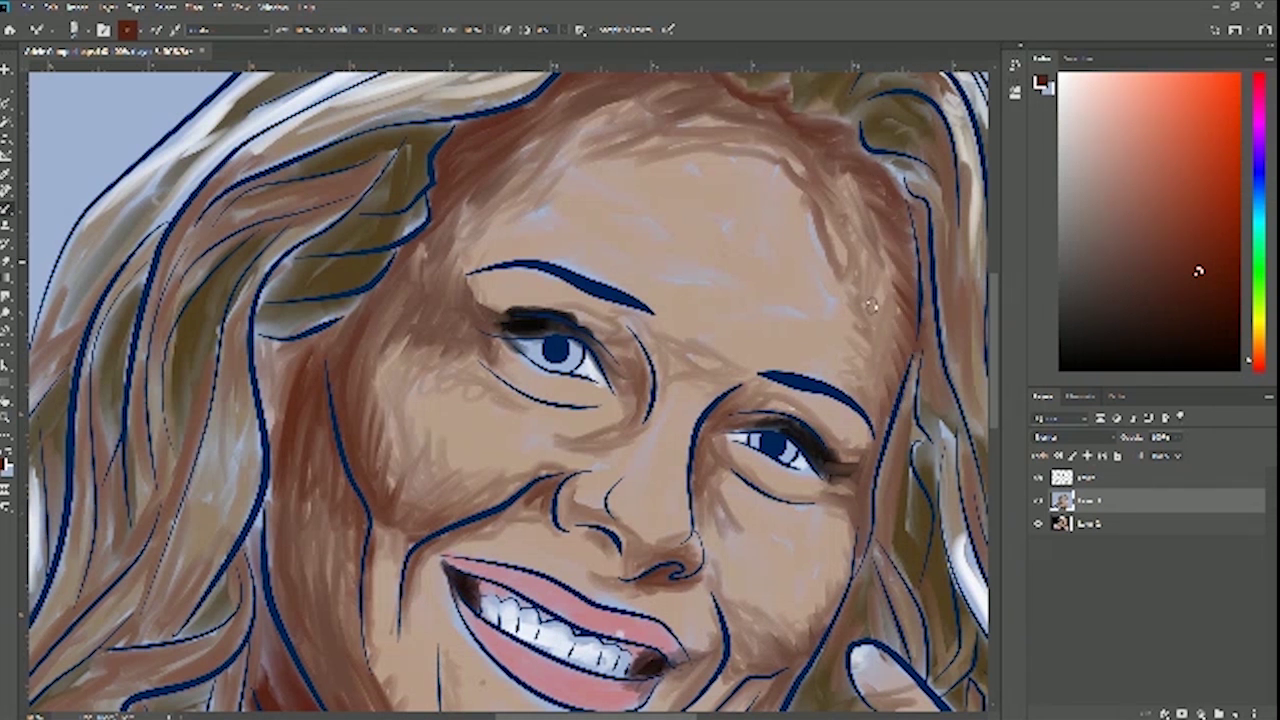
drag(893, 349, 940, 246)
Darken the skin around the outer corner of the eye away from the hand, the adjacent temple and the upper cheek
mouse_move(751, 350)
mouse_down()
mouse_move(768, 311)
mouse_move(755, 330)
mouse_up()
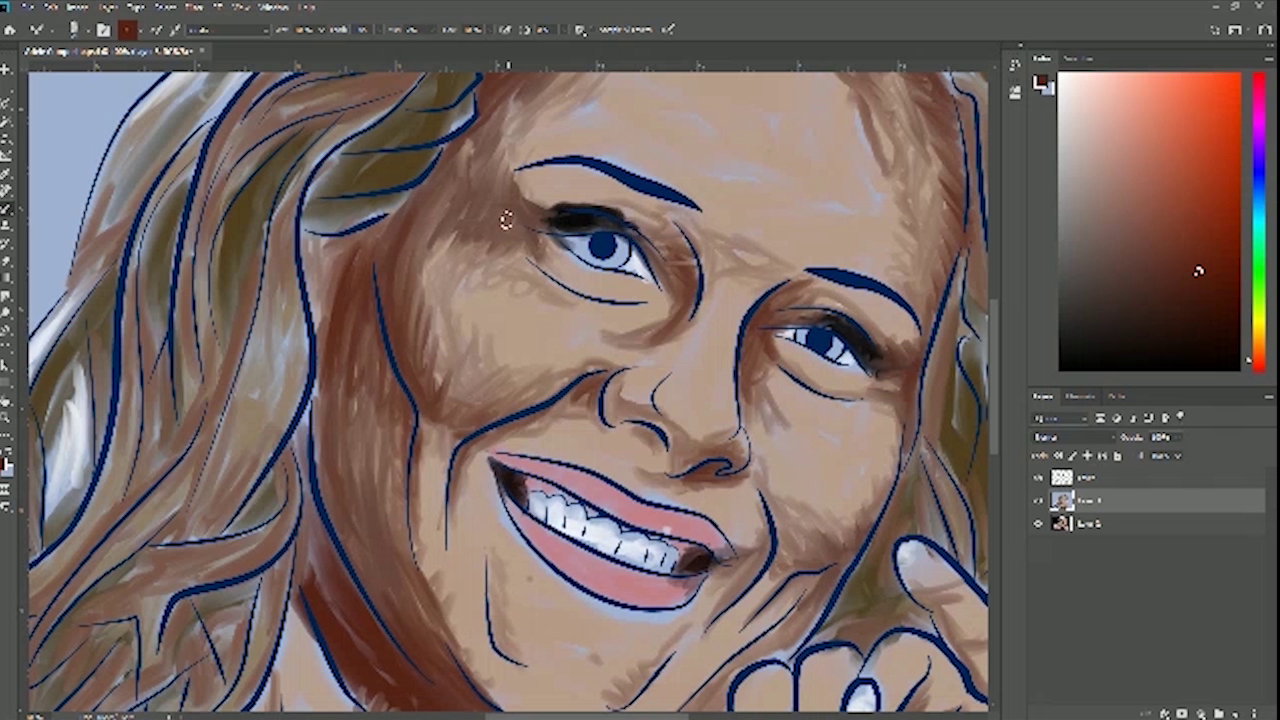
drag(511, 189, 544, 232)
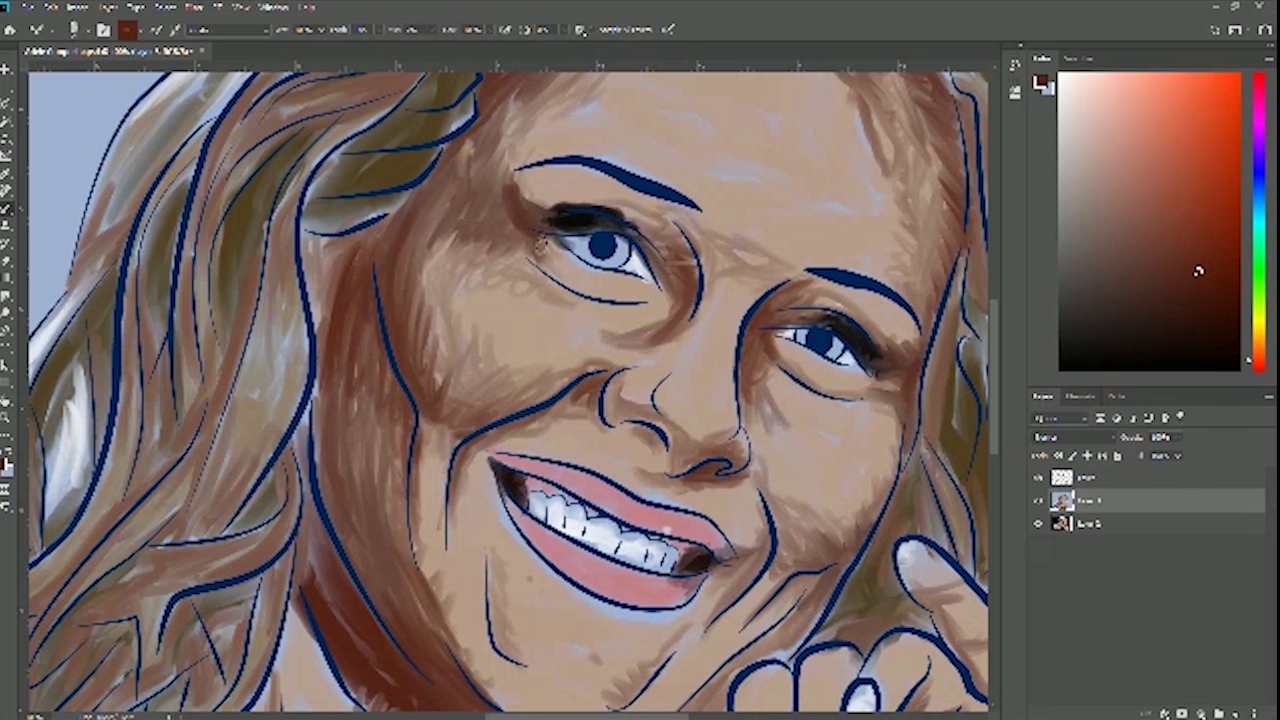
mouse_move(460, 162)
mouse_down()
mouse_move(426, 234)
mouse_move(386, 250)
mouse_move(383, 218)
mouse_move(370, 247)
mouse_up()
mouse_move(452, 264)
mouse_down()
mouse_move(429, 253)
mouse_move(466, 337)
mouse_up()
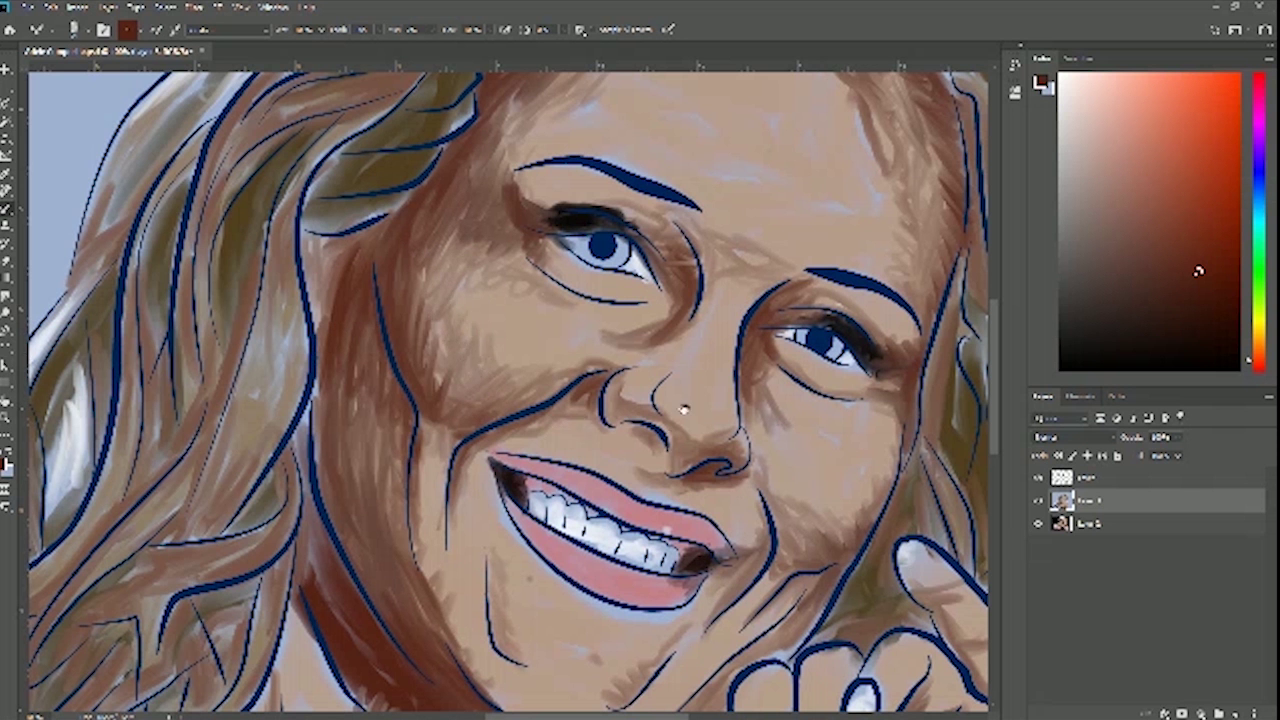
Deepen the reddish-brown shadow around the nostrils and along the underside of the nose
drag(694, 446, 666, 372)
mouse_move(601, 345)
mouse_down()
mouse_move(649, 385)
mouse_move(688, 368)
mouse_move(638, 362)
mouse_move(658, 374)
mouse_move(633, 352)
mouse_move(679, 374)
mouse_move(711, 364)
mouse_move(672, 382)
mouse_up()
drag(610, 349, 637, 371)
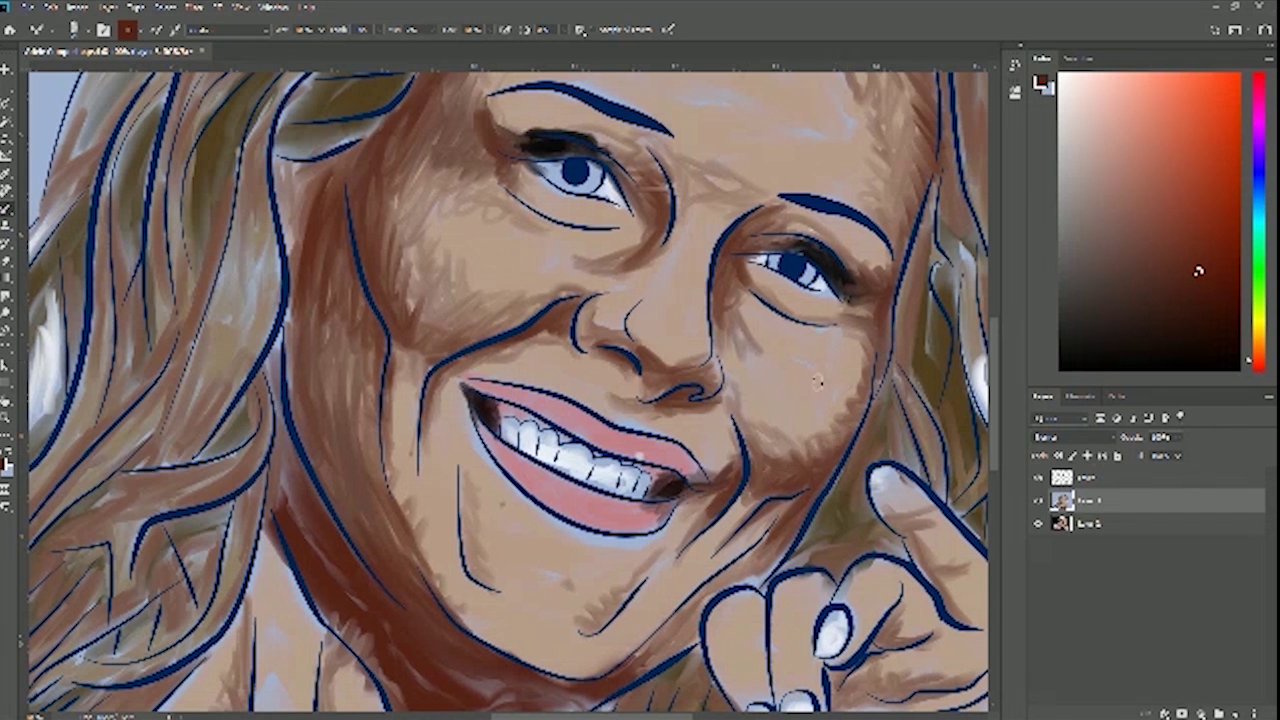
Shade the chin crease below the corner of the mouth and the neck hollow above the collarbone in dark reddish brown
scroll(857, 280, down, 4)
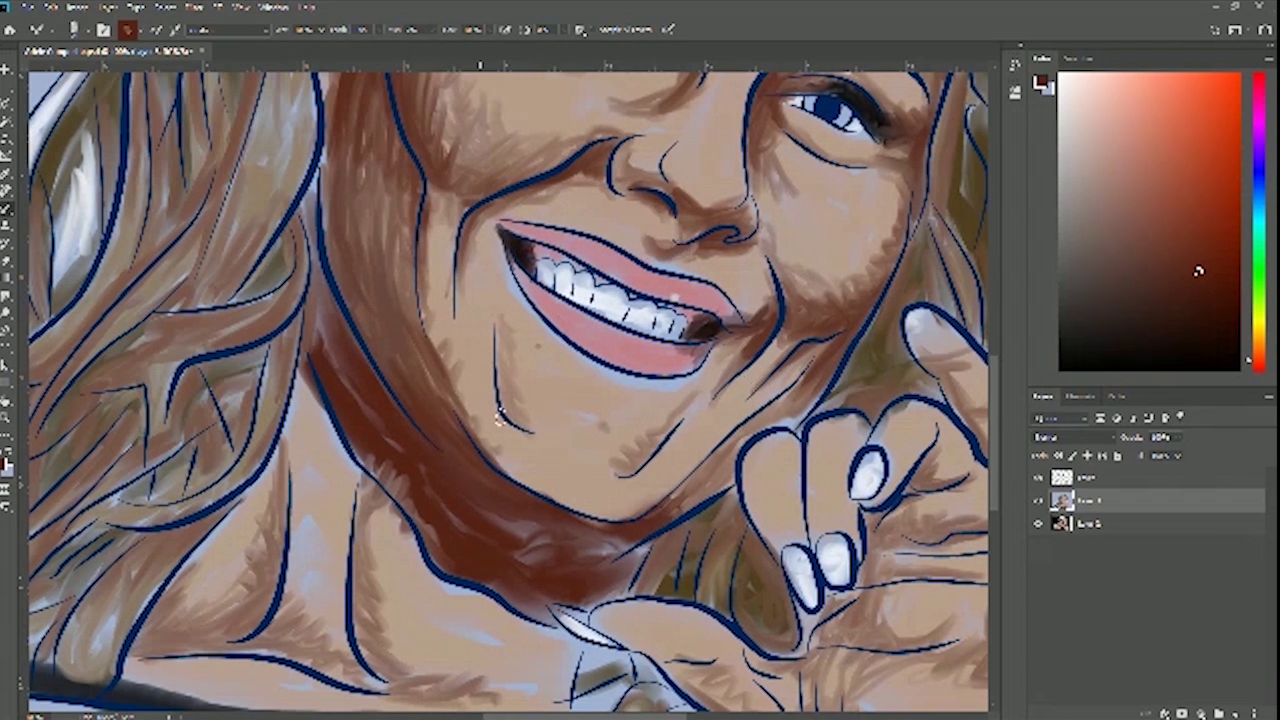
drag(498, 345, 522, 422)
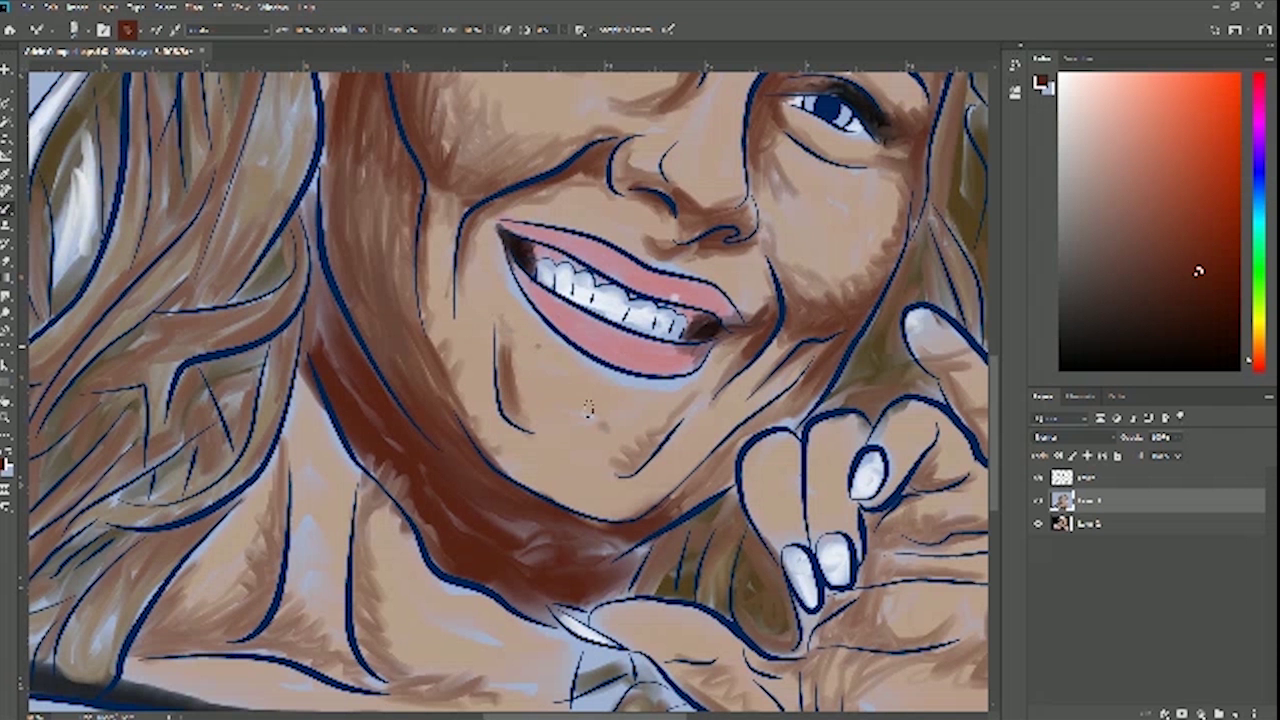
drag(743, 433, 706, 250)
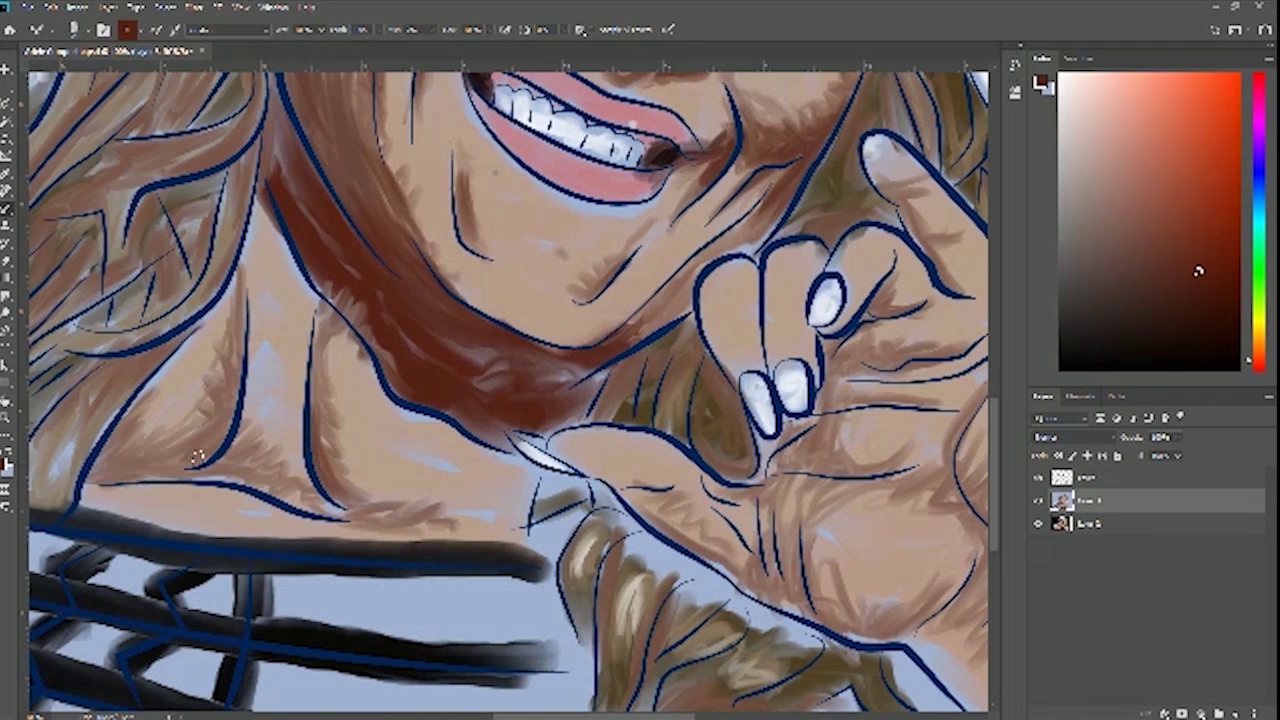
drag(184, 463, 232, 402)
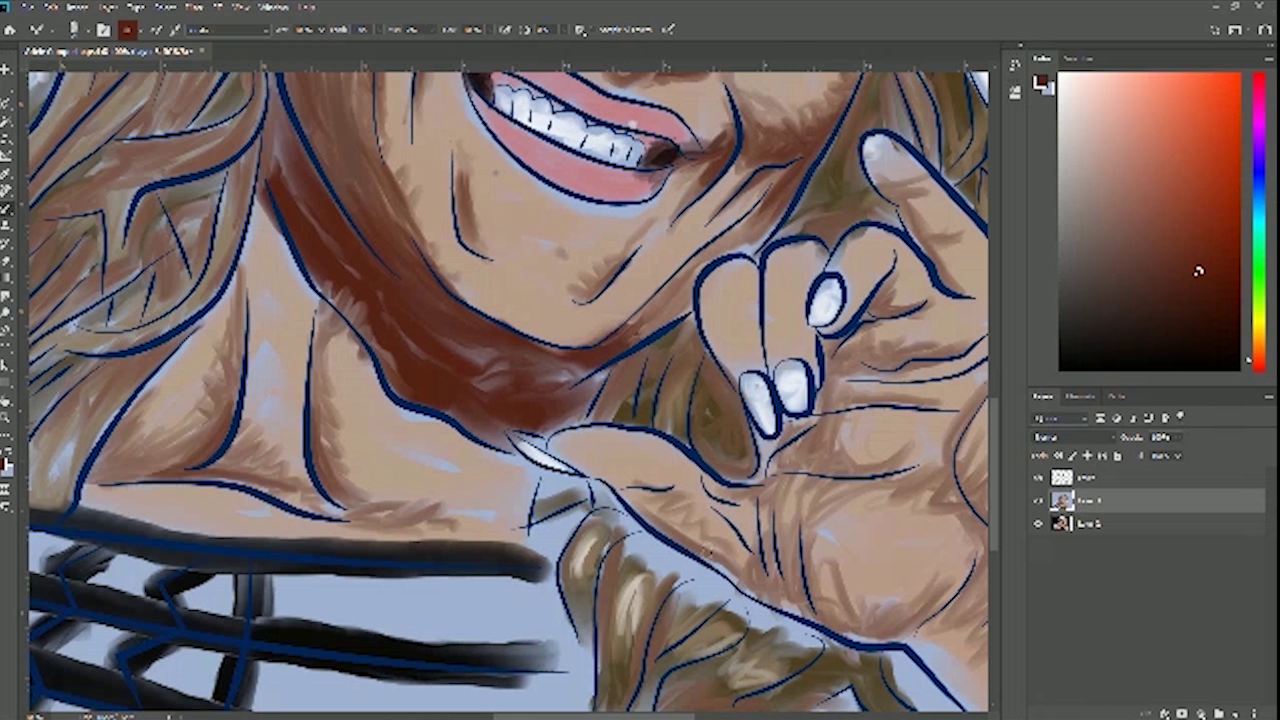
Paint dark reddish-brown shadow on the hair beneath the thumb and along the lower edge of the hand to the wrist
mouse_move(643, 538)
mouse_down()
mouse_move(668, 550)
mouse_move(666, 583)
mouse_up()
mouse_move(643, 548)
mouse_down()
mouse_move(603, 495)
mouse_move(640, 545)
mouse_move(620, 563)
mouse_move(606, 545)
mouse_move(593, 588)
mouse_move(612, 556)
mouse_move(657, 534)
mouse_move(696, 580)
mouse_move(688, 592)
mouse_move(730, 600)
mouse_move(648, 537)
mouse_move(668, 540)
mouse_up()
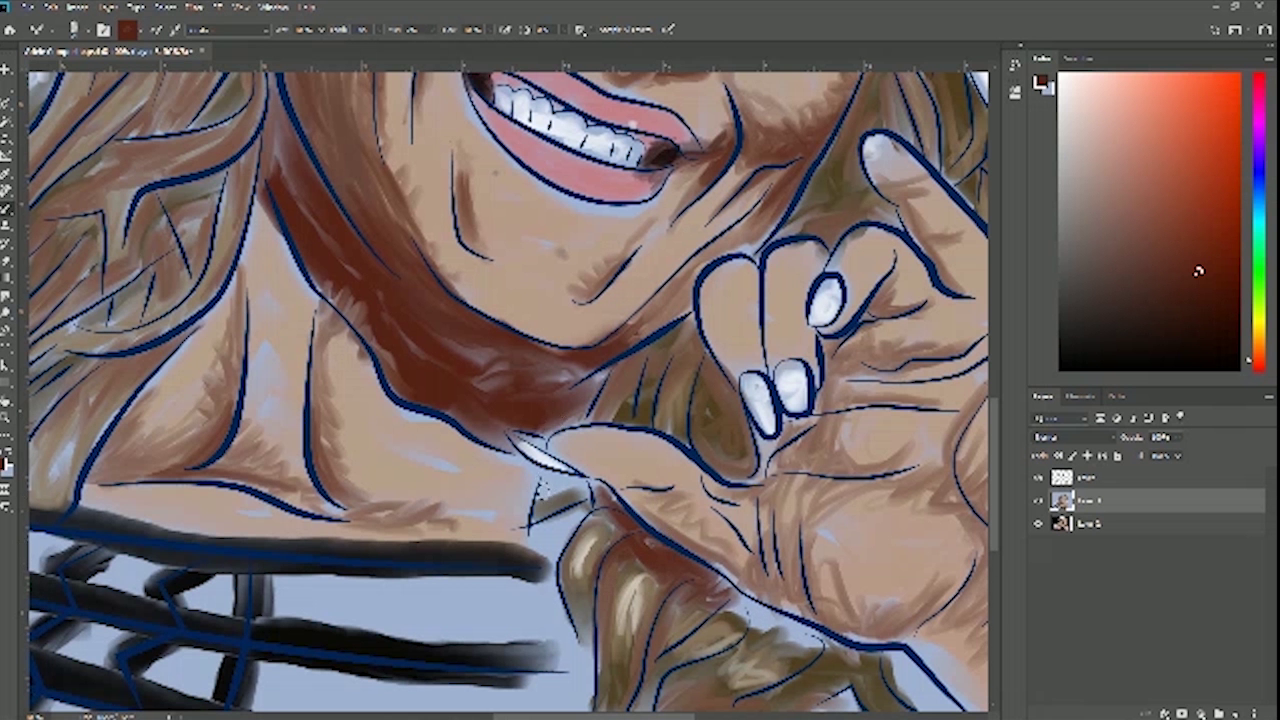
mouse_move(542, 488)
mouse_down()
mouse_move(588, 493)
mouse_move(541, 480)
mouse_up()
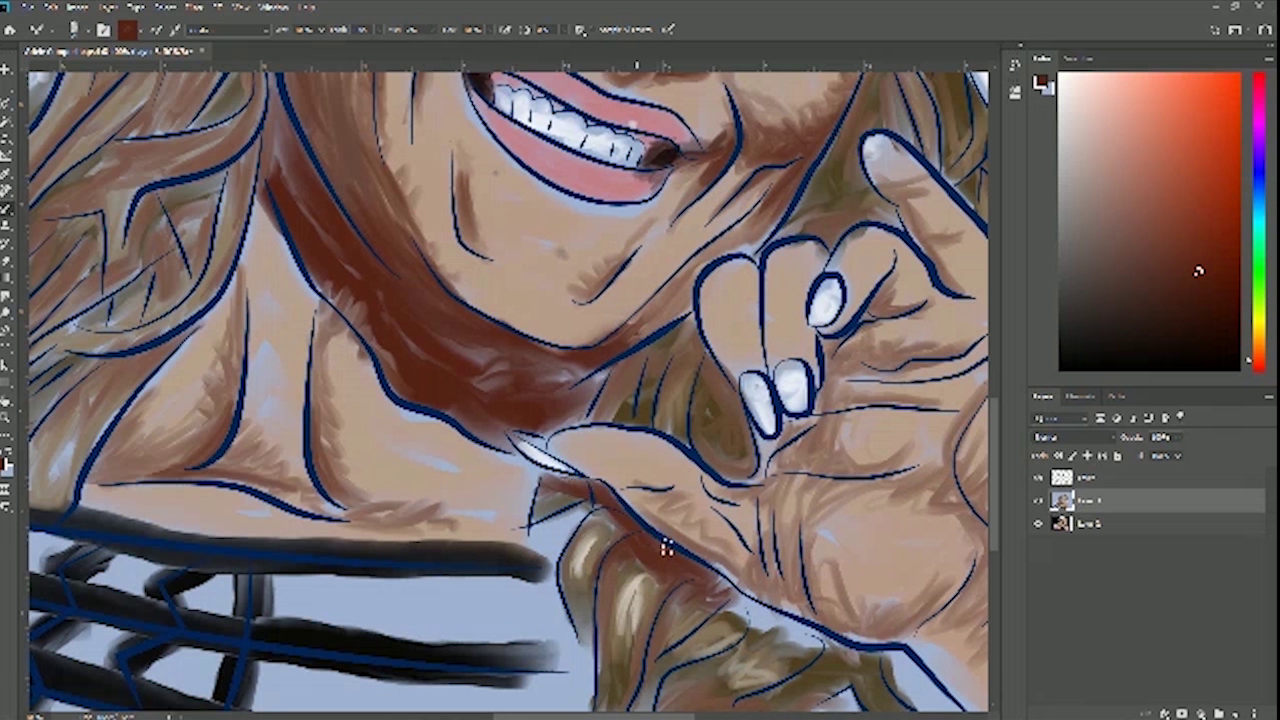
drag(836, 458, 737, 319)
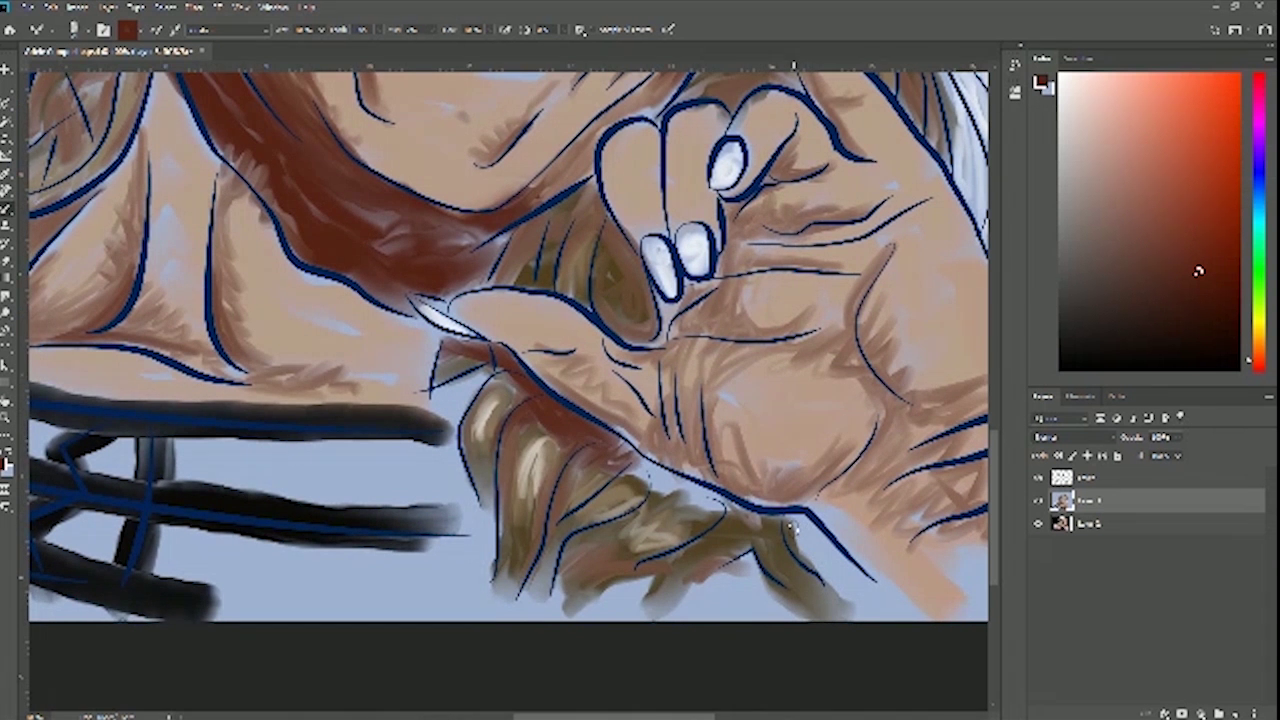
mouse_move(810, 558)
mouse_down()
mouse_move(792, 525)
mouse_move(815, 523)
mouse_move(829, 569)
mouse_move(816, 553)
mouse_move(801, 529)
mouse_move(853, 581)
mouse_move(818, 530)
mouse_up()
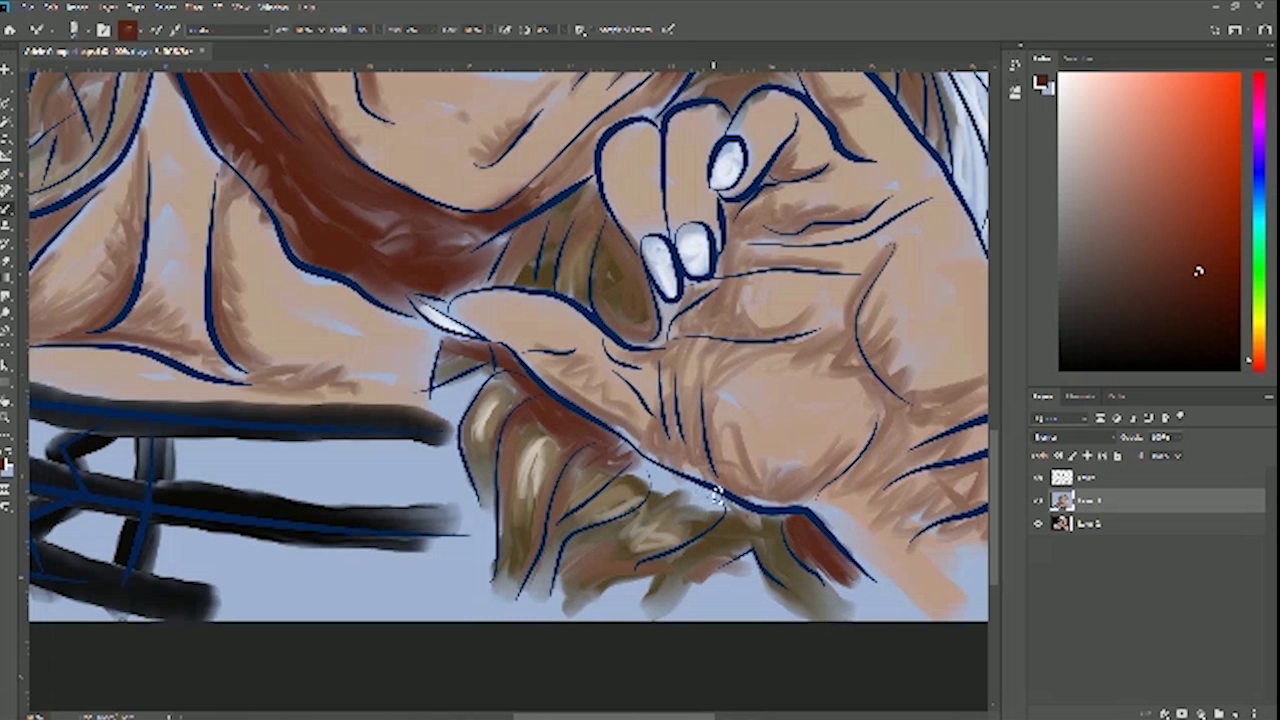
mouse_move(721, 505)
mouse_down()
mouse_move(640, 472)
mouse_move(614, 445)
mouse_move(663, 469)
mouse_move(615, 439)
mouse_move(658, 474)
mouse_move(643, 506)
mouse_move(666, 484)
mouse_move(693, 494)
mouse_move(663, 497)
mouse_move(605, 497)
mouse_up()
mouse_move(704, 509)
mouse_down()
mouse_move(698, 524)
mouse_move(751, 512)
mouse_move(686, 531)
mouse_move(681, 512)
mouse_up()
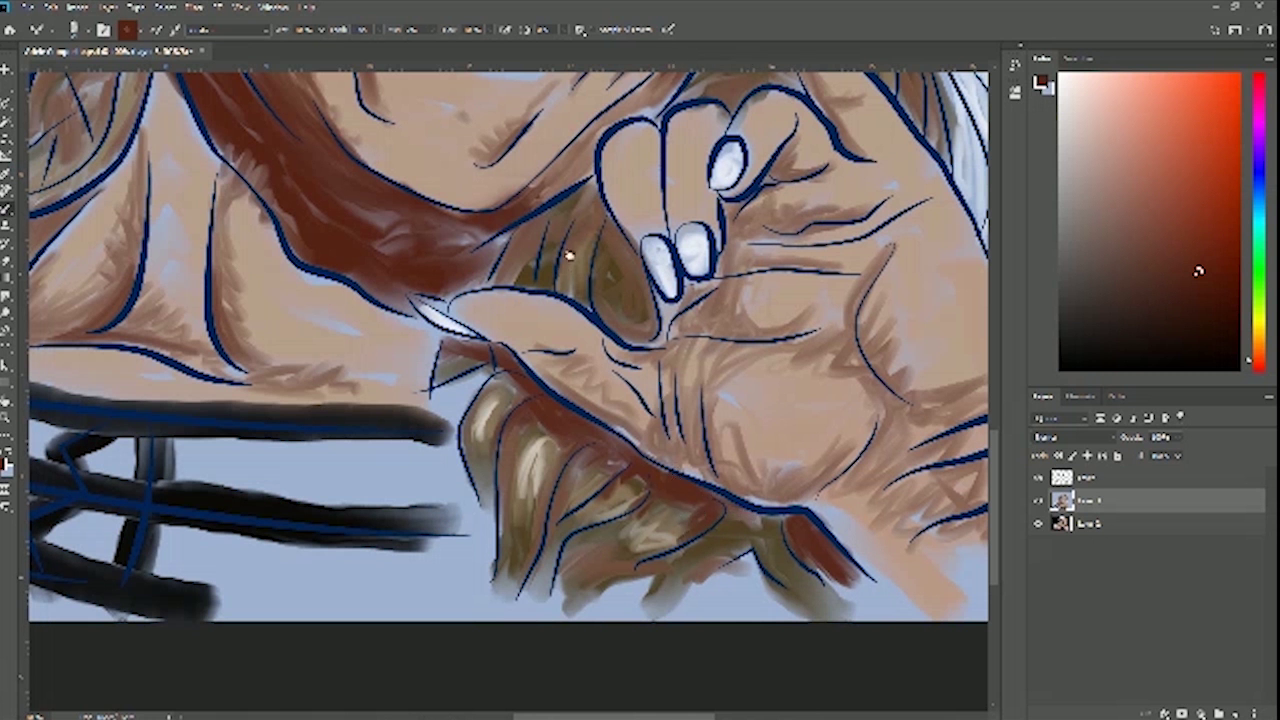
Compare the painting with the reference photo and shade the palm creases below the bent fingers in dark reddish brown
scroll(599, 300, down, 2)
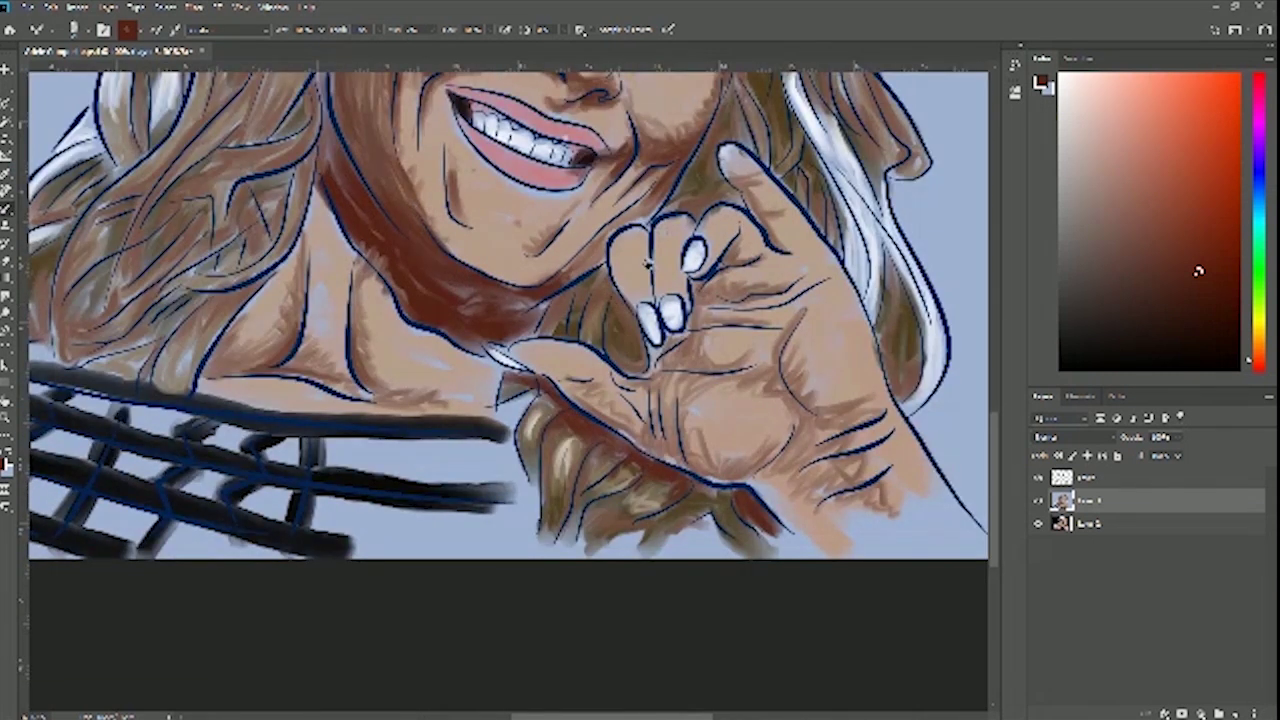
scroll(640, 300, up, 5)
mouse_move(653, 336)
mouse_down()
mouse_move(696, 302)
mouse_move(658, 393)
mouse_move(636, 409)
mouse_up()
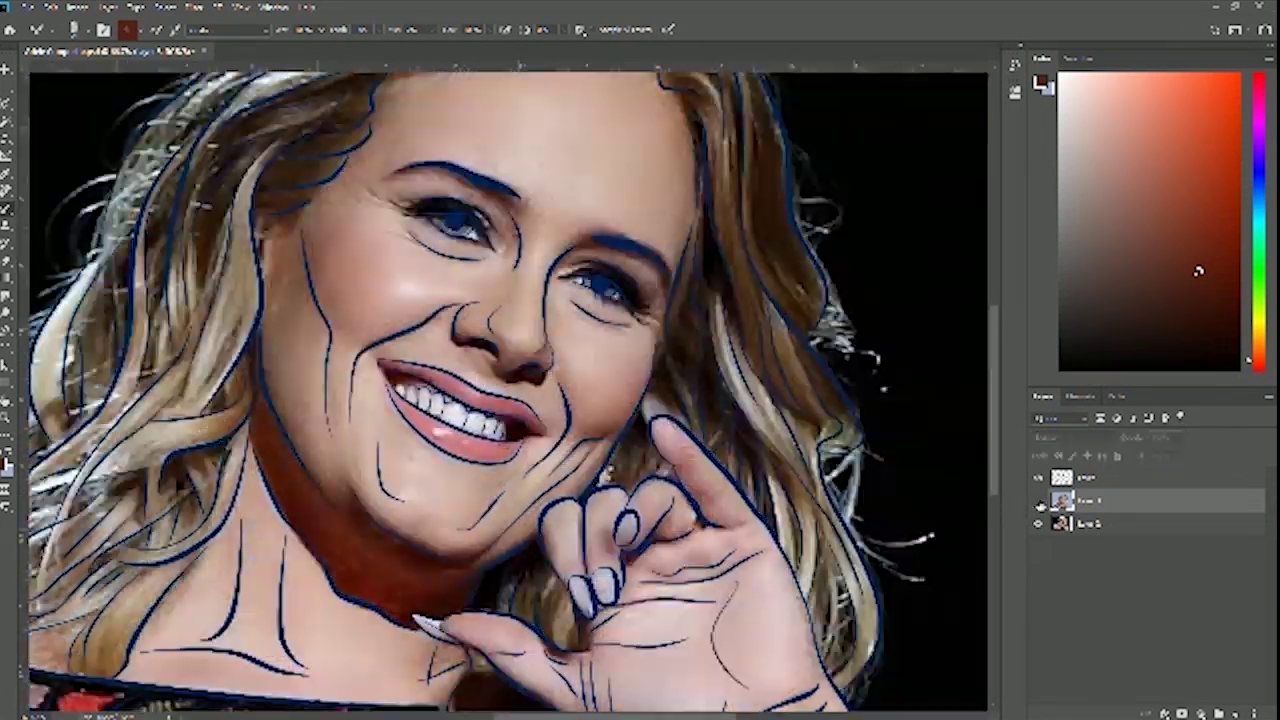
click(1039, 501)
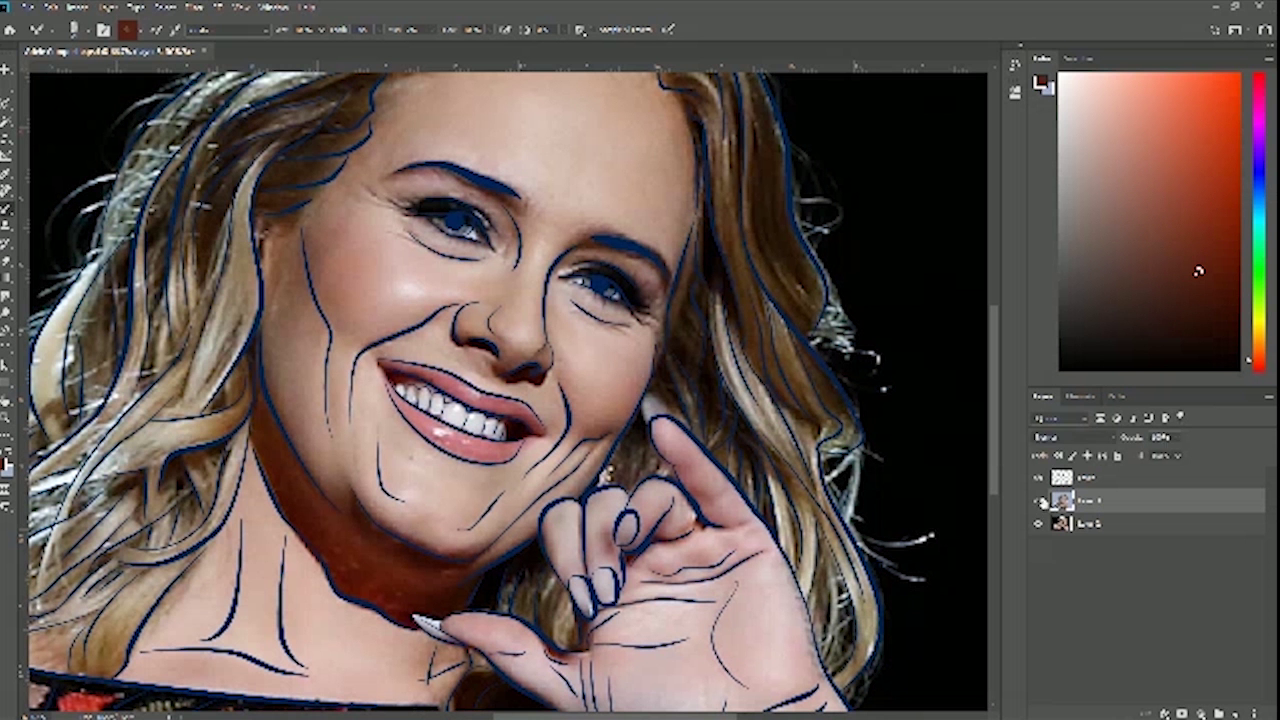
click(1039, 501)
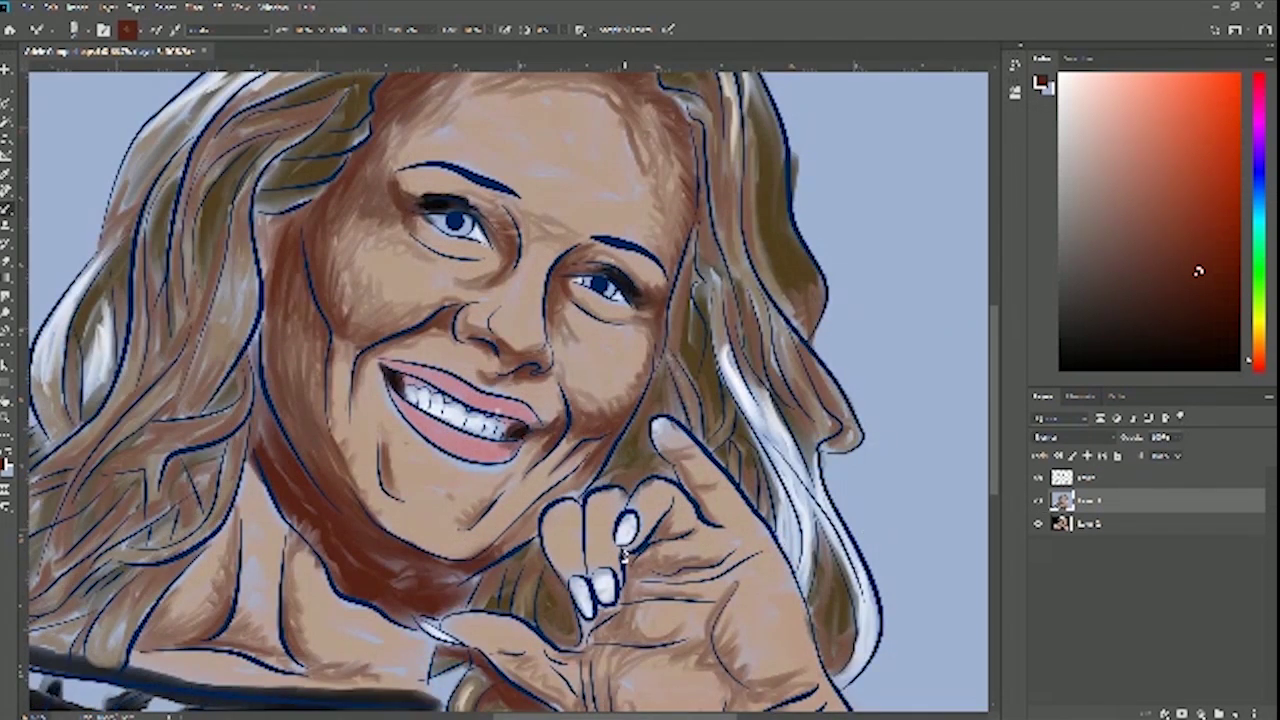
right_click(625, 557)
click(625, 558)
mouse_move(639, 563)
mouse_down()
mouse_move(629, 572)
mouse_move(657, 564)
mouse_move(678, 576)
mouse_up()
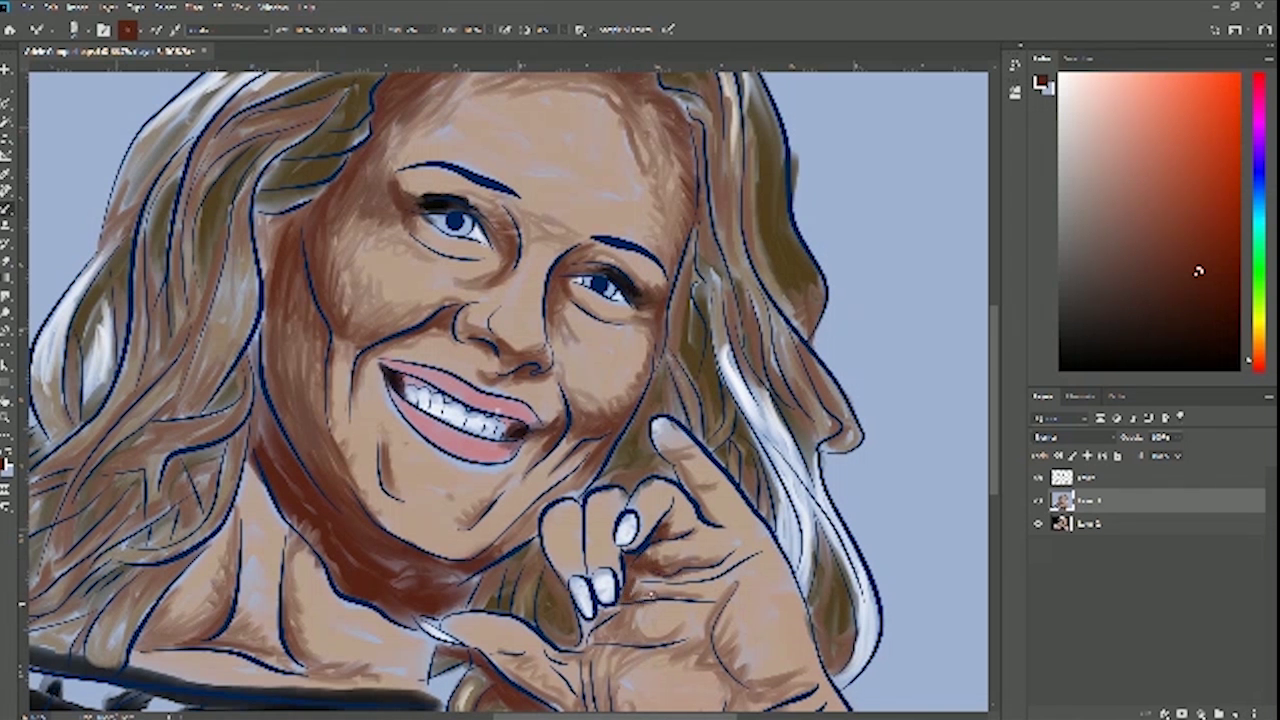
mouse_move(630, 598)
mouse_down()
mouse_move(585, 625)
mouse_move(585, 645)
mouse_move(583, 623)
mouse_up()
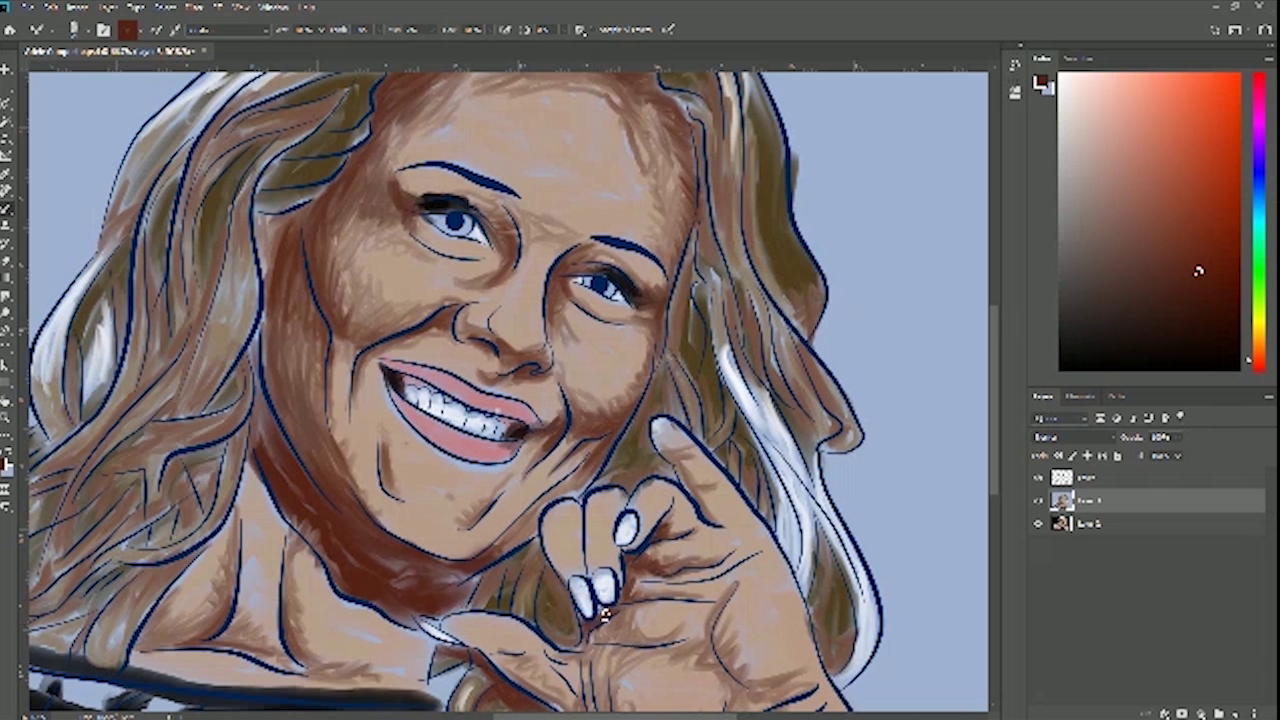
Darken the small gap between the bent fingers' nails and the base of the thumb
right_click(606, 618)
click(648, 594)
click(597, 617)
drag(597, 612, 598, 608)
Compare the hand with the reference photo and shade the creases at the base of the thumb and lower palm
drag(671, 539, 745, 374)
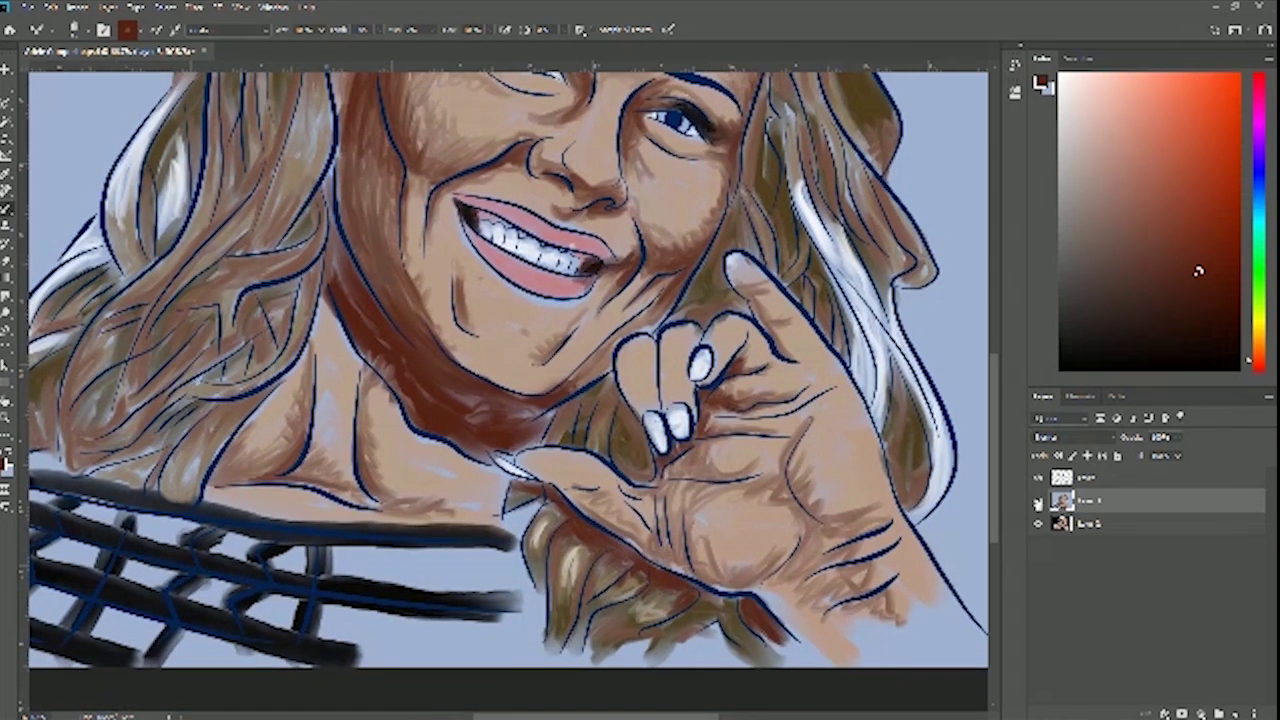
click(1038, 500)
click(1038, 500)
mouse_move(650, 498)
mouse_down()
mouse_move(660, 532)
mouse_move(650, 510)
mouse_move(673, 488)
mouse_up()
drag(693, 557, 691, 575)
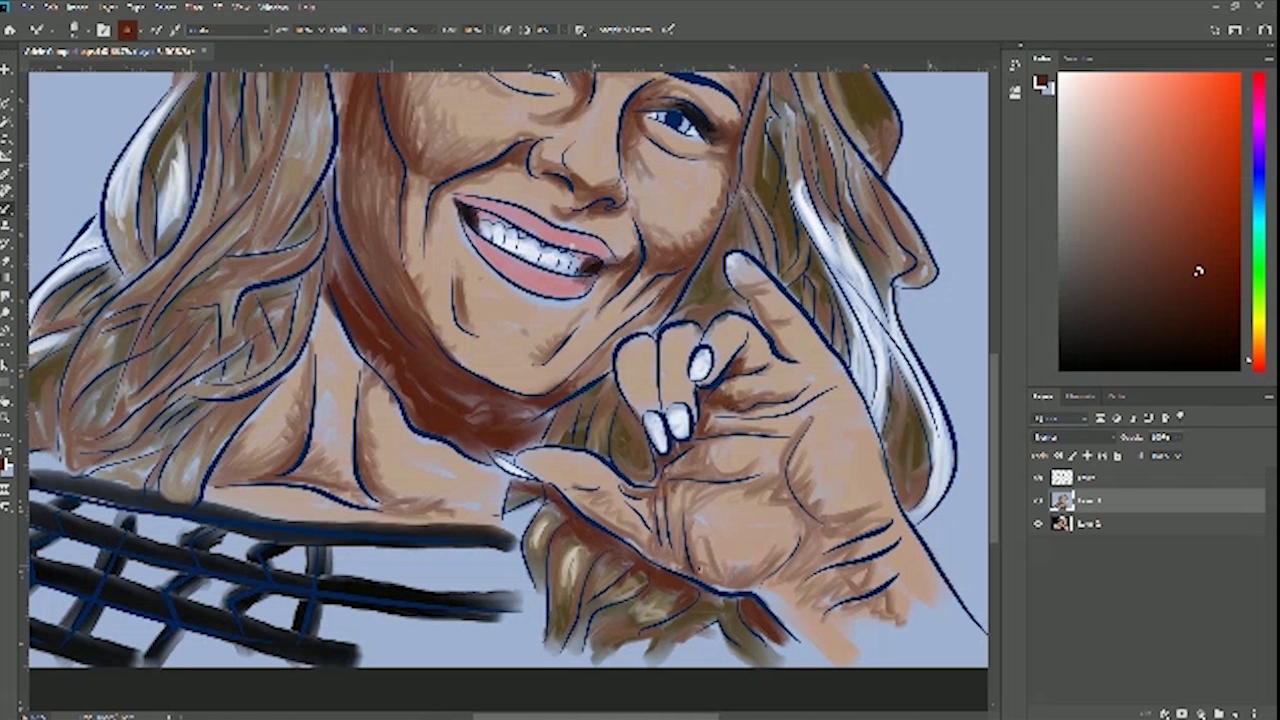
Shade the skin folds of the wrist with dark reddish-brown strokes
mouse_move(815, 546)
mouse_down()
mouse_move(838, 547)
mouse_move(830, 531)
mouse_move(858, 525)
mouse_up()
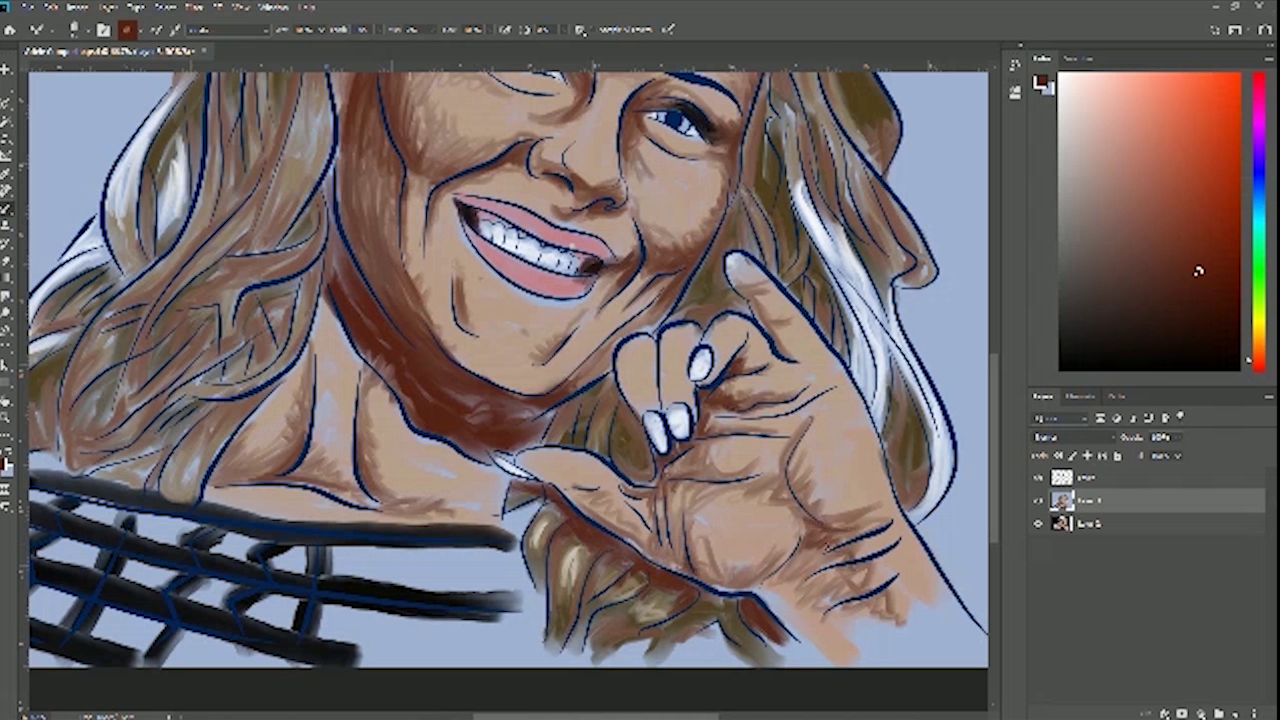
drag(856, 585, 846, 578)
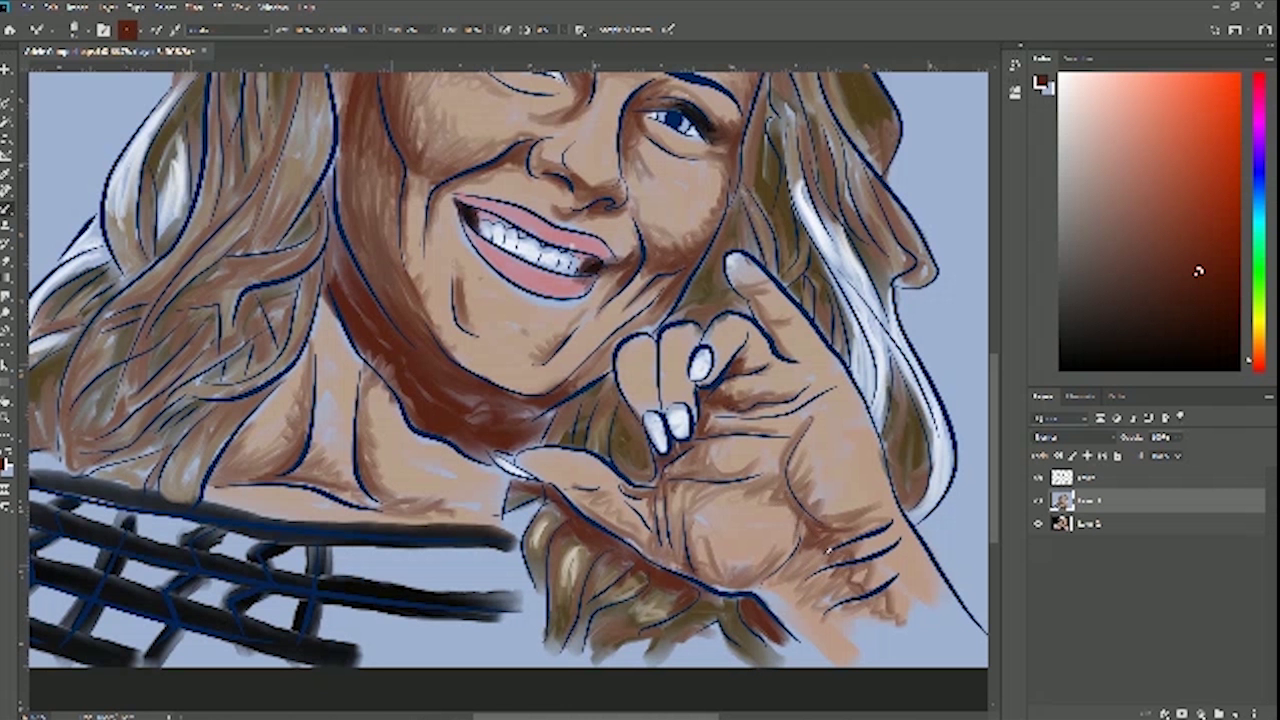
drag(457, 394, 545, 472)
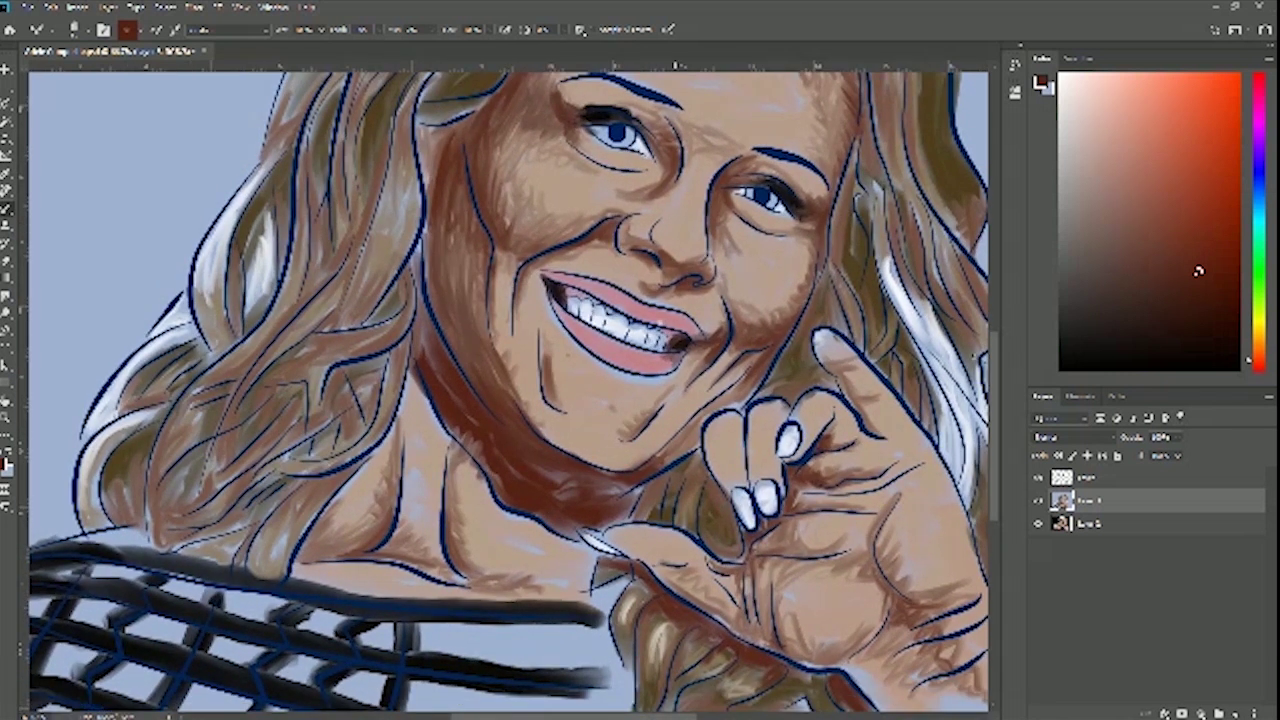
Choose a near-black reddish color and darken the narrow neck shadow between the hair and the jaw
click(1226, 347)
drag(1226, 347, 1220, 345)
mouse_move(417, 314)
mouse_down()
mouse_move(440, 352)
mouse_move(436, 342)
mouse_up()
drag(417, 264, 418, 292)
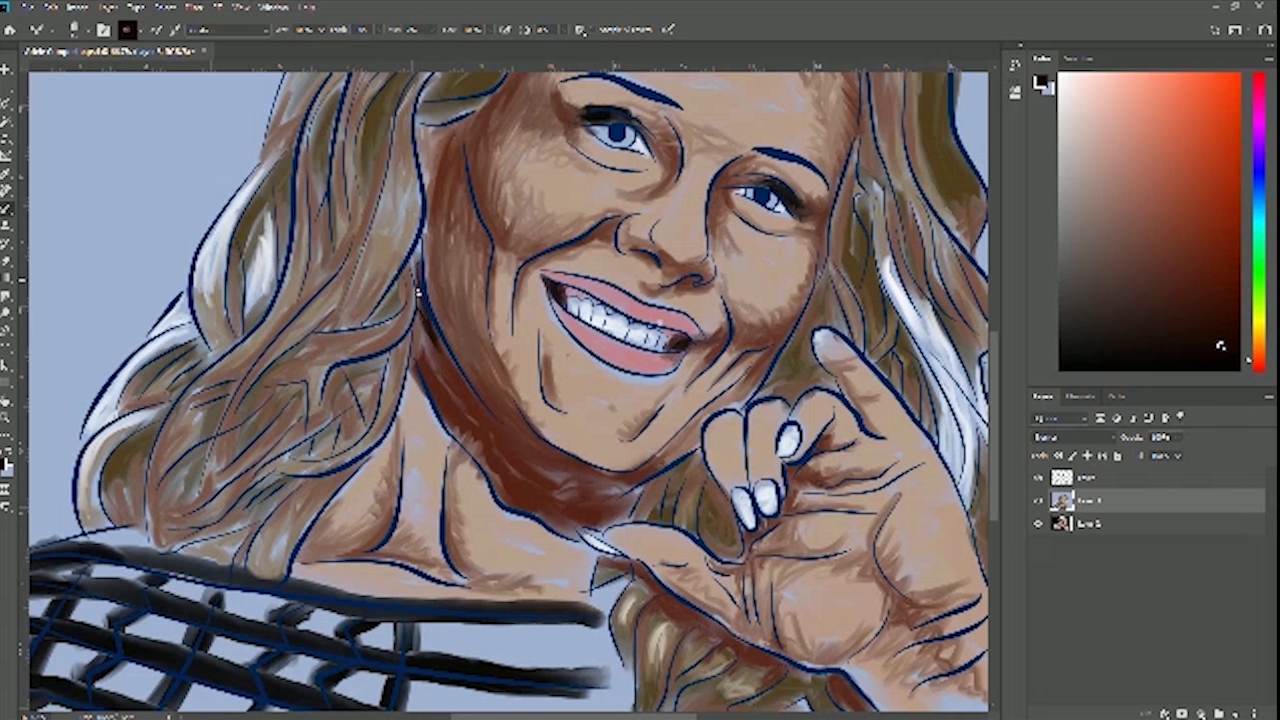
drag(417, 248, 418, 278)
mouse_move(416, 322)
mouse_down()
mouse_move(417, 358)
mouse_move(426, 348)
mouse_move(436, 368)
mouse_up()
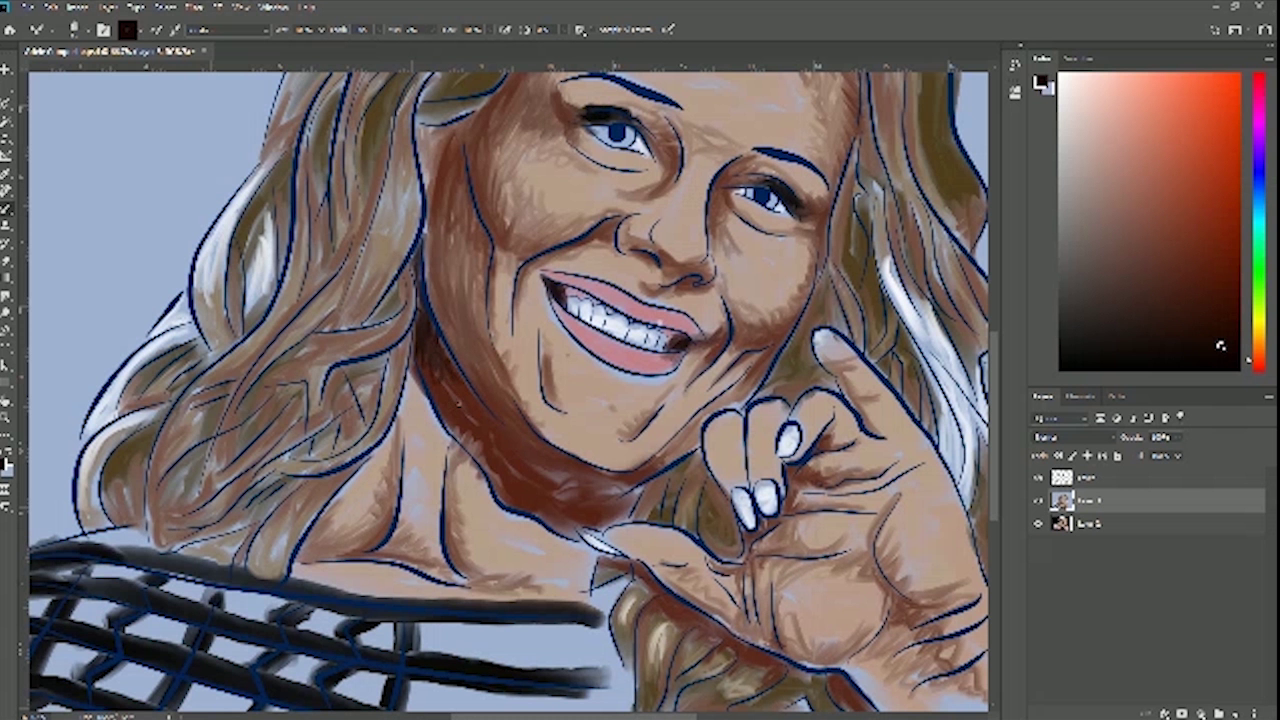
drag(441, 346, 467, 391)
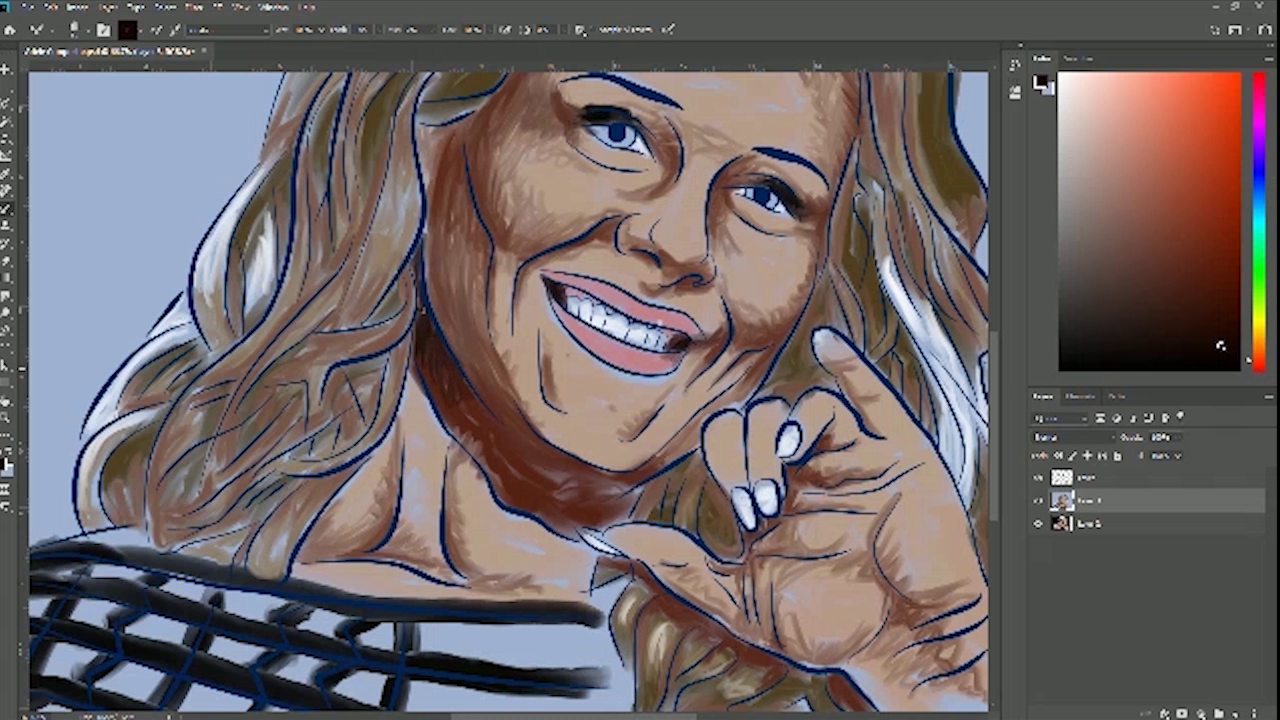
drag(416, 312, 412, 256)
Compare the painting with the reference photo and deepen the shadow beneath the jaw and chin as far as the thumb tip
click(1039, 500)
click(1039, 500)
mouse_move(454, 392)
mouse_down()
mouse_move(462, 425)
mouse_move(470, 396)
mouse_move(458, 420)
mouse_up()
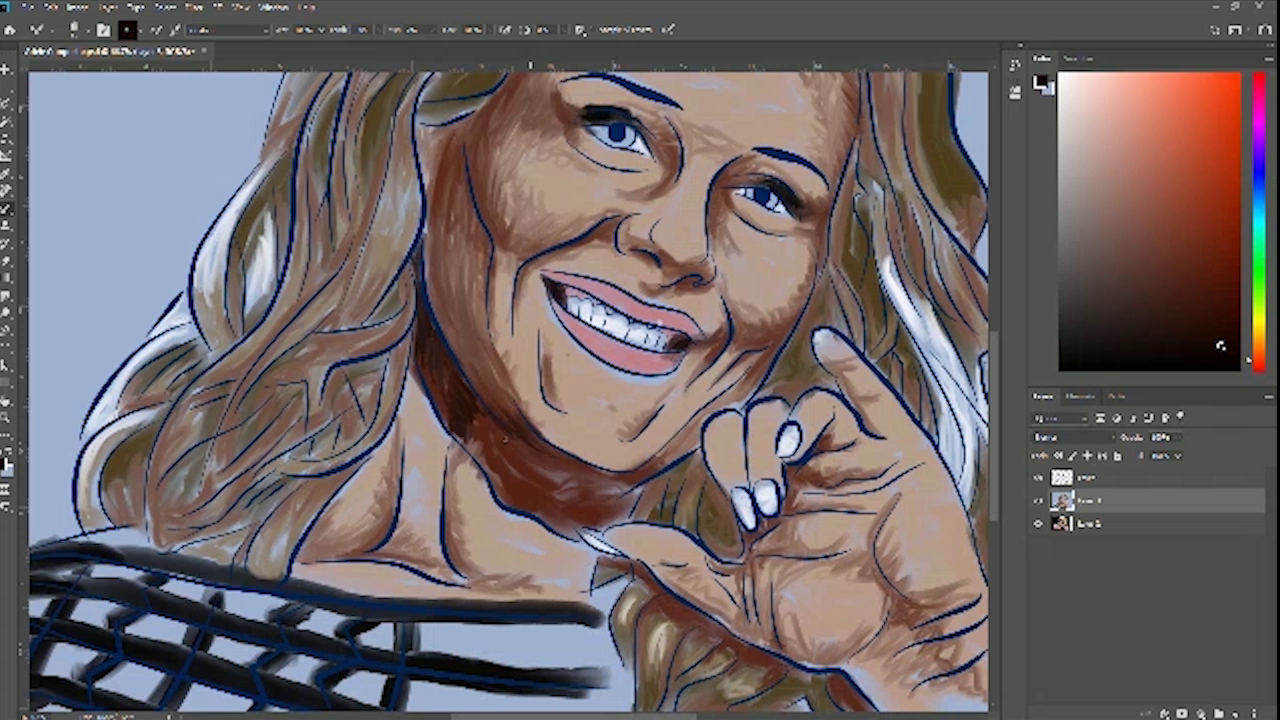
drag(479, 432, 486, 424)
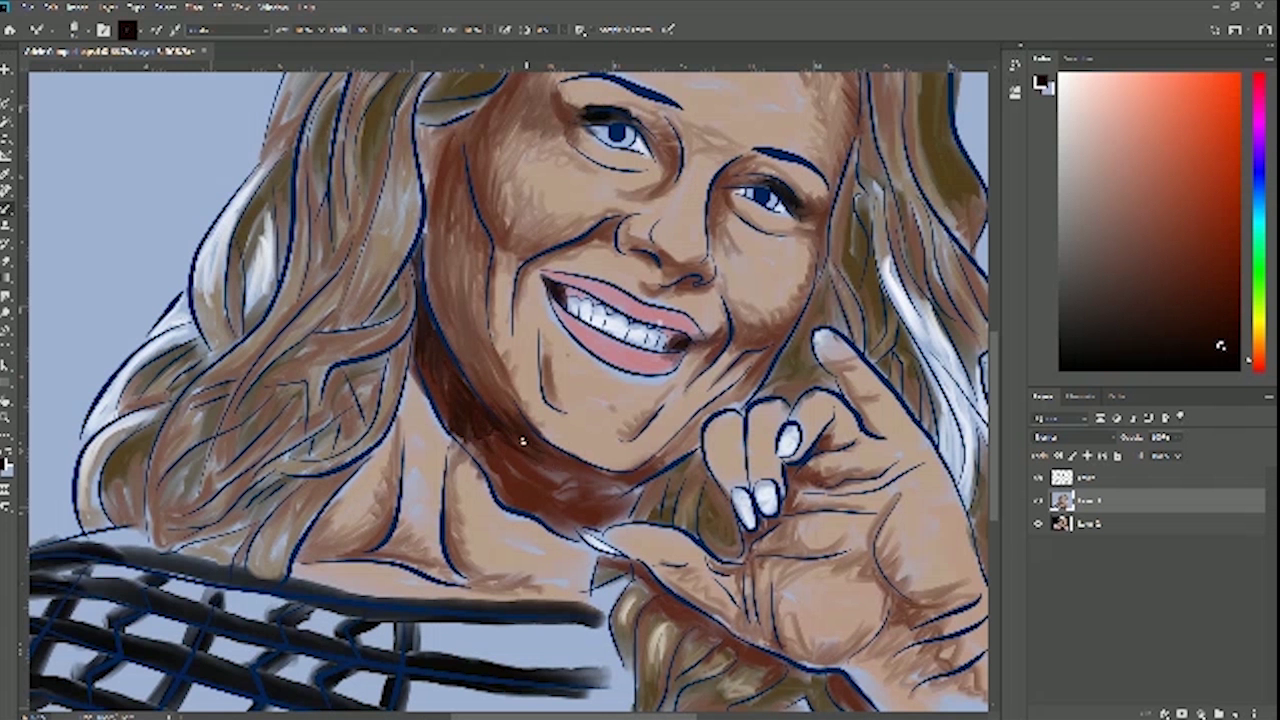
mouse_move(556, 464)
mouse_down()
mouse_move(542, 458)
mouse_move(552, 478)
mouse_move(620, 488)
mouse_move(660, 470)
mouse_up()
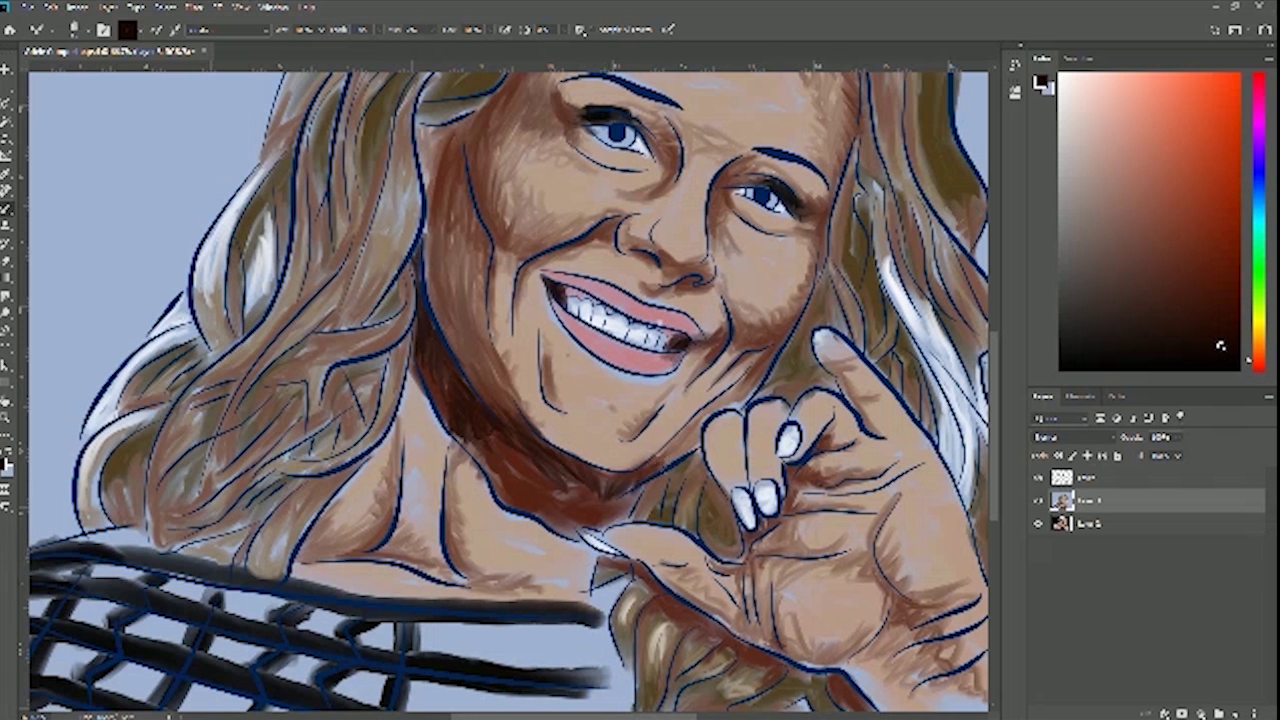
mouse_move(610, 510)
mouse_down()
mouse_move(626, 494)
mouse_move(640, 504)
mouse_move(611, 527)
mouse_up()
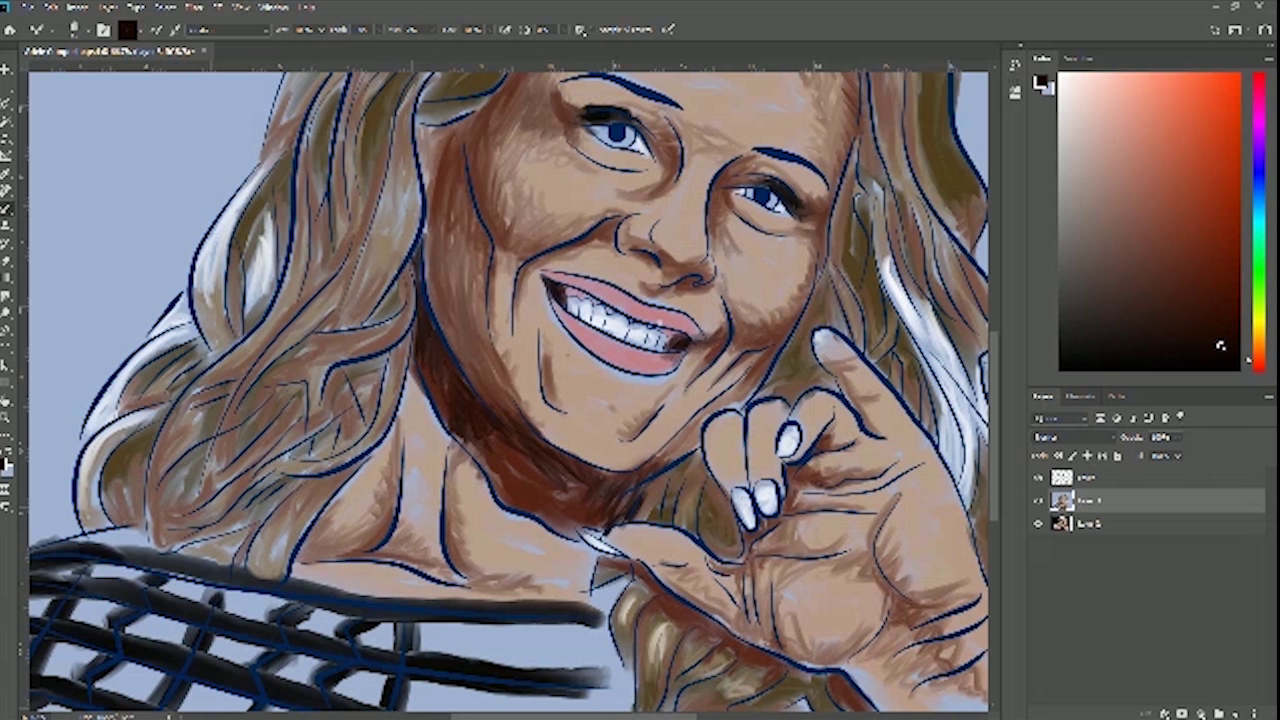
mouse_move(630, 490)
mouse_down()
mouse_move(577, 505)
mouse_move(601, 478)
mouse_move(612, 493)
mouse_move(642, 479)
mouse_move(631, 495)
mouse_move(657, 477)
mouse_move(596, 476)
mouse_move(556, 492)
mouse_up()
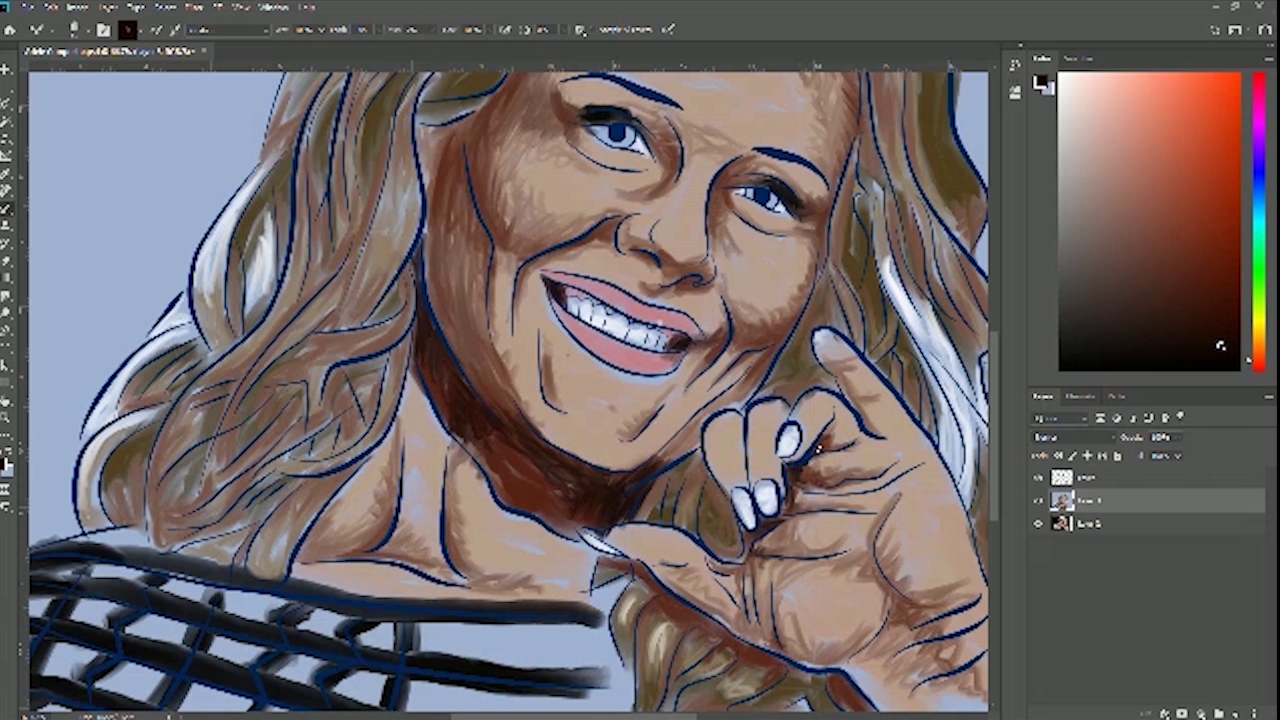
Darken the gap beside the curled fingers and shade the cheek around the smile crease
drag(834, 432, 818, 454)
drag(591, 216, 600, 288)
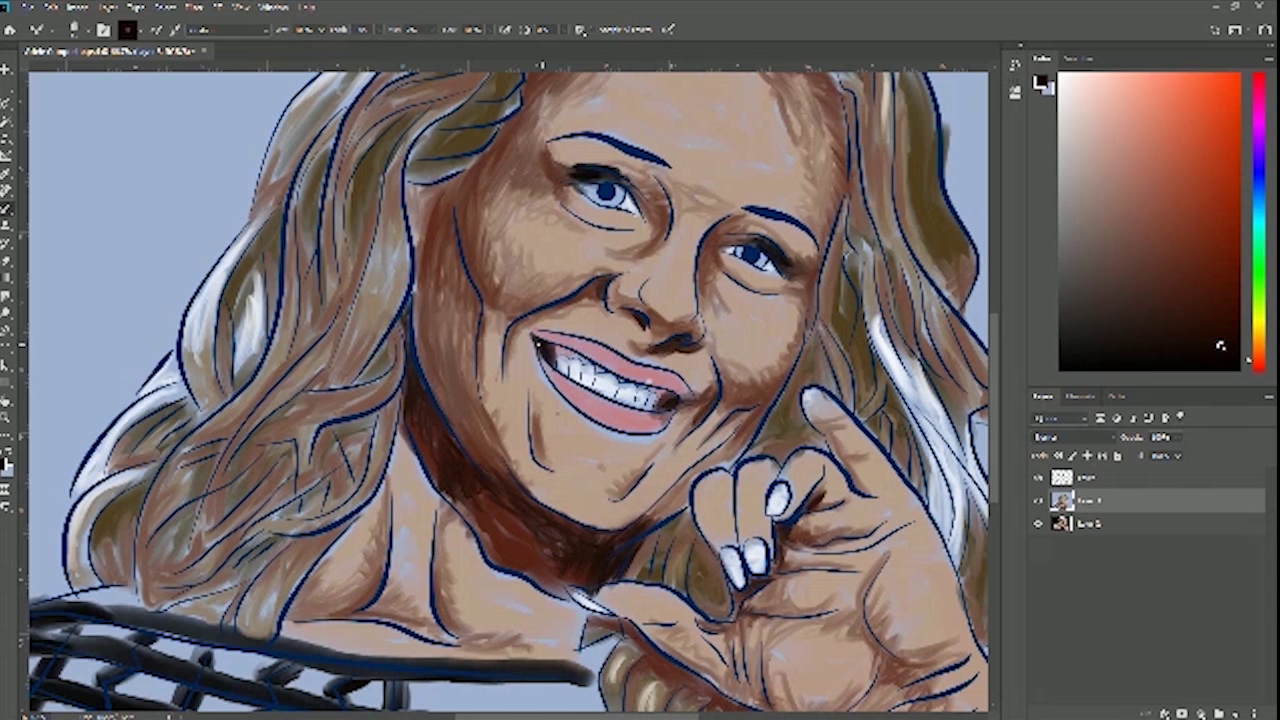
mouse_move(552, 310)
mouse_down()
mouse_move(514, 315)
mouse_move(547, 300)
mouse_up()
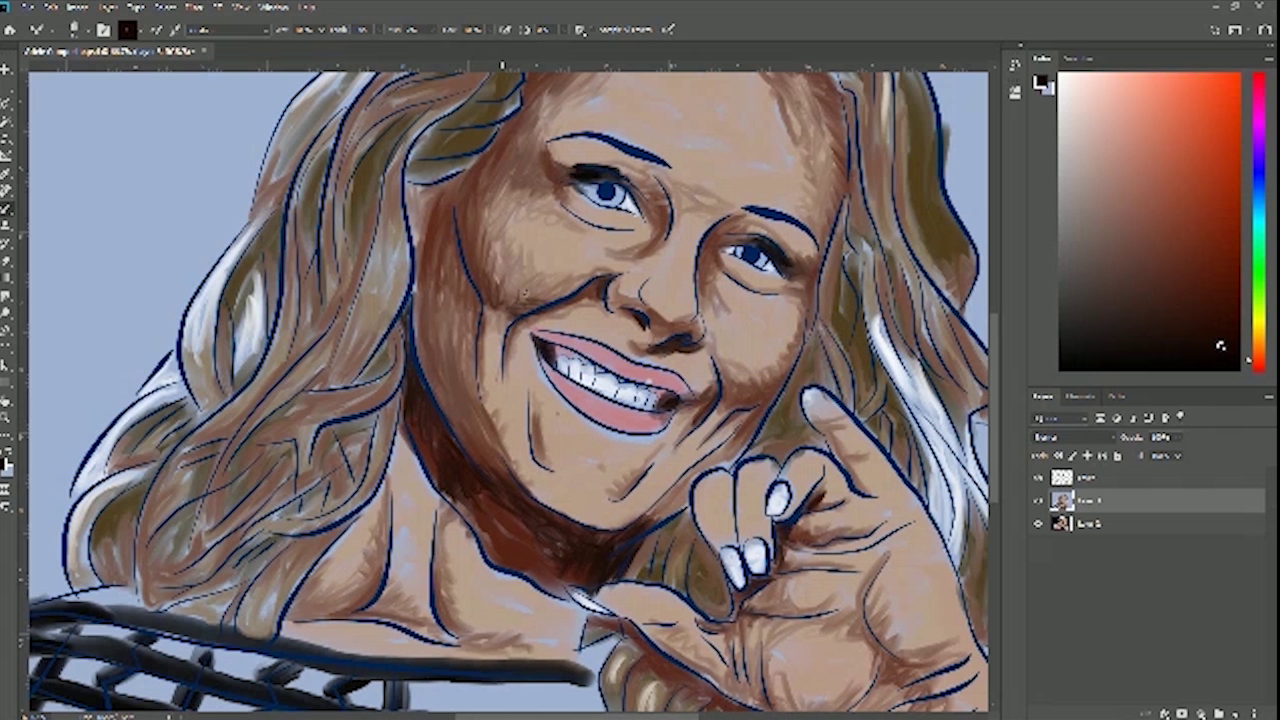
drag(512, 313, 503, 337)
Shade the shadowed side of the face from the temple down to the jaw with dark brown strokes
drag(446, 198, 443, 240)
drag(468, 196, 454, 272)
drag(478, 226, 466, 296)
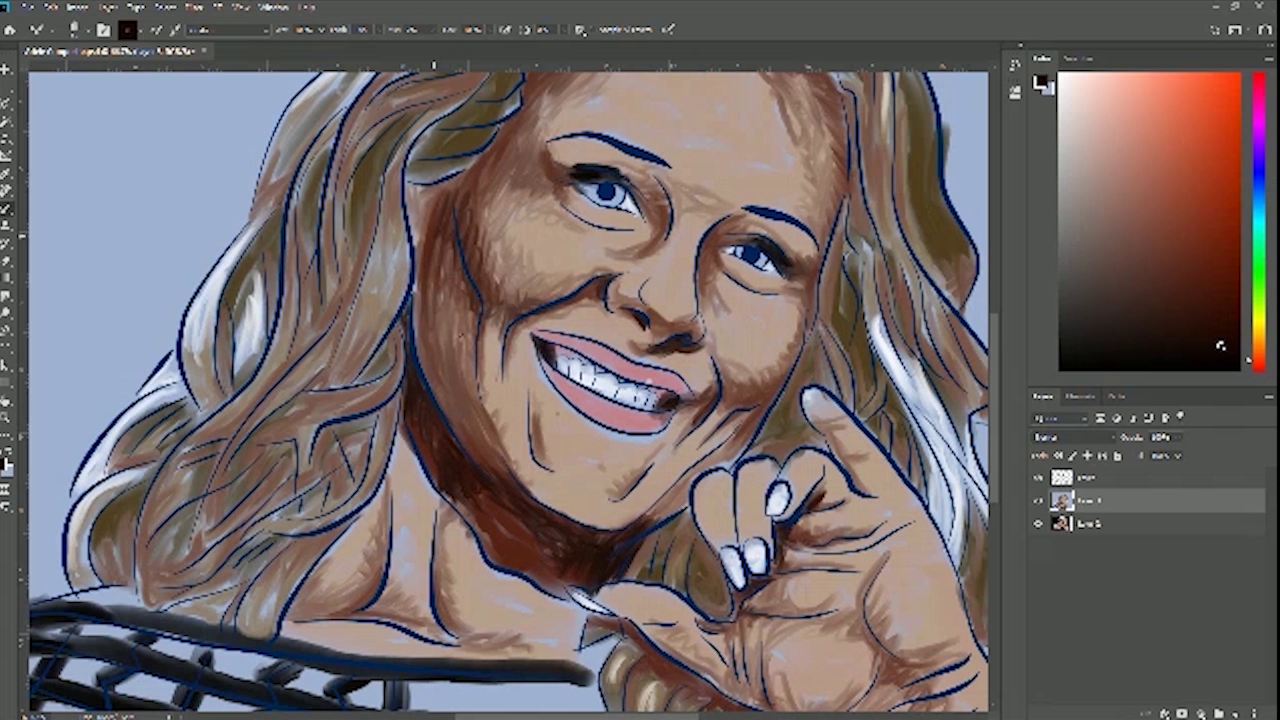
drag(437, 290, 456, 340)
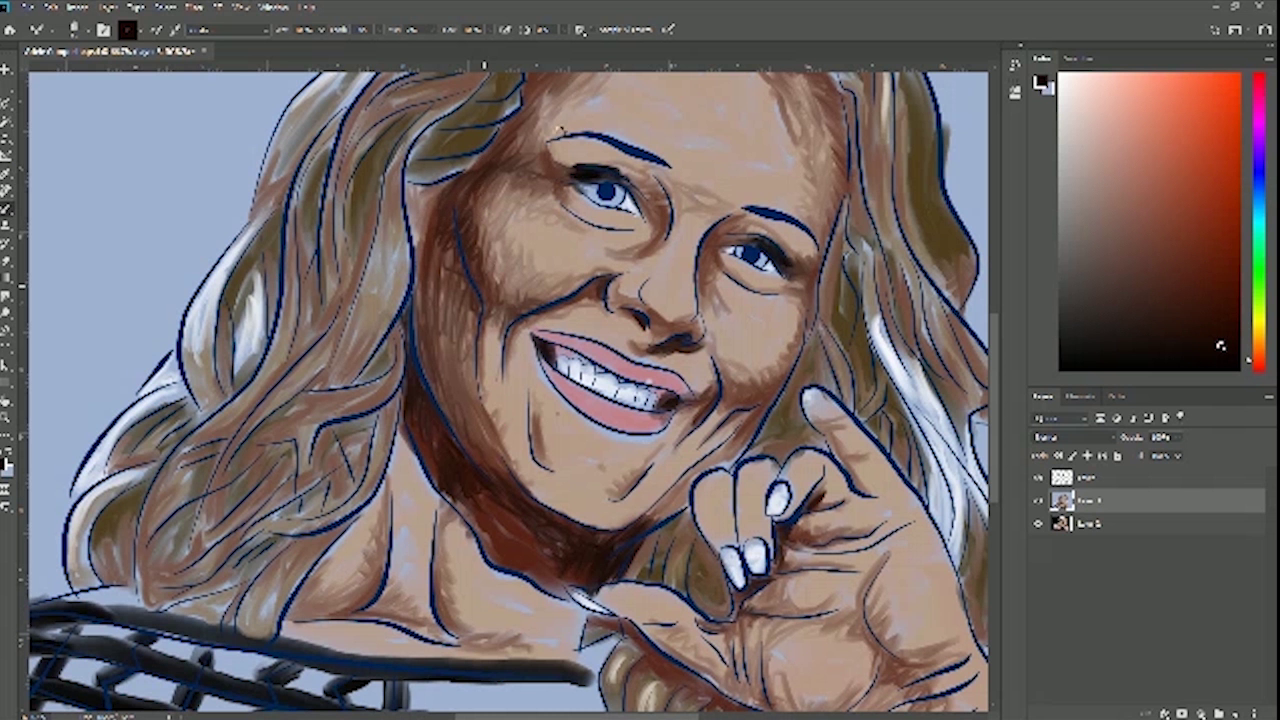
Darken the skin along the hairline from the temple up to the top of the forehead
mouse_move(576, 95)
mouse_down()
mouse_move(542, 197)
mouse_move(414, 238)
mouse_up()
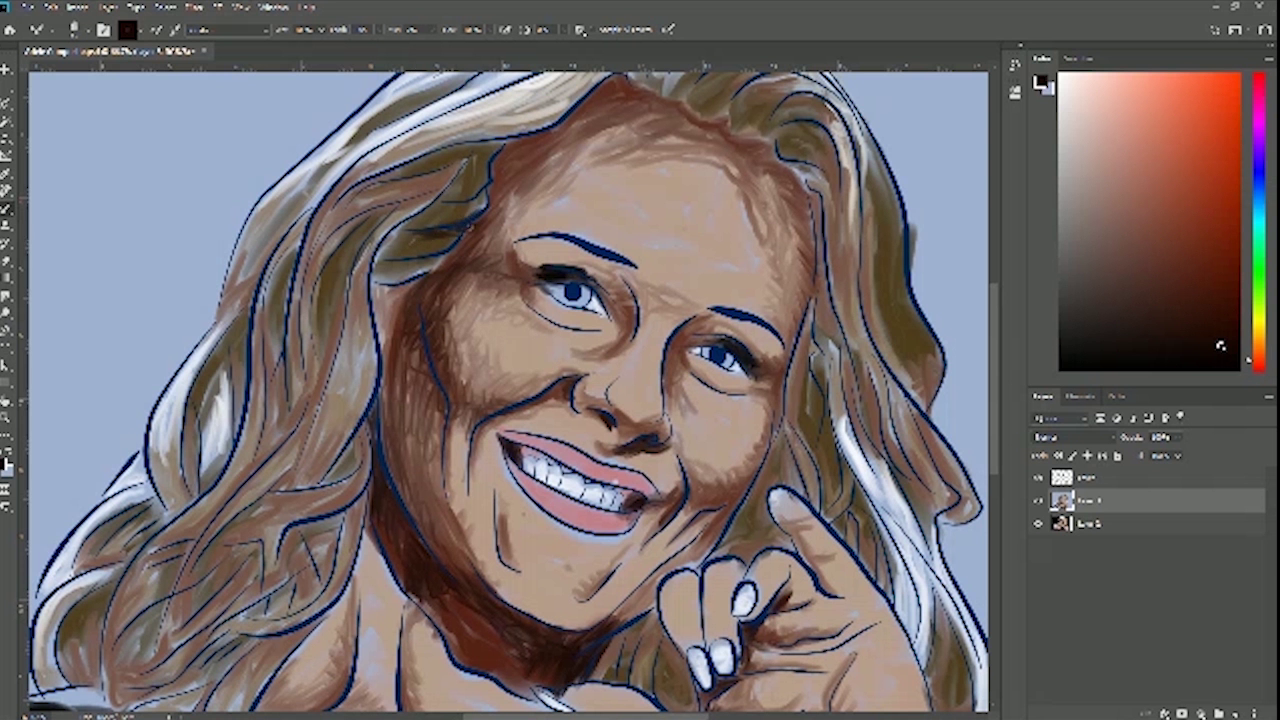
drag(456, 249, 398, 264)
drag(491, 194, 483, 210)
drag(498, 160, 484, 230)
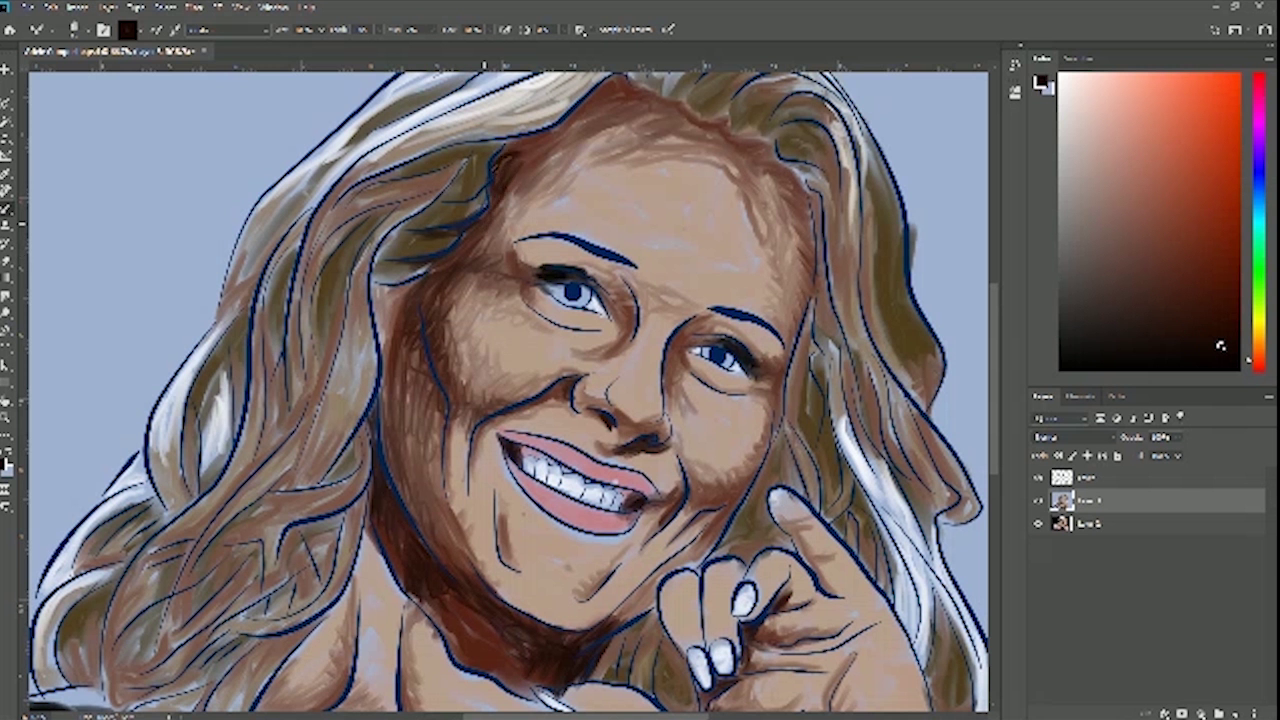
drag(549, 137, 524, 163)
drag(497, 212, 518, 188)
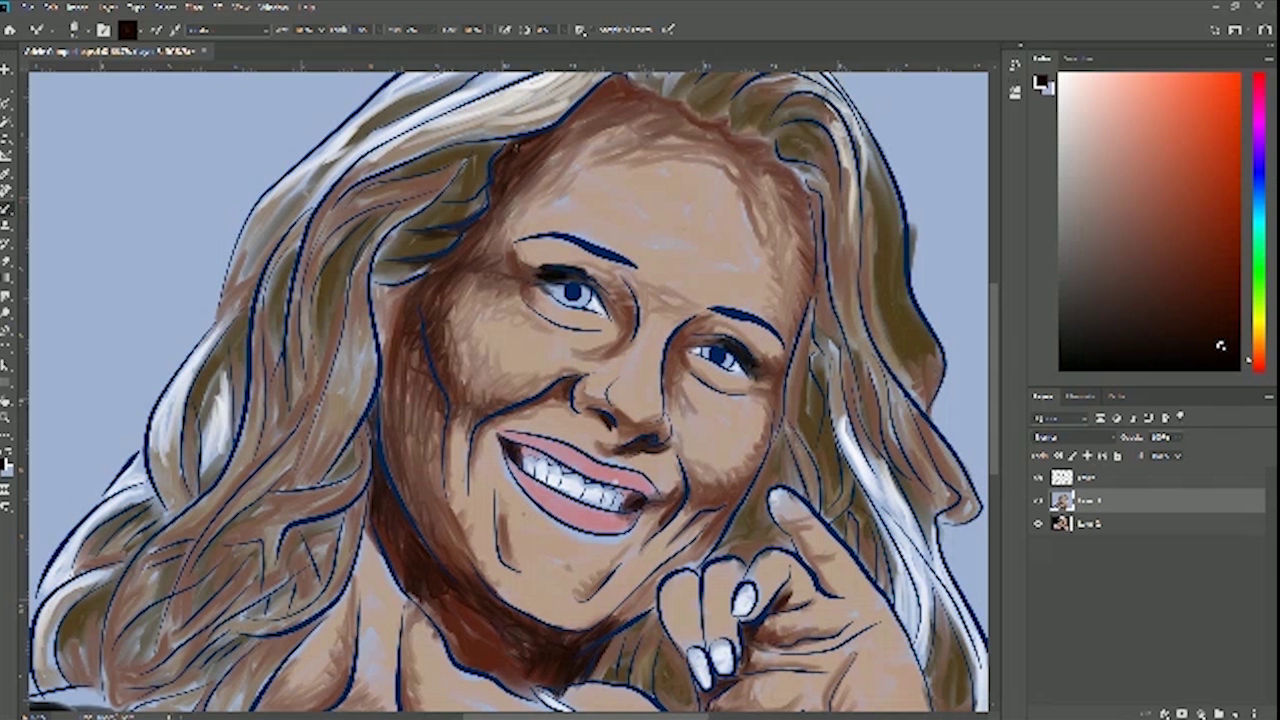
mouse_move(507, 144)
mouse_down()
mouse_move(576, 117)
mouse_move(548, 100)
mouse_move(616, 78)
mouse_move(641, 86)
mouse_move(616, 80)
mouse_move(615, 92)
mouse_move(670, 96)
mouse_up()
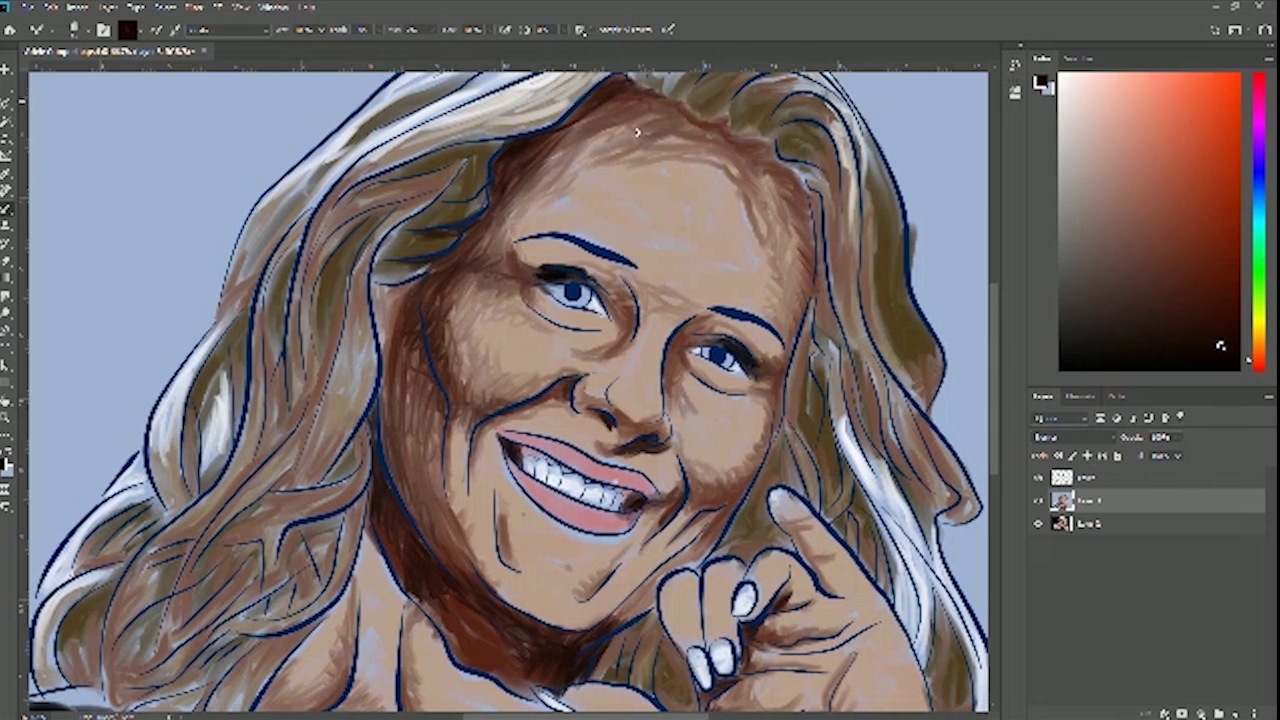
Paint dark shadows into the olive locks beside the temple and the strands next to them
mouse_move(396, 234)
mouse_down()
mouse_move(410, 223)
mouse_move(385, 242)
mouse_move(418, 233)
mouse_move(410, 270)
mouse_move(434, 276)
mouse_up()
mouse_move(436, 208)
mouse_down()
mouse_move(476, 204)
mouse_move(474, 162)
mouse_move(480, 176)
mouse_up()
drag(351, 243, 388, 221)
drag(334, 260, 318, 302)
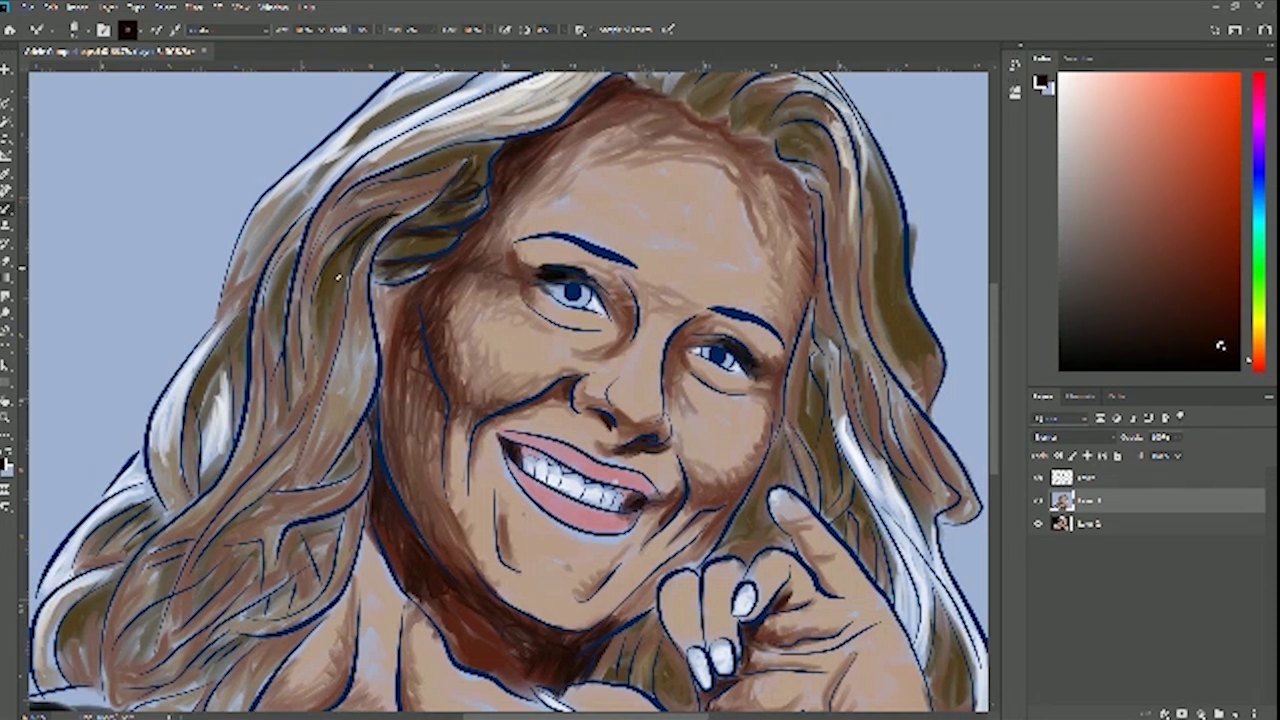
mouse_move(352, 255)
mouse_down()
mouse_move(320, 303)
mouse_move(331, 302)
mouse_move(323, 380)
mouse_move(324, 346)
mouse_move(338, 340)
mouse_up()
drag(326, 384, 340, 290)
drag(326, 340, 323, 306)
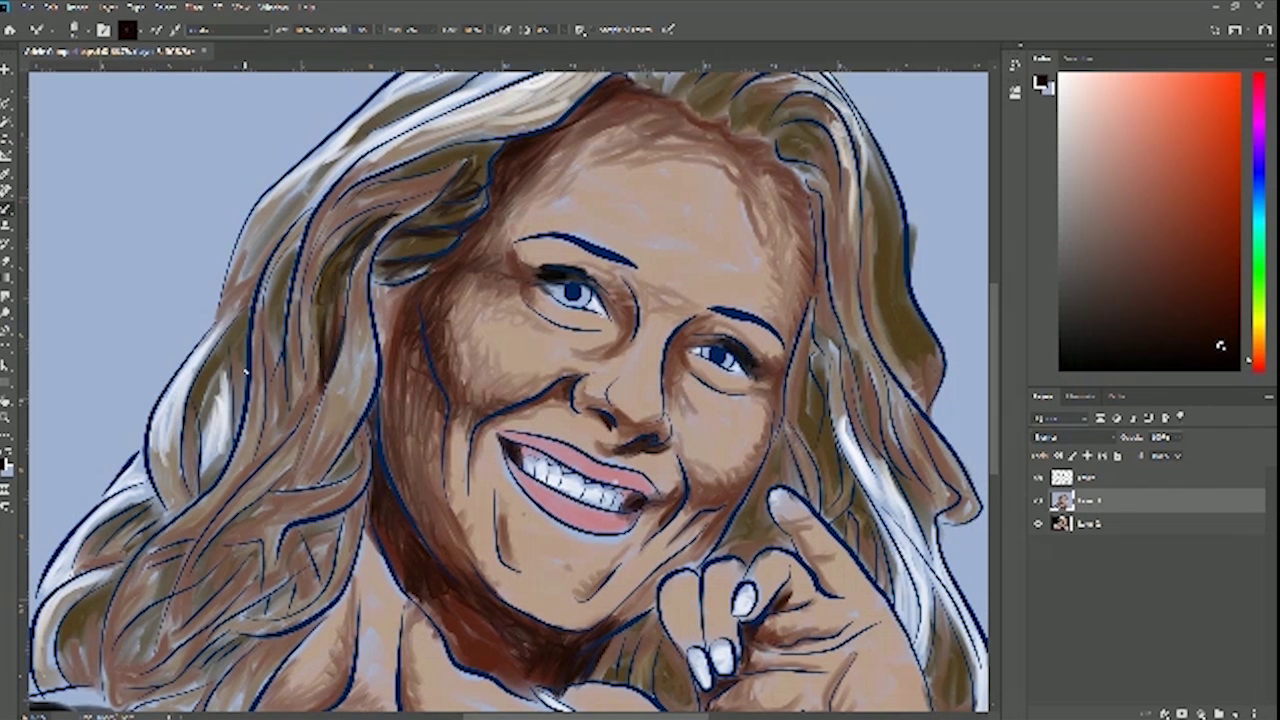
Deepen the gaps between the long wavy strands on the left side of the hair
drag(278, 372, 266, 306)
mouse_move(267, 402)
mouse_down()
mouse_move(274, 304)
mouse_move(296, 246)
mouse_up()
drag(280, 308, 284, 267)
drag(272, 434, 284, 388)
drag(290, 436, 300, 369)
mouse_move(246, 474)
mouse_down()
mouse_move(252, 432)
mouse_move(232, 479)
mouse_move(257, 425)
mouse_up()
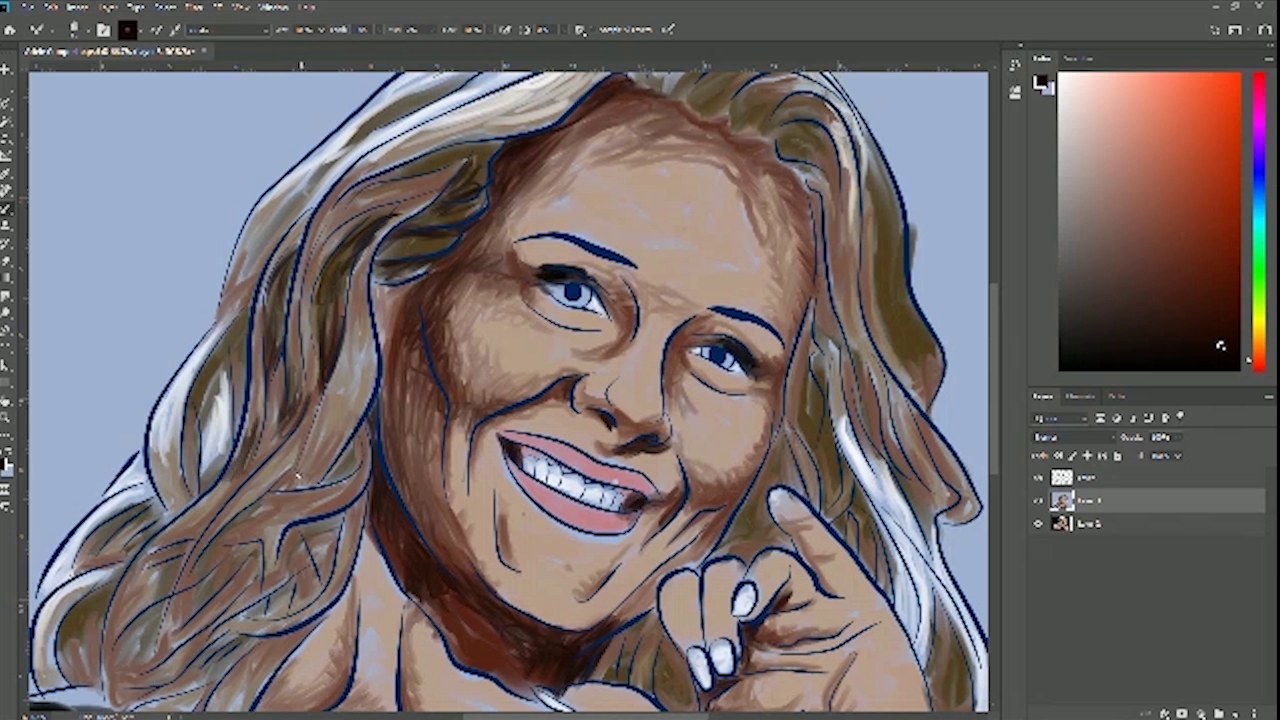
mouse_move(300, 478)
mouse_down()
mouse_move(314, 454)
mouse_move(300, 484)
mouse_move(323, 468)
mouse_move(317, 439)
mouse_move(302, 482)
mouse_move(334, 464)
mouse_up()
mouse_move(362, 306)
mouse_down()
mouse_move(376, 236)
mouse_move(355, 282)
mouse_move(400, 222)
mouse_move(418, 223)
mouse_move(382, 261)
mouse_up()
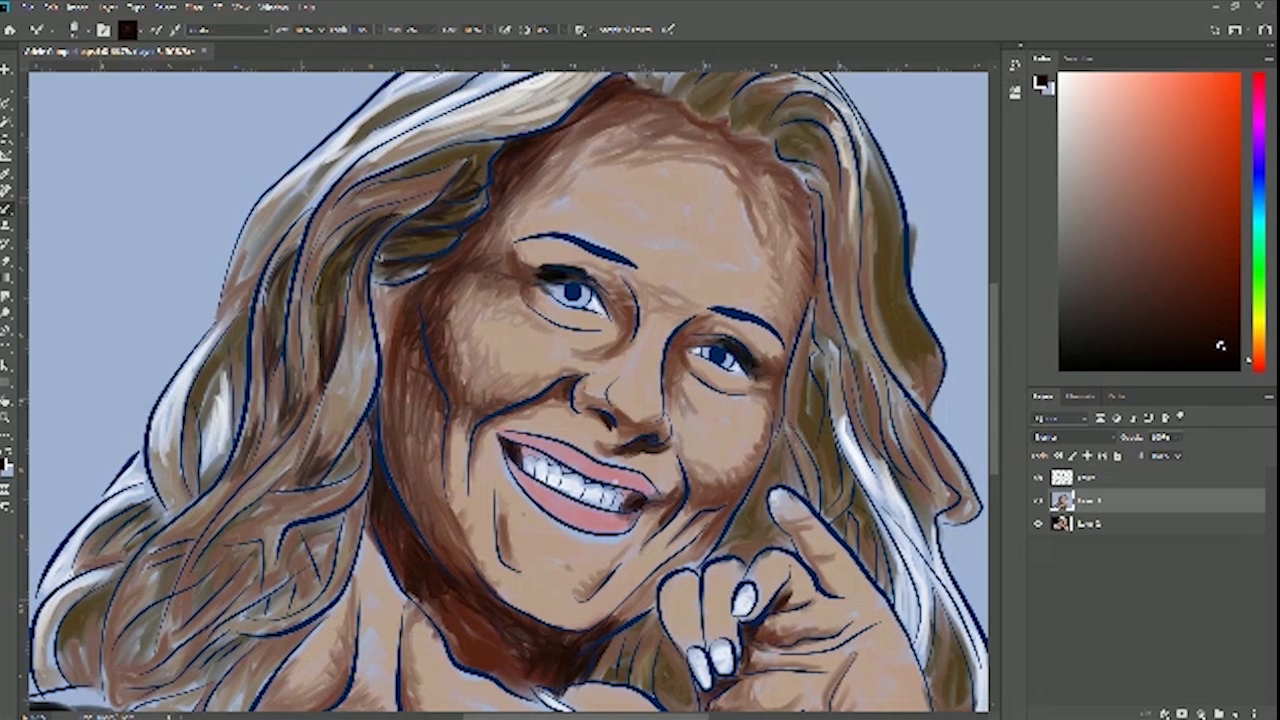
mouse_move(467, 154)
mouse_down()
mouse_move(407, 172)
mouse_move(496, 160)
mouse_move(374, 179)
mouse_move(410, 174)
mouse_up()
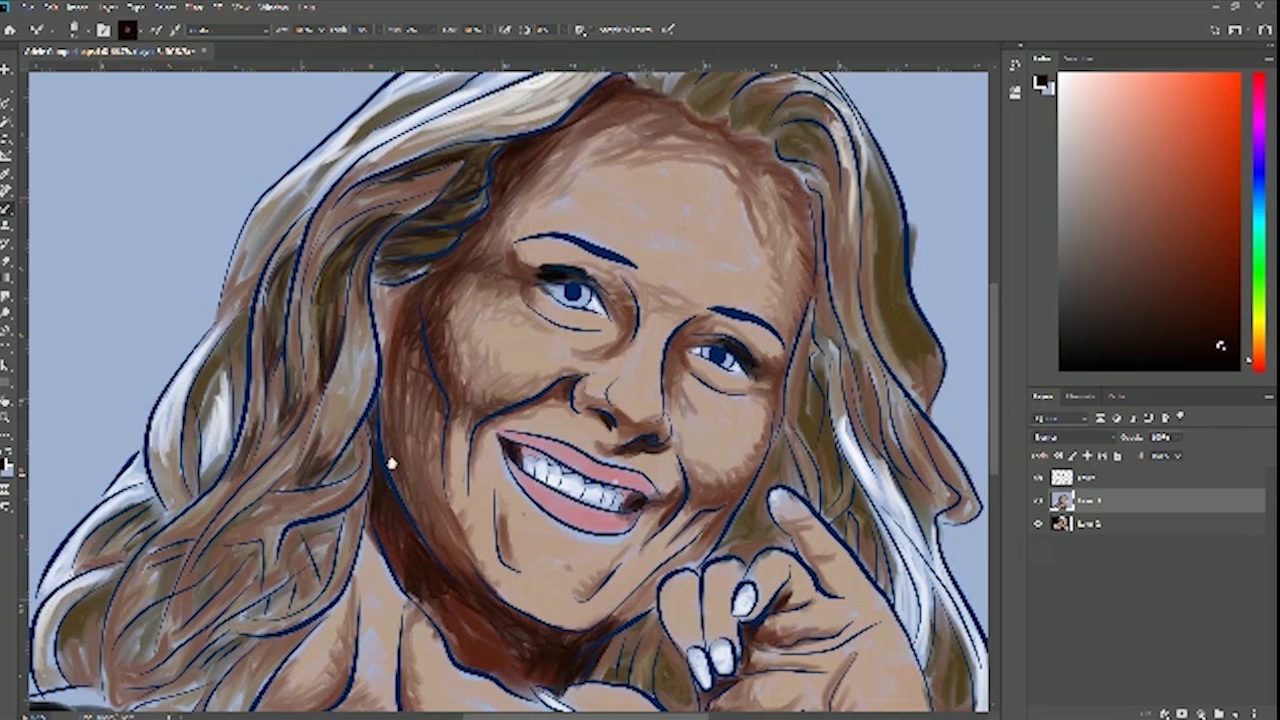
Add dark strokes around the white-highlighted outer lock on the left and the strands joining below it
mouse_move(343, 411)
mouse_down()
mouse_move(437, 398)
mouse_move(425, 392)
mouse_up()
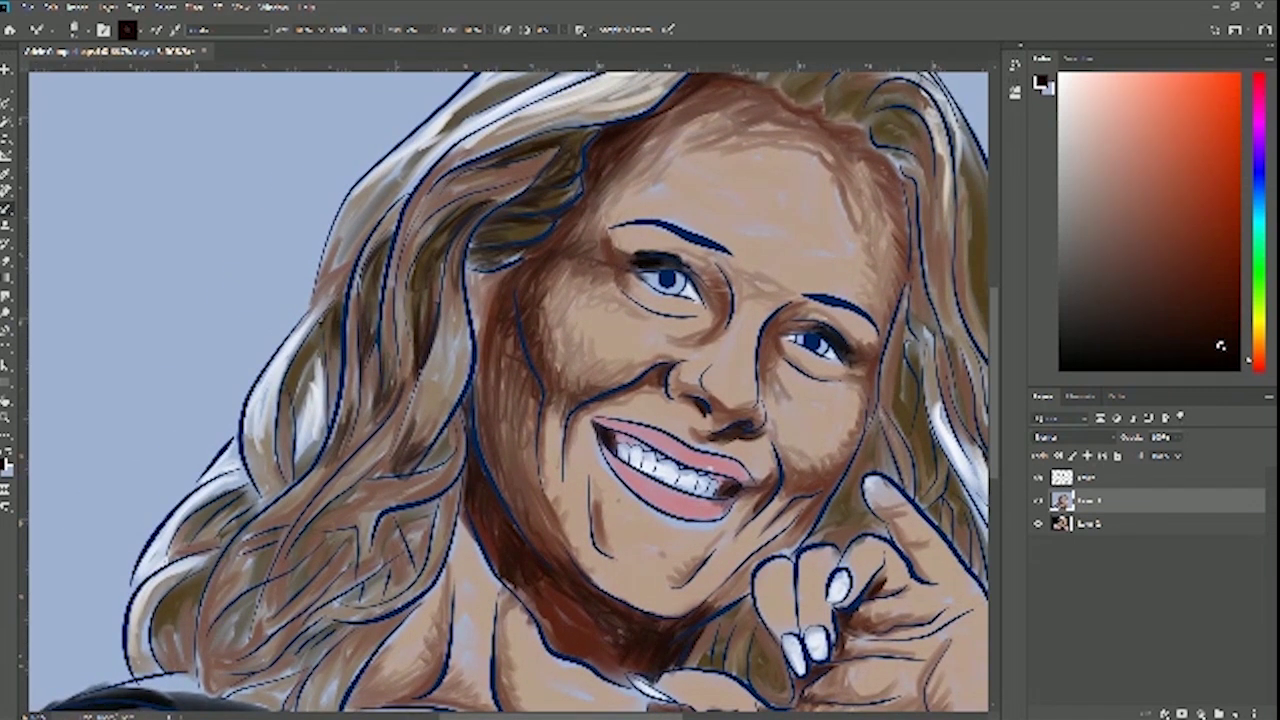
mouse_move(326, 318)
mouse_down()
mouse_move(312, 362)
mouse_move(330, 378)
mouse_move(340, 311)
mouse_up()
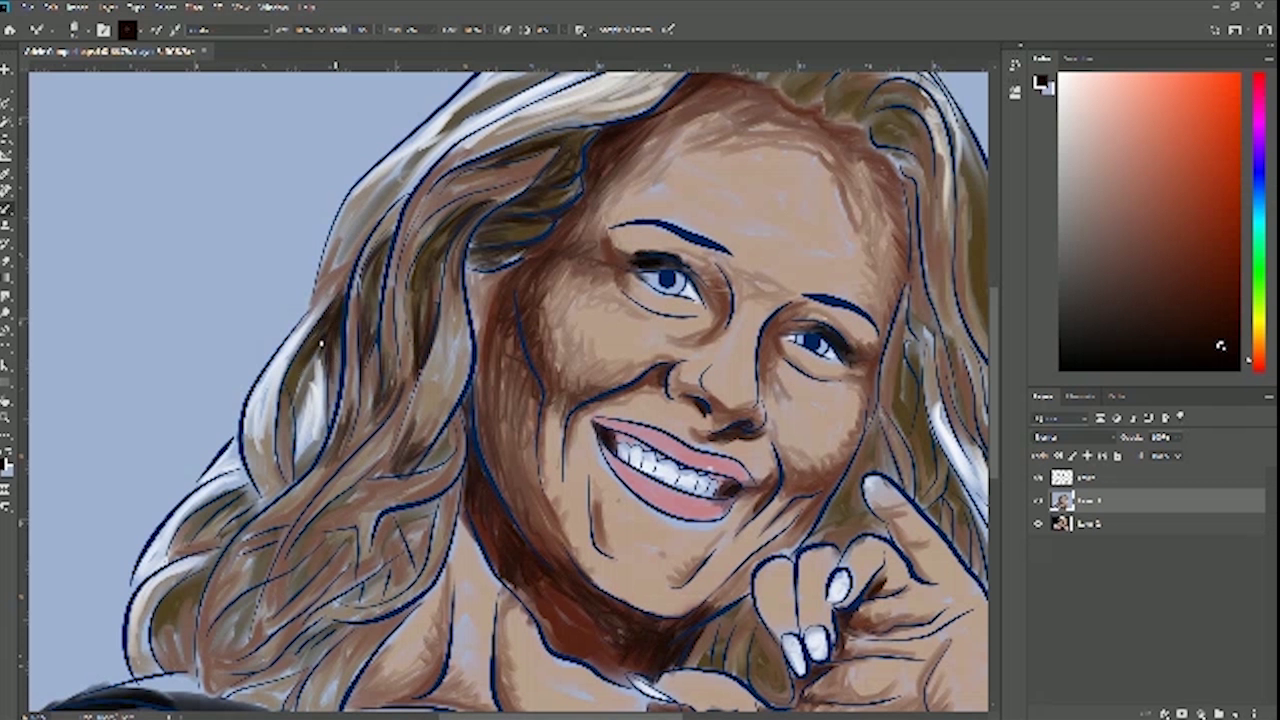
mouse_move(300, 380)
mouse_down()
mouse_move(298, 412)
mouse_move(308, 360)
mouse_move(298, 410)
mouse_move(290, 396)
mouse_move(303, 474)
mouse_move(331, 430)
mouse_up()
drag(356, 374, 344, 456)
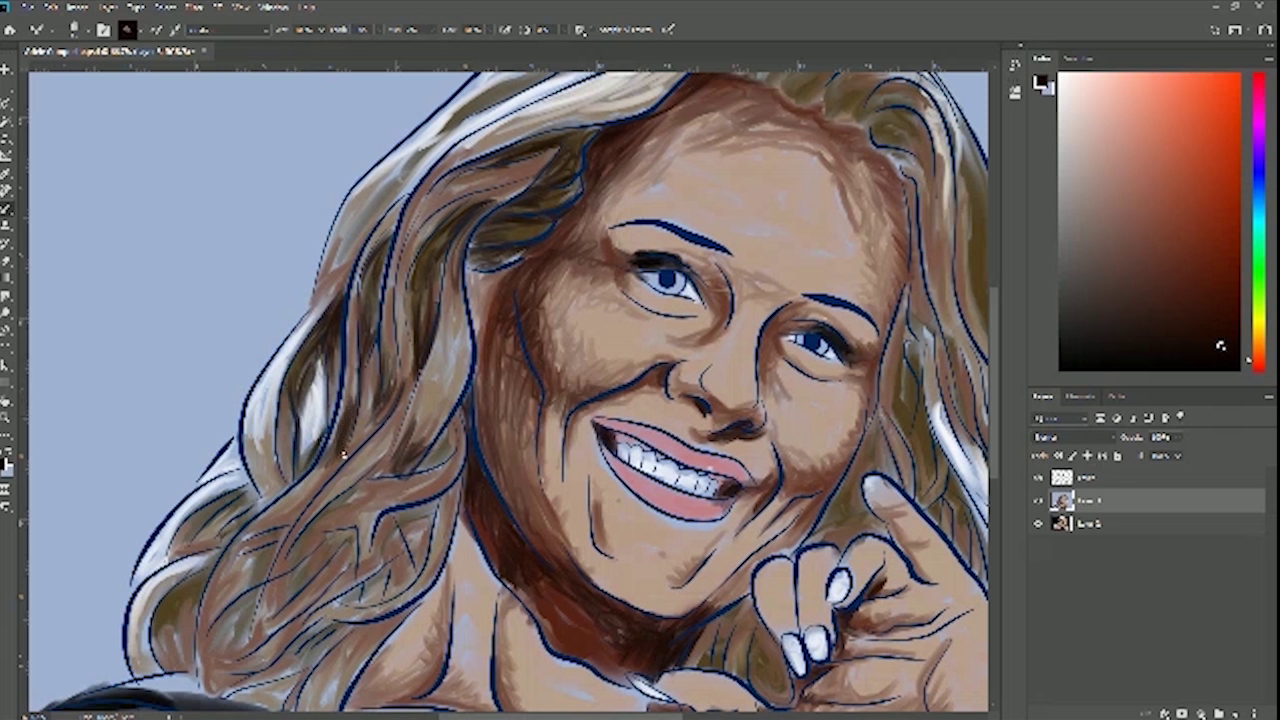
drag(374, 414, 314, 476)
mouse_move(336, 434)
mouse_down()
mouse_move(262, 579)
mouse_move(315, 535)
mouse_move(345, 531)
mouse_move(300, 595)
mouse_move(312, 548)
mouse_move(300, 570)
mouse_move(378, 480)
mouse_move(422, 470)
mouse_up()
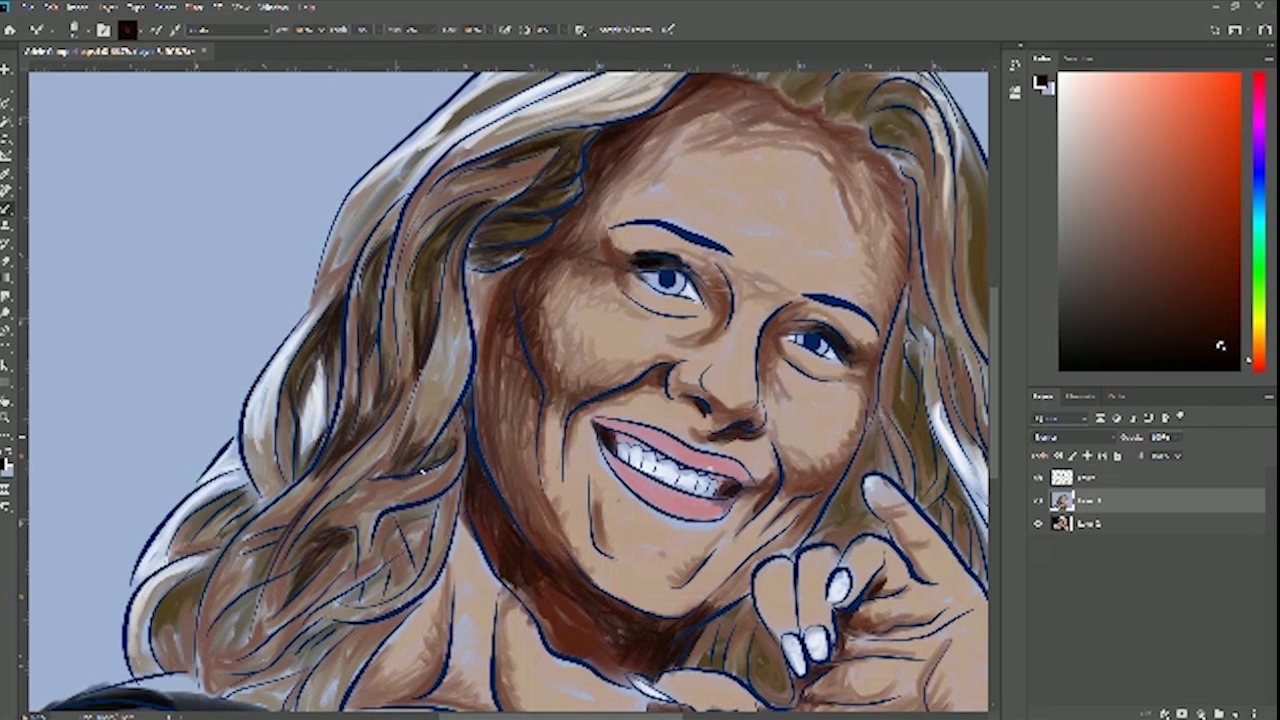
Shade the tangled lower curls above the left shoulder with dark brown strokes between the strands
mouse_move(395, 548)
mouse_down()
mouse_move(401, 538)
mouse_move(405, 578)
mouse_move(405, 525)
mouse_move(425, 522)
mouse_move(418, 548)
mouse_up()
mouse_move(436, 460)
mouse_down()
mouse_move(416, 488)
mouse_move(456, 456)
mouse_move(436, 480)
mouse_move(432, 556)
mouse_move(438, 505)
mouse_move(399, 524)
mouse_up()
mouse_move(433, 388)
mouse_down()
mouse_move(415, 422)
mouse_move(448, 408)
mouse_move(428, 435)
mouse_up()
mouse_move(324, 490)
mouse_down()
mouse_move(360, 460)
mouse_move(320, 505)
mouse_move(274, 517)
mouse_move(276, 534)
mouse_move(234, 551)
mouse_move(207, 589)
mouse_move(210, 615)
mouse_move(220, 606)
mouse_move(204, 645)
mouse_move(214, 662)
mouse_move(240, 618)
mouse_move(234, 644)
mouse_move(246, 642)
mouse_move(203, 660)
mouse_move(217, 570)
mouse_move(208, 670)
mouse_up()
mouse_move(268, 632)
mouse_down()
mouse_move(250, 660)
mouse_move(280, 614)
mouse_move(254, 632)
mouse_move(282, 575)
mouse_move(336, 605)
mouse_up()
mouse_move(366, 530)
mouse_down()
mouse_move(365, 562)
mouse_move(344, 503)
mouse_move(325, 525)
mouse_move(355, 590)
mouse_move(398, 605)
mouse_move(341, 636)
mouse_move(330, 664)
mouse_move(382, 624)
mouse_move(370, 650)
mouse_move(308, 645)
mouse_move(287, 664)
mouse_move(346, 636)
mouse_move(306, 625)
mouse_move(256, 667)
mouse_up()
mouse_move(340, 594)
mouse_down()
mouse_move(355, 562)
mouse_move(408, 586)
mouse_up()
Add dark strands to the upper left side of the hair between the white highlights
mouse_move(412, 420)
mouse_down()
mouse_move(460, 340)
mouse_move(428, 417)
mouse_move(328, 523)
mouse_up()
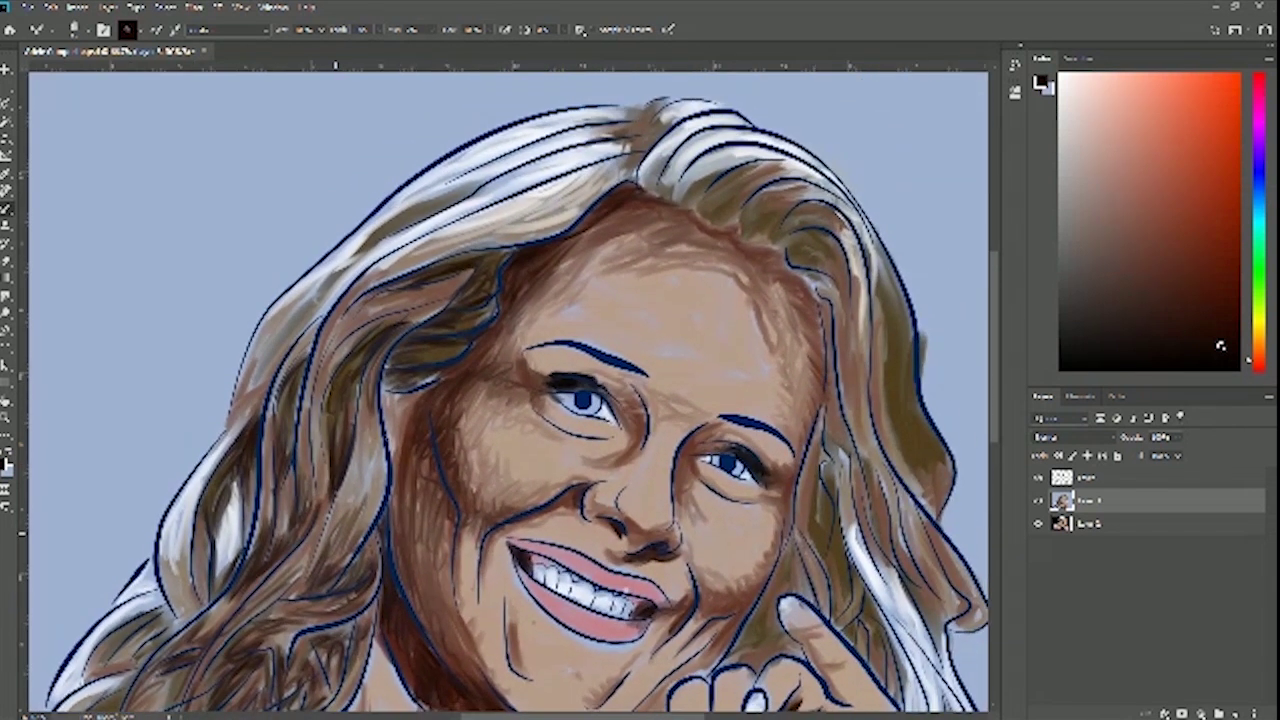
mouse_move(235, 417)
mouse_down()
mouse_move(272, 381)
mouse_move(245, 385)
mouse_move(290, 345)
mouse_move(272, 305)
mouse_move(290, 345)
mouse_move(305, 340)
mouse_up()
mouse_move(506, 177)
mouse_down()
mouse_move(403, 224)
mouse_move(525, 160)
mouse_move(454, 203)
mouse_move(462, 228)
mouse_move(391, 270)
mouse_up()
mouse_move(506, 226)
mouse_down()
mouse_move(400, 266)
mouse_move(530, 226)
mouse_move(595, 170)
mouse_move(526, 161)
mouse_up()
Darken the hair parting and the roots swept back along the top of the forehead
mouse_move(588, 152)
mouse_down()
mouse_move(546, 171)
mouse_move(576, 165)
mouse_move(564, 147)
mouse_move(510, 153)
mouse_move(648, 158)
mouse_move(668, 135)
mouse_move(620, 125)
mouse_move(668, 132)
mouse_move(640, 168)
mouse_move(622, 166)
mouse_move(628, 176)
mouse_up()
alt+click(635, 196)
mouse_move(643, 203)
mouse_down()
mouse_move(666, 200)
mouse_move(660, 180)
mouse_move(704, 192)
mouse_move(694, 204)
mouse_move(712, 212)
mouse_move(732, 205)
mouse_move(718, 222)
mouse_move(728, 190)
mouse_up()
mouse_move(744, 242)
mouse_down()
mouse_move(748, 214)
mouse_move(766, 244)
mouse_move(786, 226)
mouse_move(808, 252)
mouse_move(799, 258)
mouse_up()
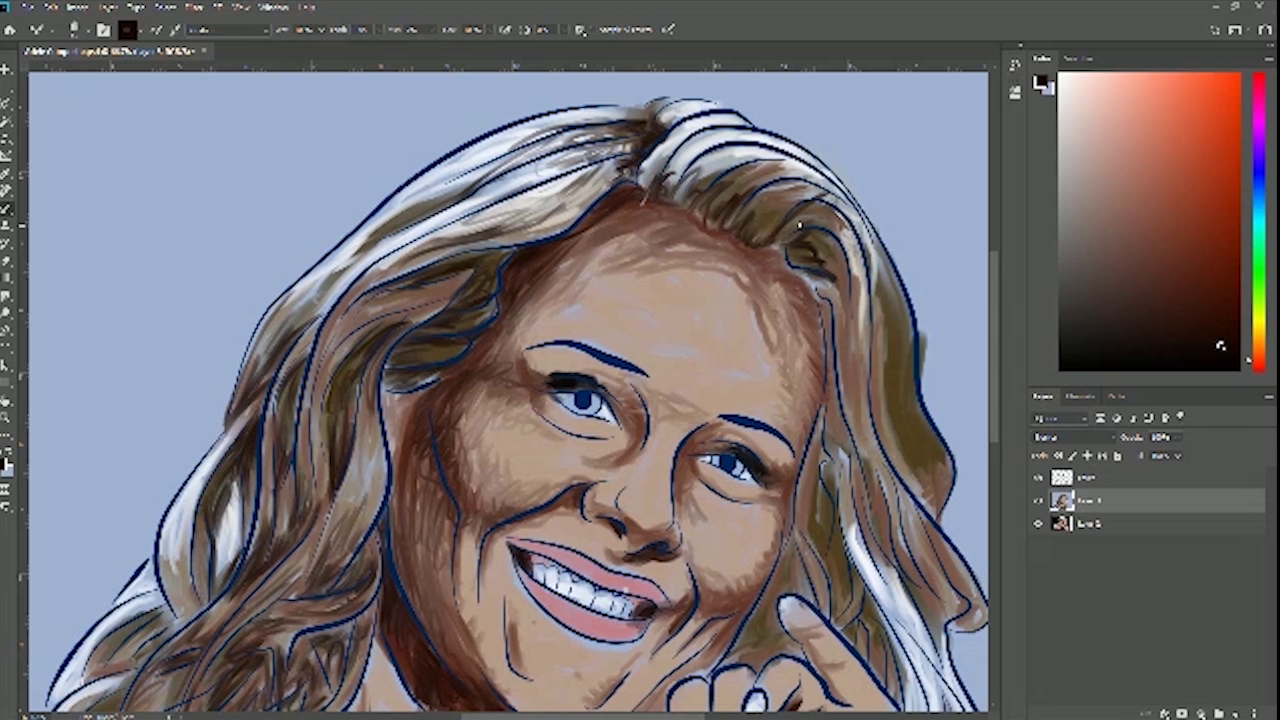
mouse_move(800, 226)
mouse_down()
mouse_move(768, 238)
mouse_move(816, 268)
mouse_move(829, 257)
mouse_up()
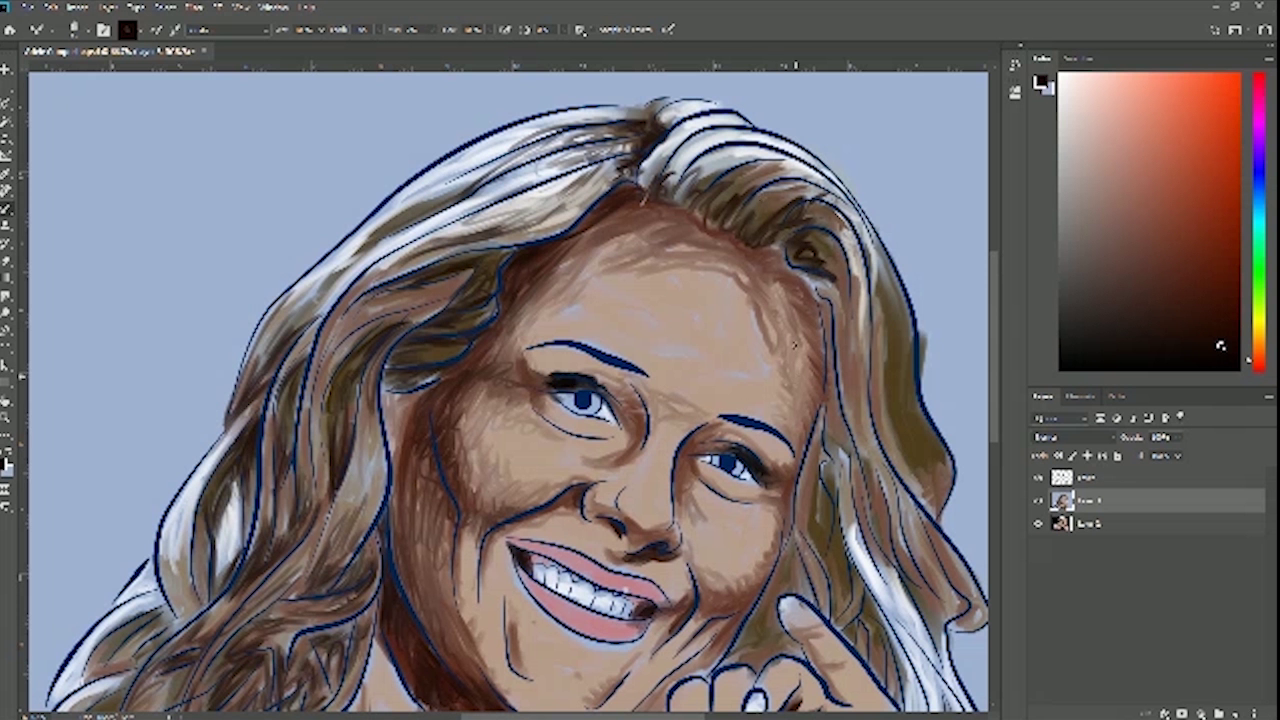
mouse_move(763, 228)
mouse_down()
mouse_move(790, 205)
mouse_move(765, 232)
mouse_move(780, 238)
mouse_up()
Darken the hair strands bordering the right side of the face from the forehead down past the eye
drag(821, 290, 843, 388)
drag(842, 308, 854, 423)
mouse_move(843, 380)
mouse_down()
mouse_move(851, 422)
mouse_move(841, 300)
mouse_up()
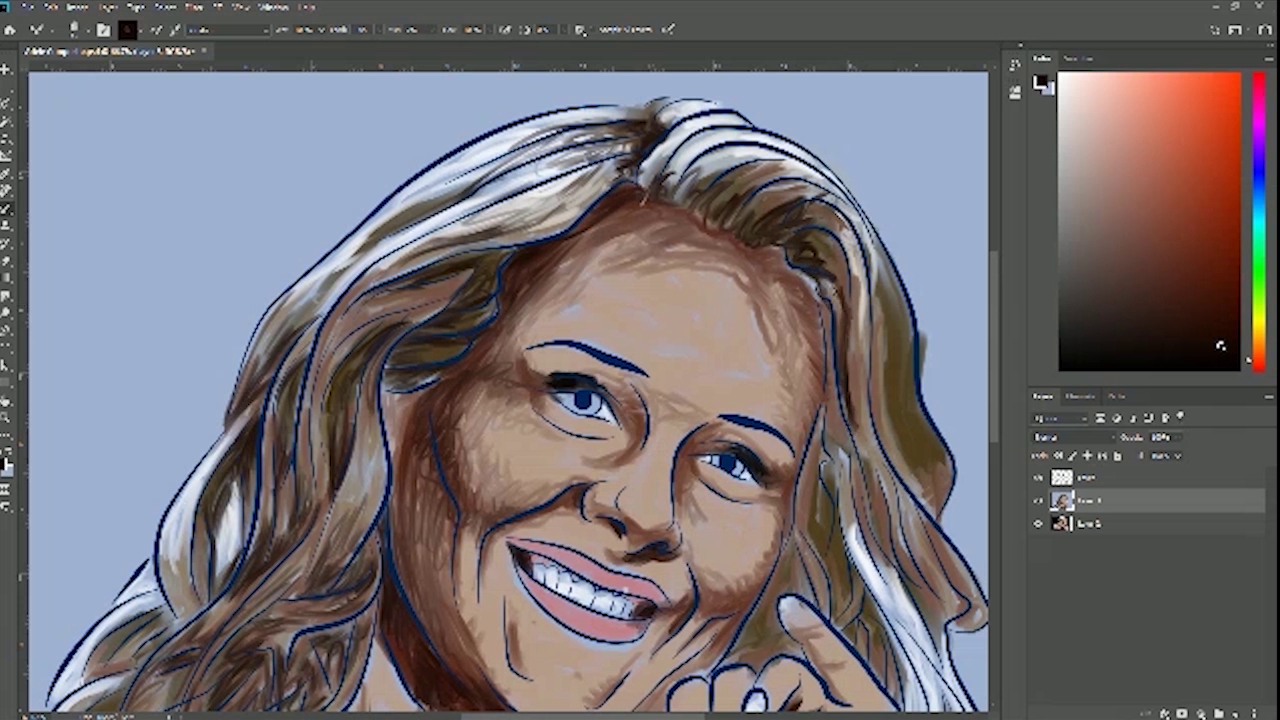
mouse_move(828, 388)
mouse_down()
mouse_move(824, 308)
mouse_move(808, 478)
mouse_move(822, 428)
mouse_move(834, 486)
mouse_move(814, 436)
mouse_move(820, 522)
mouse_move(808, 528)
mouse_move(798, 484)
mouse_move(813, 476)
mouse_move(812, 515)
mouse_move(822, 532)
mouse_move(830, 505)
mouse_move(831, 522)
mouse_up()
drag(827, 470, 829, 496)
Fill the hair between the right cheek and the raised index finger with near-black shadow
mouse_move(827, 424)
mouse_down()
mouse_move(826, 456)
mouse_move(860, 295)
mouse_up()
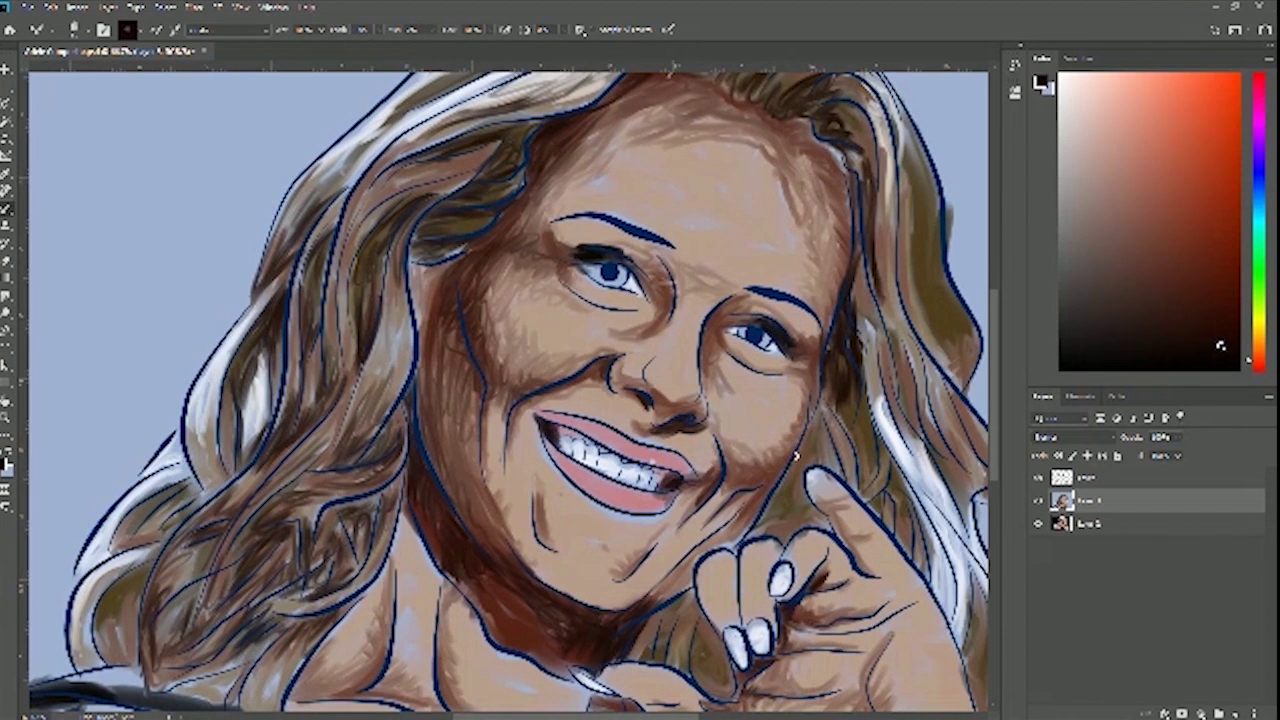
mouse_move(818, 430)
mouse_down()
mouse_move(825, 446)
mouse_move(755, 531)
mouse_move(784, 524)
mouse_move(785, 540)
mouse_up()
mouse_move(788, 478)
mouse_down()
mouse_move(774, 500)
mouse_move(822, 443)
mouse_move(832, 464)
mouse_move(801, 467)
mouse_move(823, 456)
mouse_move(840, 475)
mouse_move(822, 450)
mouse_up()
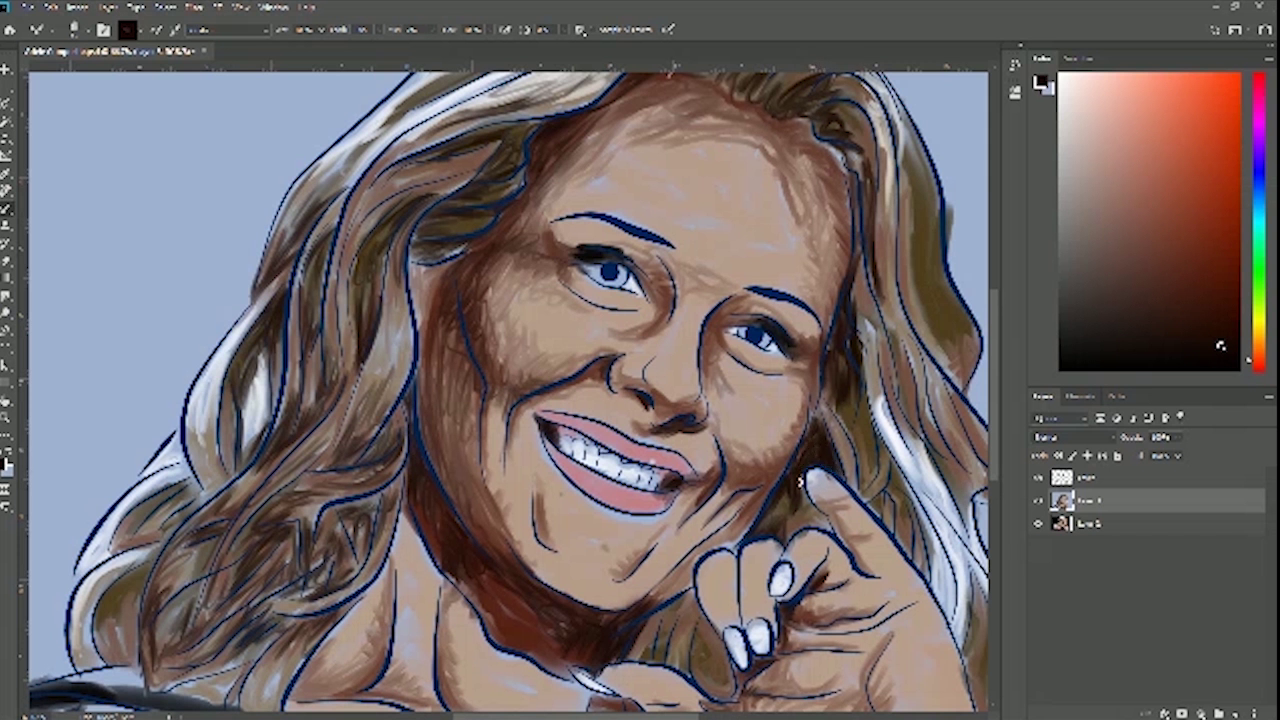
drag(793, 510, 756, 422)
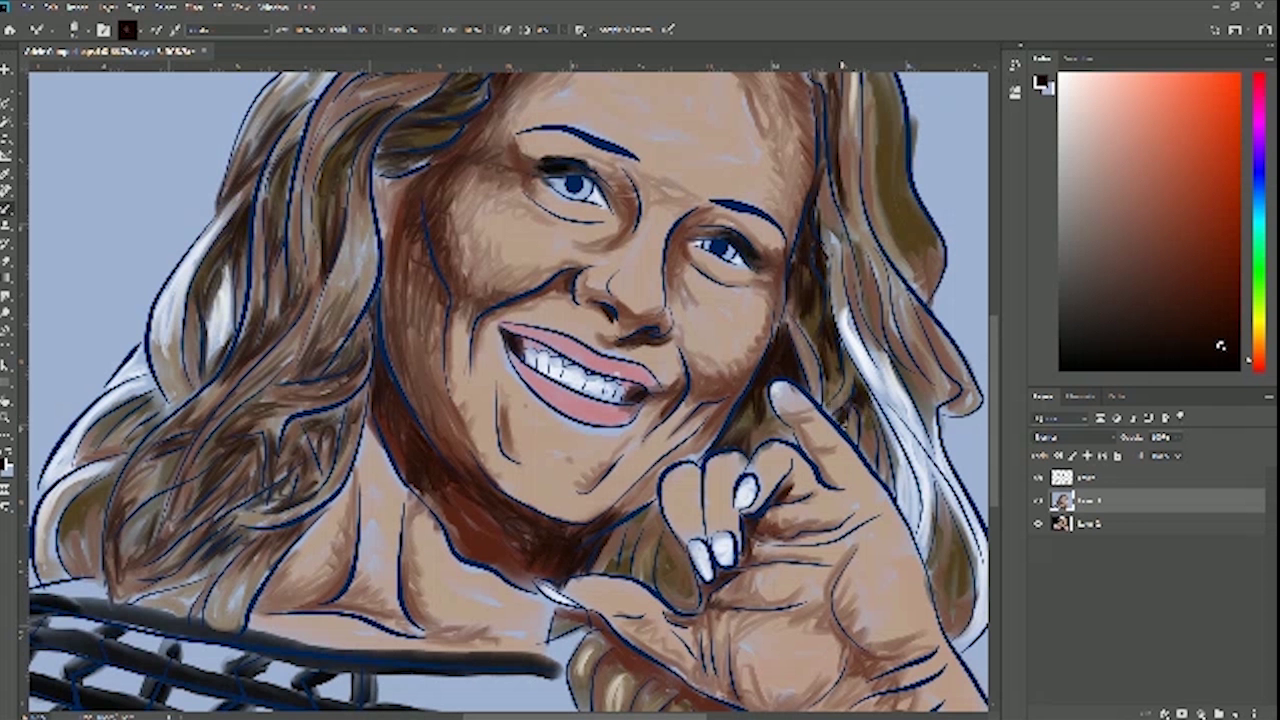
mouse_move(868, 398)
mouse_down()
mouse_move(862, 432)
mouse_move(888, 437)
mouse_move(898, 482)
mouse_move(877, 420)
mouse_up()
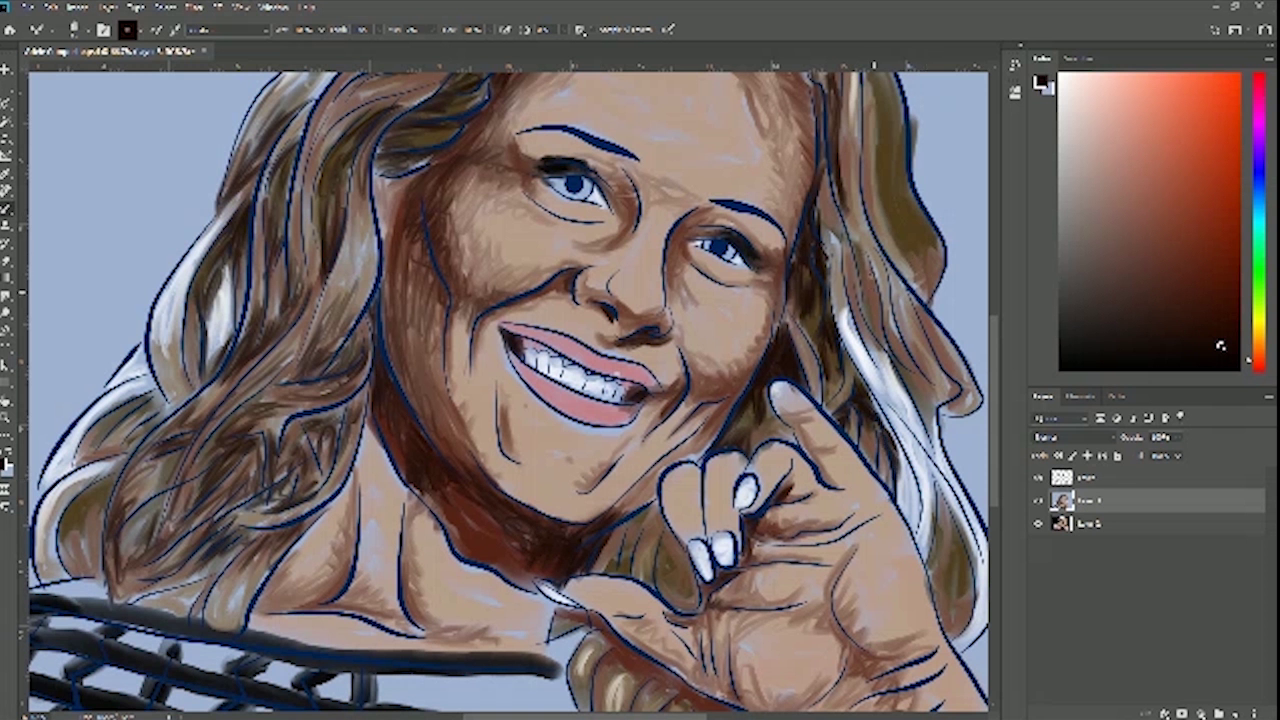
Paint dark strands through the middle waves on the right side of the hair
mouse_move(849, 254)
mouse_down()
mouse_move(867, 328)
mouse_move(853, 290)
mouse_move(882, 346)
mouse_move(882, 318)
mouse_move(896, 334)
mouse_up()
drag(886, 280, 896, 336)
drag(880, 250, 910, 348)
mouse_move(896, 296)
mouse_down()
mouse_move(920, 362)
mouse_move(922, 328)
mouse_up()
mouse_move(888, 274)
mouse_down()
mouse_move(946, 342)
mouse_move(924, 394)
mouse_move(928, 446)
mouse_up()
drag(886, 352, 914, 398)
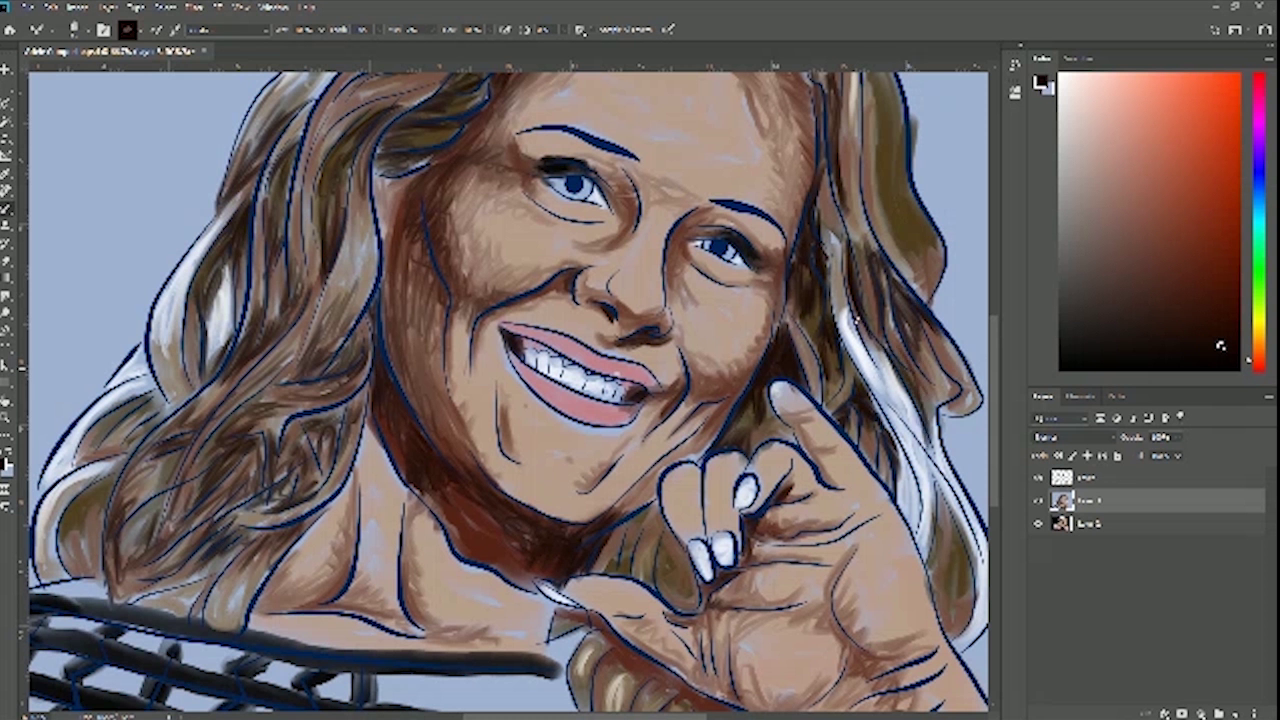
Shade along the white-highlighted lock and the outer curl on the right with dark strokes
drag(856, 320, 890, 392)
mouse_move(844, 286)
mouse_down()
mouse_move(832, 246)
mouse_move(842, 316)
mouse_up()
mouse_move(834, 262)
mouse_down()
mouse_move(846, 322)
mouse_move(840, 290)
mouse_up()
drag(902, 400, 932, 446)
drag(930, 358, 942, 392)
drag(916, 340, 940, 374)
mouse_move(930, 328)
mouse_down()
mouse_move(948, 366)
mouse_move(958, 358)
mouse_move(932, 416)
mouse_move(931, 460)
mouse_up()
mouse_move(897, 291)
mouse_down()
mouse_move(901, 366)
mouse_move(891, 324)
mouse_move(932, 402)
mouse_up()
mouse_move(926, 356)
mouse_down()
mouse_move(946, 390)
mouse_move(923, 399)
mouse_up()
mouse_move(918, 403)
mouse_down()
mouse_move(938, 427)
mouse_move(921, 409)
mouse_up()
mouse_move(915, 357)
mouse_down()
mouse_move(921, 379)
mouse_move(950, 384)
mouse_up()
drag(924, 310, 914, 350)
Add dark vertical strands to the upper part of the right-hand hair waves
mouse_move(904, 240)
mouse_down()
mouse_move(908, 338)
mouse_move(894, 284)
mouse_move(906, 320)
mouse_up()
mouse_move(896, 240)
mouse_down()
mouse_move(892, 334)
mouse_move(880, 278)
mouse_move(882, 296)
mouse_up()
drag(856, 272, 856, 312)
drag(860, 248, 862, 328)
drag(884, 214, 888, 306)
drag(894, 200, 912, 292)
drag(878, 393, 838, 90)
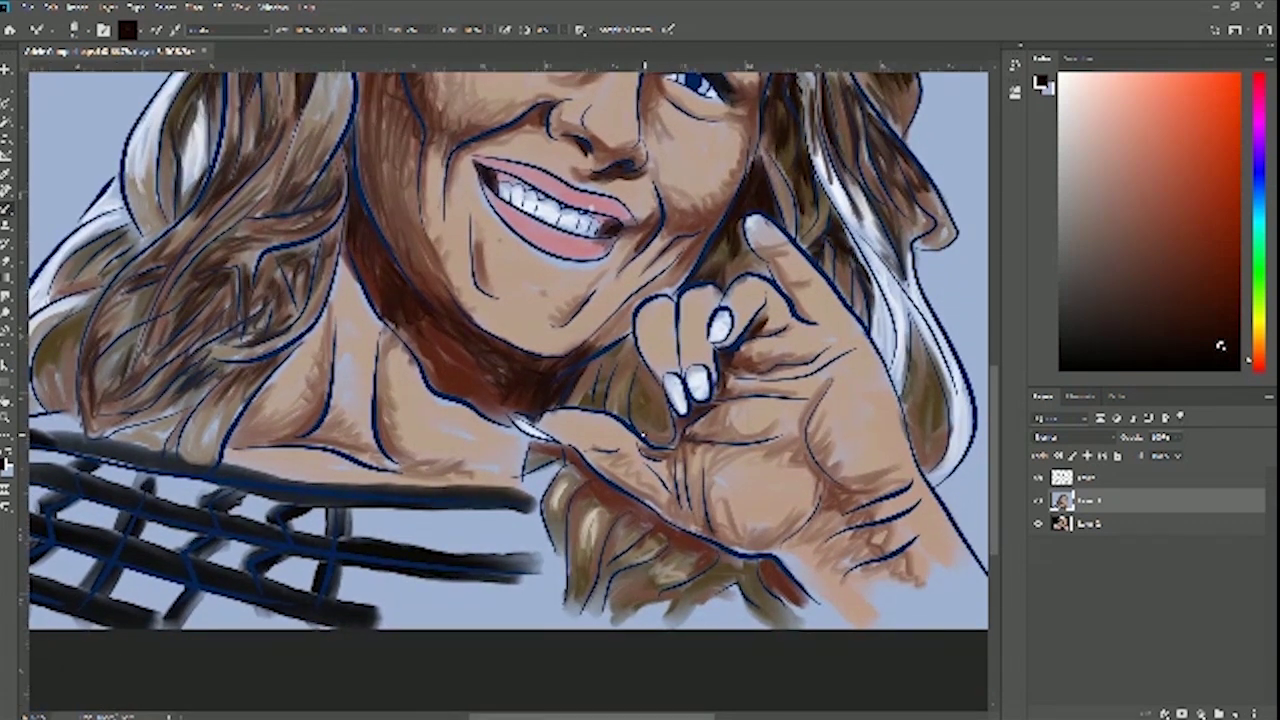
Fill the hair between the chin, the thumb and the folded fingers with near-black brown shadow
mouse_move(643, 434)
mouse_down()
mouse_move(667, 444)
mouse_move(671, 416)
mouse_move(662, 396)
mouse_move(648, 446)
mouse_move(664, 425)
mouse_move(632, 378)
mouse_move(640, 420)
mouse_up()
drag(619, 370, 602, 404)
drag(615, 363, 608, 415)
drag(610, 360, 570, 406)
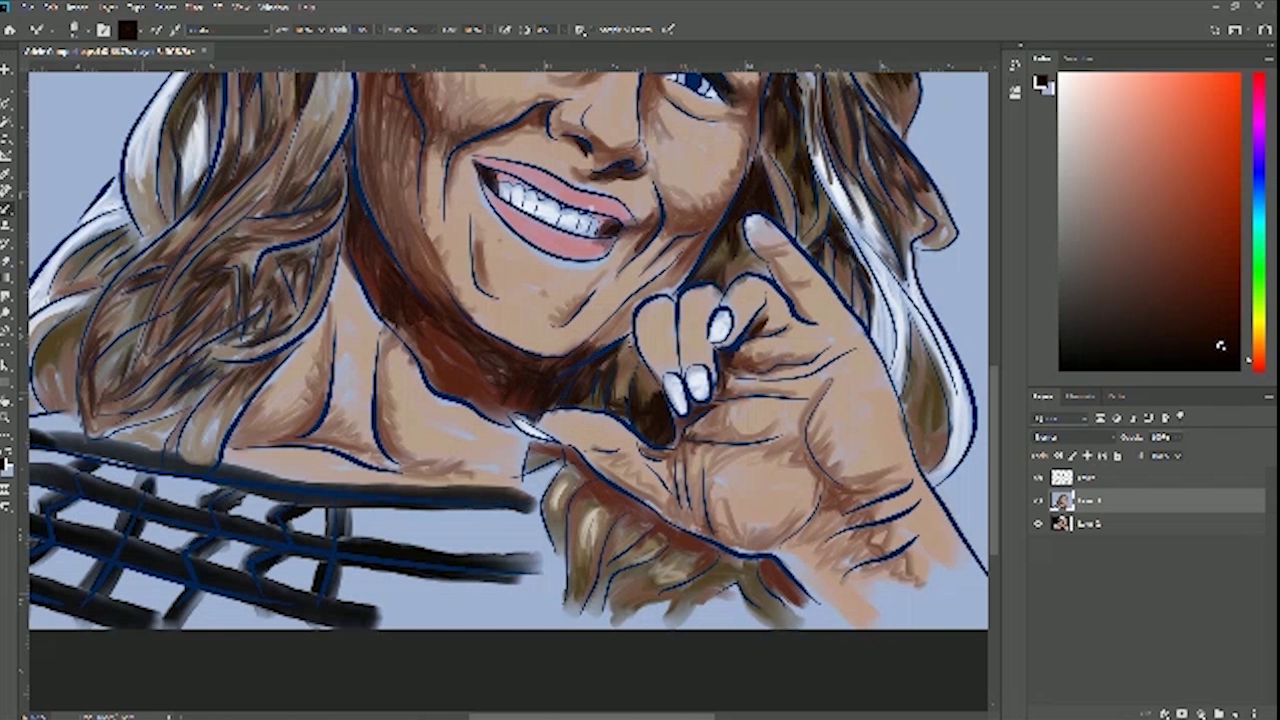
drag(626, 367, 635, 393)
mouse_move(623, 343)
mouse_down()
mouse_move(606, 364)
mouse_move(624, 344)
mouse_move(658, 398)
mouse_move(648, 368)
mouse_move(646, 402)
mouse_move(668, 446)
mouse_up()
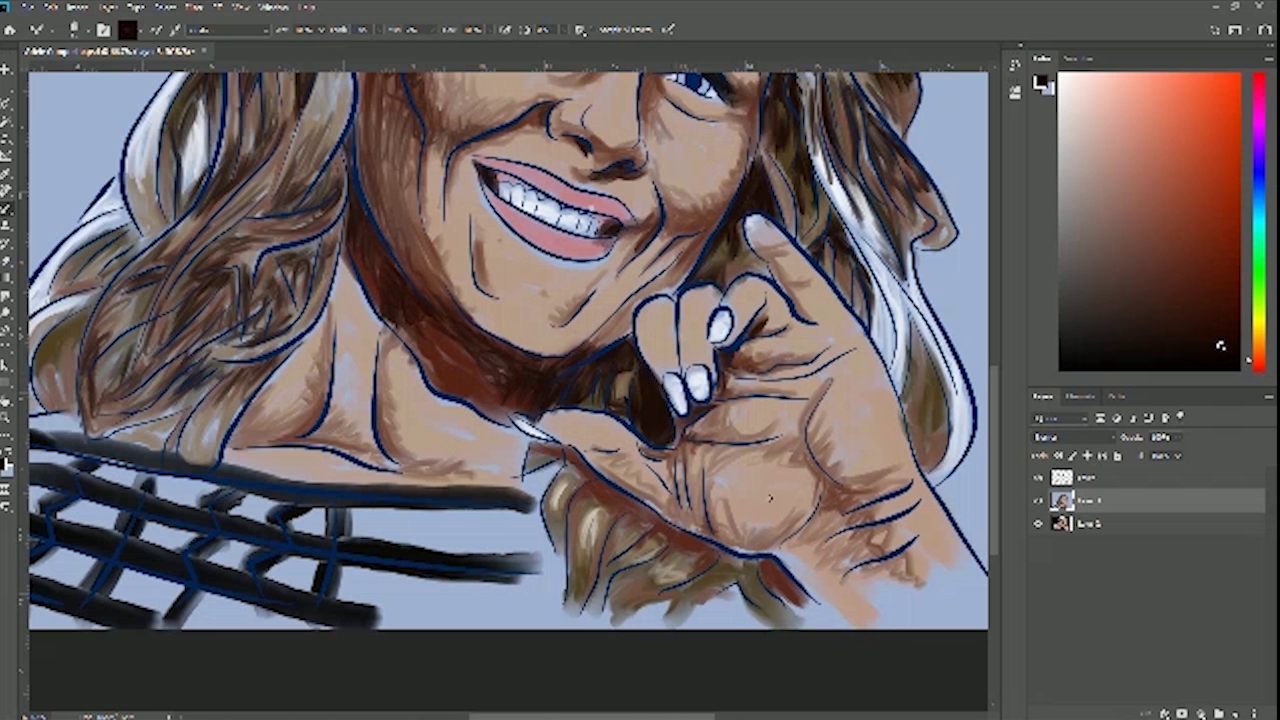
mouse_move(722, 288)
mouse_down()
mouse_move(764, 268)
mouse_move(743, 230)
mouse_move(748, 270)
mouse_up()
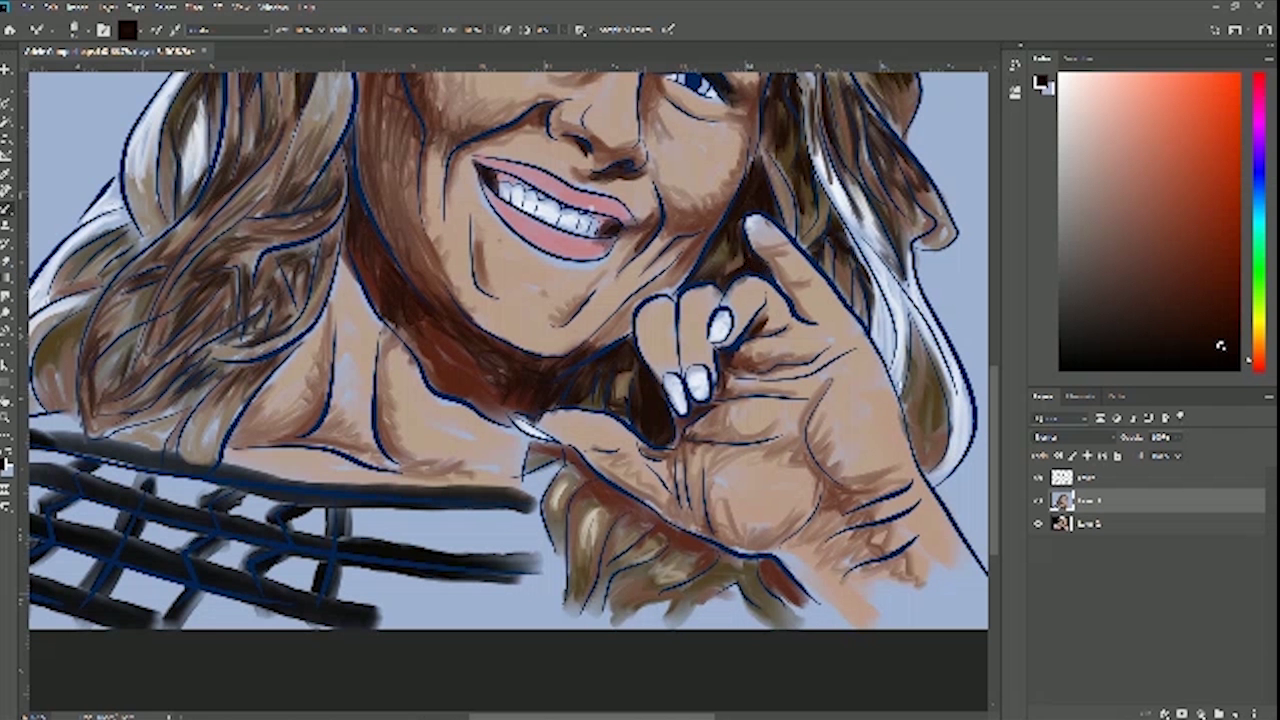
Add dark brown strands to the lower right curl and to the hair beneath the hand
mouse_move(902, 402)
mouse_down()
mouse_move(932, 456)
mouse_move(926, 470)
mouse_move(917, 444)
mouse_move(948, 424)
mouse_up()
drag(914, 330, 931, 410)
drag(642, 546, 729, 490)
mouse_move(843, 525)
mouse_down()
mouse_move(853, 514)
mouse_move(855, 534)
mouse_move(856, 504)
mouse_move(792, 498)
mouse_move(775, 518)
mouse_move(785, 484)
mouse_move(790, 500)
mouse_move(765, 520)
mouse_move(777, 484)
mouse_move(737, 510)
mouse_move(766, 482)
mouse_move(750, 466)
mouse_move(790, 476)
mouse_move(730, 494)
mouse_move(746, 474)
mouse_move(724, 452)
mouse_move(744, 464)
mouse_move(672, 512)
mouse_move(684, 512)
mouse_move(690, 470)
mouse_move(710, 496)
mouse_move(724, 490)
mouse_move(702, 494)
mouse_move(702, 530)
mouse_move(744, 542)
mouse_up()
drag(794, 518, 780, 540)
mouse_move(664, 444)
mouse_down()
mouse_move(690, 428)
mouse_move(708, 438)
mouse_move(691, 500)
mouse_up()
drag(736, 446, 716, 464)
drag(750, 473, 731, 496)
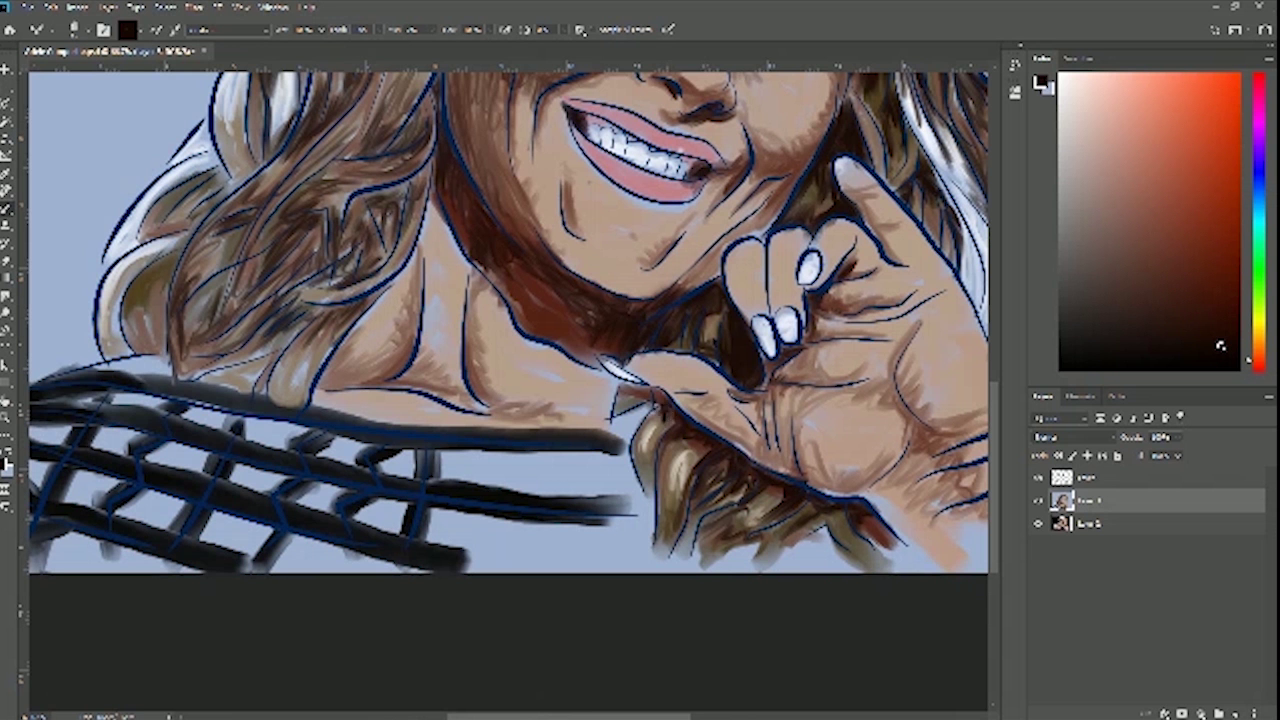
Paint near-black shadows into the gaps between the lower left hair waves beside the neck
drag(729, 400, 807, 528)
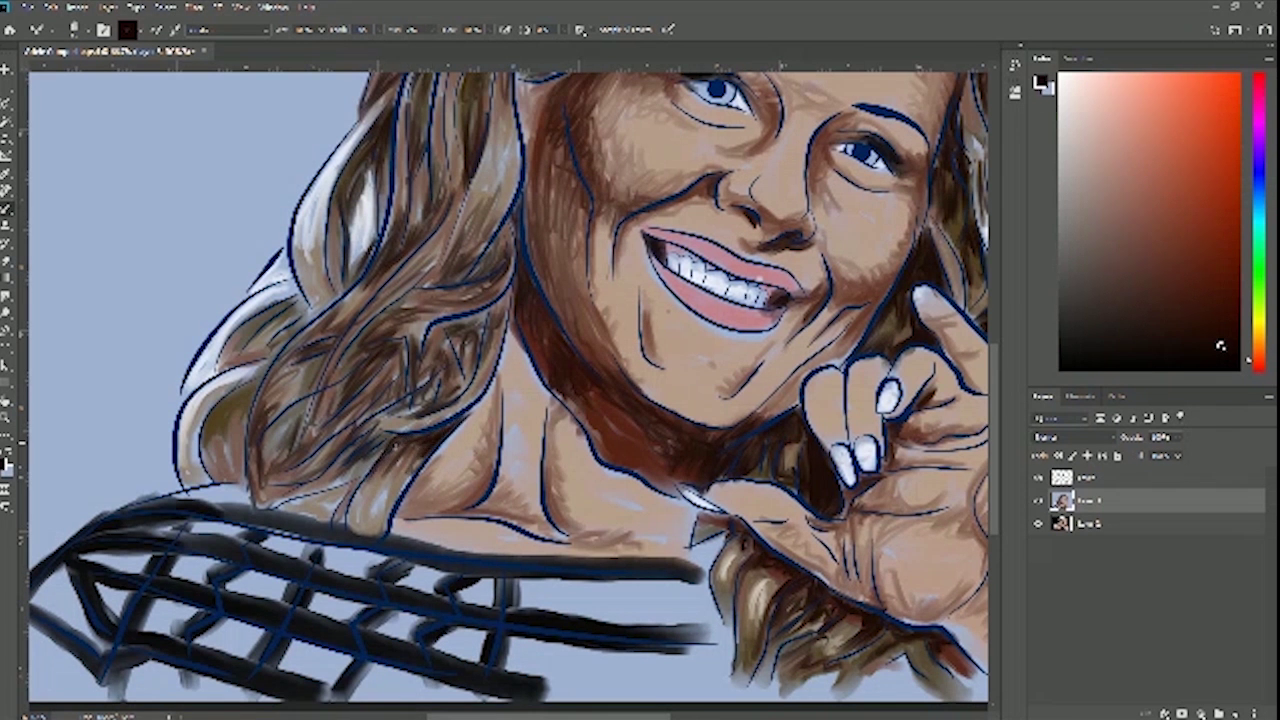
mouse_move(374, 430)
mouse_down()
mouse_move(390, 433)
mouse_move(370, 465)
mouse_move(397, 440)
mouse_up()
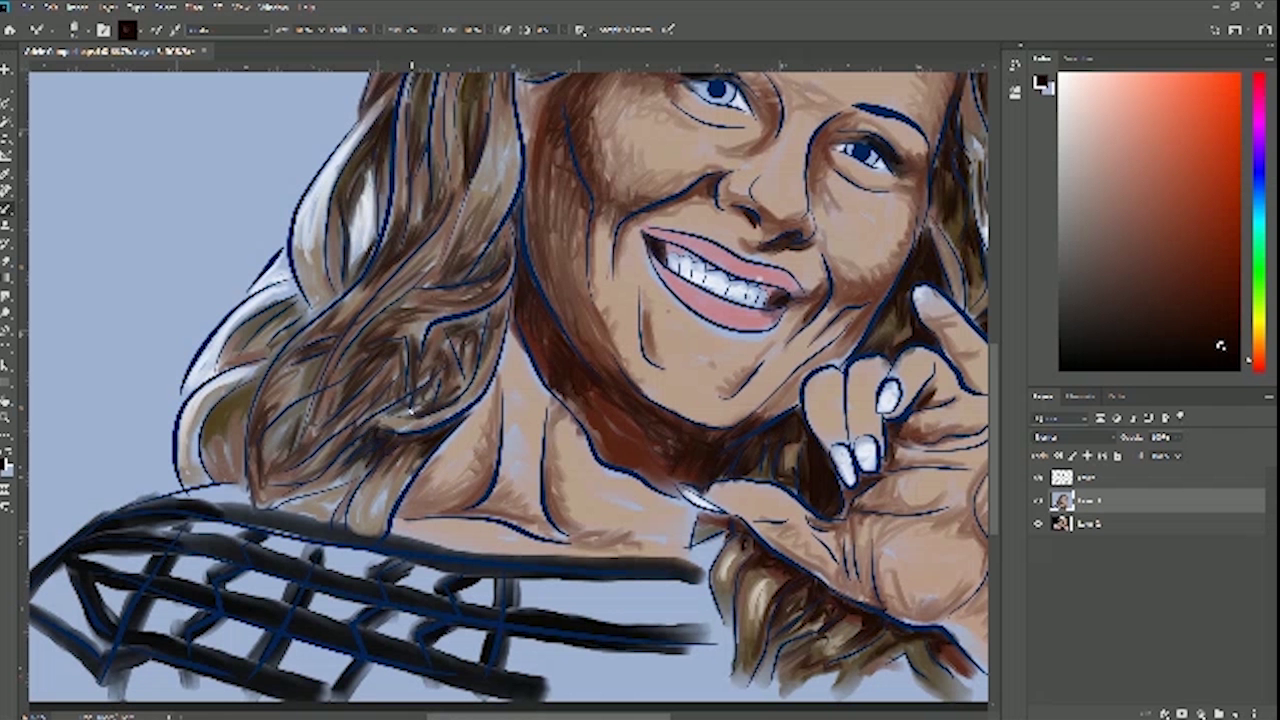
mouse_move(399, 404)
mouse_down()
mouse_move(426, 391)
mouse_move(363, 444)
mouse_move(378, 422)
mouse_move(469, 385)
mouse_move(490, 310)
mouse_move(444, 329)
mouse_move(488, 314)
mouse_move(454, 350)
mouse_move(460, 334)
mouse_move(438, 327)
mouse_move(485, 340)
mouse_move(481, 360)
mouse_up()
mouse_move(493, 310)
mouse_down()
mouse_move(477, 370)
mouse_move(428, 354)
mouse_up()
drag(442, 330, 428, 358)
mouse_move(446, 334)
mouse_down()
mouse_move(440, 368)
mouse_move(440, 330)
mouse_move(428, 326)
mouse_move(400, 392)
mouse_up()
mouse_move(406, 345)
mouse_down()
mouse_move(403, 386)
mouse_move(362, 353)
mouse_move(342, 368)
mouse_up()
mouse_move(366, 366)
mouse_down()
mouse_move(348, 346)
mouse_move(366, 340)
mouse_up()
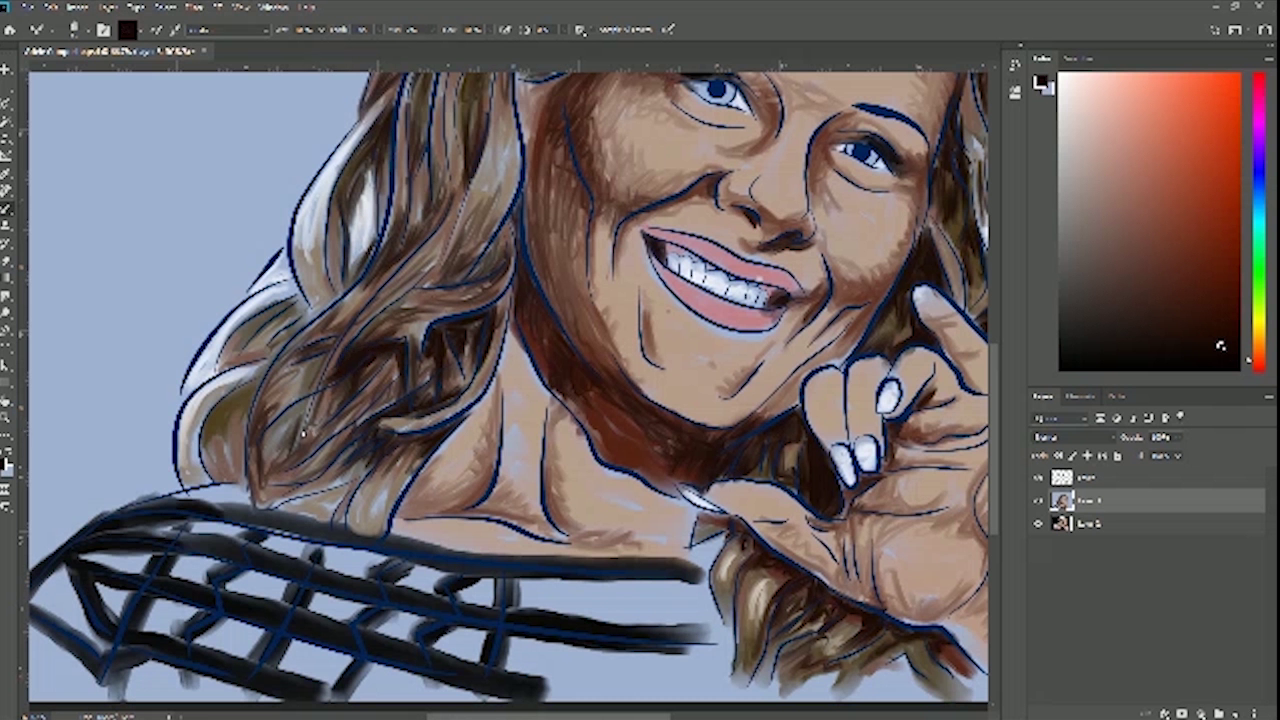
Darken the lower left curls above the shoulder and their outer edge with curved dark strands
mouse_move(316, 430)
mouse_down()
mouse_move(310, 392)
mouse_move(342, 384)
mouse_move(310, 455)
mouse_up()
mouse_move(332, 437)
mouse_down()
mouse_move(304, 459)
mouse_move(341, 427)
mouse_up()
mouse_move(316, 443)
mouse_down()
mouse_move(382, 392)
mouse_move(398, 408)
mouse_up()
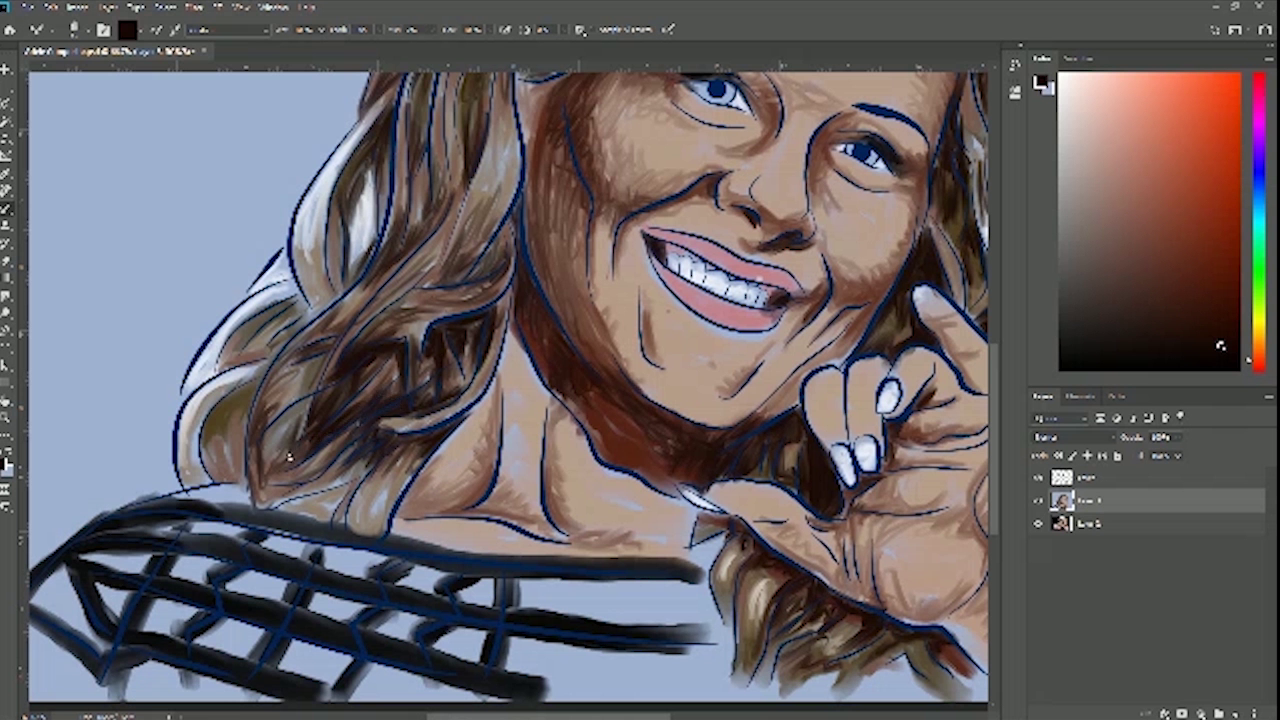
drag(318, 436, 300, 448)
mouse_move(322, 374)
mouse_down()
mouse_move(300, 438)
mouse_move(378, 286)
mouse_up()
drag(286, 366, 326, 337)
drag(264, 398, 301, 350)
drag(265, 441, 300, 410)
Draw long dark strands along the sweeping wave that rises toward the jaw on the left
drag(362, 340, 472, 242)
drag(404, 304, 474, 236)
mouse_move(356, 343)
mouse_down()
mouse_move(434, 258)
mouse_move(489, 249)
mouse_move(470, 286)
mouse_up()
mouse_move(472, 240)
mouse_down()
mouse_move(434, 275)
mouse_move(461, 275)
mouse_move(510, 233)
mouse_up()
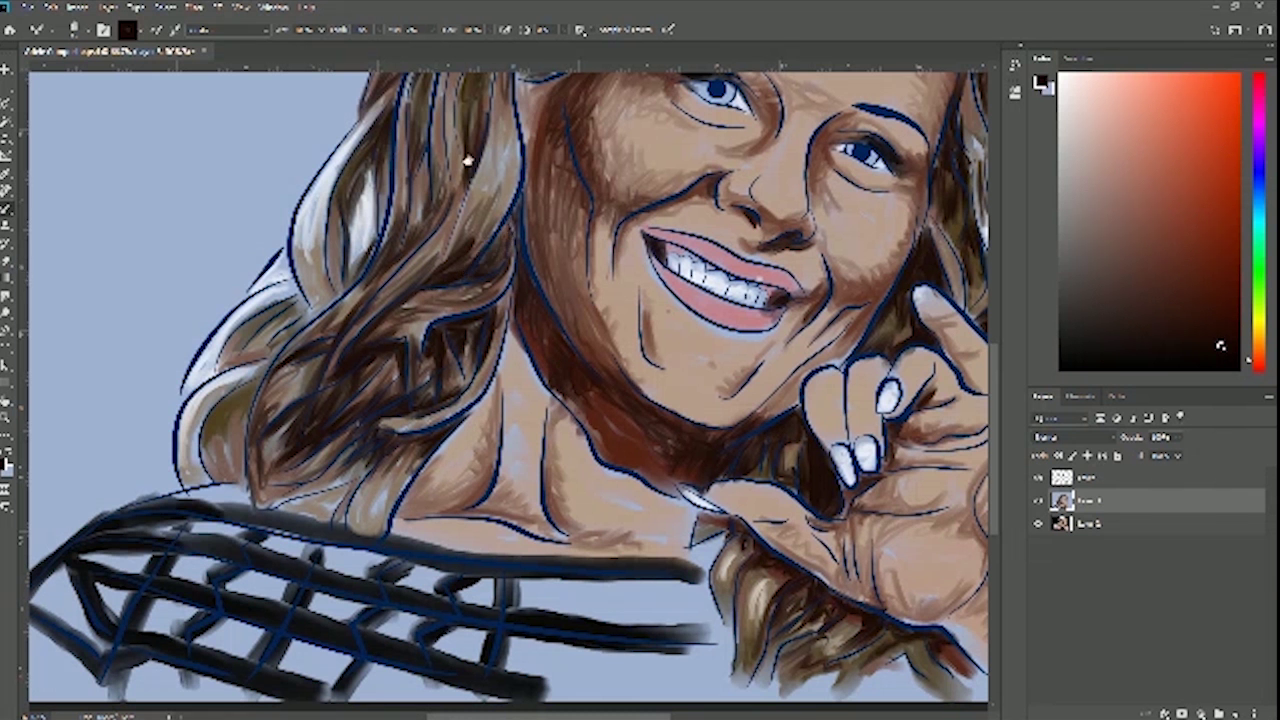
Add dark strands to the hair beside the left cheek and at the base of the white-highlighted outer lock
scroll(471, 243, up, 3)
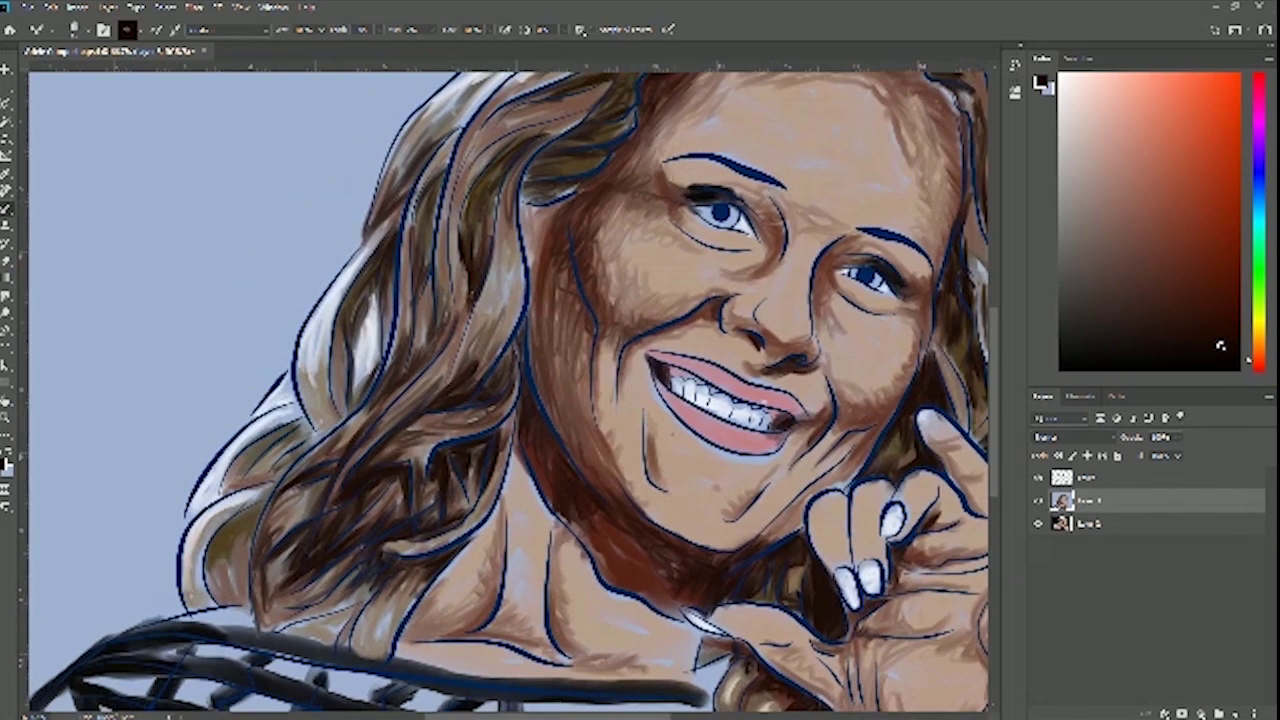
drag(476, 172, 462, 294)
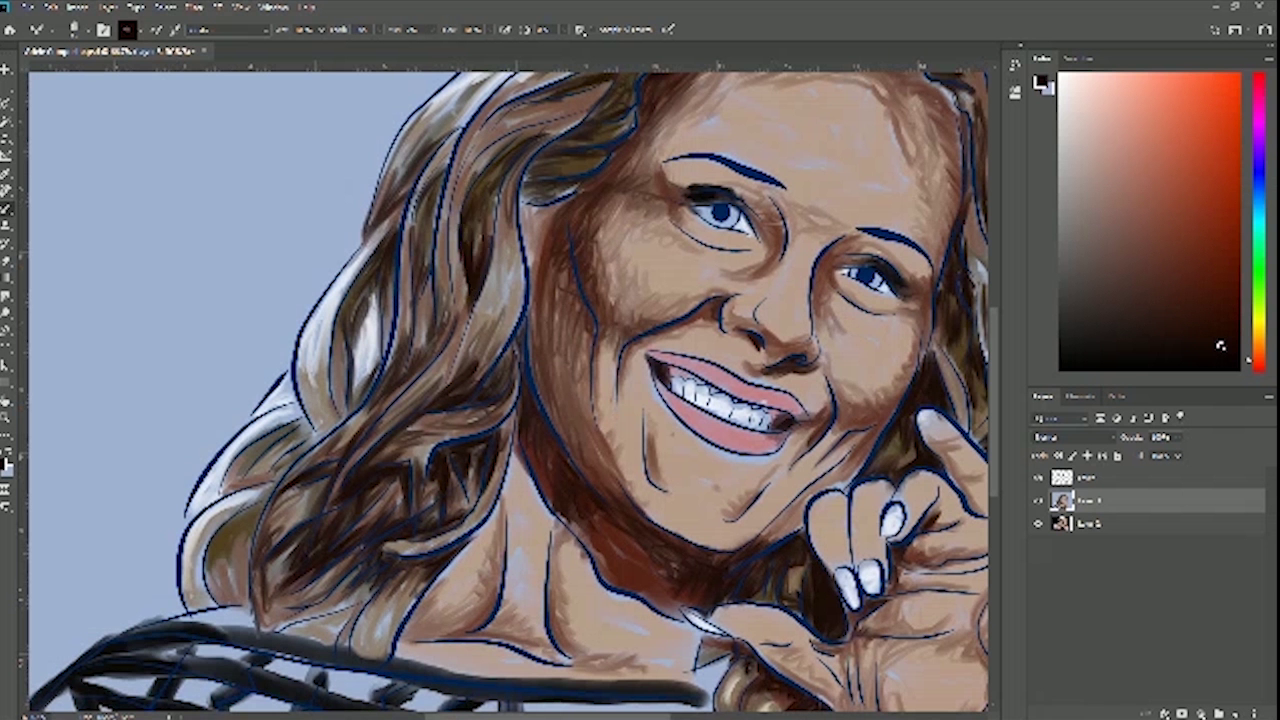
mouse_move(480, 236)
mouse_down()
mouse_move(475, 267)
mouse_move(477, 254)
mouse_up()
drag(509, 195, 508, 257)
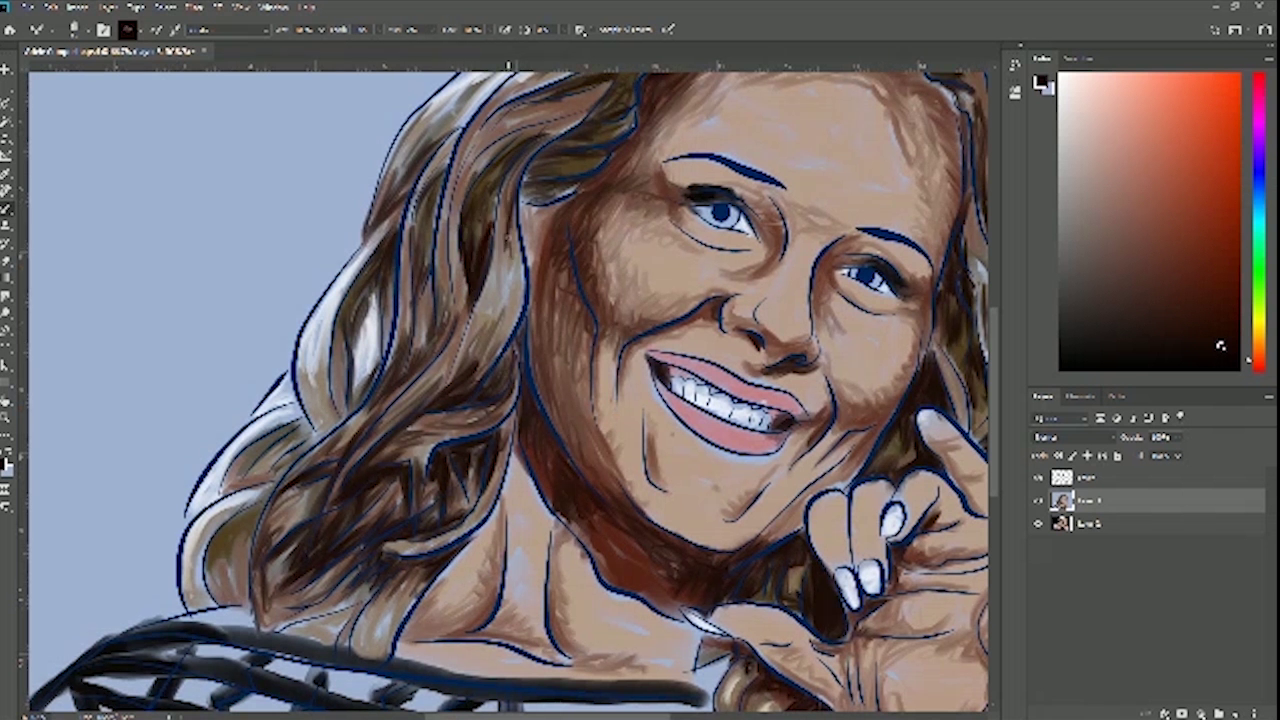
mouse_move(504, 208)
mouse_down()
mouse_move(500, 246)
mouse_move(516, 254)
mouse_up()
mouse_move(460, 330)
mouse_down()
mouse_move(450, 380)
mouse_move(498, 356)
mouse_up()
mouse_move(332, 358)
mouse_down()
mouse_move(346, 418)
mouse_move(316, 426)
mouse_up()
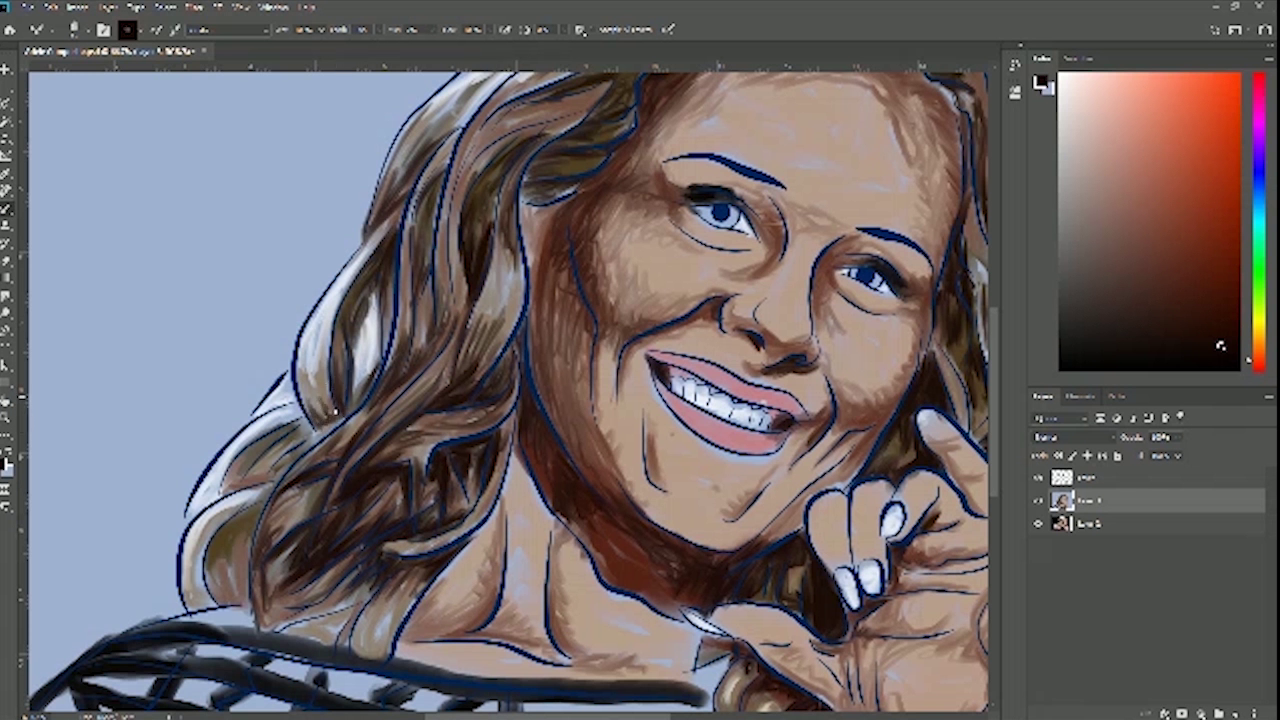
drag(328, 376, 306, 418)
Shade the long outer strands on the left side and the hair waves at the left temple with dark brown
drag(397, 214, 377, 247)
drag(417, 190, 403, 245)
drag(418, 187, 411, 269)
mouse_move(440, 167)
mouse_down()
mouse_move(418, 285)
mouse_move(434, 246)
mouse_move(430, 279)
mouse_up()
mouse_move(428, 191)
mouse_down()
mouse_move(419, 223)
mouse_move(434, 218)
mouse_move(437, 284)
mouse_move(411, 322)
mouse_up()
drag(423, 289, 406, 344)
drag(411, 322, 401, 368)
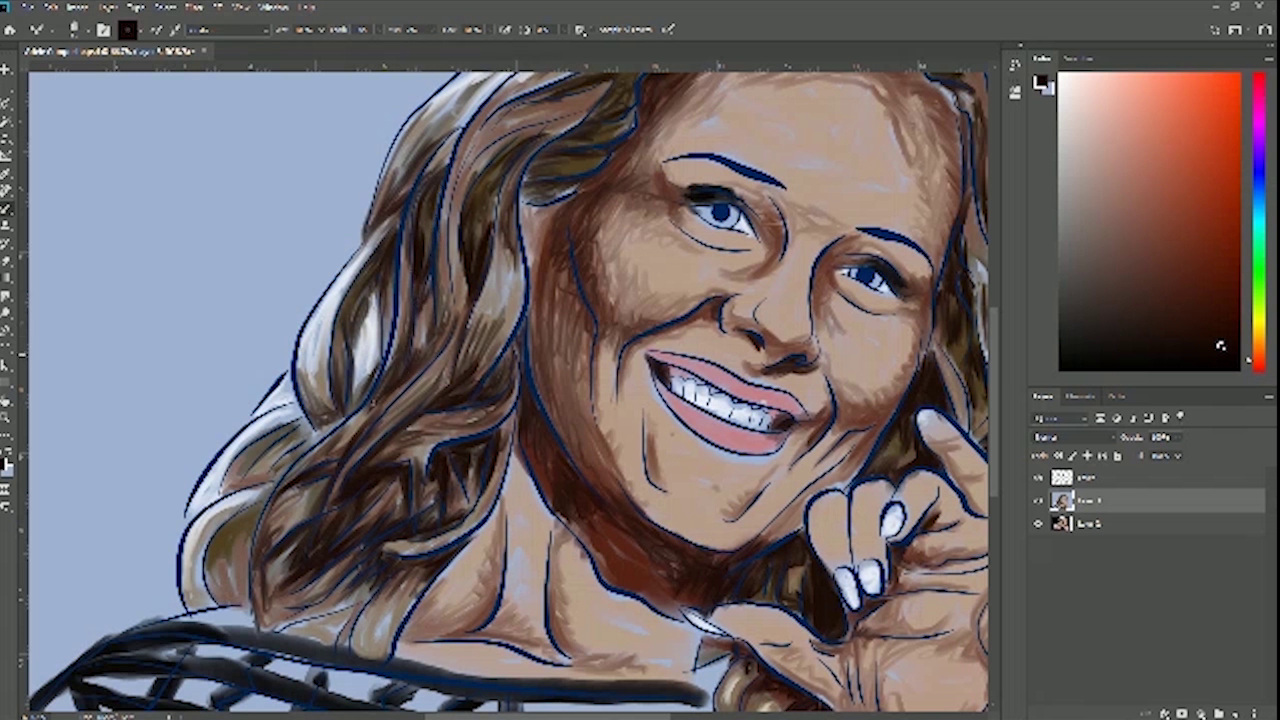
drag(427, 252, 416, 338)
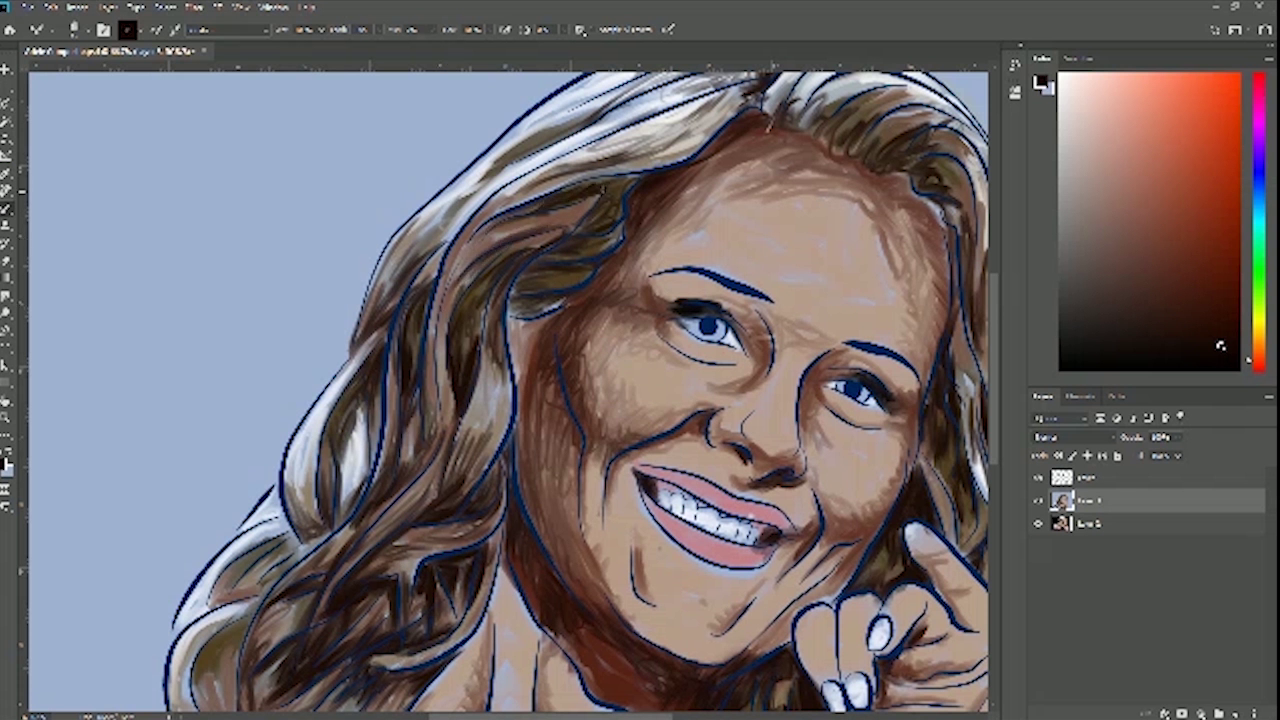
mouse_move(619, 192)
mouse_down()
mouse_move(636, 182)
mouse_move(545, 309)
mouse_move(523, 323)
mouse_move(509, 303)
mouse_move(554, 309)
mouse_up()
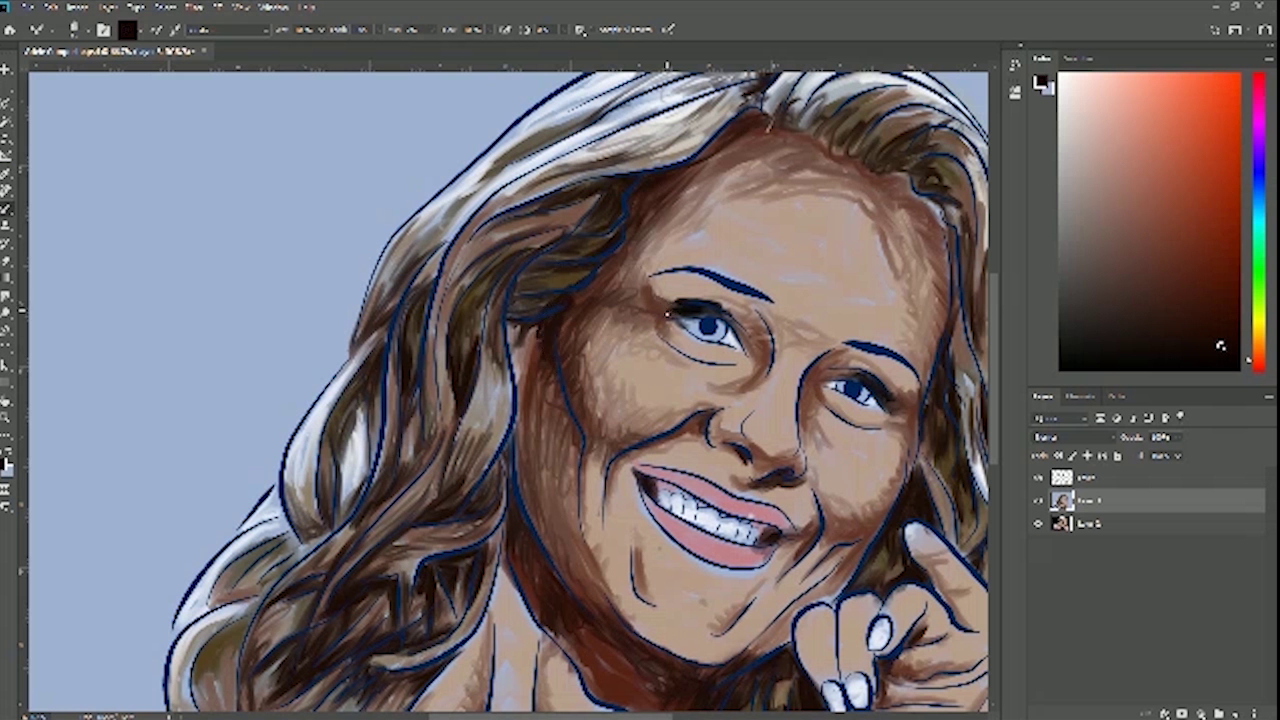
Deepen the outer corners of both eyes with small dark brown strokes
right_click(669, 314)
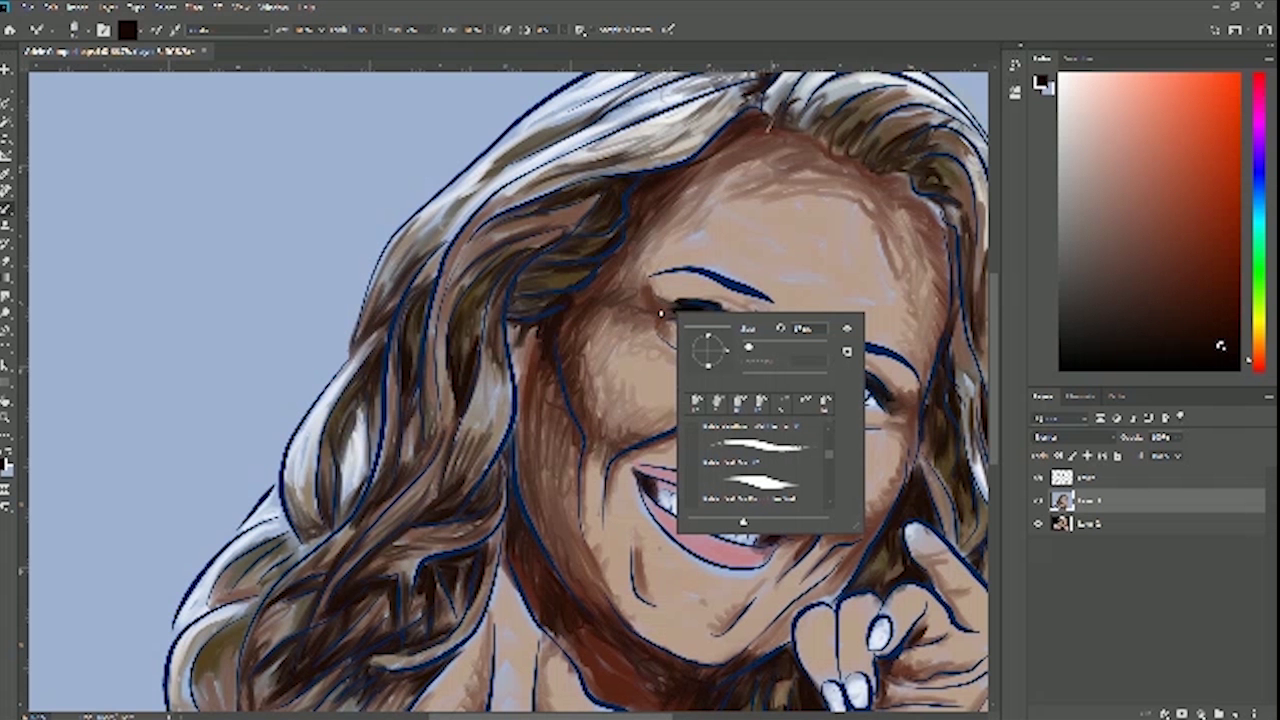
click(666, 314)
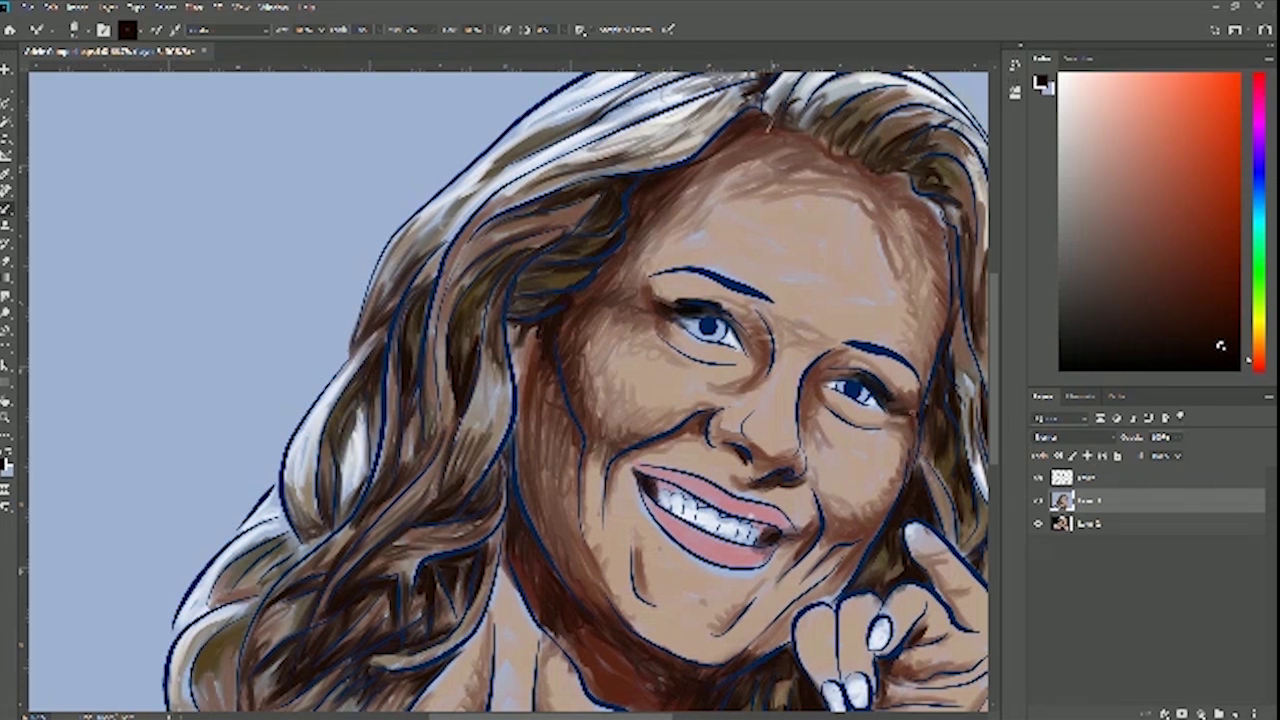
drag(914, 414, 900, 428)
drag(688, 260, 594, 265)
mouse_move(632, 326)
mouse_down()
mouse_move(620, 249)
mouse_move(632, 206)
mouse_up()
drag(601, 365, 600, 336)
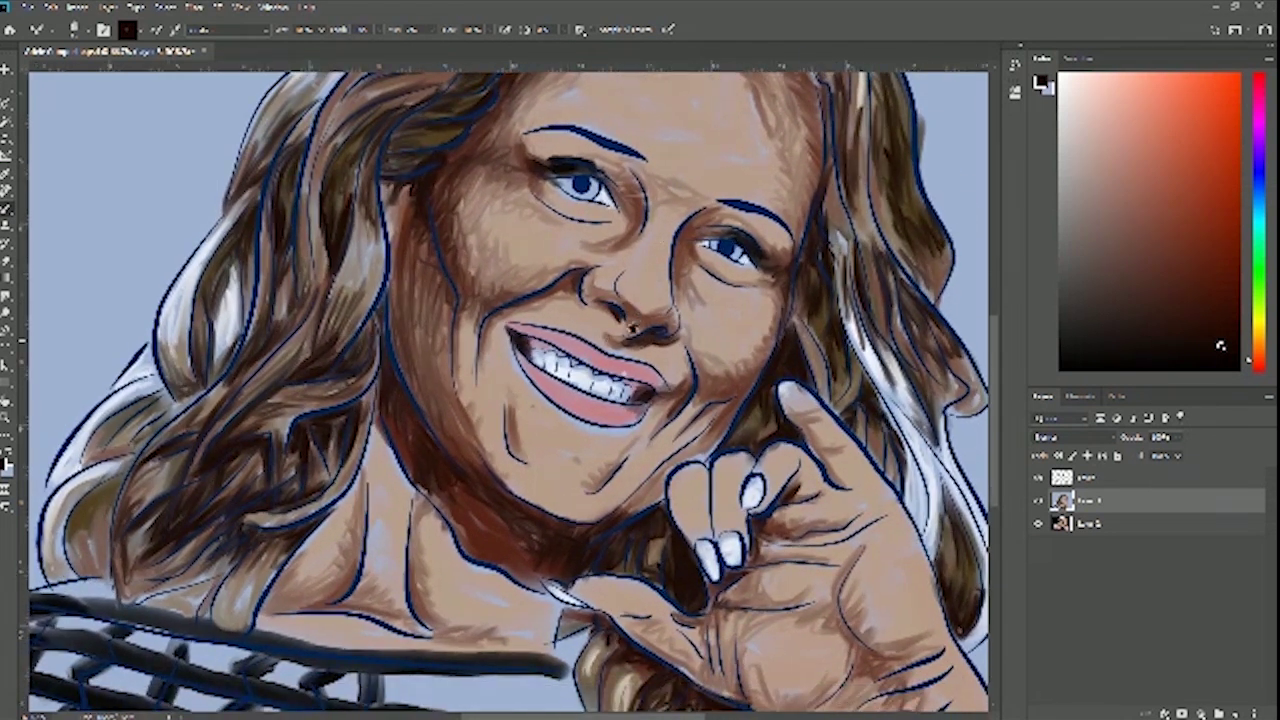
drag(620, 317, 587, 368)
drag(666, 230, 641, 292)
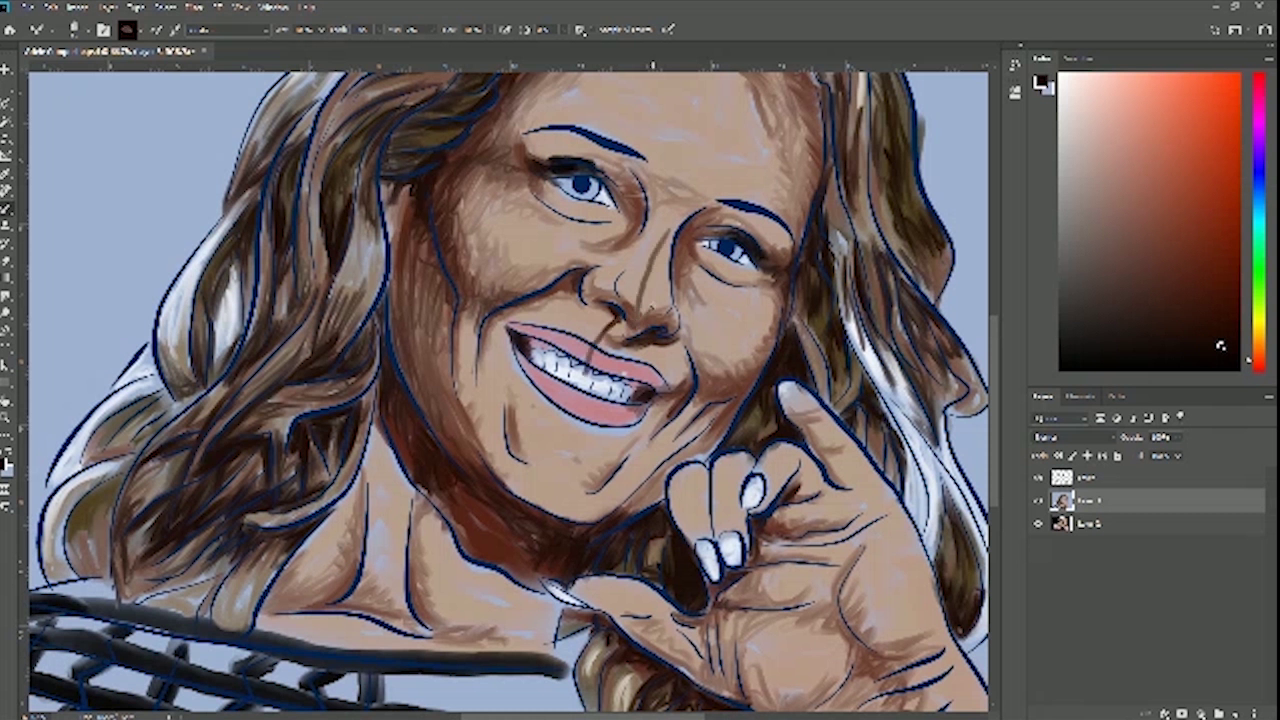
key(ctrl+z)
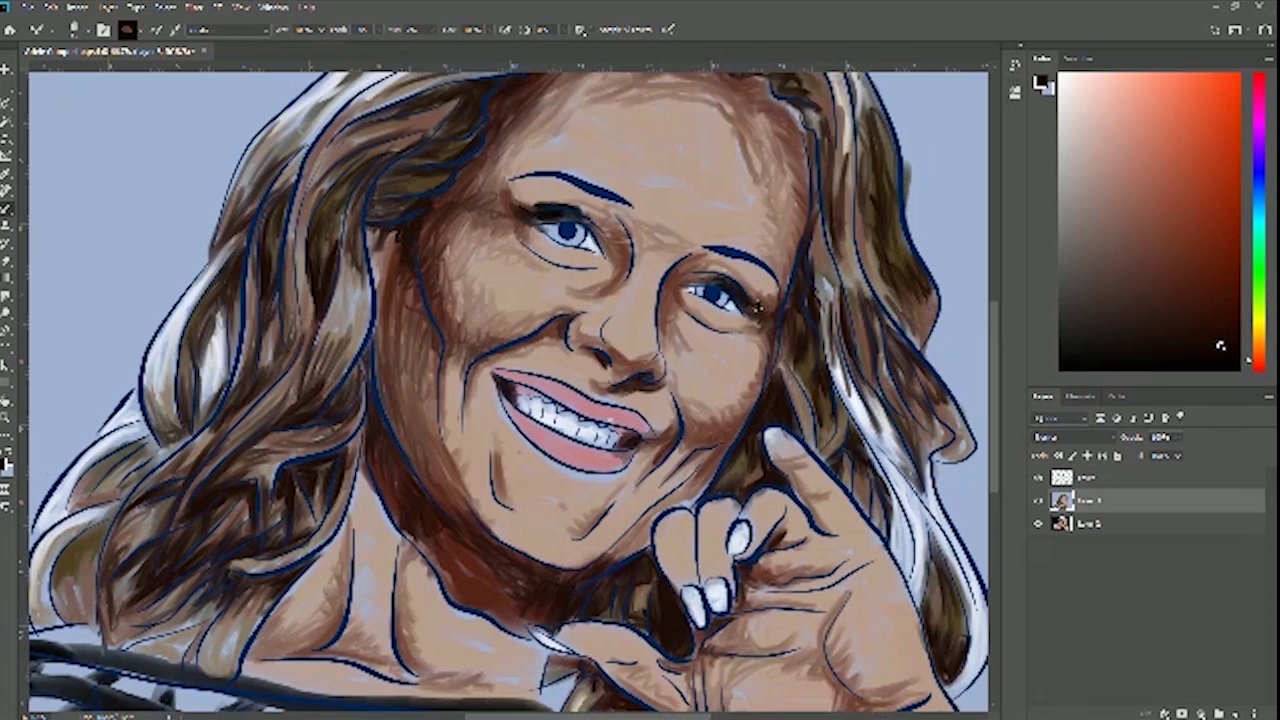
Hide the painted layer, sample a light pink skin tone from the photo's forehead, and show the layer again
drag(777, 214, 743, 334)
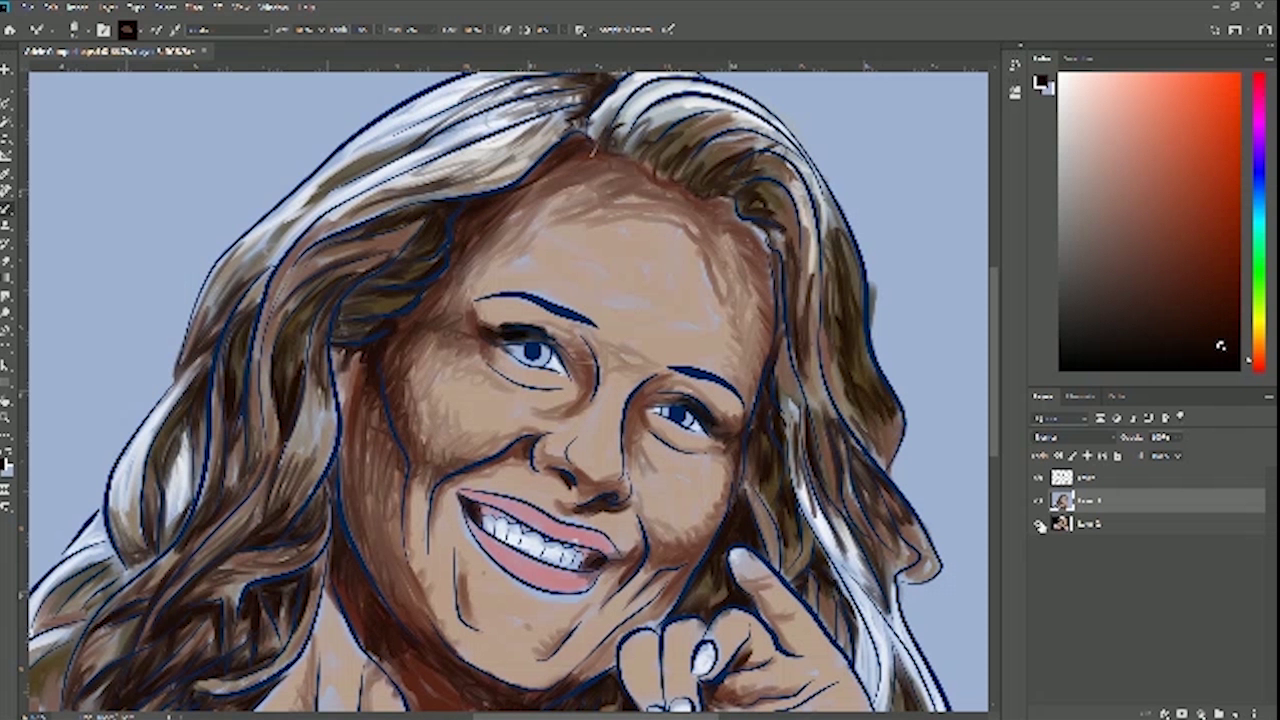
click(1038, 500)
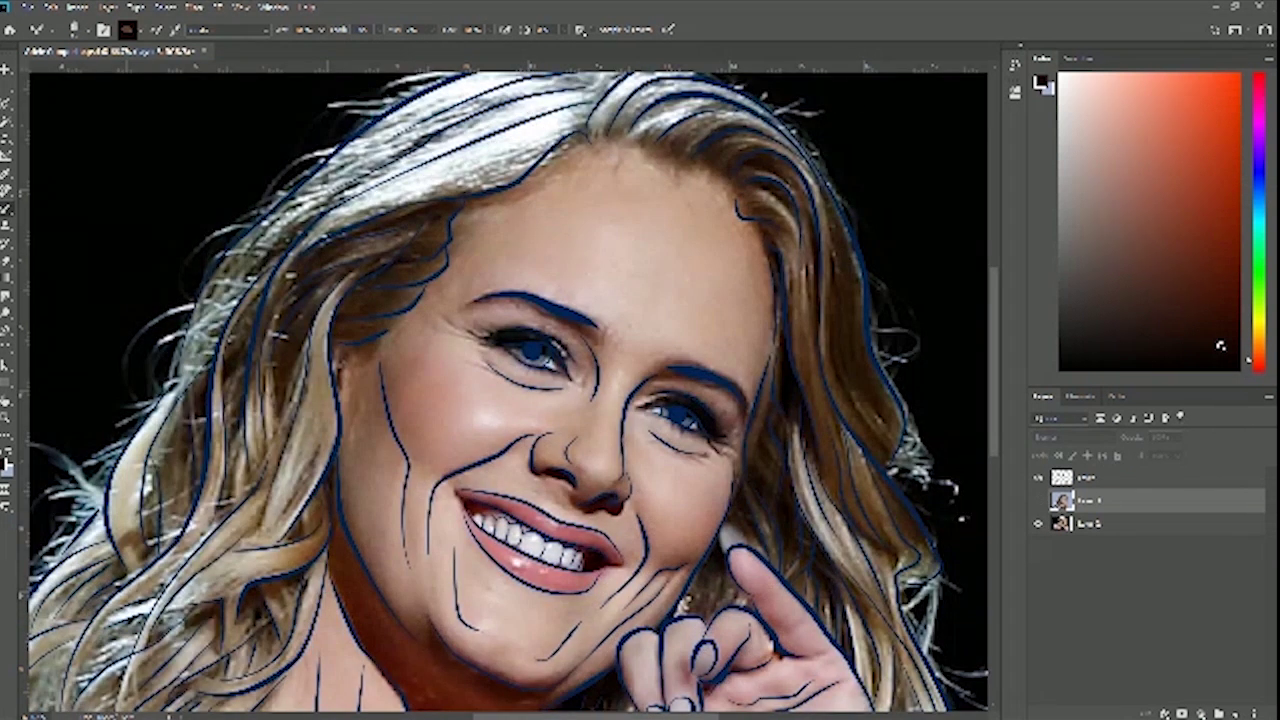
key(i)
click(603, 304)
click(603, 298)
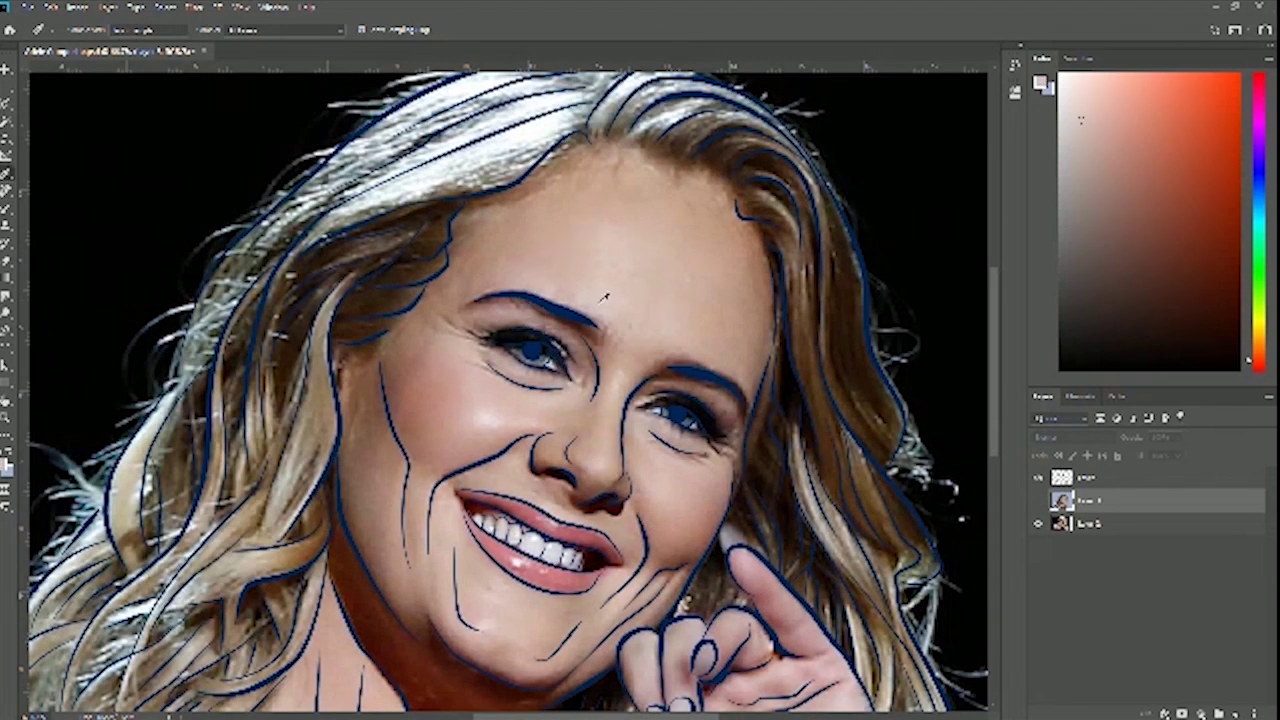
click(1037, 501)
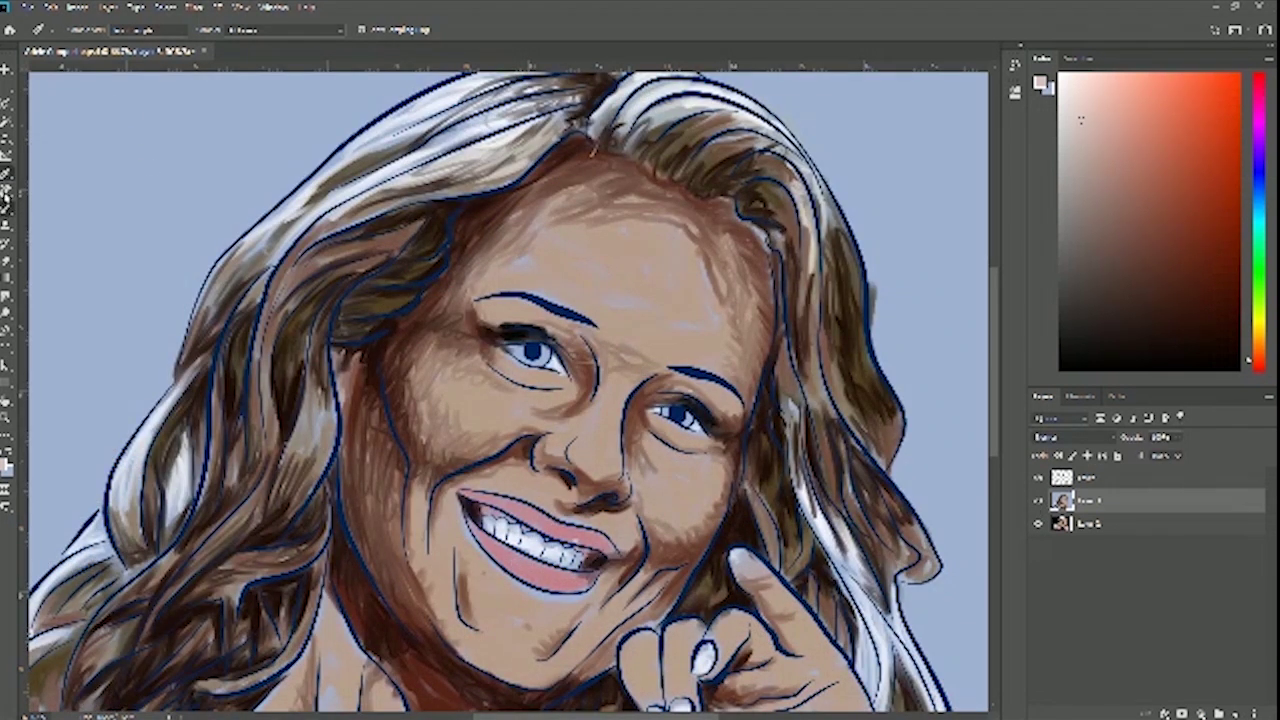
Enlarge the mixer brush and cover the centre of the forehead with the sampled light skin tone
click(8, 208)
click(82, 32)
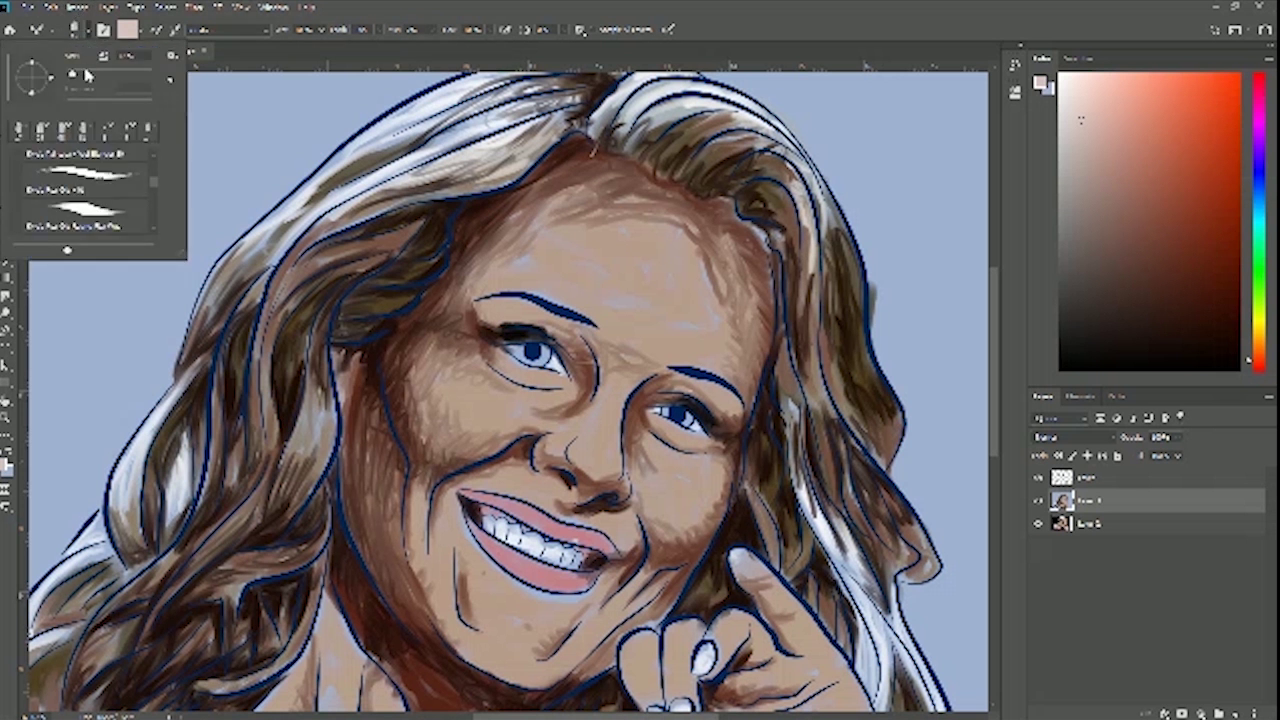
click(87, 76)
click(546, 287)
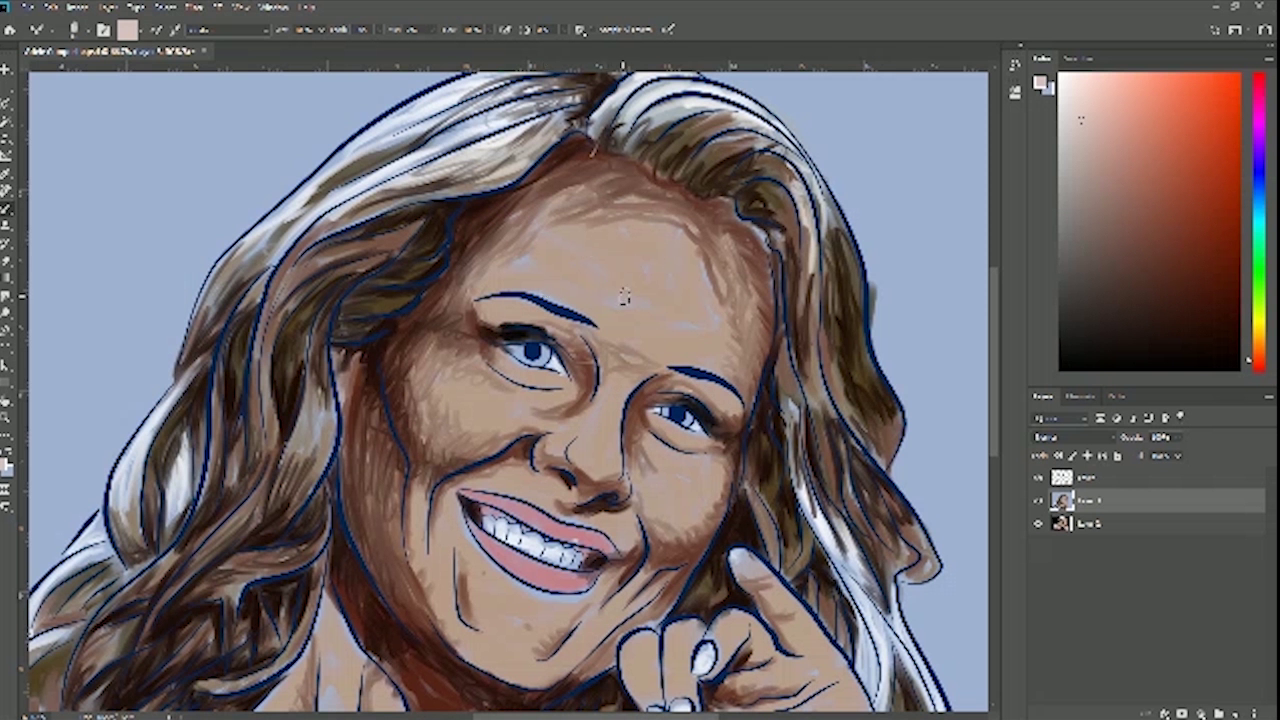
mouse_move(609, 296)
mouse_down()
mouse_move(625, 283)
mouse_move(640, 300)
mouse_move(642, 342)
mouse_move(545, 284)
mouse_move(593, 266)
mouse_move(603, 284)
mouse_move(630, 252)
mouse_move(618, 232)
mouse_move(545, 266)
mouse_move(588, 245)
mouse_move(575, 250)
mouse_move(560, 208)
mouse_move(585, 200)
mouse_move(543, 200)
mouse_move(656, 230)
mouse_move(688, 312)
mouse_move(695, 266)
mouse_move(660, 235)
mouse_move(695, 265)
mouse_up()
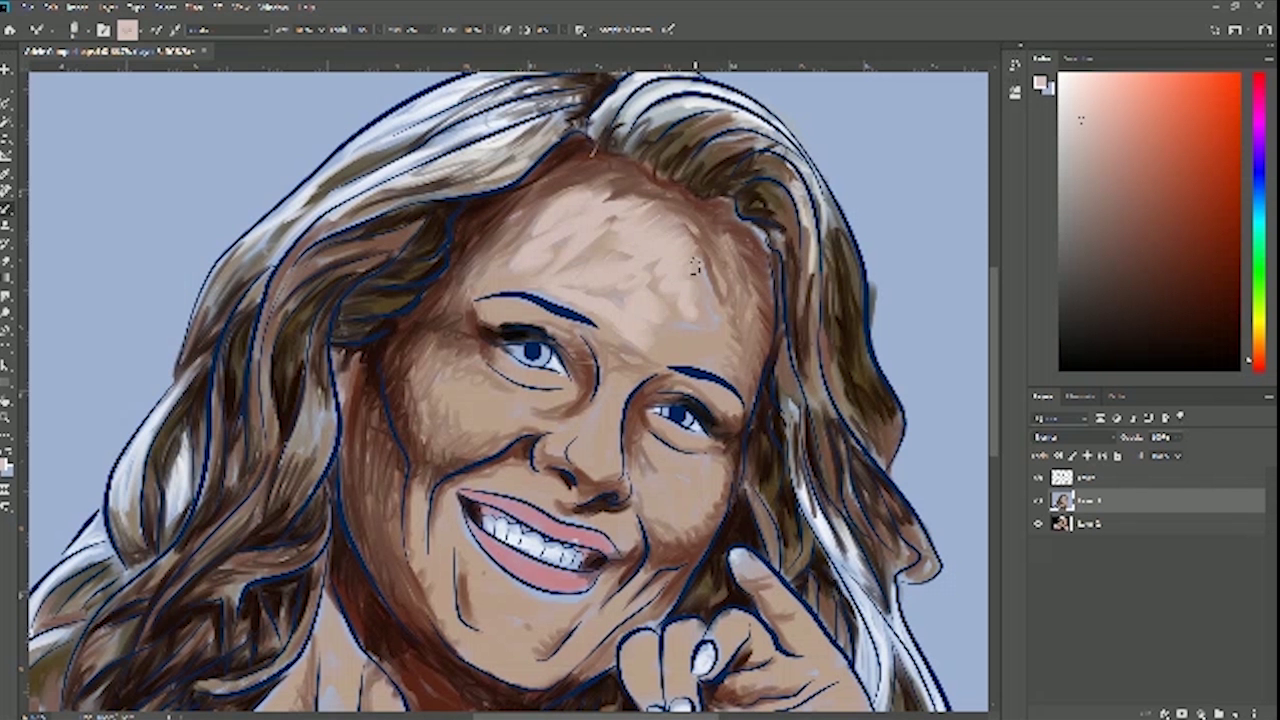
mouse_move(695, 265)
mouse_down()
mouse_move(530, 215)
mouse_move(548, 274)
mouse_move(535, 280)
mouse_move(570, 250)
mouse_move(614, 248)
mouse_move(574, 287)
mouse_move(613, 333)
mouse_move(531, 286)
mouse_move(690, 362)
mouse_move(648, 370)
mouse_move(675, 330)
mouse_move(703, 340)
mouse_move(667, 295)
mouse_move(689, 276)
mouse_move(717, 273)
mouse_move(710, 310)
mouse_move(700, 280)
mouse_move(729, 354)
mouse_move(724, 263)
mouse_move(732, 351)
mouse_move(735, 290)
mouse_move(705, 240)
mouse_move(739, 359)
mouse_up()
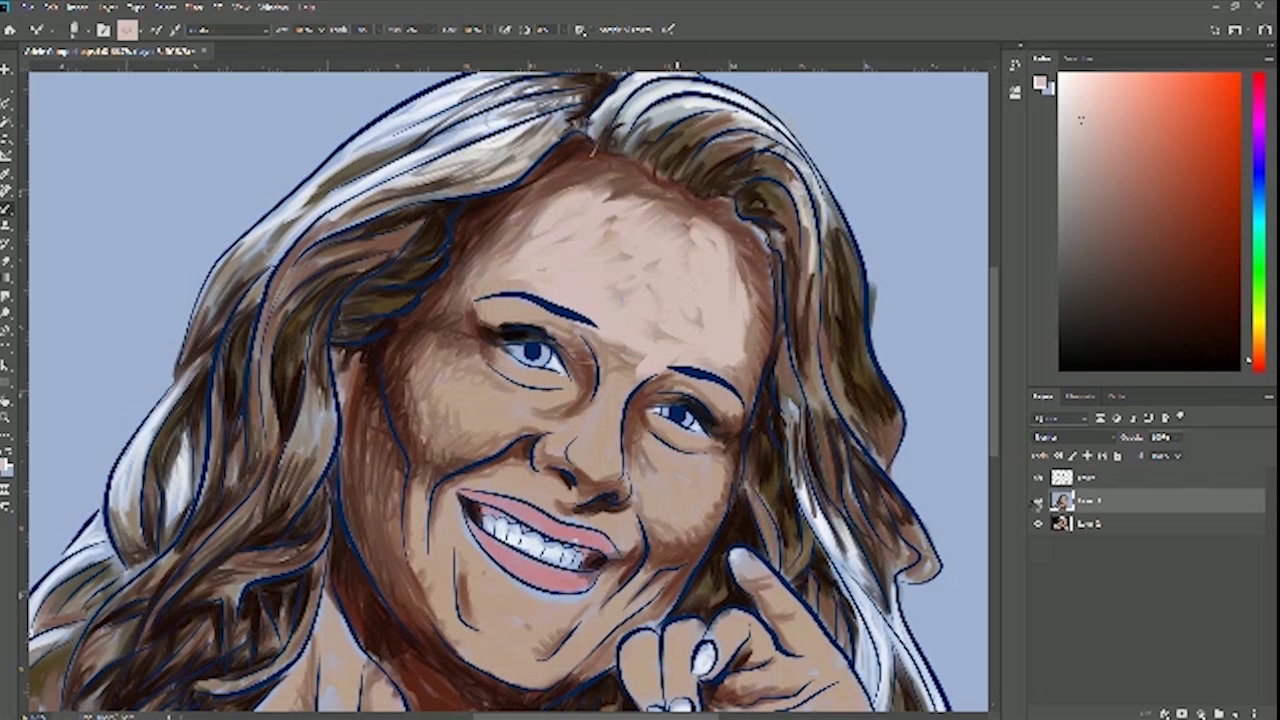
Compare the painting with the reference photo and brush light skin highlights onto the left cheek beneath the eye
click(1037, 500)
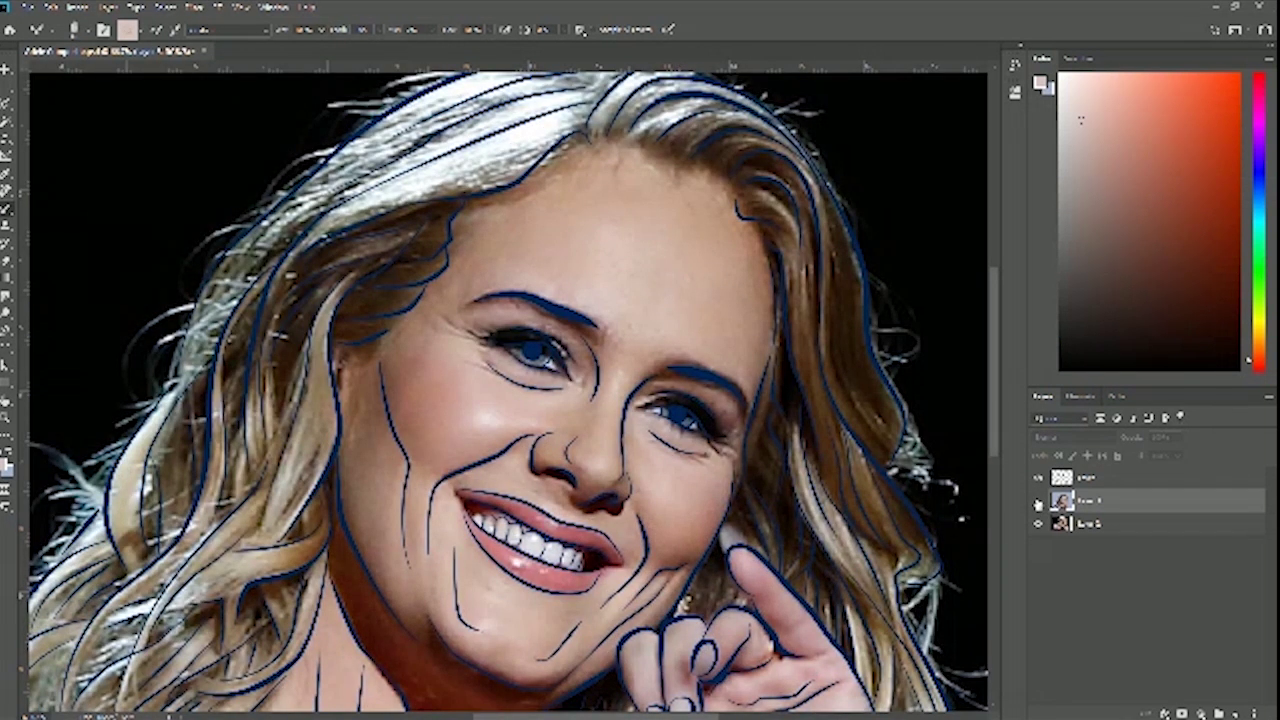
click(1037, 501)
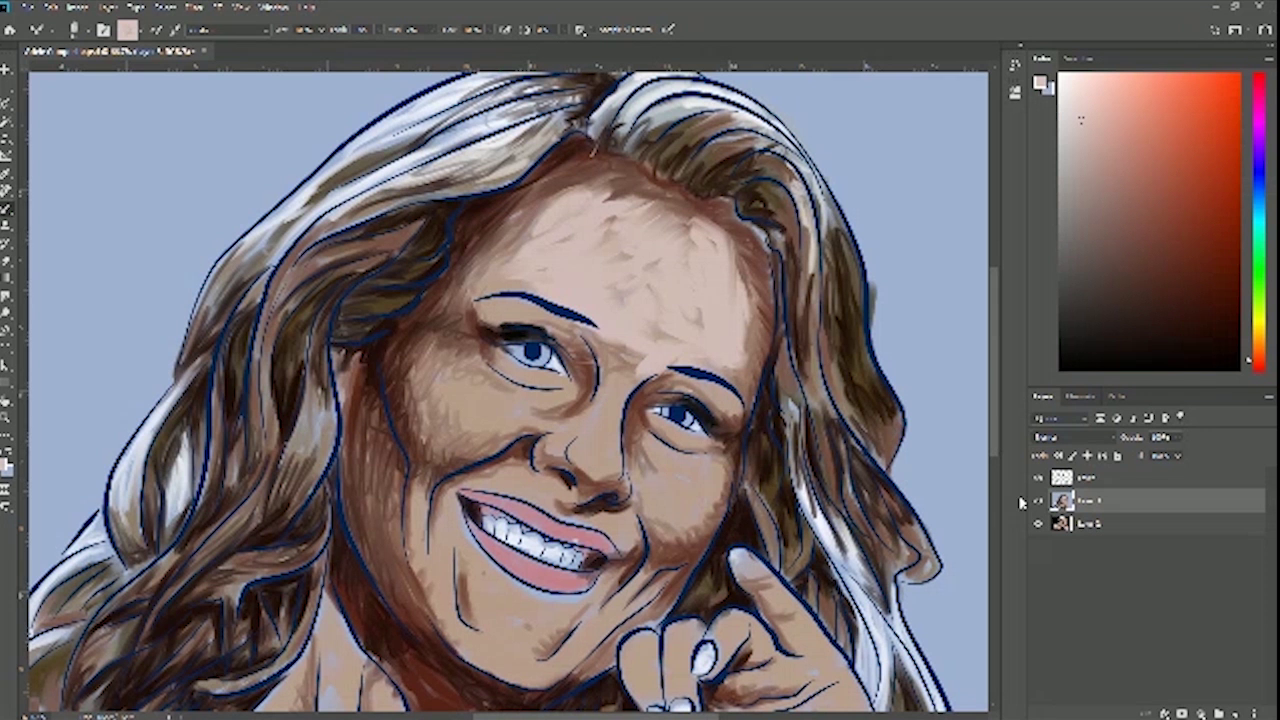
click(1038, 500)
click(1038, 500)
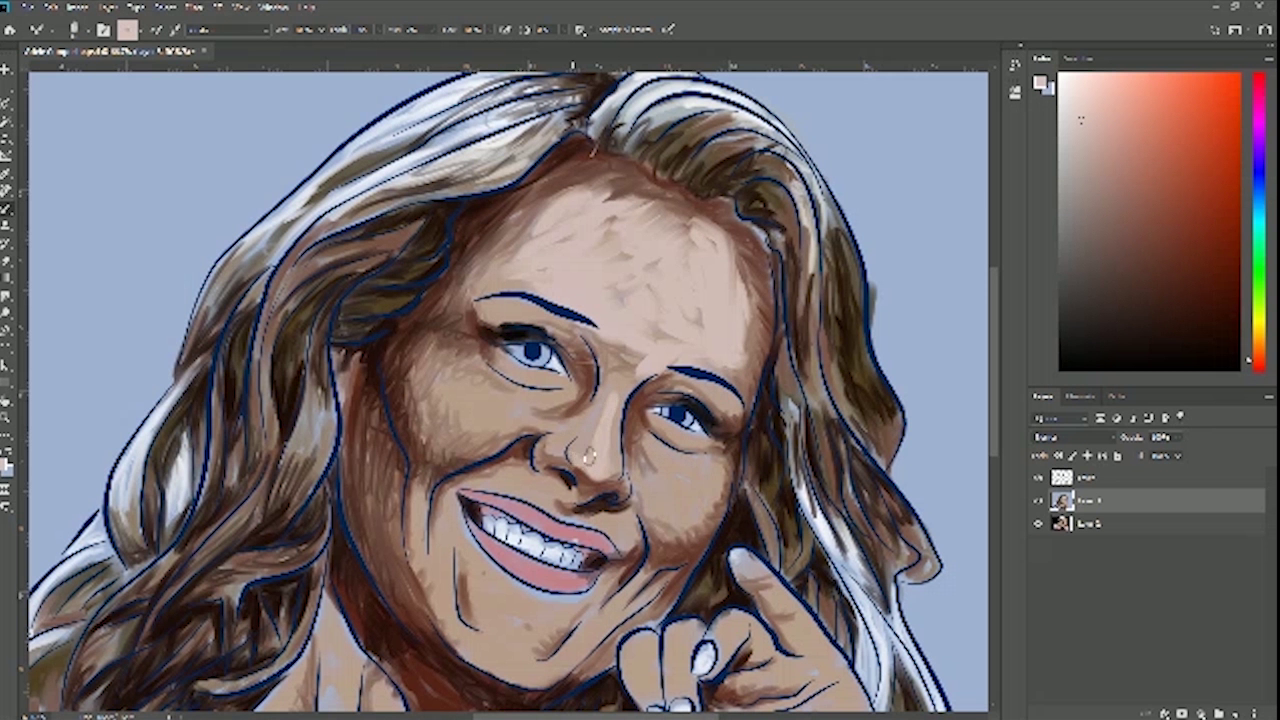
click(1039, 502)
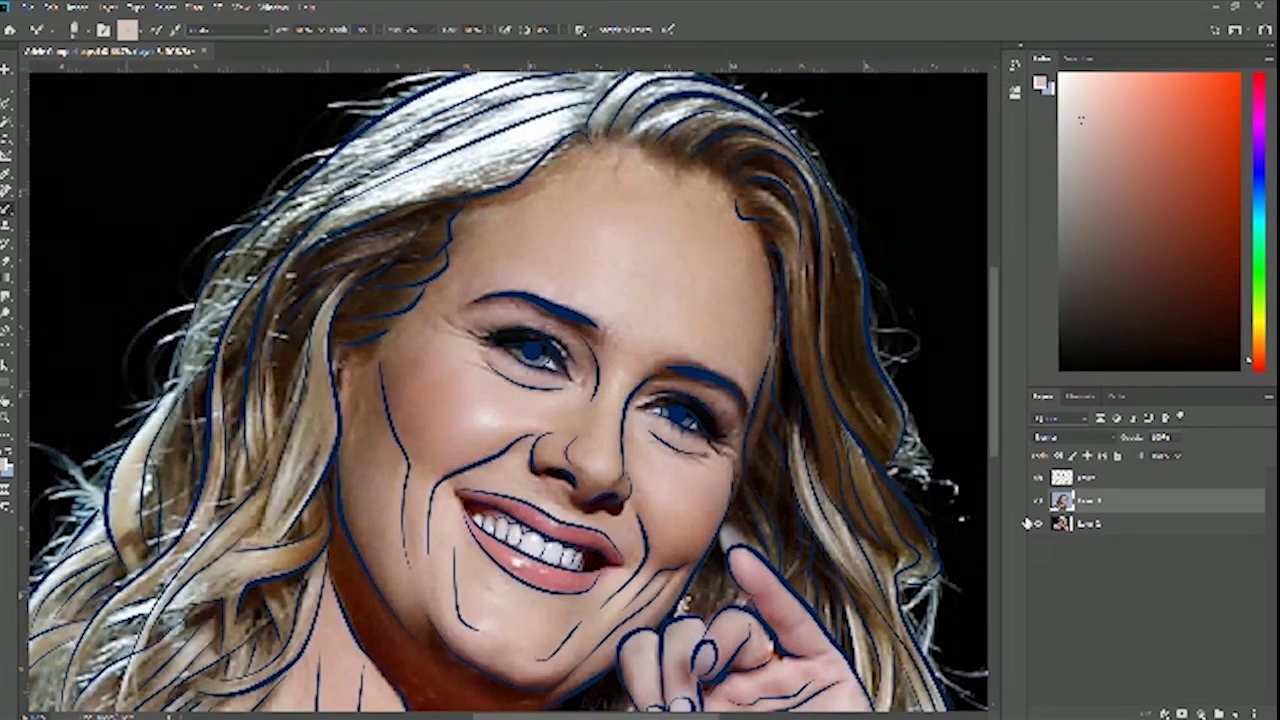
click(1039, 502)
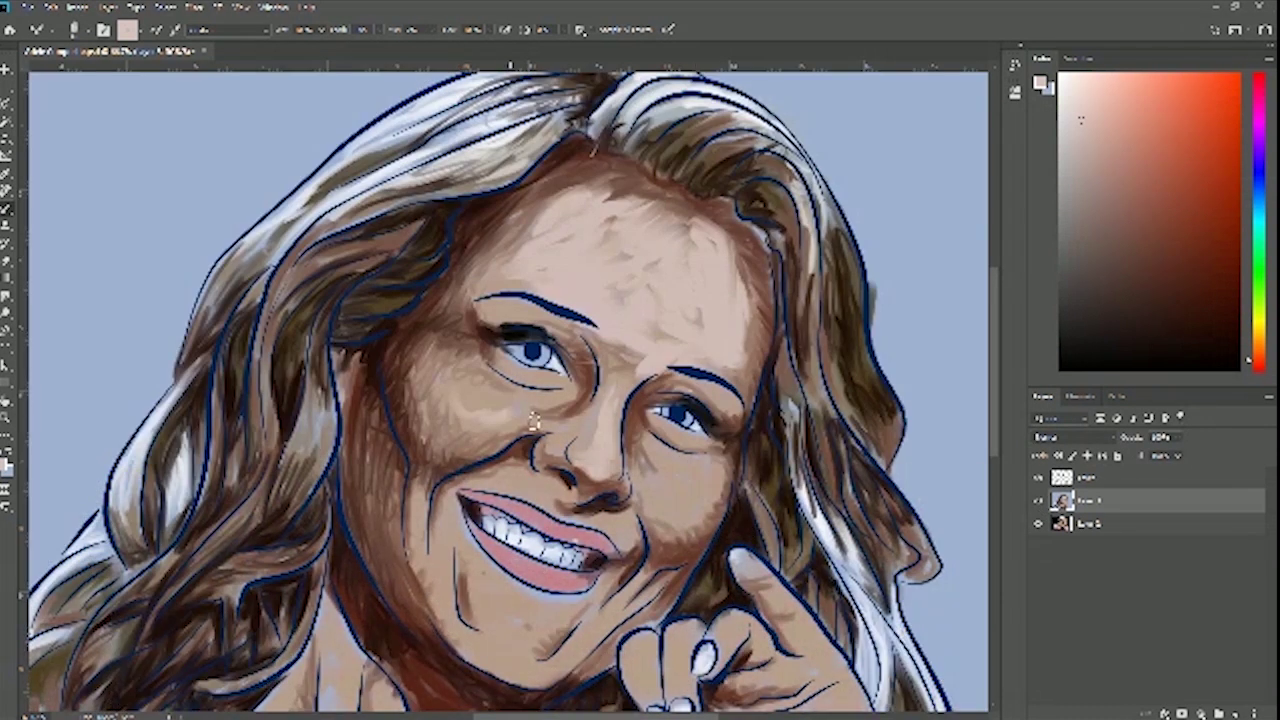
mouse_move(495, 421)
mouse_down()
mouse_move(451, 425)
mouse_move(472, 416)
mouse_move(449, 413)
mouse_move(441, 384)
mouse_move(544, 396)
mouse_move(530, 397)
mouse_up()
mouse_move(463, 369)
mouse_down()
mouse_move(465, 384)
mouse_move(562, 389)
mouse_move(514, 373)
mouse_move(534, 411)
mouse_move(484, 364)
mouse_move(445, 386)
mouse_move(463, 418)
mouse_move(454, 373)
mouse_move(435, 390)
mouse_move(433, 409)
mouse_move(454, 390)
mouse_move(438, 420)
mouse_move(427, 372)
mouse_up()
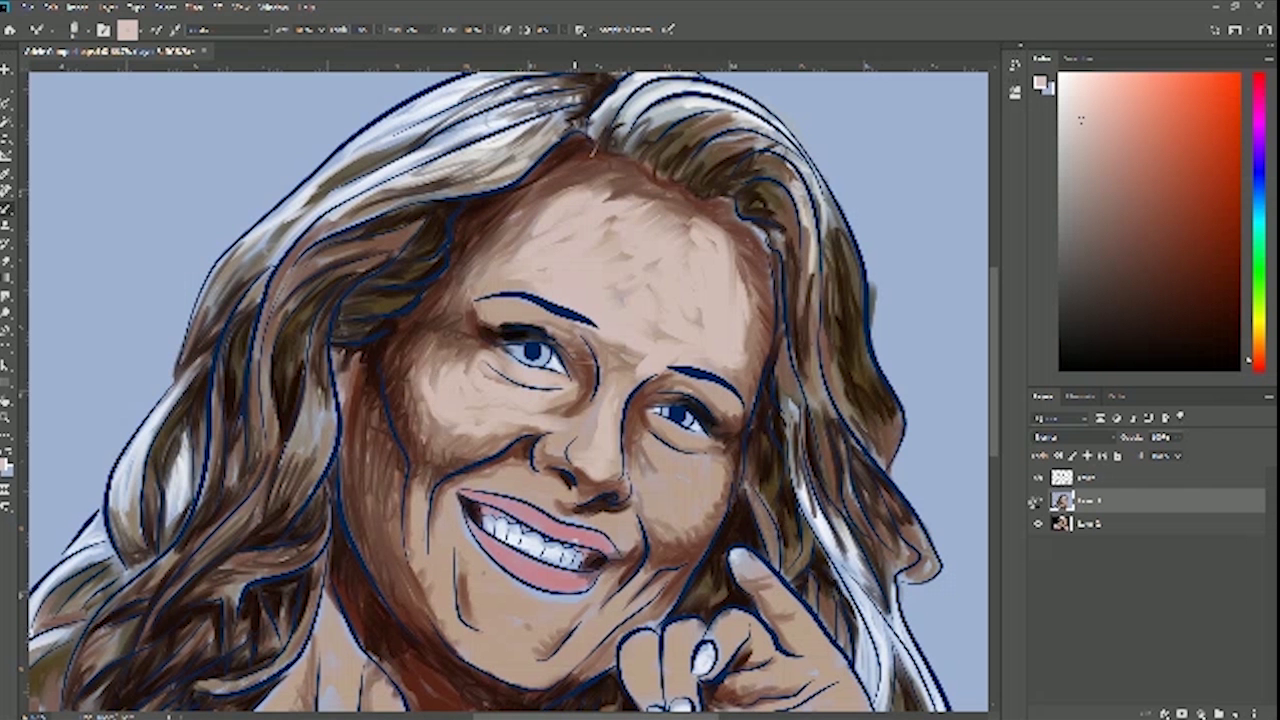
Compare the painting with the reference photo and brush light skin highlights onto the right cheek and the chin
click(1038, 501)
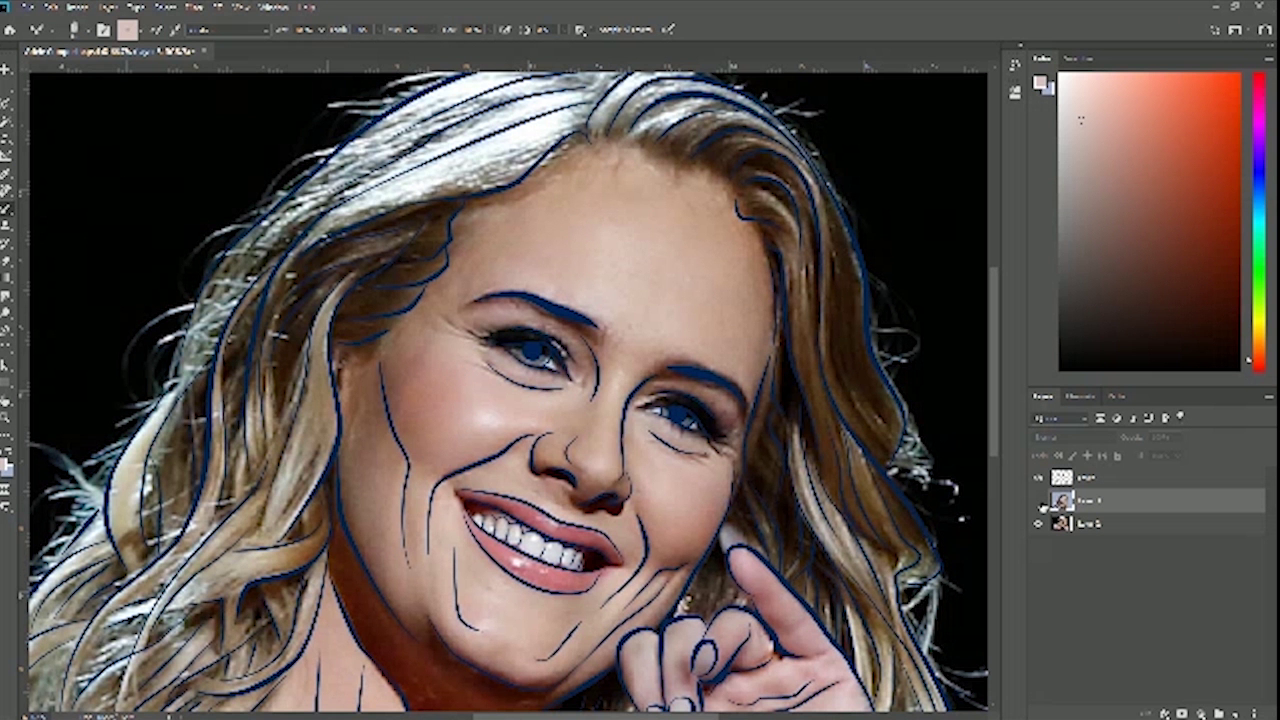
click(1038, 501)
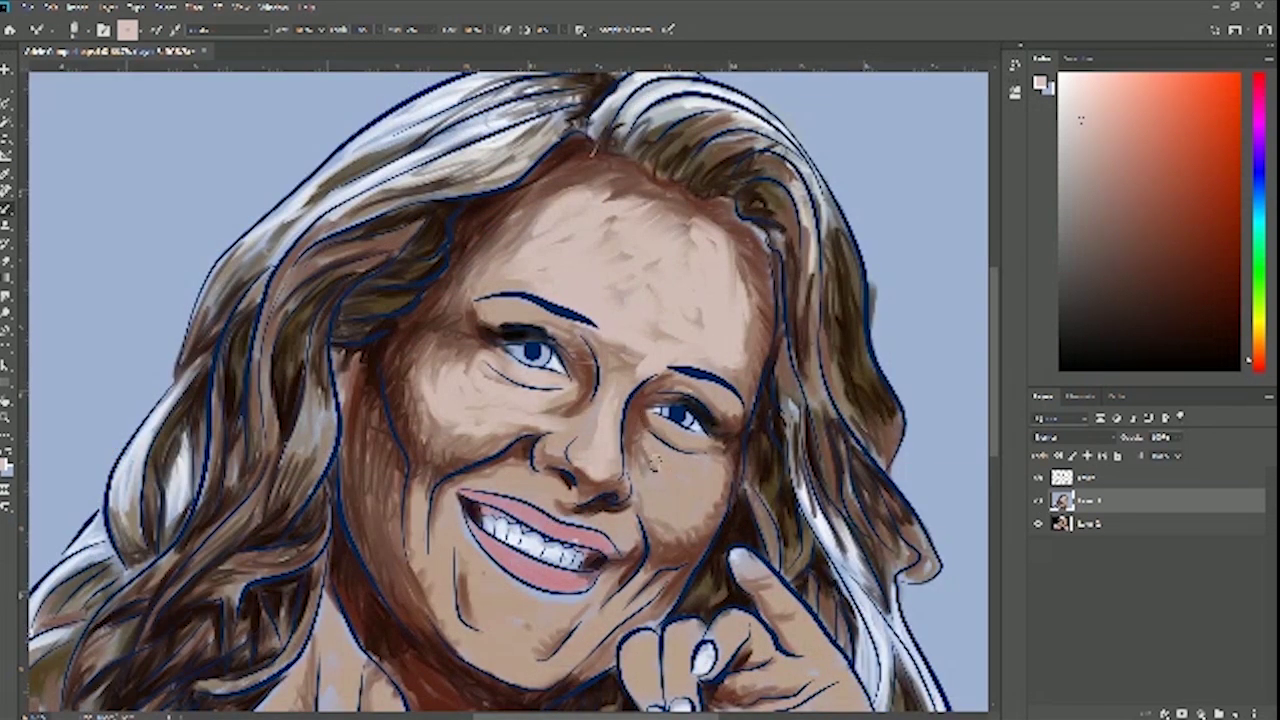
mouse_move(687, 474)
mouse_down()
mouse_move(647, 476)
mouse_move(692, 499)
mouse_up()
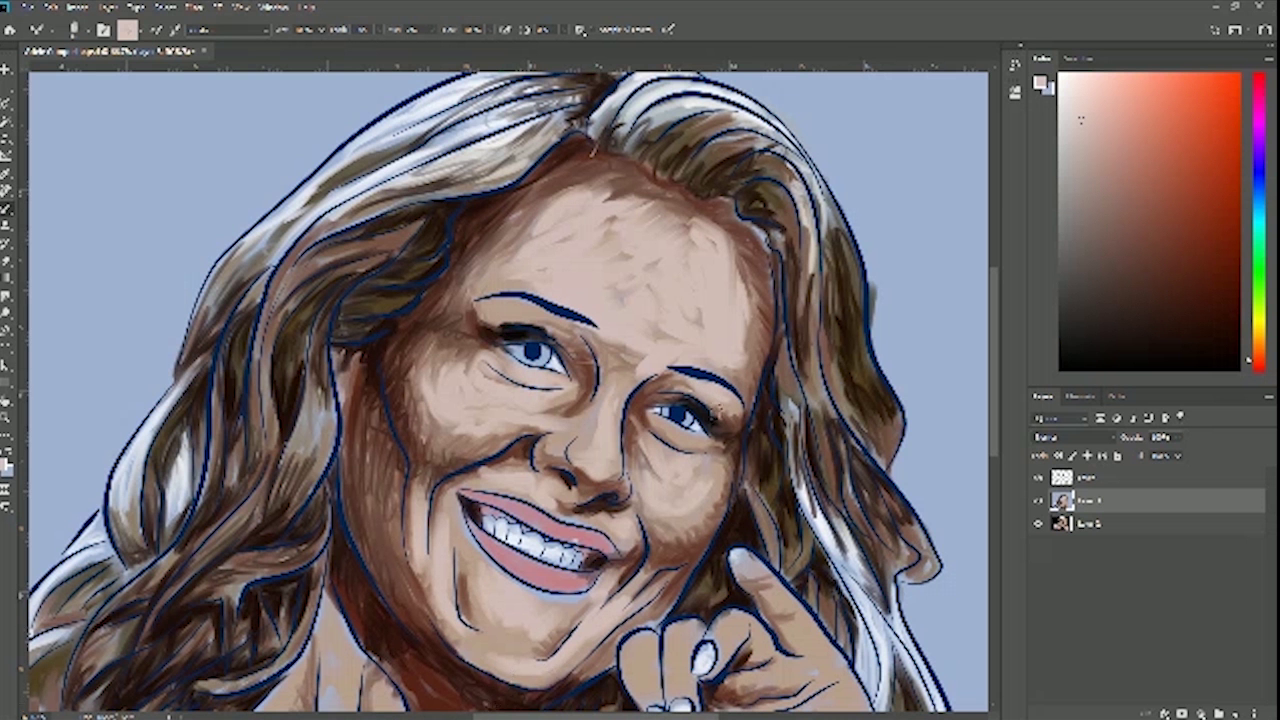
Brush light skin highlights onto the palm, thumb, wrist and fingers of the raised hand
drag(668, 508, 682, 364)
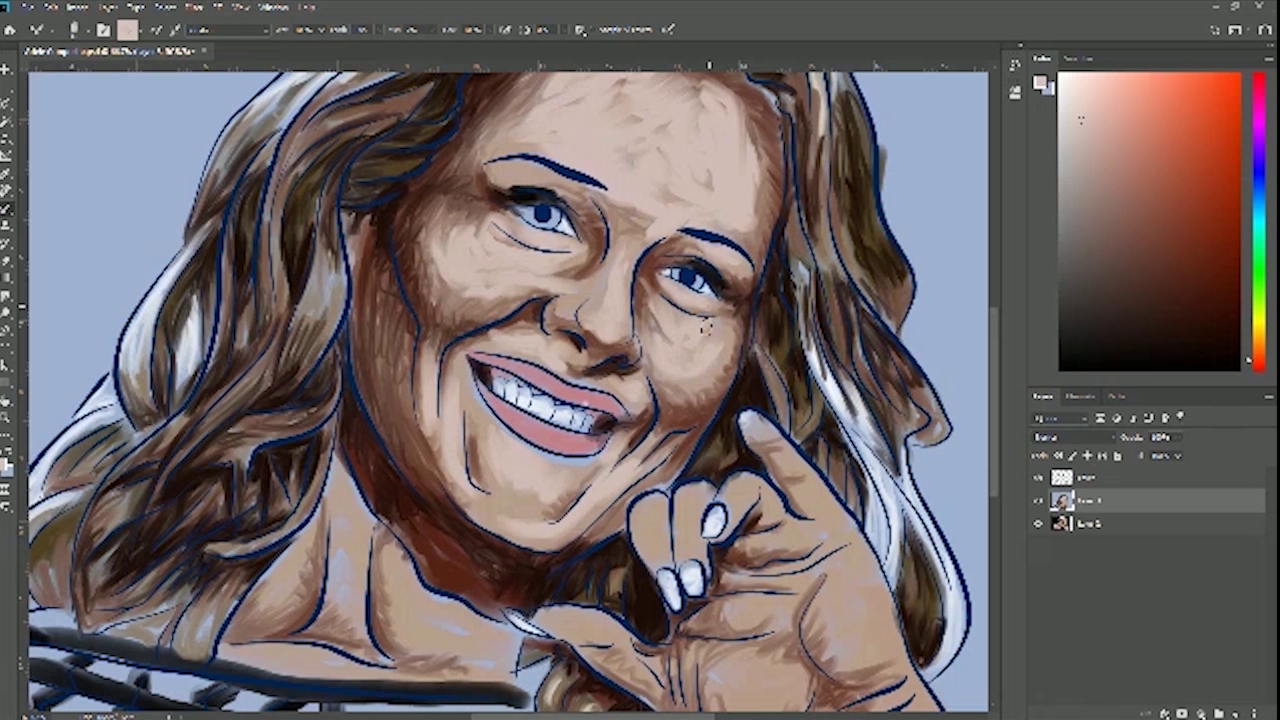
drag(805, 502, 785, 398)
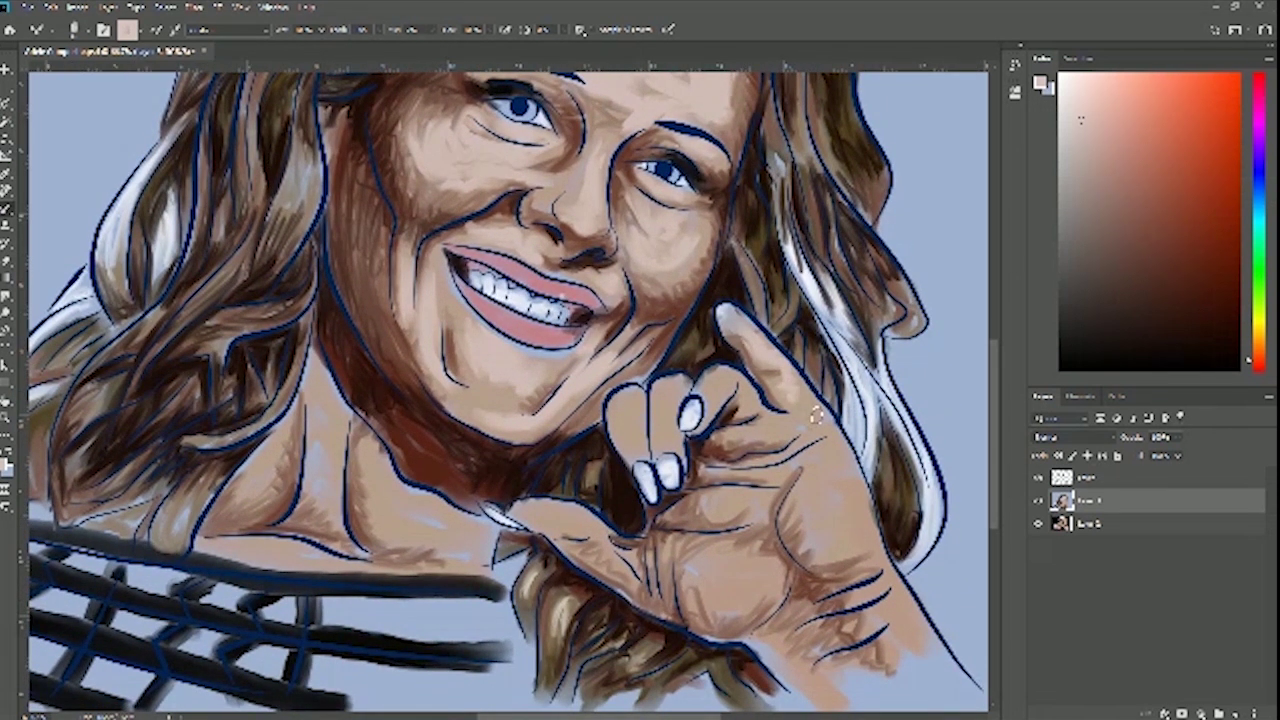
mouse_move(814, 480)
mouse_down()
mouse_move(822, 468)
mouse_move(810, 522)
mouse_move(857, 541)
mouse_up()
mouse_move(738, 546)
mouse_down()
mouse_move(720, 575)
mouse_move(765, 605)
mouse_move(782, 590)
mouse_move(756, 500)
mouse_move(740, 505)
mouse_move(770, 485)
mouse_move(735, 470)
mouse_move(784, 453)
mouse_move(770, 490)
mouse_move(790, 522)
mouse_move(785, 550)
mouse_move(807, 528)
mouse_move(790, 570)
mouse_move(806, 578)
mouse_move(800, 596)
mouse_move(811, 593)
mouse_move(805, 563)
mouse_move(812, 590)
mouse_move(839, 605)
mouse_move(815, 612)
mouse_move(810, 595)
mouse_move(835, 585)
mouse_move(853, 640)
mouse_move(900, 672)
mouse_move(800, 630)
mouse_move(785, 604)
mouse_up()
mouse_move(535, 518)
mouse_down()
mouse_move(633, 561)
mouse_move(621, 571)
mouse_move(640, 561)
mouse_move(621, 571)
mouse_move(635, 580)
mouse_move(685, 570)
mouse_up()
mouse_move(620, 403)
mouse_down()
mouse_move(627, 430)
mouse_move(661, 424)
mouse_move(657, 446)
mouse_up()
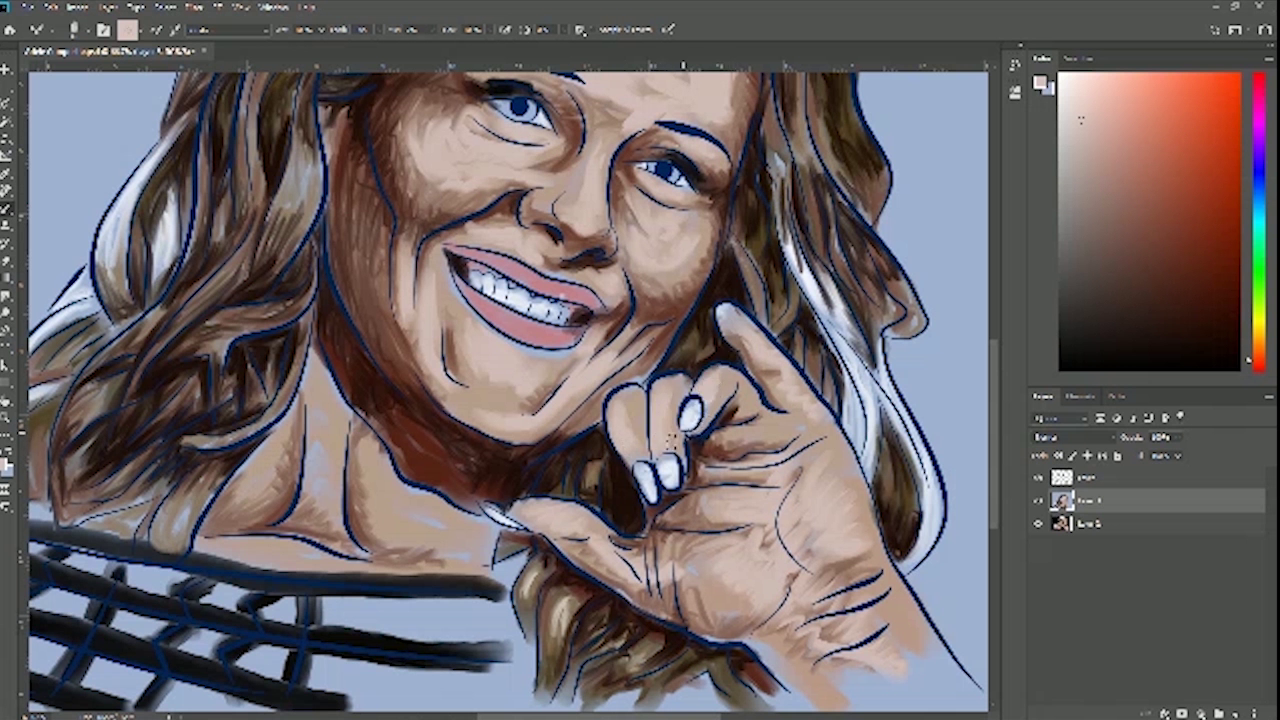
Brush light skin highlights down the neck and along the collarbones
drag(321, 415, 321, 503)
drag(327, 440, 325, 411)
drag(276, 554, 314, 558)
mouse_move(394, 521)
mouse_down()
mouse_move(455, 540)
mouse_move(436, 522)
mouse_up()
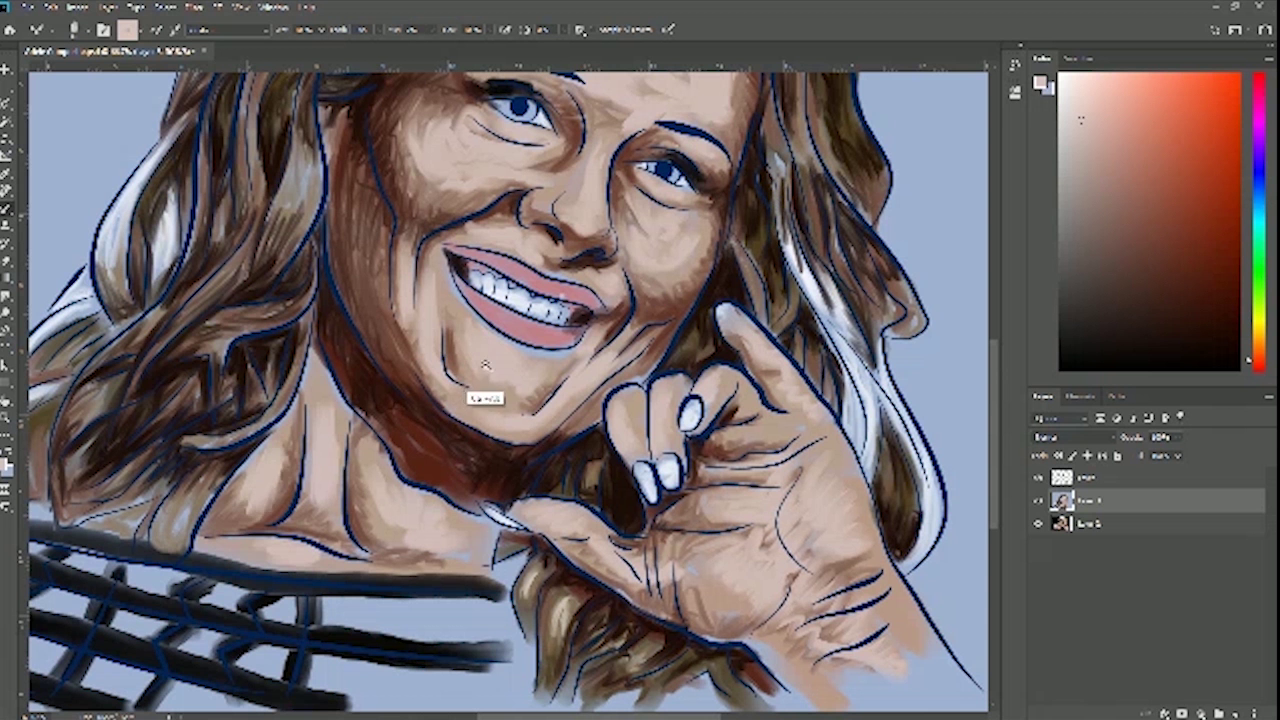
Compare the painting with the photo, sample a muted pinkish-brown skin tone beside the left eye, and show the painted layer again
scroll(486, 366, down, 1)
mouse_move(543, 244)
mouse_down()
mouse_move(537, 270)
mouse_move(558, 326)
mouse_up()
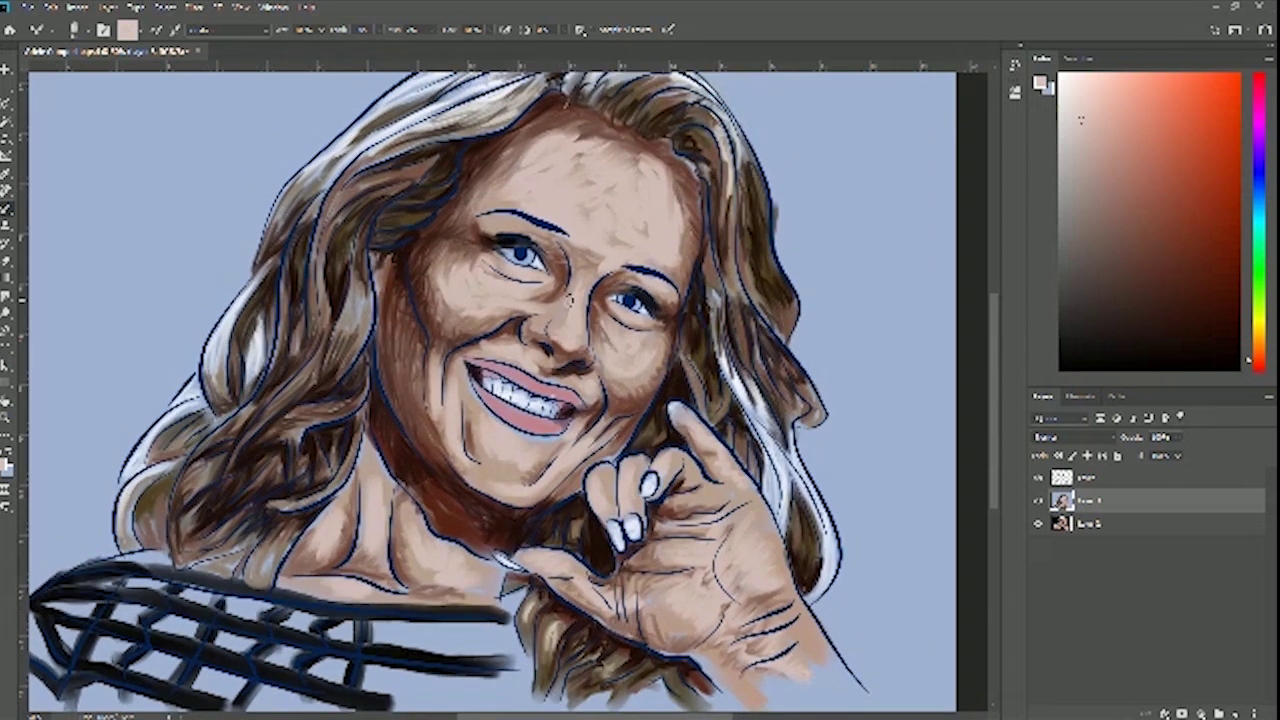
click(1038, 502)
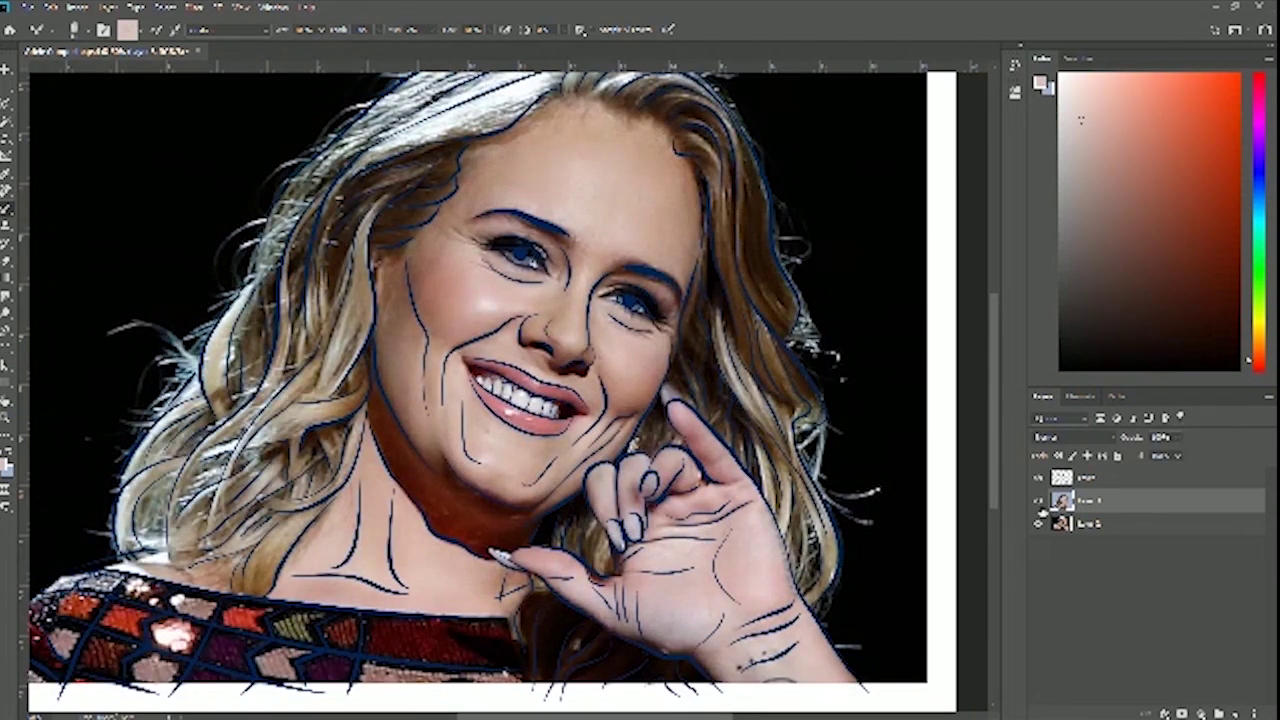
click(1040, 504)
click(1039, 503)
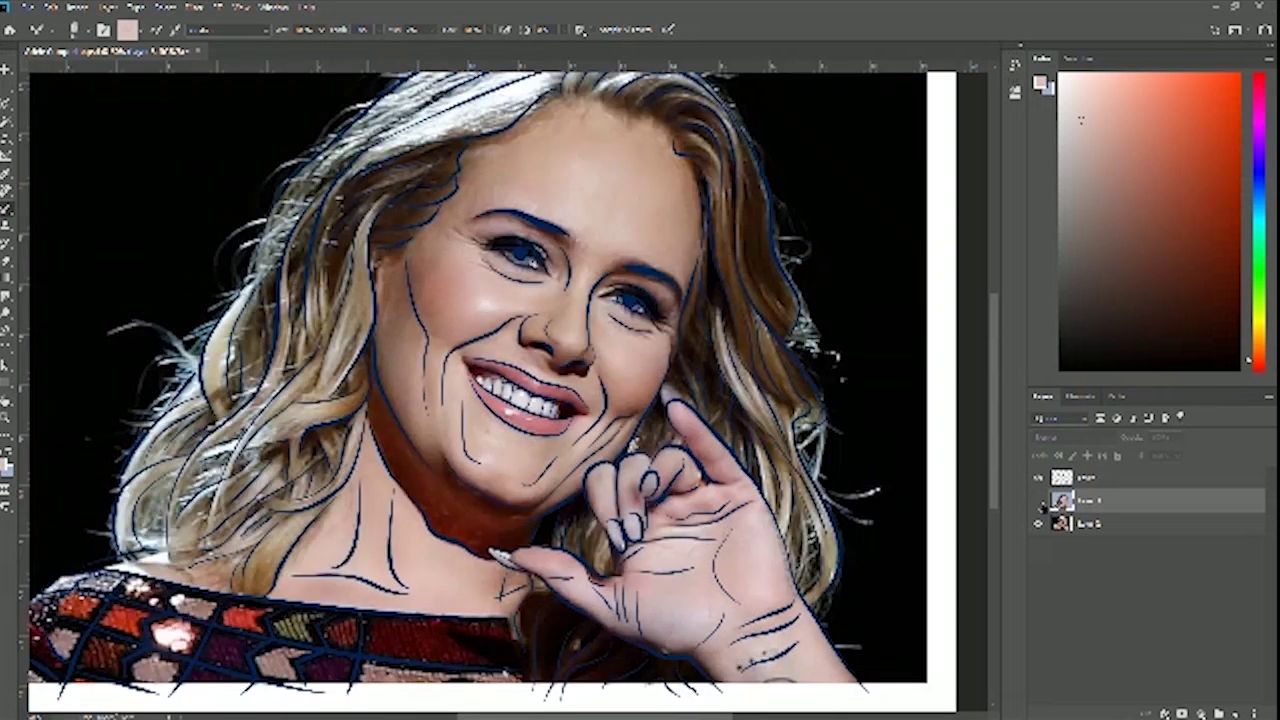
click(1039, 503)
click(1039, 503)
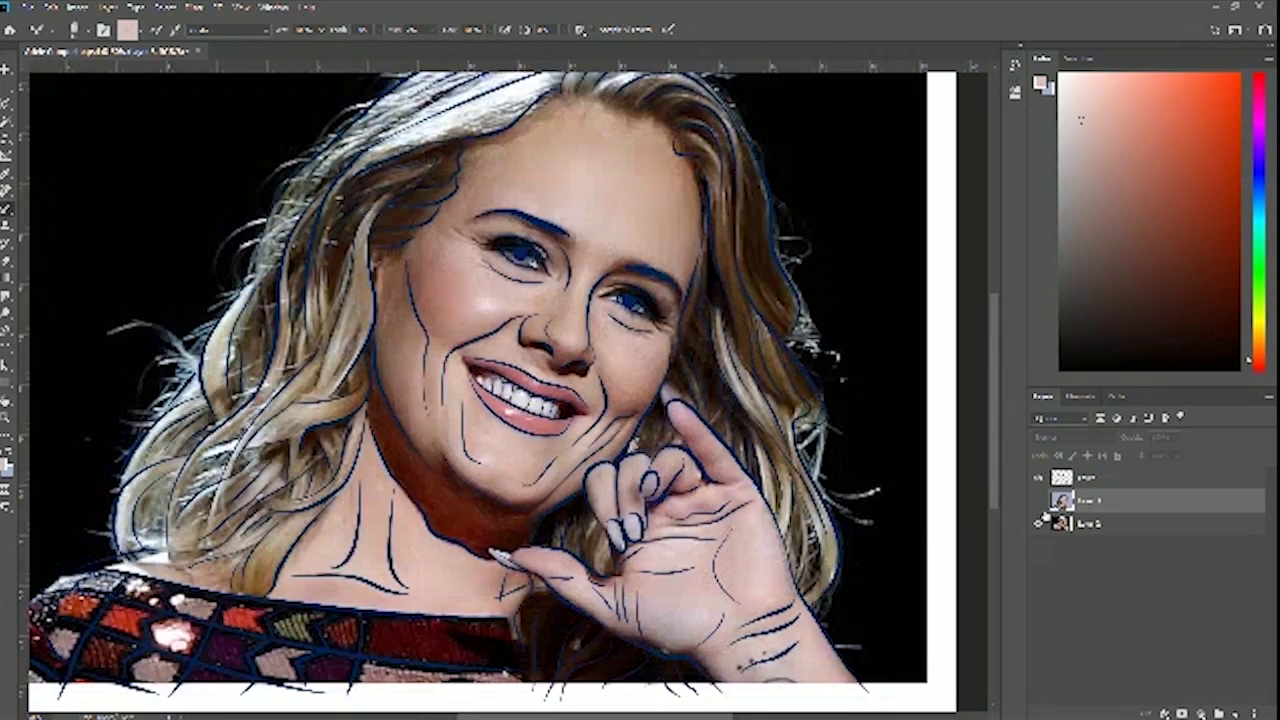
click(8, 180)
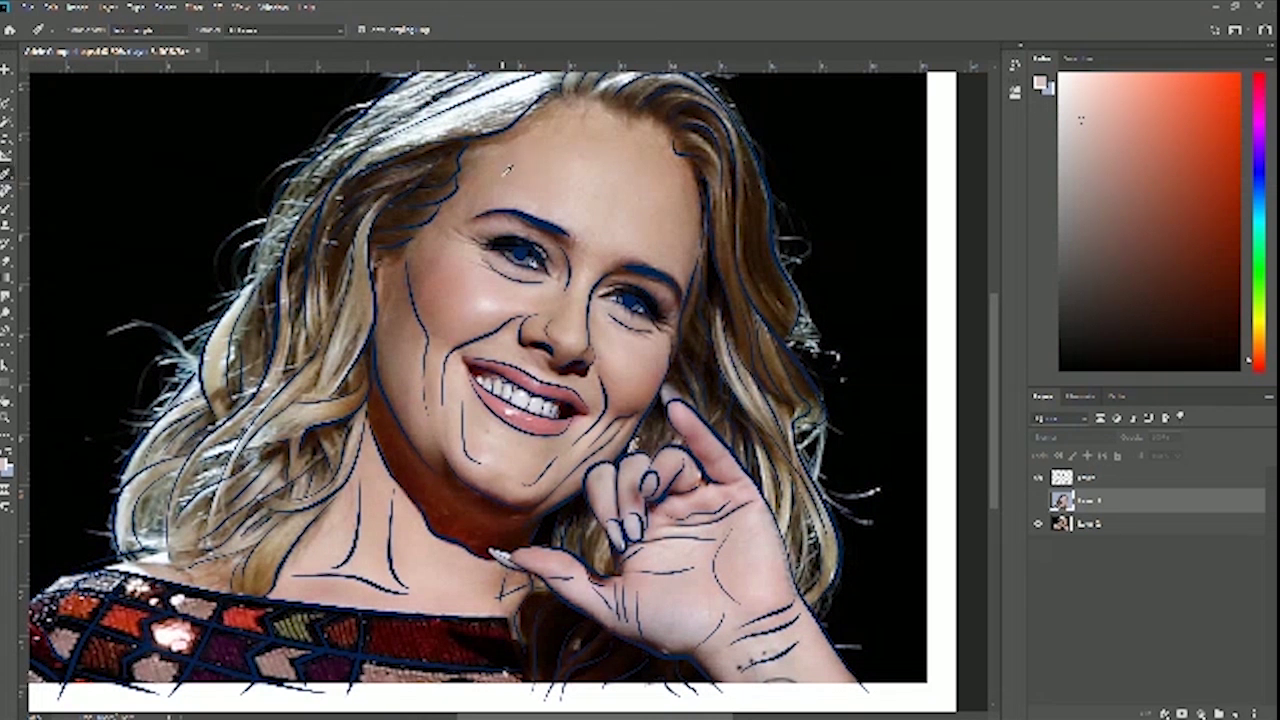
click(508, 170)
click(492, 170)
click(492, 168)
click(426, 246)
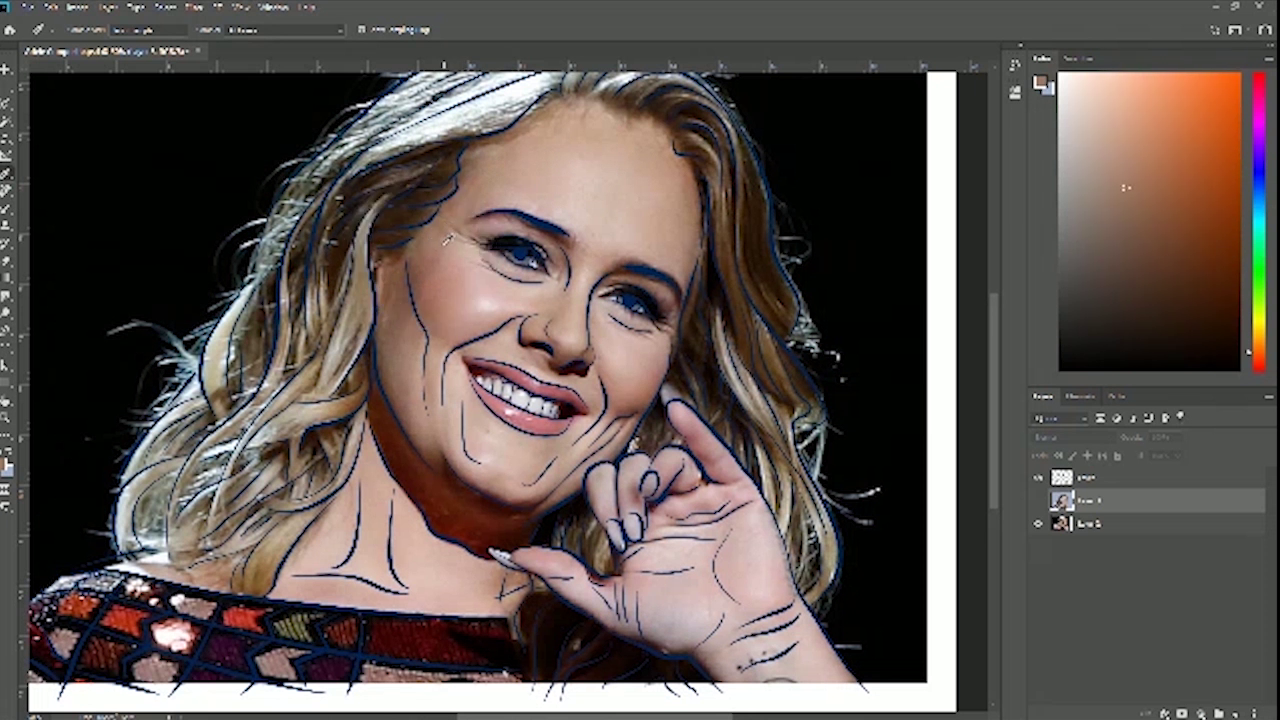
click(437, 238)
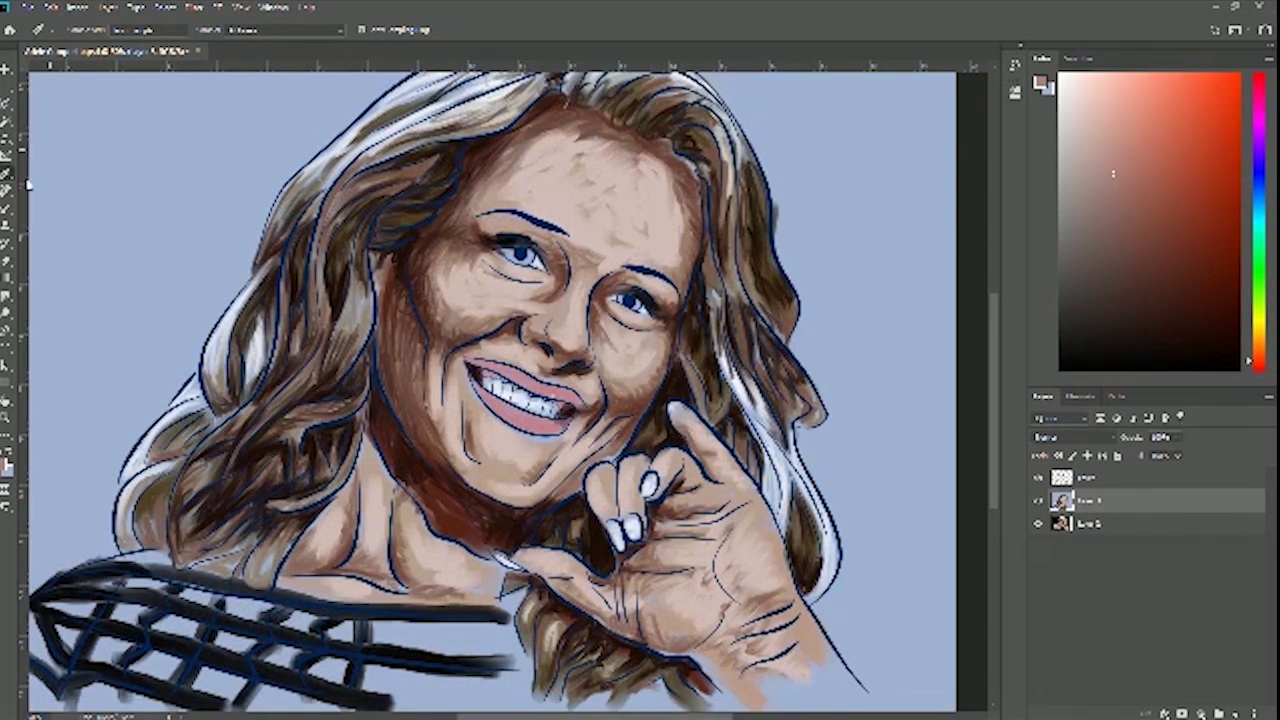
Adjust the mixer brush size, check the reference photo, and blend the pinkish-brown tone into the forehead's edge below the hairline
click(8, 209)
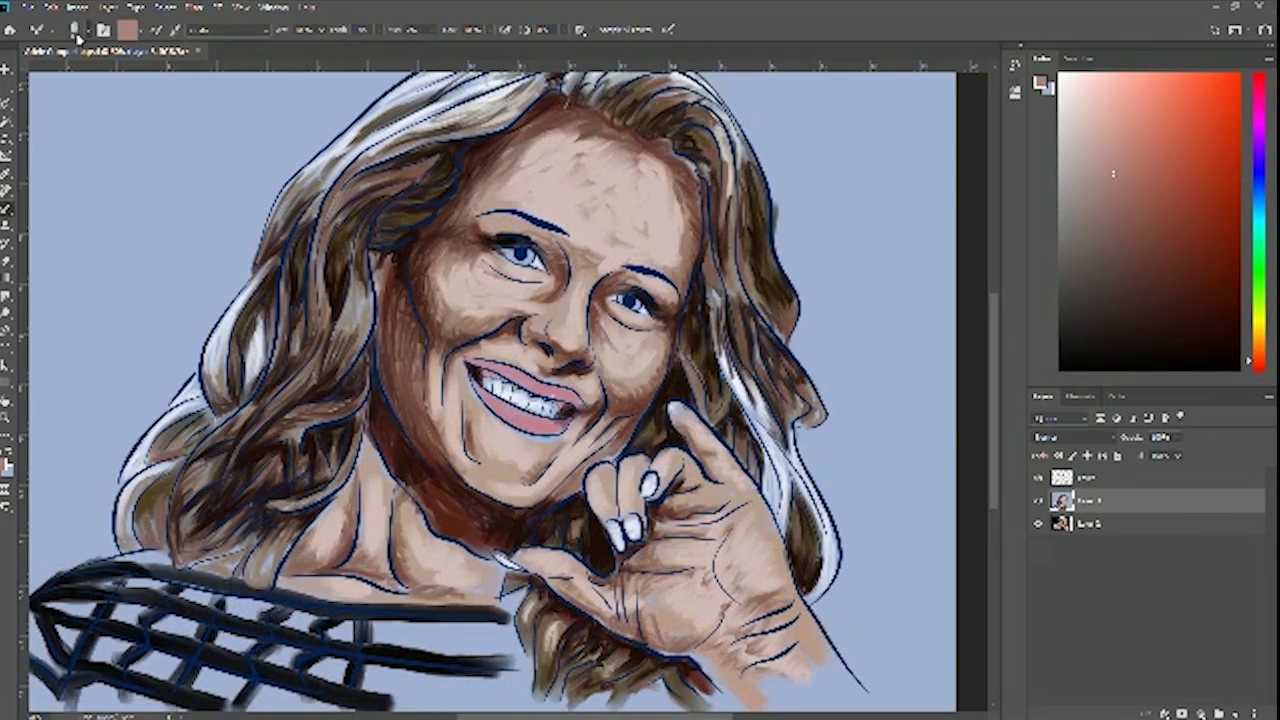
click(77, 37)
click(74, 73)
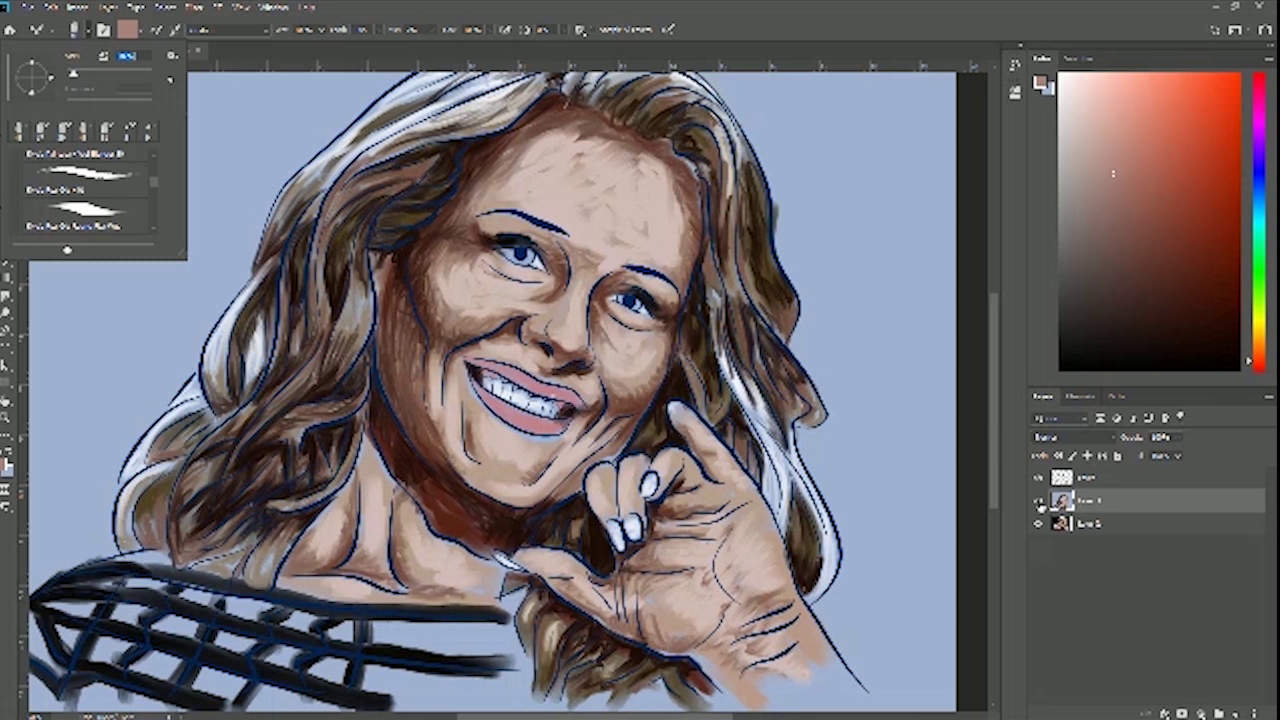
key(Return)
click(1039, 501)
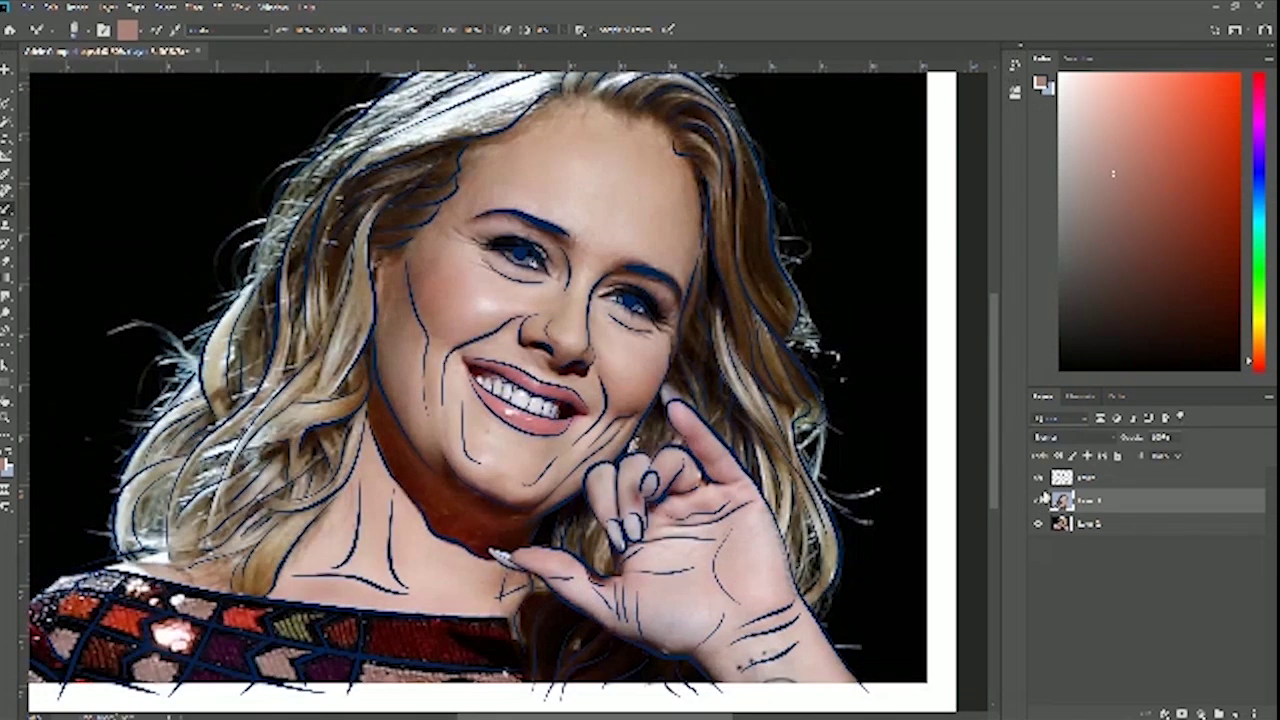
click(1039, 501)
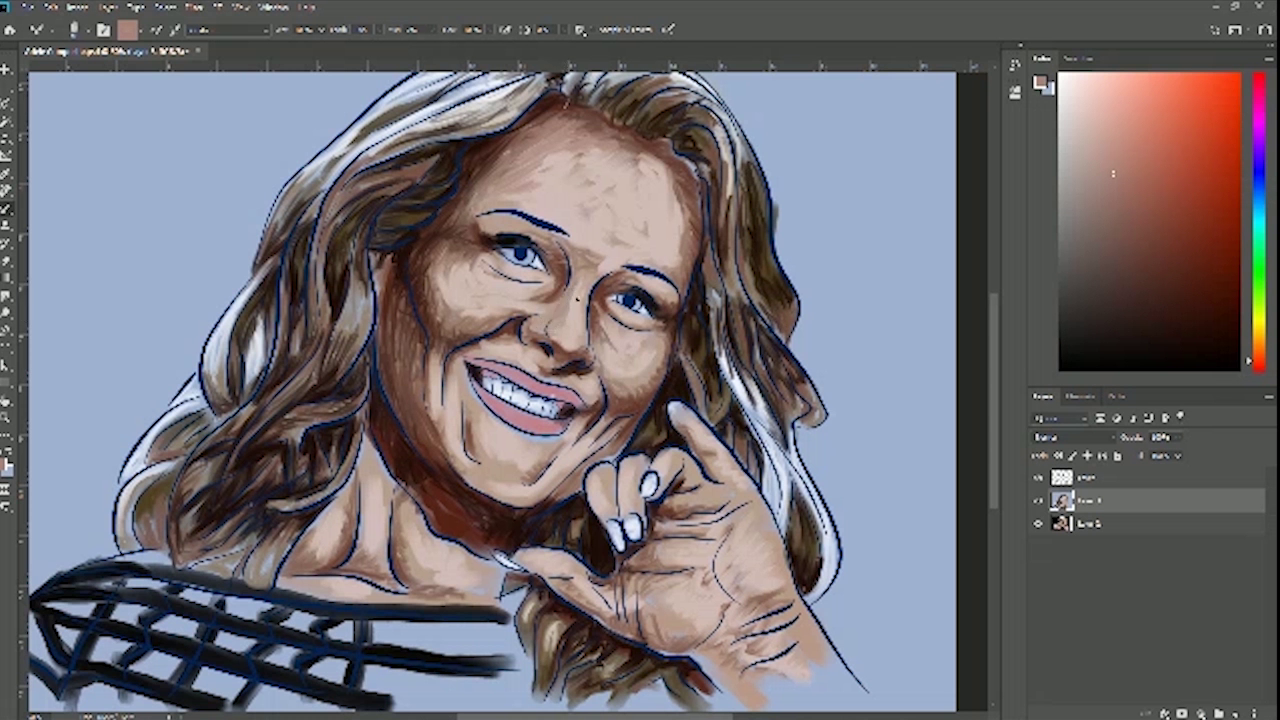
Hide the painted layer, sample a salmon pink from the photo's left cheek, shift its hue slightly, and show the layer again
click(1038, 500)
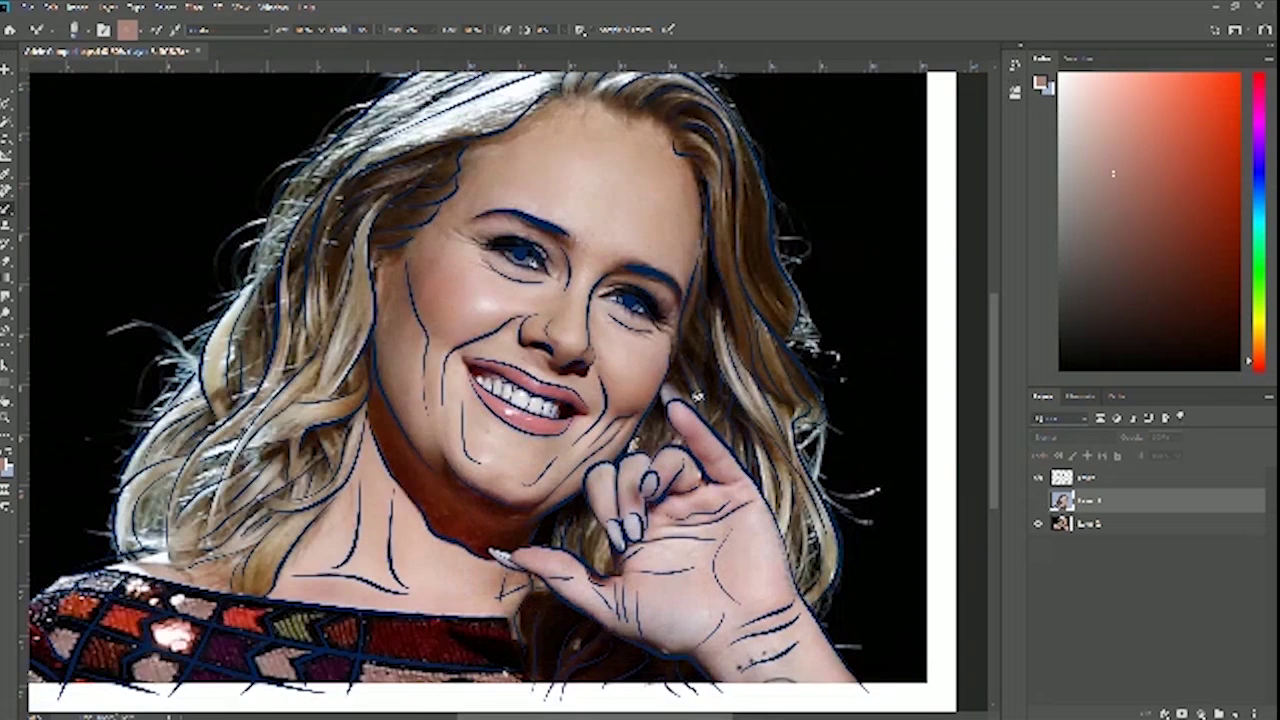
key(i)
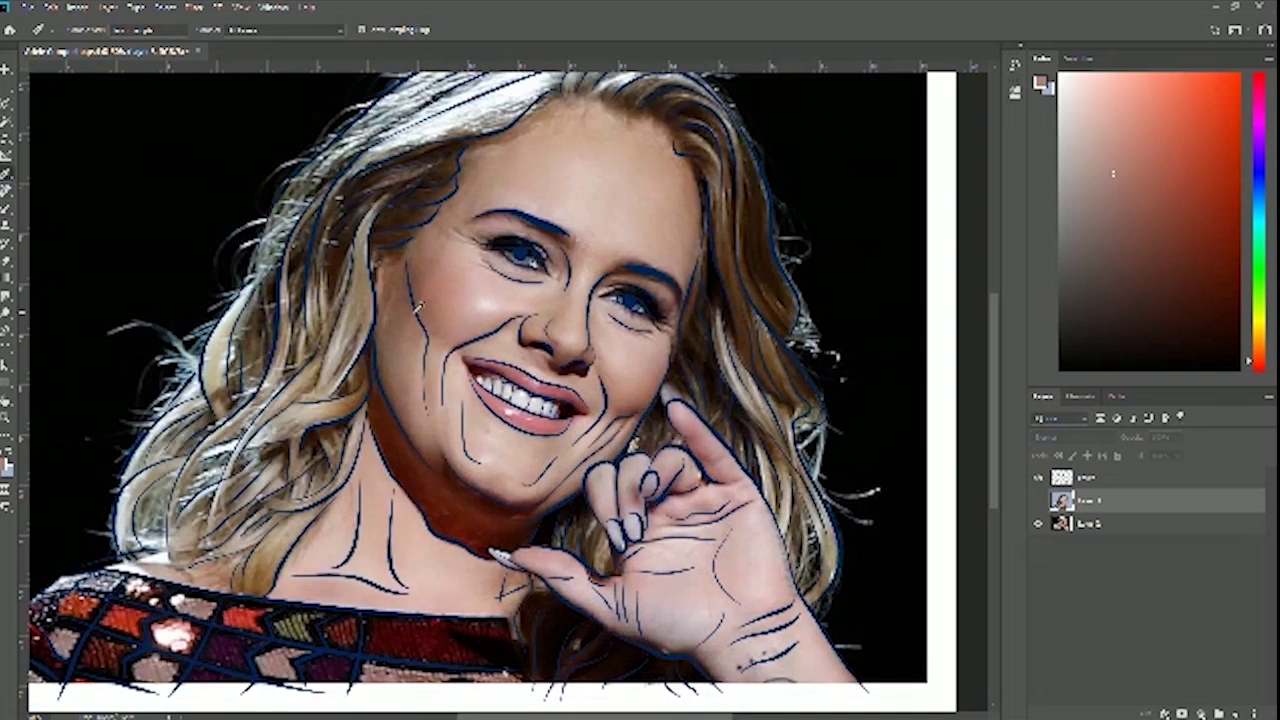
click(443, 293)
drag(1249, 366, 1251, 369)
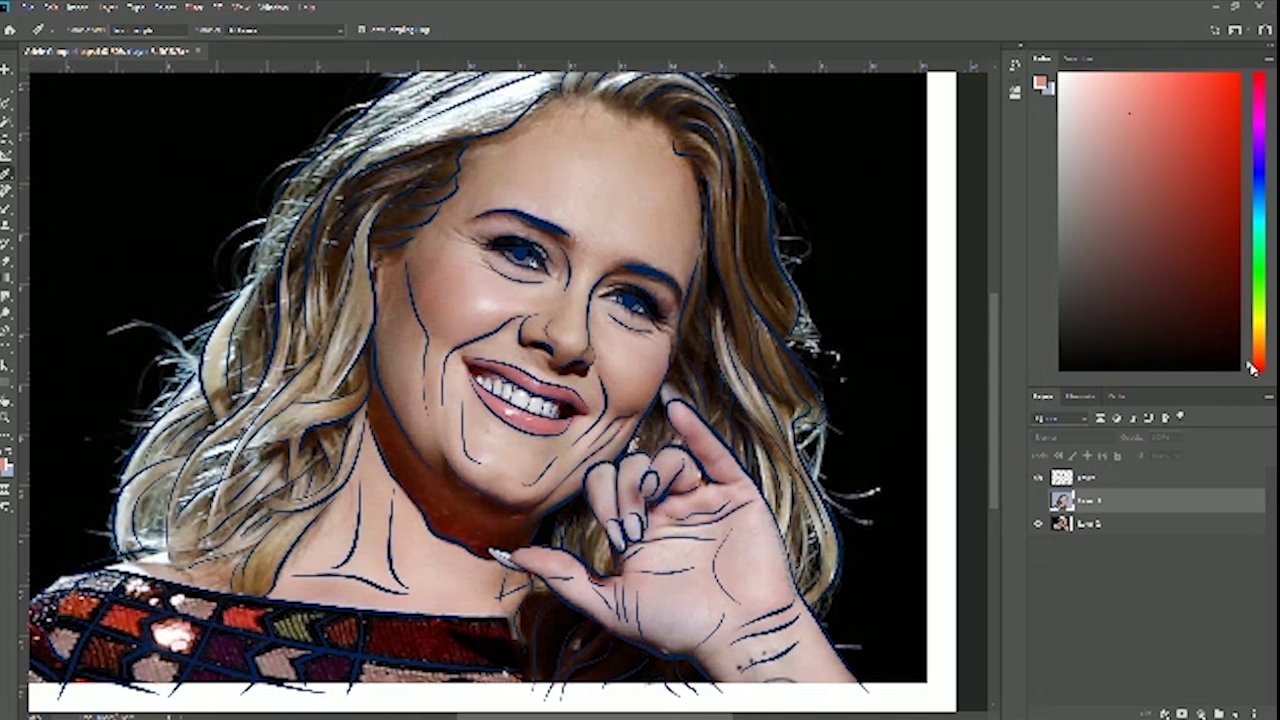
click(1039, 503)
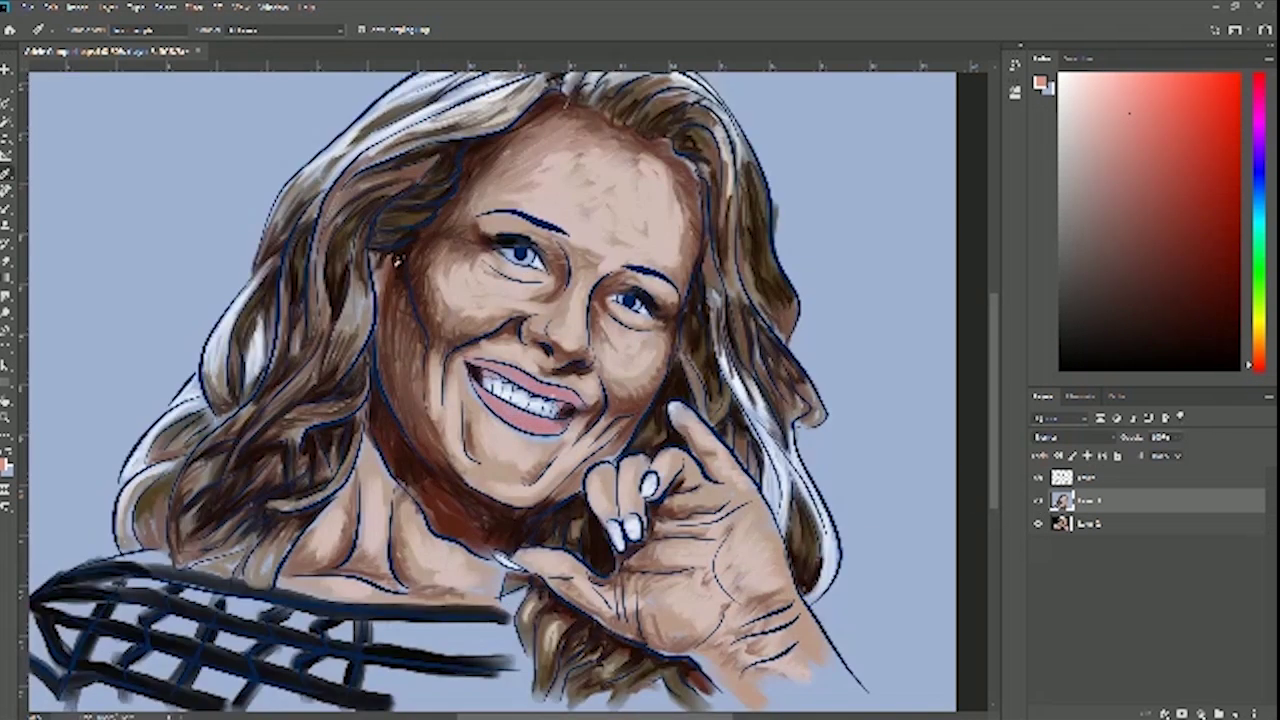
Switch to the mixer brush and paint salmon pink blush onto both cheeks
click(8, 210)
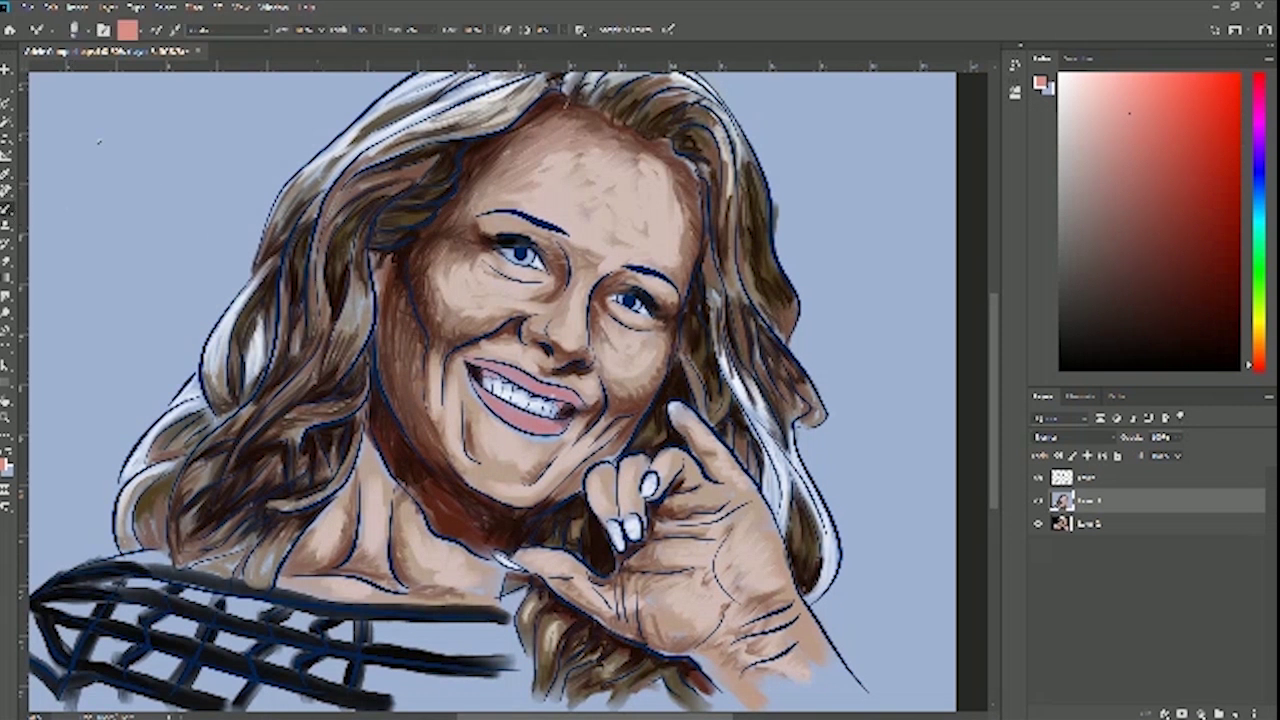
click(79, 32)
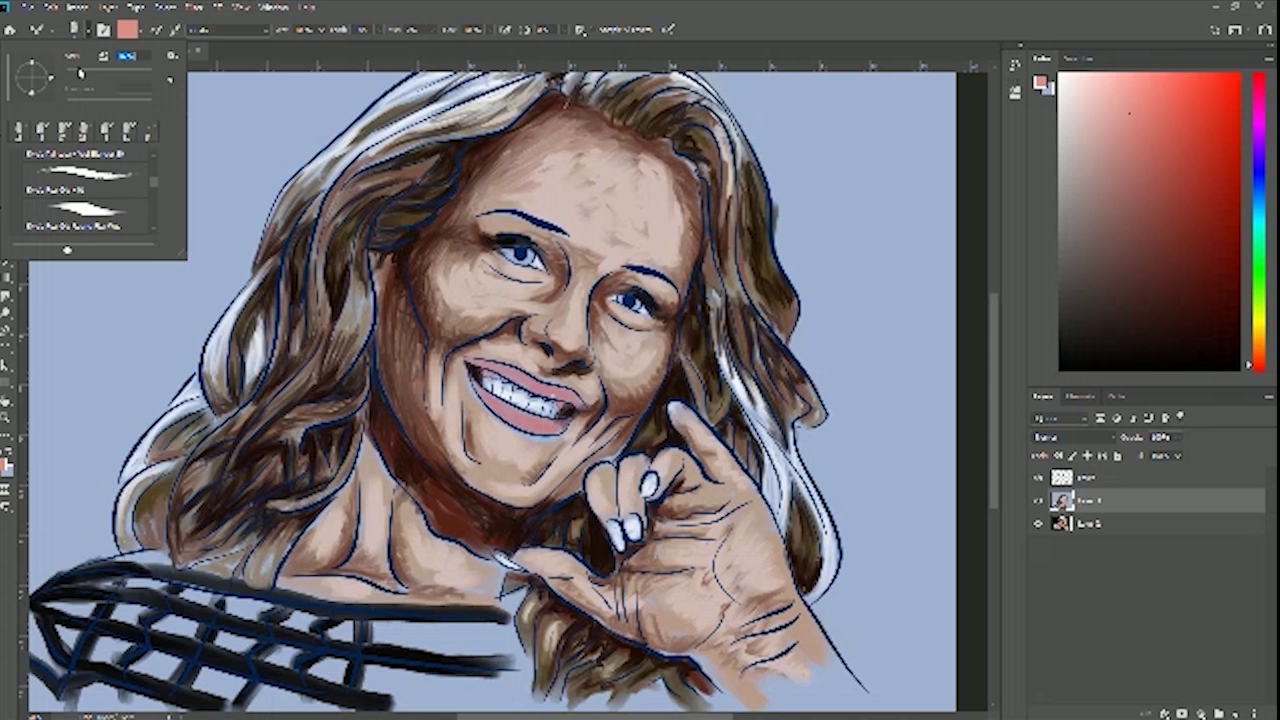
click(86, 30)
click(80, 33)
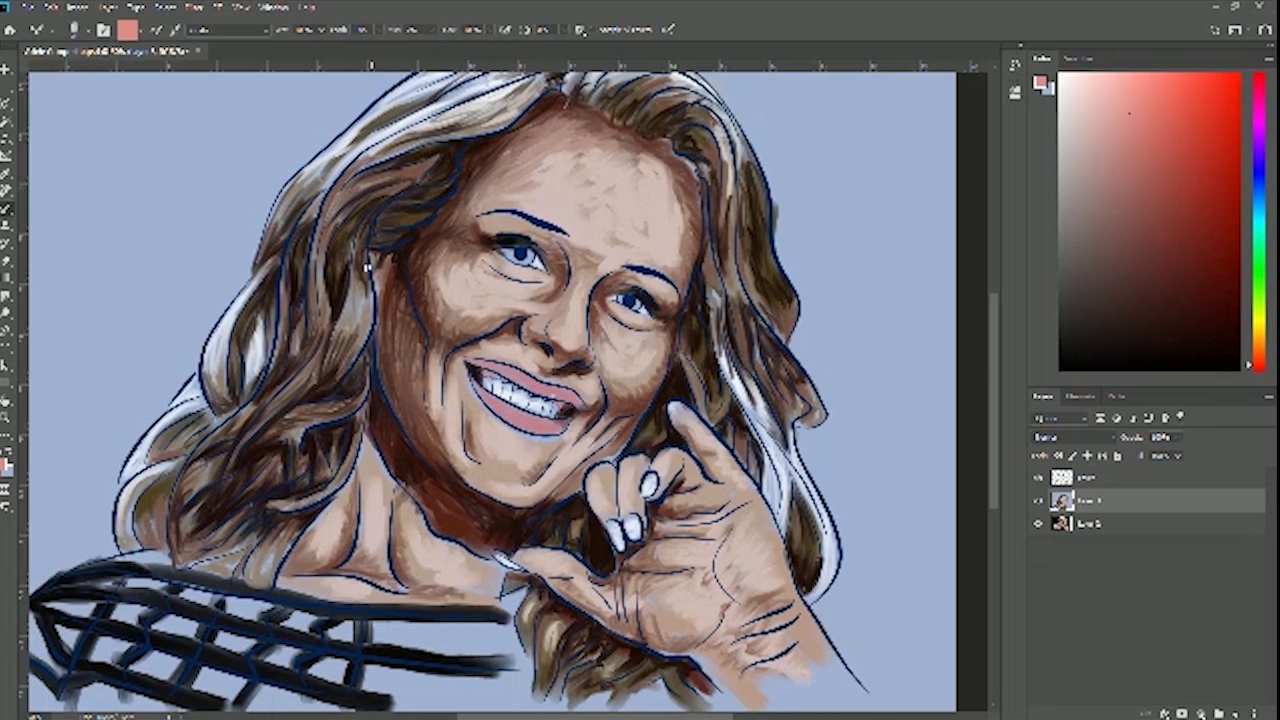
drag(445, 306, 425, 299)
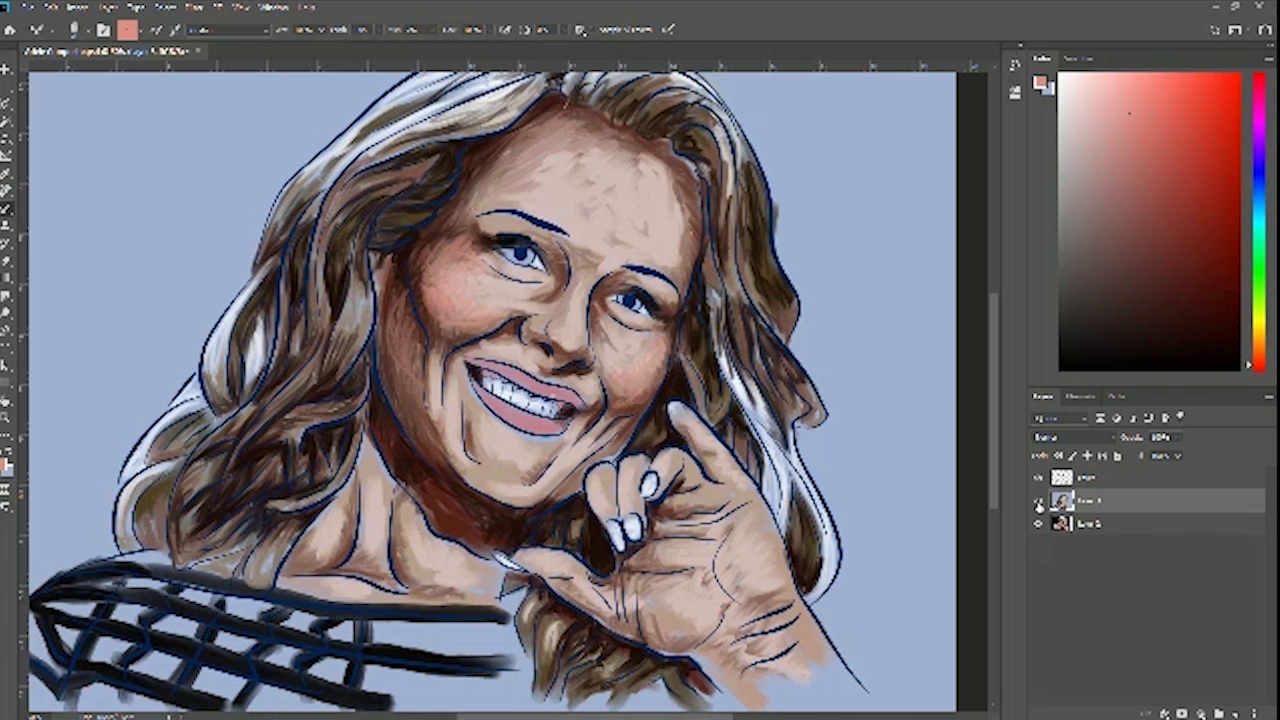
Compare with the reference photo and brush salmon pink onto the forehead's edges, the neck and the palm creases
click(1039, 501)
click(1039, 501)
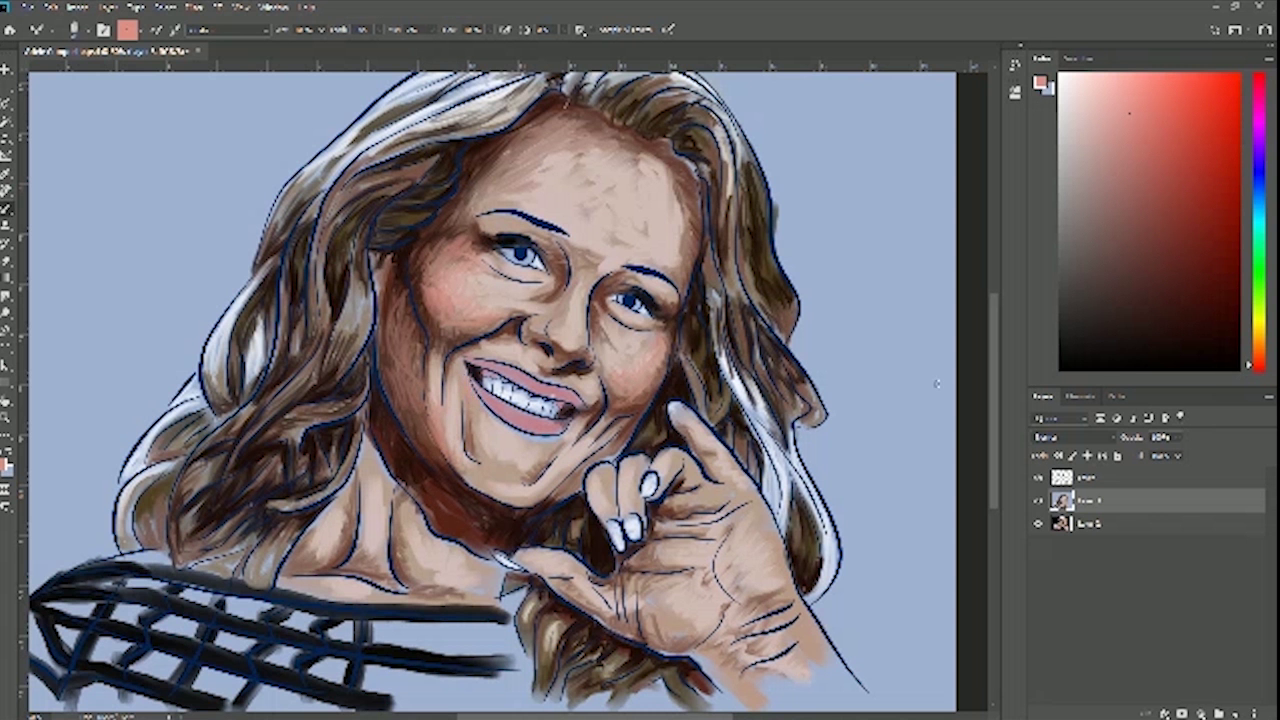
click(1039, 501)
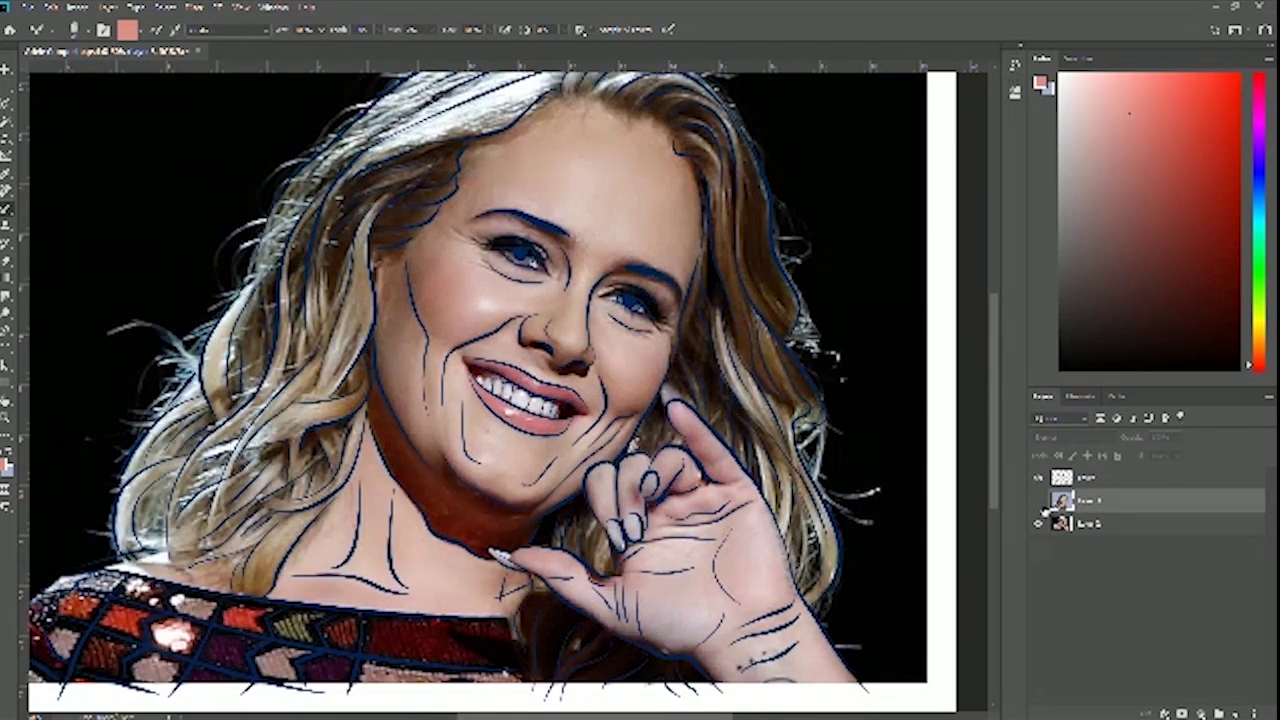
click(1039, 501)
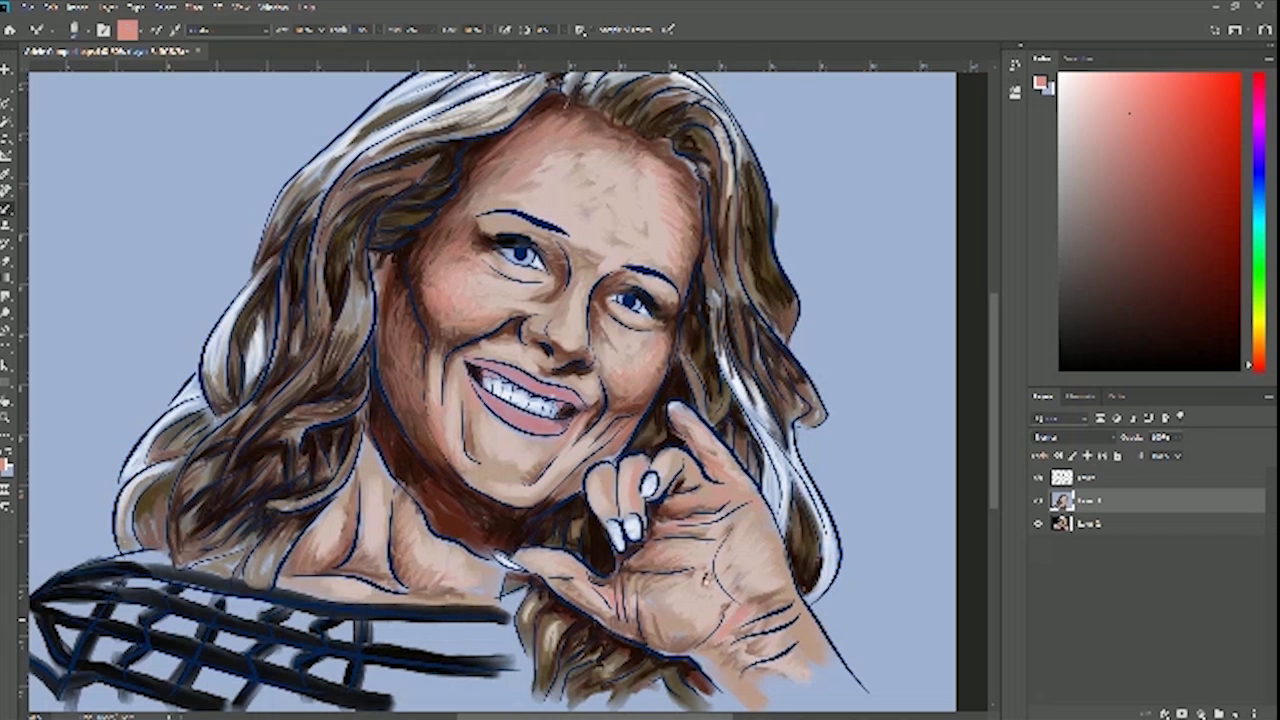
drag(728, 638, 754, 630)
drag(699, 573, 693, 582)
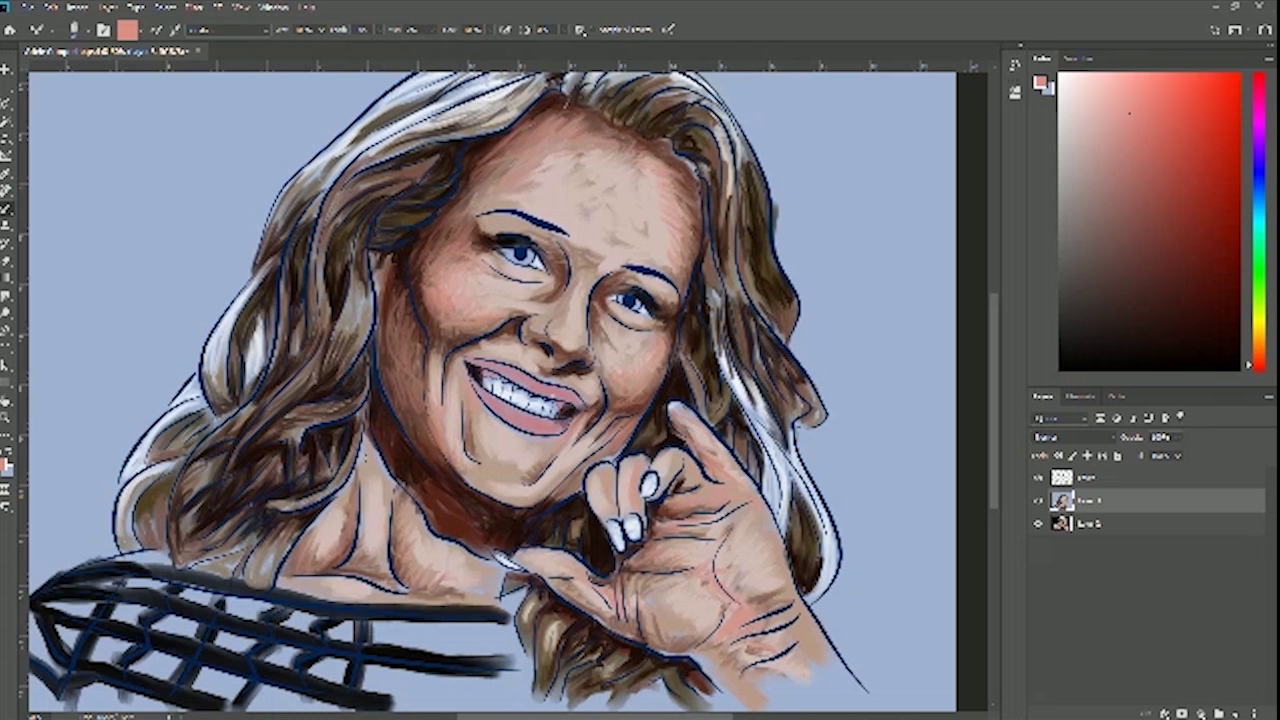
Add salmon pink strokes to the side of the neck and across the upper chest
mouse_move(392, 458)
mouse_down()
mouse_move(409, 510)
mouse_move(408, 488)
mouse_move(434, 523)
mouse_up()
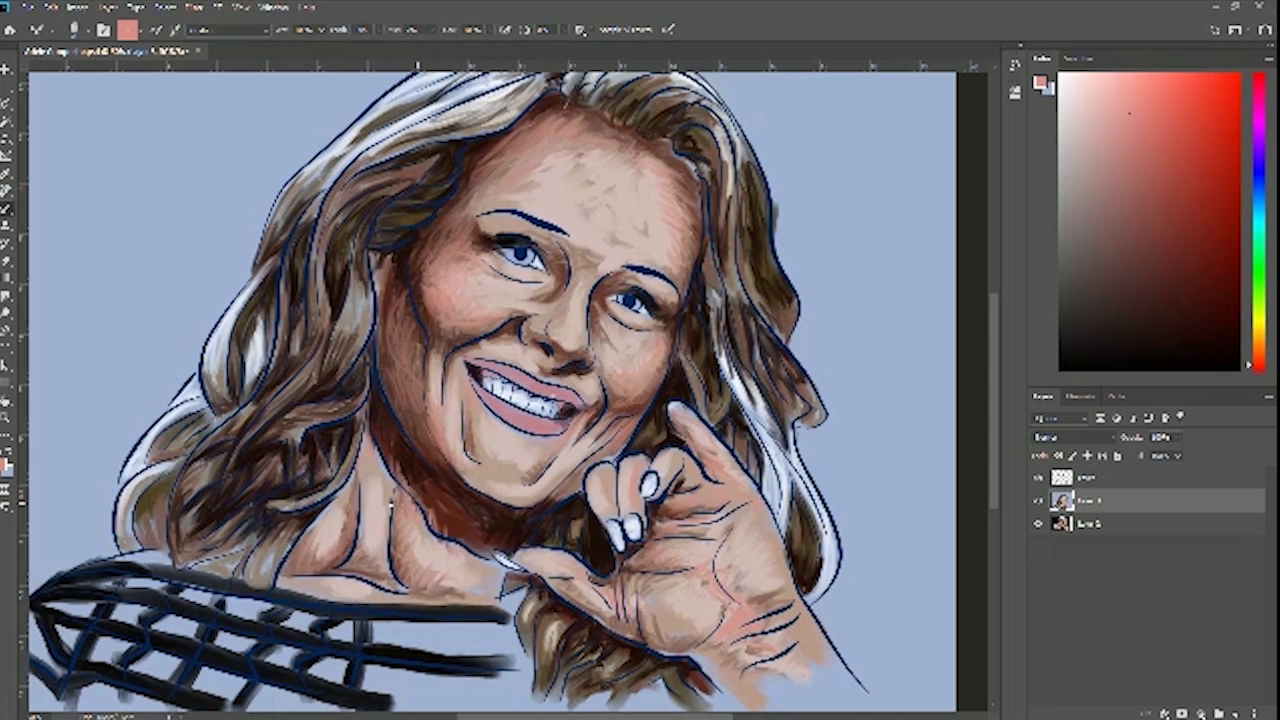
drag(416, 532, 433, 567)
drag(436, 548, 456, 571)
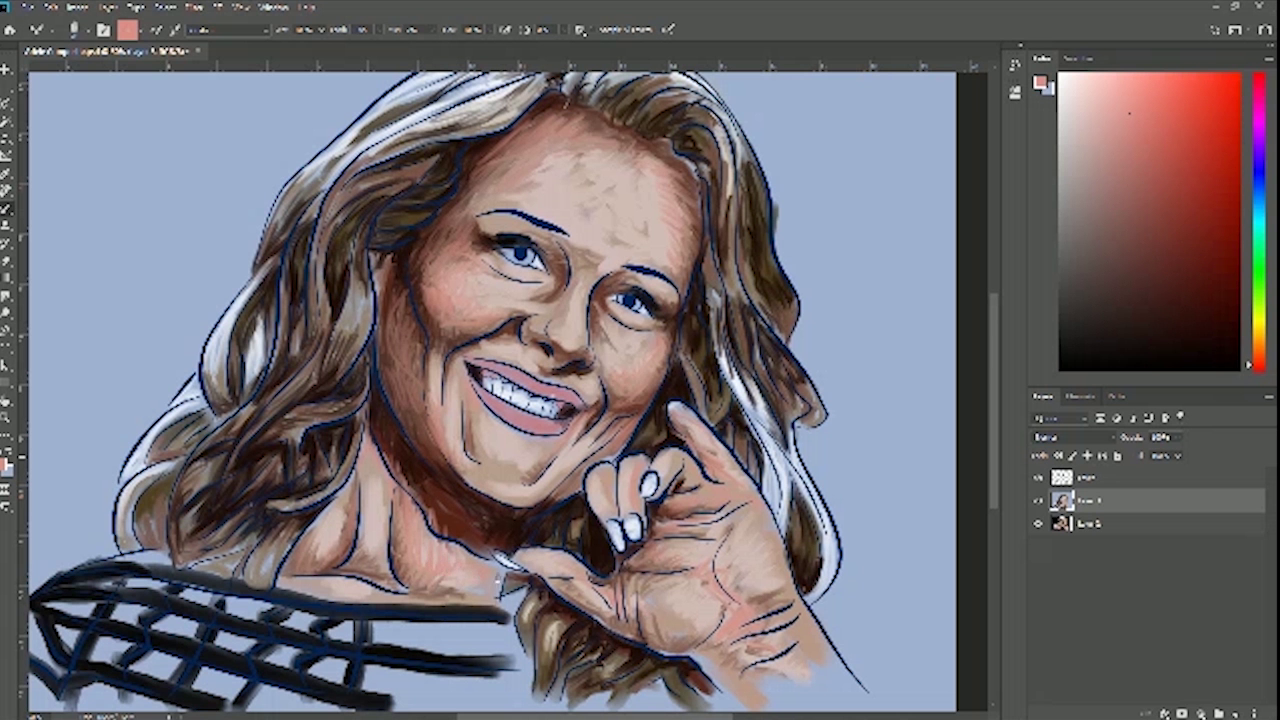
drag(466, 569, 470, 588)
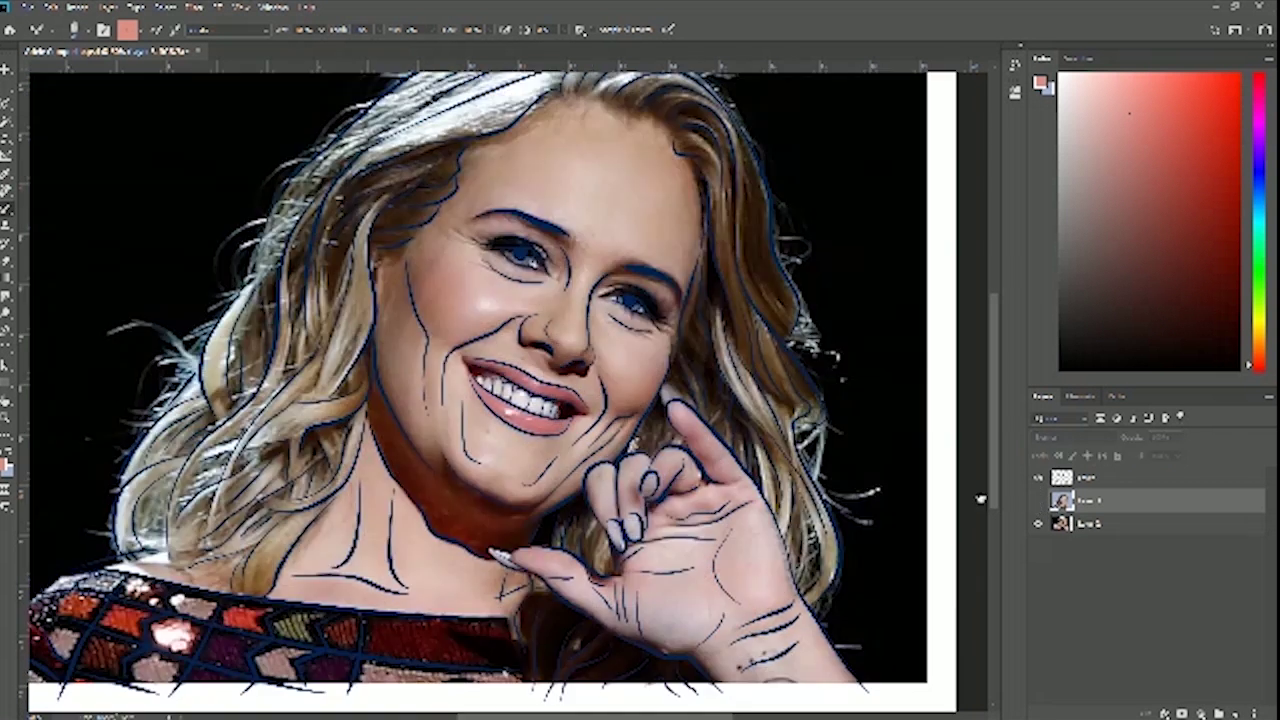
Hide the painted layer, sample a light pink from the photo's lower lip, show the layer, and return to the mixer brush
click(1041, 506)
click(10, 178)
click(517, 411)
click(1039, 501)
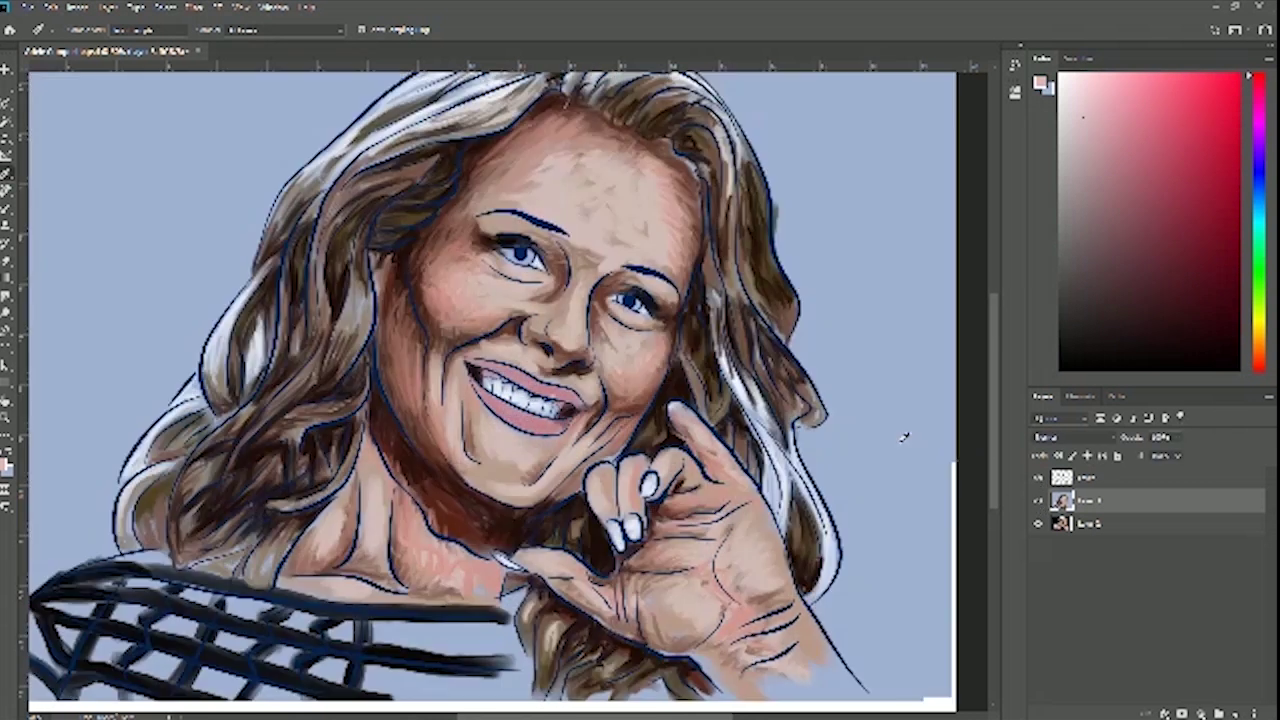
click(8, 210)
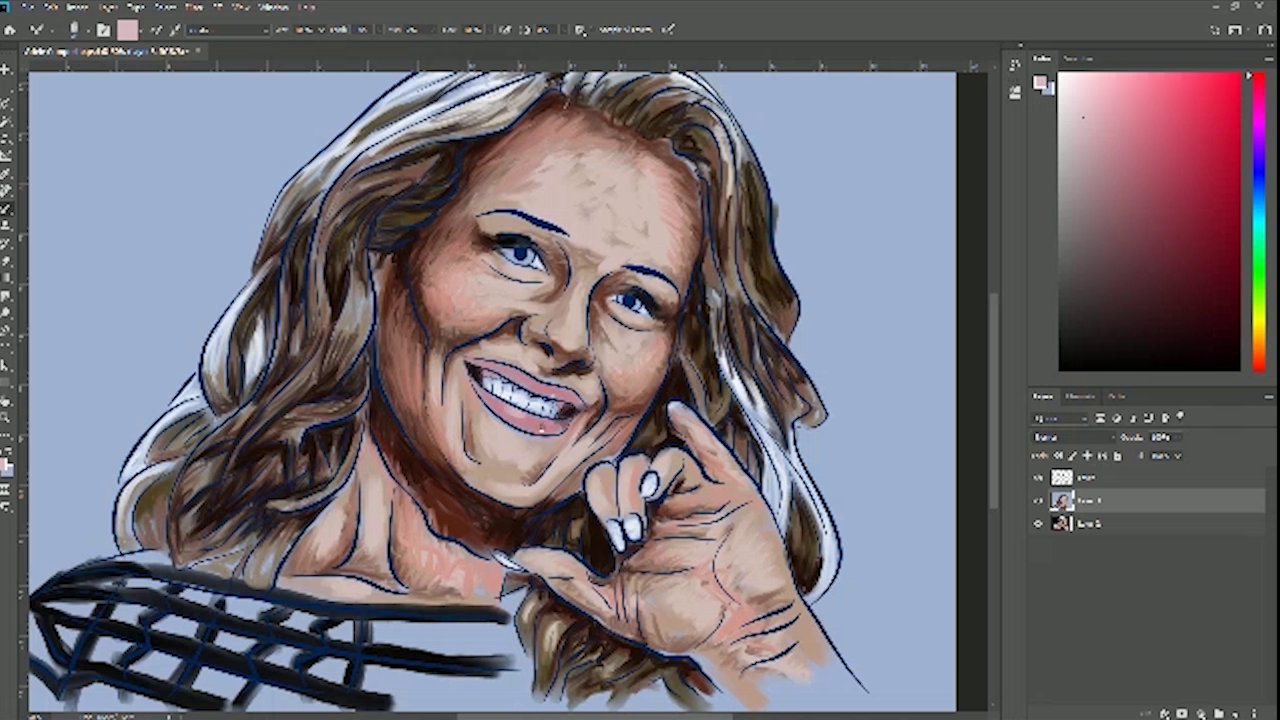
Brush the sampled light pink onto the woman's lower and upper lips
drag(533, 426, 541, 428)
drag(513, 371, 537, 382)
scroll(600, 405, up, 2)
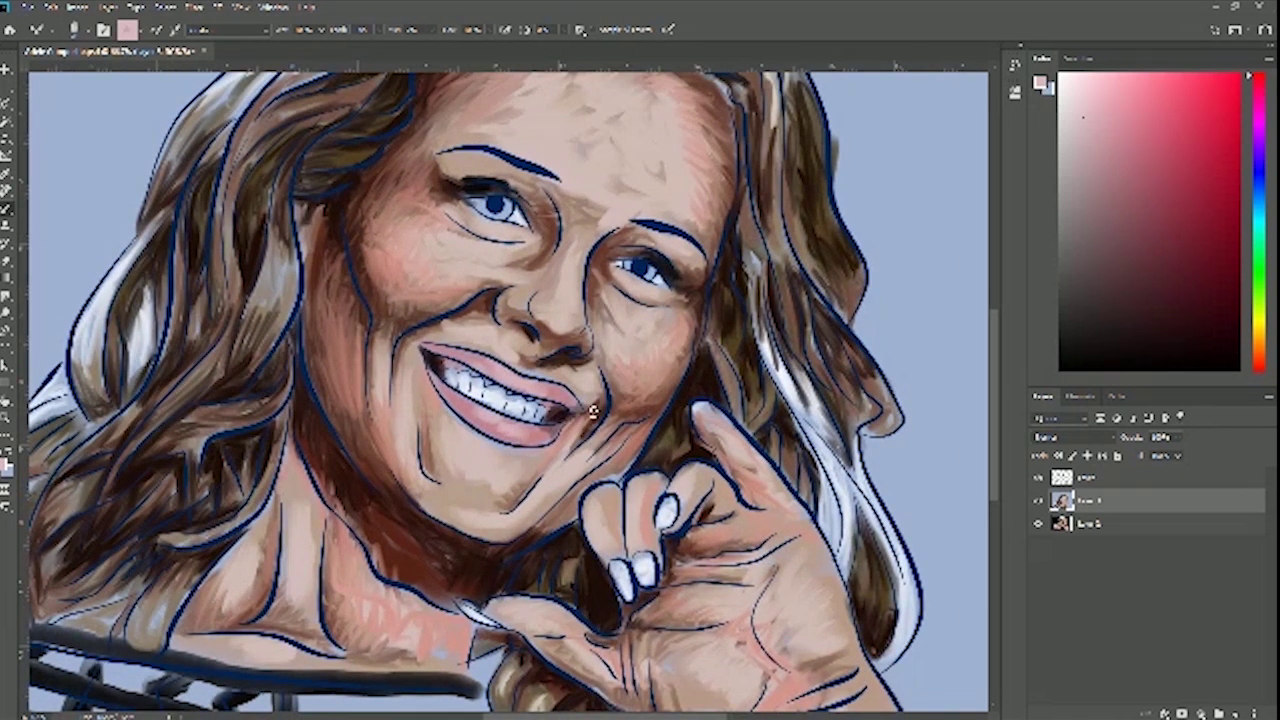
Hide the painted layer, sample dark red from the photo's mouth corner, show the layer, and return to the mixer brush
click(1038, 500)
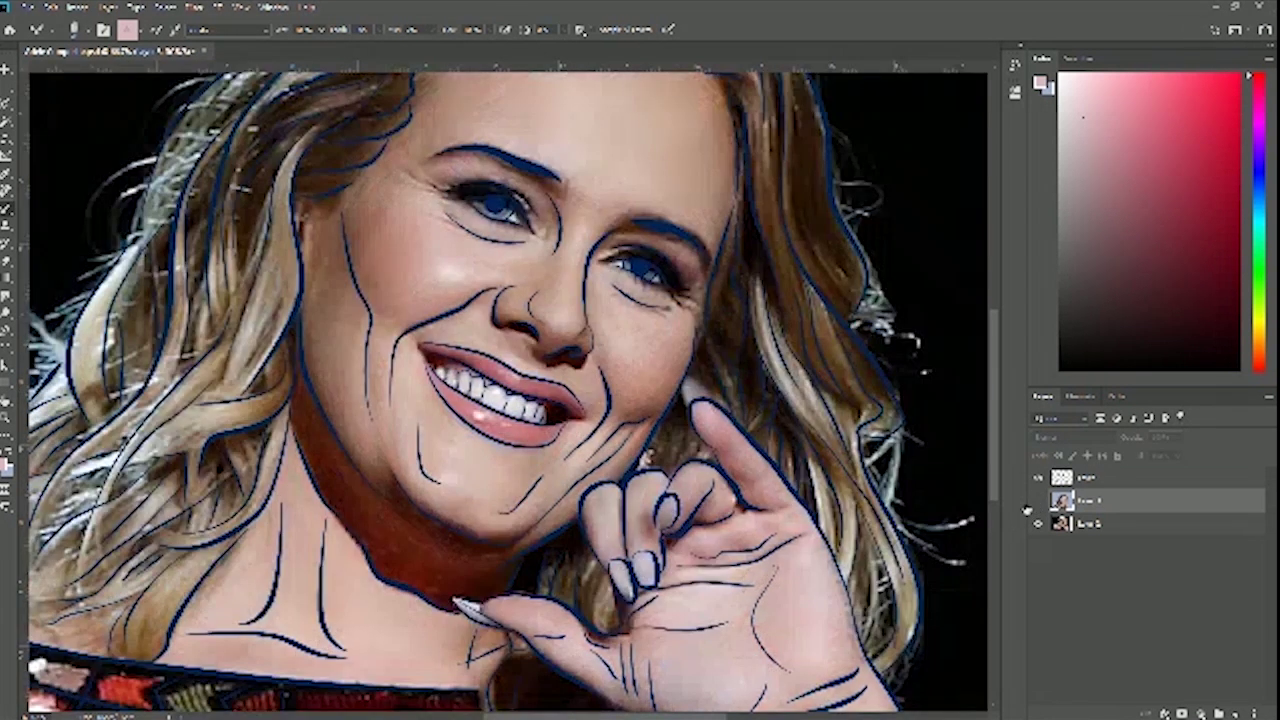
click(5, 174)
click(584, 408)
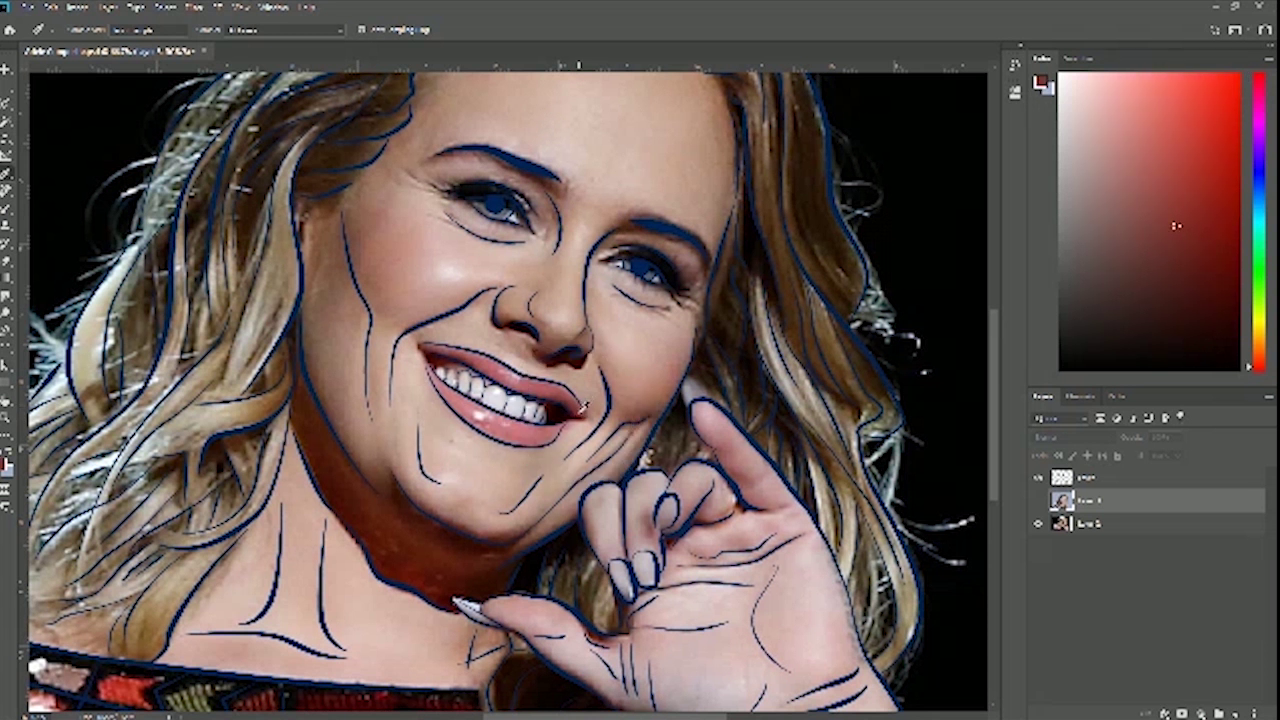
click(1037, 501)
click(1037, 501)
click(1037, 501)
key(b)
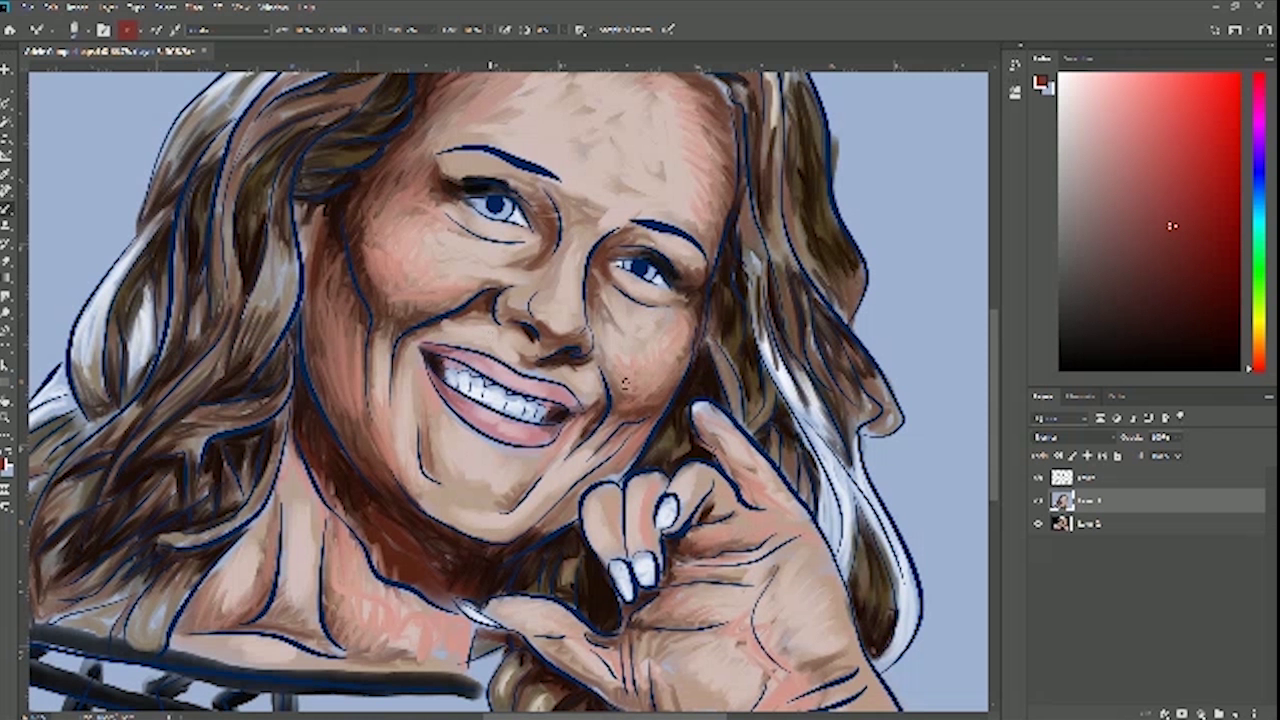
Dab dark red into the corner of the mouth beside the teeth
right_click(573, 411)
click(571, 409)
right_click(569, 407)
click(569, 407)
drag(571, 407, 575, 406)
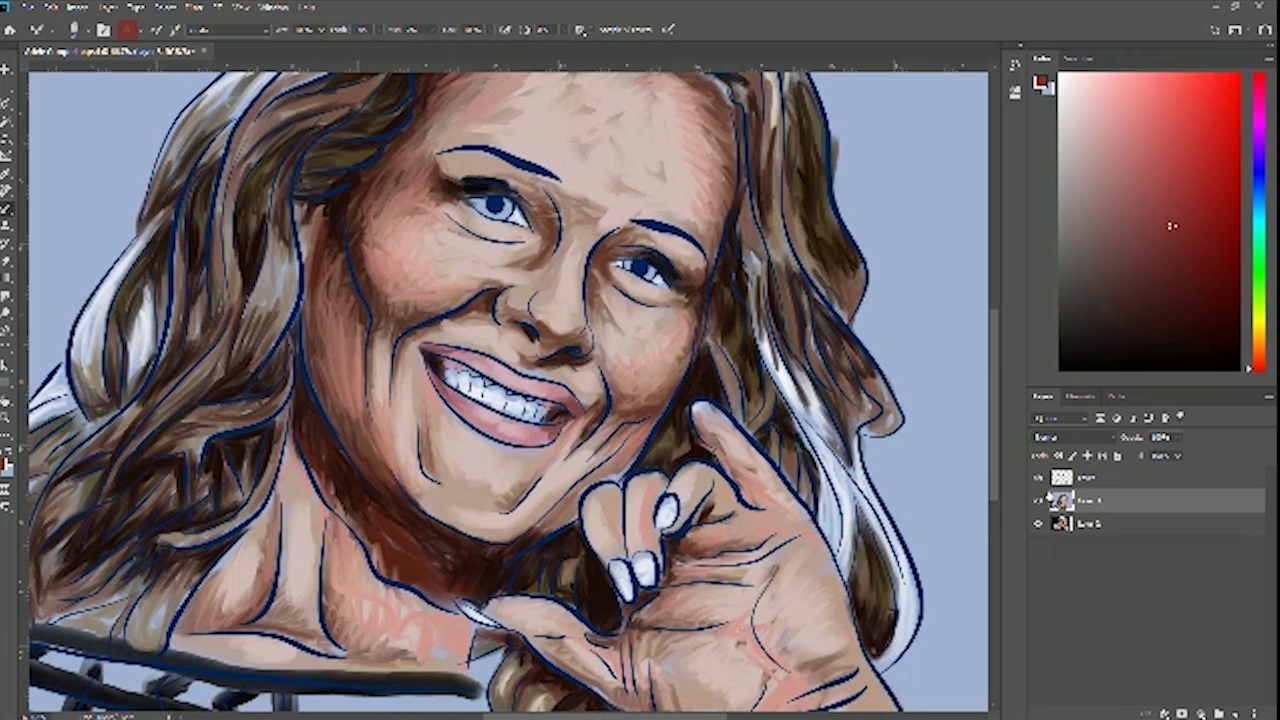
Hide the painted layer, sample near-white from the photo's cheek highlight, show the layer, and return to the mixer brush
click(1038, 500)
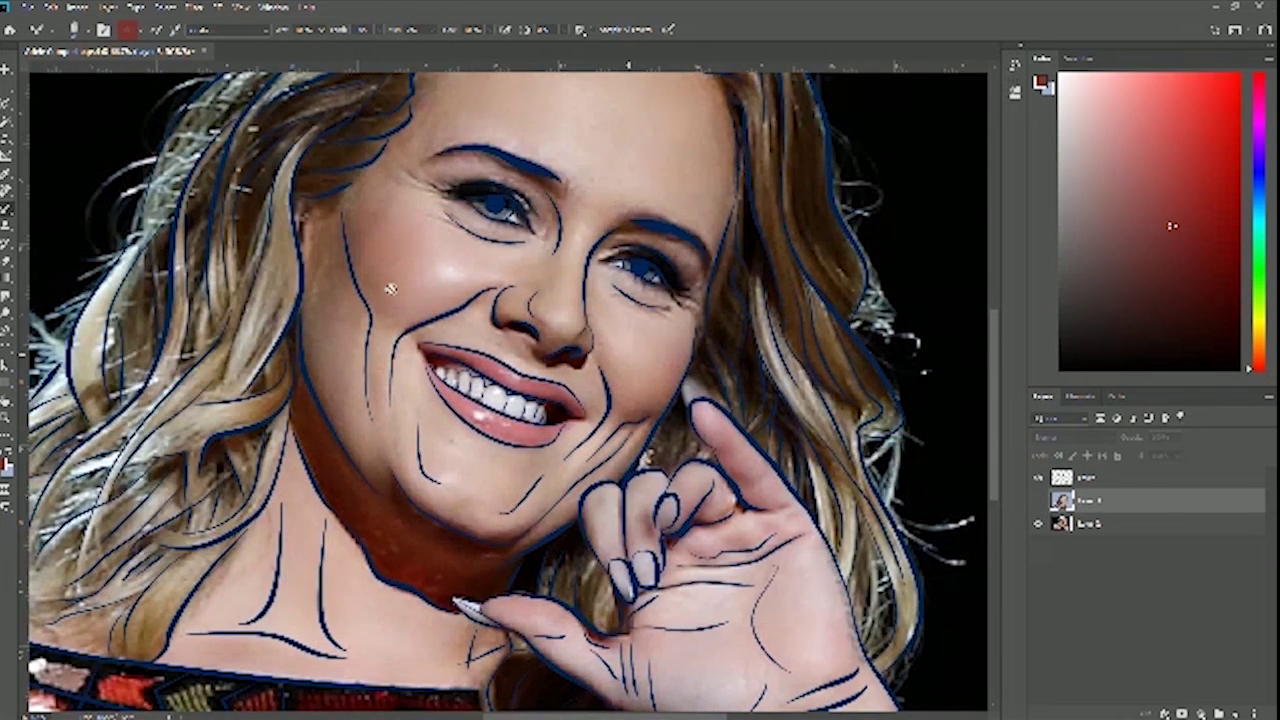
click(5, 175)
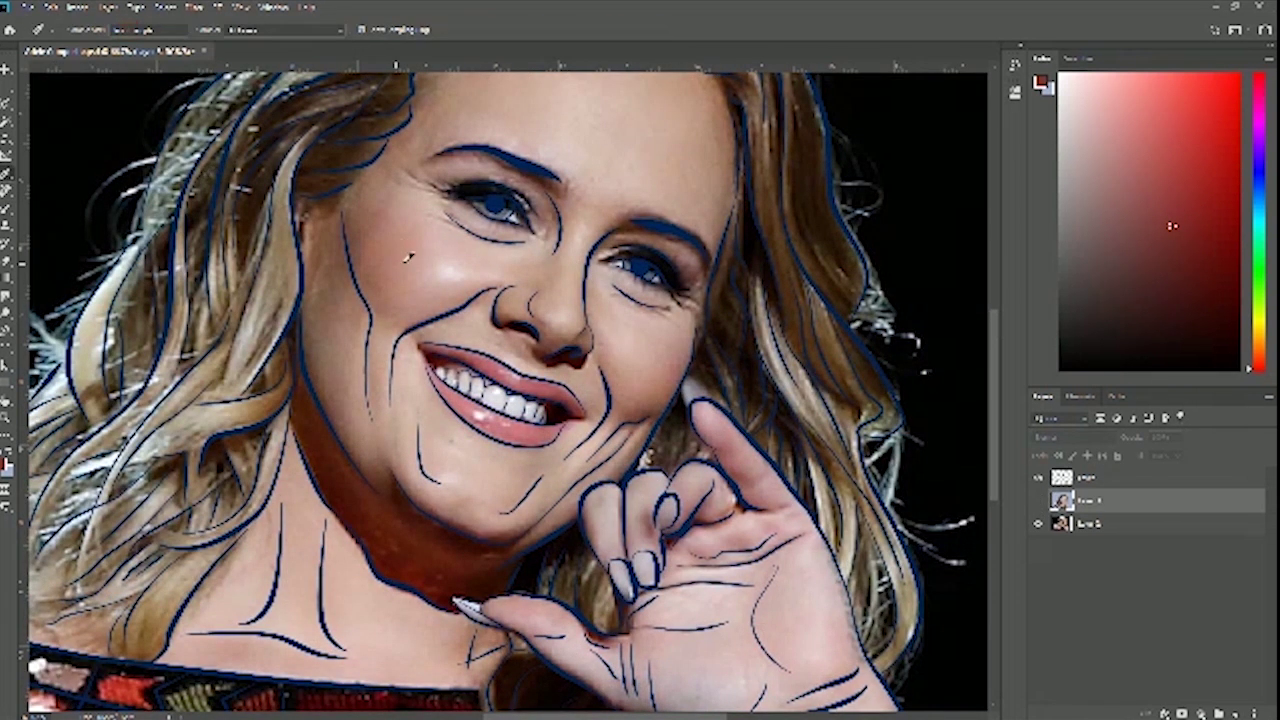
click(450, 271)
click(1037, 500)
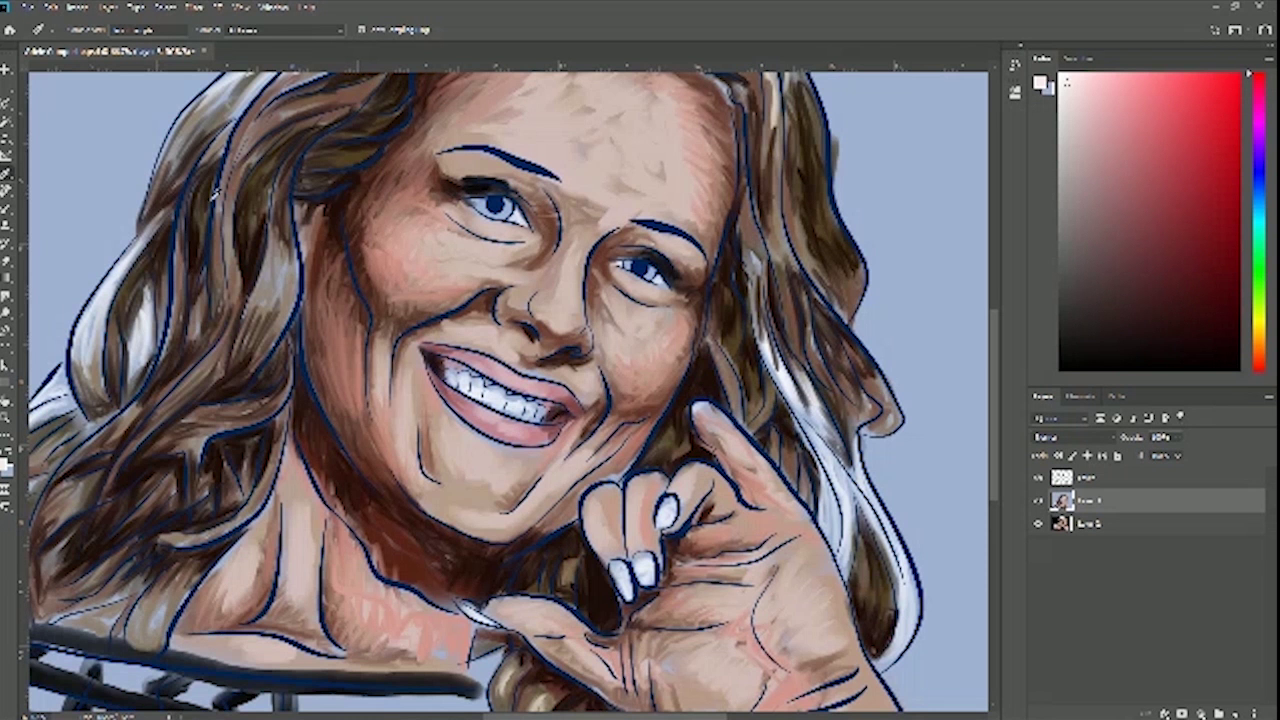
click(12, 209)
Paint near-white highlights on the cheek, the nose and the lower lip
mouse_move(423, 264)
mouse_down()
mouse_move(493, 265)
mouse_move(437, 267)
mouse_up()
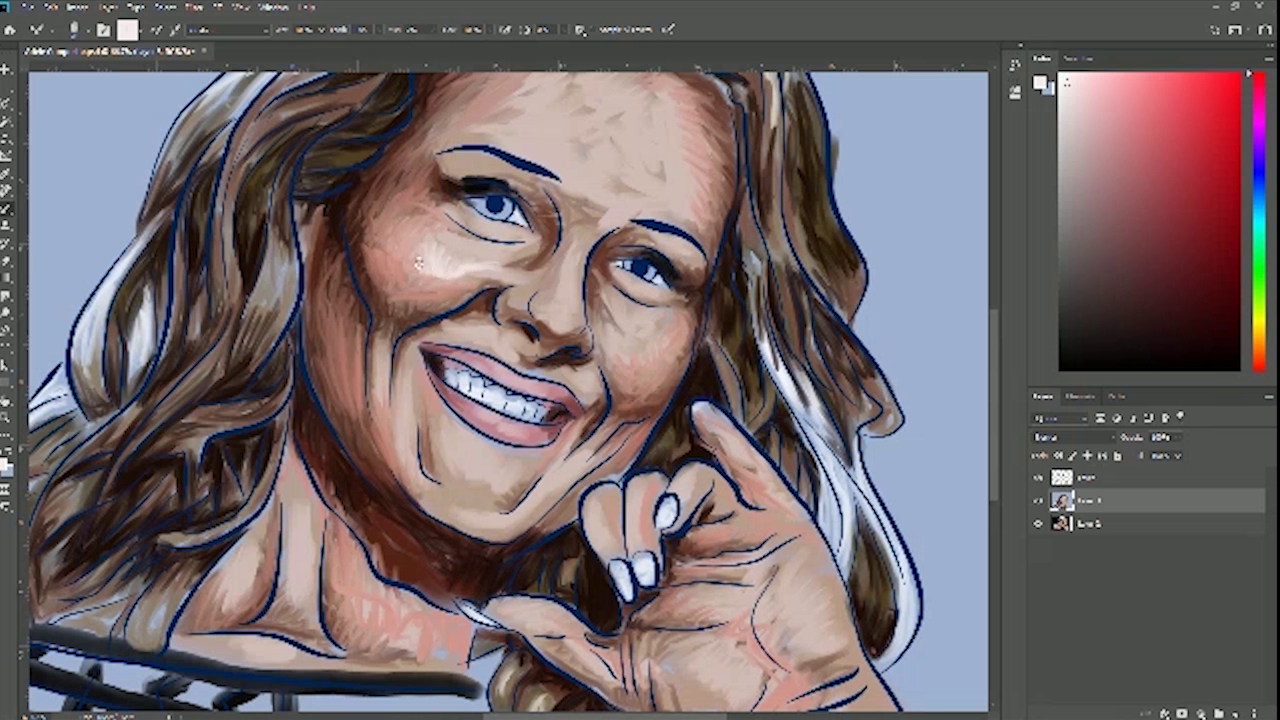
mouse_move(404, 256)
mouse_down()
mouse_move(451, 257)
mouse_move(446, 284)
mouse_up()
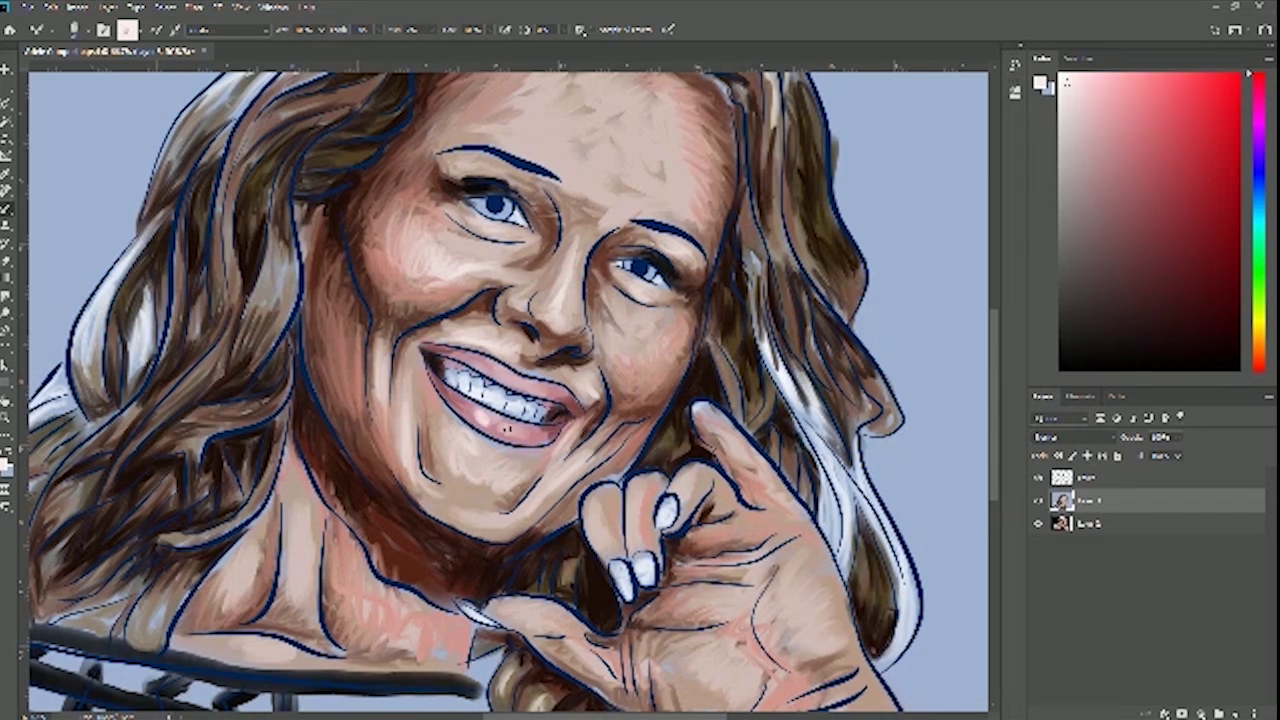
right_click(514, 428)
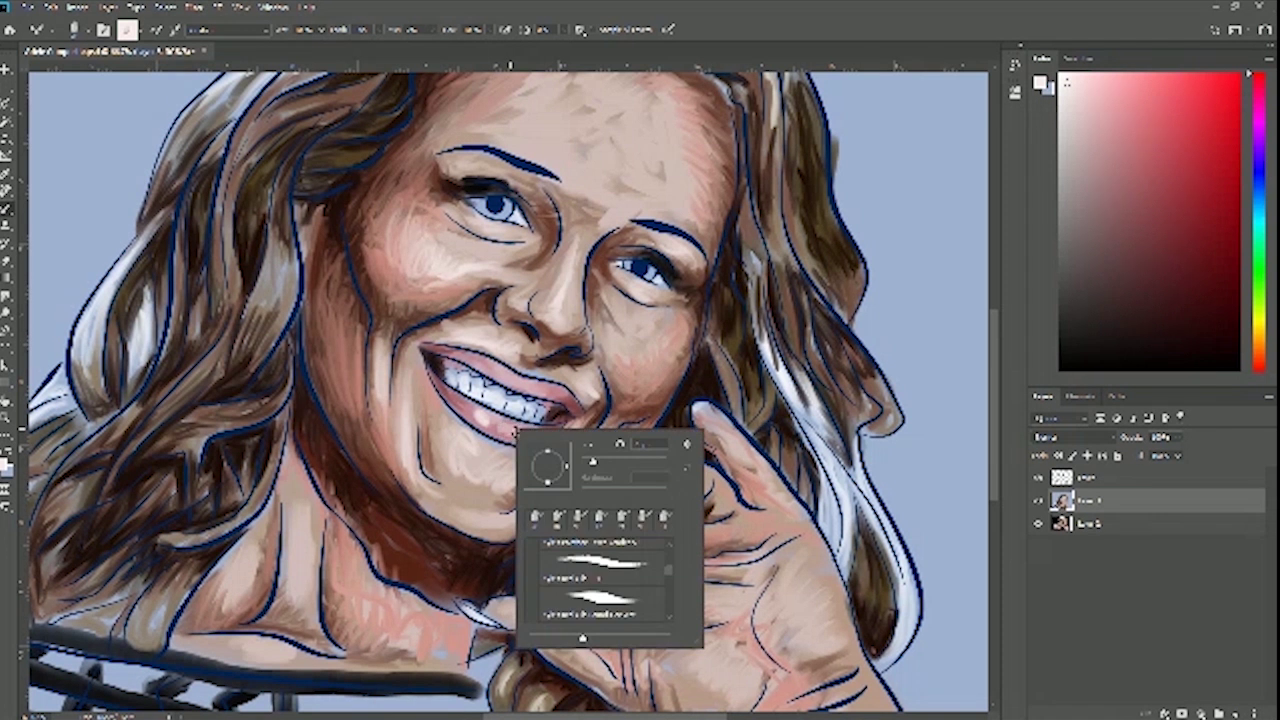
click(512, 432)
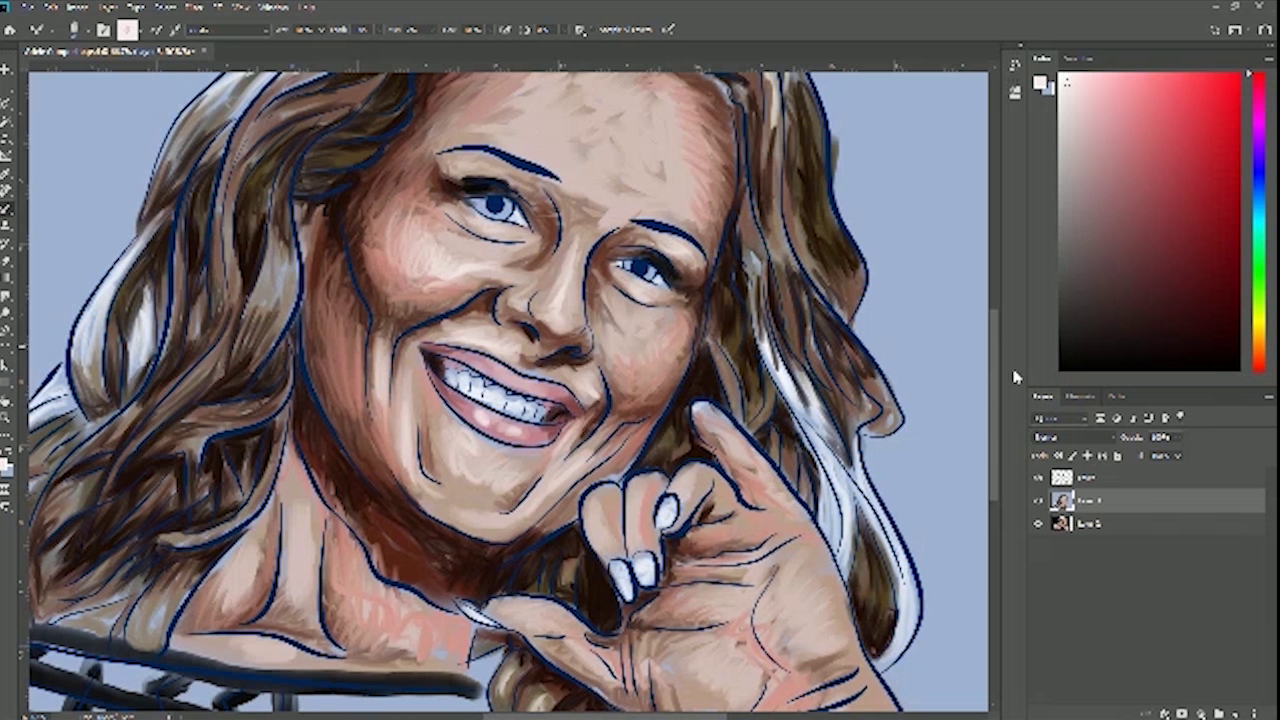
Compare with the reference photo and brush near-white highlights across the forehead and above the eyebrows
click(1040, 500)
click(1040, 500)
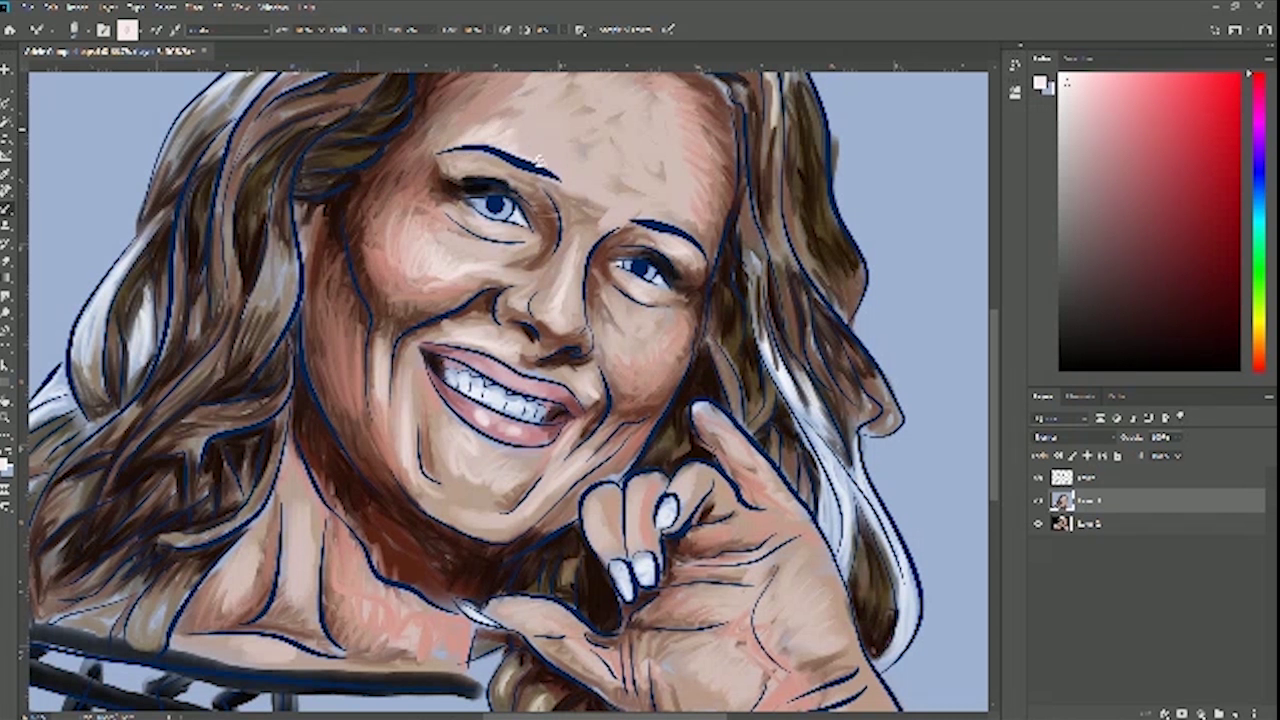
mouse_move(542, 162)
mouse_down()
mouse_move(578, 138)
mouse_move(597, 145)
mouse_up()
mouse_move(574, 176)
mouse_down()
mouse_move(602, 154)
mouse_move(629, 207)
mouse_move(649, 187)
mouse_move(675, 209)
mouse_up()
mouse_move(630, 168)
mouse_down()
mouse_move(651, 177)
mouse_move(650, 137)
mouse_move(679, 171)
mouse_move(632, 155)
mouse_move(678, 171)
mouse_move(645, 209)
mouse_up()
mouse_move(528, 175)
mouse_down()
mouse_move(563, 155)
mouse_move(495, 178)
mouse_move(513, 150)
mouse_move(489, 172)
mouse_move(499, 197)
mouse_move(535, 120)
mouse_move(477, 156)
mouse_move(493, 160)
mouse_up()
drag(536, 120, 498, 154)
mouse_move(460, 200)
mouse_down()
mouse_move(551, 114)
mouse_move(492, 155)
mouse_move(578, 121)
mouse_move(556, 128)
mouse_move(567, 133)
mouse_move(557, 113)
mouse_move(588, 143)
mouse_move(566, 142)
mouse_up()
mouse_move(642, 157)
mouse_down()
mouse_move(604, 113)
mouse_move(648, 185)
mouse_move(700, 192)
mouse_move(641, 215)
mouse_move(654, 197)
mouse_move(618, 212)
mouse_move(616, 196)
mouse_move(577, 226)
mouse_move(580, 192)
mouse_move(554, 206)
mouse_move(567, 186)
mouse_move(530, 208)
mouse_move(552, 168)
mouse_move(509, 201)
mouse_move(629, 171)
mouse_up()
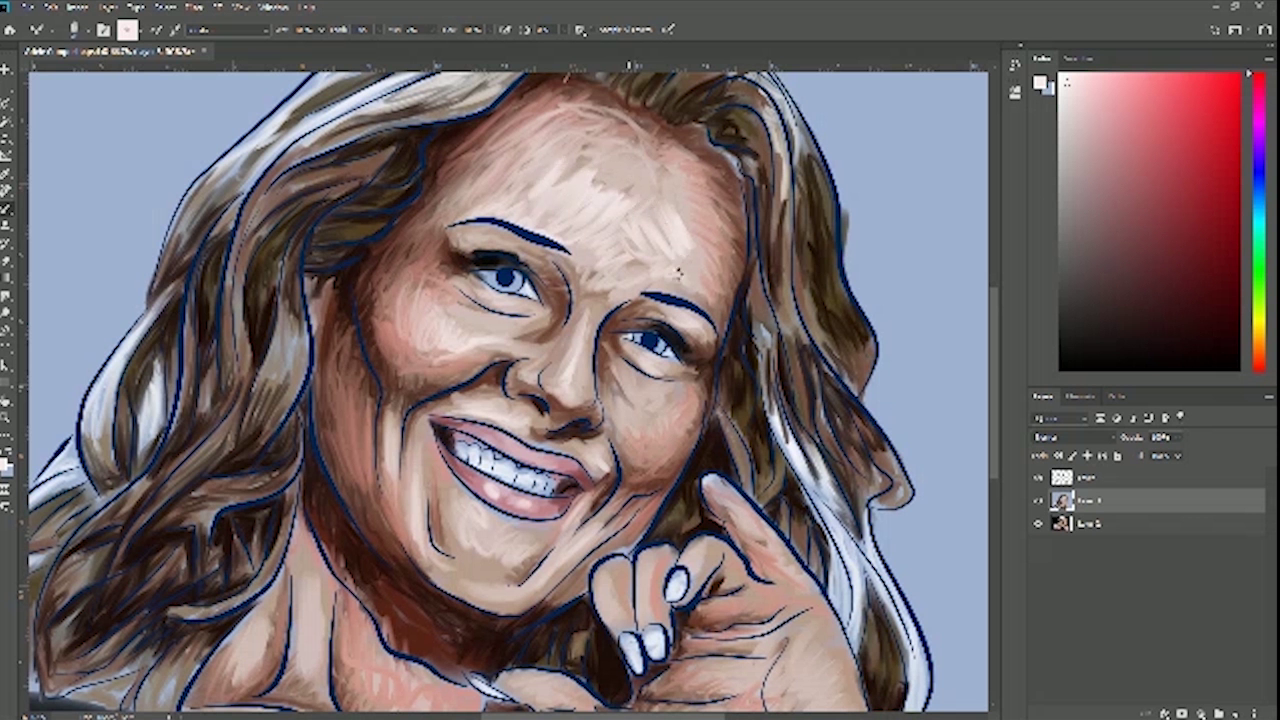
Extend the near-white highlights between the eyebrows and out toward the forehead's edge at the hairline
mouse_move(685, 272)
mouse_down()
mouse_move(690, 260)
mouse_move(687, 270)
mouse_up()
mouse_move(681, 226)
mouse_down()
mouse_move(686, 202)
mouse_move(705, 285)
mouse_move(648, 282)
mouse_move(601, 245)
mouse_move(597, 293)
mouse_up()
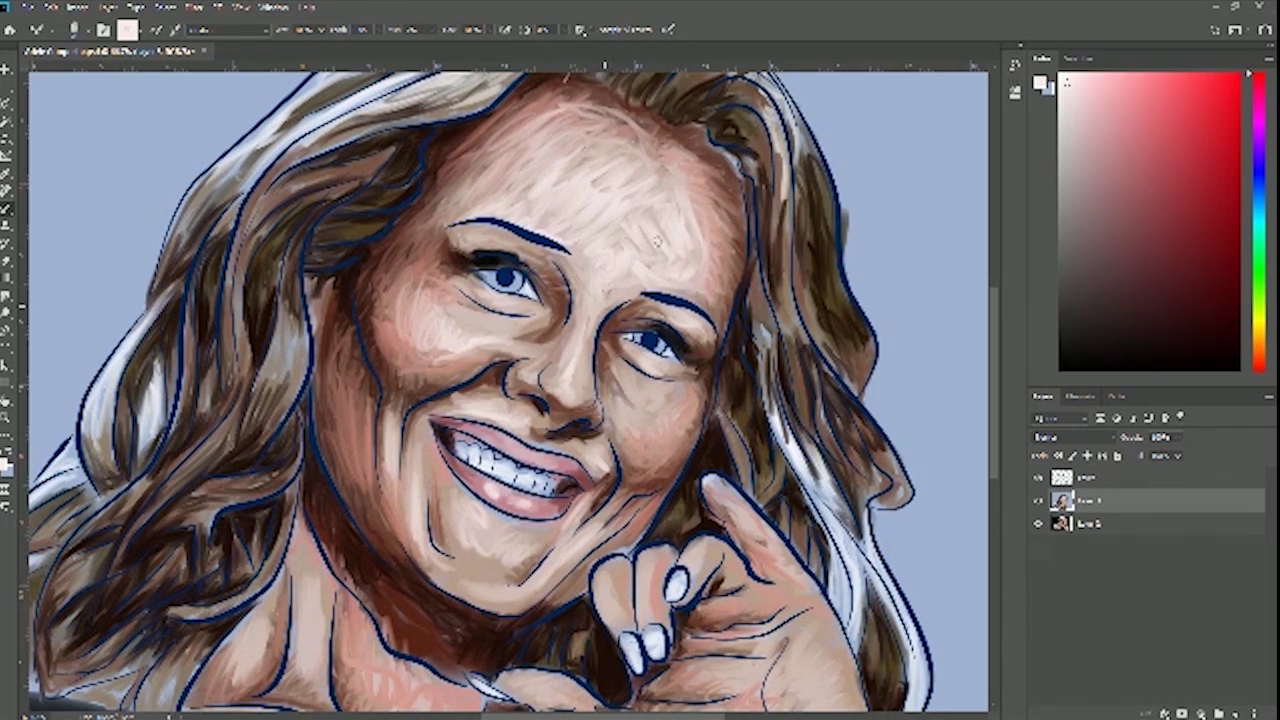
mouse_move(716, 227)
mouse_down()
mouse_move(703, 239)
mouse_move(708, 206)
mouse_up()
mouse_move(685, 177)
mouse_down()
mouse_move(706, 188)
mouse_move(698, 176)
mouse_up()
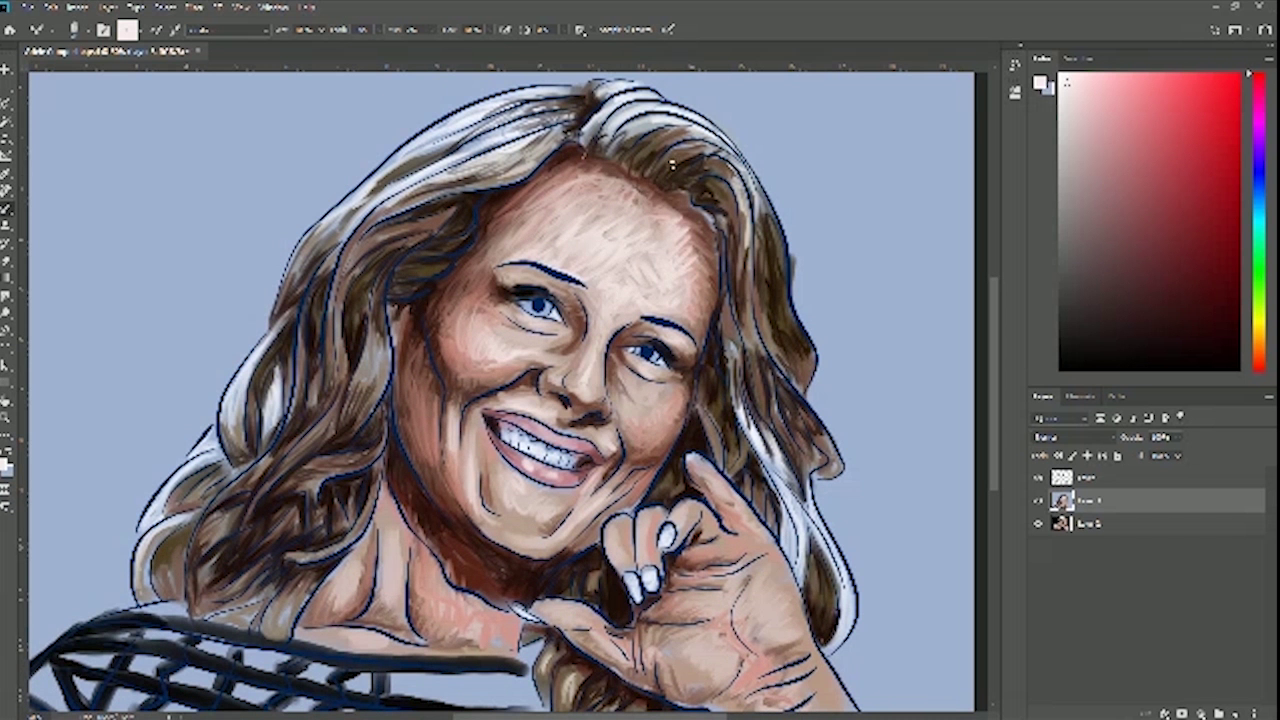
Add light strands to the hair at the crown and down the side above the raised hand
mouse_move(672, 164)
mouse_down()
mouse_move(700, 146)
mouse_move(722, 172)
mouse_up()
mouse_move(650, 151)
mouse_down()
mouse_move(674, 133)
mouse_move(664, 128)
mouse_up()
mouse_move(758, 262)
mouse_down()
mouse_move(786, 325)
mouse_move(790, 295)
mouse_move(798, 324)
mouse_move(790, 262)
mouse_move(768, 315)
mouse_move(770, 276)
mouse_move(806, 354)
mouse_move(798, 338)
mouse_move(748, 332)
mouse_move(786, 440)
mouse_move(802, 415)
mouse_move(820, 437)
mouse_move(800, 406)
mouse_move(811, 428)
mouse_move(789, 455)
mouse_up()
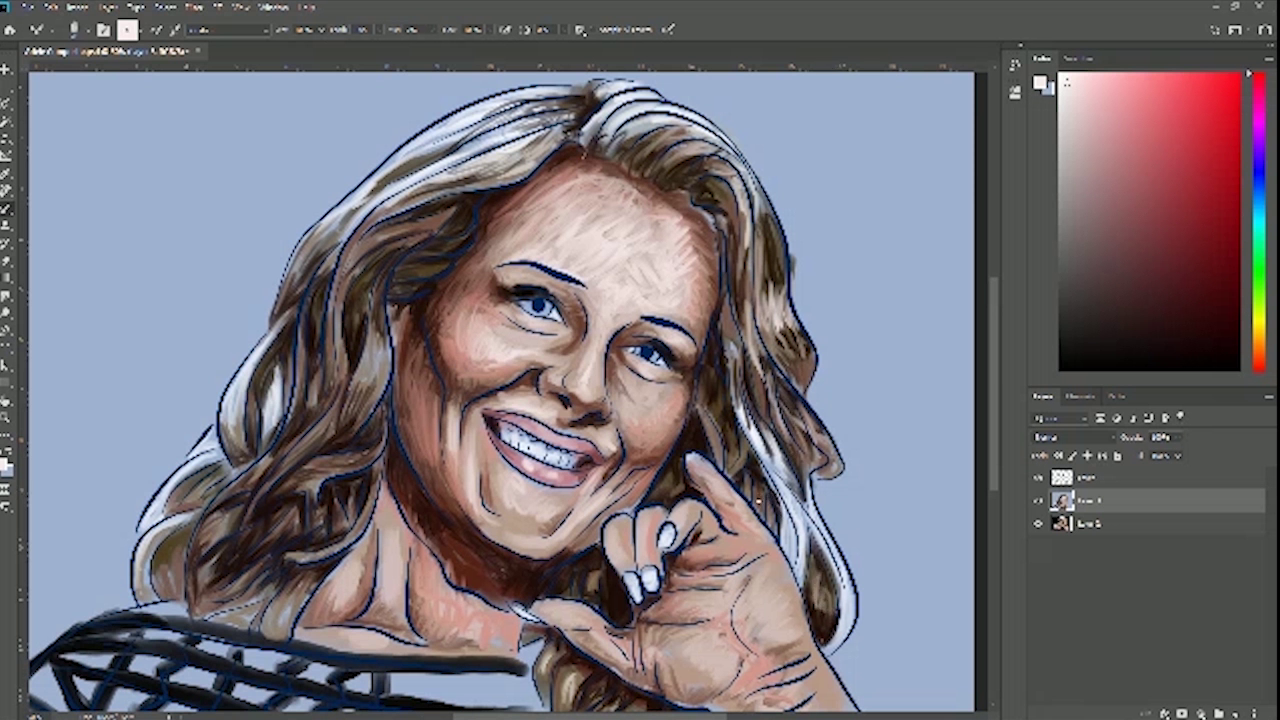
drag(718, 398, 737, 455)
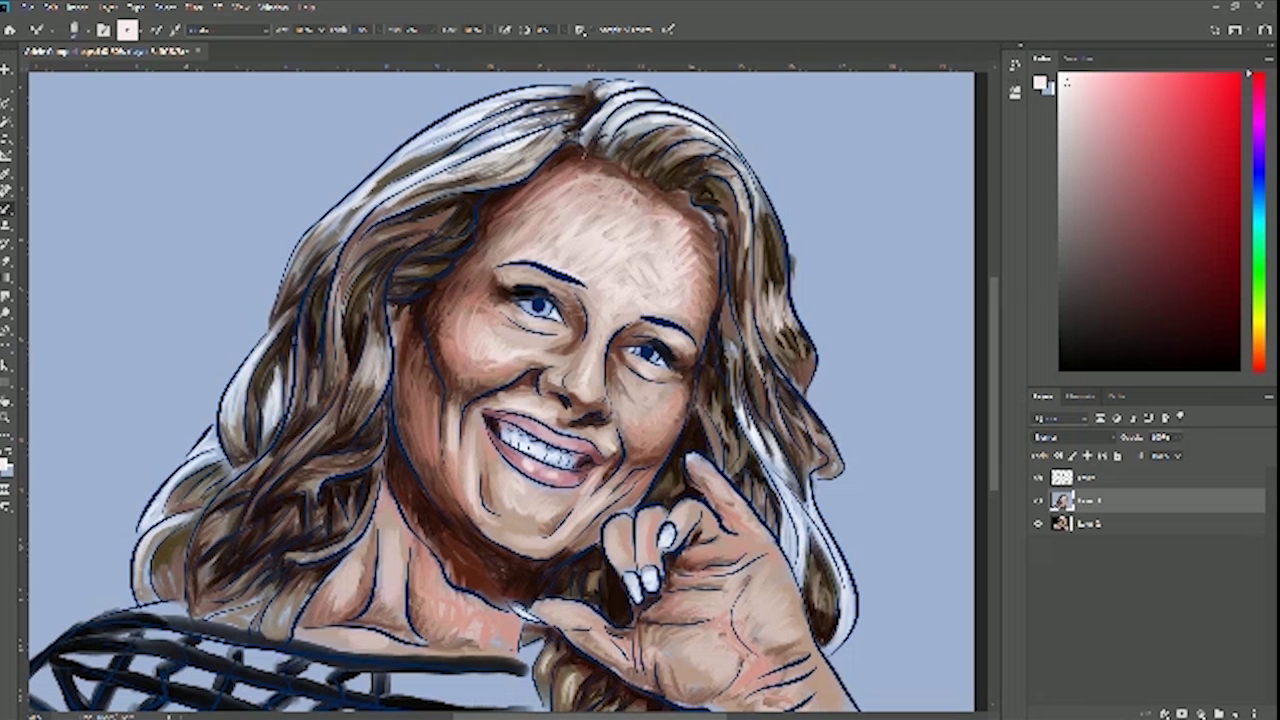
Add light strands through the waves of hair on the shoulder side of the face
drag(277, 343, 284, 366)
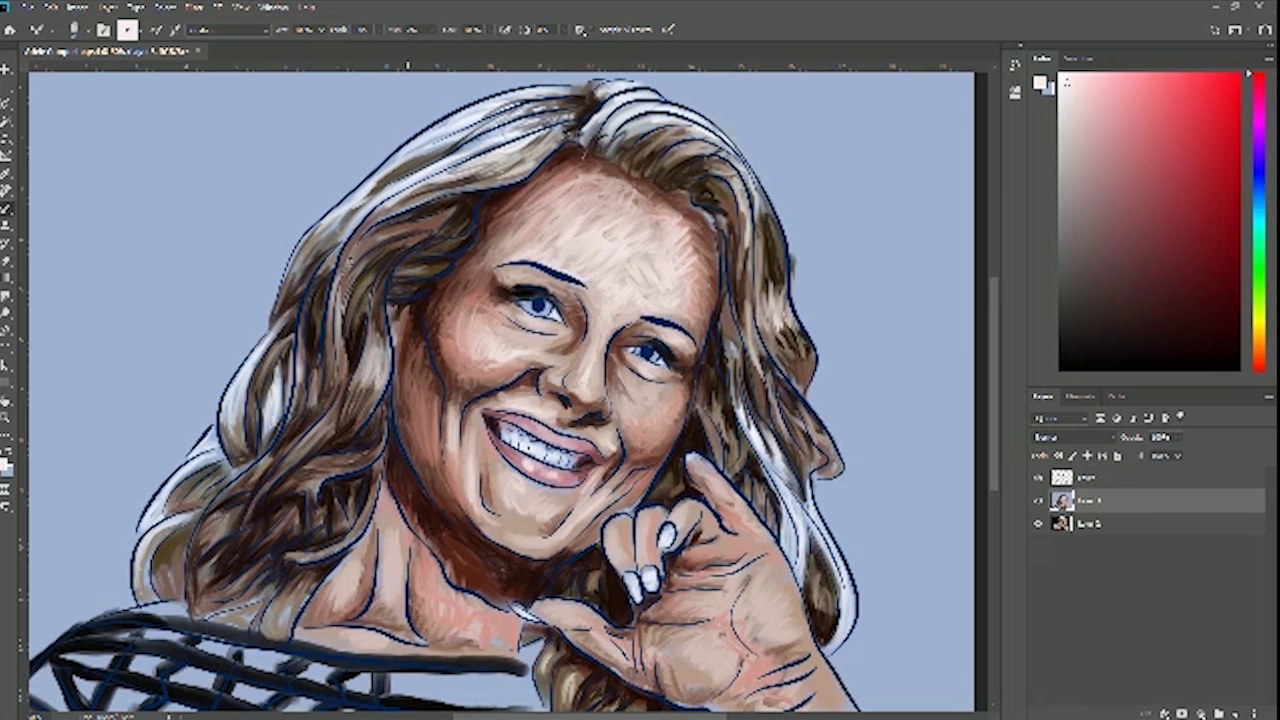
drag(446, 217, 363, 279)
drag(369, 416, 438, 307)
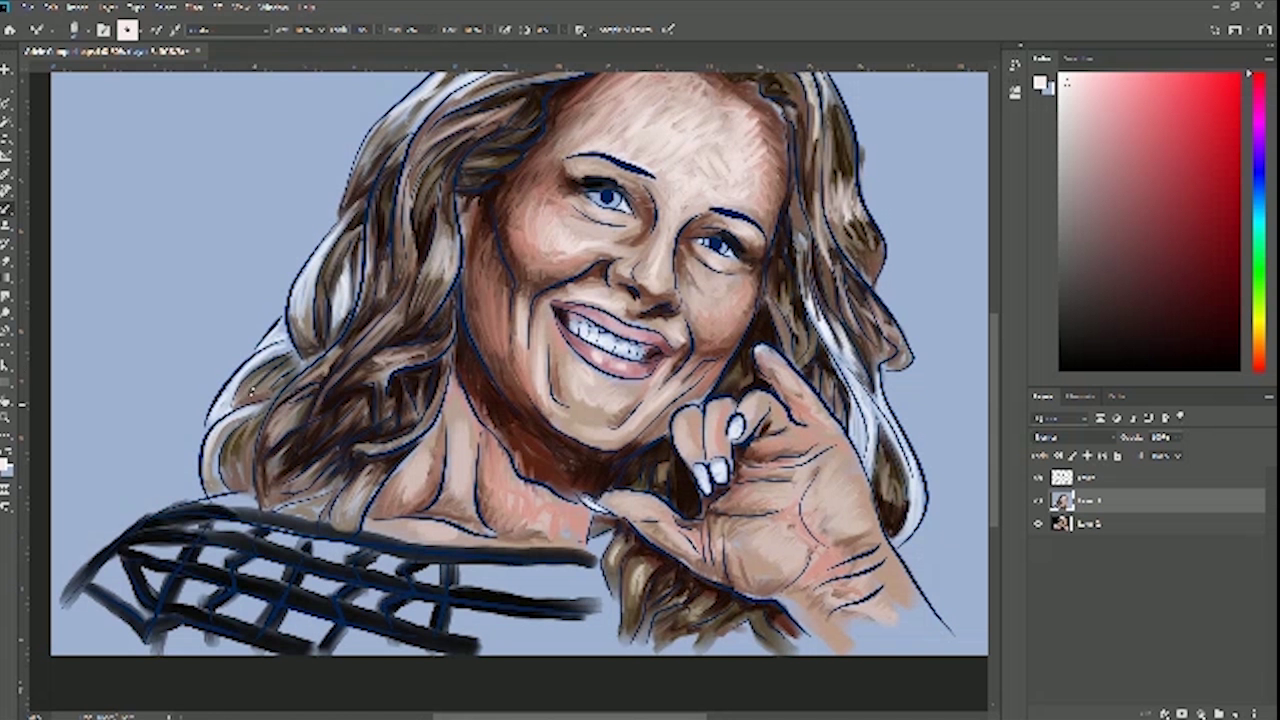
drag(396, 256, 394, 344)
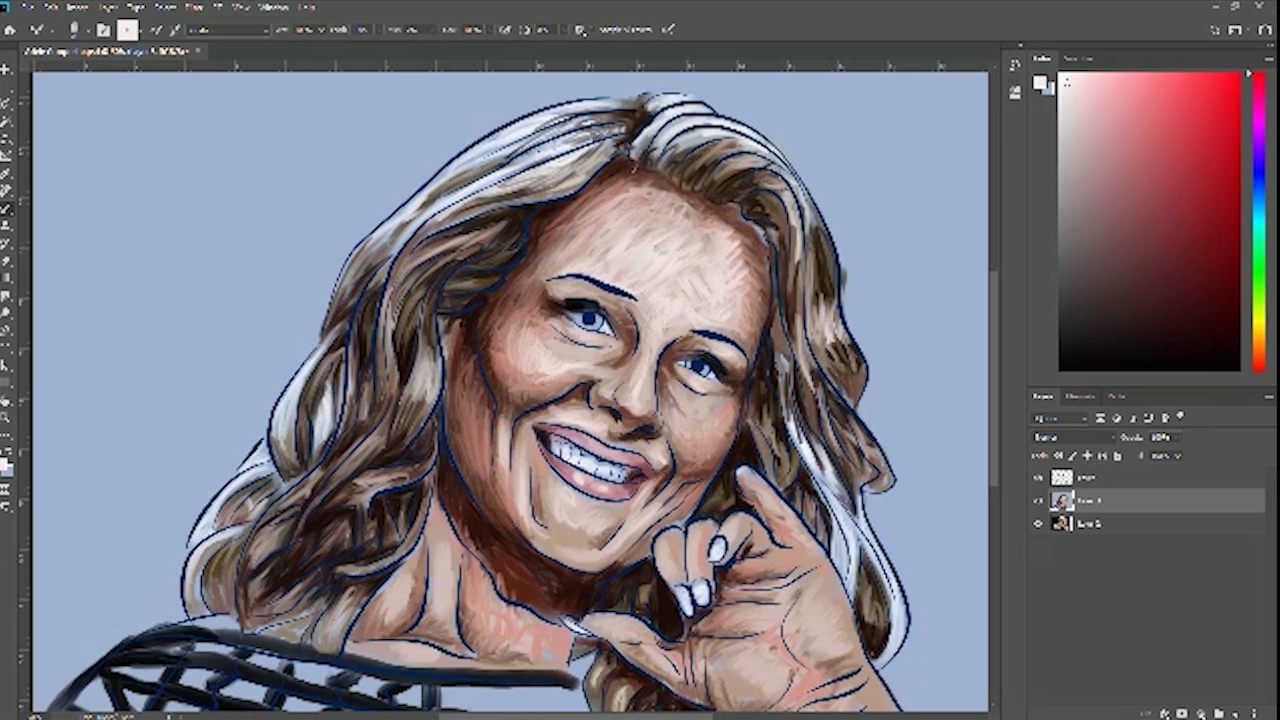
Compare the whole painting with the reference photo and save the document
key(ctrl+minus)
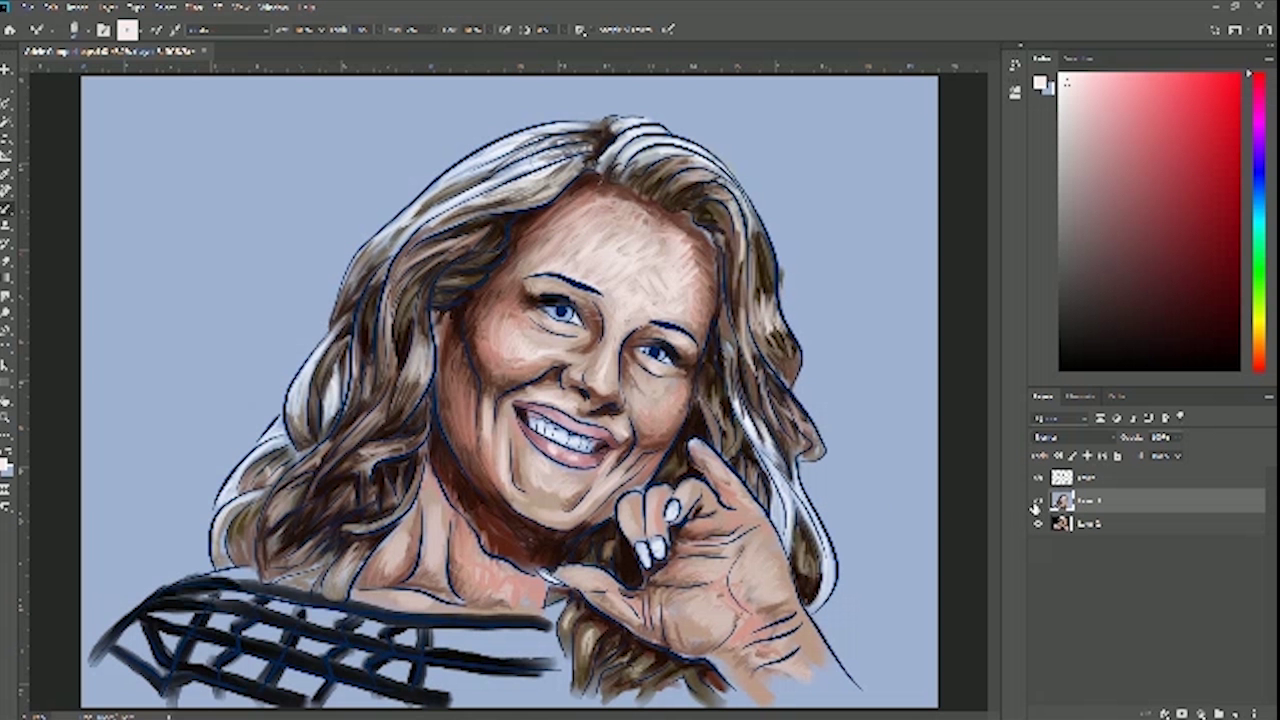
click(1038, 501)
click(1038, 501)
click(1038, 501)
click(30, 8)
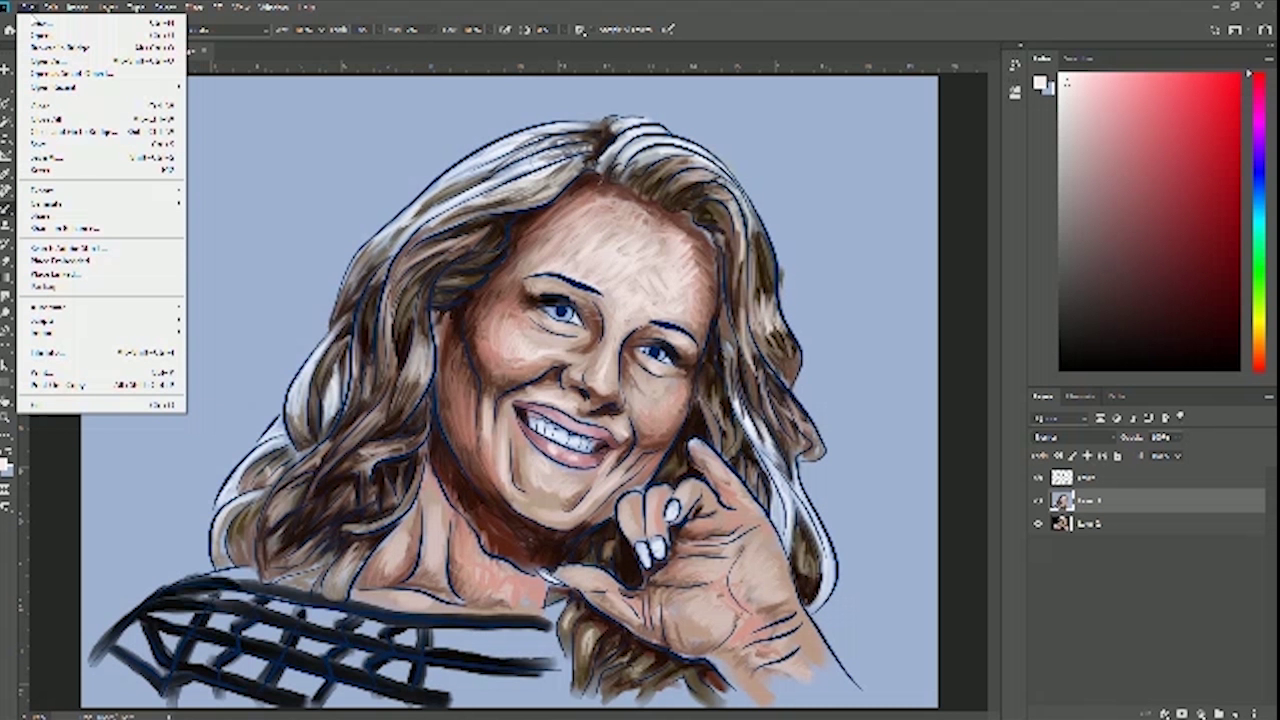
click(78, 145)
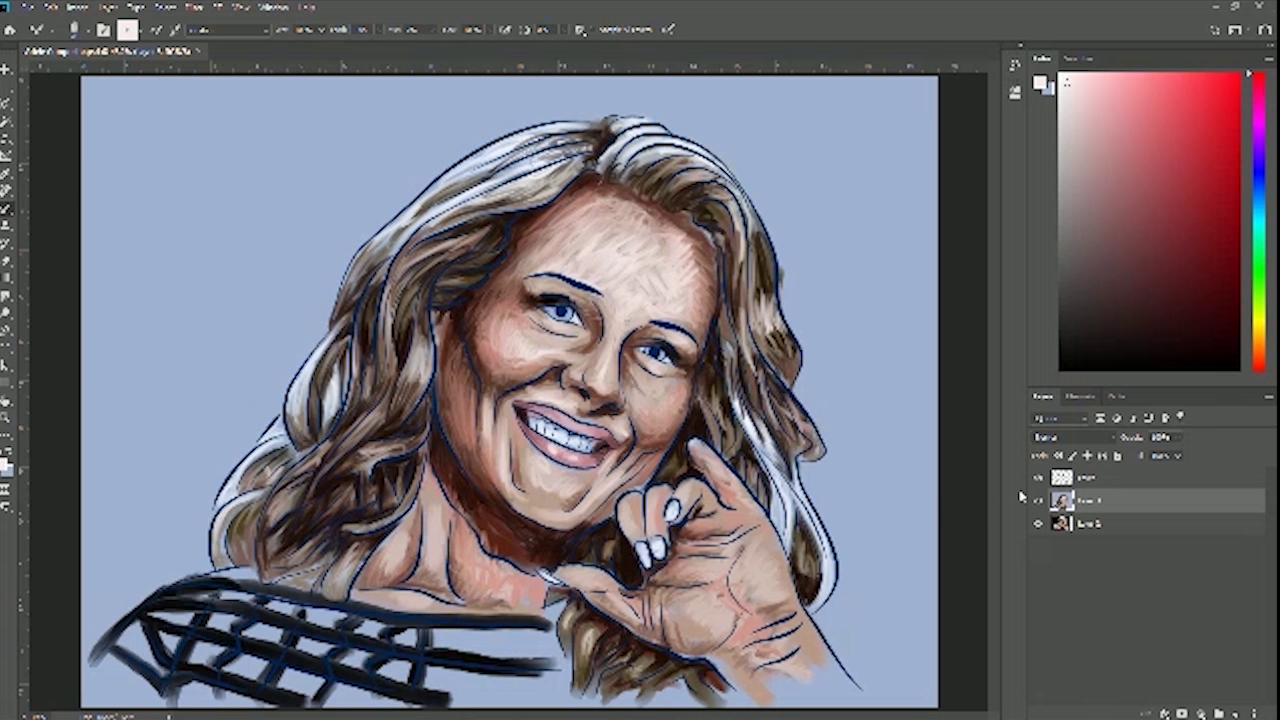
Compare with the reference photo and paint a near-white fingernail on the raised finger beside the cheek
click(1038, 501)
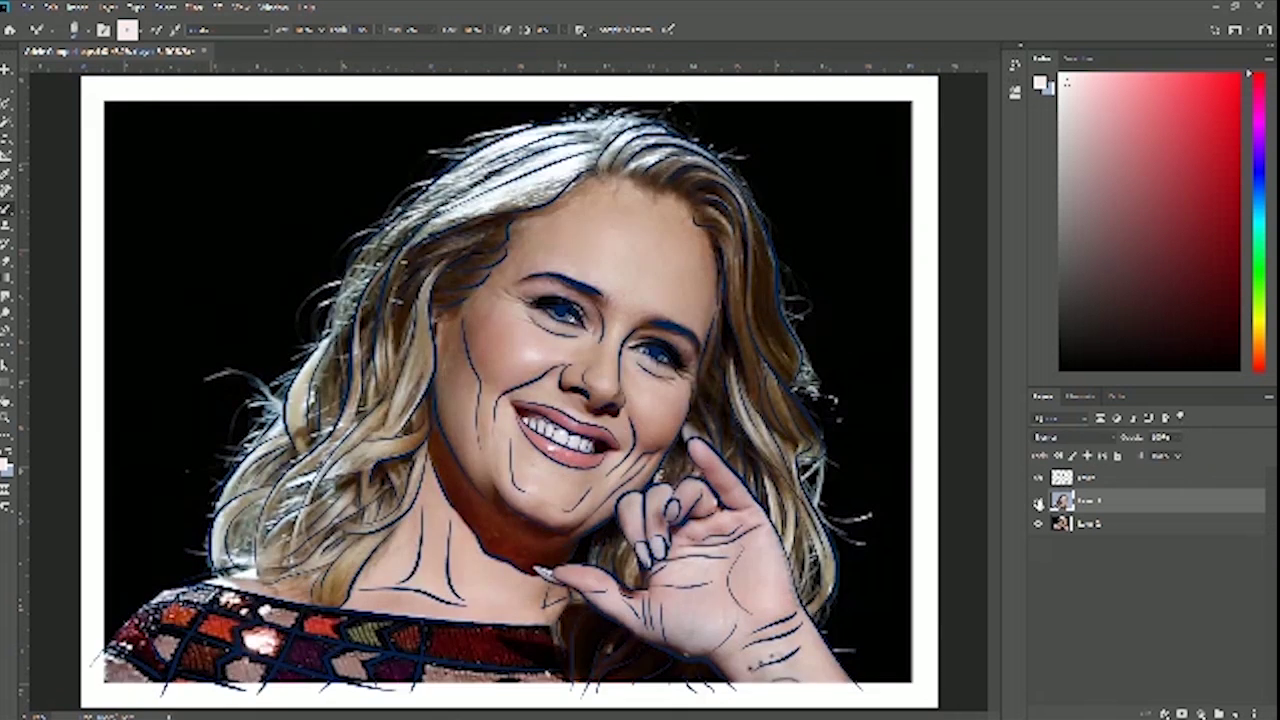
click(1038, 501)
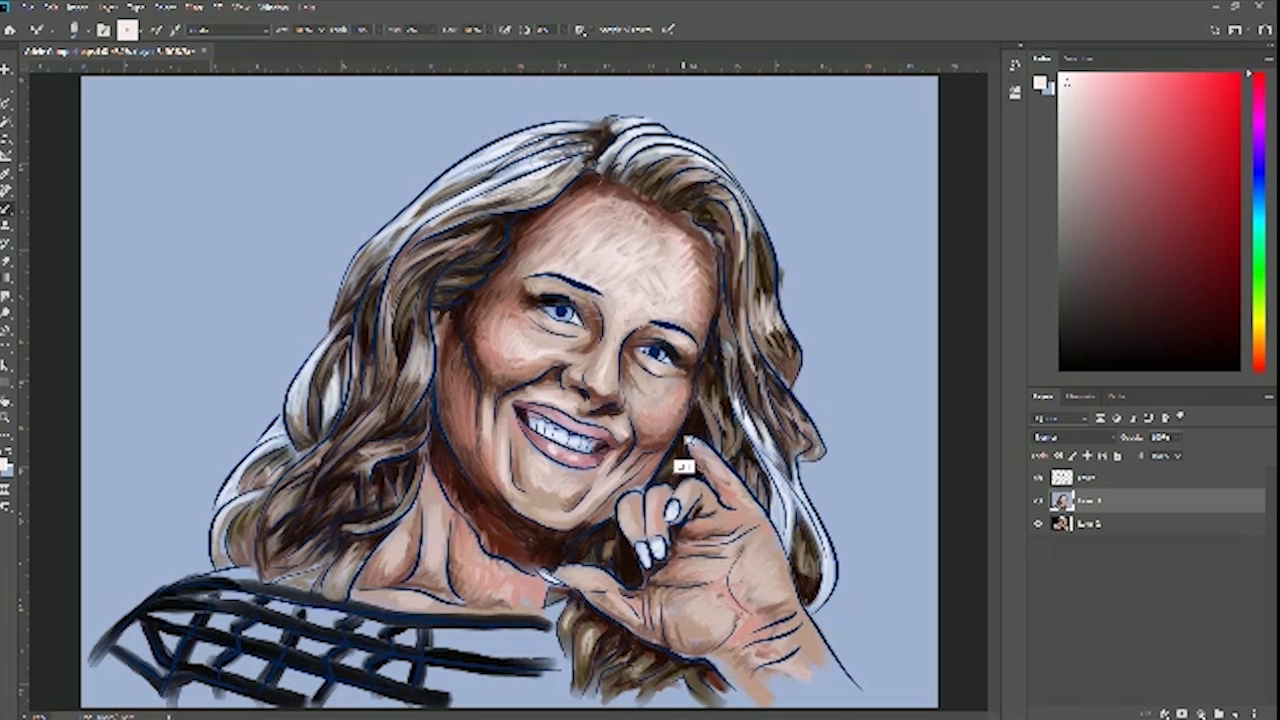
scroll(684, 466, up, 2)
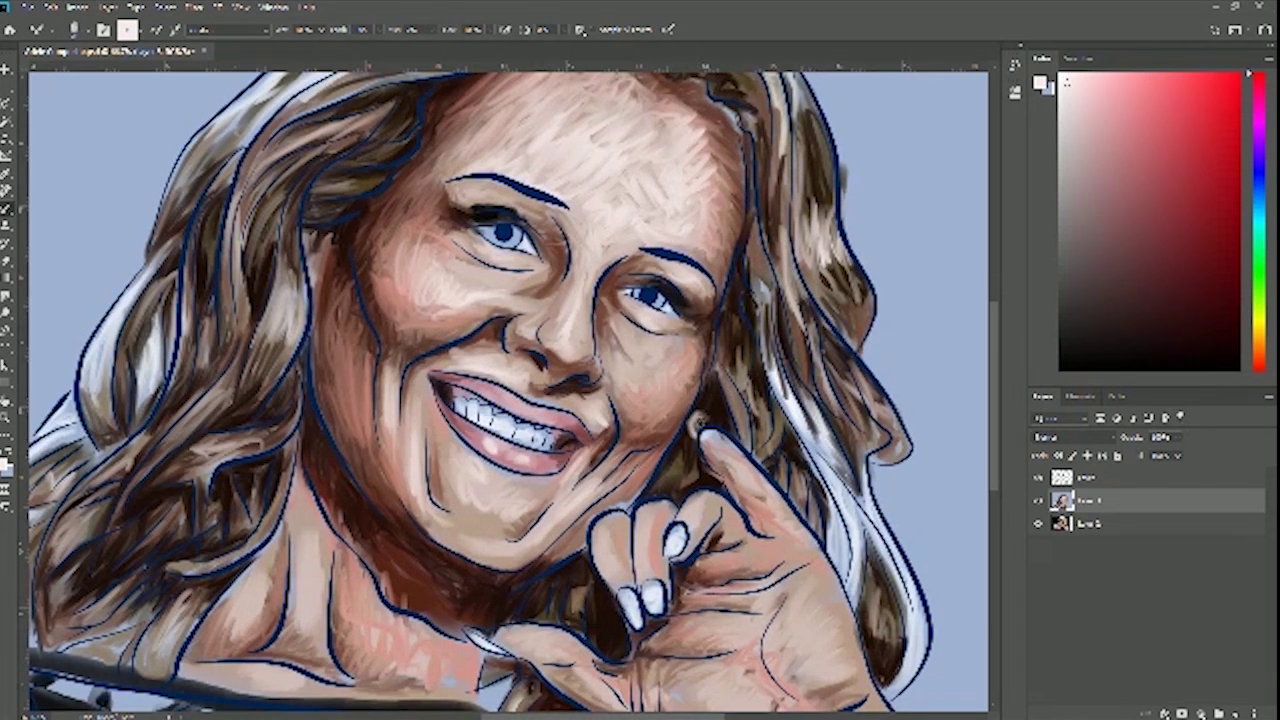
mouse_move(689, 416)
mouse_down()
mouse_move(695, 433)
mouse_move(703, 420)
mouse_move(694, 436)
mouse_move(704, 420)
mouse_up()
click(1039, 502)
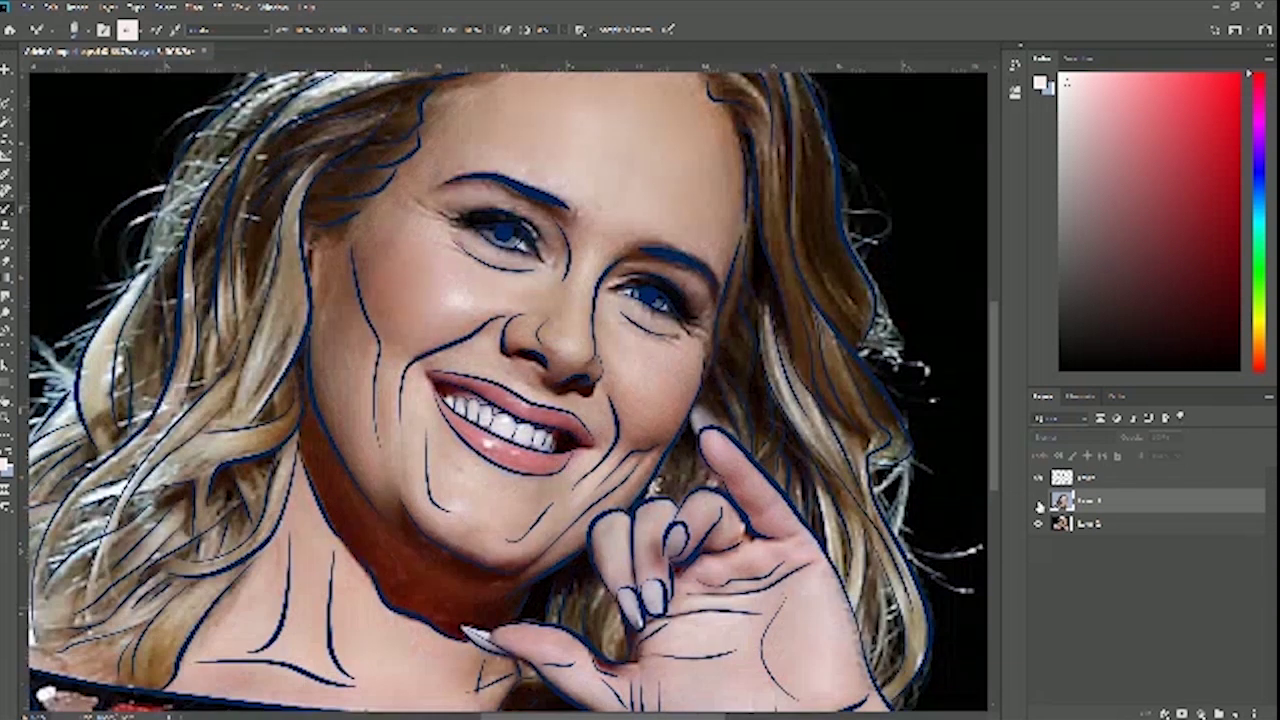
click(1039, 502)
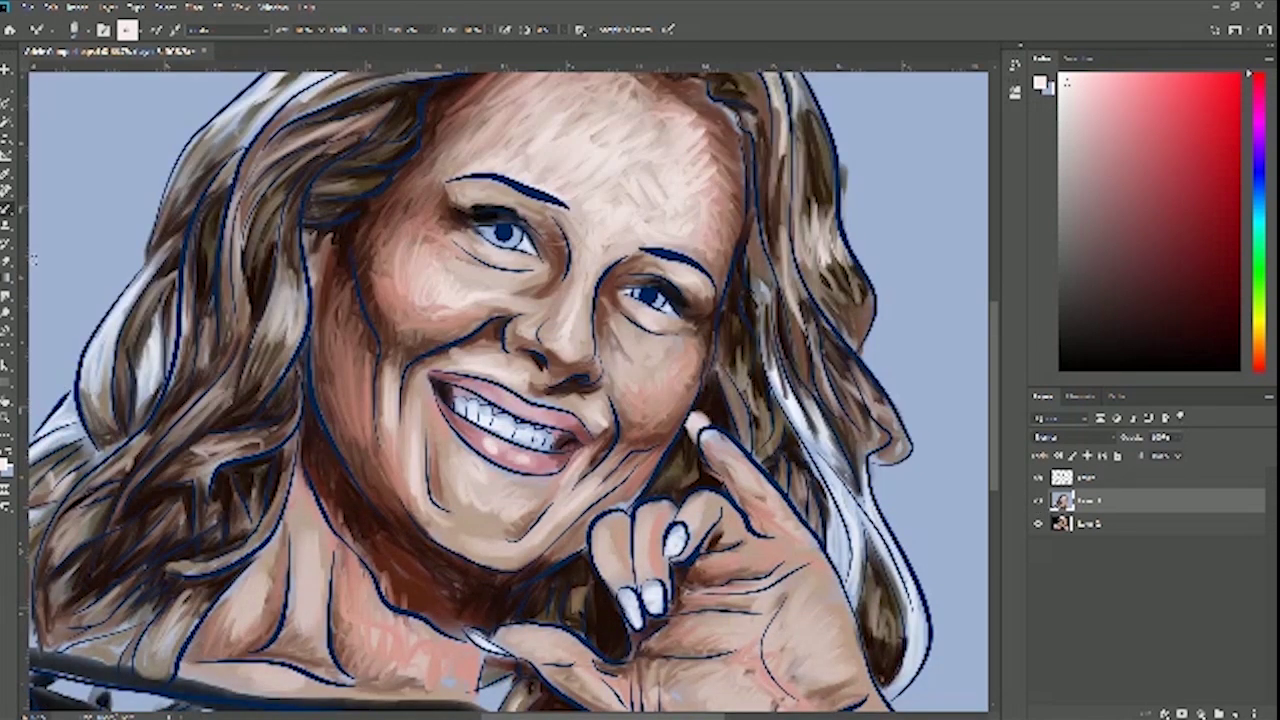
Keep the mixer brush active and sample dark brown from the painted hair beside the raised fingernail
click(10, 247)
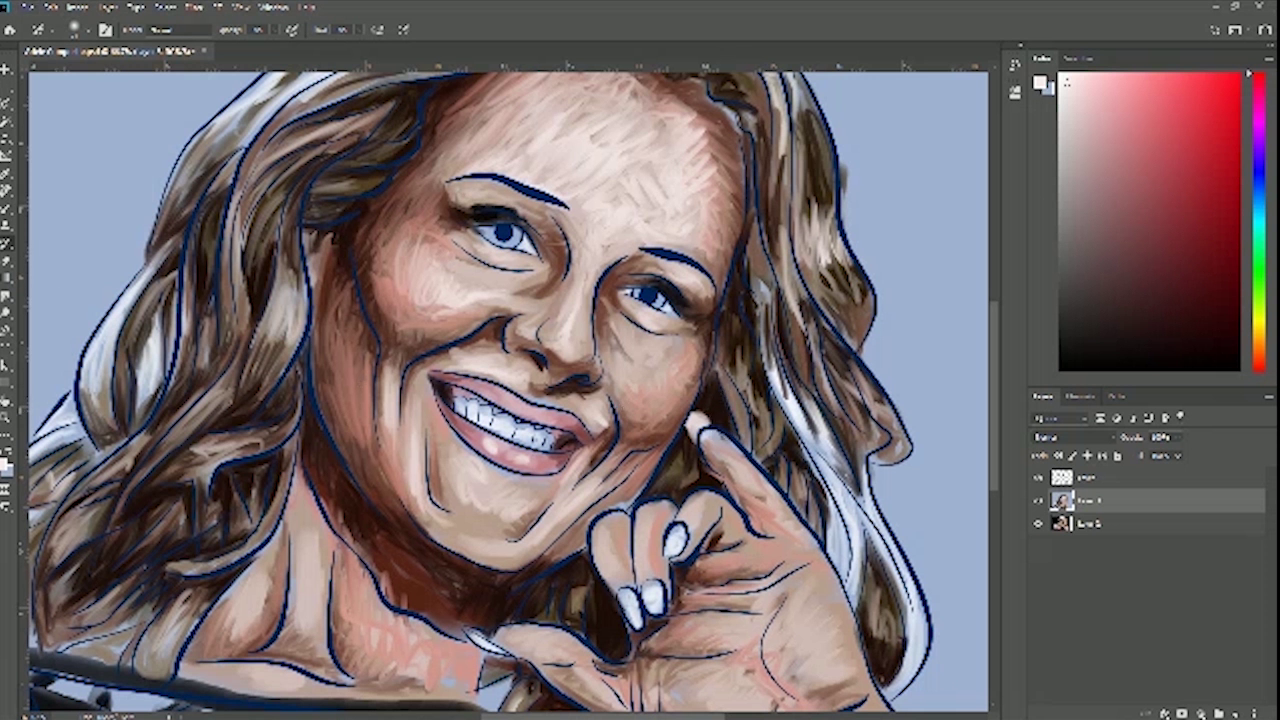
click(5, 210)
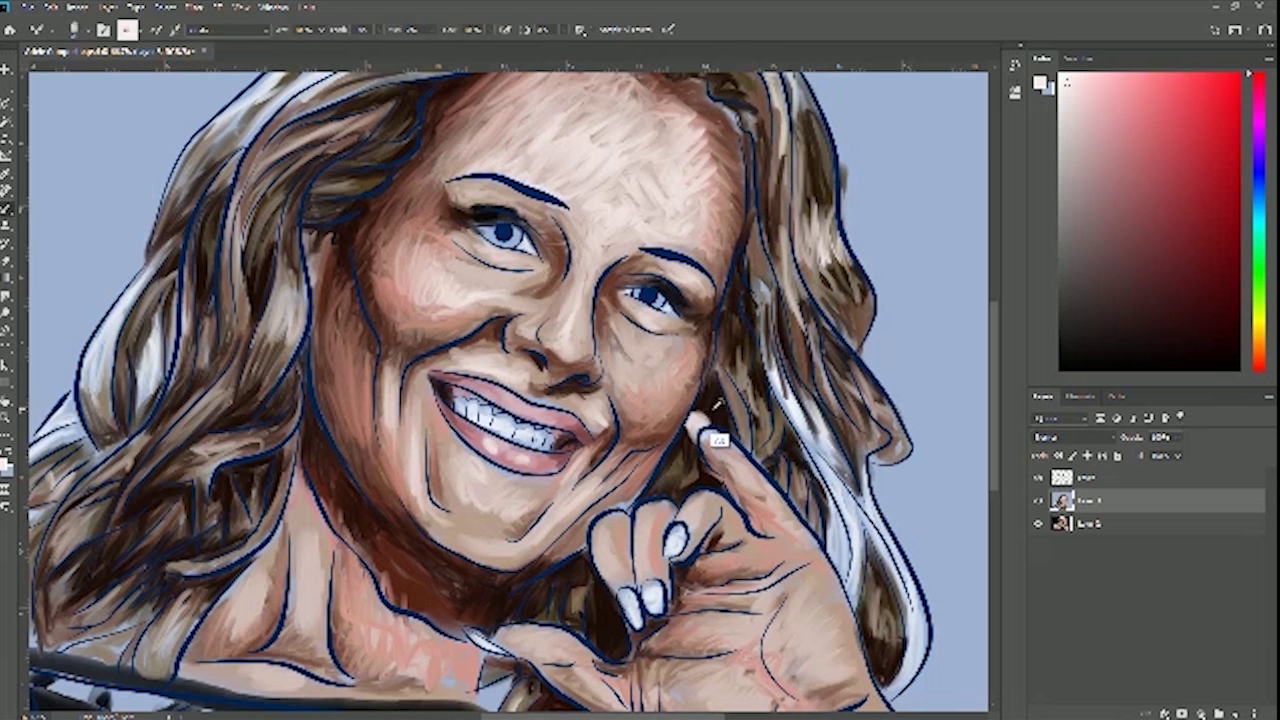
alt+click(702, 402)
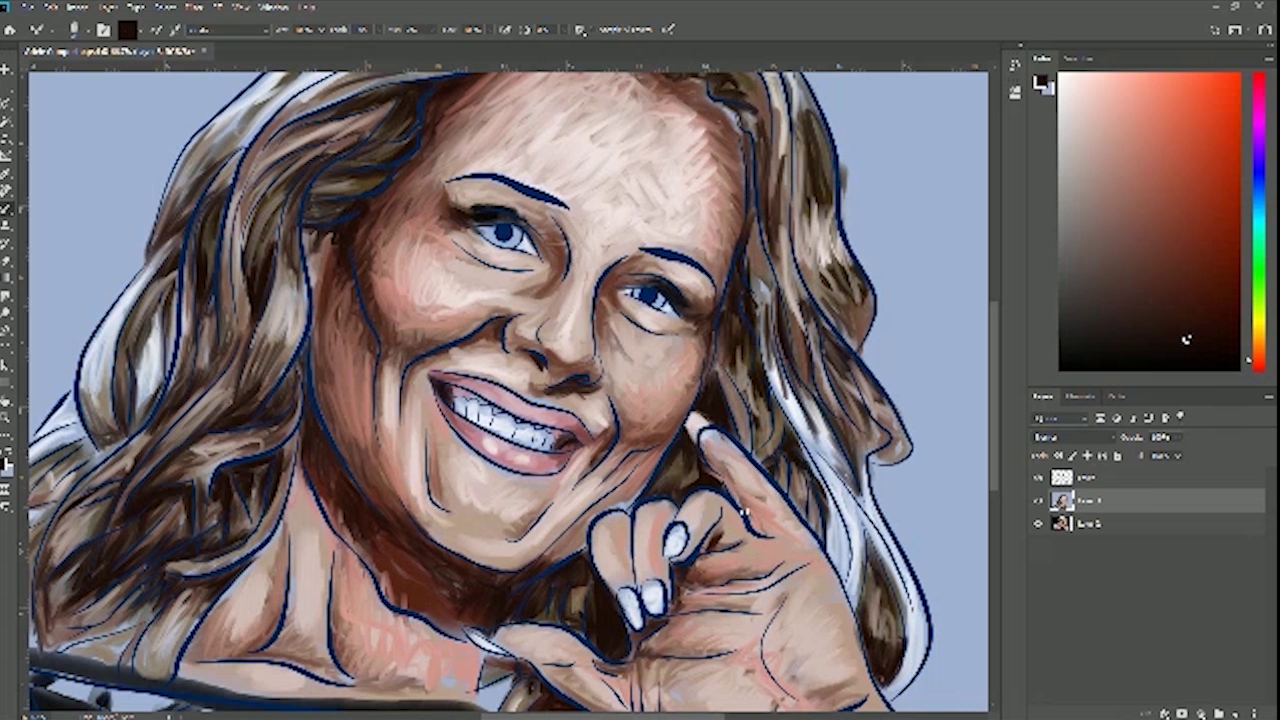
Fit the whole portrait in view and save the document again
key(ctrl+0)
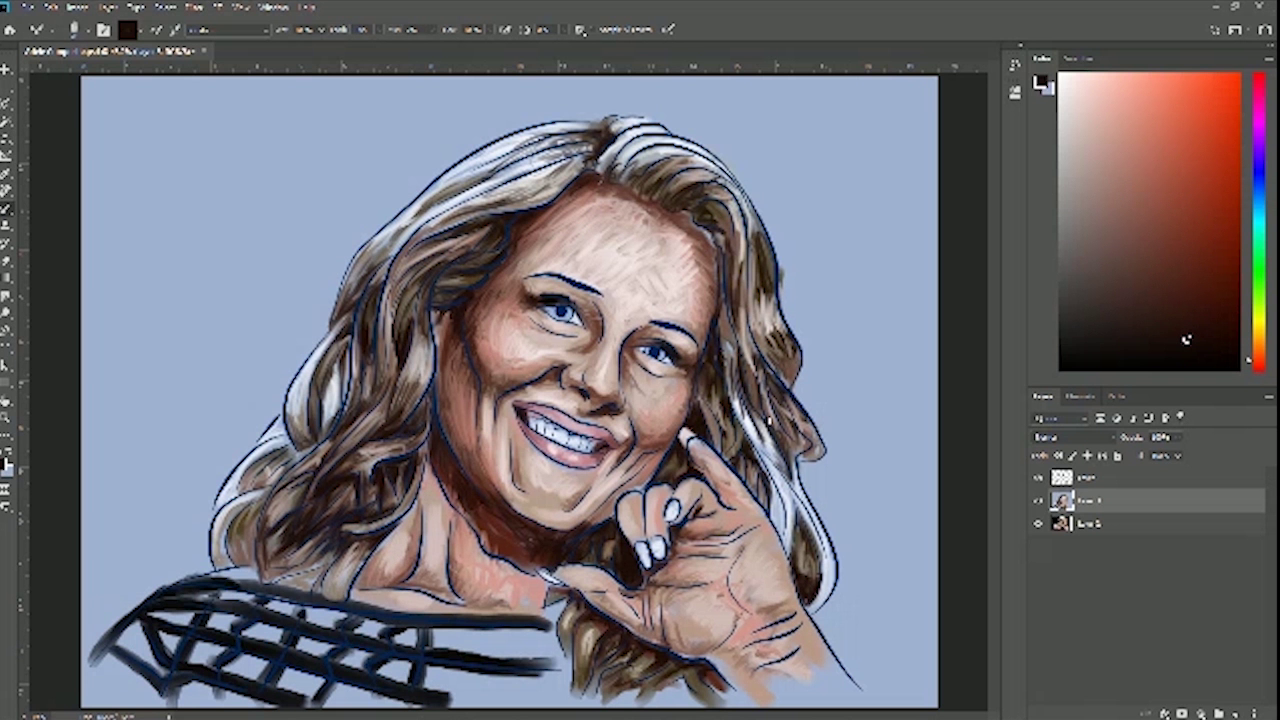
click(28, 7)
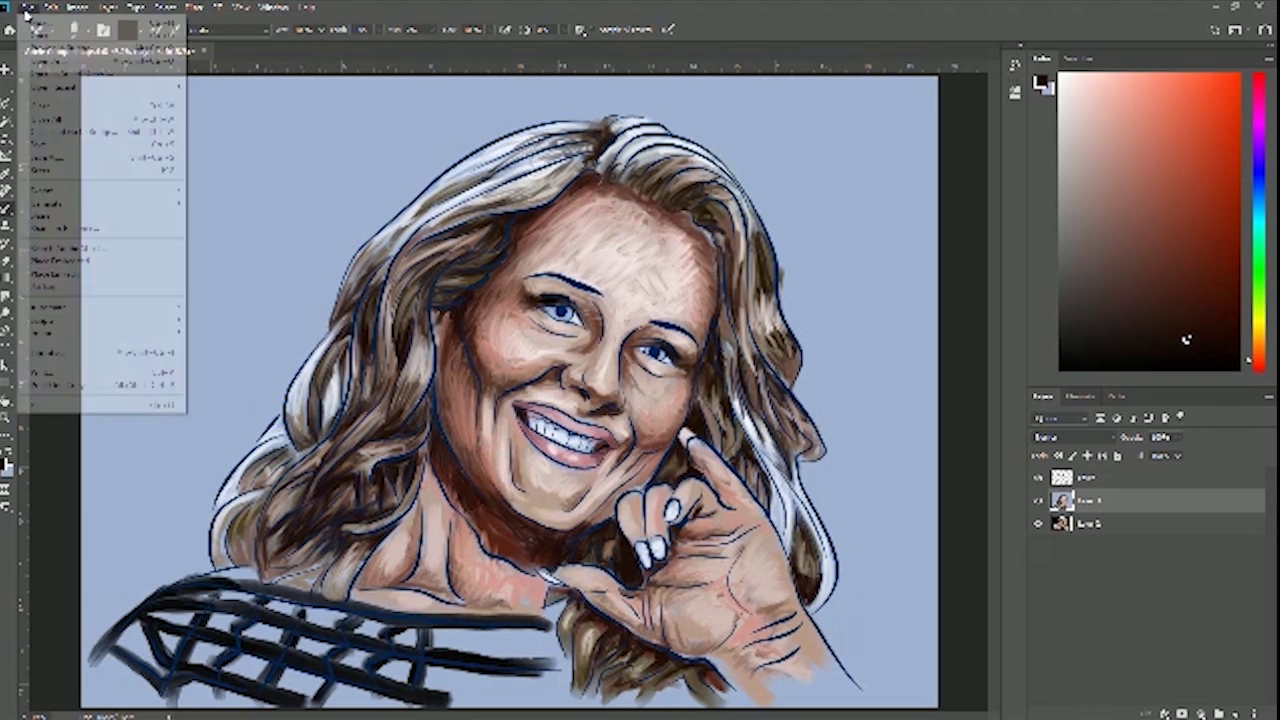
click(72, 146)
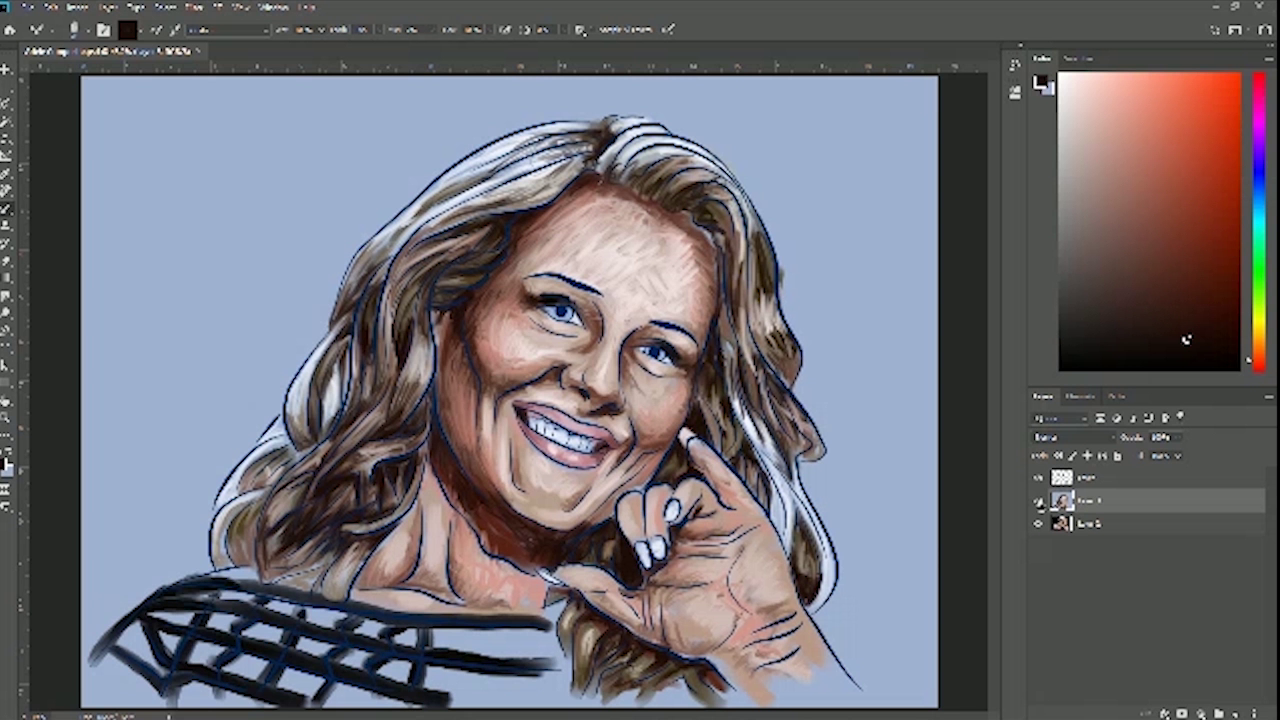
Compare with the reference photo, sample pale pink from between the eyebrows and paint the eyelid and inner corner of the eye nearer the raised finger
click(1039, 501)
click(1039, 501)
scroll(631, 363, up, 1)
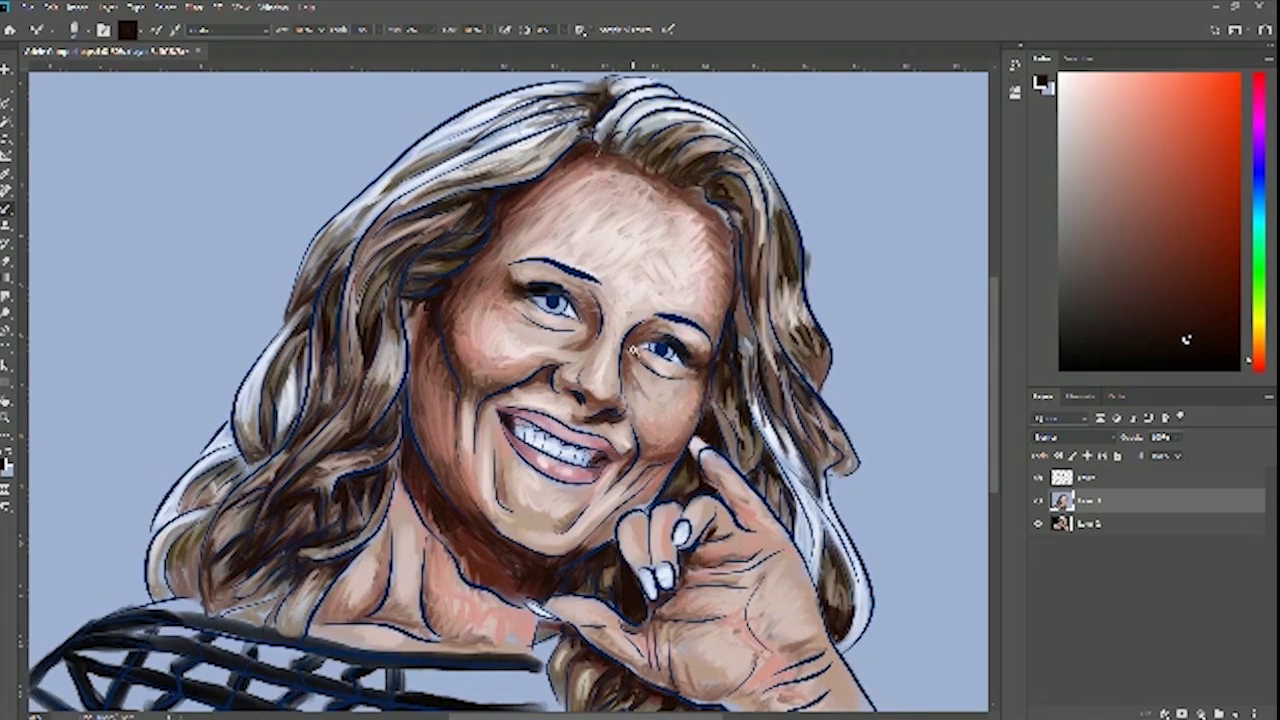
scroll(645, 415, up, 1)
scroll(634, 426, up, 1)
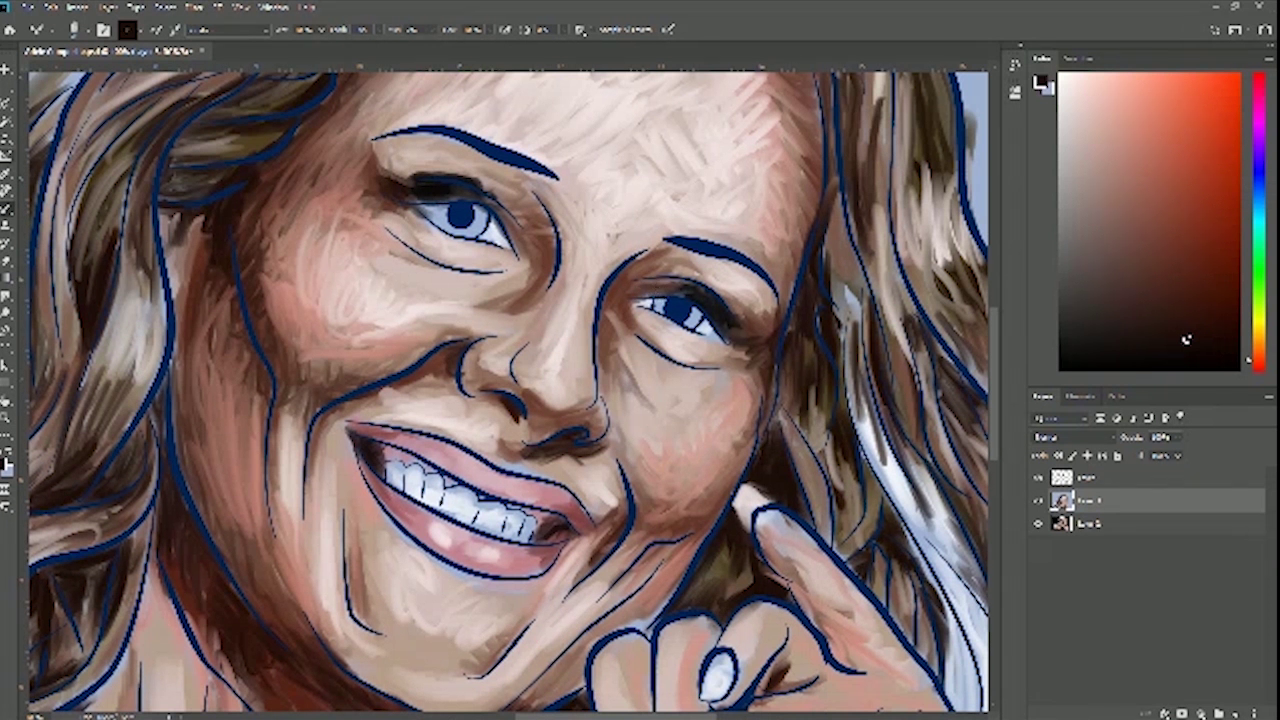
click(6, 176)
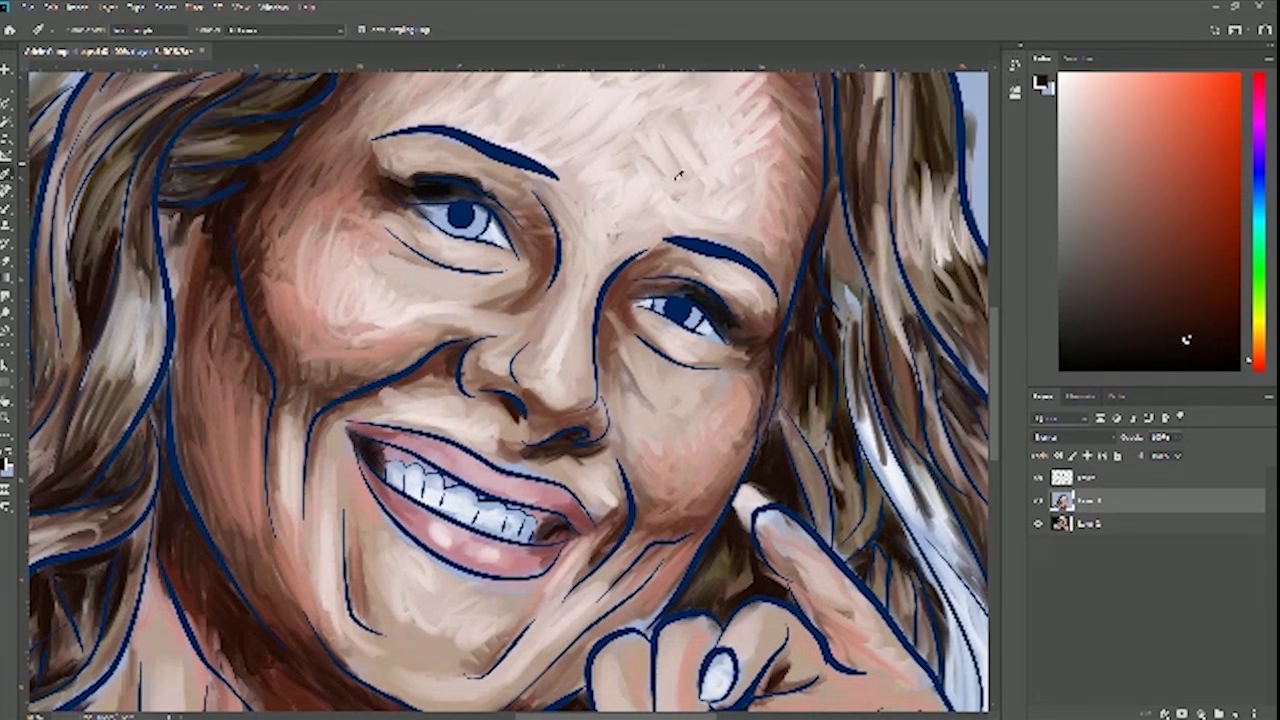
click(577, 178)
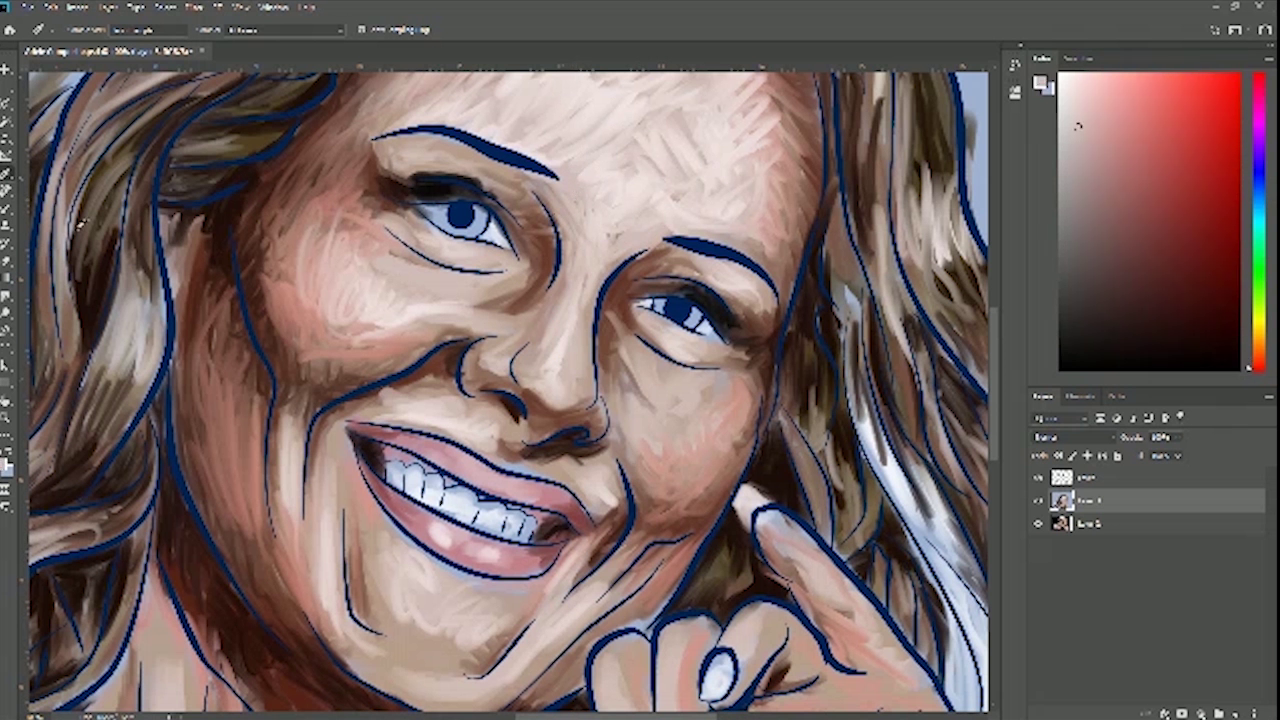
click(8, 206)
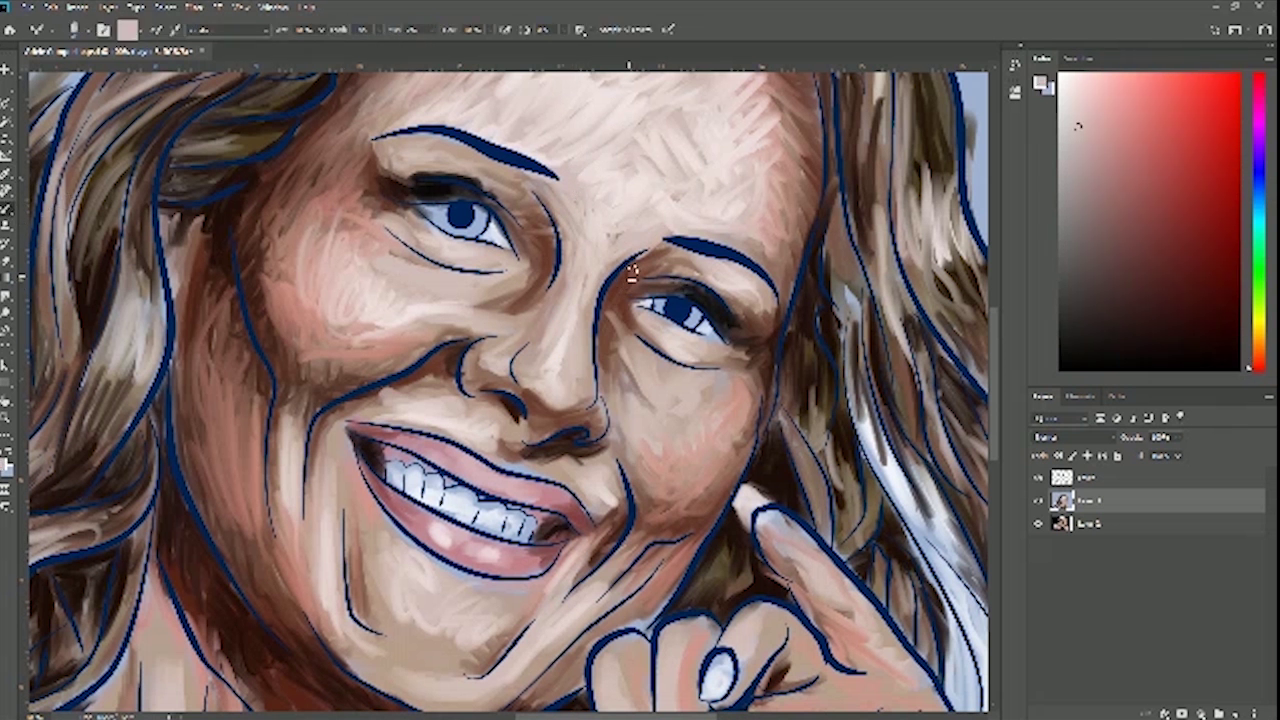
mouse_move(673, 265)
mouse_down()
mouse_move(626, 283)
mouse_move(689, 268)
mouse_move(631, 276)
mouse_move(664, 260)
mouse_move(682, 258)
mouse_move(673, 283)
mouse_move(711, 275)
mouse_up()
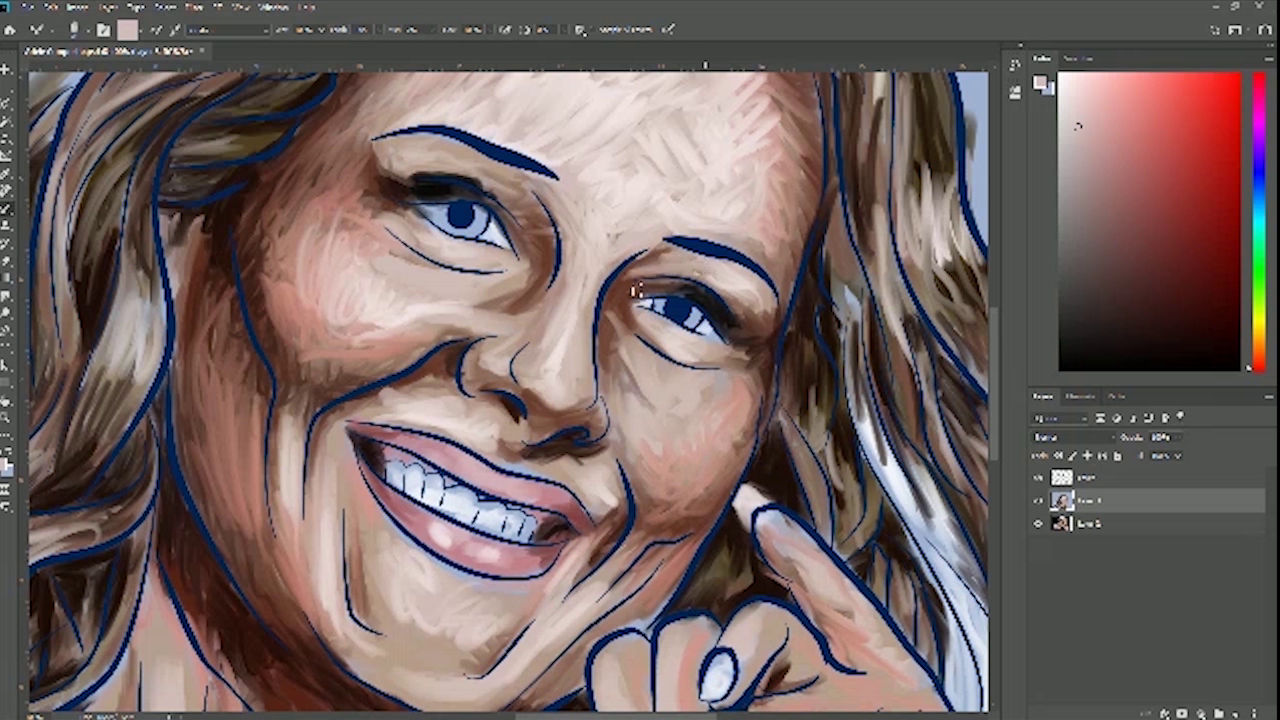
drag(635, 289, 685, 287)
mouse_move(638, 328)
mouse_down()
mouse_move(660, 262)
mouse_move(650, 265)
mouse_move(633, 283)
mouse_move(652, 288)
mouse_move(630, 290)
mouse_move(670, 274)
mouse_move(629, 287)
mouse_move(664, 244)
mouse_move(624, 272)
mouse_move(647, 250)
mouse_up()
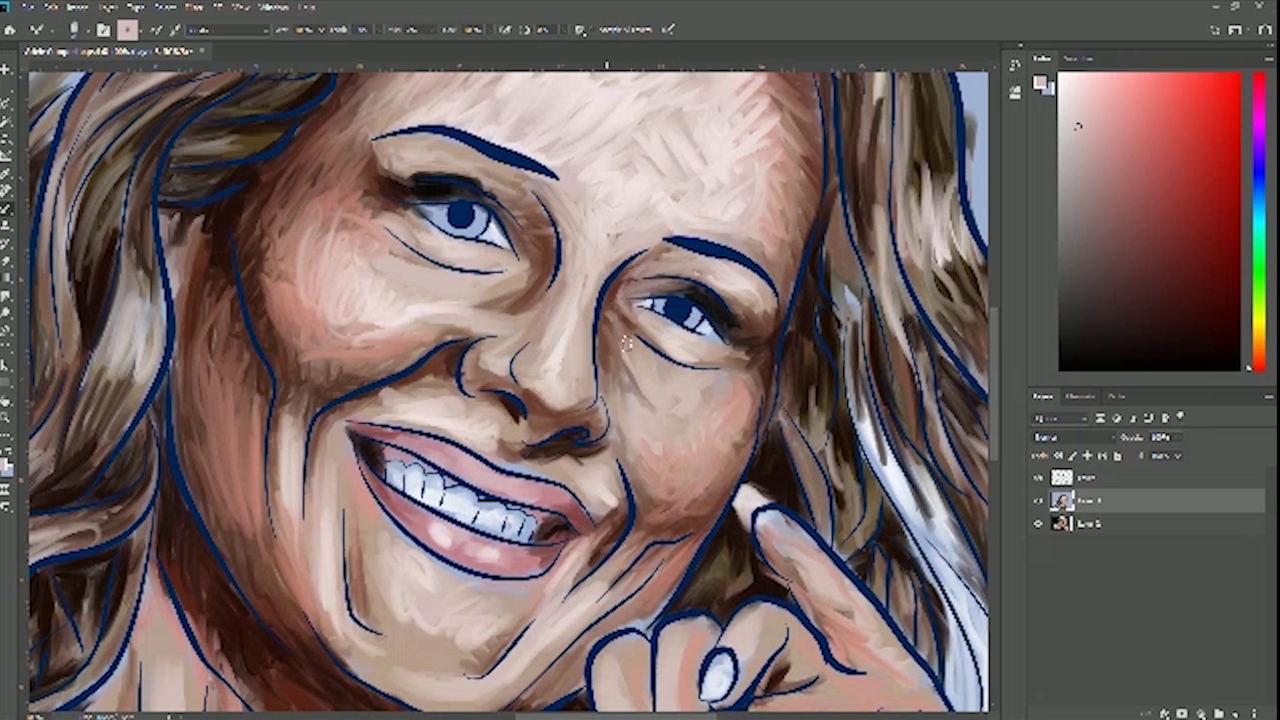
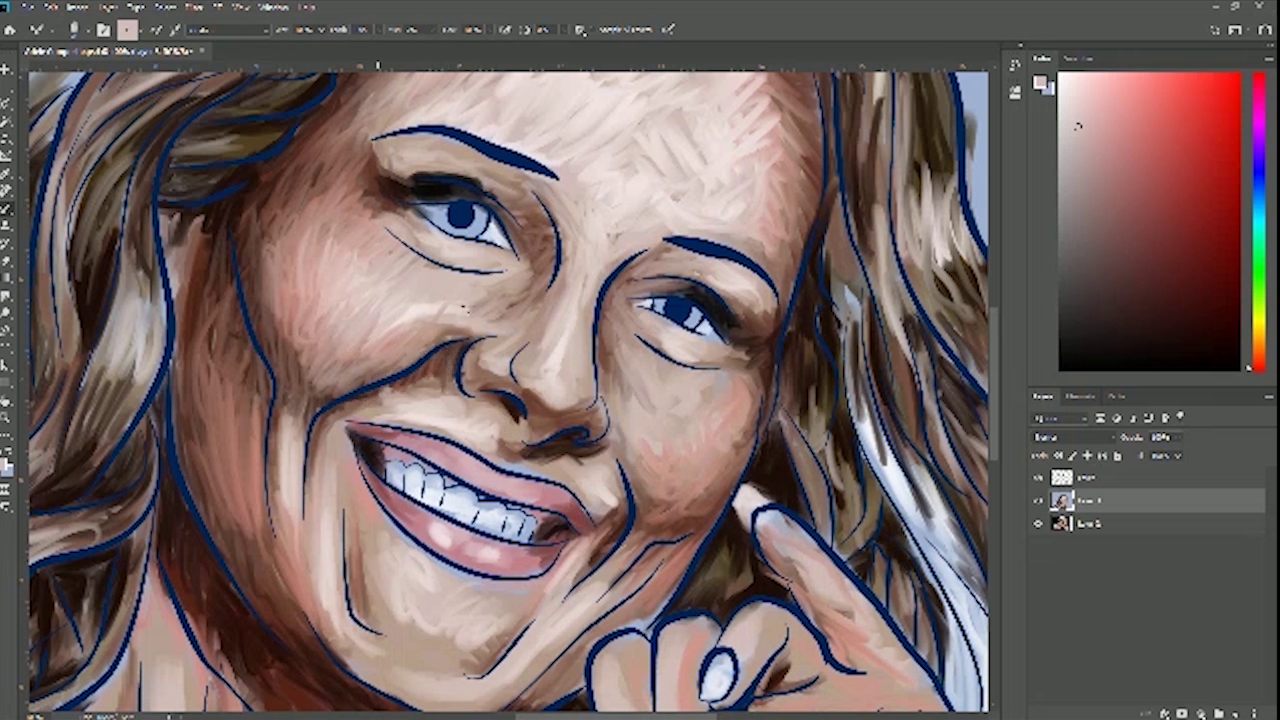
Sample a near-white skin tone below the eye farther from the hand and brighten that cheek's highlight, checking against the reference photo
drag(337, 251, 471, 263)
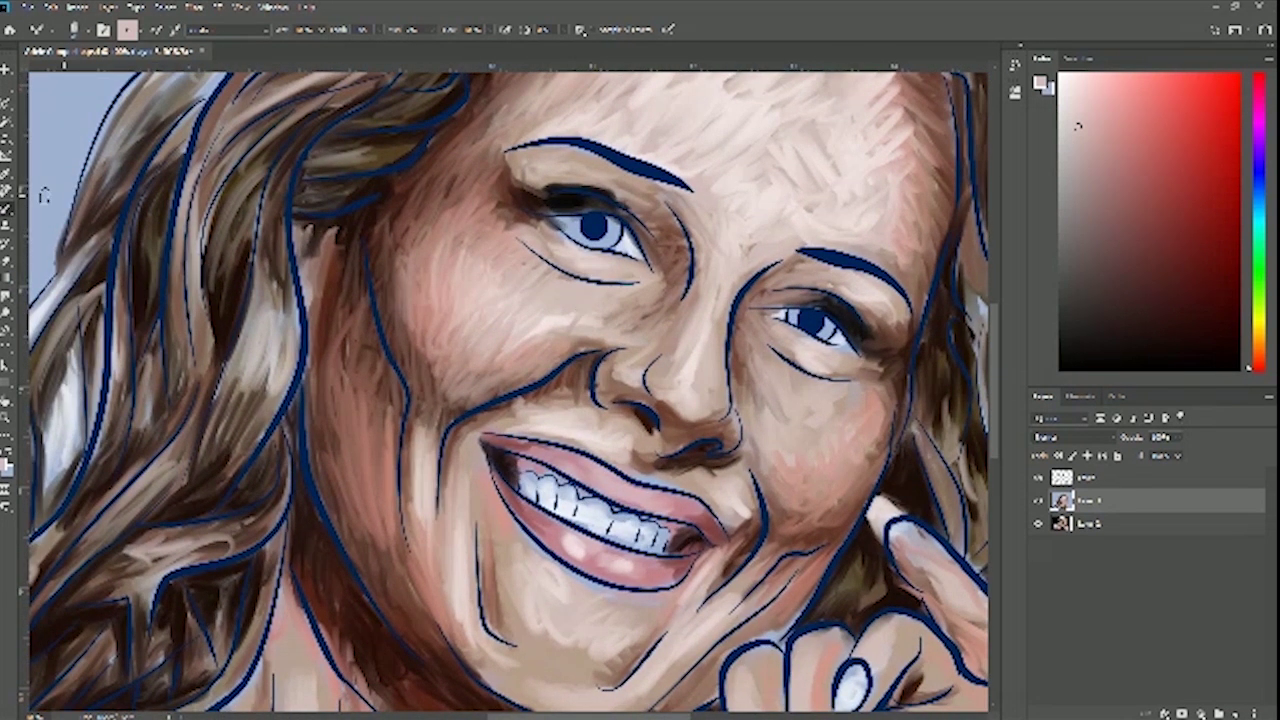
key(i)
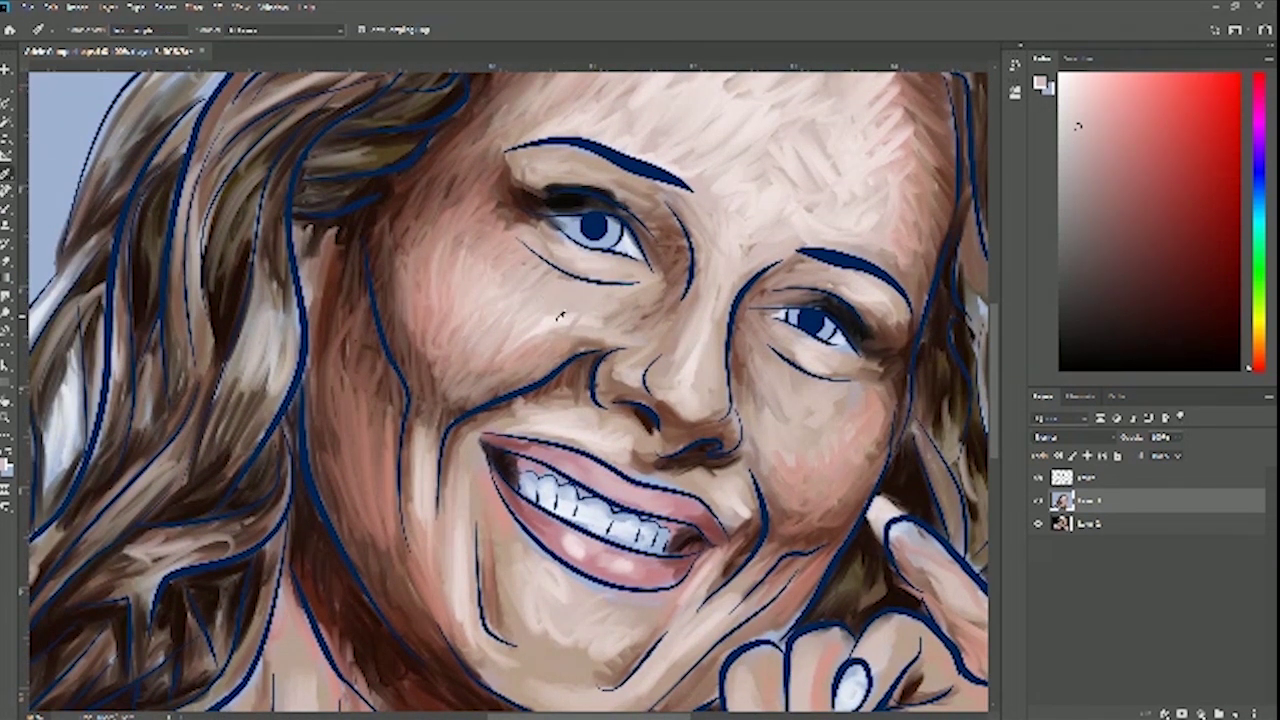
click(560, 313)
click(6, 212)
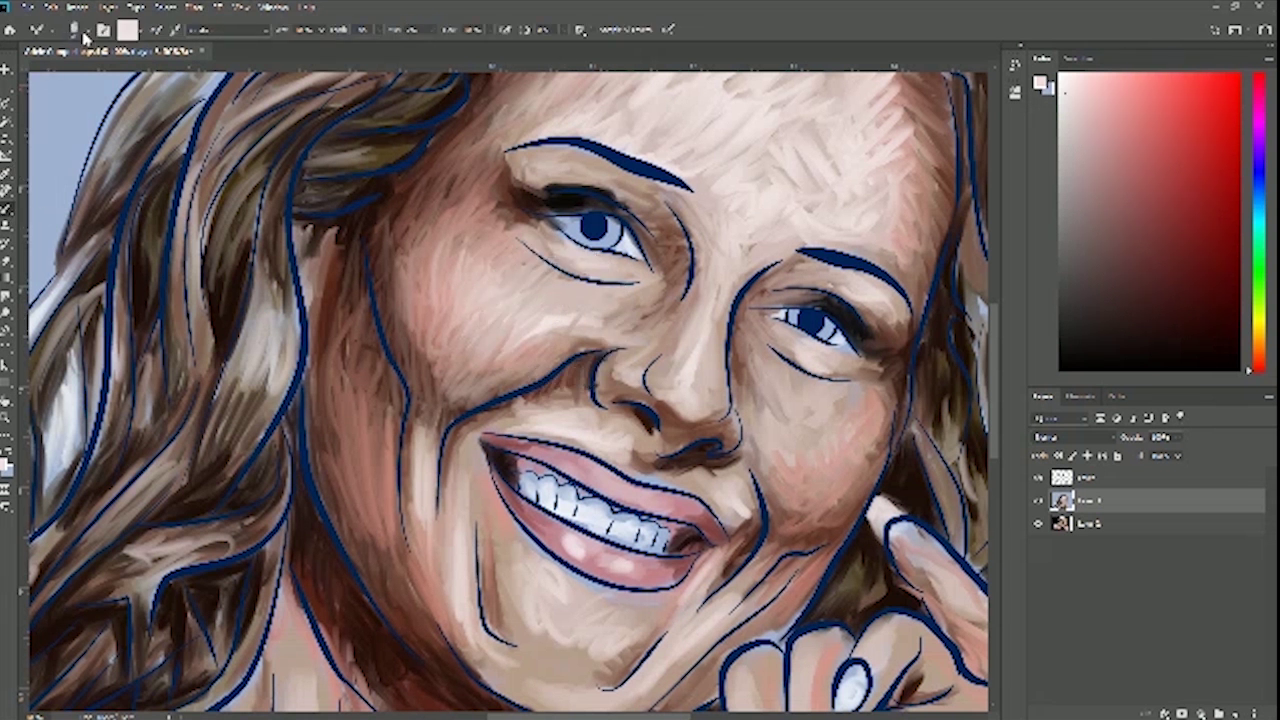
click(80, 31)
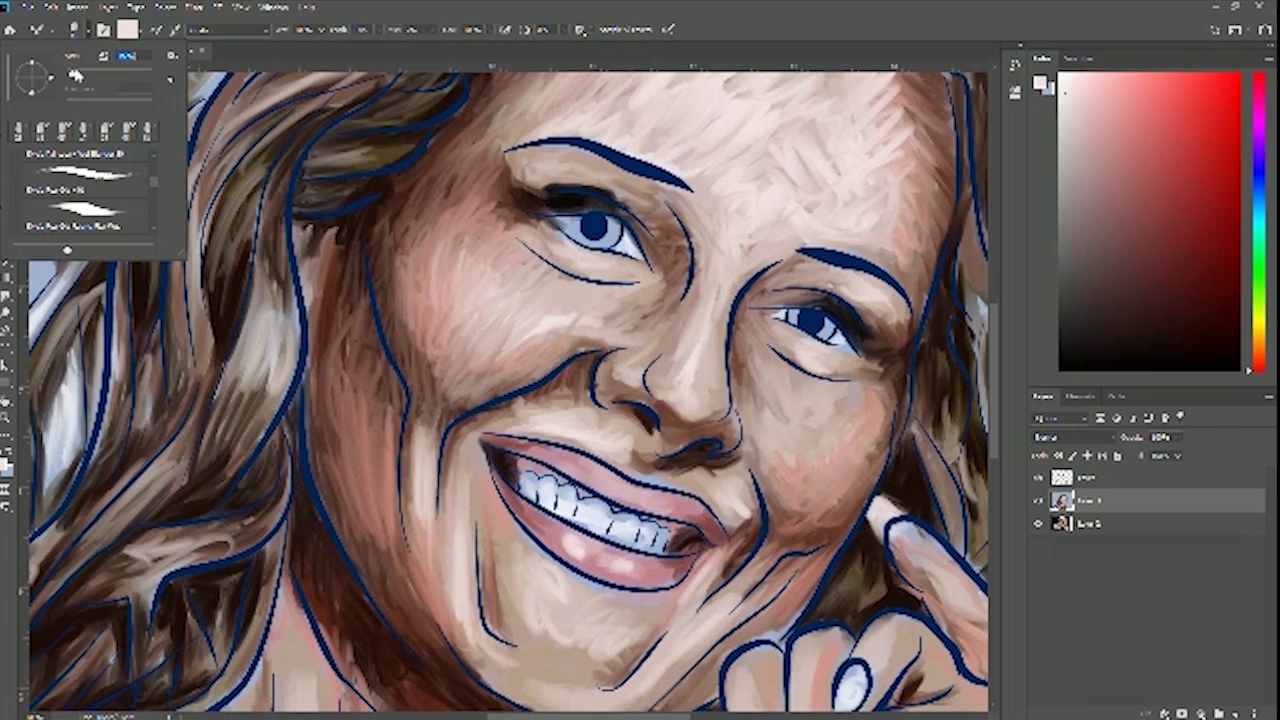
click(84, 32)
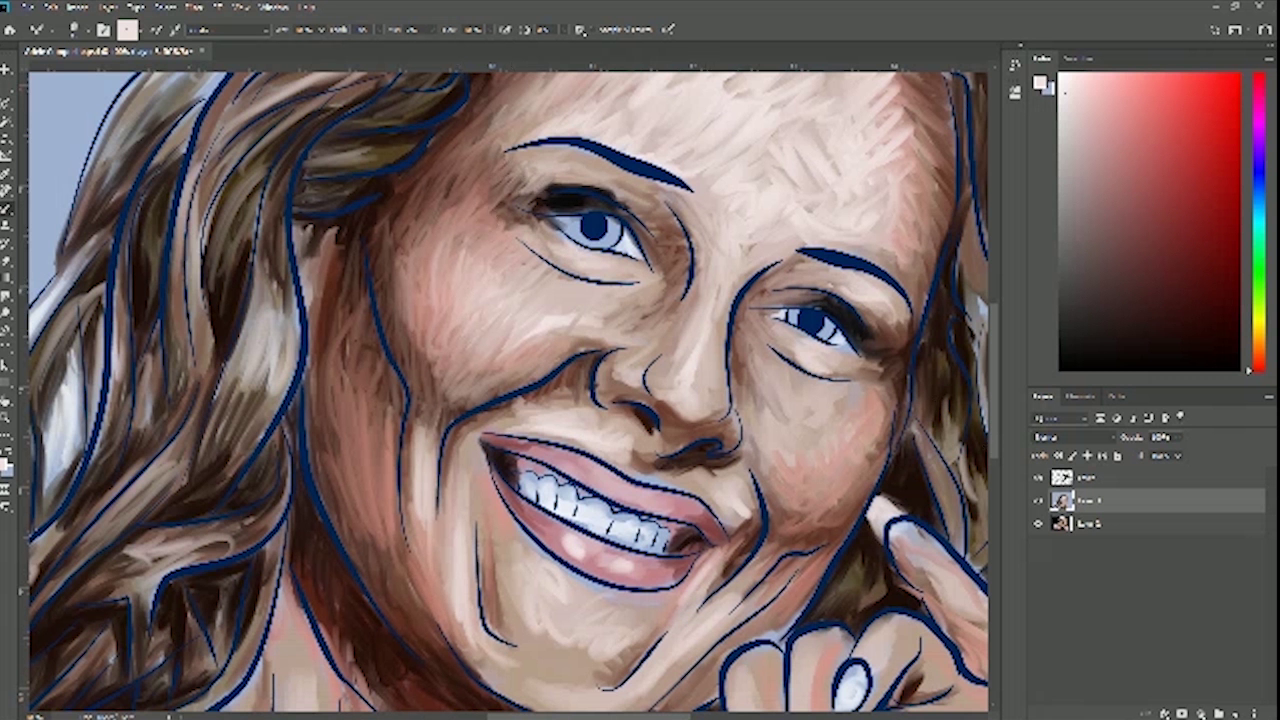
click(1038, 500)
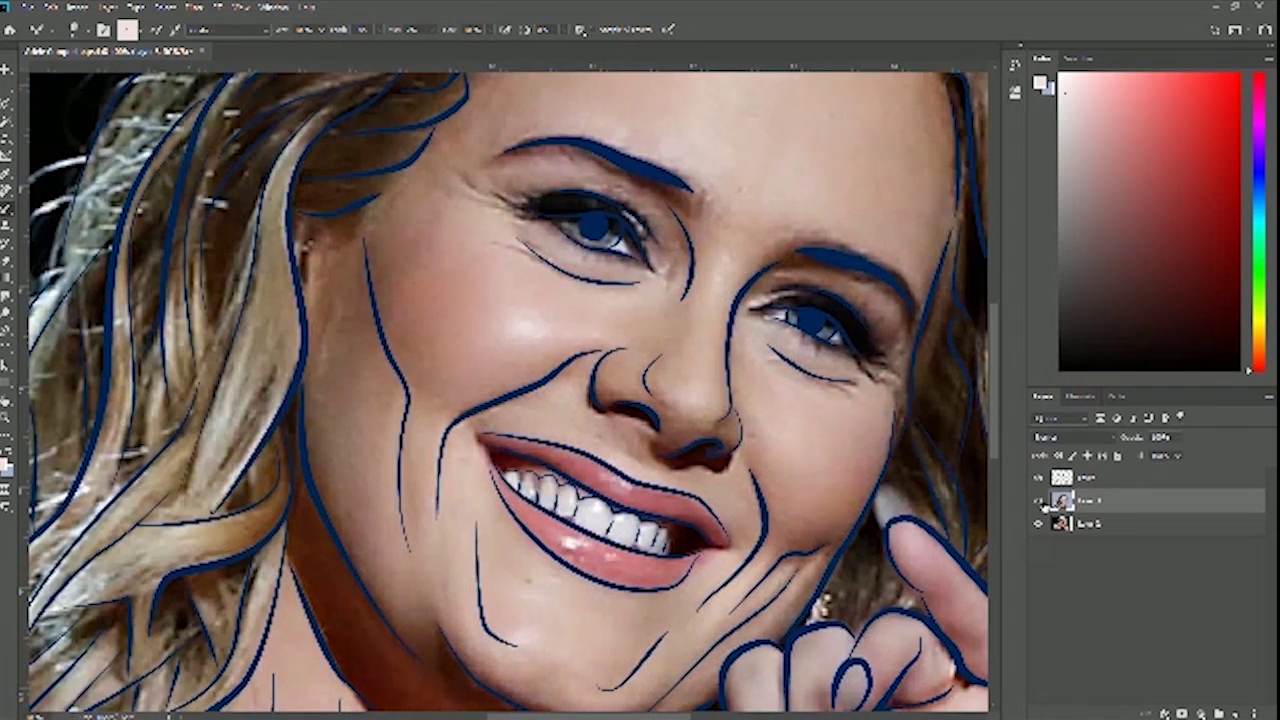
click(1038, 500)
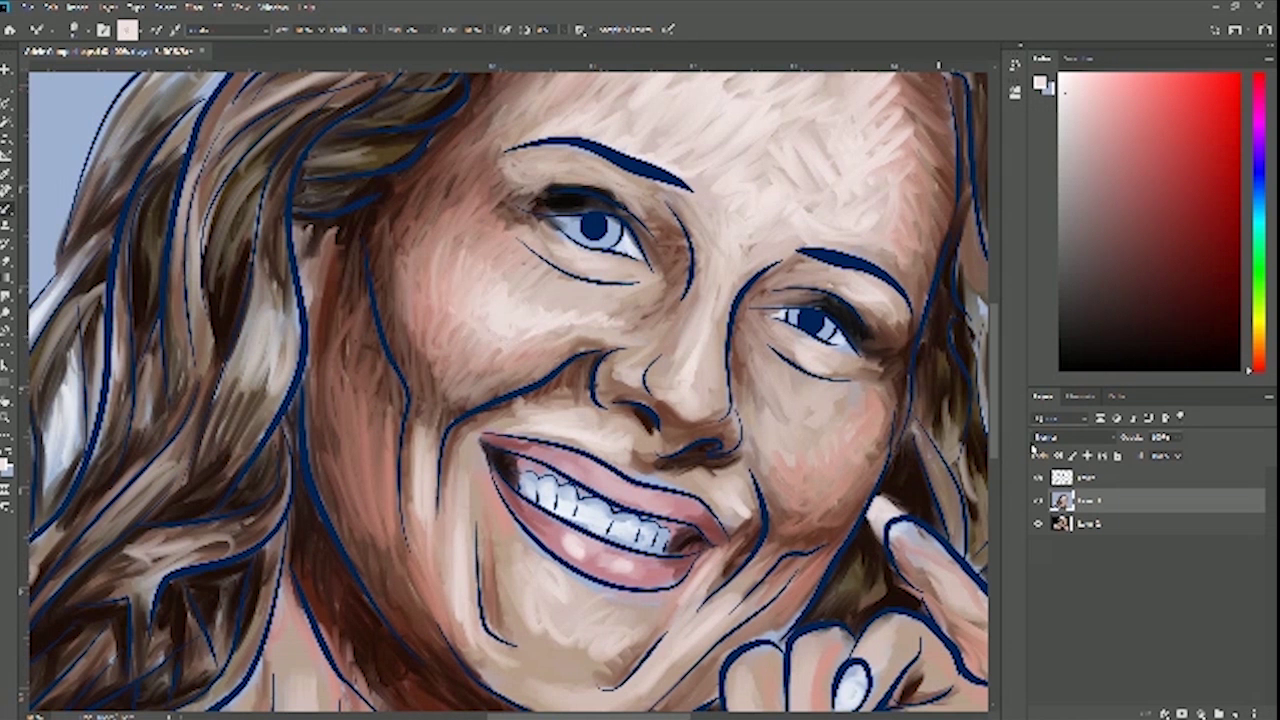
Paint pale highlight strokes on the cheek nearer the raised finger, checking them against the reference photo
click(1039, 500)
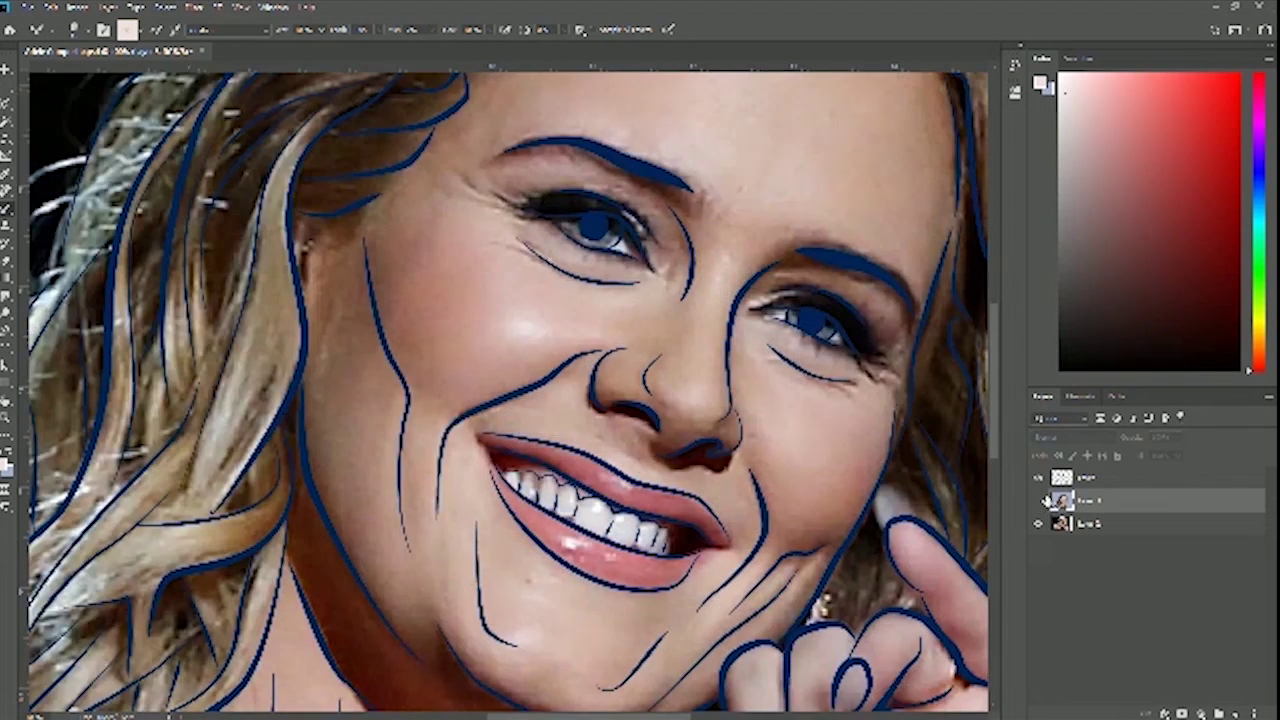
click(1039, 500)
mouse_move(771, 383)
mouse_down()
mouse_move(803, 443)
mouse_move(777, 409)
mouse_move(825, 427)
mouse_move(805, 437)
mouse_move(771, 399)
mouse_move(764, 360)
mouse_move(851, 431)
mouse_move(833, 410)
mouse_move(791, 409)
mouse_up()
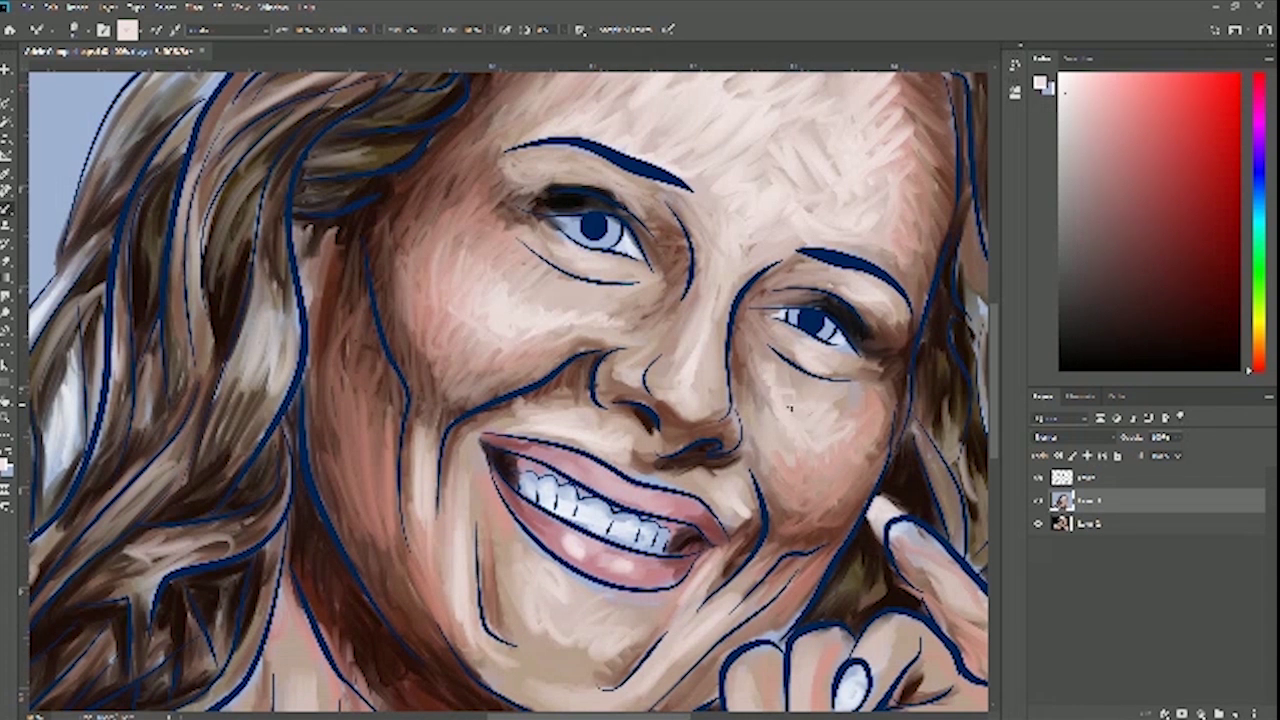
click(1038, 500)
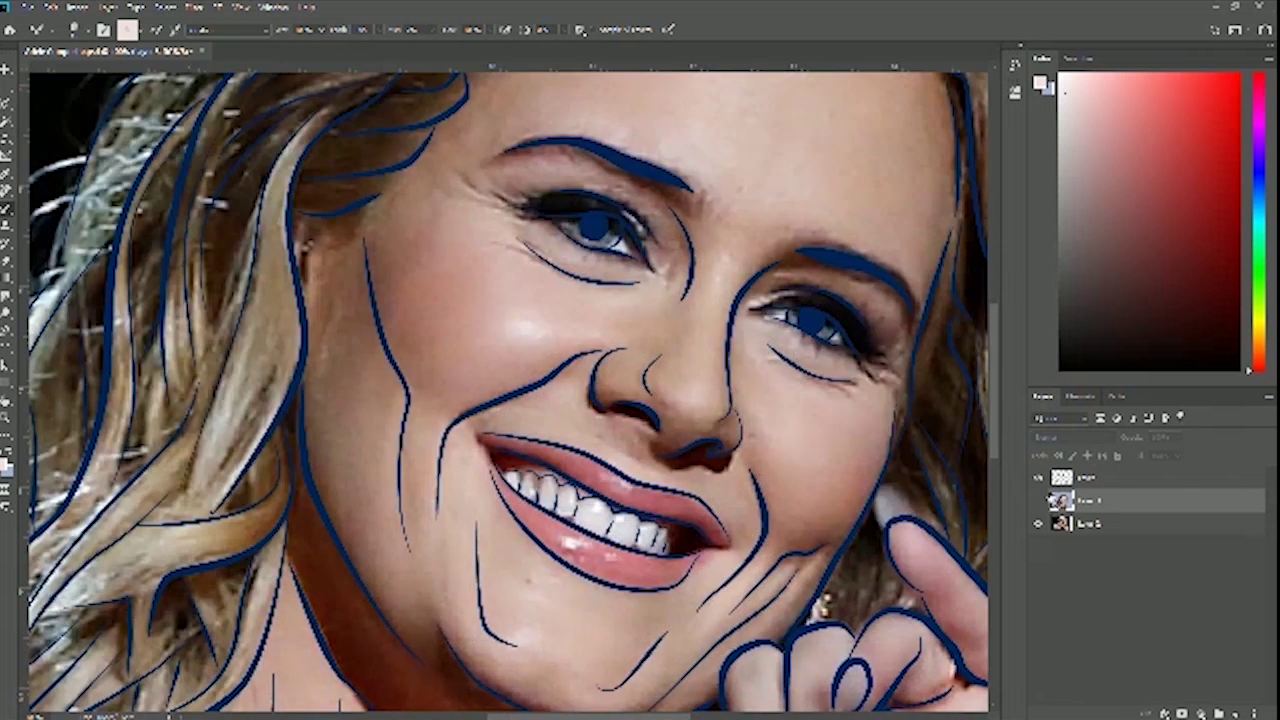
click(1037, 502)
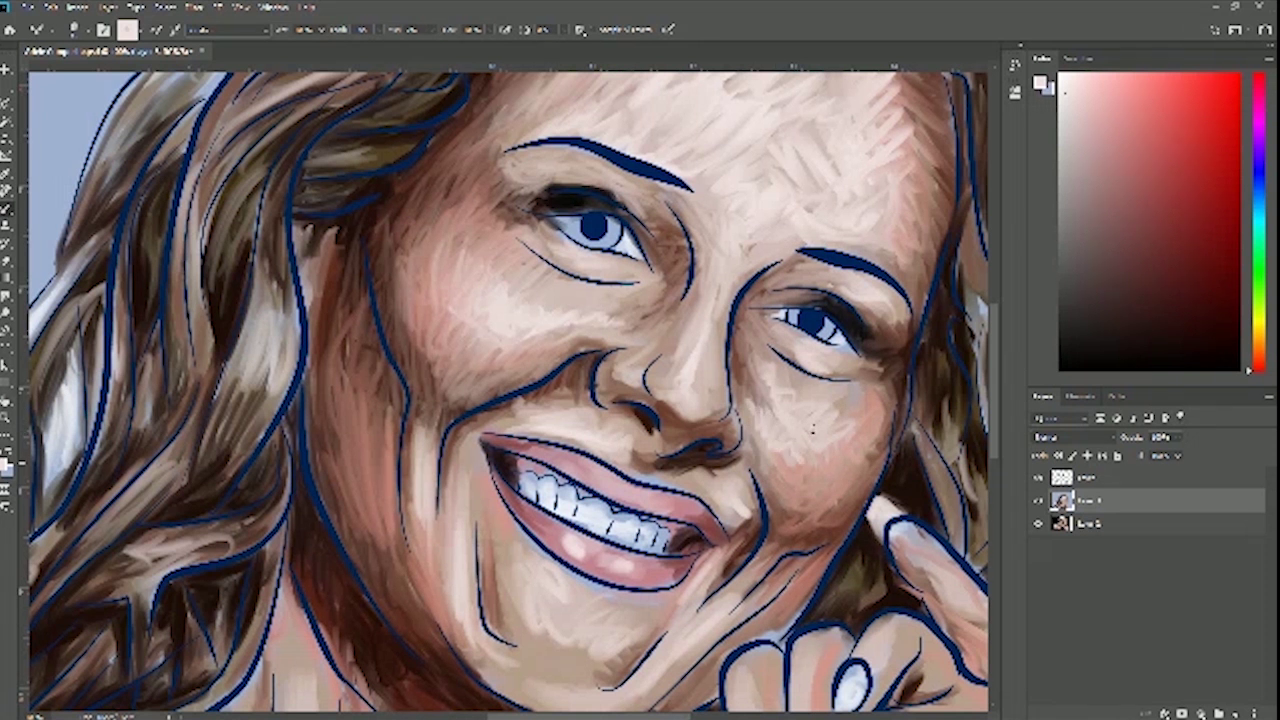
click(1037, 502)
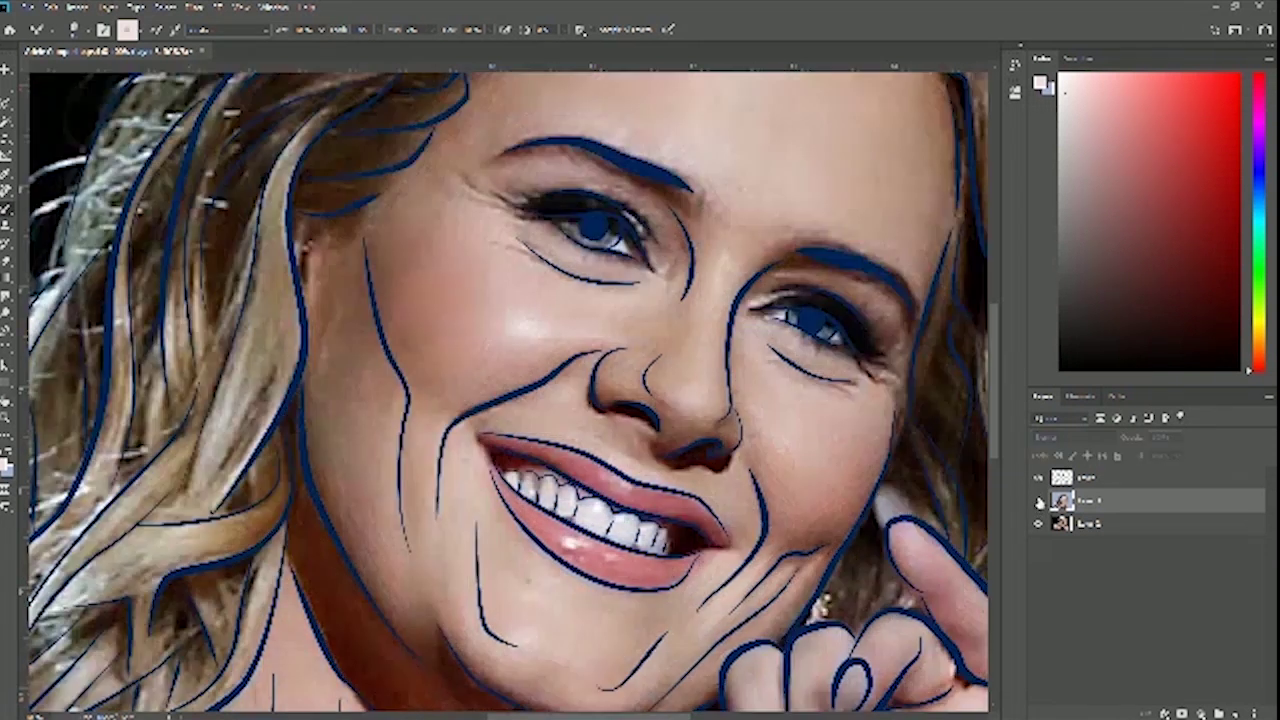
click(1037, 502)
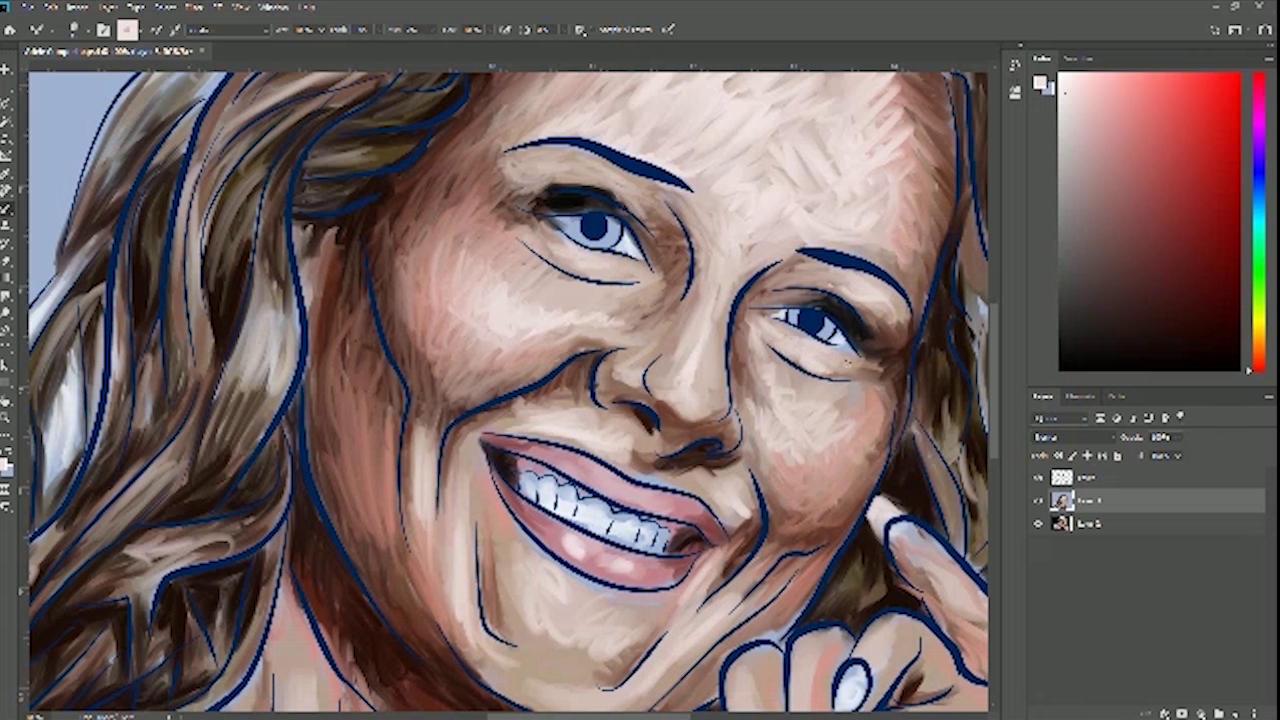
Add a light stroke along the upper eyelid of the eye nearer the raised finger, comparing with the reference photo
click(1038, 503)
click(1038, 503)
drag(774, 300, 809, 307)
click(1038, 500)
click(1038, 500)
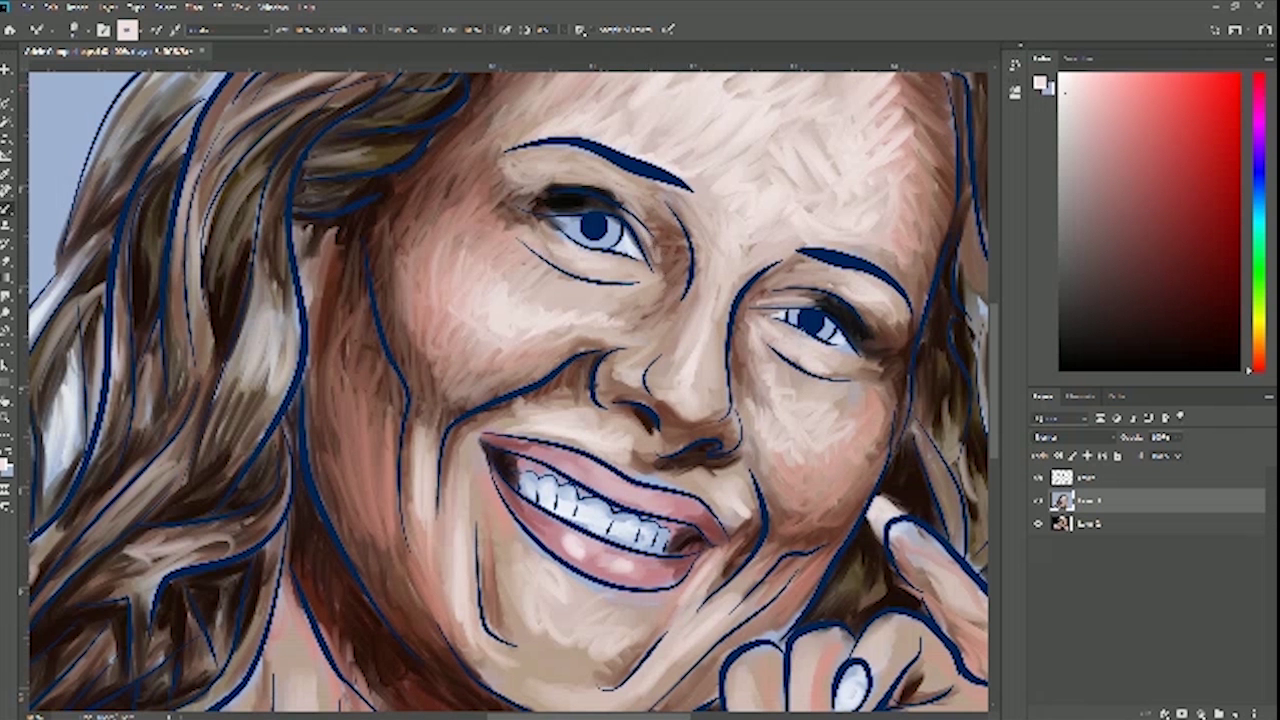
click(1038, 502)
click(1038, 502)
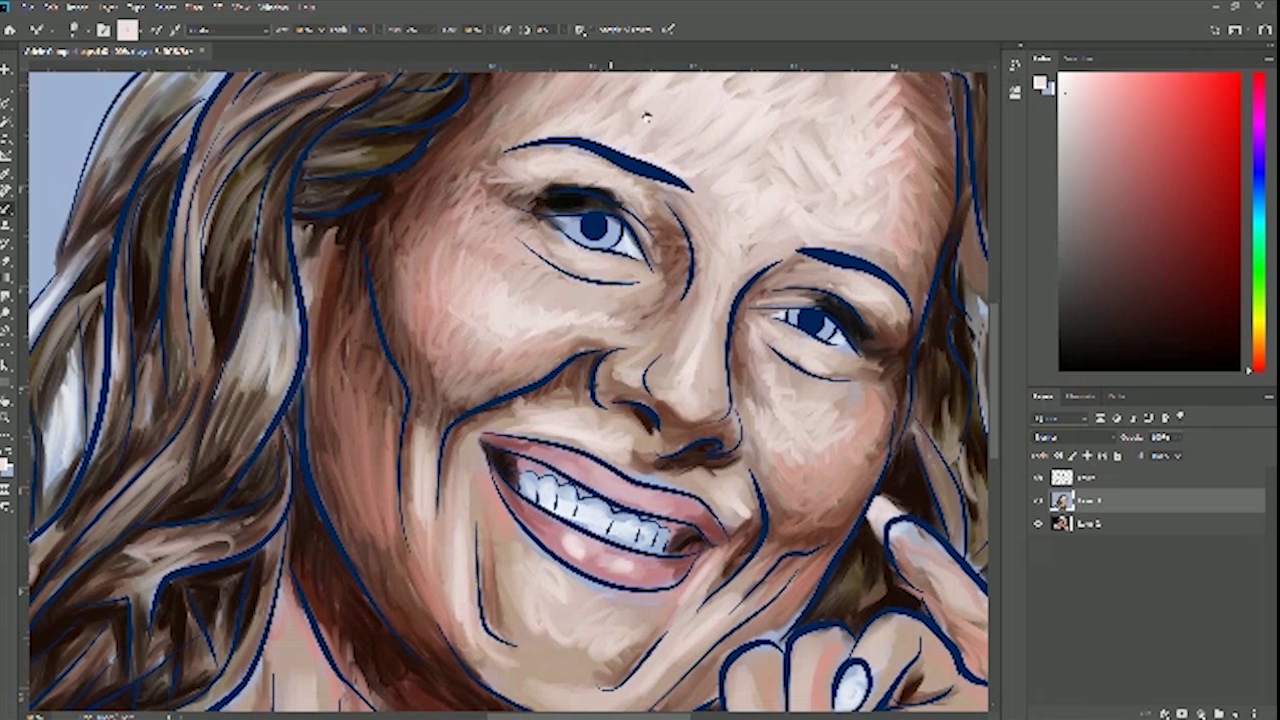
Sample reddish brown from the fold beside the nose and paint small mixer brush strokes at the outer corner of the eye farther from the hand
scroll(727, 258, down, 1)
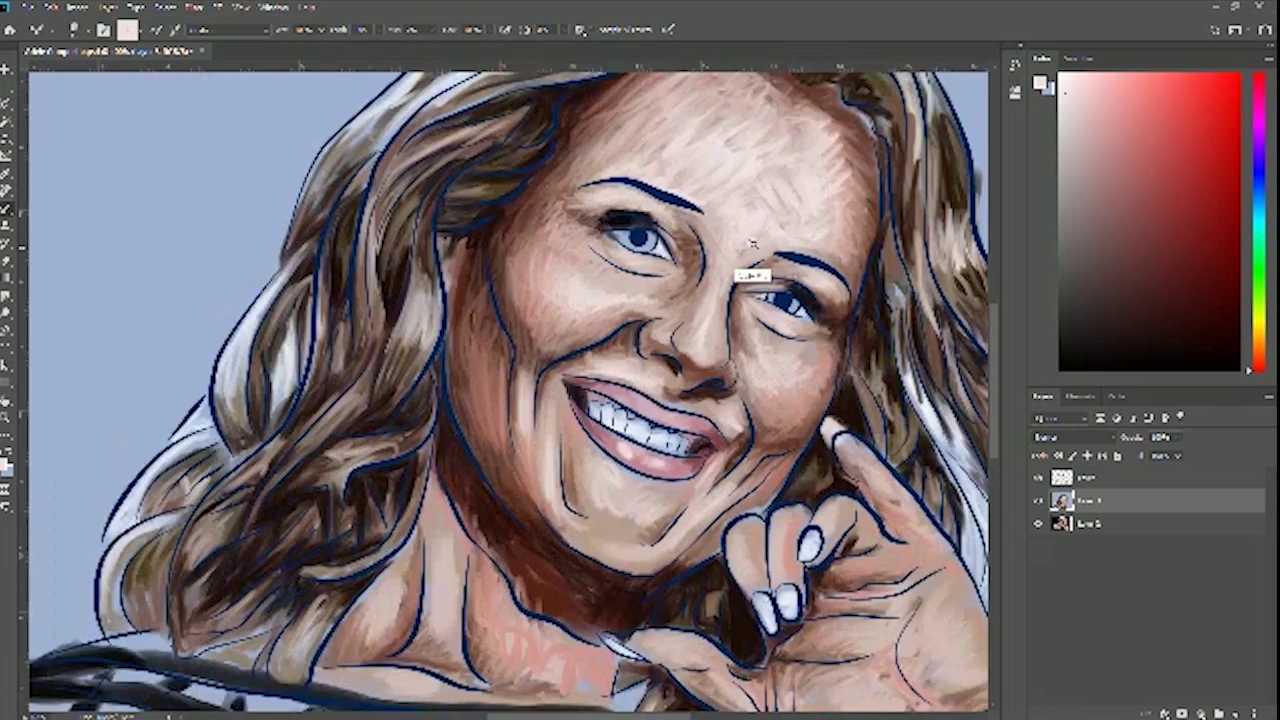
drag(790, 215, 771, 220)
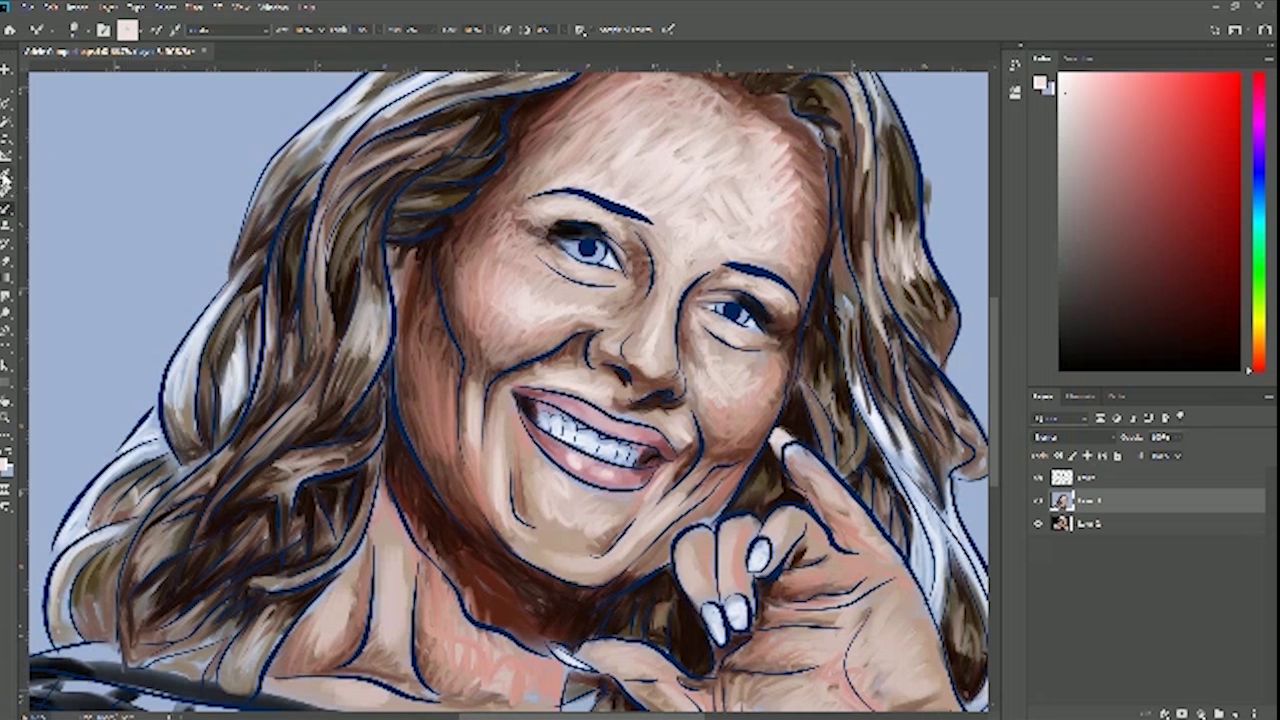
click(7, 183)
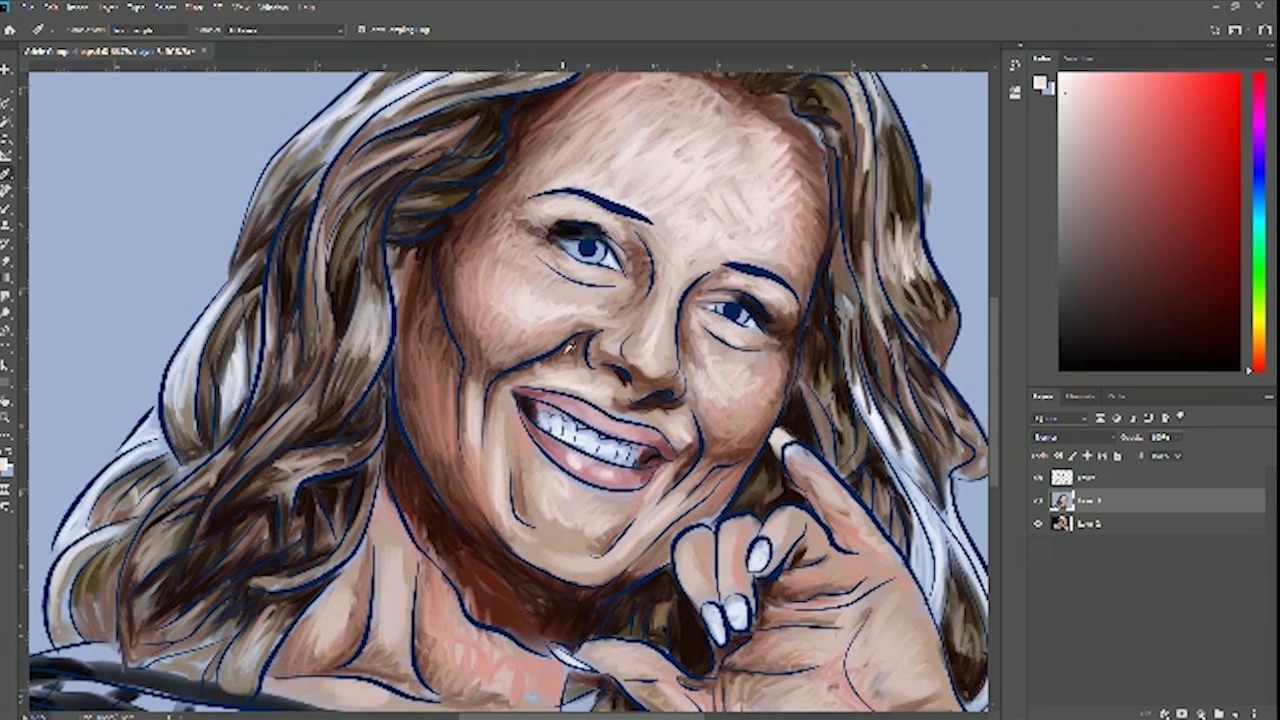
click(570, 344)
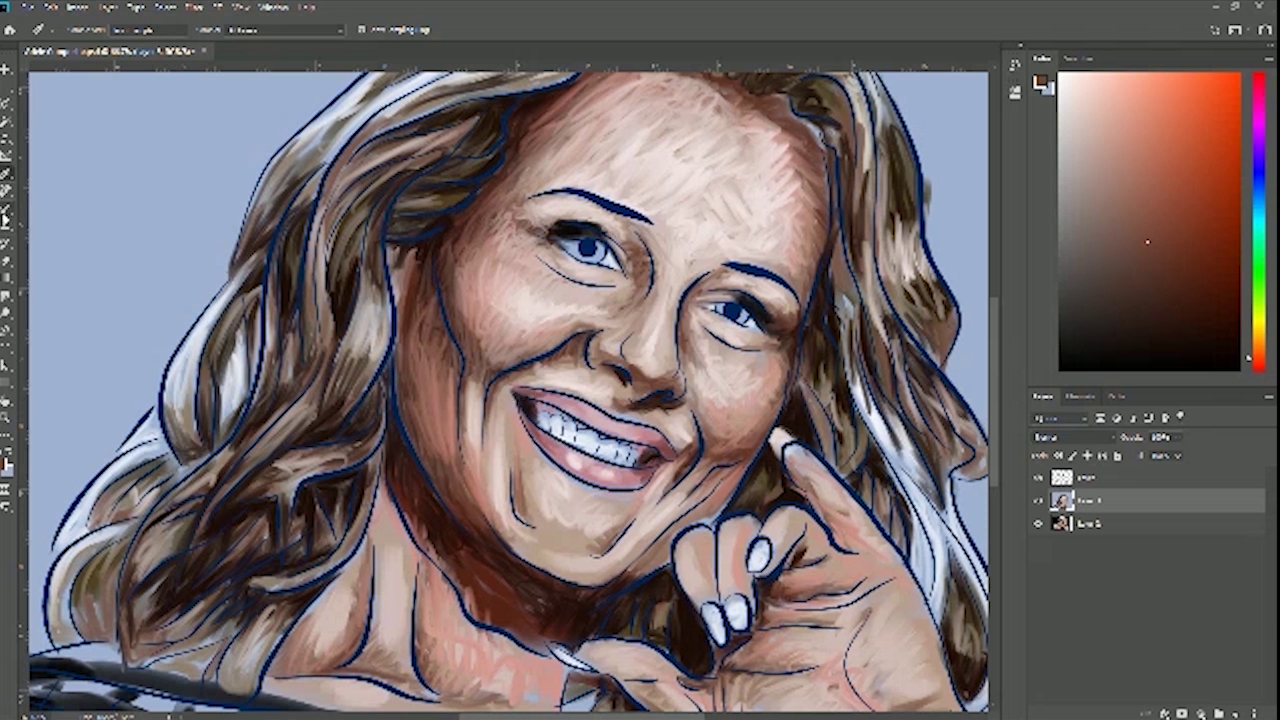
click(7, 209)
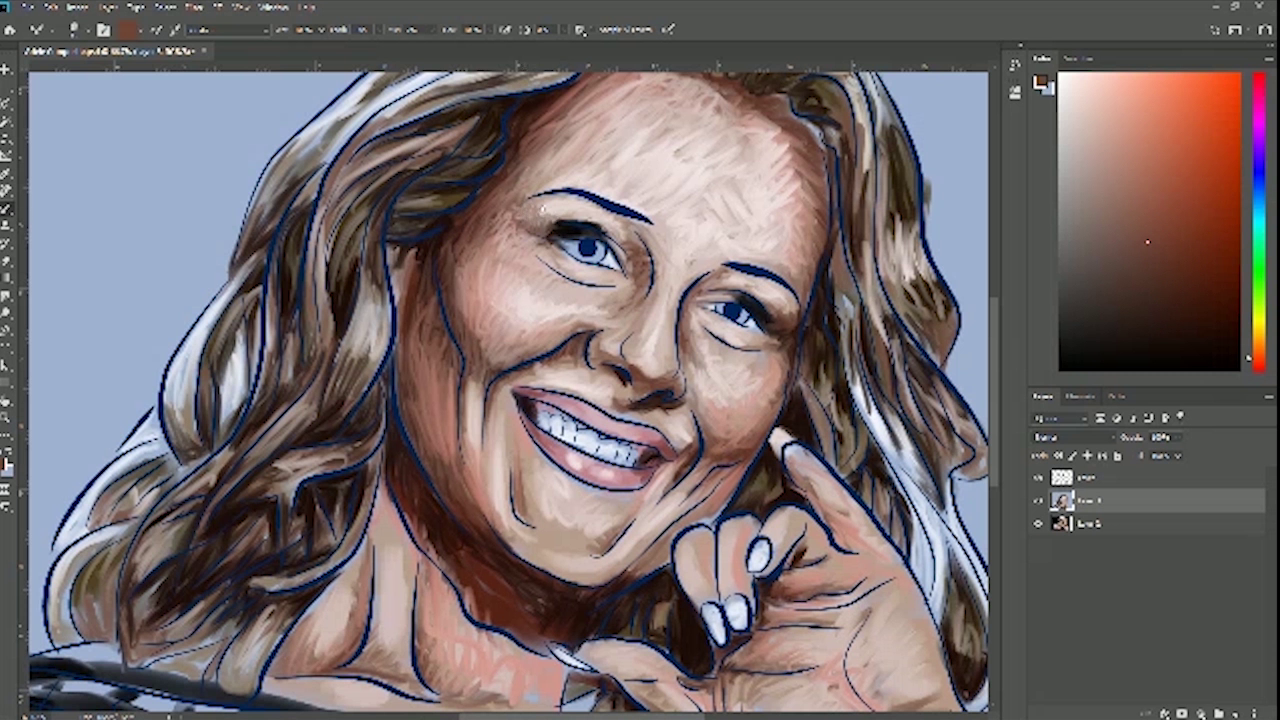
right_click(533, 233)
key(Escape)
right_click(537, 233)
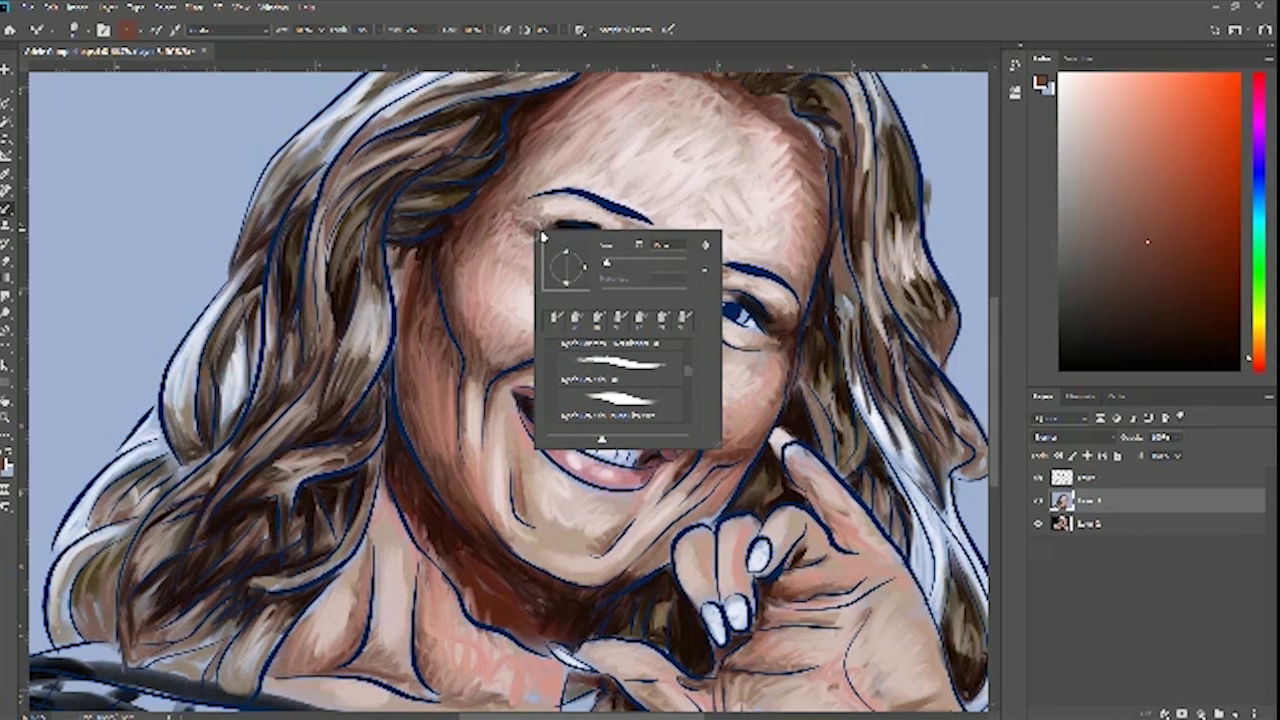
key(Escape)
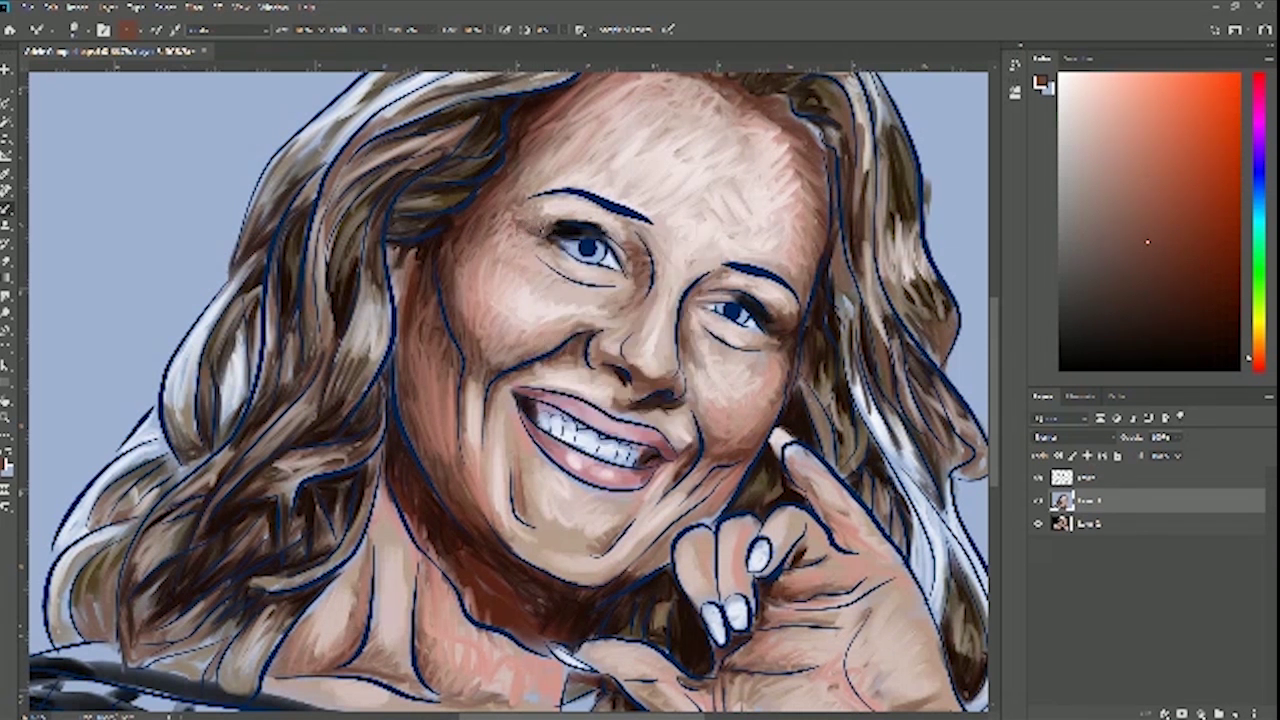
mouse_move(530, 228)
mouse_down()
mouse_move(538, 219)
mouse_move(534, 244)
mouse_up()
drag(534, 234, 540, 237)
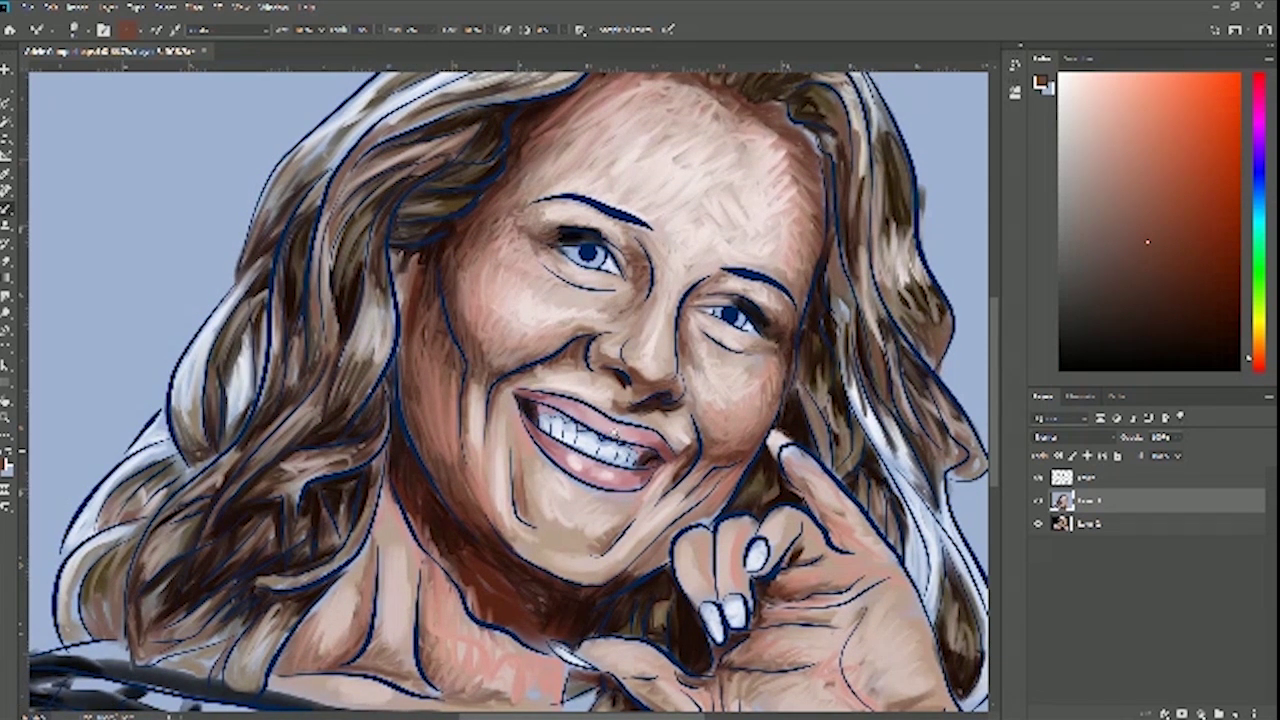
Fit the whole portrait in view, compare it with the reference photo and save the document
key(ctrl+0)
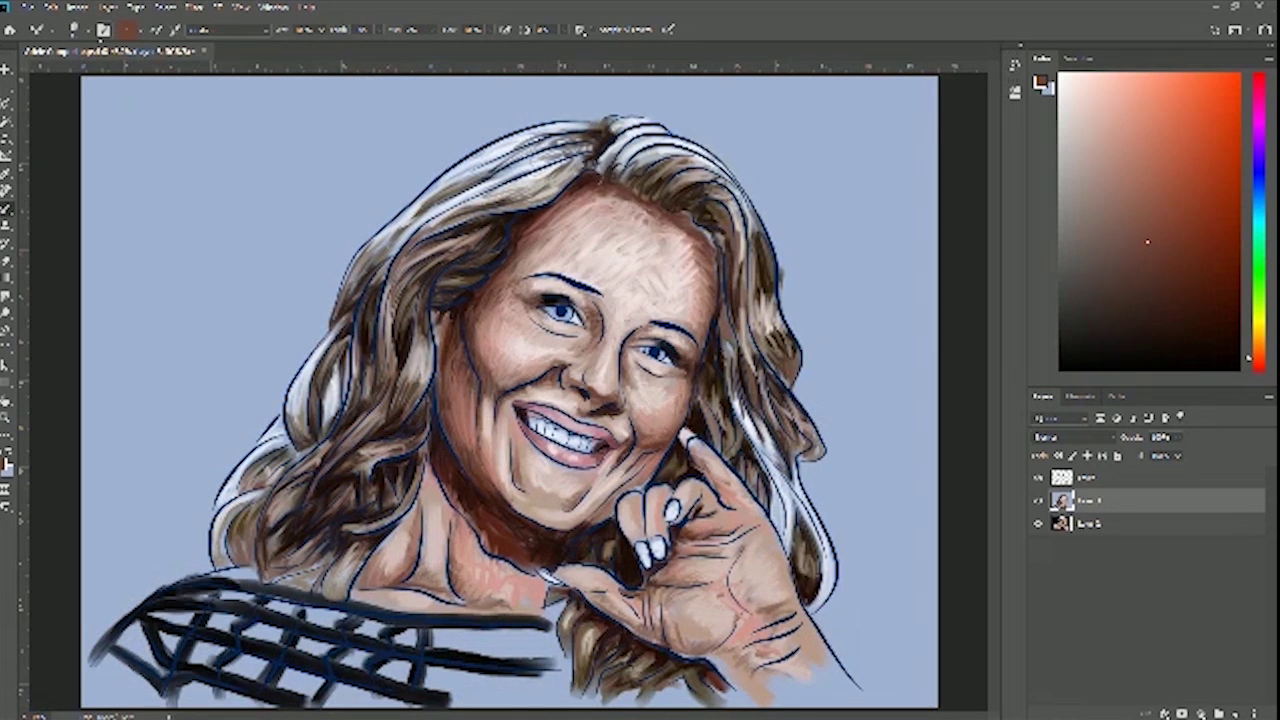
click(243, 7)
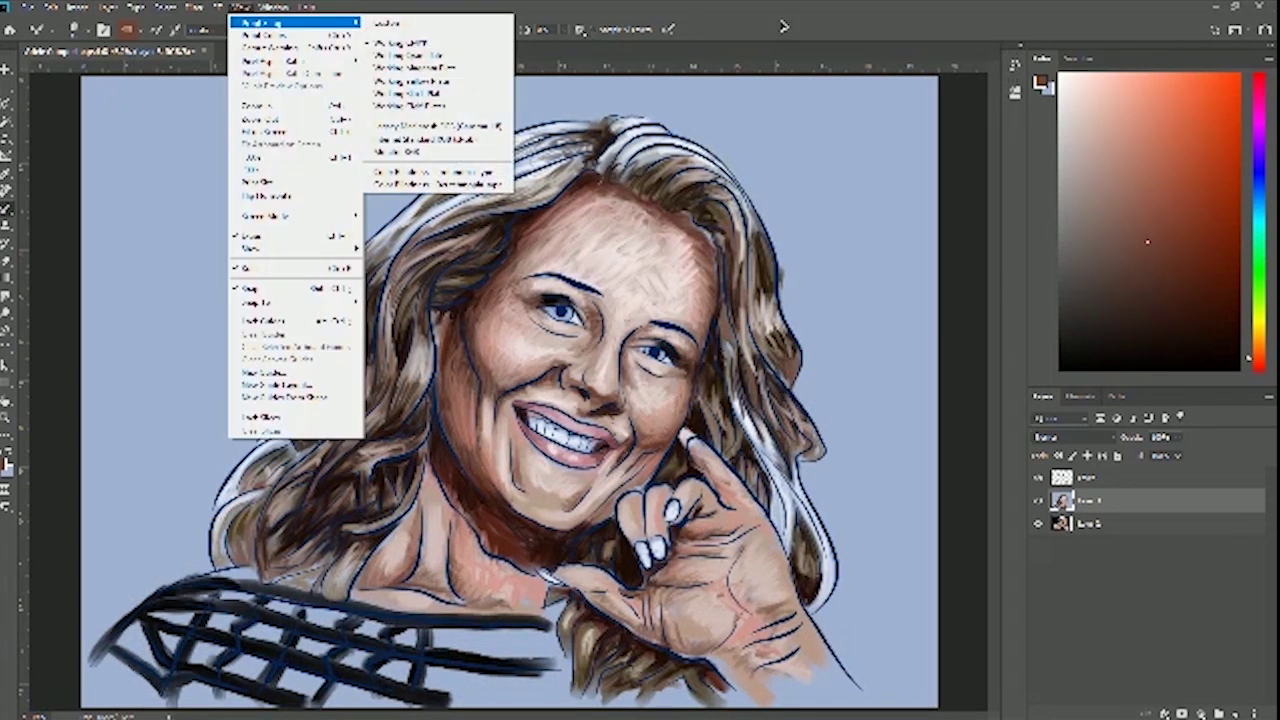
click(783, 27)
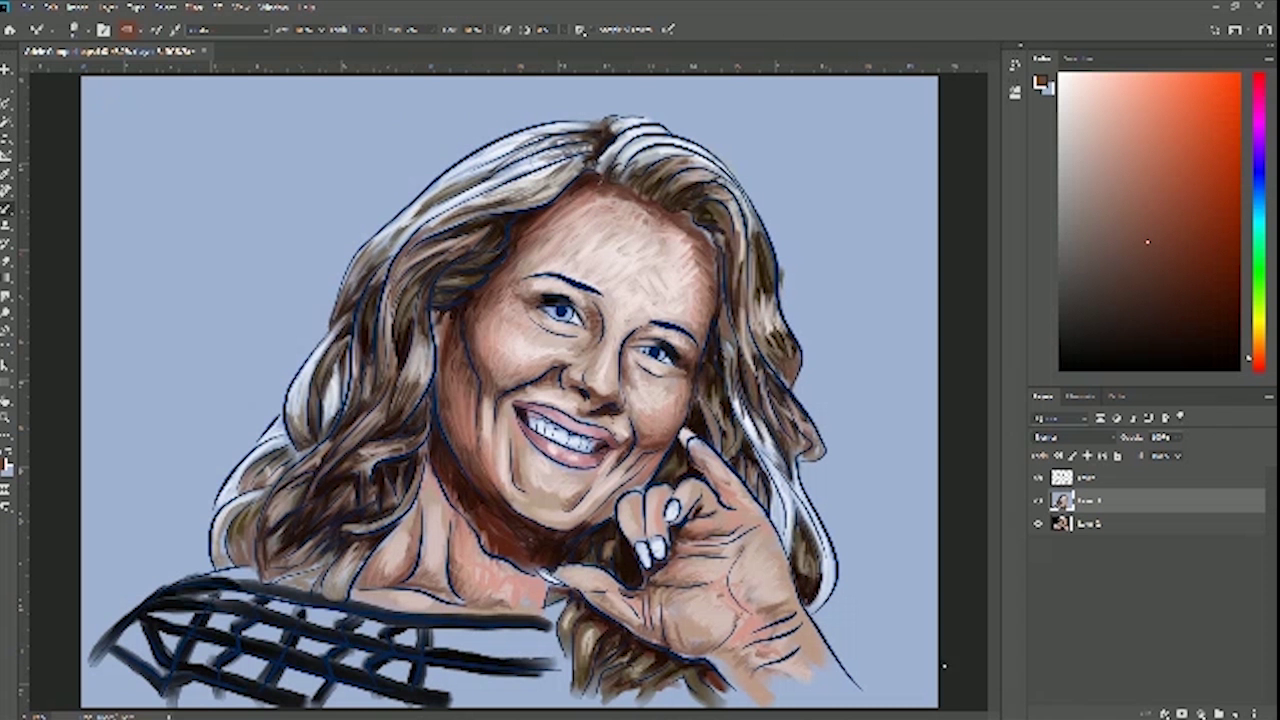
click(1039, 501)
click(1039, 501)
click(1039, 501)
click(1039, 501)
click(33, 8)
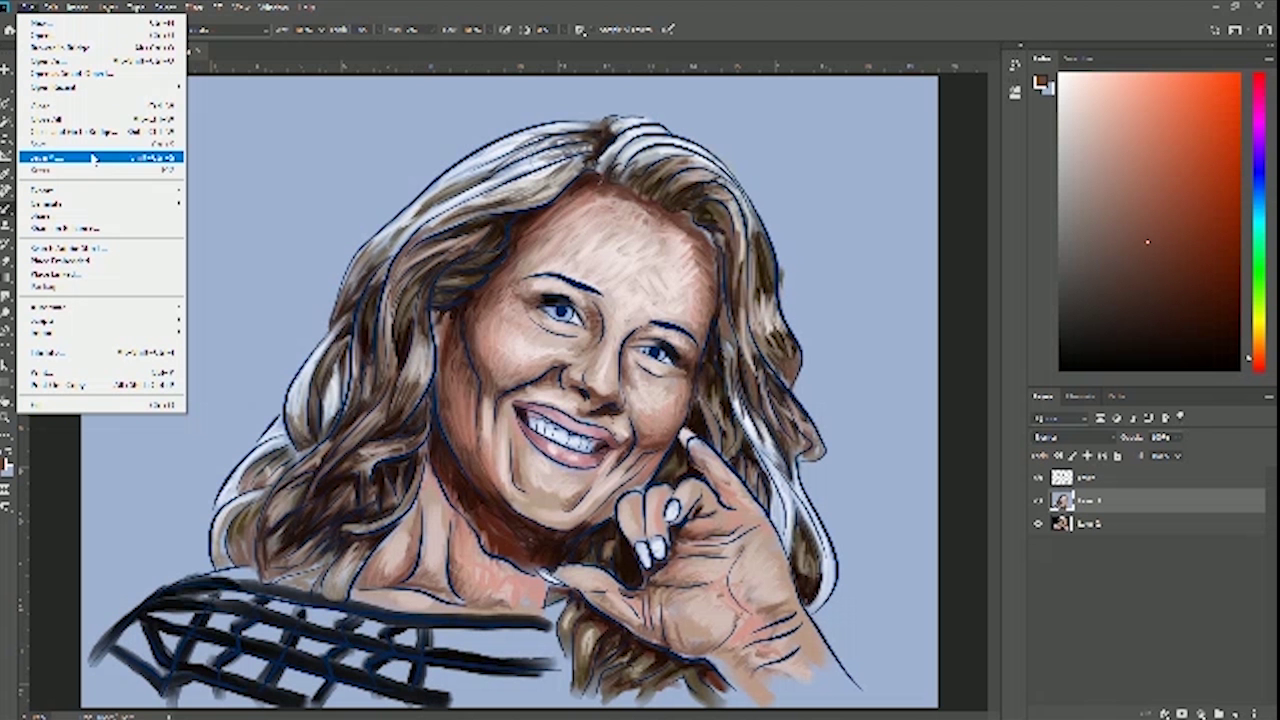
click(1022, 9)
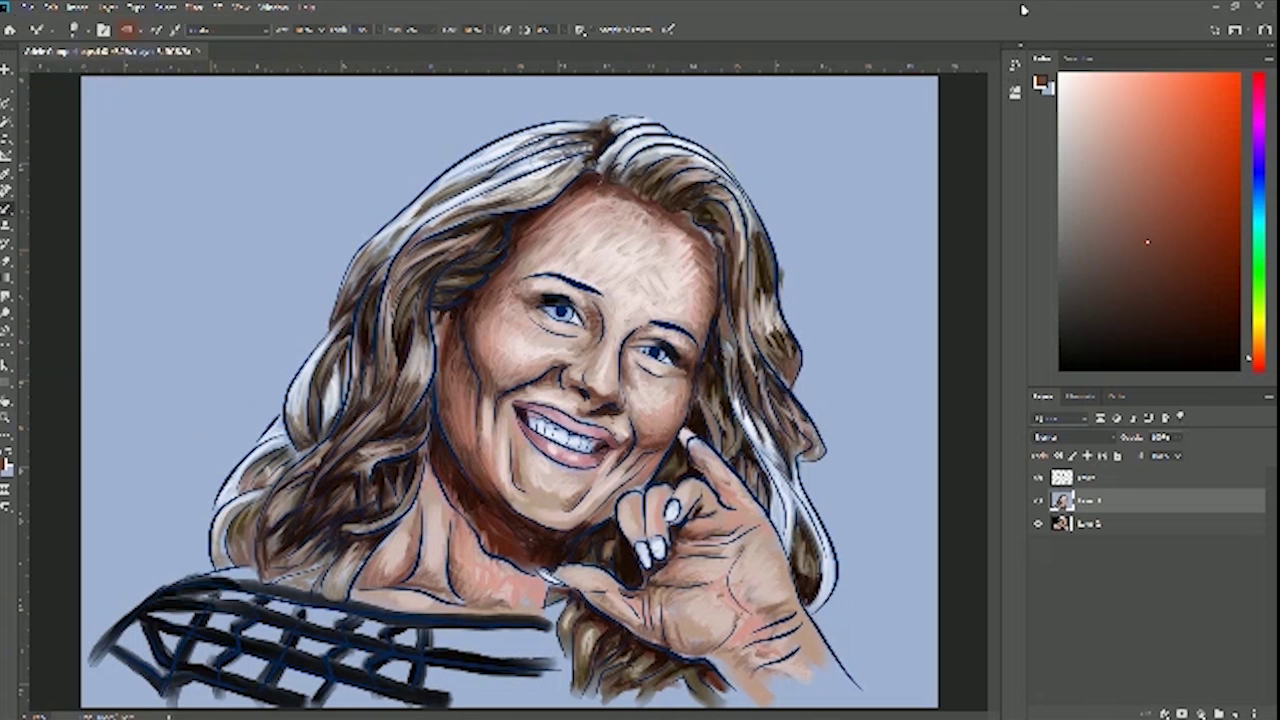
mouse_move(1040, 718)
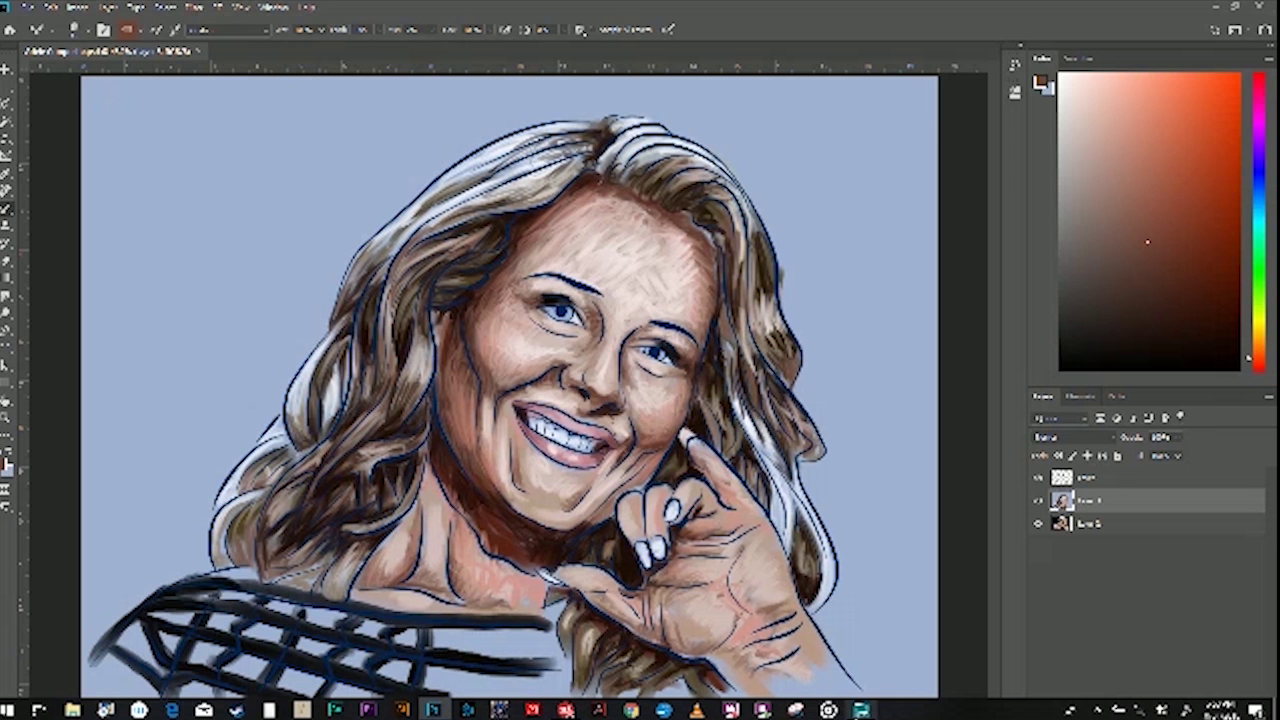
click(861, 710)
click(355, 65)
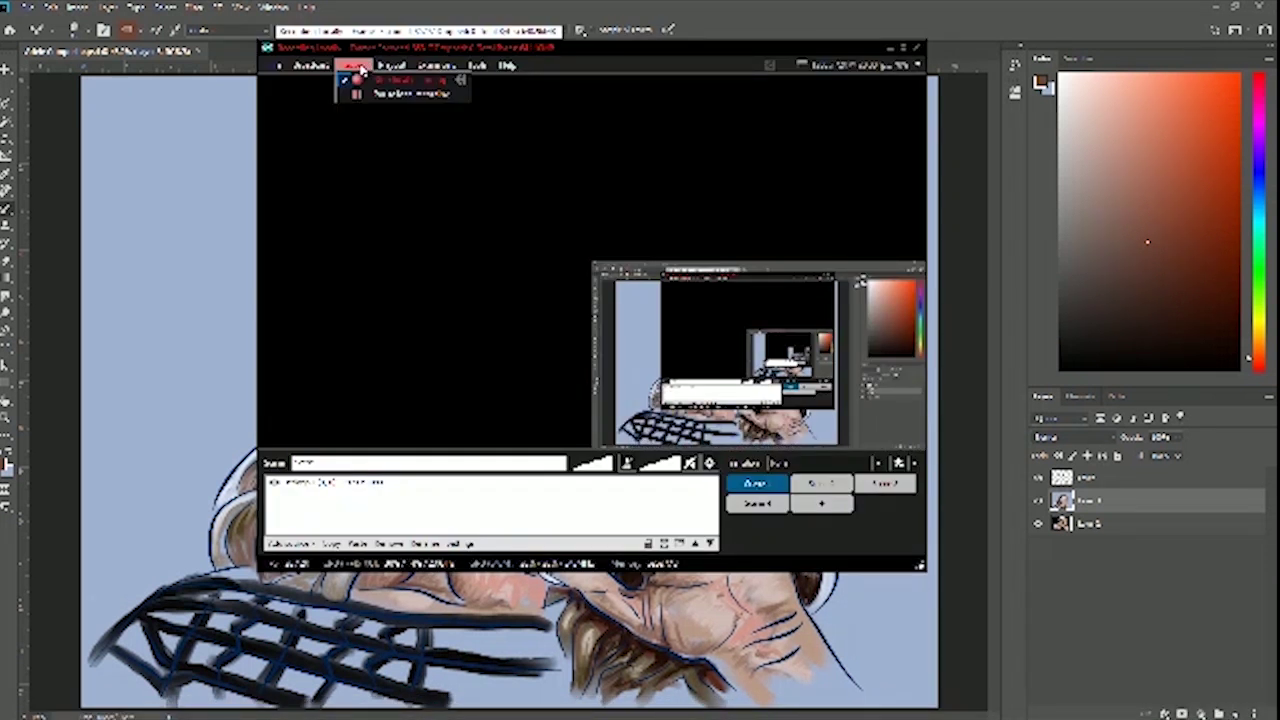